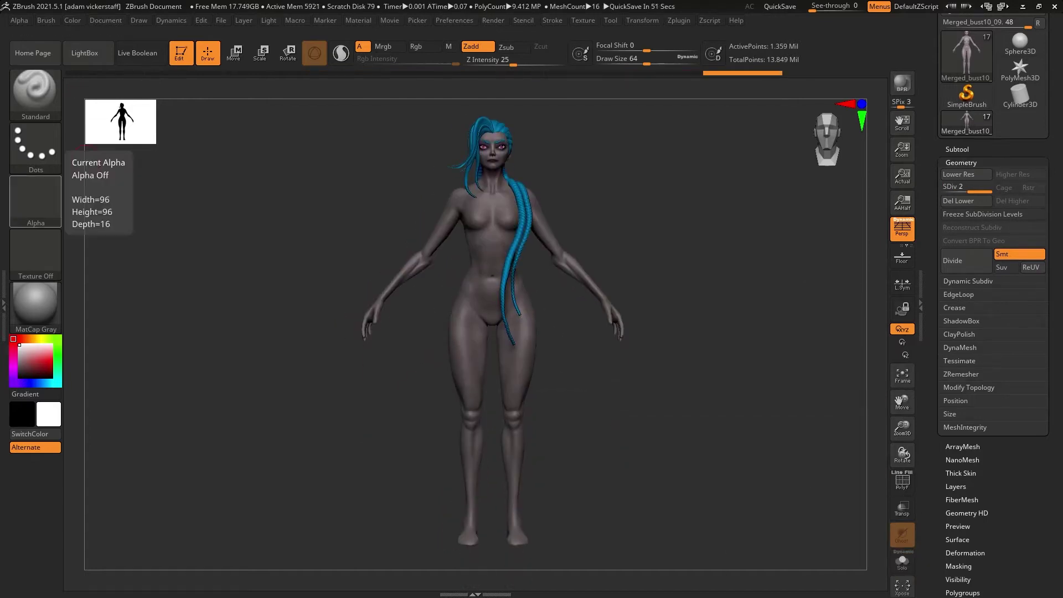
# Give the character's lower legs and feet their own polygroup, with the polyframe displayed.
pyautogui.keyDown('alt'); pyautogui.moveTo(443, 426); pyautogui.dragTo(451, 282, button='right'); pyautogui.keyUp('alt')
pyautogui.press('p')
pyautogui.keyDown('ctrl'); pyautogui.moveTo(451, 282); pyautogui.dragTo(454, 330, button='right'); pyautogui.keyUp('ctrl')
pyautogui.click(953, 148)
pyautogui.keyDown('alt'); pyautogui.moveTo(641, 390); pyautogui.dragTo(673, 460, button='right'); pyautogui.keyUp('alt')
pyautogui.hotkey('shift', 'f')
pyautogui.hotkey('ctrl', 'w')
pyautogui.keyDown('alt'); pyautogui.moveTo(673, 459); pyautogui.dragTo(667, 343, button='right'); pyautogui.keyUp('alt')
# Activate the Merged_bust10_09 subtool and choose the ClayTubes brush.
pyautogui.moveTo(914, 421); pyautogui.dragTo(914, 409)
pyautogui.click(961, 553)
pyautogui.click(958, 147)
pyautogui.click(959, 281)
pyautogui.click(961, 308)
pyautogui.press('b')
pyautogui.press('c')
pyautogui.press('t')
pyautogui.moveTo(454, 493); pyautogui.dragTo(515, 501, button='right')
pyautogui.moveTo(46, 21)
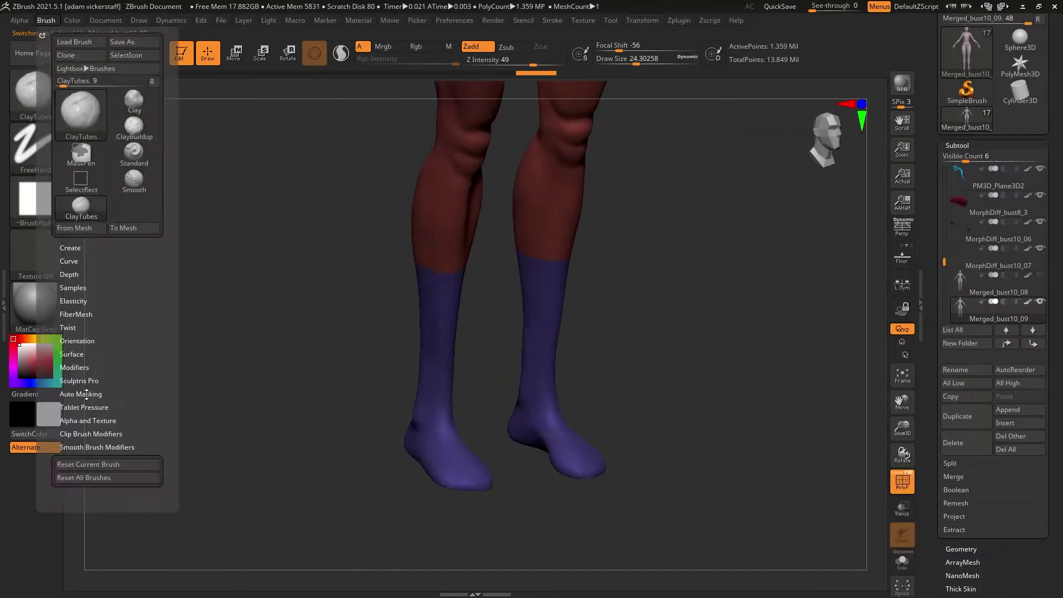
# Undo the last change and reassign the polygroup of the lower legs.
pyautogui.click(961, 549)
pyautogui.hotkey('ctrl', 'z')
pyautogui.hotkey('ctrl', 'w')
# Build up the feet into rounded boots with thick soles using the ClayTubes brush, and clear the mask.
pyautogui.moveTo(464, 437); pyautogui.dragTo(540, 460, button='right')
pyautogui.moveTo(902, 455); pyautogui.dragTo(902, 452)
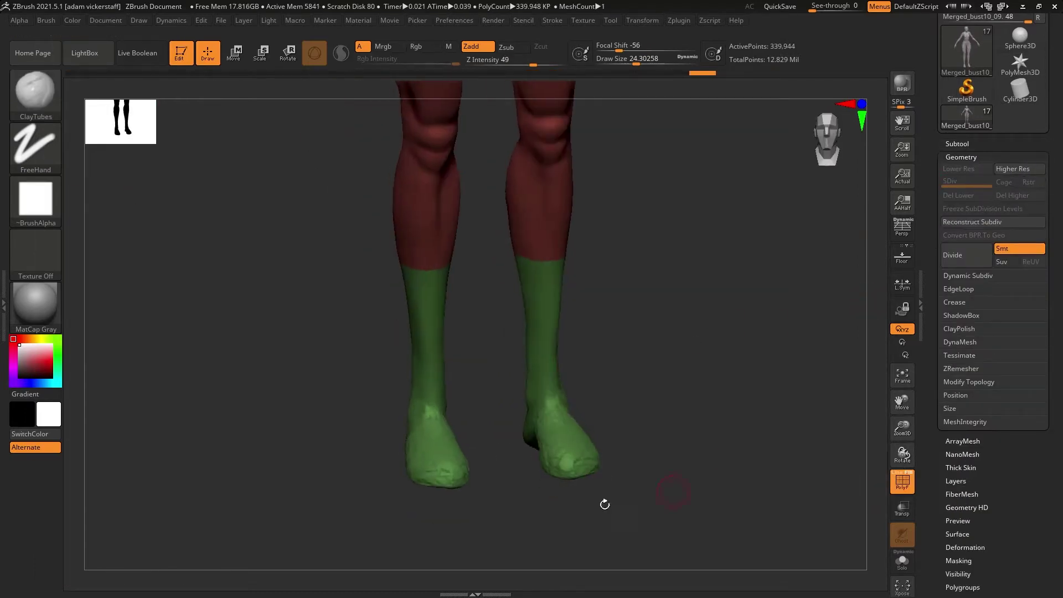
pyautogui.moveTo(429, 430); pyautogui.dragTo(731, 458, button='right')
pyautogui.moveTo(902, 455)
pyautogui.mouseDown()
pyautogui.moveTo(904, 440)
pyautogui.moveTo(931, 451)
pyautogui.mouseUp()
pyautogui.moveTo(602, 386); pyautogui.dragTo(602, 390)
pyautogui.keyDown('ctrl'); pyautogui.moveTo(719, 398); pyautogui.dragTo(744, 423); pyautogui.keyUp('ctrl')
pyautogui.press('q')
pyautogui.moveTo(901, 455)
pyautogui.mouseDown()
pyautogui.moveTo(870, 463)
pyautogui.moveTo(892, 459)
pyautogui.mouseUp()
# Build up the boot shafts and thick upper cuffs all around with ClayTubes at a draw size of about 35.
pyautogui.press('s')
pyautogui.moveTo(465, 265); pyautogui.dragTo(469, 265)
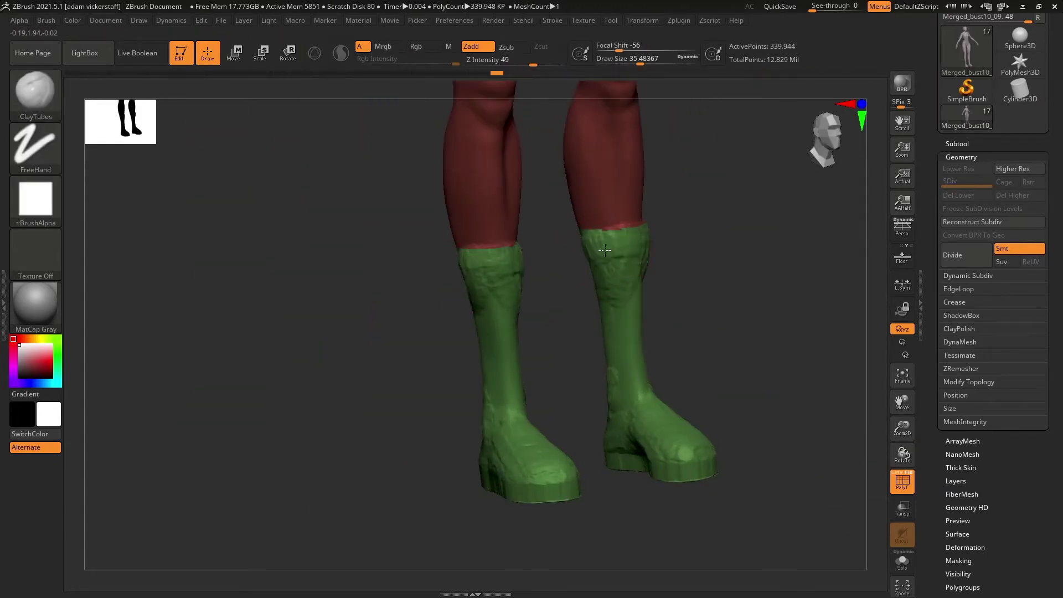
pyautogui.moveTo(664, 249); pyautogui.dragTo(408, 359)
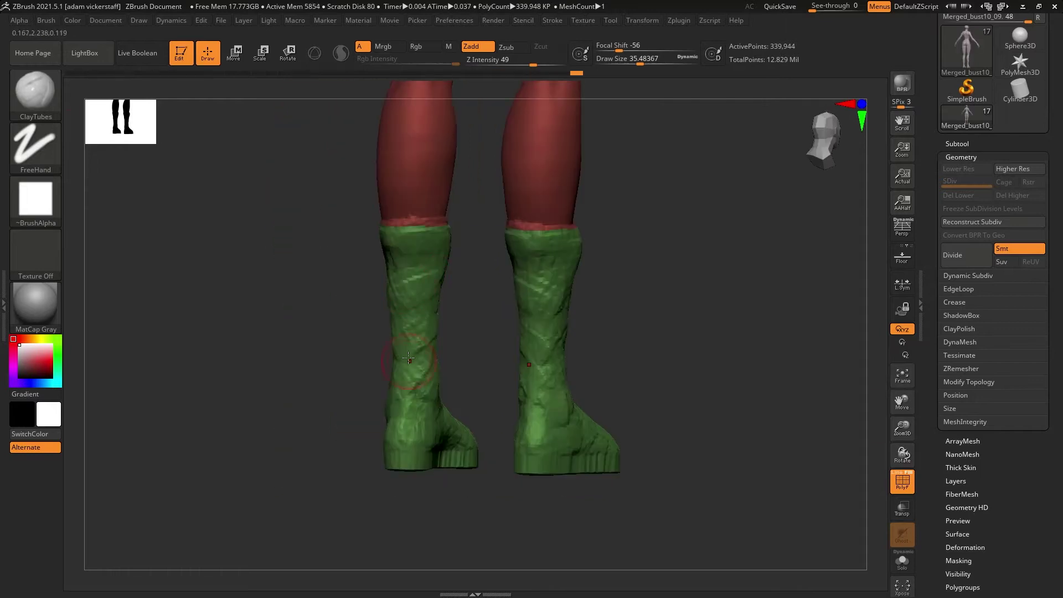
pyautogui.moveTo(604, 384); pyautogui.dragTo(567, 385)
pyautogui.moveTo(901, 454); pyautogui.dragTo(786, 460)
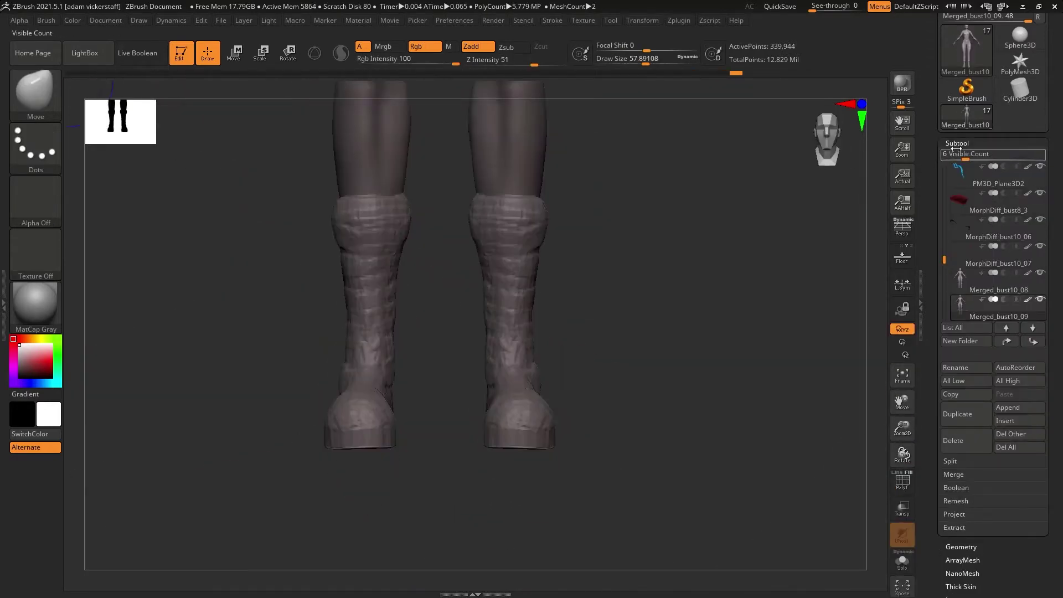
# Mask the sides and back of the boots with MaskPen, leaving an unmasked strip down the front of each.
pyautogui.click(904, 481)
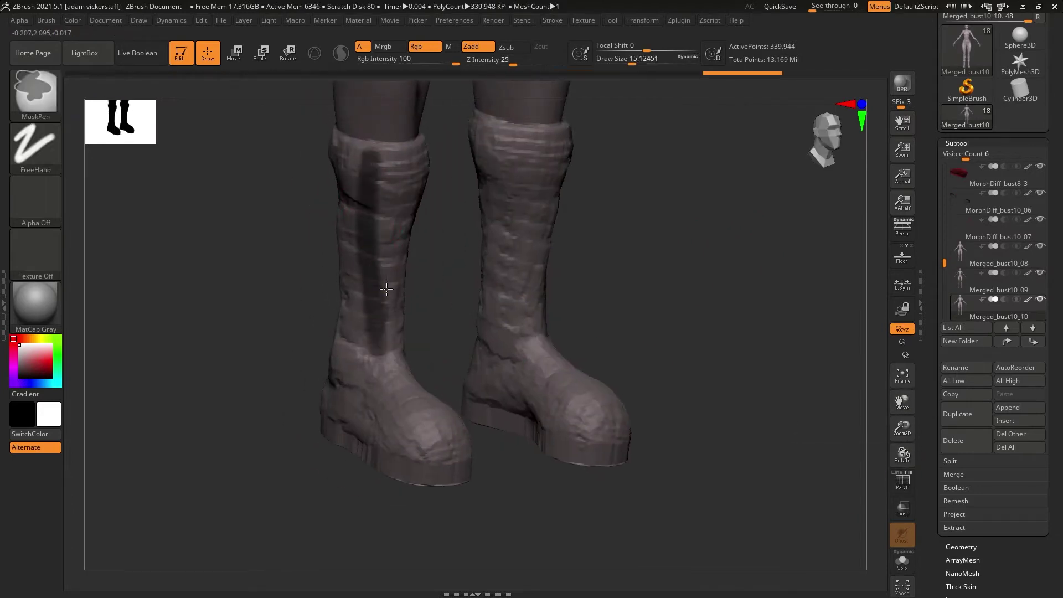
pyautogui.moveTo(902, 455); pyautogui.dragTo(894, 497)
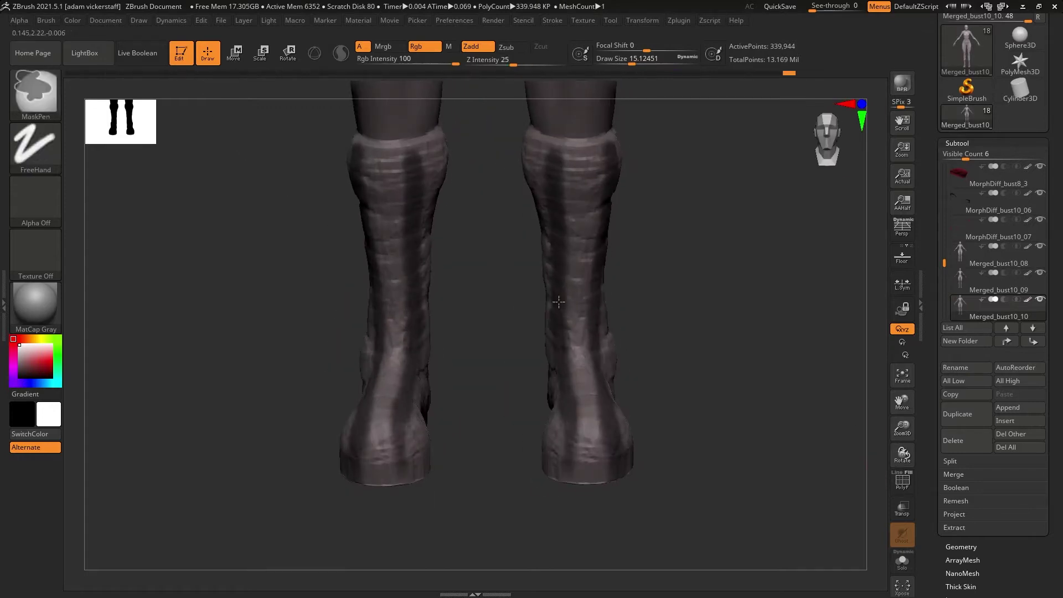
pyautogui.moveTo(421, 153); pyautogui.dragTo(557, 154)
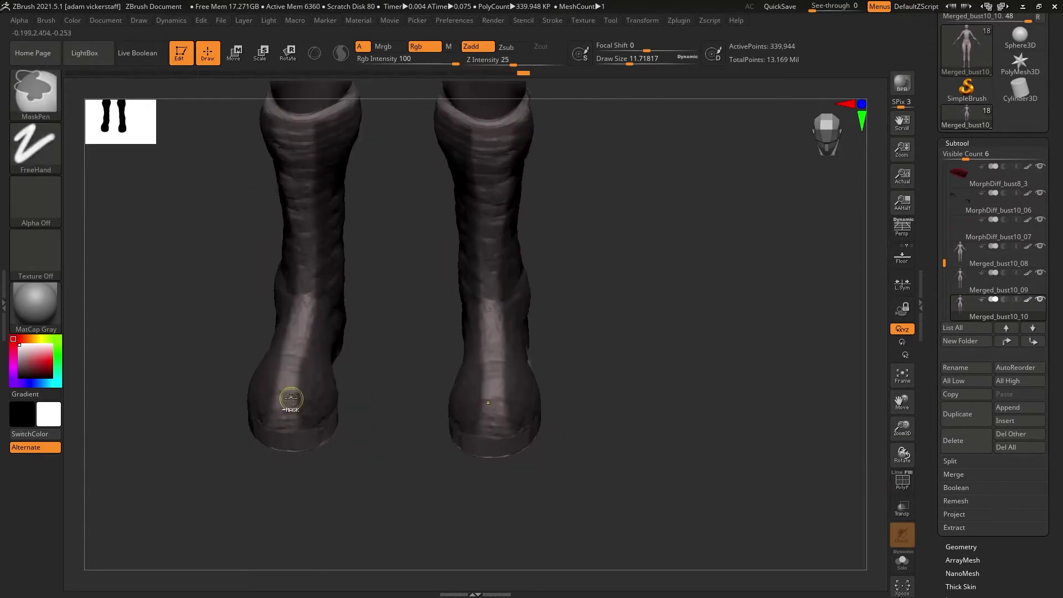
pyautogui.doubleClick(102, 287)
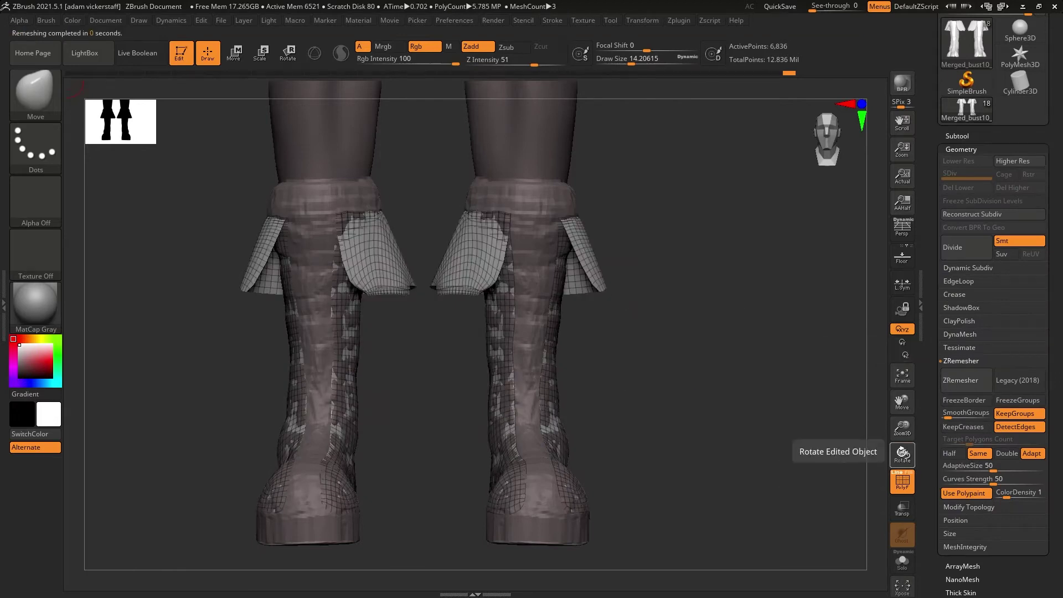
# Scale and shift the unmasked upper flaps of the remeshed boot shells with the transpose line.
pyautogui.moveTo(902, 453); pyautogui.dragTo(904, 457)
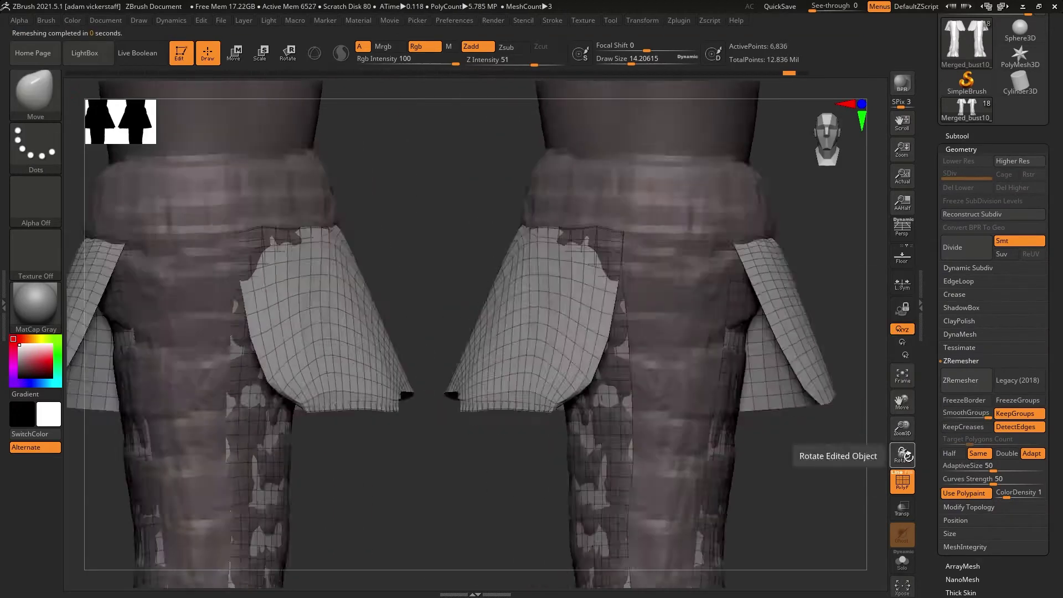
pyautogui.moveTo(902, 452); pyautogui.dragTo(906, 459)
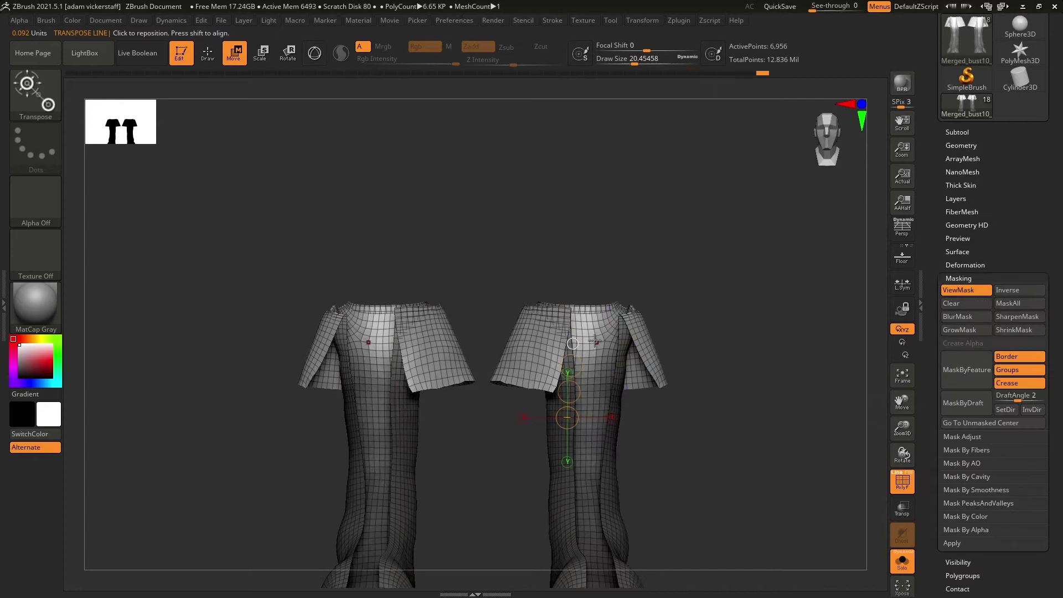
pyautogui.keyDown('shift'); pyautogui.moveTo(588, 389); pyautogui.dragTo(793, 389); pyautogui.keyUp('shift')
pyautogui.click(260, 53)
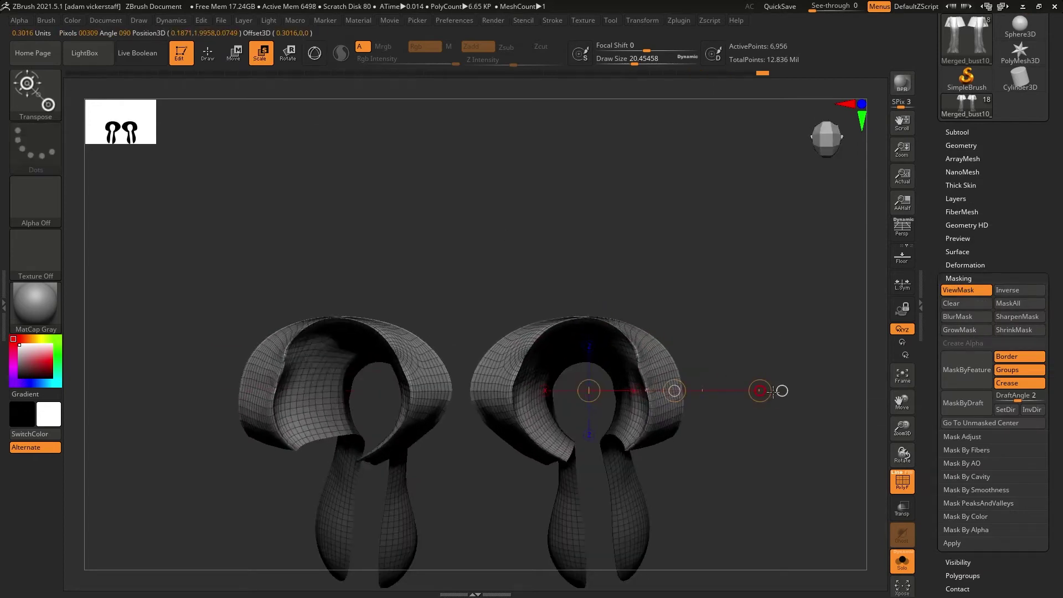
pyautogui.click(235, 54)
pyautogui.keyDown('shift'); pyautogui.moveTo(585, 354); pyautogui.dragTo(585, 204); pyautogui.keyUp('shift')
pyautogui.moveTo(585, 280); pyautogui.dragTo(586, 313)
pyautogui.keyDown('shift'); pyautogui.moveTo(626, 434); pyautogui.dragTo(626, 260); pyautogui.keyUp('shift')
pyautogui.moveTo(626, 260); pyautogui.dragTo(700, 366)
pyautogui.moveTo(700, 366); pyautogui.dragTo(712, 366)
# Realign the boot shells' flaps with a horizontal transpose line and clear the mask.
pyautogui.moveTo(902, 454); pyautogui.dragTo(1024, 471)
pyautogui.keyDown('shift'); pyautogui.moveTo(726, 373); pyautogui.dragTo(475, 373); pyautogui.keyUp('shift')
pyautogui.keyDown('ctrl'); pyautogui.moveTo(498, 271); pyautogui.dragTo(785, 389); pyautogui.keyUp('ctrl')
pyautogui.moveTo(902, 454)
pyautogui.mouseDown()
pyautogui.moveTo(904, 533)
pyautogui.moveTo(830, 471)
pyautogui.mouseUp()
pyautogui.click(207, 53)
pyautogui.keyDown('ctrl'); pyautogui.moveTo(294, 110); pyautogui.dragTo(320, 121); pyautogui.keyUp('ctrl')
# Isolate the inner flap of one boot shell with a mask, reposition it, and clear the mask.
pyautogui.click(961, 145)
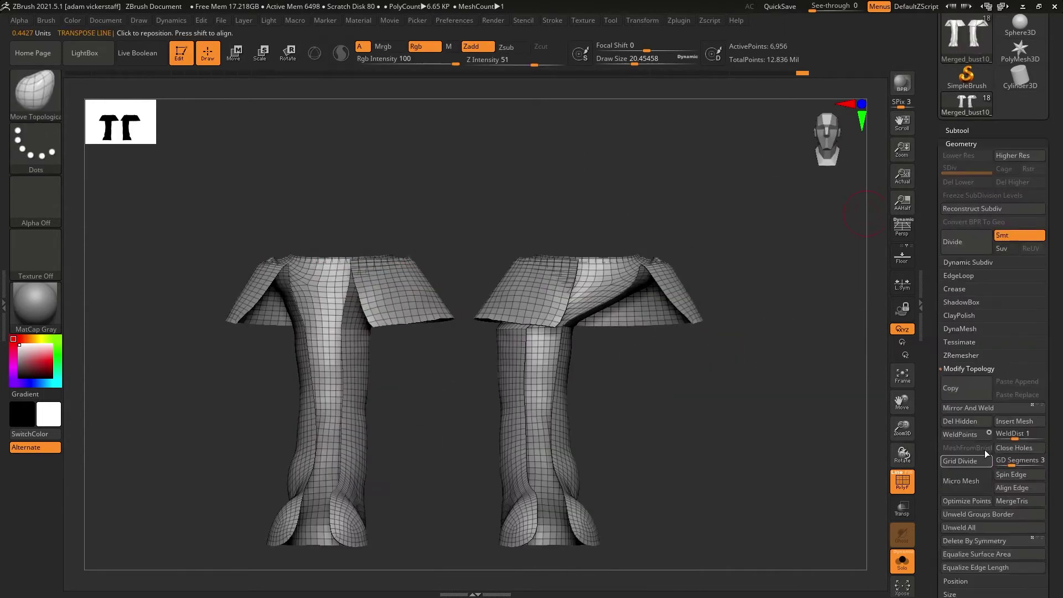
pyautogui.moveTo(902, 454); pyautogui.dragTo(904, 481)
pyautogui.click(961, 144)
pyautogui.click(965, 263)
pyautogui.click(35, 93)
pyautogui.click(234, 53)
pyautogui.keyDown('ctrl'); pyautogui.click(385, 281); pyautogui.keyUp('ctrl')
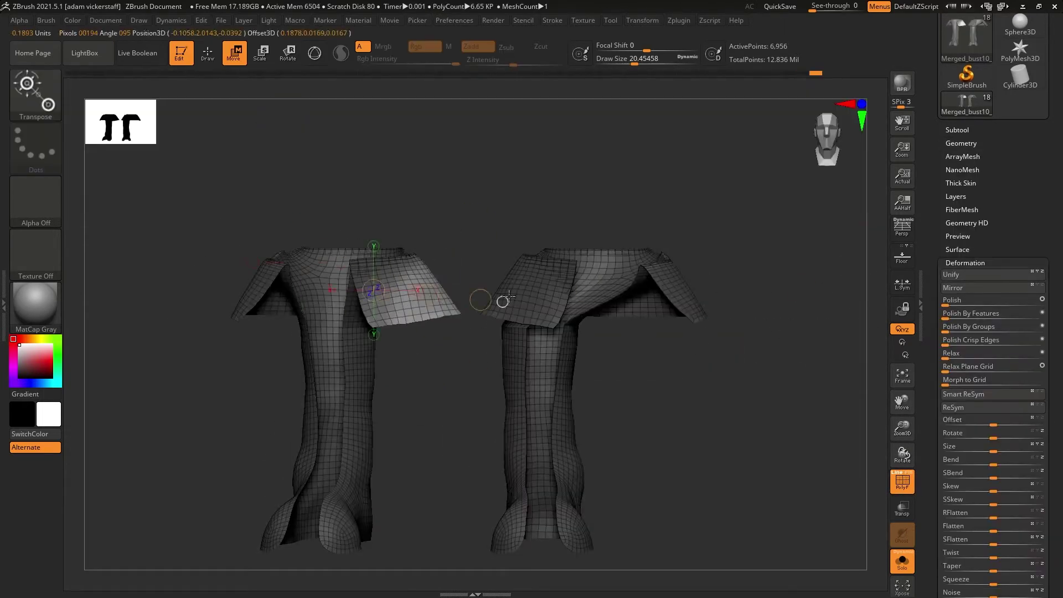
pyautogui.click(207, 53)
pyautogui.keyDown('ctrl'); pyautogui.moveTo(515, 194); pyautogui.dragTo(533, 213); pyautogui.keyUp('ctrl')
# Try to mirror and weld the boot shells across the symmetry axis, and undo it.
pyautogui.click(961, 144)
pyautogui.click(969, 407)
pyautogui.hotkey('ctrl', 'z')
# Mask part of the boot shell along its topology, shift the flap with the transpose line, and clear the mask.
pyautogui.click(234, 53)
pyautogui.keyDown('ctrl'); pyautogui.moveTo(388, 291); pyautogui.dragTo(319, 296); pyautogui.keyUp('ctrl')
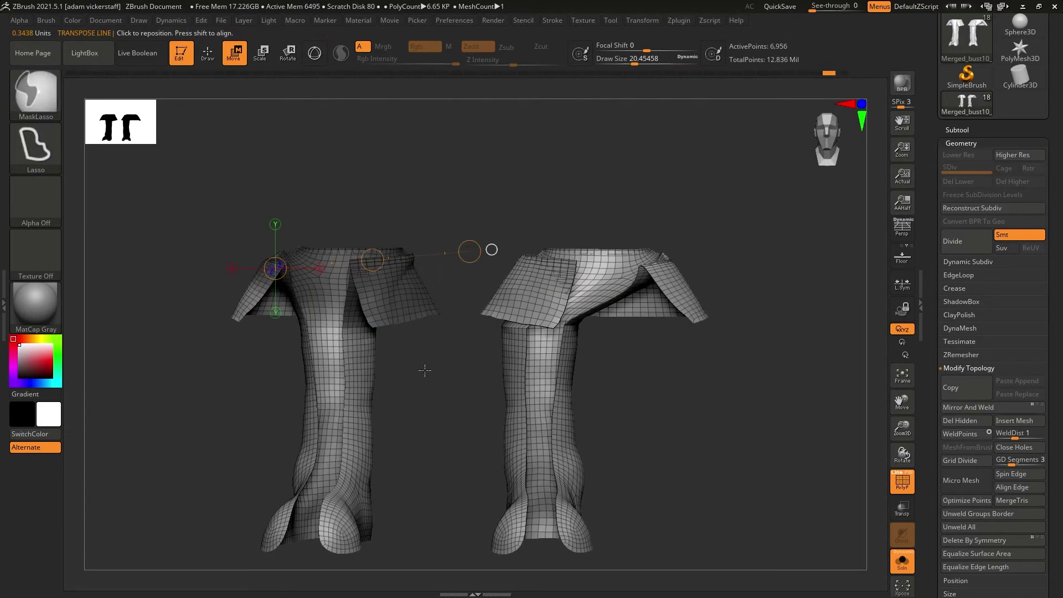
pyautogui.moveTo(373, 259); pyautogui.dragTo(369, 259)
pyautogui.click(208, 53)
pyautogui.keyDown('ctrl'); pyautogui.moveTo(450, 213); pyautogui.dragTo(491, 218); pyautogui.keyUp('ctrl')
# Smooth the folded rim of the boot shells' flaps with the Smooth brush.
pyautogui.moveTo(903, 453); pyautogui.dragTo(914, 498)
pyautogui.keyDown('shift'); pyautogui.click(35, 93); pyautogui.keyUp('shift')
pyautogui.keyDown('shift'); pyautogui.moveTo(413, 227); pyautogui.dragTo(378, 280); pyautogui.keyUp('shift')
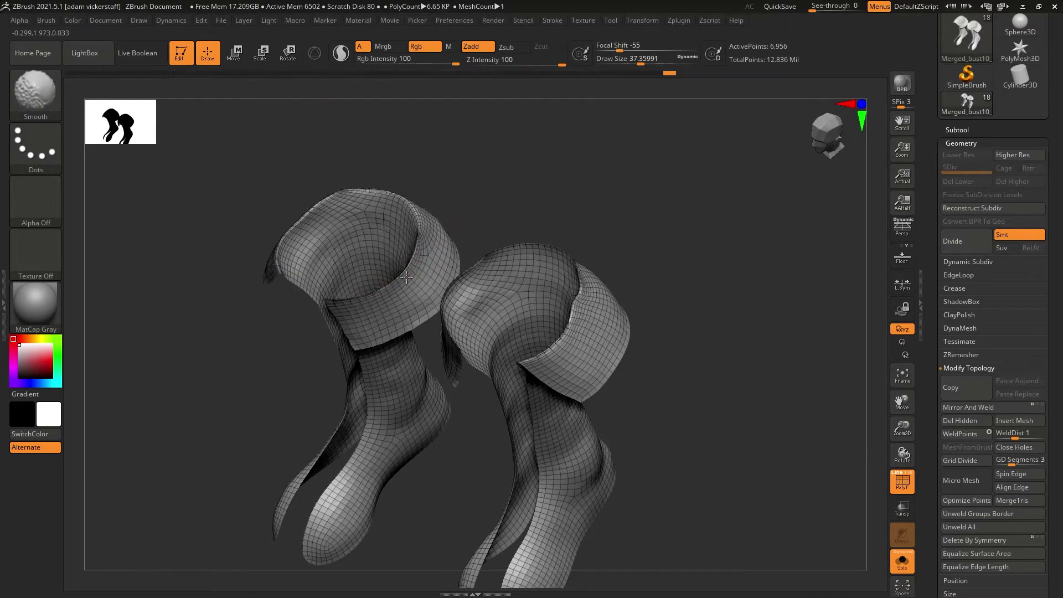
pyautogui.moveTo(904, 461); pyautogui.dragTo(991, 432)
# Remesh the boot shells with ZRemesher at half density, keeping the polygroups.
pyautogui.click(961, 355)
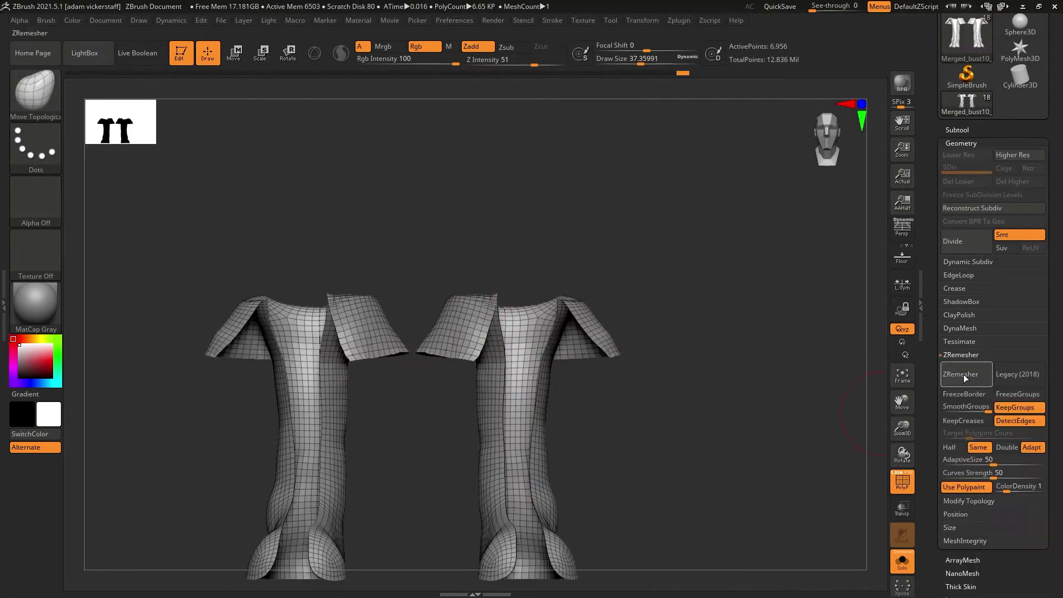
pyautogui.click(960, 375)
pyautogui.moveTo(902, 454)
pyautogui.mouseDown()
pyautogui.moveTo(903, 420)
pyautogui.moveTo(902, 460)
pyautogui.moveTo(914, 426)
pyautogui.moveTo(936, 443)
pyautogui.mouseUp()
# Reshape the folded flap edges of the boot shells and switch to the Standard brush to sculpt them.
pyautogui.click(34, 91)
pyautogui.moveTo(720, 166); pyautogui.dragTo(720, 344)
pyautogui.press('b')
pyautogui.press('s')
pyautogui.press('t')
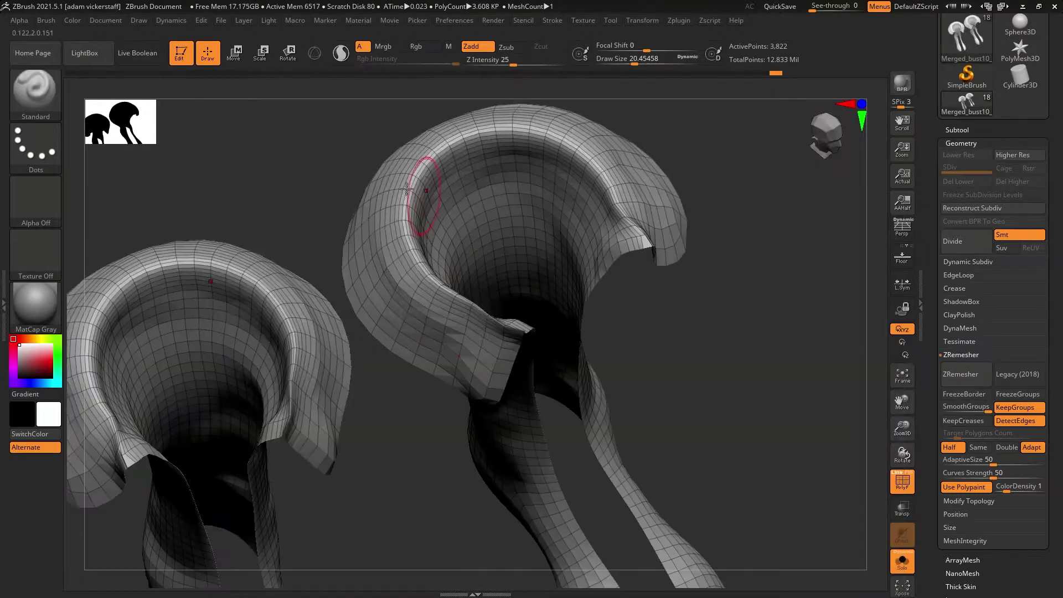
pyautogui.moveTo(719, 166); pyautogui.dragTo(586, 285)
pyautogui.moveTo(588, 242); pyautogui.dragTo(588, 388)
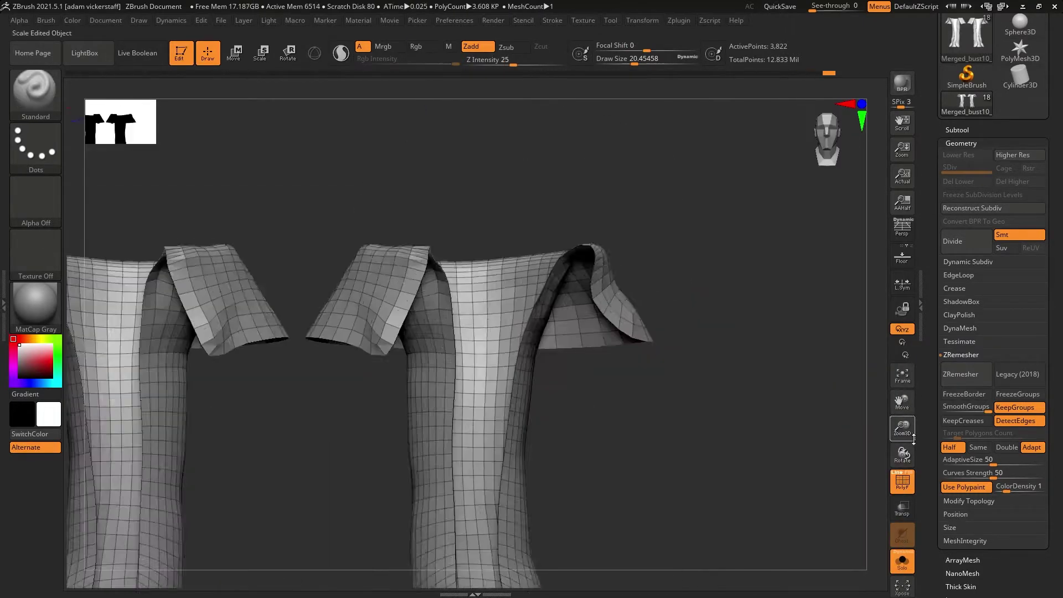
# Pull the flap corners on both boots into shape with the Move brush.
pyautogui.press('b')
pyautogui.press('m')
pyautogui.press('v')
pyautogui.click(902, 507)
pyautogui.press('s')
pyautogui.moveTo(642, 460)
pyautogui.mouseDown()
pyautogui.moveTo(692, 387)
pyautogui.moveTo(750, 420)
pyautogui.moveTo(628, 416)
pyautogui.moveTo(782, 364)
pyautogui.mouseUp()
pyautogui.click(902, 508)
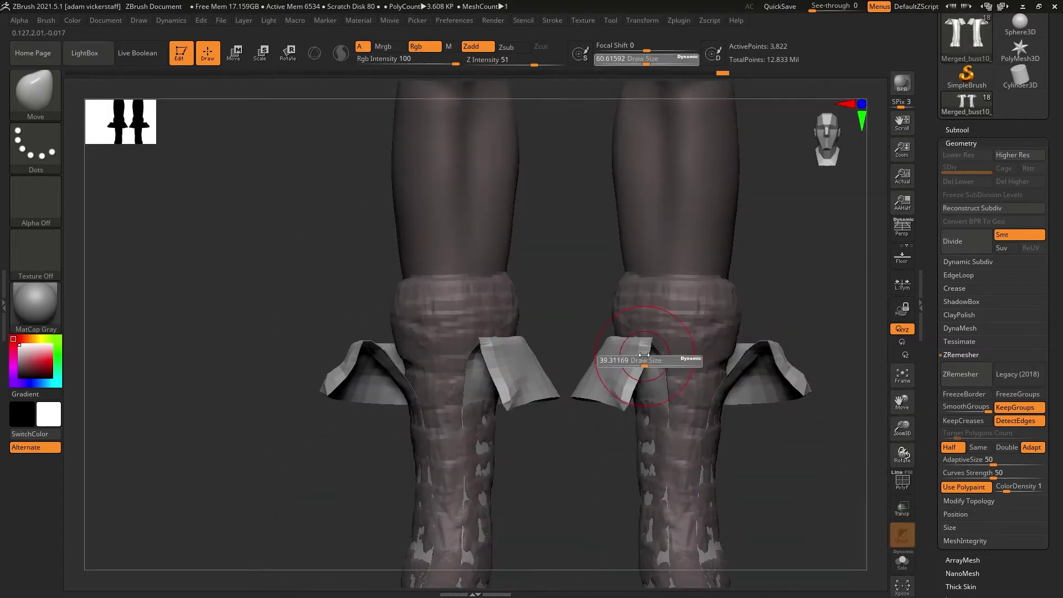
pyautogui.moveTo(644, 355); pyautogui.dragTo(599, 390)
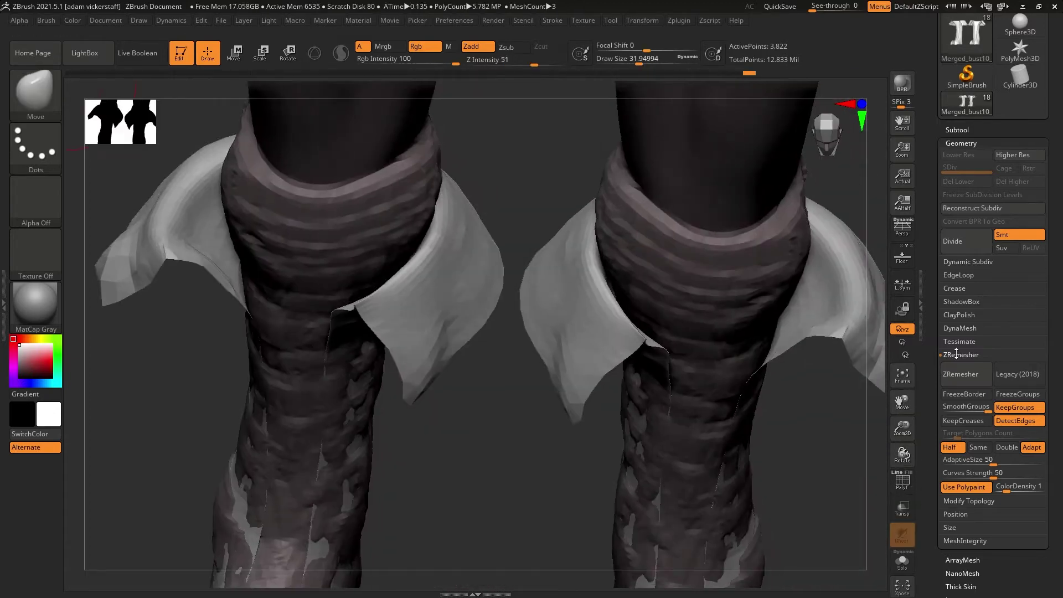
# Remesh the boot shells again with ZRemesher at half density and adjust the flaps with the Move brush.
pyautogui.click(963, 366)
pyautogui.moveTo(902, 428)
pyautogui.mouseDown()
pyautogui.moveTo(897, 434)
pyautogui.moveTo(916, 439)
pyautogui.mouseUp()
pyautogui.moveTo(747, 432); pyautogui.dragTo(594, 408)
pyautogui.moveTo(820, 457); pyautogui.dragTo(355, 382)
pyautogui.press('s')
pyautogui.moveTo(242, 364); pyautogui.dragTo(264, 364)
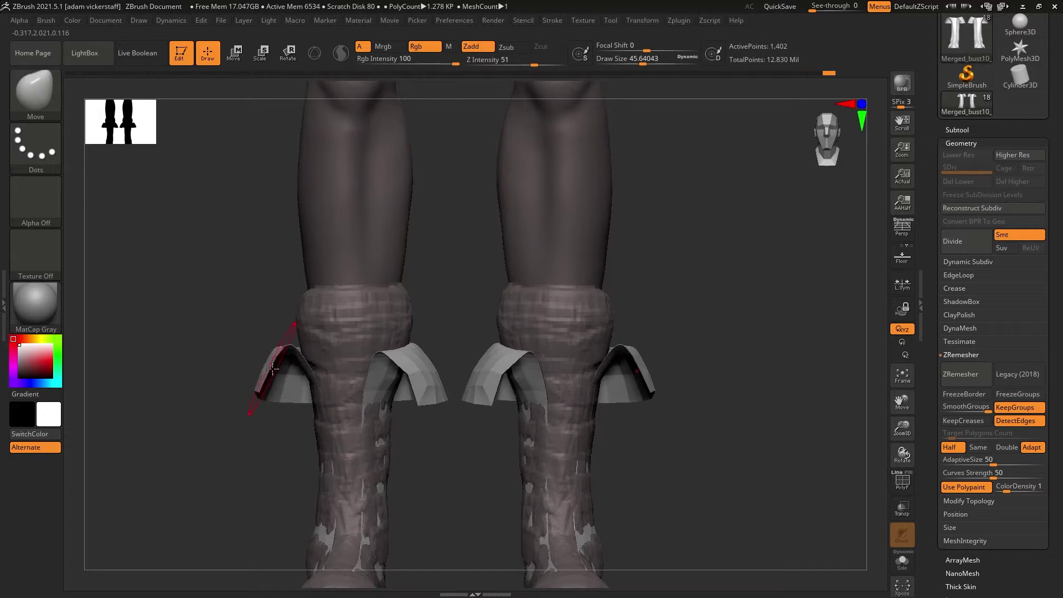
# Adjust the flaps' lower edge from the side with the Move Topological brush.
pyautogui.moveTo(902, 454); pyautogui.dragTo(921, 462)
pyautogui.press('b')
pyautogui.press('m')
pyautogui.press('v')
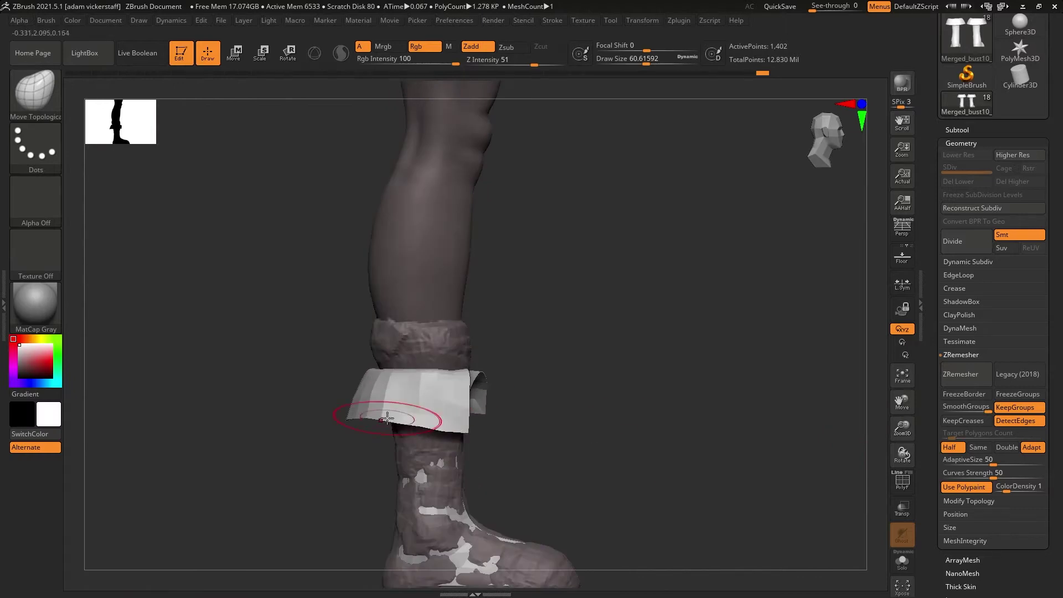
pyautogui.moveTo(356, 433); pyautogui.dragTo(551, 427)
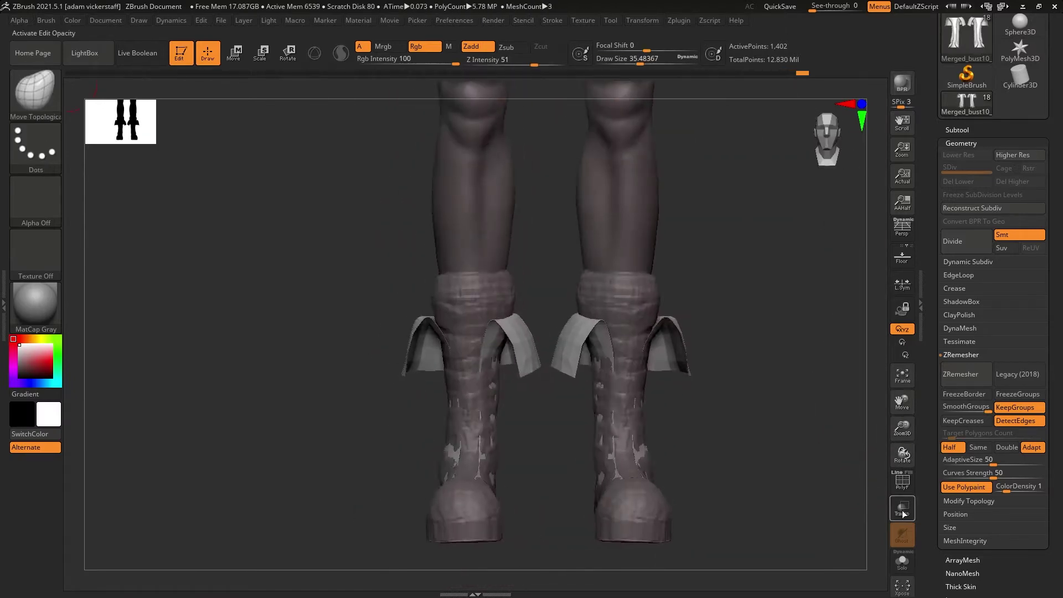
# Project the underlying boots onto the shells twice with ProjectAll, using a ProjectionShell of 0.0174.
pyautogui.hotkey('shift', 'f')
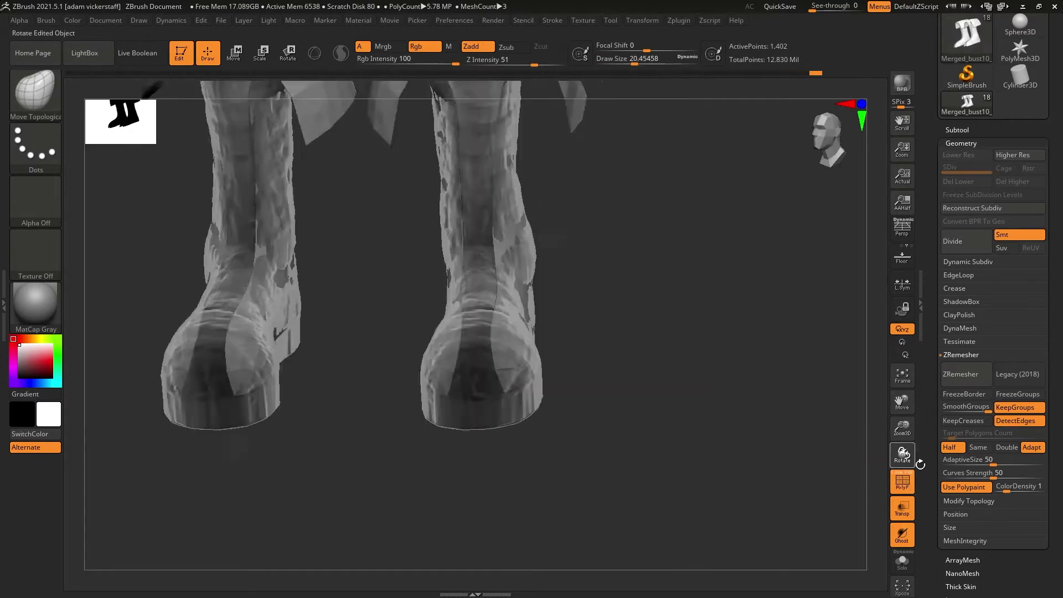
pyautogui.click(957, 129)
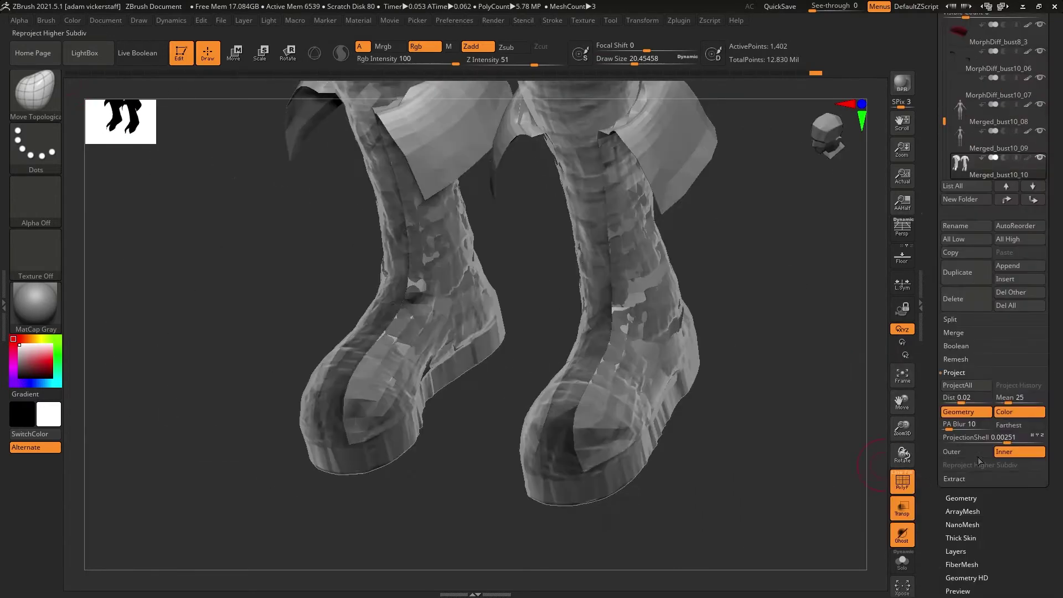
pyautogui.click(958, 385)
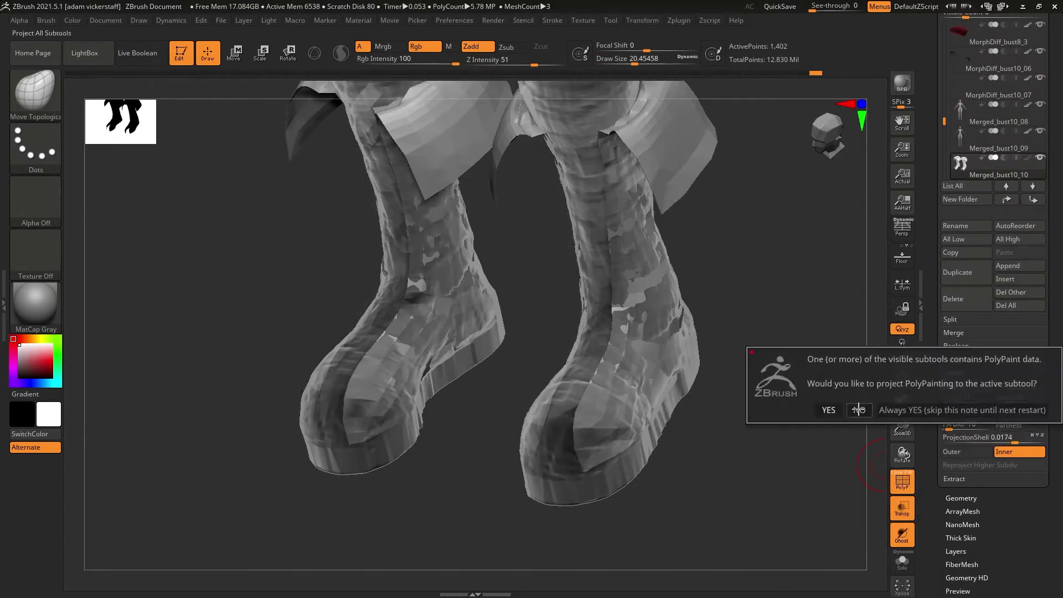
pyautogui.click(826, 408)
pyautogui.moveTo(899, 452); pyautogui.dragTo(902, 457)
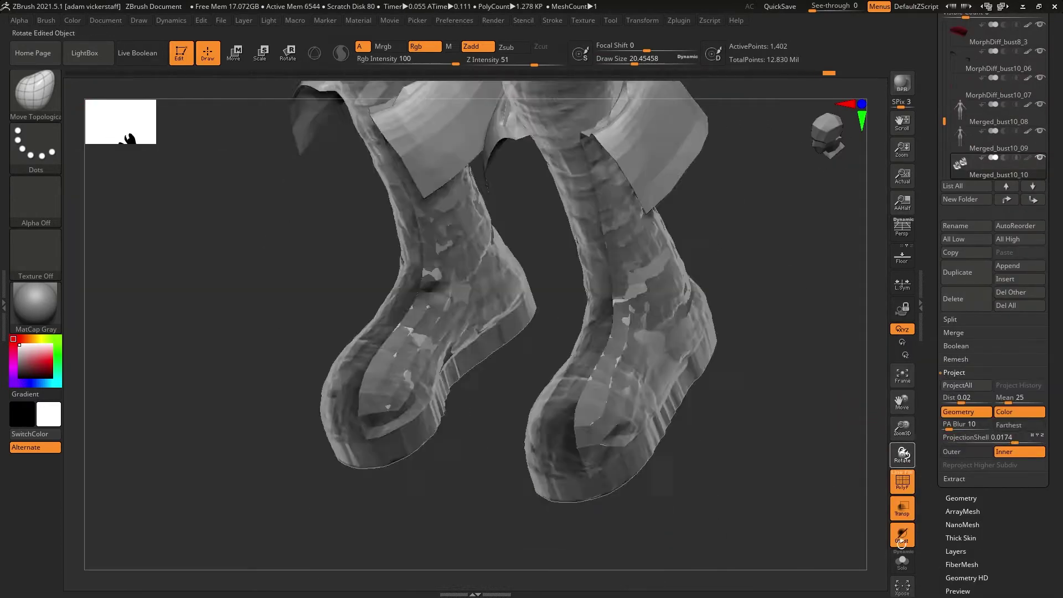
pyautogui.click(958, 384)
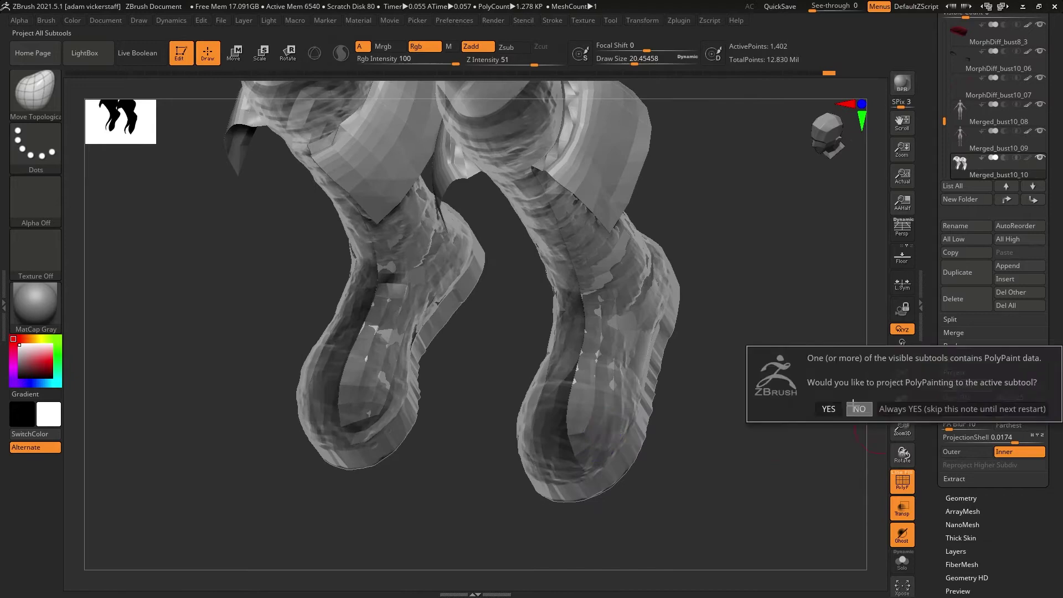
pyautogui.click(826, 408)
# Smooth the inner rim of the isolated shells and give them thickness with the ZModeler brush.
pyautogui.moveTo(825, 408); pyautogui.dragTo(786, 458)
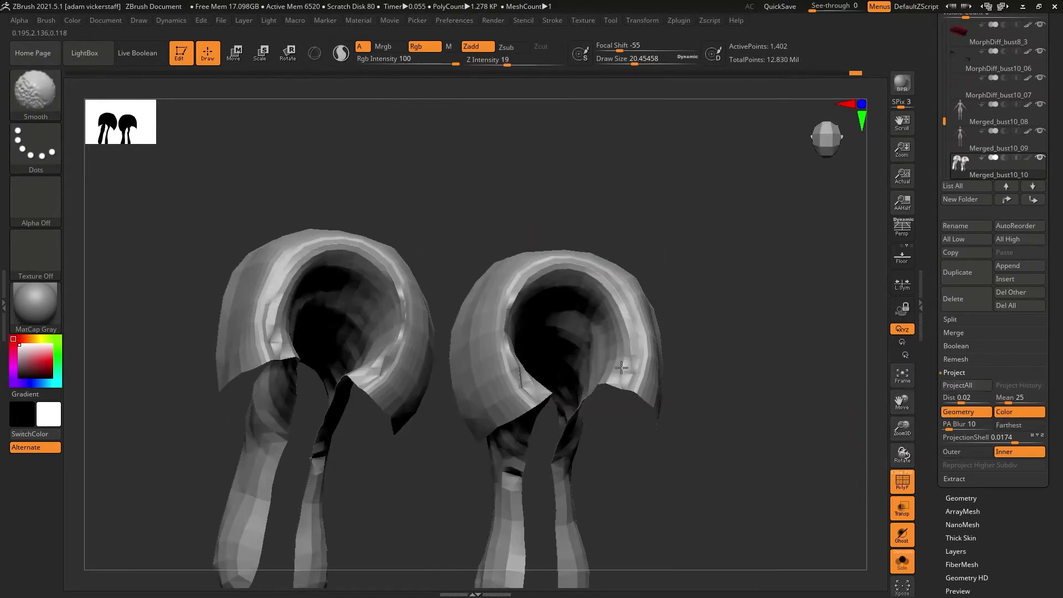
pyautogui.press('b')
pyautogui.click(581, 421)
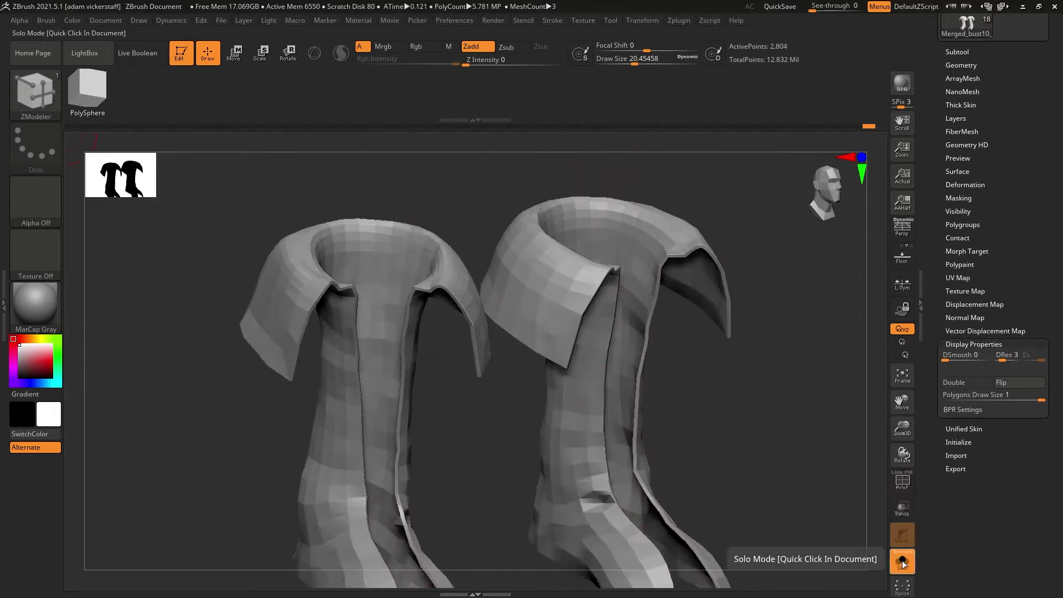
# Refine the fit of the thickened shells around the boots with the Move brush.
pyautogui.press('b')
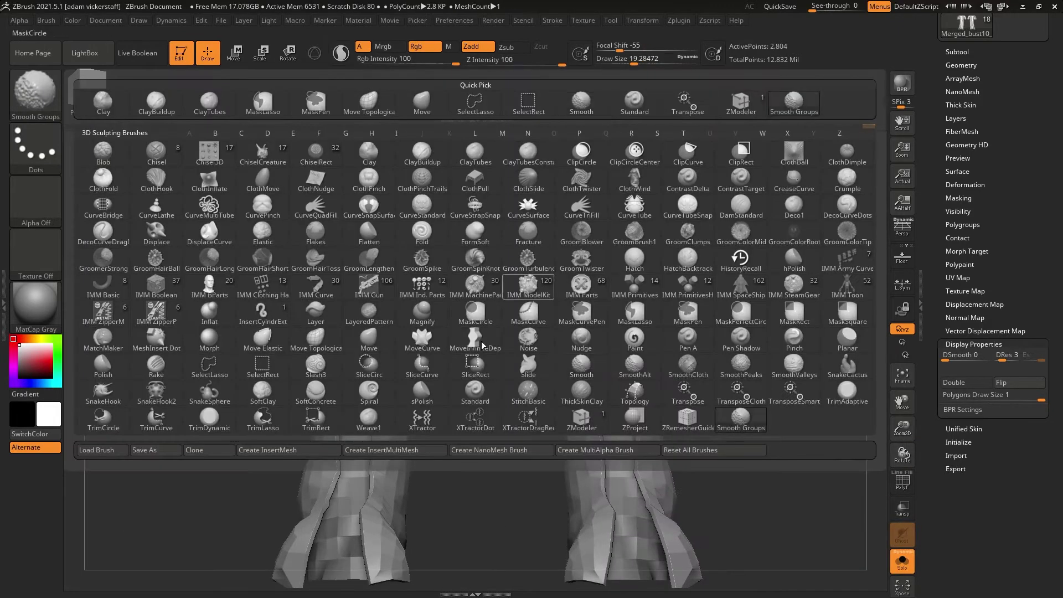
pyautogui.click(475, 344)
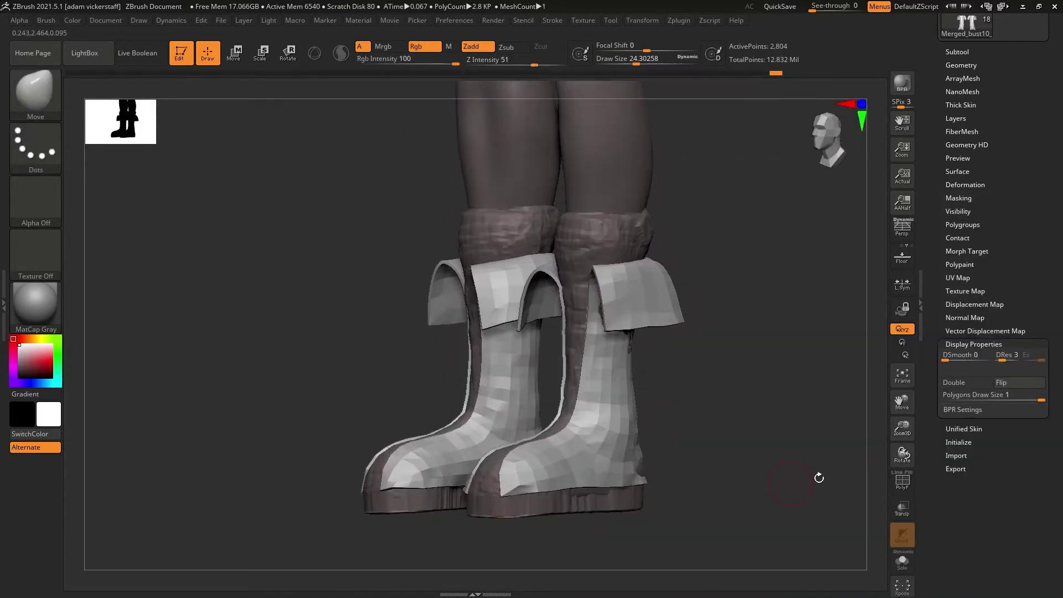
pyautogui.moveTo(819, 478); pyautogui.dragTo(753, 470)
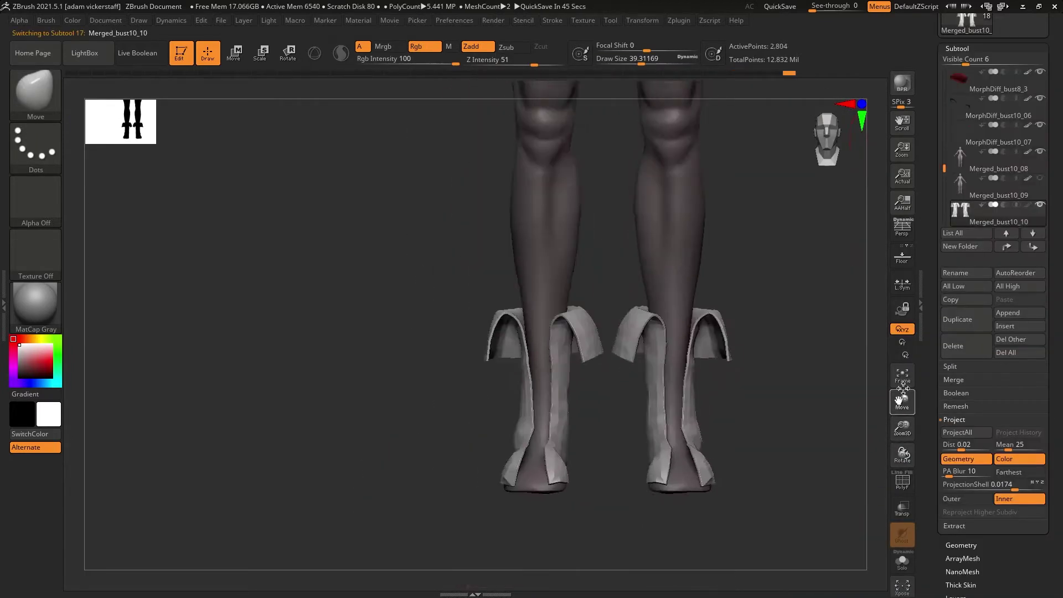
pyautogui.moveTo(903, 389); pyautogui.dragTo(902, 405)
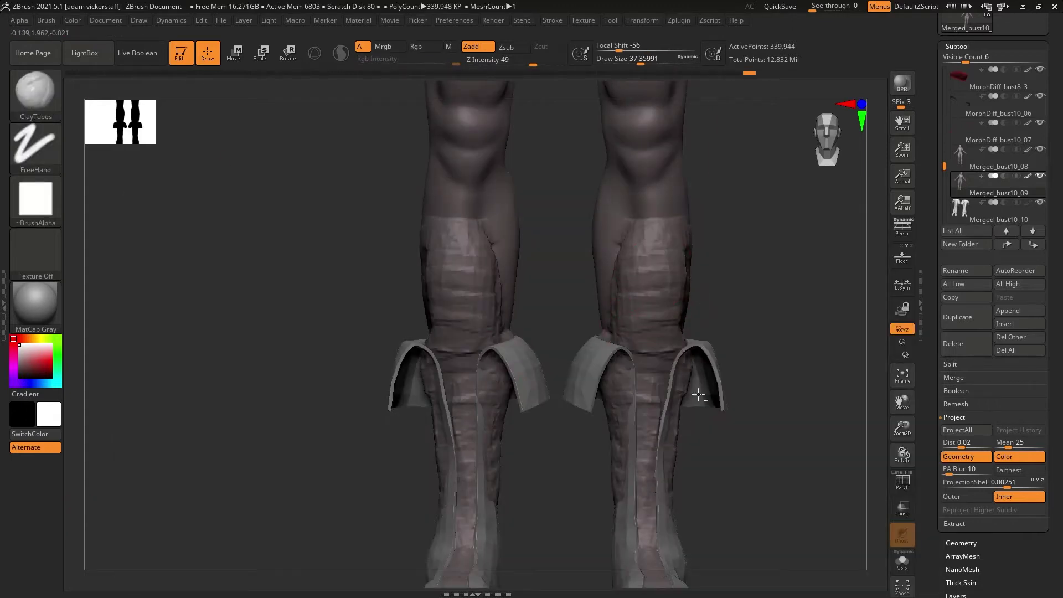
# Mask a rounded strip down the front of each boot and keep only those strips as the tongue geometry.
pyautogui.keyDown('ctrl'); pyautogui.click(36, 93); pyautogui.keyUp('ctrl')
pyautogui.keyDown('ctrl'); pyautogui.click(154, 107); pyautogui.keyUp('ctrl')
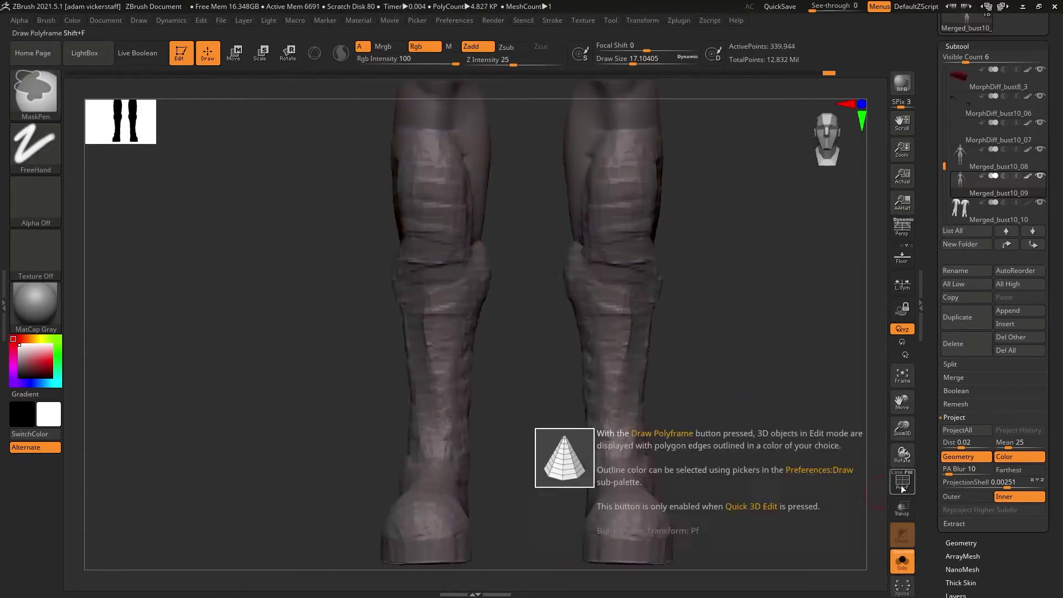
pyautogui.click(902, 483)
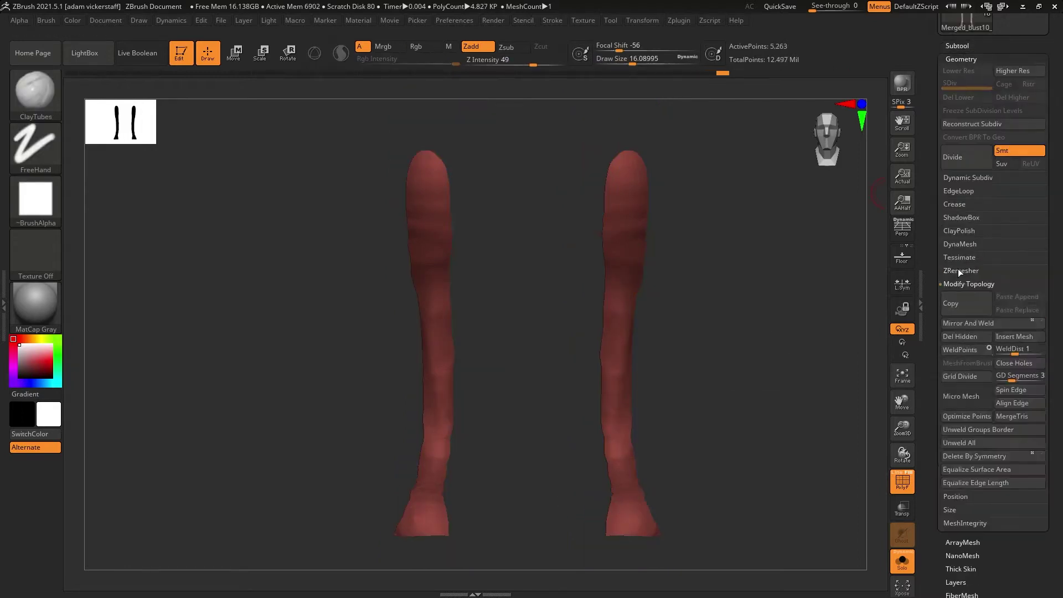
# Remesh the tongue strips to a low polygon count using ZRemesher set to Half.
pyautogui.click(958, 269)
pyautogui.click(955, 290)
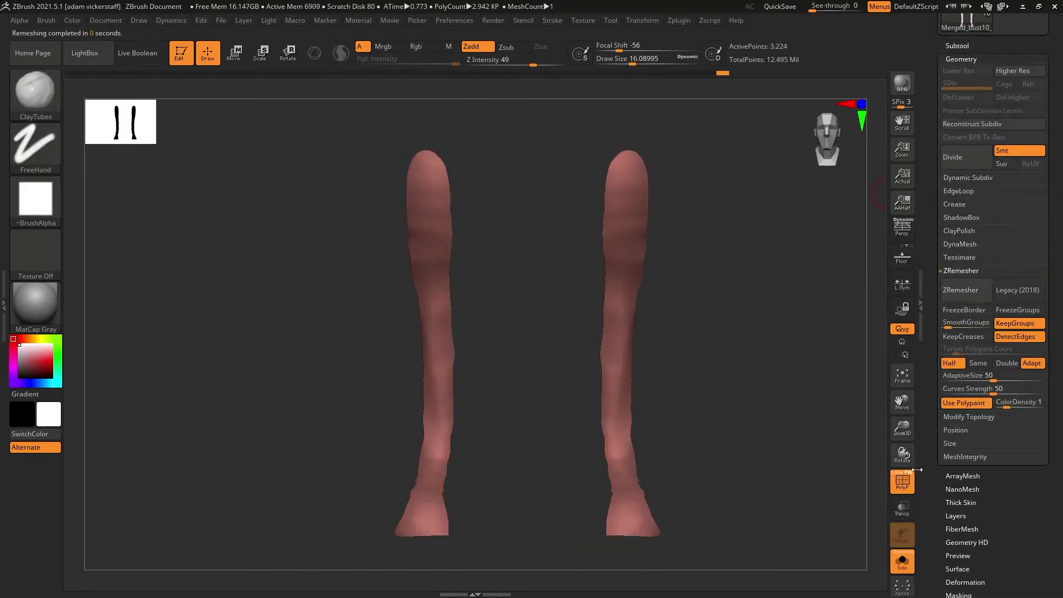
pyautogui.click(951, 300)
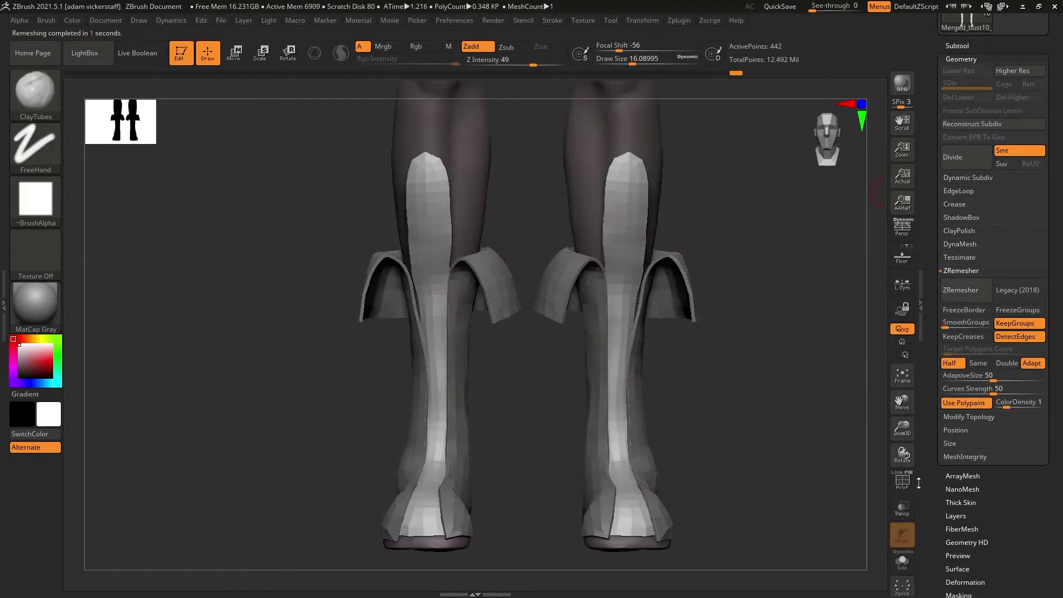
# Mask the lower tongues and fold their upper ends forward and down over the boot fronts with Transpose rotation.
pyautogui.keyDown('ctrl'); pyautogui.moveTo(534, 122); pyautogui.dragTo(721, 271); pyautogui.keyUp('ctrl')
pyautogui.press('w')
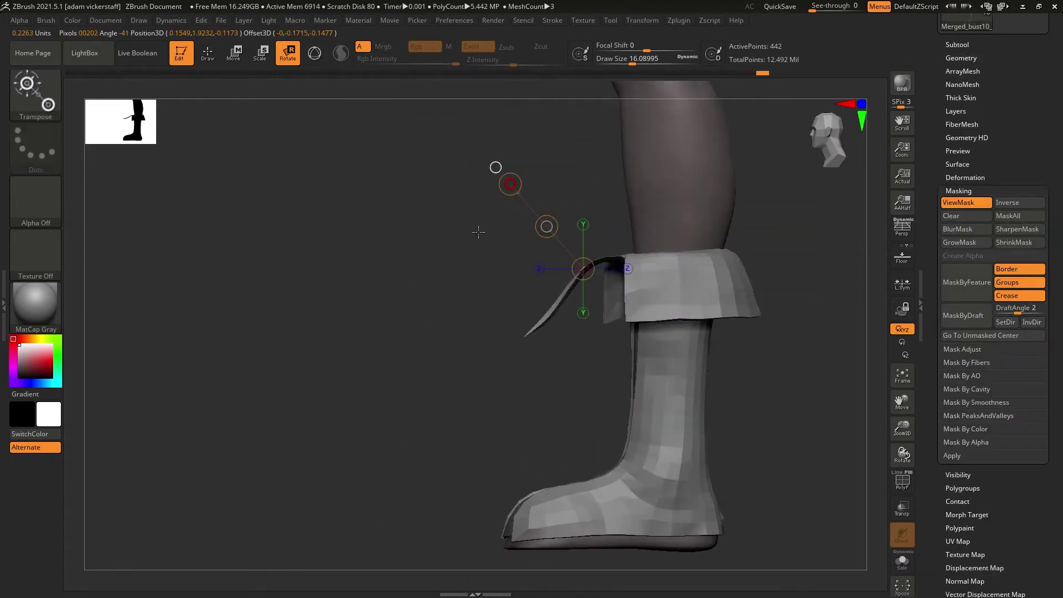
pyautogui.keyDown('ctrl'); pyautogui.moveTo(320, 313); pyautogui.dragTo(620, 200); pyautogui.keyUp('ctrl')
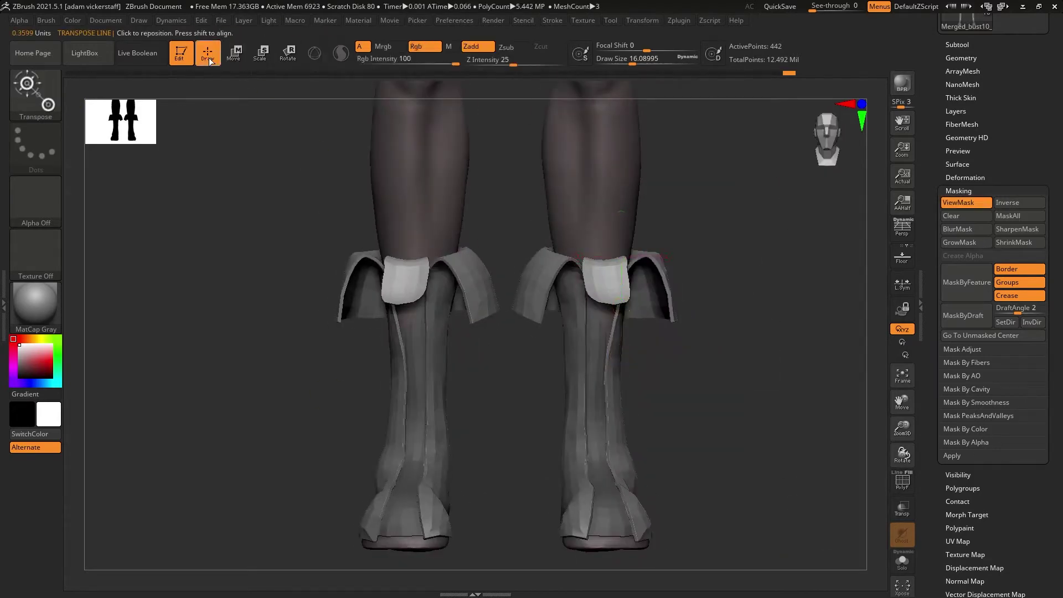
# Shape the outer shells' front edges around the tongues and toes with the Move Topological brush.
pyautogui.press('q')
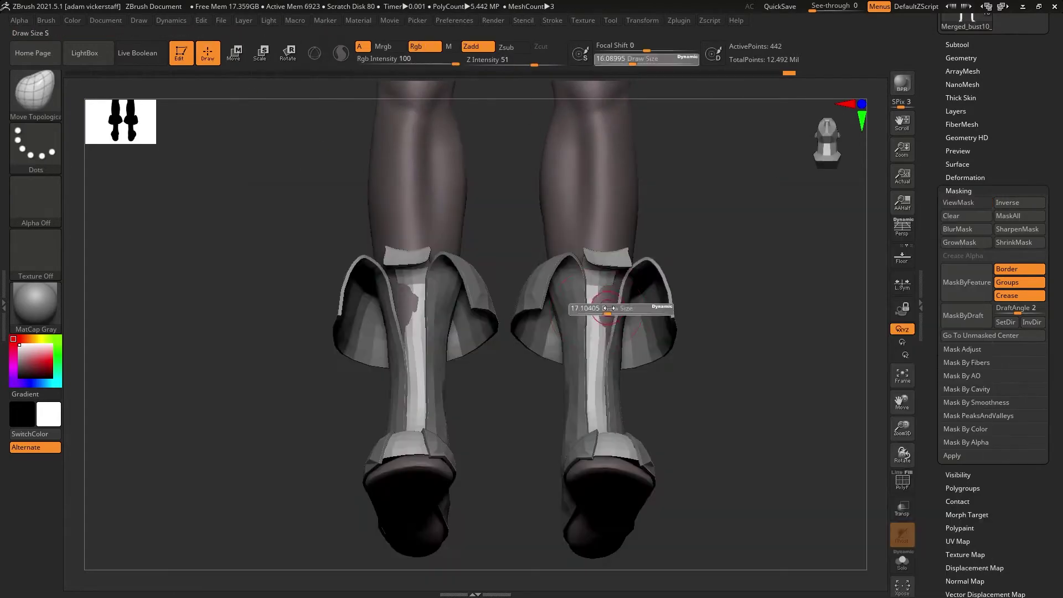
pyautogui.keyDown('alt'); pyautogui.click(594, 505); pyautogui.keyUp('alt')
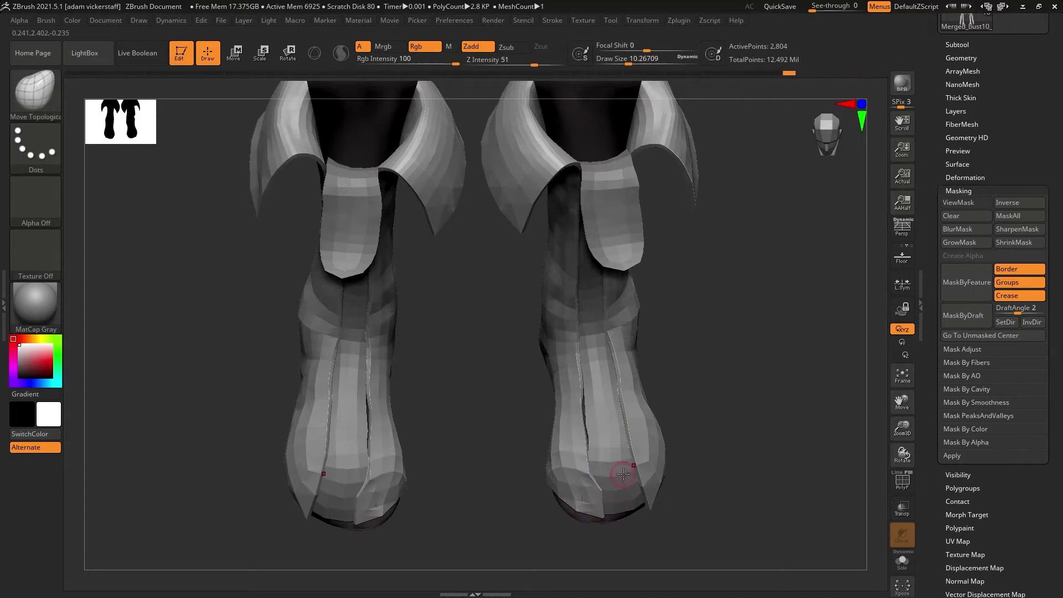
pyautogui.moveTo(588, 479); pyautogui.dragTo(651, 498, button='right')
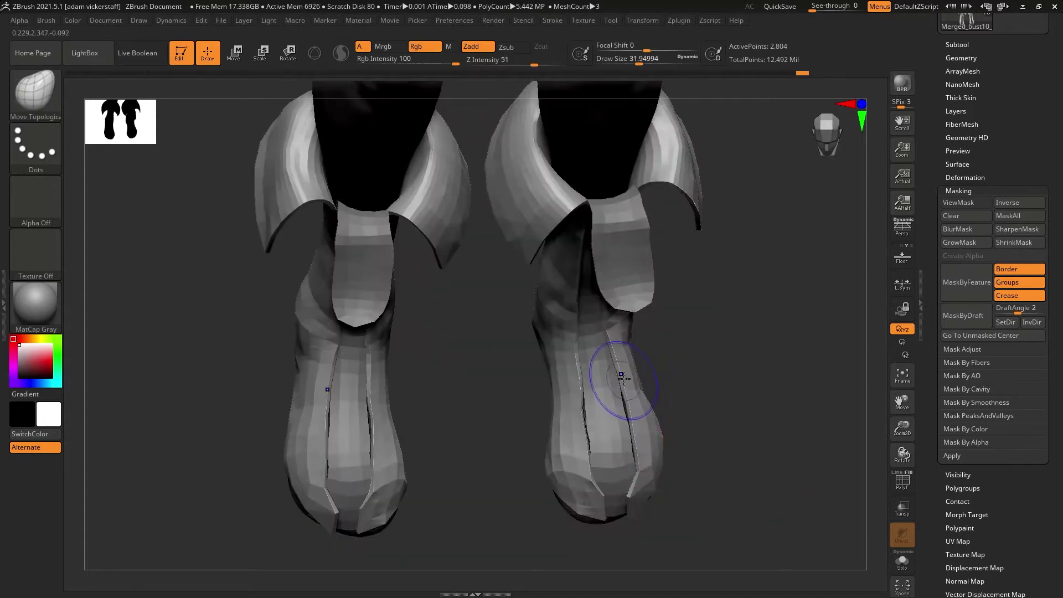
pyautogui.moveTo(677, 498); pyautogui.dragTo(641, 501, button='right')
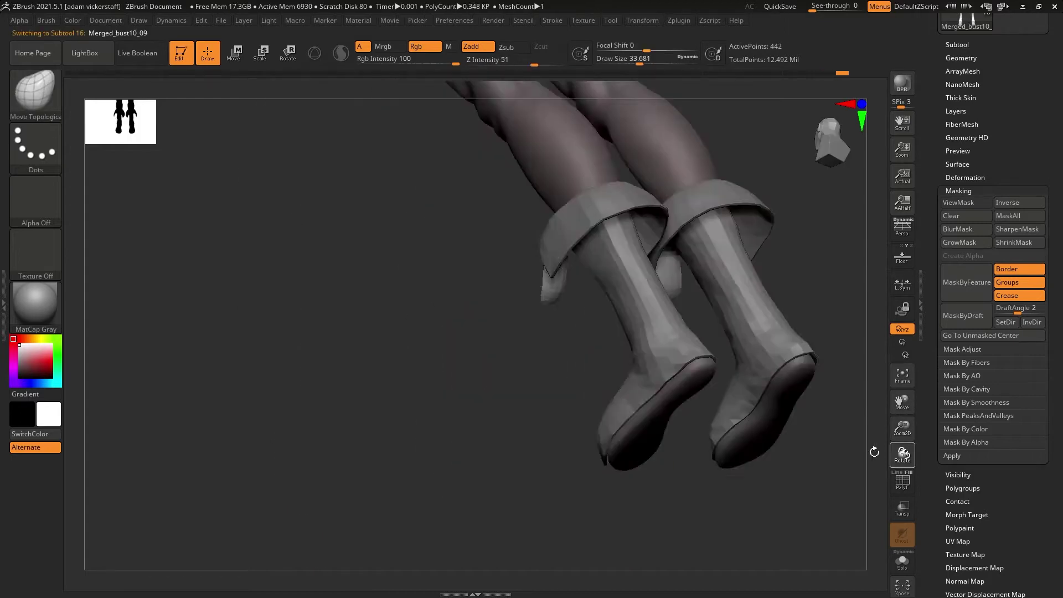
# Adjust the legs and boots together as one combined mesh through Transpose Master.
pyautogui.moveTo(901, 453); pyautogui.dragTo(877, 441)
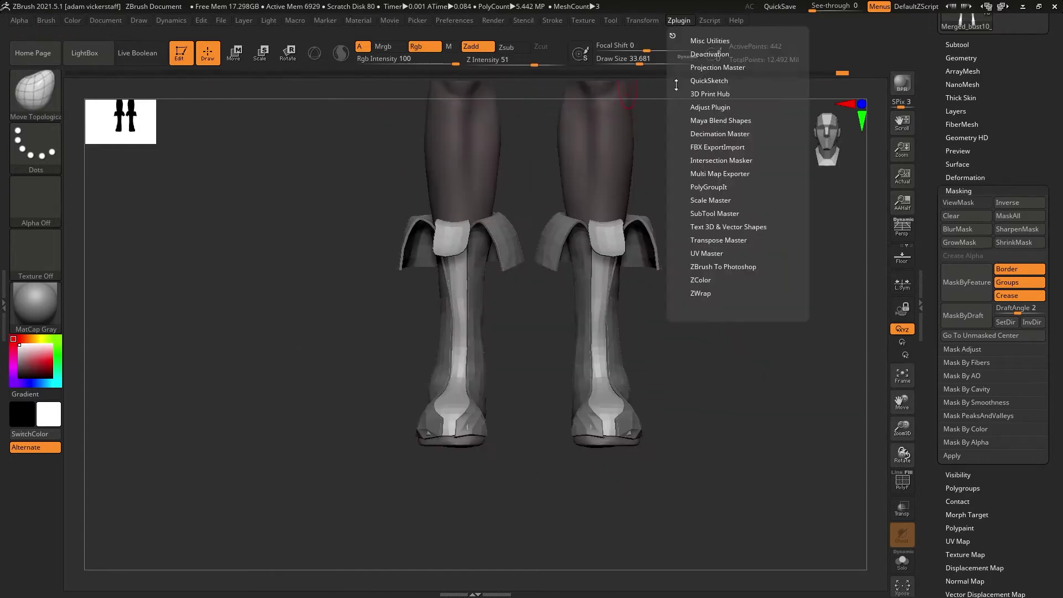
pyautogui.click(712, 268)
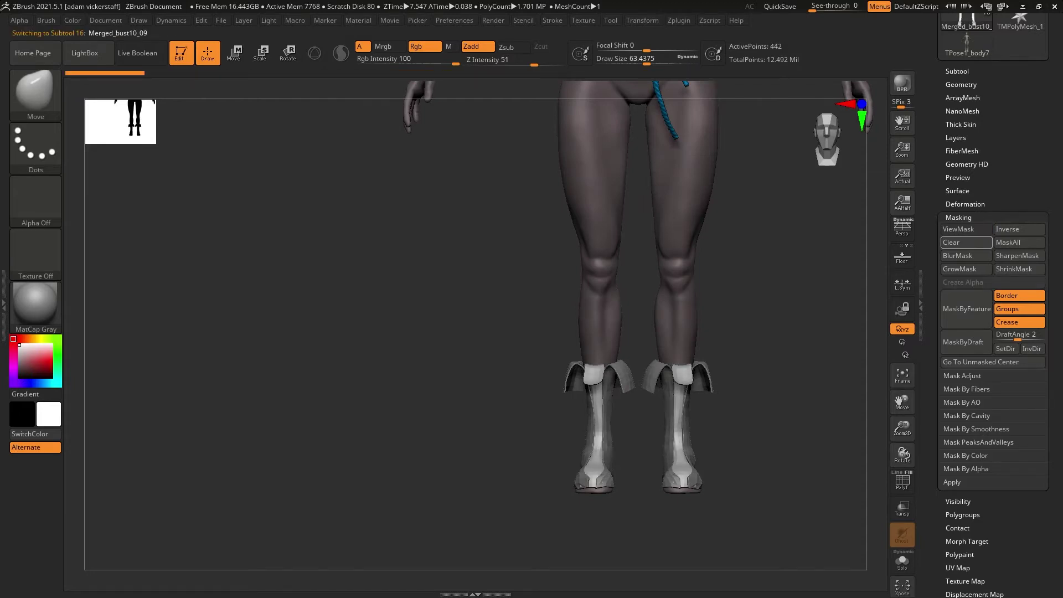
pyautogui.press('f')
pyautogui.keyDown('ctrl'); pyautogui.moveTo(798, 441); pyautogui.dragTo(775, 355, button='right'); pyautogui.keyUp('ctrl')
# Select the outer shells and isolate them with their polygroups displayed, undoing the unwanted geometry change.
pyautogui.keyDown('alt'); pyautogui.click(585, 351); pyautogui.keyUp('alt')
pyautogui.moveTo(550, 422); pyautogui.dragTo(451, 470, button='right')
pyautogui.keyDown('ctrl'); pyautogui.moveTo(903, 430); pyautogui.dragTo(886, 382, button='right'); pyautogui.keyUp('ctrl')
pyautogui.moveTo(886, 382); pyautogui.dragTo(930, 362, button='right')
pyautogui.hotkey('shift', 'f')
pyautogui.click(961, 85)
pyautogui.click(959, 188)
pyautogui.hotkey('ctrl', 'z')
pyautogui.click(902, 561)
pyautogui.moveTo(864, 488); pyautogui.dragTo(714, 443, button='right')
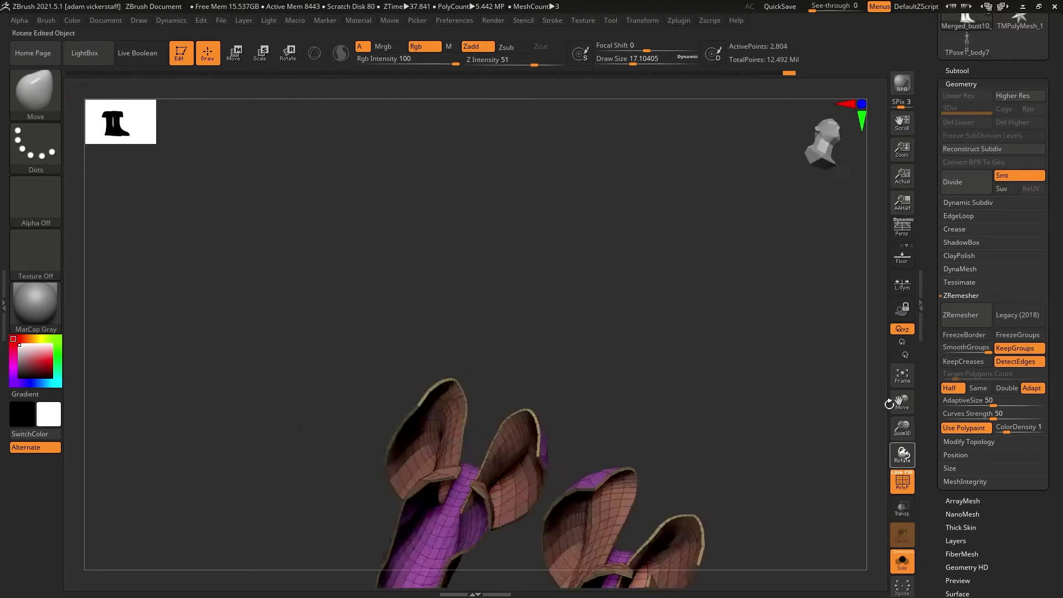
# Isolate the shells' rim, split it into separate polygroups with Auto Groups, and restore the full shells.
pyautogui.keyDown('ctrl'); pyautogui.keyDown('shift'); pyautogui.click(622, 384); pyautogui.keyUp('shift'); pyautogui.keyUp('ctrl')
pyautogui.click(961, 296)
pyautogui.click(963, 513)
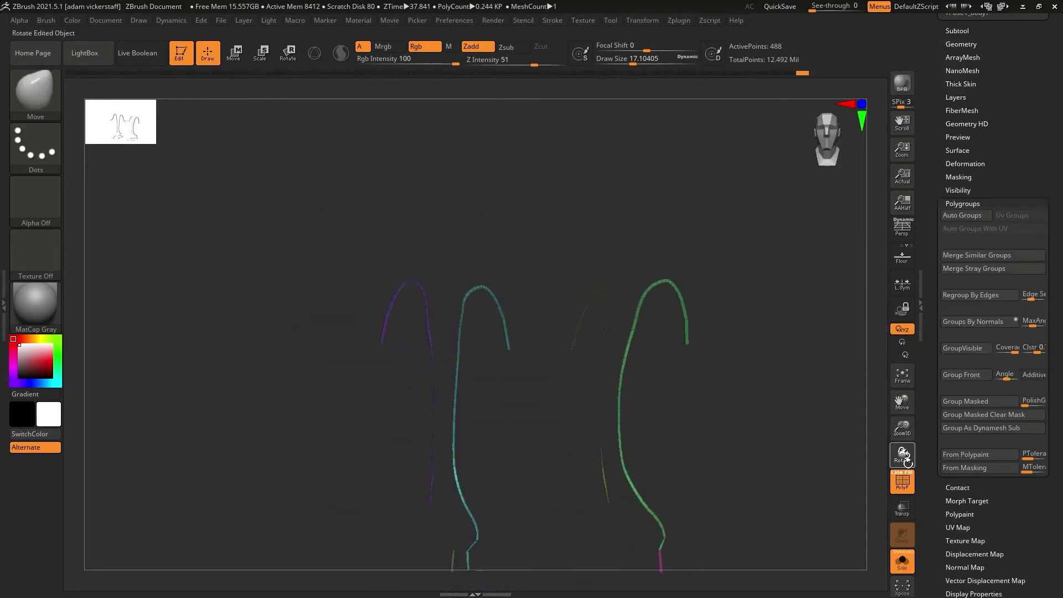
pyautogui.keyDown('ctrl'); pyautogui.keyDown('shift'); pyautogui.click(852, 443); pyautogui.keyUp('shift'); pyautogui.keyUp('ctrl')
# Crease the outer shells, subdivide them to level 3, and return to the lowest subdivision level.
pyautogui.click(961, 44)
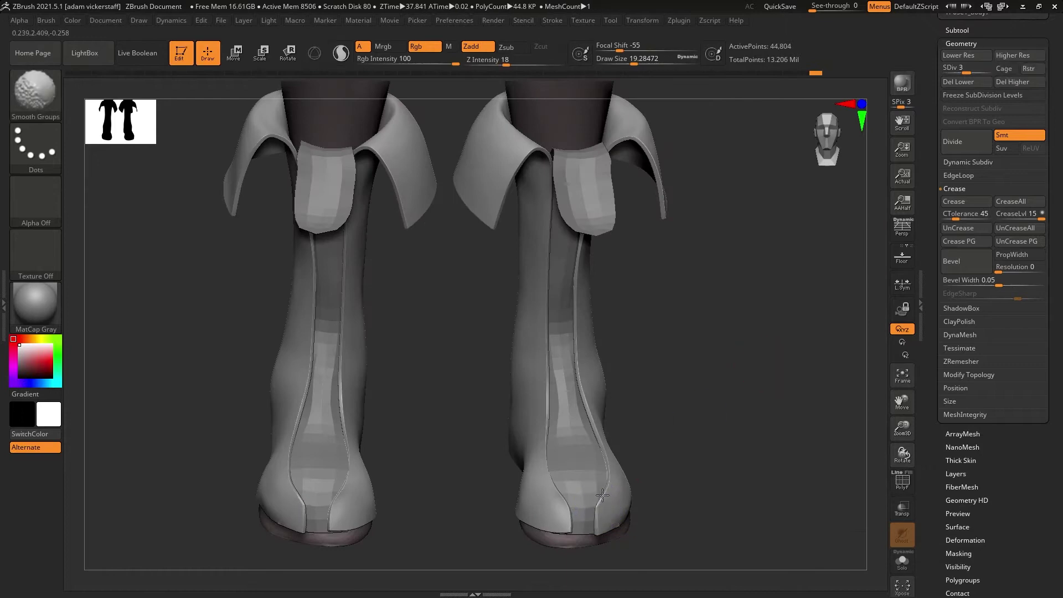
pyautogui.hotkey('shift', 'd')
pyautogui.hotkey('shift', 'd')
# Refine the shells' fit around the boots with the Move brush and raise them to subdivision level 5.
pyautogui.press('ctrl')
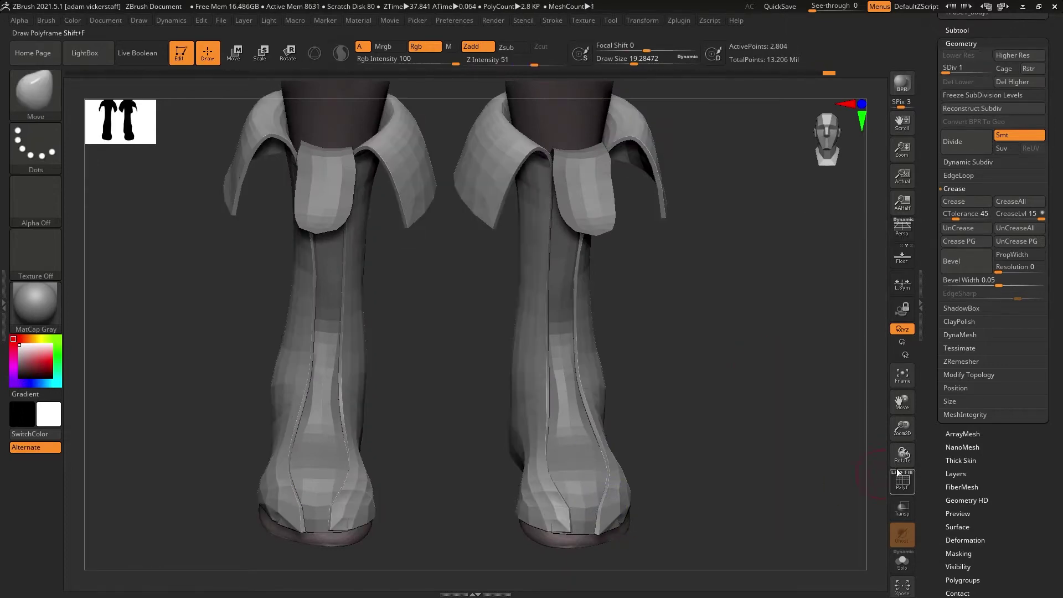
pyautogui.press('d')
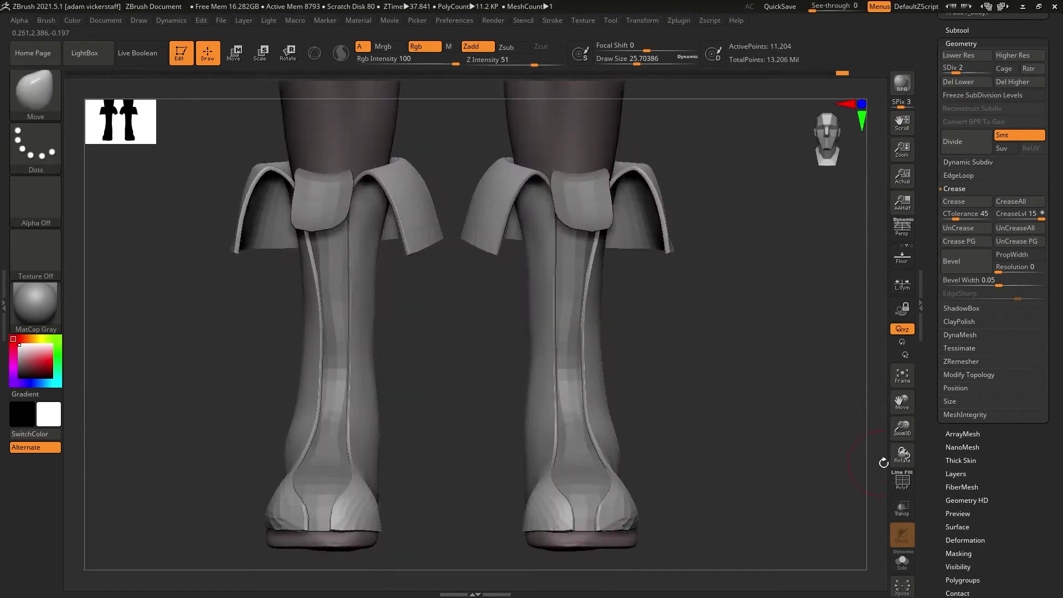
pyautogui.moveTo(884, 462); pyautogui.dragTo(640, 492)
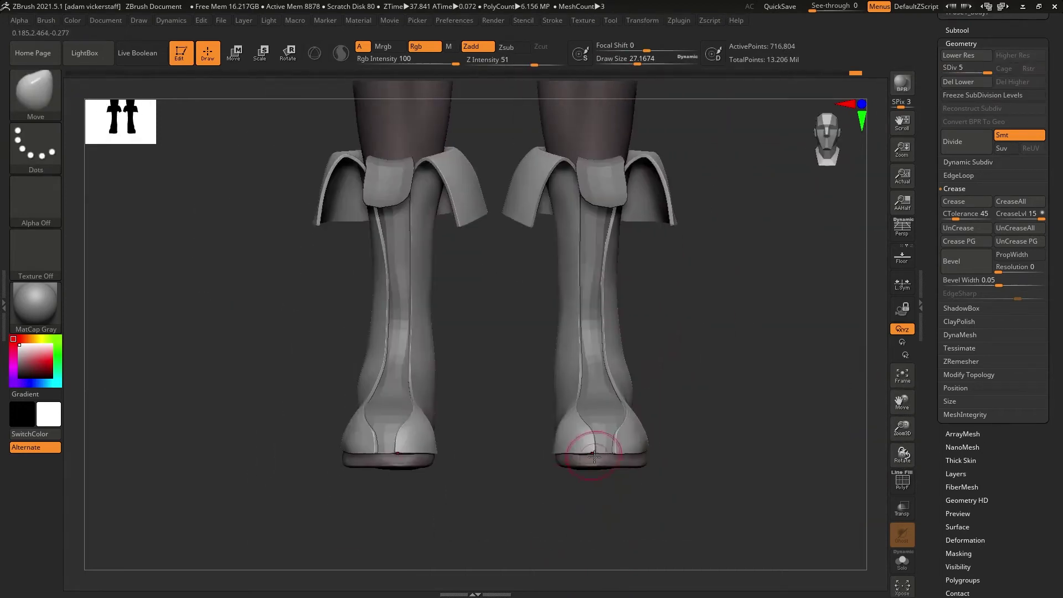
# Duplicate the tongue subtool and return the original copy to its full boot mesh through the undo history.
pyautogui.click(961, 71)
pyautogui.click(962, 145)
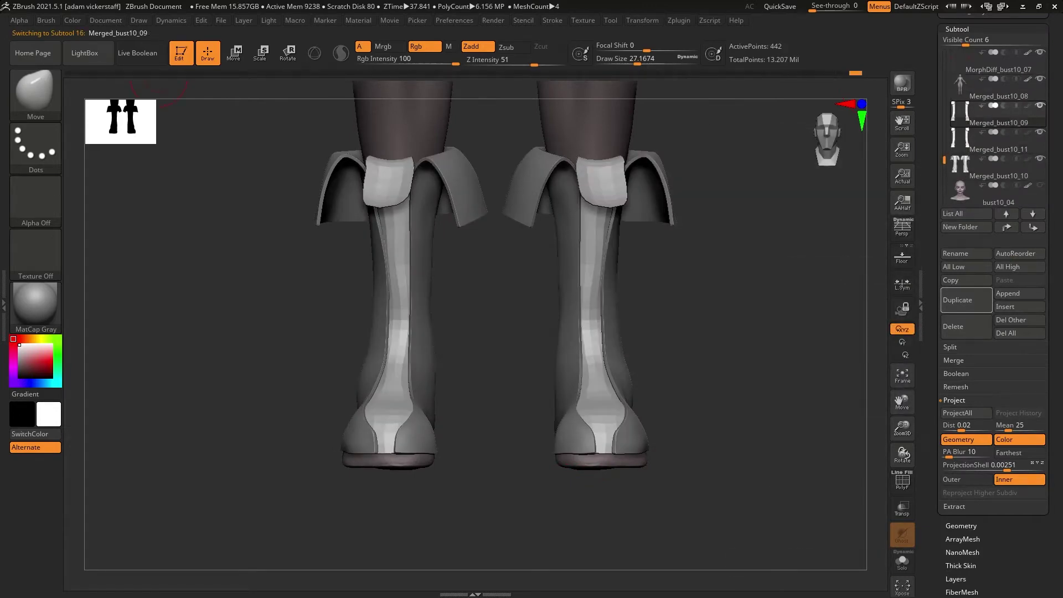
pyautogui.click(244, 73)
pyautogui.click(334, 72)
# Select the duplicated tongues and give them thickness with the ZModeler brush.
pyautogui.keyDown('alt'); pyautogui.click(388, 398); pyautogui.keyUp('alt')
pyautogui.keyDown('alt'); pyautogui.moveTo(172, 122); pyautogui.dragTo(181, 175); pyautogui.keyUp('alt')
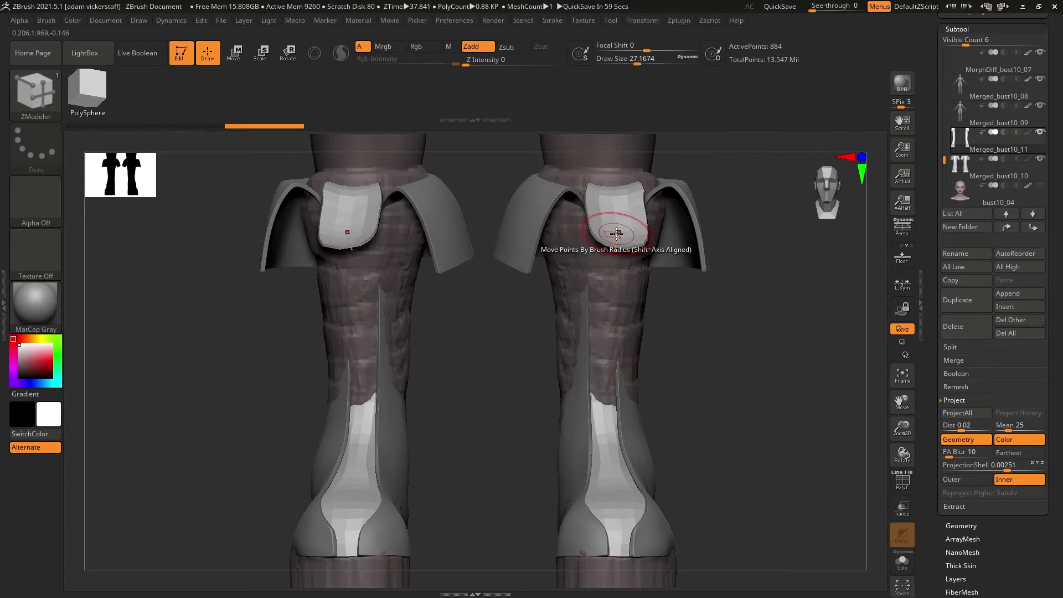
pyautogui.scroll(5, 1019, 51)
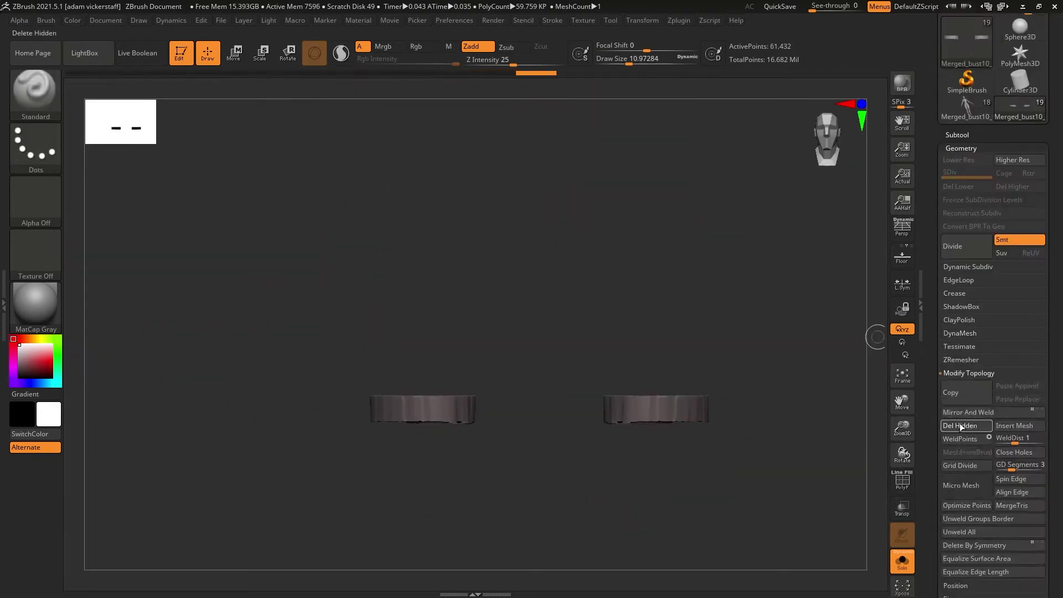
# Try to build the soles from their side bands by deleting the hidden geometry and remeshing with ZRemesher.
pyautogui.click(959, 423)
pyautogui.click(967, 386)
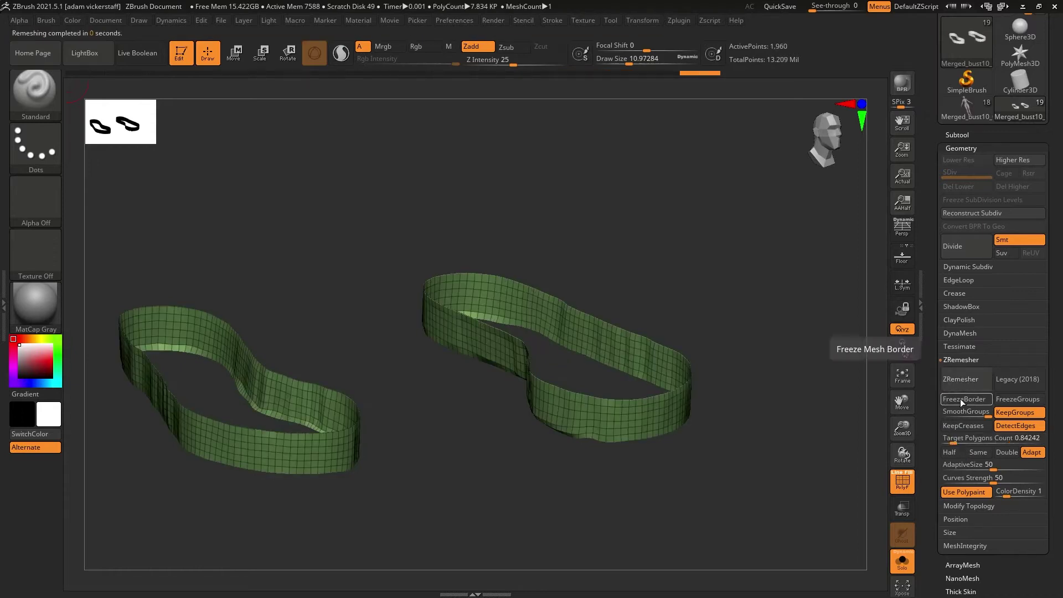
pyautogui.click(960, 379)
pyautogui.click(970, 427)
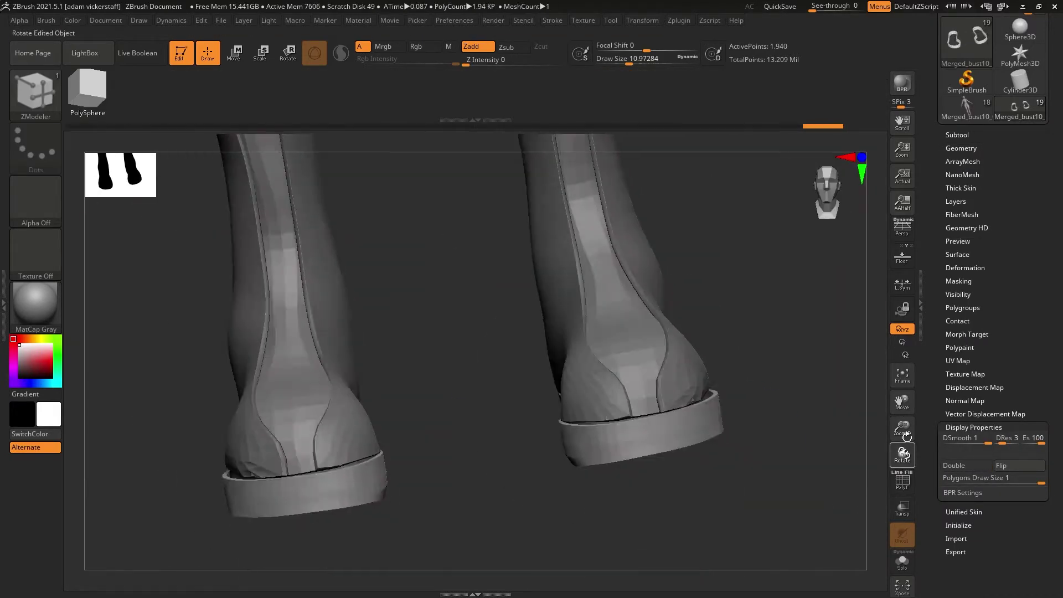
# Restore the full boot mesh and isolate the soles with both their sides and bottom surfaces.
pyautogui.click(957, 134)
pyautogui.click(975, 217)
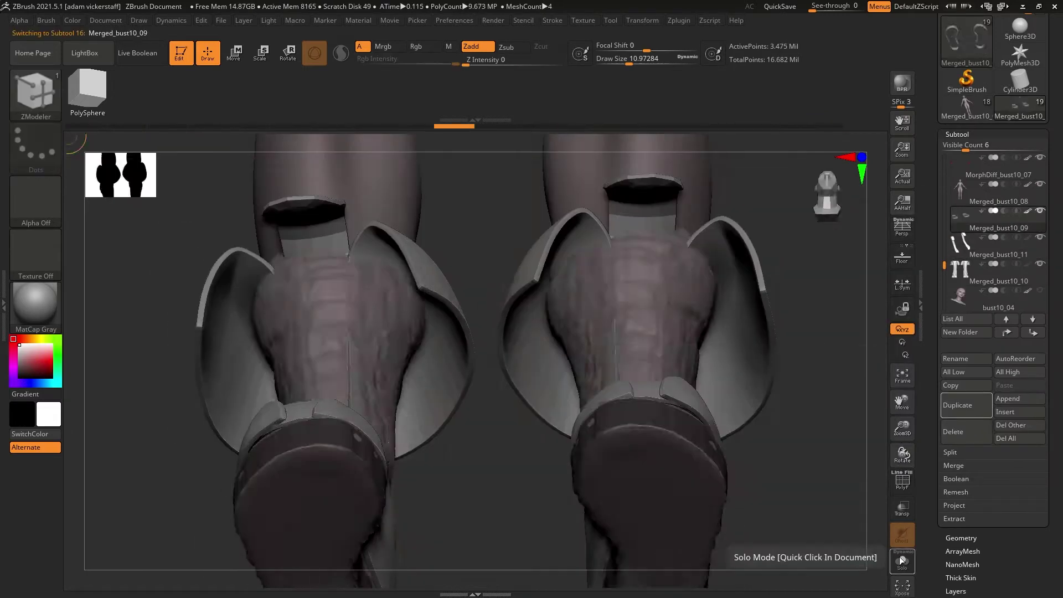
pyautogui.click(901, 560)
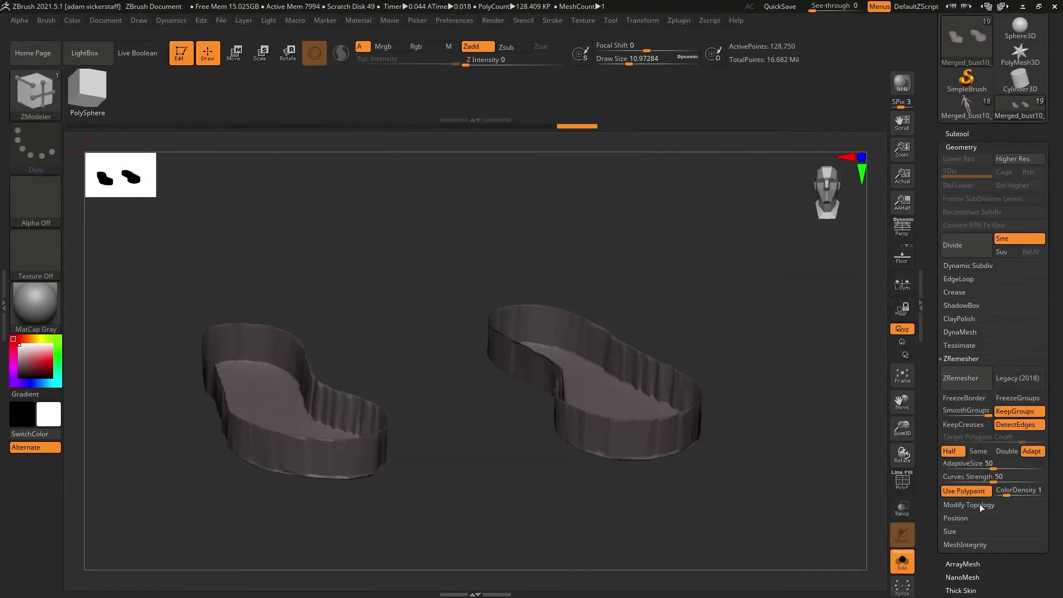
# Close the open tops of the soles and remesh them to a low polygon count with ZRemesher.
pyautogui.click(961, 378)
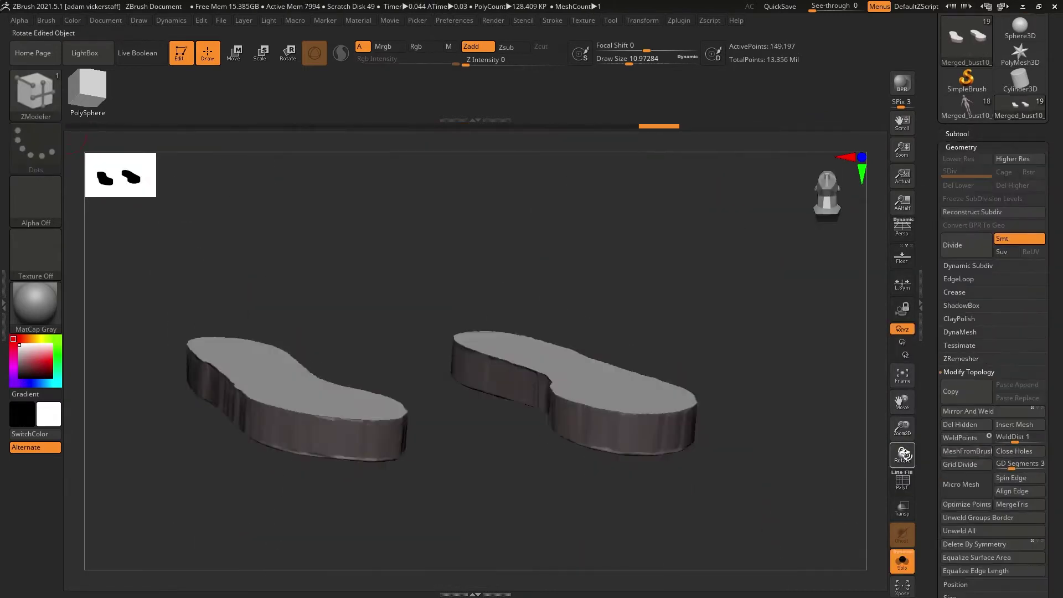
pyautogui.click(978, 441)
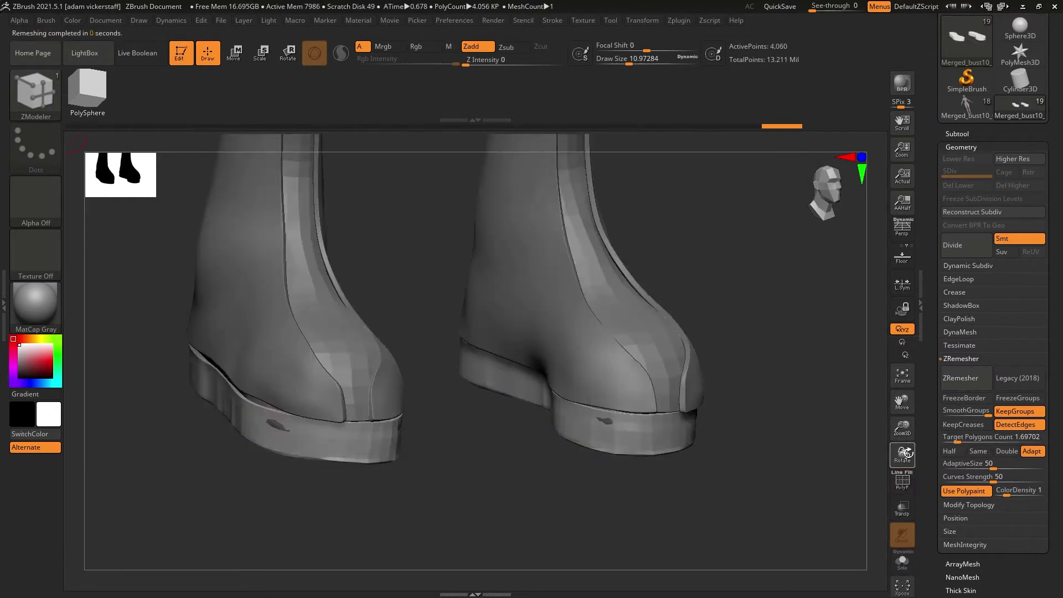
# Fit the soles around the boots with the Move brush and separate their sides and bottoms into polygroups.
pyautogui.moveTo(902, 454); pyautogui.dragTo(903, 455)
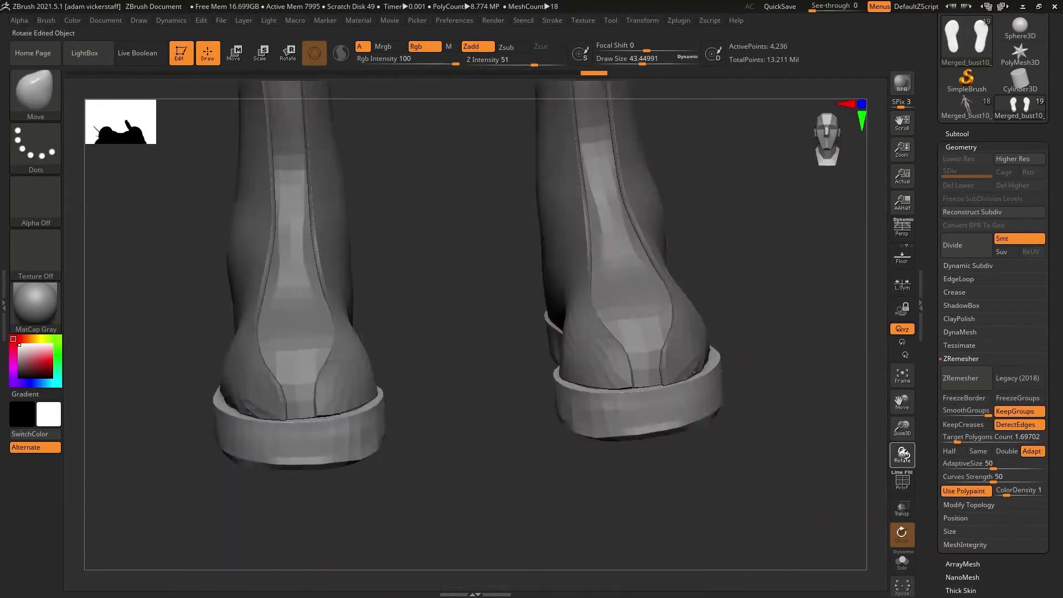
pyautogui.moveTo(902, 454); pyautogui.dragTo(900, 458)
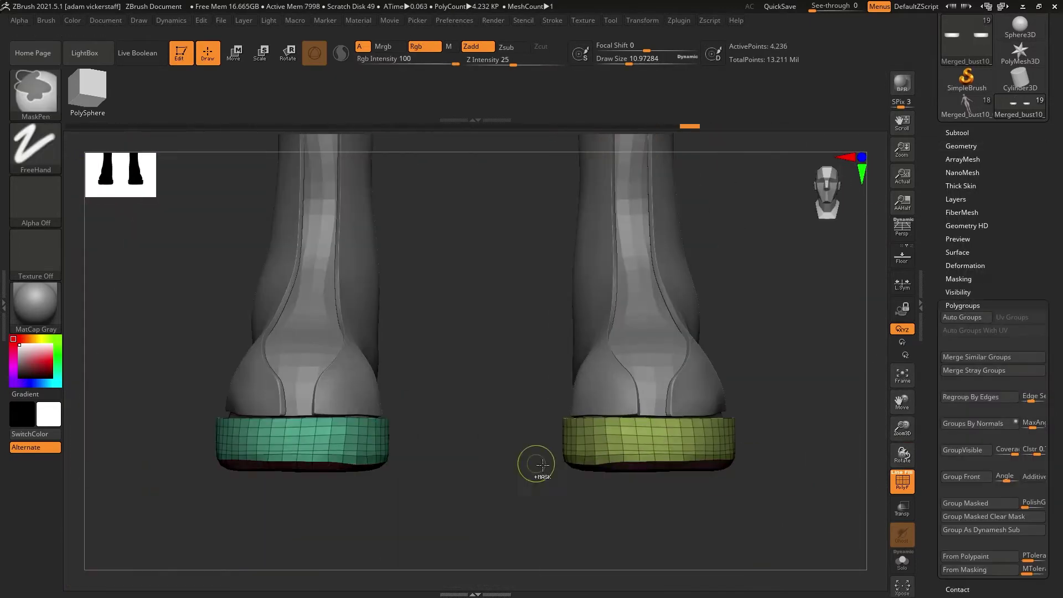
pyautogui.press('w')
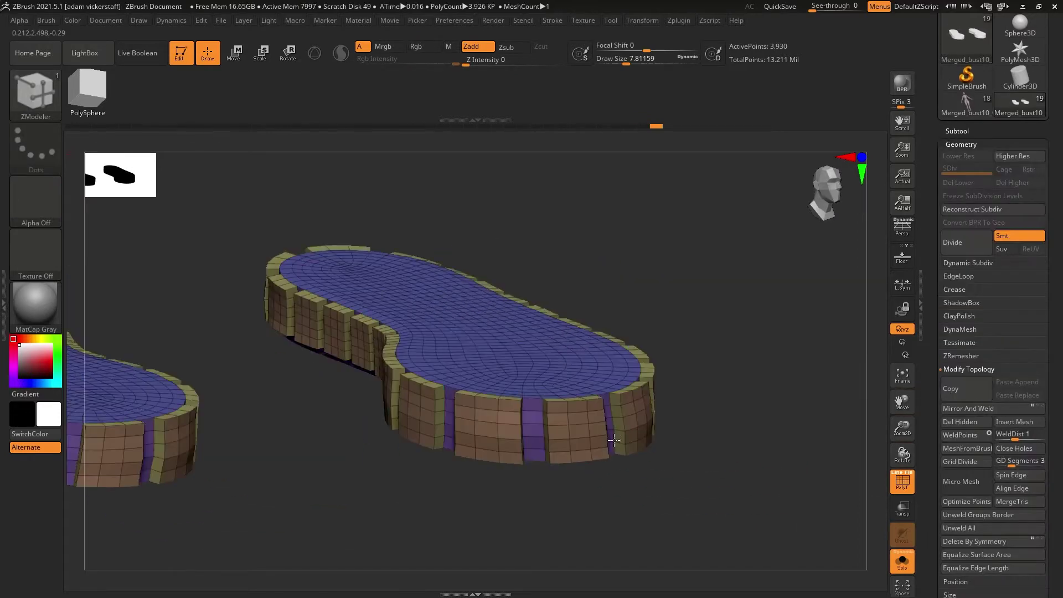
# Remesh the soles using ZRemesher set to Same and display their polygroups.
pyautogui.click(902, 479)
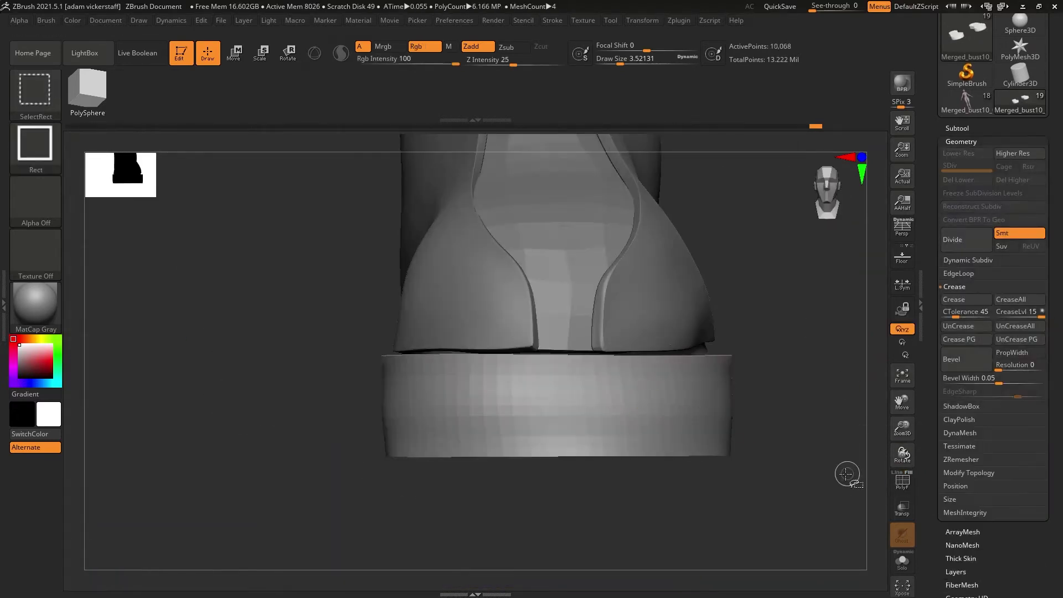
pyautogui.click(963, 374)
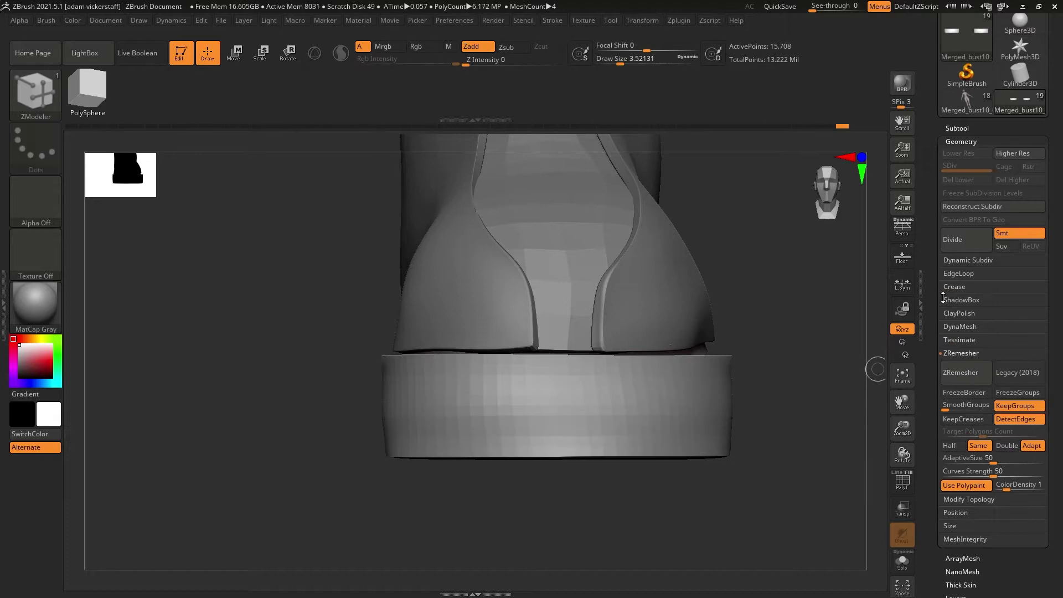
pyautogui.hotkey('shift', 'f')
pyautogui.click(961, 141)
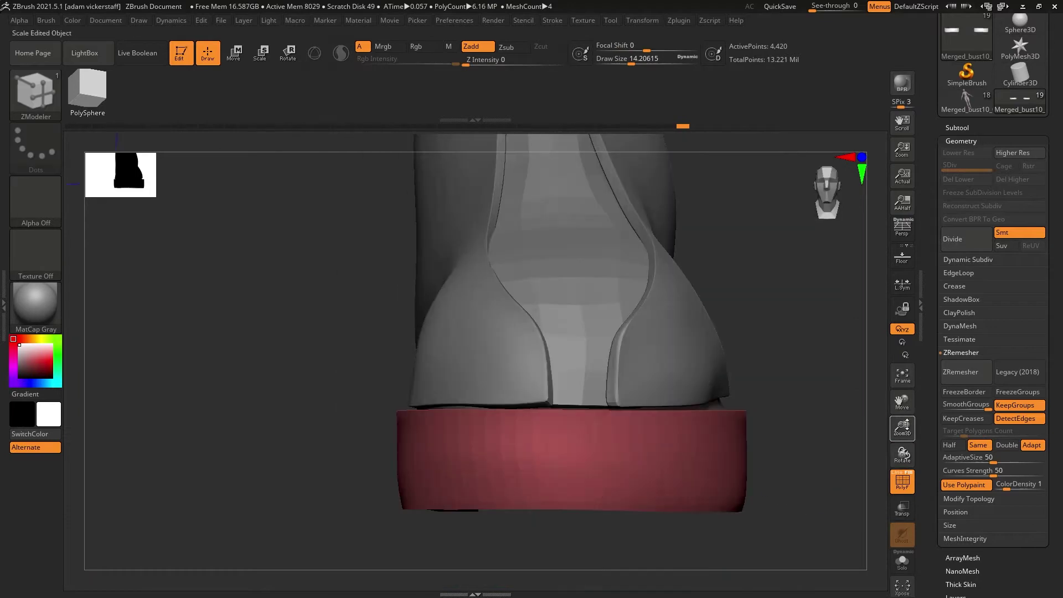
# Mask vertical stripes around the toe of the soles and turn each stripe into its own polygroup.
pyautogui.moveTo(902, 427); pyautogui.dragTo(903, 443)
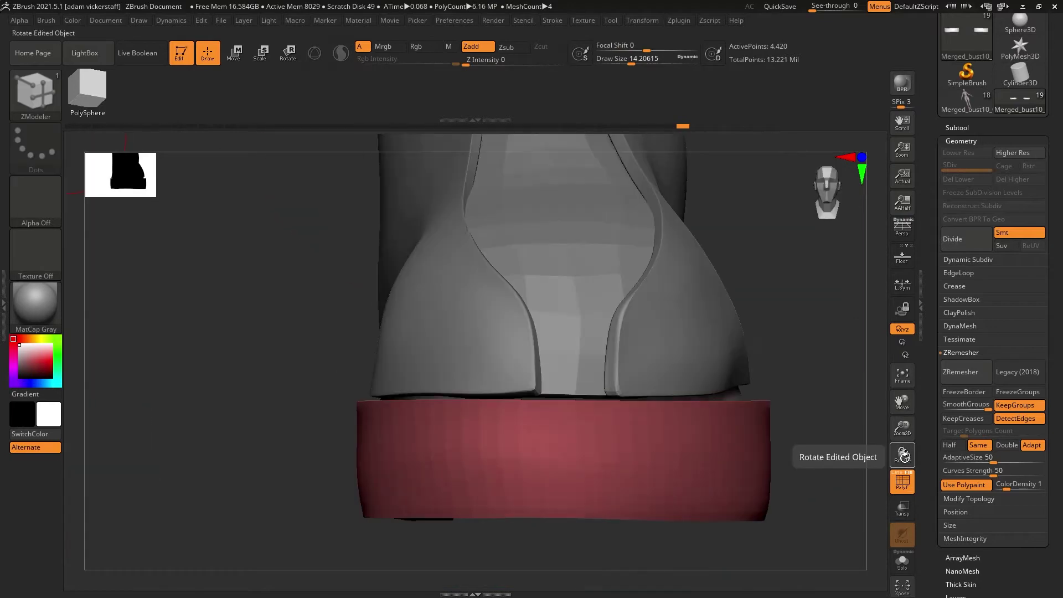
pyautogui.keyDown('ctrl'); pyautogui.moveTo(586, 365); pyautogui.dragTo(601, 381); pyautogui.keyUp('ctrl')
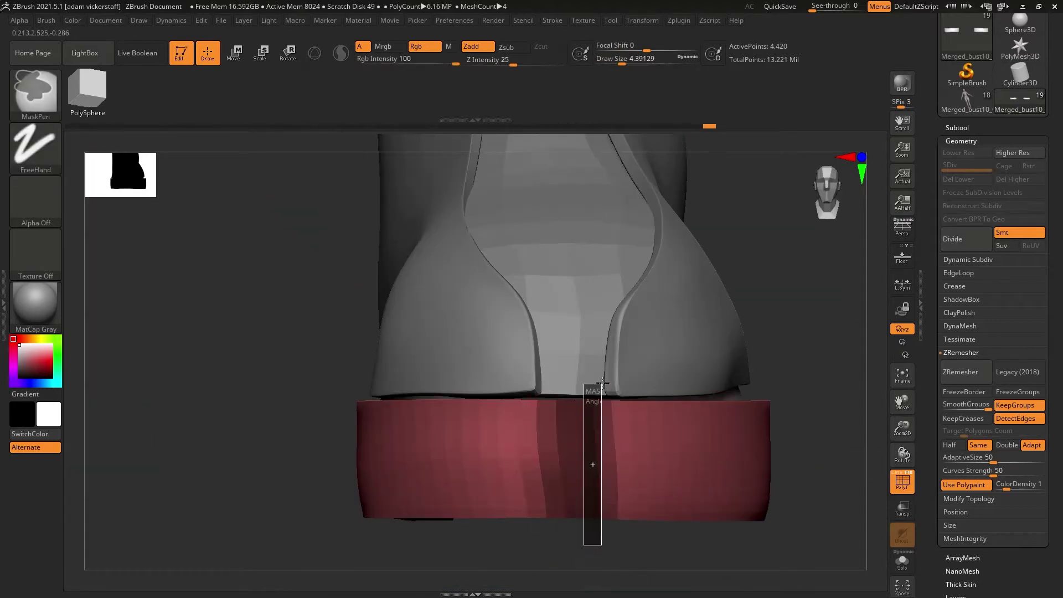
pyautogui.hotkey('ctrl', 'w')
pyautogui.keyDown('alt'); pyautogui.moveTo(723, 569); pyautogui.dragTo(534, 400); pyautogui.keyUp('alt')
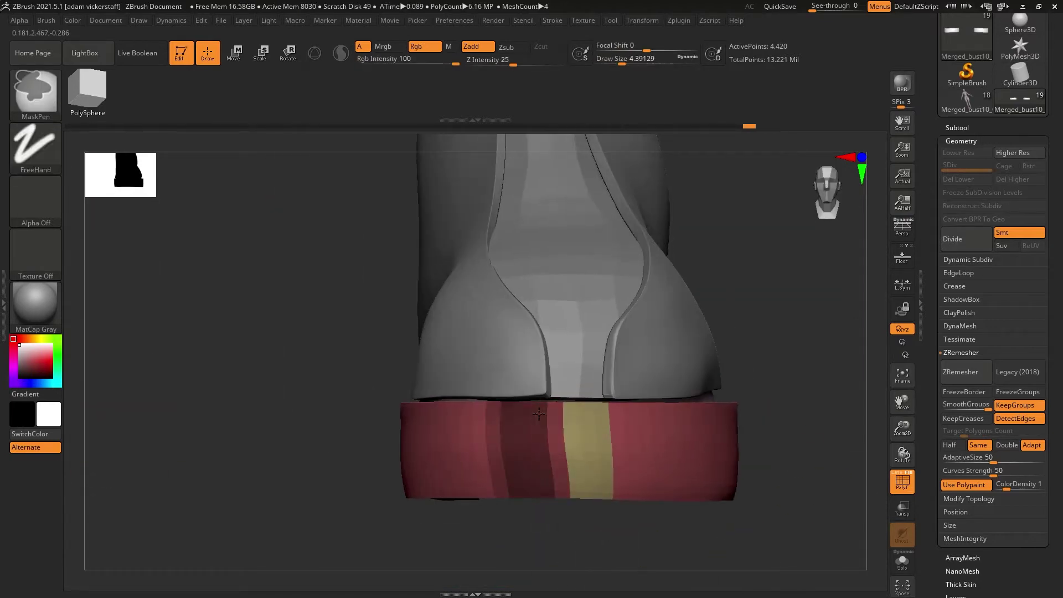
pyautogui.moveTo(830, 456); pyautogui.dragTo(662, 494)
pyautogui.hotkey('ctrl', 'w')
pyautogui.keyDown('alt'); pyautogui.moveTo(706, 525); pyautogui.dragTo(546, 538); pyautogui.keyUp('alt')
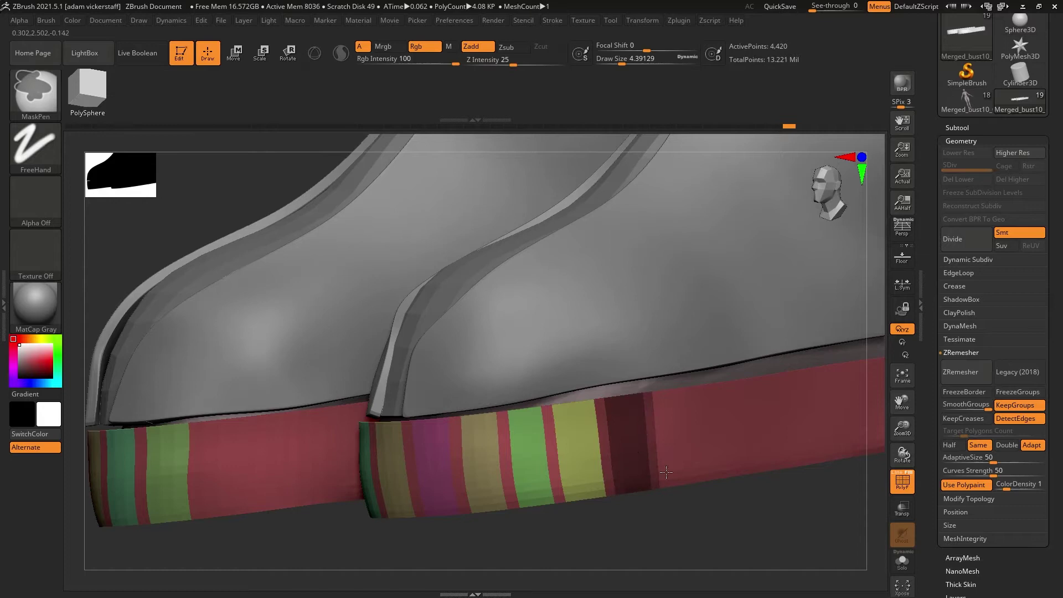
pyautogui.hotkey('ctrl', 'w')
# Continue the striped polygroups backwards along the outer side of the soles.
pyautogui.press('b')
pyautogui.press('z')
pyautogui.press('m')
pyautogui.keyDown('alt'); pyautogui.moveTo(609, 500); pyautogui.dragTo(535, 477); pyautogui.keyUp('alt')
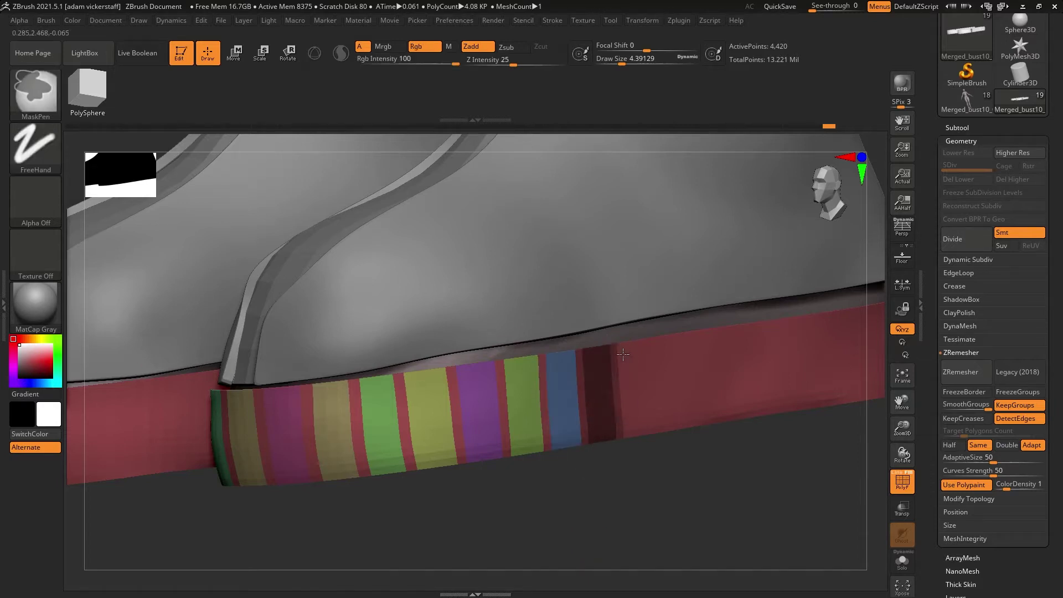
pyautogui.hotkey('ctrl', 'w')
pyautogui.moveTo(623, 354); pyautogui.dragTo(534, 357, button='right')
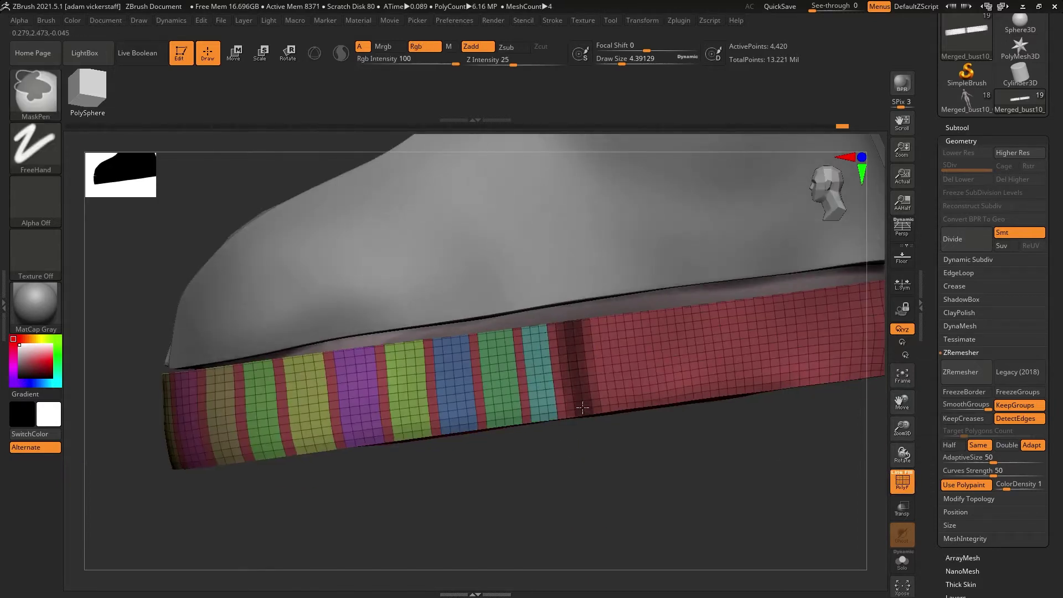
pyautogui.moveTo(902, 454)
pyautogui.mouseDown()
pyautogui.moveTo(920, 465)
pyautogui.moveTo(904, 452)
pyautogui.moveTo(902, 410)
pyautogui.moveTo(903, 454)
pyautogui.mouseUp()
pyautogui.hotkey('ctrl', 'w')
# Isolate sections of the soles' sides and combine their visible faces into new polygroups.
pyautogui.click(600, 351)
pyautogui.keyDown('ctrl'); pyautogui.keyDown('shift'); pyautogui.click(600, 351); pyautogui.keyUp('shift'); pyautogui.keyUp('ctrl')
pyautogui.click(961, 141)
pyautogui.hotkey('ctrl', 'w')
pyautogui.keyDown('ctrl'); pyautogui.keyDown('shift'); pyautogui.click(869, 406); pyautogui.keyUp('shift'); pyautogui.keyUp('ctrl')
pyautogui.moveTo(869, 406); pyautogui.dragTo(864, 349)
pyautogui.click(962, 299)
pyautogui.click(962, 311)
pyautogui.keyDown('ctrl'); pyautogui.keyDown('shift'); pyautogui.click(612, 355); pyautogui.keyUp('shift'); pyautogui.keyUp('ctrl')
pyautogui.hotkey('ctrl', 'w')
# Regroup the remaining visible faces of the soles and remesh them with ZRemesher.
pyautogui.keyDown('ctrl'); pyautogui.keyDown('shift'); pyautogui.click(775, 377); pyautogui.keyUp('shift'); pyautogui.keyUp('ctrl')
pyautogui.click(961, 141)
pyautogui.click(962, 370)
pyautogui.keyDown('ctrl'); pyautogui.keyDown('shift'); pyautogui.click(616, 363); pyautogui.keyUp('shift'); pyautogui.keyUp('ctrl')
pyautogui.hotkey('ctrl', 'w')
pyautogui.moveTo(902, 455); pyautogui.dragTo(847, 455)
pyautogui.click(962, 373)
pyautogui.moveTo(902, 429); pyautogui.dragTo(902, 404)
pyautogui.moveTo(902, 455); pyautogui.dragTo(803, 482)
# Append a cube as a new subtool and scale it into a tall flat slab.
pyautogui.click(958, 123)
pyautogui.click(1007, 387)
pyautogui.click(998, 234)
pyautogui.moveTo(902, 428); pyautogui.dragTo(903, 460)
pyautogui.press('e')
pyautogui.moveTo(518, 328); pyautogui.dragTo(499, 327)
pyautogui.press('q')
pyautogui.moveTo(903, 455)
pyautogui.mouseDown()
pyautogui.moveTo(852, 455)
pyautogui.moveTo(910, 462)
pyautogui.mouseUp()
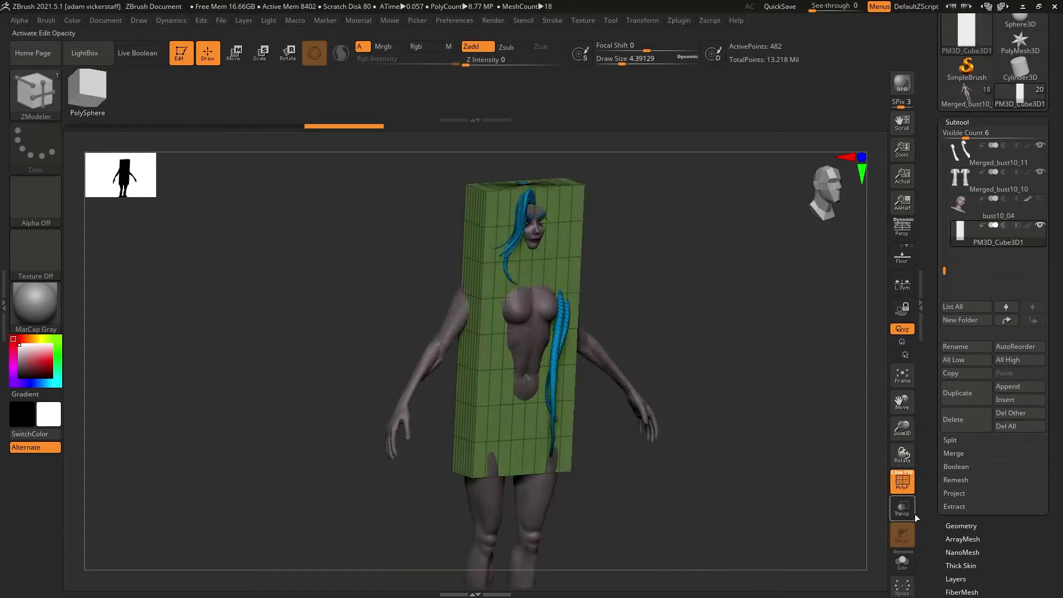
# Isolate the slab and remesh it with ZRemesher using Same and DetectEdges.
pyautogui.click(902, 562)
pyautogui.click(961, 526)
pyautogui.click(964, 565)
pyautogui.click(961, 135)
pyautogui.click(961, 347)
pyautogui.click(978, 439)
pyautogui.click(1017, 412)
pyautogui.click(962, 370)
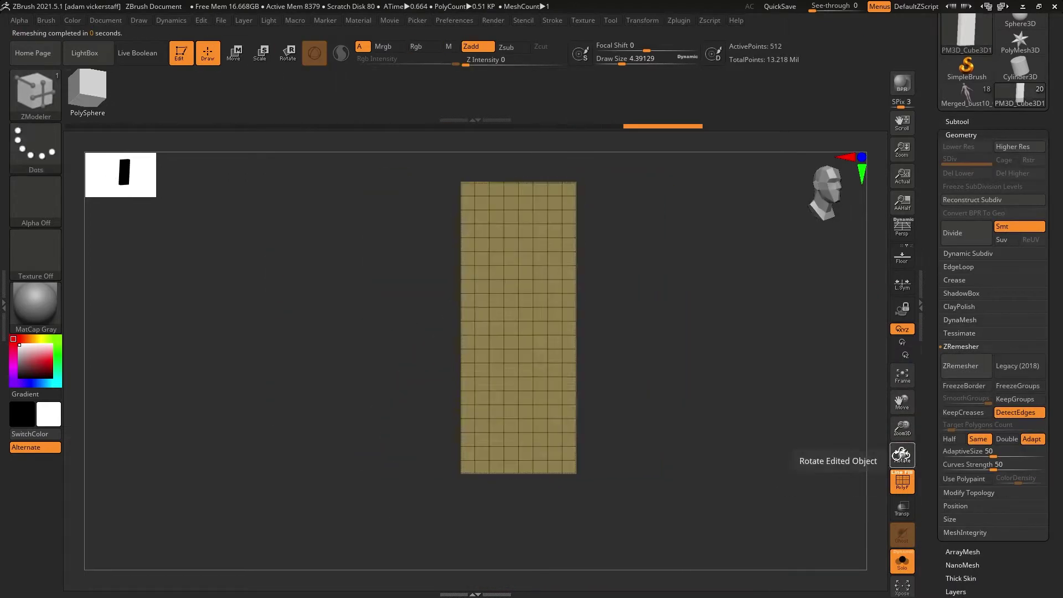
# Create a new InsertMesh brush from the slab and bring the other subtools back into view.
pyautogui.click(35, 94)
pyautogui.click(267, 450)
pyautogui.click(471, 205)
pyautogui.click(957, 121)
pyautogui.click(903, 561)
# Duplicate the soles' subtool, display its polygroups and isolate the lower side band for inspection.
pyautogui.click(996, 159)
pyautogui.click(902, 508)
pyautogui.moveTo(902, 402); pyautogui.dragTo(925, 312)
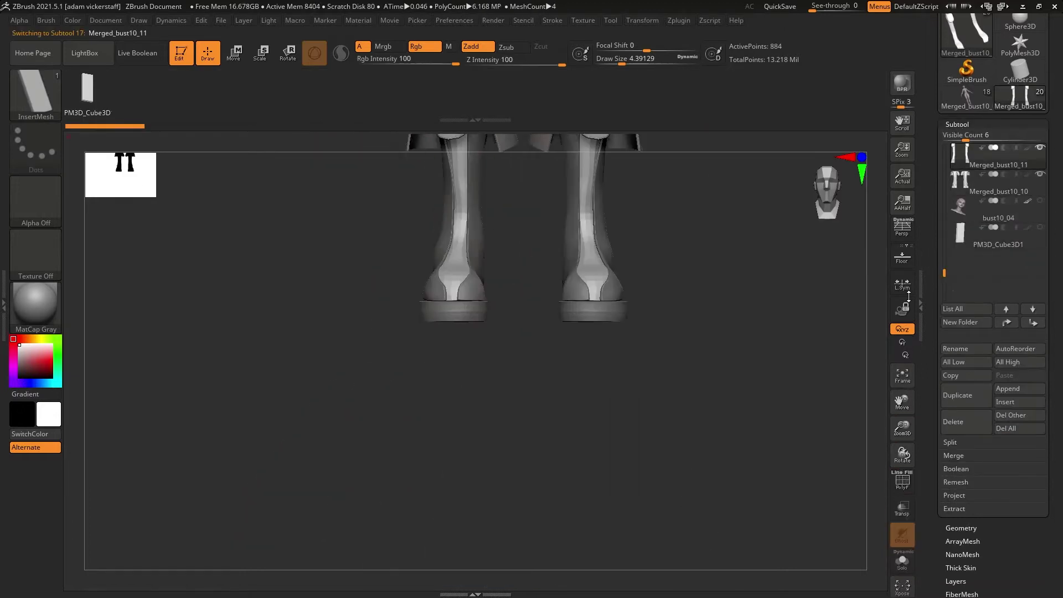
pyautogui.moveTo(903, 428); pyautogui.dragTo(908, 498)
pyautogui.keyDown('alt'); pyautogui.click(736, 366); pyautogui.keyUp('alt')
pyautogui.click(958, 396)
pyautogui.click(902, 482)
pyautogui.moveTo(902, 455); pyautogui.dragTo(900, 402)
pyautogui.keyDown('ctrl'); pyautogui.keyDown('shift'); pyautogui.click(719, 415); pyautogui.keyUp('shift'); pyautogui.keyUp('ctrl')
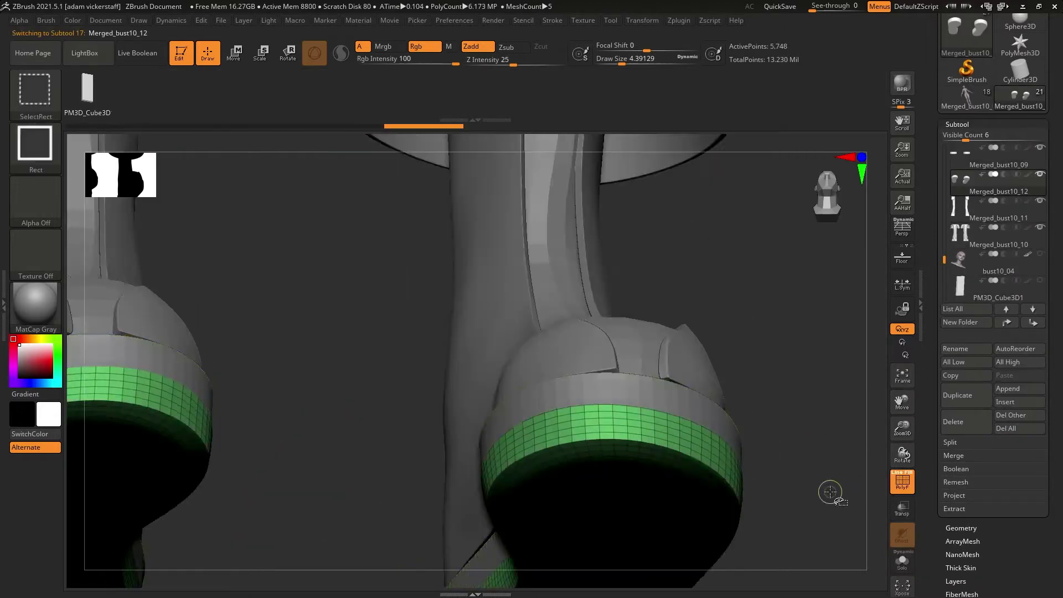
pyautogui.moveTo(846, 492); pyautogui.dragTo(831, 531)
# Frame the soles' polygroup borders with curves and try to insert the slab mesh along them.
pyautogui.click(552, 20)
pyautogui.click(582, 321)
pyautogui.click(552, 20)
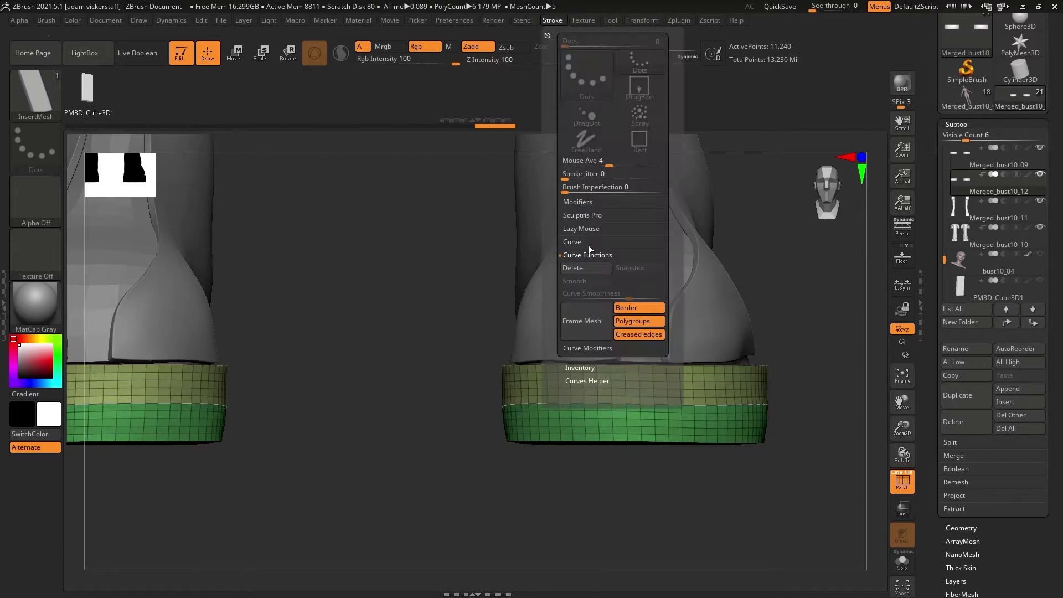
pyautogui.click(598, 405)
pyautogui.hotkey('ctrl', 'z')
pyautogui.click(606, 405)
pyautogui.moveTo(606, 498)
pyautogui.keyDown('alt'); pyautogui.mouseDown()
pyautogui.moveTo(606, 559)
pyautogui.moveTo(664, 498)
pyautogui.mouseUp(); pyautogui.keyUp('alt')
pyautogui.hotkey('ctrl', 'z')
pyautogui.click(546, 407)
pyautogui.hotkey('ctrl', 'z')
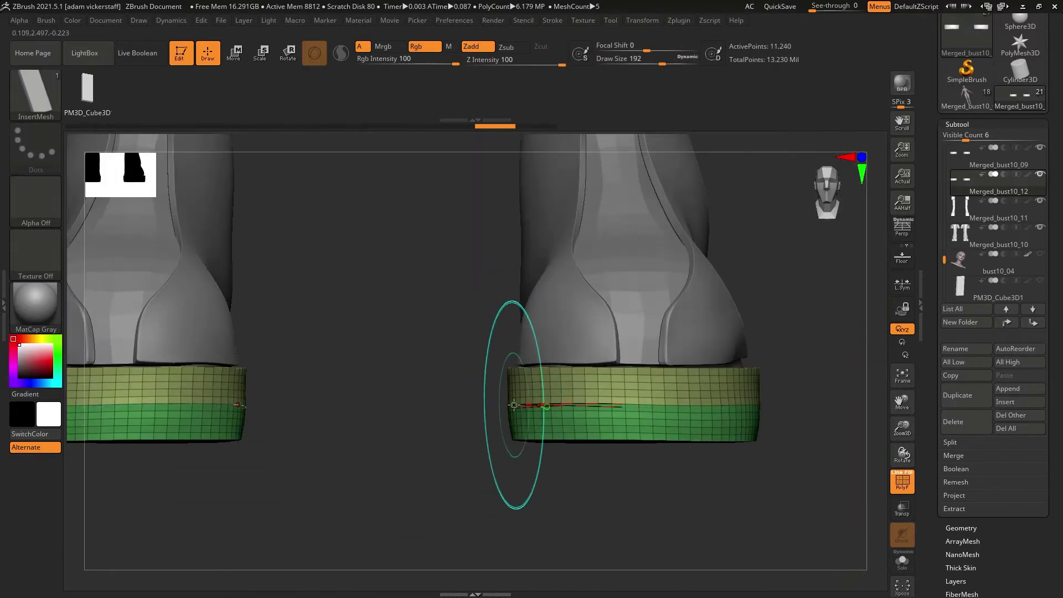
pyautogui.moveTo(903, 428); pyautogui.dragTo(901, 343)
pyautogui.click(961, 288)
pyautogui.click(957, 124)
pyautogui.click(968, 257)
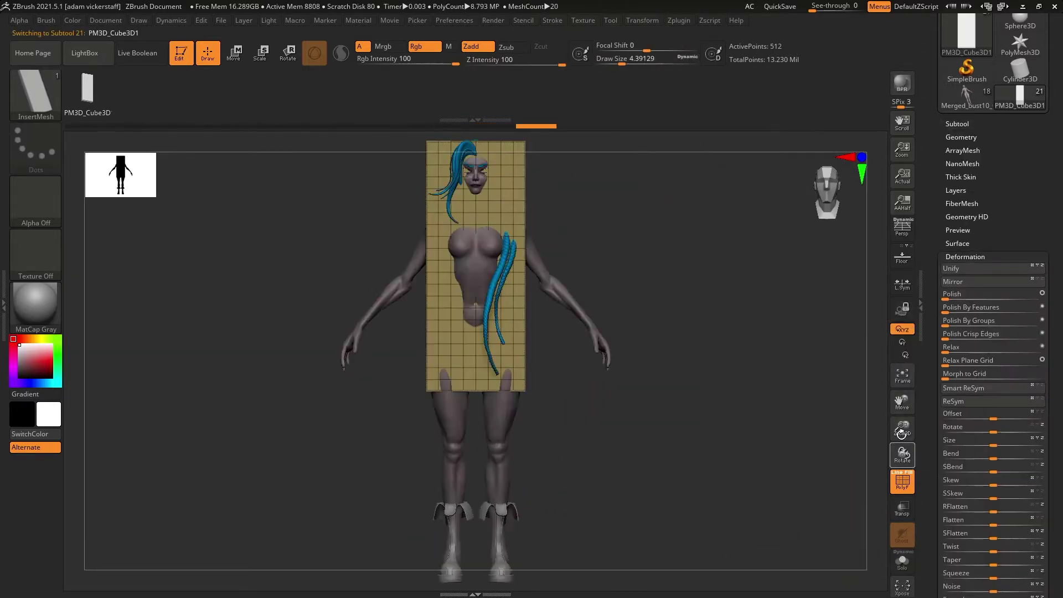
pyautogui.click(956, 124)
pyautogui.moveTo(903, 428); pyautogui.dragTo(907, 527)
# Try inserting the slab mesh at the toe of the duplicated sole.
pyautogui.keyDown('alt'); pyautogui.click(727, 380); pyautogui.keyUp('alt')
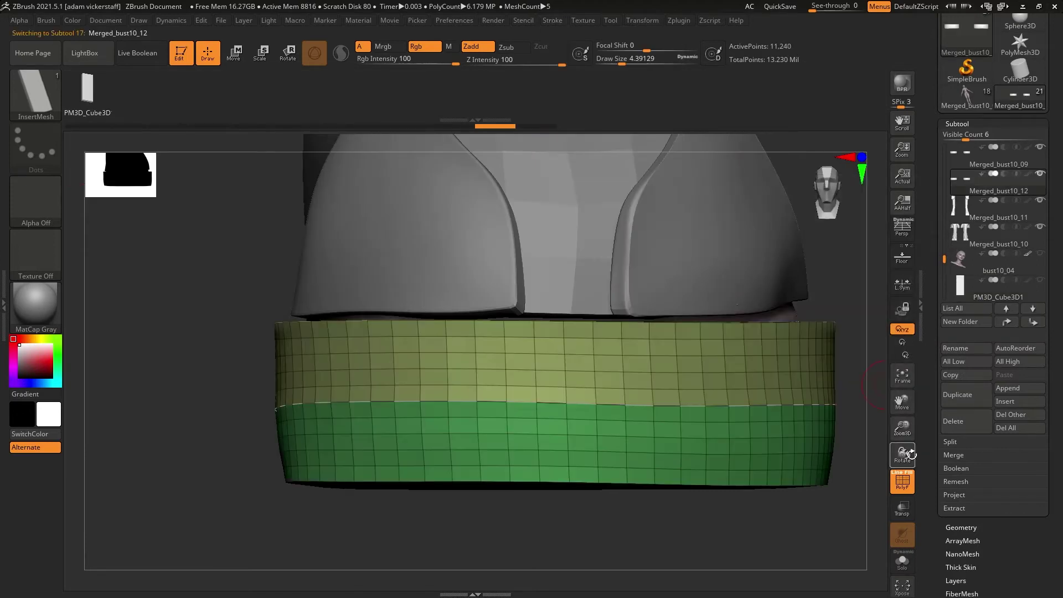
pyautogui.click(731, 408)
pyautogui.moveTo(545, 406)
pyautogui.mouseDown()
pyautogui.moveTo(542, 480)
pyautogui.moveTo(555, 421)
pyautogui.mouseUp()
pyautogui.hotkey('ctrl', 'z')
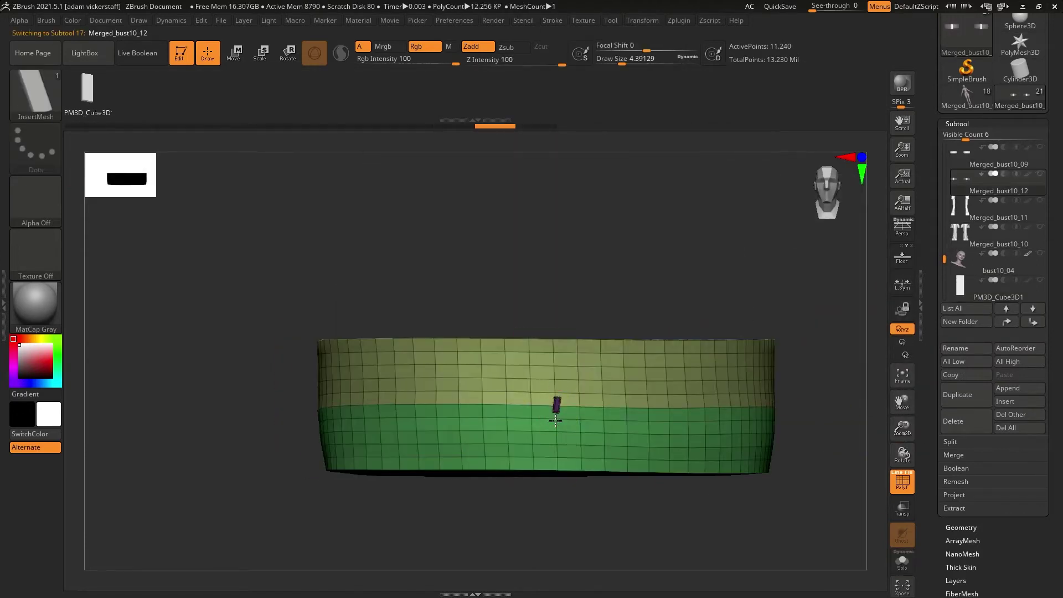
# Thicken the slab cube into a deeper block and create a second InsertMesh brush from it.
pyautogui.moveTo(902, 454); pyautogui.dragTo(952, 454)
pyautogui.click(960, 288)
pyautogui.press('f')
pyautogui.press('w')
pyautogui.moveTo(512, 361); pyautogui.dragTo(645, 372)
pyautogui.moveTo(902, 454); pyautogui.dragTo(864, 454)
pyautogui.press('q')
pyautogui.click(35, 91)
pyautogui.click(288, 453)
# Test the new block on the front of the duplicated sole while adjusting the InsertMesh brush settings.
pyautogui.click(961, 181)
pyautogui.moveTo(904, 411); pyautogui.dragTo(904, 405)
pyautogui.moveTo(471, 319); pyautogui.dragTo(471, 382)
pyautogui.moveTo(902, 454); pyautogui.dragTo(906, 454)
pyautogui.hotkey('ctrl', 'z')
pyautogui.click(46, 20)
pyautogui.moveTo(83, 359); pyautogui.dragTo(86, 364)
pyautogui.moveTo(458, 320); pyautogui.dragTo(458, 381)
pyautogui.moveTo(903, 454); pyautogui.dragTo(913, 454)
pyautogui.hotkey('ctrl', 'z')
# Insert a tread block spanning the full height of the sole at the toe.
pyautogui.click(46, 20)
pyautogui.moveTo(461, 321); pyautogui.dragTo(460, 383)
pyautogui.moveTo(903, 454)
pyautogui.mouseDown()
pyautogui.moveTo(878, 465)
pyautogui.moveTo(902, 454)
pyautogui.mouseUp()
pyautogui.press('w')
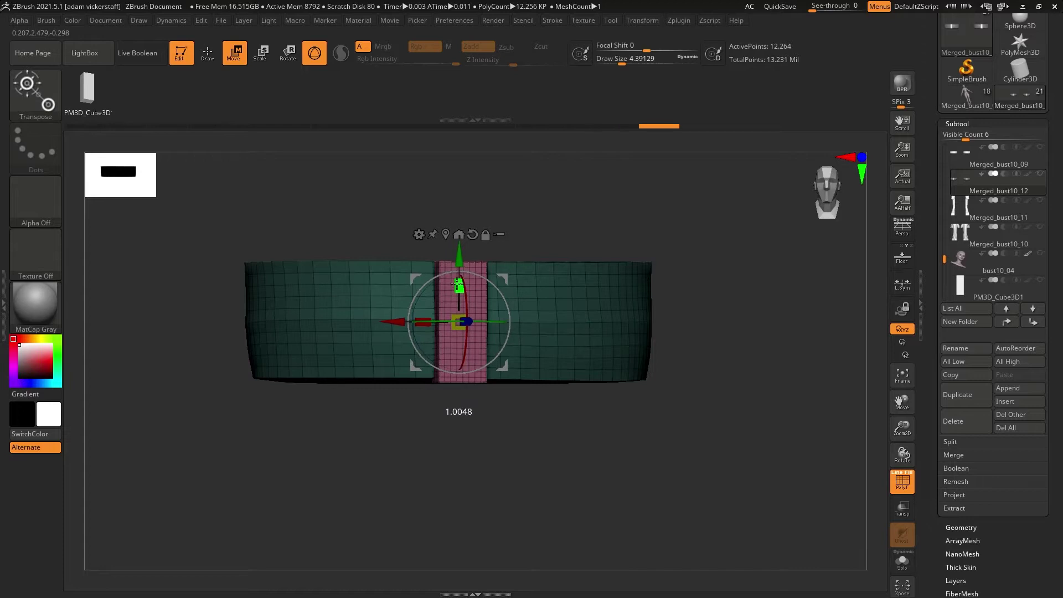
pyautogui.hotkey('ctrl', 'z')
pyautogui.hotkey('ctrl', 'z')
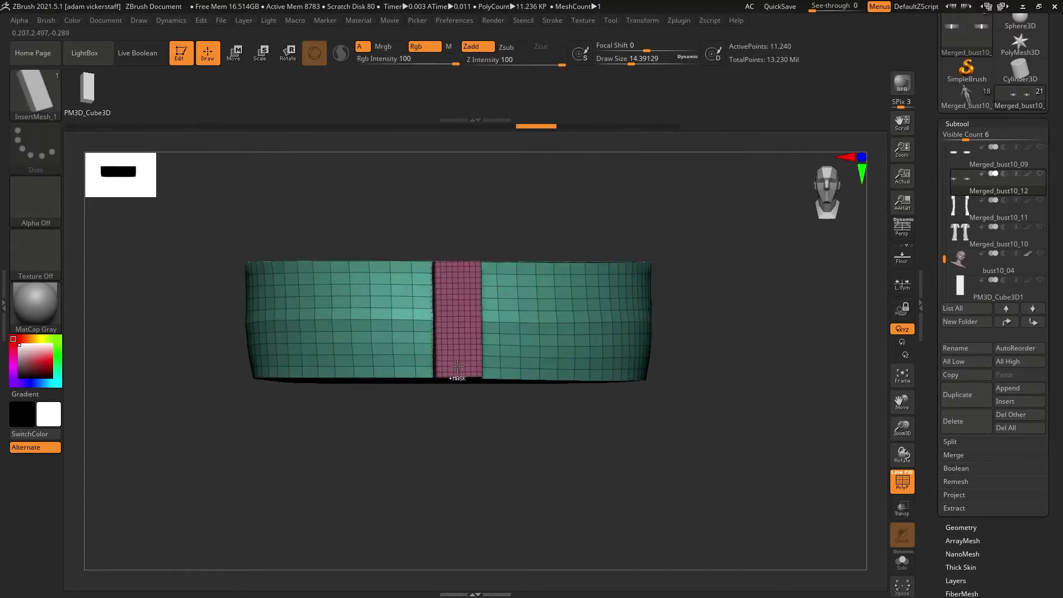
# Copy the tread block towards the outer side of the toe and rotate the copies to follow the curve.
pyautogui.moveTo(902, 454); pyautogui.dragTo(875, 454)
pyautogui.press('r')
pyautogui.keyDown('ctrl'); pyautogui.moveTo(397, 319); pyautogui.dragTo(525, 319); pyautogui.keyUp('ctrl')
pyautogui.moveTo(902, 454); pyautogui.dragTo(886, 487)
pyautogui.moveTo(576, 324); pyautogui.dragTo(567, 340)
pyautogui.moveTo(902, 454); pyautogui.dragTo(925, 526)
pyautogui.keyDown('ctrl'); pyautogui.moveTo(455, 313); pyautogui.dragTo(537, 277); pyautogui.keyUp('ctrl')
pyautogui.moveTo(652, 246); pyautogui.dragTo(645, 224)
pyautogui.moveTo(644, 302); pyautogui.dragTo(636, 291)
pyautogui.moveTo(543, 284); pyautogui.dragTo(535, 289)
pyautogui.moveTo(903, 401); pyautogui.dragTo(853, 570)
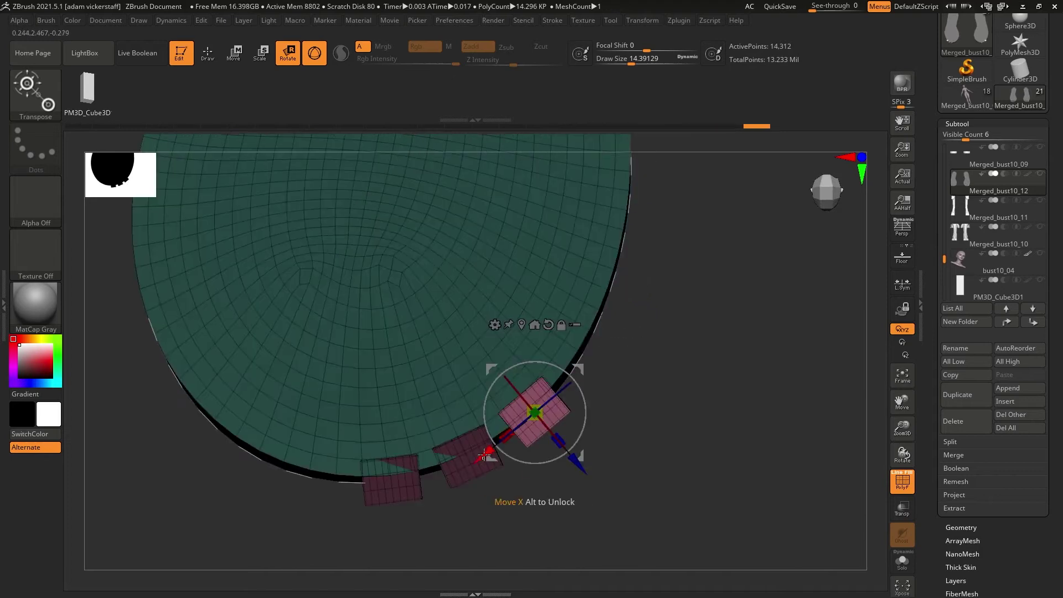
# Place further tread block copies around the outer forefoot, aligning each with the sole's edge.
pyautogui.keyDown('alt'); pyautogui.moveTo(793, 415); pyautogui.dragTo(777, 479); pyautogui.keyUp('alt')
pyautogui.keyDown('ctrl'); pyautogui.moveTo(533, 468); pyautogui.dragTo(570, 407); pyautogui.keyUp('ctrl')
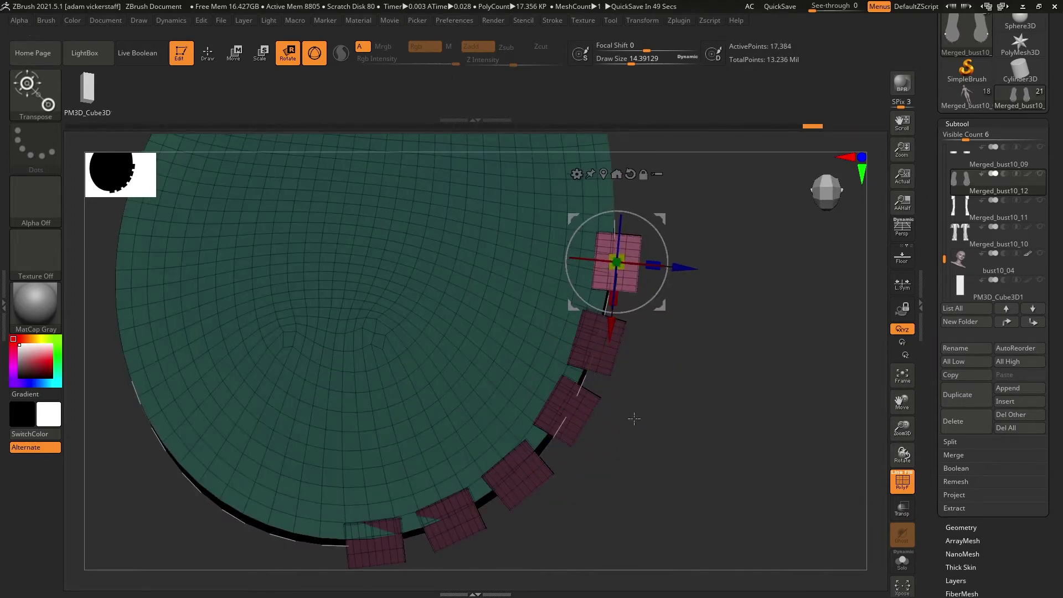
pyautogui.moveTo(634, 418); pyautogui.dragTo(672, 360)
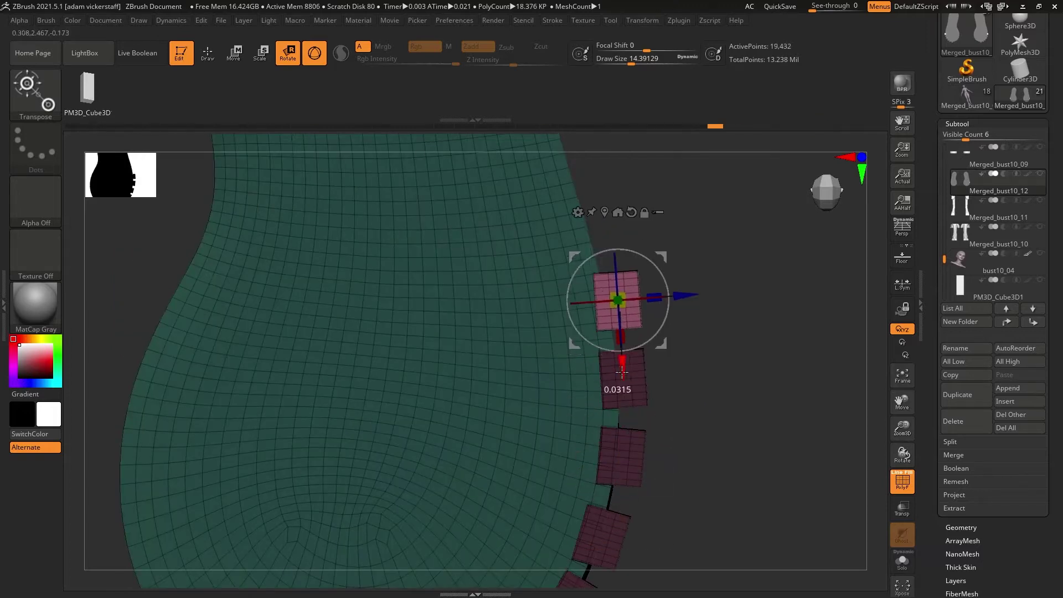
pyautogui.keyDown('ctrl'); pyautogui.moveTo(627, 399); pyautogui.dragTo(614, 434); pyautogui.keyUp('ctrl')
pyautogui.moveTo(899, 406); pyautogui.dragTo(900, 507)
# Add rotated tread block copies along the outer edge where the sole narrows at the arch.
pyautogui.keyDown('ctrl'); pyautogui.moveTo(602, 467); pyautogui.dragTo(585, 394); pyautogui.keyUp('ctrl')
pyautogui.moveTo(596, 375); pyautogui.dragTo(592, 377)
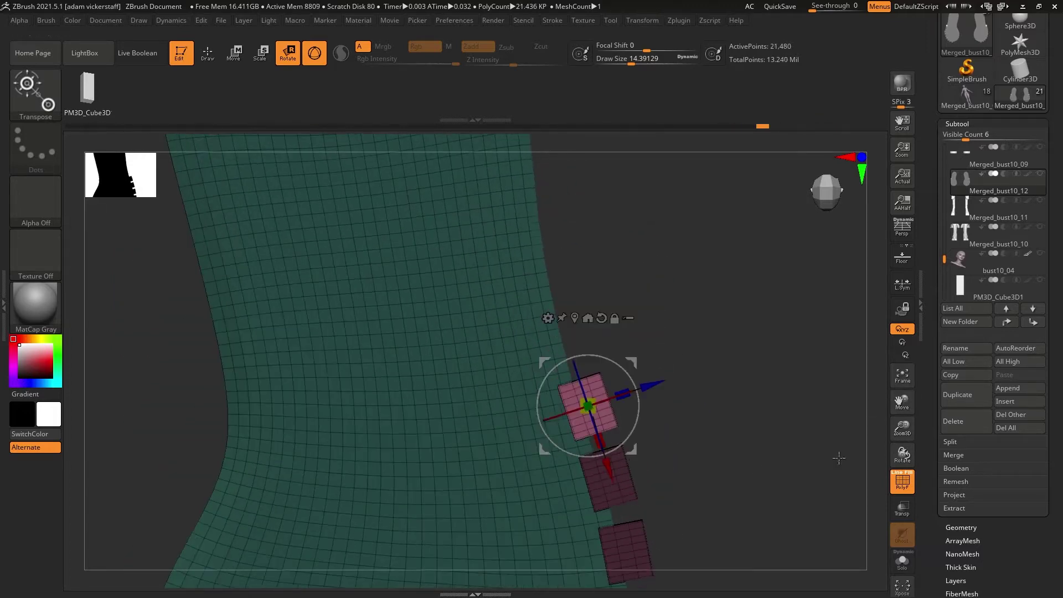
pyautogui.moveTo(633, 319); pyautogui.dragTo(629, 319)
pyautogui.moveTo(899, 406); pyautogui.dragTo(912, 493)
pyautogui.keyDown('ctrl'); pyautogui.moveTo(596, 479); pyautogui.dragTo(583, 424); pyautogui.keyUp('ctrl')
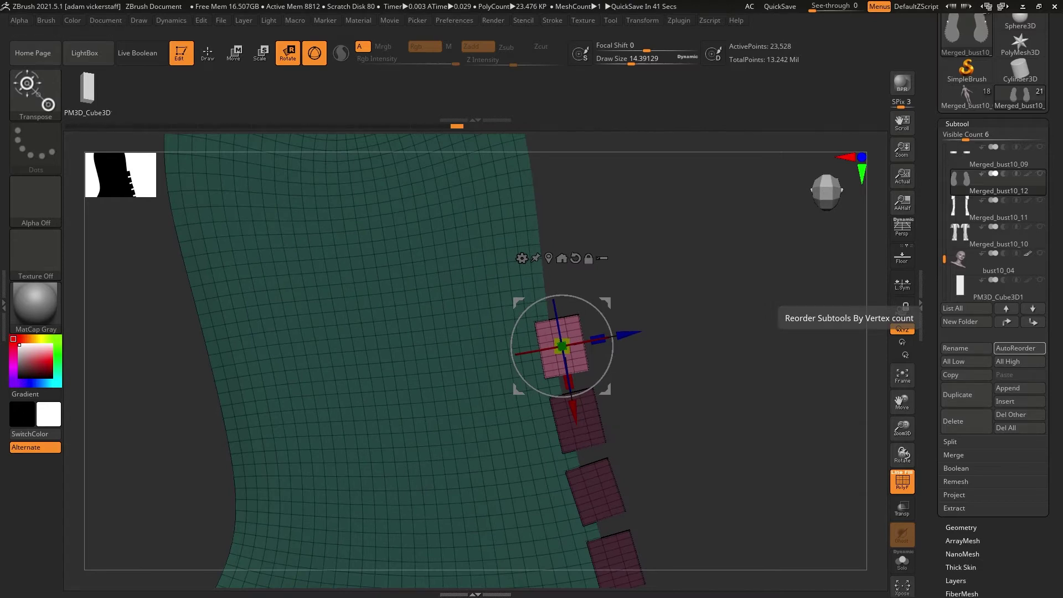
# Extend the row of tread blocks along the outer edge from the arch up to the heel.
pyautogui.keyDown('ctrl'); pyautogui.moveTo(574, 410); pyautogui.dragTo(561, 336); pyautogui.keyUp('ctrl')
pyautogui.moveTo(901, 400); pyautogui.dragTo(903, 533)
pyautogui.keyDown('ctrl'); pyautogui.moveTo(563, 473); pyautogui.dragTo(540, 326); pyautogui.keyUp('ctrl')
pyautogui.moveTo(571, 290); pyautogui.dragTo(569, 283)
pyautogui.moveTo(901, 402); pyautogui.dragTo(911, 520)
pyautogui.keyDown('ctrl'); pyautogui.moveTo(559, 445); pyautogui.dragTo(537, 375); pyautogui.keyUp('ctrl')
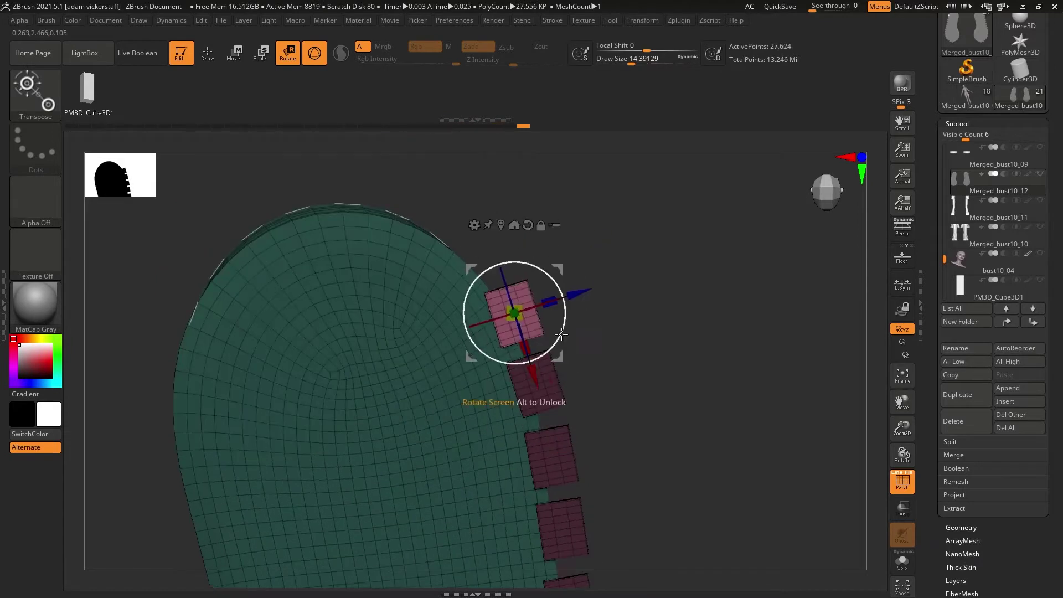
# Copy and rotate tread blocks around the back curve of the heel.
pyautogui.moveTo(522, 290); pyautogui.dragTo(515, 287)
pyautogui.moveTo(902, 396); pyautogui.dragTo(963, 473)
pyautogui.keyDown('ctrl'); pyautogui.moveTo(574, 288); pyautogui.dragTo(516, 248); pyautogui.keyUp('ctrl')
pyautogui.moveTo(510, 254)
pyautogui.mouseDown()
pyautogui.moveTo(499, 244)
pyautogui.moveTo(513, 246)
pyautogui.mouseUp()
pyautogui.keyDown('ctrl'); pyautogui.moveTo(513, 246); pyautogui.dragTo(440, 215); pyautogui.keyUp('ctrl')
pyautogui.moveTo(427, 218); pyautogui.dragTo(404, 194)
pyautogui.keyDown('ctrl'); pyautogui.moveTo(447, 251); pyautogui.dragTo(336, 245); pyautogui.keyUp('ctrl')
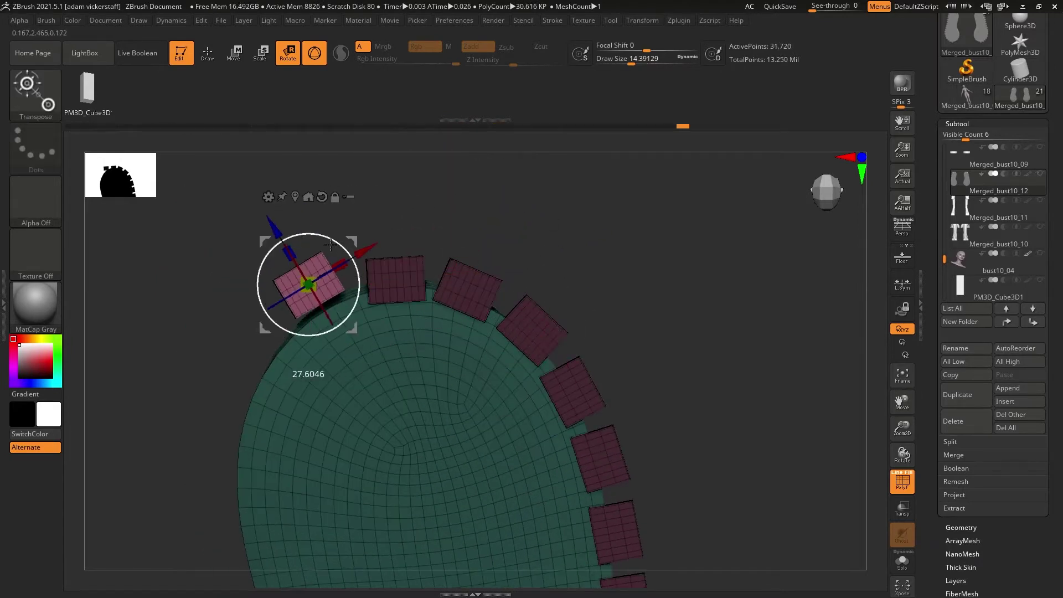
# Place tread block copies down the inner side of the heel, rotated to match its curve.
pyautogui.moveTo(901, 401); pyautogui.dragTo(1016, 331)
pyautogui.keyDown('ctrl'); pyautogui.moveTo(478, 190); pyautogui.dragTo(413, 229); pyautogui.keyUp('ctrl')
pyautogui.moveTo(421, 270); pyautogui.dragTo(410, 252)
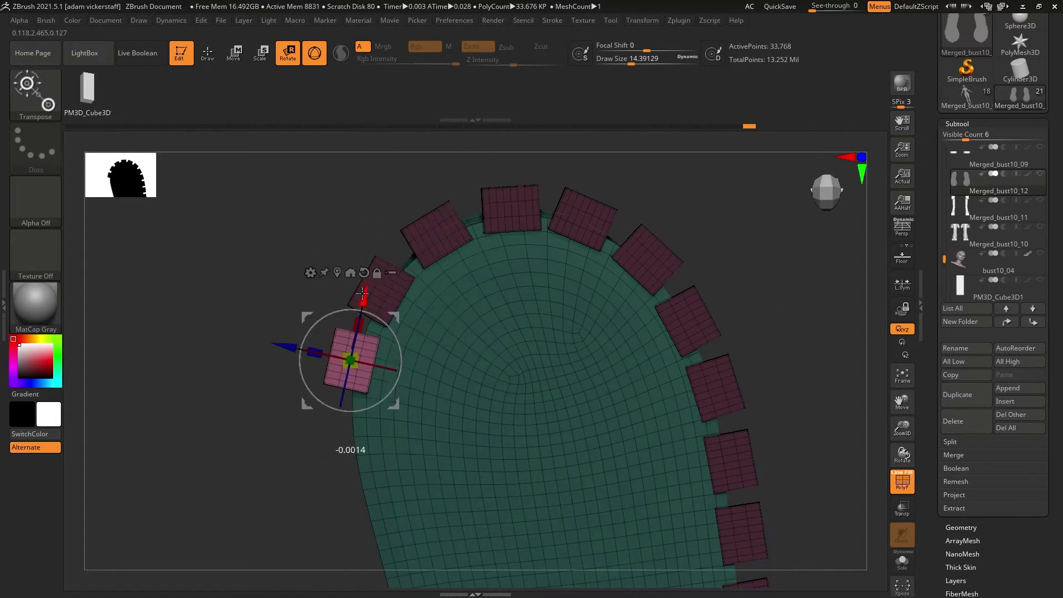
pyautogui.moveTo(902, 402); pyautogui.dragTo(967, 288)
pyautogui.keyDown('ctrl'); pyautogui.moveTo(373, 203); pyautogui.dragTo(357, 276); pyautogui.keyUp('ctrl')
pyautogui.moveTo(377, 273); pyautogui.dragTo(368, 281)
# Continue the row of tread blocks along the sole's inner edge through the arch.
pyautogui.keyDown('alt'); pyautogui.moveTo(596, 398); pyautogui.dragTo(592, 312, button='right'); pyautogui.keyUp('alt')
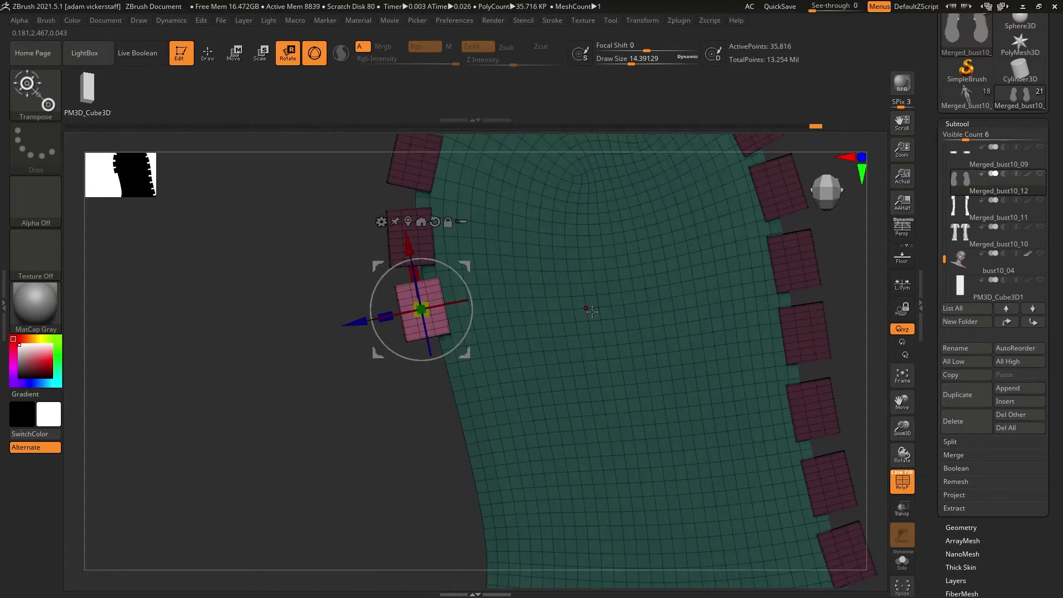
pyautogui.moveTo(372, 399); pyautogui.dragTo(376, 398)
pyautogui.keyDown('alt'); pyautogui.moveTo(596, 398); pyautogui.dragTo(588, 285, button='right'); pyautogui.keyUp('alt')
pyautogui.keyDown('ctrl'); pyautogui.moveTo(417, 205); pyautogui.dragTo(436, 276); pyautogui.keyUp('ctrl')
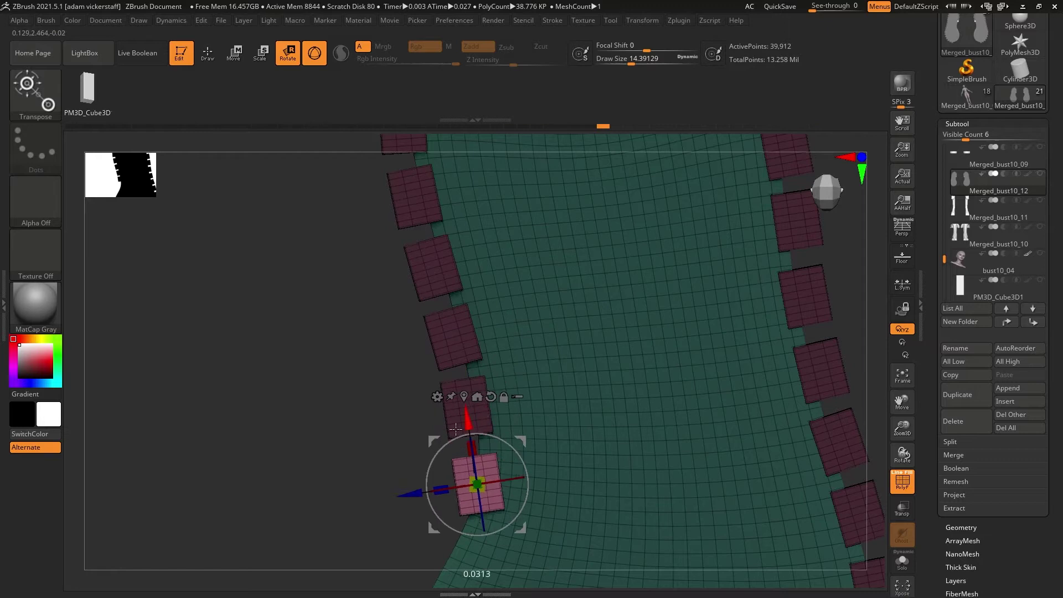
pyautogui.moveTo(475, 415); pyautogui.dragTo(569, 299)
# Copy and rotate tread blocks around the inner forefoot towards the first block at the toe.
pyautogui.keyDown('alt'); pyautogui.moveTo(365, 376); pyautogui.dragTo(376, 244); pyautogui.keyUp('alt')
pyautogui.keyDown('ctrl'); pyautogui.moveTo(509, 184); pyautogui.dragTo(483, 254); pyautogui.keyUp('ctrl')
pyautogui.moveTo(459, 365); pyautogui.dragTo(482, 359)
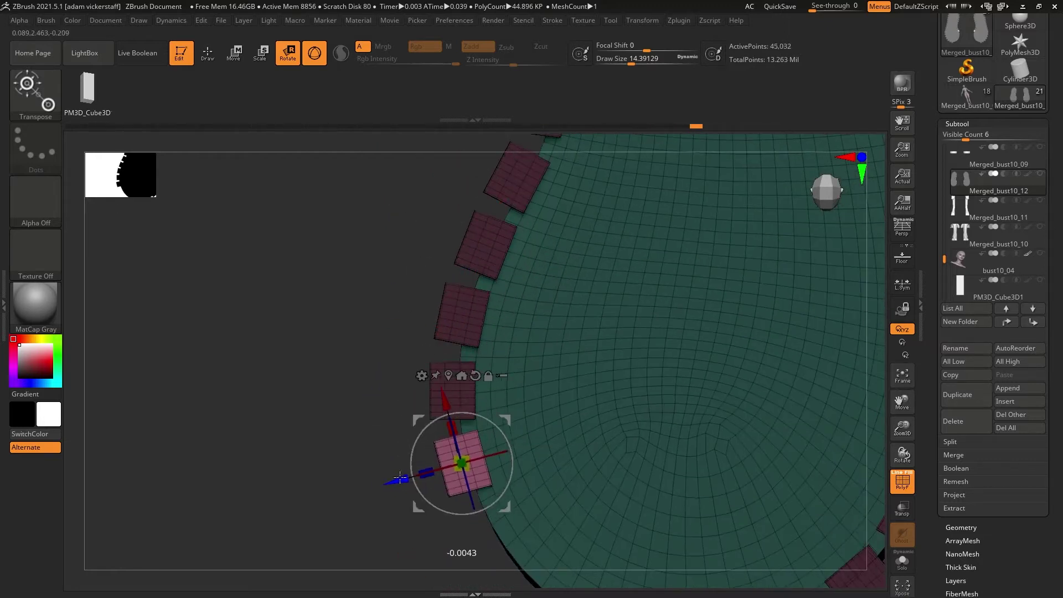
pyautogui.moveTo(399, 477); pyautogui.dragTo(426, 332)
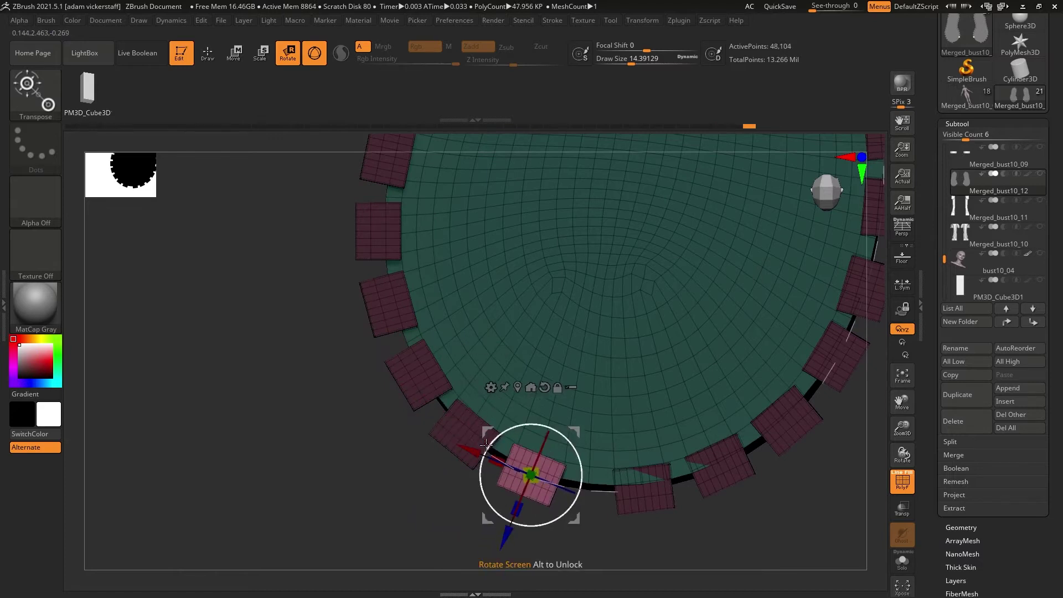
# Assign automatic polygroups to the sole pieces and reposition the tread blocks around the toe curve.
pyautogui.press('q')
pyautogui.click(957, 124)
pyautogui.click(962, 297)
pyautogui.click(962, 309)
pyautogui.press('w')
pyautogui.moveTo(456, 434); pyautogui.dragTo(269, 471)
pyautogui.click(46, 20)
pyautogui.keyDown('shift'); pyautogui.moveTo(466, 447); pyautogui.dragTo(466, 550); pyautogui.keyUp('shift')
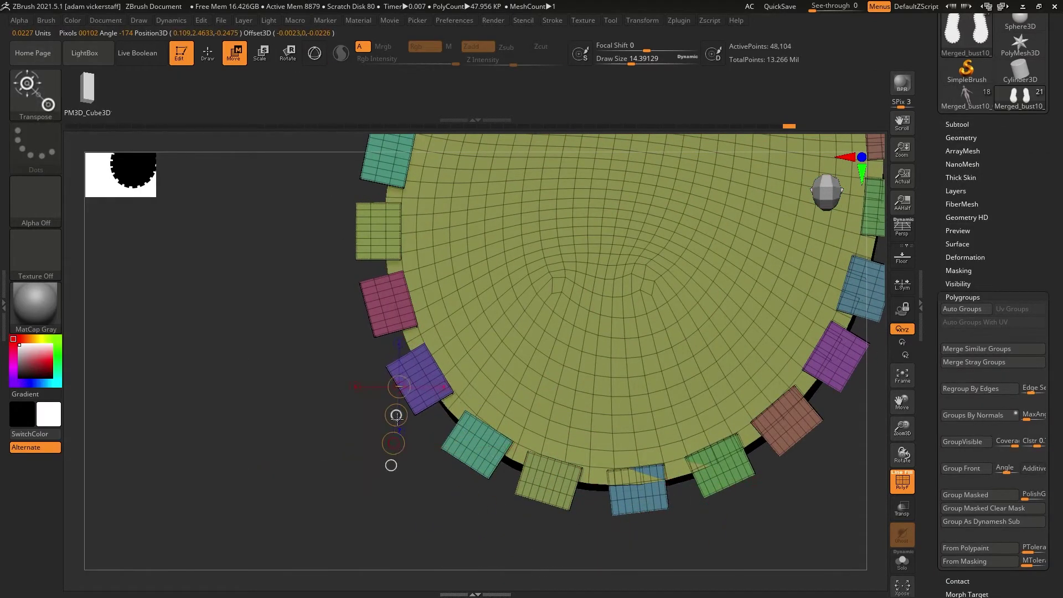
# Mask part of the tread blocks and shift the unmasked ends vertically along the sole.
pyautogui.press('q')
pyautogui.moveTo(792, 520)
pyautogui.mouseDown()
pyautogui.moveTo(790, 355)
pyautogui.moveTo(343, 416)
pyautogui.mouseUp()
pyautogui.keyDown('ctrl'); pyautogui.click(498, 333); pyautogui.keyUp('ctrl')
pyautogui.press('w')
pyautogui.keyDown('shift'); pyautogui.moveTo(572, 417); pyautogui.dragTo(567, 282); pyautogui.keyUp('shift')
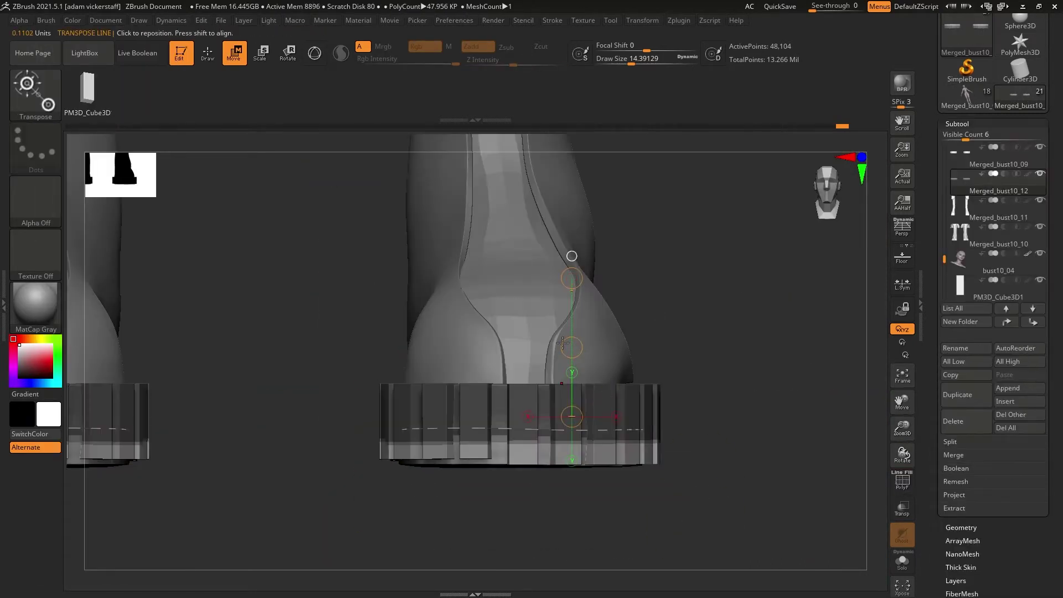
pyautogui.moveTo(555, 486); pyautogui.dragTo(555, 515)
pyautogui.keyDown('ctrl'); pyautogui.moveTo(720, 488); pyautogui.dragTo(764, 526); pyautogui.keyUp('ctrl')
# Mask the tread blocks again in side view and fine-tune their height with a vertical transpose move.
pyautogui.moveTo(902, 454); pyautogui.dragTo(973, 463)
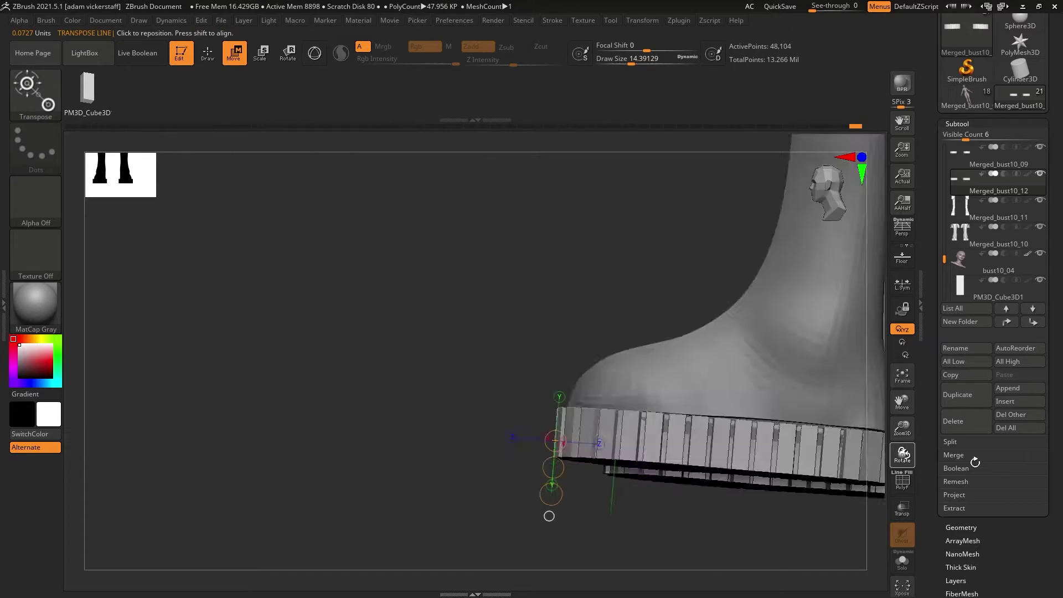
pyautogui.moveTo(902, 402); pyautogui.dragTo(615, 402)
pyautogui.keyDown('ctrl'); pyautogui.moveTo(250, 419); pyautogui.dragTo(615, 458); pyautogui.keyUp('ctrl')
pyautogui.keyDown('shift'); pyautogui.moveTo(409, 410); pyautogui.dragTo(409, 214); pyautogui.keyUp('shift')
pyautogui.moveTo(410, 314); pyautogui.dragTo(409, 311)
pyautogui.keyDown('ctrl'); pyautogui.moveTo(692, 470); pyautogui.dragTo(731, 510); pyautogui.keyUp('ctrl')
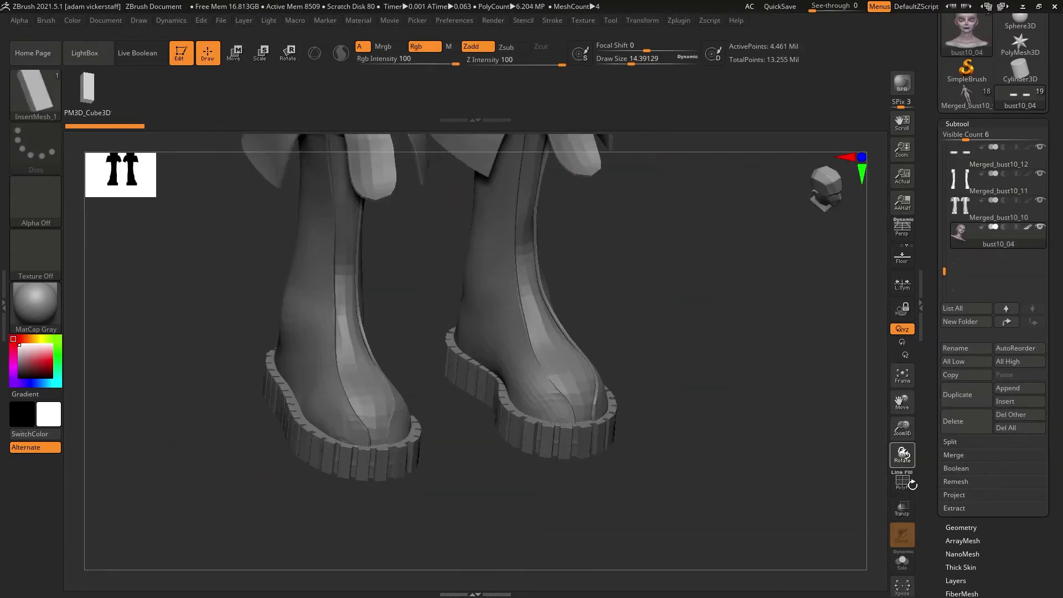
# Duplicate the body subtool as the base mesh for a pair of shorts.
pyautogui.keyDown('shift'); pyautogui.moveTo(912, 485); pyautogui.dragTo(913, 318); pyautogui.keyUp('shift')
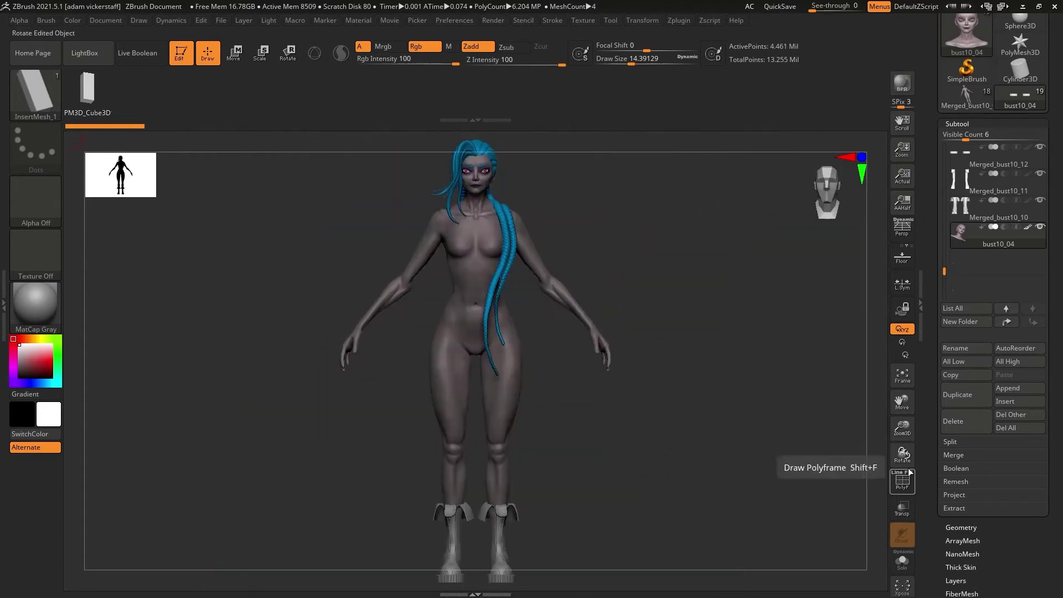
pyautogui.moveTo(902, 454); pyautogui.dragTo(815, 471)
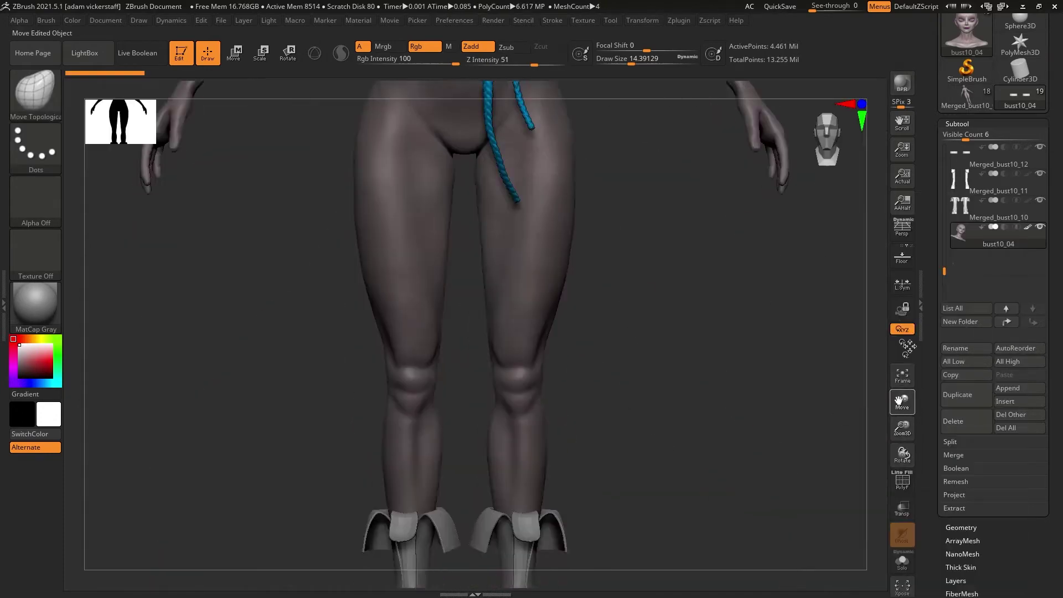
pyautogui.press('s')
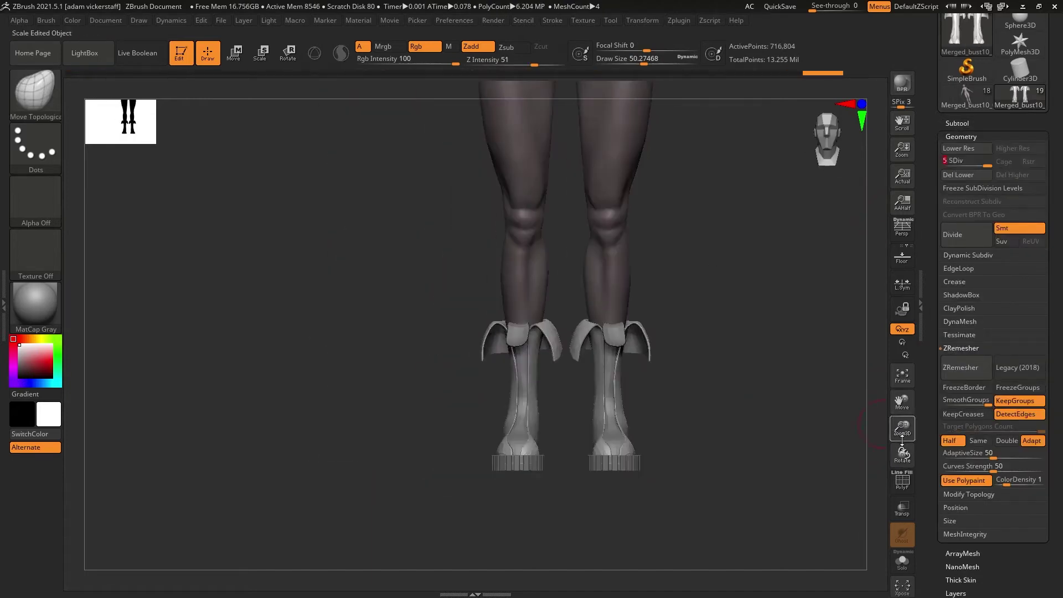
pyautogui.moveTo(902, 428); pyautogui.dragTo(877, 381)
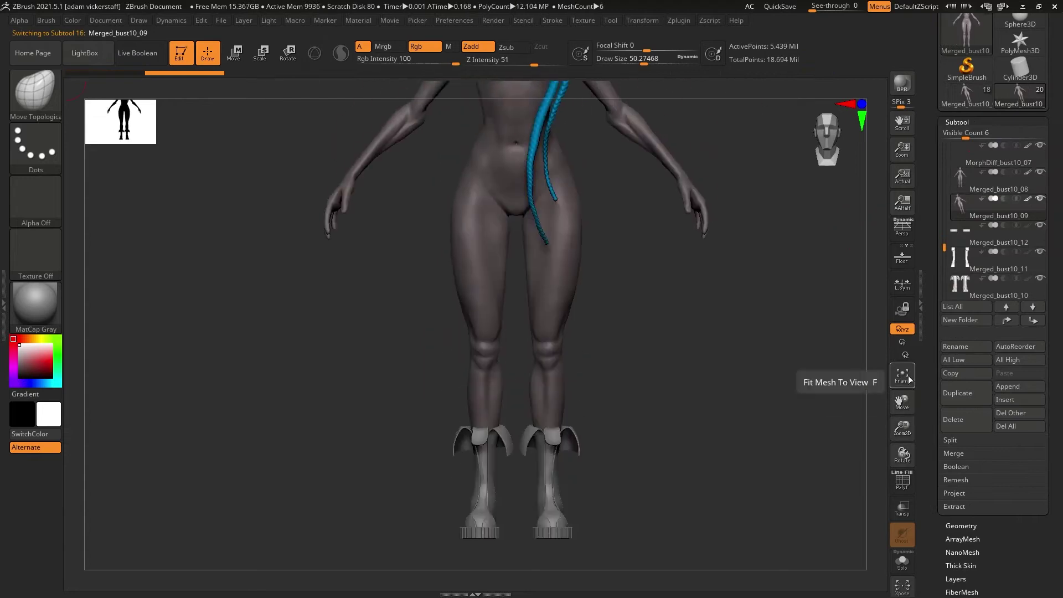
pyautogui.click(1006, 191)
pyautogui.click(1007, 191)
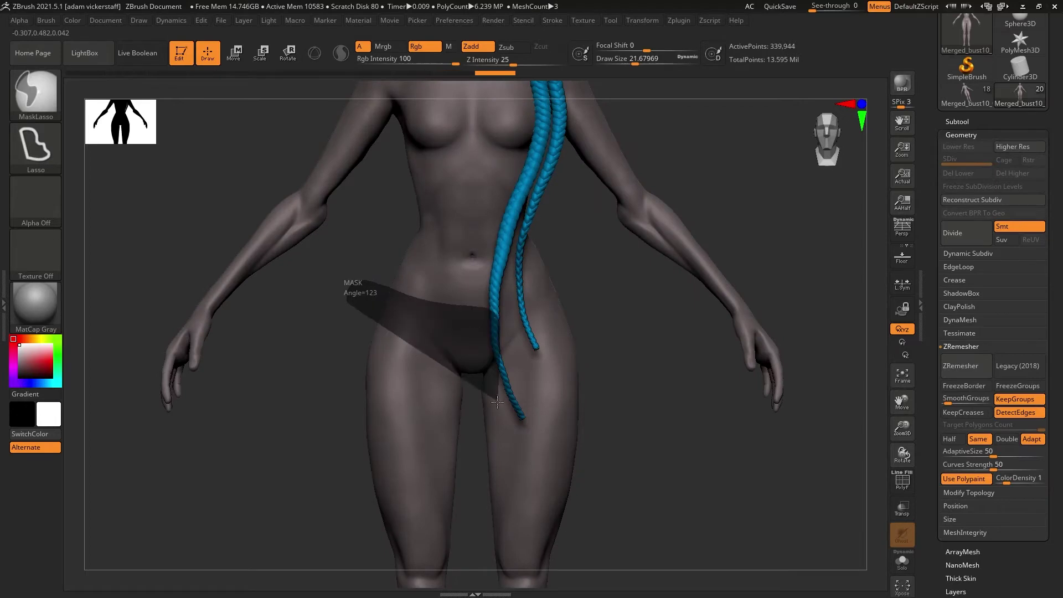
# Isolate the body copy and lasso-mask the hips and upper thighs in the shape of shorts.
pyautogui.click(902, 561)
pyautogui.moveTo(424, 388)
pyautogui.keyDown('ctrl'); pyautogui.mouseDown()
pyautogui.moveTo(382, 343)
pyautogui.moveTo(333, 360)
pyautogui.mouseUp(); pyautogui.keyUp('ctrl')
pyautogui.keyDown('ctrl'); pyautogui.moveTo(354, 376); pyautogui.dragTo(476, 384); pyautogui.keyUp('ctrl')
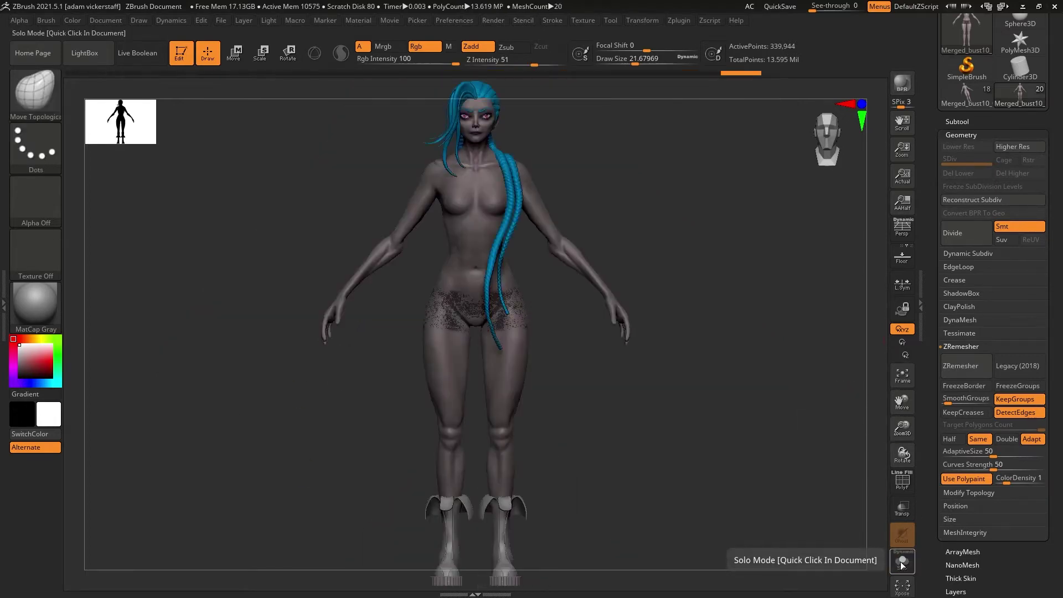
pyautogui.click(902, 562)
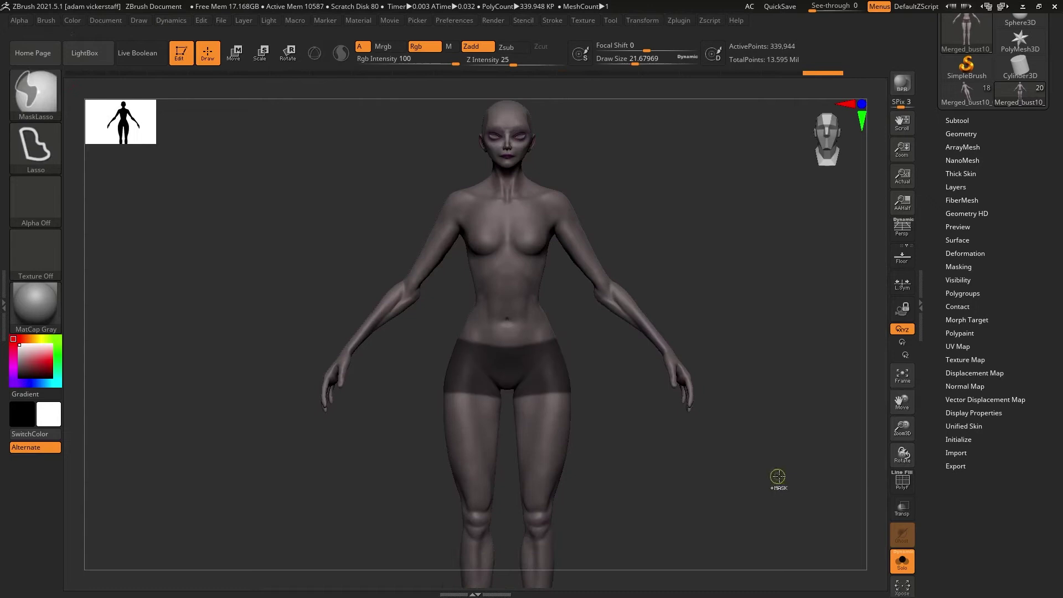
pyautogui.keyDown('ctrl'); pyautogui.click(777, 477); pyautogui.keyUp('ctrl')
pyautogui.hotkey('ctrl', 'z')
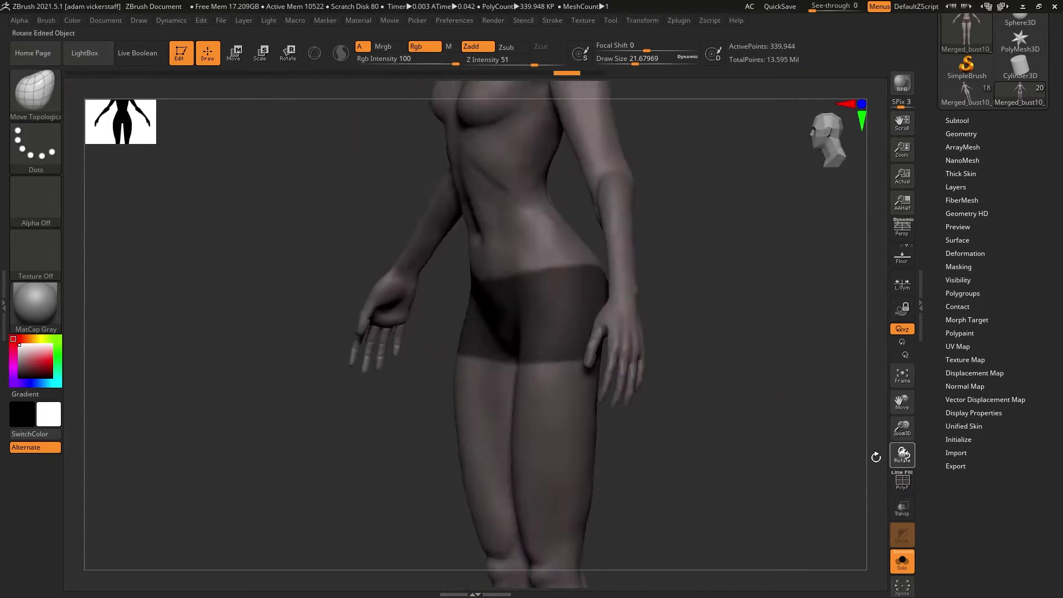
pyautogui.press('b')
pyautogui.press('m')
pyautogui.press('l')
pyautogui.moveTo(604, 247)
pyautogui.mouseDown()
pyautogui.moveTo(854, 456)
pyautogui.moveTo(1013, 467)
pyautogui.moveTo(883, 460)
pyautogui.moveTo(907, 453)
pyautogui.mouseUp()
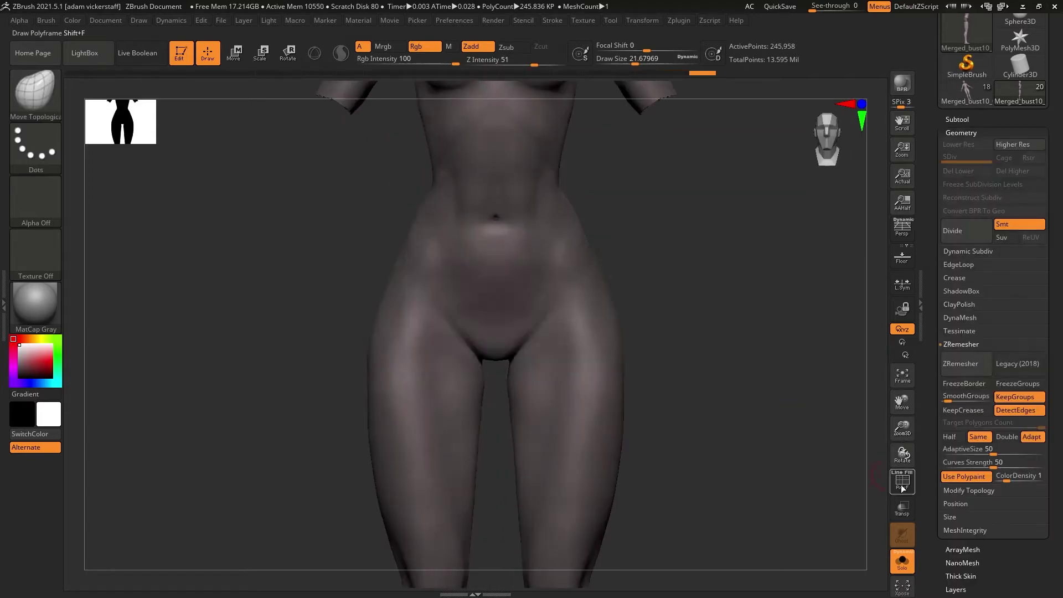
# Smooth the crease down the back of the hip polygroup with the polyframe shown.
pyautogui.click(903, 483)
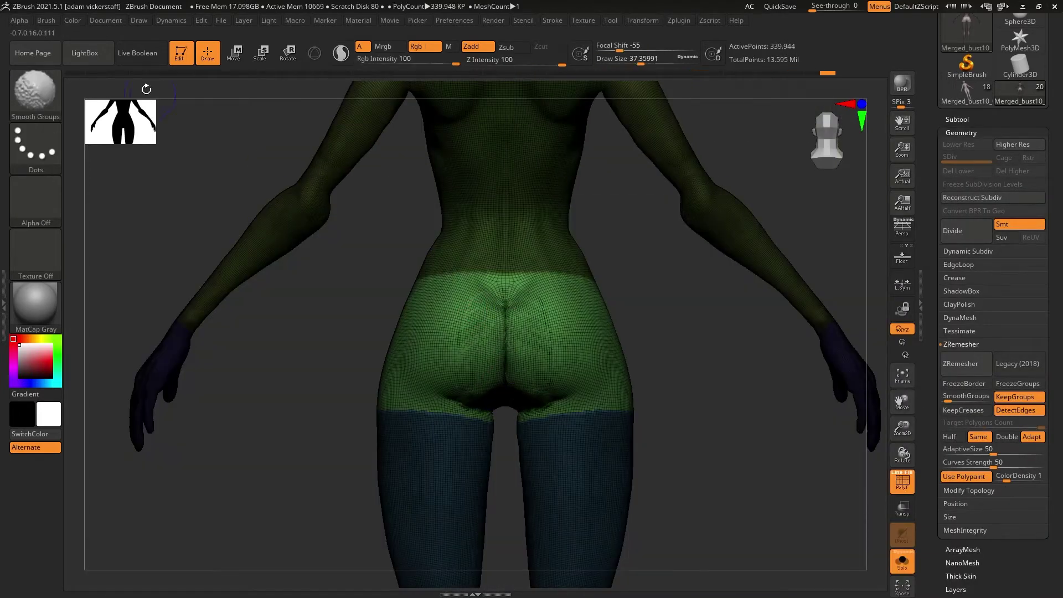
pyautogui.keyDown('shift'); pyautogui.moveTo(504, 299); pyautogui.dragTo(510, 324); pyautogui.keyUp('shift')
pyautogui.moveTo(802, 399); pyautogui.dragTo(805, 470)
pyautogui.keyDown('shift'); pyautogui.moveTo(488, 338); pyautogui.dragTo(493, 376); pyautogui.keyUp('shift')
pyautogui.moveTo(831, 532)
pyautogui.mouseDown()
pyautogui.moveTo(886, 482)
pyautogui.moveTo(935, 473)
pyautogui.mouseUp()
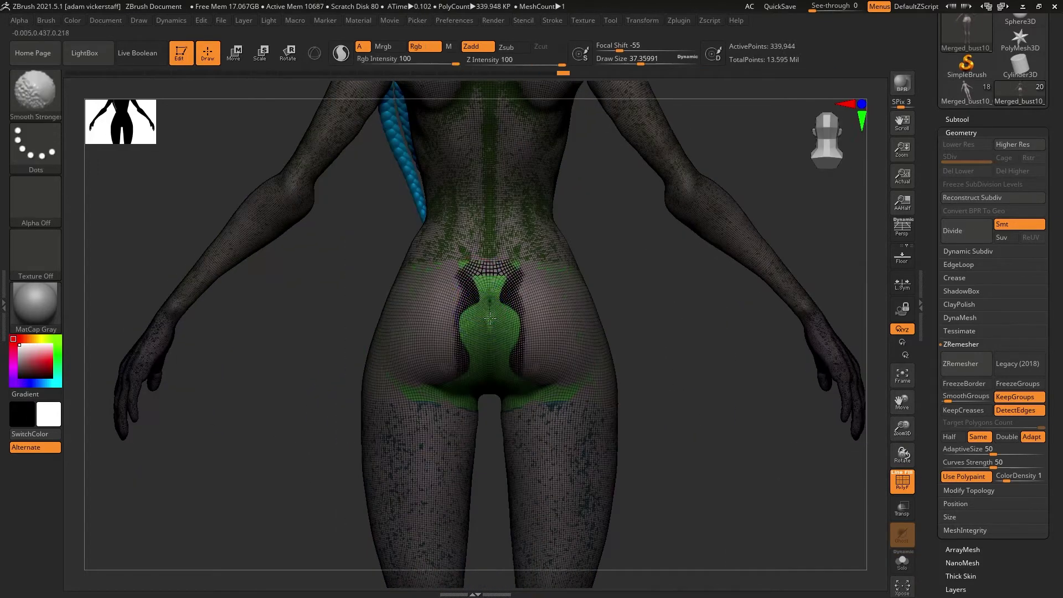
# Bring the other subtools back and remesh the shorts with ZRemesher set to Half.
pyautogui.click(903, 561)
pyautogui.click(950, 437)
pyautogui.click(960, 363)
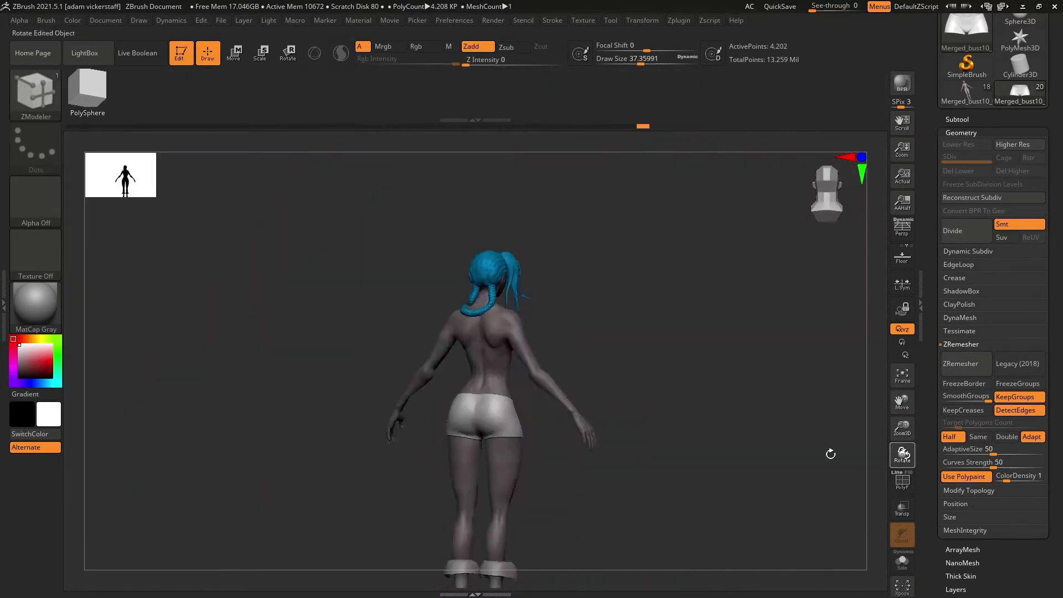
# Refine the fit of the shorts with the Move brush and colour them purple.
pyautogui.moveTo(830, 450); pyautogui.dragTo(902, 453)
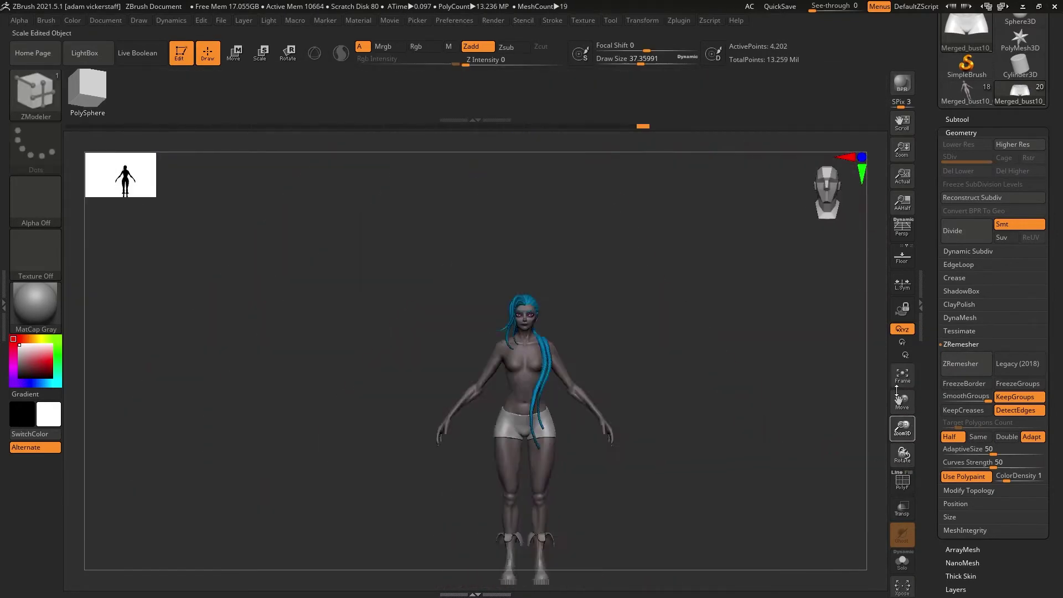
pyautogui.press('b')
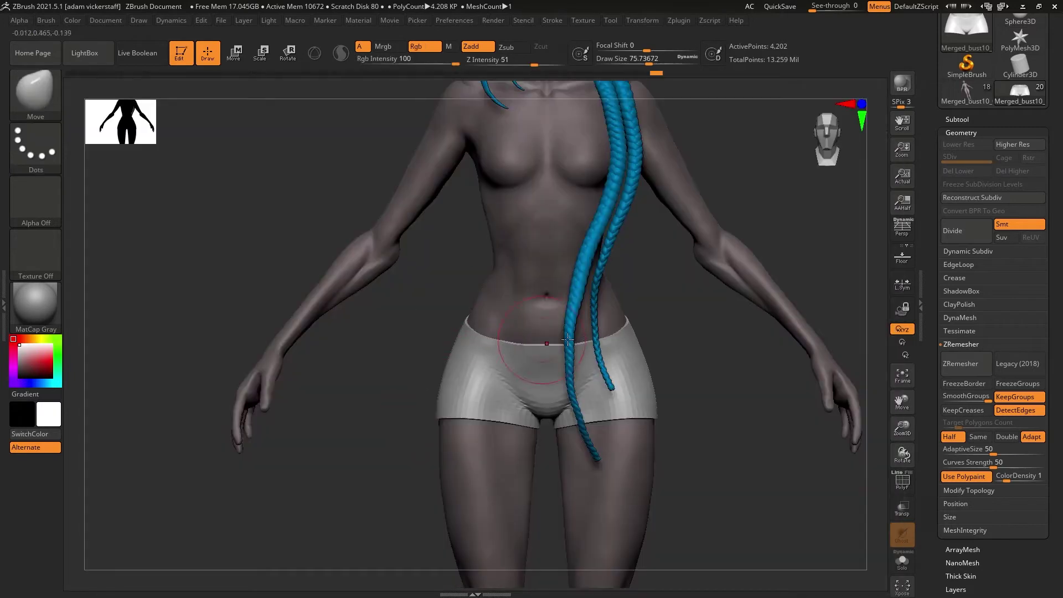
pyautogui.press('f')
pyautogui.moveTo(904, 454); pyautogui.dragTo(858, 435)
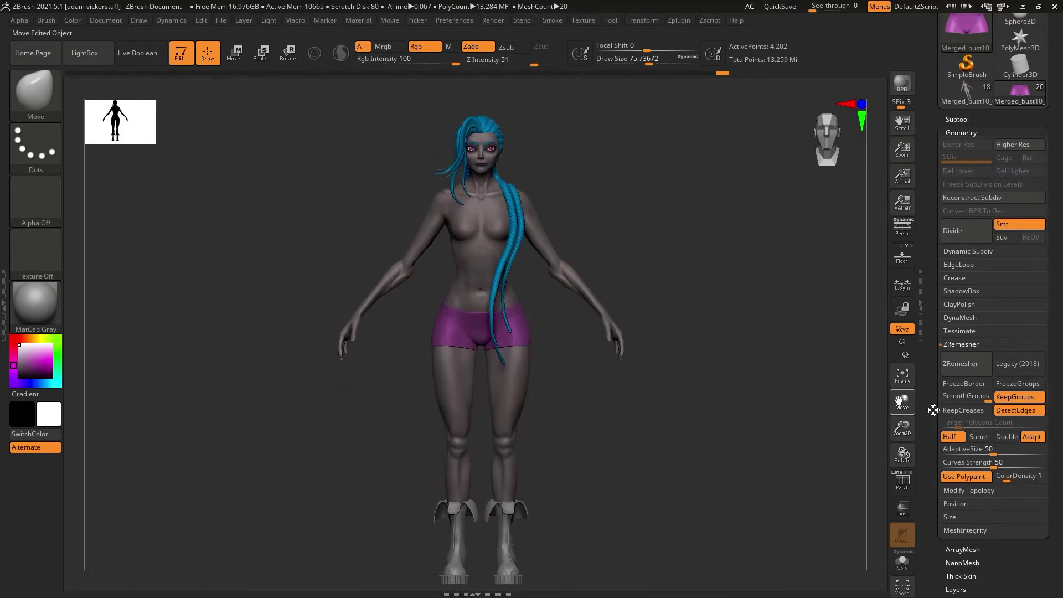
pyautogui.moveTo(902, 401); pyautogui.dragTo(910, 349)
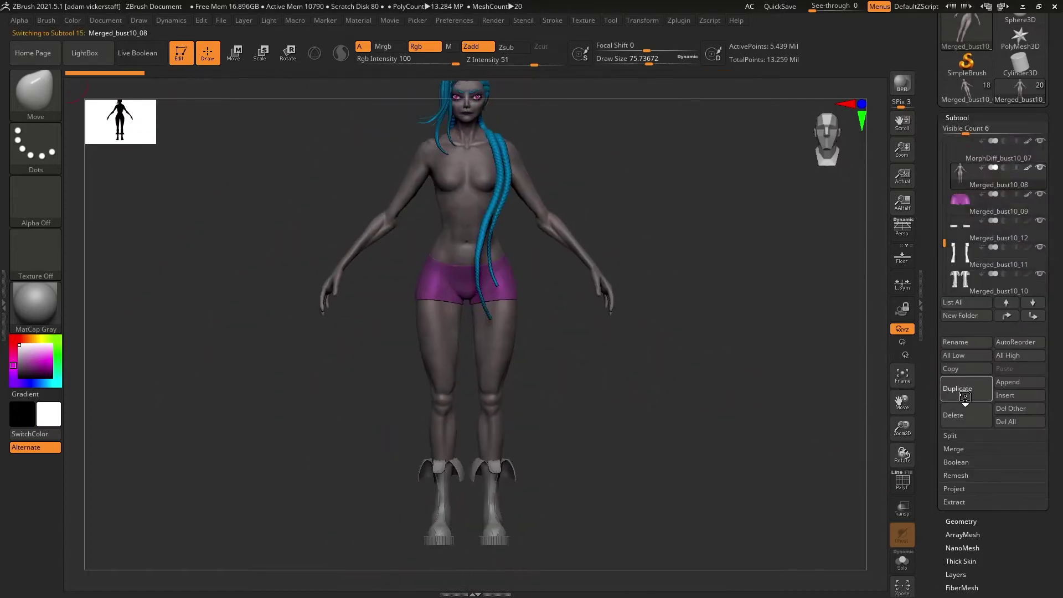
# Reduce a duplicate of the body to its right leg and ZRemesh it as a stocking.
pyautogui.keyDown('alt'); pyautogui.click(404, 314); pyautogui.keyUp('alt')
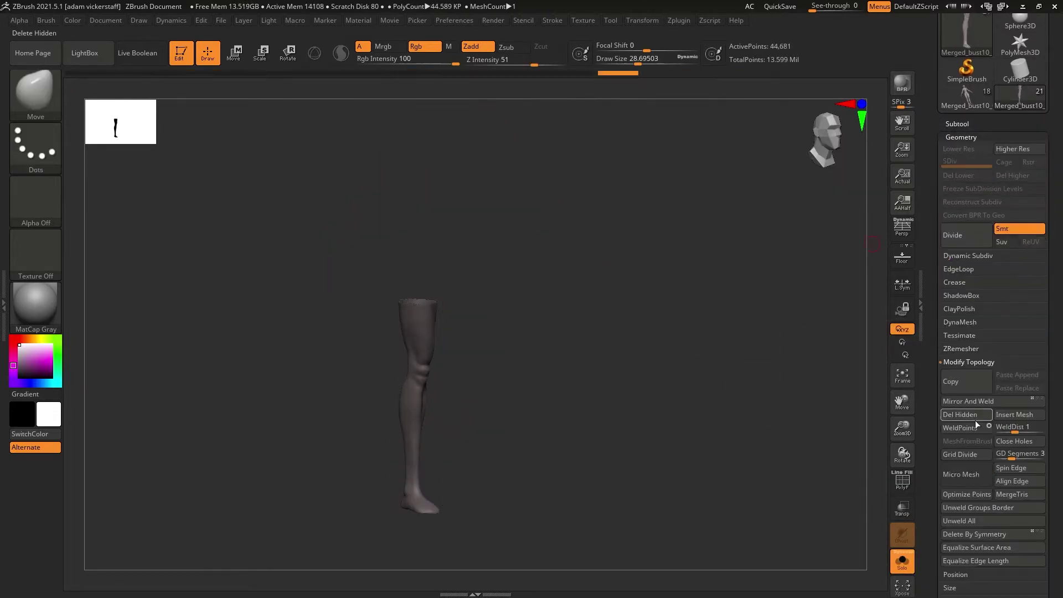
pyautogui.click(959, 370)
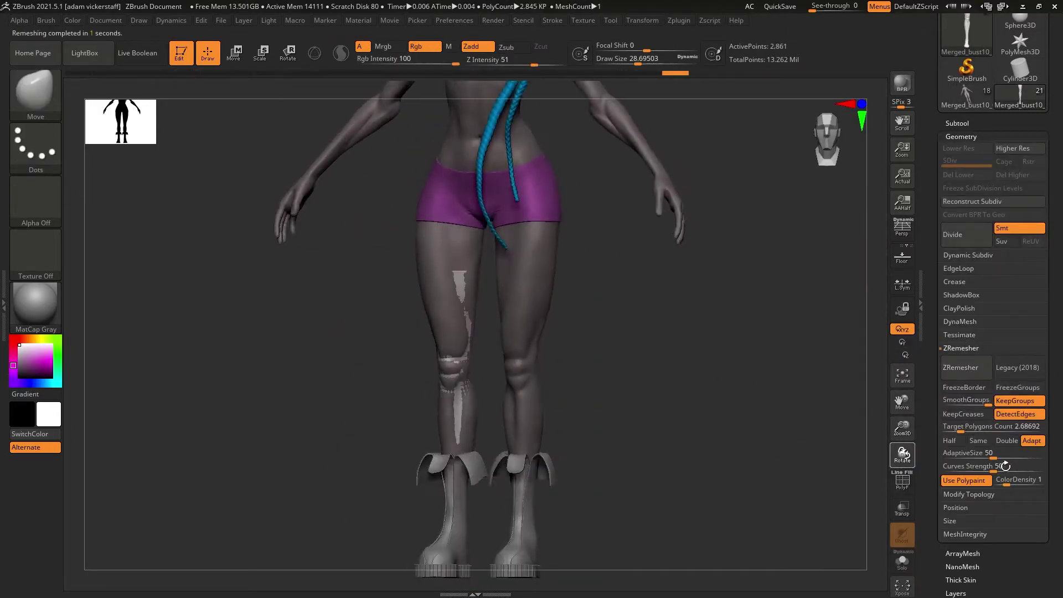
pyautogui.click(860, 531)
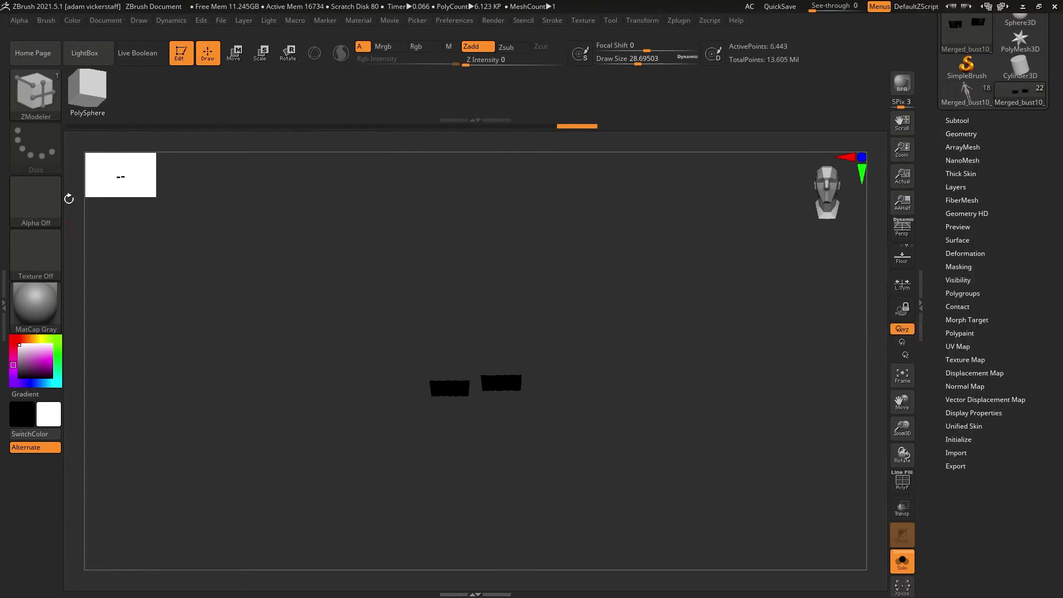
# ZRemesh the two thigh bands and show them together with the whole figure.
pyautogui.click(960, 133)
pyautogui.click(964, 366)
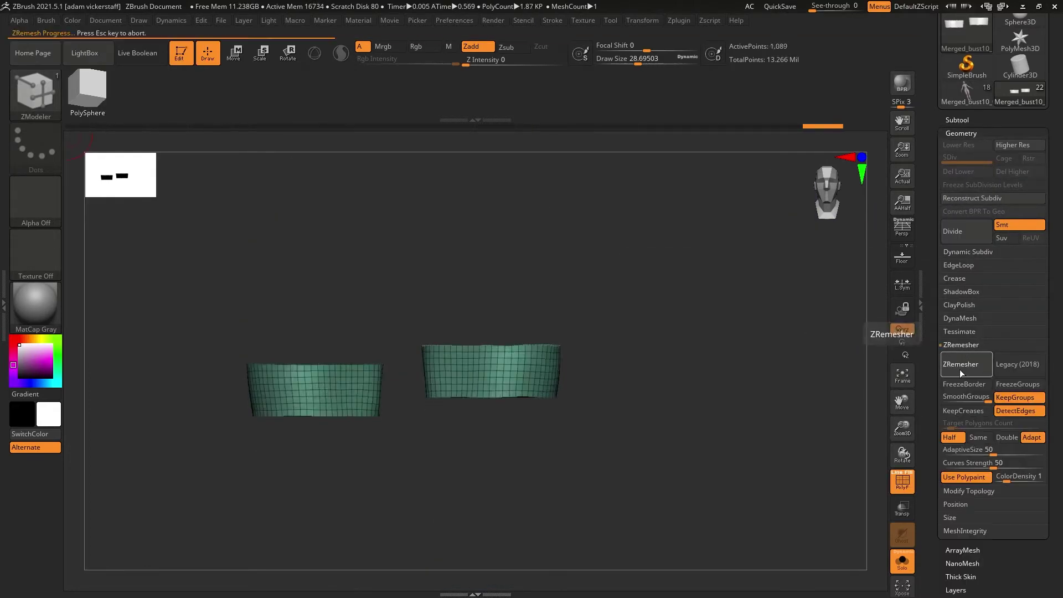
pyautogui.click(902, 560)
pyautogui.press('f')
pyautogui.press('f')
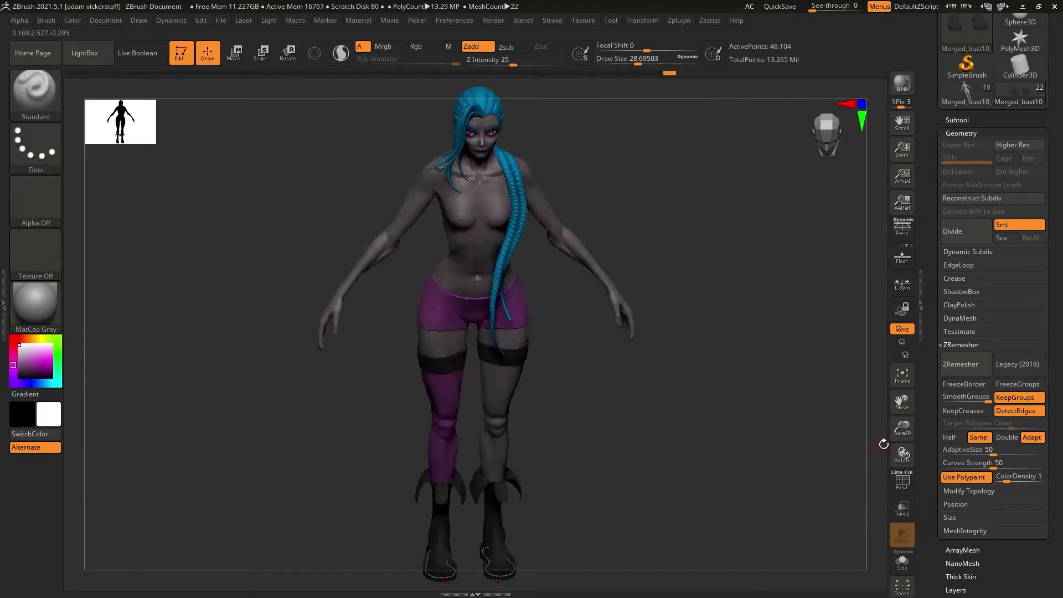
# Isolate a body copy, mask the left arm from mid upper arm to fingertips, and make it a polygroup.
pyautogui.moveTo(931, 11); pyautogui.dragTo(931, 148)
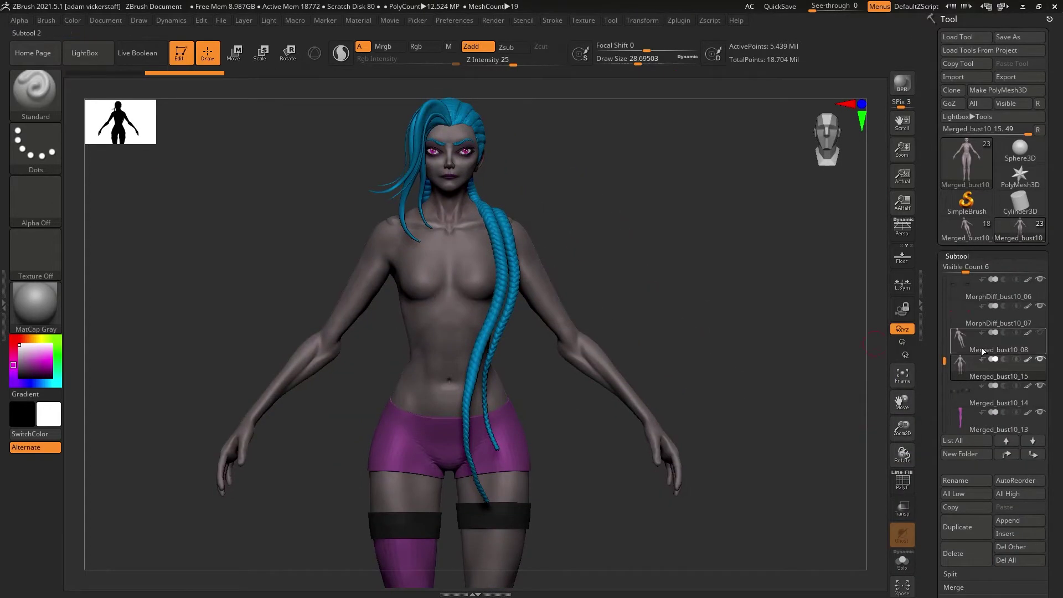
pyautogui.click(903, 561)
pyautogui.moveTo(554, 251)
pyautogui.keyDown('ctrl'); pyautogui.mouseDown()
pyautogui.moveTo(800, 493)
pyautogui.moveTo(797, 483)
pyautogui.mouseUp(); pyautogui.keyUp('ctrl')
pyautogui.keyDown('ctrl'); pyautogui.keyDown('alt'); pyautogui.moveTo(534, 277); pyautogui.dragTo(531, 215); pyautogui.keyUp('alt'); pyautogui.keyUp('ctrl')
pyautogui.hotkey('ctrl', 'w')
# ZRemesh the separated left arm piece into a long glove and colour it dark.
pyautogui.click(957, 256)
pyautogui.click(962, 267)
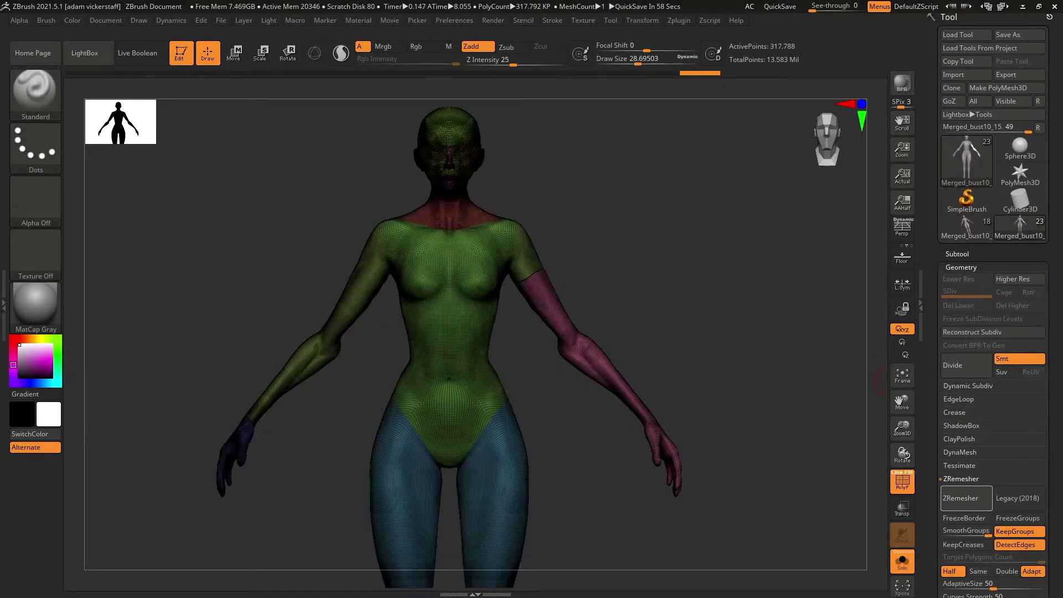
pyautogui.scroll(-3, 964, 488)
pyautogui.click(954, 353)
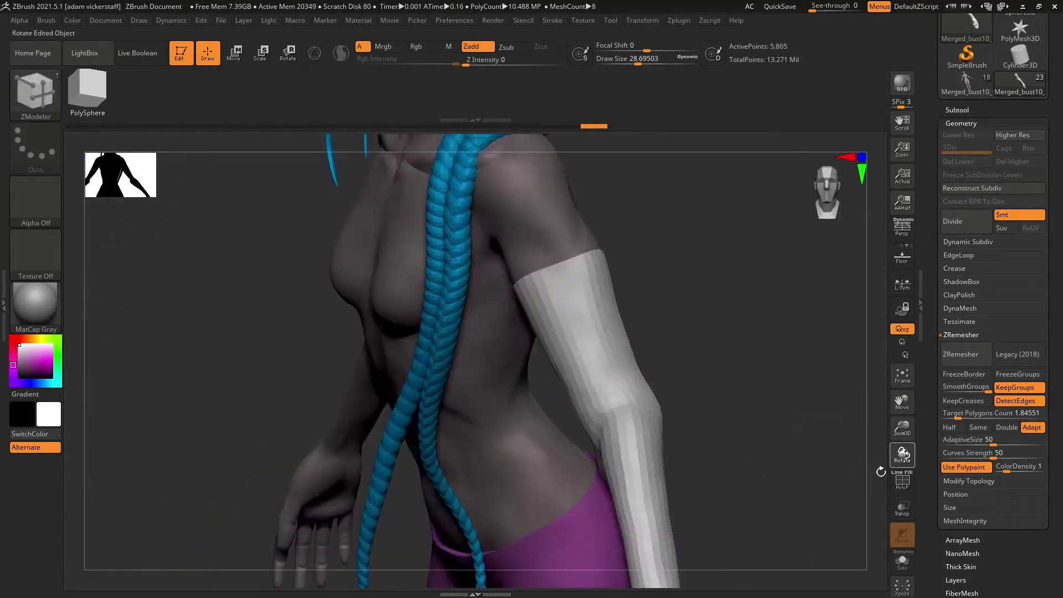
pyautogui.moveTo(809, 443); pyautogui.dragTo(900, 477)
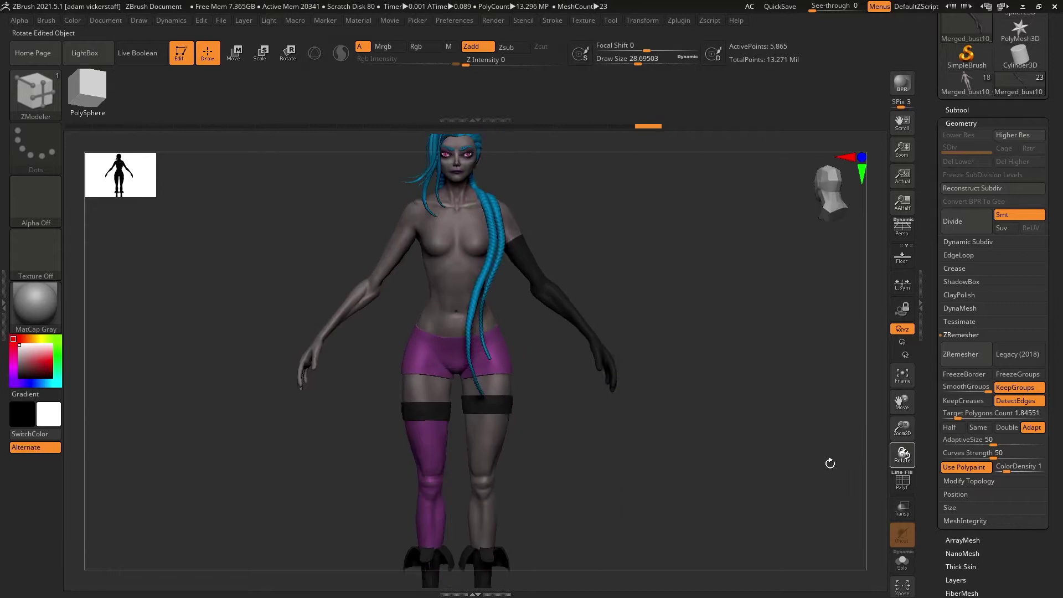
pyautogui.moveTo(830, 463); pyautogui.dragTo(841, 443)
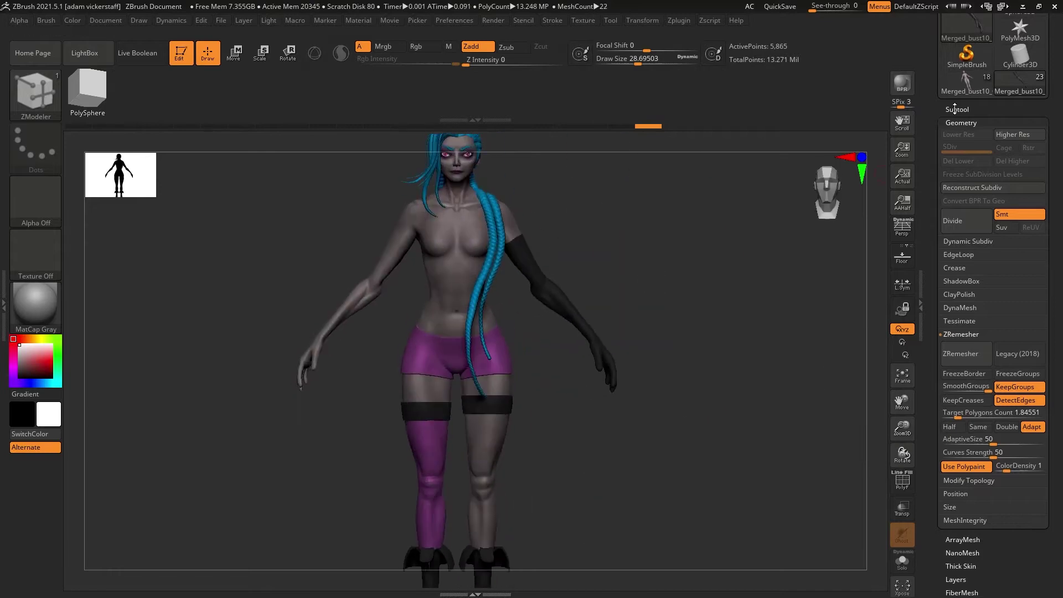
# Duplicate the body subtool and mask its right palm and wrist, leaving the fingers free.
pyautogui.click(955, 110)
pyautogui.click(969, 222)
pyautogui.moveTo(902, 428); pyautogui.dragTo(866, 439)
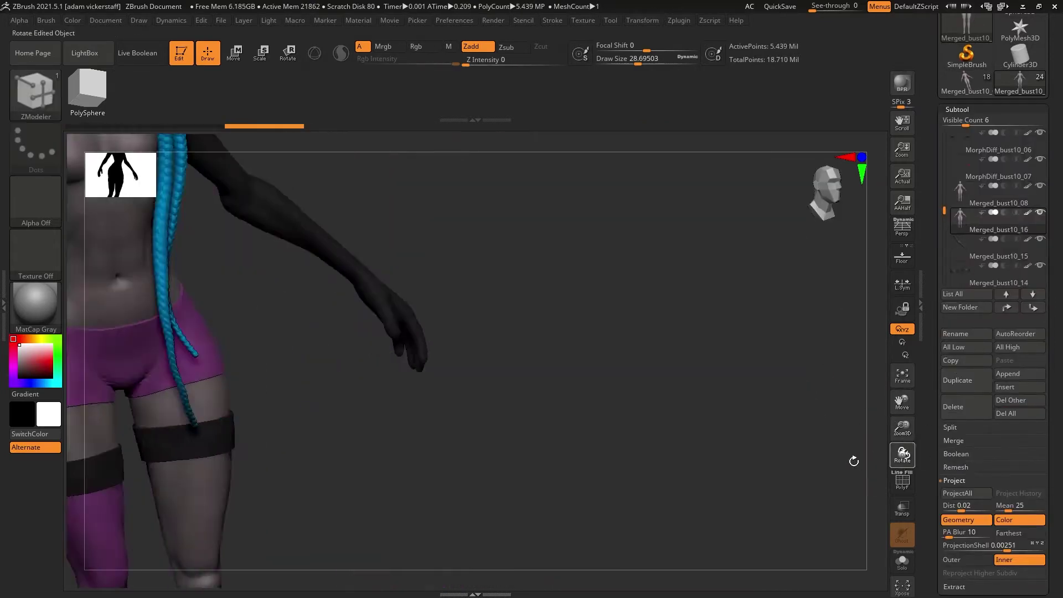
pyautogui.moveTo(902, 453)
pyautogui.mouseDown()
pyautogui.moveTo(870, 454)
pyautogui.moveTo(908, 459)
pyautogui.mouseUp()
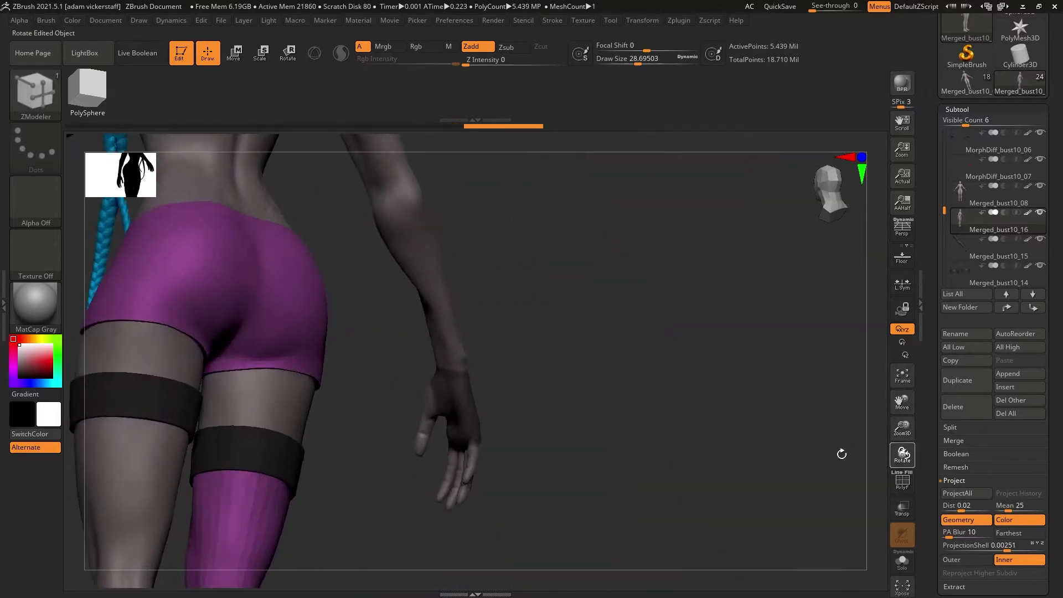
# Project the short glove piece onto the right hand and colour it dark.
pyautogui.moveTo(839, 450); pyautogui.dragTo(953, 449)
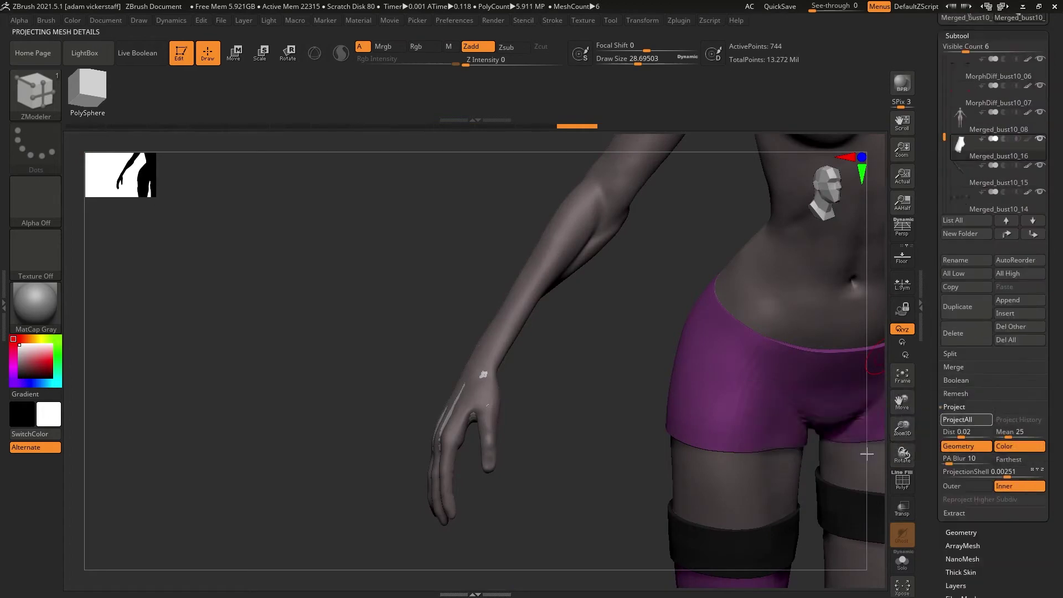
pyautogui.moveTo(902, 453); pyautogui.dragTo(935, 467)
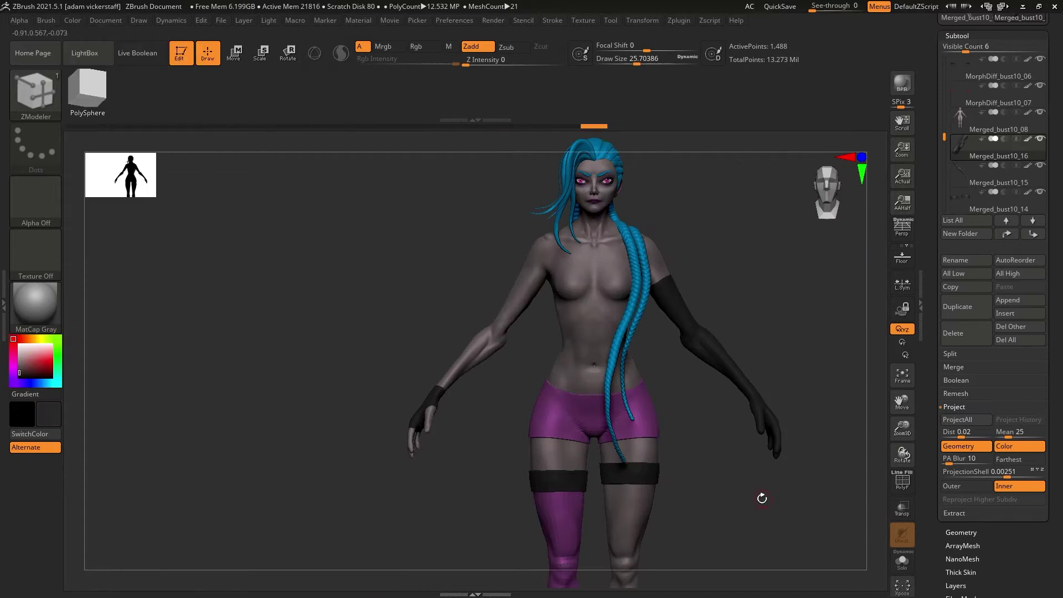
pyautogui.moveTo(762, 498); pyautogui.dragTo(1017, 442)
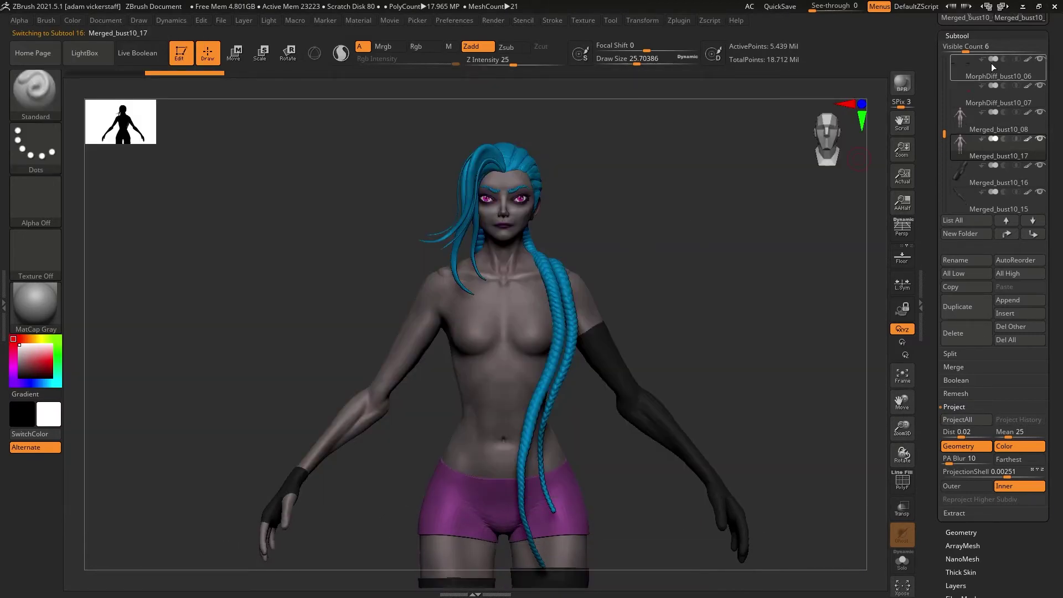
# Isolate the lowest subdivision level of the body copy and mask everything except a vertical panel over each breast.
pyautogui.click(962, 532)
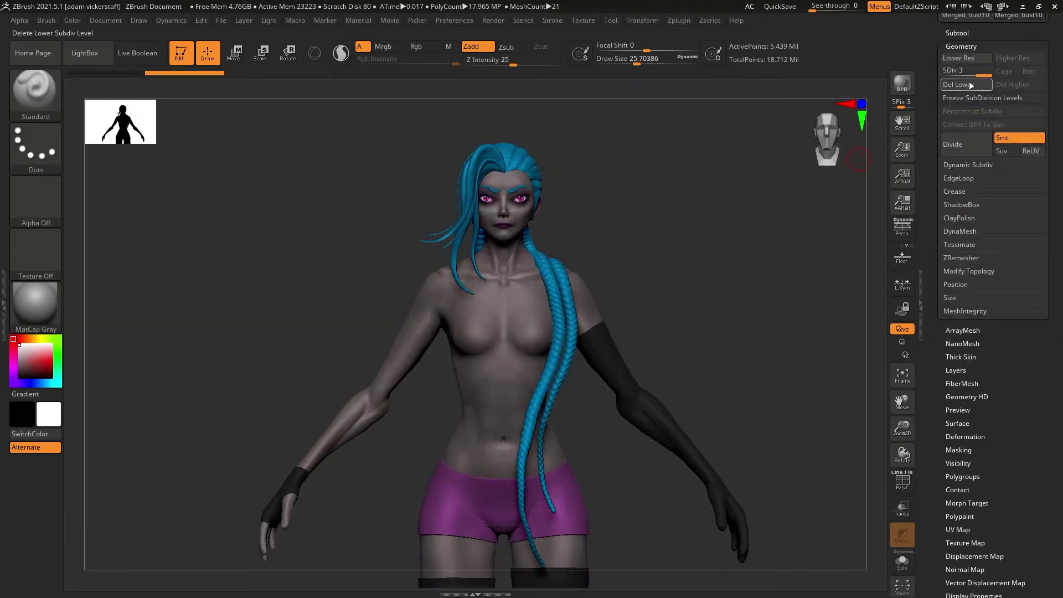
pyautogui.click(902, 560)
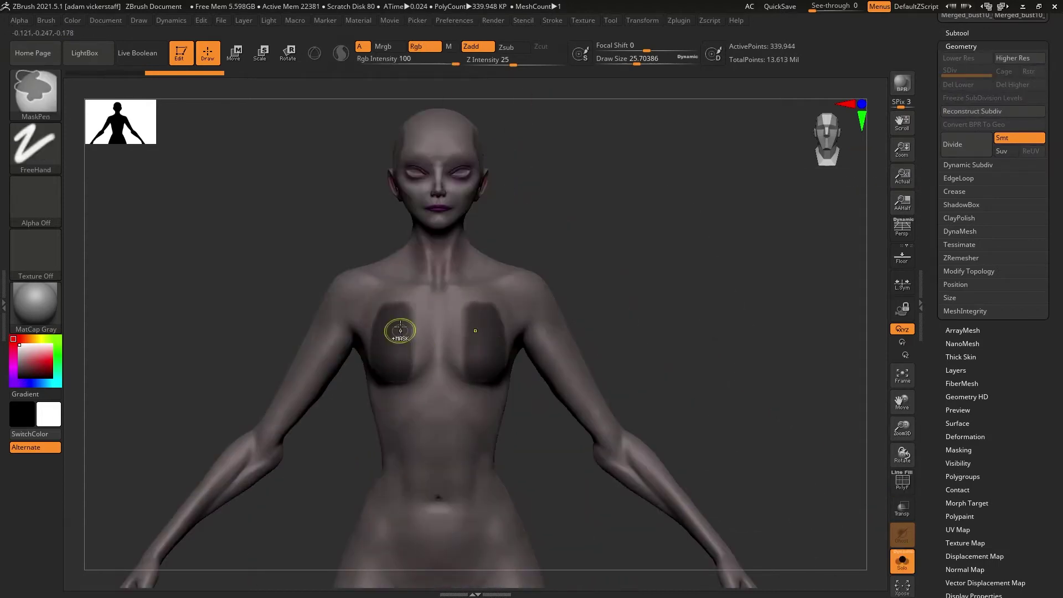
pyautogui.moveTo(402, 298)
pyautogui.mouseDown(button='right')
pyautogui.moveTo(387, 362)
pyautogui.moveTo(463, 360)
pyautogui.mouseUp(button='right')
pyautogui.moveTo(440, 397); pyautogui.dragTo(629, 410, button='right')
pyautogui.keyDown('ctrl'); pyautogui.click(685, 168); pyautogui.keyUp('ctrl')
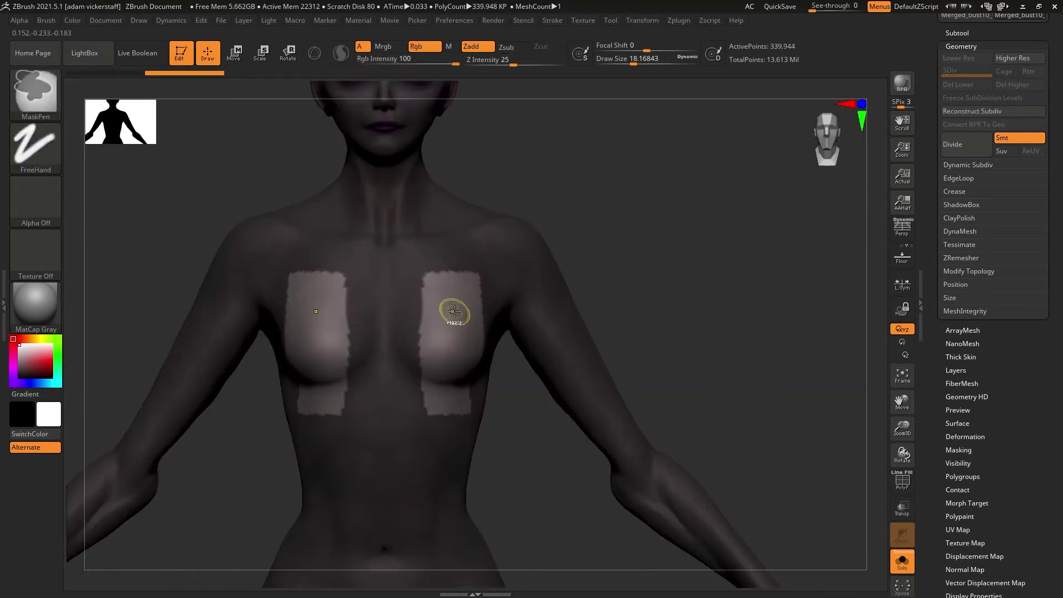
# Turn the two chest panels into their own polygroup and show only them on the body copy.
pyautogui.press('b')
pyautogui.press('c')
pyautogui.press('t')
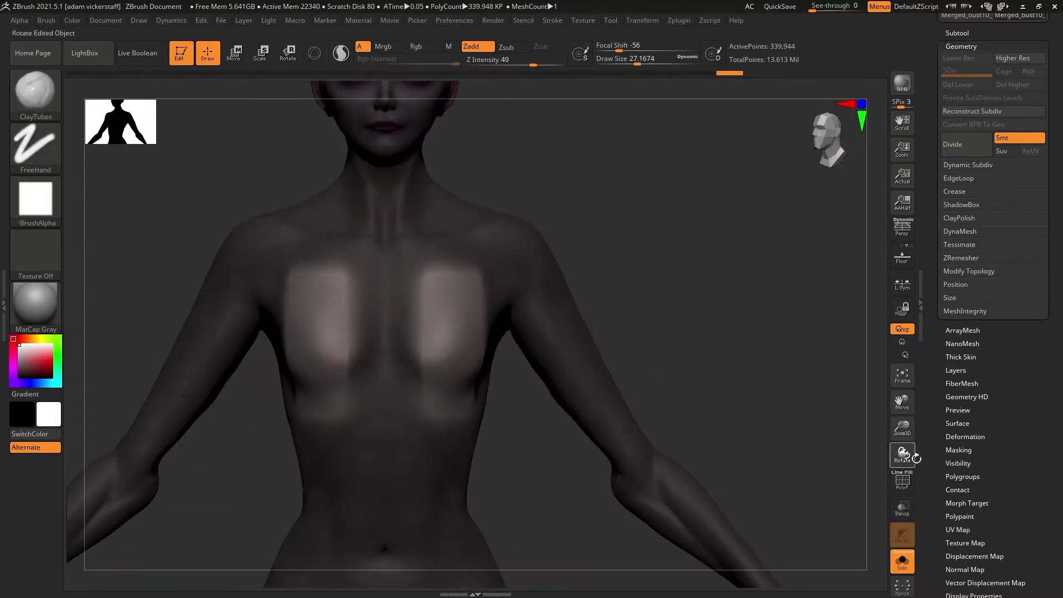
pyautogui.keyDown('ctrl'); pyautogui.keyDown('shift'); pyautogui.click(454, 332); pyautogui.keyUp('shift'); pyautogui.keyUp('ctrl')
pyautogui.keyDown('ctrl'); pyautogui.keyDown('shift'); pyautogui.click(522, 348); pyautogui.keyUp('shift'); pyautogui.keyUp('ctrl')
pyautogui.keyDown('ctrl'); pyautogui.keyDown('shift'); pyautogui.click(459, 322); pyautogui.keyUp('shift'); pyautogui.keyUp('ctrl')
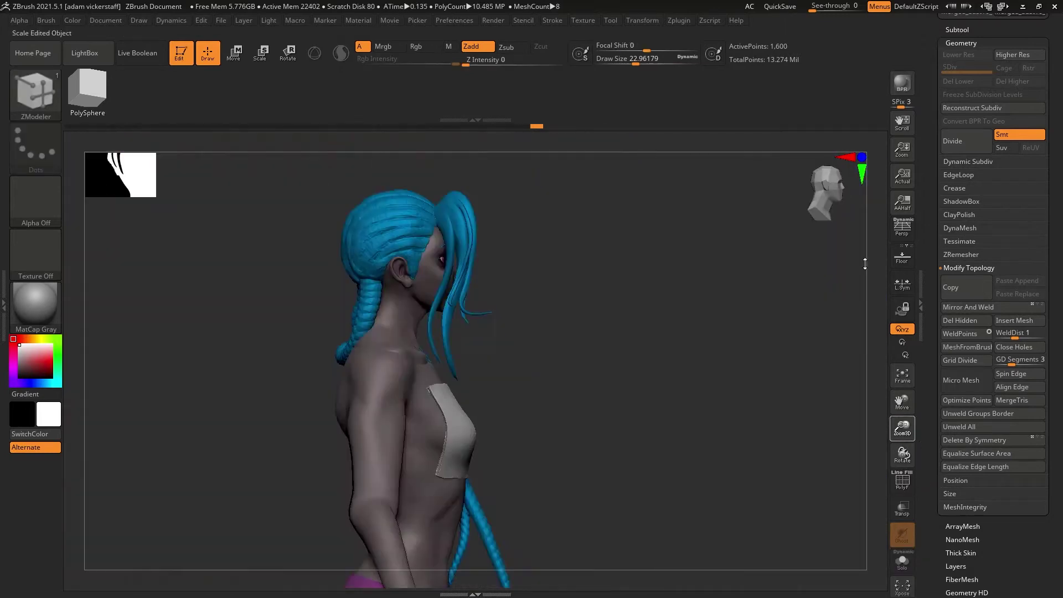
# Fit the thickened chest panels to the body with the Move Topological brush.
pyautogui.press('b')
pyautogui.press('m')
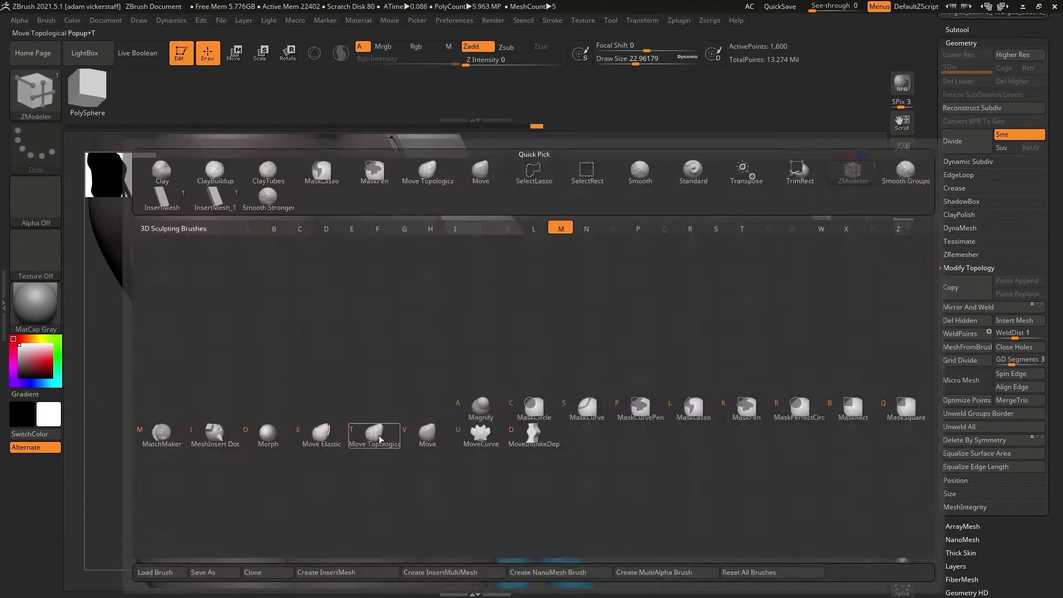
pyautogui.press('t')
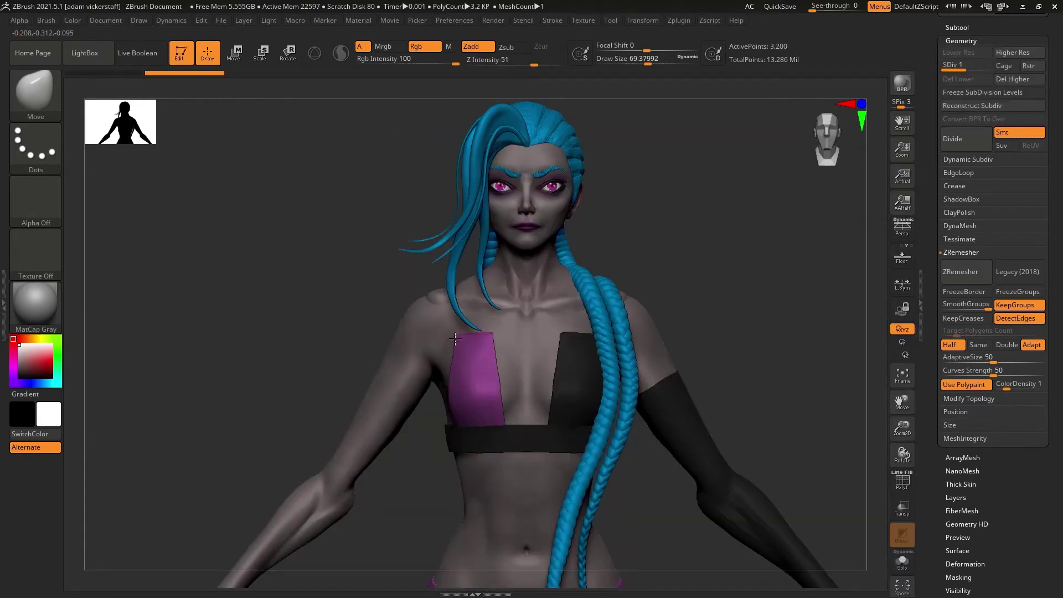
pyautogui.press('f')
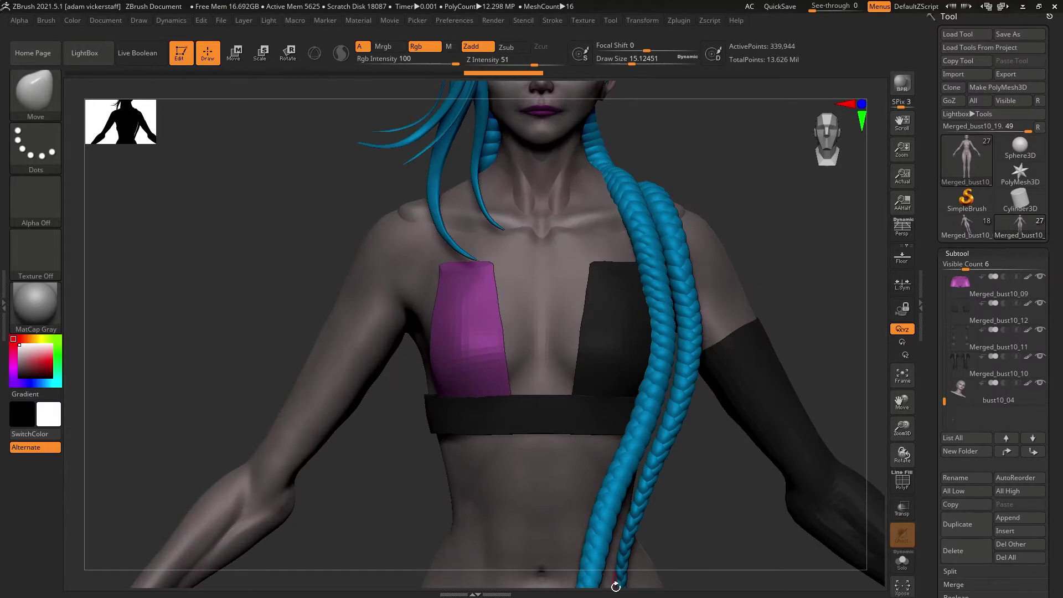
# Hide the braids, front hair strands and original body so the newest body copy is clear for masking.
pyautogui.moveTo(616, 585); pyautogui.dragTo(795, 434)
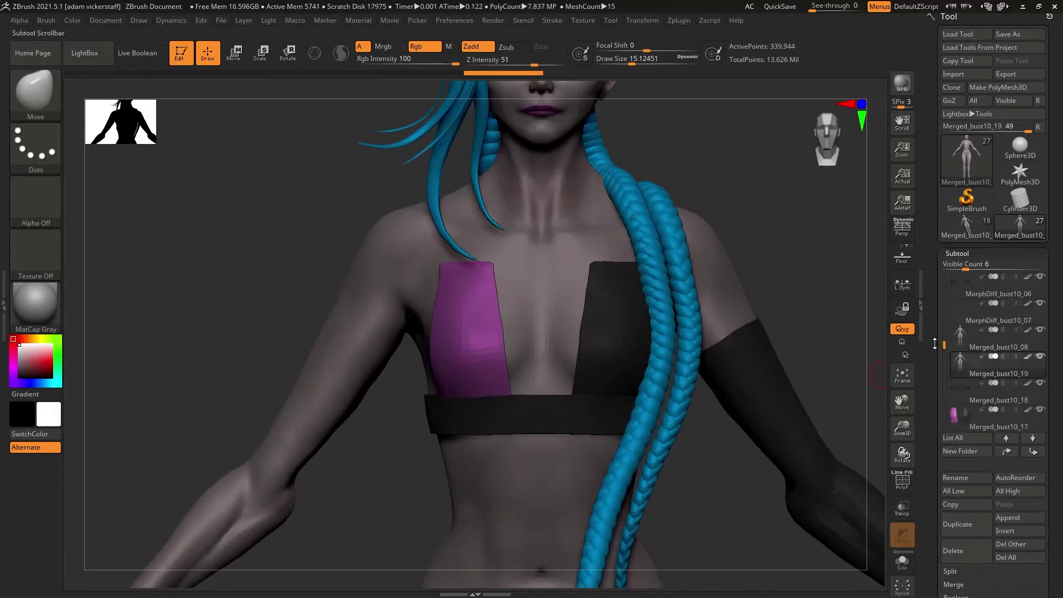
pyautogui.click(956, 254)
pyautogui.click(956, 267)
pyautogui.click(901, 483)
pyautogui.click(902, 482)
pyautogui.click(958, 253)
pyautogui.moveTo(944, 370); pyautogui.dragTo(944, 318)
pyautogui.moveTo(1040, 276); pyautogui.dragTo(1040, 329)
pyautogui.moveTo(943, 318); pyautogui.dragTo(944, 298)
pyautogui.click(1041, 355)
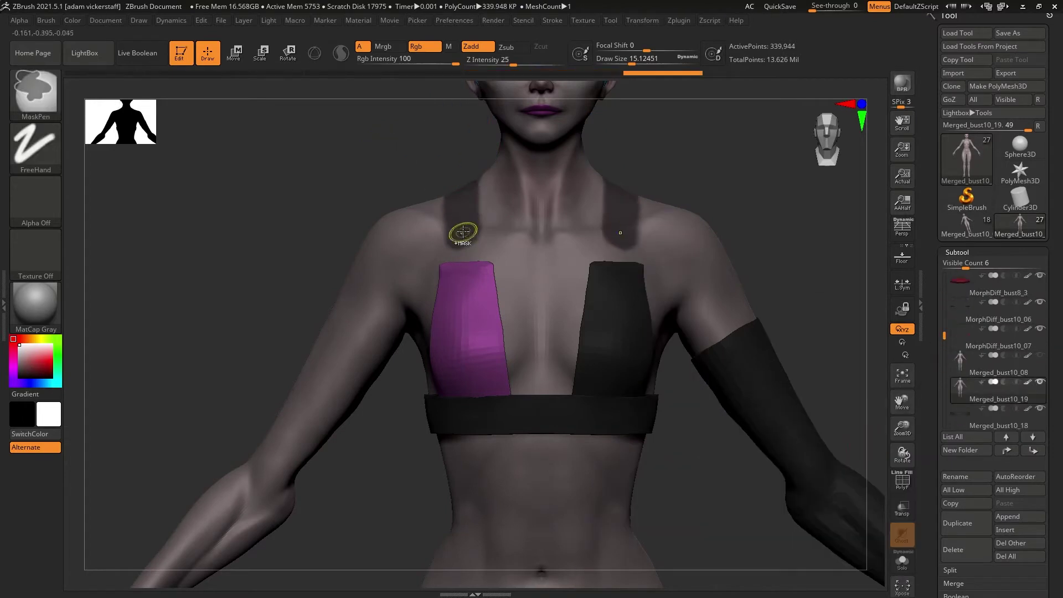
# Mask symmetrical shoulder straps on the body copy, running from the upper chest over the shoulders and down the back to the band.
pyautogui.moveTo(719, 182)
pyautogui.mouseDown()
pyautogui.moveTo(310, 194)
pyautogui.moveTo(266, 288)
pyautogui.mouseUp()
pyautogui.keyDown('ctrl'); pyautogui.moveTo(398, 266); pyautogui.dragTo(376, 313); pyautogui.keyUp('ctrl')
pyautogui.keyDown('shift'); pyautogui.moveTo(890, 461); pyautogui.dragTo(665, 443); pyautogui.keyUp('shift')
pyautogui.keyDown('ctrl'); pyautogui.moveTo(371, 396); pyautogui.dragTo(374, 429); pyautogui.keyUp('ctrl')
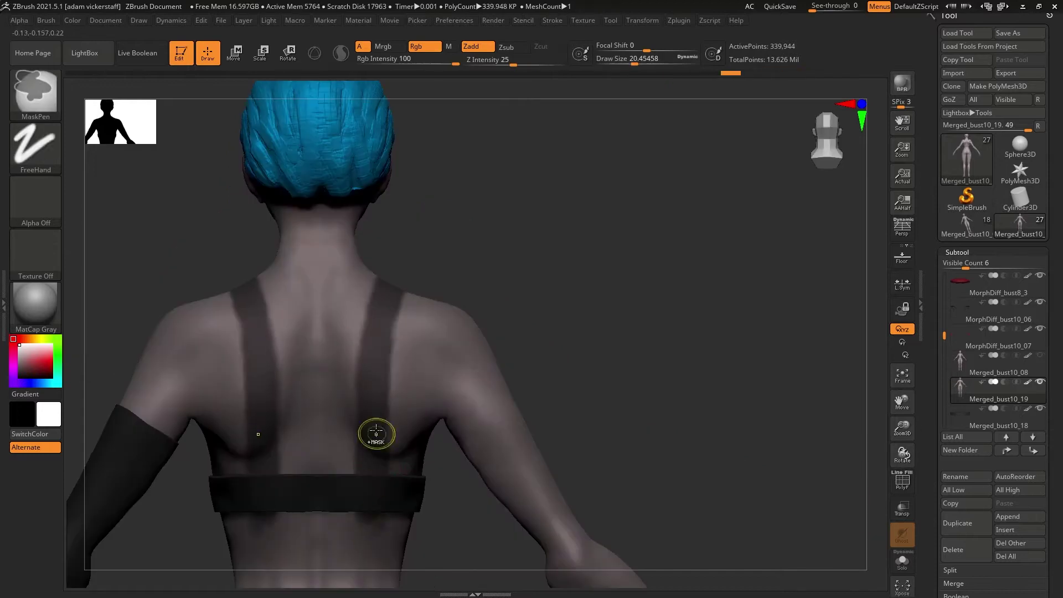
pyautogui.moveTo(902, 455); pyautogui.dragTo(875, 457)
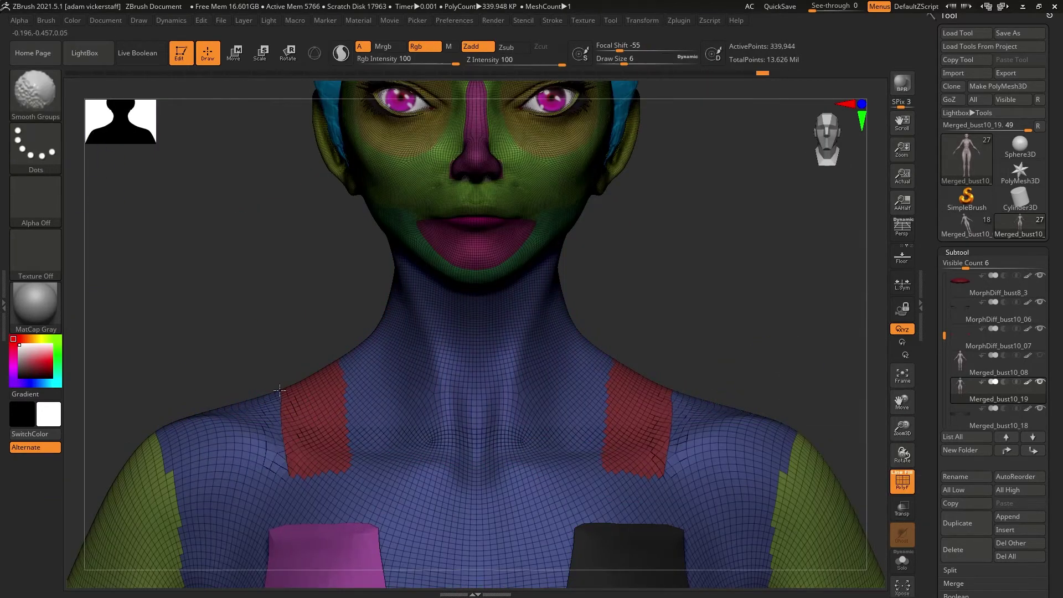
# Separate the shoulder straps from the body copy and ZRemesh them into a cleaner, lower-density mesh.
pyautogui.moveTo(902, 455); pyautogui.dragTo(927, 518)
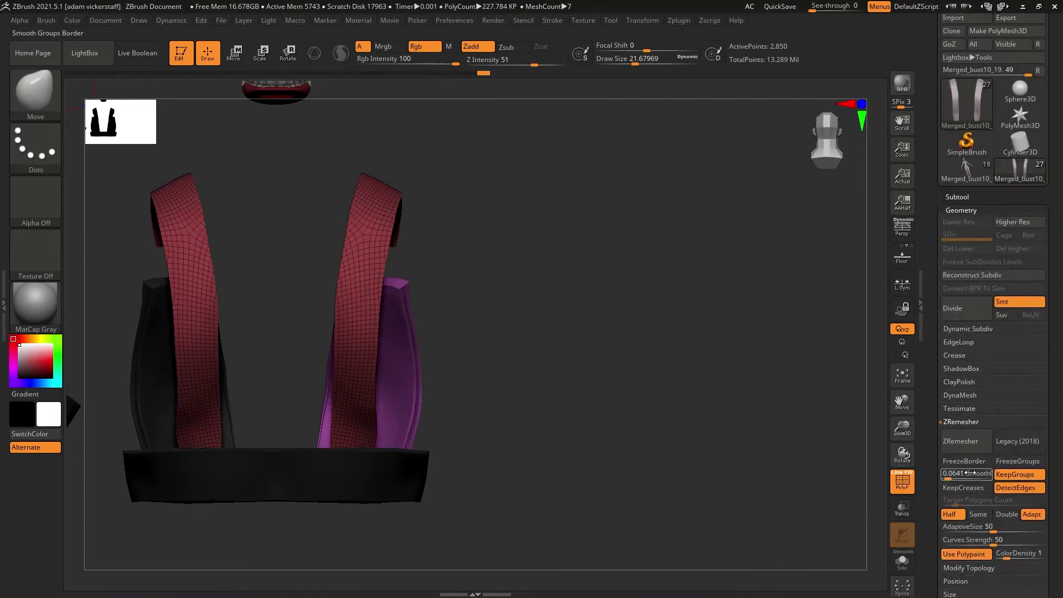
pyautogui.click(960, 440)
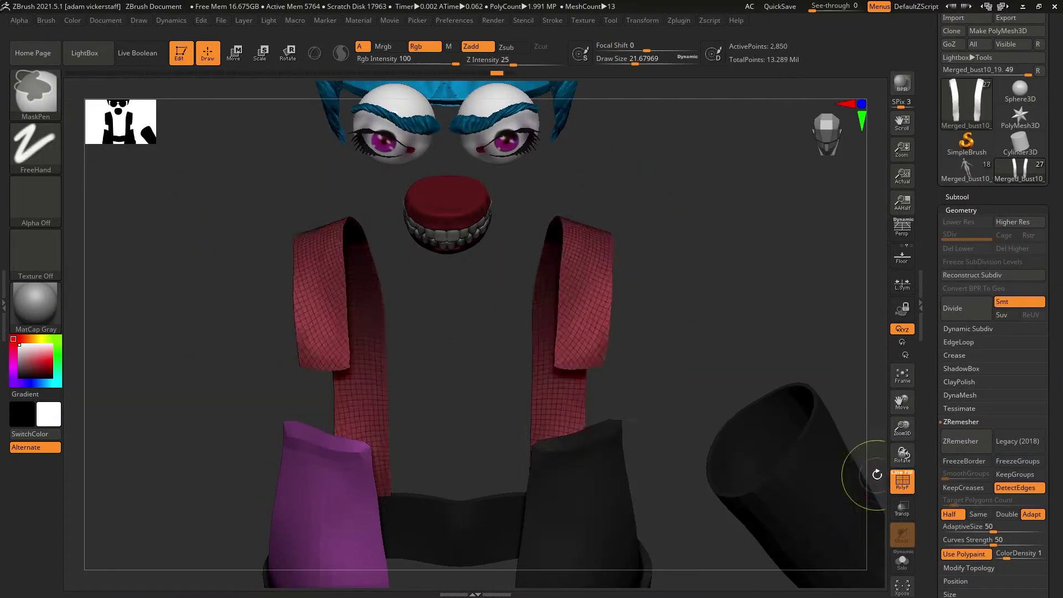
pyautogui.click(949, 514)
pyautogui.click(965, 440)
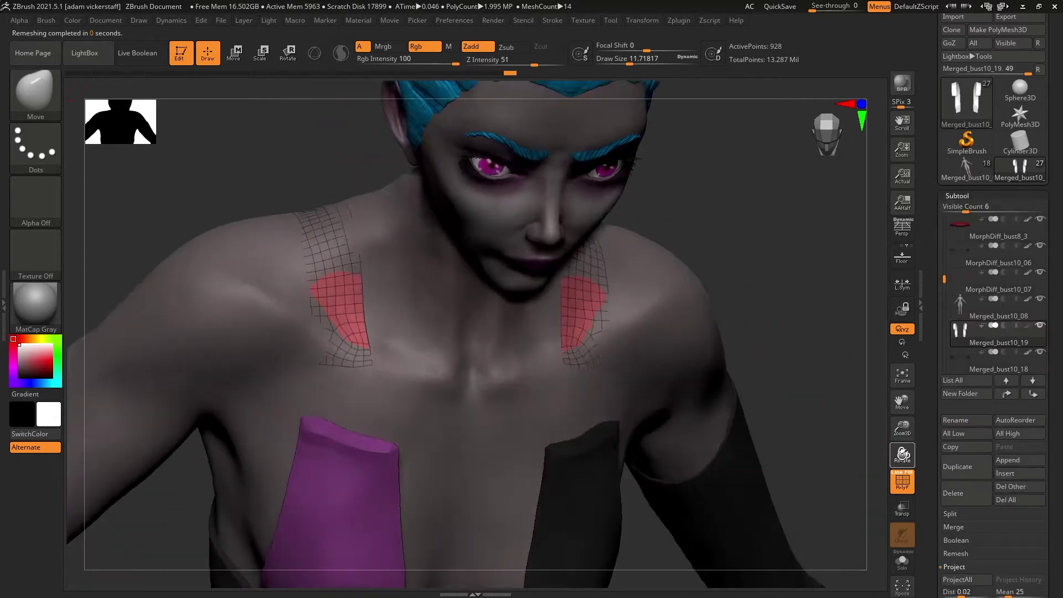
# Project the shoulder straps onto the body and give the strips thickness on both shoulders.
pyautogui.click(962, 59)
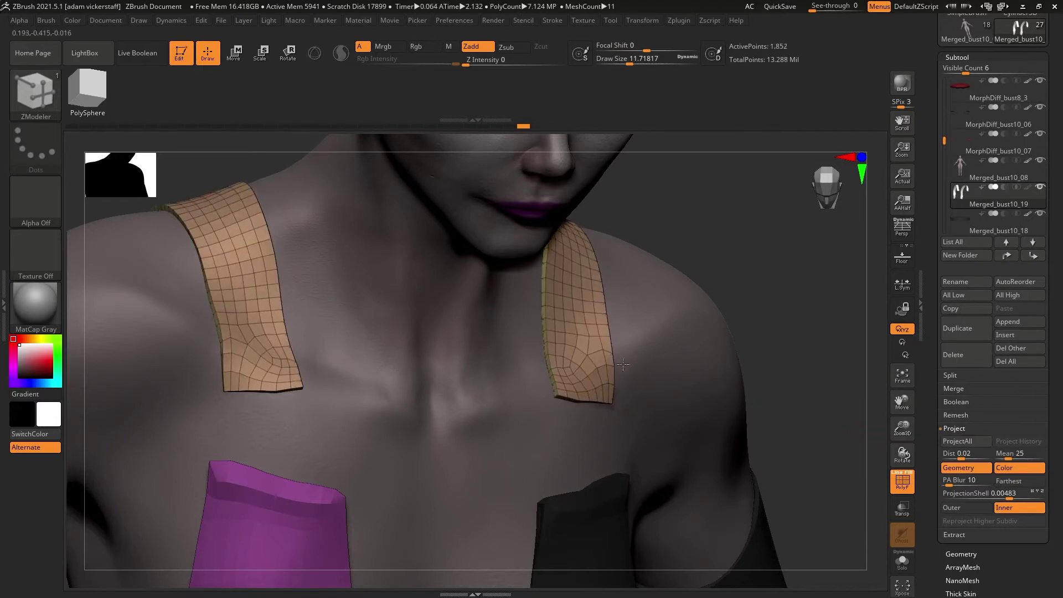
pyautogui.moveTo(623, 364); pyautogui.dragTo(897, 450)
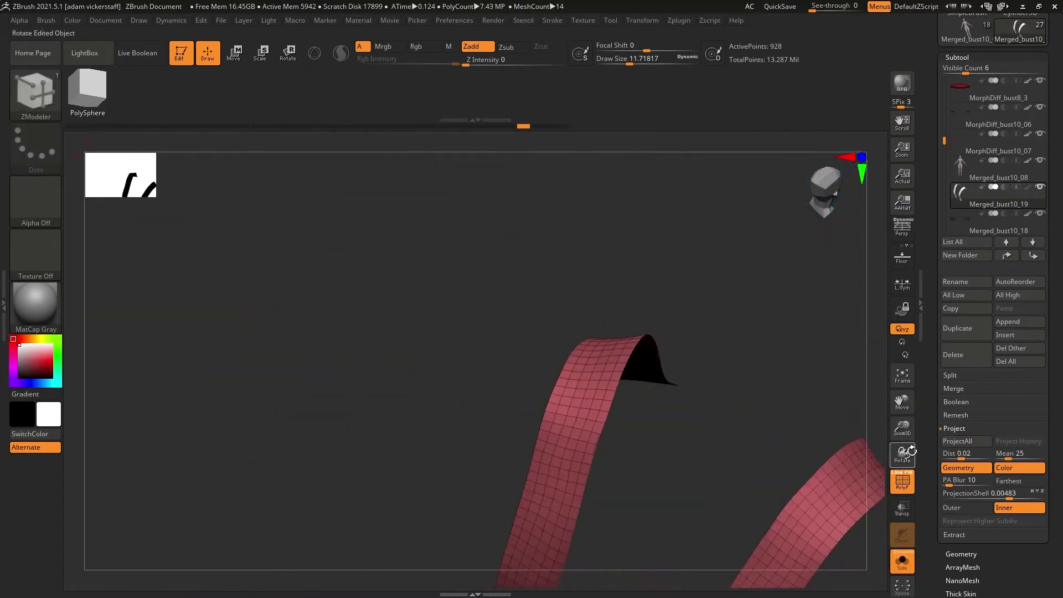
pyautogui.moveTo(910, 449); pyautogui.dragTo(868, 447)
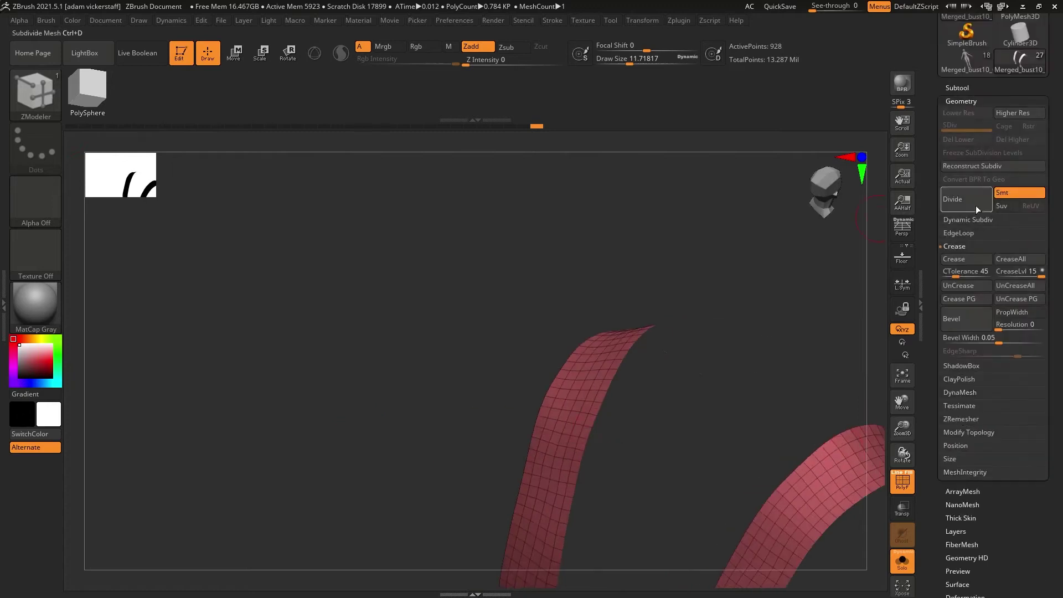
pyautogui.click(968, 331)
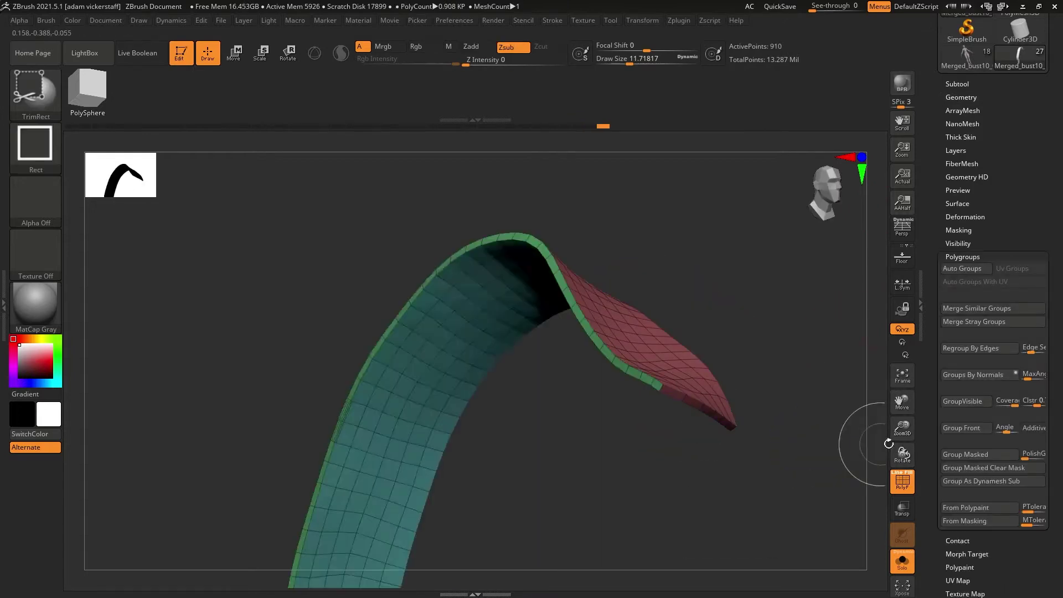
pyautogui.moveTo(889, 443); pyautogui.dragTo(816, 315)
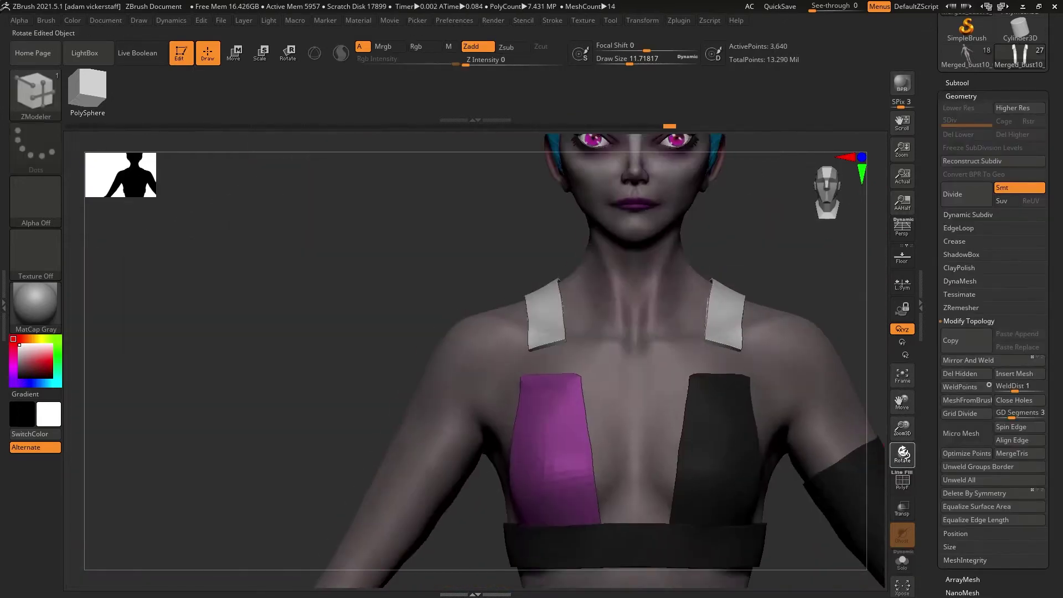
pyautogui.moveTo(910, 443); pyautogui.dragTo(863, 446)
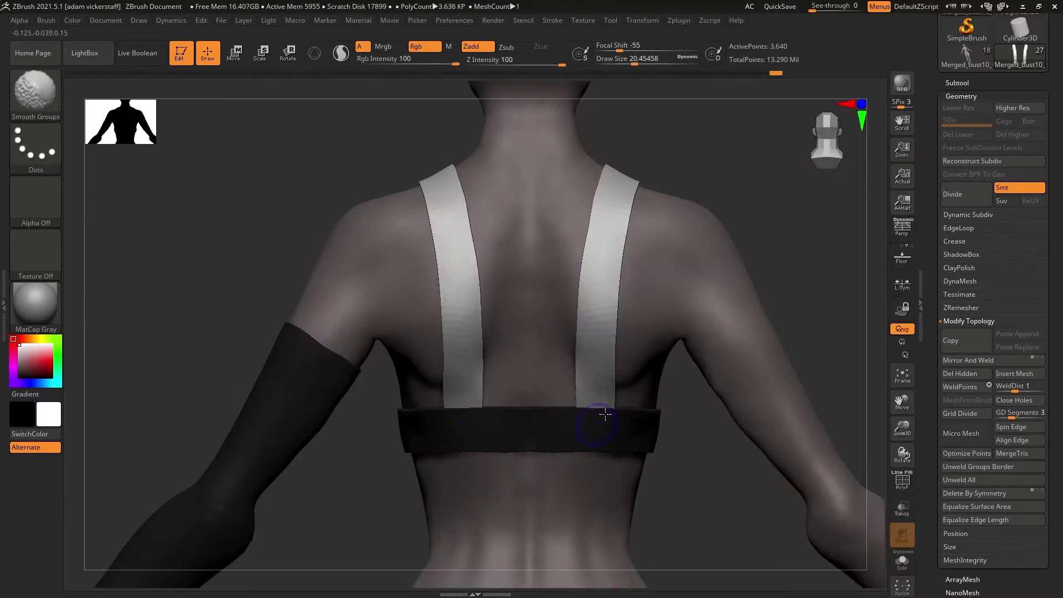
# Fit the shoulder straps closely to the back, shoulders and chest band with the Move brushes.
pyautogui.moveTo(902, 454); pyautogui.dragTo(786, 456)
pyautogui.moveTo(903, 402); pyautogui.dragTo(769, 463)
pyautogui.moveTo(902, 454); pyautogui.dragTo(863, 457)
pyautogui.moveTo(354, 343); pyautogui.dragTo(344, 332)
pyautogui.moveTo(903, 454); pyautogui.dragTo(831, 462)
pyautogui.moveTo(902, 429); pyautogui.dragTo(907, 387)
pyautogui.moveTo(902, 454); pyautogui.dragTo(853, 455)
pyautogui.moveTo(545, 459); pyautogui.dragTo(534, 464)
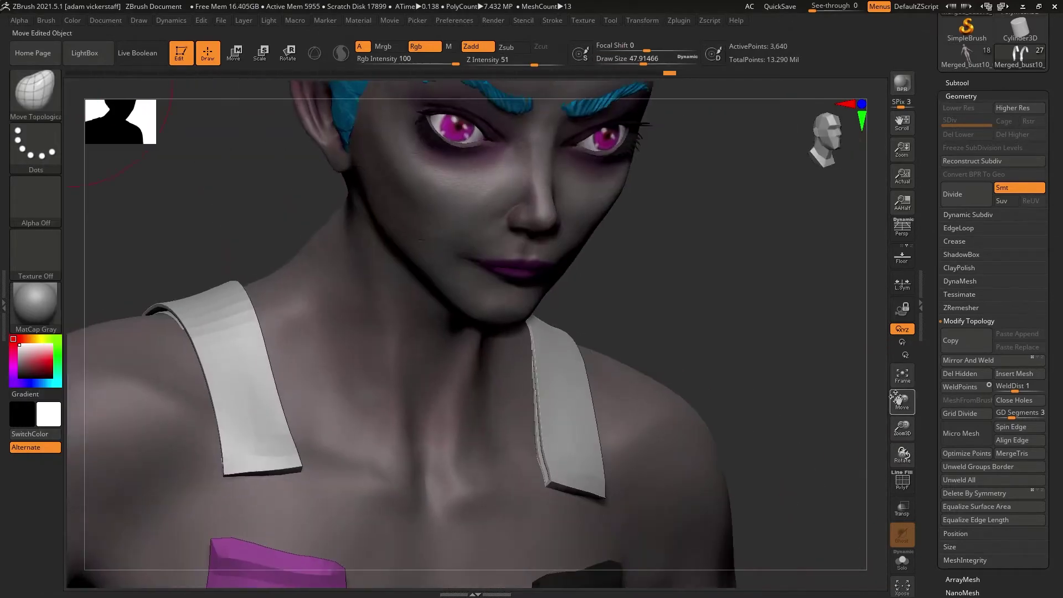
# Inflate the front ends of the shoulder straps and adjust the strap edges along the back with the Move brush.
pyautogui.press('b')
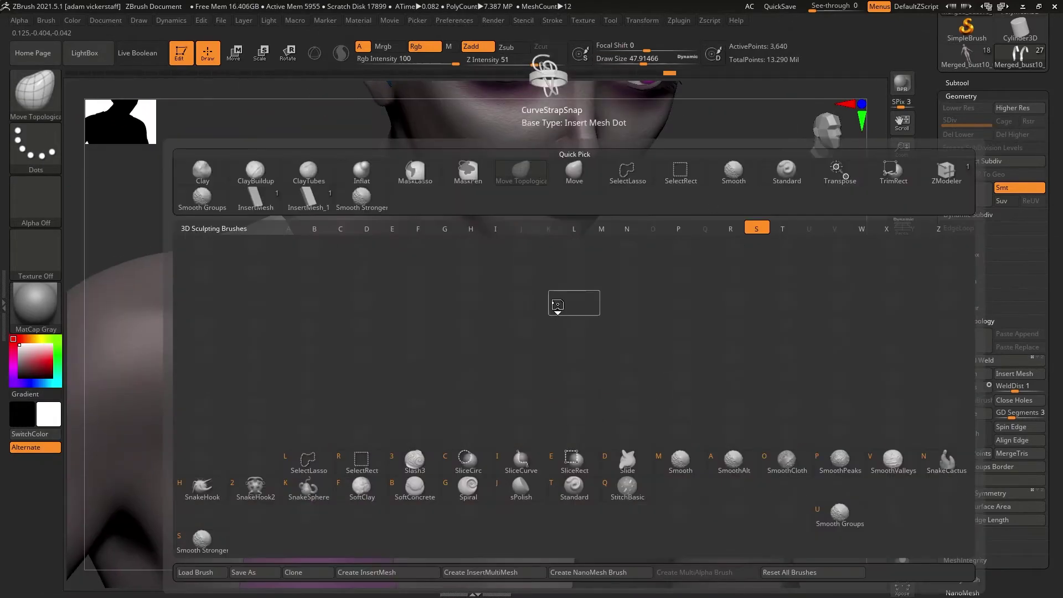
pyautogui.press('i')
pyautogui.press('n')
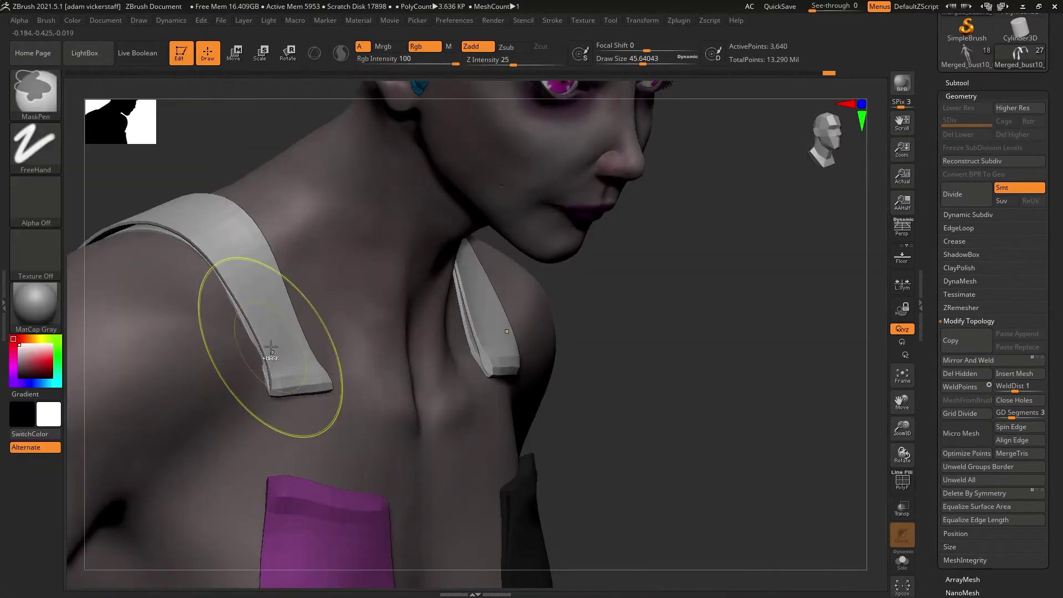
pyautogui.press('s')
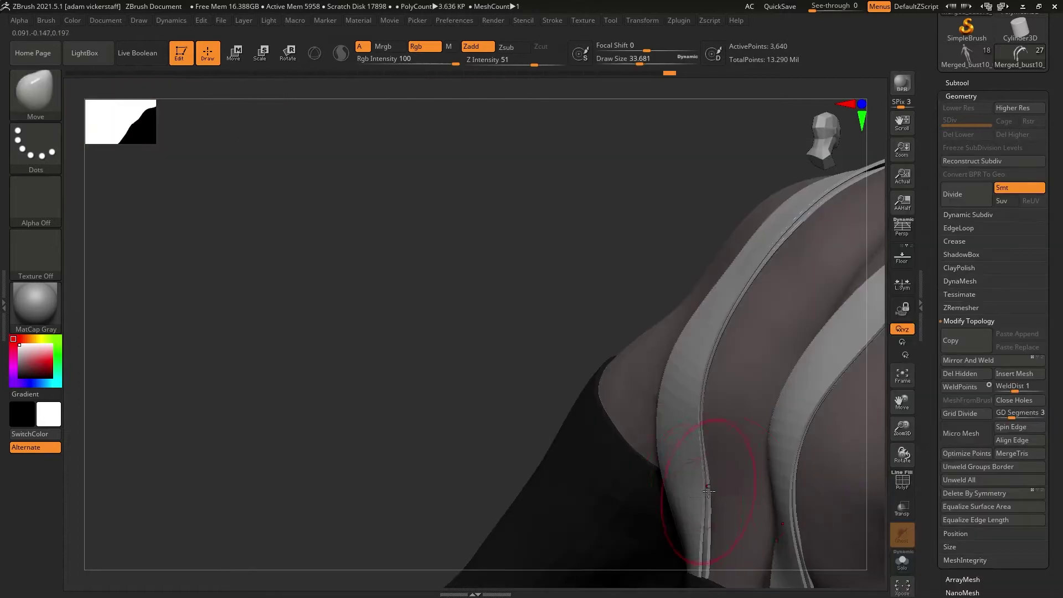
pyautogui.moveTo(709, 490)
pyautogui.mouseDown()
pyautogui.moveTo(640, 437)
pyautogui.moveTo(742, 388)
pyautogui.moveTo(772, 356)
pyautogui.moveTo(902, 453)
pyautogui.mouseUp()
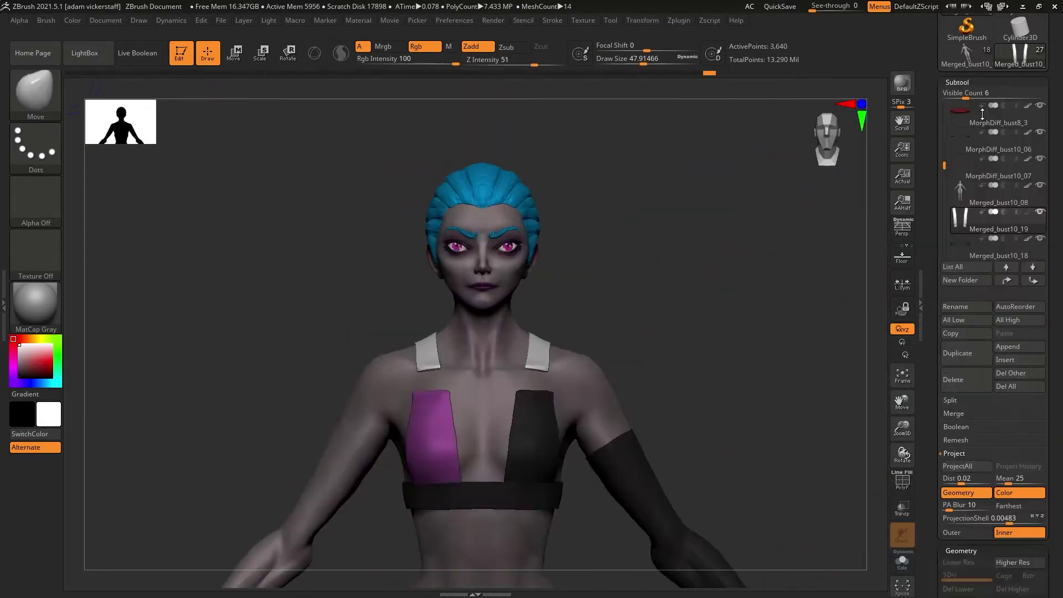
# Colour the shoulder straps dark to match the chest band and make the purple chest panel the active subtool.
pyautogui.click(20, 348)
pyautogui.moveTo(654, 454); pyautogui.dragTo(903, 511)
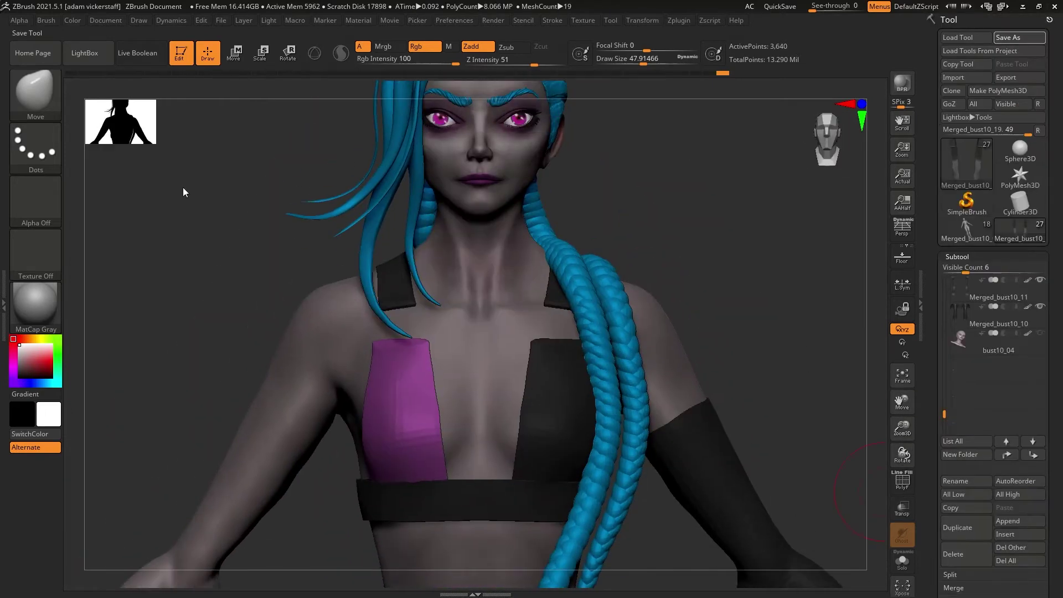
pyautogui.keyDown('alt'); pyautogui.click(411, 342); pyautogui.keyUp('alt')
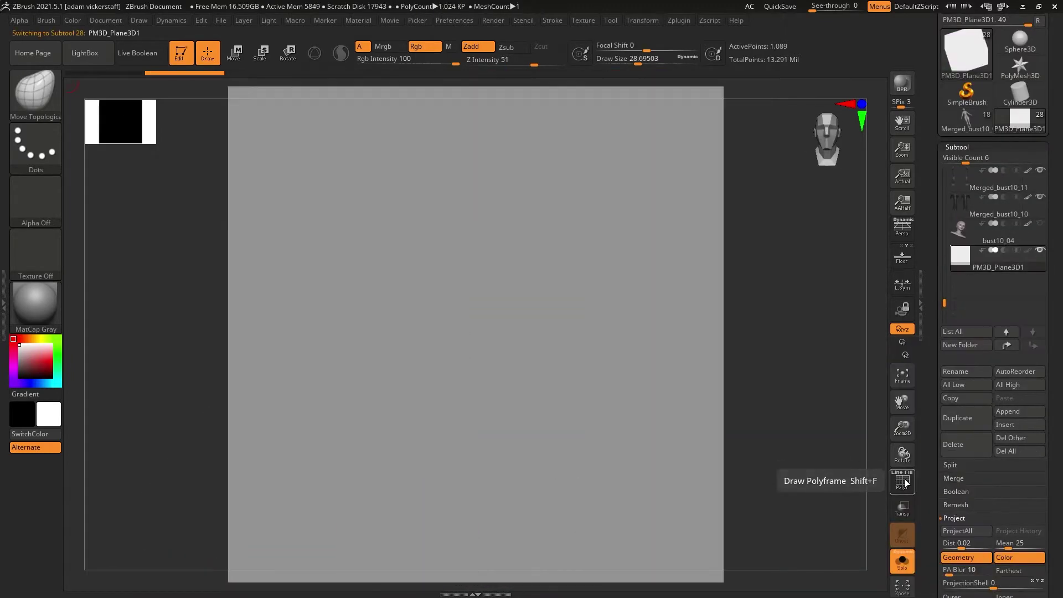
# Remove the centre of the isolated plane to leave a square buckle frame and give the frame thickness.
pyautogui.click(902, 481)
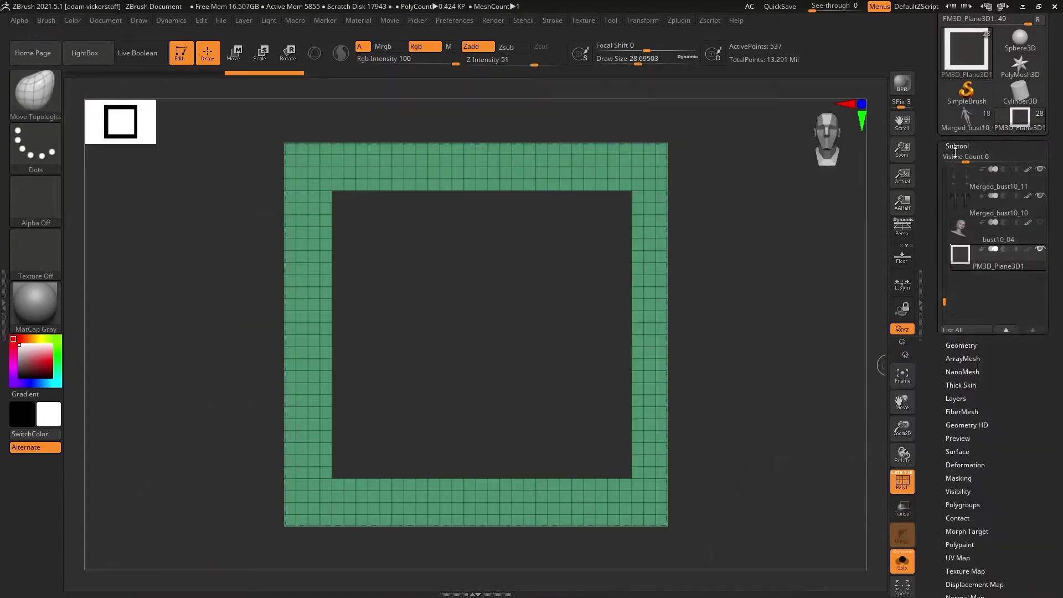
pyautogui.press('w')
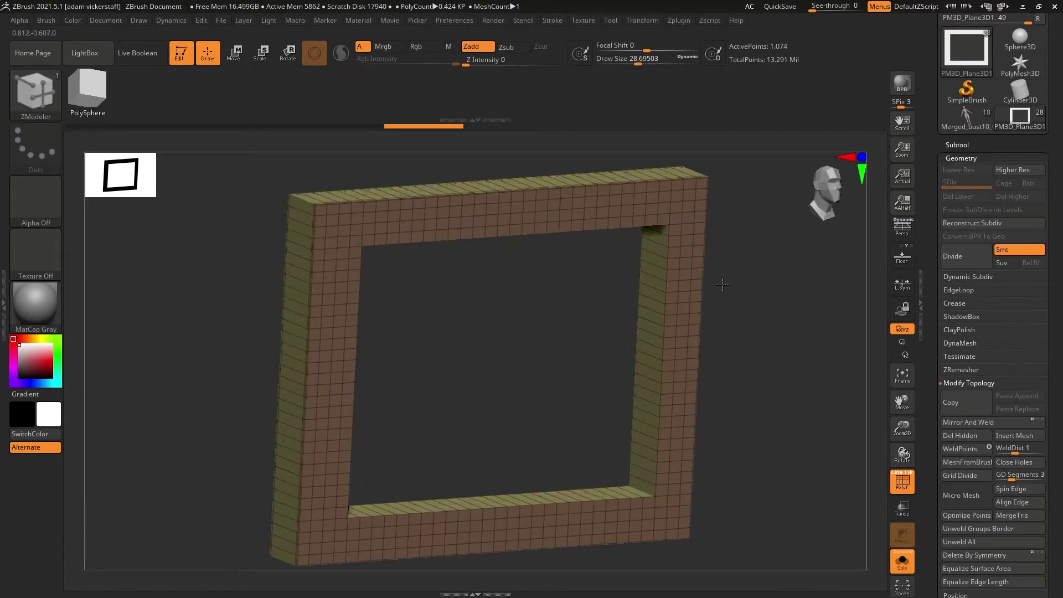
pyautogui.moveTo(722, 285); pyautogui.dragTo(637, 238)
# Delete the buckle frame's extra edge loops with ZModeler and create an InsertMesh brush from it.
pyautogui.press('space')
pyautogui.click(454, 281)
pyautogui.keyDown('shift'); pyautogui.moveTo(719, 332); pyautogui.dragTo(659, 299); pyautogui.keyUp('shift')
pyautogui.click(657, 299)
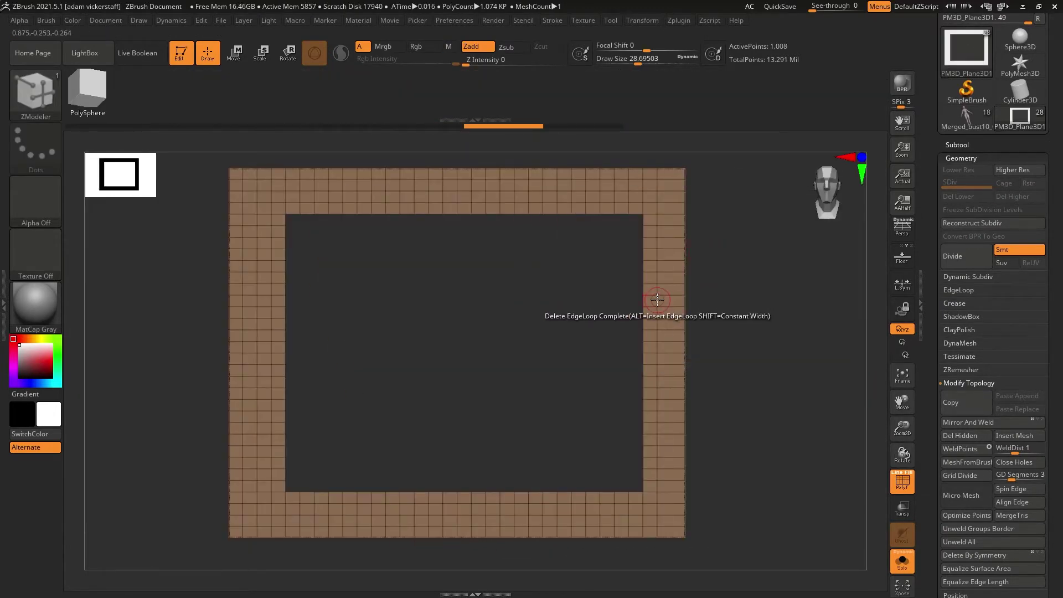
pyautogui.moveTo(623, 173); pyautogui.dragTo(766, 569)
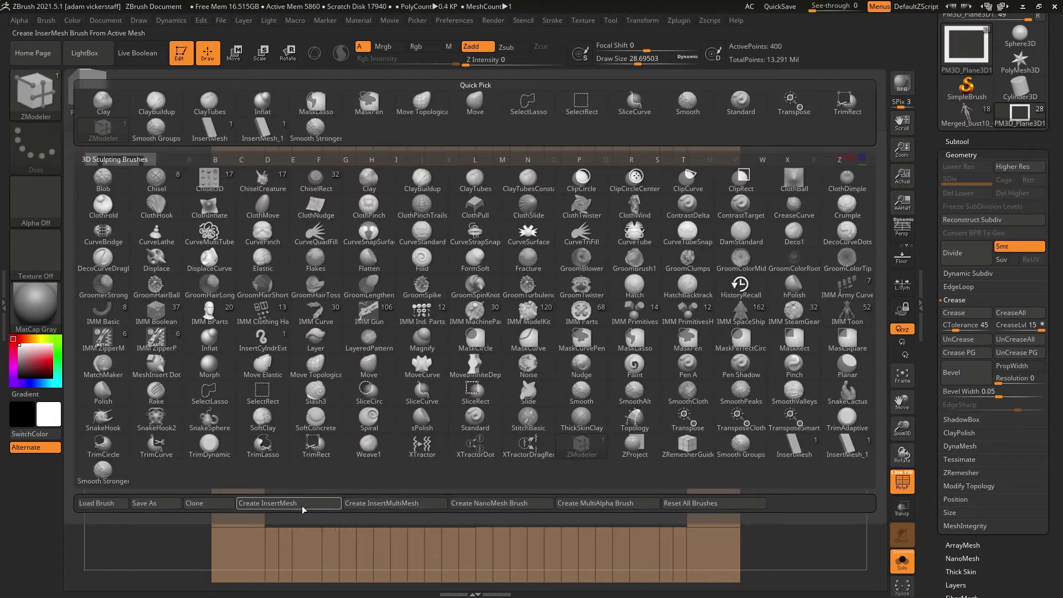
pyautogui.click(303, 503)
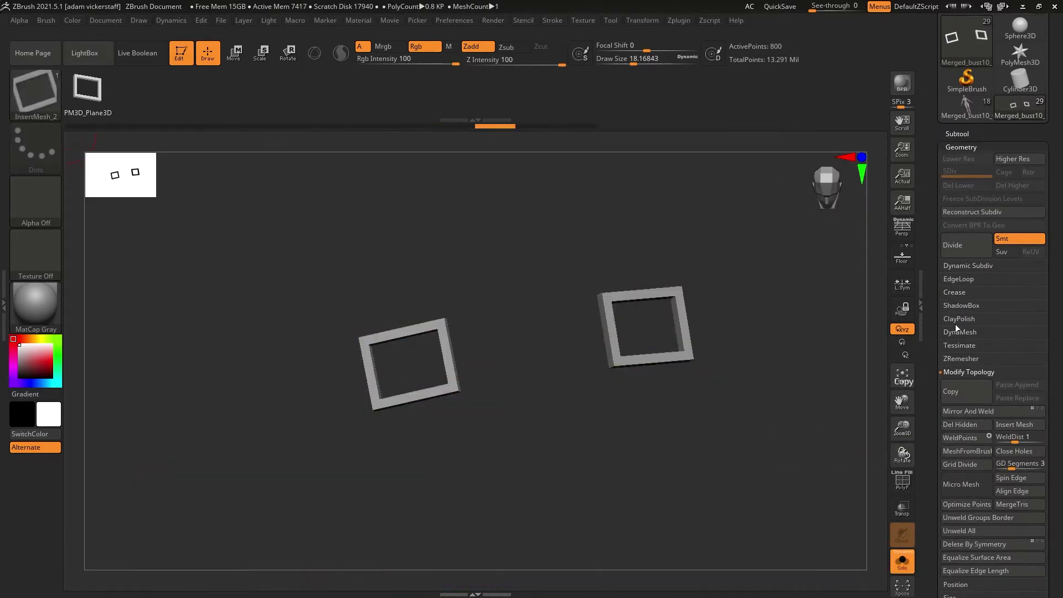
# Bevel the corners of the two buckle frames and position them between the shoulder straps and the chest panels.
pyautogui.click(962, 380)
pyautogui.moveTo(914, 456); pyautogui.dragTo(904, 455)
pyautogui.press('w')
pyautogui.keyDown('ctrl'); pyautogui.moveTo(470, 416); pyautogui.dragTo(464, 386); pyautogui.keyUp('ctrl')
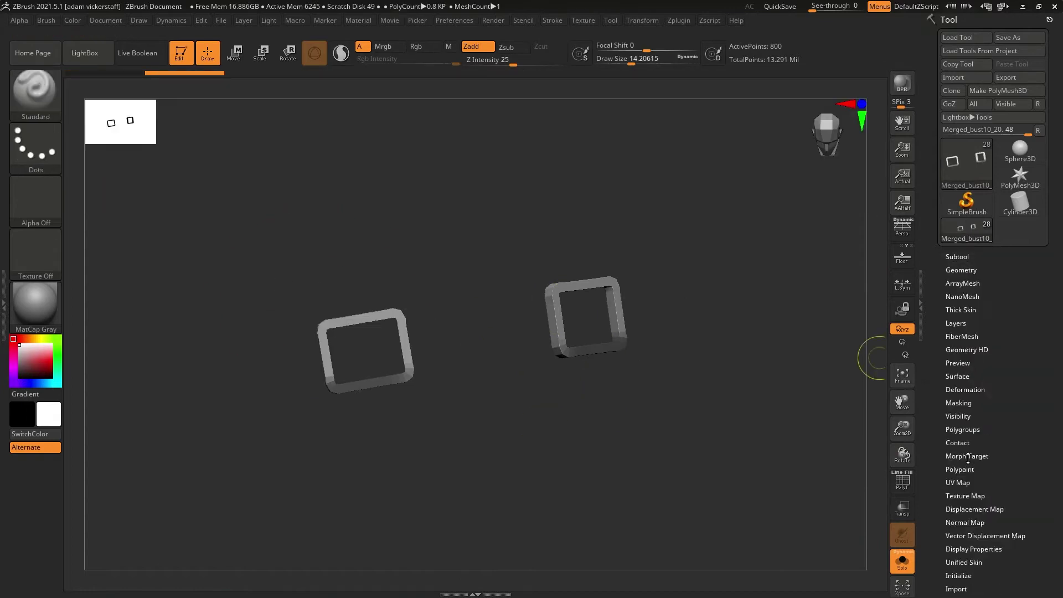
pyautogui.click(958, 403)
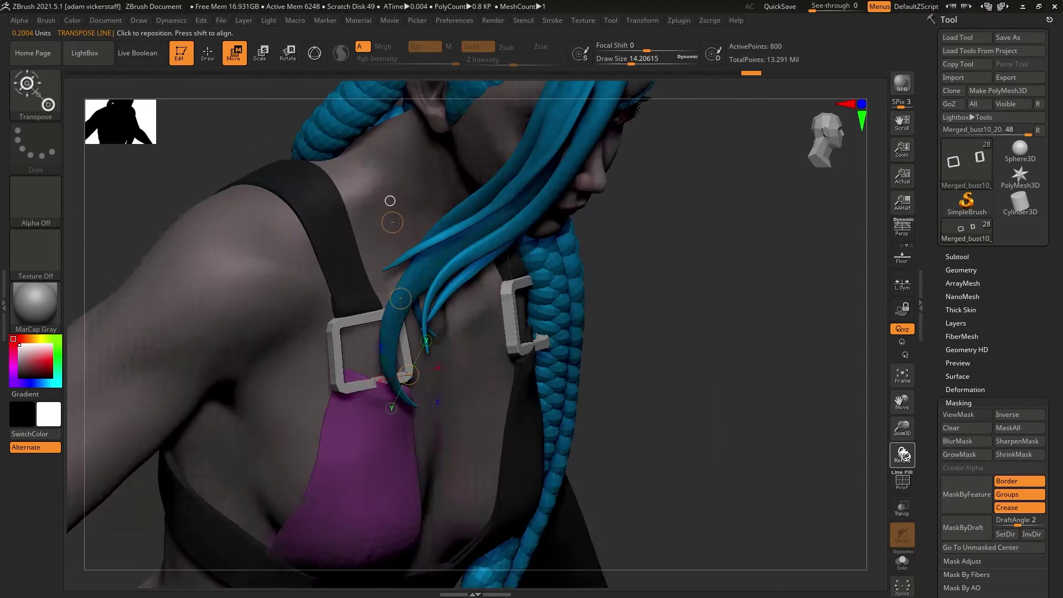
# Rotate the two buckle frames to follow the chest between the straps and panels, and smooth their geometry.
pyautogui.moveTo(900, 453)
pyautogui.mouseDown()
pyautogui.moveTo(890, 446)
pyautogui.moveTo(901, 382)
pyautogui.moveTo(896, 451)
pyautogui.mouseUp()
pyautogui.press('r')
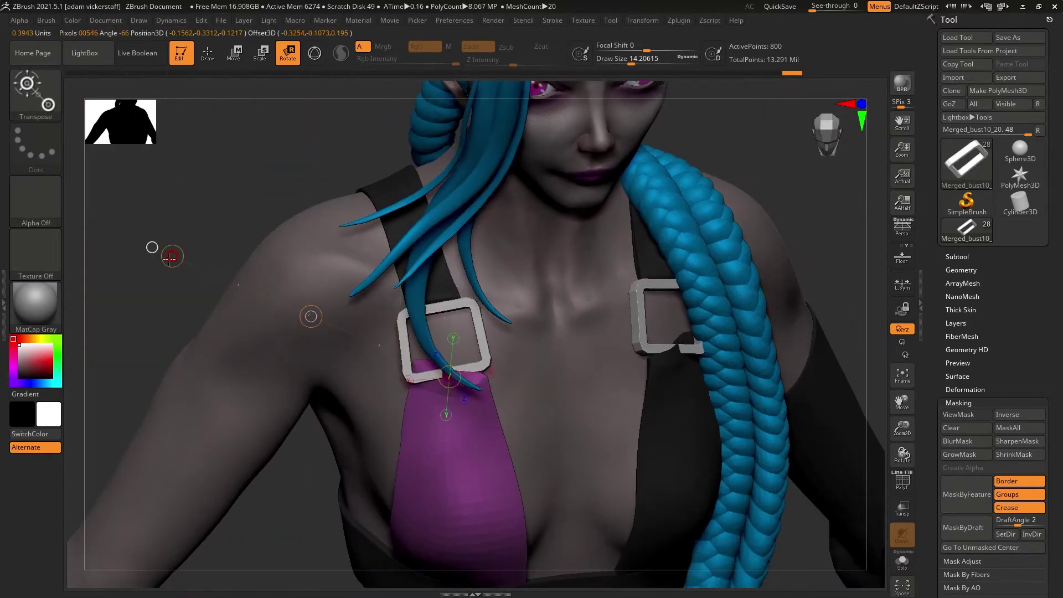
pyautogui.click(964, 270)
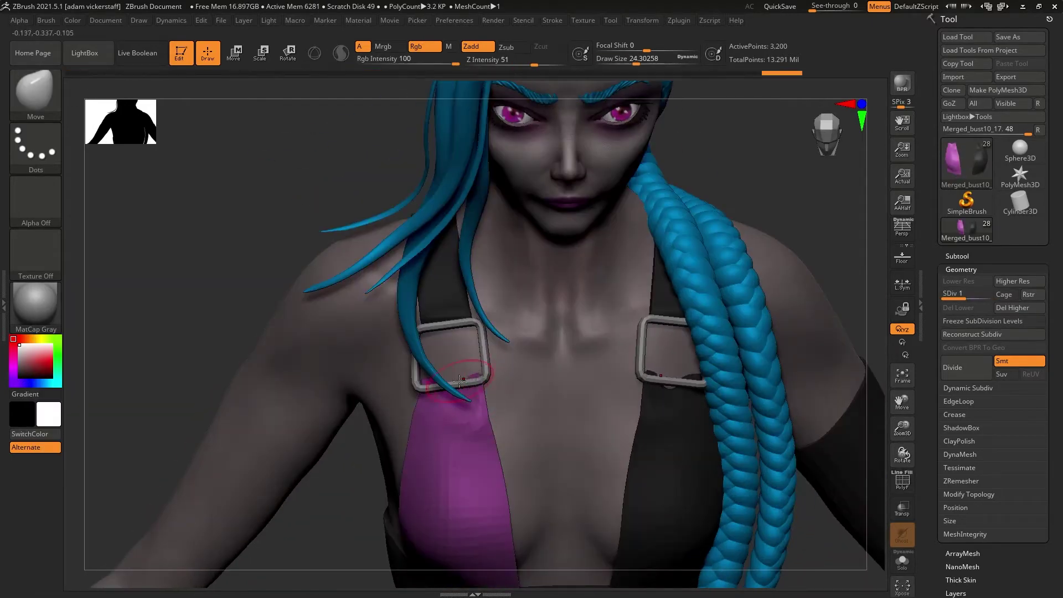
# Pull the top of the purple chest panel over the buckle's lower bar and sculpt folds into it.
pyautogui.press('b')
pyautogui.press('s')
pyautogui.press('t')
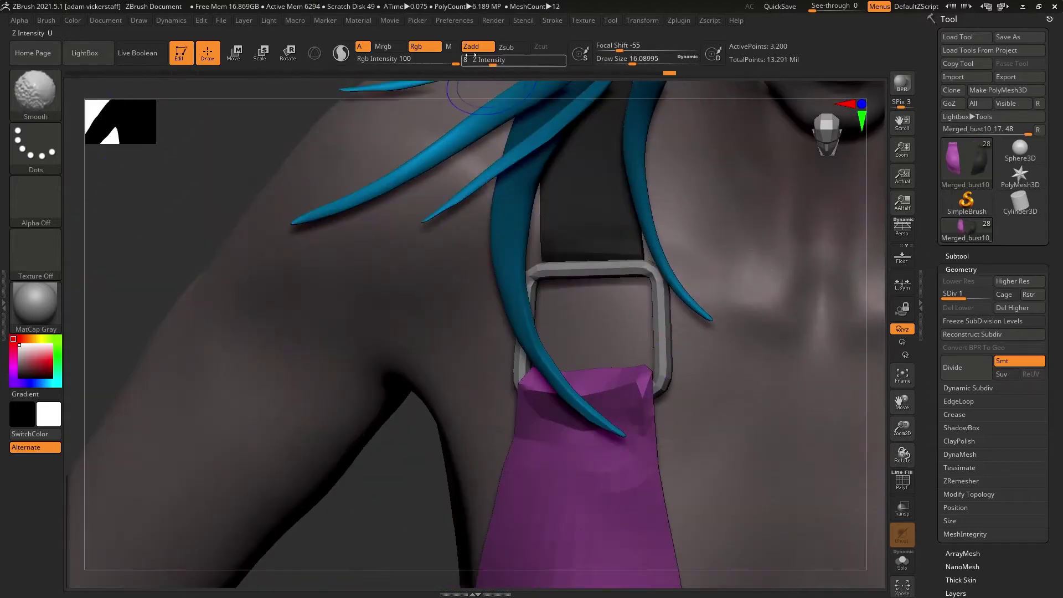
pyautogui.press('b')
pyautogui.press('s')
pyautogui.press('g')
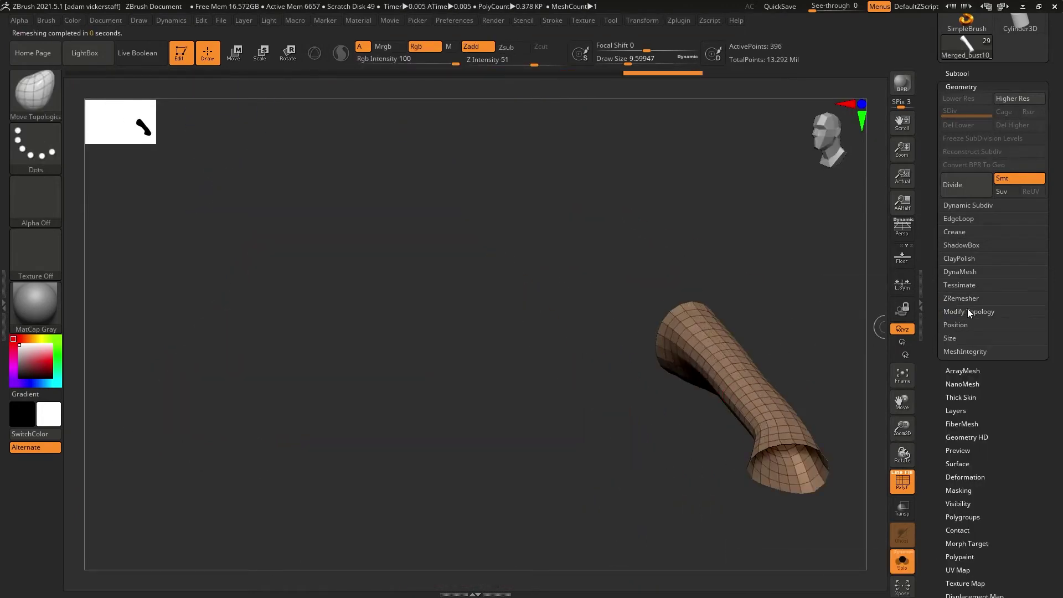
# Remesh the left forearm sleeve and raise its two polygrouped end bands into thick cuffs.
pyautogui.click(961, 318)
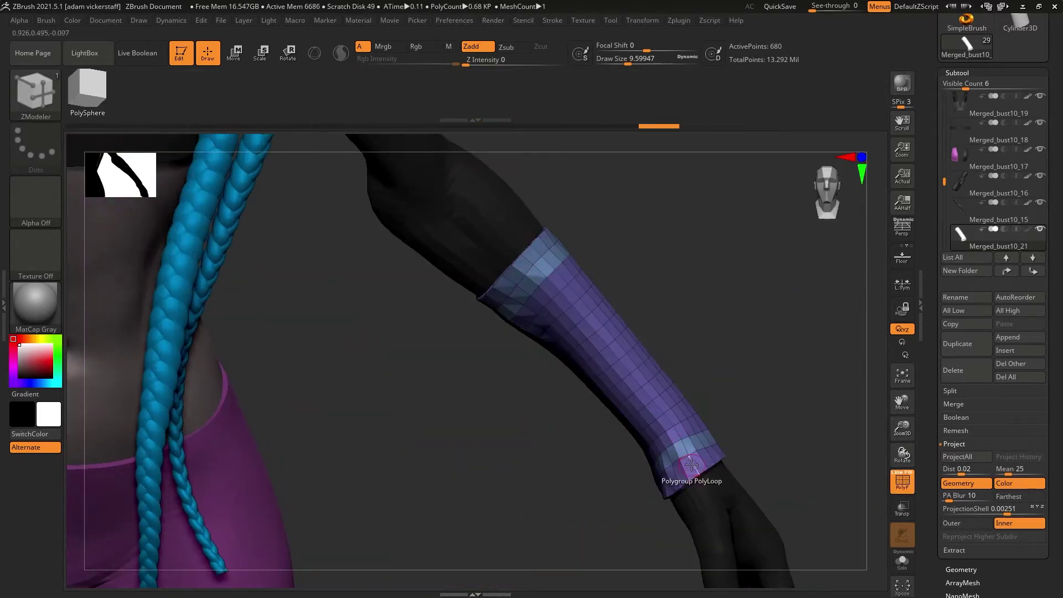
pyautogui.moveTo(792, 450); pyautogui.dragTo(857, 445)
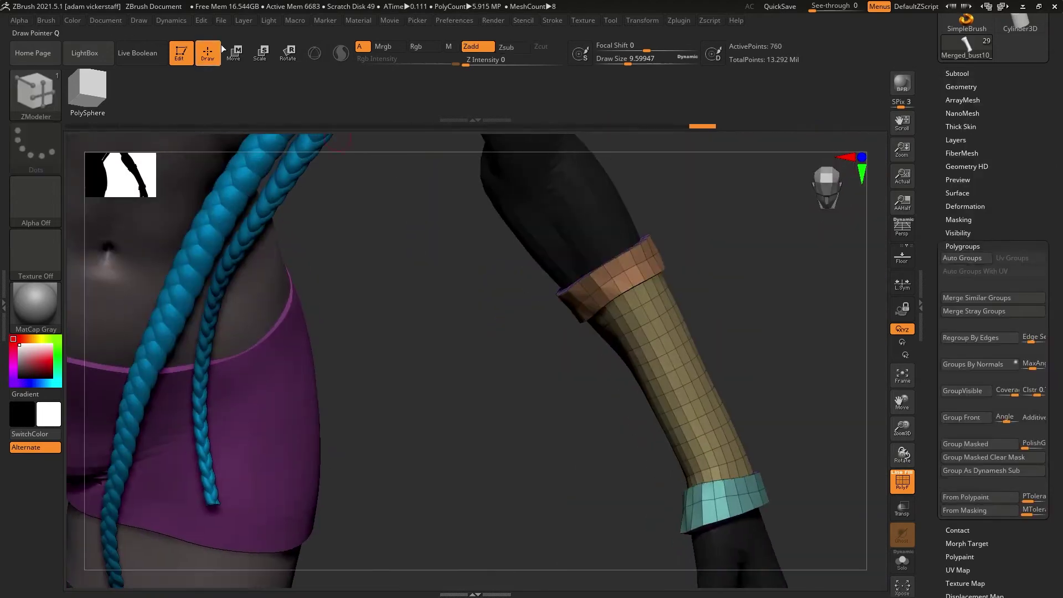
pyautogui.press('w')
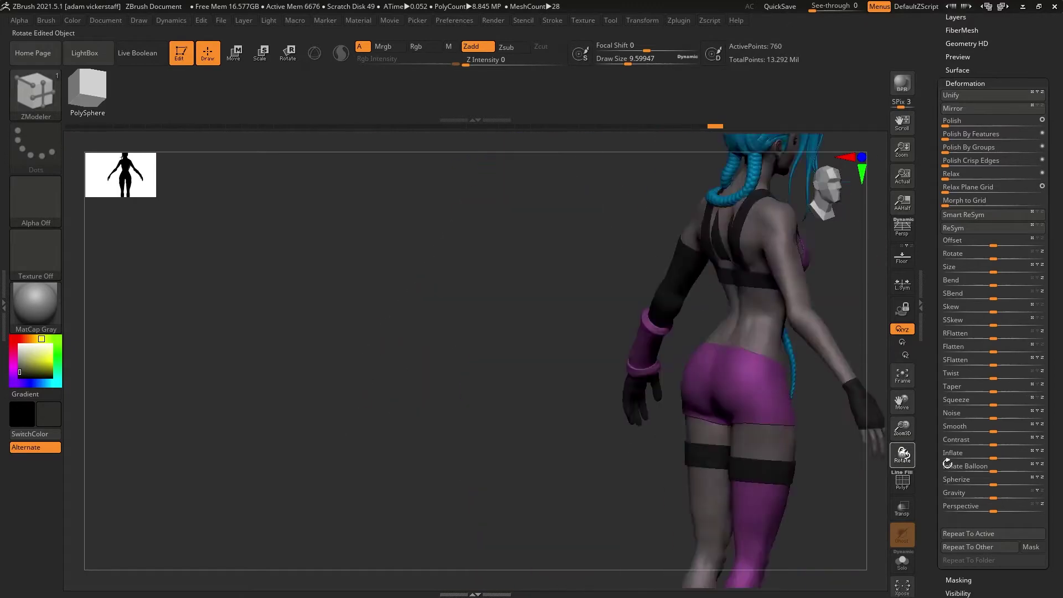
# Mask the right glove, stretch its wrist end up the forearm, and remesh the glove with ZRemesher at Half.
pyautogui.moveTo(947, 462); pyautogui.dragTo(849, 444)
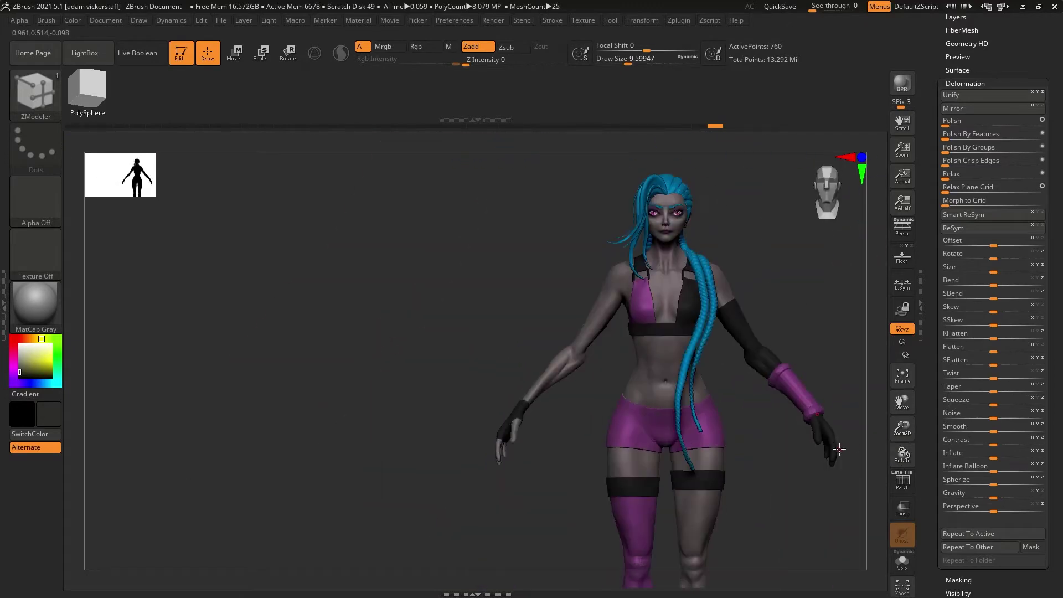
pyautogui.moveTo(889, 459)
pyautogui.mouseDown()
pyautogui.moveTo(869, 451)
pyautogui.moveTo(902, 455)
pyautogui.mouseUp()
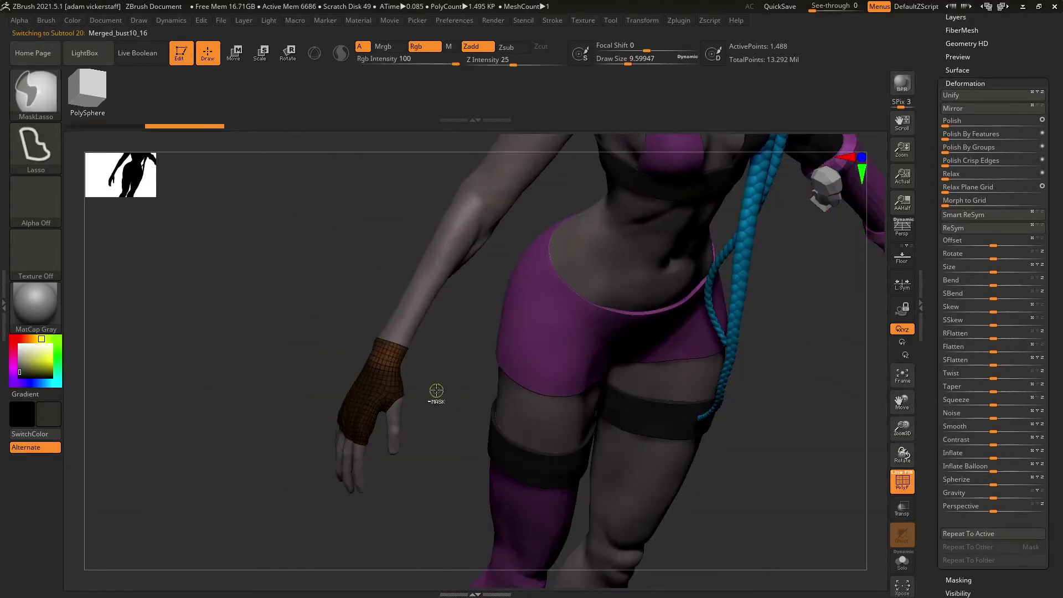
pyautogui.press('w')
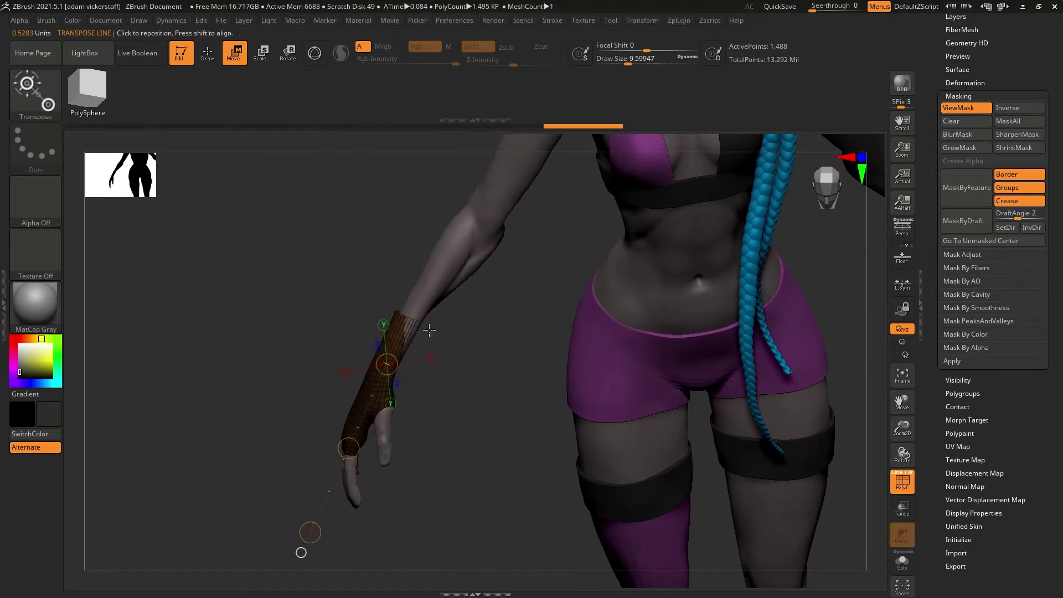
pyautogui.click(208, 52)
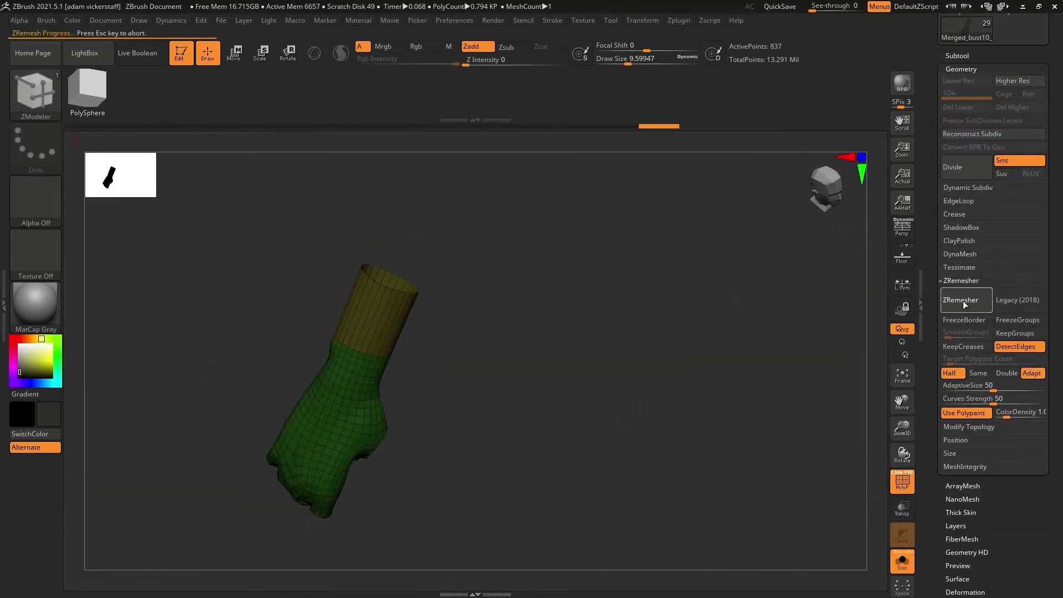
pyautogui.click(903, 562)
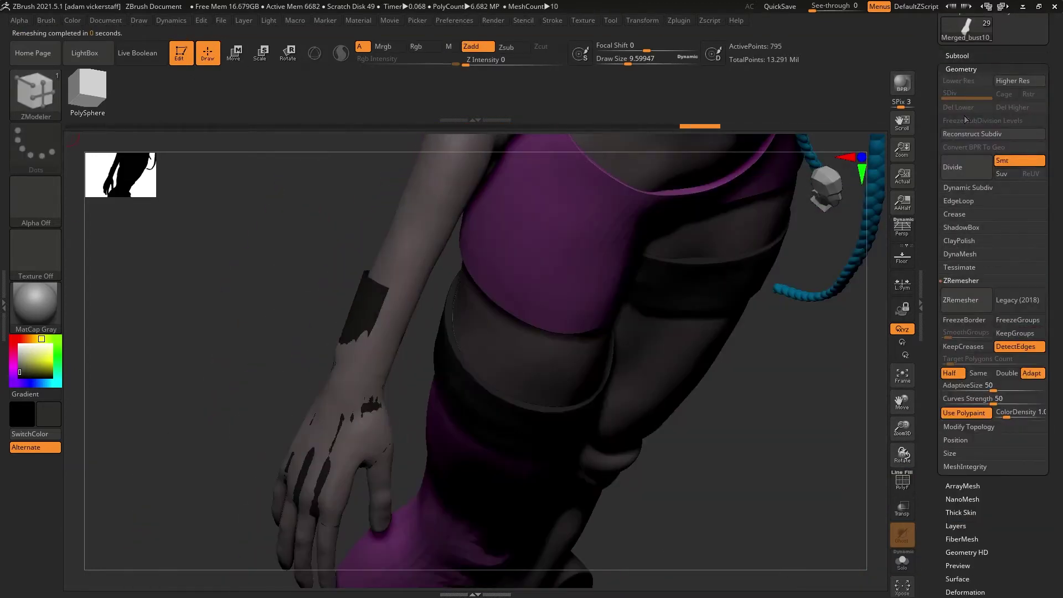
# Try to project the remeshed right glove onto the hand.
pyautogui.click(957, 54)
pyautogui.click(975, 346)
pyautogui.click(968, 385)
pyautogui.click(957, 55)
pyautogui.click(959, 438)
pyautogui.click(857, 458)
pyautogui.moveTo(902, 454); pyautogui.dragTo(963, 471)
pyautogui.moveTo(902, 429); pyautogui.dragTo(930, 487)
# Try remeshing the isolated right glove again and delete that glove subtool.
pyautogui.hotkey('shift', 'f')
pyautogui.click(902, 562)
pyautogui.keyDown('ctrl'); pyautogui.keyDown('shift'); pyautogui.click(375, 543); pyautogui.keyUp('shift'); pyautogui.keyUp('ctrl')
pyautogui.moveTo(902, 455); pyautogui.dragTo(936, 451)
pyautogui.moveTo(902, 429); pyautogui.dragTo(916, 400)
pyautogui.click(961, 550)
pyautogui.click(953, 295)
pyautogui.moveTo(902, 455)
pyautogui.mouseDown()
pyautogui.moveTo(935, 451)
pyautogui.moveTo(885, 460)
pyautogui.mouseUp()
pyautogui.click(957, 54)
pyautogui.click(971, 357)
# Duplicate the body mesh, delete the copy's higher subdivision levels and give it a single polygroup.
pyautogui.keyDown('alt'); pyautogui.click(499, 388); pyautogui.keyUp('alt')
pyautogui.click(973, 322)
pyautogui.click(957, 52)
pyautogui.click(961, 65)
pyautogui.click(1012, 101)
pyautogui.hotkey('ctrl', 'w')
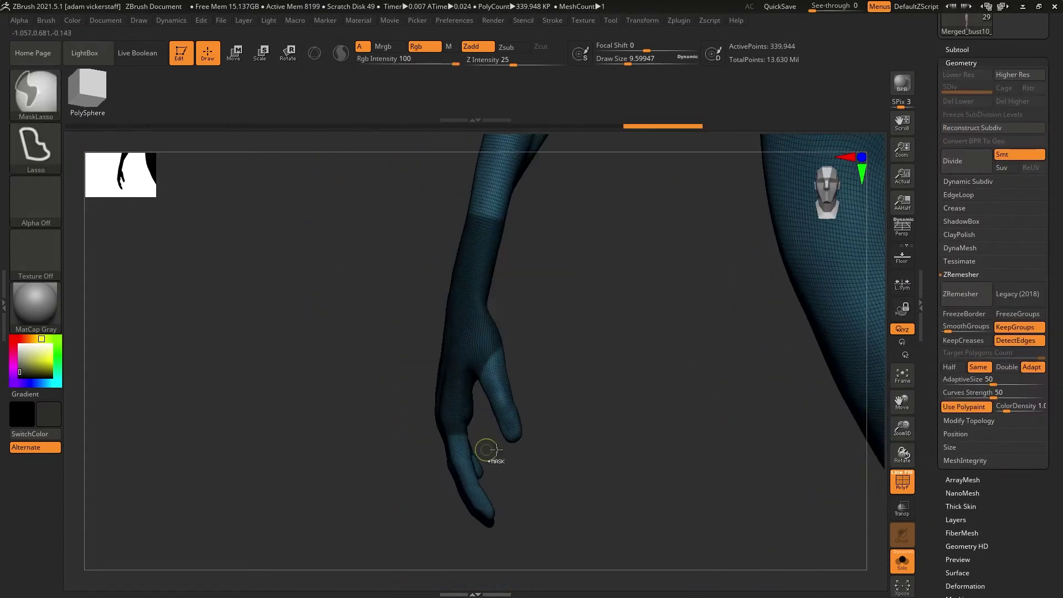
# Mask a fingerless glove shape over the body copy's right hand and wrist and make it a separate polygroup.
pyautogui.keyDown('ctrl'); pyautogui.moveTo(405, 447); pyautogui.dragTo(410, 443); pyautogui.keyUp('ctrl')
pyautogui.moveTo(421, 432); pyautogui.dragTo(562, 317)
pyautogui.keyDown('ctrl'); pyautogui.moveTo(500, 439); pyautogui.dragTo(514, 388); pyautogui.keyUp('ctrl')
pyautogui.moveTo(902, 454)
pyautogui.mouseDown()
pyautogui.moveTo(877, 456)
pyautogui.moveTo(919, 452)
pyautogui.mouseUp()
pyautogui.moveTo(512, 308)
pyautogui.keyDown('ctrl'); pyautogui.mouseDown()
pyautogui.moveTo(437, 332)
pyautogui.moveTo(421, 432)
pyautogui.mouseUp(); pyautogui.keyUp('ctrl')
pyautogui.moveTo(903, 455)
pyautogui.mouseDown()
pyautogui.moveTo(926, 457)
pyautogui.moveTo(980, 429)
pyautogui.moveTo(977, 256)
pyautogui.mouseUp()
pyautogui.hotkey('ctrl', 'w')
# Isolate the glove polygroup and remove the rest of the body copy.
pyautogui.keyDown('ctrl'); pyautogui.keyDown('shift'); pyautogui.click(482, 308); pyautogui.keyUp('shift'); pyautogui.keyUp('ctrl')
pyautogui.click(969, 452)
pyautogui.click(962, 157)
pyautogui.moveTo(952, 160); pyautogui.dragTo(951, 263)
# Remesh the new fingerless glove with ZRemesher, using Half density and KeepGroups.
pyautogui.click(961, 88)
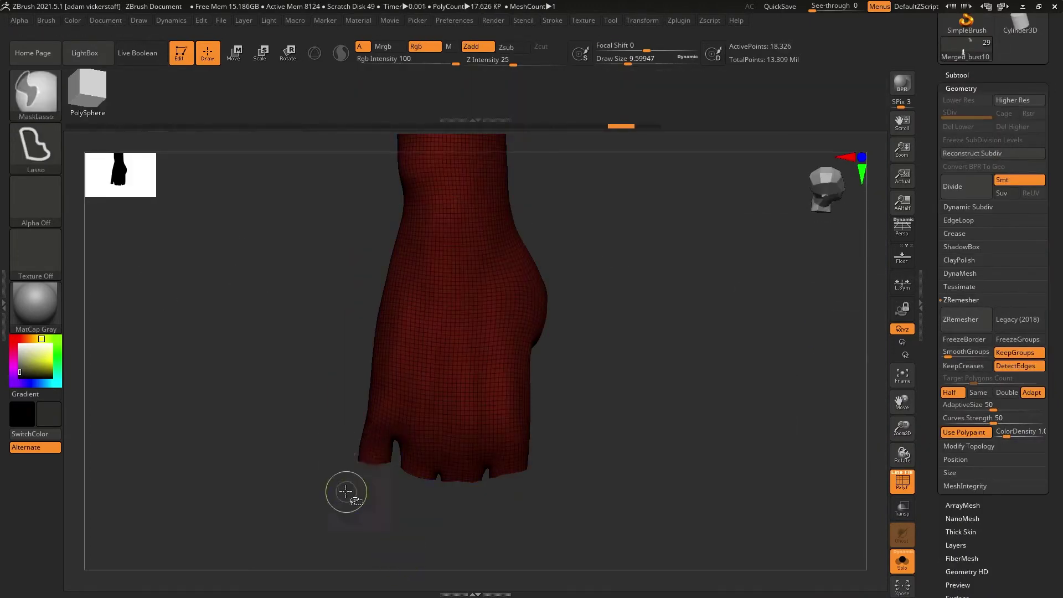
pyautogui.click(970, 320)
pyautogui.moveTo(883, 429); pyautogui.dragTo(424, 393)
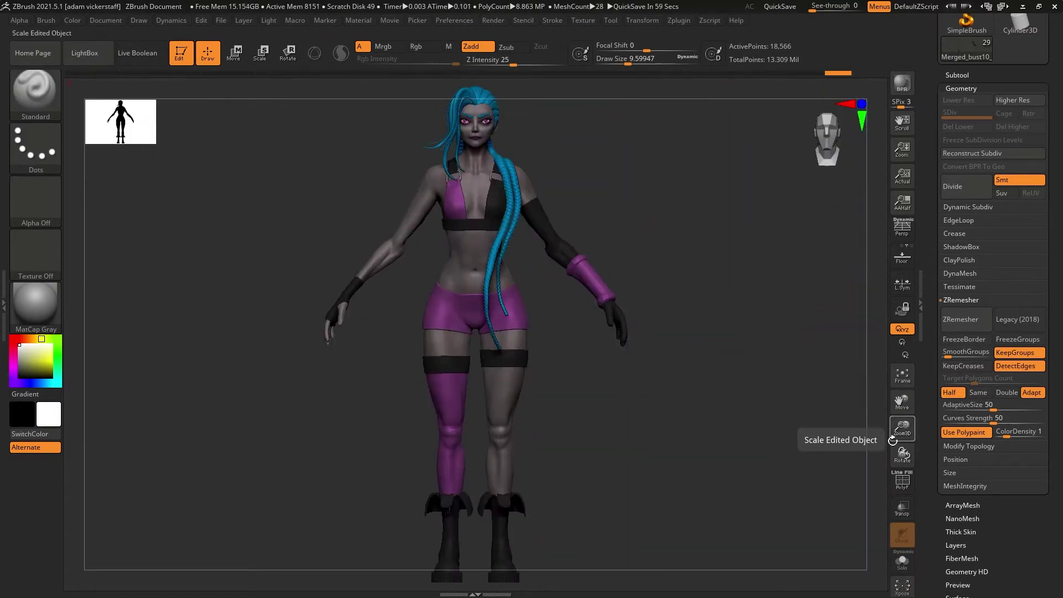
# Make the body the active subtool and duplicate it at full resolution as the base for a hip panel.
pyautogui.moveTo(892, 441); pyautogui.dragTo(116, 390)
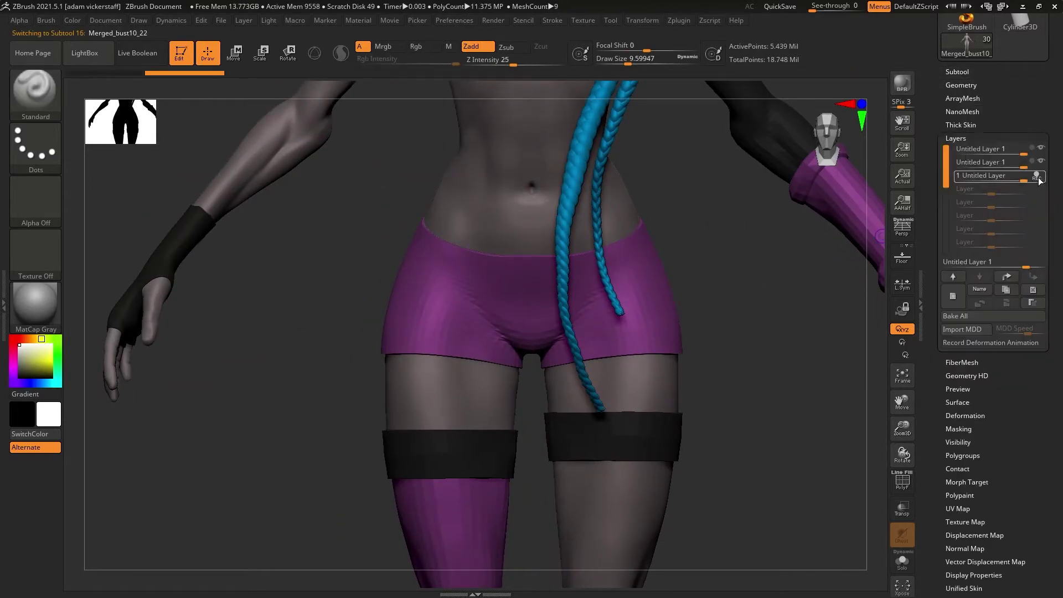
pyautogui.hotkey('ctrl', 'd')
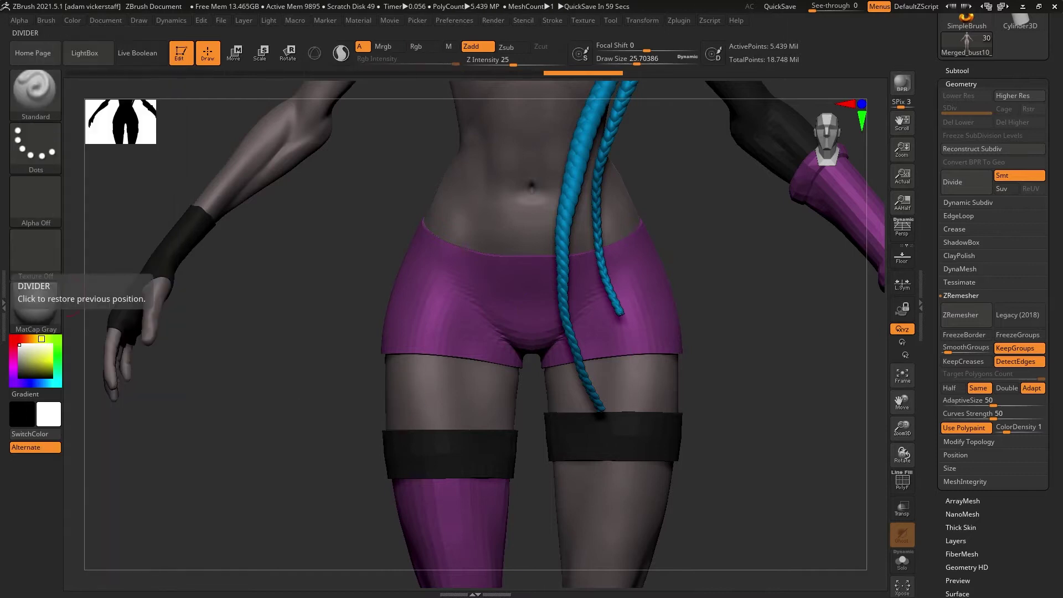
pyautogui.hotkey('ctrl', 'shift', 'd')
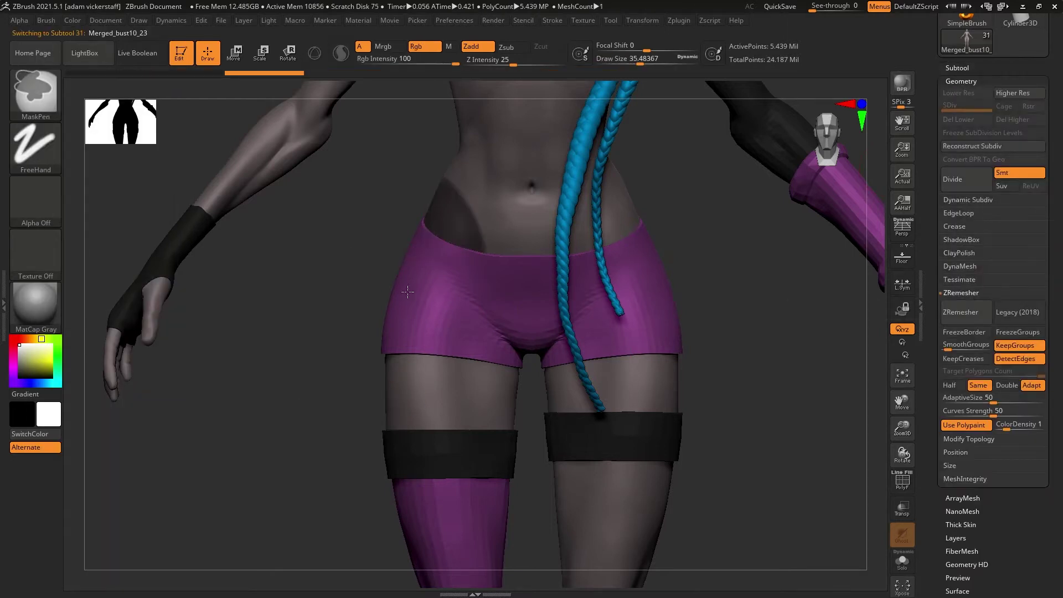
# Show the other subtools as transparent and paint a mask over the body copy's right hip, buttock and upper thigh.
pyautogui.hotkey('shift', 't')
pyautogui.keyDown('ctrl'); pyautogui.moveTo(480, 338); pyautogui.dragTo(487, 336); pyautogui.keyUp('ctrl')
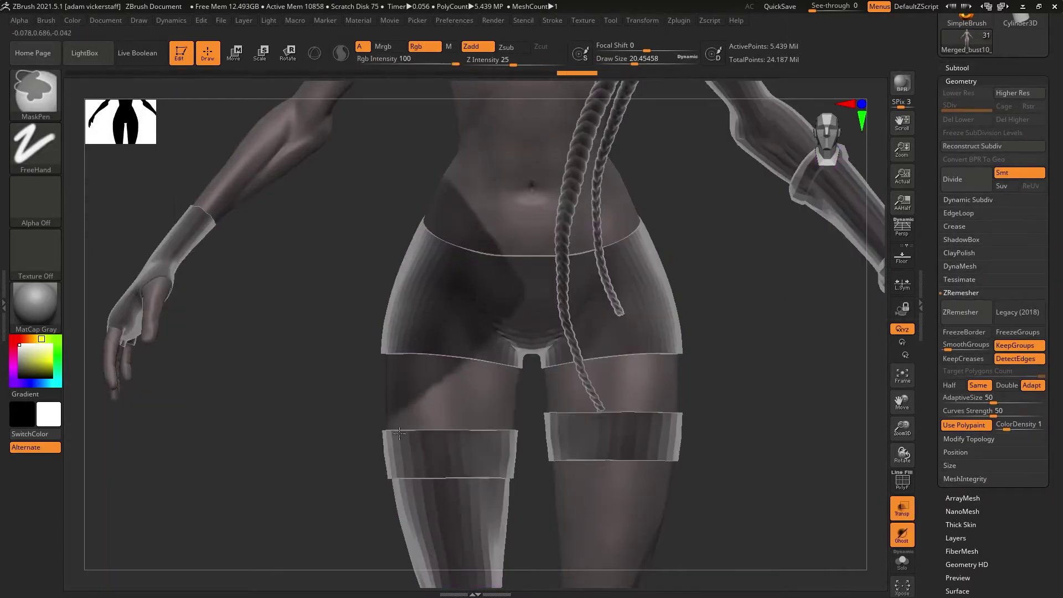
pyautogui.moveTo(842, 432); pyautogui.dragTo(742, 432)
pyautogui.keyDown('ctrl'); pyautogui.moveTo(578, 257); pyautogui.dragTo(606, 315); pyautogui.keyUp('ctrl')
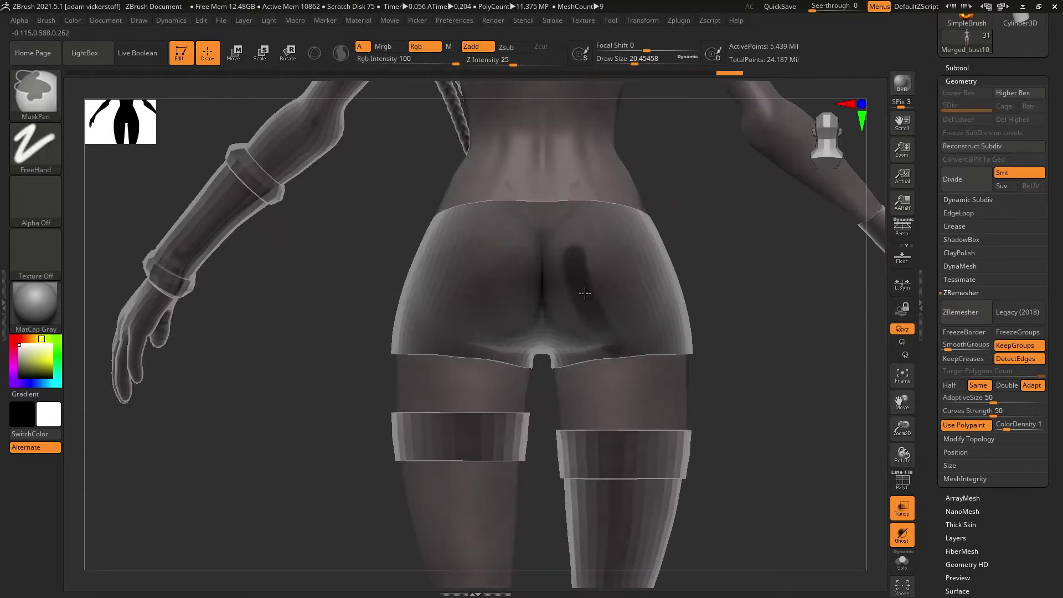
pyautogui.keyDown('ctrl'); pyautogui.moveTo(604, 222); pyautogui.dragTo(576, 283); pyautogui.keyUp('ctrl')
pyautogui.moveTo(775, 365); pyautogui.dragTo(725, 382)
pyautogui.moveTo(641, 171)
pyautogui.keyDown('ctrl'); pyautogui.mouseDown()
pyautogui.moveTo(687, 310)
pyautogui.moveTo(714, 343)
pyautogui.mouseUp(); pyautogui.keyUp('ctrl')
pyautogui.keyDown('shift'); pyautogui.moveTo(787, 365); pyautogui.dragTo(830, 354); pyautogui.keyUp('shift')
pyautogui.moveTo(617, 317); pyautogui.dragTo(635, 333)
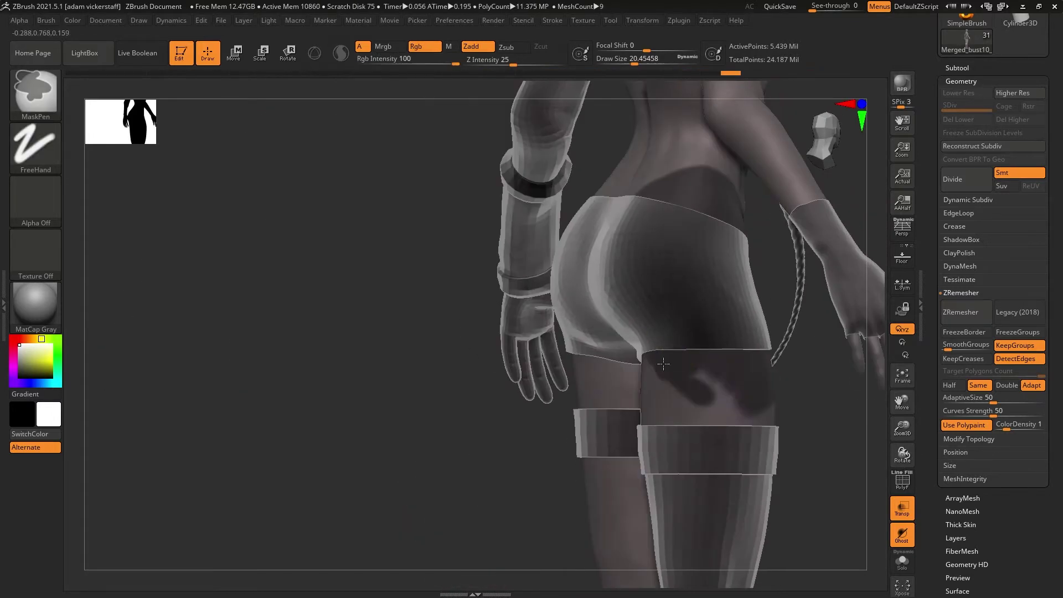
# Refine the hip mask's edges across the back and thigh and convert the masked area into a polygroup.
pyautogui.keyDown('shift'); pyautogui.moveTo(757, 425); pyautogui.dragTo(598, 250); pyautogui.keyUp('shift')
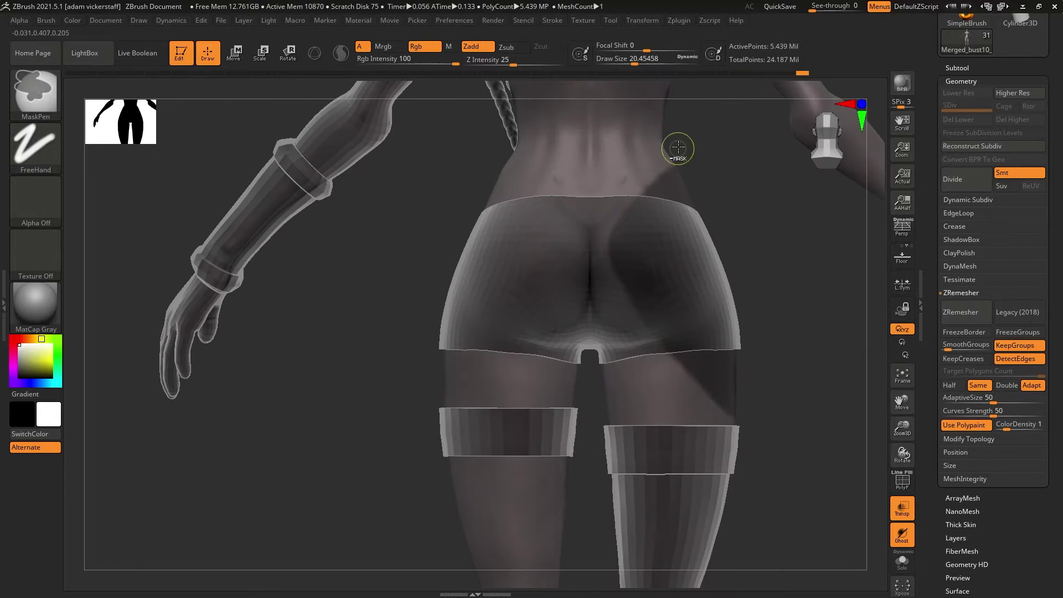
pyautogui.keyDown('shift'); pyautogui.moveTo(775, 233); pyautogui.dragTo(615, 430); pyautogui.keyUp('shift')
pyautogui.keyDown('shift'); pyautogui.moveTo(775, 387); pyautogui.dragTo(630, 295); pyautogui.keyUp('shift')
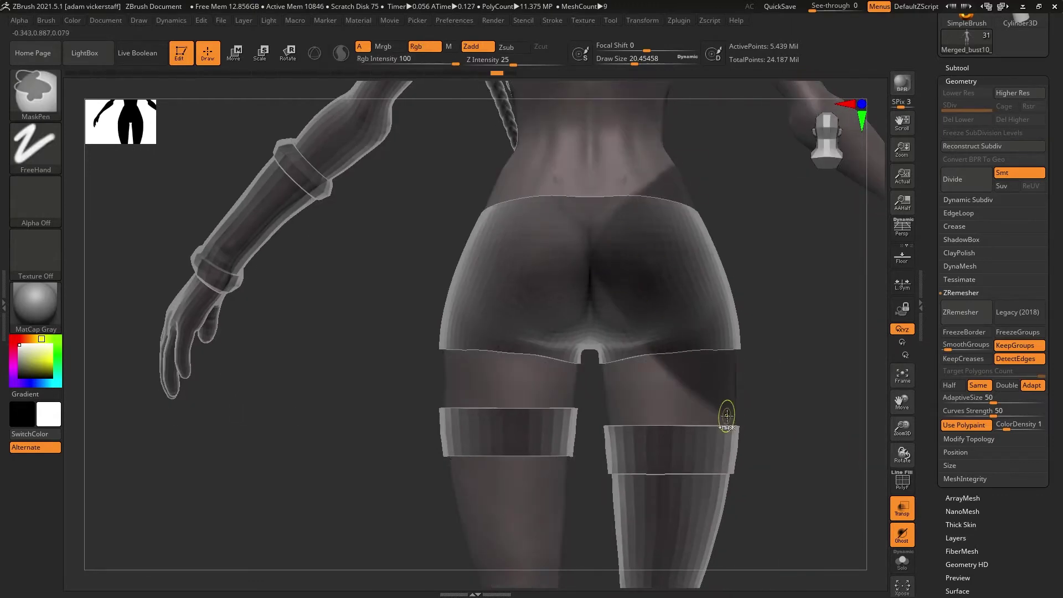
pyautogui.hotkey('ctrl', 'w')
pyautogui.hotkey('shift', 'f')
# Smooth out the crease between the buttocks with the Smooth Stronger brush and build up the surface with ClayTubes.
pyautogui.moveTo(629, 311)
pyautogui.keyDown('ctrl'); pyautogui.mouseDown(button='right')
pyautogui.moveTo(545, 213)
pyautogui.moveTo(500, 327)
pyautogui.mouseUp(button='right'); pyautogui.keyUp('ctrl')
pyautogui.press(',')
pyautogui.press(',')
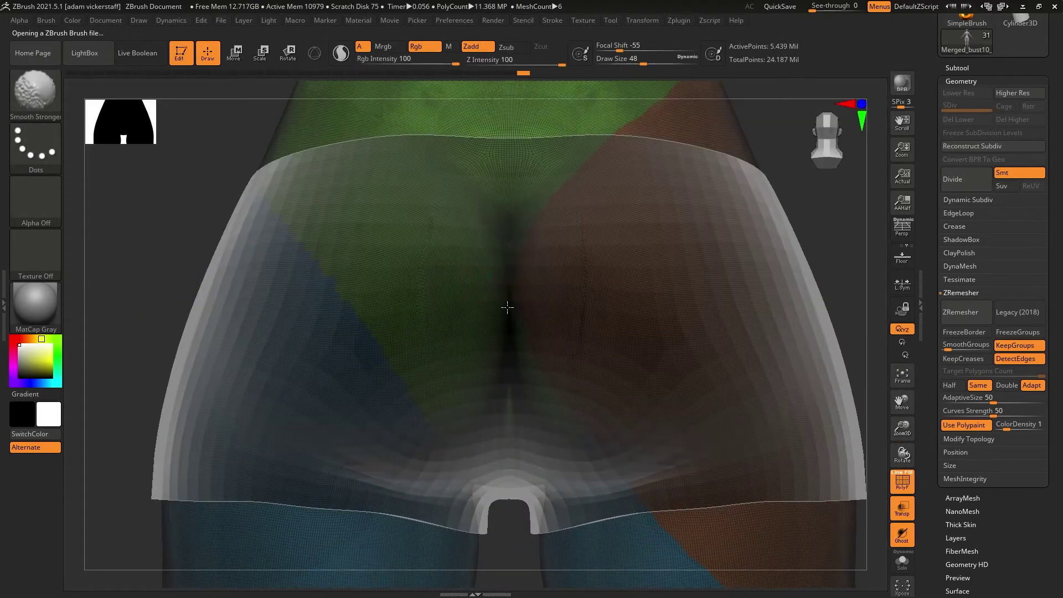
pyautogui.press('b')
pyautogui.press('c')
pyautogui.press('t')
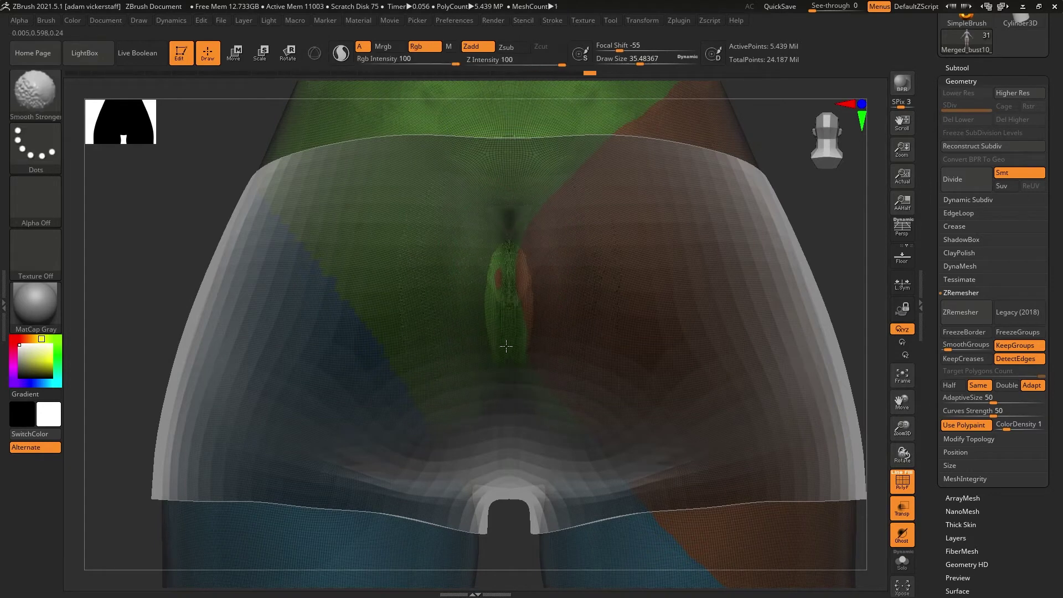
pyautogui.click(902, 561)
pyautogui.press('b')
pyautogui.click(633, 266)
# Isolate the right hip polygroup and separate it from the rest of the body copy.
pyautogui.keyDown('ctrl'); pyautogui.keyDown('shift'); pyautogui.click(637, 283); pyautogui.keyUp('shift'); pyautogui.keyUp('ctrl')
pyautogui.click(961, 81)
pyautogui.click(963, 241)
pyautogui.click(962, 251)
pyautogui.keyDown('ctrl'); pyautogui.keyDown('shift'); pyautogui.click(842, 268); pyautogui.keyUp('shift'); pyautogui.keyUp('ctrl')
pyautogui.keyDown('ctrl'); pyautogui.keyDown('shift'); pyautogui.click(754, 281); pyautogui.keyUp('shift'); pyautogui.keyUp('ctrl')
# Reduce the isolated hip panel to a clean low-density mesh with repeated ZRemesher passes at Half.
pyautogui.click(961, 79)
pyautogui.click(962, 310)
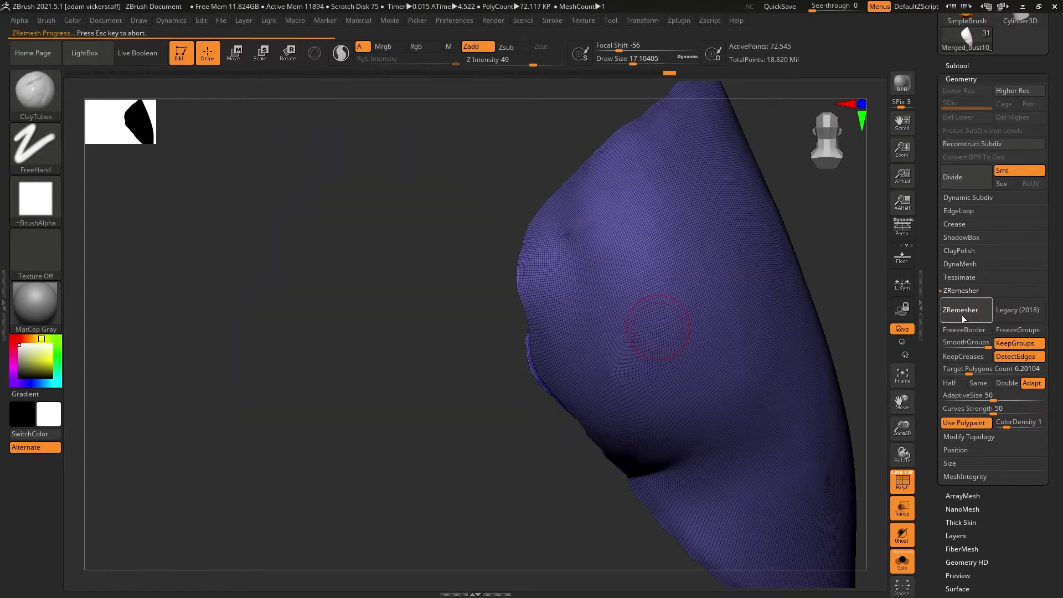
pyautogui.click(950, 383)
pyautogui.click(968, 315)
pyautogui.moveTo(902, 426); pyautogui.dragTo(901, 441)
pyautogui.moveTo(803, 438)
pyautogui.mouseDown()
pyautogui.moveTo(744, 434)
pyautogui.moveTo(1001, 451)
pyautogui.moveTo(933, 385)
pyautogui.mouseUp()
pyautogui.click(967, 315)
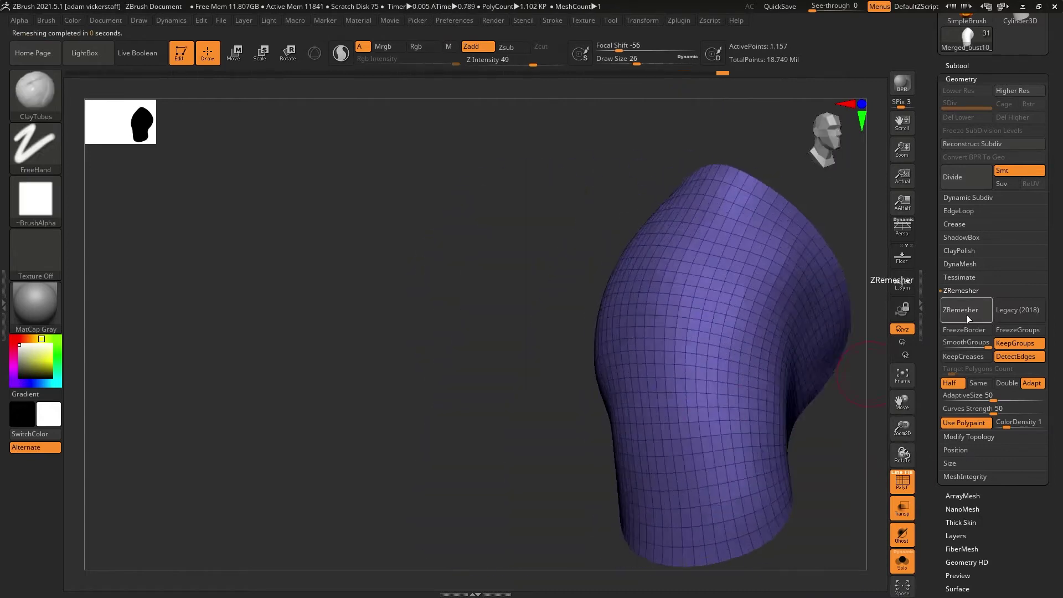
# Give the hip panel thickness with ZModeler and colour it dark like the leg bands.
pyautogui.moveTo(825, 432); pyautogui.dragTo(917, 430)
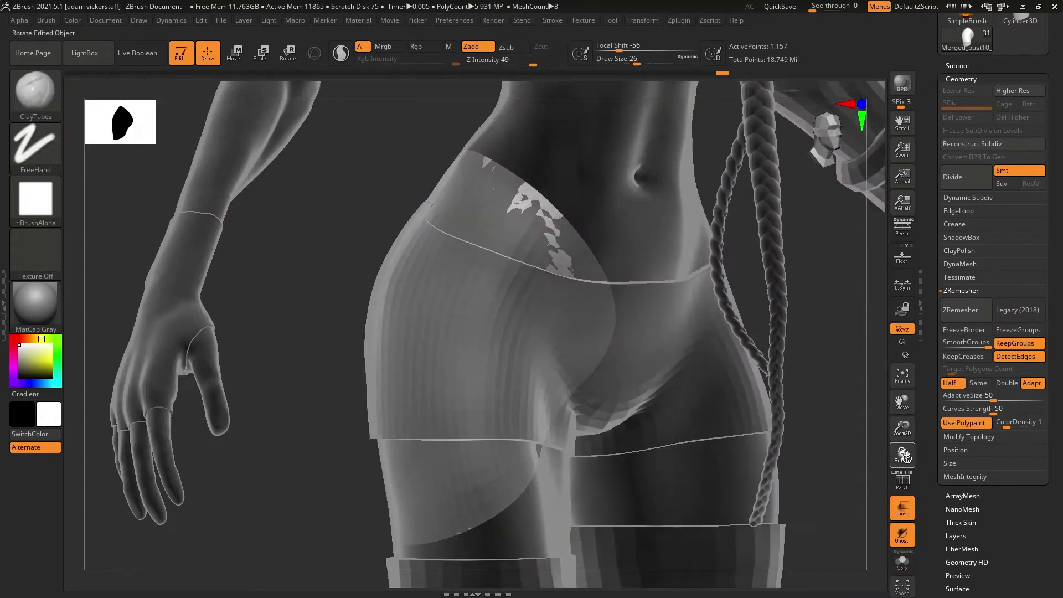
pyautogui.press('b')
pyautogui.press('z')
pyautogui.press('m')
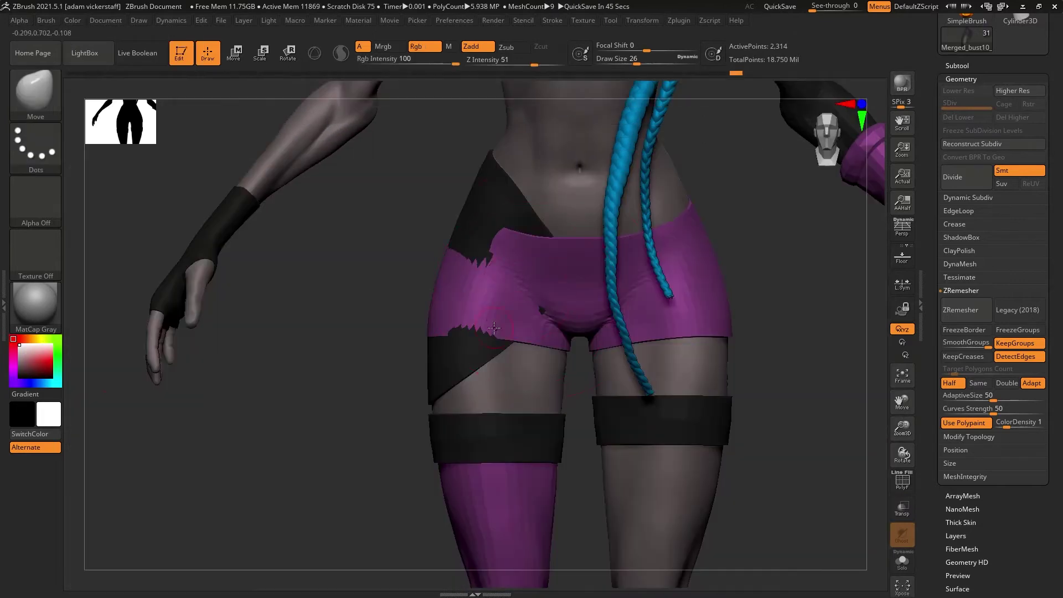
# Pull the dark hip panel outward with the Move brush so it covers the purple shorts around the hip.
pyautogui.moveTo(658, 65); pyautogui.dragTo(646, 64)
pyautogui.moveTo(902, 455); pyautogui.dragTo(901, 429)
pyautogui.keyDown('shift'); pyautogui.moveTo(471, 313); pyautogui.dragTo(451, 340); pyautogui.keyUp('shift')
pyautogui.moveTo(902, 455); pyautogui.dragTo(900, 432)
pyautogui.moveTo(529, 327); pyautogui.dragTo(518, 318)
pyautogui.moveTo(903, 456)
pyautogui.mouseDown()
pyautogui.moveTo(914, 484)
pyautogui.moveTo(904, 452)
pyautogui.mouseUp()
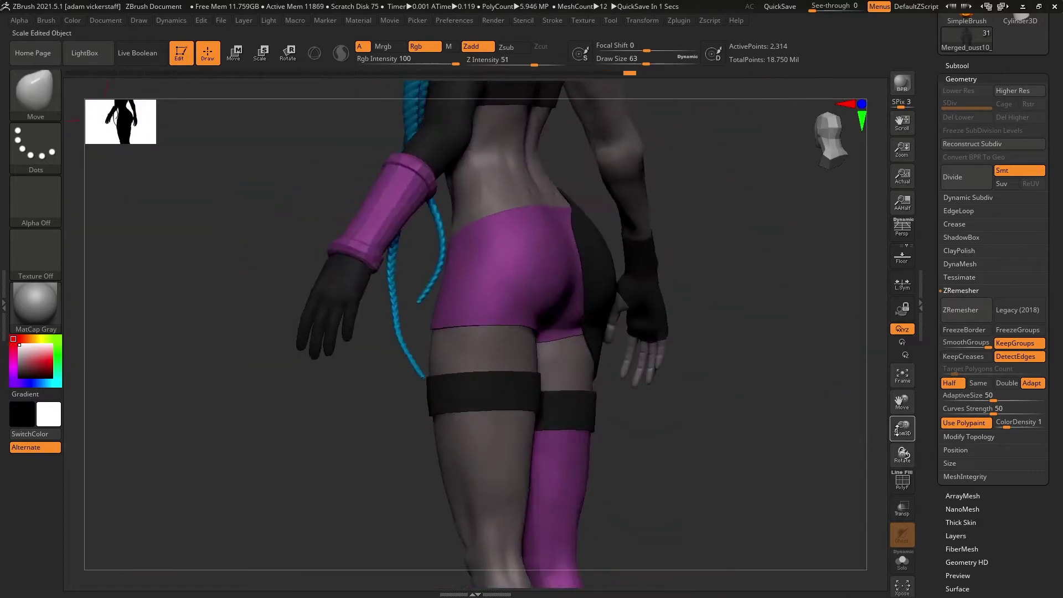
pyautogui.moveTo(897, 430); pyautogui.dragTo(902, 451)
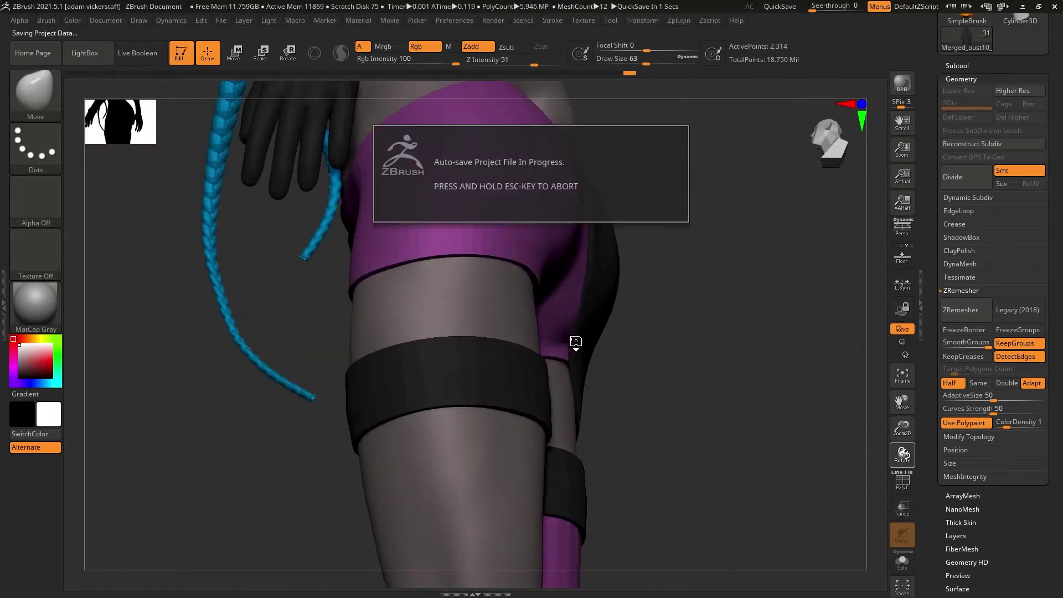
pyautogui.press('s')
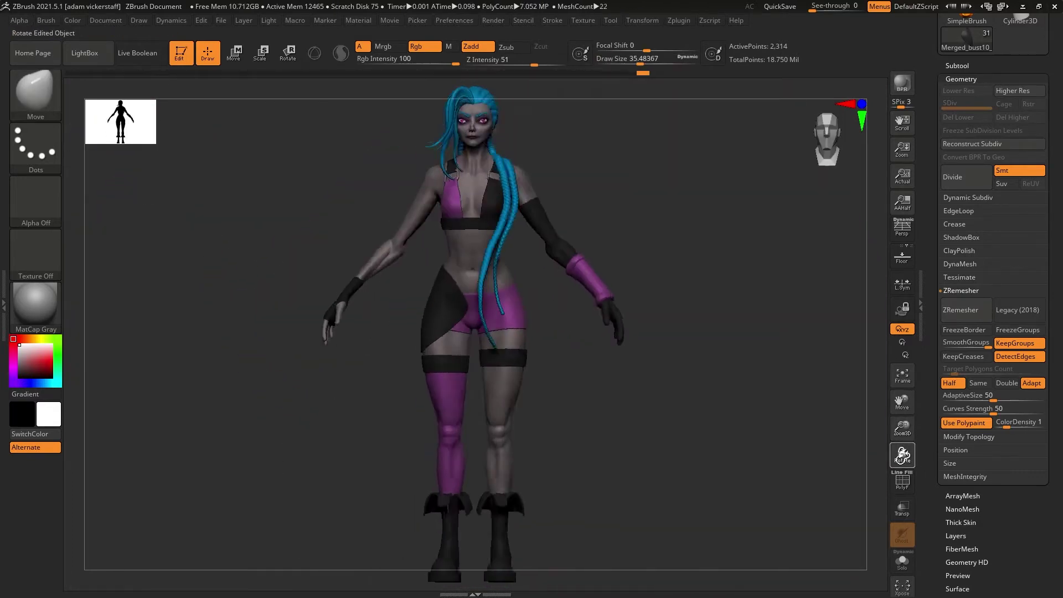
# Delete the extra full-resolution body copy and reduce the remaining body mesh to a lower resolution.
pyautogui.moveTo(903, 454)
pyautogui.mouseDown()
pyautogui.moveTo(925, 463)
pyautogui.moveTo(902, 453)
pyautogui.mouseUp()
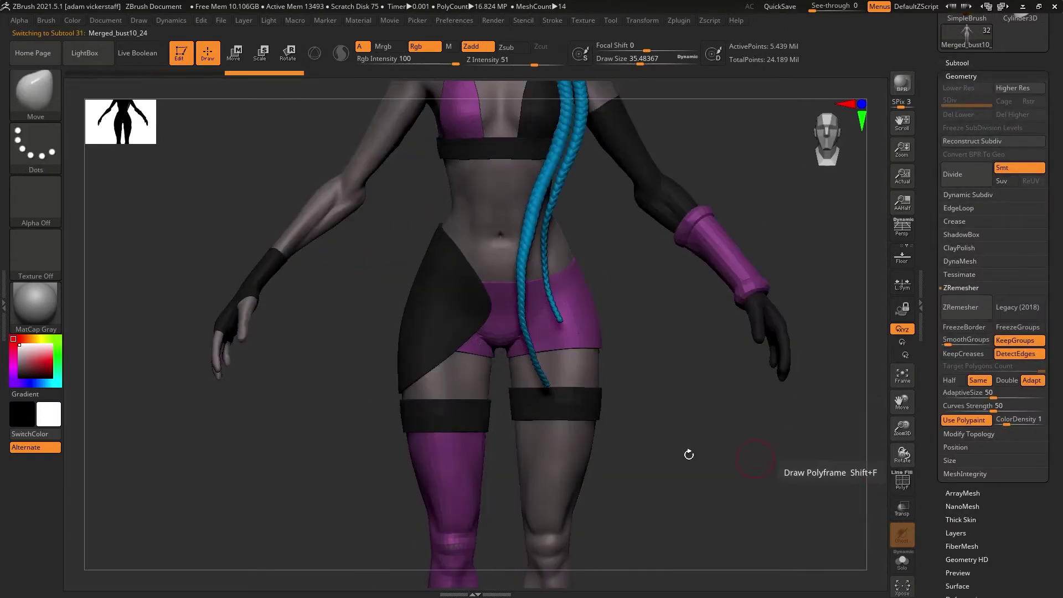
pyautogui.click(956, 62)
pyautogui.click(996, 176)
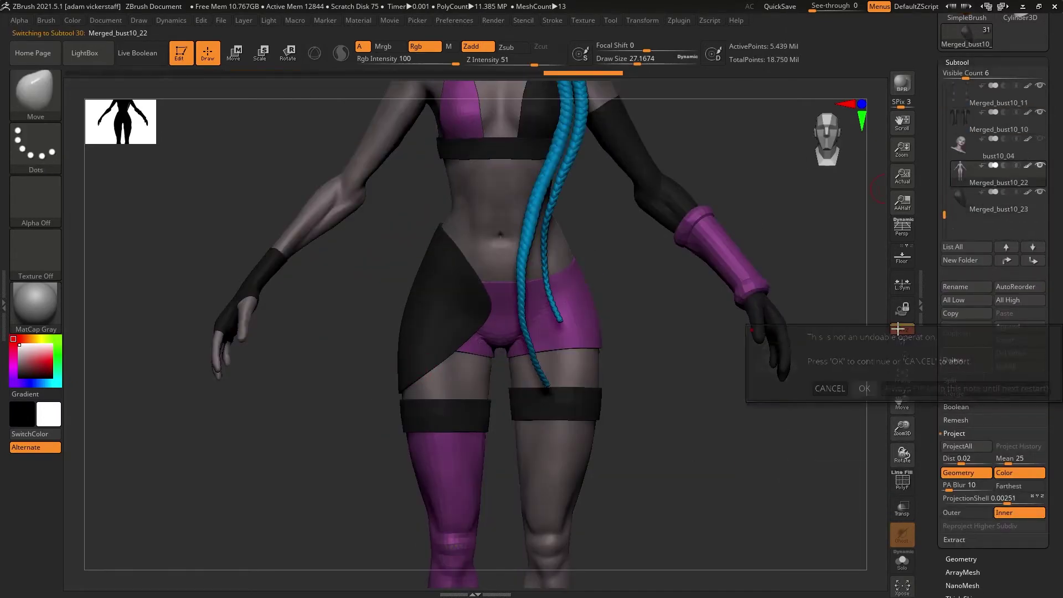
pyautogui.click(961, 558)
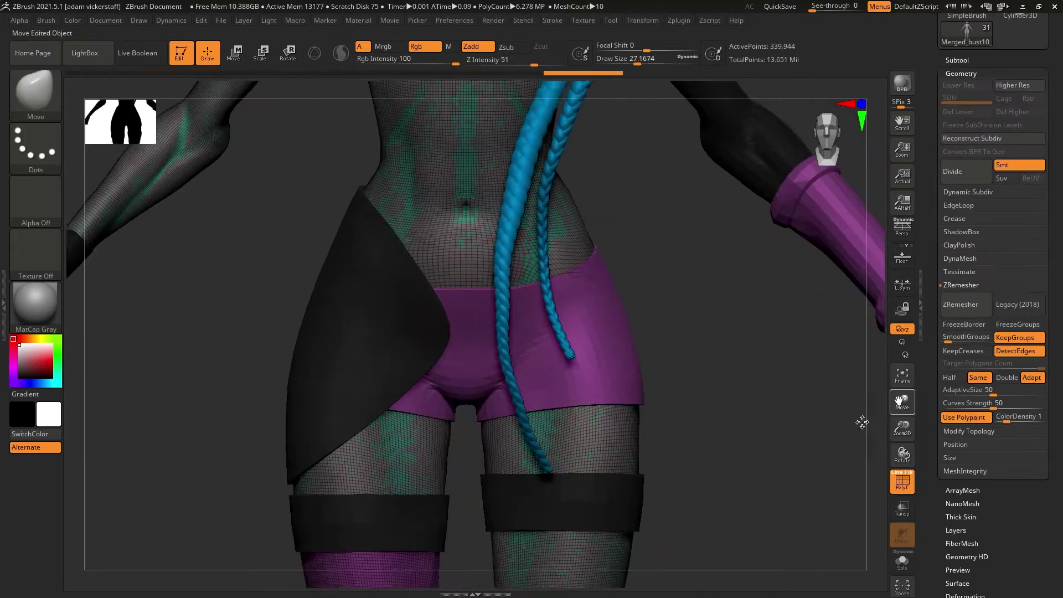
# Isolate the body copy and mask a diagonal strap band across the front of the hips.
pyautogui.press('s')
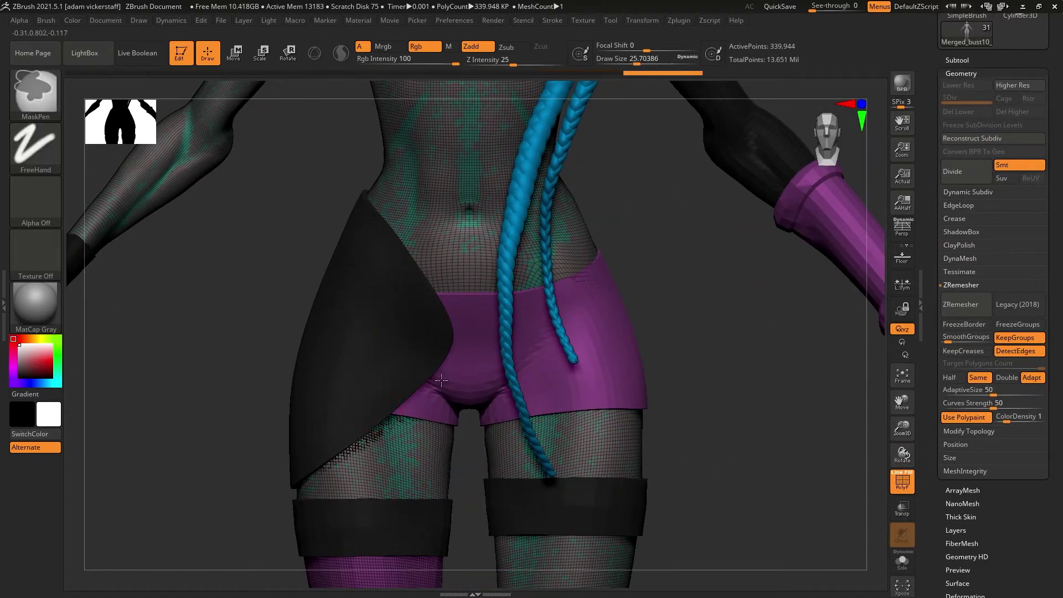
pyautogui.click(901, 560)
pyautogui.keyDown('ctrl'); pyautogui.moveTo(596, 306); pyautogui.dragTo(366, 413); pyautogui.keyUp('ctrl')
# Smooth and fill the cleft between the buttocks on the body copy with Smooth Stronger and ClayTubes.
pyautogui.moveTo(902, 454)
pyautogui.mouseDown()
pyautogui.moveTo(363, 409)
pyautogui.moveTo(379, 260)
pyautogui.mouseUp()
pyautogui.keyDown('shift'); pyautogui.moveTo(378, 261); pyautogui.dragTo(382, 355); pyautogui.keyUp('shift')
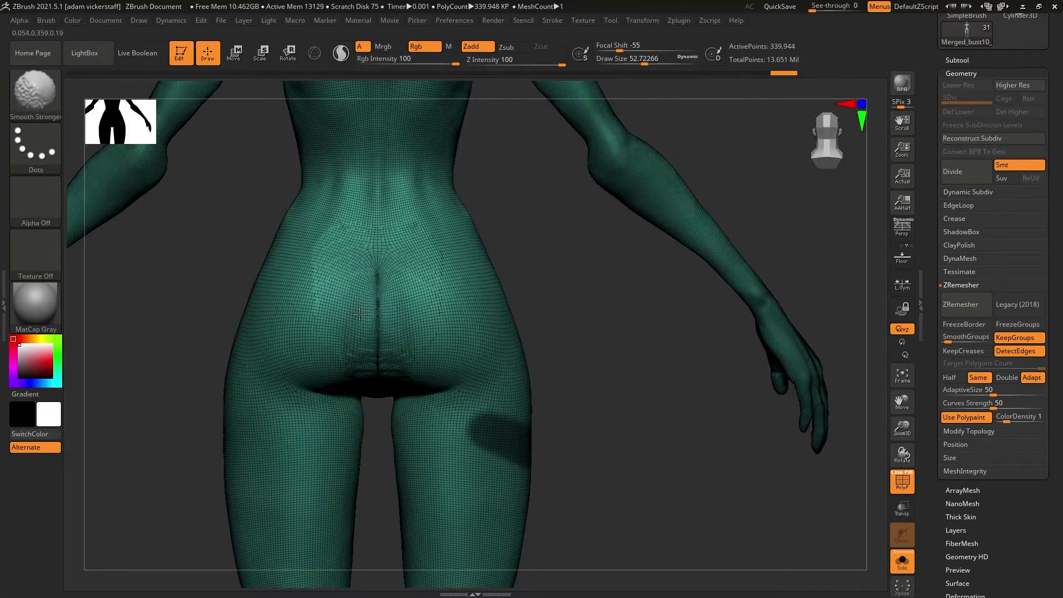
pyautogui.keyDown('shift'); pyautogui.moveTo(360, 304); pyautogui.dragTo(376, 354); pyautogui.keyUp('shift')
pyautogui.press('s')
pyautogui.moveTo(365, 325); pyautogui.dragTo(351, 325)
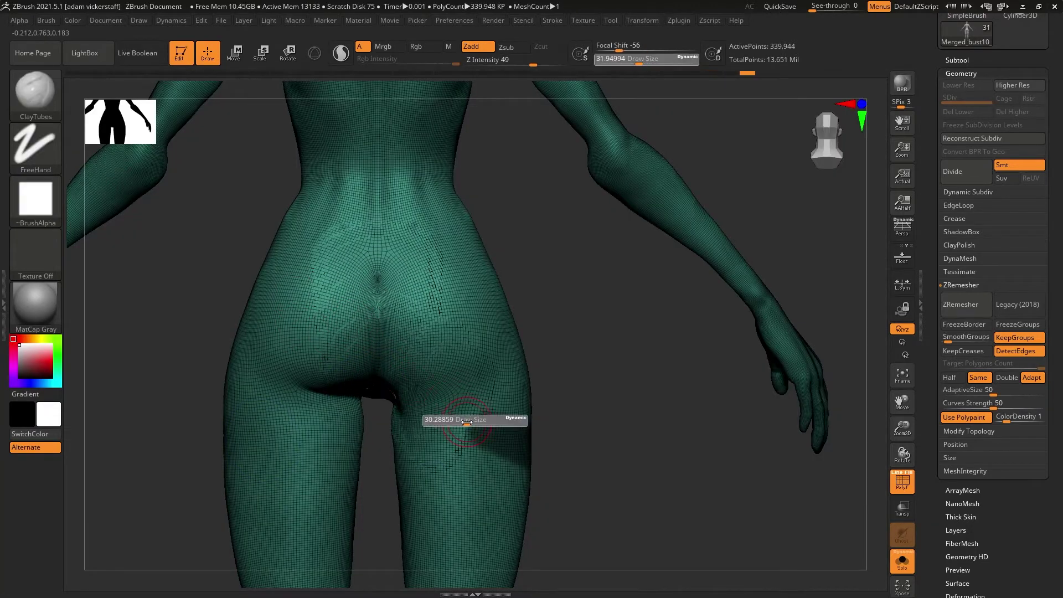
# Continue the diagonal mask around the back and side, trim its edges, and turn the masked band into a polygroup.
pyautogui.keyDown('ctrl'); pyautogui.moveTo(520, 435); pyautogui.dragTo(282, 256); pyautogui.keyUp('ctrl')
pyautogui.moveTo(894, 456); pyautogui.dragTo(985, 451)
pyautogui.keyDown('ctrl'); pyautogui.moveTo(382, 293); pyautogui.dragTo(418, 325); pyautogui.keyUp('ctrl')
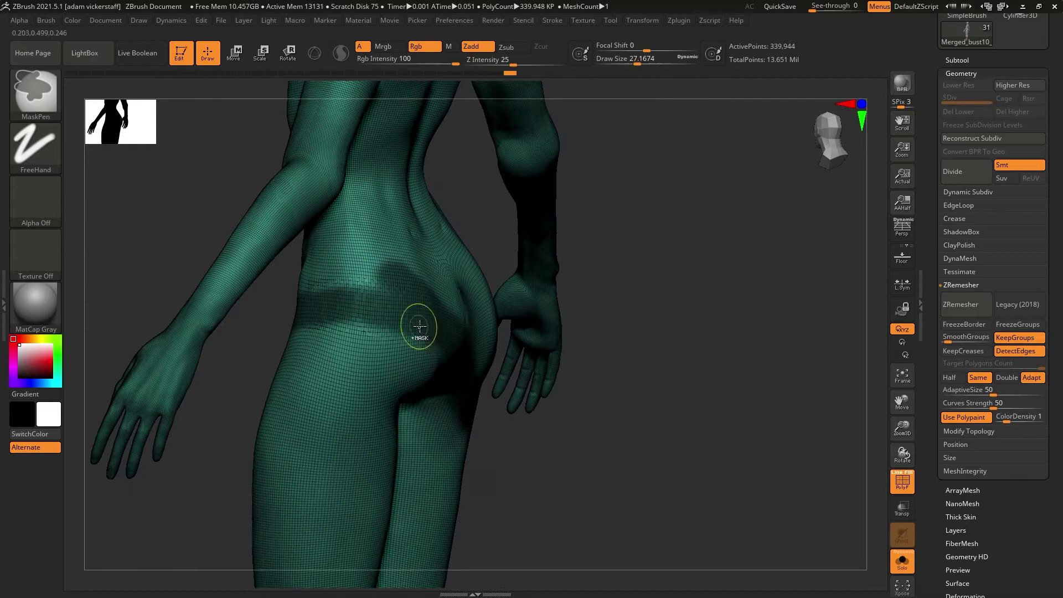
pyautogui.keyDown('shift'); pyautogui.moveTo(719, 387); pyautogui.dragTo(609, 387); pyautogui.keyUp('shift')
pyautogui.keyDown('ctrl'); pyautogui.keyDown('alt'); pyautogui.moveTo(401, 271); pyautogui.dragTo(427, 284); pyautogui.keyUp('alt'); pyautogui.keyUp('ctrl')
pyautogui.moveTo(901, 427)
pyautogui.mouseDown()
pyautogui.moveTo(861, 434)
pyautogui.moveTo(889, 436)
pyautogui.mouseUp()
pyautogui.keyDown('ctrl'); pyautogui.keyDown('alt'); pyautogui.moveTo(437, 335); pyautogui.dragTo(479, 327); pyautogui.keyUp('alt'); pyautogui.keyUp('ctrl')
pyautogui.moveTo(901, 455); pyautogui.dragTo(1057, 441)
pyautogui.hotkey('ctrl', 'w')
# Separate the hip band as its own mesh and reduce it with ZRemesher at Half.
pyautogui.click(957, 59)
pyautogui.click(957, 57)
pyautogui.click(961, 71)
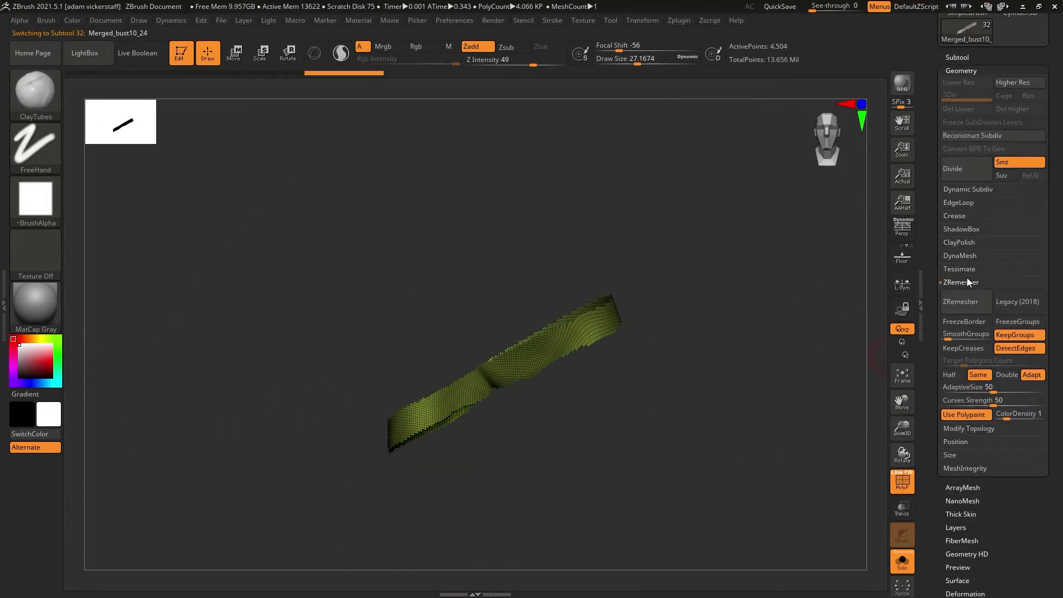
pyautogui.click(969, 306)
pyautogui.hotkey('shift', 'f')
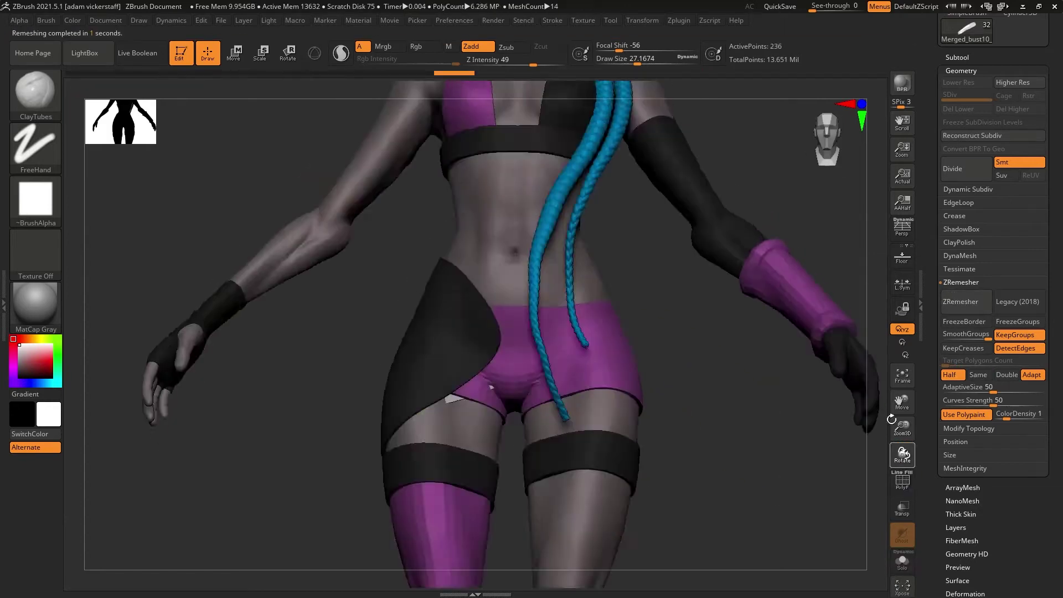
# Delete the first hip strap, inflate the body copy past the clothing, and extract the hip band from it again.
pyautogui.click(957, 57)
pyautogui.click(965, 354)
pyautogui.click(957, 55)
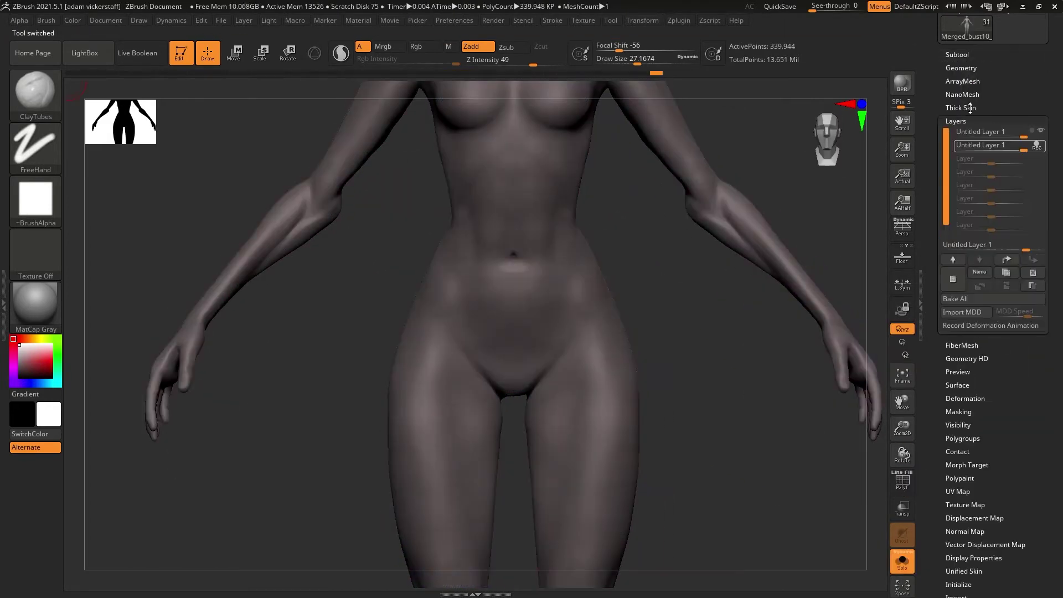
pyautogui.click(965, 187)
pyautogui.moveTo(994, 558); pyautogui.dragTo(1008, 569)
pyautogui.hotkey('ctrl', 'z')
pyautogui.click(964, 53)
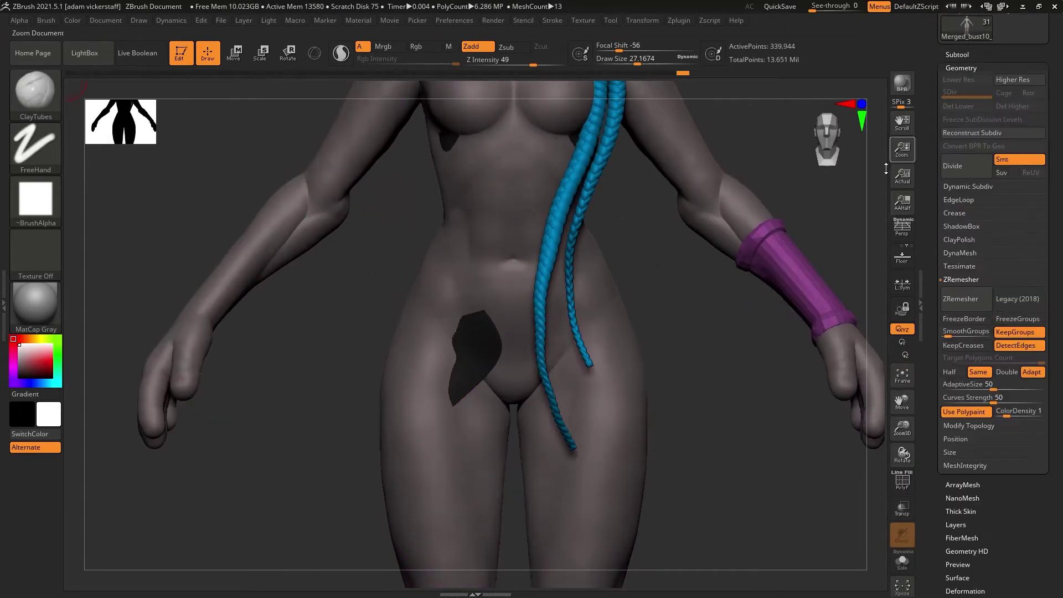
pyautogui.click(961, 549)
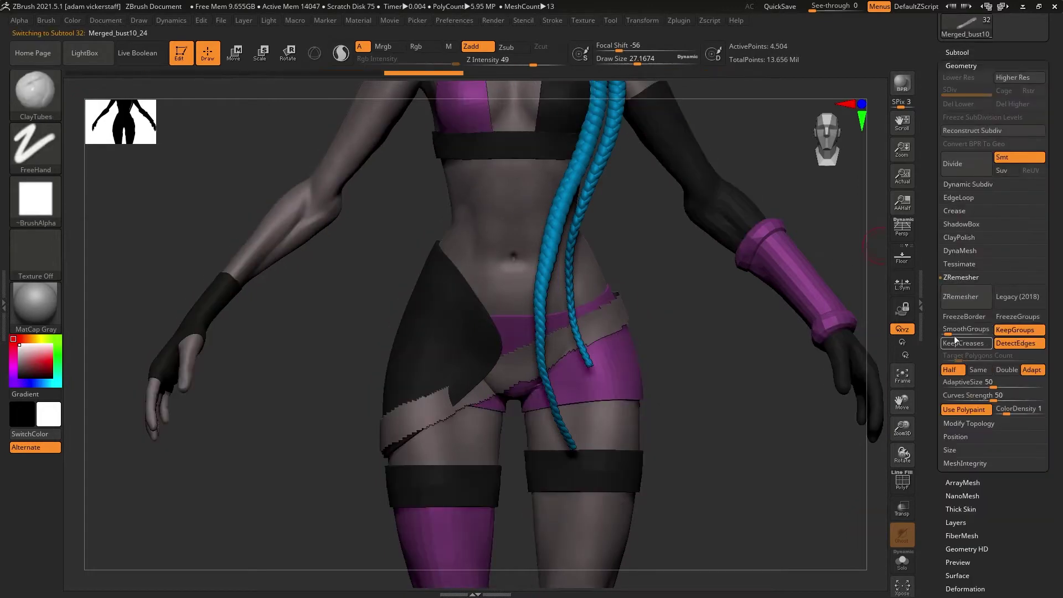
# Give the remeshed hip strap thickness with ZModeler, fit it around the hips, and colour it dark.
pyautogui.press('b')
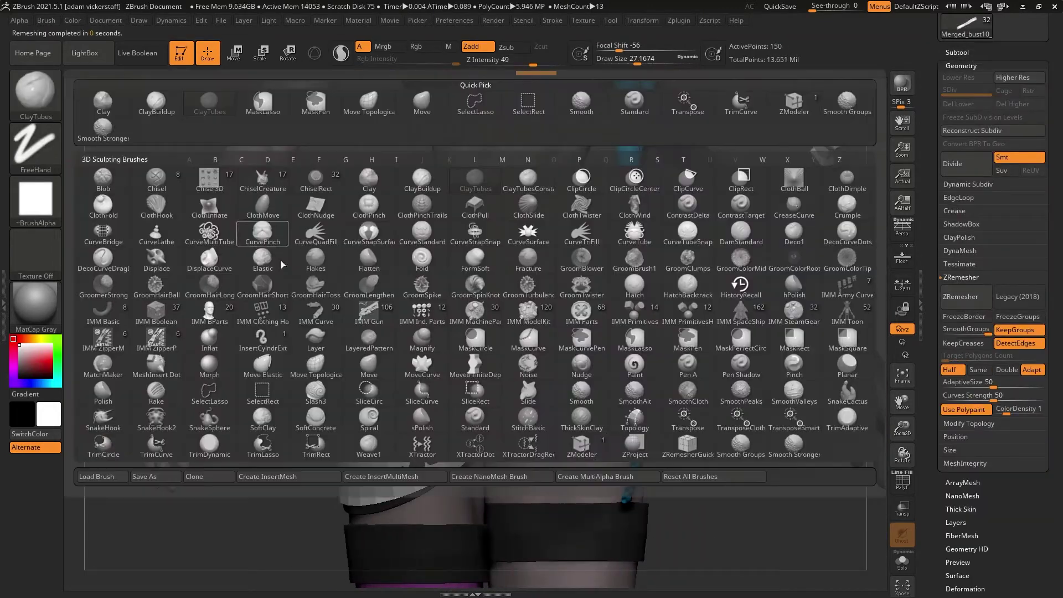
pyautogui.press('z')
pyautogui.press('m')
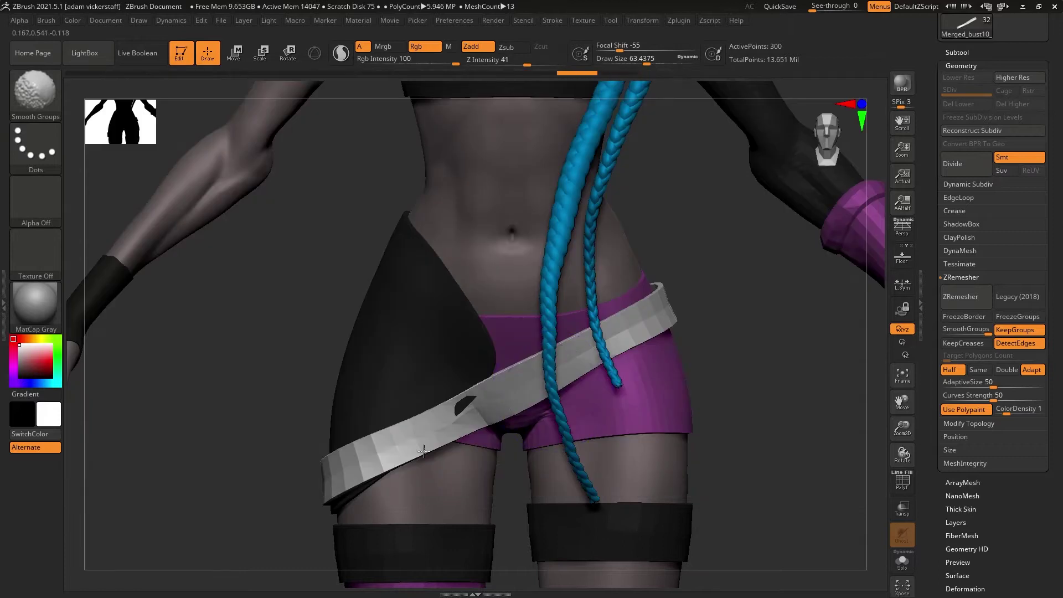
pyautogui.moveTo(903, 454); pyautogui.dragTo(957, 468)
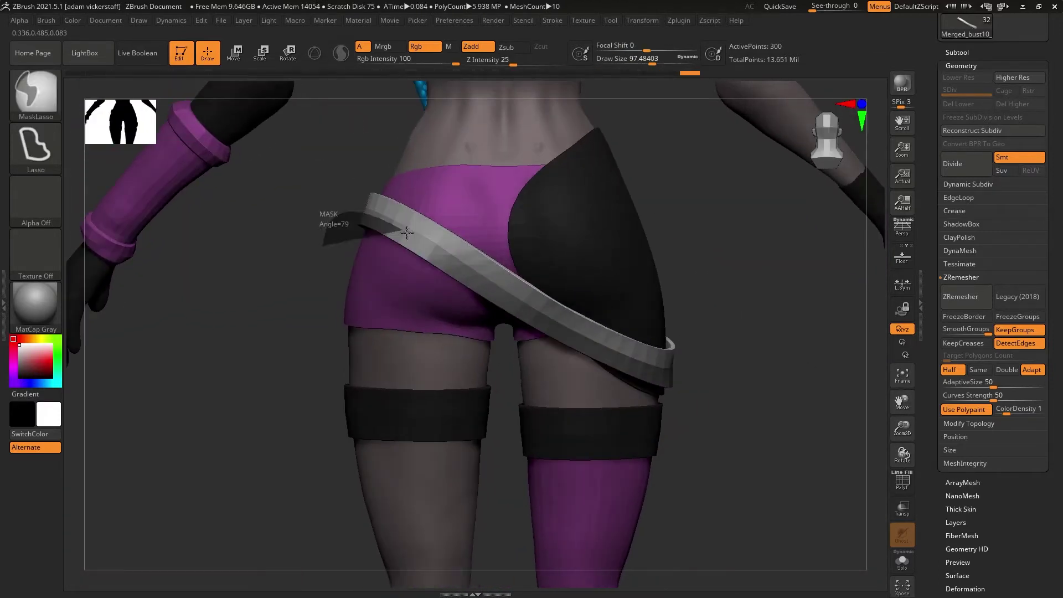
pyautogui.moveTo(326, 218); pyautogui.dragTo(474, 266)
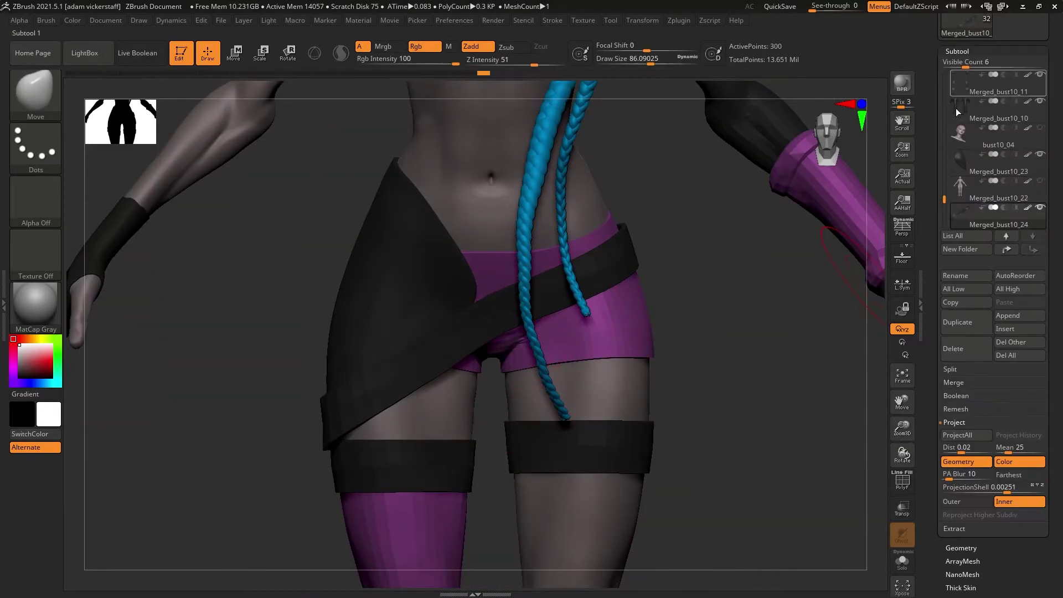
# Duplicate the body copy, mask a second diagonal band around the upper thigh, and smooth the crease under the buttock.
pyautogui.click(962, 344)
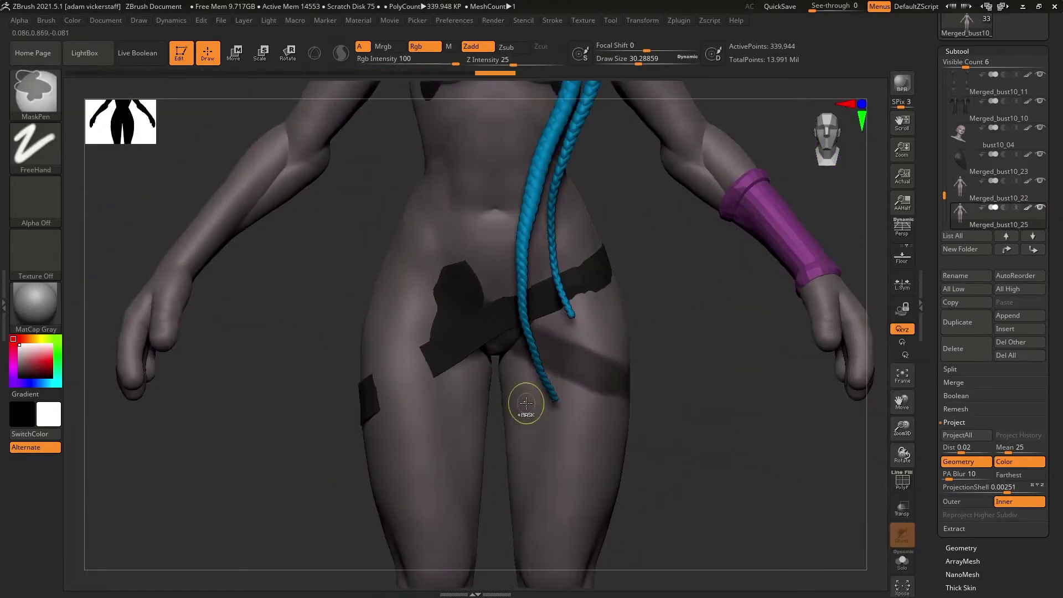
pyautogui.moveTo(910, 452); pyautogui.dragTo(634, 423)
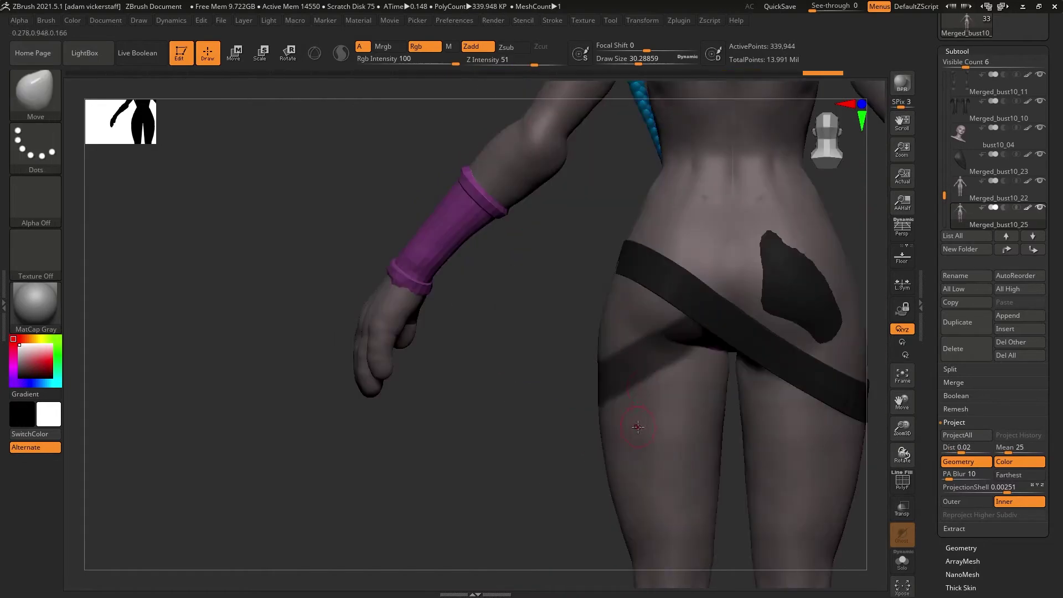
pyautogui.keyDown('ctrl'); pyautogui.click(506, 460); pyautogui.keyUp('ctrl')
pyautogui.click(901, 561)
pyautogui.click(54, 95)
pyautogui.click(246, 105)
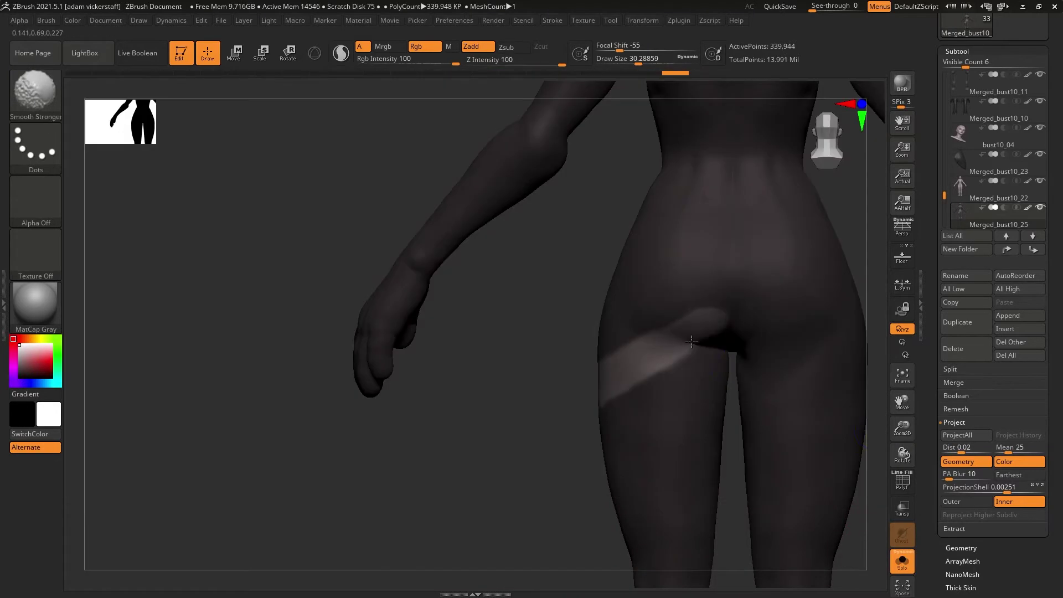
pyautogui.keyDown('ctrl'); pyautogui.moveTo(470, 443); pyautogui.dragTo(504, 471); pyautogui.keyUp('ctrl')
pyautogui.moveTo(515, 454); pyautogui.dragTo(914, 459)
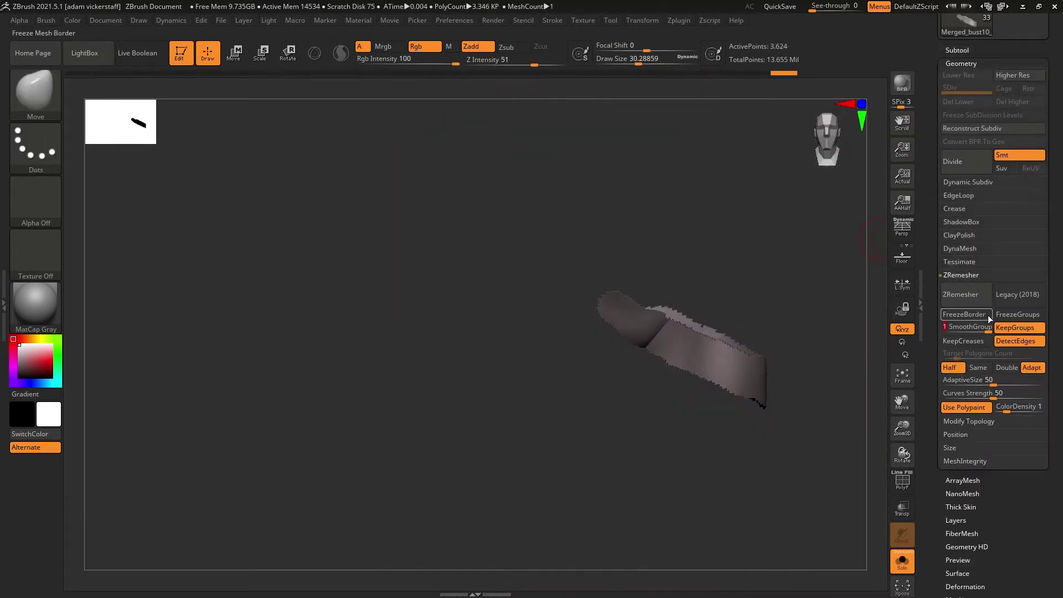
# Reduce the extracted thigh band to a low-density mesh with ZRemesher passes and smooth its edge.
pyautogui.click(961, 294)
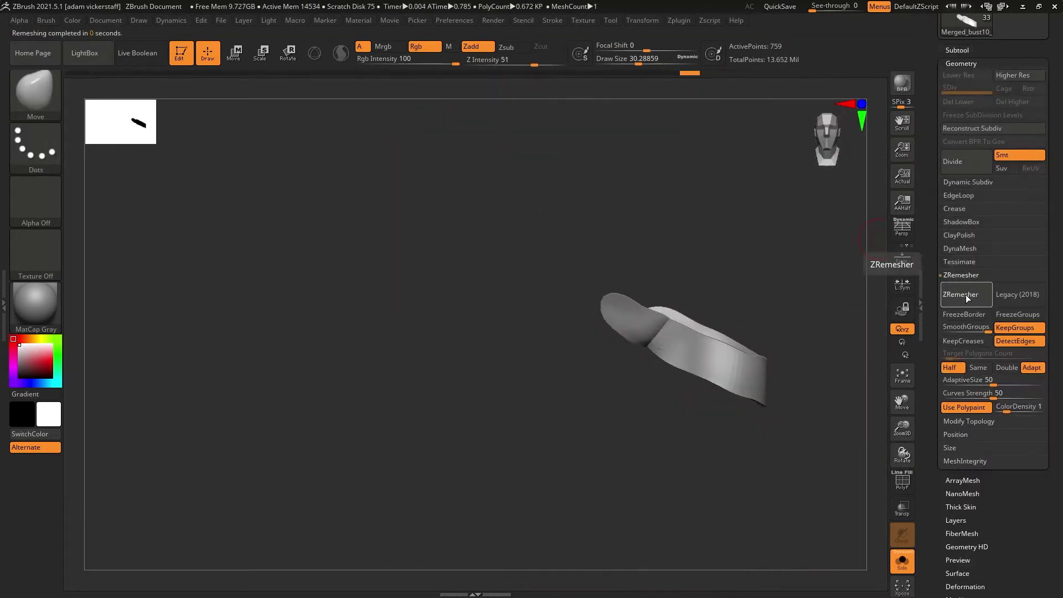
pyautogui.hotkey('shift', 'f')
pyautogui.moveTo(897, 439); pyautogui.dragTo(898, 476)
pyautogui.moveTo(902, 454); pyautogui.dragTo(803, 387)
pyautogui.keyDown('shift'); pyautogui.moveTo(758, 266); pyautogui.dragTo(766, 280); pyautogui.keyUp('shift')
pyautogui.moveTo(902, 454)
pyautogui.mouseDown()
pyautogui.moveTo(883, 454)
pyautogui.moveTo(902, 456)
pyautogui.mouseUp()
pyautogui.click(978, 368)
pyautogui.click(962, 294)
pyautogui.click(902, 561)
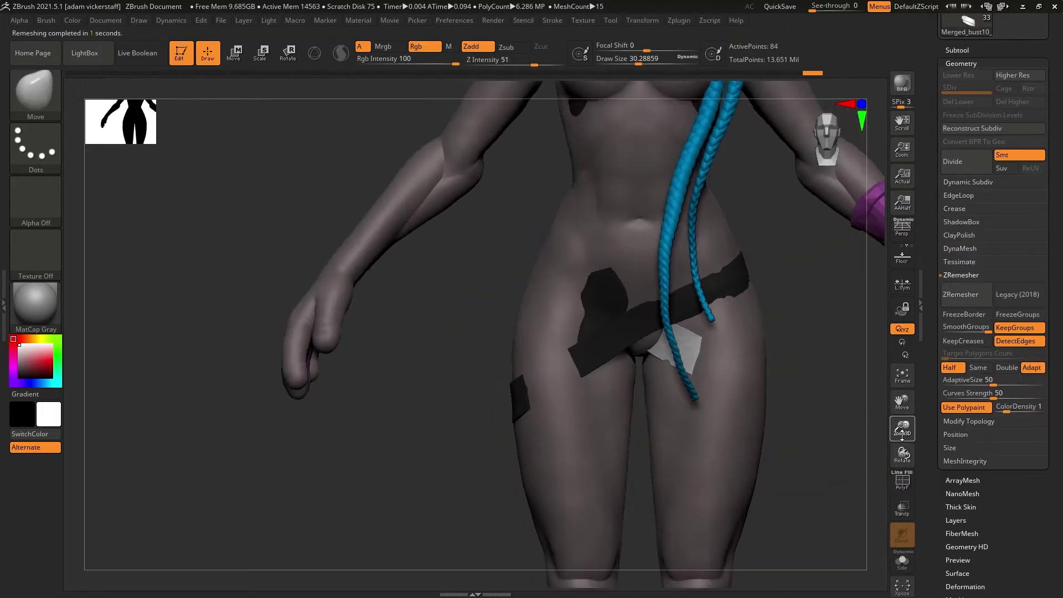
# Hide the body copy and shape the thigh strap outward over the purple shorts with the Move brush.
pyautogui.click(957, 50)
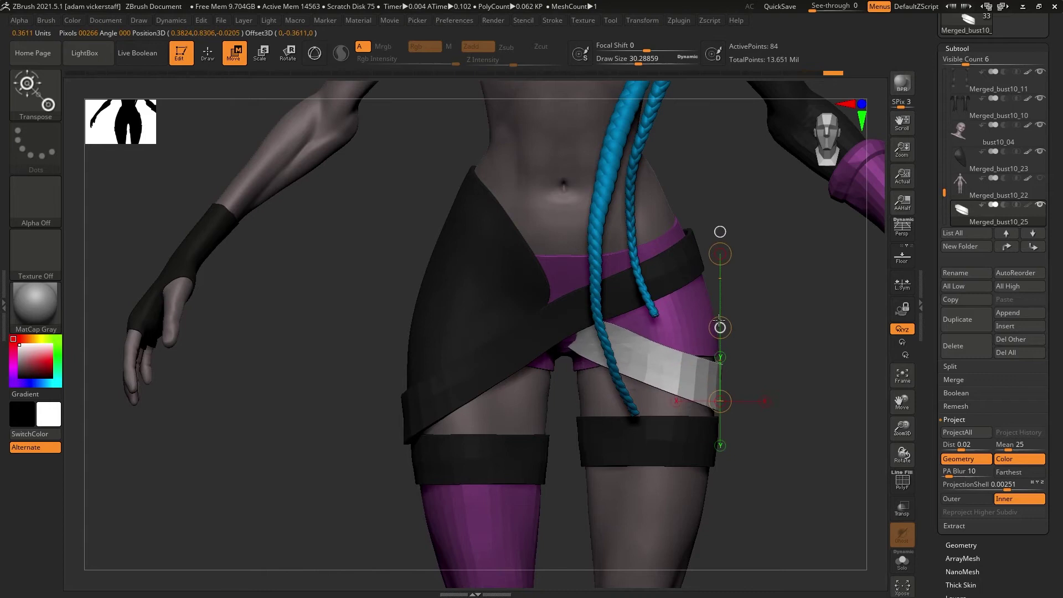
pyautogui.press('q')
pyautogui.press('s')
pyautogui.keyDown('shift'); pyautogui.moveTo(902, 454); pyautogui.dragTo(720, 452); pyautogui.keyUp('shift')
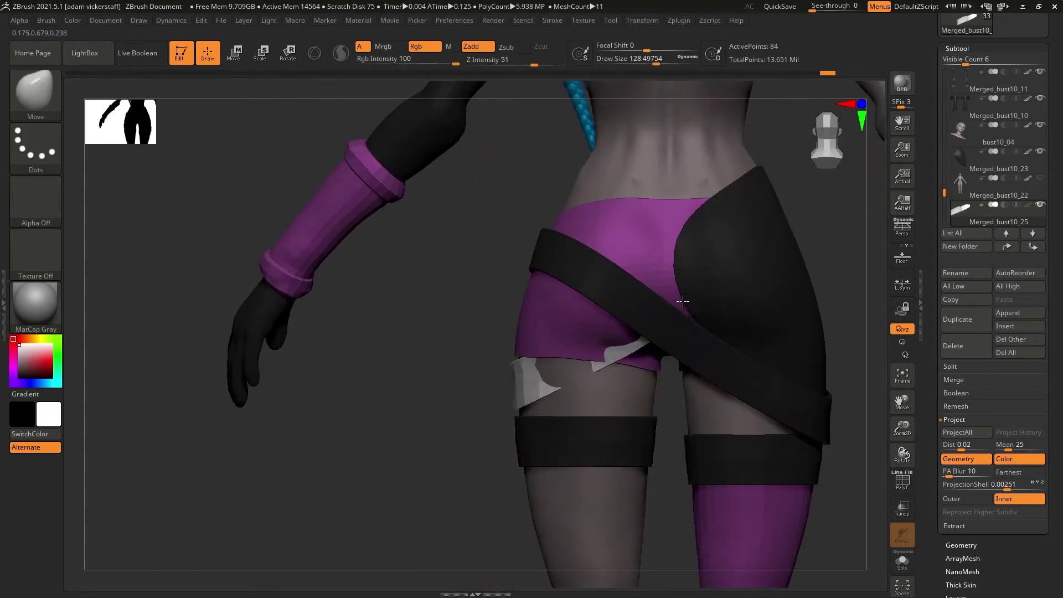
pyautogui.moveTo(903, 454)
pyautogui.mouseDown()
pyautogui.moveTo(920, 444)
pyautogui.moveTo(934, 452)
pyautogui.mouseUp()
pyautogui.moveTo(903, 428); pyautogui.dragTo(904, 448)
pyautogui.press('w')
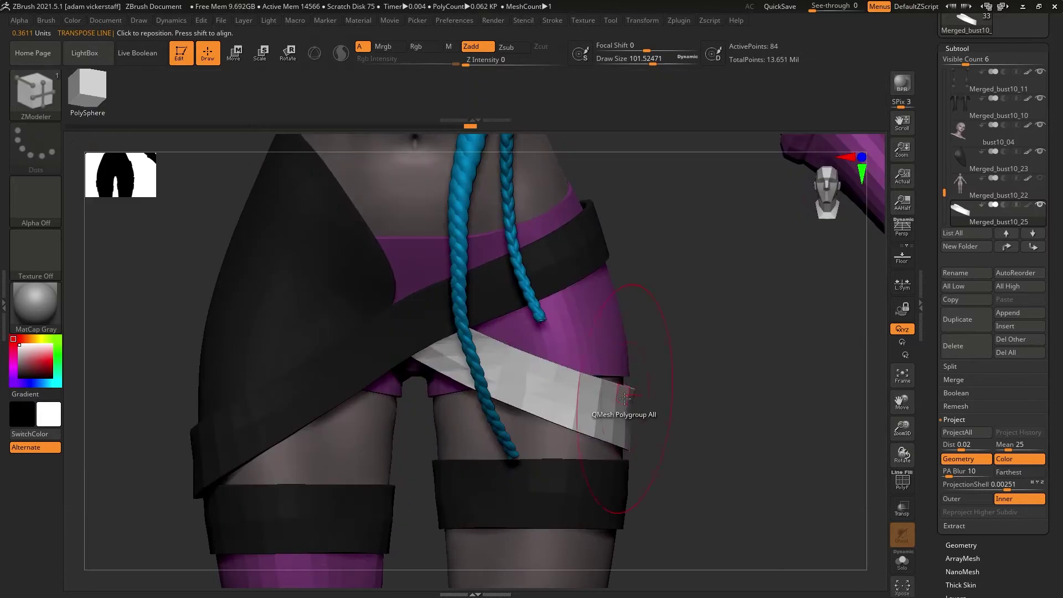
# Thicken the thigh strap with ZModeler, colour it dark, and tuck its rear end under the hip strap.
pyautogui.moveTo(902, 454)
pyautogui.mouseDown()
pyautogui.moveTo(886, 452)
pyautogui.moveTo(892, 432)
pyautogui.moveTo(908, 443)
pyautogui.mouseUp()
pyautogui.click(73, 20)
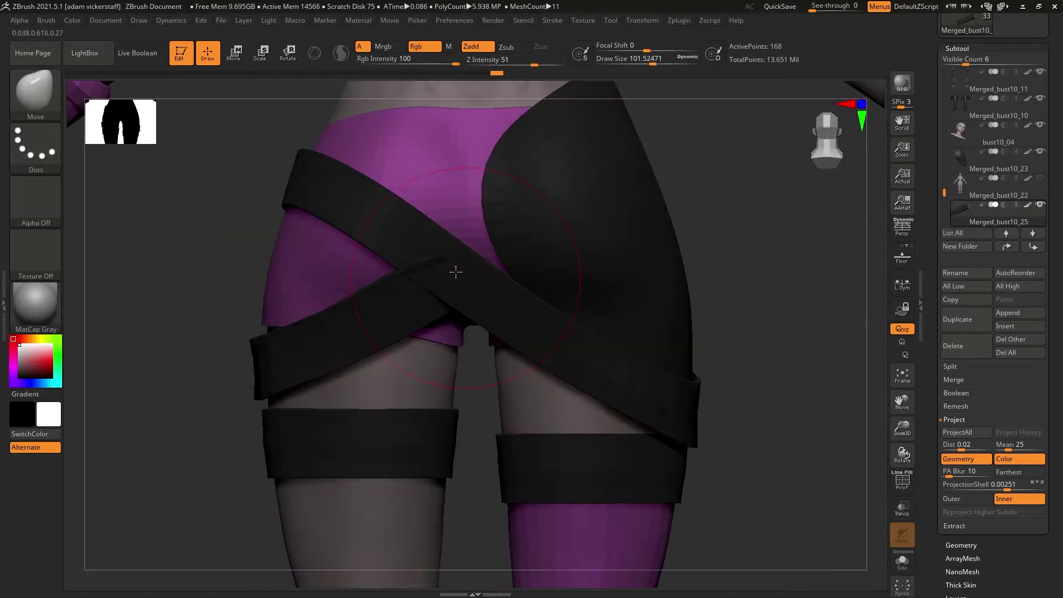
pyautogui.moveTo(902, 454); pyautogui.dragTo(903, 455)
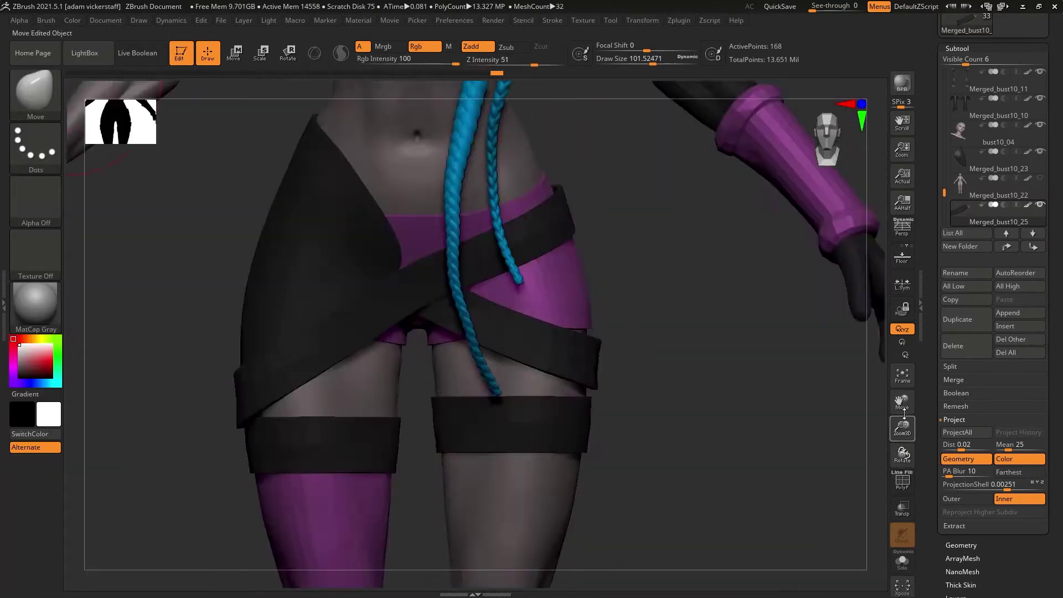
# Create a third belt band across the hips as its own mesh and reduce it with ZRemesher at Half.
pyautogui.moveTo(902, 454); pyautogui.dragTo(534, 356)
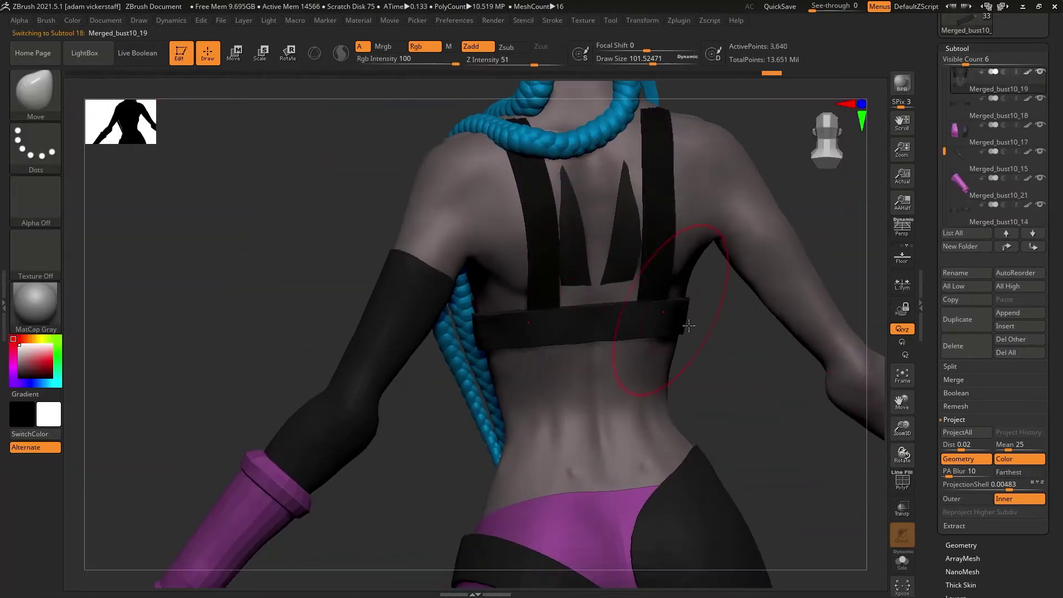
pyautogui.keyDown('alt'); pyautogui.click(712, 332); pyautogui.keyUp('alt')
pyautogui.hotkey('shift', 'f')
pyautogui.click(902, 562)
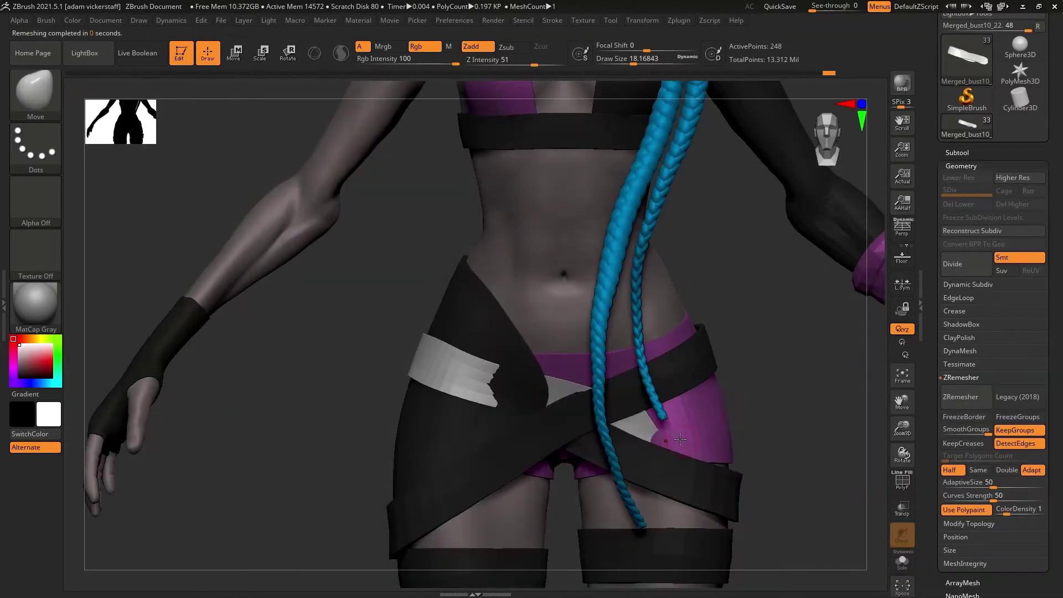
# Fit the third belt over the hip panel and straps as a thick band with a pointed end, and colour it dark.
pyautogui.press('w')
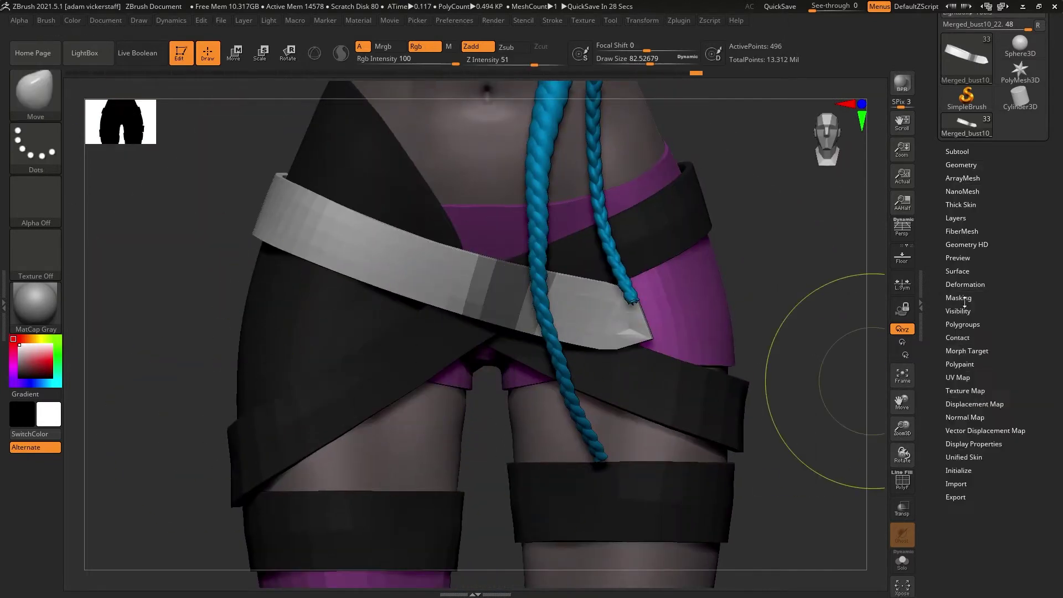
pyautogui.click(959, 297)
pyautogui.press('w')
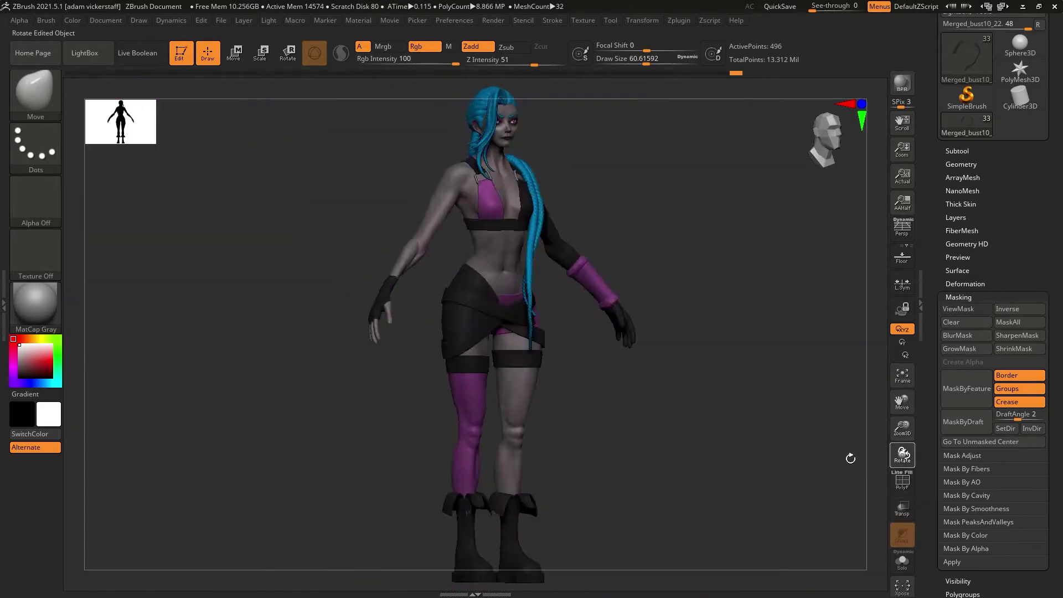
pyautogui.keyDown('shift'); pyautogui.moveTo(851, 459); pyautogui.dragTo(837, 519); pyautogui.keyUp('shift')
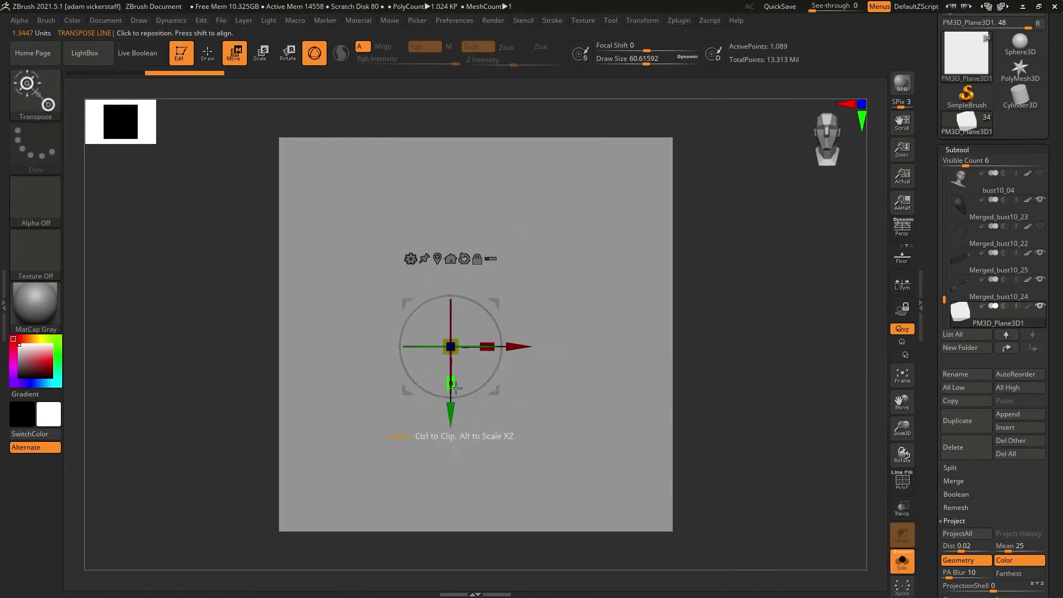
# Shorten the plane, cut one corner off diagonally, and mirror and weld it into a symmetric pointed shape.
pyautogui.moveTo(451, 383); pyautogui.dragTo(451, 376)
pyautogui.press('q')
pyautogui.keyDown('ctrl'); pyautogui.keyDown('shift'); pyautogui.click(35, 93); pyautogui.keyUp('shift'); pyautogui.keyUp('ctrl')
pyautogui.keyDown('ctrl'); pyautogui.keyDown('shift'); pyautogui.click(523, 148); pyautogui.keyUp('shift'); pyautogui.keyUp('ctrl')
pyautogui.keyDown('ctrl'); pyautogui.keyDown('shift'); pyautogui.moveTo(492, 158); pyautogui.dragTo(774, 453); pyautogui.keyUp('shift'); pyautogui.keyUp('ctrl')
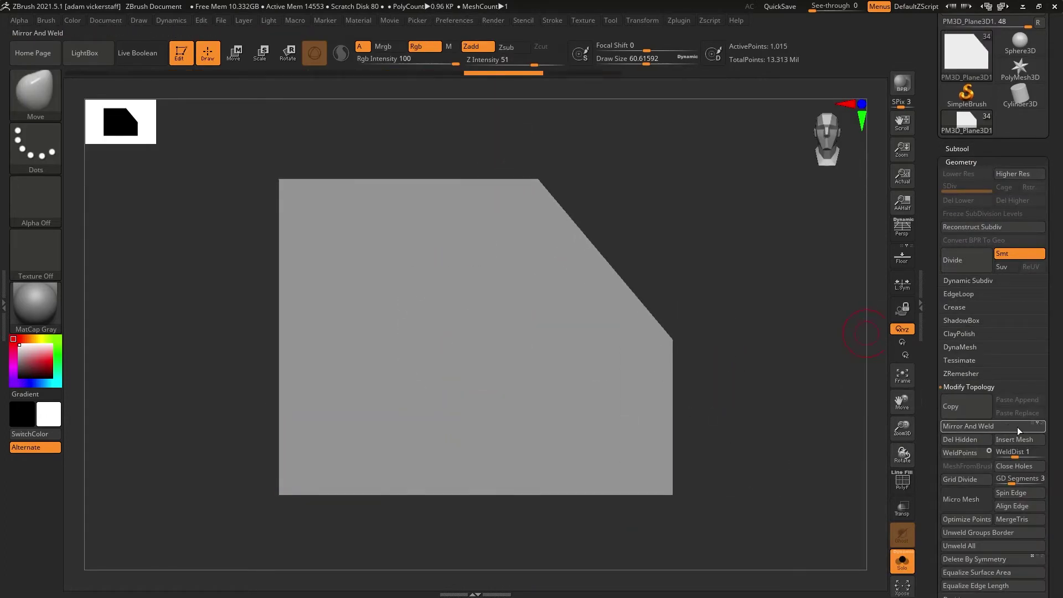
pyautogui.click(1019, 426)
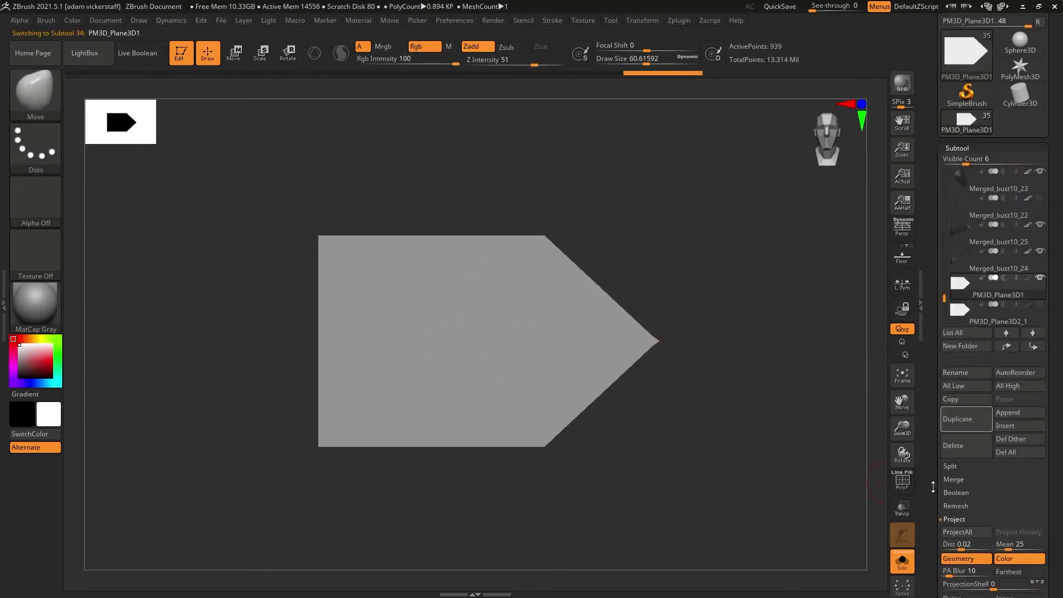
# Remesh the pointed plane with ZRemesher at Half, keeping groups and detecting edges.
pyautogui.hotkey('shift', 'f')
pyautogui.click(961, 369)
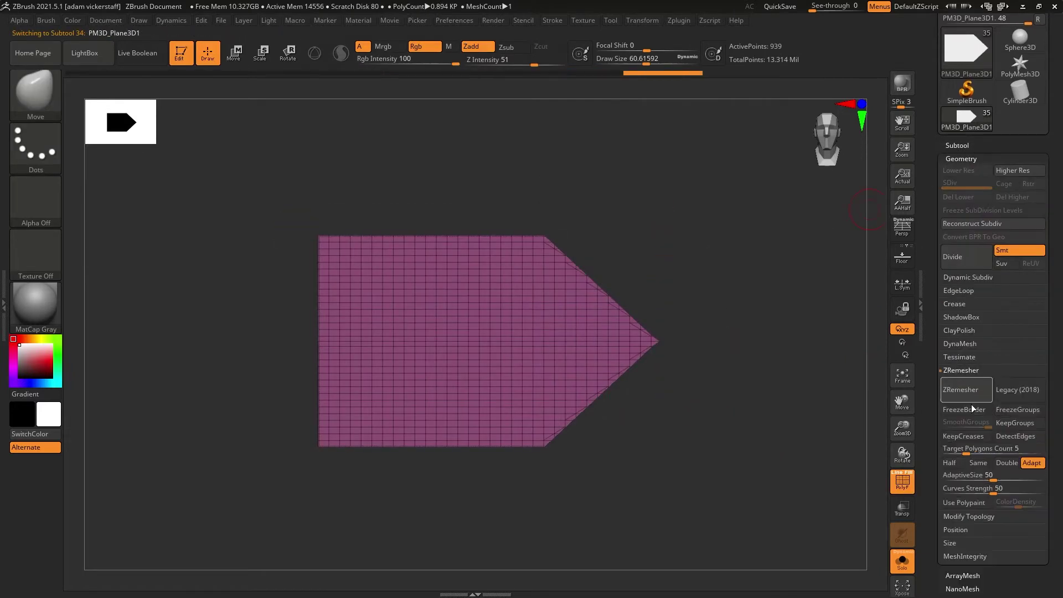
pyautogui.click(961, 389)
# Create a border polygroup around the pointed plane with ZModeler and delete the interior to leave a frame.
pyautogui.press('b')
pyautogui.press('z')
pyautogui.press('m')
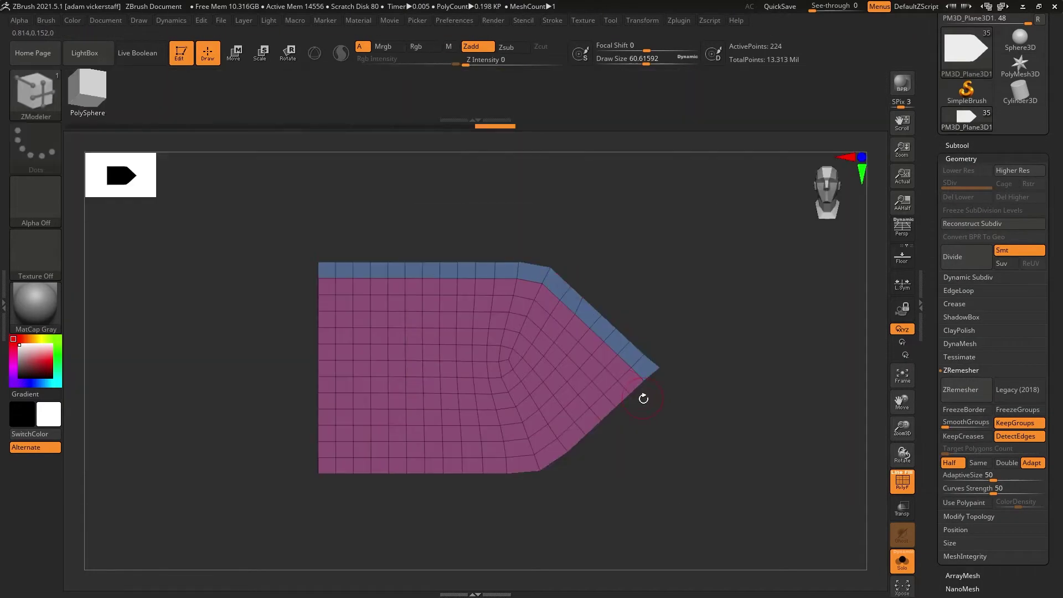
pyautogui.keyDown('ctrl'); pyautogui.keyDown('shift'); pyautogui.click(605, 324); pyautogui.keyUp('shift'); pyautogui.keyUp('ctrl')
pyautogui.moveTo(725, 410)
pyautogui.mouseDown()
pyautogui.moveTo(896, 452)
pyautogui.moveTo(731, 412)
pyautogui.mouseUp()
pyautogui.click(968, 517)
pyautogui.click(960, 436)
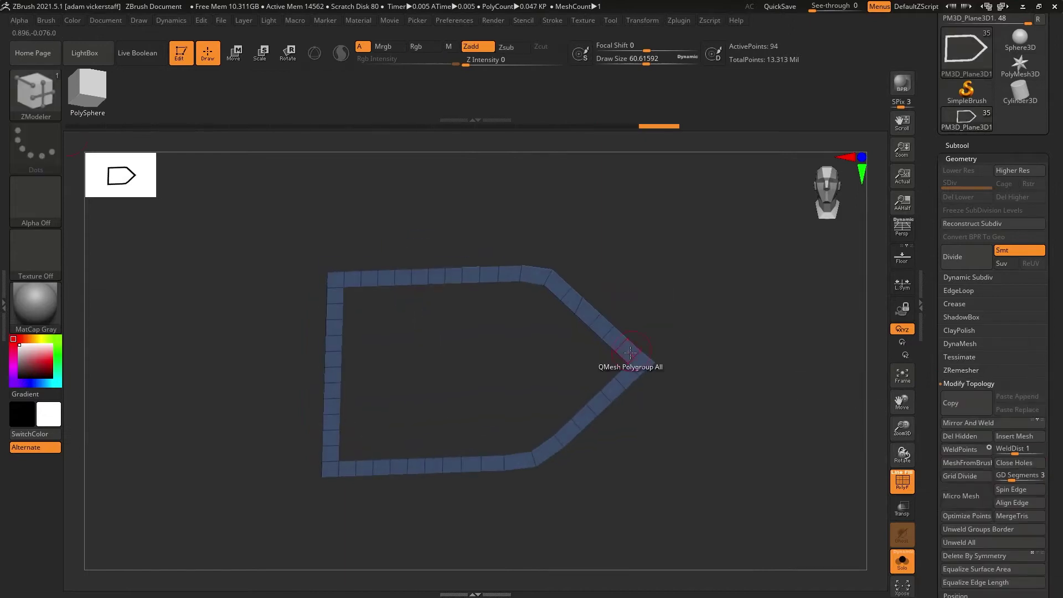
# Add a new layer to the pointed frame and adjust its shape with a Deformation setting.
pyautogui.keyDown('shift'); pyautogui.moveTo(902, 453); pyautogui.dragTo(775, 415); pyautogui.keyUp('shift')
pyautogui.click(961, 158)
pyautogui.click(956, 211)
pyautogui.click(953, 370)
pyautogui.click(965, 489)
pyautogui.moveTo(992, 444); pyautogui.dragTo(1001, 443)
# Reduce the duplicated solid pointed plane to a narrow horizontal crossbar strip for the buckle.
pyautogui.click(956, 118)
pyautogui.click(955, 297)
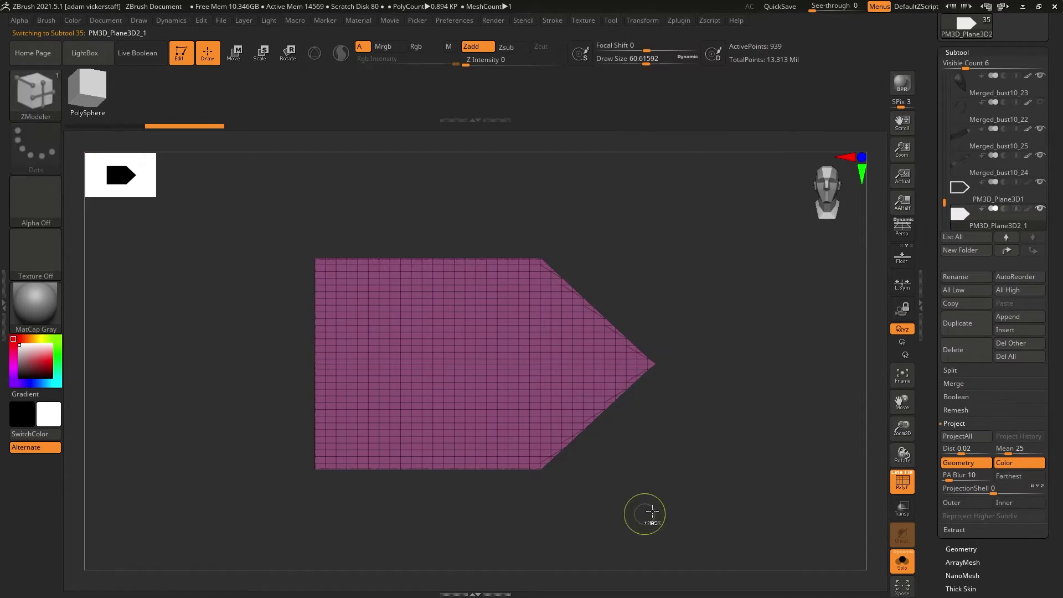
pyautogui.click(679, 20)
pyautogui.click(643, 20)
pyautogui.click(677, 336)
pyautogui.click(687, 349)
pyautogui.keyDown('ctrl'); pyautogui.keyDown('alt'); pyautogui.keyDown('shift'); pyautogui.moveTo(208, 194); pyautogui.dragTo(735, 347); pyautogui.keyUp('shift'); pyautogui.keyUp('alt'); pyautogui.keyUp('ctrl')
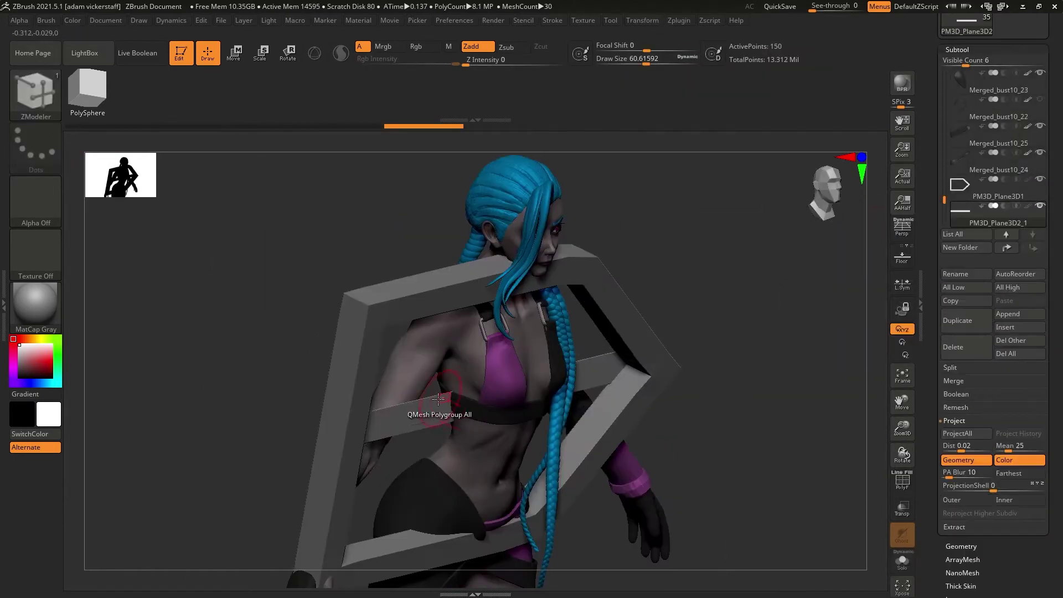
# Thicken the buckle crossbar, mask it with a gradual falloff, reshape it, and place the buckle at the front of the hips.
pyautogui.moveTo(640, 405)
pyautogui.mouseDown()
pyautogui.moveTo(868, 467)
pyautogui.moveTo(864, 545)
pyautogui.mouseUp()
pyautogui.press('w')
pyautogui.press('r')
pyautogui.keyDown('shift'); pyautogui.moveTo(264, 190); pyautogui.dragTo(260, 145); pyautogui.keyUp('shift')
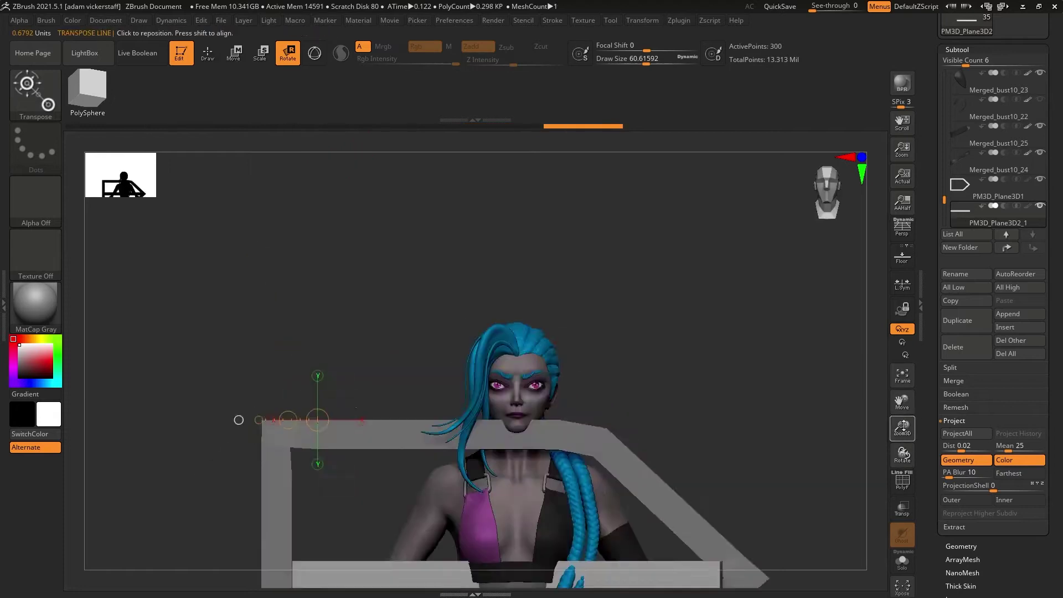
pyautogui.keyDown('shift'); pyautogui.moveTo(291, 295); pyautogui.dragTo(413, 297); pyautogui.keyUp('shift')
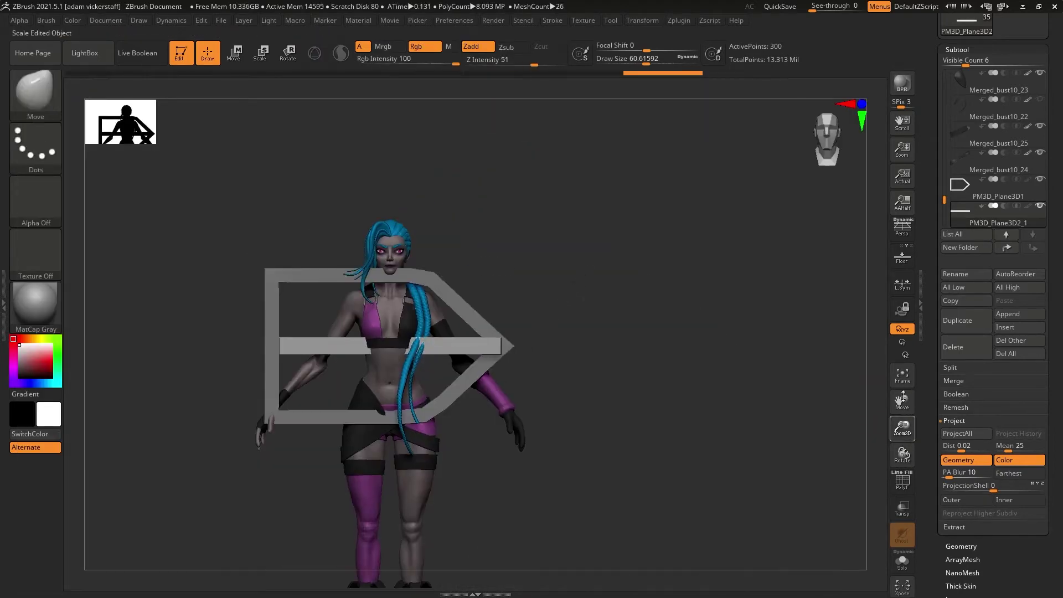
pyautogui.keyDown('ctrl'); pyautogui.moveTo(621, 251); pyautogui.dragTo(486, 416); pyautogui.keyUp('ctrl')
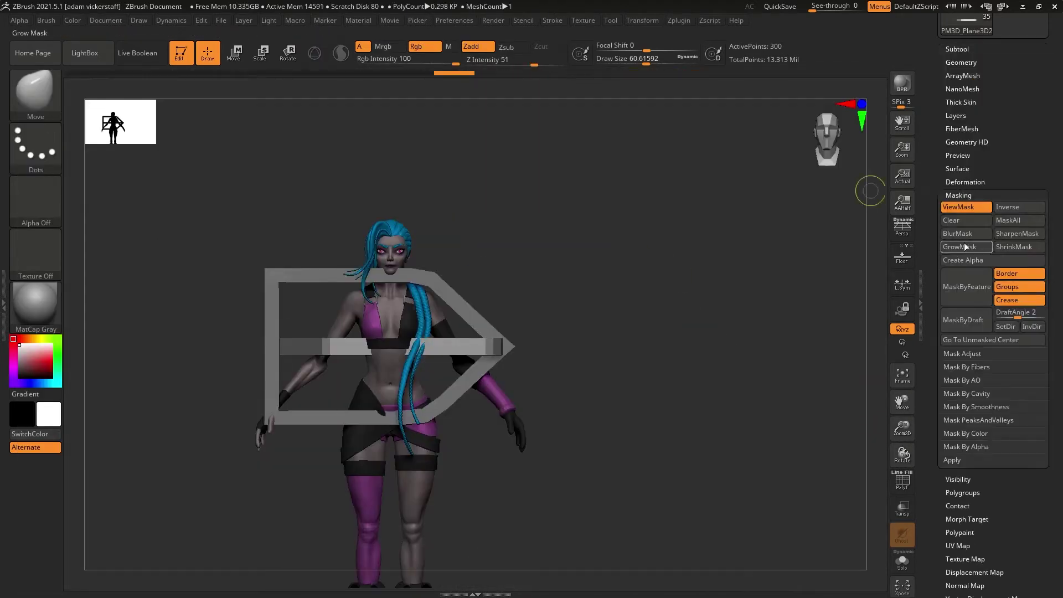
pyautogui.press('w')
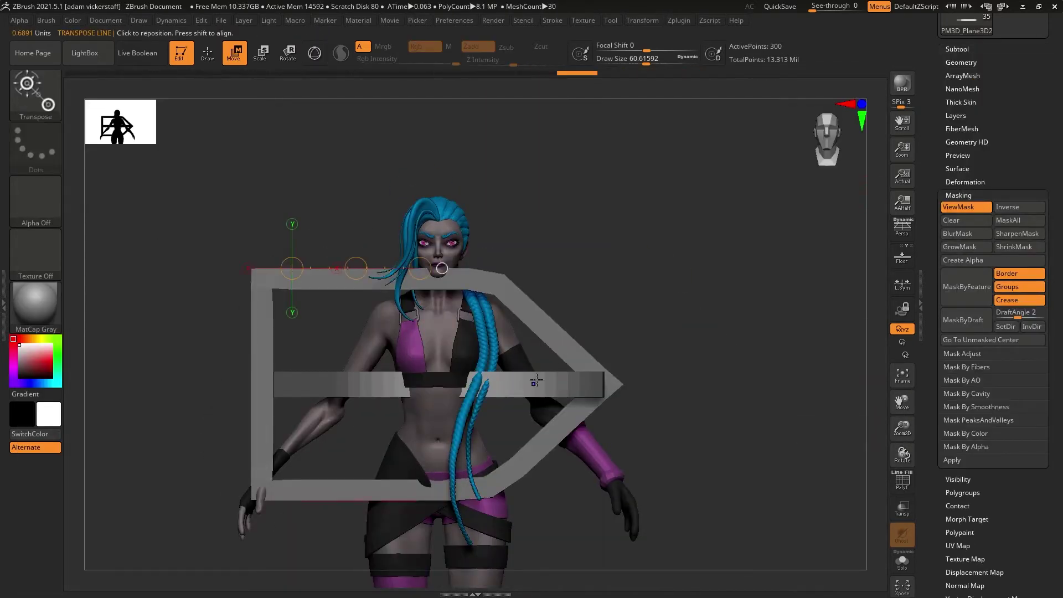
pyautogui.moveTo(575, 423); pyautogui.dragTo(606, 454)
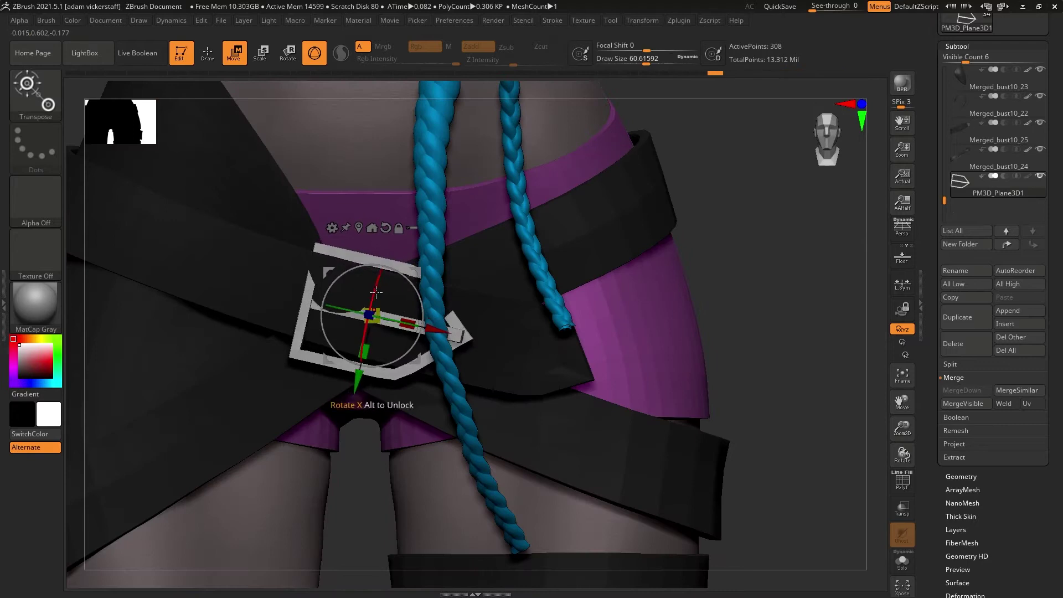
# Subdivide the pointed hip buckle to level 2 to round its edges.
pyautogui.moveTo(902, 454)
pyautogui.mouseDown()
pyautogui.moveTo(918, 470)
pyautogui.moveTo(907, 488)
pyautogui.moveTo(915, 444)
pyautogui.mouseUp()
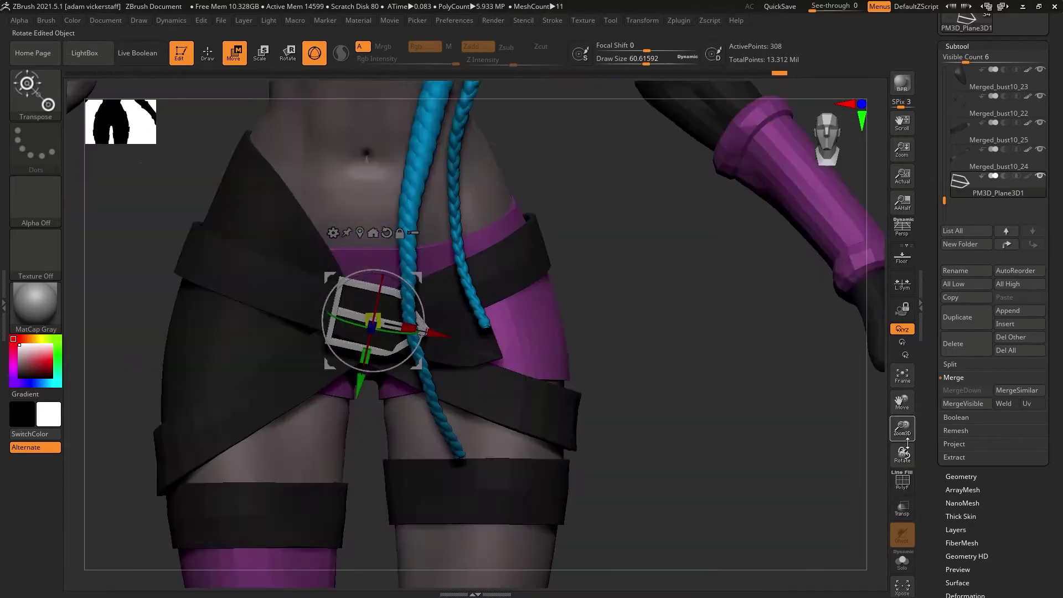
pyautogui.moveTo(902, 455); pyautogui.dragTo(903, 455)
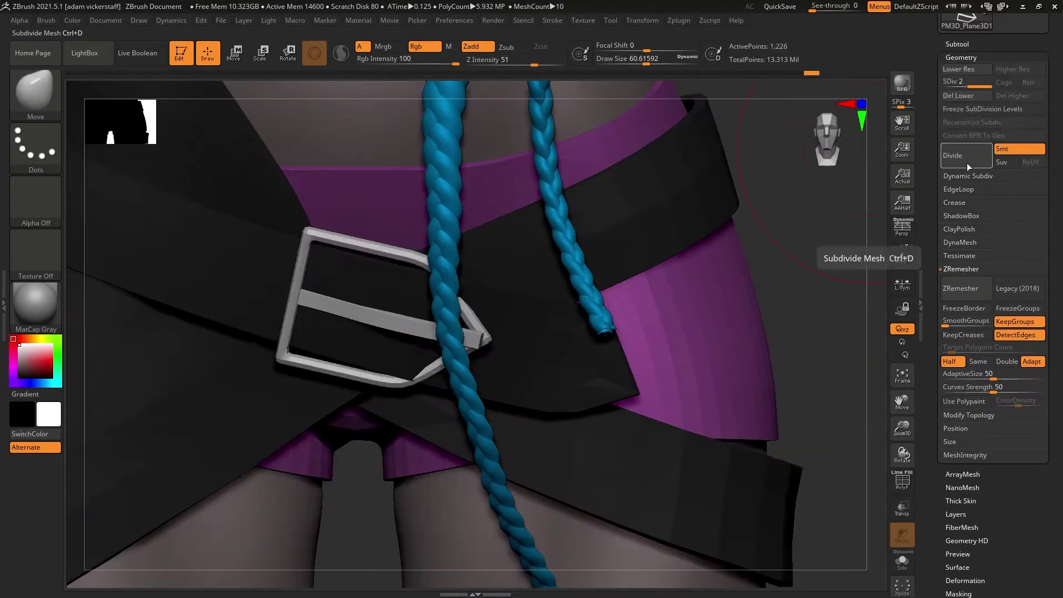
pyautogui.hotkey('shift', 'd')
pyautogui.click(969, 202)
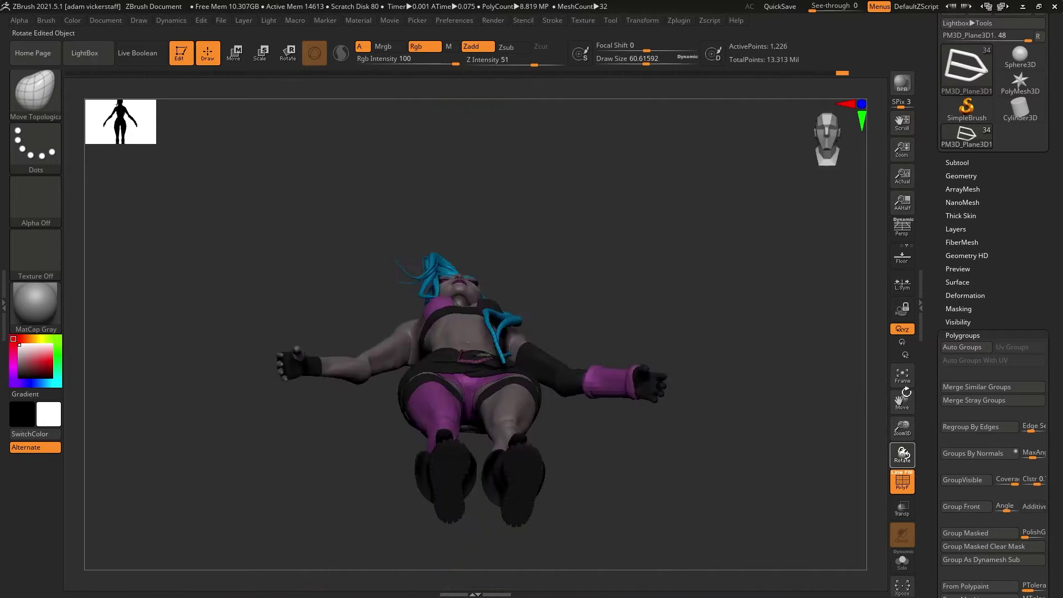
# Select the hip strap behind the pointed buckle and adjust its fit with the transform gizmo.
pyautogui.keyDown('alt'); pyautogui.click(441, 333); pyautogui.keyUp('alt')
pyautogui.moveTo(656, 407)
pyautogui.mouseDown(button='right')
pyautogui.moveTo(517, 360)
pyautogui.moveTo(546, 315)
pyautogui.moveTo(597, 349)
pyautogui.mouseUp(button='right')
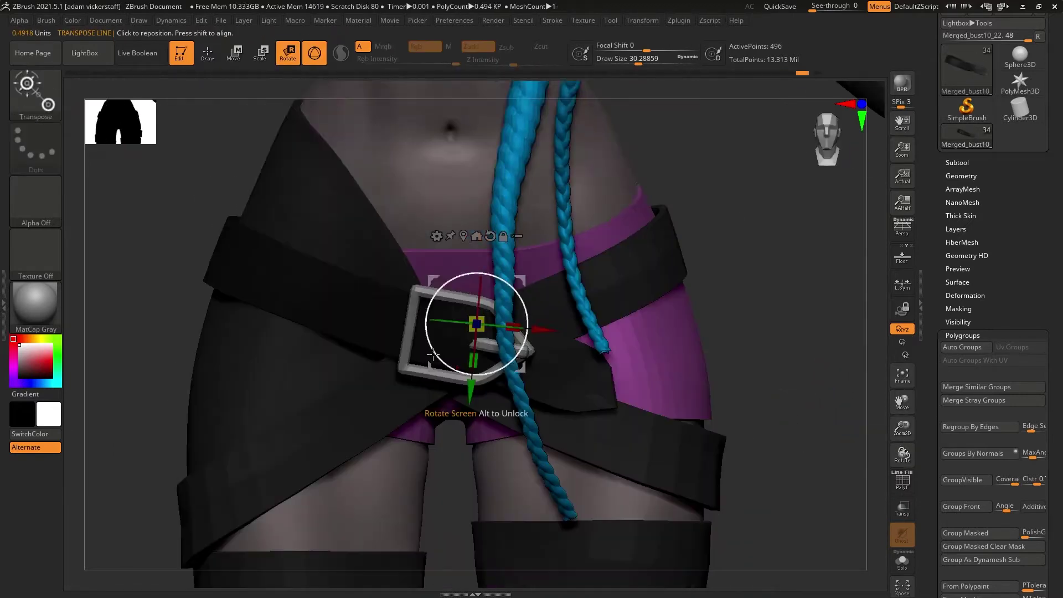
pyautogui.click(207, 53)
pyautogui.click(958, 308)
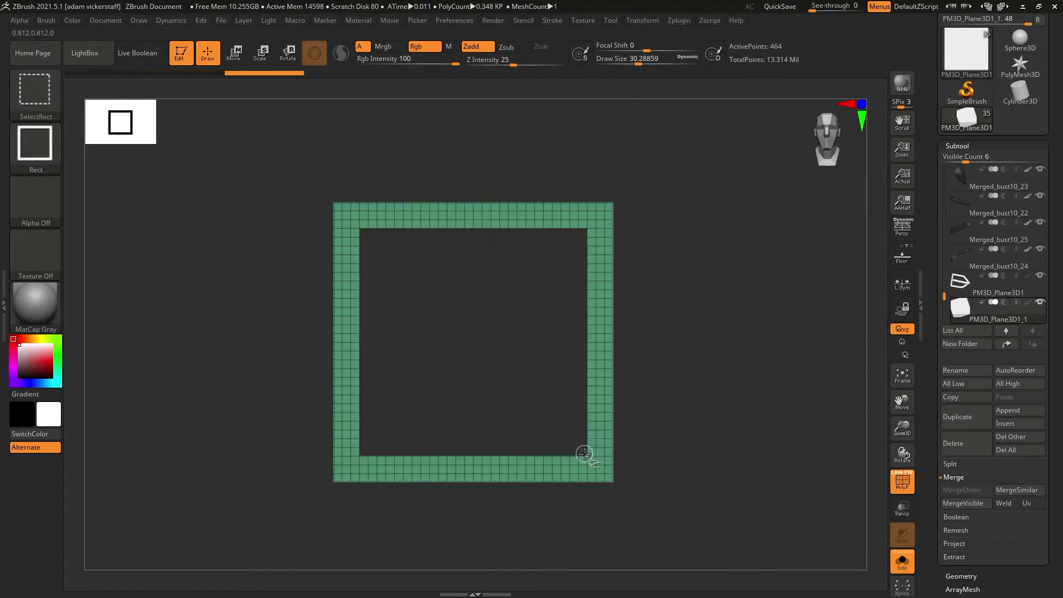
# Hollow the solid square plane into a frame, narrow it, and thicken it with two crossbars for a rectangular buckle.
pyautogui.click(956, 145)
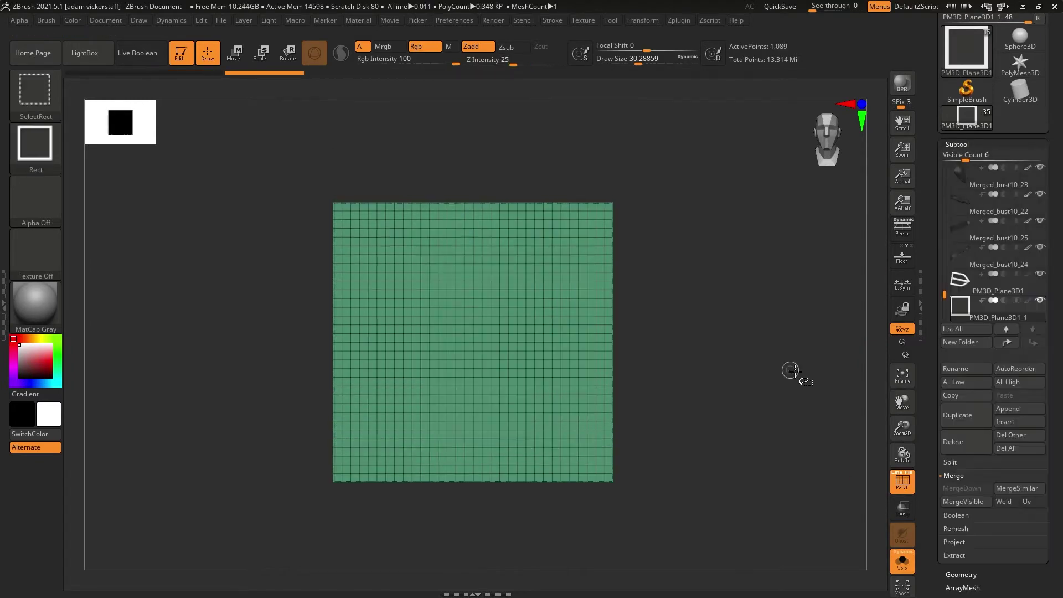
pyautogui.keyDown('ctrl'); pyautogui.keyDown('alt'); pyautogui.keyDown('shift'); pyautogui.moveTo(360, 228); pyautogui.dragTo(588, 456); pyautogui.keyUp('shift'); pyautogui.keyUp('alt'); pyautogui.keyUp('ctrl')
pyautogui.click(961, 156)
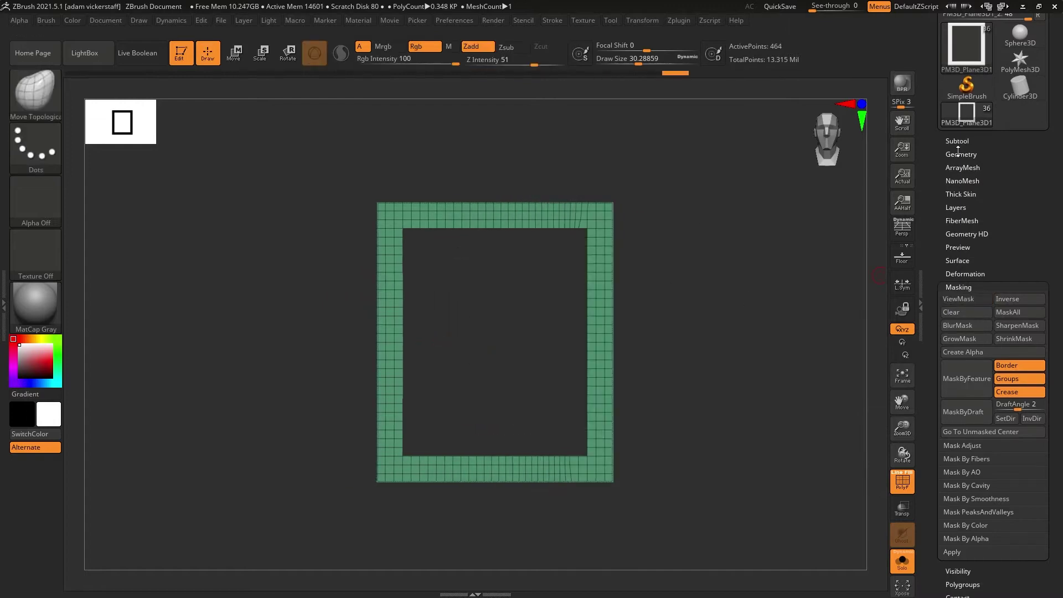
pyautogui.click(961, 155)
pyautogui.click(961, 385)
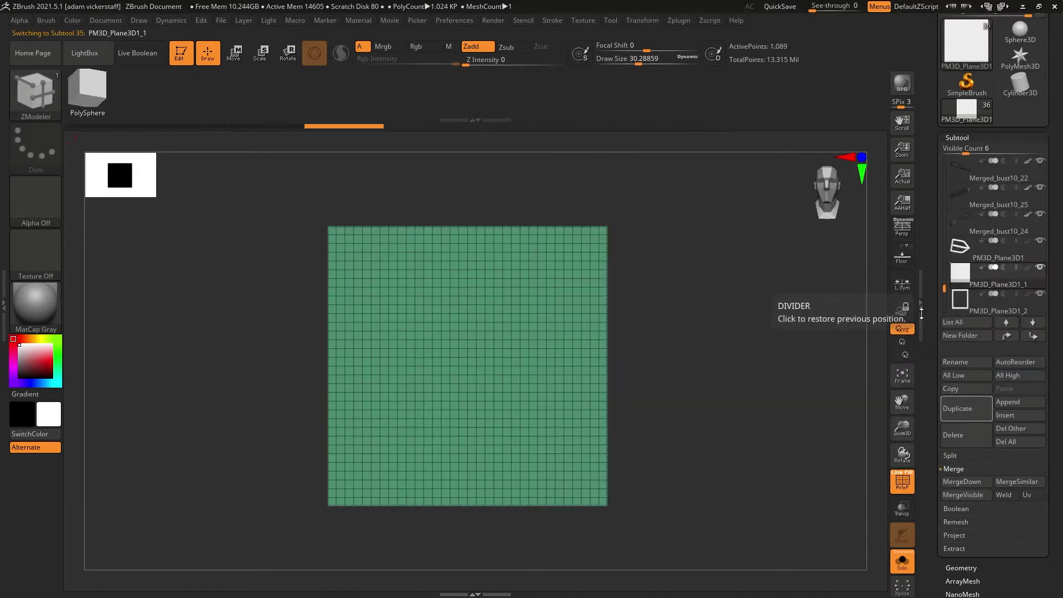
pyautogui.click(904, 486)
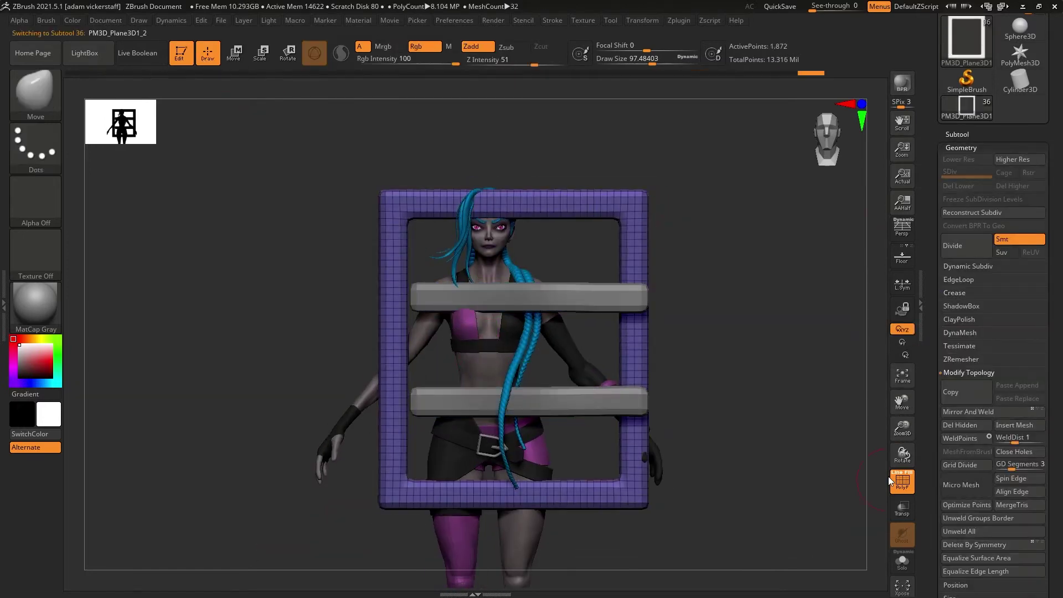
# Add a layer to the thickened rectangular buckle frame and round its shape with a Deformation setting.
pyautogui.click(961, 358)
pyautogui.click(967, 378)
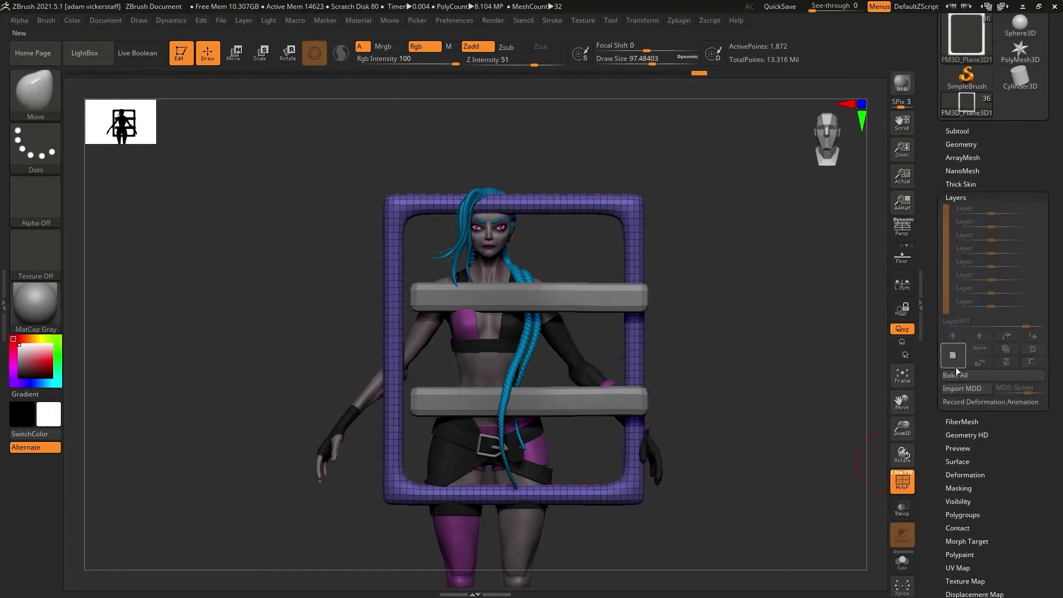
pyautogui.click(965, 474)
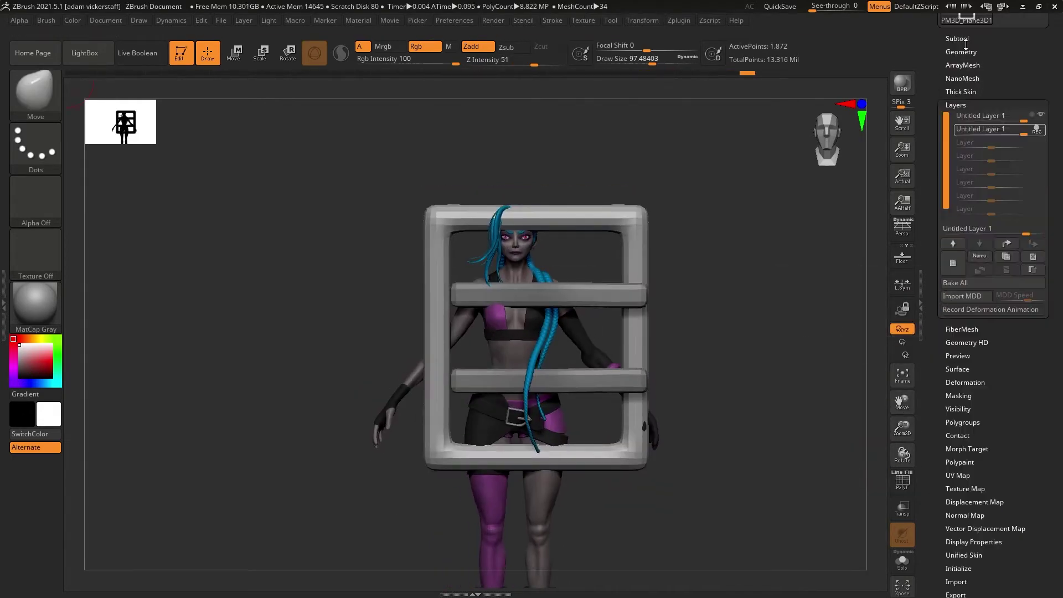
# Scale down the merged rectangular buckle and position it on the front of the top's chest strap.
pyautogui.press('e')
pyautogui.moveTo(508, 292); pyautogui.dragTo(617, 273)
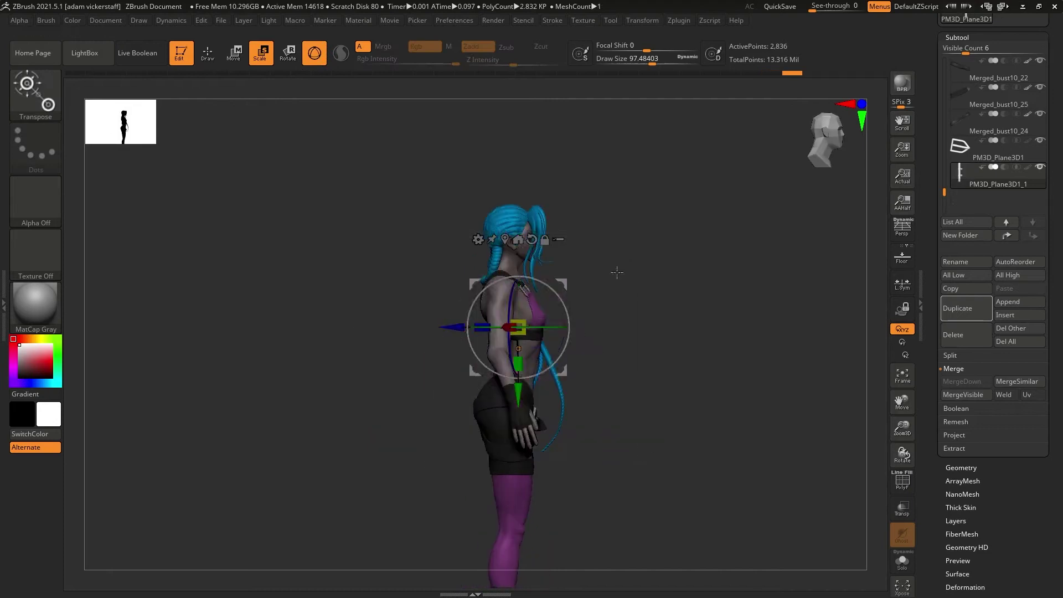
pyautogui.press('y')
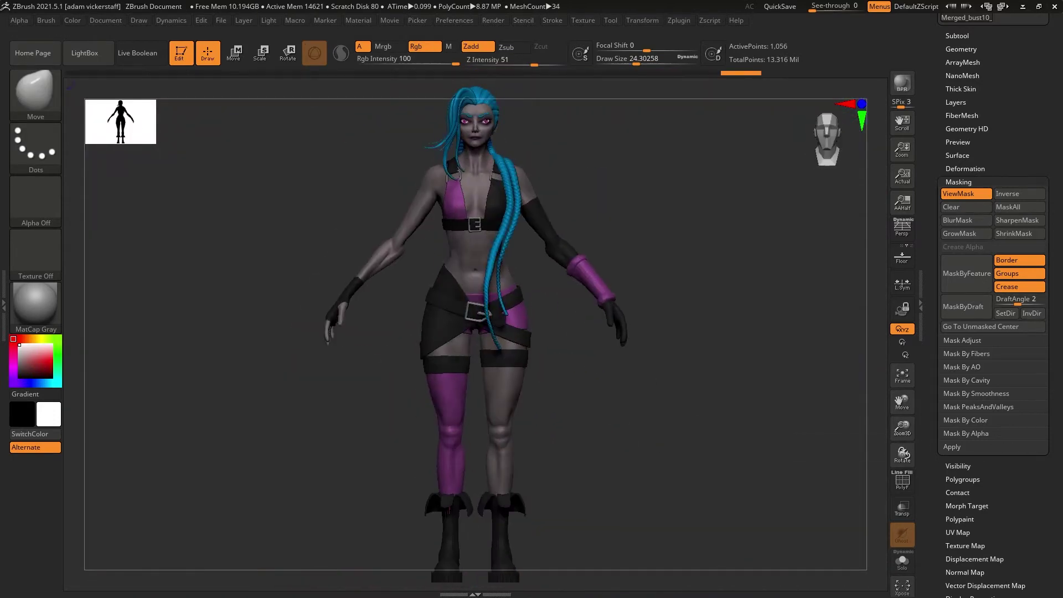
# Duplicate the body subtool and mask a band around the wrist of the short glove.
pyautogui.moveTo(903, 455)
pyautogui.mouseDown()
pyautogui.moveTo(821, 450)
pyautogui.moveTo(902, 455)
pyautogui.mouseUp()
pyautogui.moveTo(902, 404); pyautogui.dragTo(902, 450)
pyautogui.scroll(4, 934, 160)
pyautogui.moveTo(903, 454); pyautogui.dragTo(902, 453)
pyautogui.click(957, 254)
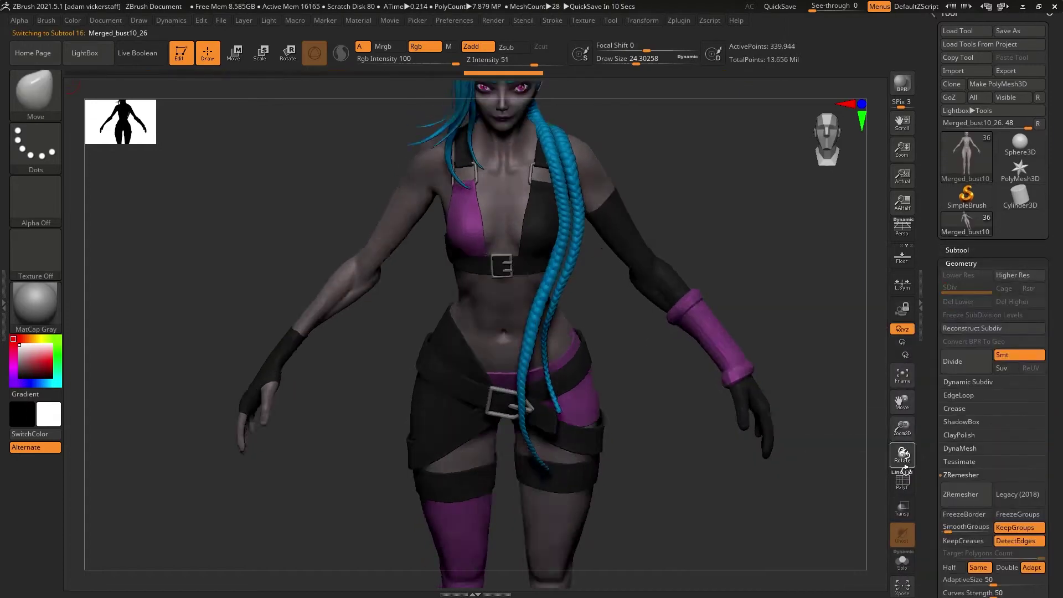
pyautogui.keyDown('ctrl'); pyautogui.moveTo(377, 491); pyautogui.dragTo(407, 320); pyautogui.keyUp('ctrl')
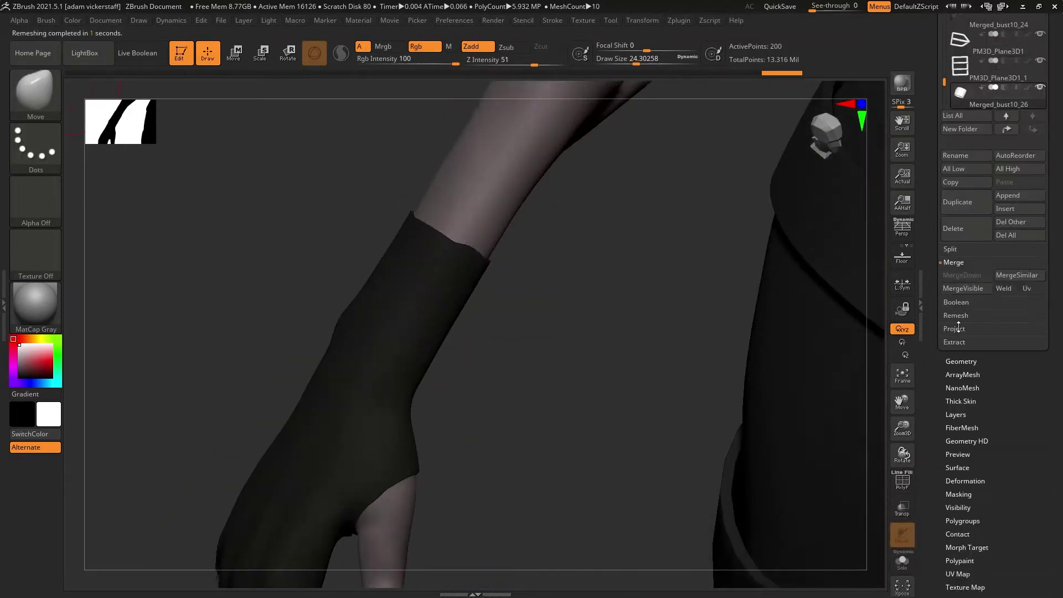
# Project the remeshed wrist band onto the short glove and thicken it into a solid cuff.
pyautogui.moveTo(903, 456); pyautogui.dragTo(999, 439)
pyautogui.click(956, 480)
pyautogui.click(954, 276)
pyautogui.click(965, 408)
pyautogui.moveTo(941, 83); pyautogui.dragTo(941, 172)
pyautogui.click(956, 24)
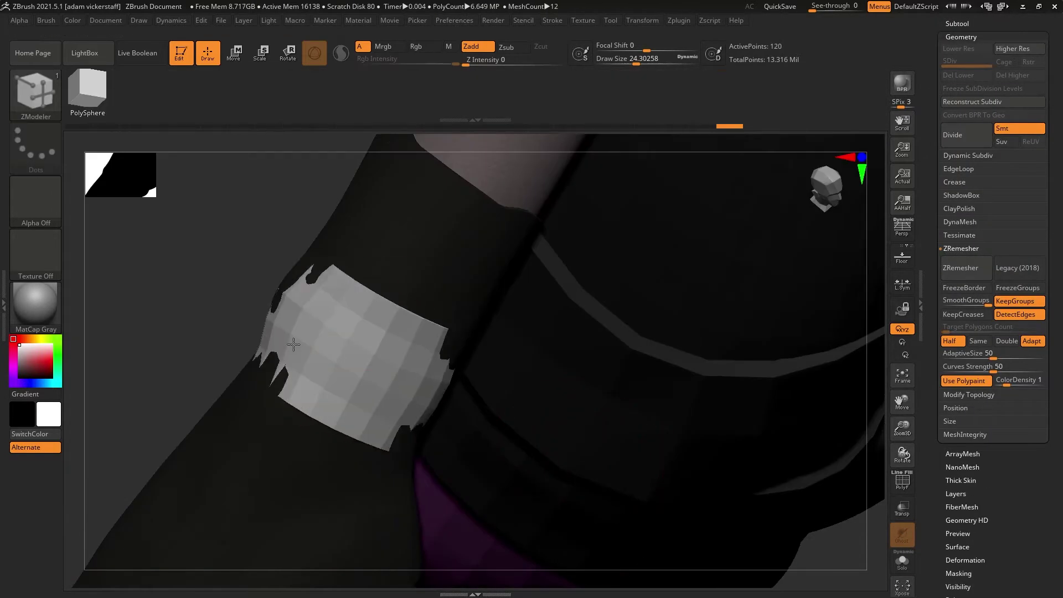
pyautogui.moveTo(637, 438); pyautogui.dragTo(759, 408)
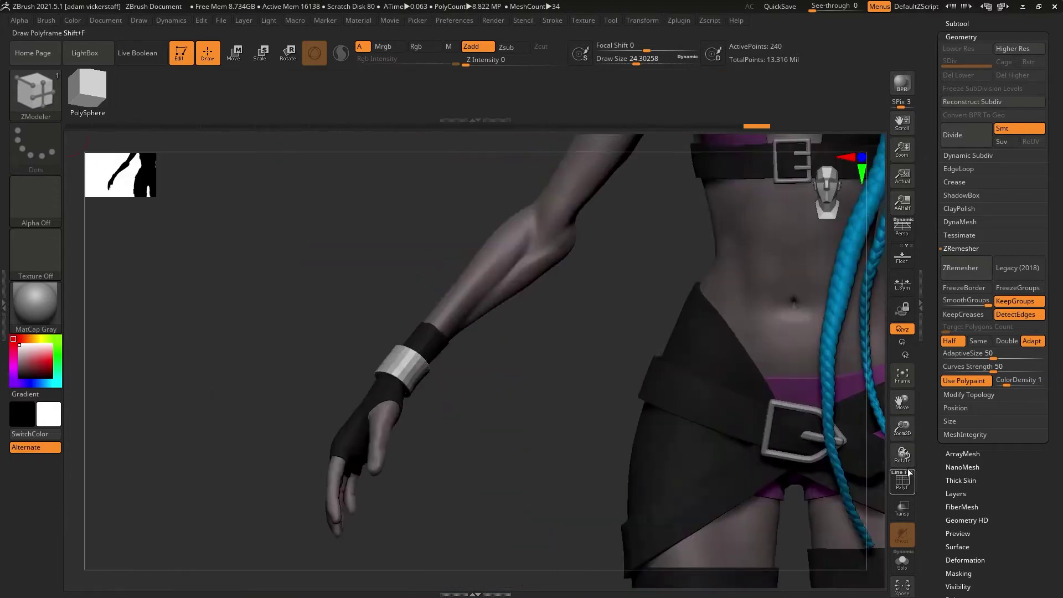
pyautogui.moveTo(903, 427); pyautogui.dragTo(863, 227)
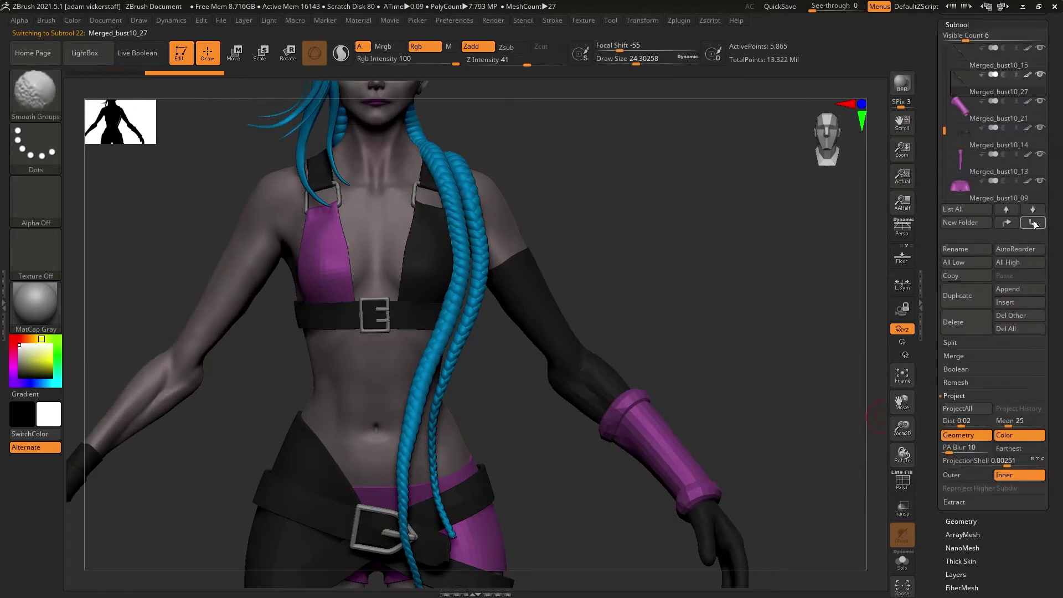
# Isolate the long glove in the duplicated gloves subtool and delete the hidden short glove.
pyautogui.keyDown('ctrl'); pyautogui.keyDown('shift'); pyautogui.click(652, 414); pyautogui.keyUp('shift'); pyautogui.keyUp('ctrl')
pyautogui.click(961, 522)
pyautogui.click(971, 395)
pyautogui.click(957, 39)
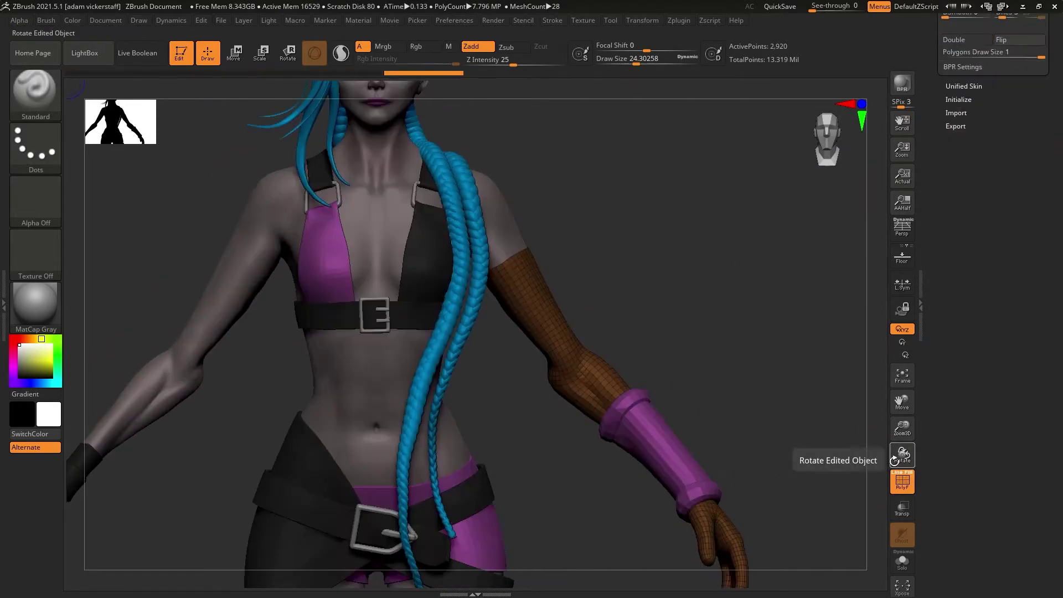
pyautogui.click(957, 41)
# Slice the long glove's upper sleeve with SliceCurve and delete the unneeded sections to leave three separate bands.
pyautogui.click(36, 97)
pyautogui.click(581, 152)
pyautogui.keyDown('ctrl'); pyautogui.keyDown('shift'); pyautogui.moveTo(440, 320); pyautogui.dragTo(683, 179); pyautogui.keyUp('shift'); pyautogui.keyUp('ctrl')
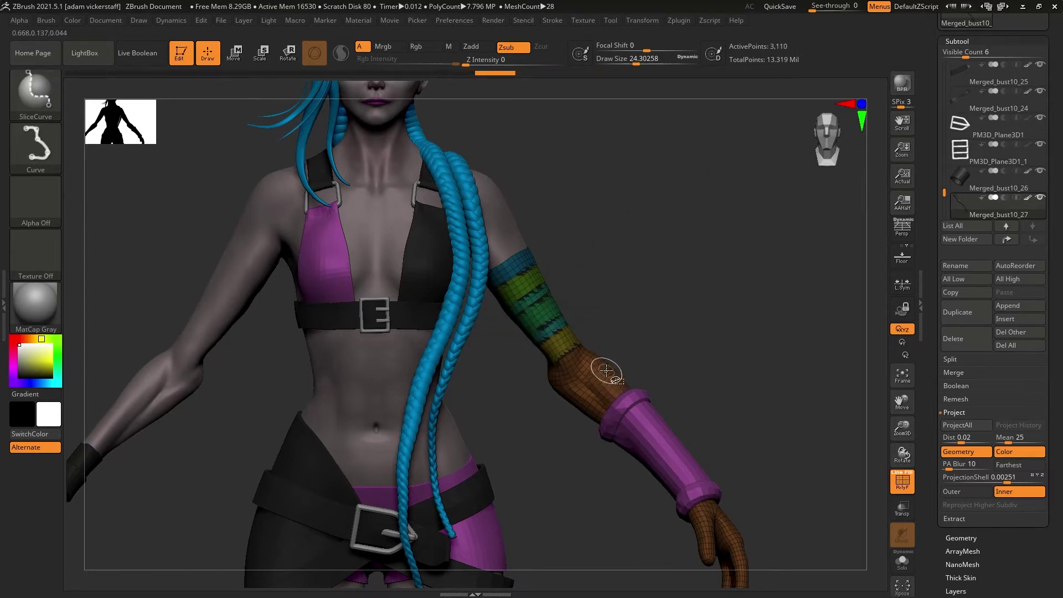
pyautogui.keyDown('ctrl'); pyautogui.keyDown('alt'); pyautogui.keyDown('shift'); pyautogui.click(518, 263); pyautogui.keyUp('shift'); pyautogui.keyUp('alt'); pyautogui.keyUp('ctrl')
pyautogui.click(961, 538)
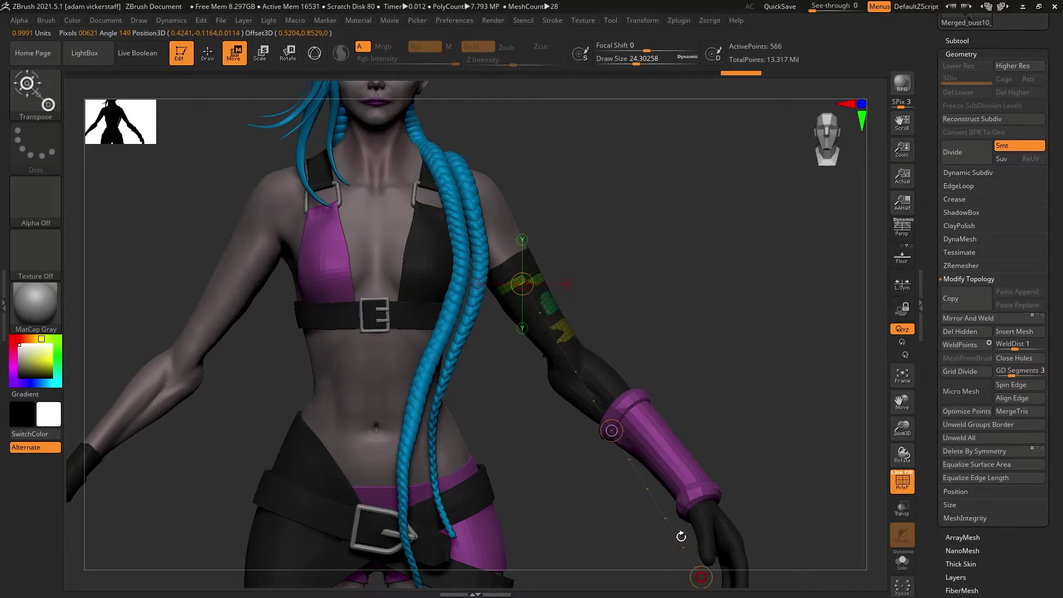
# Project the three upper-arm bands with a ProjectionShell of 0.00965 and remesh them with ZRemesher at Half.
pyautogui.press('q')
pyautogui.click(957, 41)
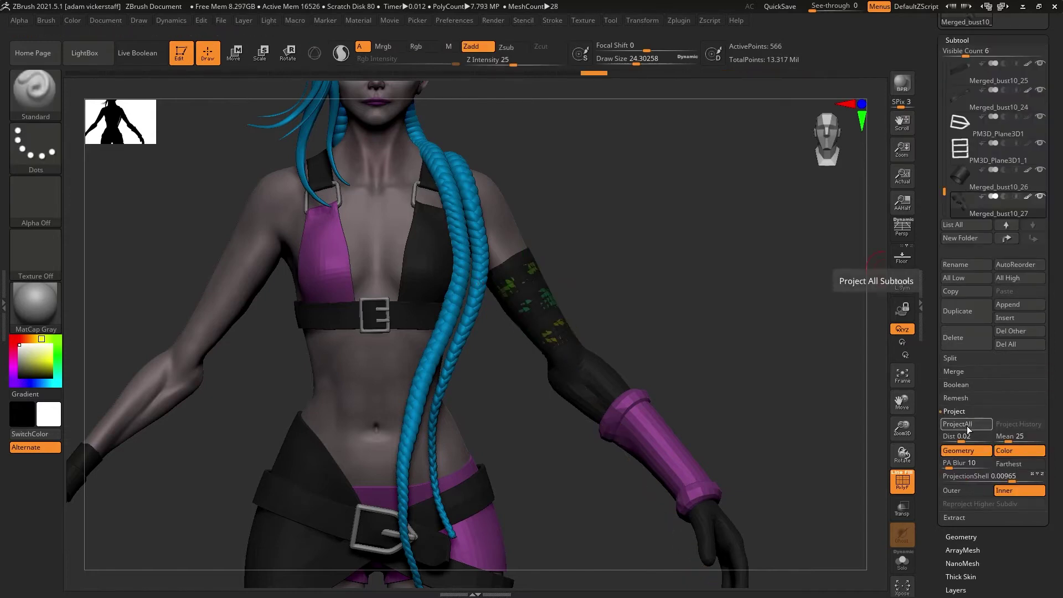
pyautogui.click(967, 424)
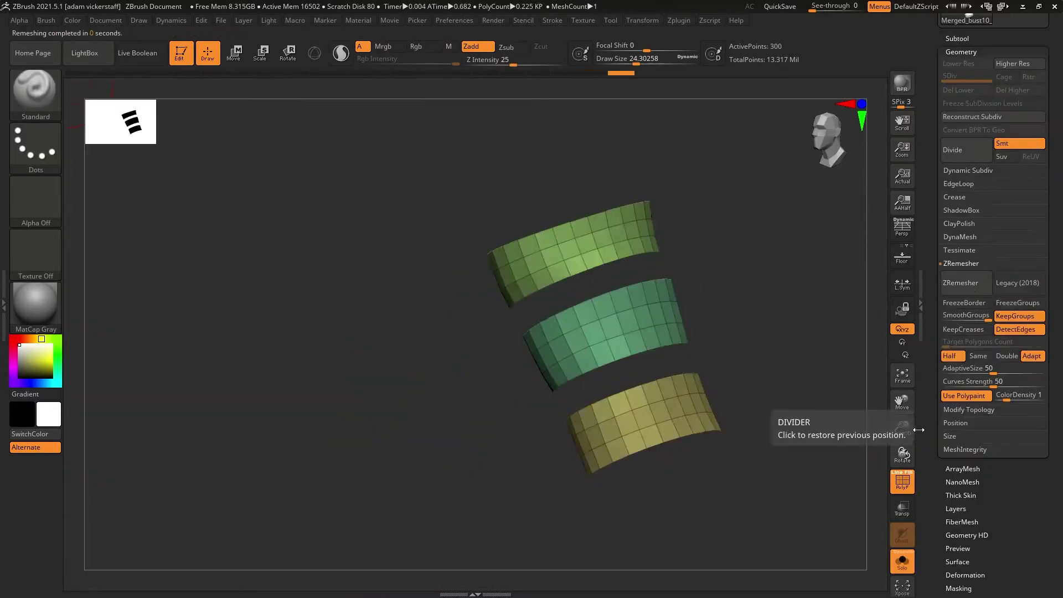
pyautogui.press('b')
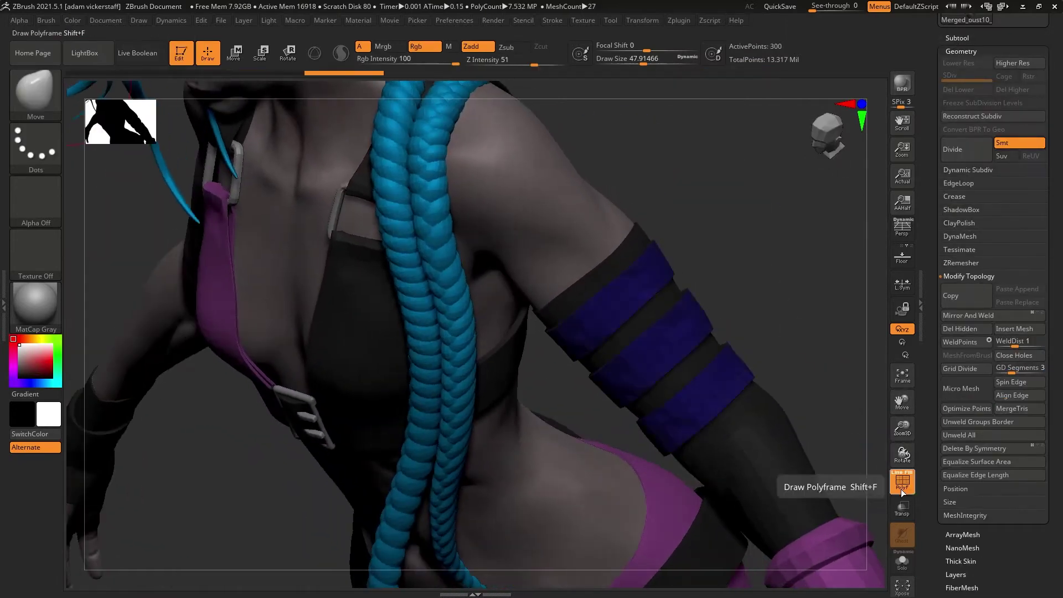
# Trim the three upper-arm bands to partial wraps, thicken them, and shape them with the Move brush.
pyautogui.click(902, 479)
pyautogui.keyDown('ctrl'); pyautogui.keyDown('alt'); pyautogui.keyDown('shift'); pyautogui.moveTo(603, 435); pyautogui.dragTo(570, 302); pyautogui.keyUp('shift'); pyautogui.keyUp('alt'); pyautogui.keyUp('ctrl')
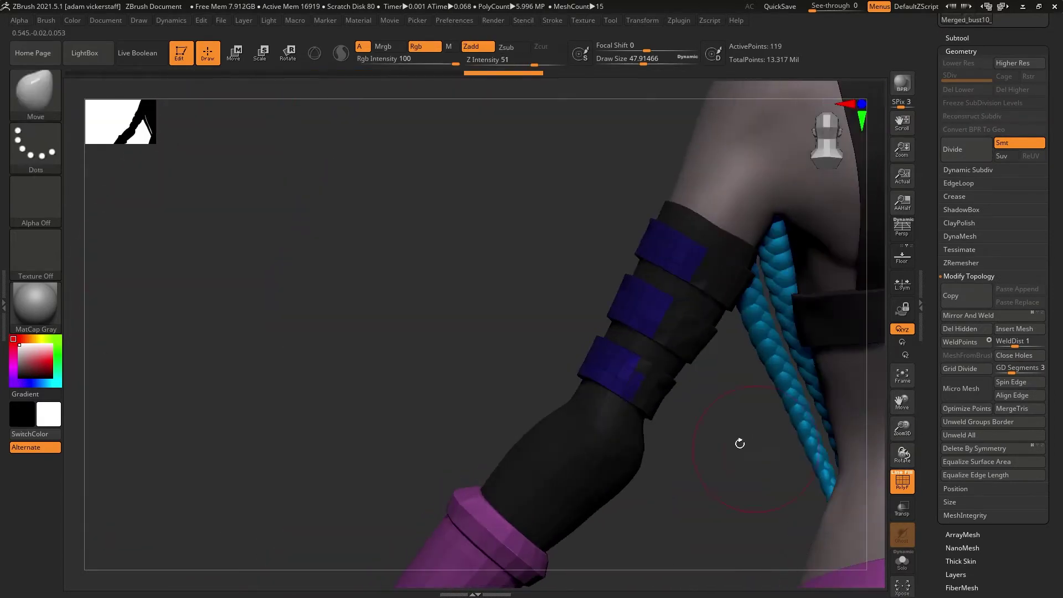
pyautogui.click(233, 52)
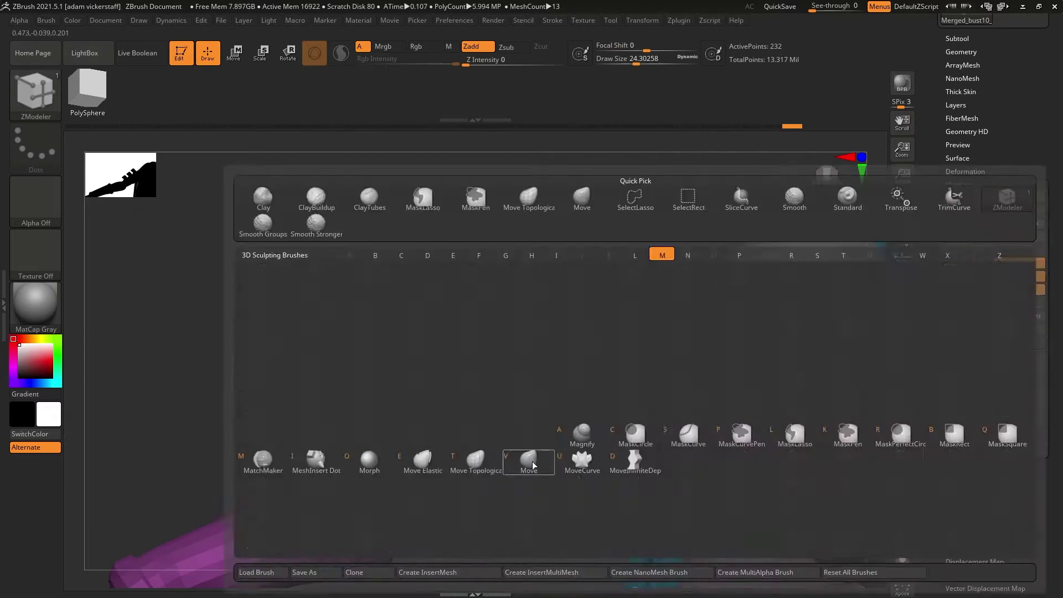
pyautogui.click(533, 460)
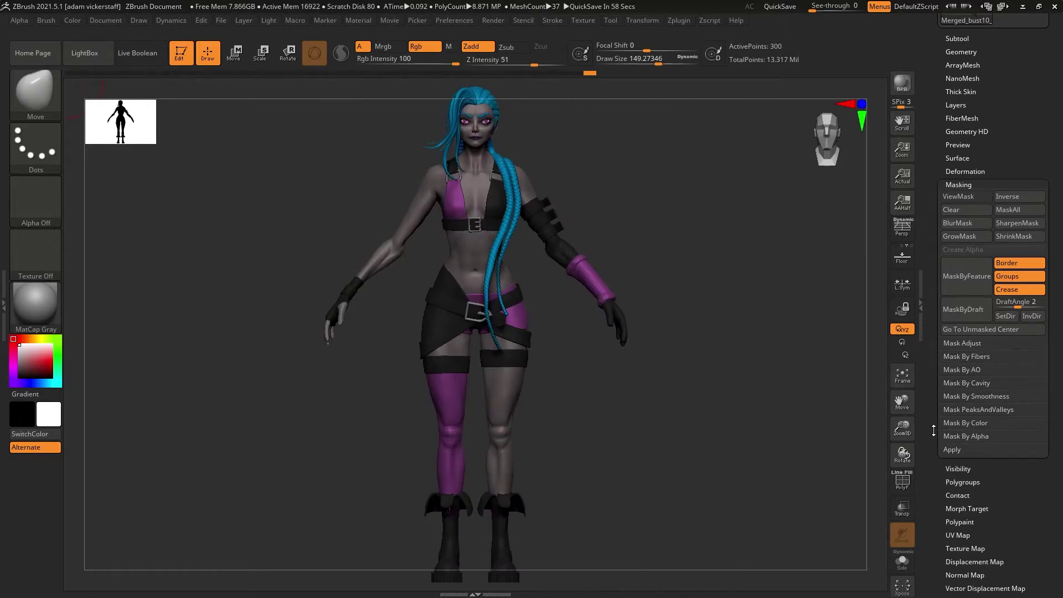
pyautogui.click(957, 38)
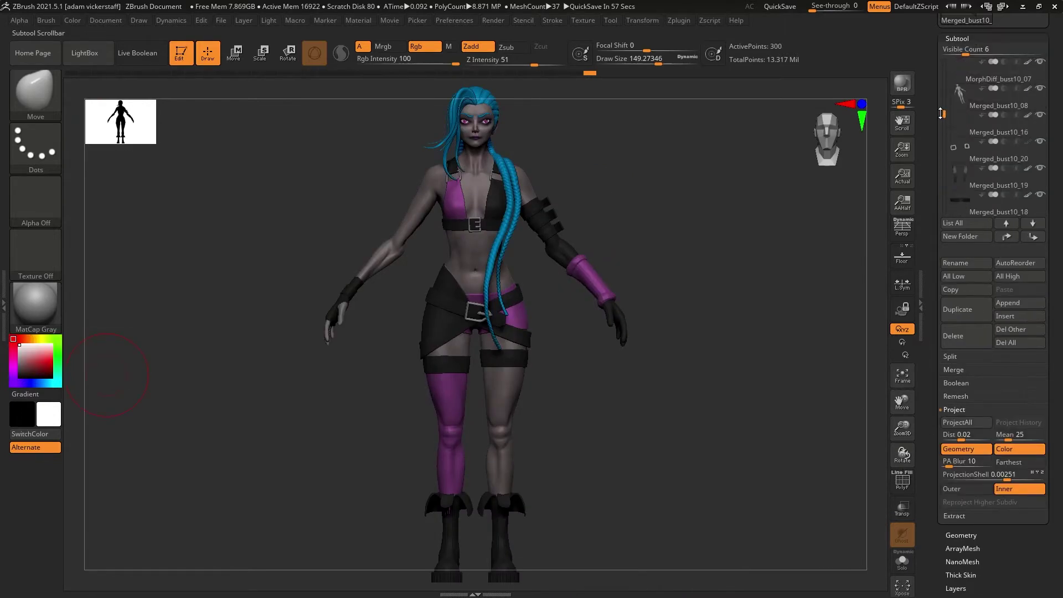
# Wrap a thin tube several times around the neck of the isolated body copy with the CurveTubeSnap brush.
pyautogui.click(956, 39)
pyautogui.click(961, 48)
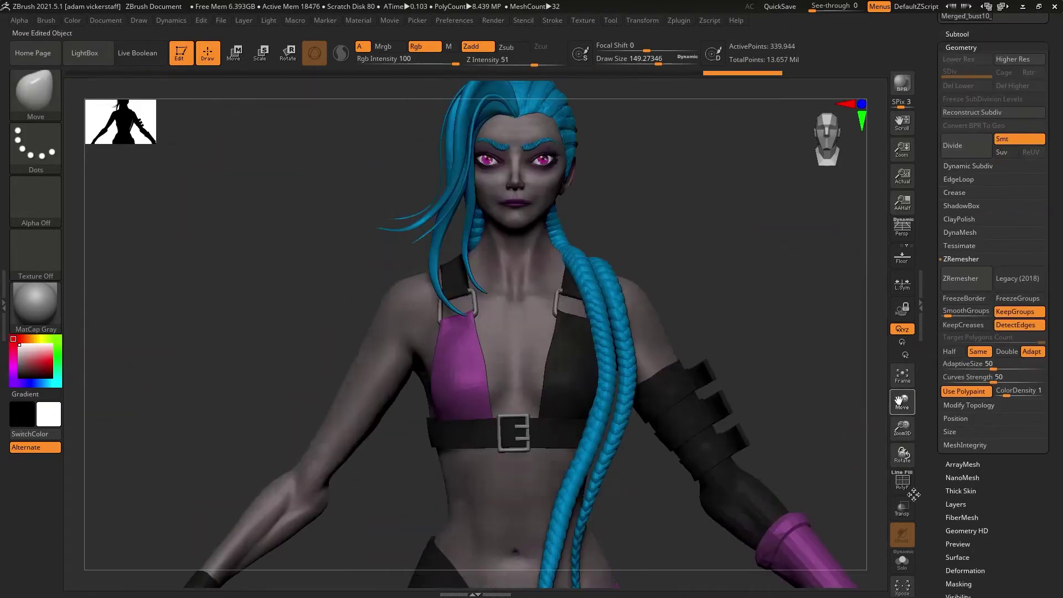
pyautogui.press('b')
pyautogui.click(498, 326)
pyautogui.click(902, 561)
pyautogui.moveTo(631, 280); pyautogui.dragTo(448, 332)
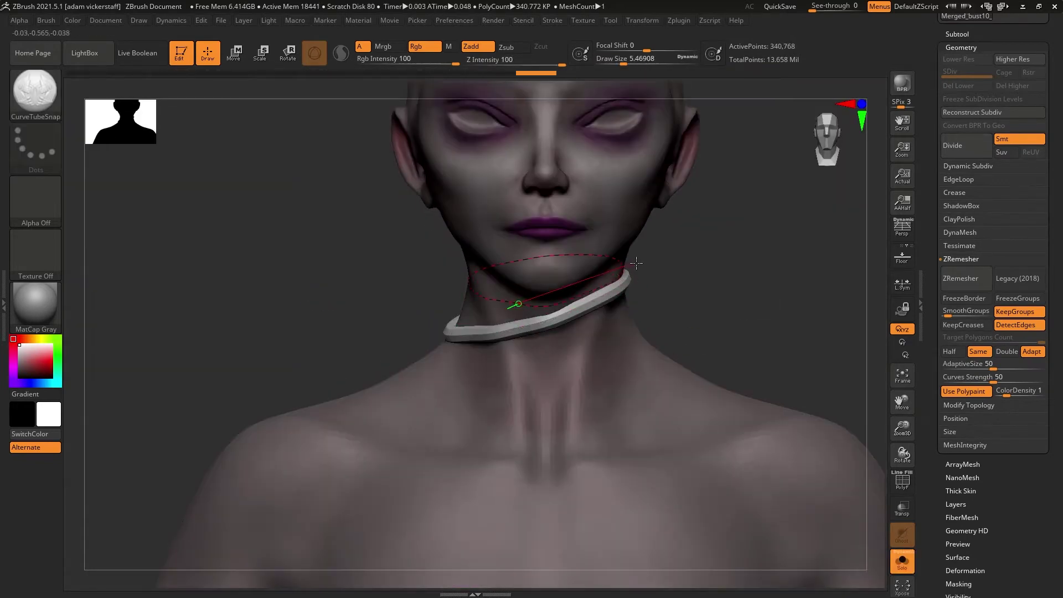
pyautogui.moveTo(635, 261); pyautogui.dragTo(631, 264)
# Draw a long V-shaped necklace strand from the neck over the chest and complete the loops around the neck.
pyautogui.moveTo(698, 313); pyautogui.dragTo(703, 312)
pyautogui.moveTo(847, 382)
pyautogui.keyDown('ctrl'); pyautogui.mouseDown()
pyautogui.moveTo(875, 432)
pyautogui.moveTo(831, 376)
pyautogui.mouseUp(); pyautogui.keyUp('ctrl')
pyautogui.moveTo(487, 382)
pyautogui.mouseDown()
pyautogui.moveTo(370, 202)
pyautogui.moveTo(526, 379)
pyautogui.mouseUp()
pyautogui.hotkey('ctrl', 'z')
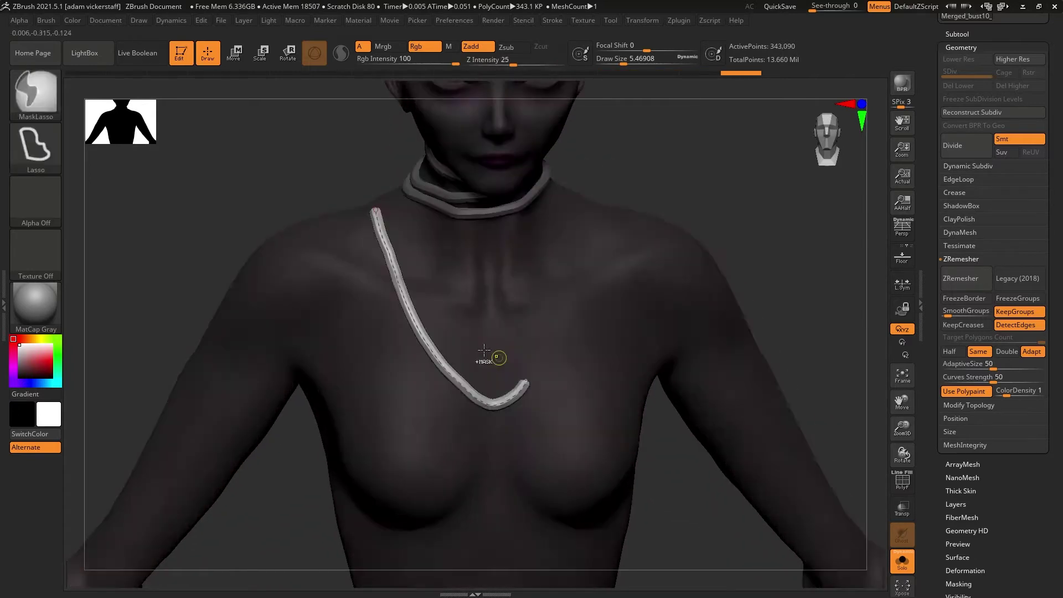
pyautogui.moveTo(903, 455)
pyautogui.mouseDown()
pyautogui.moveTo(916, 456)
pyautogui.moveTo(908, 463)
pyautogui.mouseUp()
pyautogui.moveTo(304, 265); pyautogui.dragTo(451, 274)
pyautogui.moveTo(903, 455); pyautogui.dragTo(864, 479)
pyautogui.moveTo(902, 429); pyautogui.dragTo(908, 450)
pyautogui.moveTo(432, 296); pyautogui.dragTo(509, 226)
pyautogui.moveTo(902, 429)
pyautogui.mouseDown()
pyautogui.moveTo(945, 439)
pyautogui.moveTo(819, 455)
pyautogui.mouseUp()
# Isolate the necklace tubes and delete the hidden body copy.
pyautogui.keyDown('ctrl'); pyautogui.keyDown('shift'); pyautogui.click(647, 367); pyautogui.keyUp('shift'); pyautogui.keyUp('ctrl')
pyautogui.keyDown('ctrl'); pyautogui.keyDown('shift'); pyautogui.click(648, 367); pyautogui.keyUp('shift'); pyautogui.keyUp('ctrl')
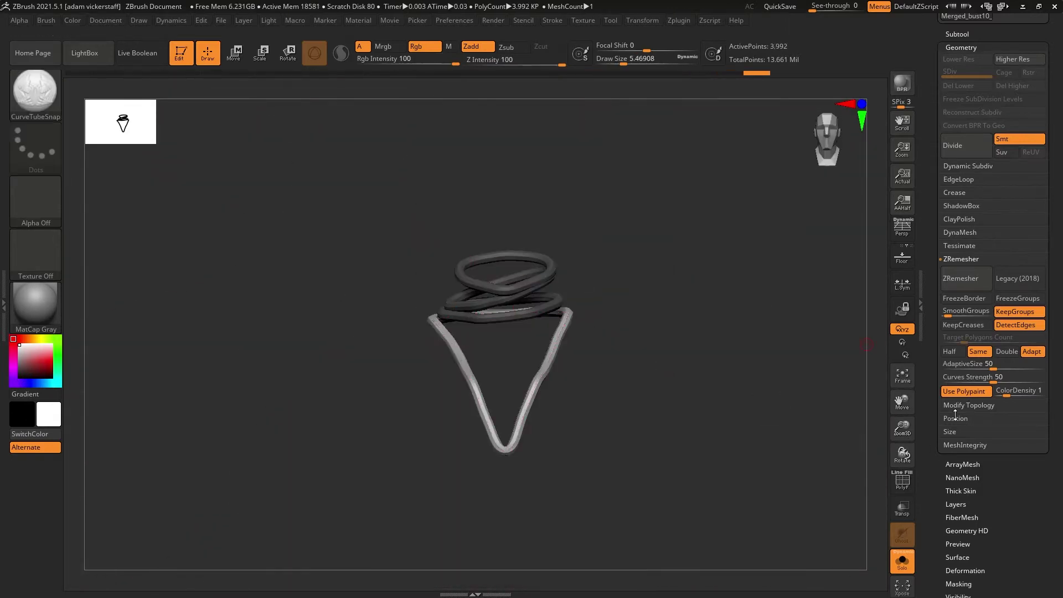
pyautogui.click(957, 406)
pyautogui.click(956, 325)
pyautogui.click(962, 48)
# Thin the necklace tubes with an Inflate deformation of -5.
pyautogui.click(963, 166)
pyautogui.moveTo(1049, 388); pyautogui.dragTo(1049, 244)
pyautogui.moveTo(994, 389); pyautogui.dragTo(987, 389)
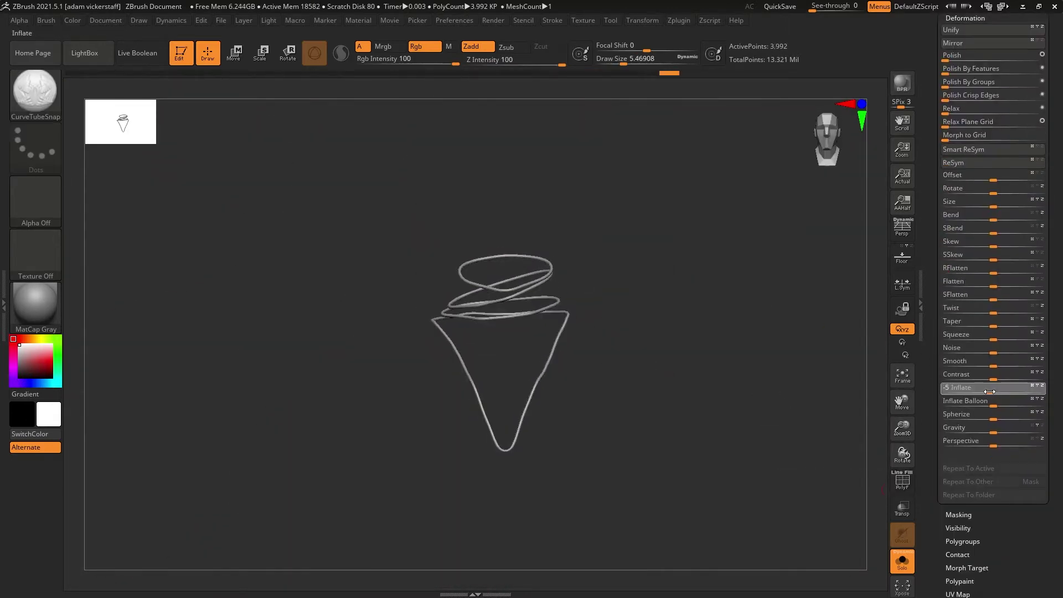
pyautogui.moveTo(934, 258); pyautogui.dragTo(933, 512)
pyautogui.click(955, 211)
# Show the whole character and fit the necklace strands to the front of the neck with the Move Topological brush.
pyautogui.click(902, 561)
pyautogui.press('b')
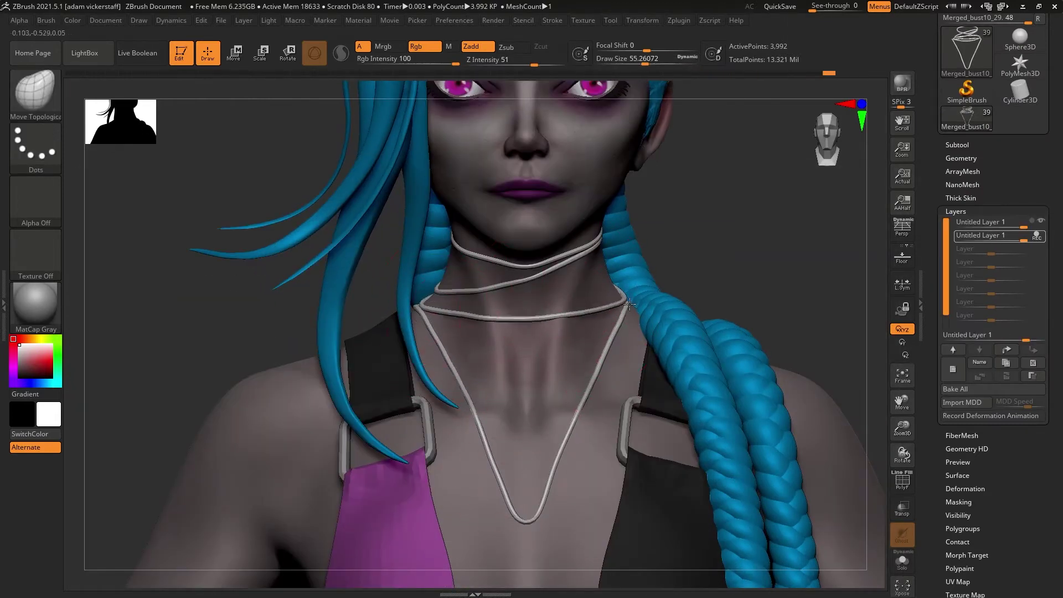
pyautogui.moveTo(604, 313); pyautogui.dragTo(600, 314)
pyautogui.moveTo(719, 288); pyautogui.dragTo(745, 293)
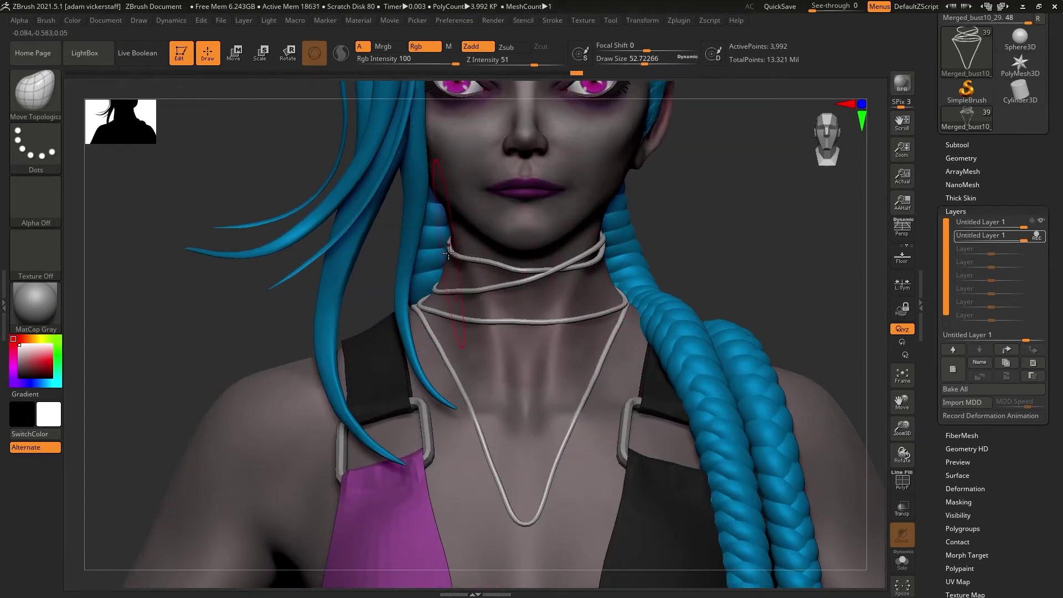
pyautogui.moveTo(878, 487); pyautogui.dragTo(664, 217)
pyautogui.press('s')
pyautogui.moveTo(658, 239); pyautogui.dragTo(626, 292, button='right')
pyautogui.moveTo(902, 459); pyautogui.dragTo(625, 304)
pyautogui.press('s')
pyautogui.moveTo(768, 370); pyautogui.dragTo(853, 410, button='right')
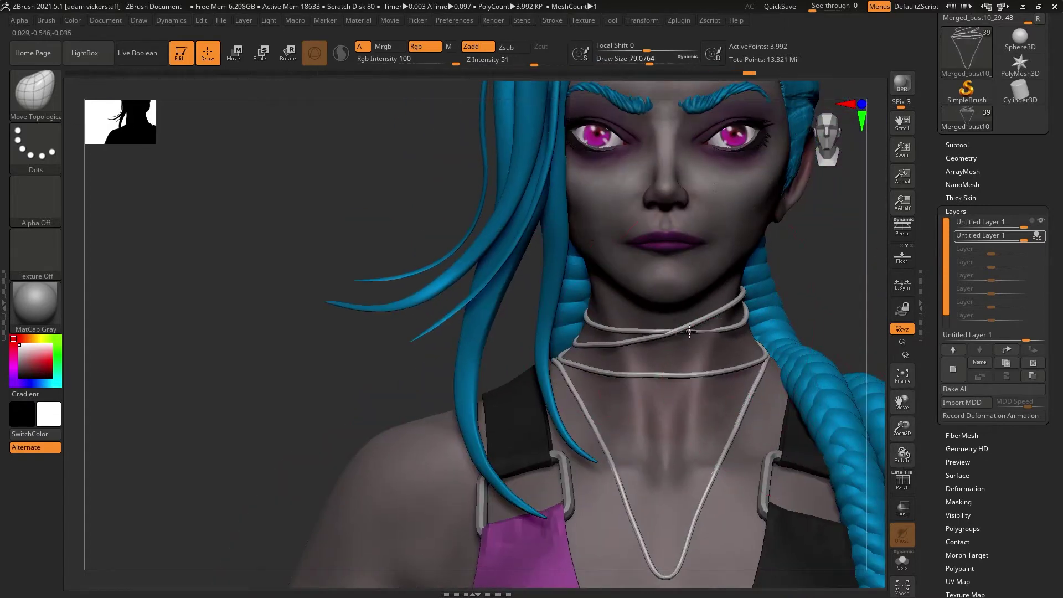
pyautogui.moveTo(736, 331); pyautogui.dragTo(738, 327)
pyautogui.keyDown('ctrl'); pyautogui.moveTo(808, 333); pyautogui.dragTo(803, 265, button='right'); pyautogui.keyUp('ctrl')
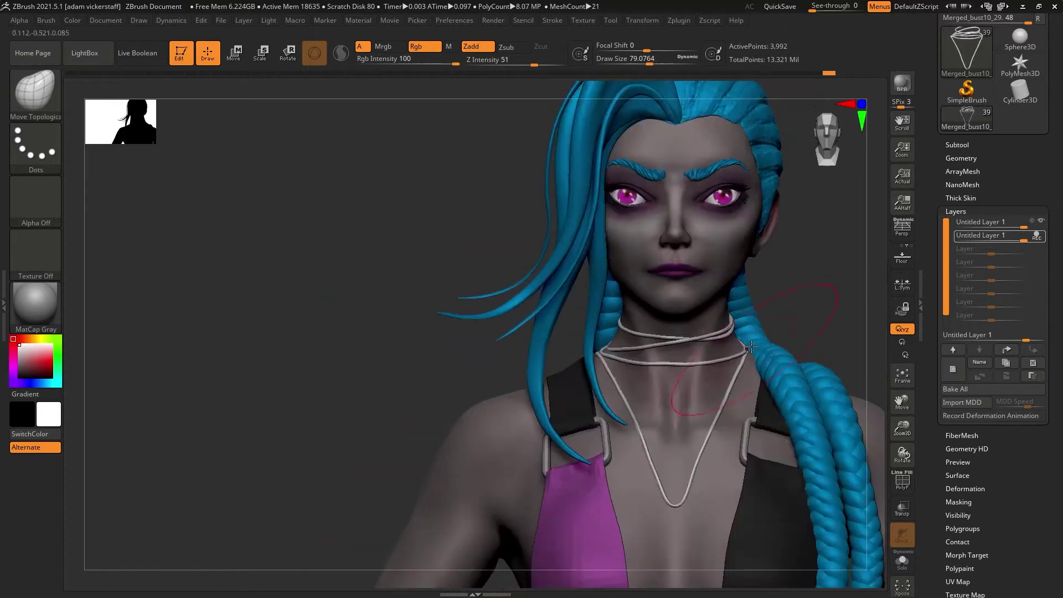
# Hide the long braids and reselect the necklace subtool.
pyautogui.click(958, 145)
pyautogui.keyDown('alt'); pyautogui.click(775, 310); pyautogui.keyUp('alt')
pyautogui.click(1040, 168)
pyautogui.keyDown('alt'); pyautogui.click(745, 368); pyautogui.keyUp('alt')
# Fit the necklace strands around the sides and back of the neck with the Move Topological brush.
pyautogui.moveTo(868, 455); pyautogui.dragTo(662, 358, button='right')
pyautogui.moveTo(781, 373); pyautogui.dragTo(577, 355, button='right')
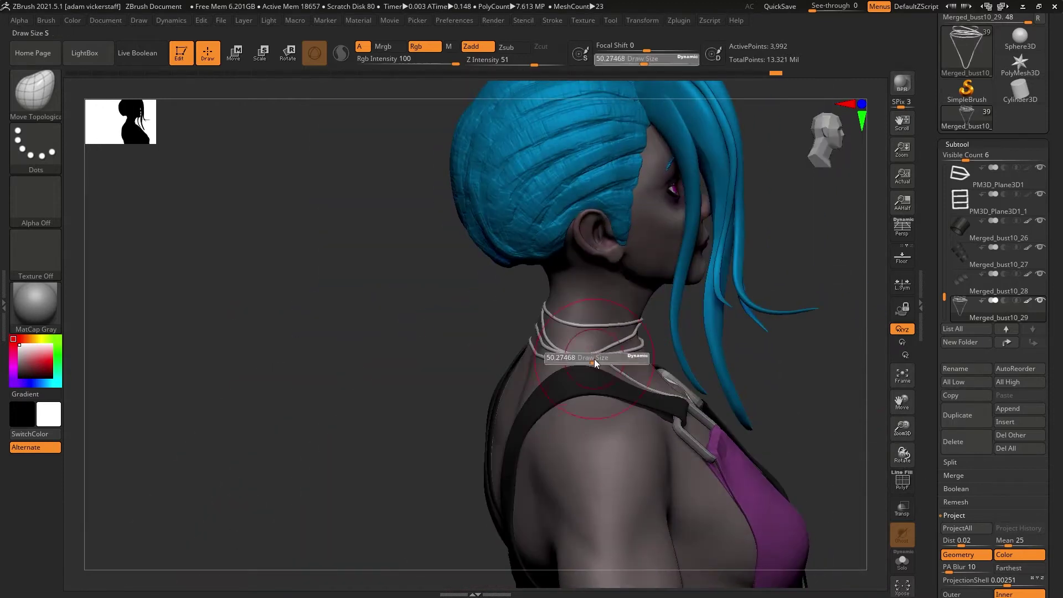
pyautogui.moveTo(903, 454); pyautogui.dragTo(928, 457)
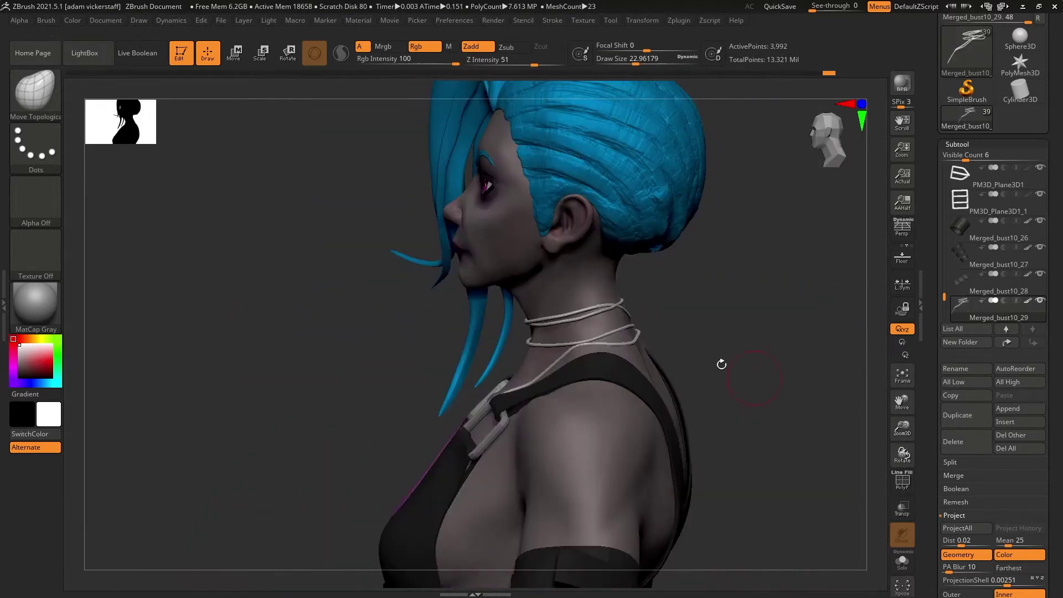
pyautogui.moveTo(606, 345); pyautogui.dragTo(616, 342, button='right')
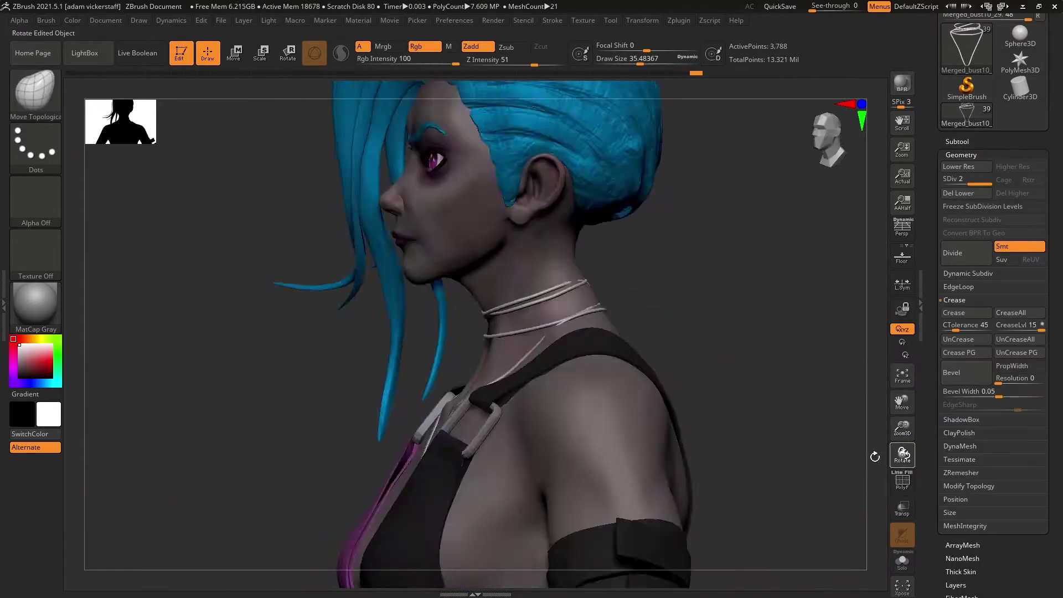
pyautogui.press('b')
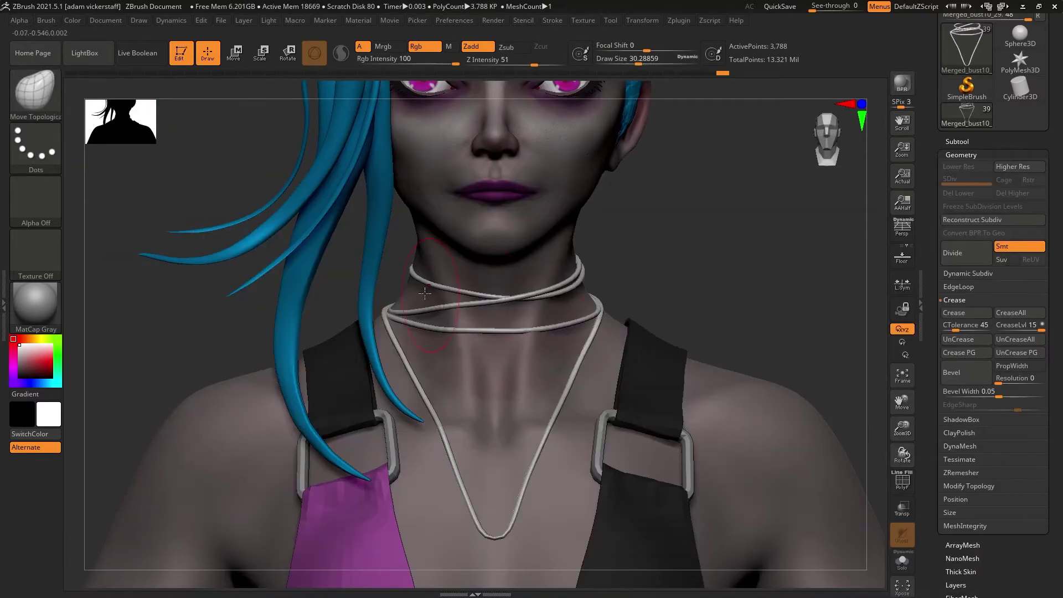
pyautogui.moveTo(902, 455)
pyautogui.mouseDown()
pyautogui.moveTo(952, 460)
pyautogui.moveTo(823, 434)
pyautogui.moveTo(890, 451)
pyautogui.mouseUp()
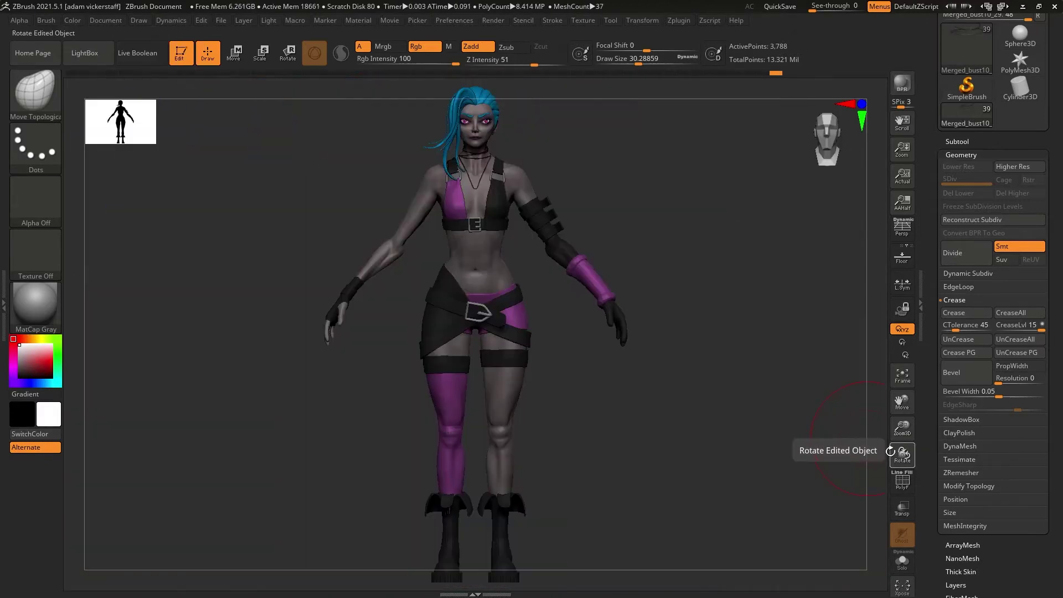
# Turn the visibility of the long braids back on in the subtool list.
pyautogui.click(957, 141)
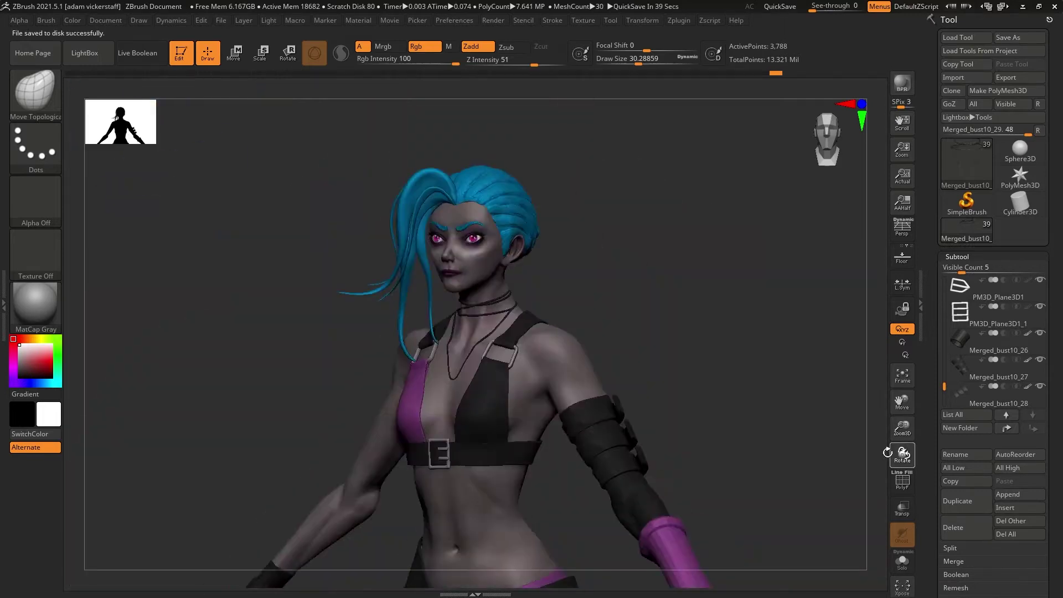
pyautogui.moveTo(892, 450); pyautogui.dragTo(884, 456)
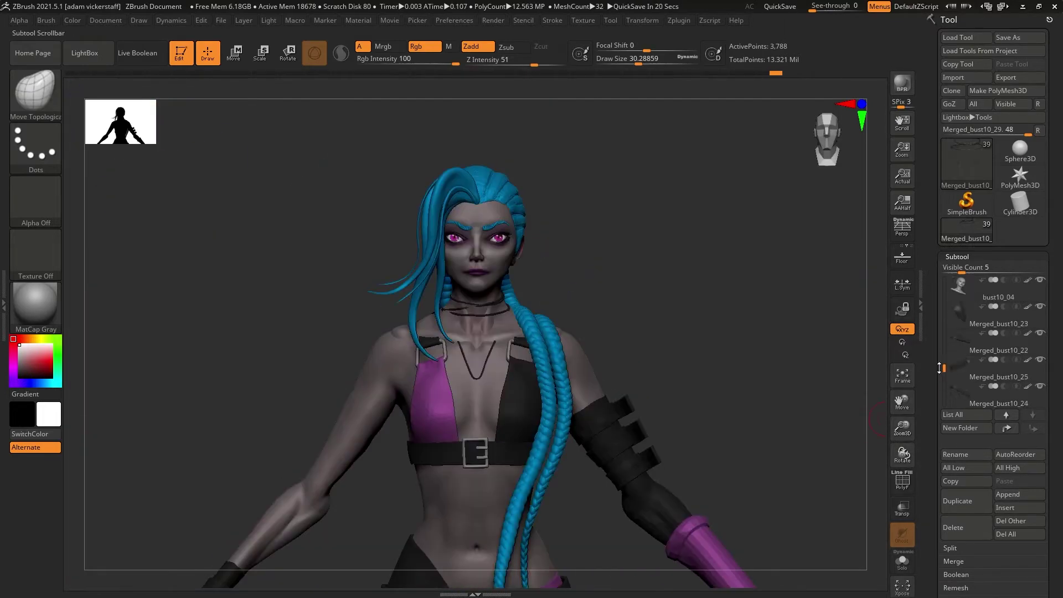
pyautogui.moveTo(902, 455); pyautogui.dragTo(924, 457)
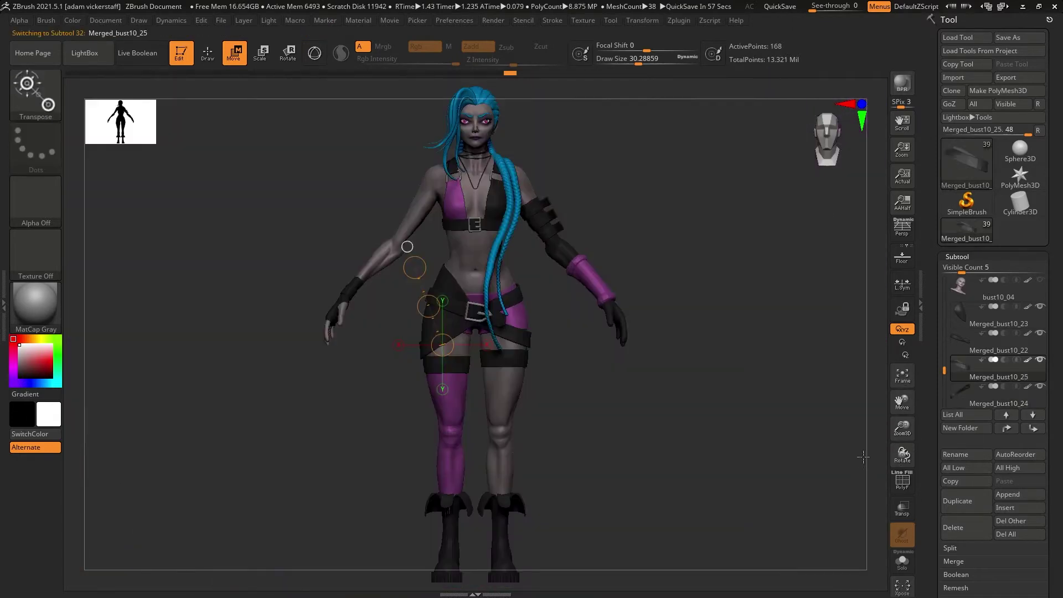
# Scale and rotate the pointed buckle onto the top upper-arm band and copy it to the other two bands.
pyautogui.moveTo(36, 304)
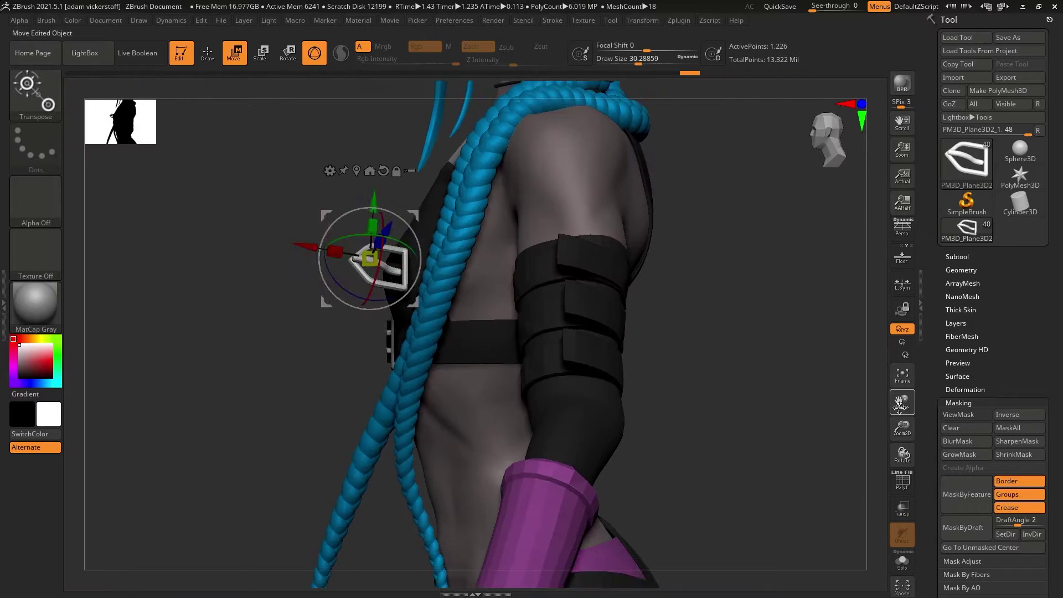
pyautogui.click(310, 60)
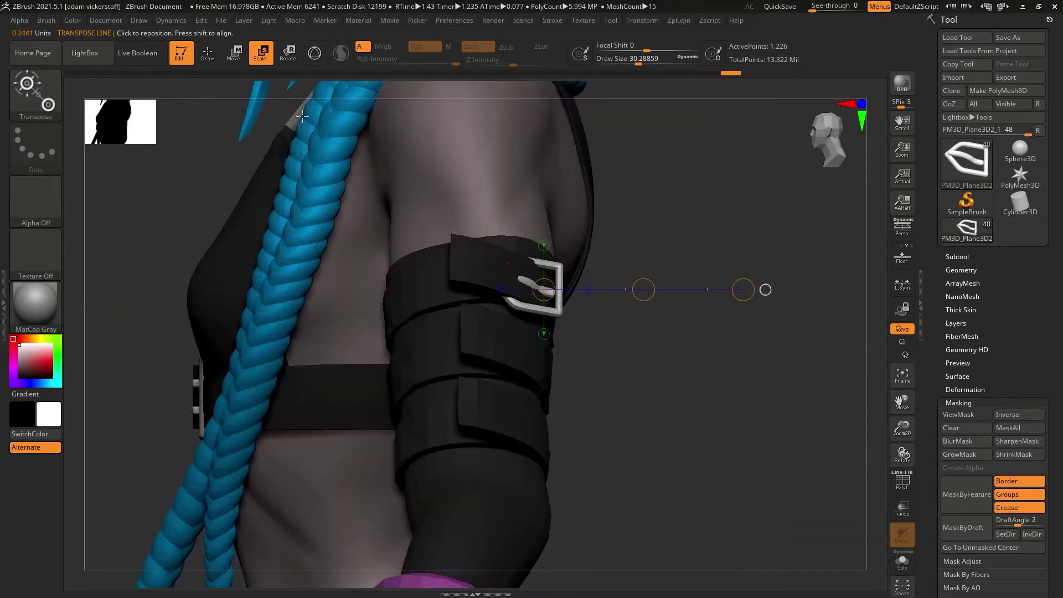
pyautogui.press('y')
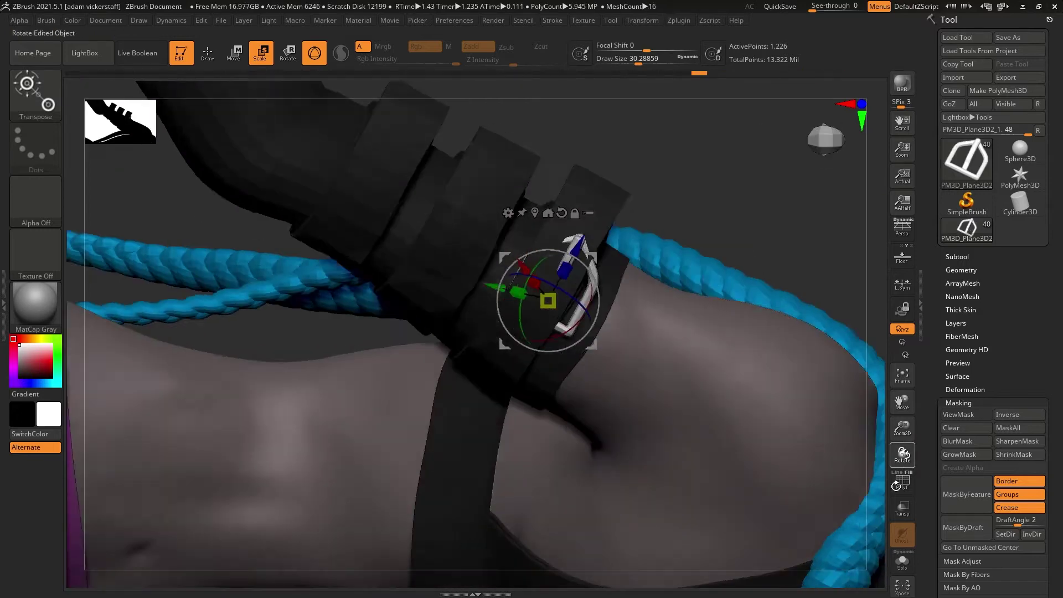
pyautogui.press('y')
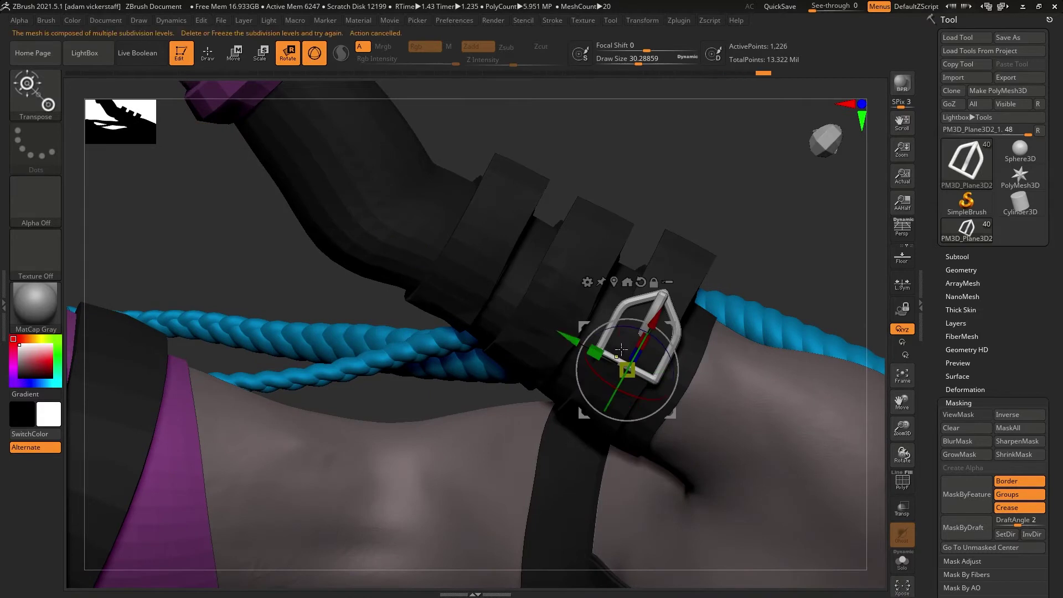
pyautogui.keyDown('ctrl'); pyautogui.moveTo(620, 349); pyautogui.dragTo(581, 279); pyautogui.keyUp('ctrl')
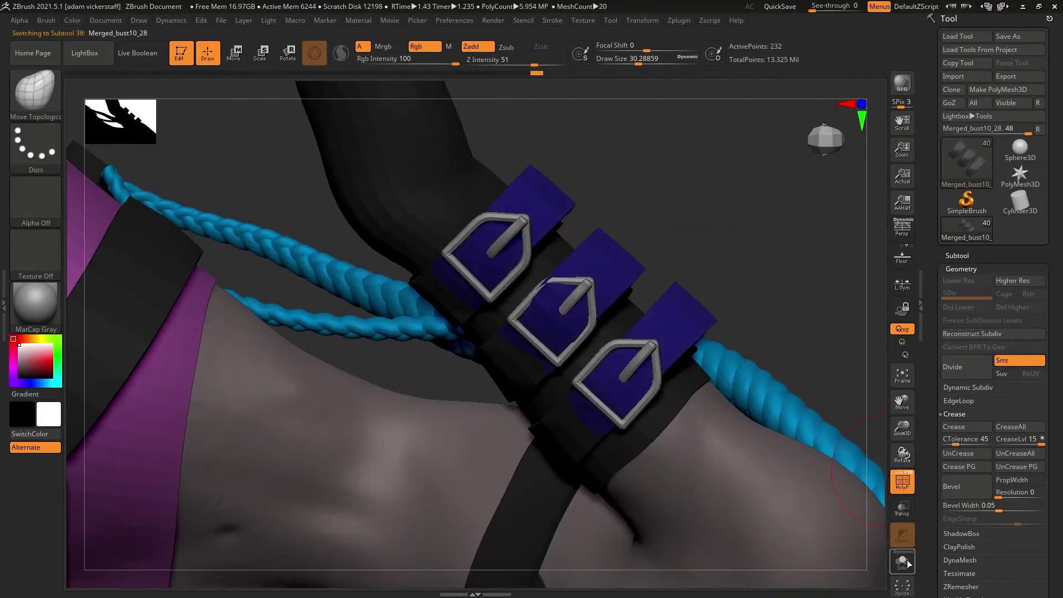
# Mask part of the three arm-band strap tabs in Solo mode and set up the Move tool for the unmasked part.
pyautogui.click(907, 563)
pyautogui.keyDown('ctrl'); pyautogui.moveTo(620, 249); pyautogui.dragTo(521, 349); pyautogui.keyUp('ctrl')
pyautogui.keyDown('ctrl'); pyautogui.click(682, 433); pyautogui.keyUp('ctrl')
pyautogui.press('w')
pyautogui.click(903, 563)
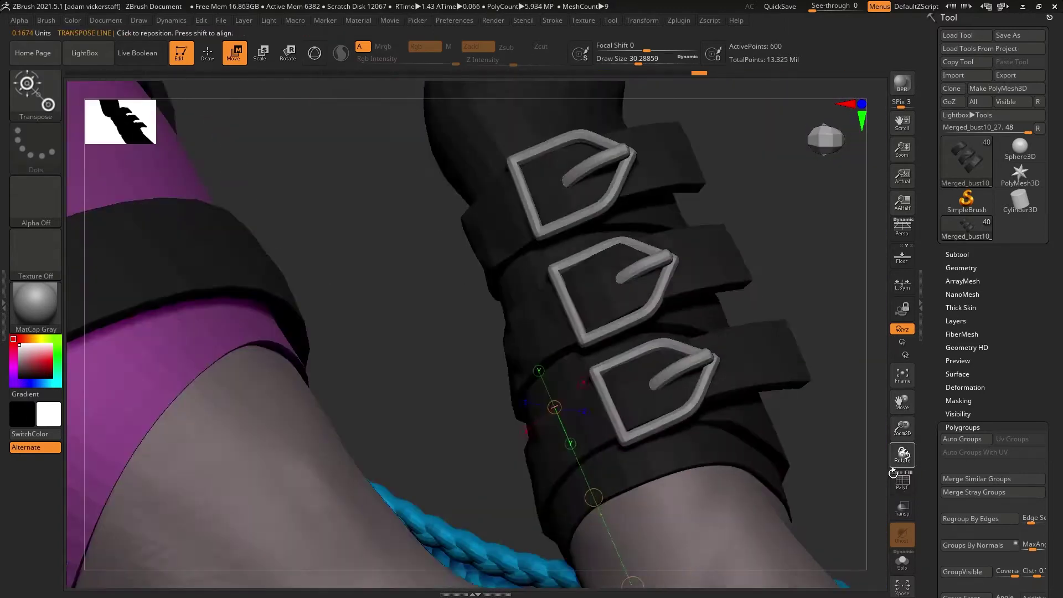
# Mask the strap tabs outside their buckles and choose the Move brush with Mask By Polygroups at 100.
pyautogui.click(908, 485)
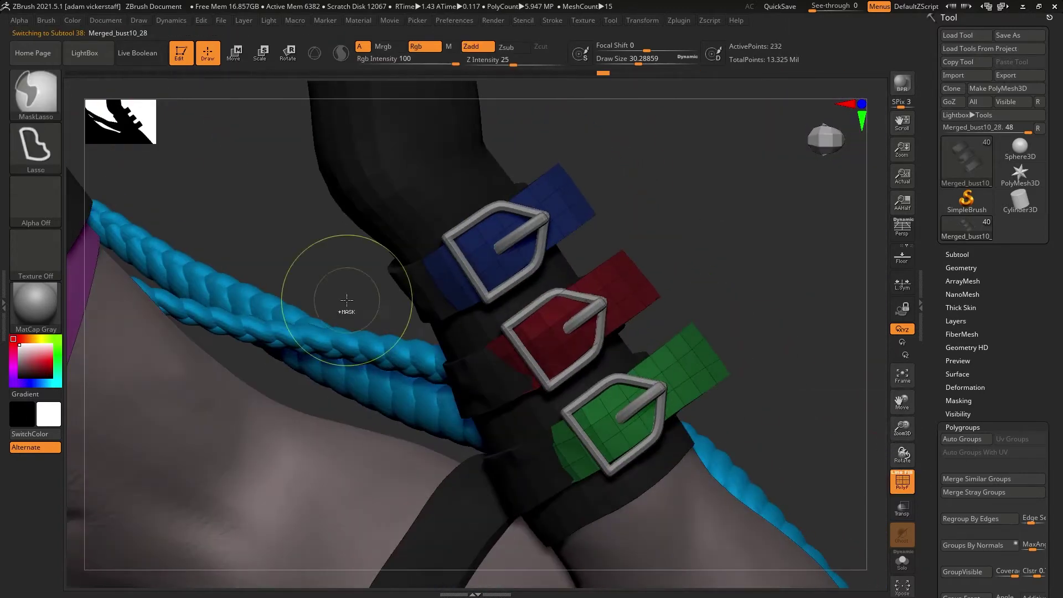
pyautogui.moveTo(310, 299)
pyautogui.keyDown('ctrl'); pyautogui.mouseDown()
pyautogui.moveTo(432, 222)
pyautogui.moveTo(525, 349)
pyautogui.mouseUp(); pyautogui.keyUp('ctrl')
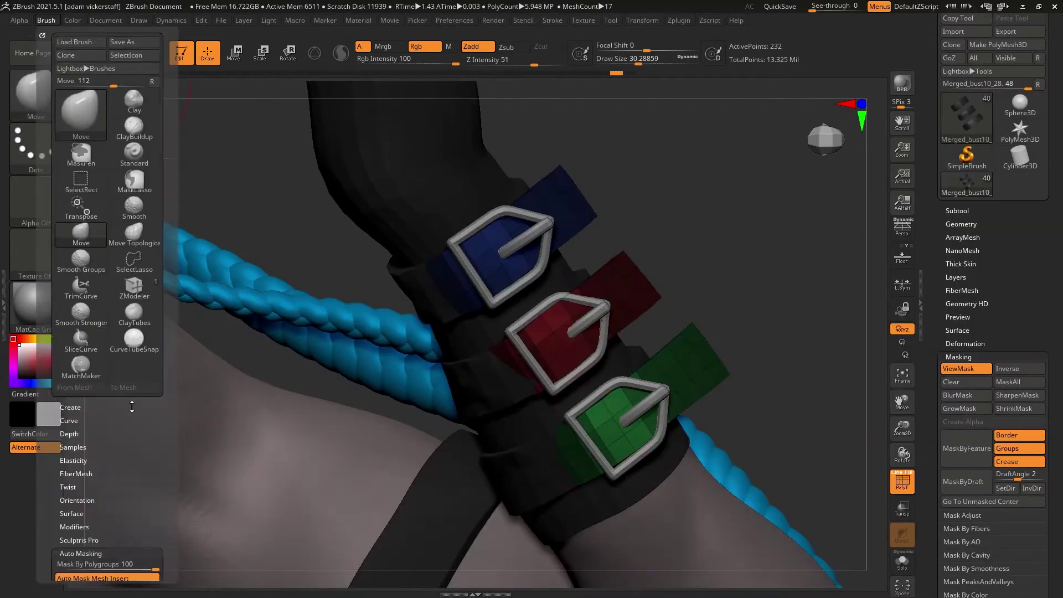
pyautogui.press('m')
pyautogui.press('v')
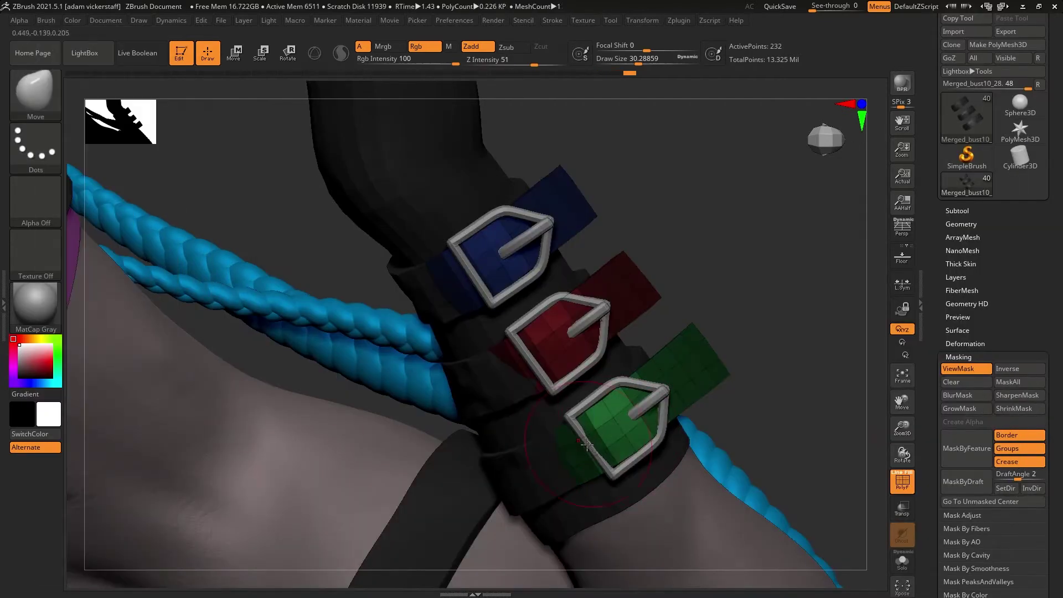
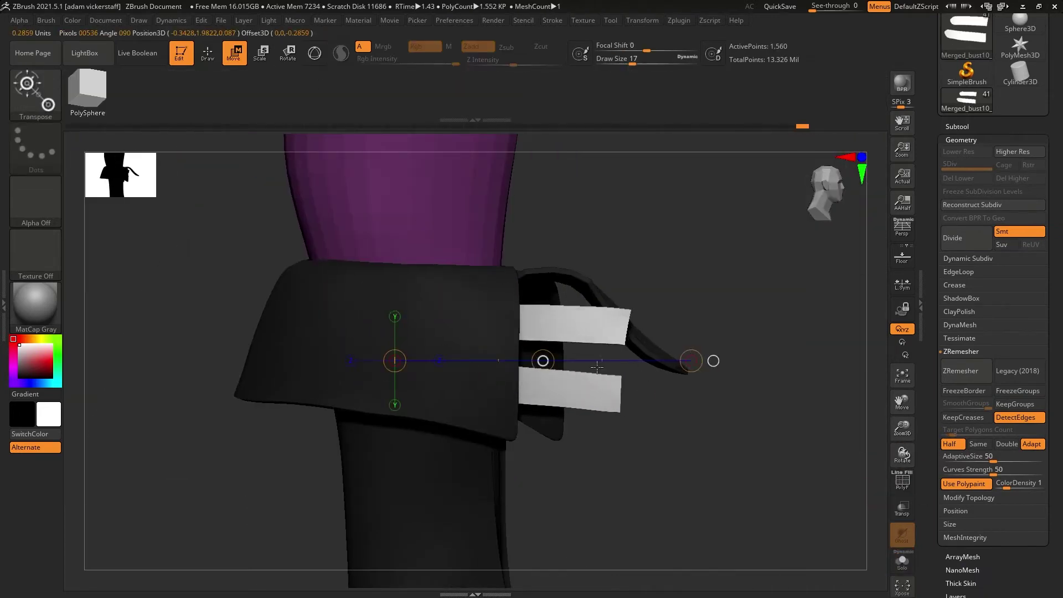
# Isolate the square frame mesh and narrow it to an upright rectangle by moving its unmasked side inward.
pyautogui.moveTo(902, 453); pyautogui.dragTo(905, 494)
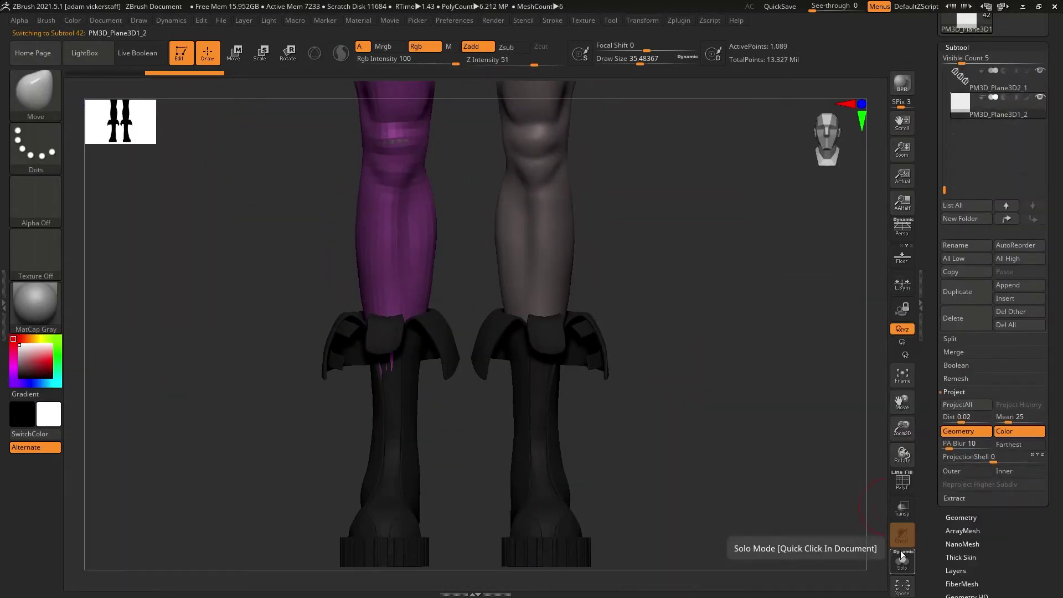
pyautogui.click(901, 559)
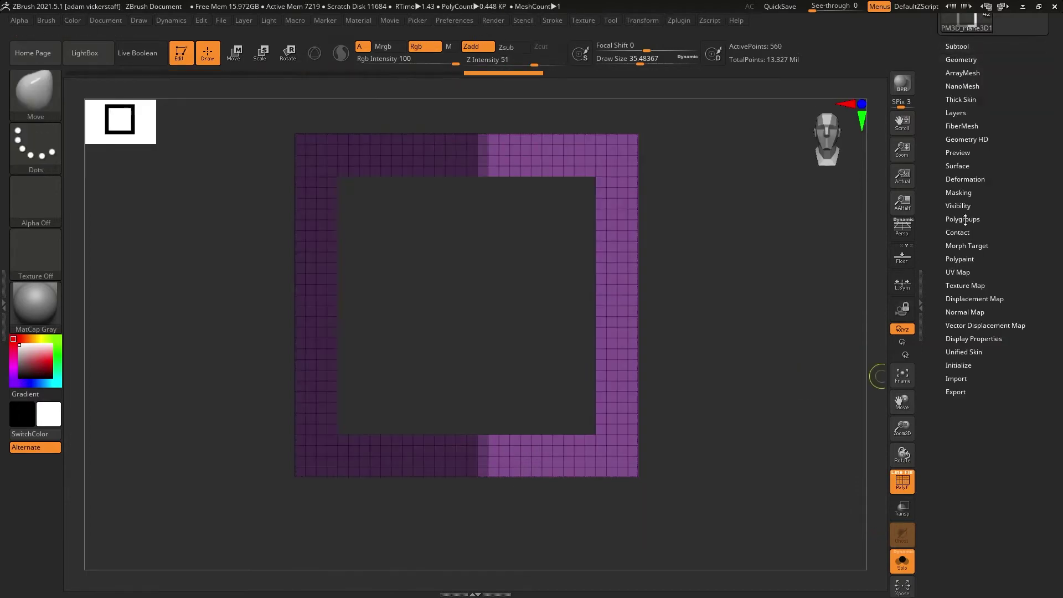
pyautogui.hotkey('ctrl', 'i')
pyautogui.hotkey('ctrl', 'i')
pyautogui.press('w')
pyautogui.moveTo(616, 174); pyautogui.dragTo(510, 173)
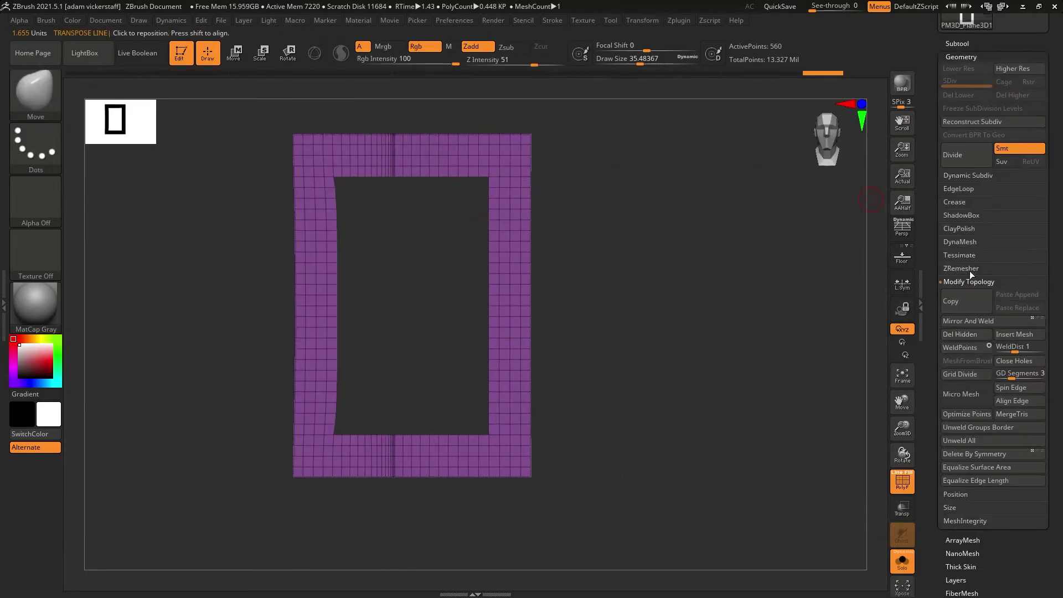
# Remesh the rectangular frame with ZRemesher at a Target Polygons Count of 0.1 and assign it one polygroup.
pyautogui.click(961, 268)
pyautogui.click(961, 287)
pyautogui.press('b')
pyautogui.click(966, 288)
pyautogui.click(966, 287)
pyautogui.click(952, 361)
pyautogui.moveTo(950, 351); pyautogui.dragTo(944, 351)
pyautogui.click(966, 287)
pyautogui.hotkey('ctrl', 'w')
# Make the thickened frame symmetrical with Mirror And Weld and remesh it with ZRemesher, Half turned off.
pyautogui.click(955, 202)
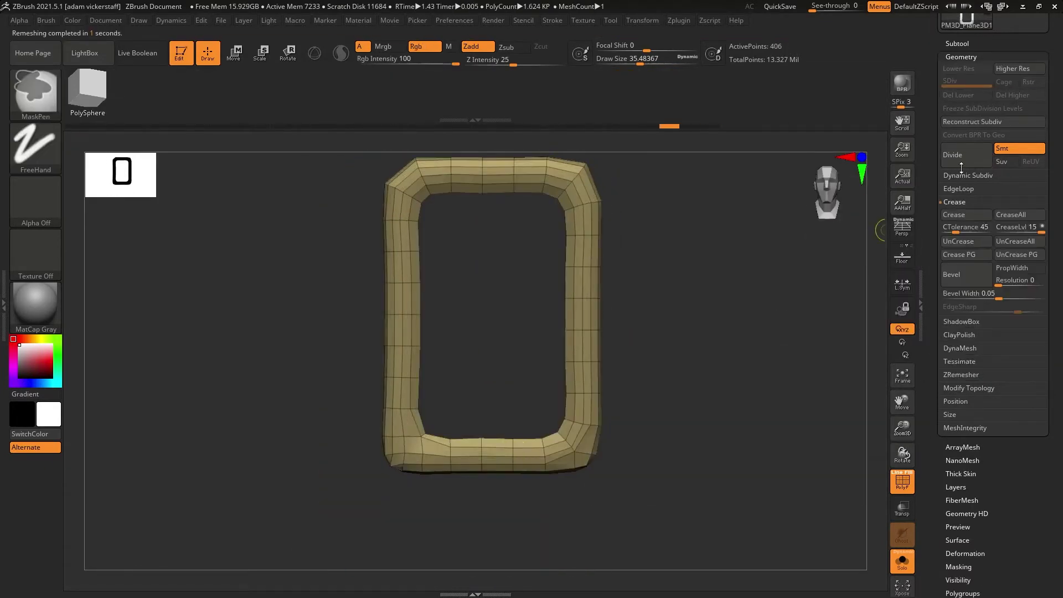
pyautogui.click(969, 388)
pyautogui.click(991, 323)
pyautogui.click(961, 267)
pyautogui.click(967, 288)
pyautogui.click(951, 360)
pyautogui.click(968, 289)
pyautogui.hotkey('ctrl', 'z')
pyautogui.click(952, 360)
pyautogui.click(966, 293)
# Subdivide the rounded frame once and delete its lower subdivision level.
pyautogui.moveTo(903, 454); pyautogui.dragTo(940, 463)
pyautogui.click(955, 200)
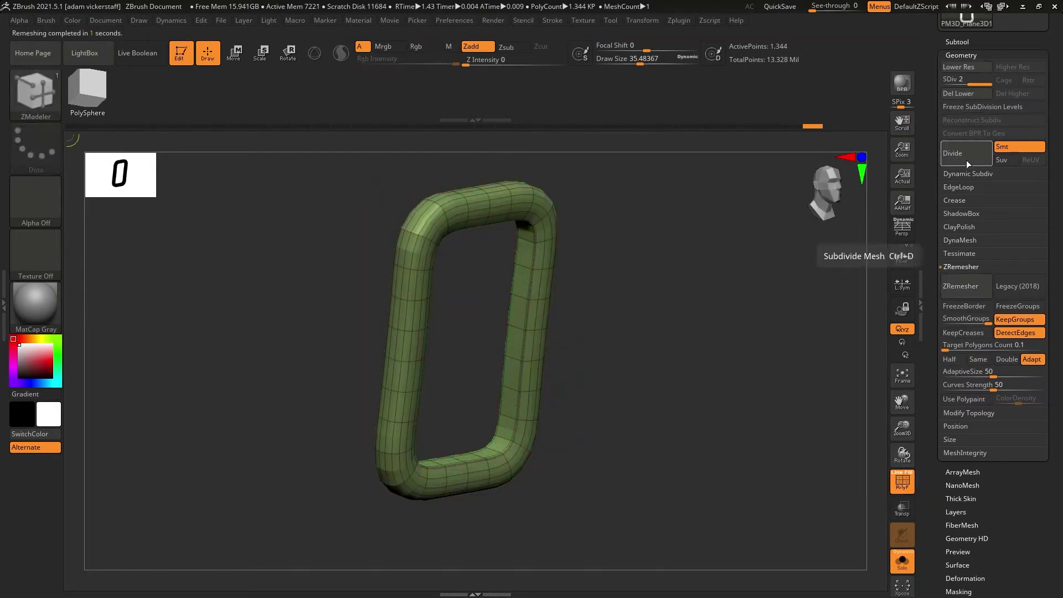
pyautogui.click(965, 160)
pyautogui.click(959, 94)
pyautogui.click(903, 482)
# Scale the rounded frame down to buckle size and move it onto the purple-stockinged leg's boot cuff.
pyautogui.click(234, 53)
pyautogui.click(902, 562)
pyautogui.moveTo(903, 428); pyautogui.dragTo(903, 412)
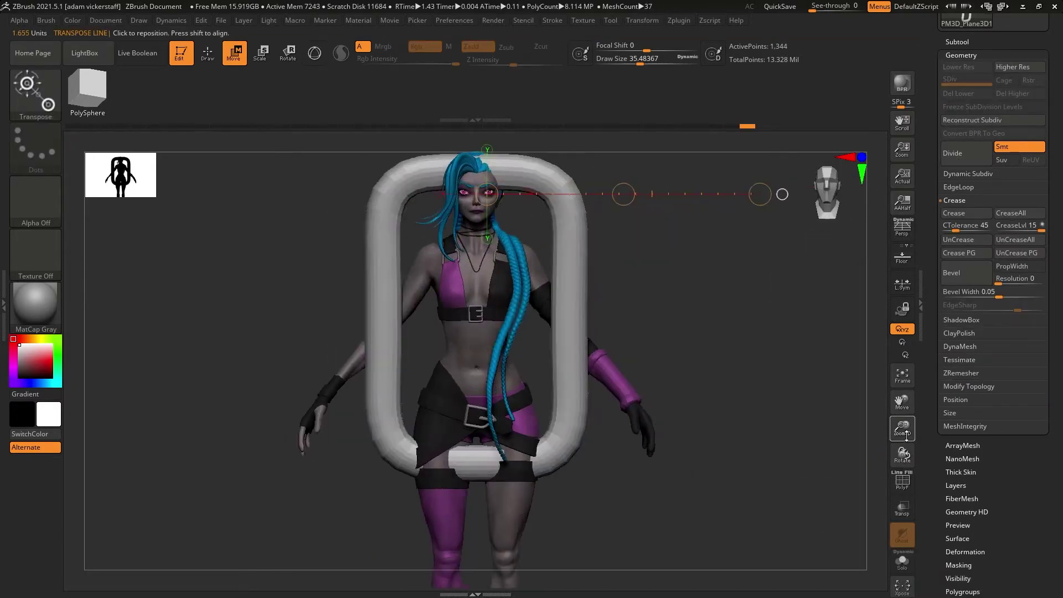
pyautogui.moveTo(490, 313); pyautogui.dragTo(484, 446)
pyautogui.moveTo(903, 428); pyautogui.dragTo(907, 471)
pyautogui.moveTo(576, 290); pyautogui.dragTo(354, 290)
pyautogui.moveTo(902, 428); pyautogui.dragTo(903, 448)
pyautogui.moveTo(412, 240); pyautogui.dragTo(421, 372)
pyautogui.moveTo(456, 474); pyautogui.dragTo(444, 473)
pyautogui.moveTo(903, 428); pyautogui.dragTo(906, 450)
pyautogui.moveTo(441, 402); pyautogui.dragTo(366, 386)
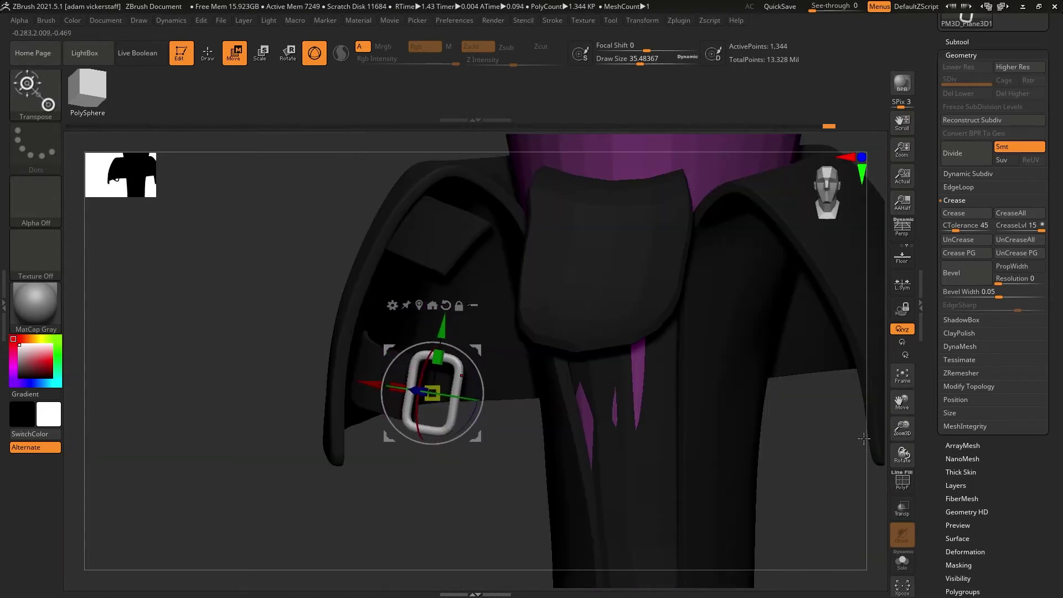
# Move and rotate the buckle frame to meet the end of the lower strap on the boot cuff.
pyautogui.keyDown('shift'); pyautogui.moveTo(221, 499); pyautogui.dragTo(387, 498); pyautogui.keyUp('shift')
pyautogui.moveTo(902, 428); pyautogui.dragTo(903, 407)
pyautogui.press('y')
pyautogui.keyDown('shift'); pyautogui.moveTo(334, 406); pyautogui.dragTo(471, 406); pyautogui.keyUp('shift')
pyautogui.moveTo(902, 428); pyautogui.dragTo(902, 465)
pyautogui.click(208, 53)
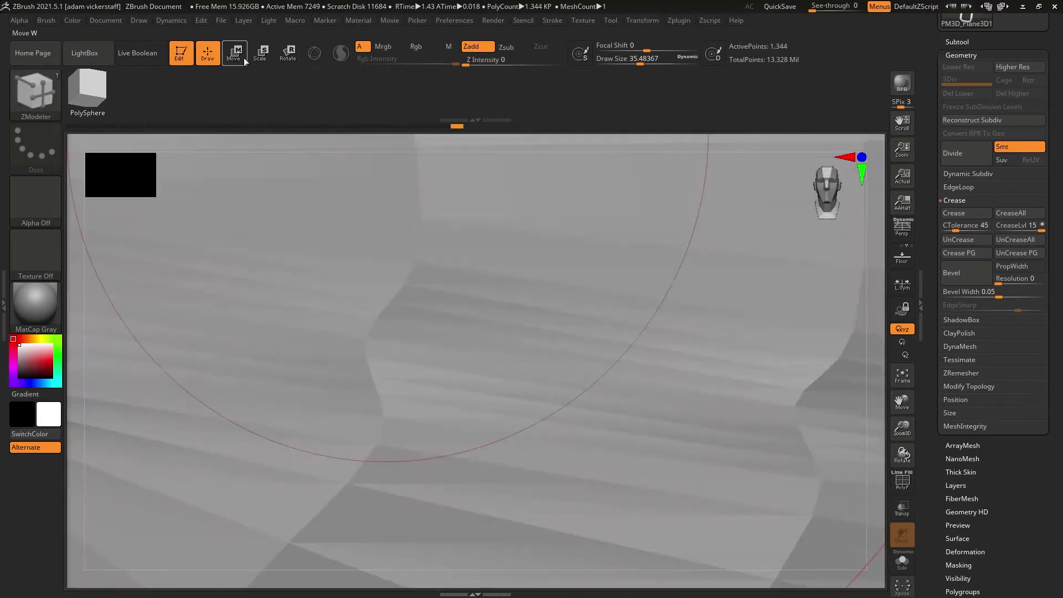
pyautogui.click(234, 53)
pyautogui.keyDown('shift'); pyautogui.moveTo(692, 387); pyautogui.dragTo(553, 388); pyautogui.keyUp('shift')
pyautogui.moveTo(903, 427); pyautogui.dragTo(903, 409)
pyautogui.moveTo(512, 266); pyautogui.dragTo(654, 267)
pyautogui.moveTo(583, 266); pyautogui.dragTo(642, 266)
# Refine the buckle's rotation, position and size so its side bar wraps around the end of the lower cuff strap.
pyautogui.press('r')
pyautogui.moveTo(500, 503); pyautogui.dragTo(699, 503)
pyautogui.keyDown('shift'); pyautogui.moveTo(664, 388); pyautogui.dragTo(803, 387); pyautogui.keyUp('shift')
pyautogui.moveTo(903, 428); pyautogui.dragTo(886, 465)
pyautogui.press('w')
pyautogui.moveTo(516, 404); pyautogui.dragTo(453, 380)
pyautogui.click(260, 54)
pyautogui.moveTo(152, 346); pyautogui.dragTo(180, 351)
pyautogui.click(235, 54)
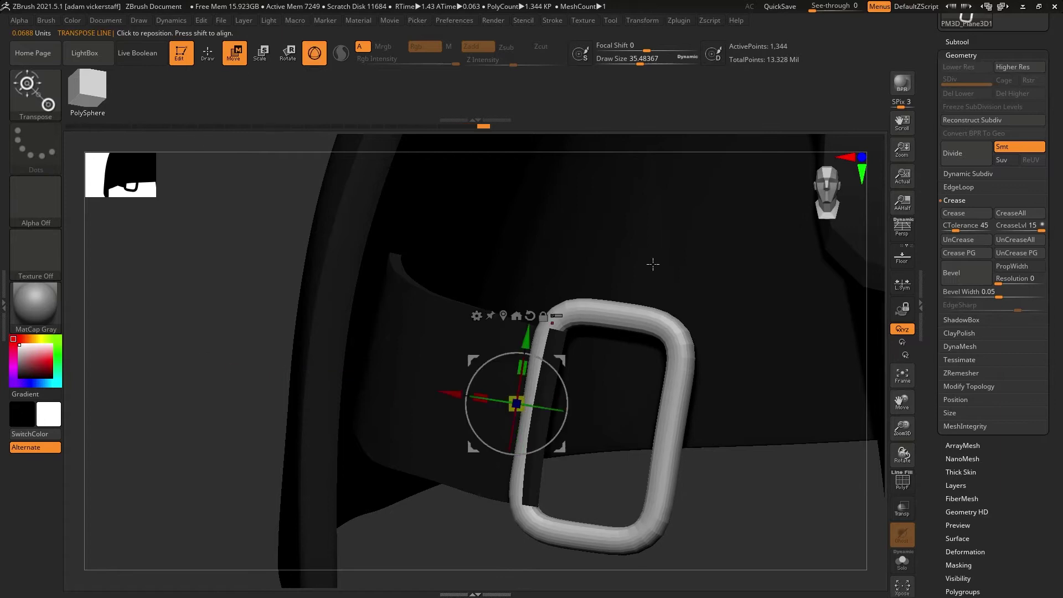
# Duplicate the buckle and fit the copy onto the end of the upper boot-cuff strap, rotating it to the strap's angle.
pyautogui.click(315, 54)
pyautogui.keyDown('alt'); pyautogui.moveTo(222, 443); pyautogui.dragTo(238, 512); pyautogui.keyUp('alt')
pyautogui.keyDown('ctrl'); pyautogui.moveTo(519, 382); pyautogui.dragTo(546, 211); pyautogui.keyUp('ctrl')
pyautogui.moveTo(573, 244); pyautogui.dragTo(588, 270)
pyautogui.moveTo(573, 237); pyautogui.dragTo(603, 228)
pyautogui.moveTo(902, 455); pyautogui.dragTo(918, 526)
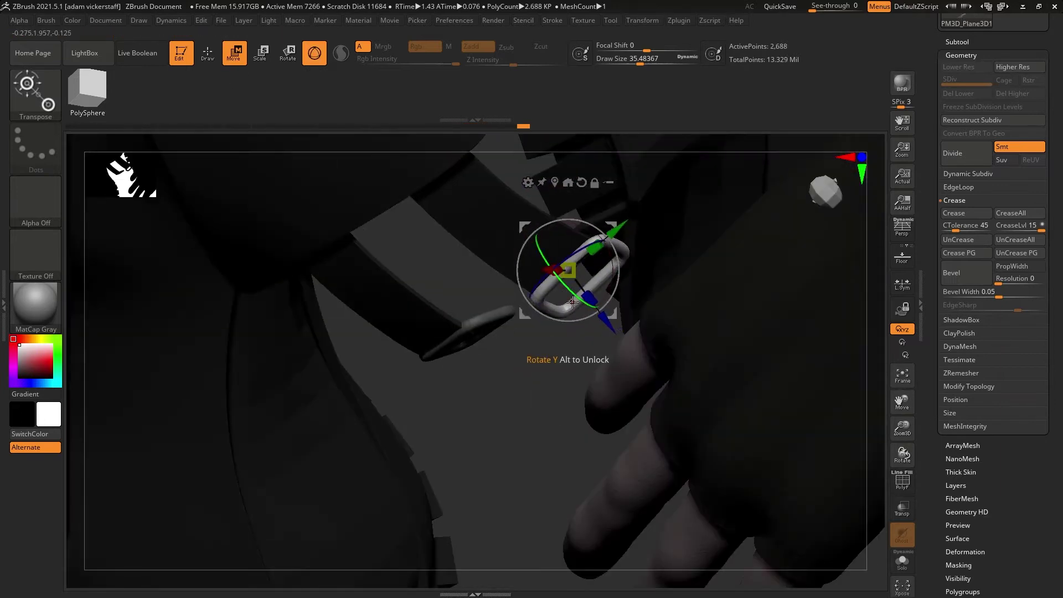
pyautogui.moveTo(610, 228); pyautogui.dragTo(606, 234)
pyautogui.moveTo(802, 388)
pyautogui.keyDown('shift'); pyautogui.mouseDown()
pyautogui.moveTo(858, 399)
pyautogui.moveTo(820, 438)
pyautogui.mouseUp(); pyautogui.keyUp('shift')
pyautogui.moveTo(598, 213); pyautogui.dragTo(593, 219)
pyautogui.keyDown('shift'); pyautogui.moveTo(830, 388); pyautogui.dragTo(873, 311); pyautogui.keyUp('shift')
# Mirror both cuff buckles to the other boot with Mirror And Weld.
pyautogui.press('q')
pyautogui.click(969, 386)
pyautogui.click(970, 320)
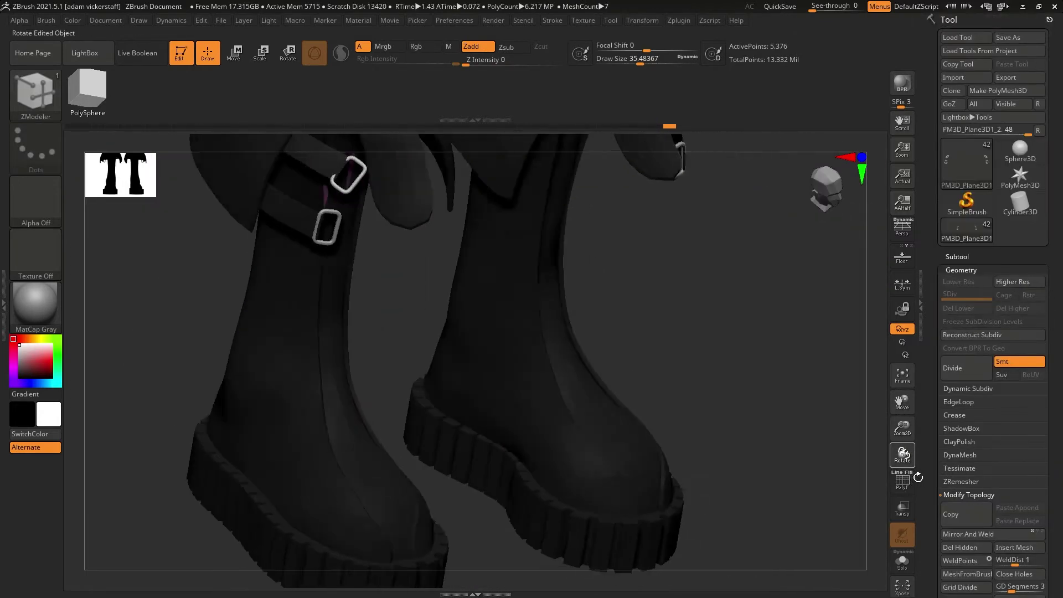
pyautogui.moveTo(903, 457); pyautogui.dragTo(908, 459)
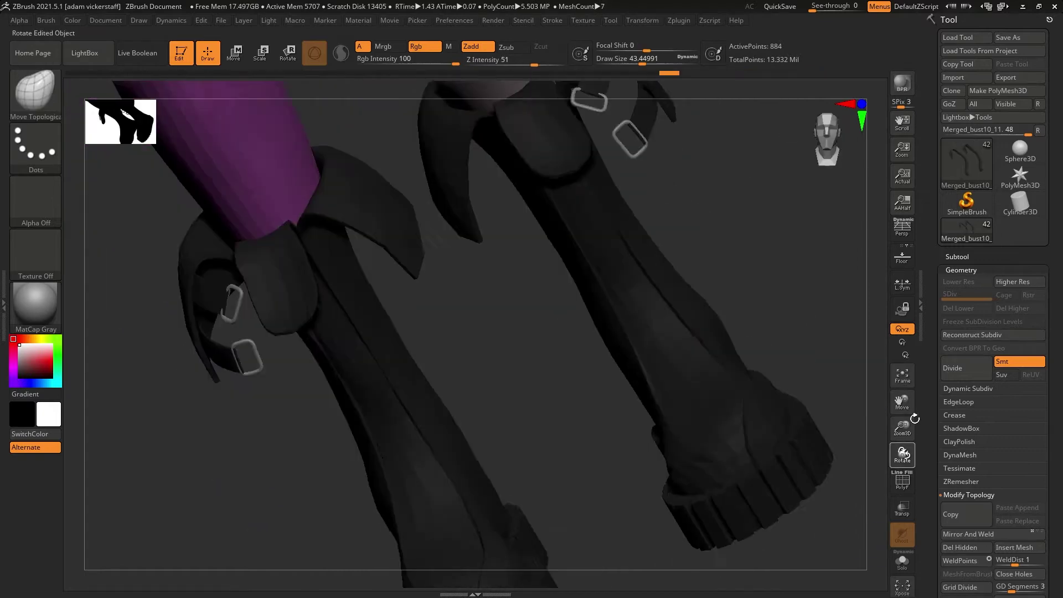
# Duplicate the boots' front inset panel subtool and turn on the polyframe display for the copy.
pyautogui.moveTo(903, 451); pyautogui.dragTo(885, 468)
pyautogui.keyDown('alt'); pyautogui.click(576, 513); pyautogui.keyUp('alt')
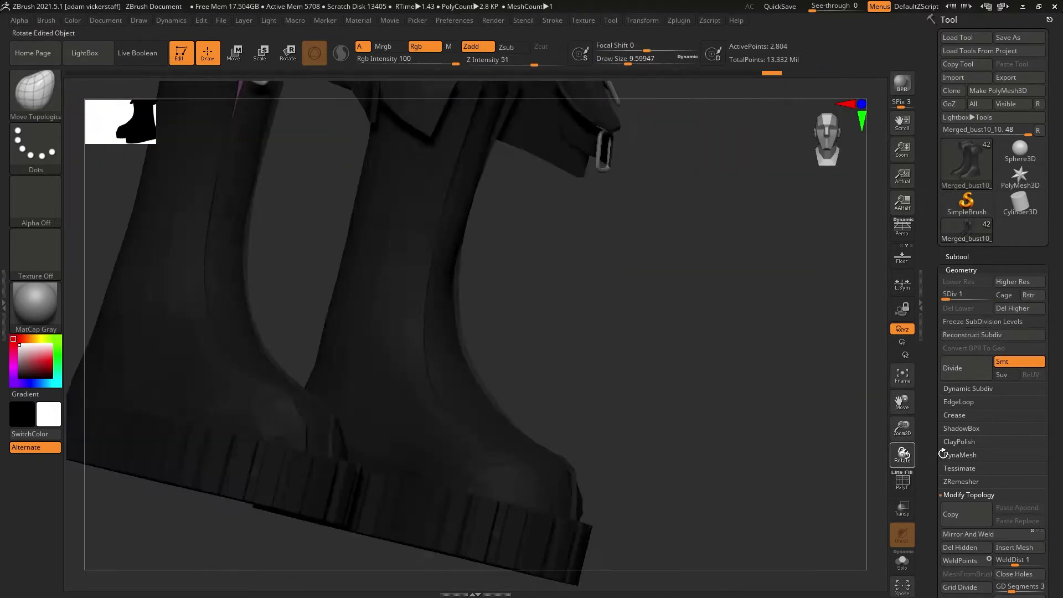
pyautogui.keyDown('alt'); pyautogui.click(564, 434); pyautogui.keyUp('alt')
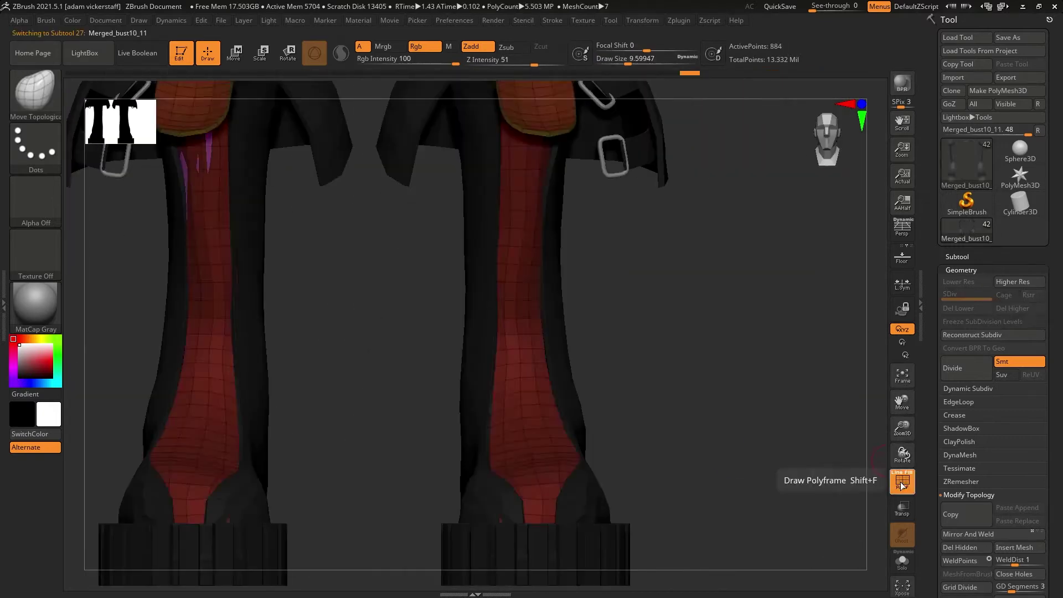
pyautogui.moveTo(903, 454); pyautogui.dragTo(892, 459)
pyautogui.click(957, 257)
pyautogui.click(998, 316)
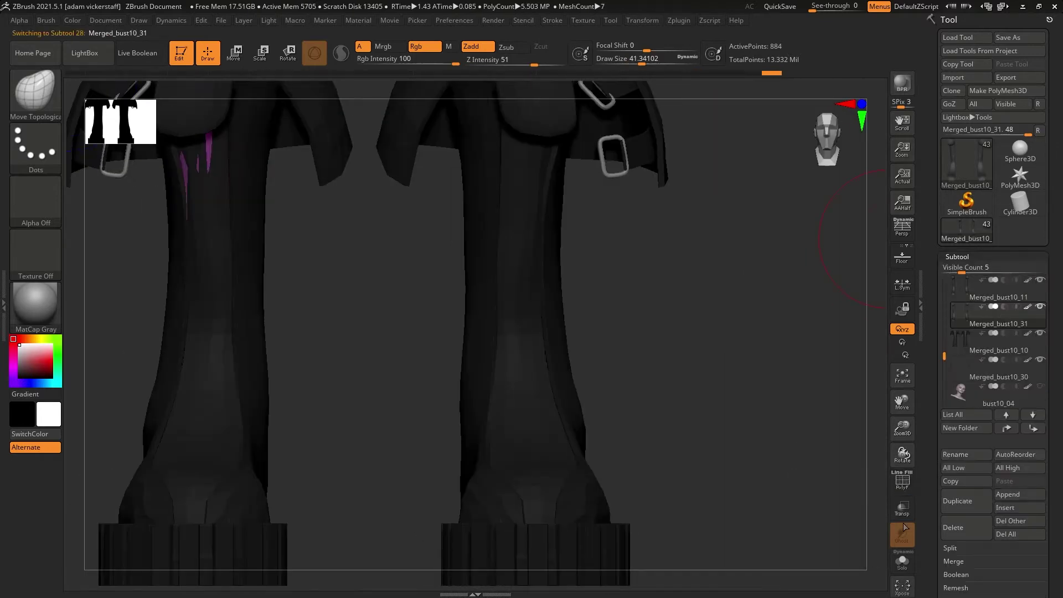
pyautogui.hotkey('shift', 'f')
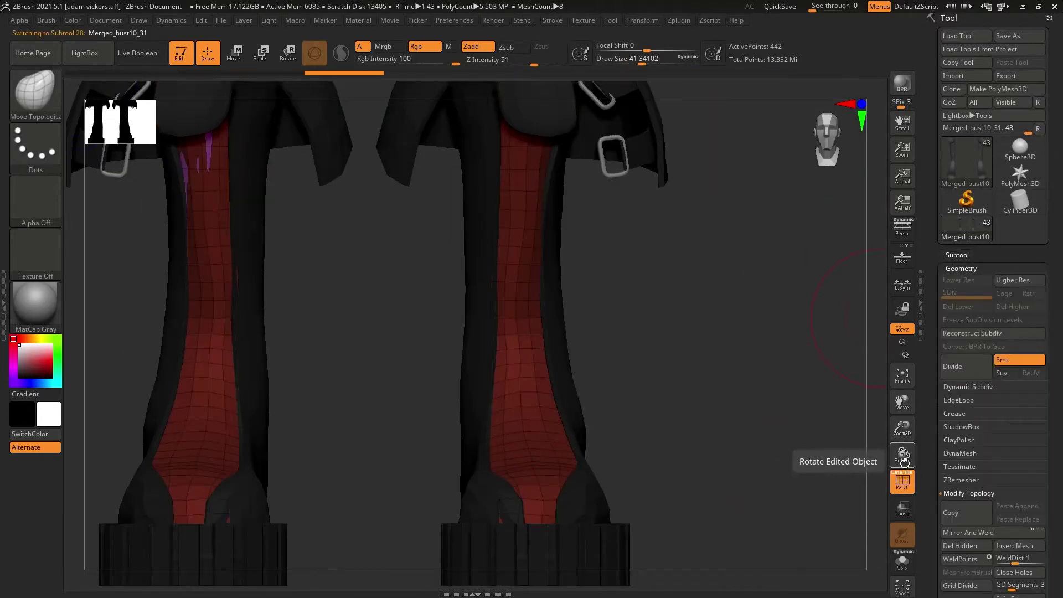
# Subdivide the duplicated front panels into a dense mesh with Smt off and turn transparency off.
pyautogui.moveTo(903, 455); pyautogui.dragTo(862, 406)
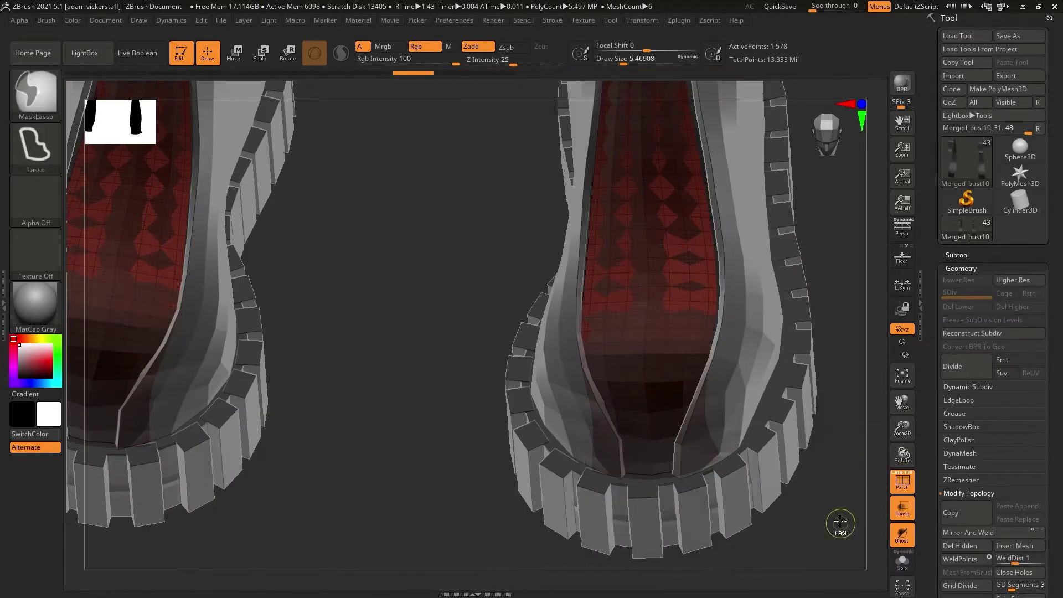
pyautogui.click(964, 371)
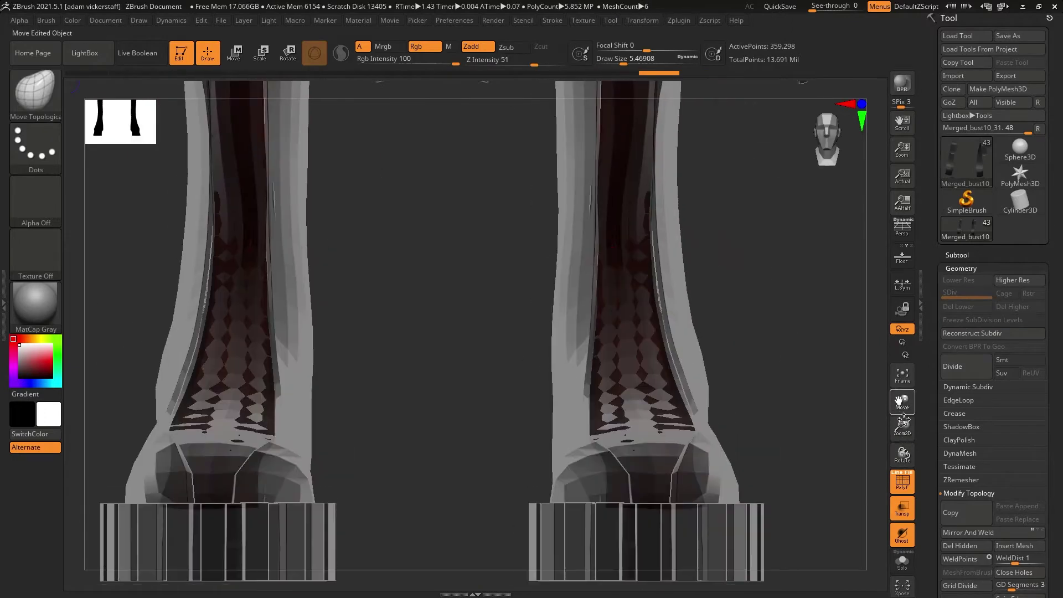
pyautogui.click(902, 507)
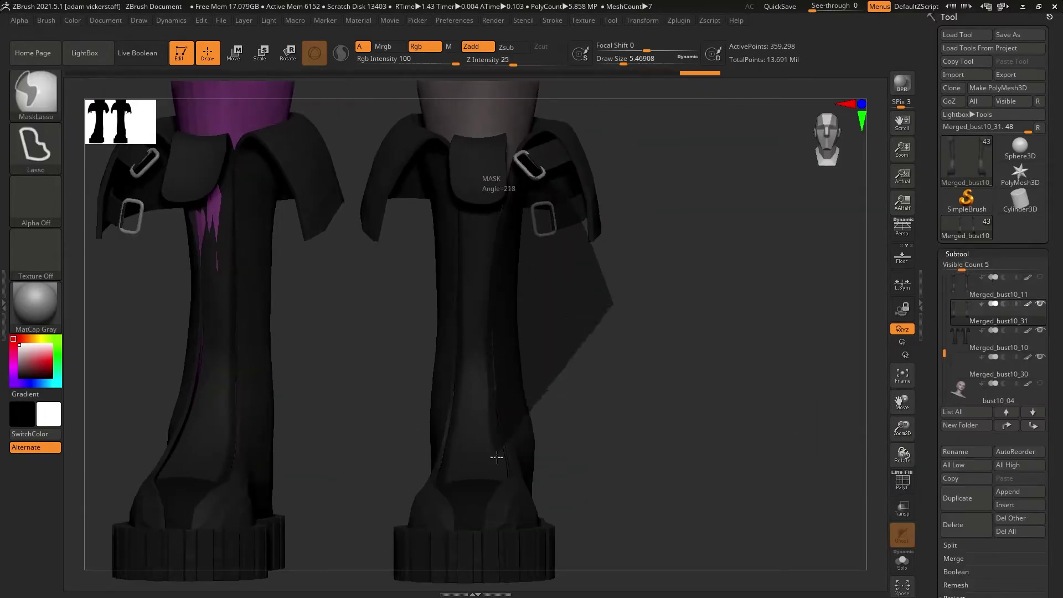
# Mask and cut away the centre of the duplicated panels, leaving edge strips and a toe piece, and remesh them with ZRemesher at Half.
pyautogui.keyDown('ctrl'); pyautogui.moveTo(497, 458); pyautogui.dragTo(493, 455); pyautogui.keyUp('ctrl')
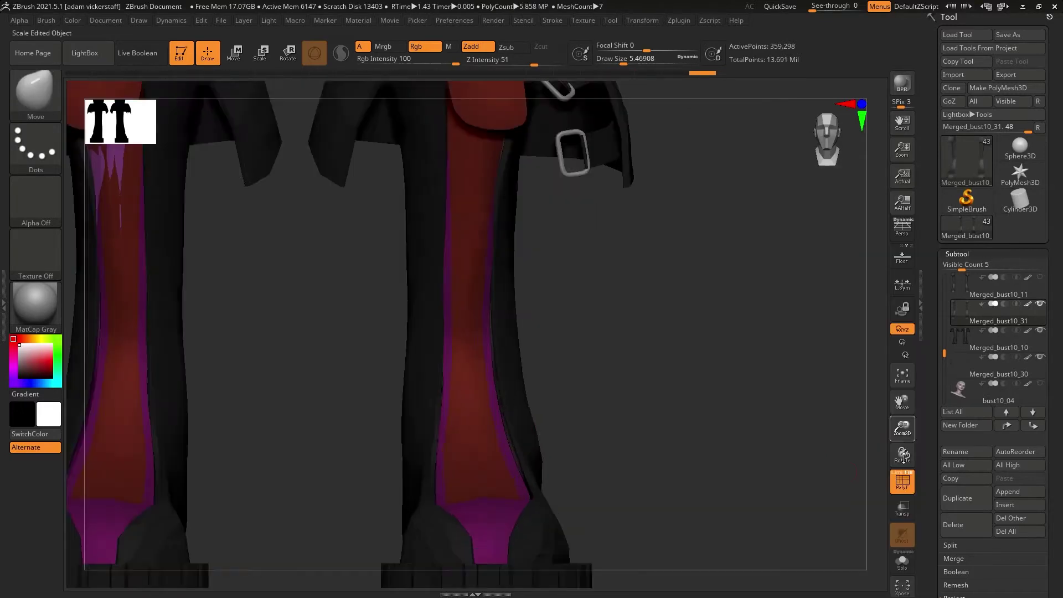
pyautogui.moveTo(544, 271); pyautogui.dragTo(508, 328, button='right')
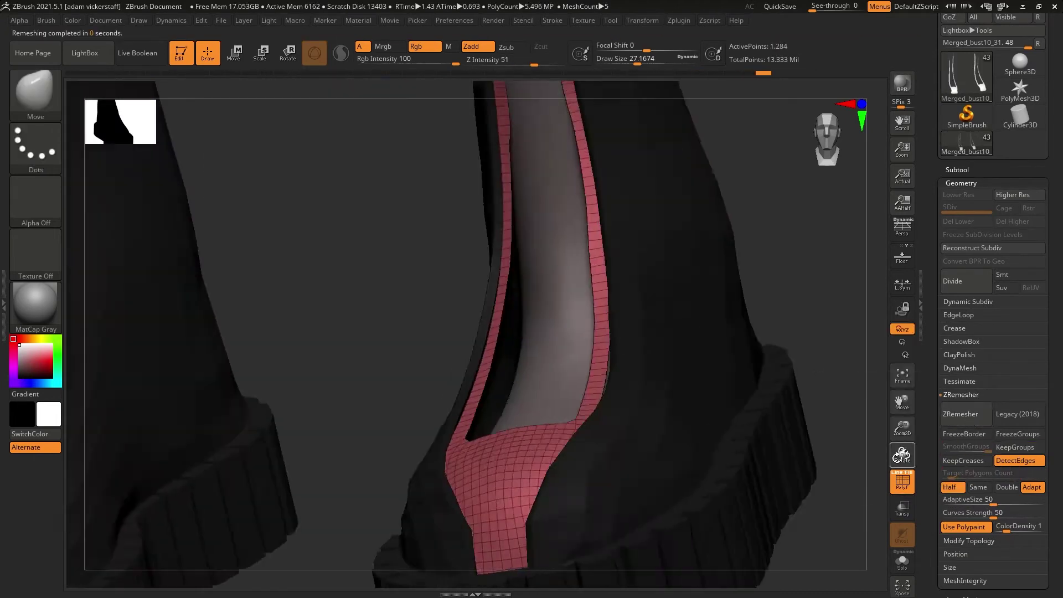
# Choose the ZRemesherGuides brush for the boot trim.
pyautogui.press('b')
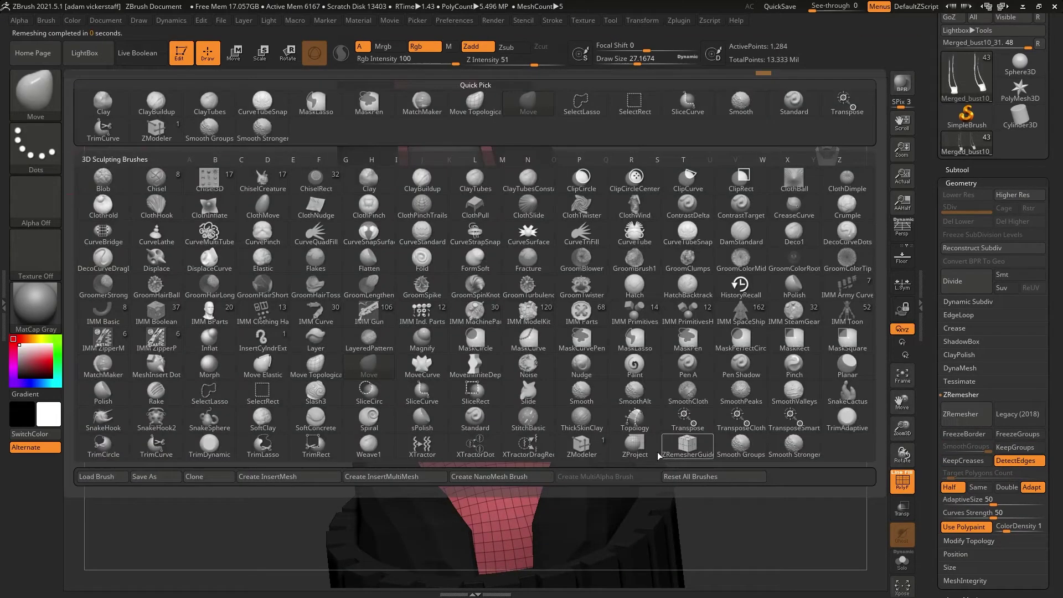
# Reshape and smooth the trim strips on the boot fronts with the ZModeler, Move and Smooth Groups brushes.
pyautogui.press('z')
pyautogui.press('m')
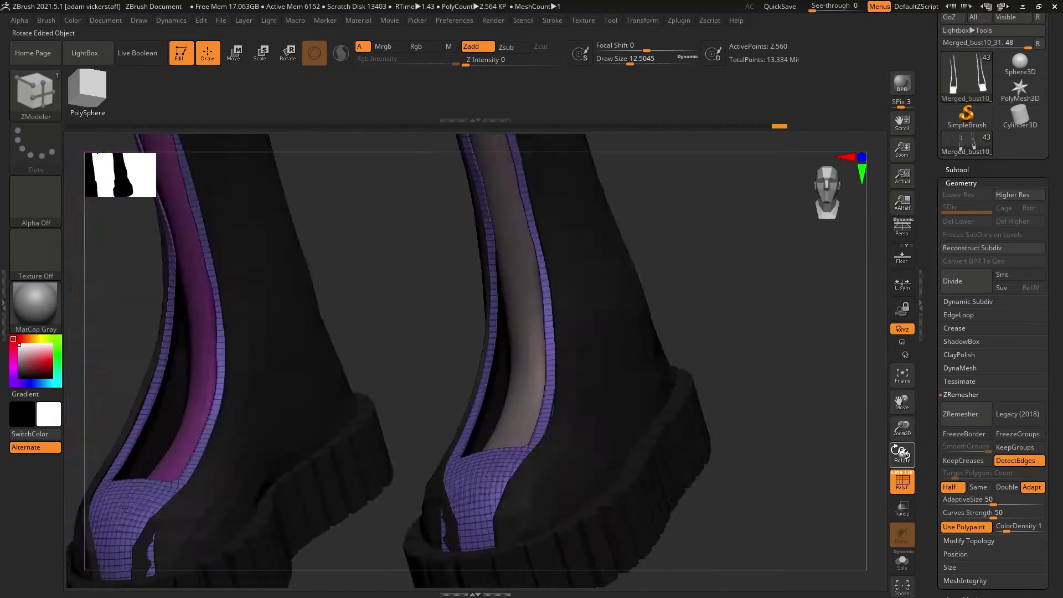
pyautogui.press('b')
pyautogui.press('m')
pyautogui.press('v')
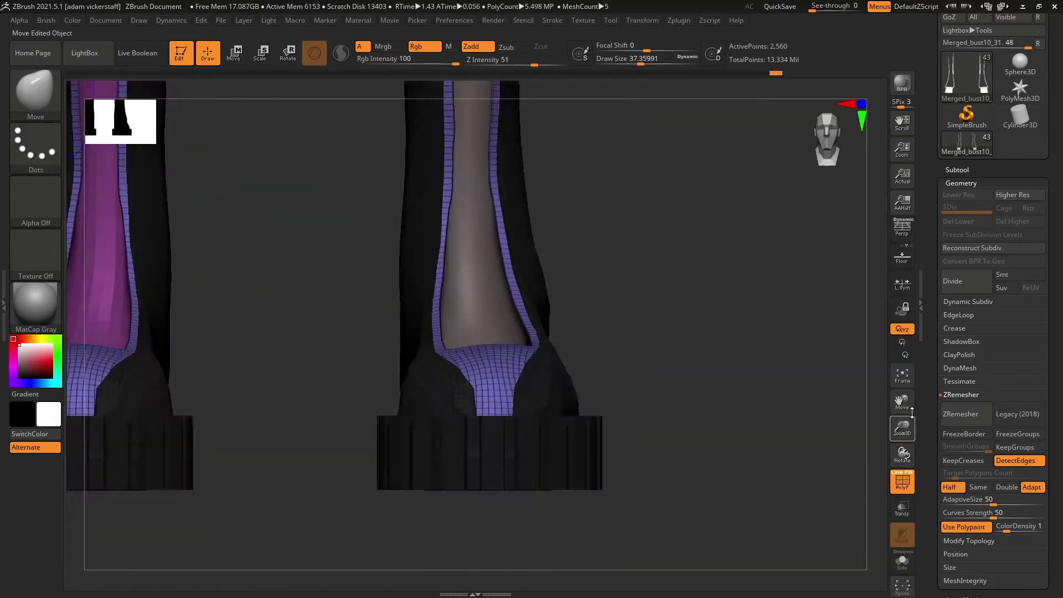
pyautogui.press('b')
pyautogui.press('s')
pyautogui.press('g')
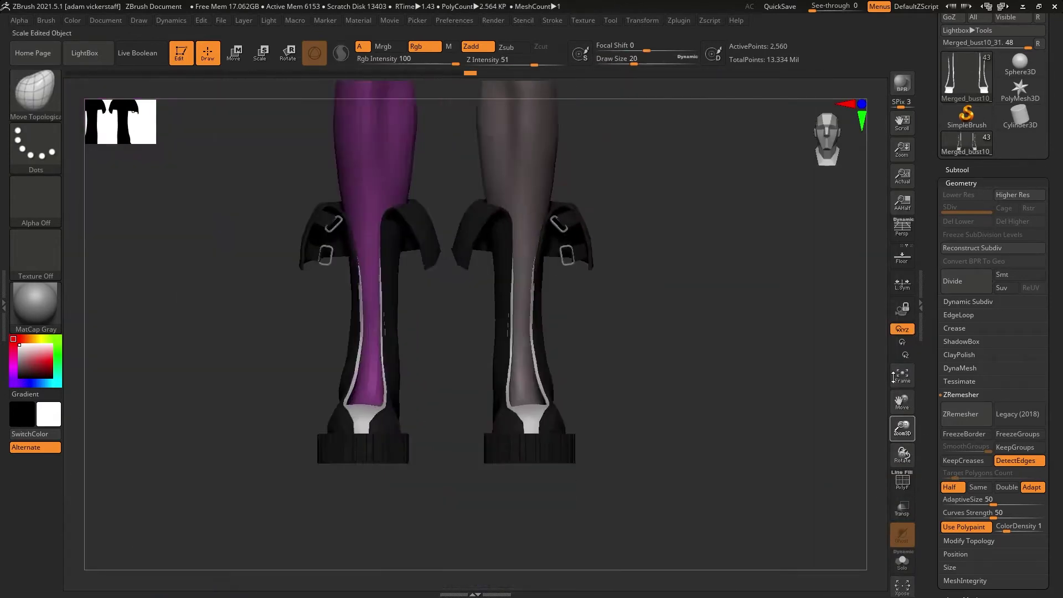
# Refine the fit of the boot shafts and their front trim subtools with the Move Topological brush.
pyautogui.keyDown('alt'); pyautogui.click(470, 342); pyautogui.keyUp('alt')
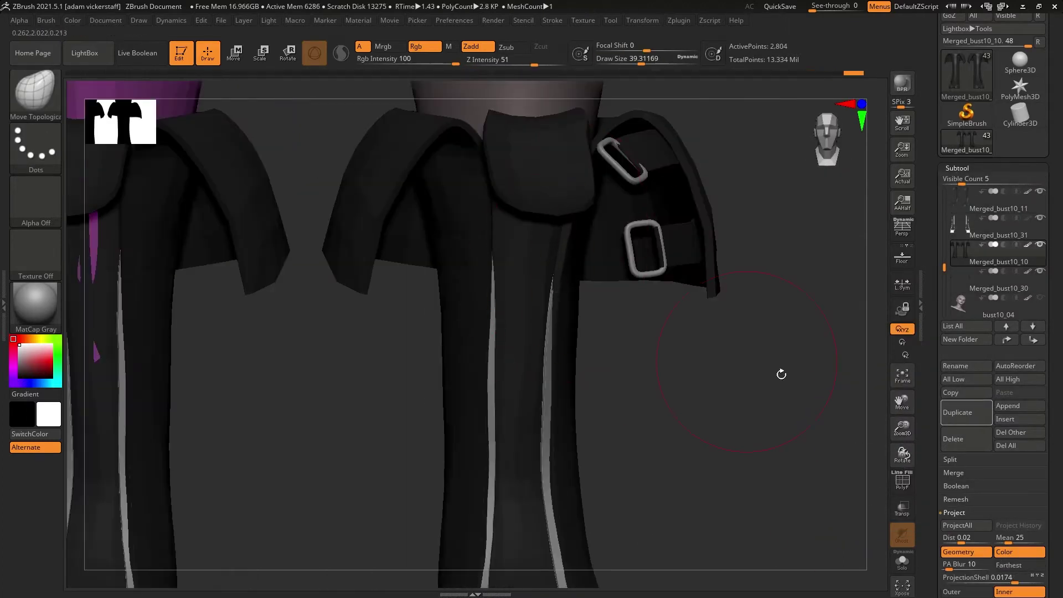
pyautogui.keyDown('alt'); pyautogui.click(377, 355); pyautogui.keyUp('alt')
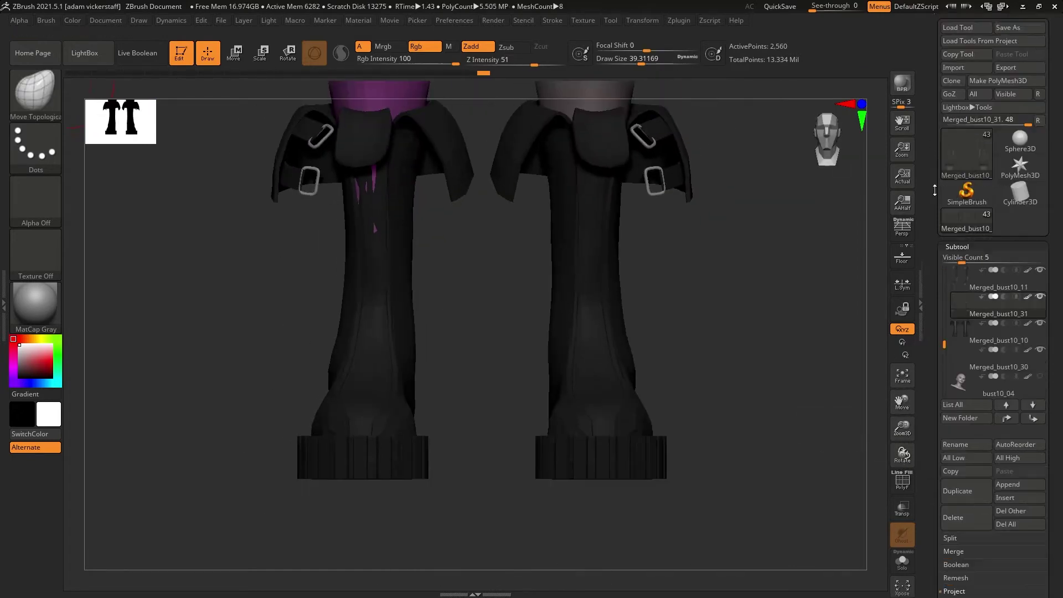
pyautogui.keyDown('alt'); pyautogui.click(610, 261); pyautogui.keyUp('alt')
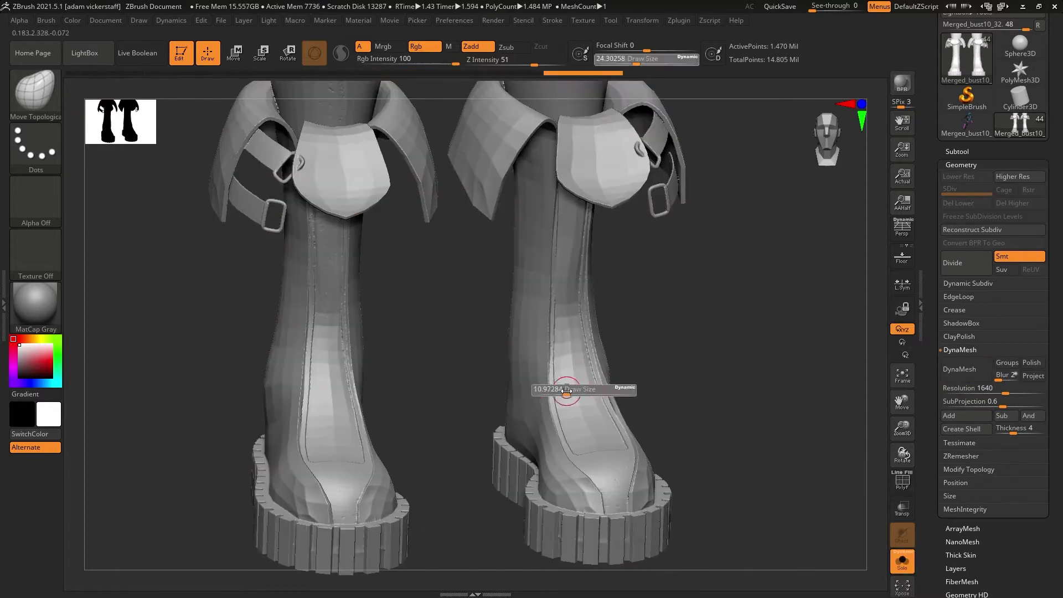
# Paint horizontal strap-shaped masks across the fronts of both boots with the MaskPen brush.
pyautogui.moveTo(291, 431); pyautogui.dragTo(317, 480, button='right')
pyautogui.moveTo(535, 411); pyautogui.dragTo(542, 420, button='right')
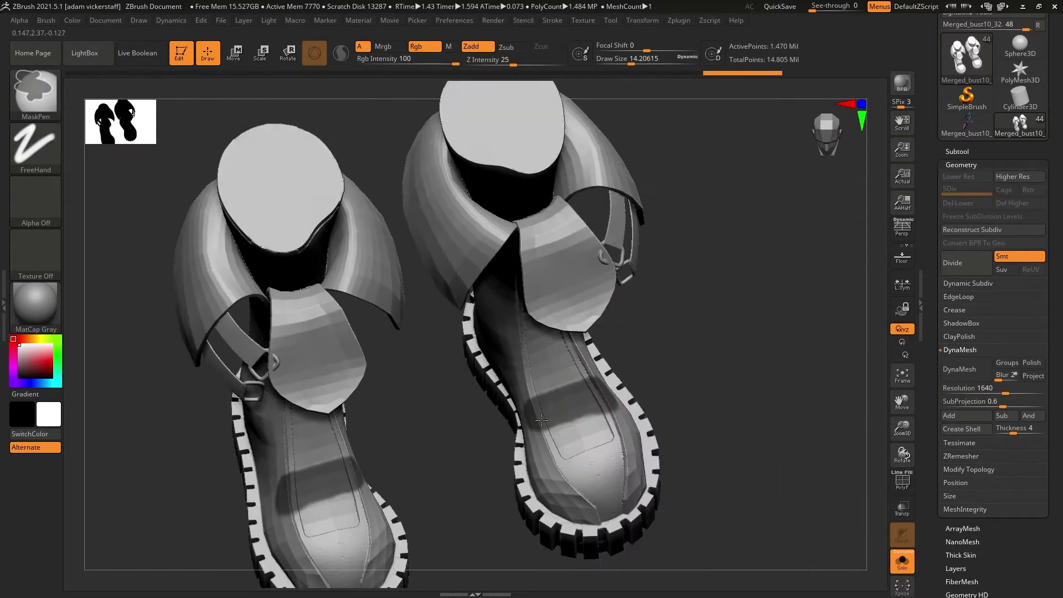
pyautogui.moveTo(589, 361); pyautogui.dragTo(533, 368, button='right')
pyautogui.keyDown('shift'); pyautogui.moveTo(552, 326); pyautogui.dragTo(536, 236, button='right'); pyautogui.keyUp('shift')
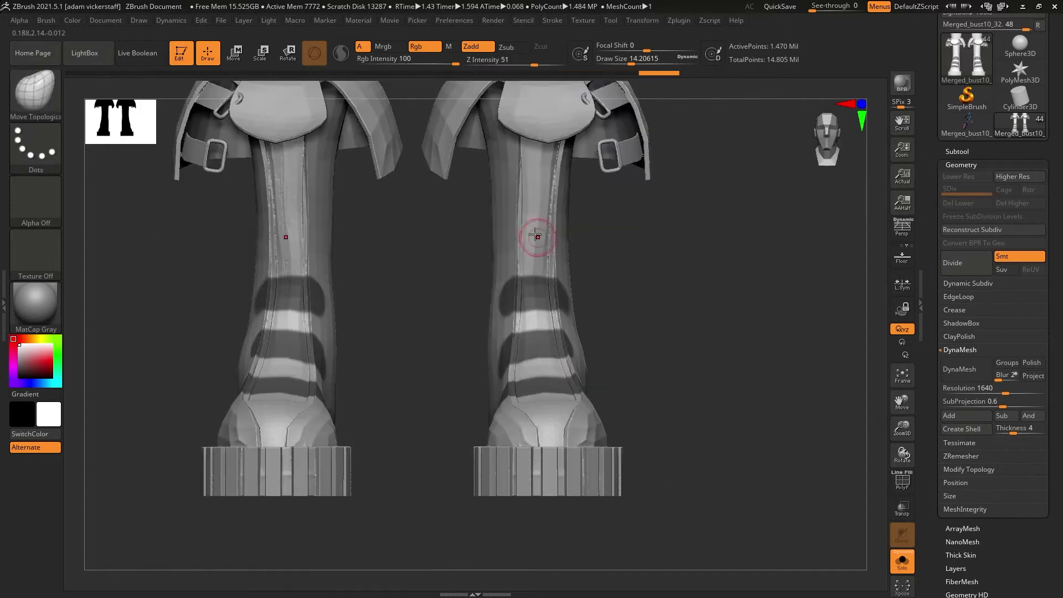
pyautogui.moveTo(548, 185); pyautogui.dragTo(397, 430, button='right')
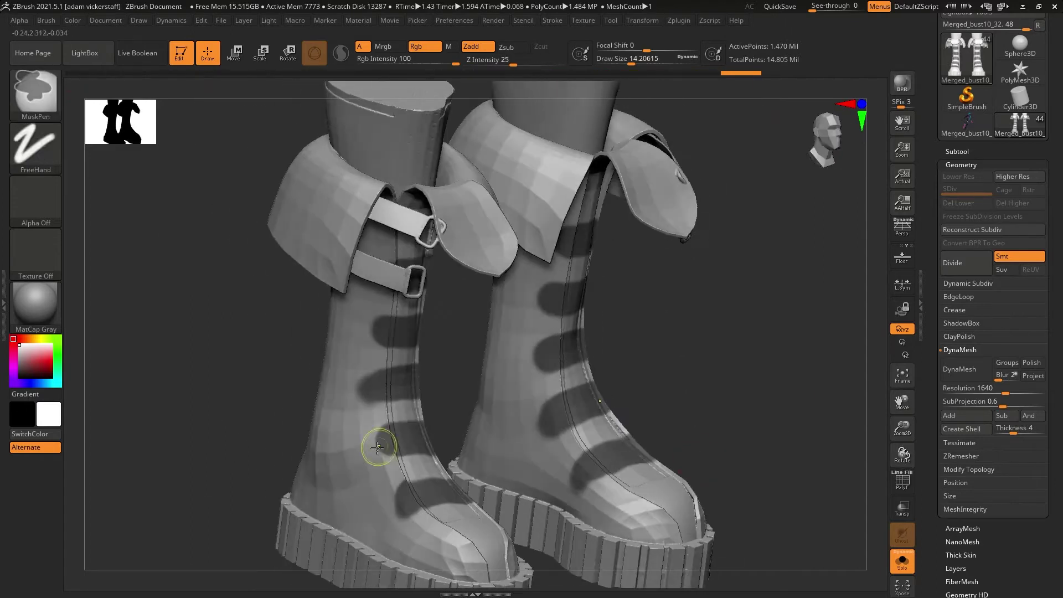
pyautogui.moveTo(466, 304); pyautogui.dragTo(405, 515, button='right')
pyautogui.keyDown('shift'); pyautogui.moveTo(370, 374); pyautogui.dragTo(579, 464, button='right'); pyautogui.keyUp('shift')
pyautogui.moveTo(880, 448); pyautogui.dragTo(884, 481)
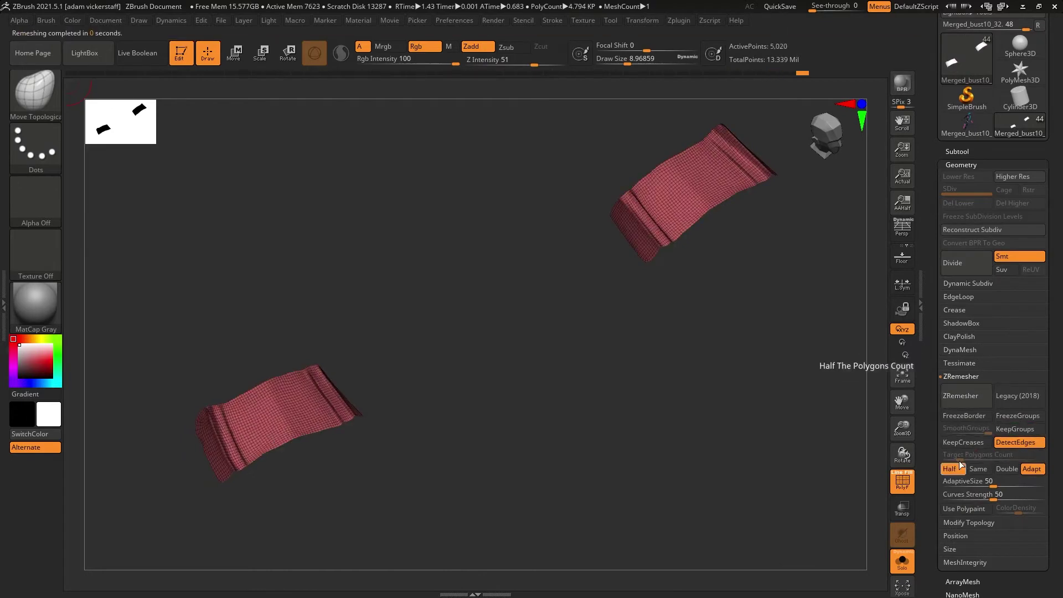
# Reduce the isolated toe strap meshes with repeated ZRemesher passes at half the polygon count.
pyautogui.click(950, 467)
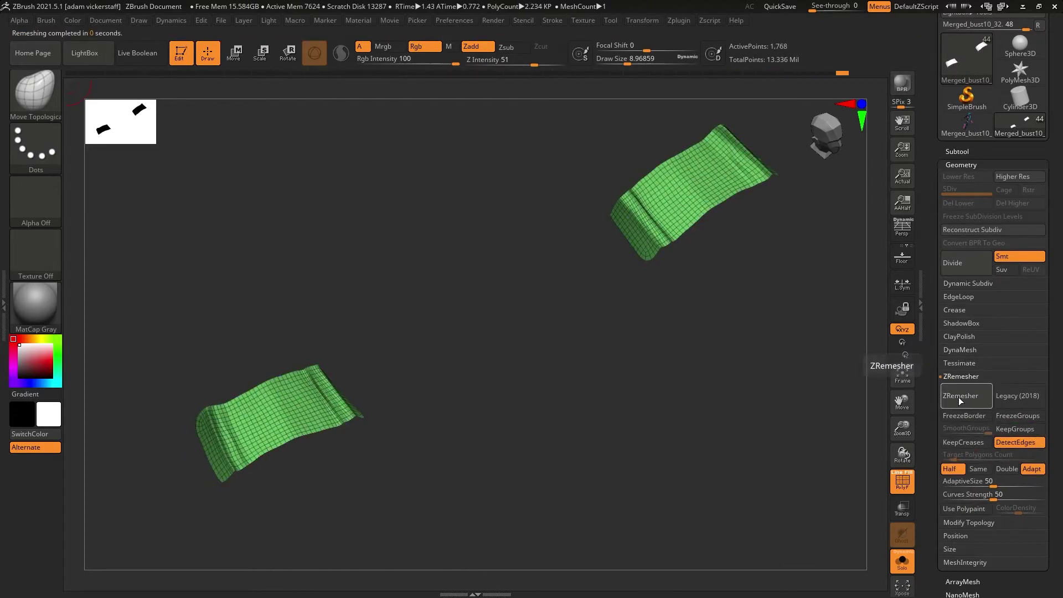
pyautogui.click(968, 404)
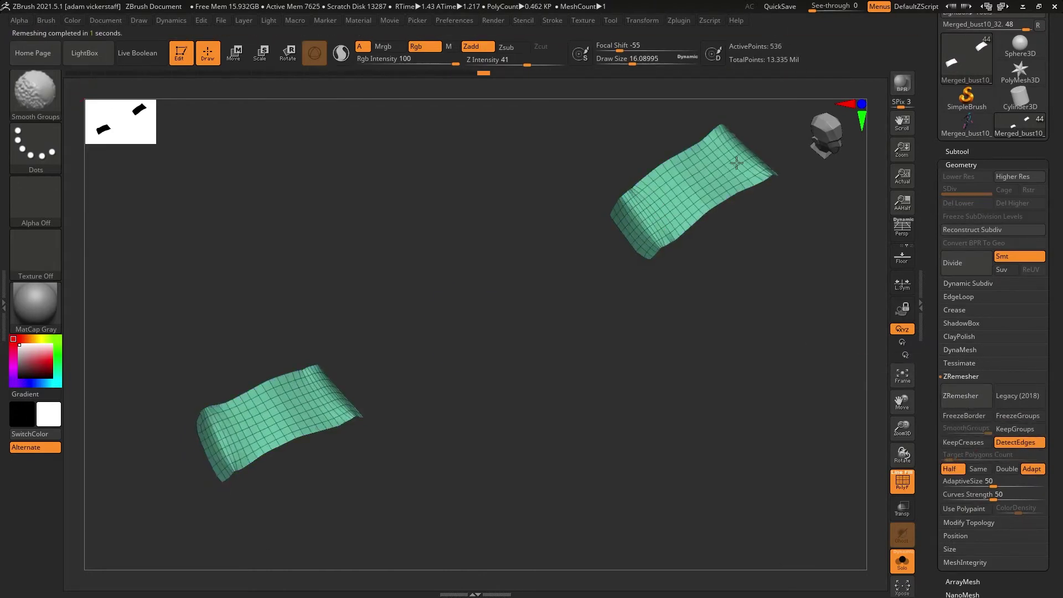
pyautogui.click(965, 411)
pyautogui.moveTo(830, 376)
pyautogui.mouseDown()
pyautogui.moveTo(797, 360)
pyautogui.moveTo(764, 388)
pyautogui.mouseUp()
# Extrude the toe strap meshes into thin solid bands with ZModeler and smooth their edges.
pyautogui.click(35, 95)
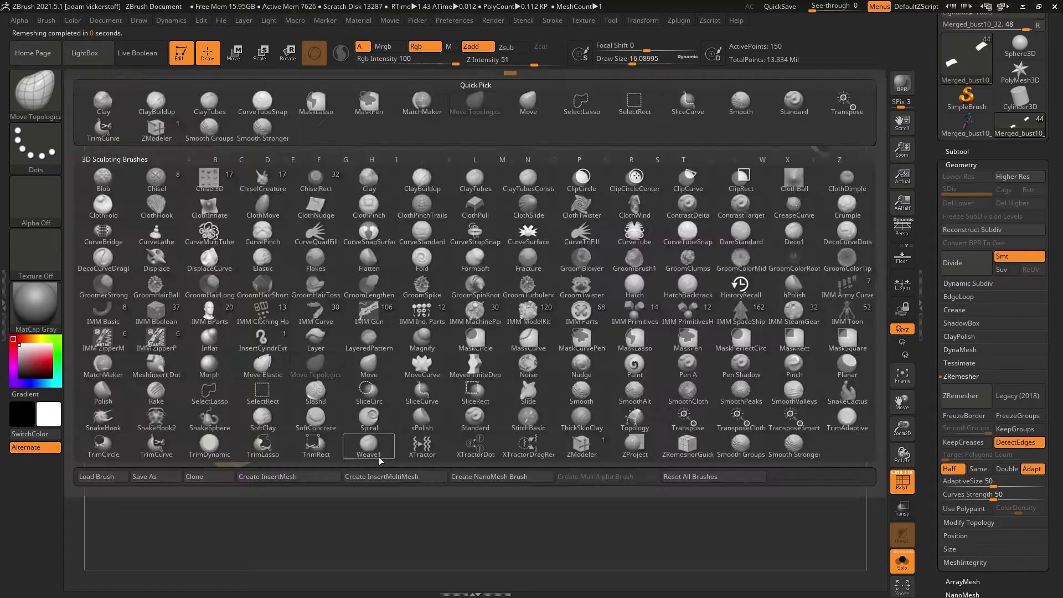
pyautogui.click(155, 128)
pyautogui.moveTo(226, 451); pyautogui.dragTo(226, 462)
pyautogui.moveTo(596, 240)
pyautogui.keyDown('shift'); pyautogui.mouseDown()
pyautogui.moveTo(667, 265)
pyautogui.moveTo(687, 321)
pyautogui.mouseUp(); pyautogui.keyUp('shift')
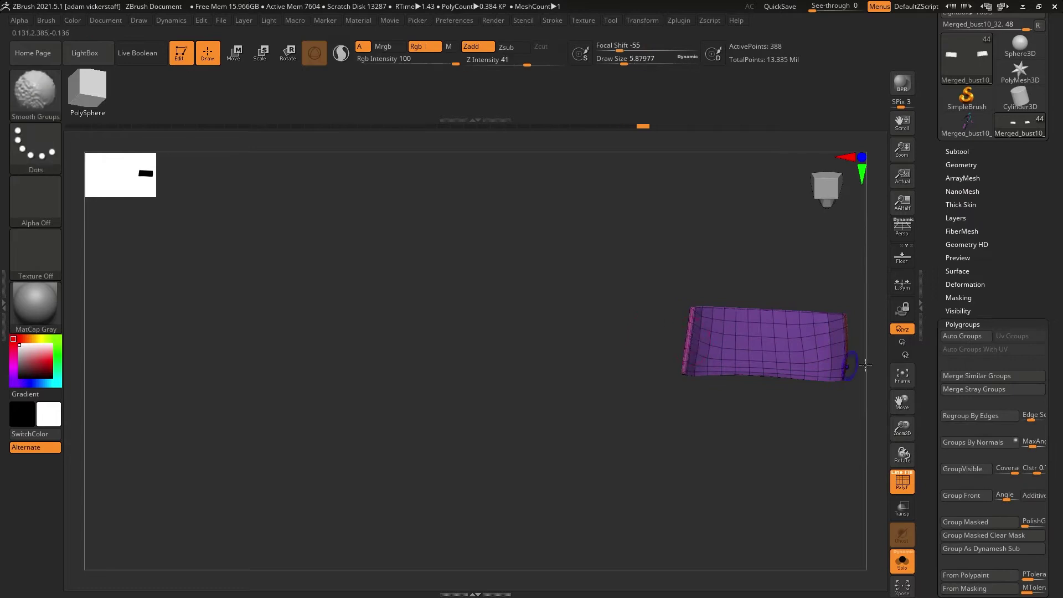
pyautogui.moveTo(866, 365); pyautogui.dragTo(702, 368)
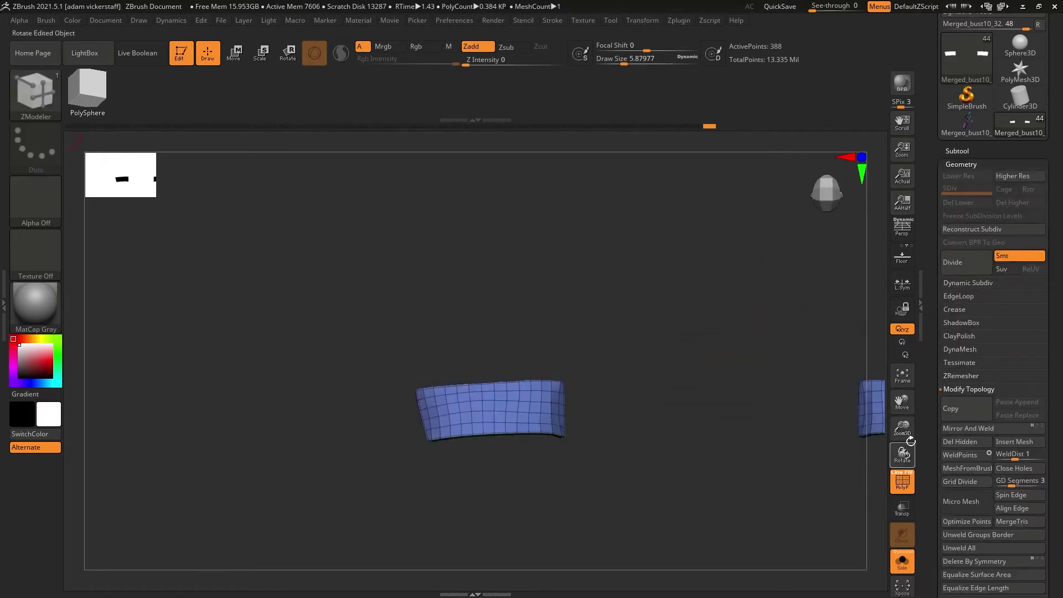
# Reshape the ends of the toe straps with the Move brush and bring the hidden boots back into view.
pyautogui.press('b')
pyautogui.press('m')
pyautogui.press('v')
pyautogui.moveTo(418, 437); pyautogui.dragTo(407, 438)
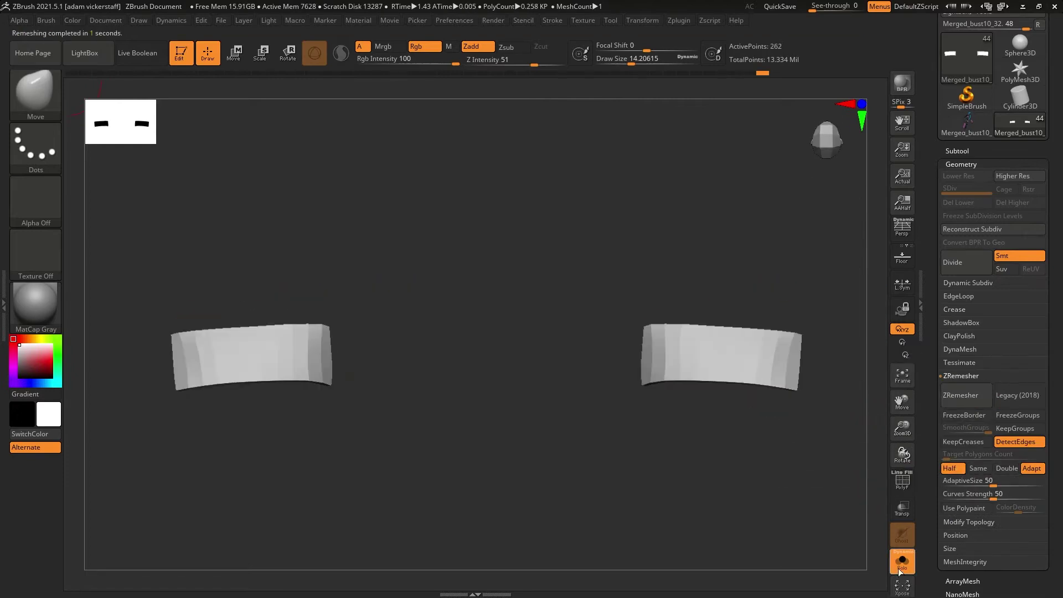
pyautogui.click(901, 561)
# Fit the toe straps around the curve of the boots using the Move brush and light smoothing.
pyautogui.moveTo(487, 288); pyautogui.dragTo(388, 252)
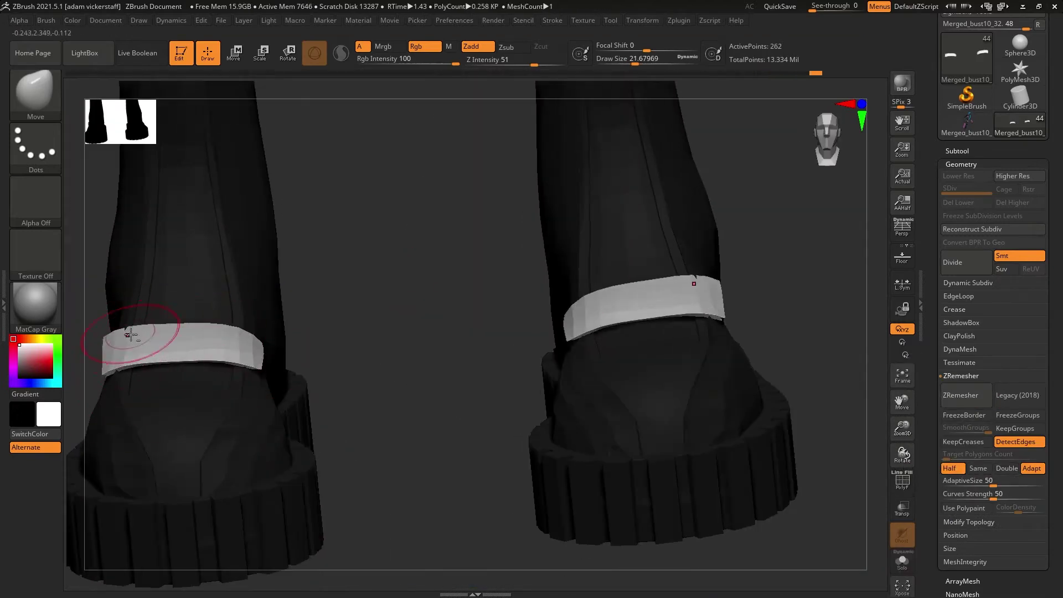
pyautogui.keyDown('shift'); pyautogui.moveTo(166, 331); pyautogui.dragTo(150, 334); pyautogui.keyUp('shift')
pyautogui.moveTo(902, 455); pyautogui.dragTo(944, 463)
pyautogui.moveTo(277, 327); pyautogui.dragTo(283, 338)
pyautogui.moveTo(901, 455)
pyautogui.mouseDown()
pyautogui.moveTo(849, 463)
pyautogui.moveTo(864, 468)
pyautogui.mouseUp()
pyautogui.keyDown('shift'); pyautogui.moveTo(303, 355); pyautogui.dragTo(591, 233); pyautogui.keyUp('shift')
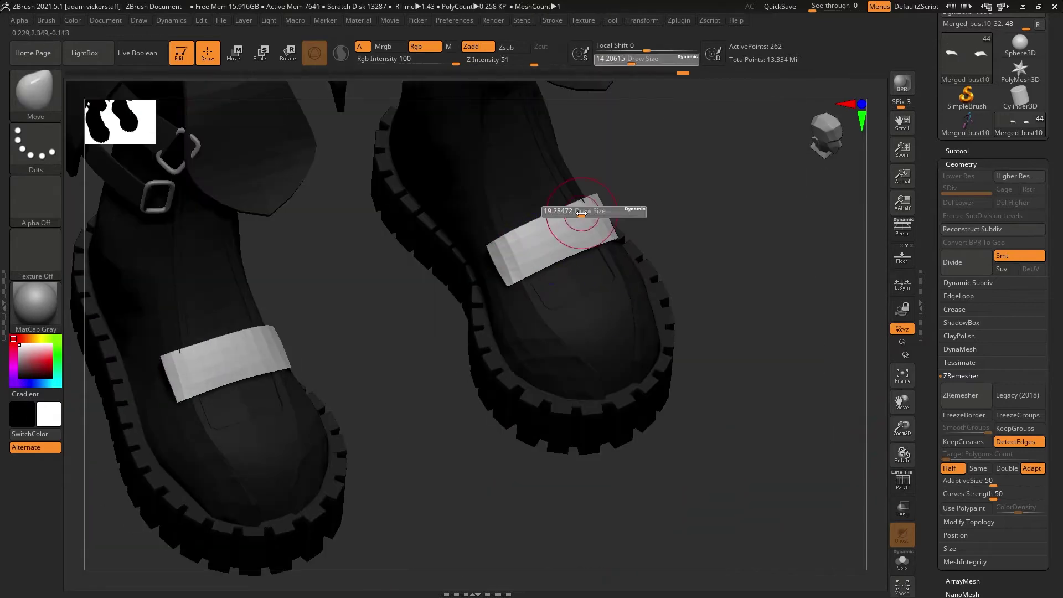
# Show the strap's polygon wireframe and nudge the toe straps vertically on the boots.
pyautogui.moveTo(914, 456); pyautogui.dragTo(875, 439)
pyautogui.click(902, 483)
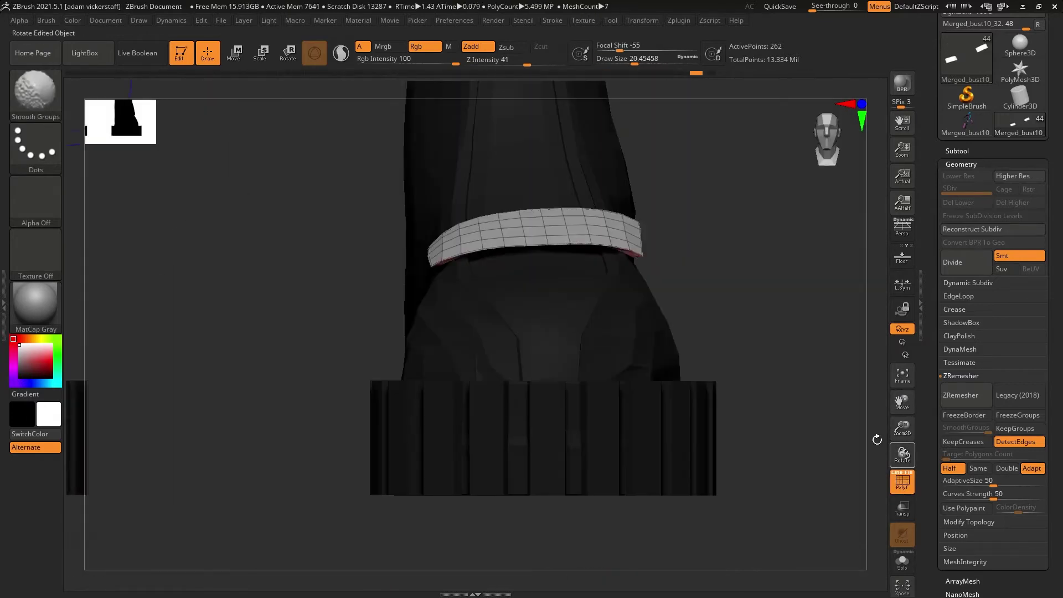
pyautogui.press('w')
pyautogui.moveTo(544, 274); pyautogui.dragTo(544, 277)
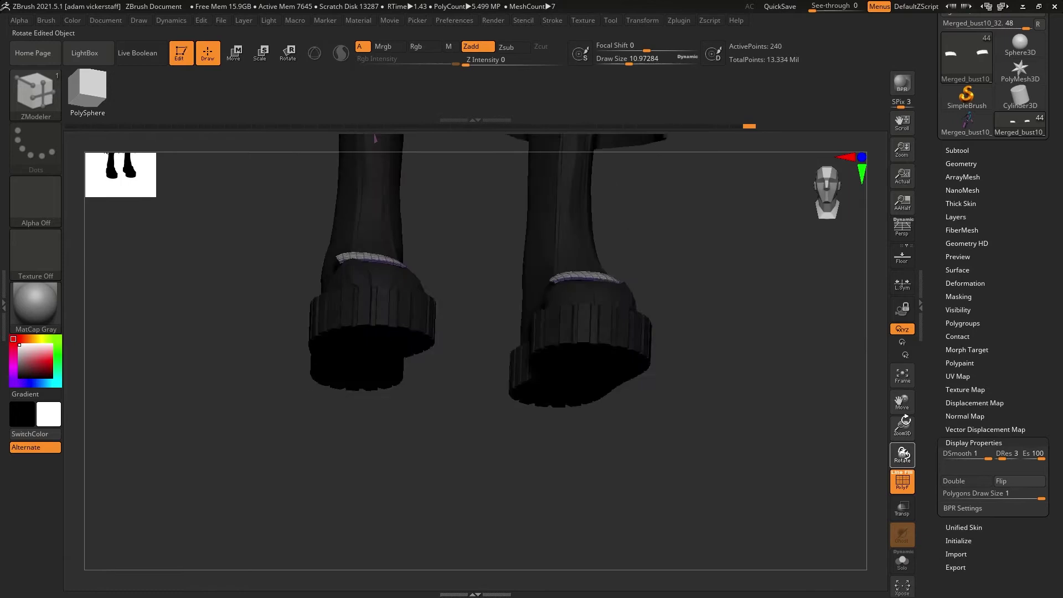
# Set a transpose line across the inner end of the toe strap and switch to the Gizmo 3D.
pyautogui.moveTo(902, 455); pyautogui.dragTo(909, 414)
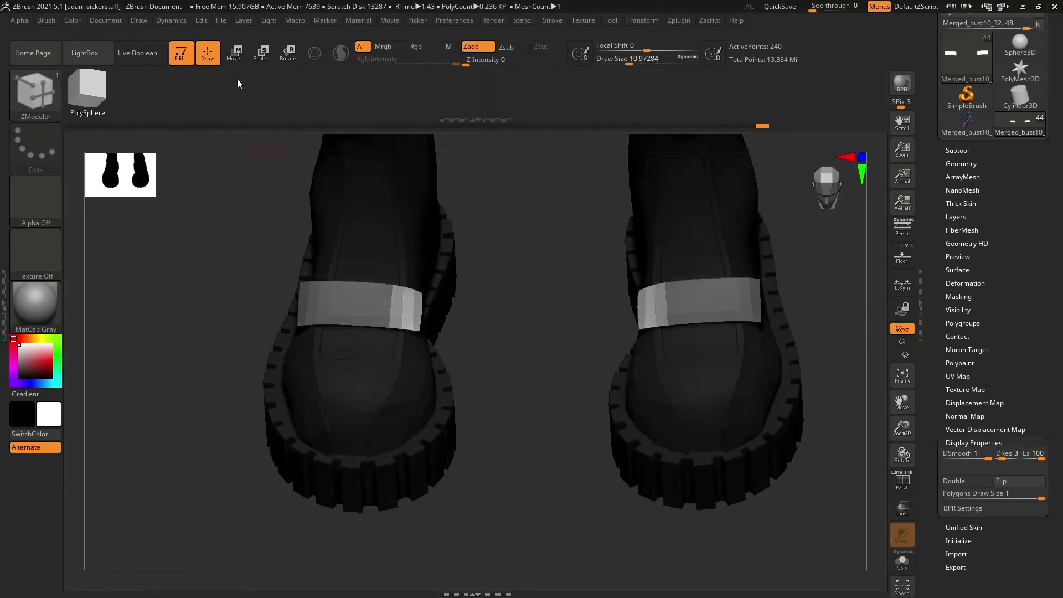
pyautogui.moveTo(902, 455); pyautogui.dragTo(902, 512)
pyautogui.press('y')
pyautogui.moveTo(405, 335); pyautogui.dragTo(550, 337)
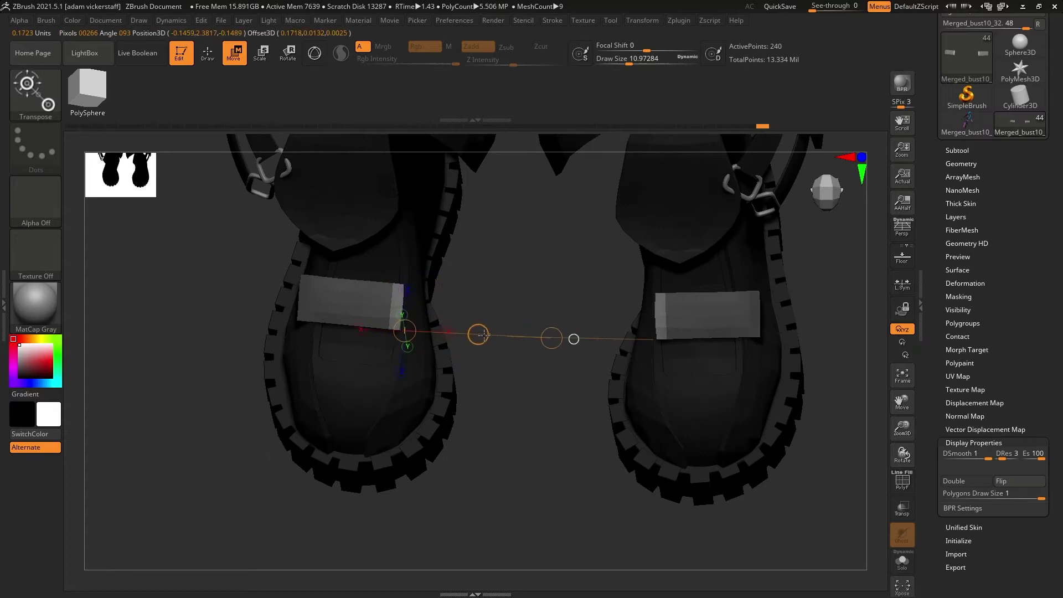
pyautogui.moveTo(653, 336); pyautogui.dragTo(512, 339)
pyautogui.moveTo(902, 455); pyautogui.dragTo(899, 390)
pyautogui.click(312, 58)
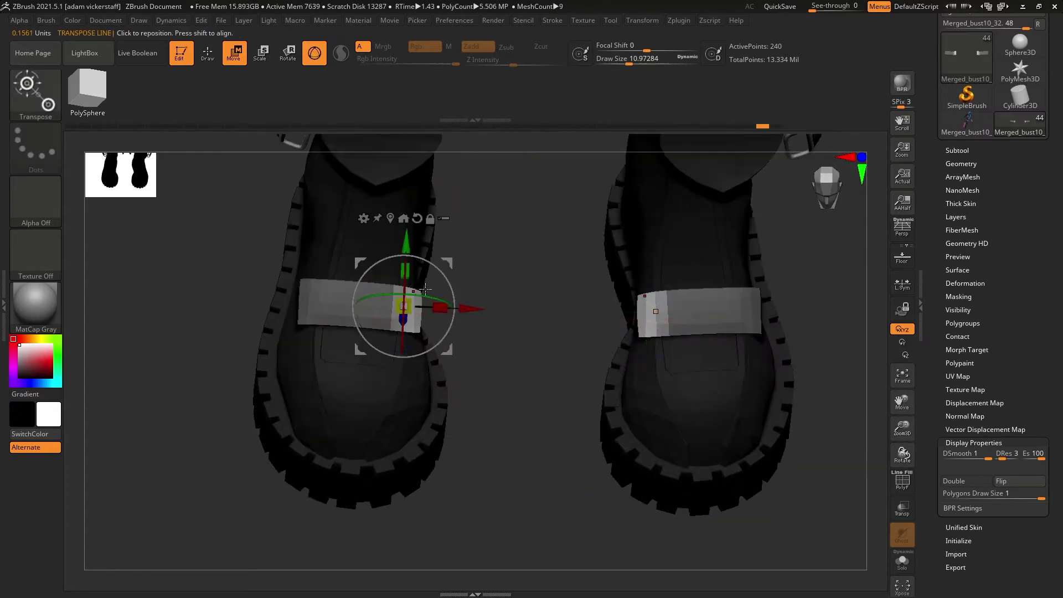
# Mask part of the toe strap, invert the mask, move the unmasked part with the gizmo, and clear the mask.
pyautogui.moveTo(902, 455); pyautogui.dragTo(901, 477)
pyautogui.keyDown('ctrl'); pyautogui.moveTo(314, 365); pyautogui.dragTo(311, 266); pyautogui.keyUp('ctrl')
pyautogui.keyDown('ctrl'); pyautogui.click(221, 277); pyautogui.keyUp('ctrl')
pyautogui.press('y')
pyautogui.press('y')
pyautogui.moveTo(901, 455); pyautogui.dragTo(897, 388)
pyautogui.moveTo(355, 286); pyautogui.dragTo(356, 298)
pyautogui.moveTo(906, 454); pyautogui.dragTo(866, 460)
pyautogui.press('q')
pyautogui.keyDown('ctrl'); pyautogui.moveTo(698, 410); pyautogui.dragTo(664, 421); pyautogui.keyUp('ctrl')
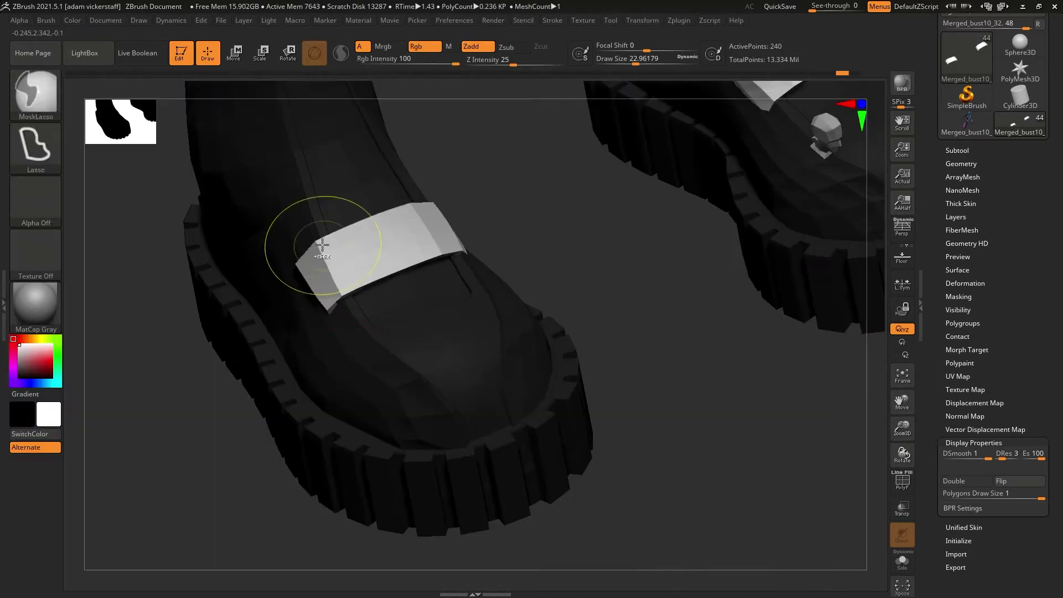
# Adjust the outer end of the toe strap against the boot's side with a resized Move brush.
pyautogui.moveTo(902, 459); pyautogui.dragTo(855, 449)
pyautogui.press('s')
pyautogui.moveTo(308, 272); pyautogui.dragTo(316, 272)
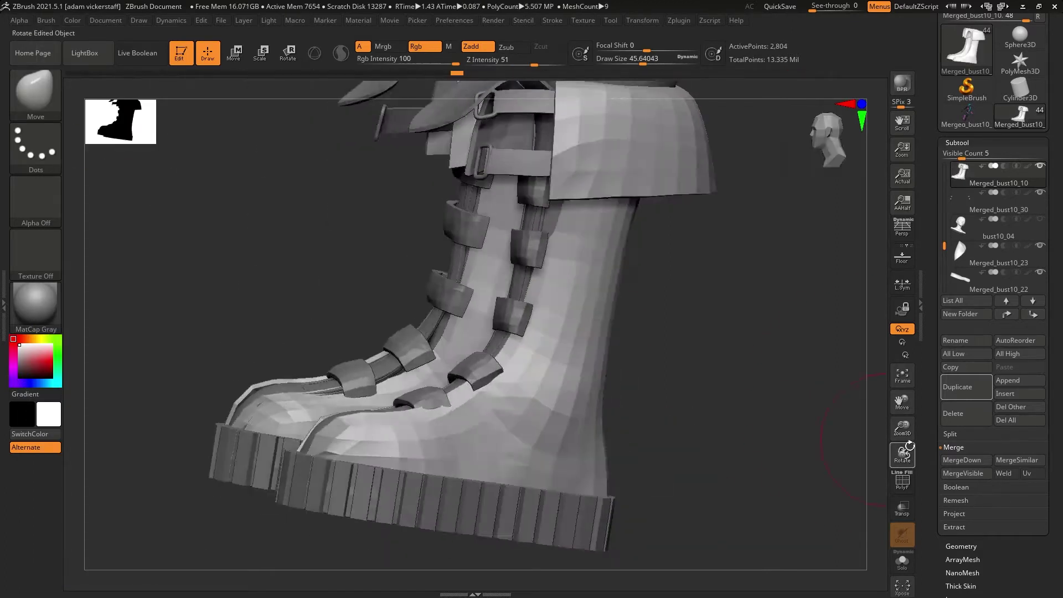
# Make the front trim of the boots the active subtool and choose the Move Topological brush.
pyautogui.keyDown('alt'); pyautogui.click(593, 271); pyautogui.keyUp('alt')
pyautogui.moveTo(909, 446)
pyautogui.mouseDown()
pyautogui.moveTo(963, 443)
pyautogui.moveTo(865, 446)
pyautogui.moveTo(948, 450)
pyautogui.moveTo(907, 454)
pyautogui.moveTo(908, 464)
pyautogui.mouseUp()
pyautogui.keyDown('alt'); pyautogui.click(583, 356); pyautogui.keyUp('alt')
pyautogui.press('b')
pyautogui.press('m')
pyautogui.press('t')
pyautogui.moveTo(903, 428); pyautogui.dragTo(903, 442)
pyautogui.moveTo(902, 403); pyautogui.dragTo(900, 365)
# Combine the visible subtools into one TPoseMesh with Transpose Master.
pyautogui.moveTo(679, 21)
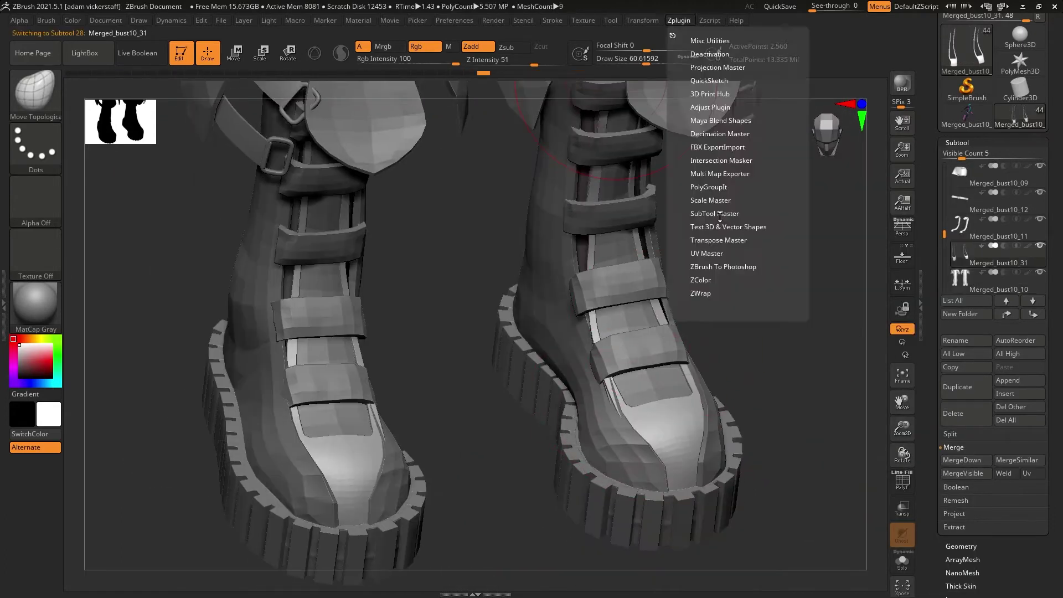
pyautogui.click(716, 239)
pyautogui.click(710, 266)
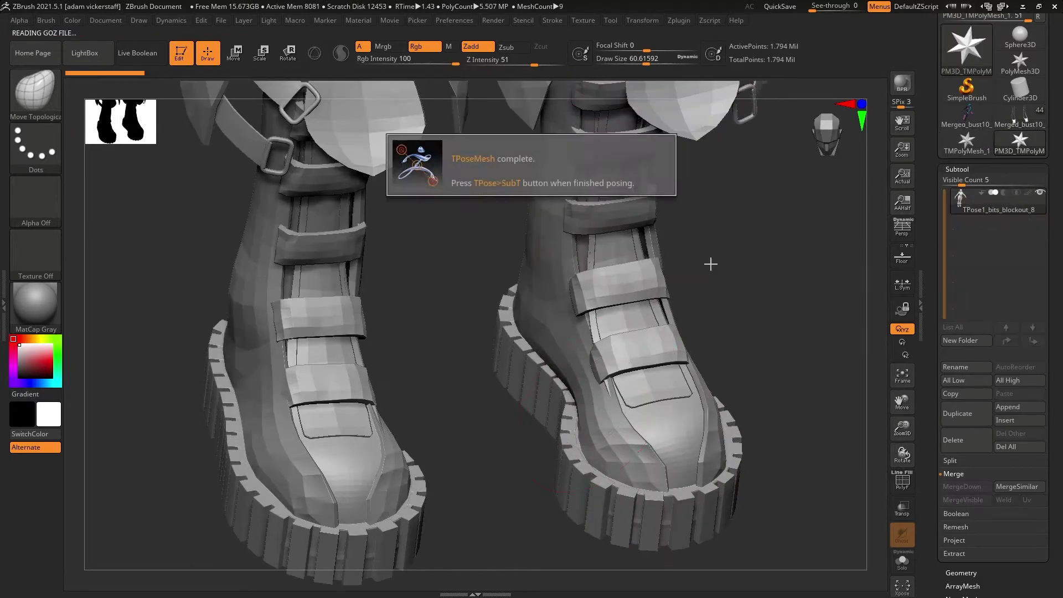
# Isolate the boot shells in the combined mesh, mask them with a lasso, and display the polyframe.
pyautogui.keyDown('ctrl'); pyautogui.keyDown('shift'); pyautogui.click(664, 431); pyautogui.keyUp('shift'); pyautogui.keyUp('ctrl')
pyautogui.keyDown('ctrl'); pyautogui.moveTo(785, 503); pyautogui.dragTo(474, 190); pyautogui.keyUp('ctrl')
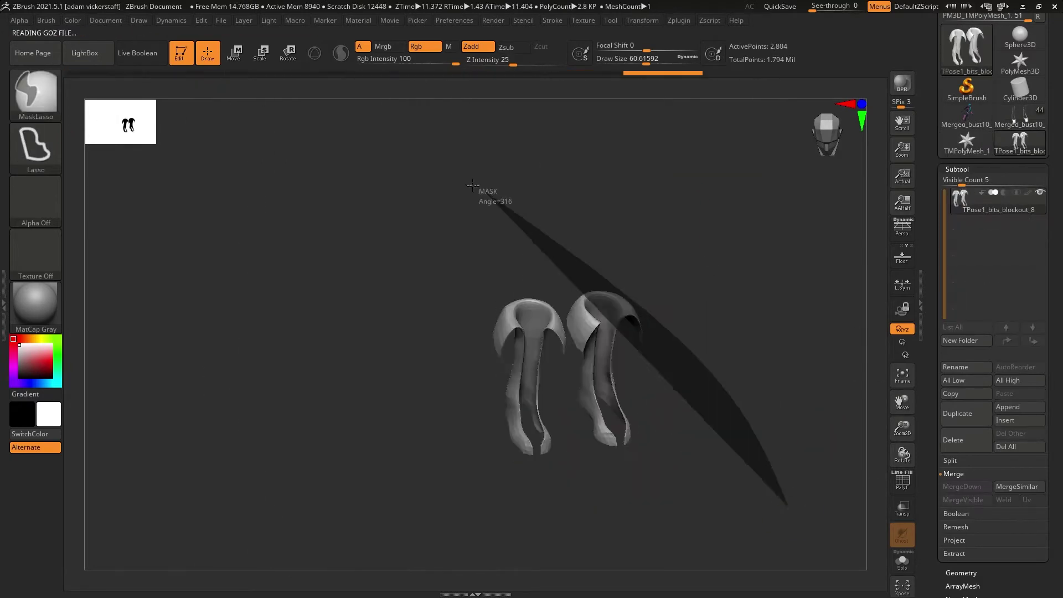
pyautogui.moveTo(903, 453)
pyautogui.mouseDown()
pyautogui.moveTo(901, 433)
pyautogui.moveTo(916, 423)
pyautogui.moveTo(903, 476)
pyautogui.moveTo(936, 421)
pyautogui.moveTo(878, 470)
pyautogui.moveTo(886, 446)
pyautogui.moveTo(908, 442)
pyautogui.moveTo(883, 470)
pyautogui.mouseUp()
pyautogui.press('s')
pyautogui.click(902, 482)
pyautogui.keyDown('ctrl'); pyautogui.keyDown('shift'); pyautogui.click(771, 505); pyautogui.keyUp('shift'); pyautogui.keyUp('ctrl')
# Turn on Double display for the combined mesh and show all of its parts.
pyautogui.click(957, 170)
pyautogui.click(973, 461)
pyautogui.click(964, 500)
pyautogui.keyDown('ctrl'); pyautogui.keyDown('shift'); pyautogui.click(698, 503); pyautogui.keyUp('shift'); pyautogui.keyUp('ctrl')
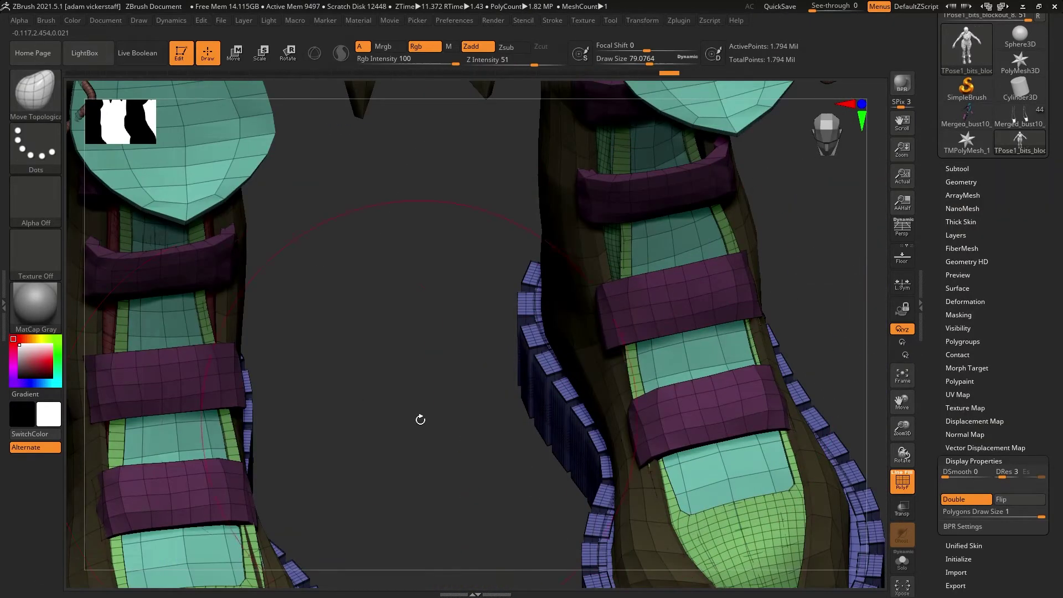
# Fit the lower straps closer to the boot fronts with the Move brush.
pyautogui.moveTo(420, 419); pyautogui.dragTo(800, 463)
pyautogui.press('b')
pyautogui.press('m')
pyautogui.press('v')
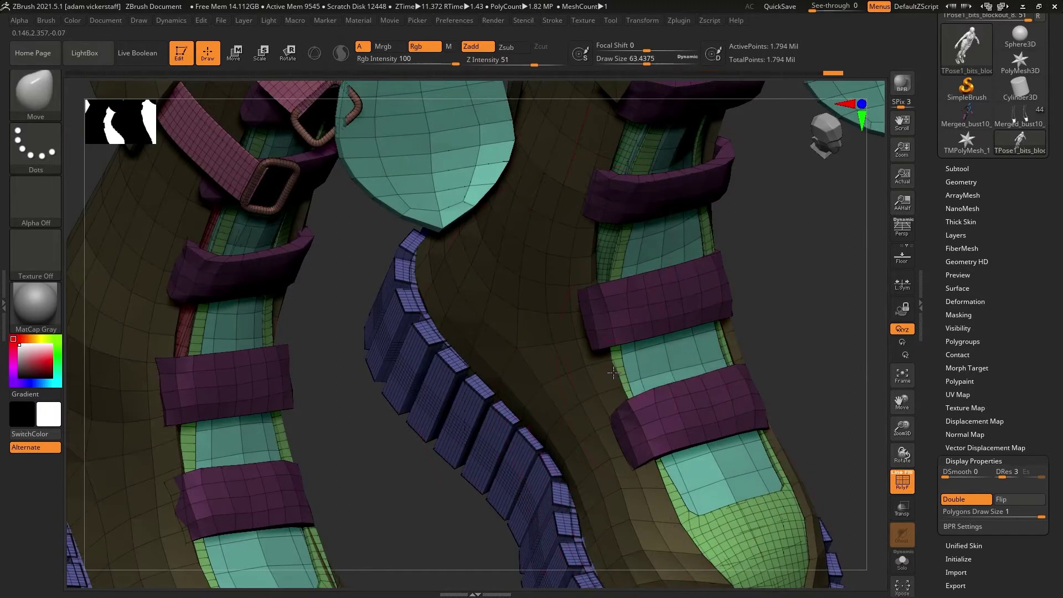
pyautogui.moveTo(902, 404); pyautogui.dragTo(635, 341)
pyautogui.press('s')
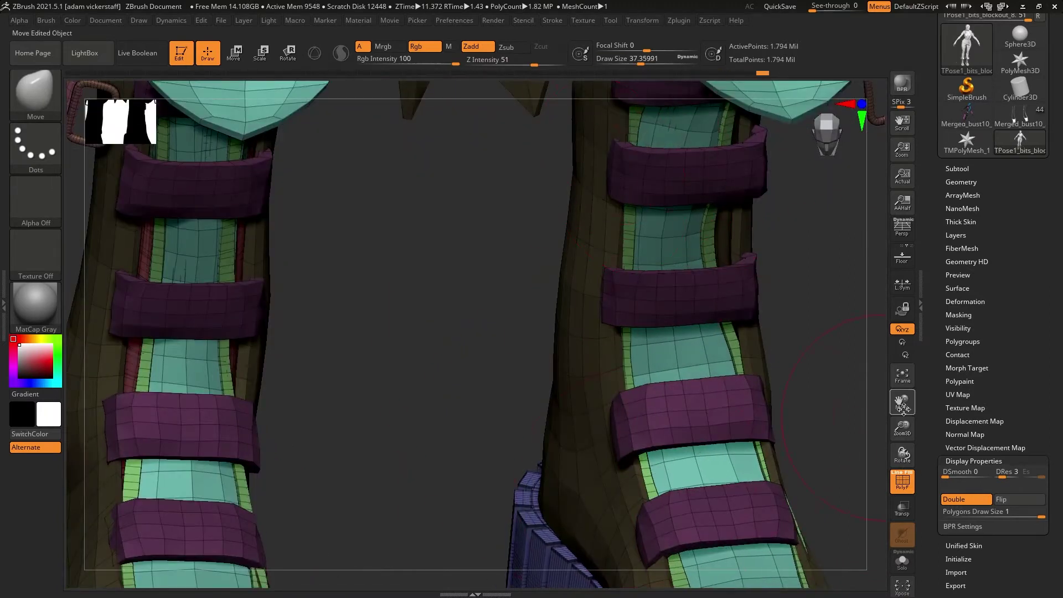
# Reposition the upper straps and the adjoining boot tongue with a resized Move brush.
pyautogui.moveTo(903, 408); pyautogui.dragTo(666, 294)
pyautogui.press('s')
pyautogui.moveTo(902, 455)
pyautogui.mouseDown()
pyautogui.moveTo(902, 387)
pyautogui.moveTo(830, 354)
pyautogui.moveTo(902, 455)
pyautogui.moveTo(626, 464)
pyautogui.moveTo(651, 194)
pyautogui.mouseUp()
pyautogui.moveTo(632, 384); pyautogui.dragTo(643, 305)
pyautogui.moveTo(662, 380); pyautogui.dragTo(657, 378)
pyautogui.moveTo(902, 427)
pyautogui.mouseDown()
pyautogui.moveTo(910, 467)
pyautogui.moveTo(901, 387)
pyautogui.mouseUp()
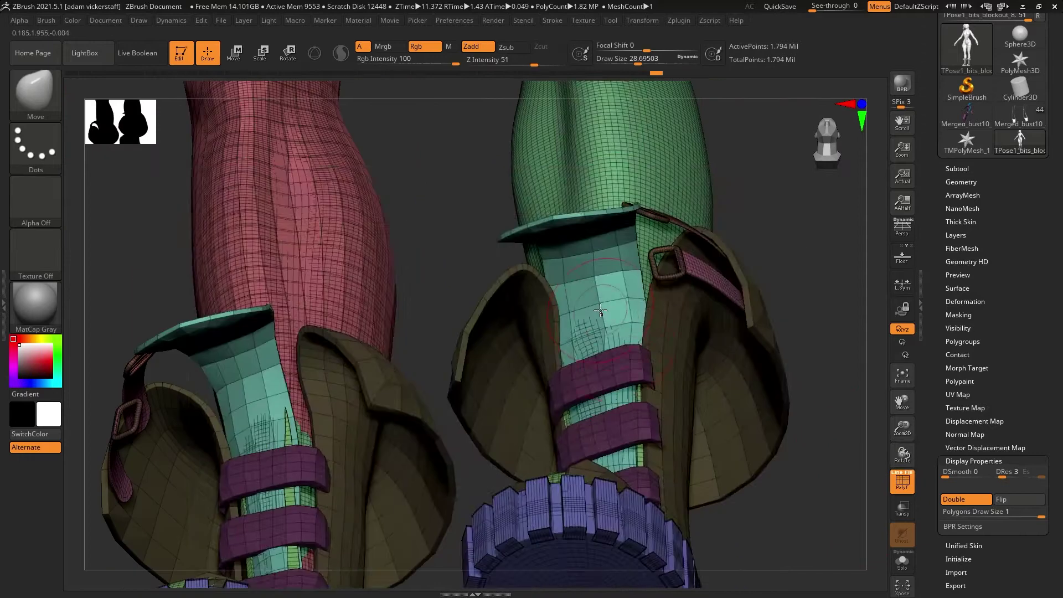
# Adjust the folded upper edge of the boot tongue with the Move brush, checking it with the polyframe toggled.
pyautogui.moveTo(645, 218); pyautogui.dragTo(651, 223)
pyautogui.moveTo(902, 455); pyautogui.dragTo(886, 476)
pyautogui.hotkey('shift', 'f')
pyautogui.moveTo(902, 428); pyautogui.dragTo(901, 388)
pyautogui.moveTo(902, 454); pyautogui.dragTo(902, 471)
pyautogui.moveTo(902, 427)
pyautogui.mouseDown()
pyautogui.moveTo(902, 476)
pyautogui.moveTo(902, 388)
pyautogui.moveTo(902, 480)
pyautogui.moveTo(886, 431)
pyautogui.mouseUp()
pyautogui.click(901, 481)
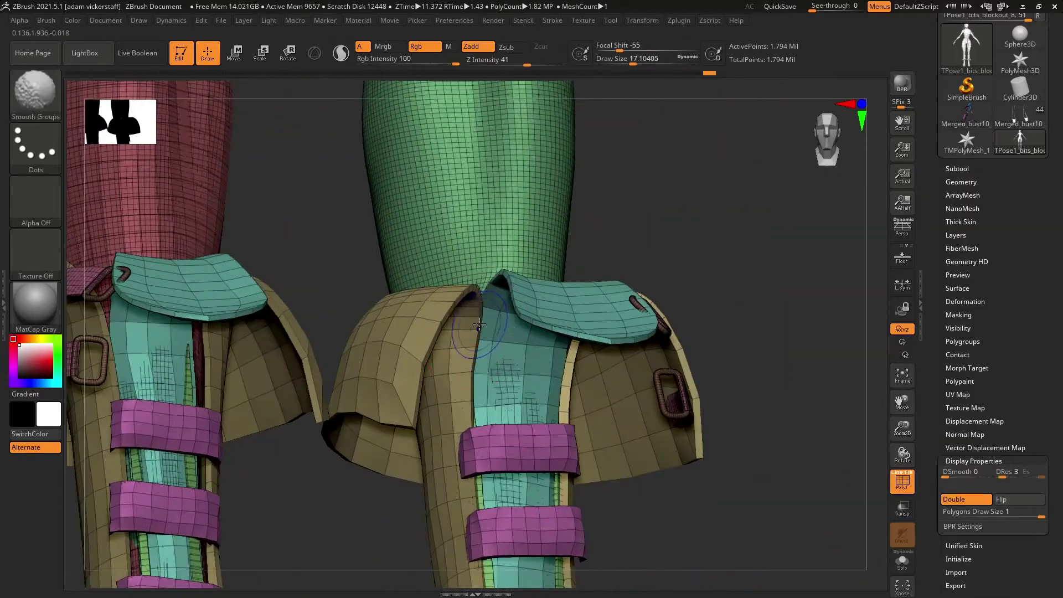
# Refine the tongue flap and the neighbouring cuff edge with the Move Topological and Smooth Groups brushes.
pyautogui.moveTo(605, 418); pyautogui.dragTo(637, 369, button='right')
pyautogui.moveTo(636, 370); pyautogui.dragTo(631, 366)
pyautogui.moveTo(583, 455); pyautogui.dragTo(492, 345, button='right')
pyautogui.press('s')
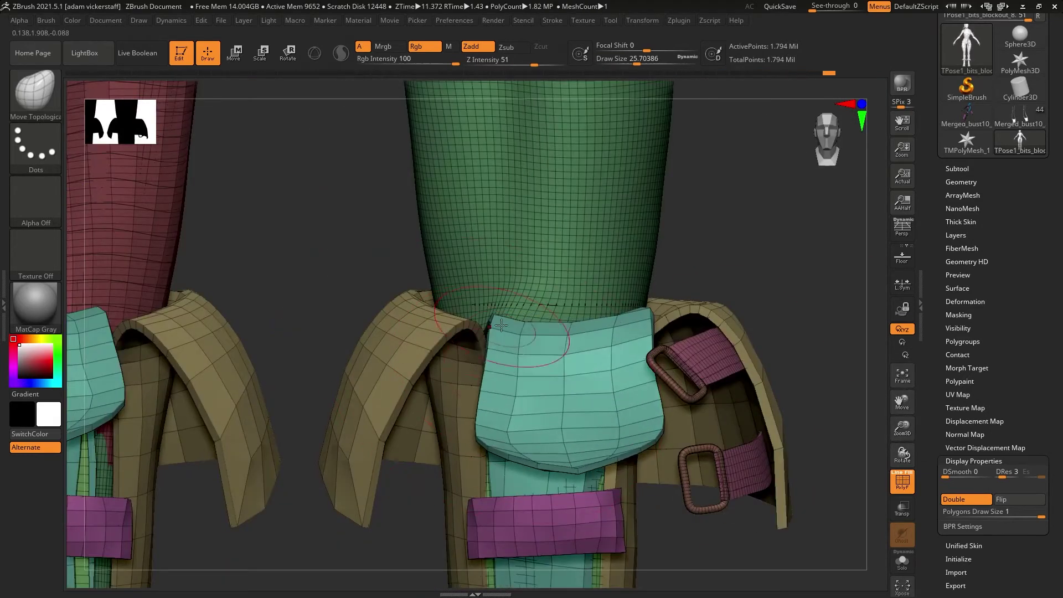
# Transfer the adjustments from the combined mesh back to the original subtools with TPose>SubT.
pyautogui.press('f')
pyautogui.press('n')
pyautogui.click(774, 250)
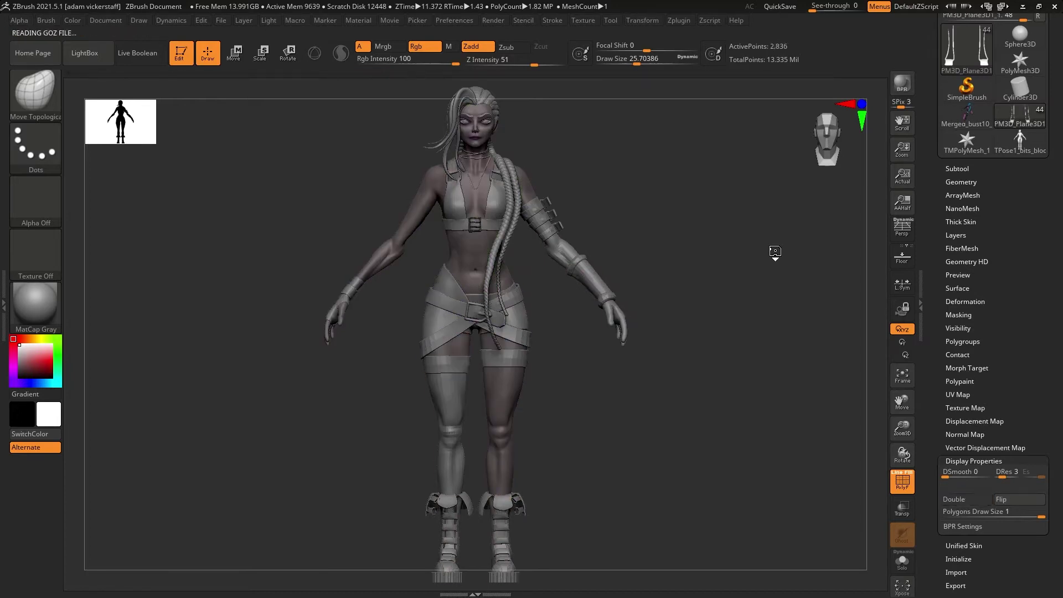
# Set the Move Topological brush to a draw size of about 50 and turn off the polyframe on the boots.
pyautogui.press('b')
pyautogui.press('m')
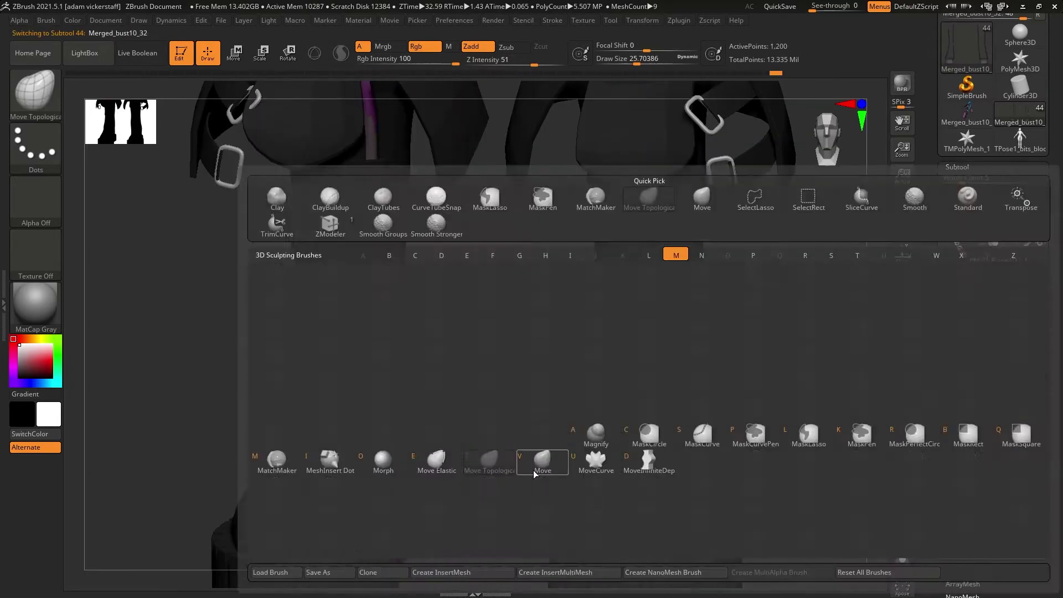
pyautogui.press('v')
pyautogui.press('s')
pyautogui.moveTo(693, 454); pyautogui.dragTo(689, 453)
pyautogui.moveTo(689, 454); pyautogui.dragTo(919, 457, button='right')
pyautogui.keyDown('ctrl'); pyautogui.moveTo(919, 457); pyautogui.dragTo(923, 445, button='right'); pyautogui.keyUp('ctrl')
pyautogui.click(901, 482)
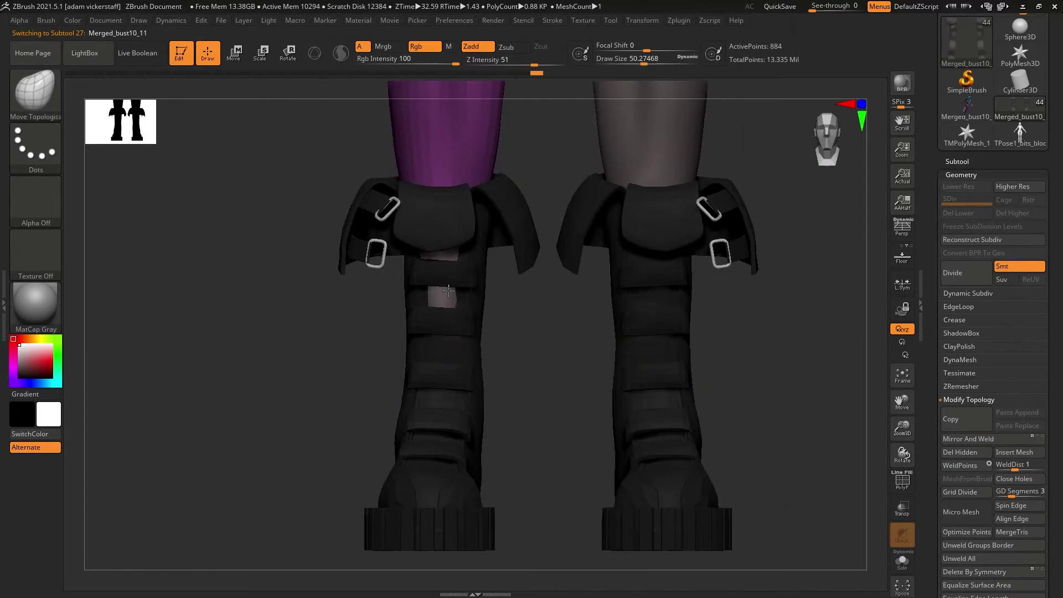
# Hide the boots' front straps and inspect where the legs poke through the tongues.
pyautogui.moveTo(906, 431); pyautogui.dragTo(831, 485)
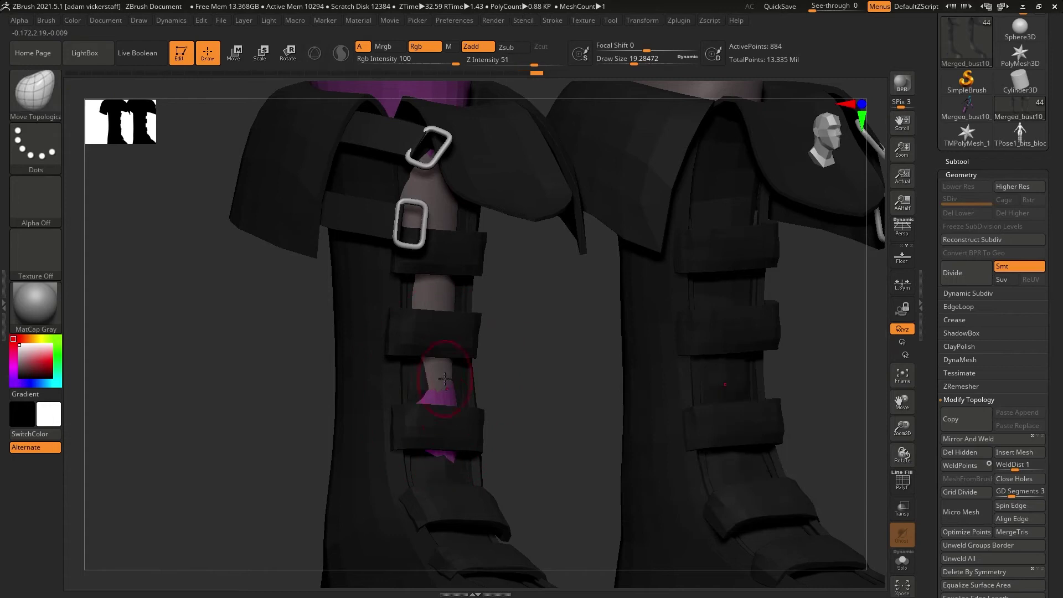
pyautogui.keyDown('alt'); pyautogui.click(447, 426); pyautogui.keyUp('alt')
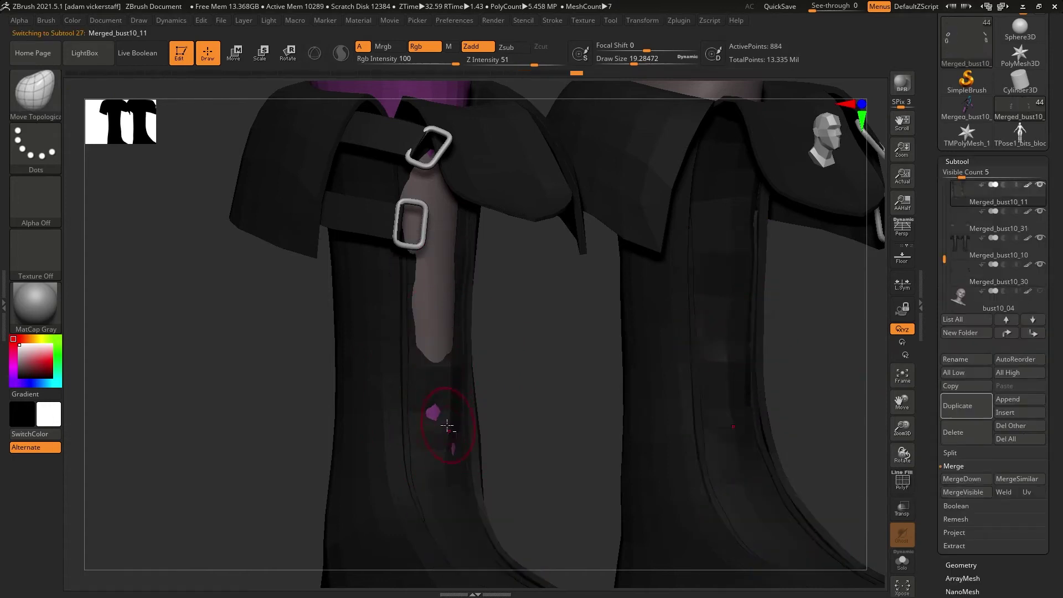
pyautogui.moveTo(902, 431); pyautogui.dragTo(880, 482)
pyautogui.moveTo(901, 403); pyautogui.dragTo(463, 79)
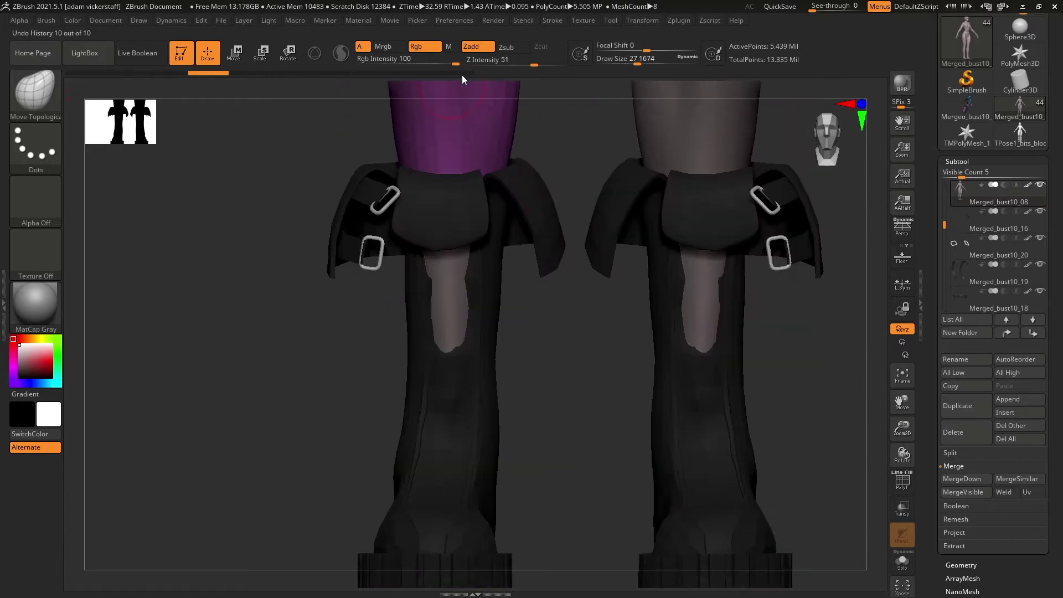
# Select the leg subtool and combine the visible leg and boot subtools into one mesh with TPoseMesh.
pyautogui.click(975, 160)
pyautogui.keyDown('alt'); pyautogui.click(440, 306); pyautogui.keyUp('alt')
pyautogui.moveTo(902, 451)
pyautogui.mouseDown()
pyautogui.moveTo(882, 449)
pyautogui.moveTo(420, 117)
pyautogui.mouseUp()
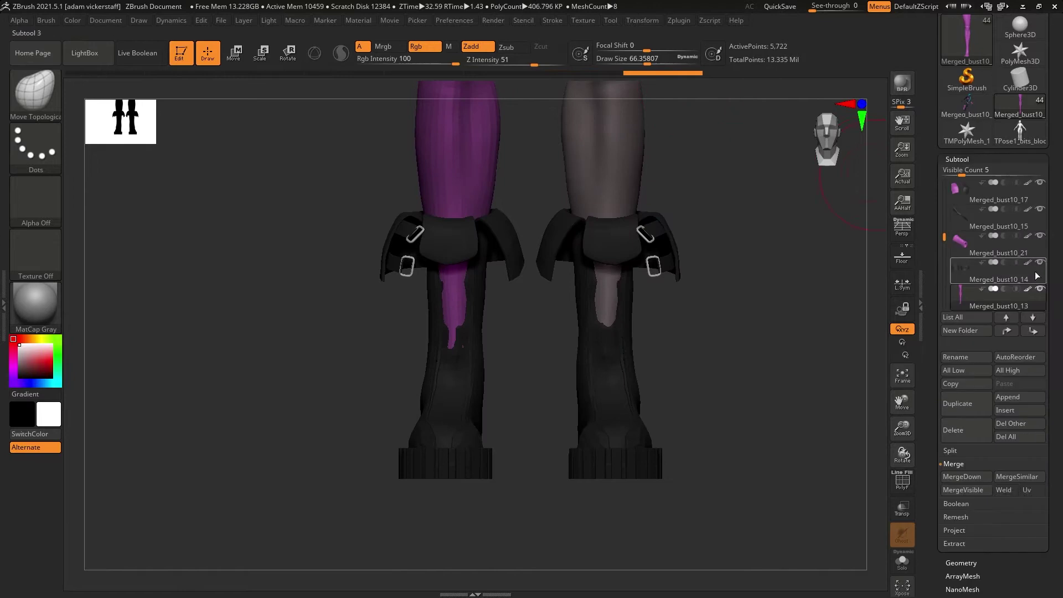
pyautogui.click(679, 20)
pyautogui.click(767, 266)
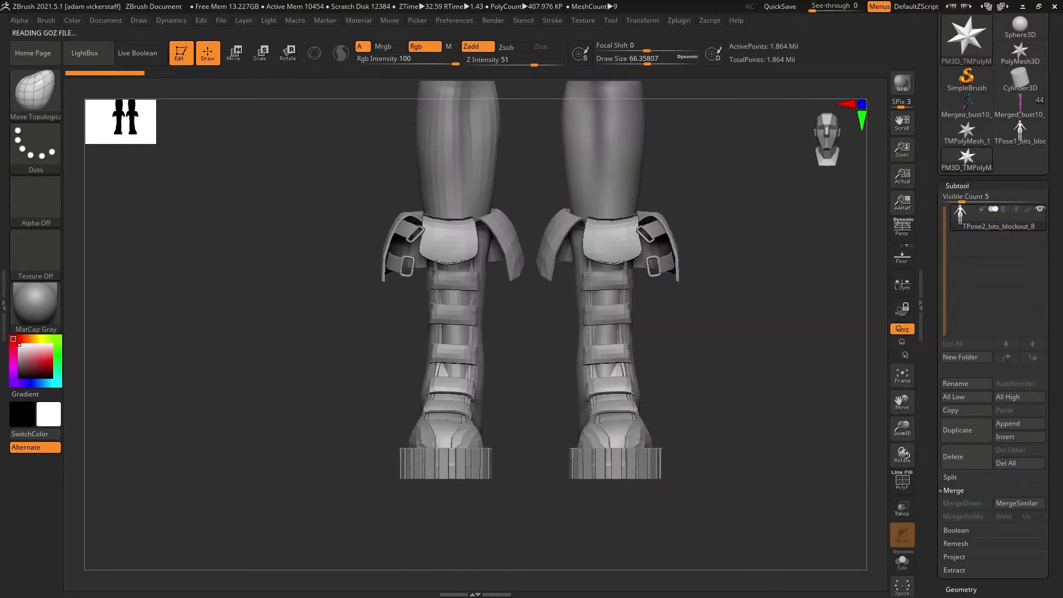
# Isolate the leg and boot polygroups on the combined mesh and mask the legs above the boots.
pyautogui.moveTo(902, 451); pyautogui.dragTo(637, 191)
pyautogui.moveTo(897, 427); pyautogui.dragTo(891, 390)
pyautogui.keyDown('ctrl'); pyautogui.keyDown('shift'); pyautogui.click(613, 238); pyautogui.keyUp('shift'); pyautogui.keyUp('ctrl')
pyautogui.keyDown('ctrl'); pyautogui.keyDown('shift'); pyautogui.click(349, 297); pyautogui.keyUp('shift'); pyautogui.keyUp('ctrl')
pyautogui.keyDown('ctrl'); pyautogui.keyDown('shift'); pyautogui.click(617, 216); pyautogui.keyUp('shift'); pyautogui.keyUp('ctrl')
pyautogui.keyDown('ctrl'); pyautogui.keyDown('shift'); pyautogui.click(621, 209); pyautogui.keyUp('shift'); pyautogui.keyUp('ctrl')
pyautogui.keyDown('ctrl'); pyautogui.keyDown('shift'); pyautogui.click(349, 296); pyautogui.keyUp('shift'); pyautogui.keyUp('ctrl')
pyautogui.moveTo(902, 401); pyautogui.dragTo(902, 582)
pyautogui.keyDown('ctrl'); pyautogui.keyDown('shift'); pyautogui.click(533, 373); pyautogui.keyUp('shift'); pyautogui.keyUp('ctrl')
pyautogui.press('f')
pyautogui.moveTo(574, 535)
pyautogui.keyDown('ctrl'); pyautogui.mouseDown()
pyautogui.moveTo(398, 434)
pyautogui.moveTo(388, 138)
pyautogui.mouseUp(); pyautogui.keyUp('ctrl')
pyautogui.keyDown('ctrl'); pyautogui.keyDown('shift'); pyautogui.click(349, 296); pyautogui.keyUp('shift'); pyautogui.keyUp('ctrl')
# Choose the Move brush for reshaping the boot in side view.
pyautogui.moveTo(902, 454)
pyautogui.mouseDown()
pyautogui.moveTo(928, 460)
pyautogui.moveTo(902, 498)
pyautogui.mouseUp()
pyautogui.moveTo(902, 401); pyautogui.dragTo(902, 149)
pyautogui.press('b')
pyautogui.press('m')
pyautogui.press('v')
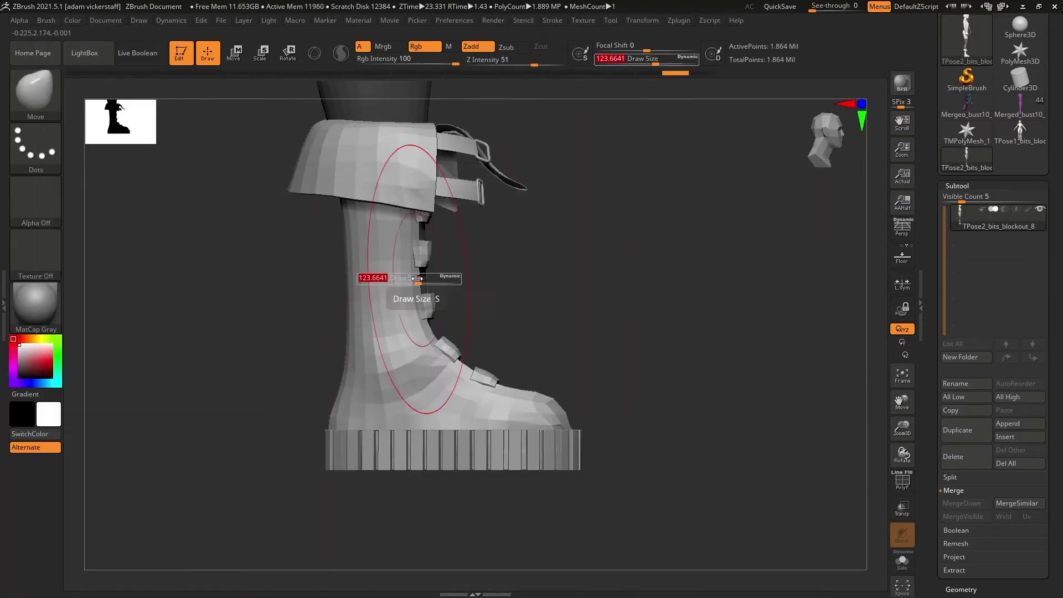
# Mask part of the boot and soften the mask's edge with BlurMask.
pyautogui.click(958, 186)
pyautogui.click(959, 333)
pyautogui.moveTo(901, 454); pyautogui.dragTo(474, 284)
pyautogui.moveTo(901, 401); pyautogui.dragTo(902, 495)
pyautogui.moveTo(902, 454)
pyautogui.mouseDown()
pyautogui.moveTo(952, 451)
pyautogui.moveTo(900, 398)
pyautogui.mouseUp()
pyautogui.keyDown('ctrl'); pyautogui.moveTo(626, 467); pyautogui.dragTo(628, 518); pyautogui.keyUp('ctrl')
pyautogui.moveTo(902, 454)
pyautogui.mouseDown()
pyautogui.moveTo(873, 451)
pyautogui.moveTo(919, 452)
pyautogui.mouseUp()
pyautogui.click(969, 373)
# Shift the unmasked boot area with Transpose and refine its shape with the Move brush.
pyautogui.press('w')
pyautogui.moveTo(463, 355); pyautogui.dragTo(635, 356)
pyautogui.moveTo(636, 355); pyautogui.dragTo(630, 357)
pyautogui.moveTo(902, 454)
pyautogui.mouseDown()
pyautogui.moveTo(864, 446)
pyautogui.moveTo(902, 462)
pyautogui.mouseUp()
pyautogui.press('q')
pyautogui.moveTo(556, 237); pyautogui.dragTo(549, 239)
pyautogui.moveTo(902, 454); pyautogui.dragTo(880, 452)
# Clear the mask and transfer the boot adjustments back to the original subtools with TPose>SubT.
pyautogui.keyDown('ctrl'); pyautogui.moveTo(804, 387); pyautogui.dragTo(825, 410); pyautogui.keyUp('ctrl')
pyautogui.press('f')
pyautogui.moveTo(902, 454); pyautogui.dragTo(874, 449)
pyautogui.click(679, 20)
pyautogui.click(764, 258)
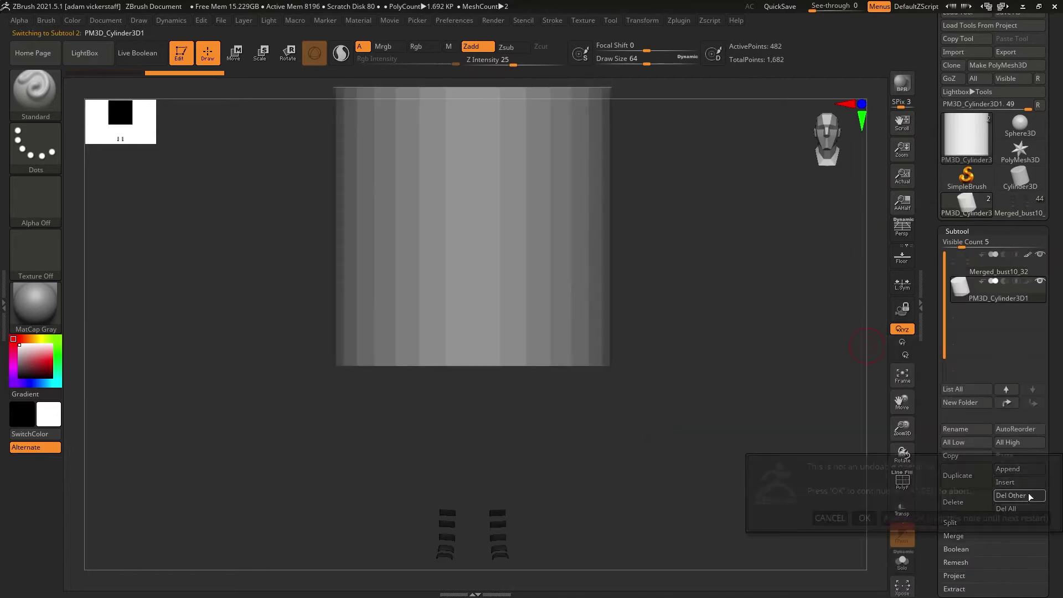
# Mask all but the upper end of the cylinder and raise the unmasked end.
pyautogui.press('w')
pyautogui.keyDown('alt'); pyautogui.moveTo(719, 232); pyautogui.dragTo(727, 266); pyautogui.keyUp('alt')
pyautogui.keyDown('ctrl'); pyautogui.moveTo(341, 135); pyautogui.dragTo(625, 203); pyautogui.keyUp('ctrl')
pyautogui.keyDown('ctrl'); pyautogui.click(653, 194); pyautogui.keyUp('ctrl')
pyautogui.moveTo(483, 305); pyautogui.dragTo(482, 189)
# Scale the cylinder's unmasked end into a point and extend it upward to form a bullet tip.
pyautogui.keyDown('shift'); pyautogui.moveTo(665, 277); pyautogui.dragTo(775, 277); pyautogui.keyUp('shift')
pyautogui.moveTo(484, 252); pyautogui.dragTo(439, 266)
pyautogui.keyDown('alt'); pyautogui.moveTo(625, 232); pyautogui.dragTo(640, 312); pyautogui.keyUp('alt')
pyautogui.moveTo(498, 180); pyautogui.dragTo(497, 78)
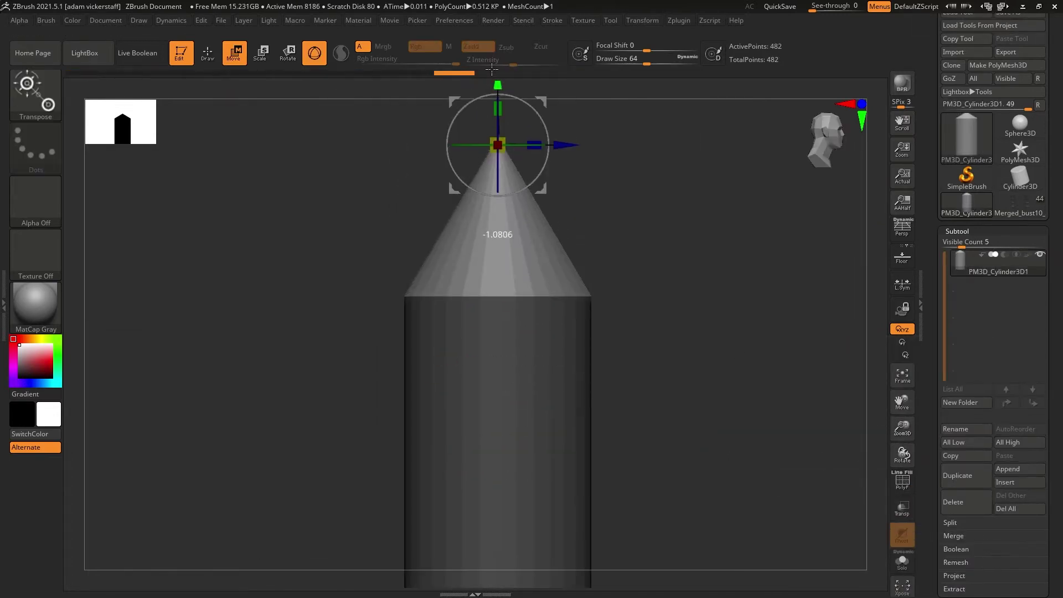
pyautogui.moveTo(496, 144); pyautogui.dragTo(482, 157)
# Turn on the polyframe and switch to the ZModeler brush, choosing its action for editing the bullet.
pyautogui.keyDown('alt'); pyautogui.moveTo(775, 277); pyautogui.dragTo(797, 337); pyautogui.keyUp('alt')
pyautogui.press('q')
pyautogui.hotkey('shift', 'f')
pyautogui.press('b')
pyautogui.press('z')
pyautogui.press('m')
pyautogui.press('space')
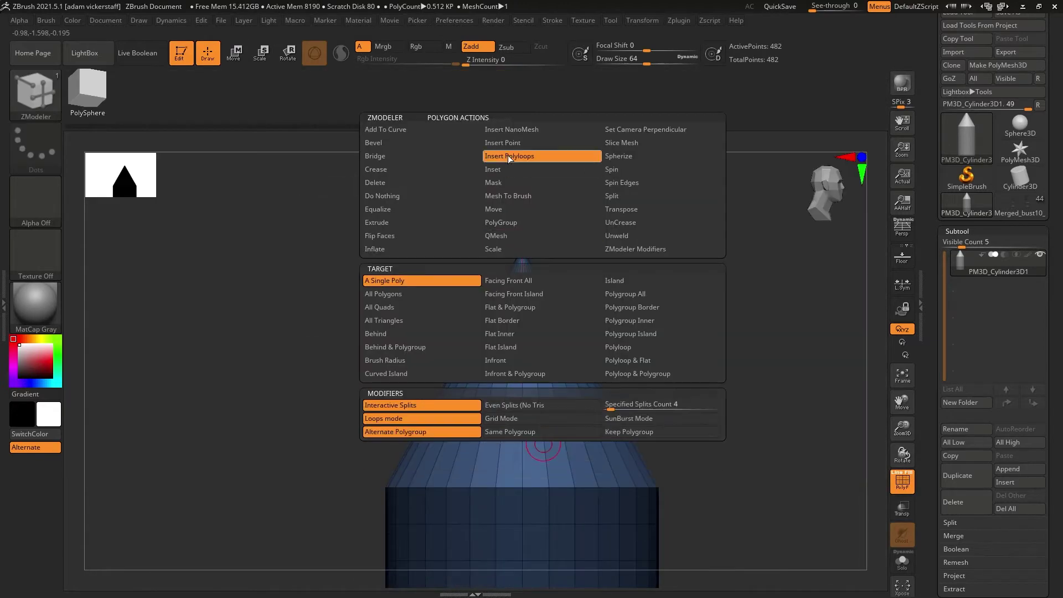
pyautogui.click(510, 144)
pyautogui.press('space')
pyautogui.press('space')
# Mask the bullet's lower body and scale its unmasked tip to taper the shoulder.
pyautogui.keyDown('ctrl'); pyautogui.moveTo(335, 406); pyautogui.dragTo(355, 437); pyautogui.keyUp('ctrl')
pyautogui.keyDown('ctrl'); pyautogui.moveTo(332, 509); pyautogui.dragTo(698, 581); pyautogui.keyUp('ctrl')
pyautogui.click(237, 55)
pyautogui.moveTo(522, 261); pyautogui.dragTo(501, 267)
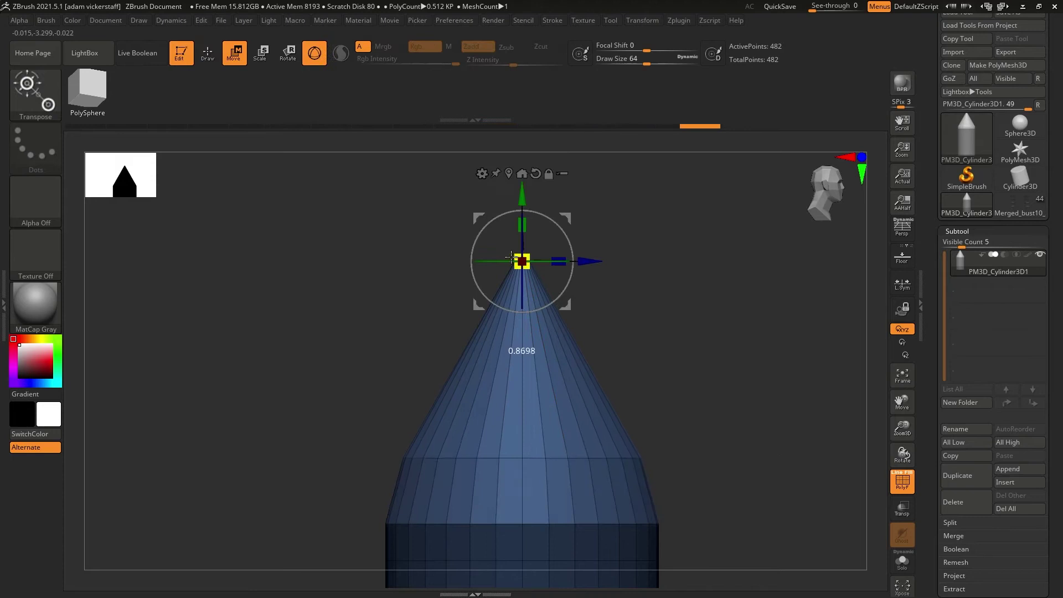
# Remask the bullet to adjust its proportions and remove the extra horizontal edge loops along the body.
pyautogui.press('q')
pyautogui.keyDown('ctrl'); pyautogui.moveTo(333, 310); pyautogui.dragTo(365, 344); pyautogui.keyUp('ctrl')
pyautogui.moveTo(903, 429); pyautogui.dragTo(902, 343)
pyautogui.keyDown('ctrl'); pyautogui.moveTo(351, 145); pyautogui.dragTo(611, 306); pyautogui.keyUp('ctrl')
pyautogui.press('w')
pyautogui.moveTo(493, 188); pyautogui.dragTo(493, 176)
pyautogui.press('q')
pyautogui.moveTo(902, 402); pyautogui.dragTo(893, 333)
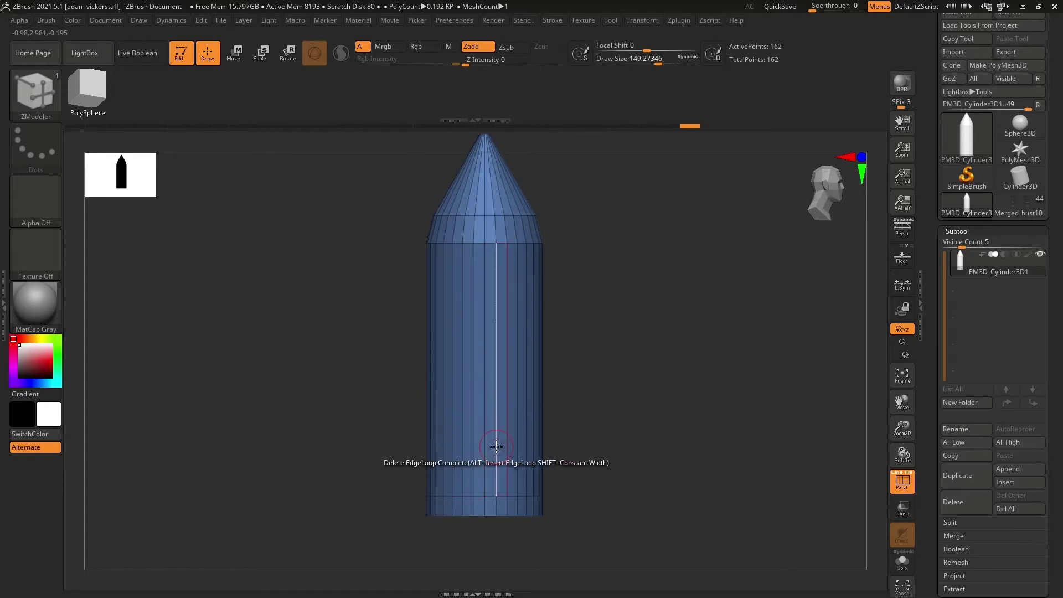
# Extrude the bullet's central polyloop slightly outward to form a raised casing.
pyautogui.press('space')
pyautogui.click(520, 246)
pyautogui.moveTo(519, 320); pyautogui.dragTo(522, 320)
pyautogui.click(902, 373)
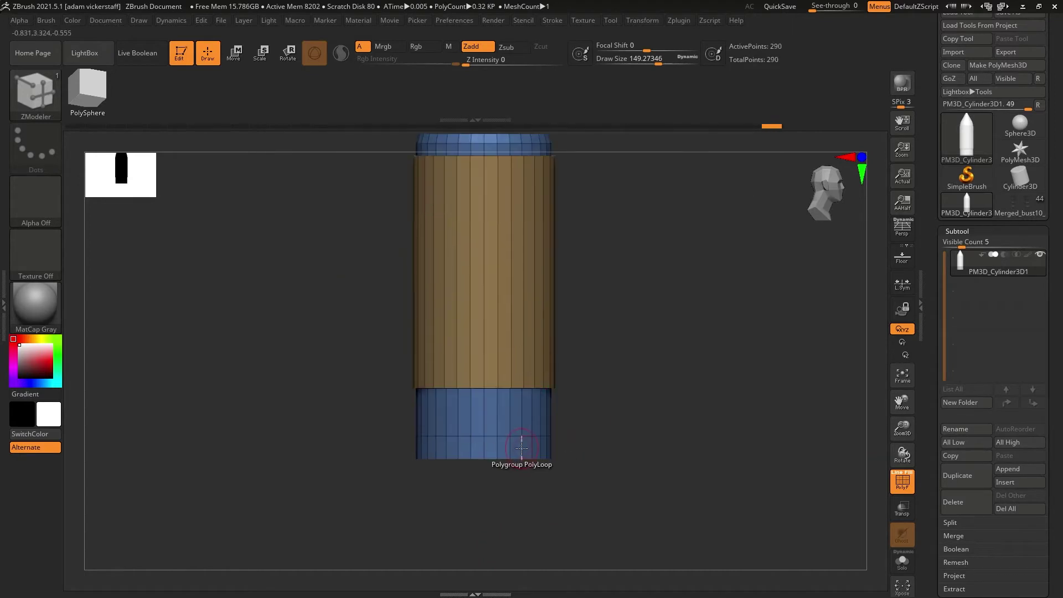
# Extrude the polyloop at the bullet's base outward to form a flared rim.
pyautogui.moveTo(902, 453); pyautogui.dragTo(898, 355)
pyautogui.press('space')
pyautogui.press('space')
pyautogui.click(464, 387)
pyautogui.moveTo(902, 453); pyautogui.dragTo(510, 357)
pyautogui.click(515, 359)
pyautogui.moveTo(902, 453); pyautogui.dragTo(904, 365)
# Insert an edge loop in the bullet's nose and shape it with Transpose scaling and moving.
pyautogui.press('f')
pyautogui.press('e')
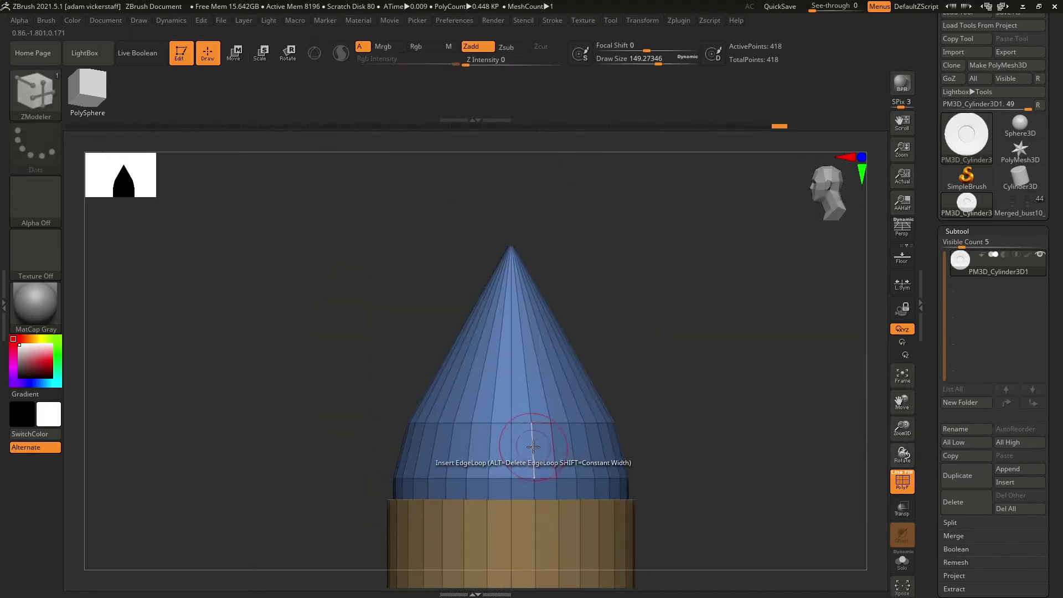
pyautogui.click(535, 453)
pyautogui.press('e')
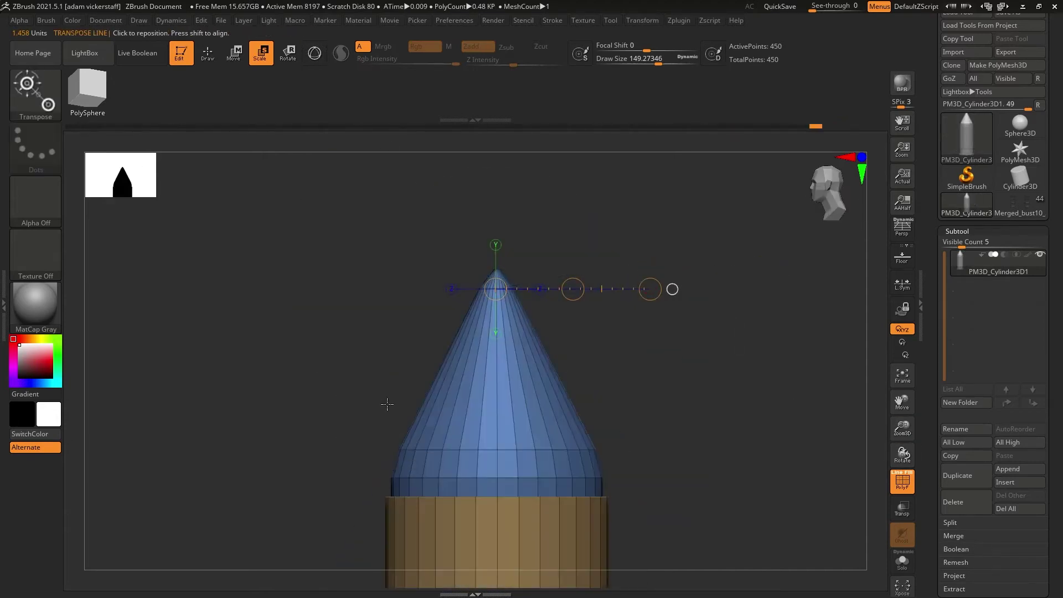
pyautogui.press('w')
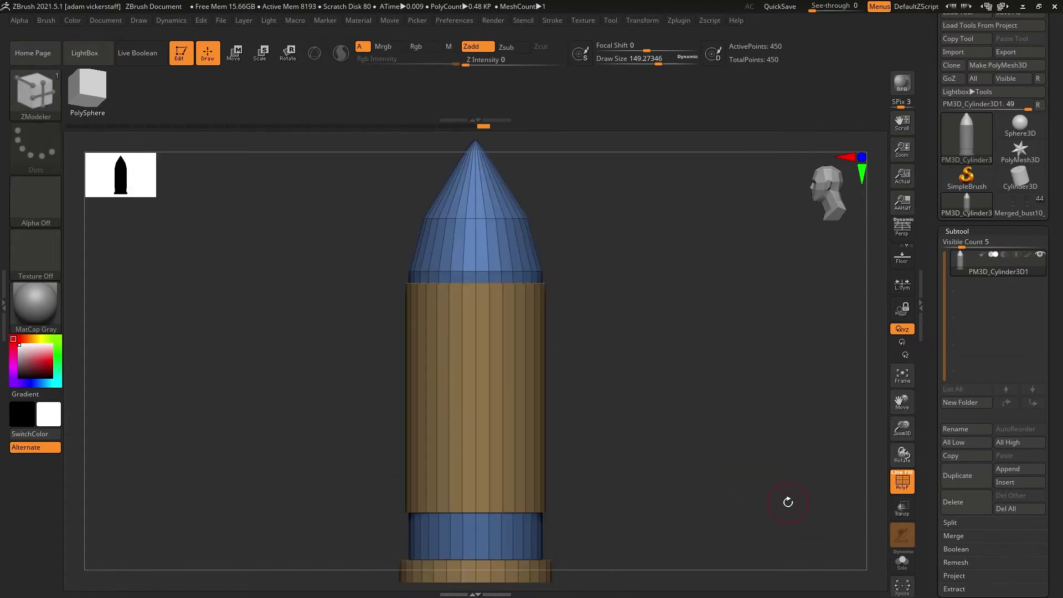
# Remesh the bullet into denser geometry and lengthen its body with a masked Transpose move.
pyautogui.click(961, 241)
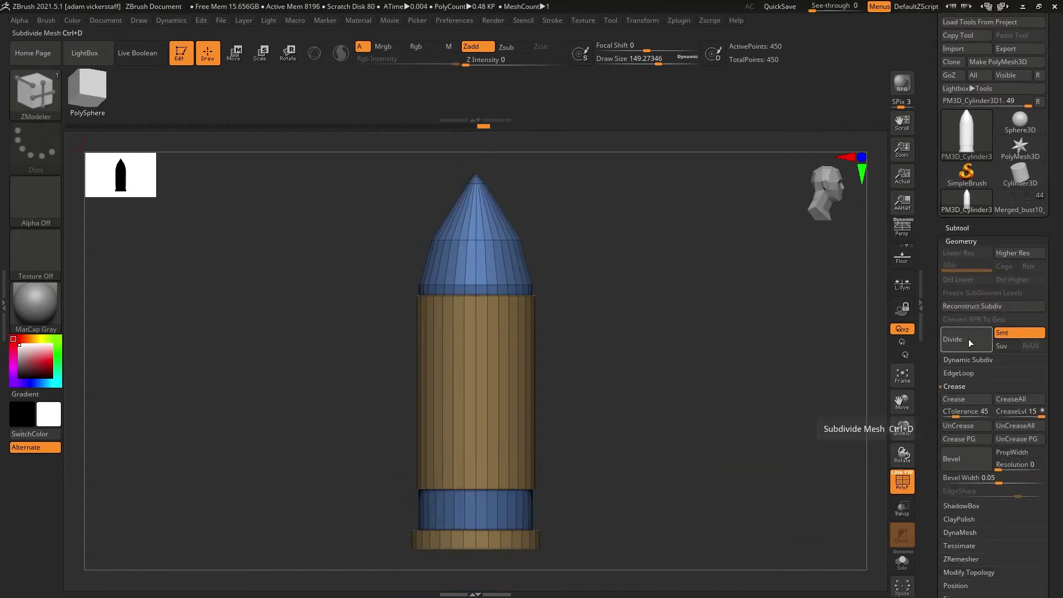
pyautogui.click(962, 558)
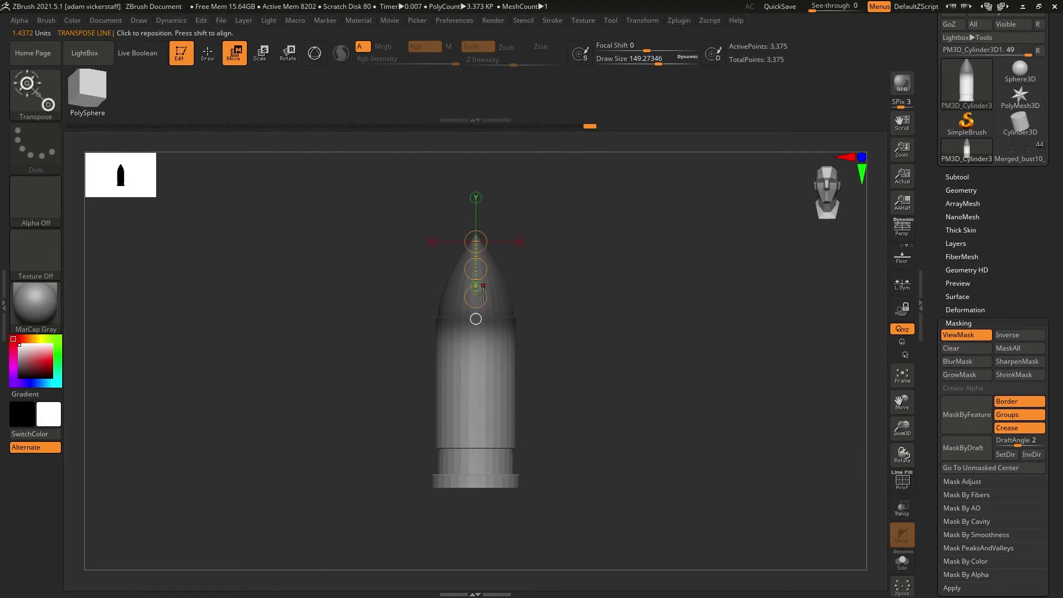
pyautogui.hotkey('ctrl', 'z')
pyautogui.moveTo(500, 274); pyautogui.dragTo(493, 394)
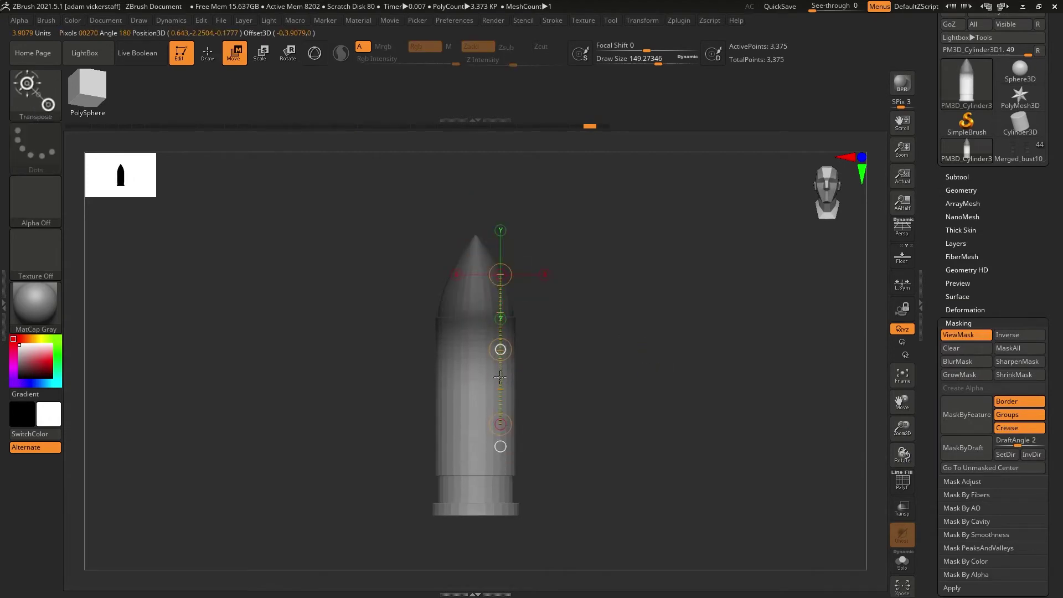
# Insert an edge loop around the sleeve near the bullet's base and adjust the sleeve with Transpose.
pyautogui.moveTo(868, 467); pyautogui.dragTo(898, 407)
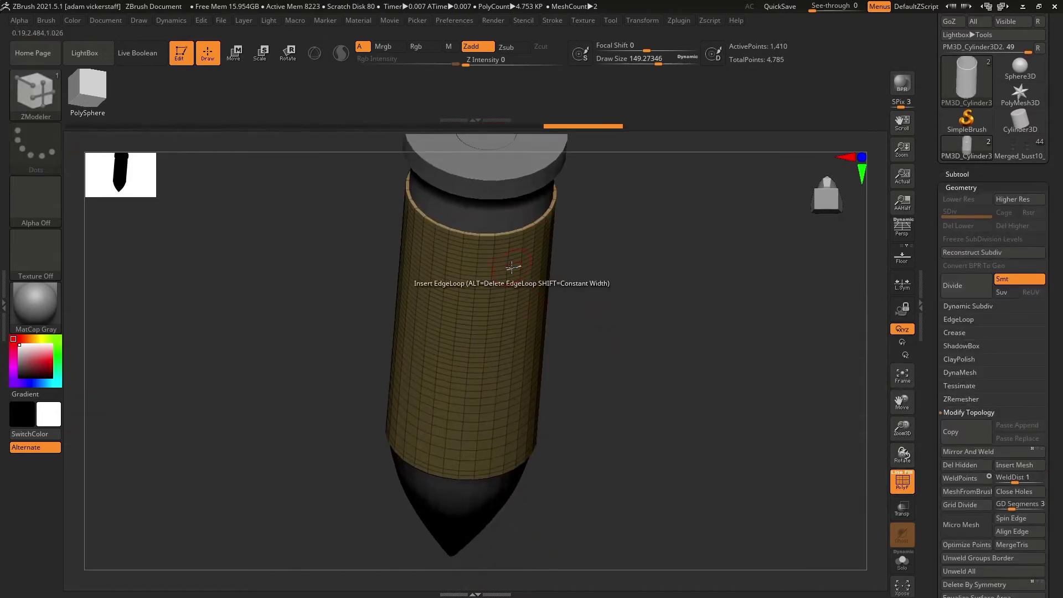
pyautogui.moveTo(510, 268); pyautogui.dragTo(545, 272)
pyautogui.moveTo(898, 429)
pyautogui.mouseDown()
pyautogui.moveTo(825, 426)
pyautogui.moveTo(811, 388)
pyautogui.mouseUp()
pyautogui.press('w')
pyautogui.keyDown('shift'); pyautogui.moveTo(354, 172); pyautogui.dragTo(382, 160); pyautogui.keyUp('shift')
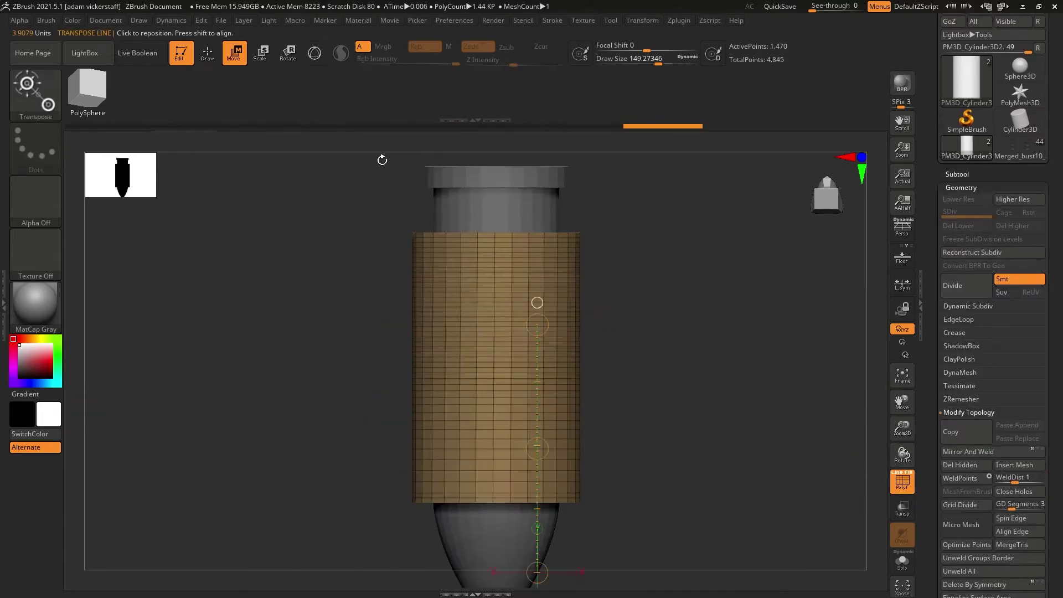
pyautogui.moveTo(511, 309); pyautogui.dragTo(512, 320)
pyautogui.press('q')
pyautogui.hotkey('shift', 'f')
# Reposition the sleeve around the bullet with a Transpose move from the end view.
pyautogui.moveTo(901, 428); pyautogui.dragTo(905, 383)
pyautogui.click(909, 484)
pyautogui.keyDown('shift'); pyautogui.moveTo(902, 455); pyautogui.dragTo(903, 465); pyautogui.keyUp('shift')
pyautogui.press('w')
pyautogui.moveTo(584, 338); pyautogui.dragTo(595, 341)
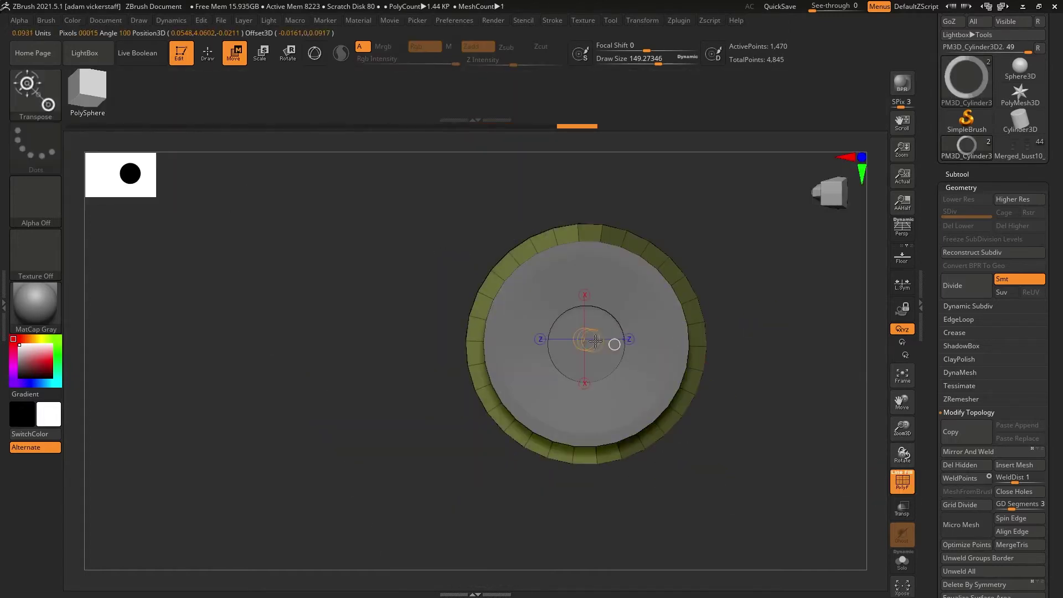
pyautogui.moveTo(497, 341); pyautogui.dragTo(725, 341)
pyautogui.moveTo(902, 455)
pyautogui.keyDown('shift'); pyautogui.mouseDown()
pyautogui.moveTo(902, 439)
pyautogui.moveTo(865, 464)
pyautogui.moveTo(944, 452)
pyautogui.moveTo(882, 458)
pyautogui.mouseUp(); pyautogui.keyUp('shift')
pyautogui.click(903, 483)
pyautogui.click(207, 53)
# Regroup the sleeve's polygons and remesh it with ZRemesher using Same, KeepGroups and DetectEdges.
pyautogui.click(902, 482)
pyautogui.click(961, 187)
pyautogui.click(961, 346)
pyautogui.click(964, 436)
pyautogui.click(961, 185)
pyautogui.click(961, 396)
pyautogui.click(966, 415)
pyautogui.click(903, 482)
# Mask one side of the sleeve with a diagonal boundary and soften the mask.
pyautogui.keyDown('ctrl'); pyautogui.moveTo(775, 139); pyautogui.dragTo(462, 389); pyautogui.keyUp('ctrl')
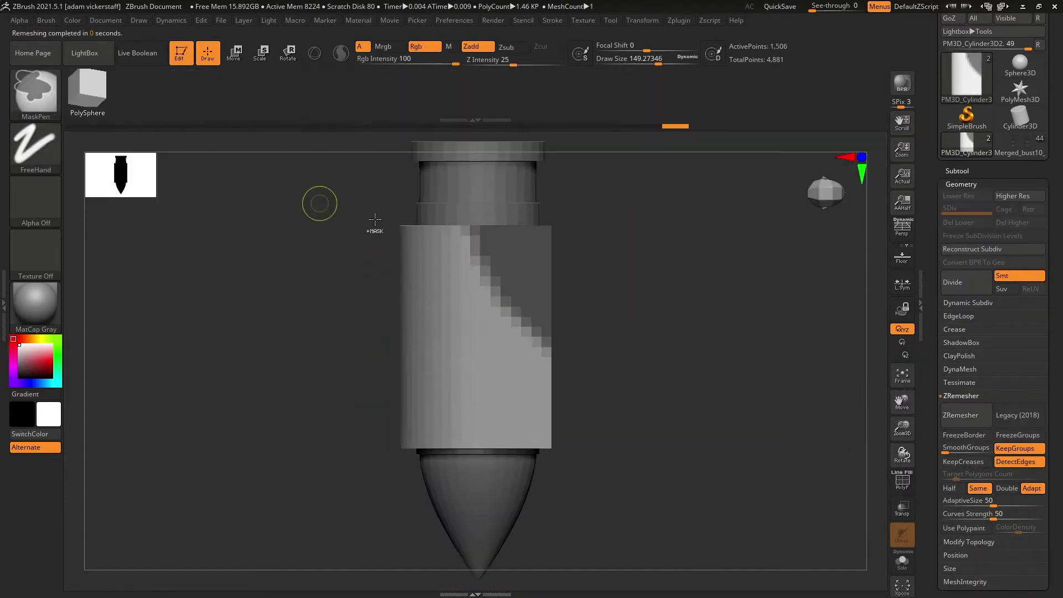
pyautogui.keyDown('ctrl'); pyautogui.moveTo(623, 186); pyautogui.dragTo(737, 429); pyautogui.keyUp('ctrl')
pyautogui.keyDown('ctrl'); pyautogui.click(505, 259); pyautogui.keyUp('ctrl')
# Refine the sleeve's mask and pull its unmasked side away from the bullet with Transpose.
pyautogui.click(961, 185)
pyautogui.click(958, 315)
pyautogui.press('w')
pyautogui.moveTo(902, 428); pyautogui.dragTo(885, 526)
pyautogui.click(966, 326)
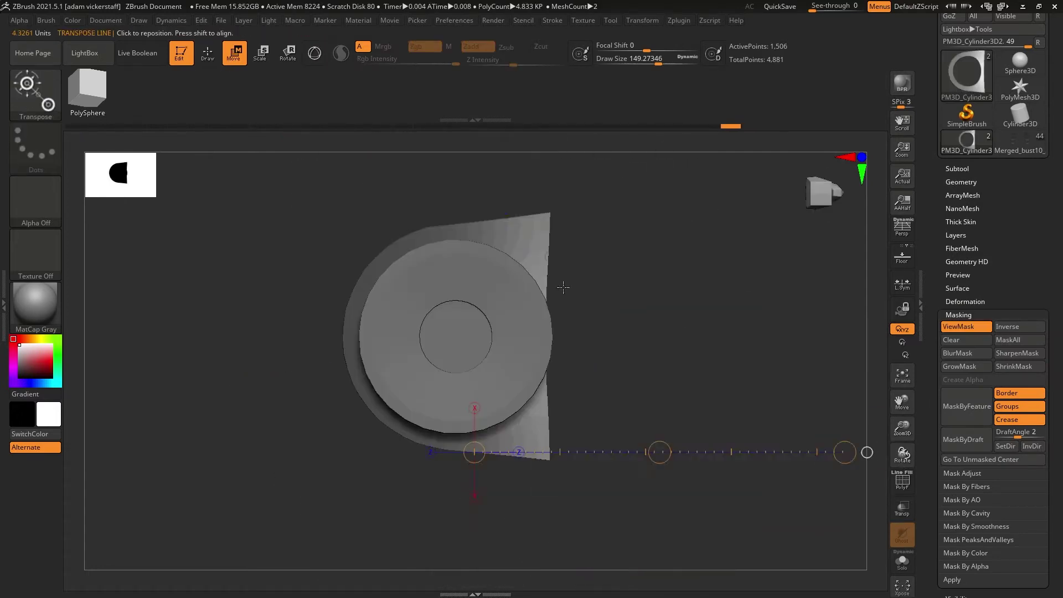
pyautogui.keyDown('ctrl'); pyautogui.moveTo(356, 190); pyautogui.dragTo(513, 523); pyautogui.keyUp('ctrl')
pyautogui.moveTo(902, 453)
pyautogui.keyDown('shift'); pyautogui.mouseDown()
pyautogui.moveTo(889, 471)
pyautogui.moveTo(874, 451)
pyautogui.mouseUp(); pyautogui.keyUp('shift')
# Merge the visible bullet and sleeve and append the merged mesh as a third subtool.
pyautogui.press('q')
pyautogui.click(957, 169)
pyautogui.click(965, 500)
pyautogui.click(1009, 432)
pyautogui.click(996, 286)
# Create a new InsertMesh brush from the merged sleeved bullet and save it as bullet.
pyautogui.click(39, 97)
pyautogui.click(268, 450)
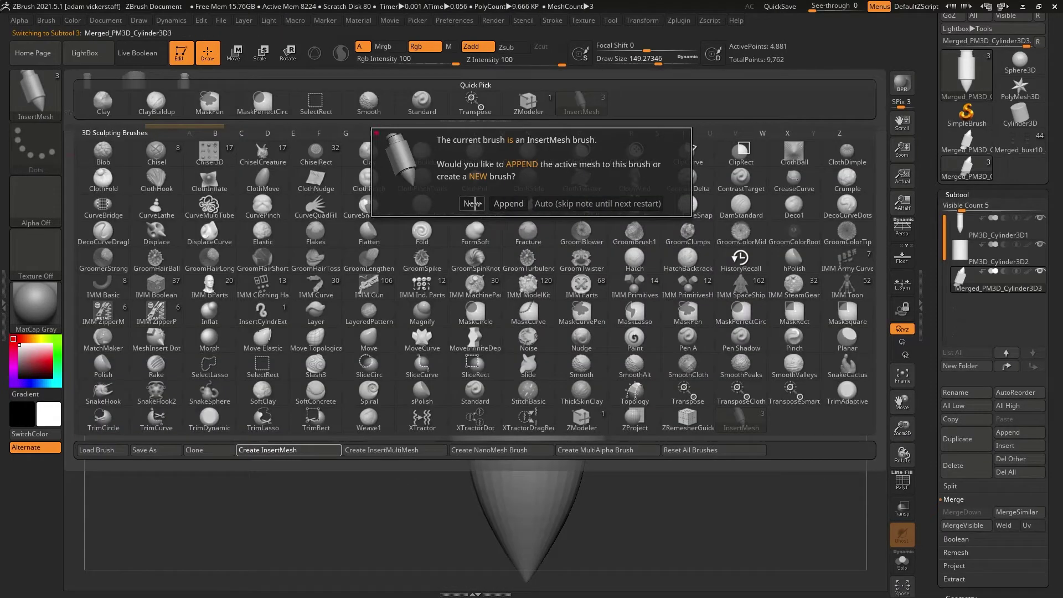
pyautogui.click(471, 203)
pyautogui.click(46, 20)
pyautogui.write('bullet')
pyautogui.press('Return')
# Switch to the character model, merge its visible subtools, append the merged mesh as a subtool and display its polyframe.
pyautogui.click(1020, 143)
pyautogui.moveTo(902, 429); pyautogui.dragTo(900, 470)
pyautogui.moveTo(902, 403)
pyautogui.mouseDown()
pyautogui.moveTo(892, 481)
pyautogui.moveTo(903, 434)
pyautogui.mouseUp()
pyautogui.click(1039, 219)
pyautogui.click(964, 524)
pyautogui.click(1009, 432)
pyautogui.click(911, 346)
pyautogui.click(997, 287)
pyautogui.click(957, 194)
pyautogui.click(959, 259)
pyautogui.hotkey('shift', 'f')
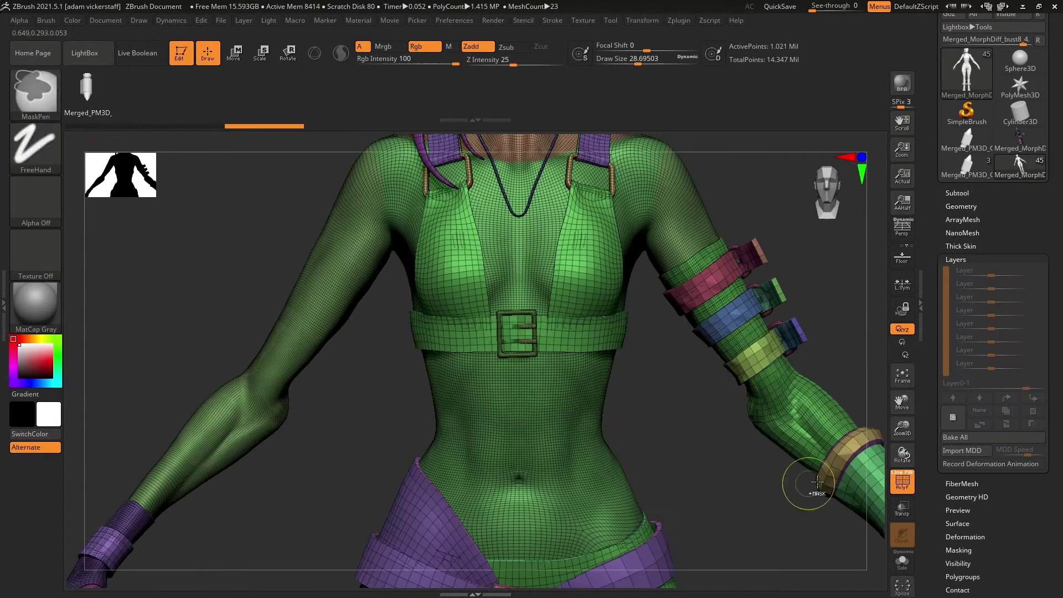
pyautogui.press('s')
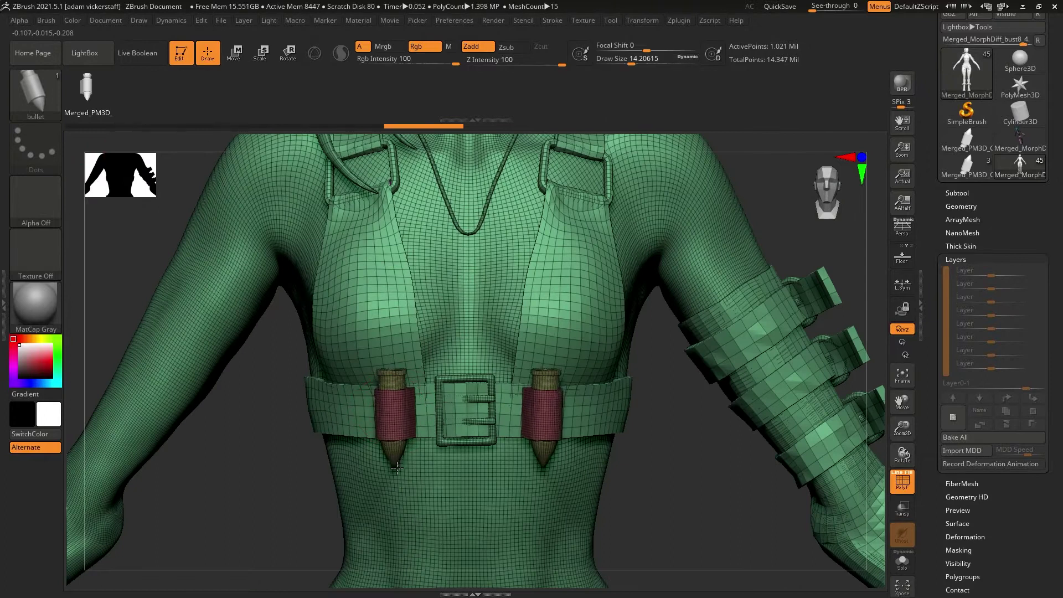
pyautogui.press('s')
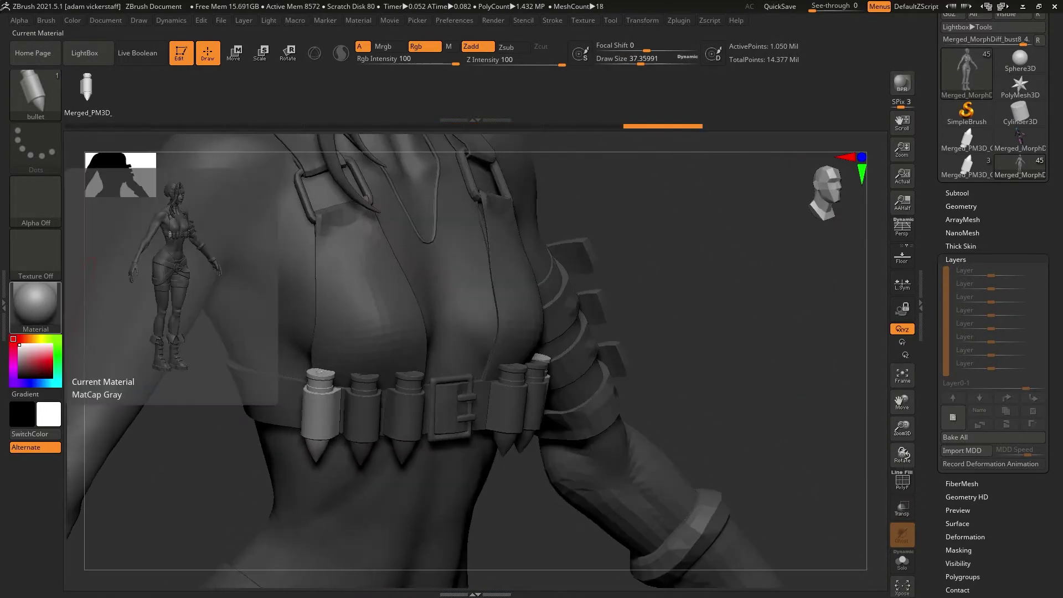
pyautogui.moveTo(902, 453); pyautogui.dragTo(881, 463)
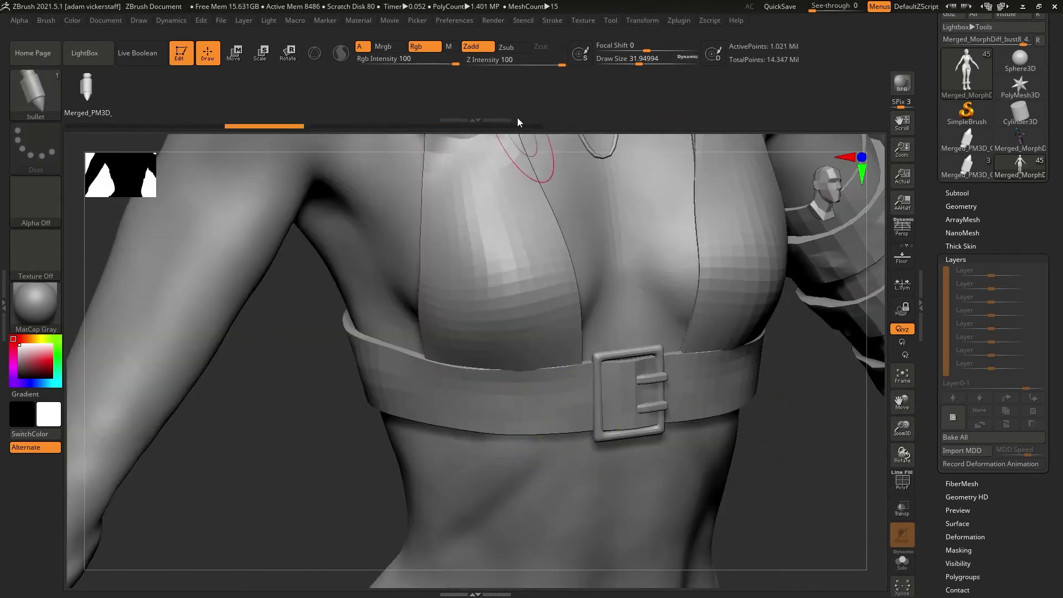
# Insert a bullet on the chest belt, then tilt and move it against the strap with the gizmo.
pyautogui.press('s')
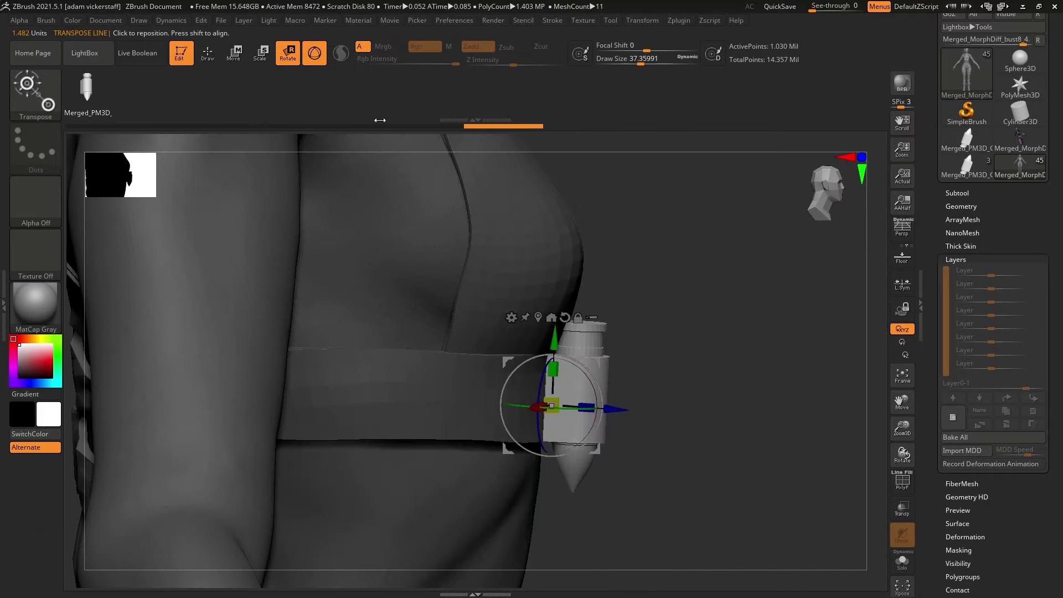
pyautogui.moveTo(901, 454); pyautogui.dragTo(872, 445)
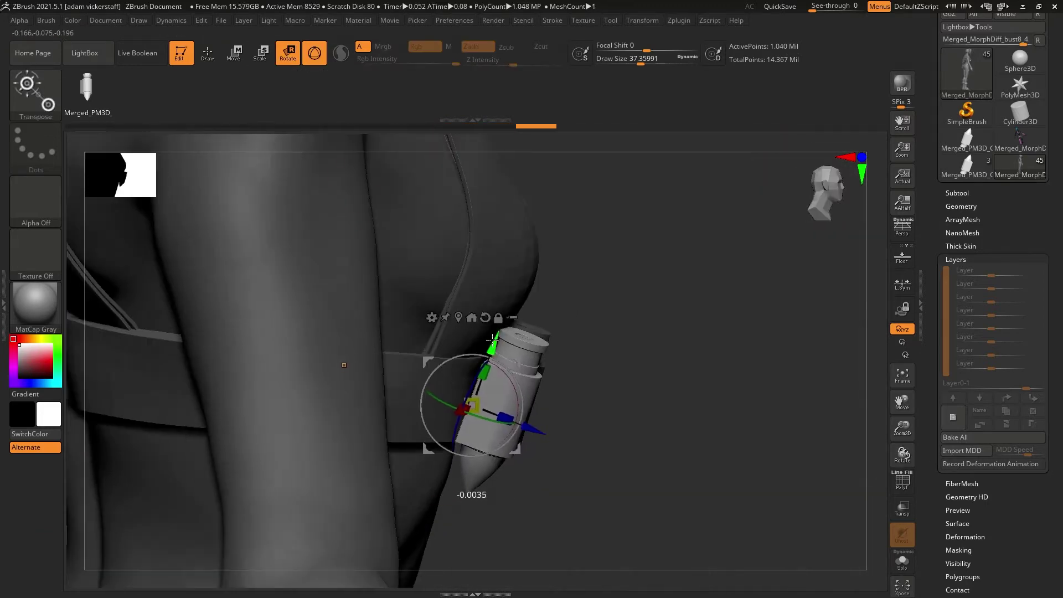
pyautogui.moveTo(492, 337); pyautogui.dragTo(404, 401)
pyautogui.press('q')
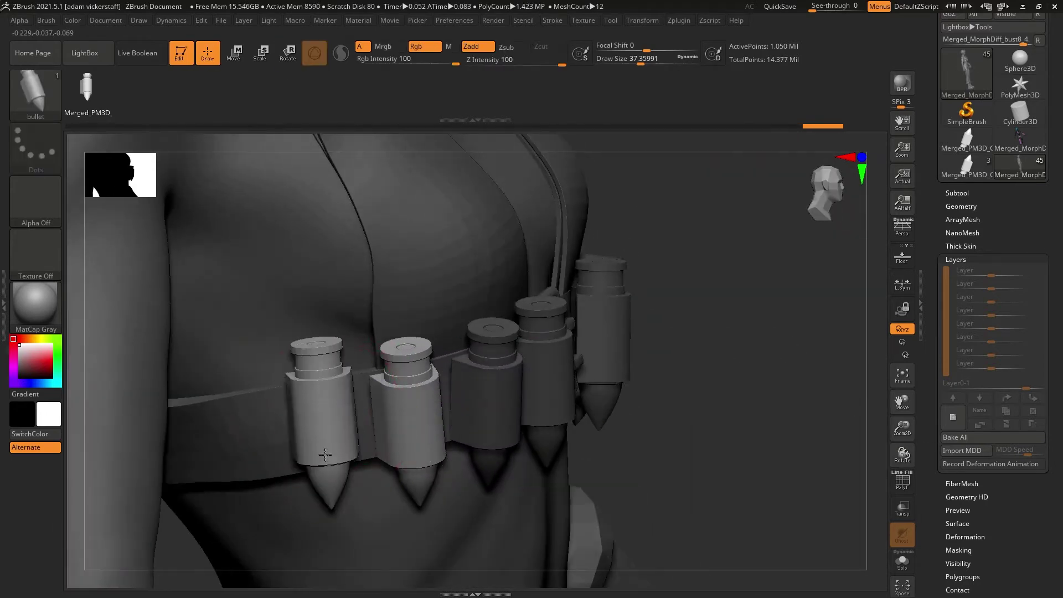
# Insert further bullets side by side along the chest belt, spaced evenly and angled to follow its curve.
pyautogui.moveTo(902, 455)
pyautogui.mouseDown()
pyautogui.moveTo(861, 454)
pyautogui.moveTo(907, 453)
pyautogui.mouseUp()
pyautogui.moveTo(247, 413); pyautogui.dragTo(252, 437)
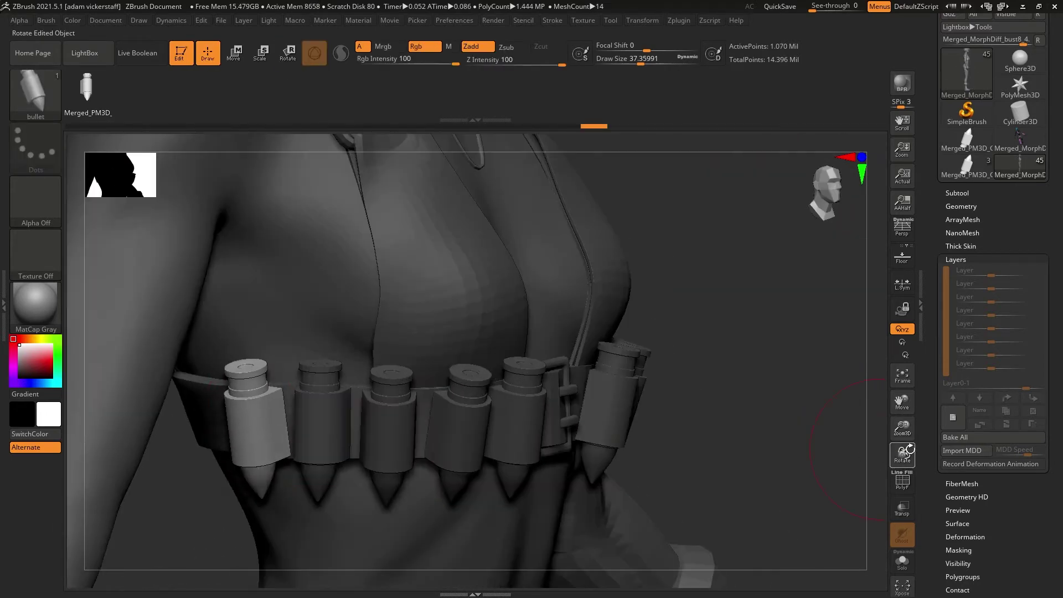
pyautogui.moveTo(904, 451); pyautogui.dragTo(870, 452)
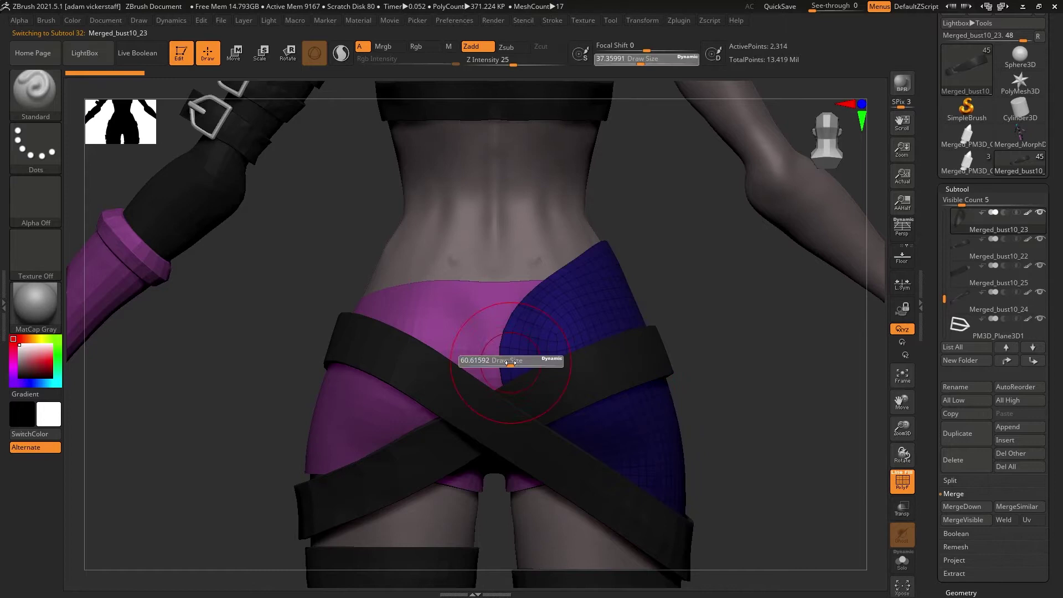
# Trim the crossing hip strap at the back so it ends where the two straps meet.
pyautogui.press('b')
pyautogui.click(555, 284)
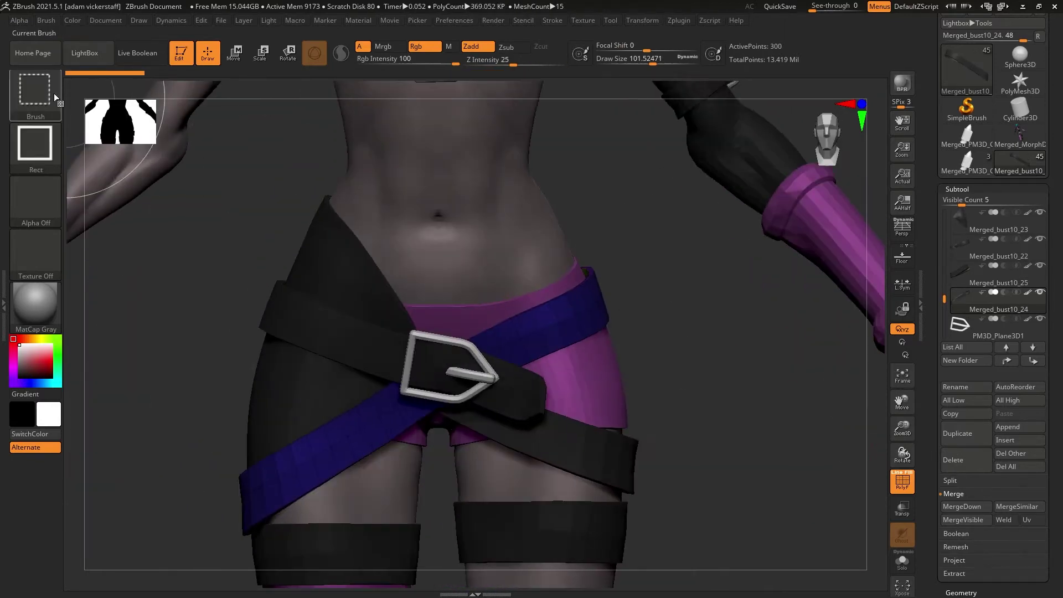
pyautogui.press('b')
pyautogui.press('t')
pyautogui.press('c')
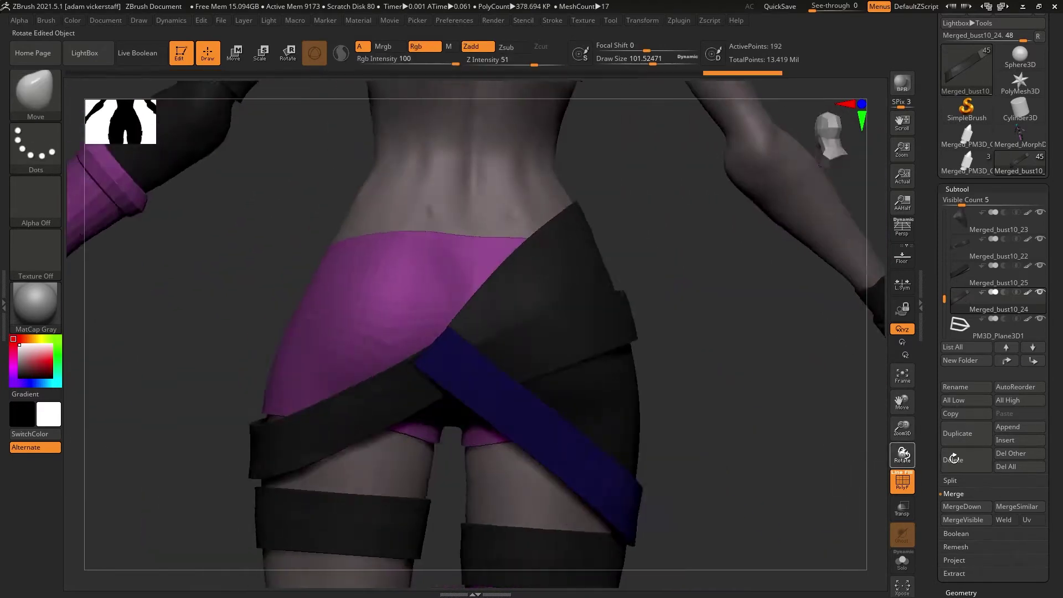
pyautogui.moveTo(720, 410); pyautogui.dragTo(561, 408)
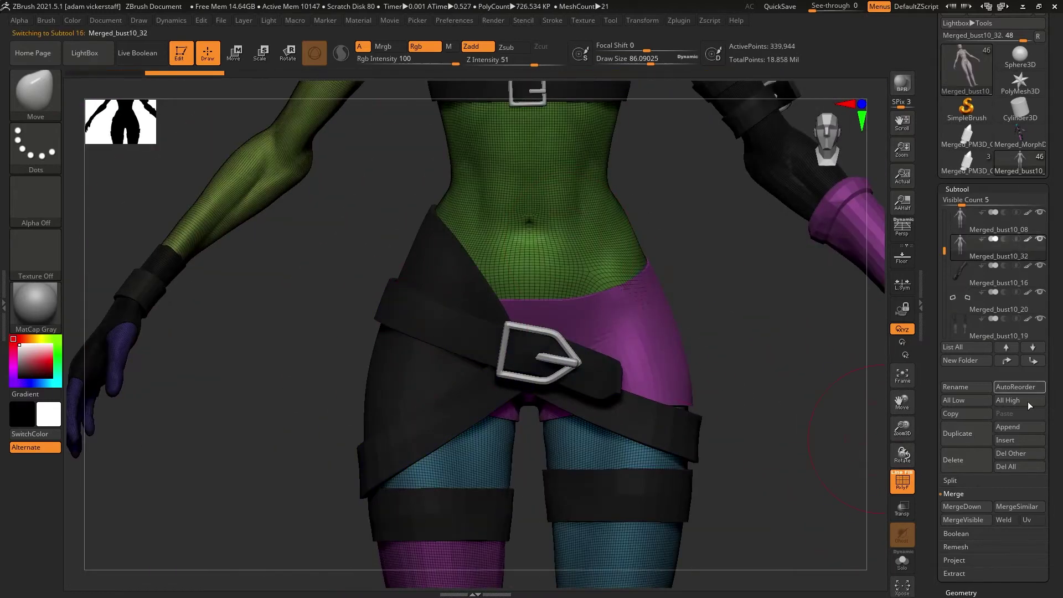
# Mask a band around the hips of the duplicated body and ZRemesh the resulting belt with Half, KeepGroups, DetectEdges and Adapt.
pyautogui.click(961, 592)
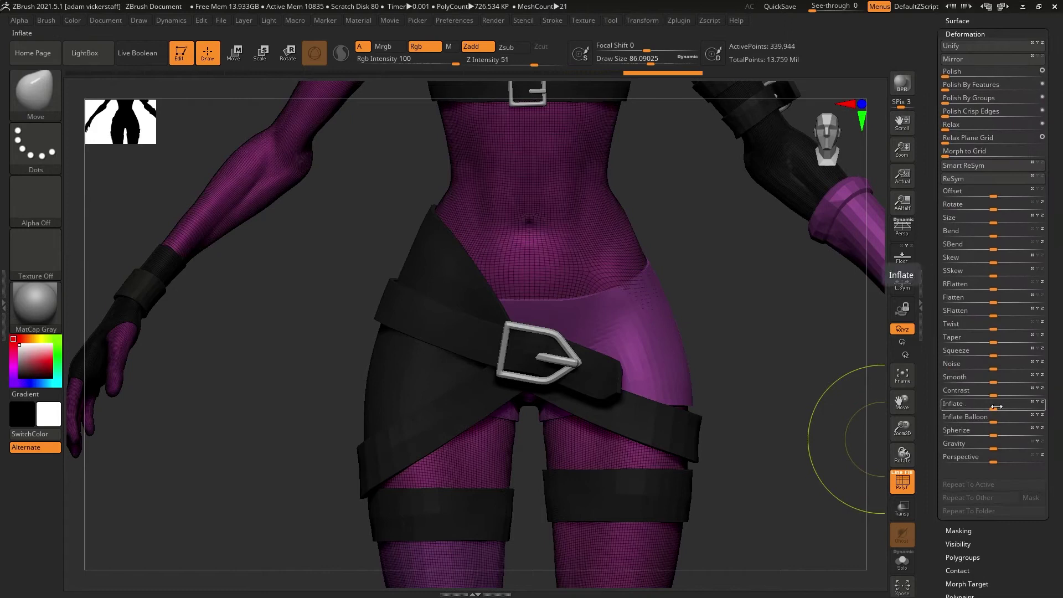
pyautogui.moveTo(902, 454); pyautogui.dragTo(967, 457)
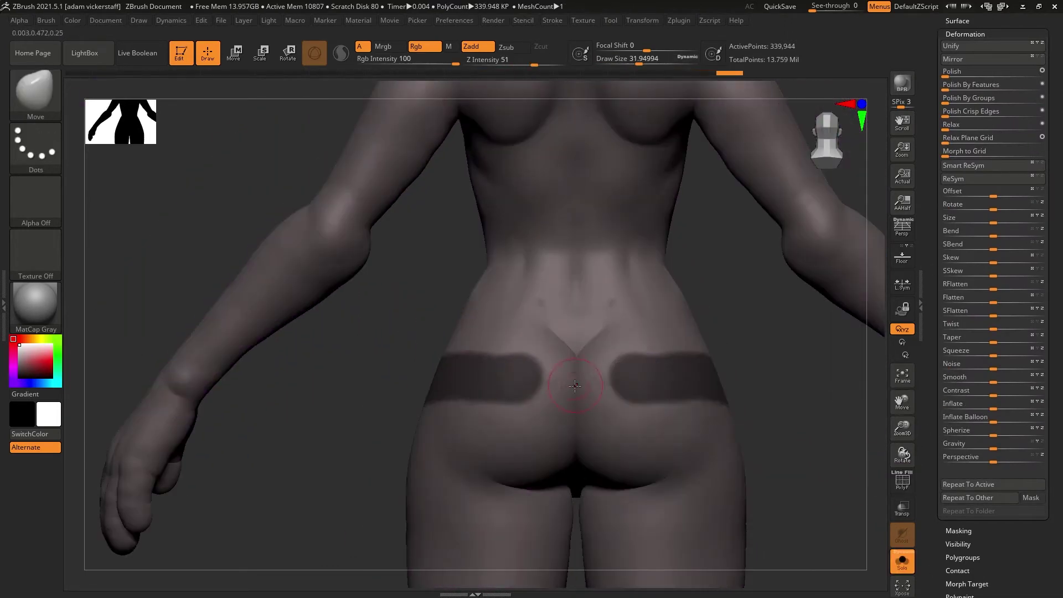
pyautogui.press(',')
pyautogui.doubleClick(164, 272)
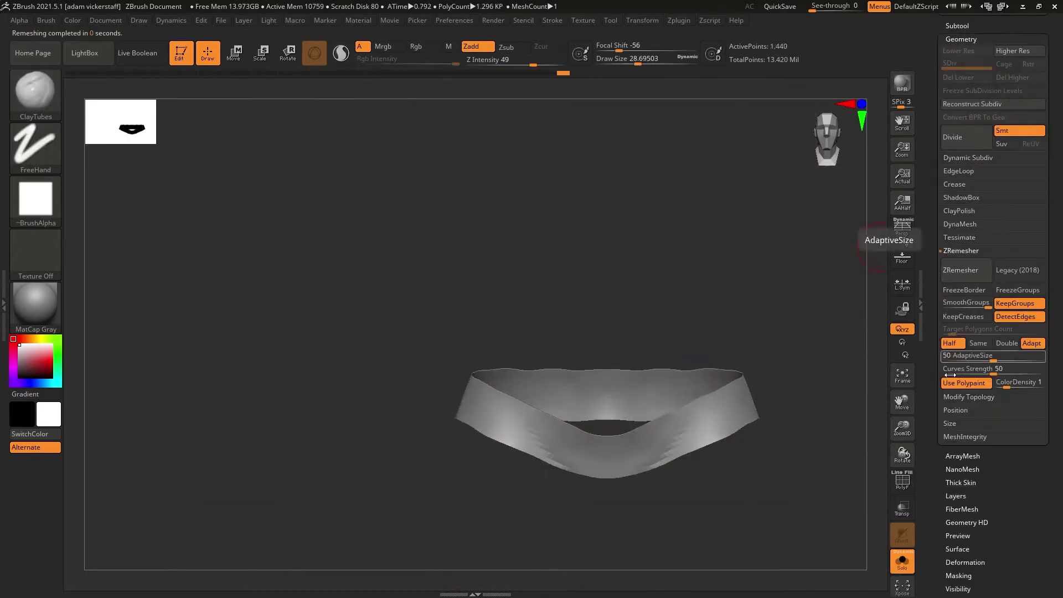
pyautogui.click(966, 271)
pyautogui.hotkey('shift', 'f')
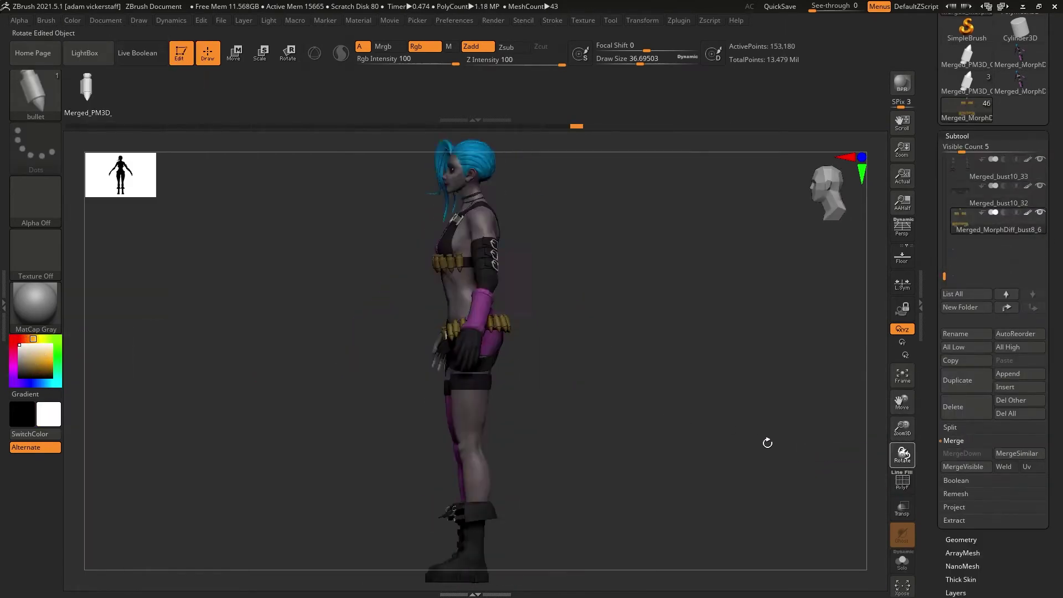
# Recolour the bullets blue-grey and arrange the long braids in front of the body with the Move brush.
pyautogui.moveTo(904, 452)
pyautogui.mouseDown()
pyautogui.moveTo(797, 449)
pyautogui.moveTo(905, 452)
pyautogui.mouseUp()
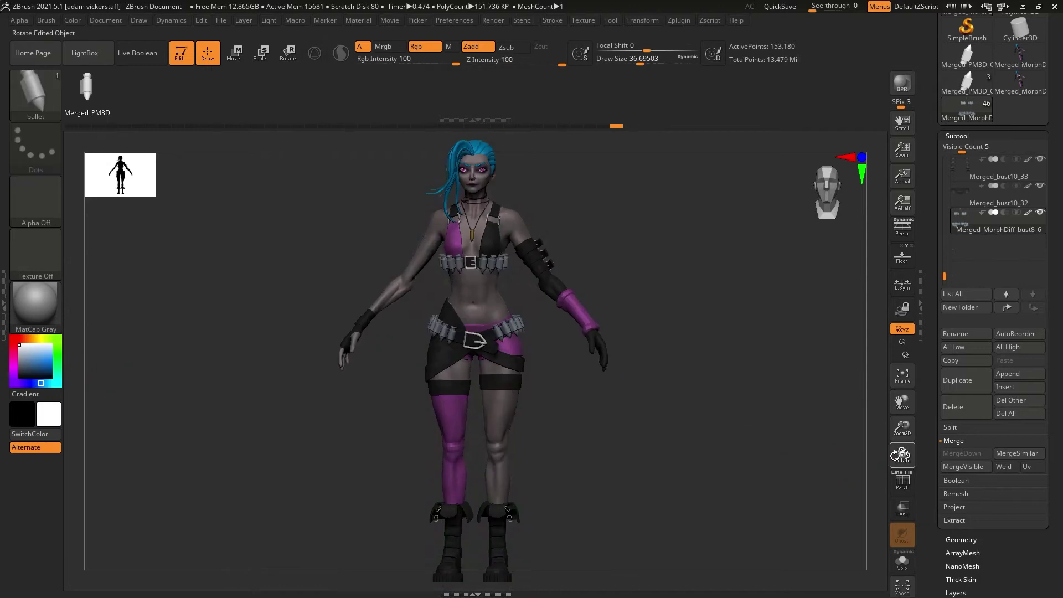
pyautogui.moveTo(903, 452)
pyautogui.mouseDown()
pyautogui.moveTo(886, 453)
pyautogui.moveTo(902, 454)
pyautogui.mouseUp()
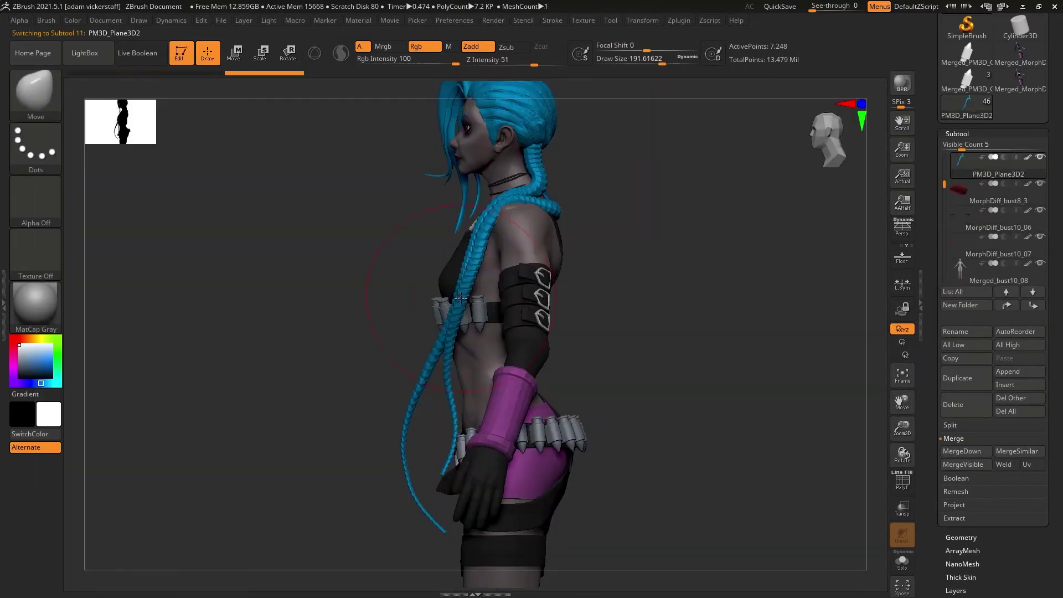
pyautogui.moveTo(903, 453); pyautogui.dragTo(897, 451)
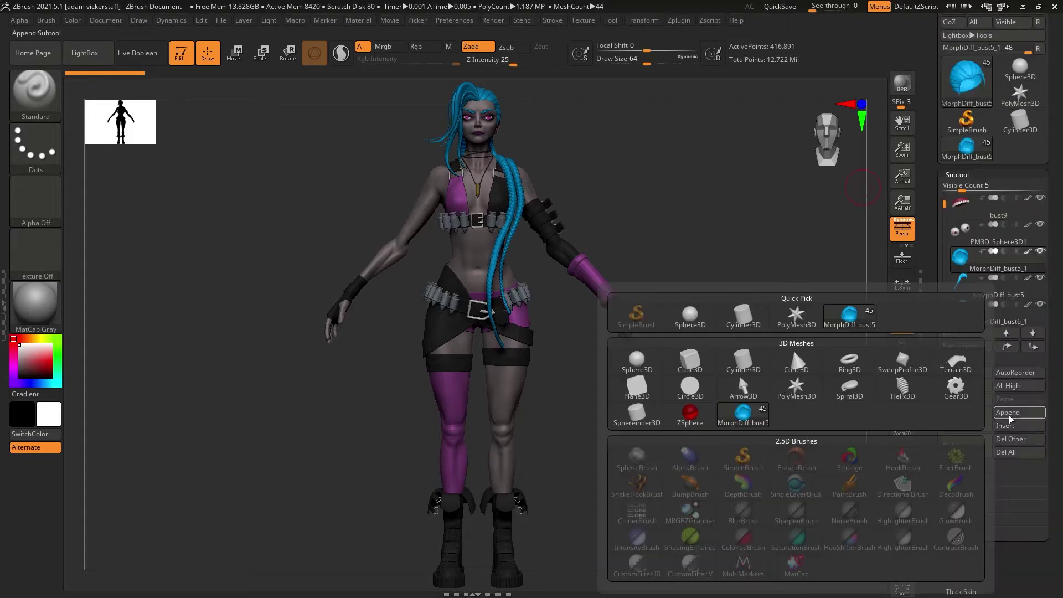
# Append a Cylinder3D subtool and check its UV layout on a clone with UV Master.
pyautogui.click(746, 308)
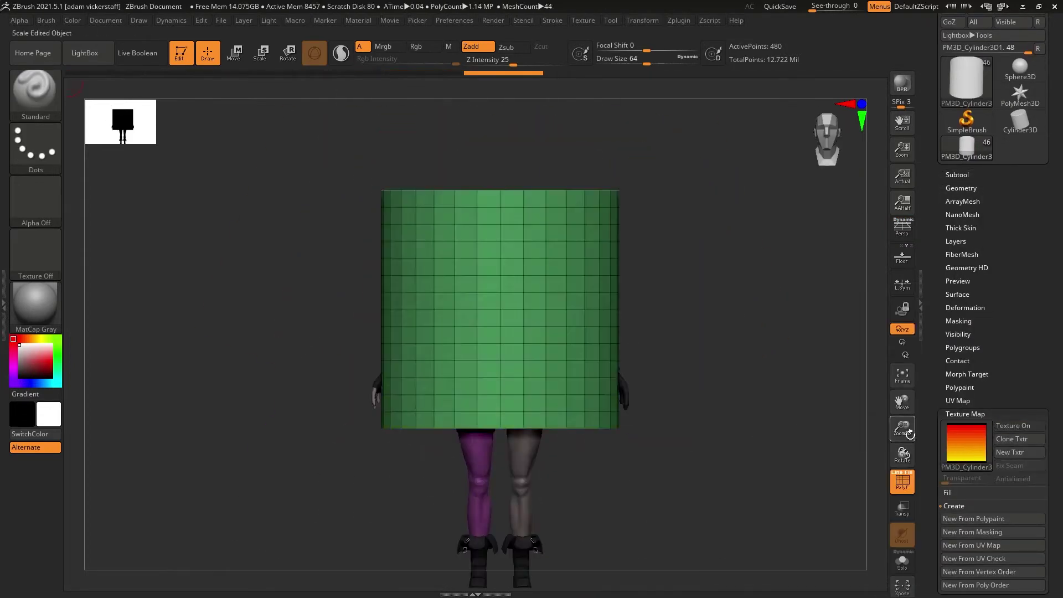
pyautogui.click(679, 20)
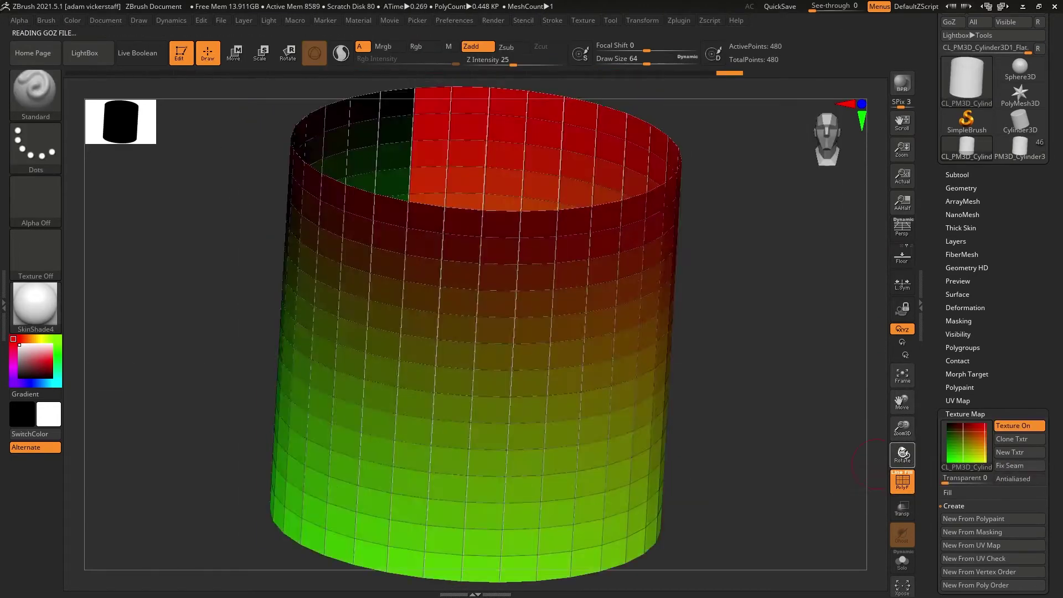
pyautogui.moveTo(903, 451); pyautogui.dragTo(896, 456)
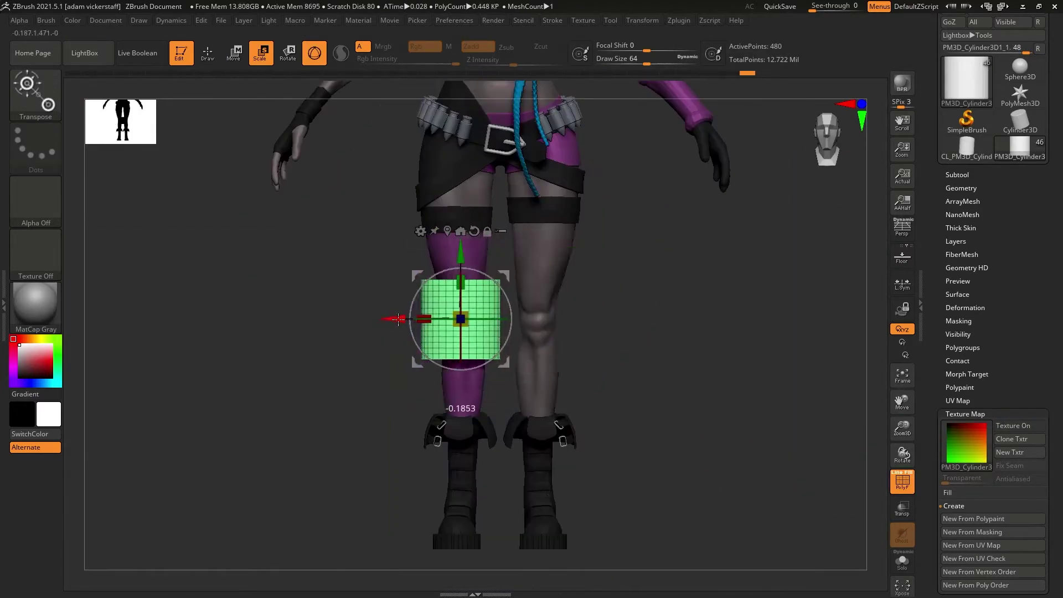
# Centre the cylinder on the purple leg and stretch it to reach from the thigh band to the boot cuff.
pyautogui.moveTo(461, 263); pyautogui.dragTo(465, 258)
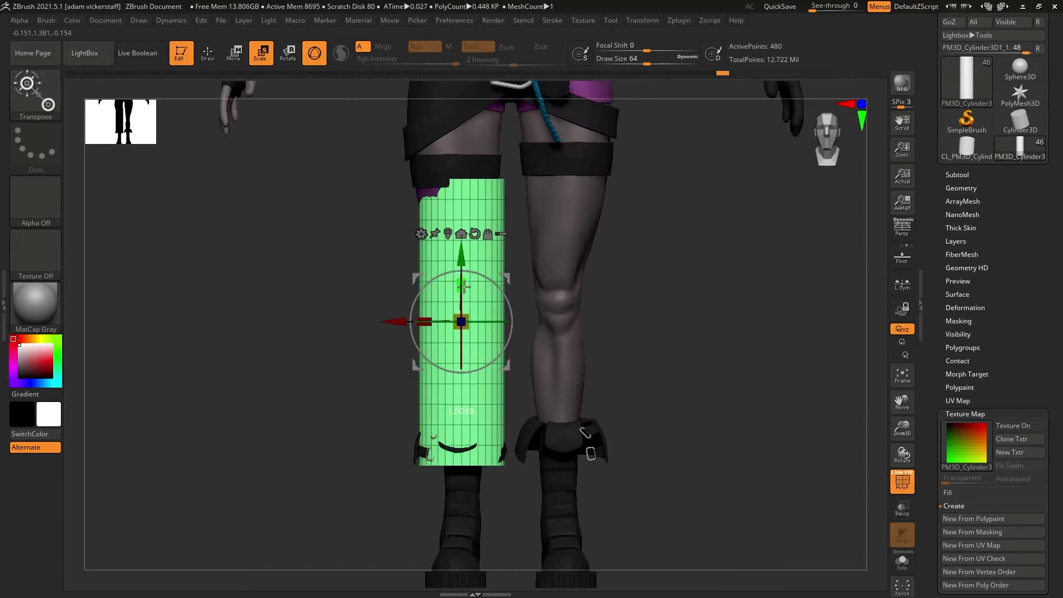
pyautogui.press('q')
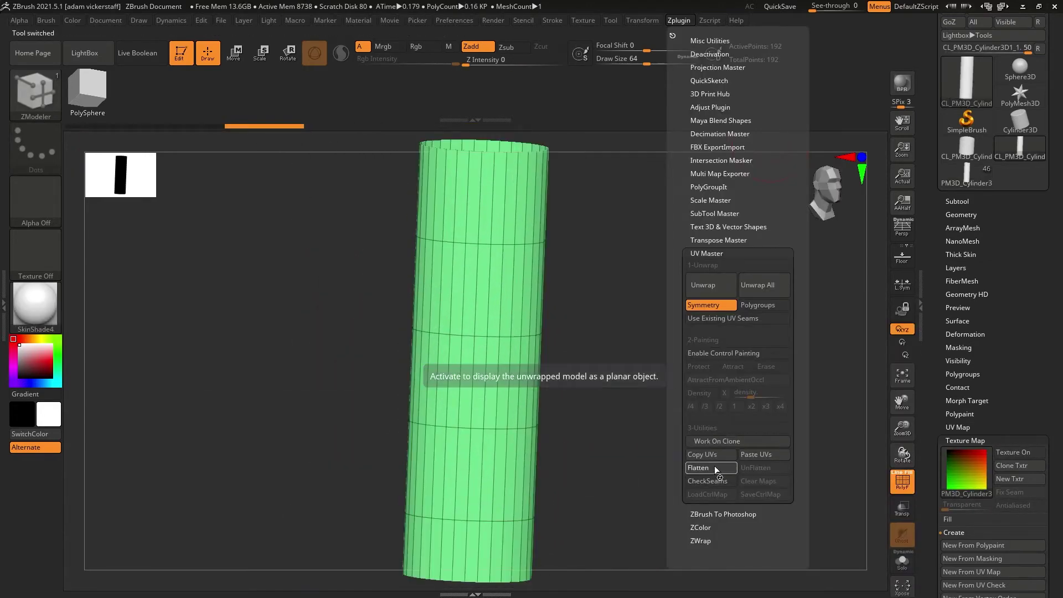
# Unwrap and flatten the simplified cylinder clone with UV Master, then return it to the character's leg as leg_cylinder.
pyautogui.click(718, 291)
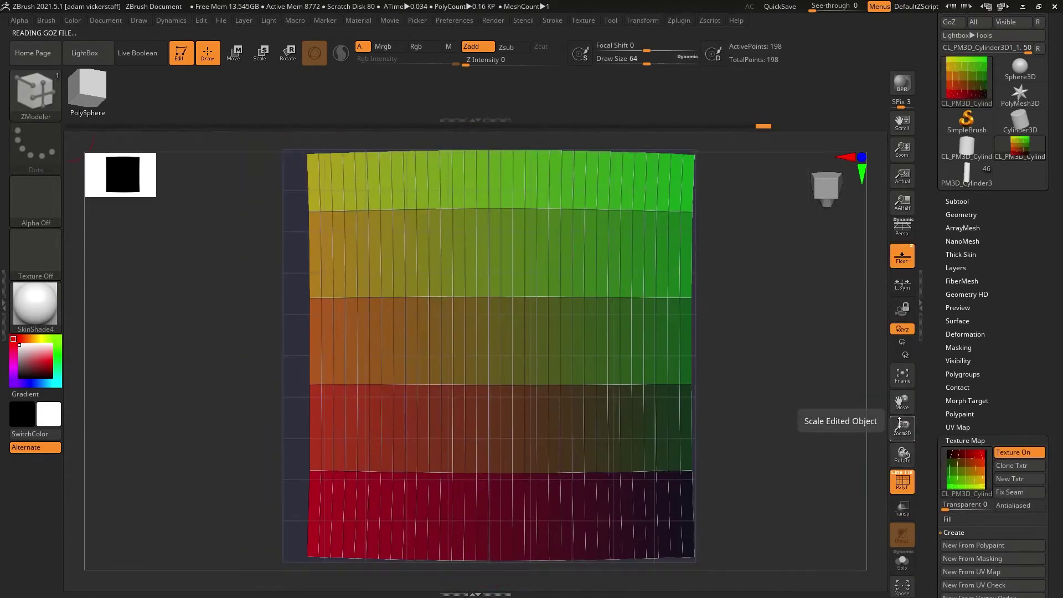
pyautogui.click(678, 20)
pyautogui.click(966, 176)
pyautogui.moveTo(902, 454)
pyautogui.mouseDown()
pyautogui.moveTo(951, 451)
pyautogui.moveTo(908, 450)
pyautogui.mouseUp()
pyautogui.moveTo(925, 133); pyautogui.dragTo(920, 217)
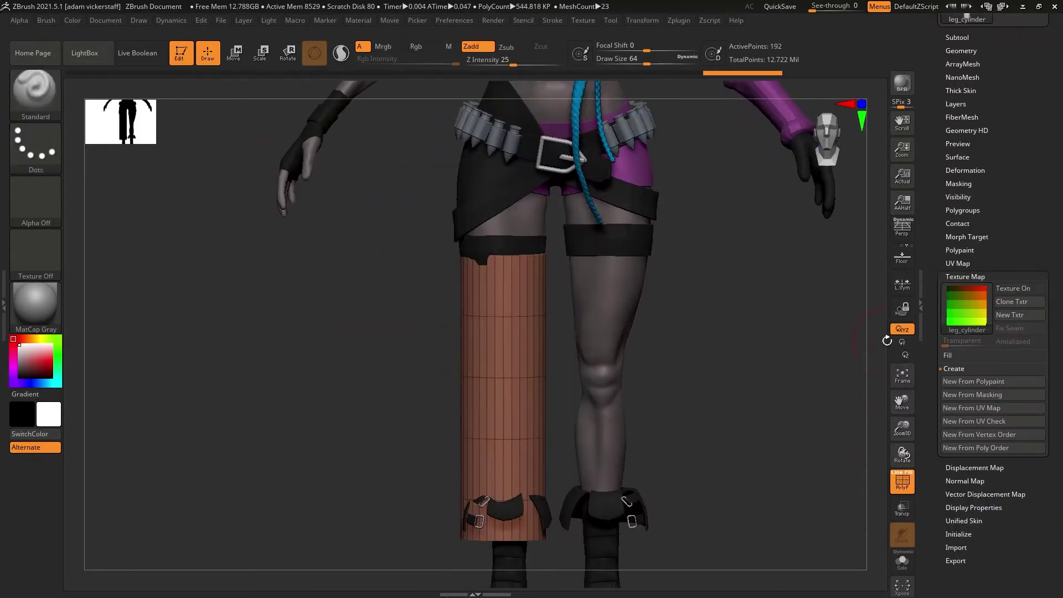
# Apply a diamond fishnet alpha to the leg cylinder as Uv surface noise with an Alpha Scale of 0.1.
pyautogui.moveTo(901, 400); pyautogui.dragTo(880, 392)
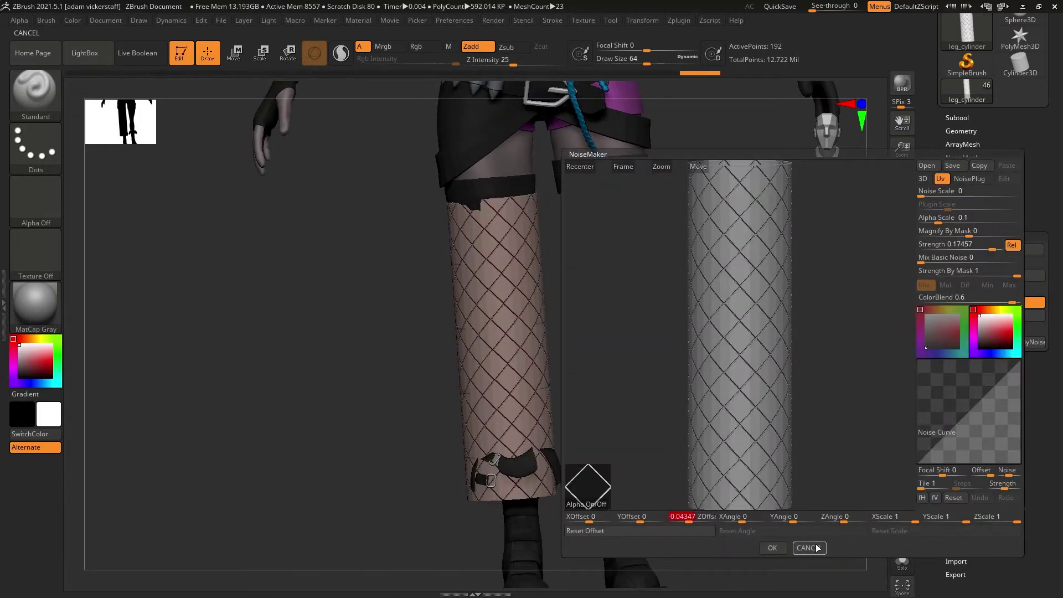
pyautogui.click(808, 548)
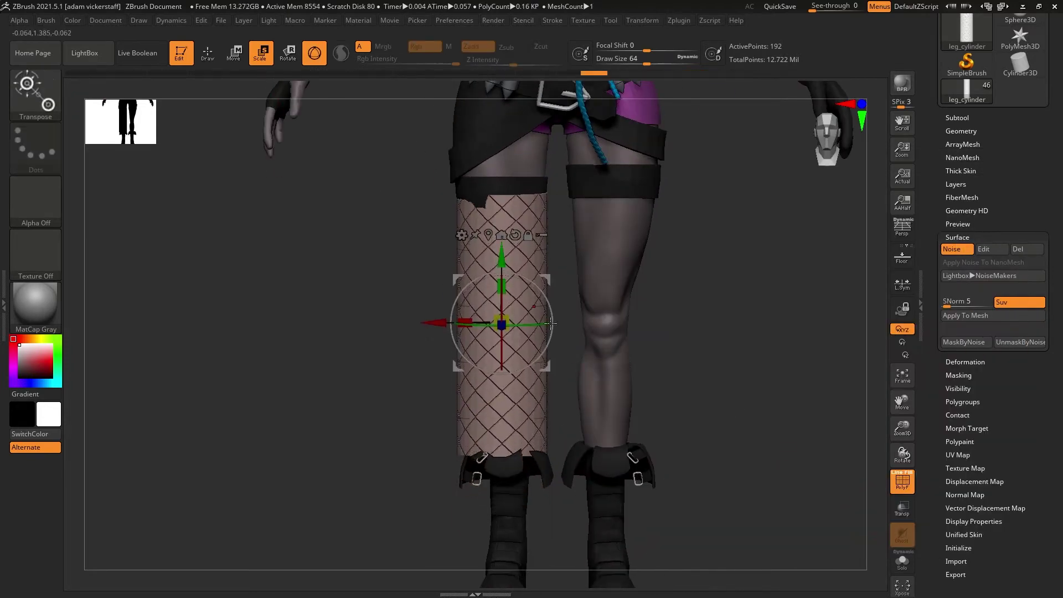
# Mask sections of the fishnet cylinder and reshape it to taper along the leg's thigh, knee and calf.
pyautogui.moveTo(775, 415); pyautogui.dragTo(838, 440)
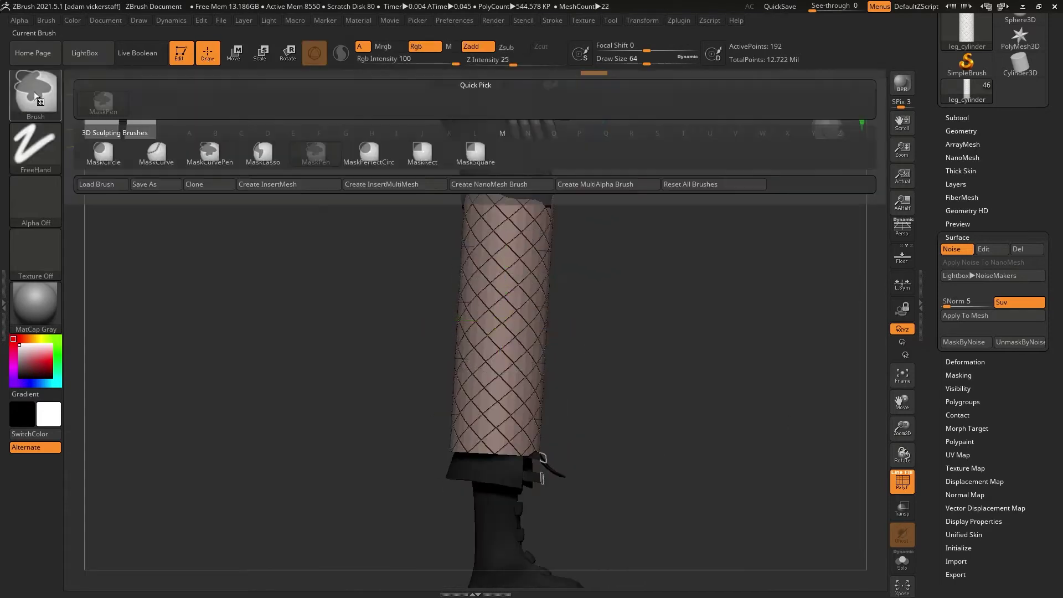
pyautogui.moveTo(655, 188)
pyautogui.keyDown('ctrl'); pyautogui.mouseDown()
pyautogui.moveTo(581, 158)
pyautogui.moveTo(345, 484)
pyautogui.mouseUp(); pyautogui.keyUp('ctrl')
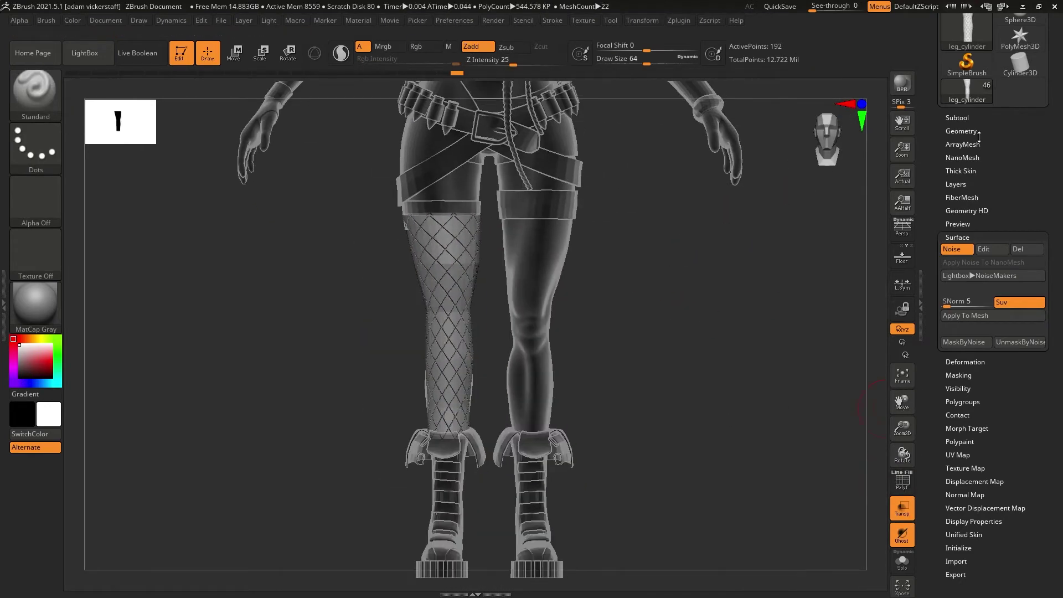
# Switch off the surface noise and divide the leg cylinder to subdivision level 4 with Smt off.
pyautogui.click(961, 130)
pyautogui.moveTo(902, 428); pyautogui.dragTo(905, 471)
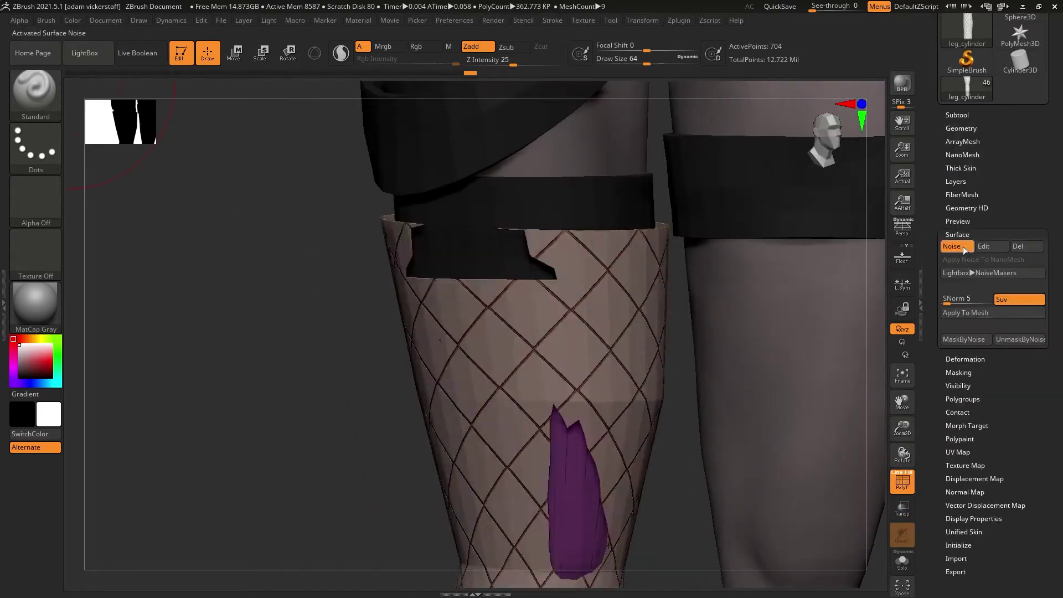
pyautogui.click(964, 226)
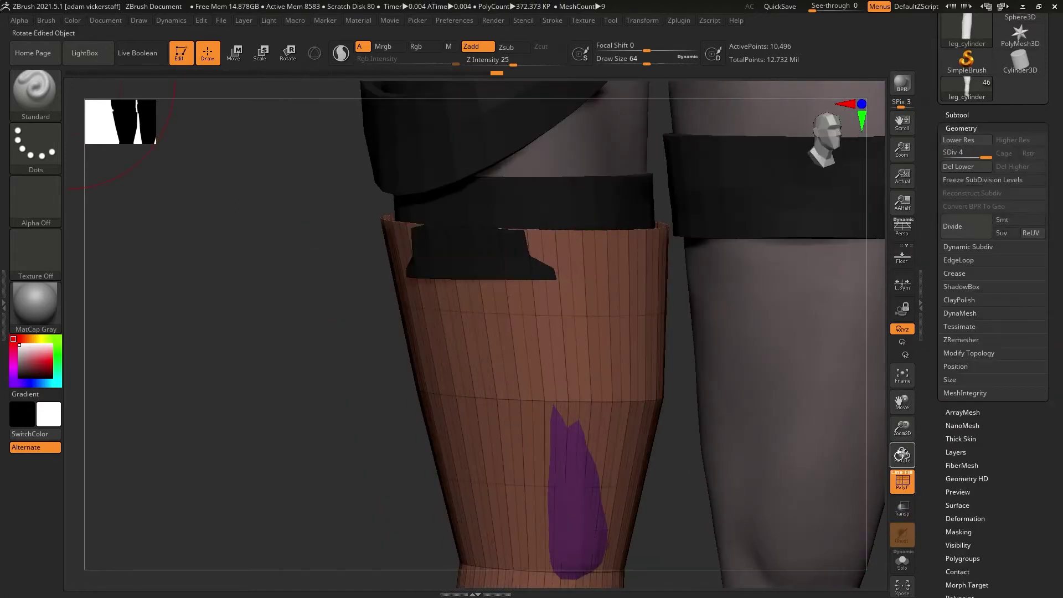
# Isolate leg_cylinder together with the Merged_bust10_13 leg and open the projection settings for the cylinder.
pyautogui.click(902, 561)
pyautogui.press('f')
pyautogui.click(957, 115)
pyautogui.click(1031, 273)
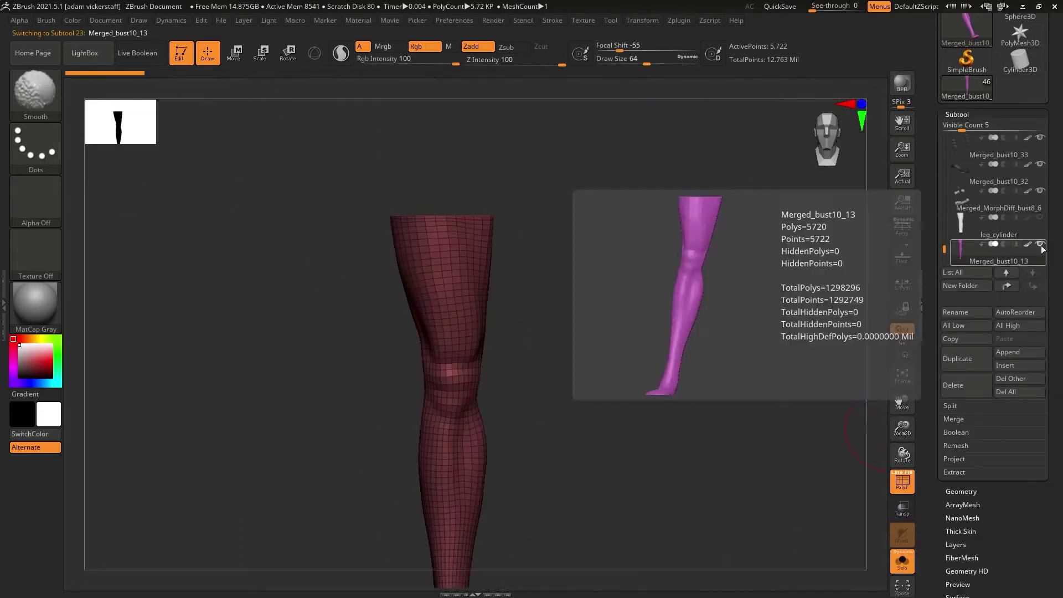
pyautogui.click(1006, 272)
pyautogui.moveTo(902, 455); pyautogui.dragTo(920, 456)
pyautogui.click(954, 458)
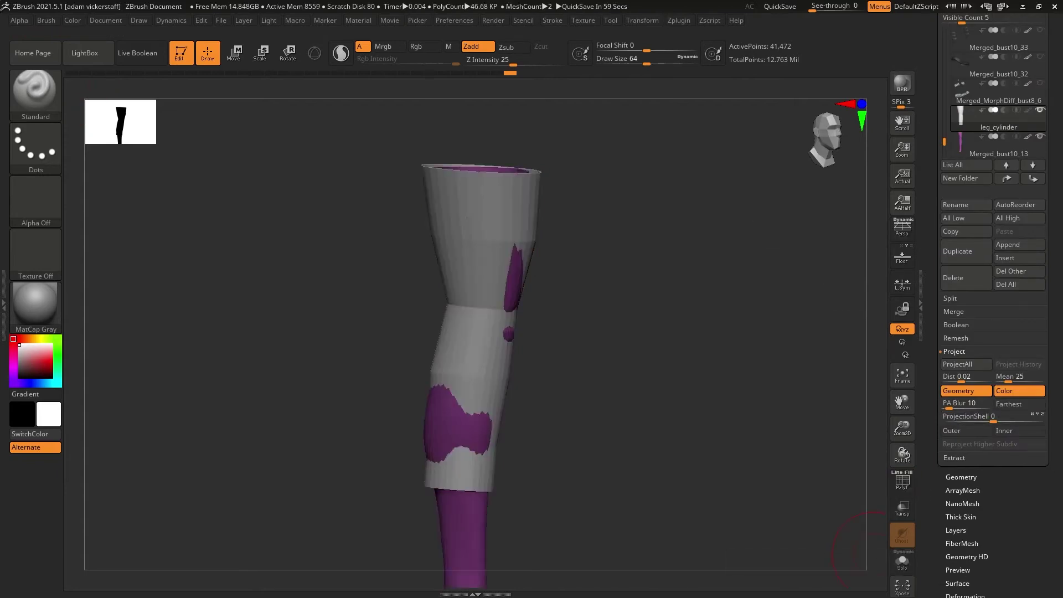
# Project the cylinder's geometry onto the leg with Color off, Outer on and ProjectionShell at 0.0056, and smooth the thigh area.
pyautogui.keyDown('alt'); pyautogui.moveTo(609, 576); pyautogui.dragTo(601, 493); pyautogui.keyUp('alt')
pyautogui.click(1017, 391)
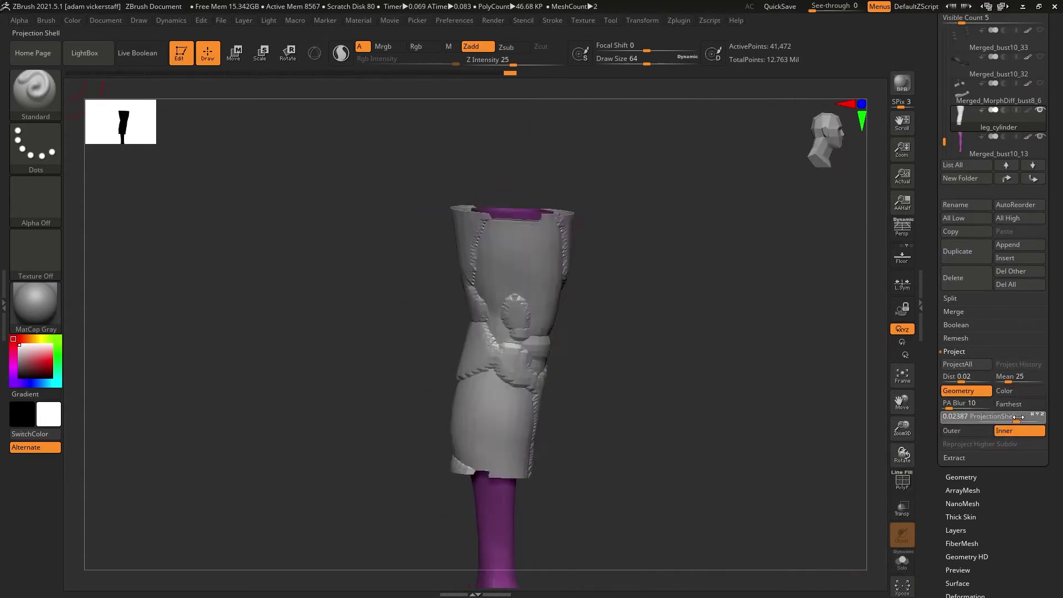
pyautogui.moveTo(902, 452); pyautogui.dragTo(863, 445)
pyautogui.hotkey('shift', 'f')
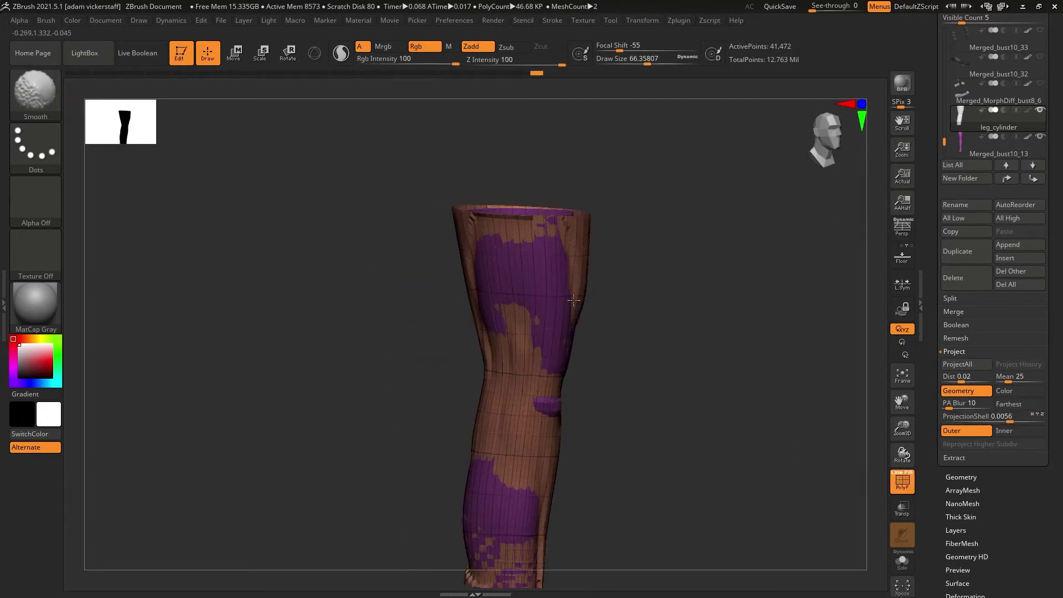
pyautogui.moveTo(566, 307); pyautogui.dragTo(539, 239)
# Refit the cylinder to the leg with an Inner projection, restore its fishnet noise and check the pattern from all sides.
pyautogui.moveTo(903, 454)
pyautogui.mouseDown()
pyautogui.moveTo(852, 450)
pyautogui.moveTo(864, 446)
pyautogui.mouseUp()
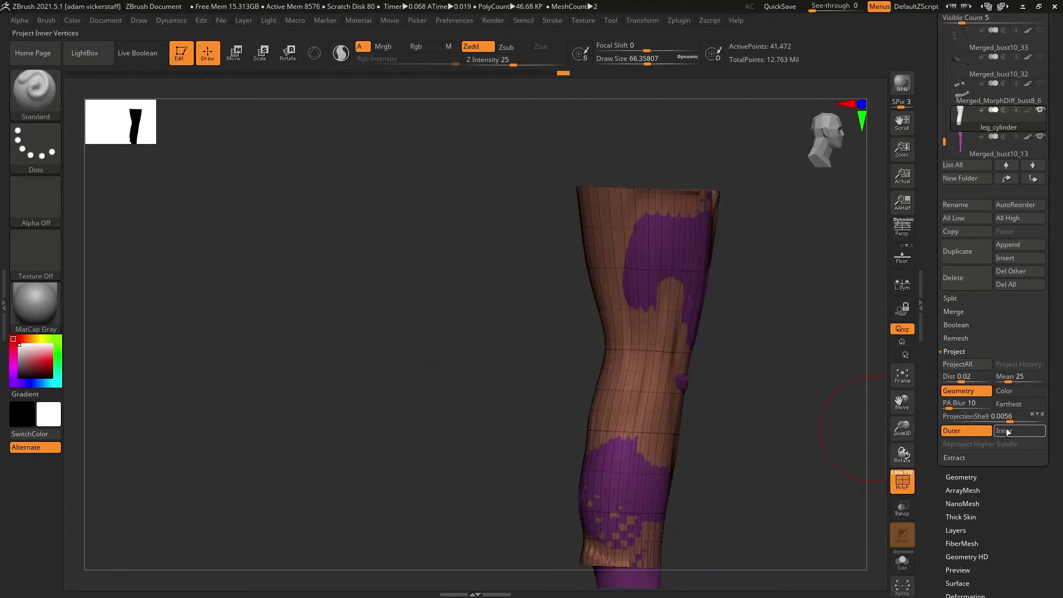
pyautogui.click(1019, 430)
pyautogui.moveTo(1010, 419); pyautogui.dragTo(1012, 419)
pyautogui.moveTo(904, 451)
pyautogui.mouseDown()
pyautogui.moveTo(852, 445)
pyautogui.moveTo(882, 451)
pyautogui.moveTo(866, 458)
pyautogui.moveTo(886, 453)
pyautogui.moveTo(856, 455)
pyautogui.moveTo(759, 270)
pyautogui.mouseUp()
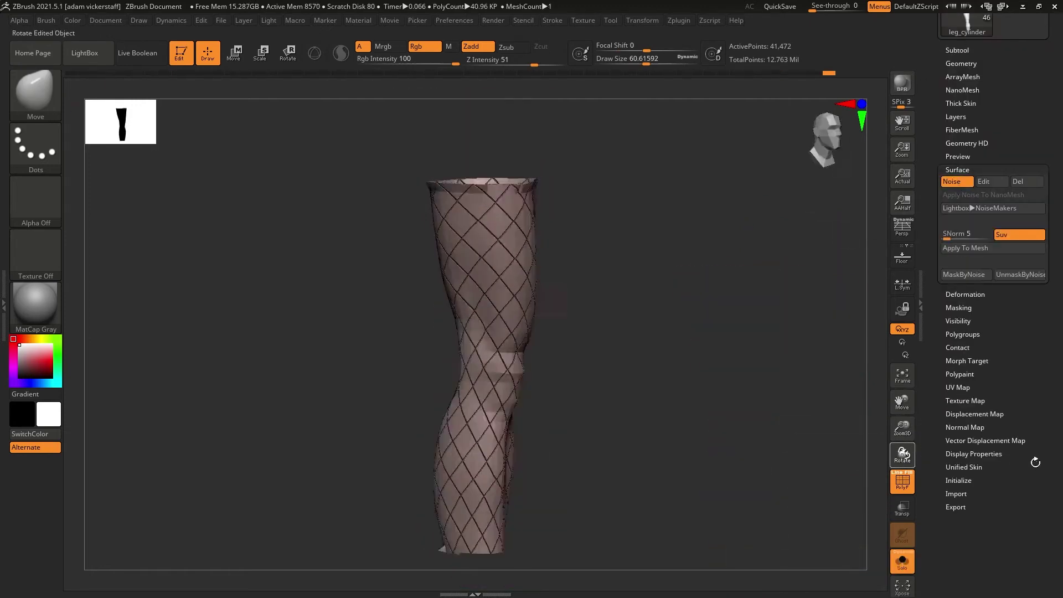
pyautogui.moveTo(1035, 462); pyautogui.dragTo(511, 489)
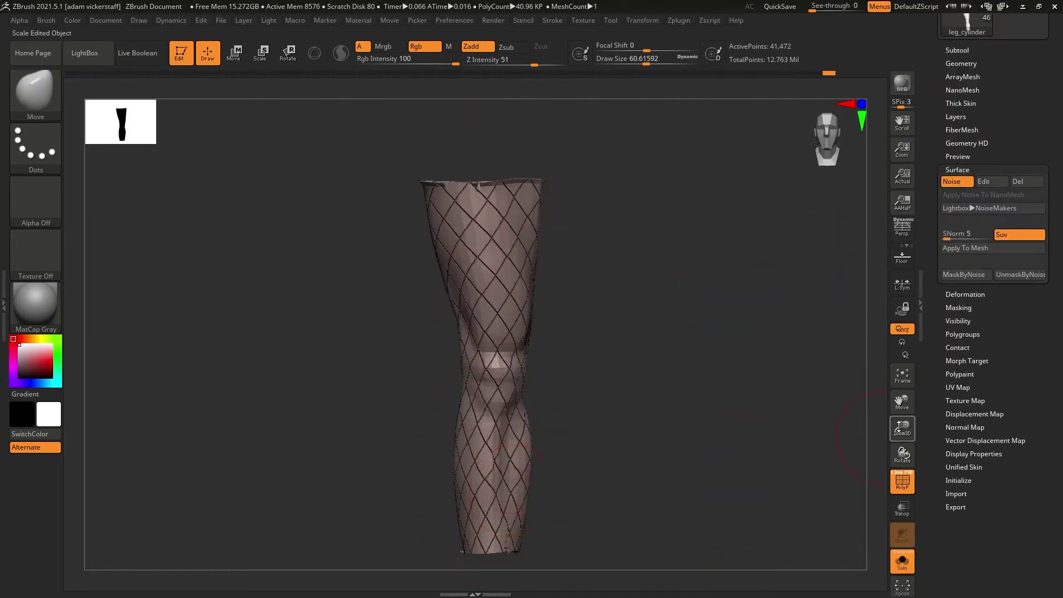
pyautogui.moveTo(898, 428); pyautogui.dragTo(899, 438)
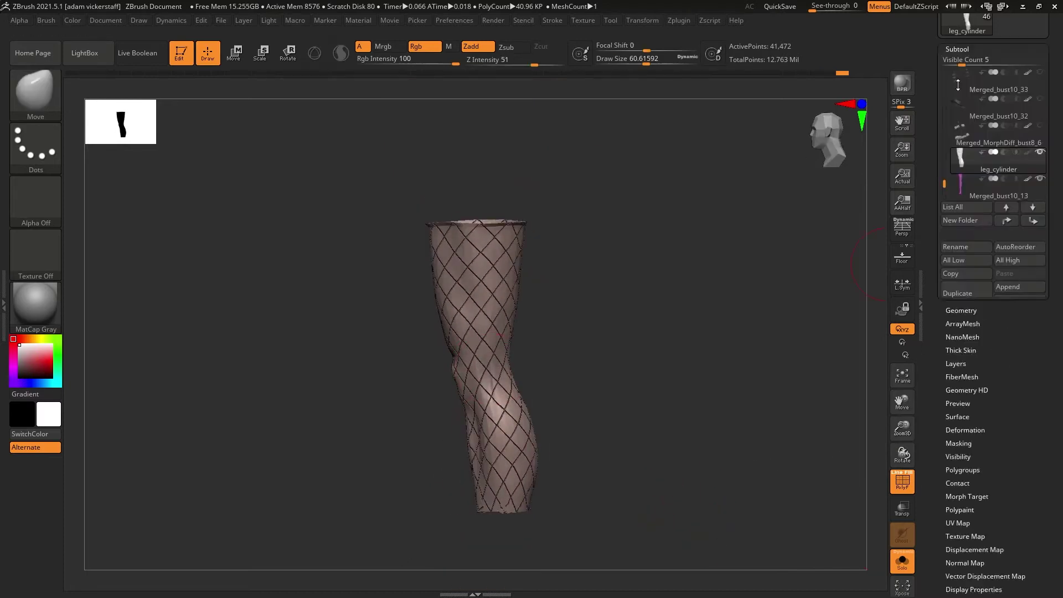
# Create a UV Master clone of leg_cylinder and flatten its UVs.
pyautogui.click(965, 536)
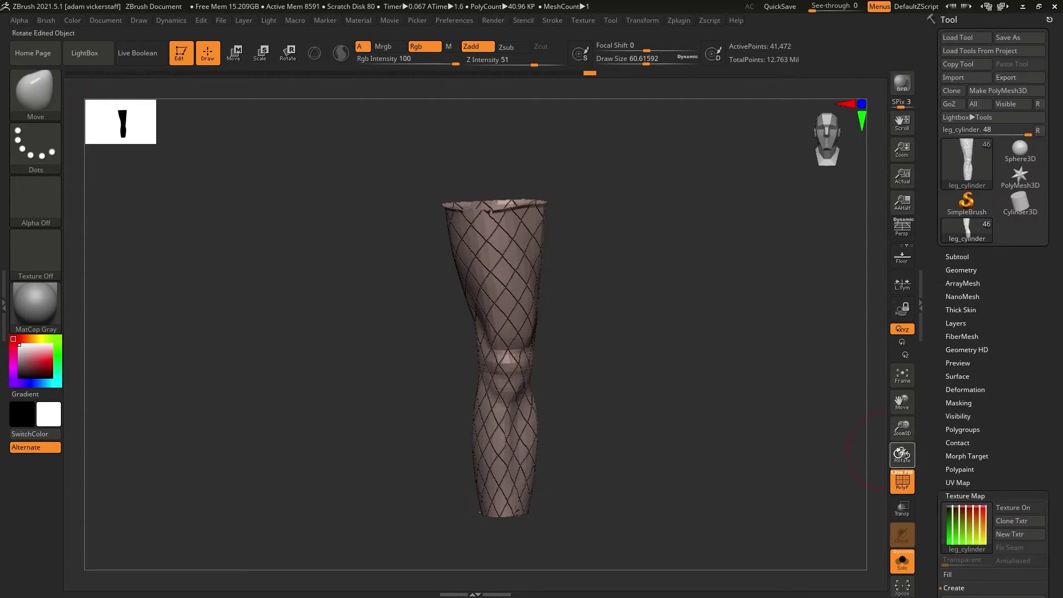
pyautogui.click(679, 20)
pyautogui.click(707, 253)
pyautogui.click(717, 441)
pyautogui.click(718, 470)
# Rescale the clone's flattened UV layout, unflatten it and copy the resulting UVs.
pyautogui.press('e')
pyautogui.moveTo(522, 123)
pyautogui.mouseDown()
pyautogui.moveTo(522, 88)
pyautogui.moveTo(516, 160)
pyautogui.moveTo(515, 128)
pyautogui.mouseUp()
pyautogui.press('q')
pyautogui.click(679, 20)
pyautogui.click(752, 467)
pyautogui.click(717, 453)
# Paste the copied UVs onto the leg cylinder and activate its fishnet surface noise to test the seam.
pyautogui.click(1020, 227)
pyautogui.click(679, 20)
pyautogui.click(754, 453)
pyautogui.click(957, 347)
pyautogui.click(956, 357)
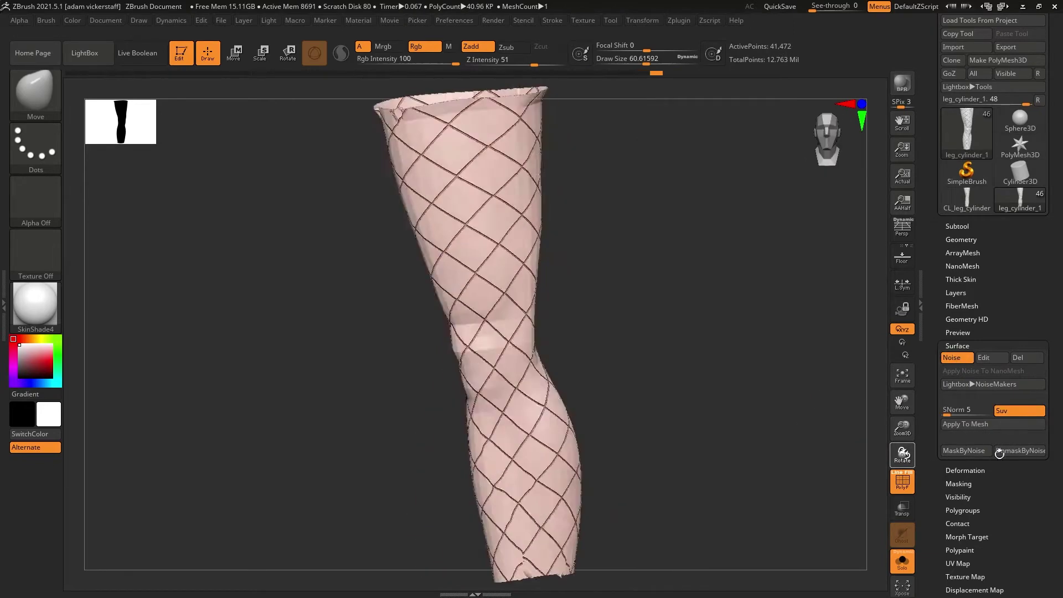
pyautogui.press('ctrl')
pyautogui.click(984, 358)
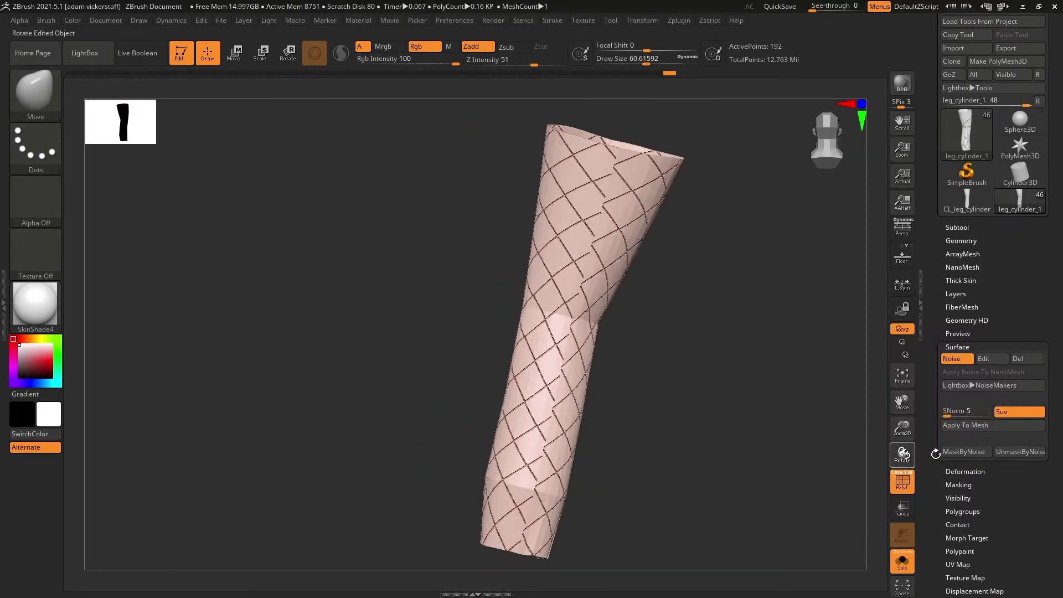
# Create a texture from the cylinder's UV map, and use a flattened clone to adjust the UVs horizontally and transfer them back.
pyautogui.click(965, 333)
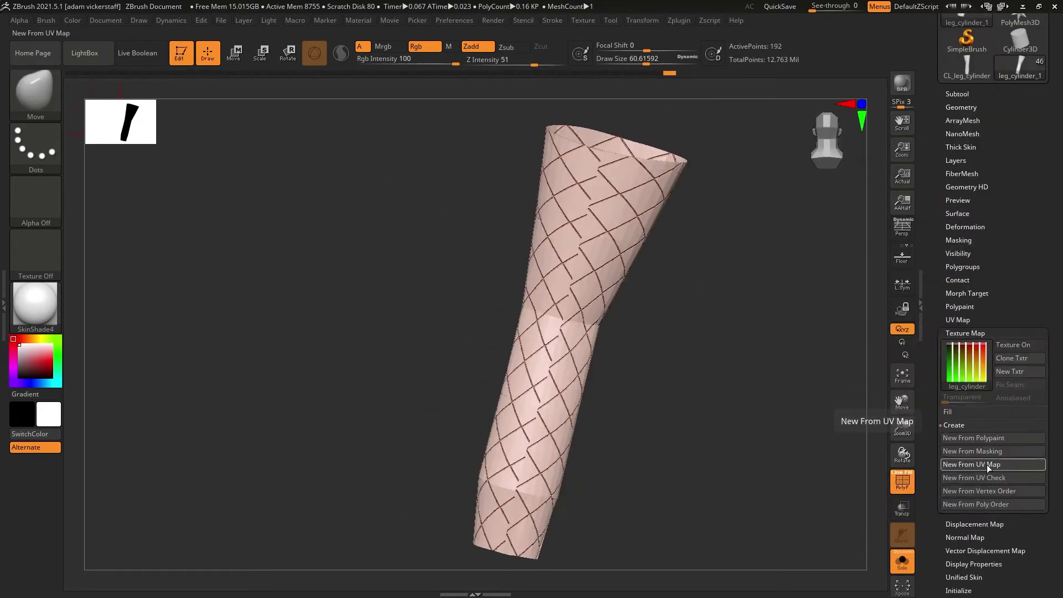
pyautogui.click(679, 20)
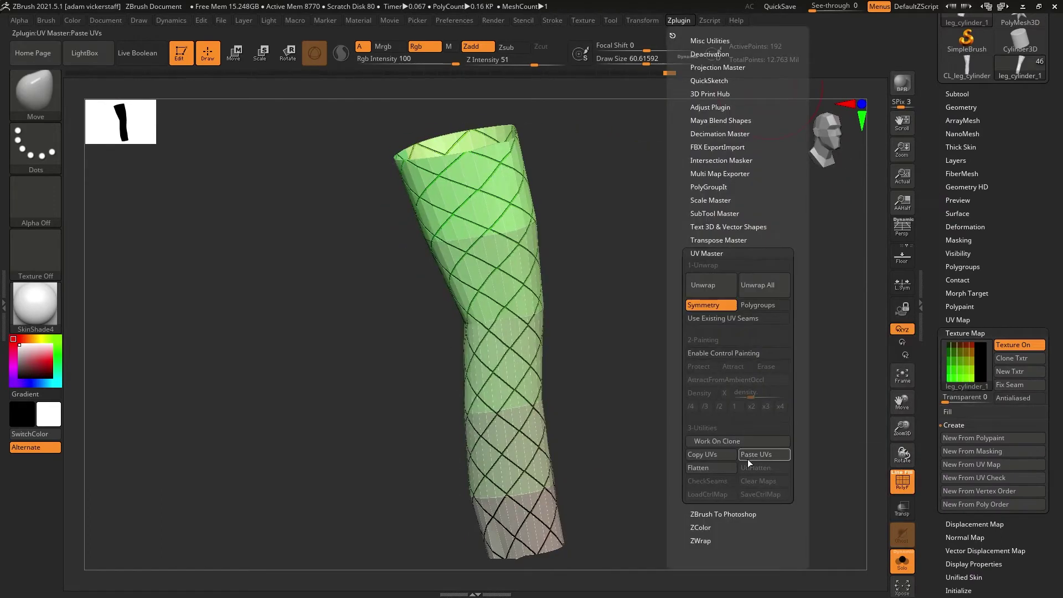
pyautogui.click(703, 443)
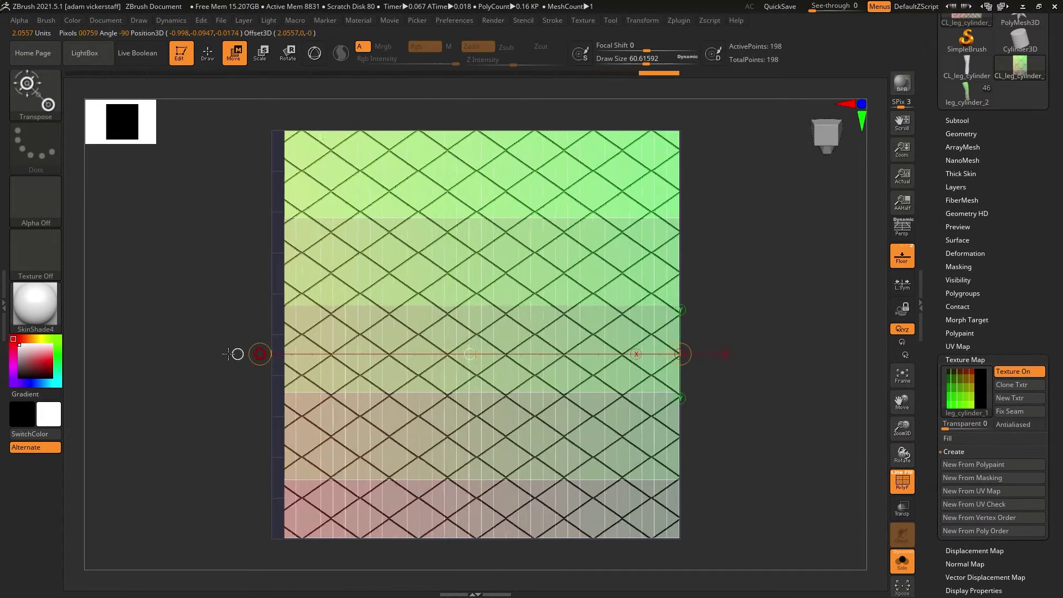
pyautogui.click(679, 20)
pyautogui.click(780, 443)
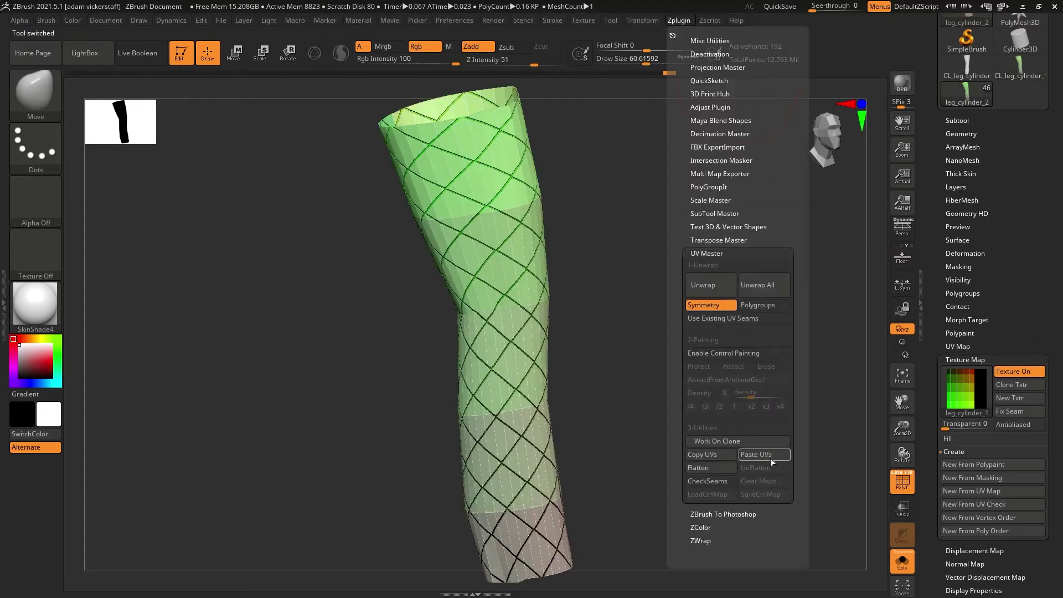
# Flatten another clone of leg_cylinder_2 to rework its UV layout, and return the clone to its 3D shape.
pyautogui.click(676, 21)
pyautogui.click(703, 443)
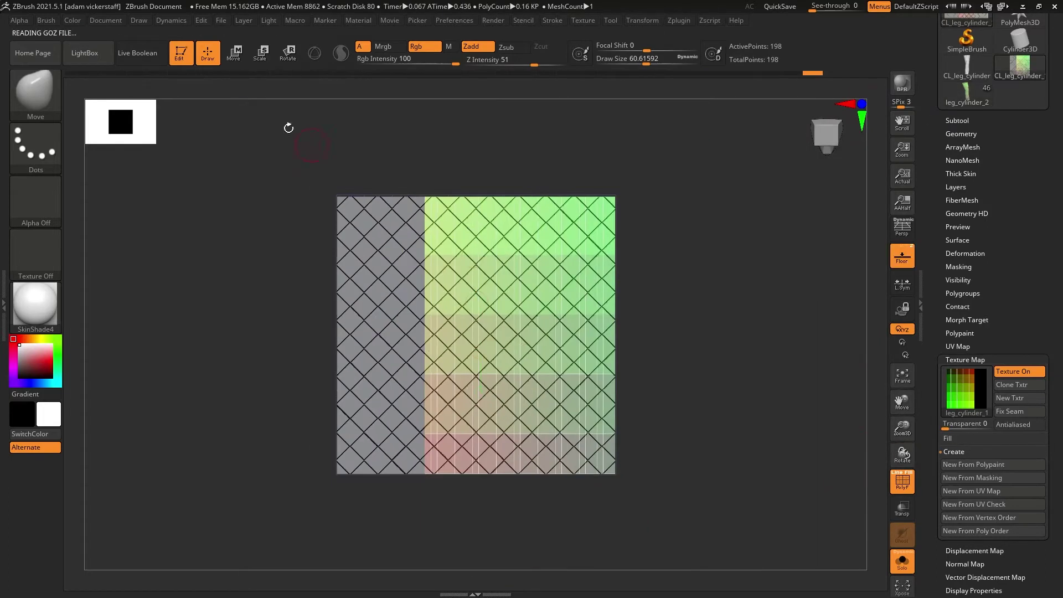
pyautogui.press('q')
pyautogui.click(679, 20)
pyautogui.click(756, 457)
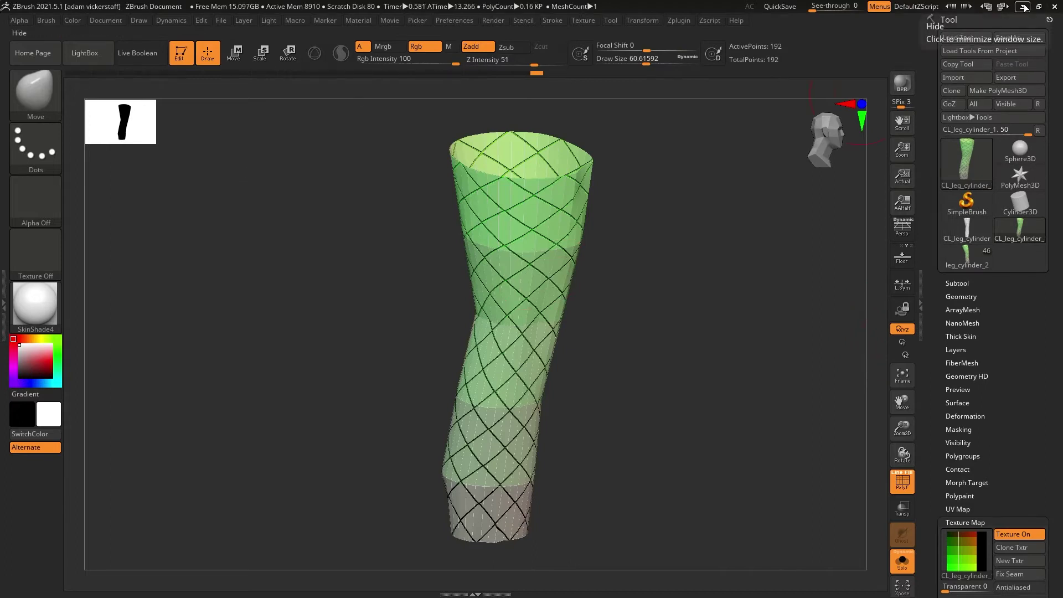
# Generate a new texture from the clone's UV map and check how the pattern meets at the seam.
pyautogui.moveTo(902, 455)
pyautogui.mouseDown()
pyautogui.moveTo(871, 454)
pyautogui.moveTo(904, 455)
pyautogui.mouseUp()
pyautogui.moveTo(1011, 498); pyautogui.dragTo(1011, 361)
pyautogui.click(979, 517)
pyautogui.moveTo(903, 456)
pyautogui.mouseDown()
pyautogui.moveTo(880, 460)
pyautogui.moveTo(904, 455)
pyautogui.mouseUp()
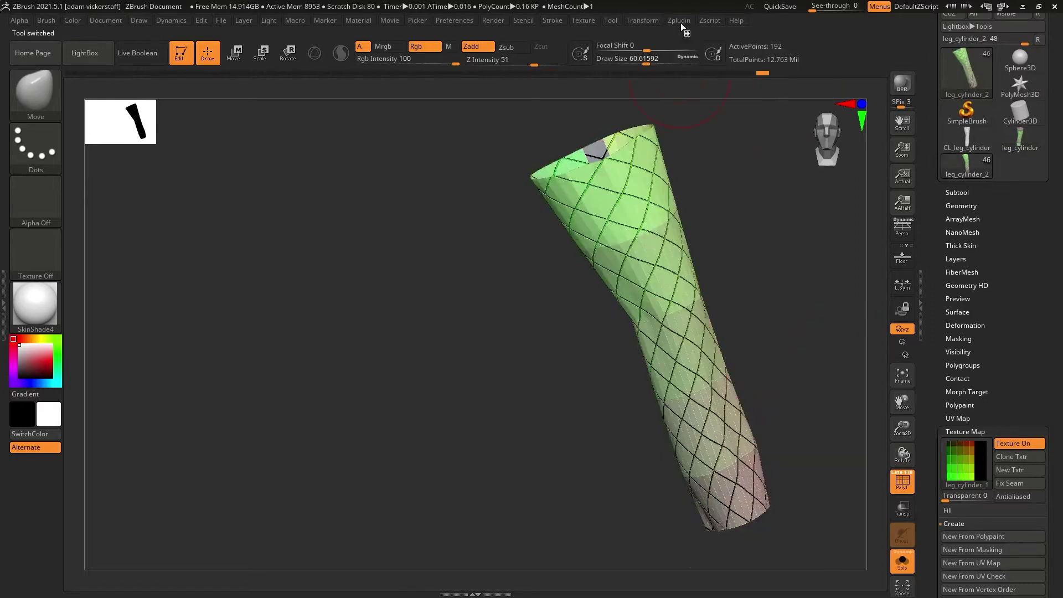
# Show the leg beneath leg_cylinder_2 and set the projection to Dist 0.05063, Inner, with ProjectionShell at 0.02908.
pyautogui.click(902, 561)
pyautogui.click(902, 481)
pyautogui.click(957, 193)
pyautogui.moveTo(903, 454); pyautogui.dragTo(886, 455)
pyautogui.moveTo(1001, 377); pyautogui.dragTo(1001, 210)
pyautogui.moveTo(993, 437); pyautogui.dragTo(1017, 437)
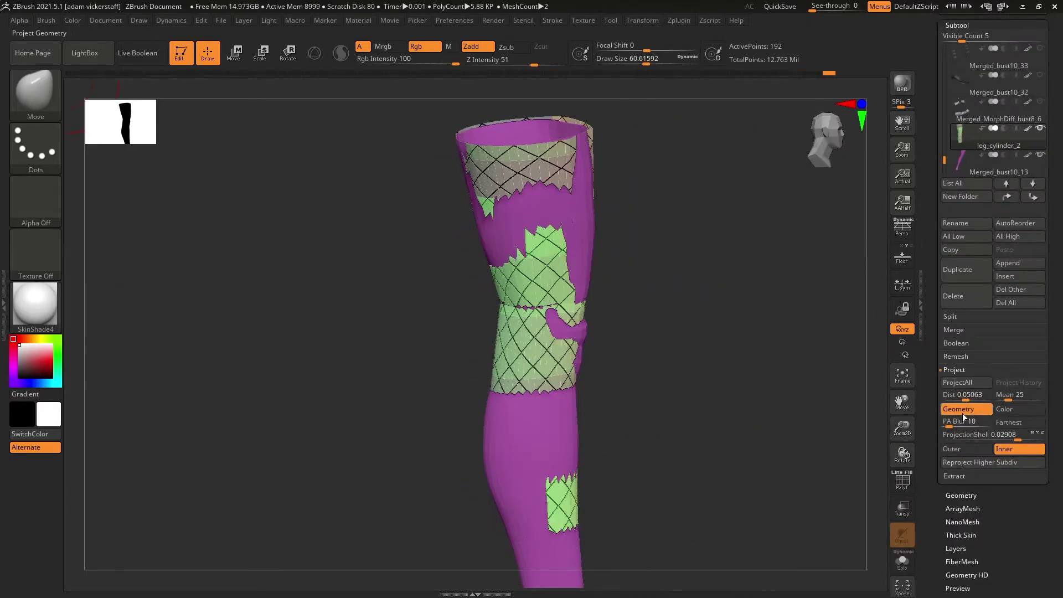
# Switch off the cylinder's surface noise and raise it from subdivision level 1 to its highest level.
pyautogui.click(958, 25)
pyautogui.click(957, 143)
pyautogui.click(961, 155)
pyautogui.click(961, 36)
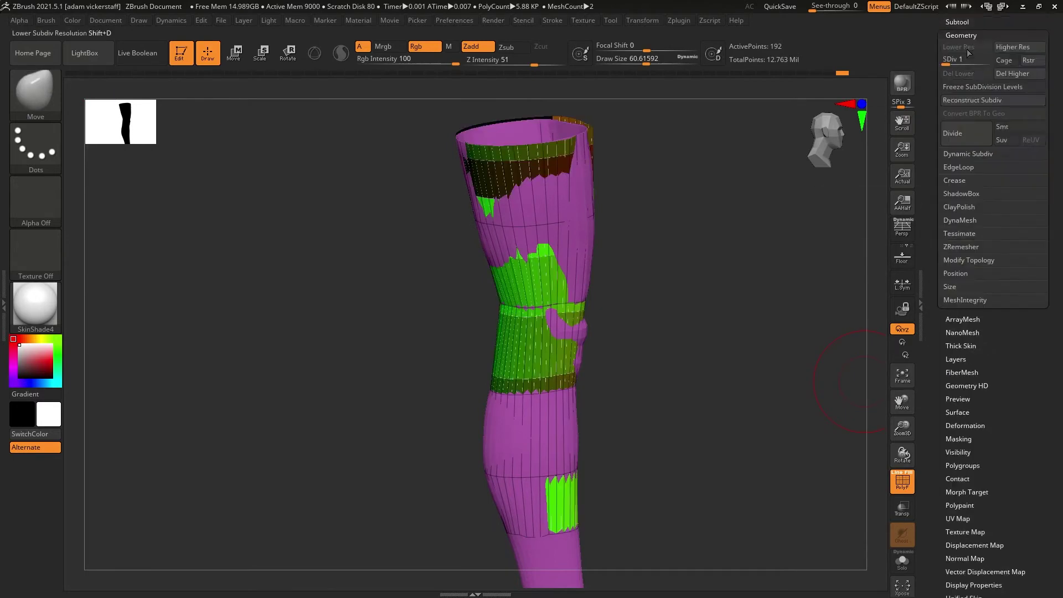
pyautogui.moveTo(947, 61); pyautogui.dragTo(987, 61)
pyautogui.moveTo(903, 455); pyautogui.dragTo(975, 465)
# Project leg_cylinder_2 onto the leg, isolate it and switch off its UV map texture.
pyautogui.click(957, 22)
pyautogui.click(964, 380)
pyautogui.click(901, 562)
pyautogui.click(964, 260)
pyautogui.click(1015, 271)
# Reactivate the fishnet surface noise on the projected cylinder, confirm its noise settings and review the pattern.
pyautogui.click(957, 140)
pyautogui.click(957, 151)
pyautogui.moveTo(902, 455); pyautogui.dragTo(958, 459)
pyautogui.click(961, 33)
pyautogui.click(957, 139)
pyautogui.click(984, 151)
pyautogui.click(774, 538)
pyautogui.moveTo(902, 454); pyautogui.dragTo(909, 456)
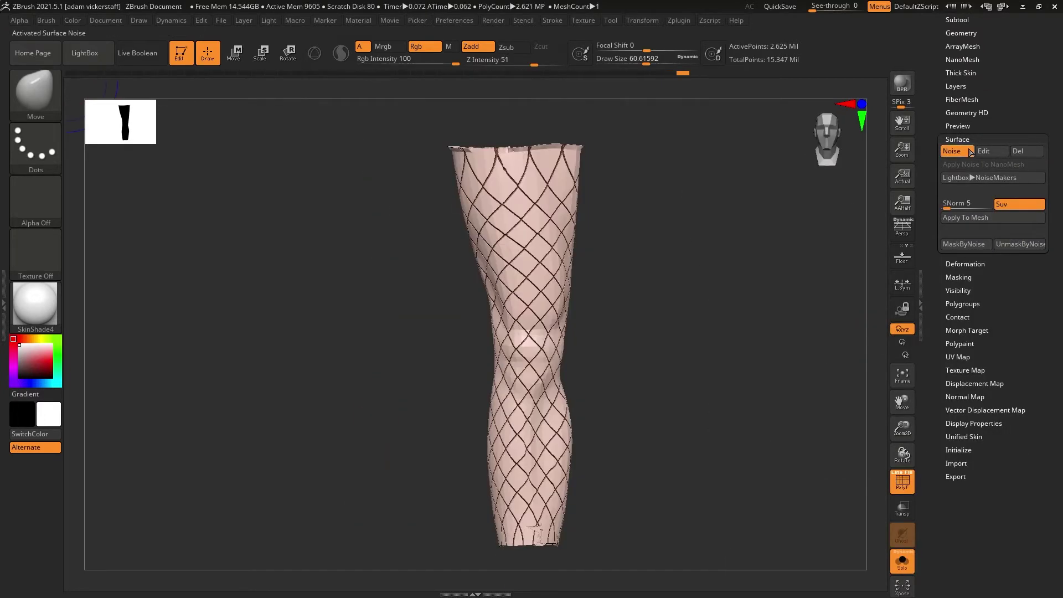
# Mask the stocking by its noise pattern, fill the net lines and the gaps with different colours, and clear the mask.
pyautogui.click(964, 249)
pyautogui.hotkey('shift', 'f')
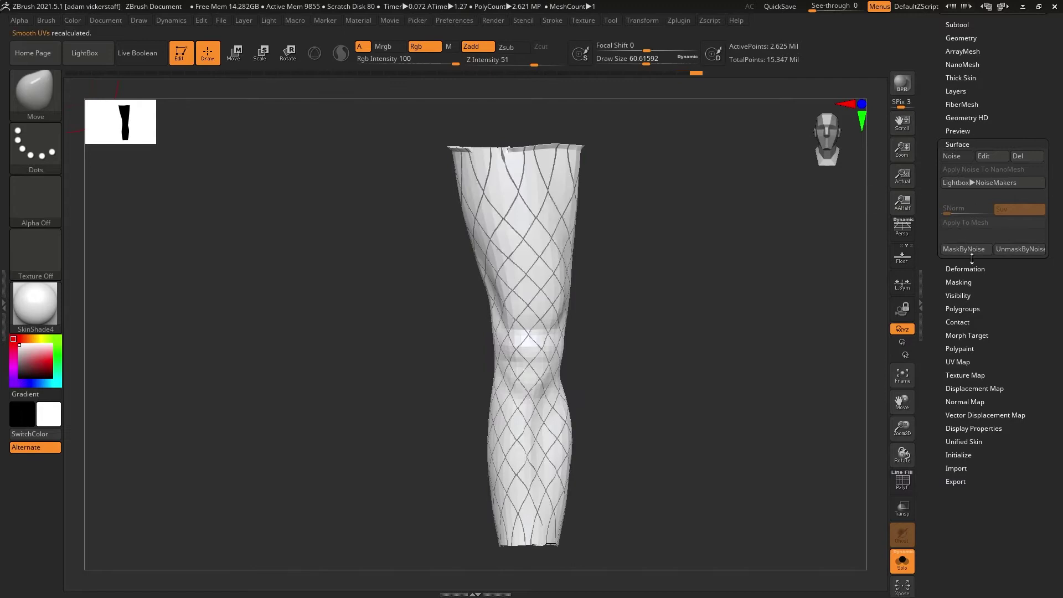
pyautogui.click(969, 251)
pyautogui.click(100, 221)
pyautogui.keyDown('ctrl'); pyautogui.click(135, 250); pyautogui.keyUp('ctrl')
pyautogui.click(100, 222)
pyautogui.keyDown('ctrl'); pyautogui.click(158, 349); pyautogui.keyUp('ctrl')
pyautogui.click(26, 351)
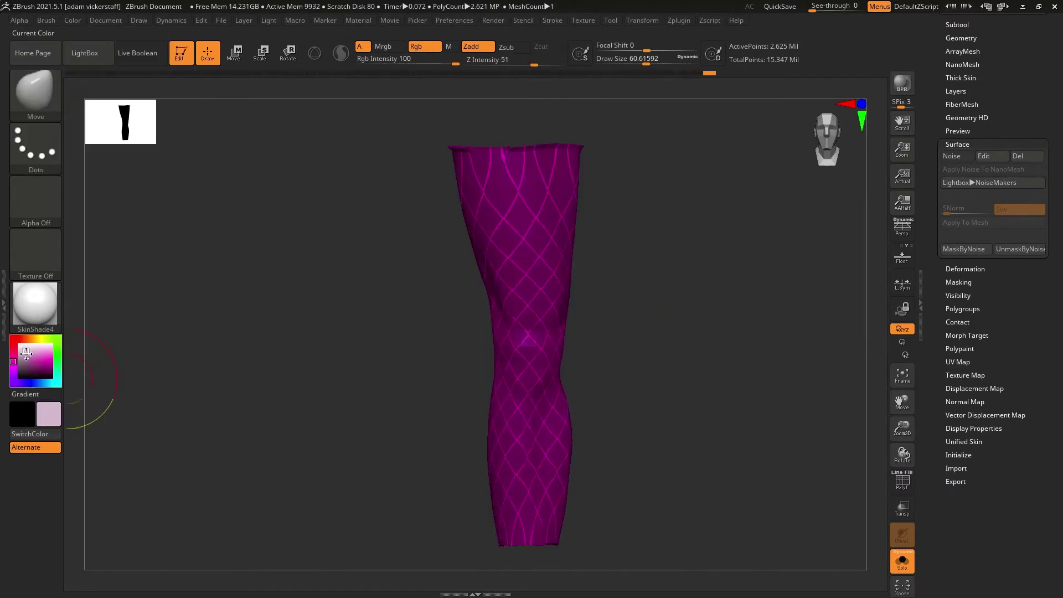
pyautogui.click(100, 221)
pyautogui.keyDown('ctrl'); pyautogui.moveTo(767, 517); pyautogui.dragTo(787, 542); pyautogui.keyUp('ctrl')
# Show the UV map texture on the stocking's lowest subdivision level and examine it from several angles.
pyautogui.moveTo(902, 456); pyautogui.dragTo(907, 464)
pyautogui.click(965, 374)
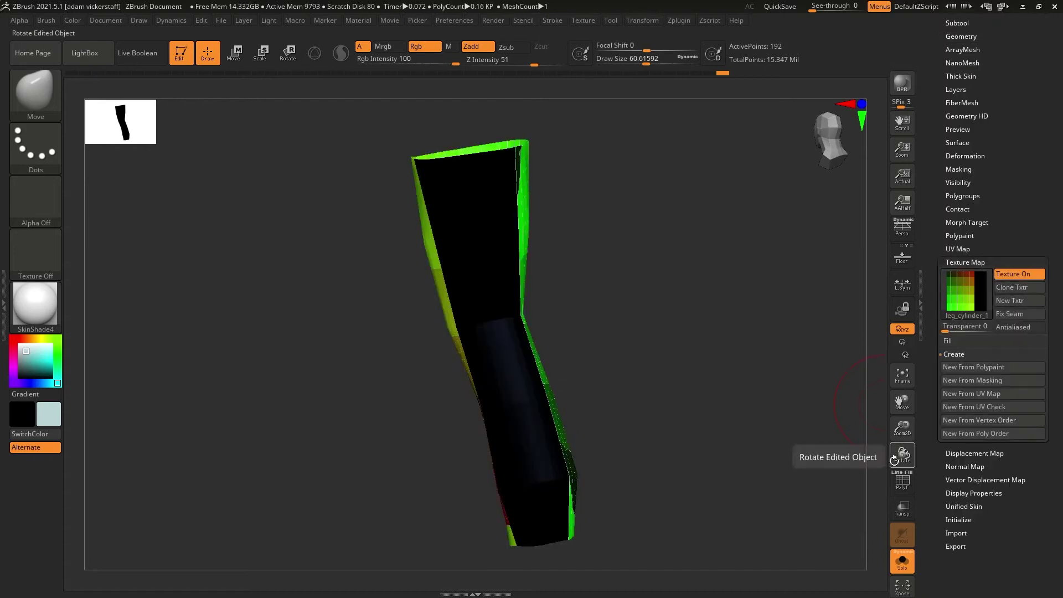
pyautogui.moveTo(901, 456); pyautogui.dragTo(909, 460)
pyautogui.moveTo(968, 295)
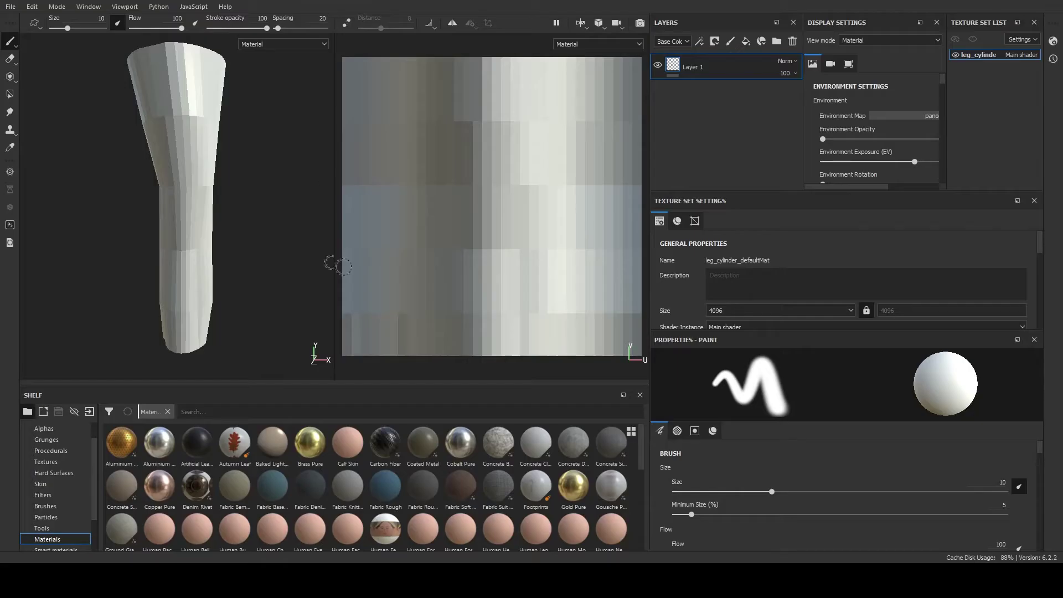
# In Substance Painter, add a base fill layer and a black fill layer masked with the triangle_1 texture at a scale of 14.
pyautogui.click(746, 41)
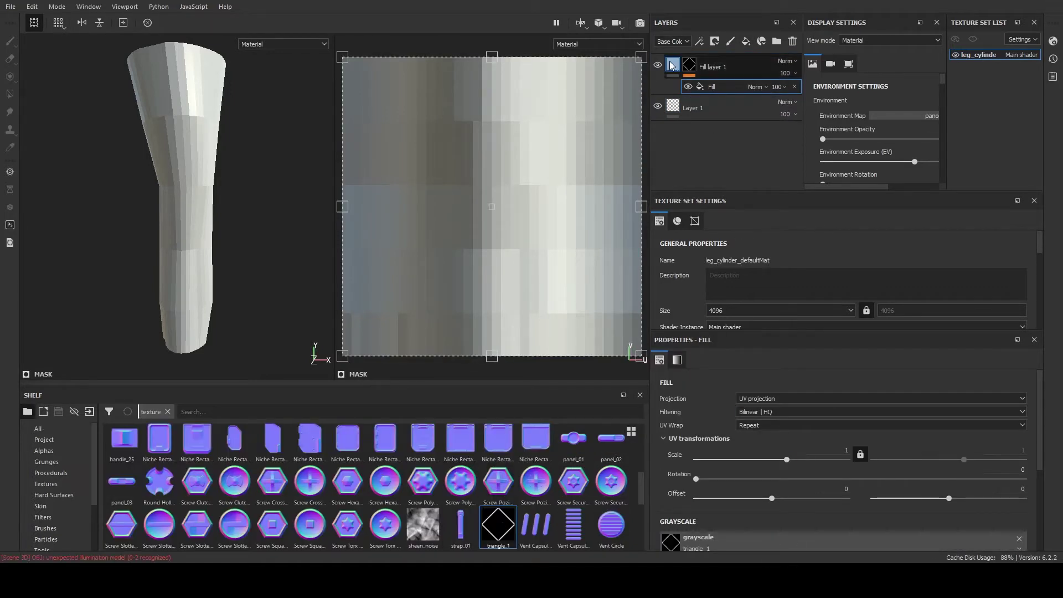
pyautogui.moveTo(779, 410); pyautogui.dragTo(807, 427)
pyautogui.moveTo(984, 428); pyautogui.dragTo(986, 426)
pyautogui.moveTo(808, 426); pyautogui.dragTo(809, 427)
# Unlink the diamond mask's scale values and set them to 12 horizontally and about 16.54 vertically.
pyautogui.click(858, 420)
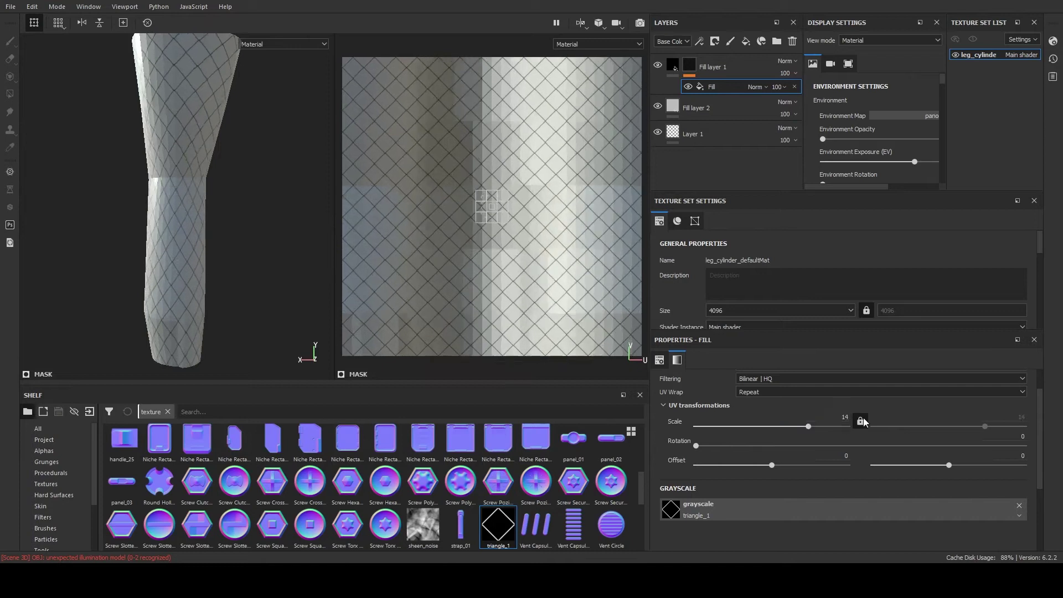
pyautogui.write('12')
pyautogui.press('Return')
pyautogui.keyDown('alt'); pyautogui.moveTo(233, 233); pyautogui.dragTo(298, 242); pyautogui.keyUp('alt')
pyautogui.click(859, 421)
pyautogui.moveTo(983, 426); pyautogui.dragTo(986, 427)
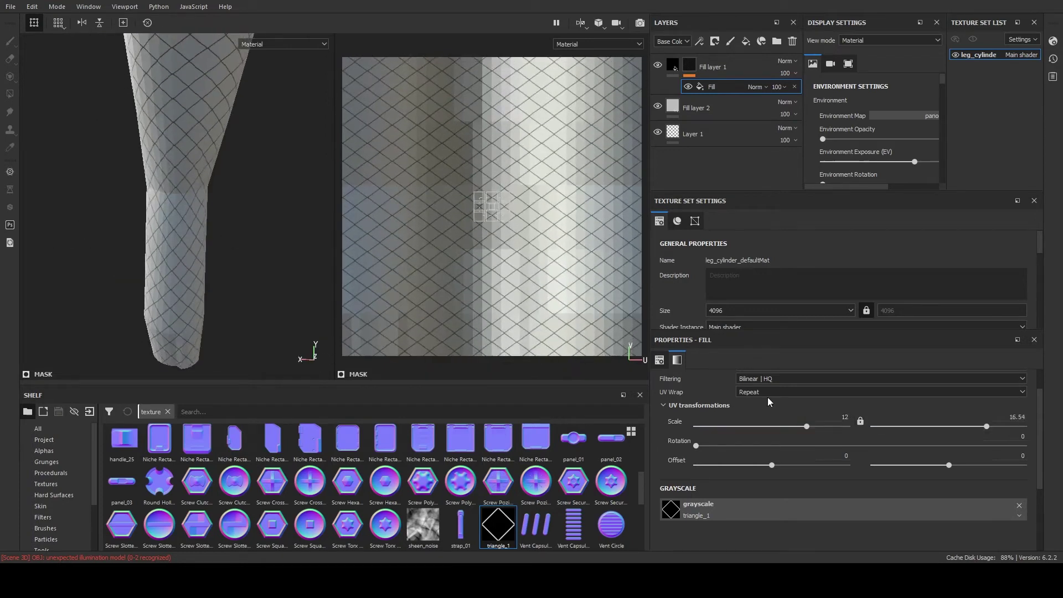
# Retune the diamond mask's scale to 10 horizontally and about 15.82 vertically, comparing the net on the leg model.
pyautogui.keyDown('alt'); pyautogui.moveTo(194, 221); pyautogui.dragTo(263, 170); pyautogui.keyUp('alt')
pyautogui.click(861, 421)
pyautogui.click(861, 421)
pyautogui.moveTo(983, 426); pyautogui.dragTo(986, 426)
pyautogui.keyDown('alt'); pyautogui.moveTo(194, 222); pyautogui.dragTo(232, 216); pyautogui.keyUp('alt')
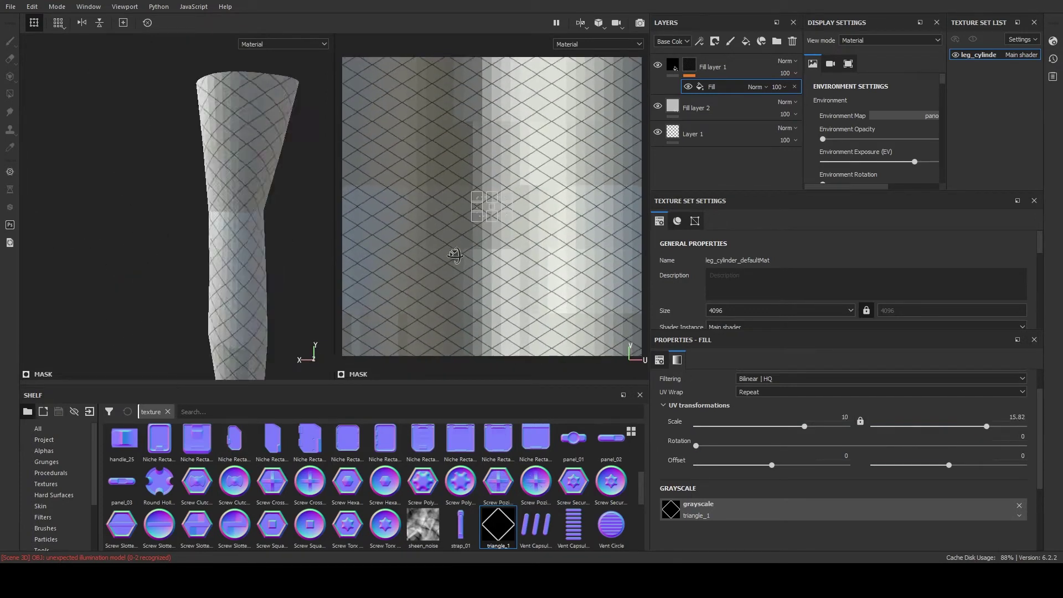
pyautogui.scroll(-1, 571, 250)
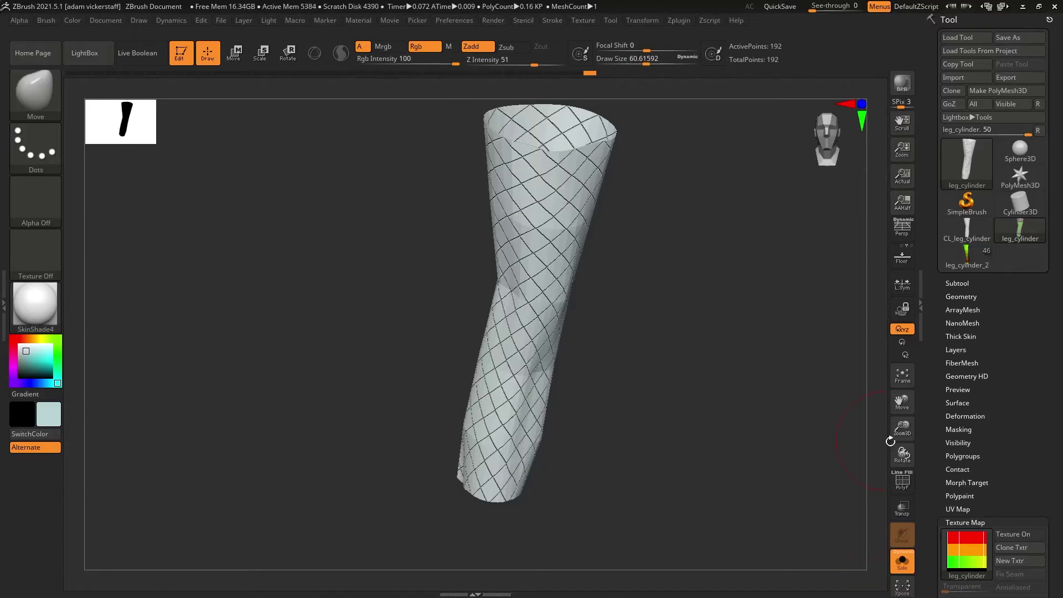
# Switch back to ZBrush and apply the painted fishnet texture to leg_cylinder_2 at its highest subdivision level.
pyautogui.moveTo(892, 441); pyautogui.dragTo(902, 451)
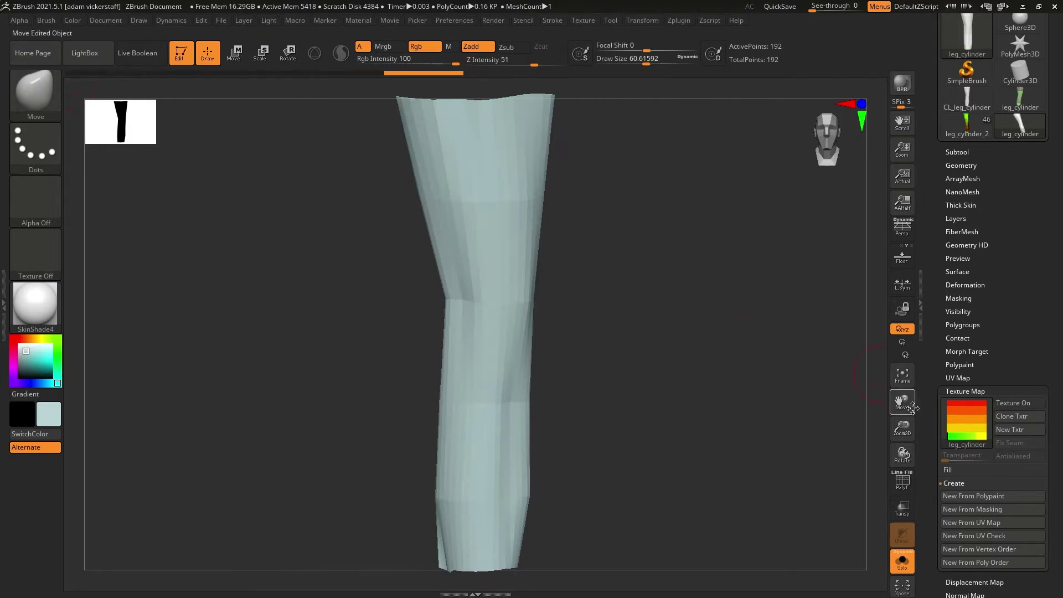
pyautogui.click(966, 421)
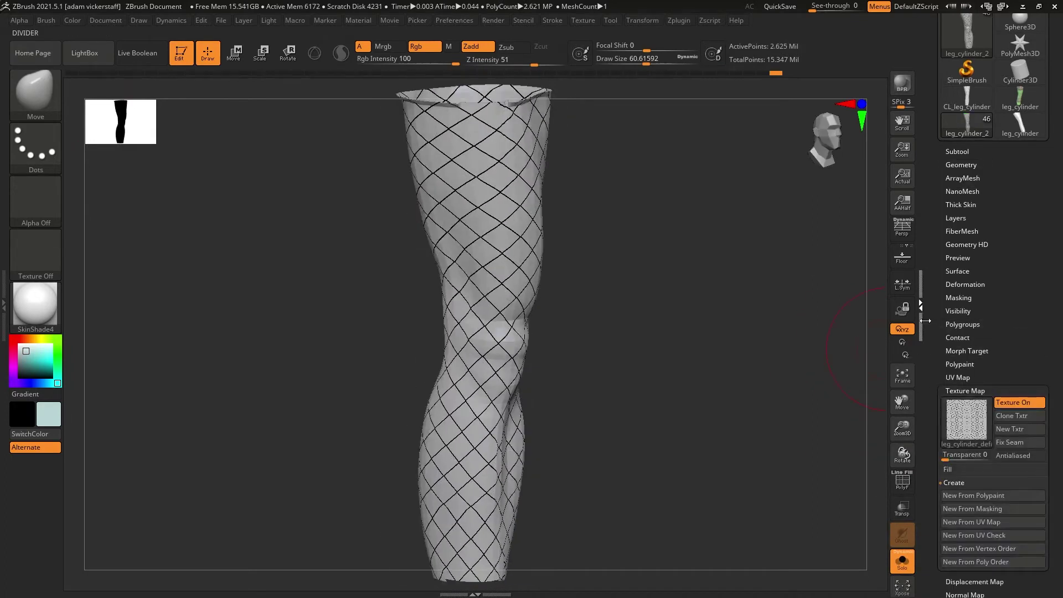
pyautogui.moveTo(922, 305); pyautogui.dragTo(921, 215)
# Convert the fishnet texture on leg_cylinder_2 into polypaint.
pyautogui.moveTo(966, 342)
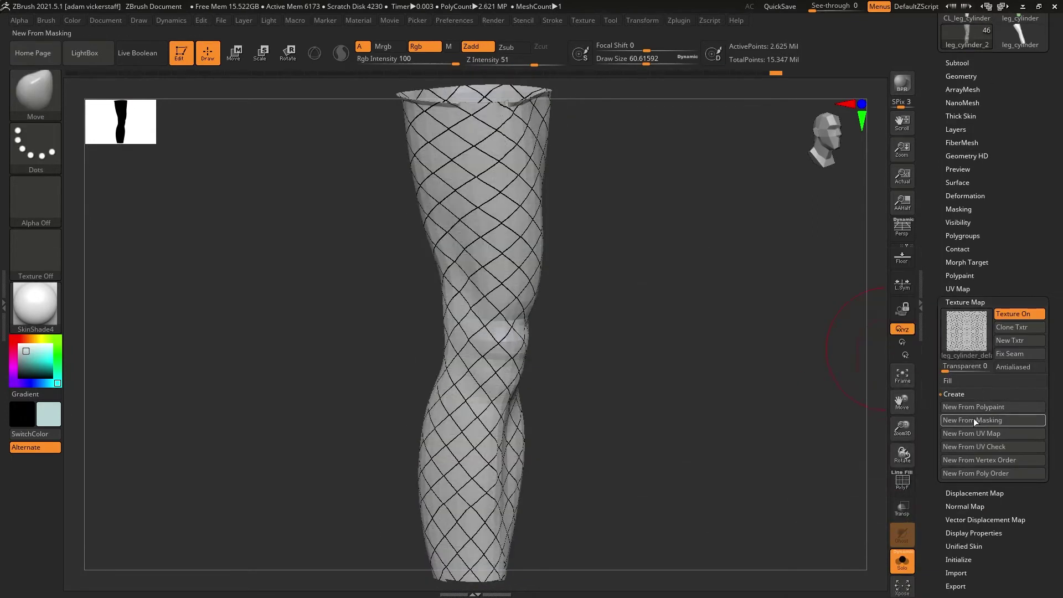
pyautogui.click(965, 302)
pyautogui.click(960, 275)
pyautogui.click(970, 306)
# Subdivide the Merged_bust10_13 leg and project the stocking's colour onto it, with Geometry off and Color on.
pyautogui.click(957, 79)
pyautogui.click(963, 217)
pyautogui.keyDown('alt'); pyautogui.moveTo(869, 442); pyautogui.dragTo(869, 420); pyautogui.keyUp('alt')
pyautogui.click(964, 191)
pyautogui.click(964, 217)
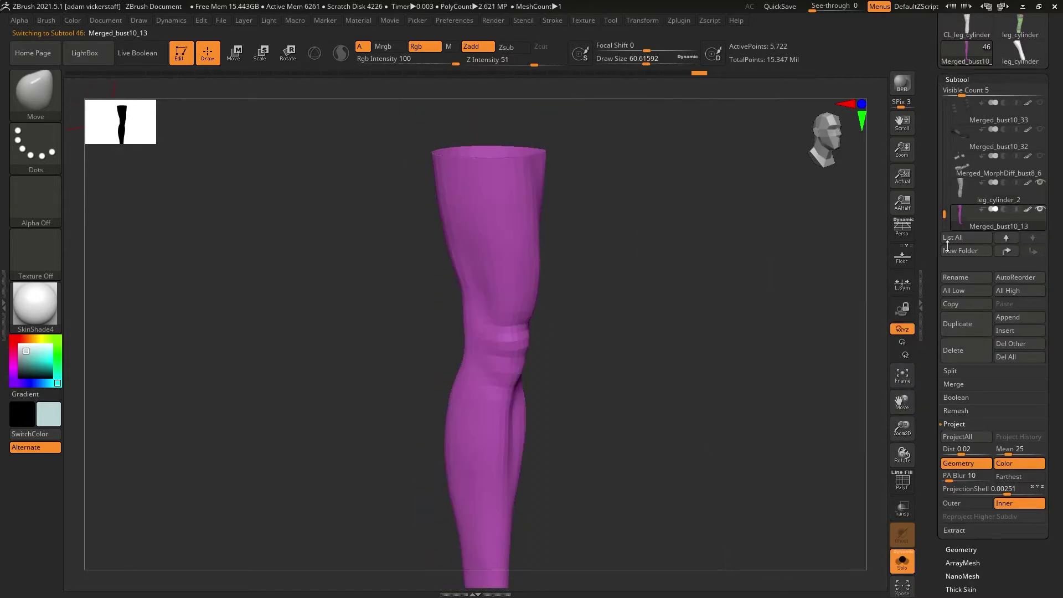
pyautogui.click(966, 436)
pyautogui.click(961, 549)
pyautogui.click(957, 78)
pyautogui.click(966, 436)
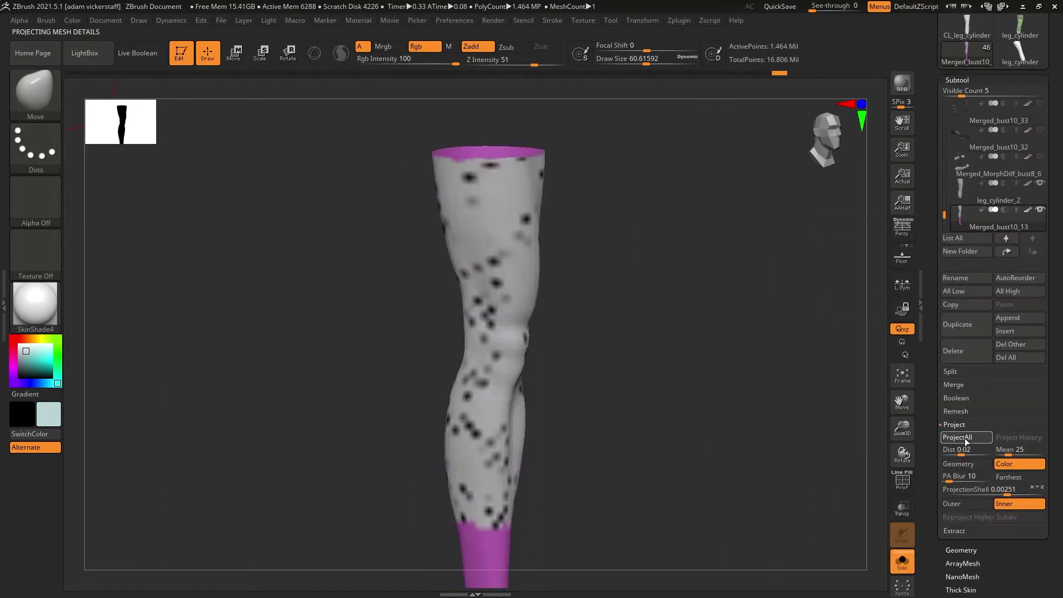
# Hide leg_cylinder_2, show the leg among the other body parts and bring Merged_bust10_13 to its highest subdivision level.
pyautogui.moveTo(872, 449); pyautogui.dragTo(913, 442)
pyautogui.click(1041, 210)
pyautogui.click(1040, 183)
pyautogui.click(902, 561)
pyautogui.click(961, 550)
pyautogui.click(956, 118)
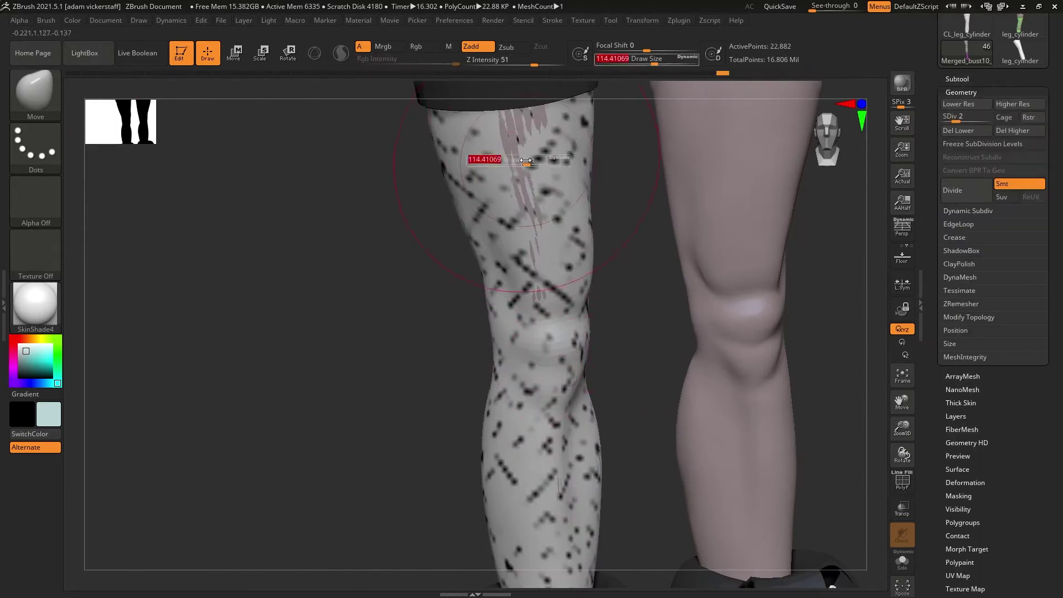
pyautogui.press('f')
pyautogui.click(961, 93)
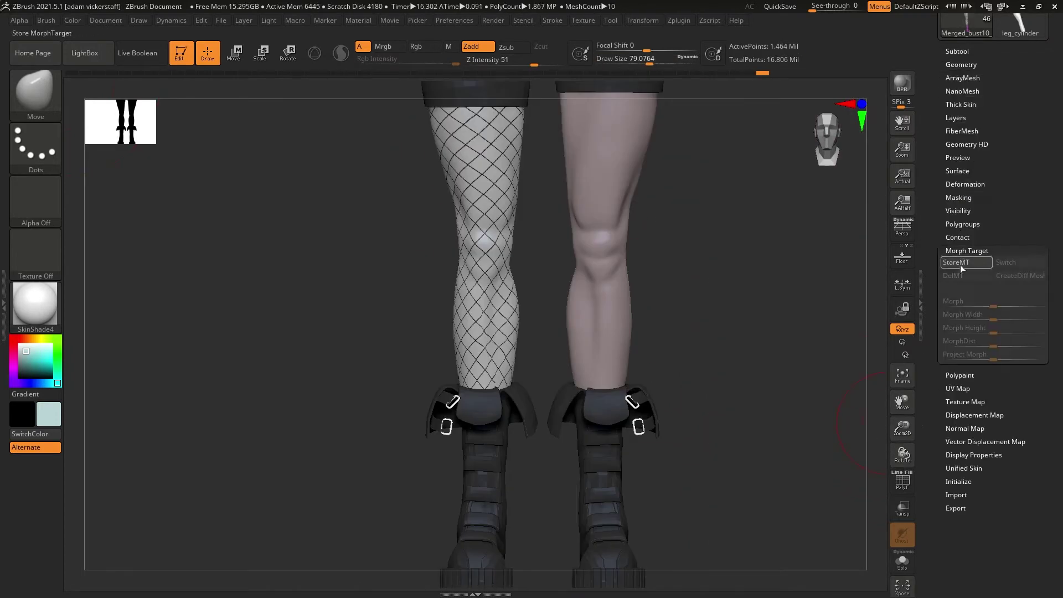
# Mask the net pattern on the Merged_bust10_13 leg by its colour.
pyautogui.click(963, 224)
pyautogui.click(958, 197)
pyautogui.click(968, 434)
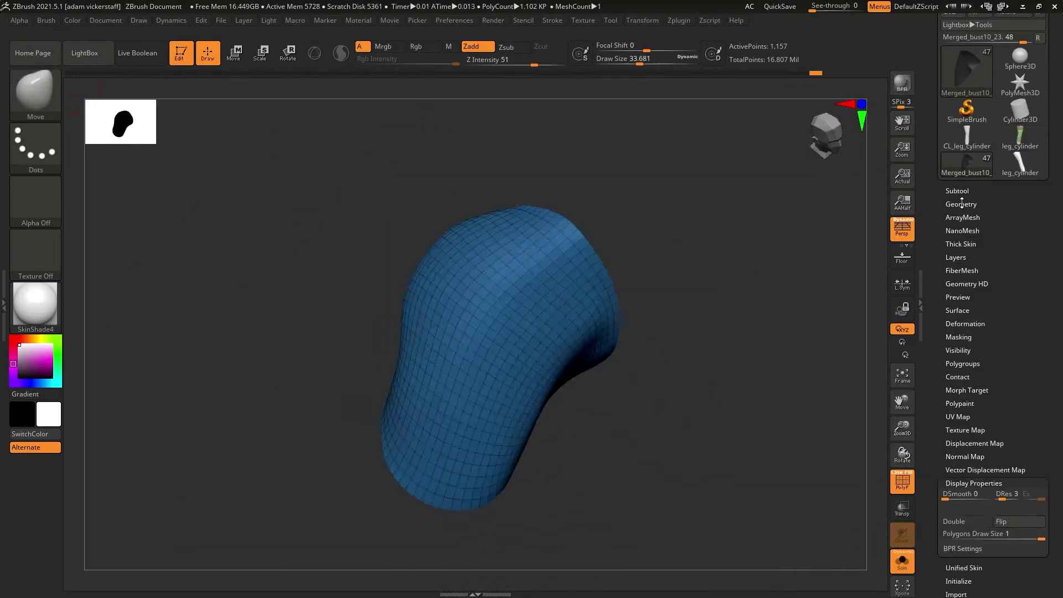
# Isolate a trim strip along the hip panel's edge and ZRemesh it at half density with groups kept.
pyautogui.click(903, 481)
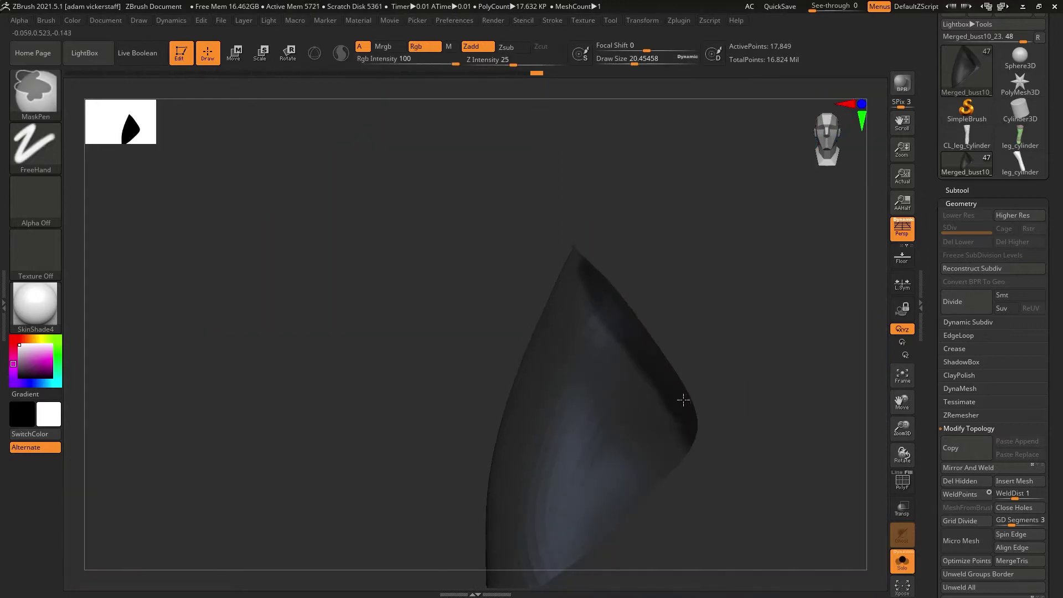
pyautogui.moveTo(902, 454)
pyautogui.mouseDown()
pyautogui.moveTo(886, 438)
pyautogui.moveTo(874, 443)
pyautogui.moveTo(902, 454)
pyautogui.mouseUp()
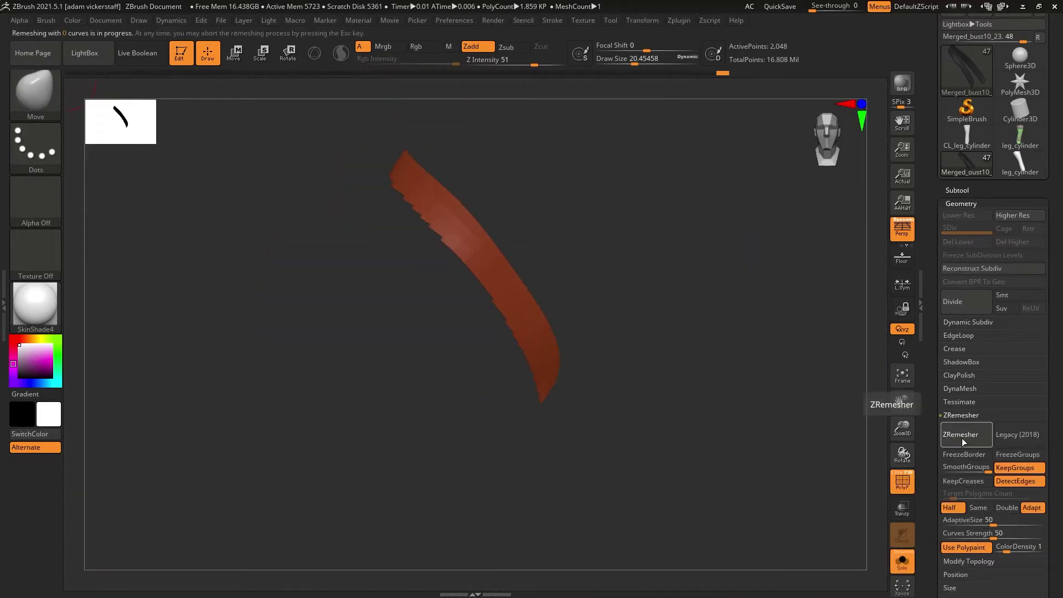
pyautogui.click(965, 434)
# Choose the Move brush and set its draw size to about 22 for the hip straps.
pyautogui.press('b')
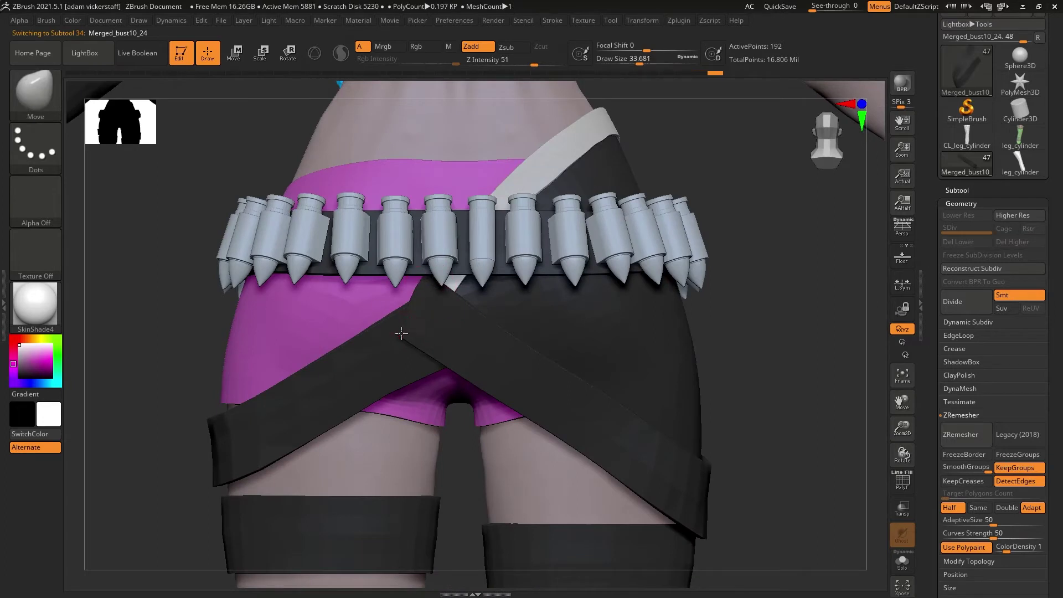
pyautogui.press('s')
pyautogui.moveTo(409, 287); pyautogui.dragTo(412, 287)
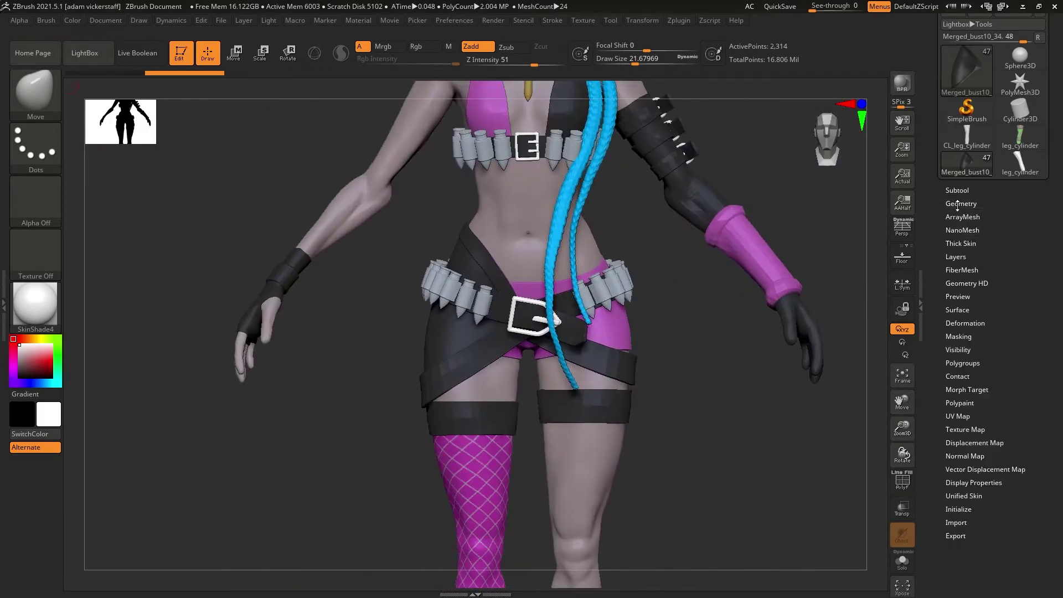
# Unwrap the hip panel's UVs with UV Master and inspect the resulting layout.
pyautogui.click(901, 481)
pyautogui.click(678, 20)
pyautogui.click(712, 287)
pyautogui.click(965, 430)
pyautogui.click(971, 450)
# Give the hip panel a UV-based surface noise from the diamond alpha with strength 0.0004, and tune its alpha scale.
pyautogui.moveTo(962, 354)
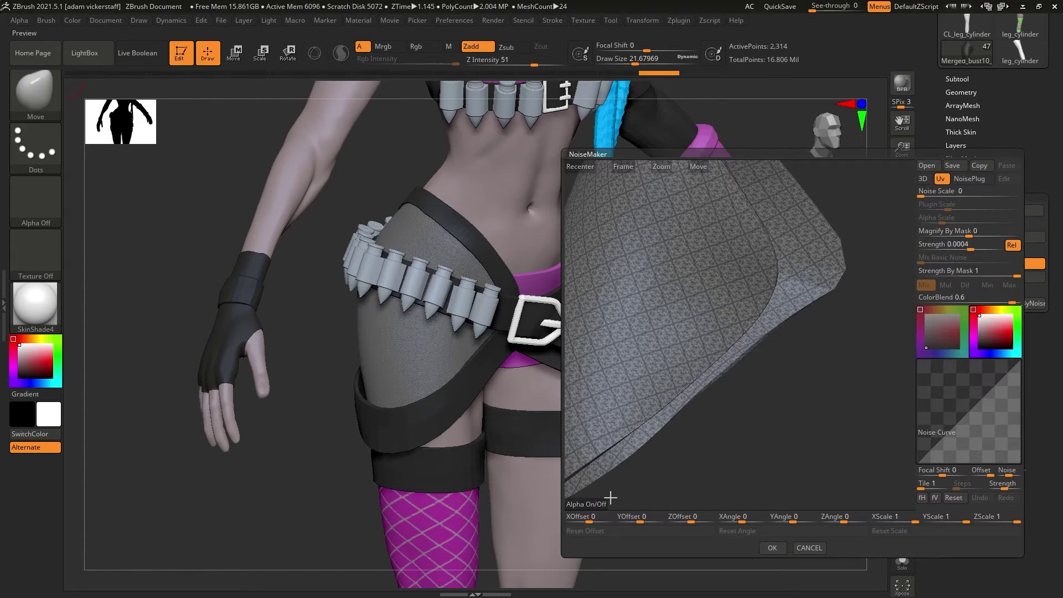
pyautogui.click(610, 497)
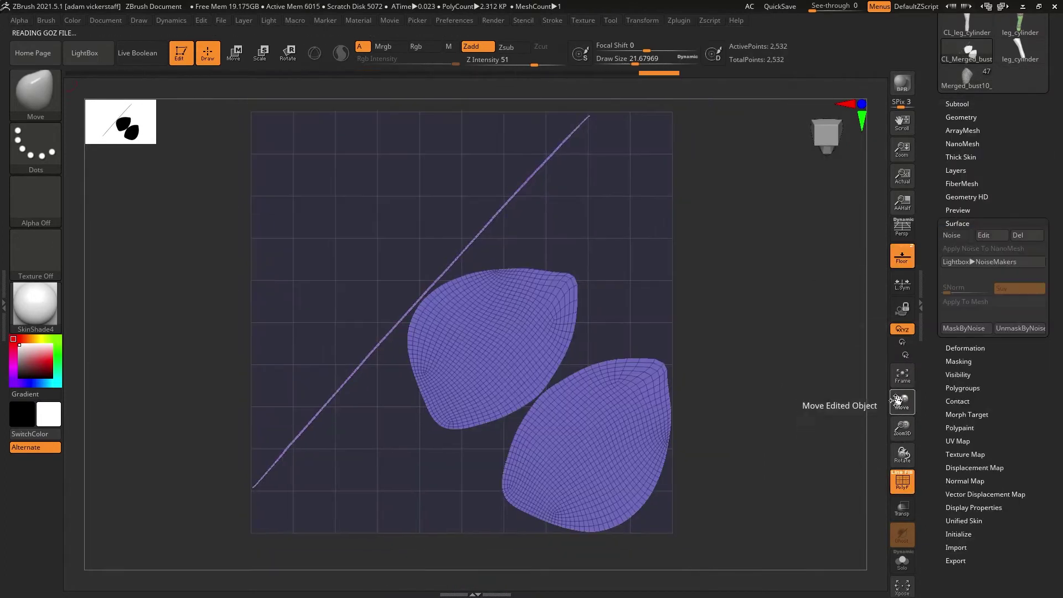
pyautogui.click(963, 301)
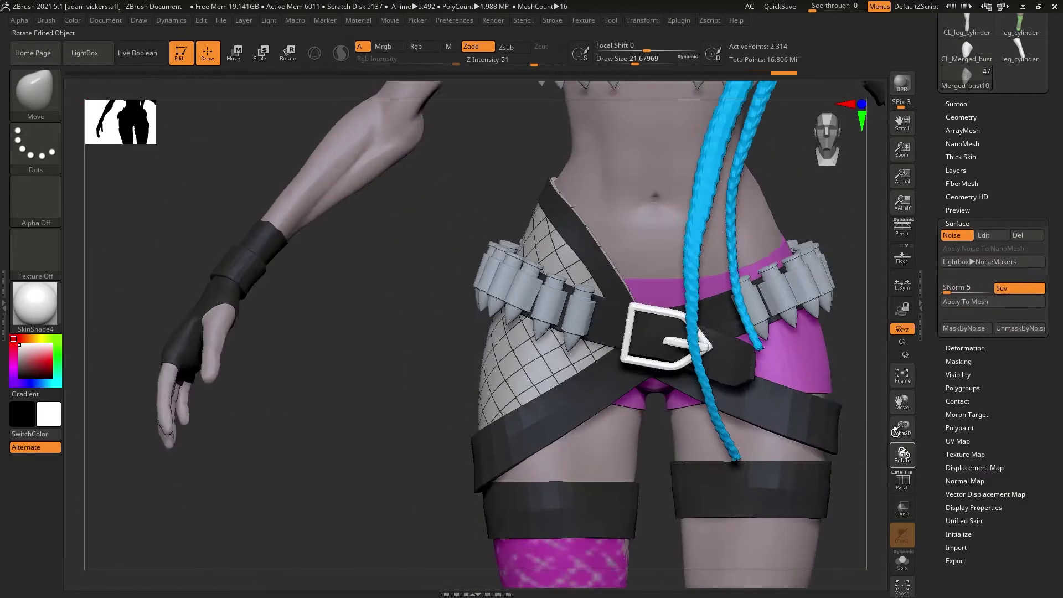
pyautogui.click(966, 222)
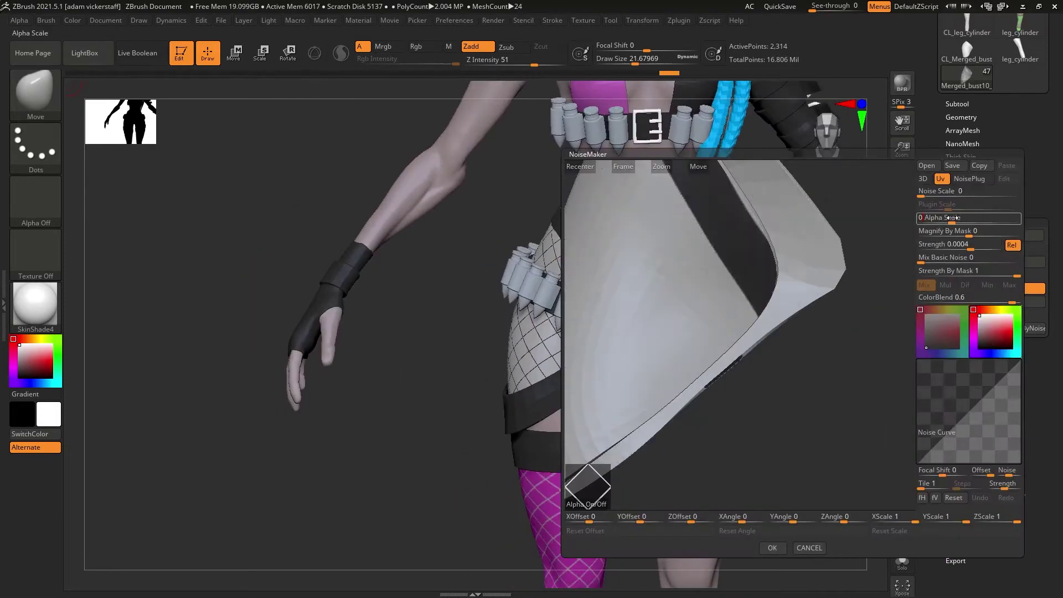
pyautogui.click(775, 547)
pyautogui.click(988, 236)
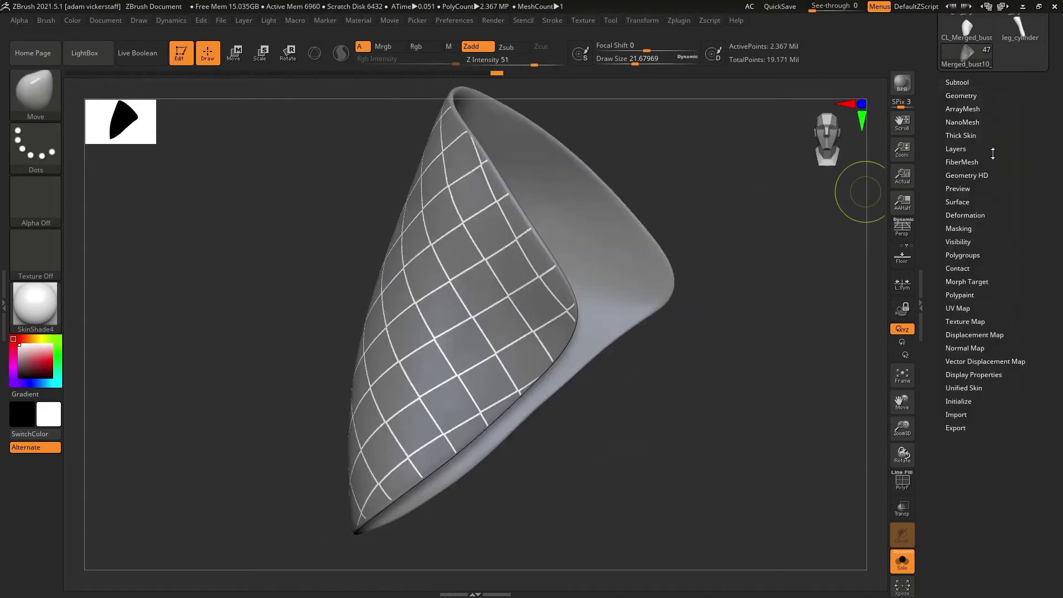
# Mask the hip panel by its grid pattern and inflate the squares slightly on a layer for a quilted relief.
pyautogui.click(958, 228)
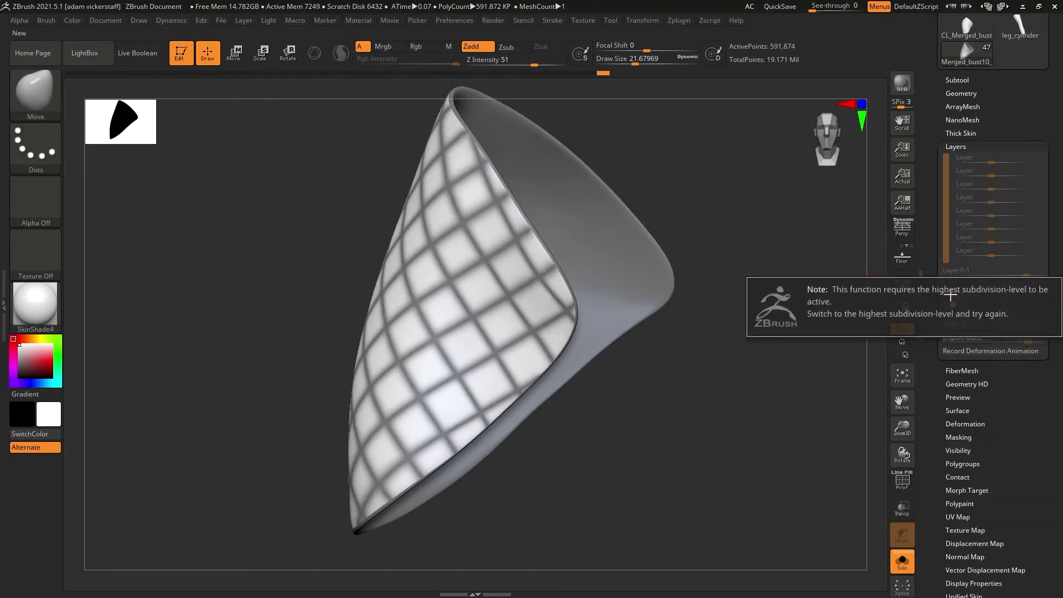
pyautogui.click(956, 148)
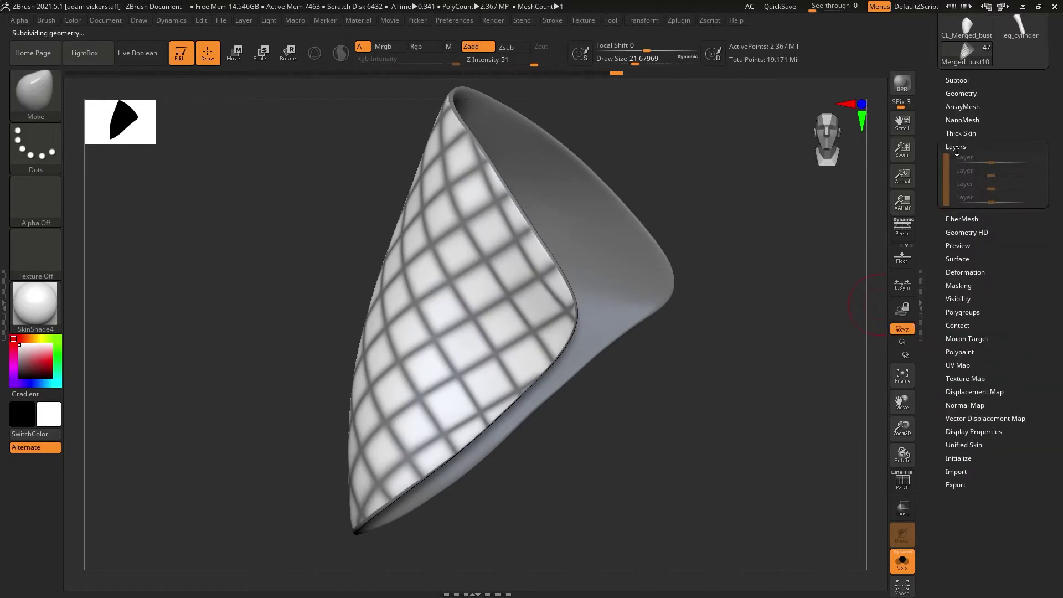
pyautogui.click(965, 272)
pyautogui.moveTo(990, 420); pyautogui.dragTo(997, 420)
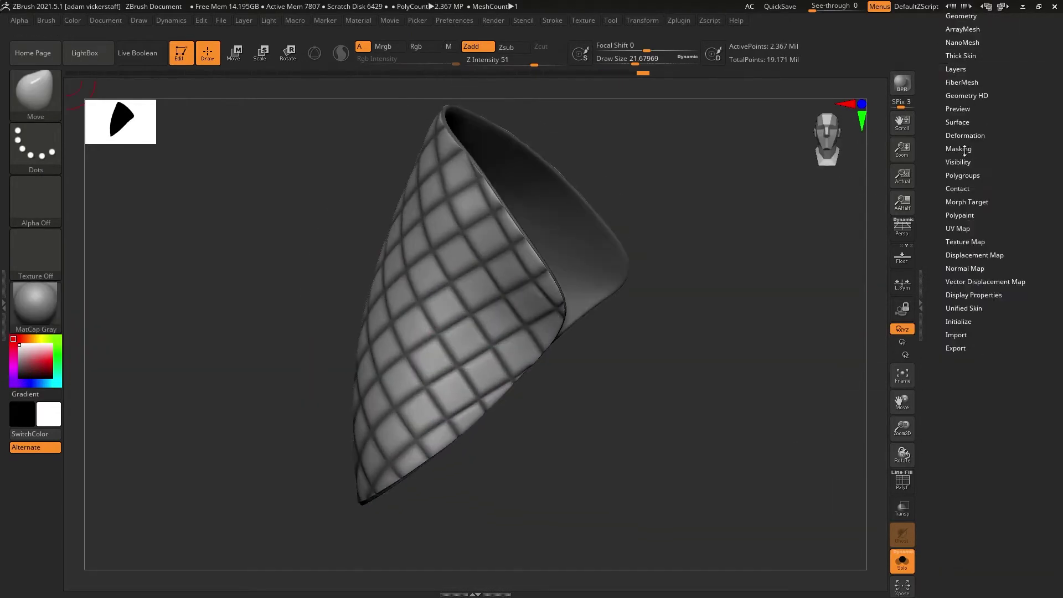
# Lower the hip panel's relief layer intensity to about 0.61, show the whole character and pick a darker colour.
pyautogui.click(956, 69)
pyautogui.moveTo(1026, 93); pyautogui.dragTo(1009, 93)
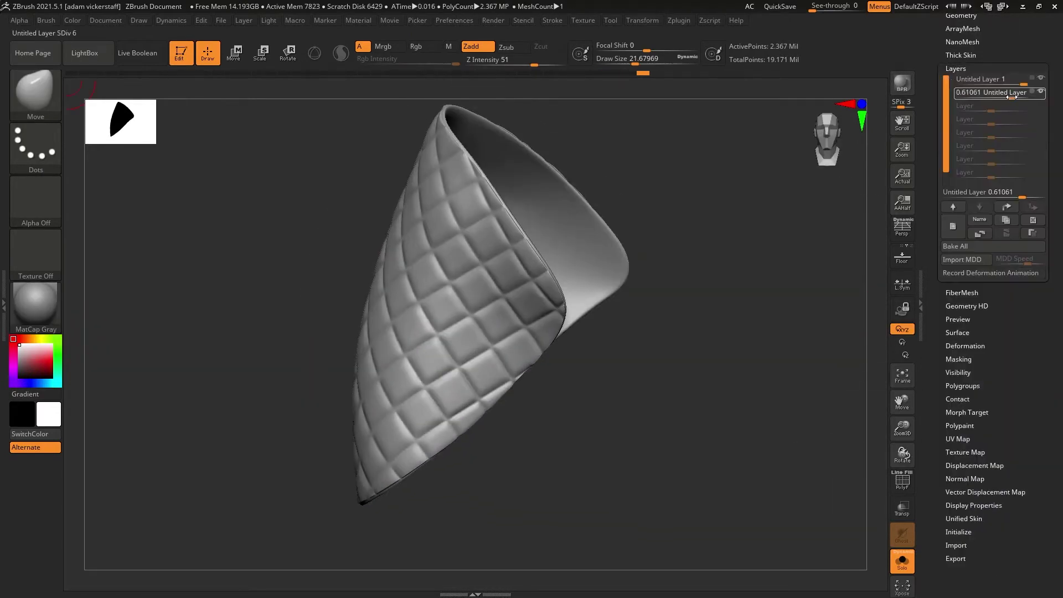
pyautogui.click(902, 561)
pyautogui.moveTo(908, 438); pyautogui.dragTo(912, 463)
pyautogui.click(961, 16)
pyautogui.click(956, 49)
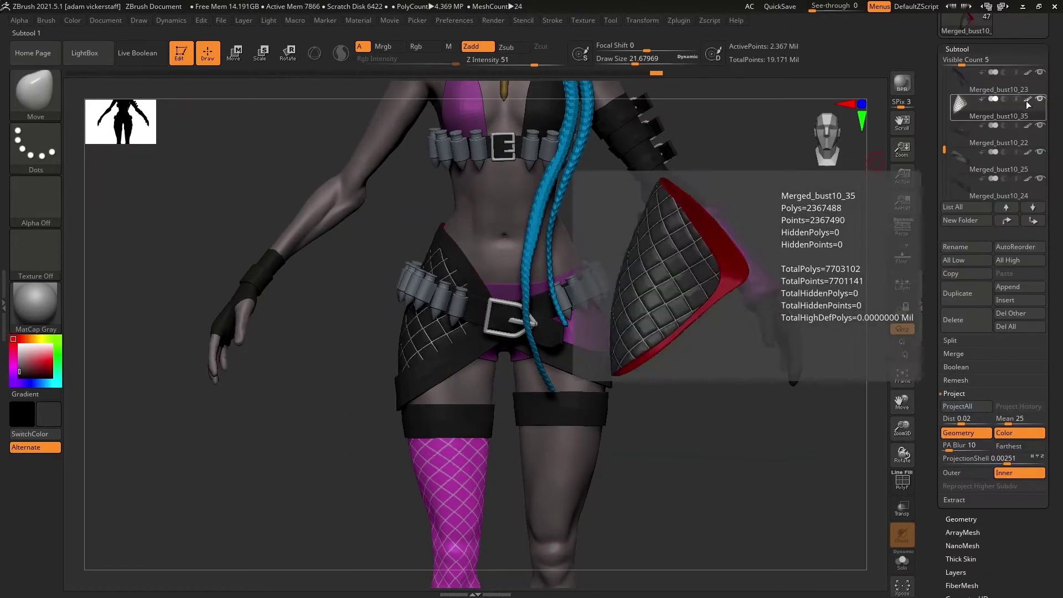
pyautogui.moveTo(21, 357); pyautogui.dragTo(20, 373)
# Select the black chest panel Merged_bust10_34 and isolate it.
pyautogui.moveTo(901, 455)
pyautogui.mouseDown()
pyautogui.moveTo(775, 454)
pyautogui.moveTo(876, 446)
pyautogui.mouseUp()
pyautogui.moveTo(902, 428)
pyautogui.mouseDown()
pyautogui.moveTo(902, 454)
pyautogui.moveTo(902, 393)
pyautogui.mouseUp()
pyautogui.keyDown('alt'); pyautogui.moveTo(732, 415); pyautogui.dragTo(842, 474); pyautogui.keyUp('alt')
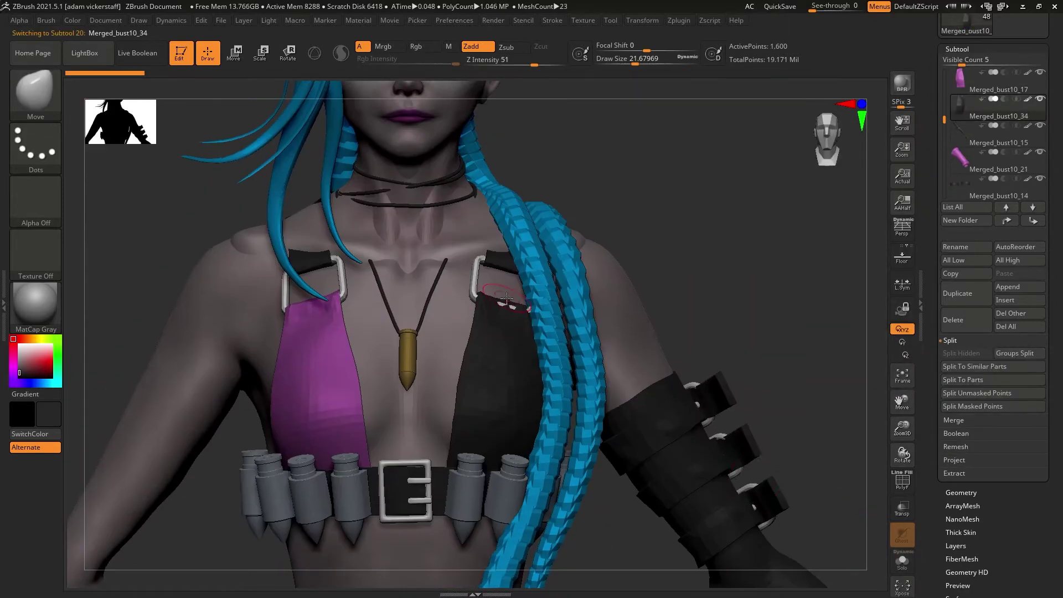
pyautogui.click(902, 485)
pyautogui.click(902, 485)
pyautogui.click(902, 562)
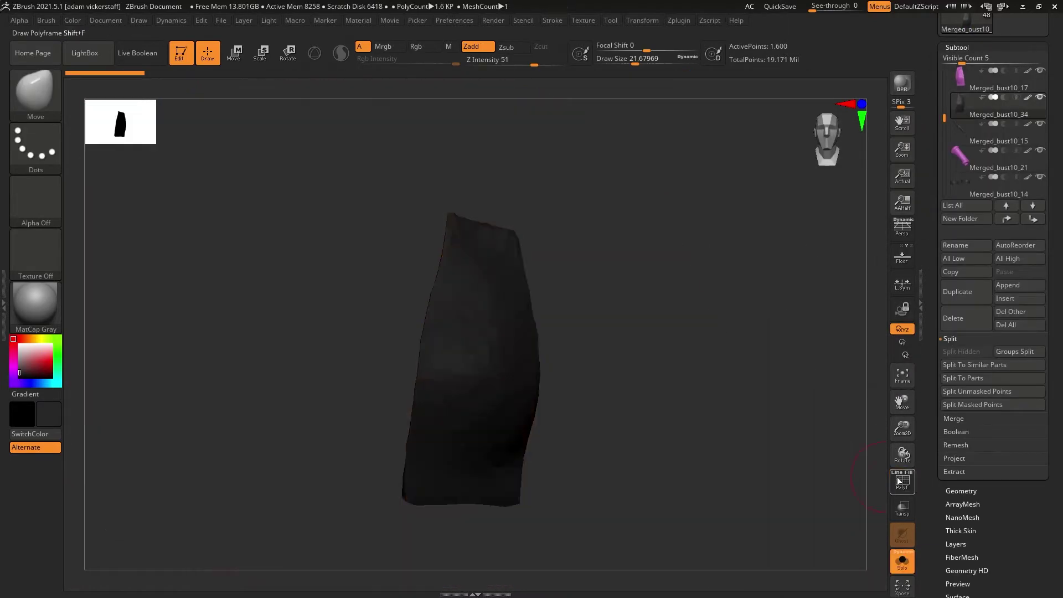
# Duplicate the black chest panel, try a ZRemesher pass on the copy and bring it to subdivision level 4.
pyautogui.click(902, 482)
pyautogui.moveTo(902, 454); pyautogui.dragTo(920, 410)
pyautogui.click(966, 292)
pyautogui.click(997, 133)
pyautogui.click(961, 491)
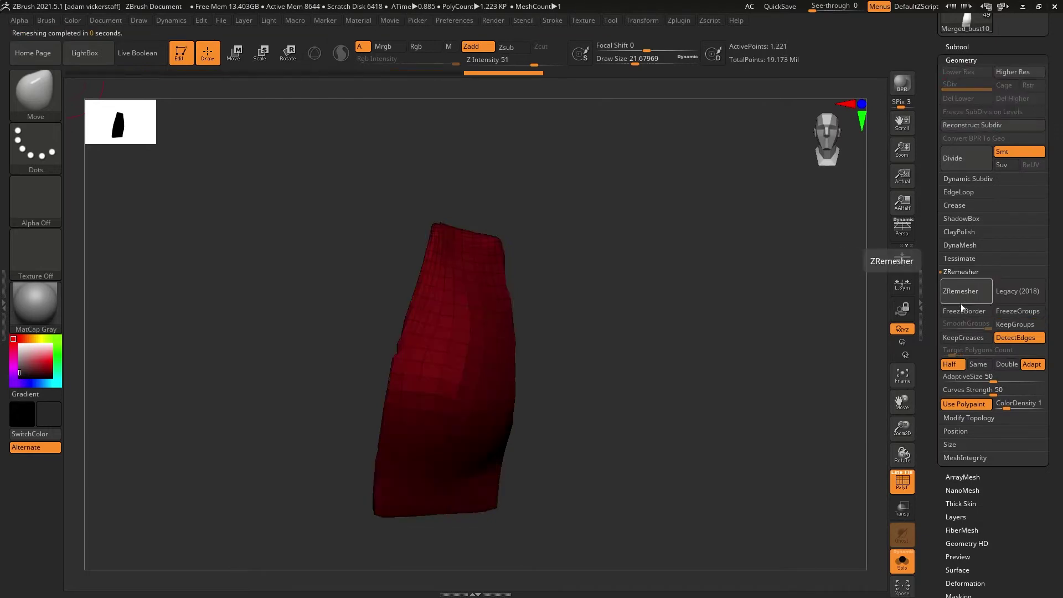
pyautogui.click(900, 479)
pyautogui.click(969, 113)
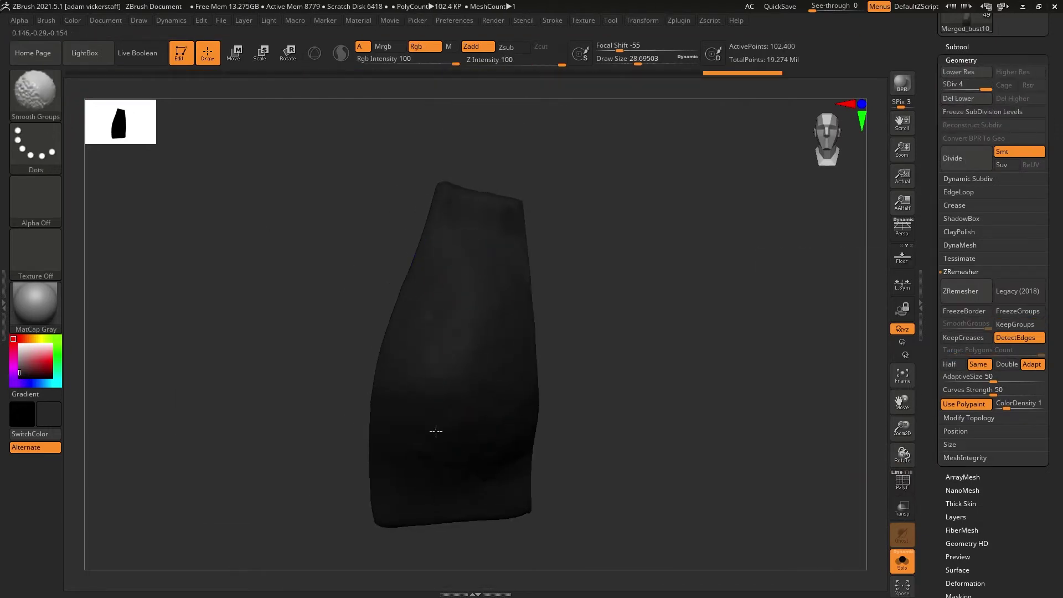
# Unwrap a UV Master clone of the chest panel at its lowest subdivision level and flatten its UVs.
pyautogui.moveTo(902, 455)
pyautogui.mouseDown()
pyautogui.moveTo(892, 435)
pyautogui.moveTo(903, 449)
pyautogui.moveTo(892, 446)
pyautogui.mouseUp()
pyautogui.click(678, 21)
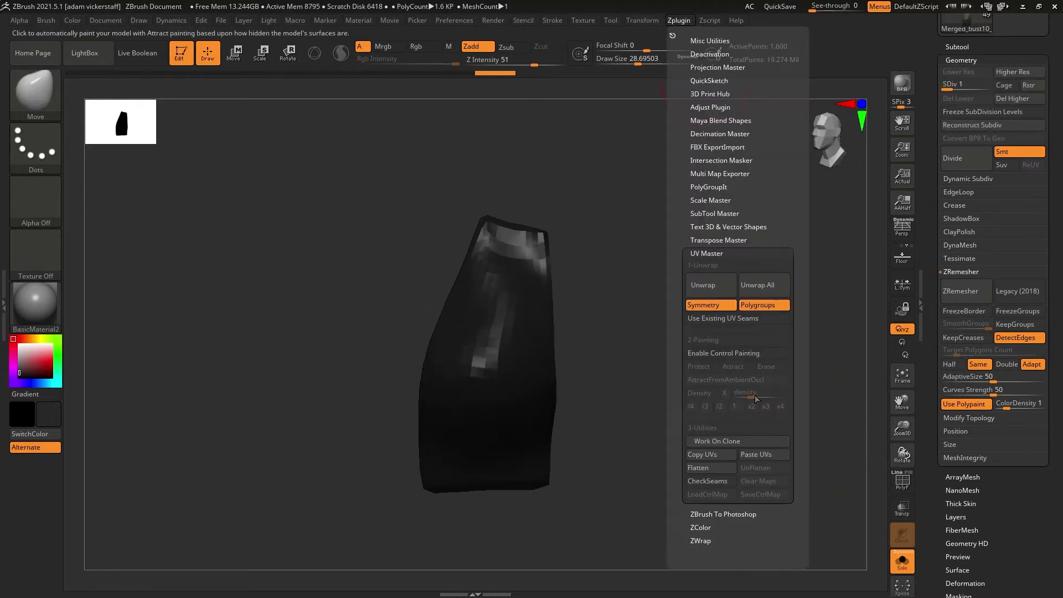
pyautogui.click(722, 442)
pyautogui.click(711, 285)
pyautogui.click(678, 20)
pyautogui.click(720, 469)
# Auto-group the flattened UV islands and rotate the two large ones upright, side by side.
pyautogui.click(902, 482)
pyautogui.click(961, 60)
pyautogui.click(962, 218)
pyautogui.click(964, 230)
pyautogui.click(288, 53)
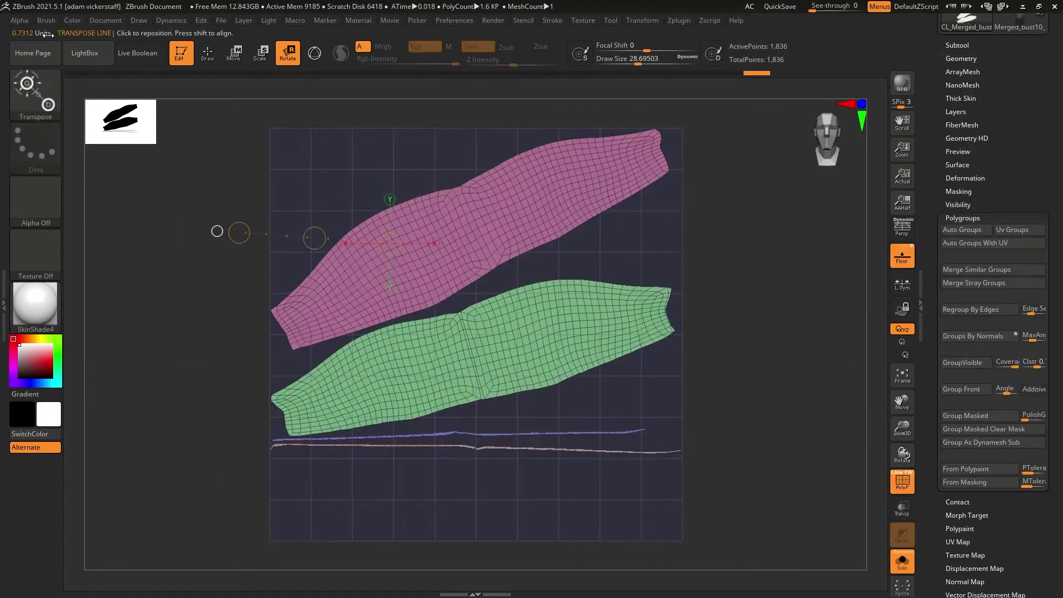
pyautogui.moveTo(672, 297); pyautogui.dragTo(661, 265)
pyautogui.moveTo(523, 227); pyautogui.dragTo(382, 335)
pyautogui.moveTo(574, 367); pyautogui.dragTo(705, 359)
pyautogui.moveTo(641, 363); pyautogui.dragTo(543, 256)
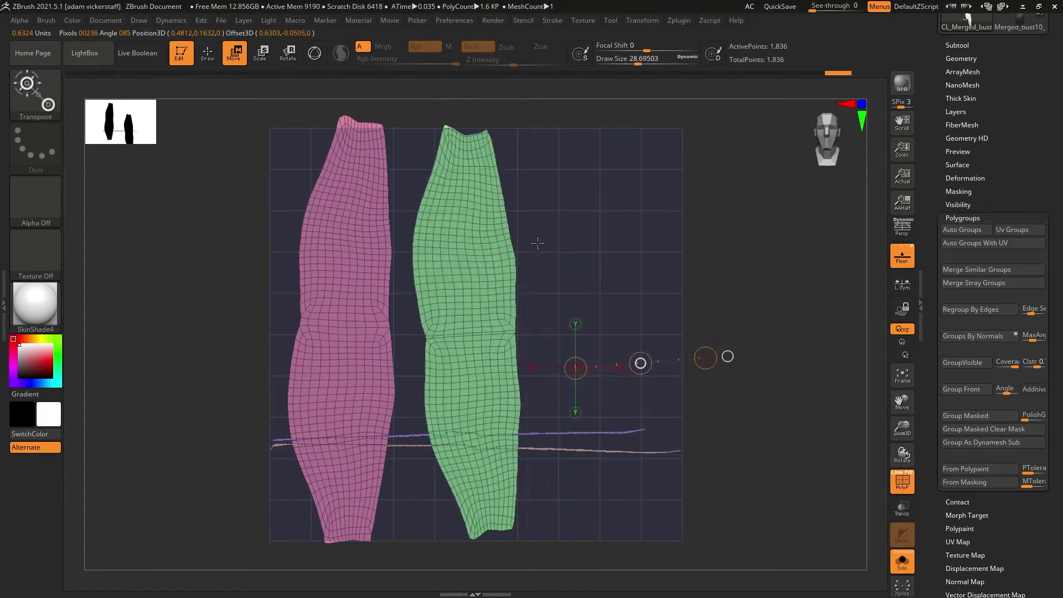
# Isolate the thin edge-strip islands in the flattened layout and rotate them.
pyautogui.click(208, 53)
pyautogui.keyDown('ctrl'); pyautogui.keyDown('shift'); pyautogui.click(420, 254); pyautogui.keyUp('shift'); pyautogui.keyUp('ctrl')
pyautogui.click(287, 53)
pyautogui.click(46, 21)
pyautogui.moveTo(621, 440); pyautogui.dragTo(582, 382)
pyautogui.keyDown('ctrl'); pyautogui.moveTo(742, 302); pyautogui.dragTo(775, 343); pyautogui.keyUp('ctrl')
pyautogui.click(288, 53)
pyautogui.moveTo(462, 335)
pyautogui.mouseDown()
pyautogui.moveTo(741, 340)
pyautogui.moveTo(739, 357)
pyautogui.mouseUp()
pyautogui.click(46, 21)
# Scale and reposition the UV islands within the flattened layout.
pyautogui.click(207, 53)
pyautogui.click(260, 53)
pyautogui.moveTo(462, 335)
pyautogui.mouseDown()
pyautogui.moveTo(800, 333)
pyautogui.moveTo(776, 334)
pyautogui.mouseUp()
pyautogui.click(234, 53)
pyautogui.moveTo(630, 335); pyautogui.dragTo(646, 334)
pyautogui.click(208, 53)
pyautogui.click(260, 53)
pyautogui.moveTo(465, 335); pyautogui.dragTo(800, 335)
pyautogui.click(208, 53)
# Transfer the edited UVs to the original chest panel and create a texture from its UV map.
pyautogui.click(679, 20)
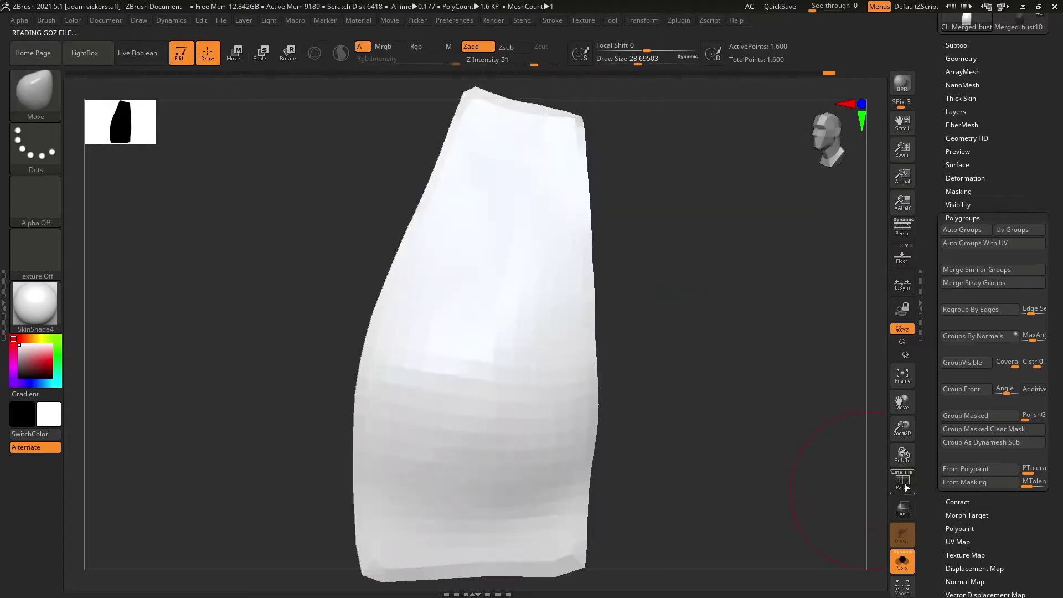
pyautogui.click(965, 555)
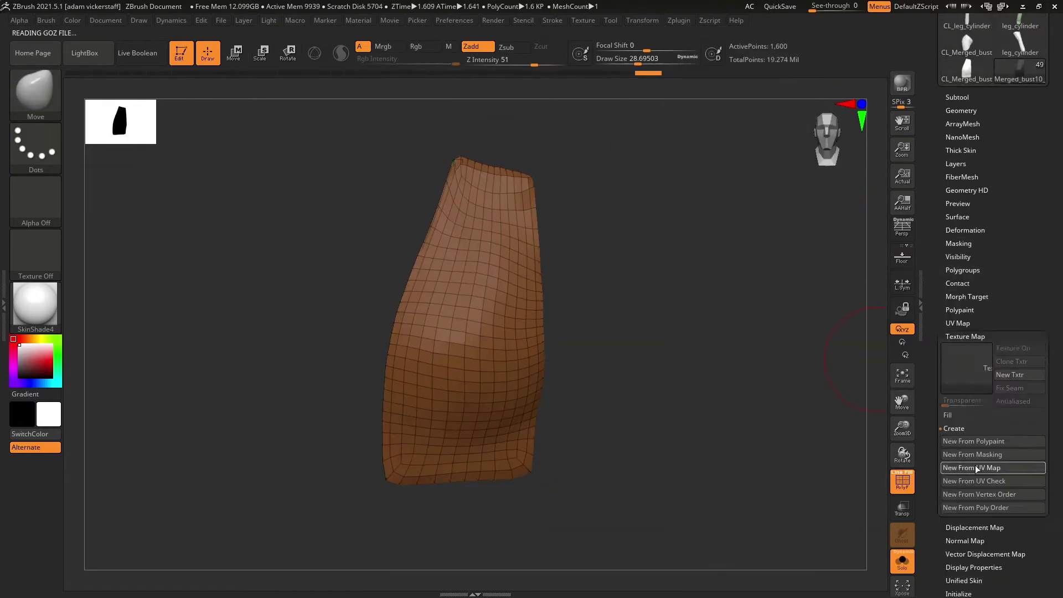
pyautogui.click(976, 468)
# Raise the chest panel to subdivision level 4 and check its surface without the wireframe.
pyautogui.click(962, 111)
pyautogui.moveTo(720, 310); pyautogui.dragTo(748, 313)
pyautogui.hotkey('shift', 'f')
pyautogui.hotkey('ctrl', 'd')
pyautogui.hotkey('ctrl', 'd')
pyautogui.hotkey('ctrl', 'd')
pyautogui.click(979, 111)
# Switch the chest panel between subdivision levels 4 and 2 with the wireframe shown, leaving it at level 2.
pyautogui.click(960, 164)
pyautogui.click(959, 166)
pyautogui.moveTo(786, 354); pyautogui.dragTo(775, 476)
pyautogui.hotkey('shift', 'f')
pyautogui.hotkey('shift', 'd')
pyautogui.hotkey('shift', 'd')
pyautogui.hotkey('ctrl', 'd')
pyautogui.hotkey('ctrl', 'd')
pyautogui.hotkey('shift', 'd')
pyautogui.hotkey('shift', 'd')
pyautogui.click(966, 113)
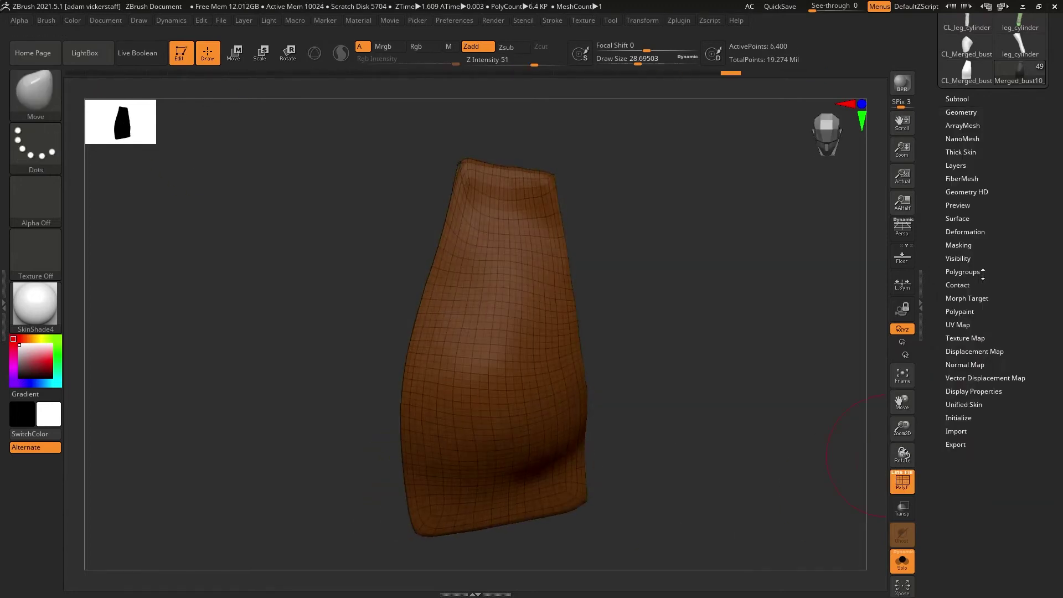
# Raise the chest panel to subdivision level 3 and open the masking options.
pyautogui.click(963, 244)
pyautogui.click(972, 296)
pyautogui.click(972, 296)
pyautogui.click(966, 111)
pyautogui.click(966, 111)
pyautogui.press('d')
pyautogui.click(958, 244)
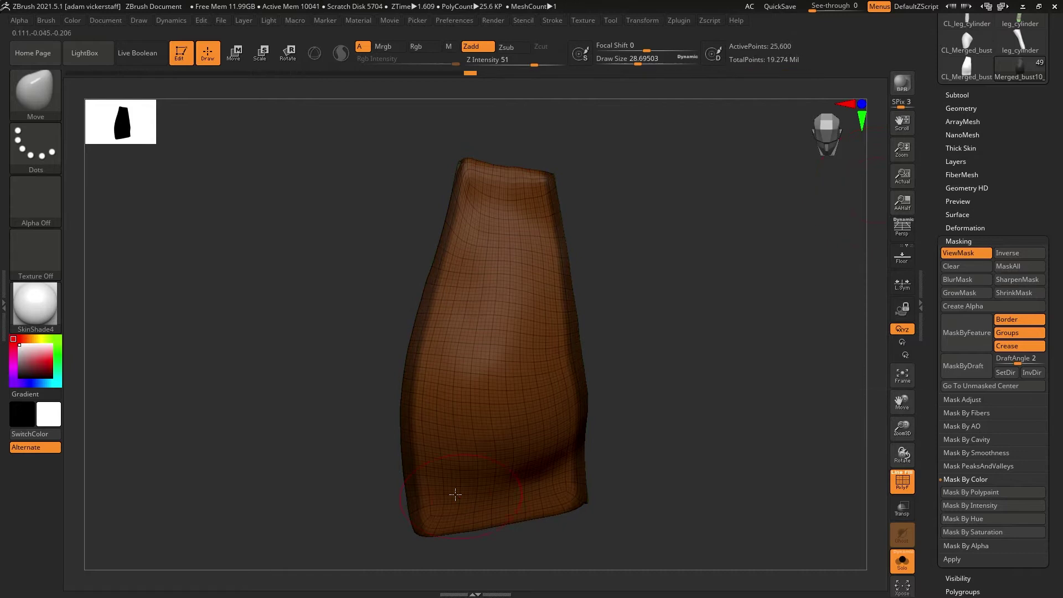
# Isolate part of the chest panel and mask its surface inside the border.
pyautogui.moveTo(643, 483); pyautogui.dragTo(594, 484)
pyautogui.moveTo(950, 458)
pyautogui.mouseDown()
pyautogui.moveTo(904, 454)
pyautogui.moveTo(966, 460)
pyautogui.mouseUp()
pyautogui.keyDown('ctrl'); pyautogui.keyDown('shift'); pyautogui.click(487, 332); pyautogui.keyUp('shift'); pyautogui.keyUp('ctrl')
pyautogui.click(46, 21)
pyautogui.click(119, 290)
pyautogui.keyDown('ctrl'); pyautogui.moveTo(412, 415); pyautogui.dragTo(531, 398); pyautogui.keyUp('ctrl')
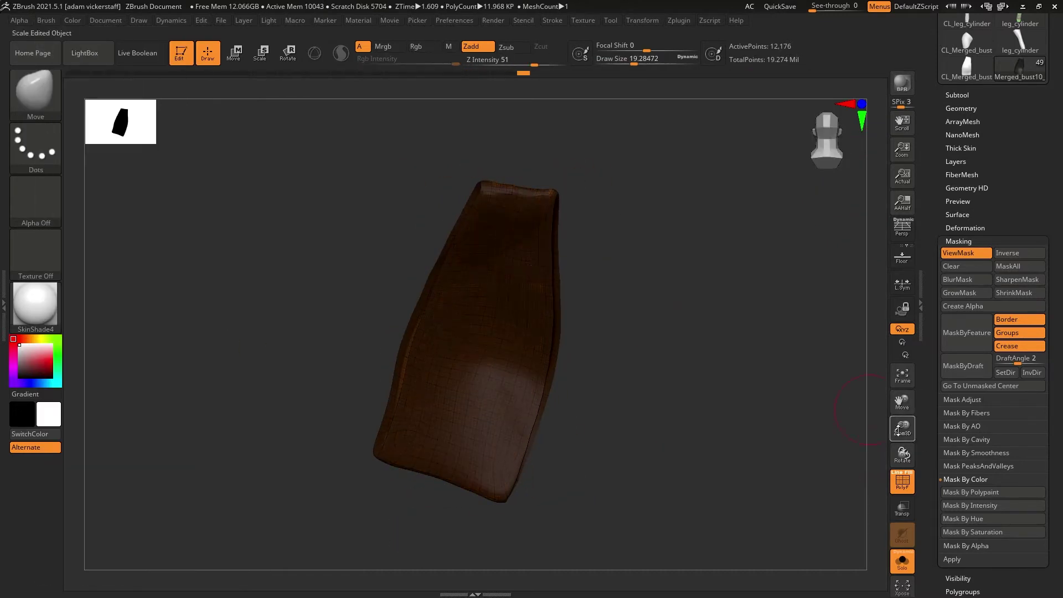
# Extend the mask by hand to the chest panel's top hem, separate the border as its own polygroup and show the whole panel.
pyautogui.moveTo(898, 430); pyautogui.dragTo(900, 382)
pyautogui.keyDown('shift'); pyautogui.moveTo(534, 434); pyautogui.dragTo(482, 409); pyautogui.keyUp('shift')
pyautogui.moveTo(897, 476); pyautogui.dragTo(906, 414)
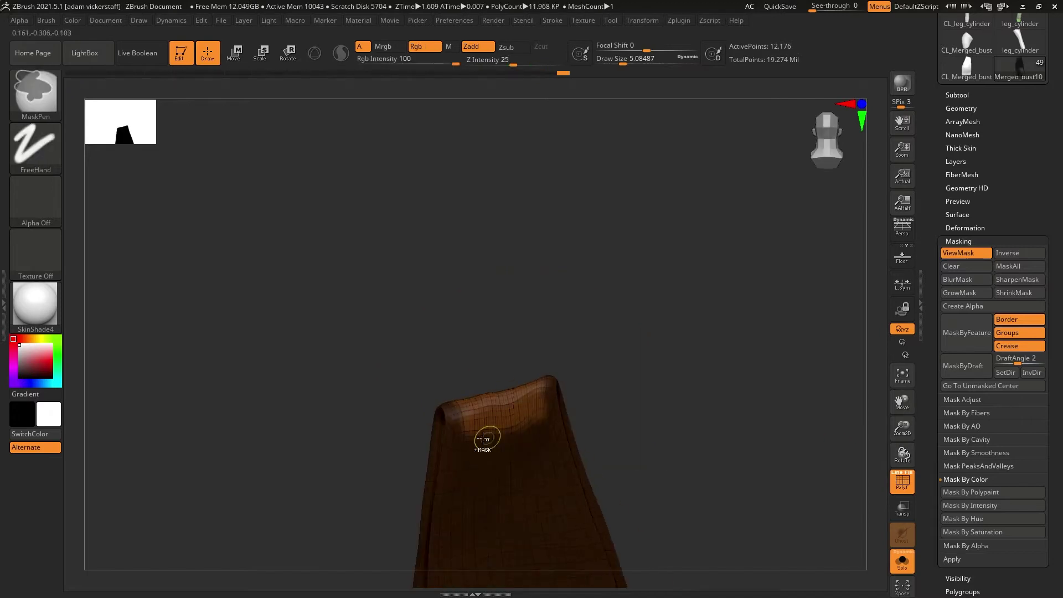
pyautogui.keyDown('ctrl'); pyautogui.moveTo(654, 443); pyautogui.dragTo(703, 470); pyautogui.keyUp('ctrl')
pyautogui.moveTo(902, 454); pyautogui.dragTo(797, 429)
pyautogui.keyDown('ctrl'); pyautogui.keyDown('shift'); pyautogui.click(797, 430); pyautogui.keyUp('shift'); pyautogui.keyUp('ctrl')
pyautogui.moveTo(902, 452); pyautogui.dragTo(902, 461)
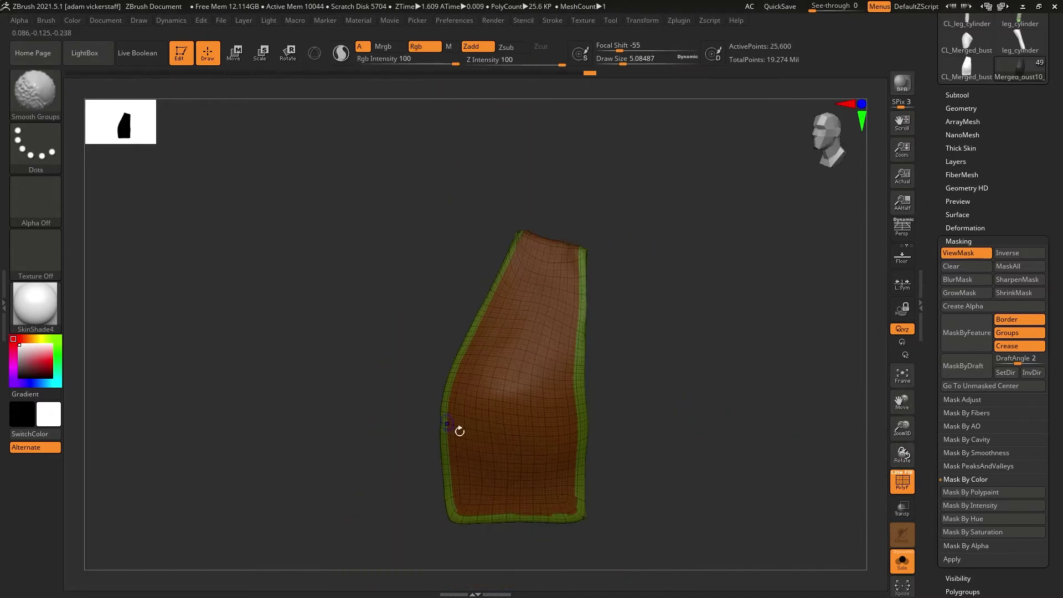
# At subdivision level 4, give the chest panel UV-based surface noise from the diamond alpha with strength 0.00054 and an adjusted alpha scale.
pyautogui.hotkey('ctrl', 'd')
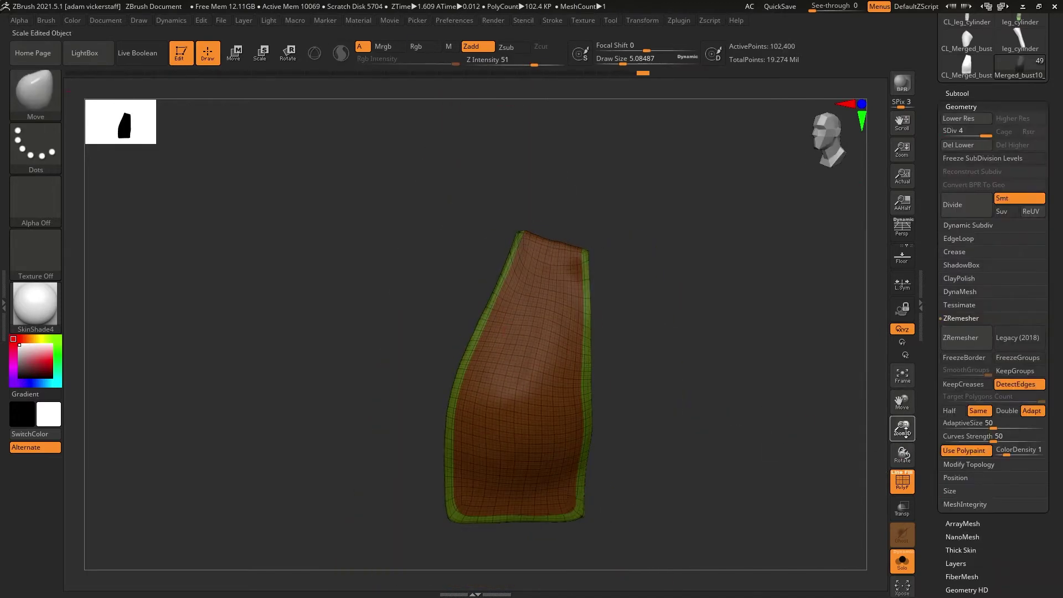
pyautogui.moveTo(906, 431); pyautogui.dragTo(906, 443)
pyautogui.moveTo(902, 455); pyautogui.dragTo(869, 455)
pyautogui.click(961, 319)
pyautogui.click(956, 484)
pyautogui.click(959, 221)
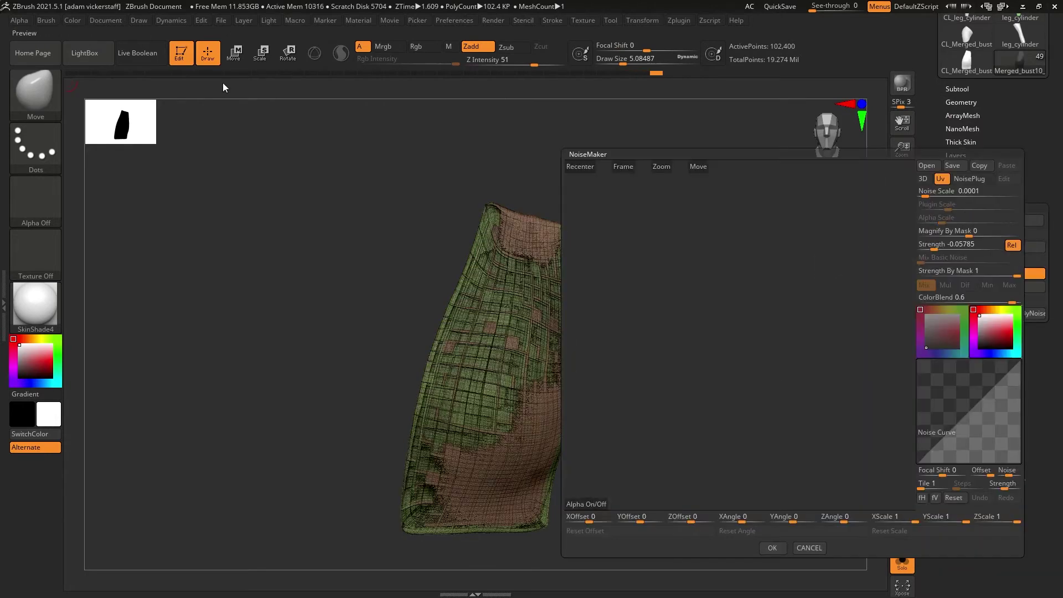
pyautogui.moveTo(961, 234); pyautogui.dragTo(963, 234)
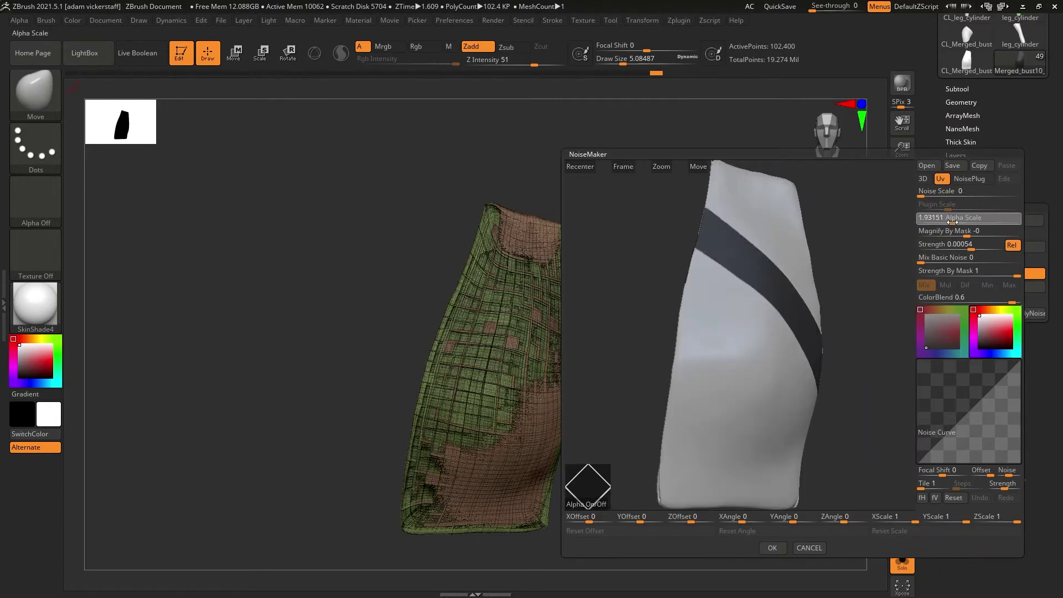
pyautogui.click(772, 547)
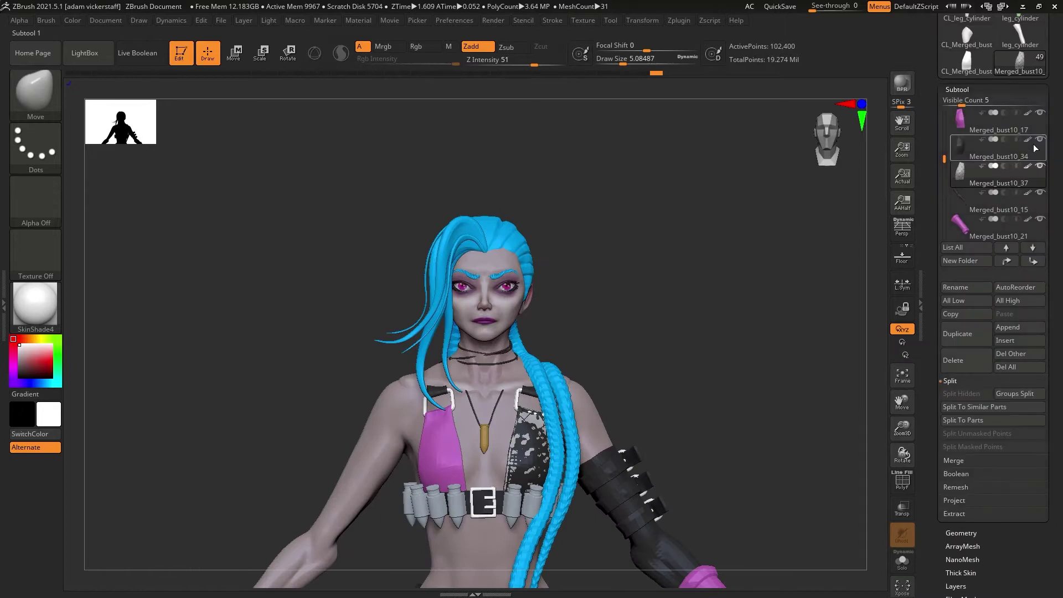
# Subdivide the chest panel up to level 6 for the diamond pattern's colour and surface detail.
pyautogui.click(957, 89)
pyautogui.click(961, 101)
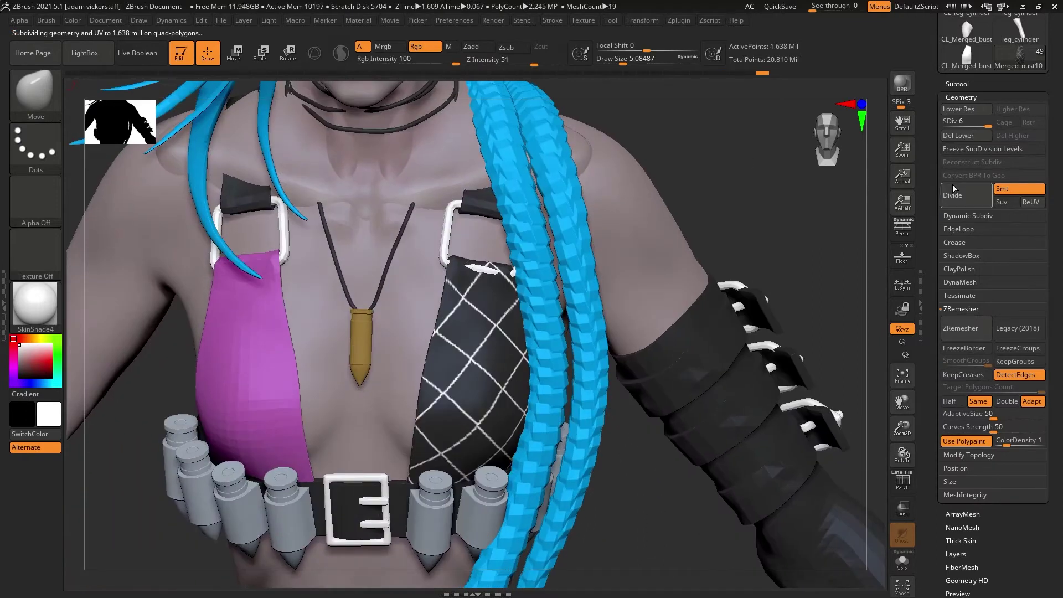
pyautogui.click(958, 228)
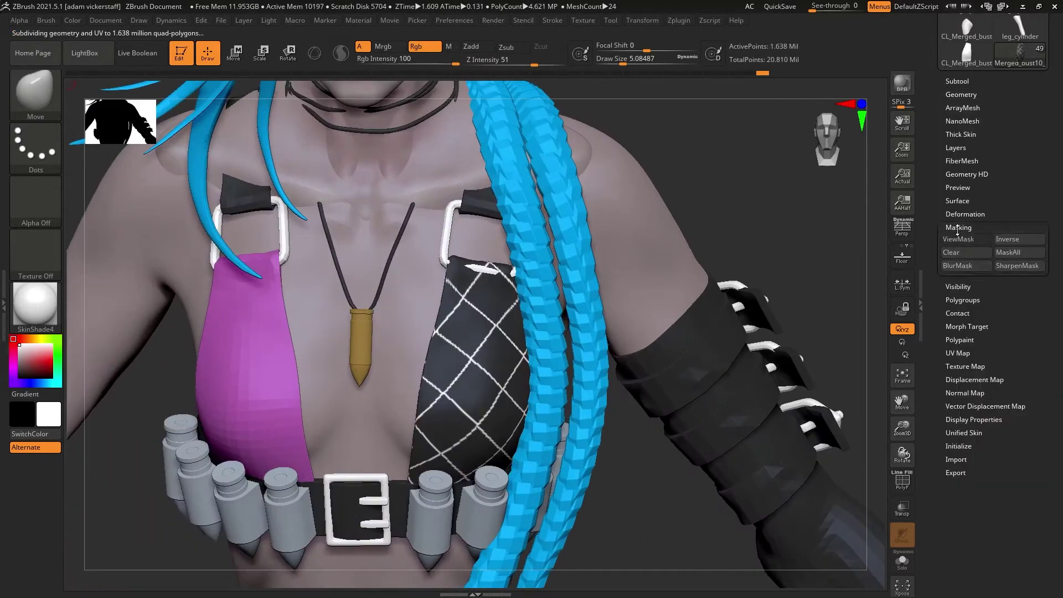
pyautogui.click(957, 79)
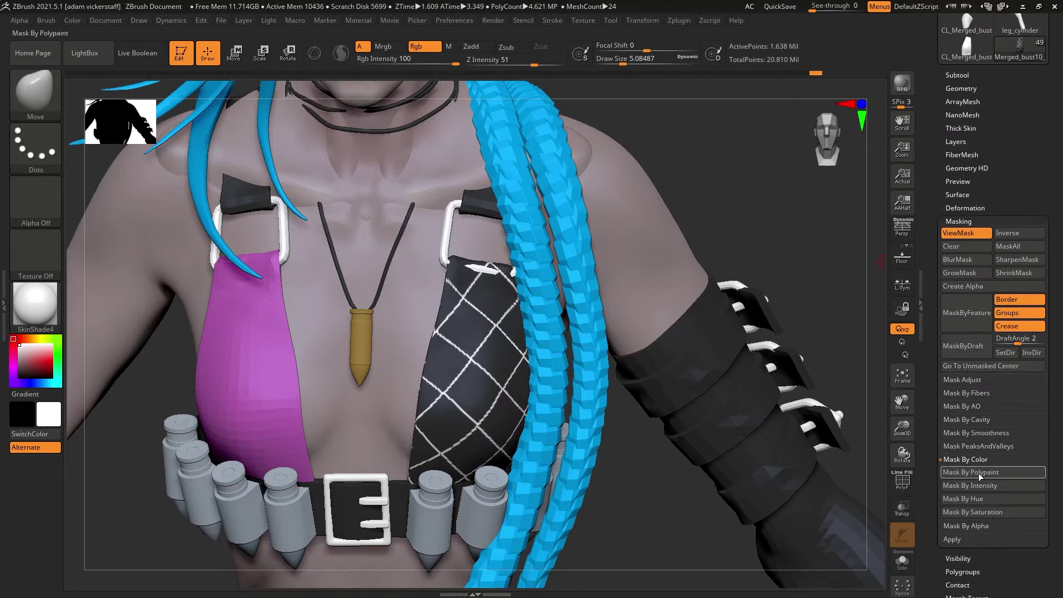
pyautogui.click(978, 472)
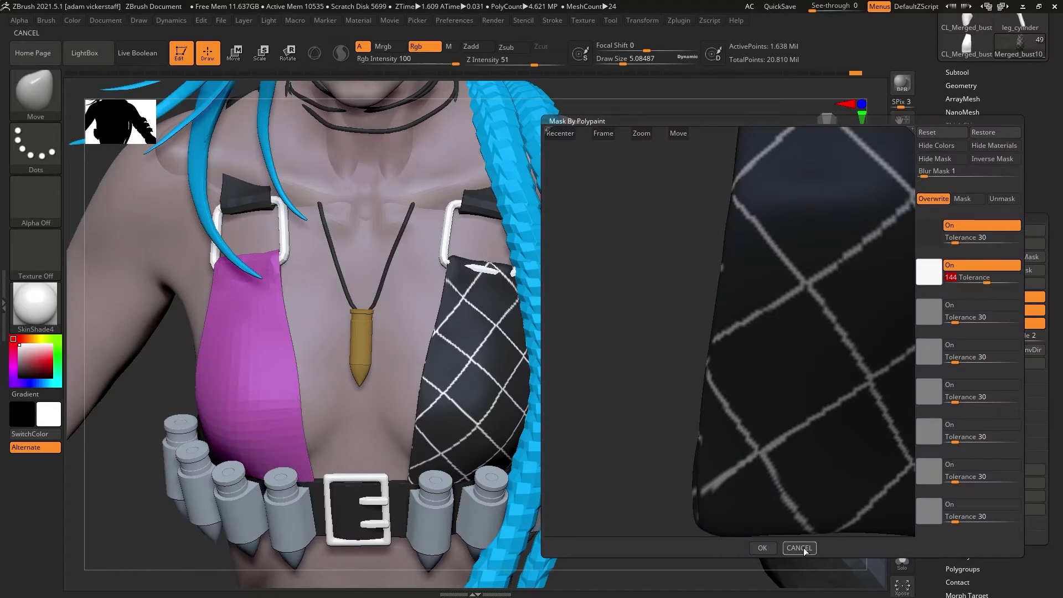
pyautogui.click(799, 548)
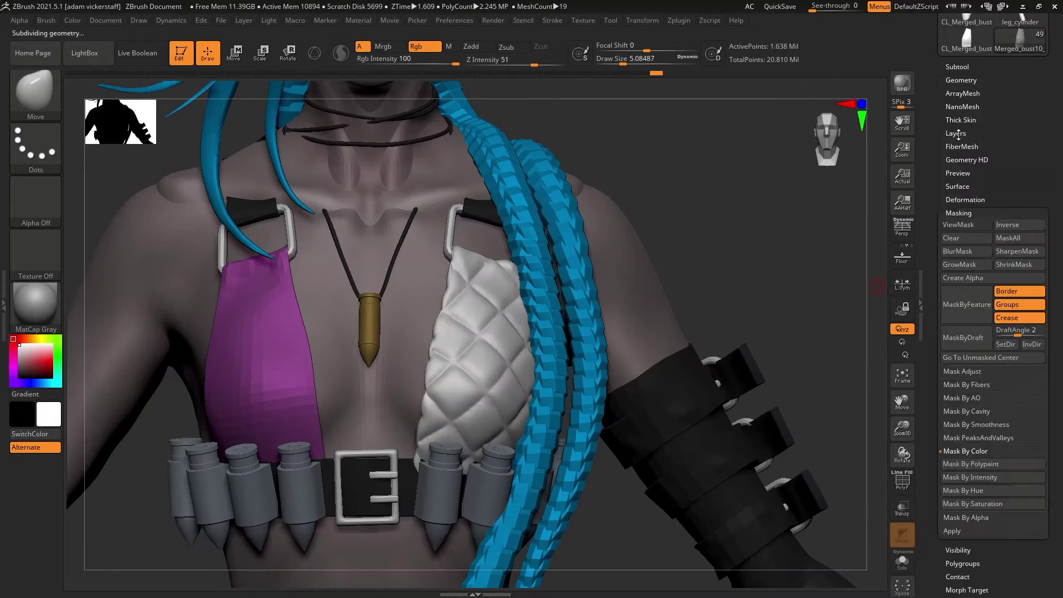
# Set the diamond layer's intensity to about 0.345 and clean up the isolated chest panel with the Morph brush under a border mask.
pyautogui.moveTo(991, 157); pyautogui.dragTo(1007, 162)
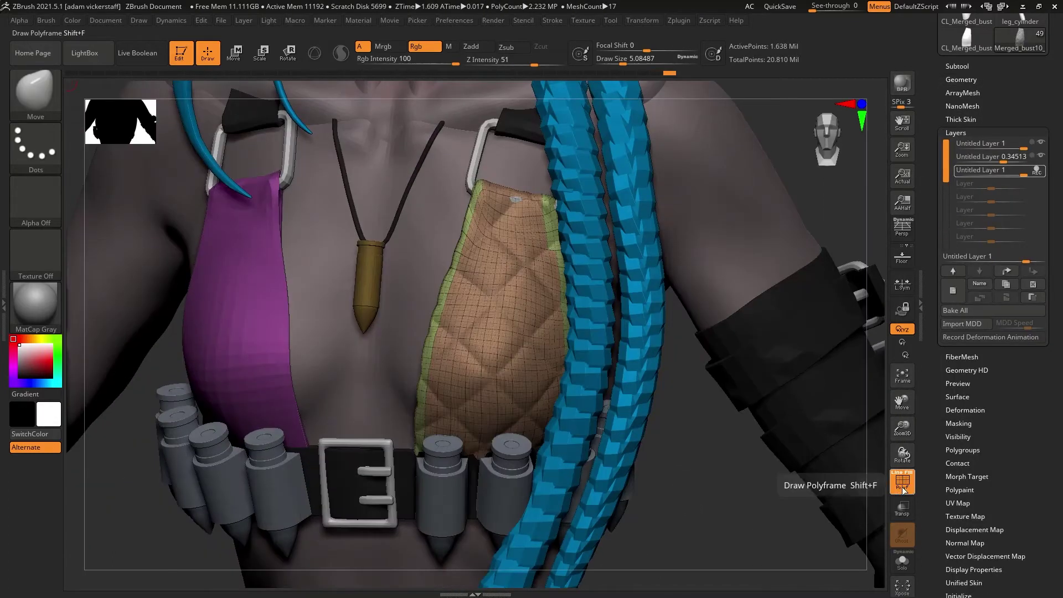
pyautogui.hotkey('shift', 'f')
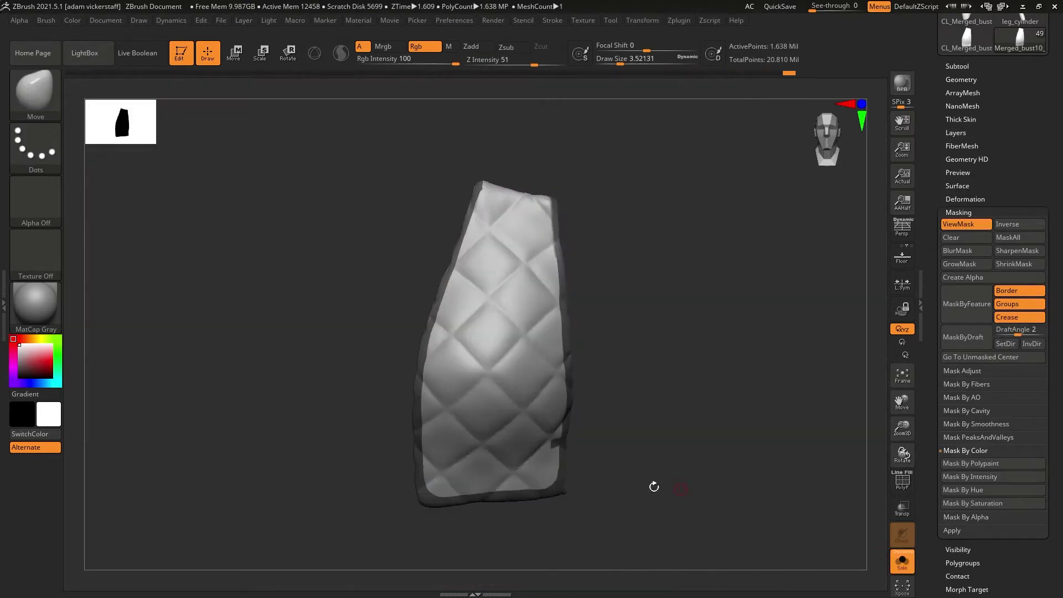
pyautogui.moveTo(652, 486); pyautogui.dragTo(104, 307)
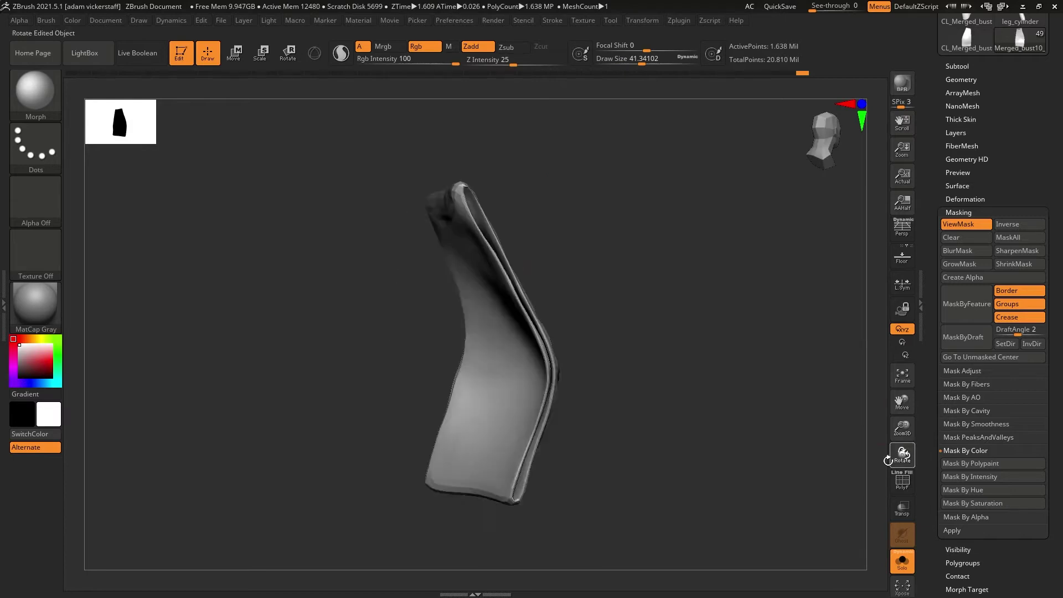
pyautogui.moveTo(532, 327); pyautogui.dragTo(615, 308)
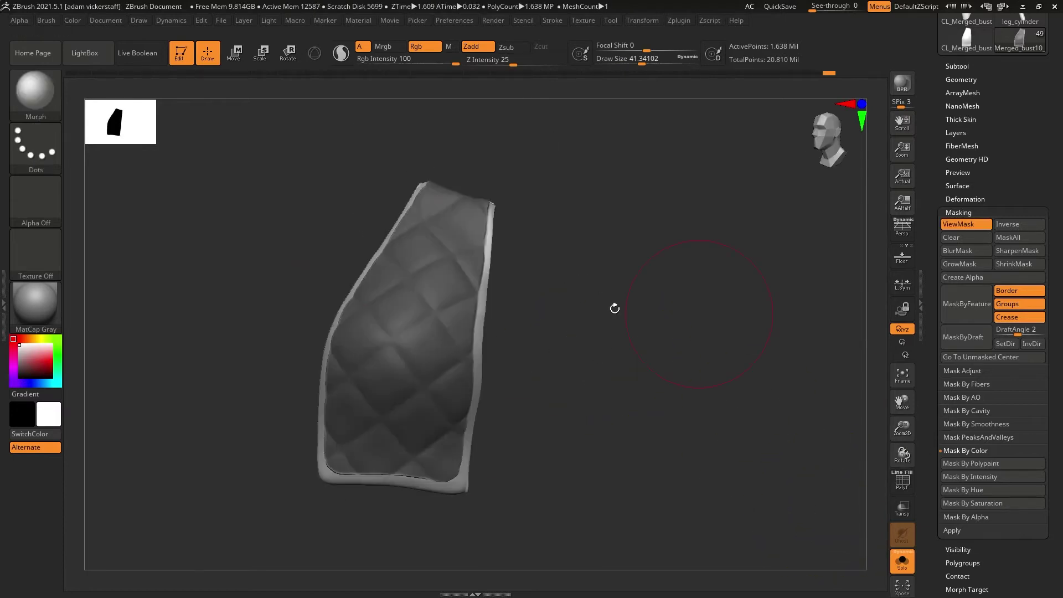
# Puff out the chest panel's unmasked border with a deformation.
pyautogui.click(958, 212)
pyautogui.click(965, 198)
pyautogui.moveTo(993, 473); pyautogui.dragTo(996, 474)
# Build up and even out the chest panel's border with the Inflat brush at subdivision level 3, and return to level 6.
pyautogui.press('b')
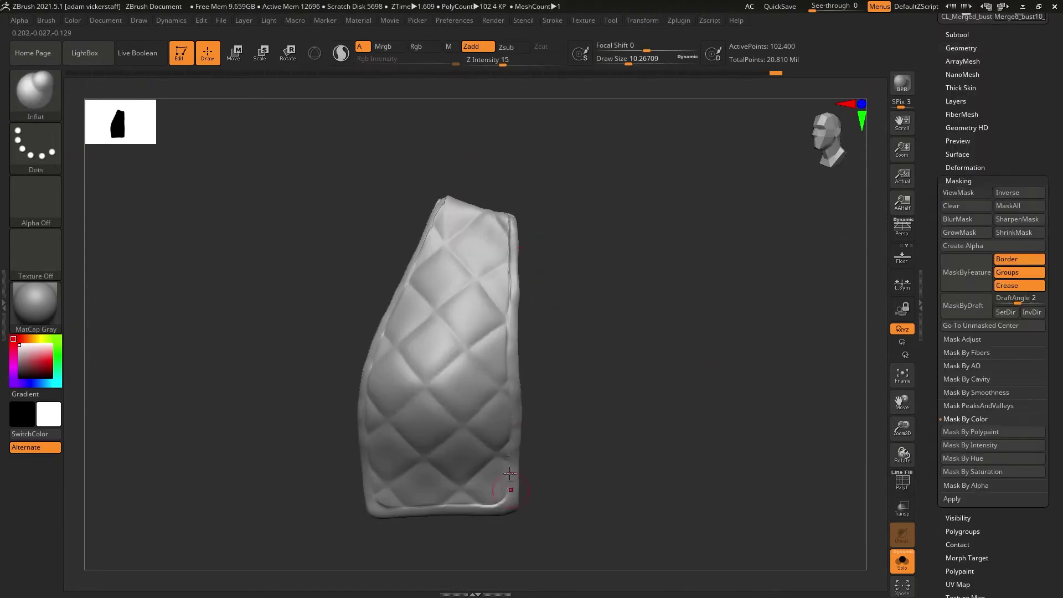
pyautogui.click(962, 48)
pyautogui.hotkey('shift', 'd')
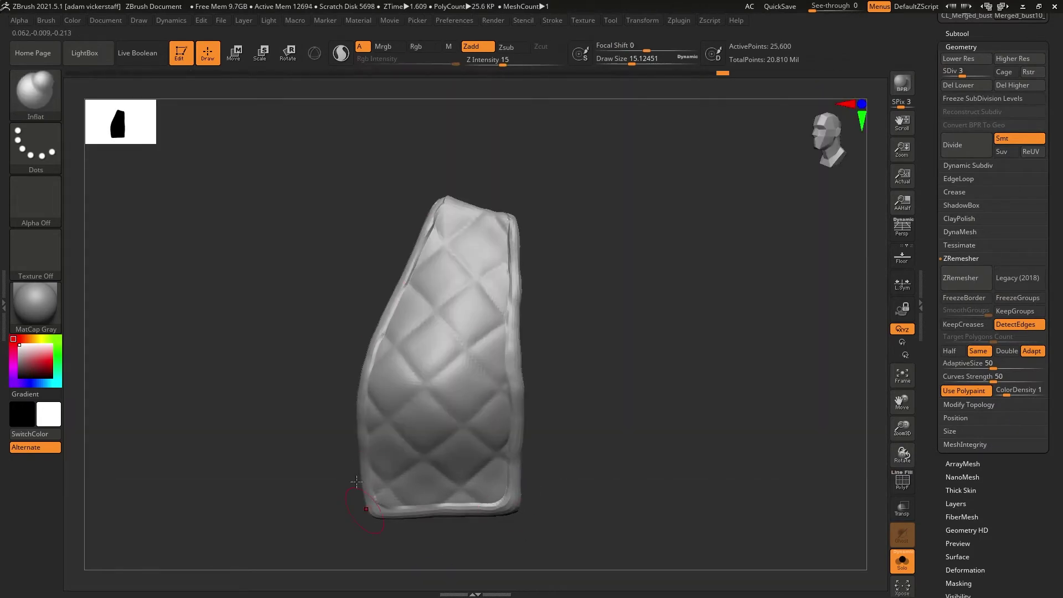
pyautogui.moveTo(374, 501); pyautogui.dragTo(441, 508)
pyautogui.moveTo(597, 421); pyautogui.dragTo(648, 415)
pyautogui.moveTo(310, 166)
pyautogui.keyDown('alt'); pyautogui.mouseDown()
pyautogui.moveTo(372, 190)
pyautogui.moveTo(360, 299)
pyautogui.mouseUp(); pyautogui.keyUp('alt')
pyautogui.moveTo(615, 276)
pyautogui.mouseDown()
pyautogui.moveTo(657, 398)
pyautogui.moveTo(615, 232)
pyautogui.mouseUp()
pyautogui.press('d')
pyautogui.press('d')
pyautogui.press('d')
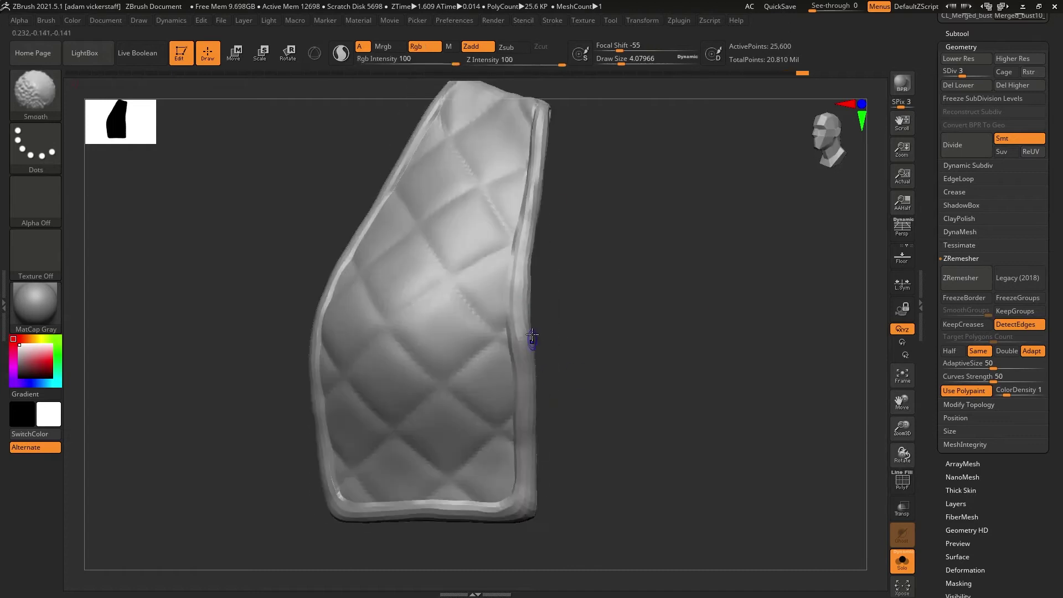
# Bake all of the chest panel's layers and fill it with the active colour.
pyautogui.moveTo(686, 387); pyautogui.dragTo(642, 365)
pyautogui.click(955, 503)
pyautogui.click(1040, 122)
pyautogui.click(956, 276)
pyautogui.click(73, 20)
pyautogui.click(104, 258)
# Carve a seam along the inner edge of the chest panel's border with the DamStandard brush.
pyautogui.keyDown('alt'); pyautogui.moveTo(692, 388); pyautogui.dragTo(692, 266); pyautogui.keyUp('alt')
pyautogui.press('b')
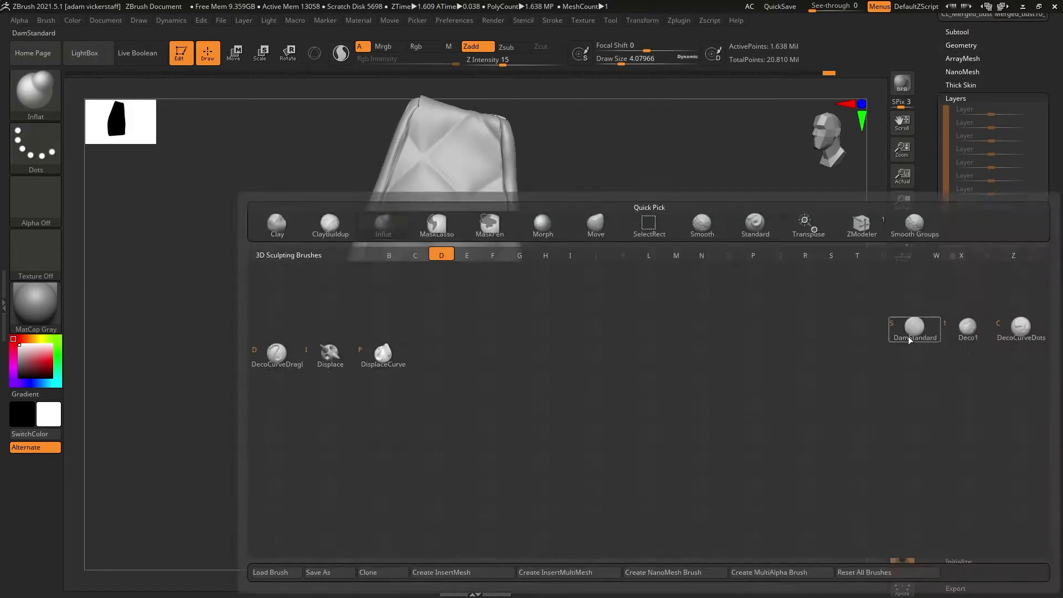
pyautogui.press('d')
pyautogui.press('s')
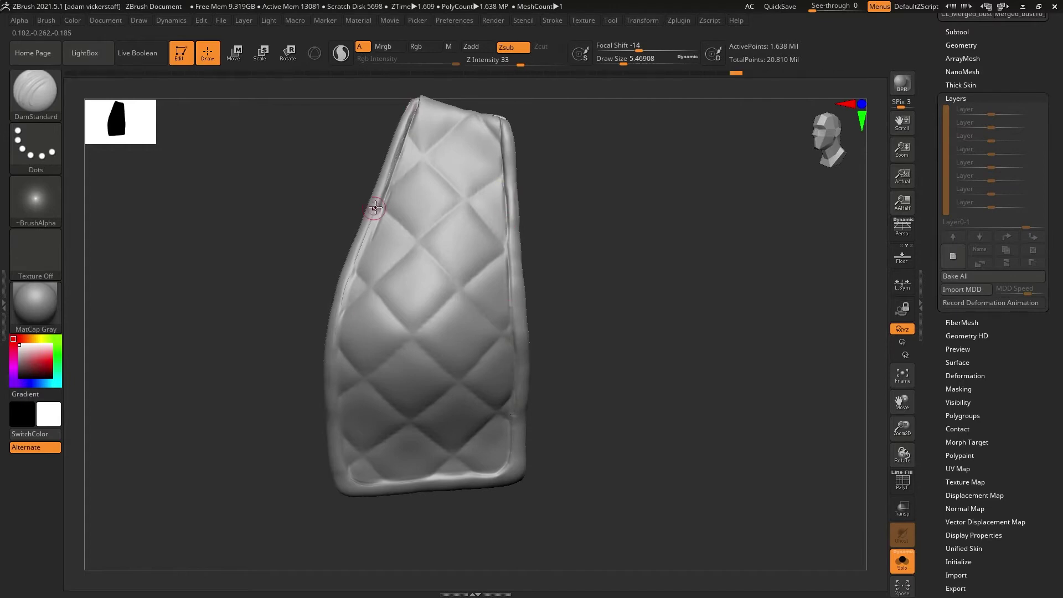
pyautogui.moveTo(338, 329); pyautogui.dragTo(378, 478)
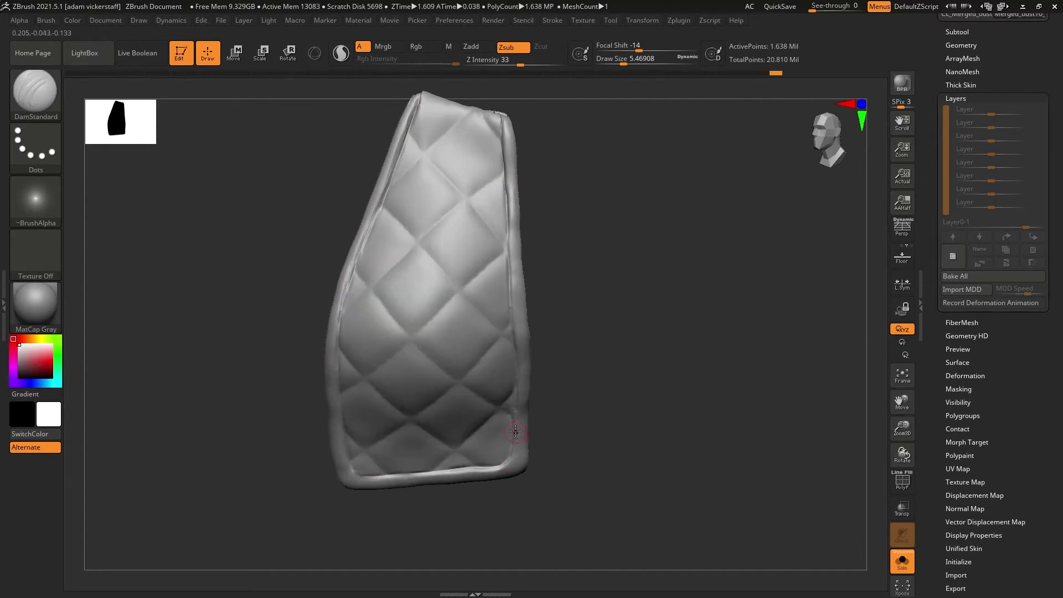
pyautogui.moveTo(509, 458); pyautogui.dragTo(513, 423)
# Tighten the seam beside the chest panel's border with the Pinch brush.
pyautogui.keyDown('alt'); pyautogui.moveTo(575, 410); pyautogui.dragTo(576, 443); pyautogui.keyUp('alt')
pyautogui.press('b')
pyautogui.press('p')
pyautogui.press('i')
pyautogui.press('s')
pyautogui.moveTo(419, 165); pyautogui.dragTo(422, 165)
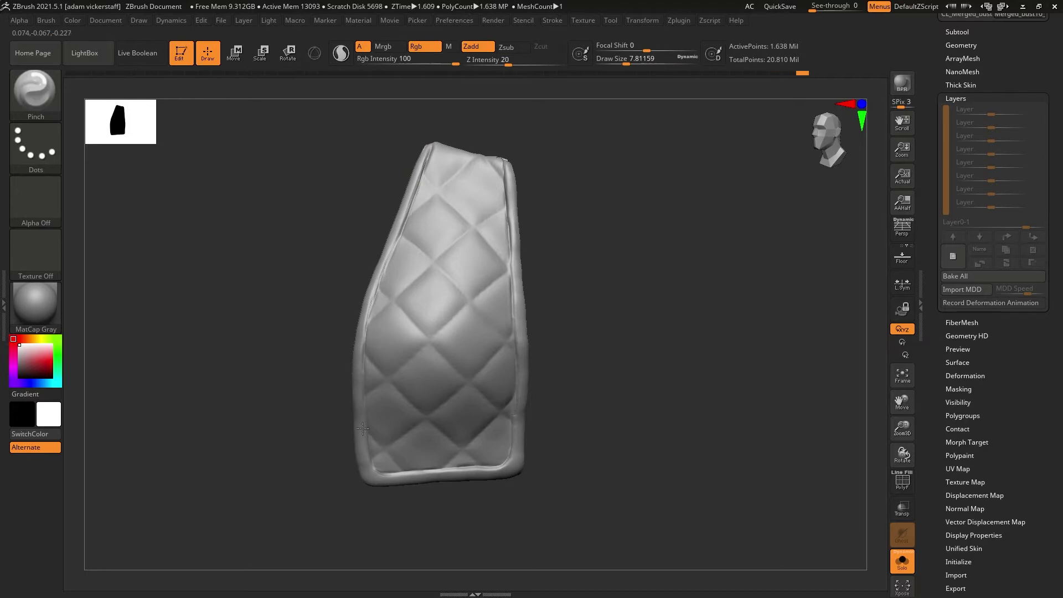
# Refine the border and its seam with smoothing and DamStandard strokes at subdivision levels 6 and 3.
pyautogui.click(962, 45)
pyautogui.moveTo(900, 438); pyautogui.dragTo(892, 459)
pyautogui.click(962, 72)
pyautogui.keyDown('shift'); pyautogui.click(524, 63); pyautogui.keyUp('shift')
pyautogui.click(988, 72)
pyautogui.keyDown('shift'); pyautogui.moveTo(526, 195); pyautogui.dragTo(509, 173); pyautogui.keyUp('shift')
pyautogui.moveTo(902, 429); pyautogui.dragTo(911, 455)
pyautogui.moveTo(902, 429); pyautogui.dragTo(902, 443)
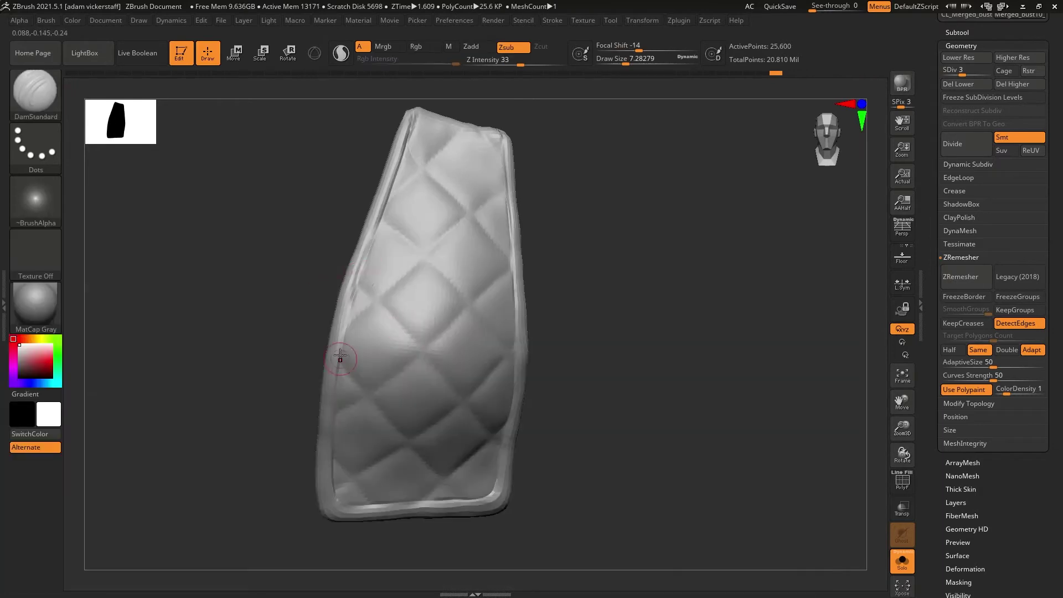
pyautogui.moveTo(363, 258); pyautogui.dragTo(361, 261)
pyautogui.moveTo(901, 431)
pyautogui.mouseDown()
pyautogui.moveTo(900, 419)
pyautogui.moveTo(905, 455)
pyautogui.moveTo(896, 455)
pyautogui.moveTo(909, 453)
pyautogui.moveTo(902, 445)
pyautogui.mouseUp()
# Show the whole character again and step the chest panel down to its lowest subdivision level with the Move brush.
pyautogui.click(902, 562)
pyautogui.click(957, 32)
pyautogui.press('b')
pyautogui.press('m')
pyautogui.press('v')
pyautogui.hotkey('shift', 'd')
pyautogui.hotkey('shift', 'd')
pyautogui.hotkey('shift', 'd')
pyautogui.hotkey('shift', 'd')
pyautogui.hotkey('shift', 'd')
# Switch between the two chest panels, reselect the quilted one and set it to subdivision level 3.
pyautogui.click(959, 473)
pyautogui.keyDown('alt'); pyautogui.click(255, 310); pyautogui.keyUp('alt')
pyautogui.click(960, 32)
pyautogui.keyDown('alt'); pyautogui.click(460, 310); pyautogui.keyUp('alt')
pyautogui.click(961, 494)
pyautogui.click(989, 88)
pyautogui.click(953, 88)
# Thicken the quilted panel's top edge with a smaller Inflat brush.
pyautogui.press('b')
pyautogui.press('i')
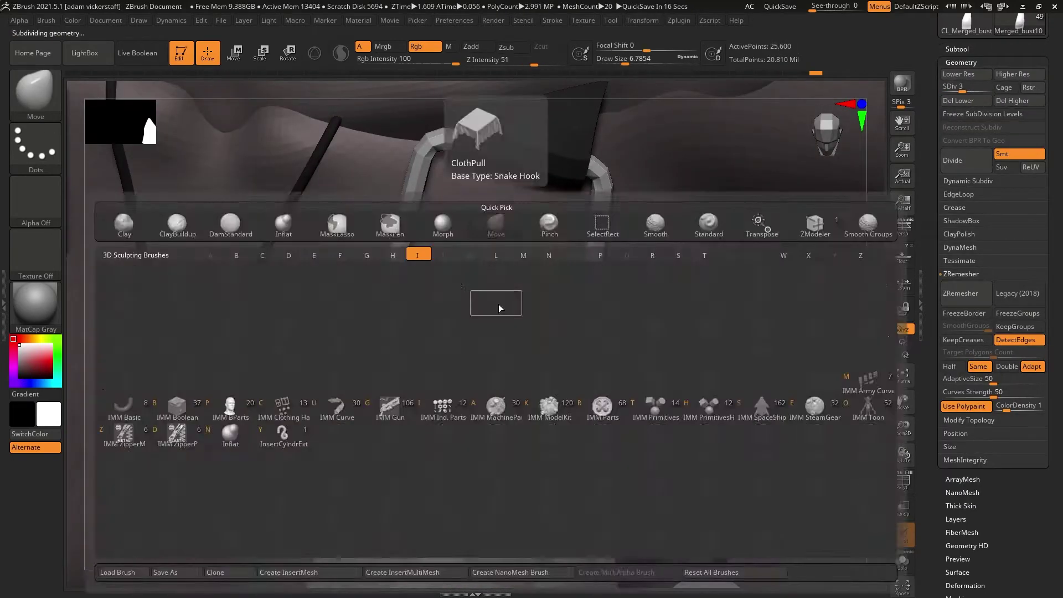
pyautogui.press('n')
pyautogui.click(621, 59)
pyautogui.moveTo(403, 292); pyautogui.dragTo(587, 303)
# Lasso-mask the quilted panel below its top edge, reshape the edge with the Move brush and clear the mask.
pyautogui.press('b')
pyautogui.press('c')
pyautogui.press('t')
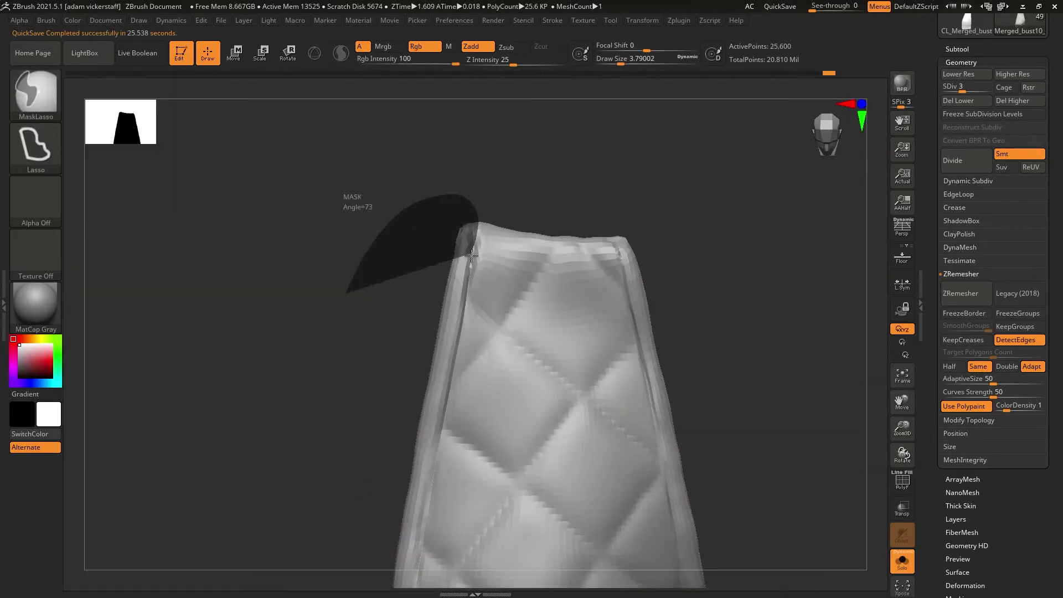
pyautogui.keyDown('ctrl'); pyautogui.moveTo(714, 318); pyautogui.dragTo(709, 520); pyautogui.keyUp('ctrl')
pyautogui.press('b')
pyautogui.press('m')
pyautogui.press('v')
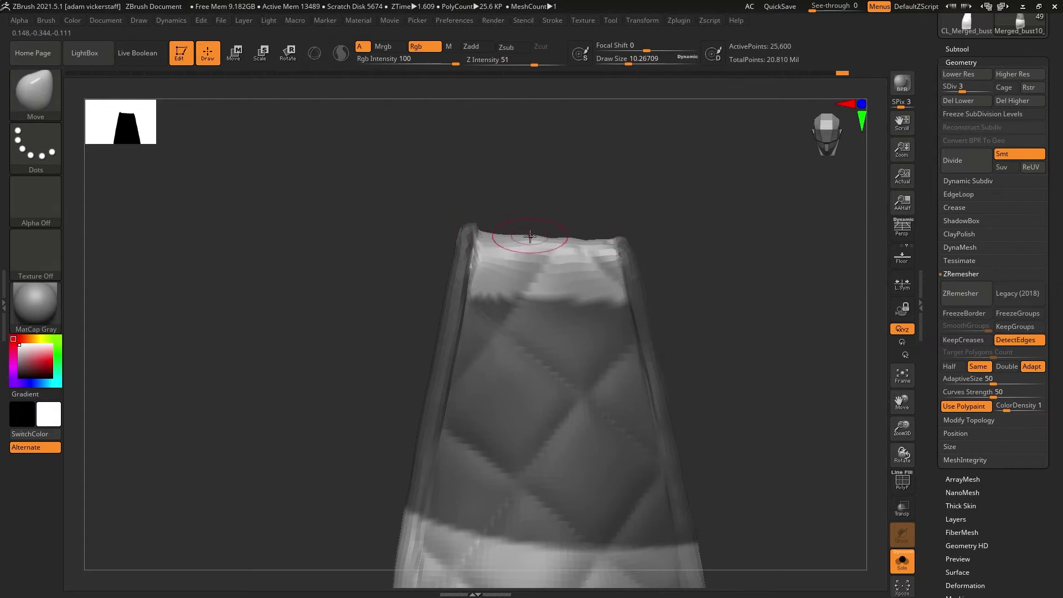
pyautogui.keyDown('ctrl'); pyautogui.click(468, 225); pyautogui.keyUp('ctrl')
pyautogui.keyDown('ctrl'); pyautogui.moveTo(686, 221); pyautogui.dragTo(714, 249); pyautogui.keyUp('ctrl')
# Smooth the top edge, adjust the border ends with the area between them masked, and clear the mask.
pyautogui.moveTo(902, 428)
pyautogui.mouseDown()
pyautogui.moveTo(902, 404)
pyautogui.moveTo(898, 470)
pyautogui.mouseUp()
pyautogui.press('s')
pyautogui.keyDown('shift'); pyautogui.moveTo(481, 238); pyautogui.dragTo(681, 238); pyautogui.keyUp('shift')
pyautogui.moveTo(903, 454)
pyautogui.mouseDown()
pyautogui.moveTo(897, 433)
pyautogui.moveTo(429, 297)
pyautogui.moveTo(481, 359)
pyautogui.mouseUp()
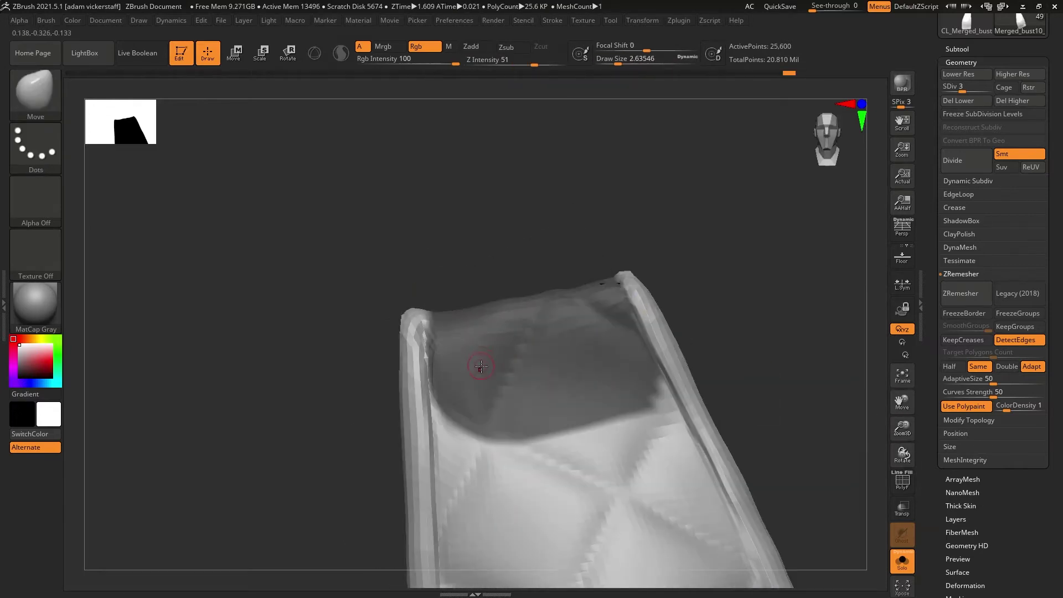
pyautogui.keyDown('ctrl'); pyautogui.moveTo(692, 270); pyautogui.dragTo(714, 294); pyautogui.keyUp('ctrl')
# Smooth the top corners of the panel's border and bring the panel back to subdivision level 6.
pyautogui.moveTo(902, 454)
pyautogui.mouseDown()
pyautogui.moveTo(707, 363)
pyautogui.moveTo(974, 448)
pyautogui.mouseUp()
pyautogui.moveTo(902, 429)
pyautogui.mouseDown()
pyautogui.moveTo(902, 487)
pyautogui.moveTo(944, 420)
pyautogui.mouseUp()
pyautogui.click(966, 161)
pyautogui.moveTo(903, 454)
pyautogui.mouseDown()
pyautogui.moveTo(902, 532)
pyautogui.moveTo(875, 460)
pyautogui.mouseUp()
pyautogui.keyDown('shift'); pyautogui.moveTo(678, 227); pyautogui.dragTo(684, 266); pyautogui.keyUp('shift')
pyautogui.moveTo(902, 454); pyautogui.dragTo(930, 460)
pyautogui.keyDown('shift'); pyautogui.moveTo(389, 304); pyautogui.dragTo(369, 291); pyautogui.keyUp('shift')
pyautogui.moveTo(902, 454); pyautogui.dragTo(897, 439)
pyautogui.hotkey('ctrl', 'd')
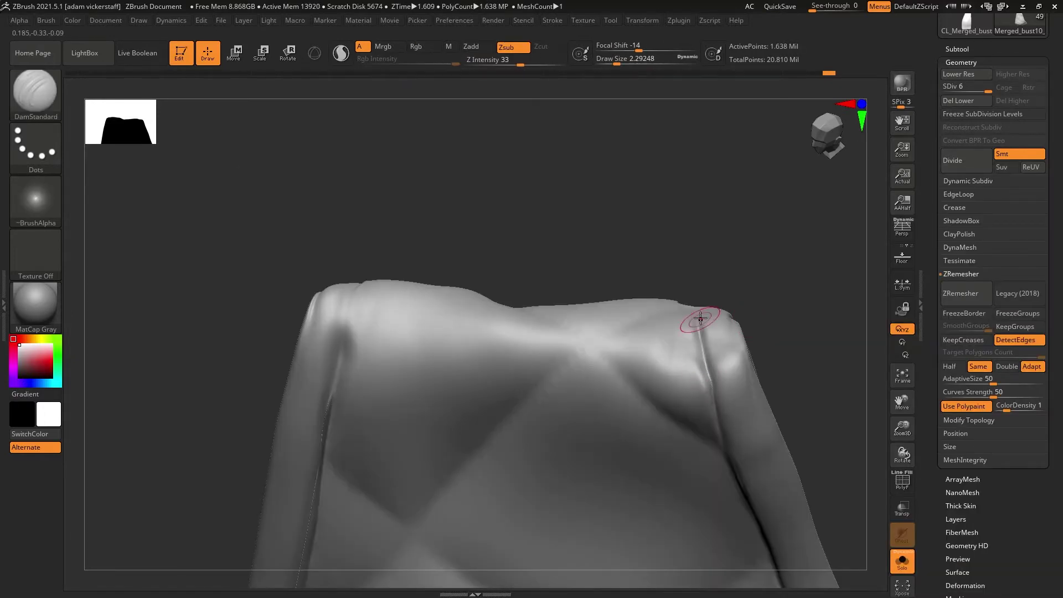
# Sharpen the border seams near the panel's top with DamStandard, smoothing and Pinch strokes.
pyautogui.keyDown('shift'); pyautogui.moveTo(726, 329); pyautogui.dragTo(704, 365); pyautogui.keyUp('shift')
pyautogui.moveTo(808, 277)
pyautogui.mouseDown()
pyautogui.moveTo(775, 310)
pyautogui.moveTo(803, 333)
pyautogui.moveTo(803, 288)
pyautogui.mouseUp()
pyautogui.moveTo(791, 387); pyautogui.dragTo(831, 432)
pyautogui.press('b')
pyautogui.press('p')
pyautogui.press('i')
pyautogui.moveTo(504, 349); pyautogui.dragTo(491, 387)
pyautogui.moveTo(808, 343)
pyautogui.mouseDown()
pyautogui.moveTo(908, 390)
pyautogui.moveTo(841, 373)
pyautogui.moveTo(830, 487)
pyautogui.mouseUp()
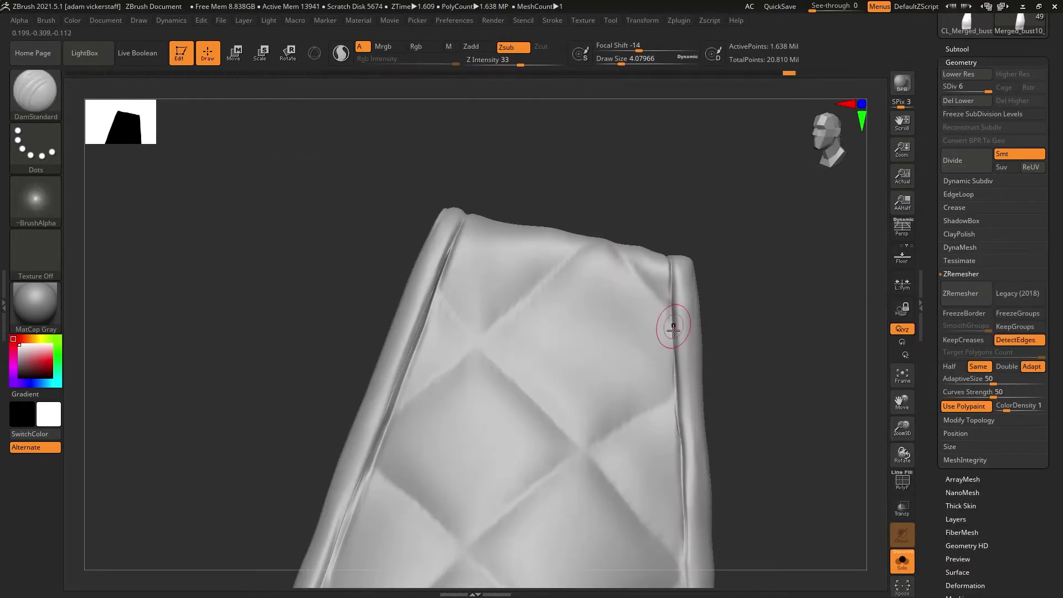
pyautogui.press('f')
pyautogui.keyDown('shift'); pyautogui.moveTo(901, 452); pyautogui.dragTo(908, 426); pyautogui.keyUp('shift')
# Mask the quilted panel by cavity, blur the mask and hide its display.
pyautogui.click(961, 62)
pyautogui.click(958, 195)
pyautogui.click(974, 405)
pyautogui.click(962, 238)
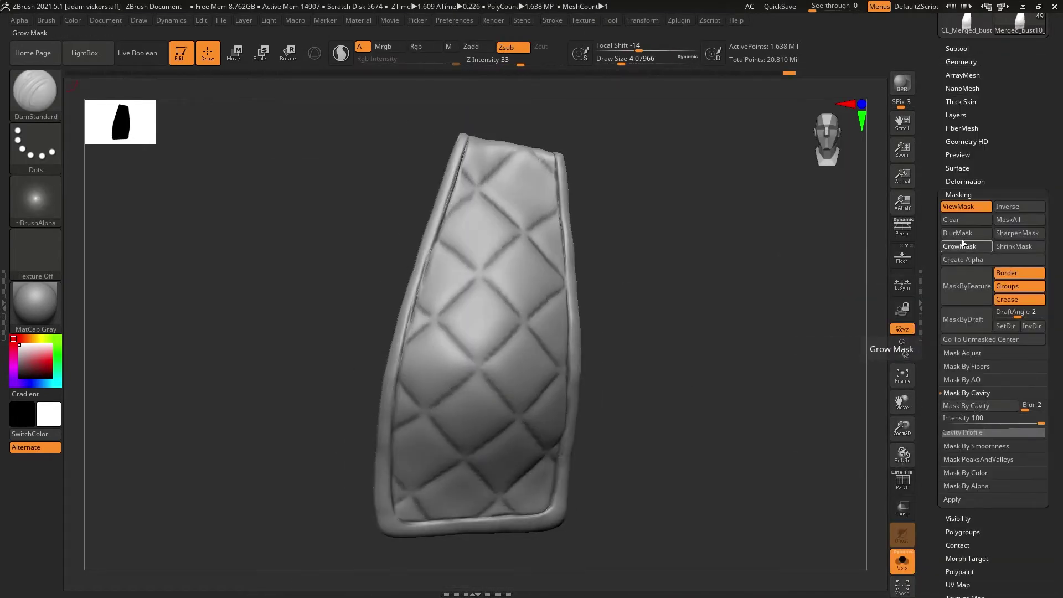
pyautogui.hotkey('ctrl', 'h')
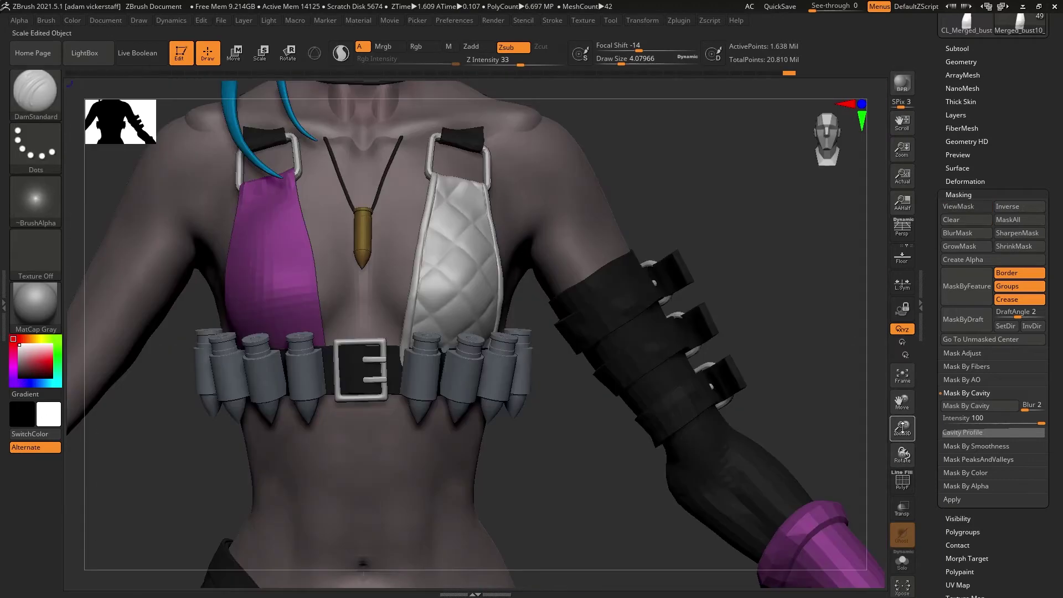
pyautogui.moveTo(903, 428); pyautogui.dragTo(903, 478)
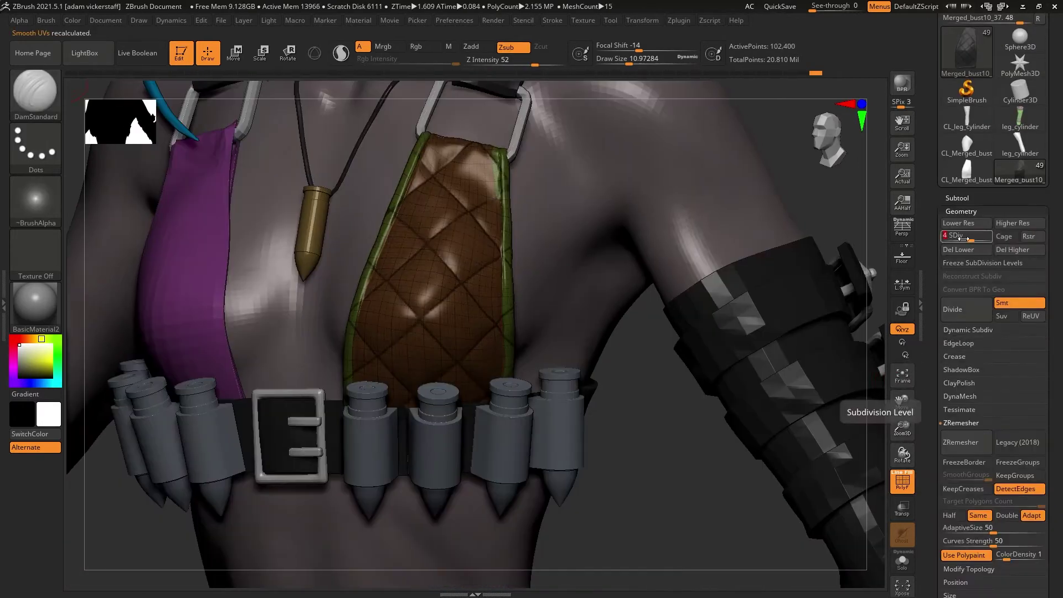
# Raise the dark chest panel to subdivision level 6, set its second layer's intensity to about 0.36 and inspect it in isolation.
pyautogui.click(958, 343)
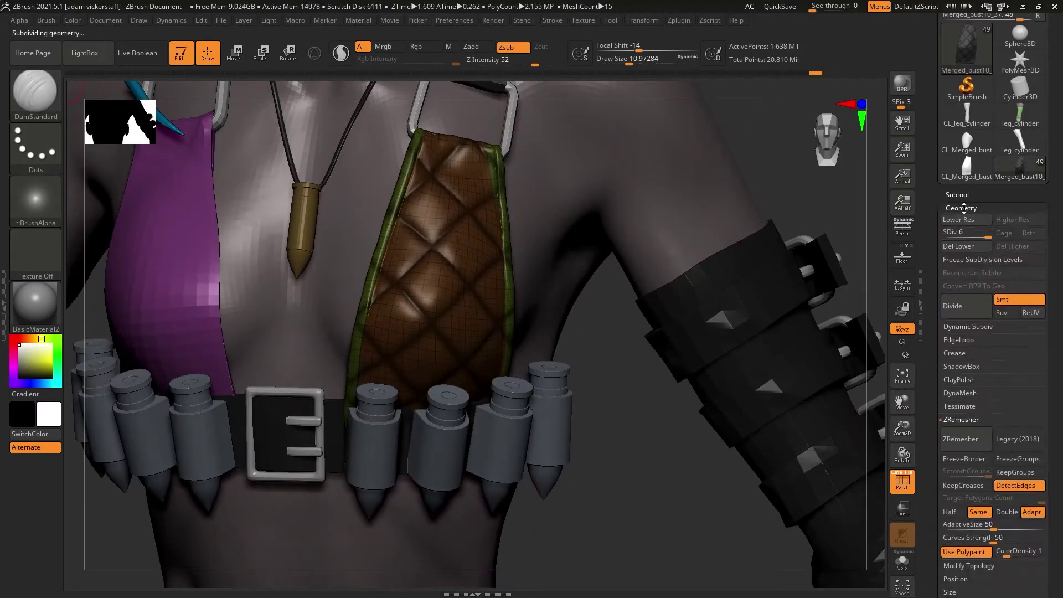
pyautogui.click(962, 264)
pyautogui.click(963, 264)
pyautogui.click(963, 327)
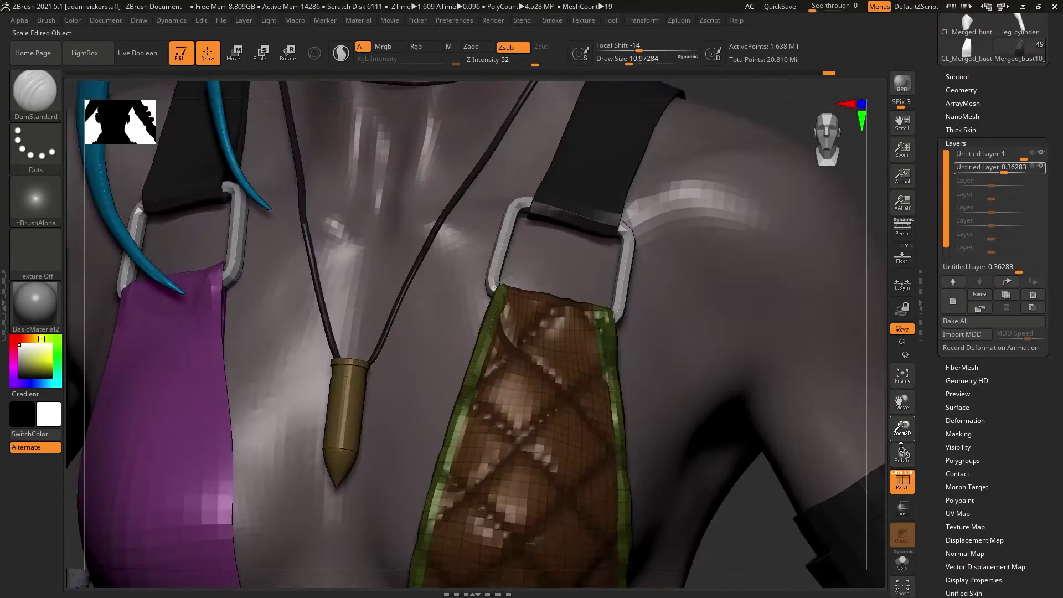
pyautogui.moveTo(974, 167); pyautogui.dragTo(1001, 172)
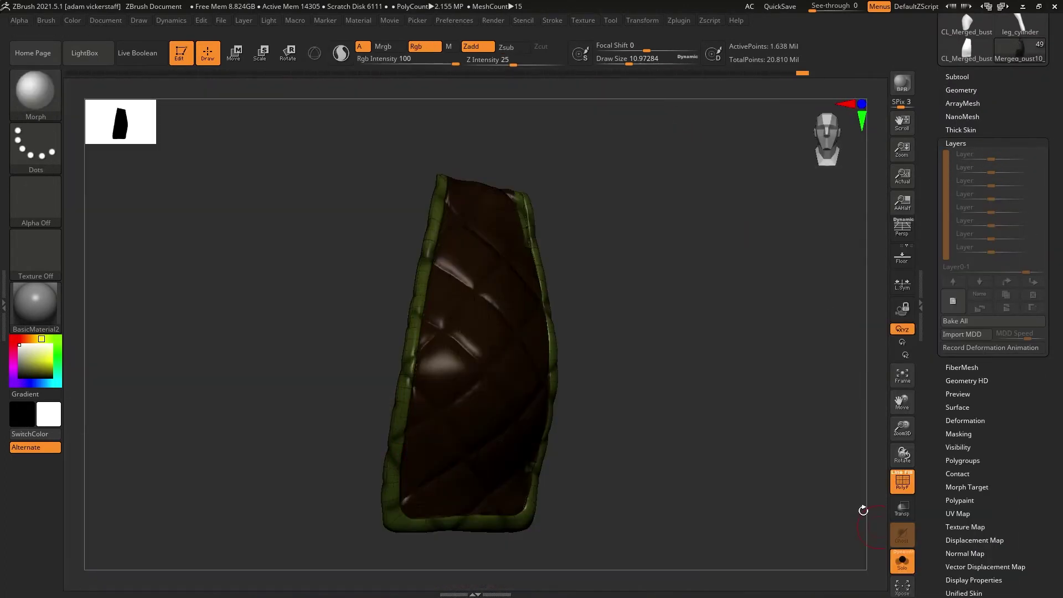
pyautogui.moveTo(863, 510); pyautogui.dragTo(664, 458)
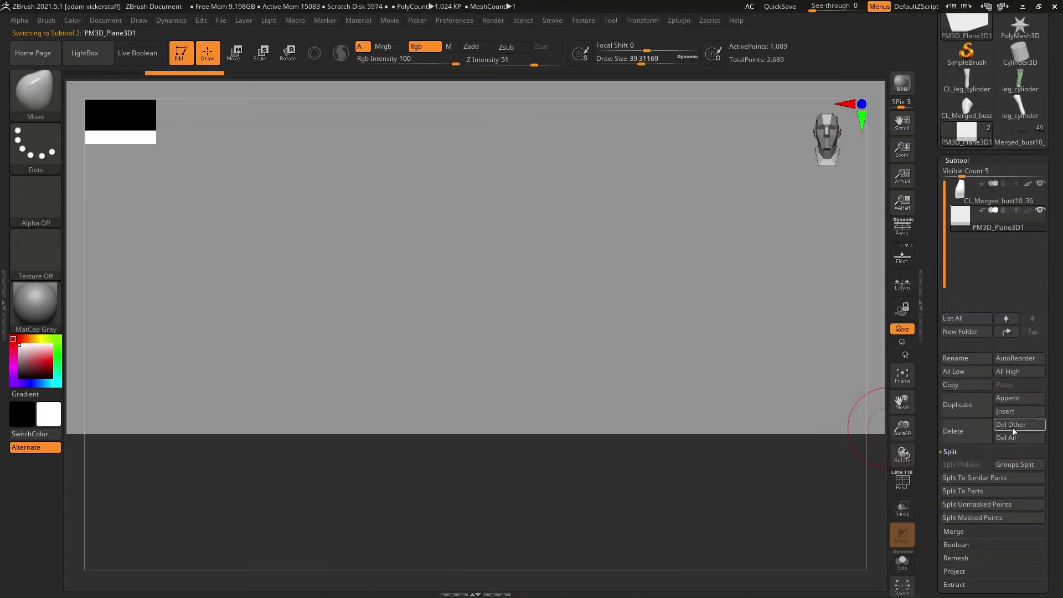
# Thicken the plane into a long box with ZModeler and show its wireframe.
pyautogui.click(902, 479)
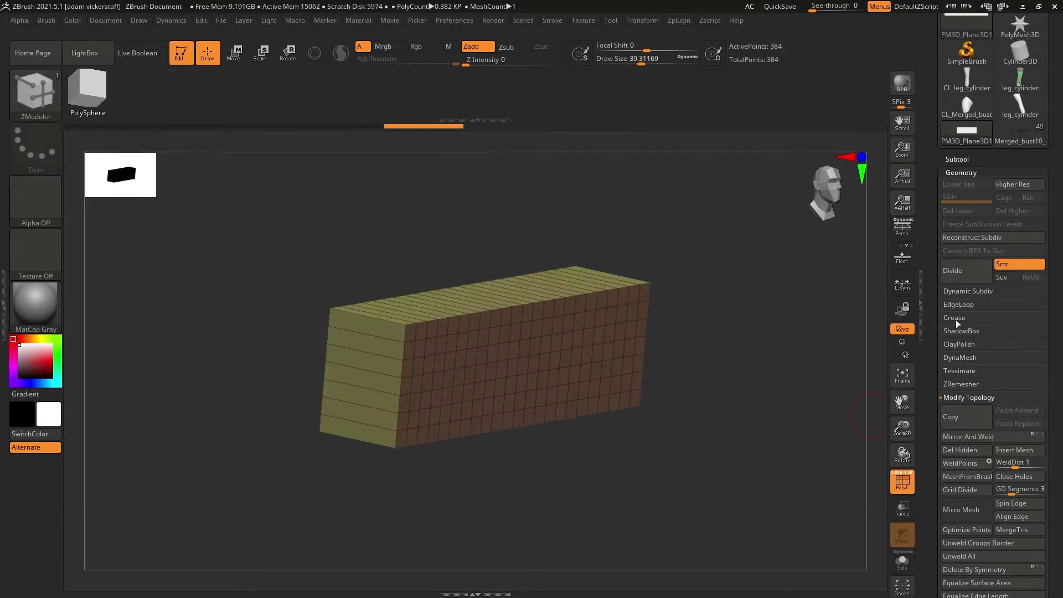
pyautogui.doubleClick(961, 176)
pyautogui.click(966, 402)
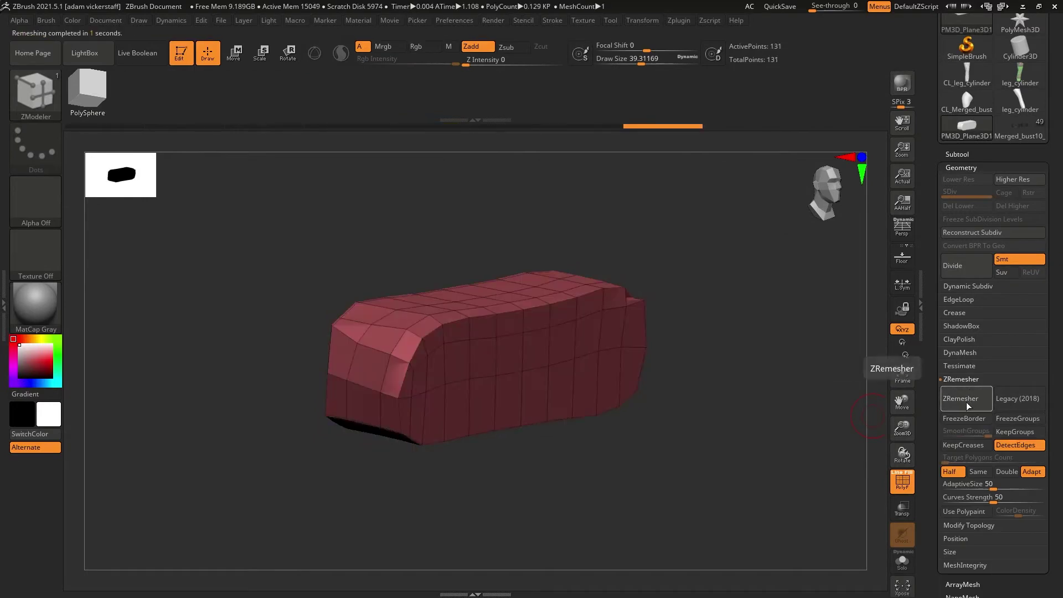
pyautogui.click(966, 270)
pyautogui.hotkey('ctrl', 'z')
pyautogui.hotkey('ctrl', 'z')
# Remesh the box into a rounded low-poly bar with groups kept and the same density, and hide its wireframe.
pyautogui.moveTo(903, 428); pyautogui.dragTo(904, 438)
pyautogui.click(903, 481)
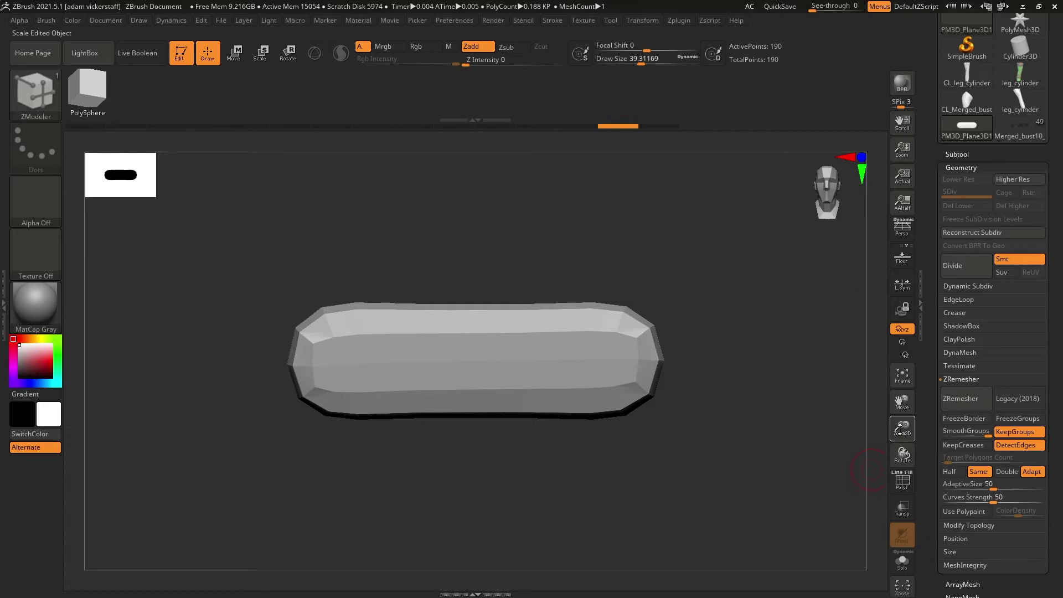
# Append a sphere, remesh it to a low density and place it over one end of the bar.
pyautogui.press('b')
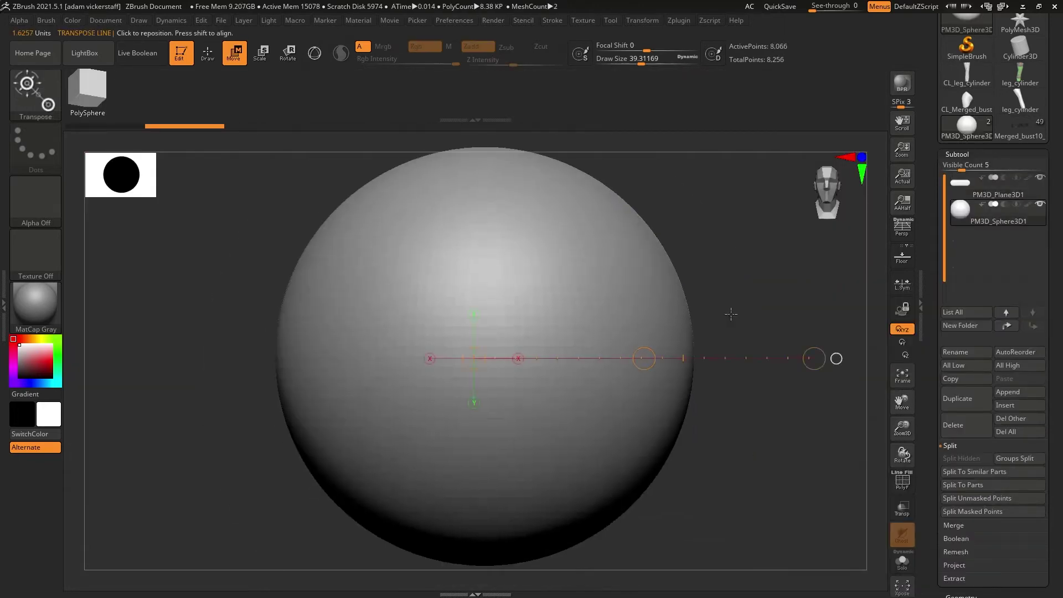
pyautogui.click(428, 353)
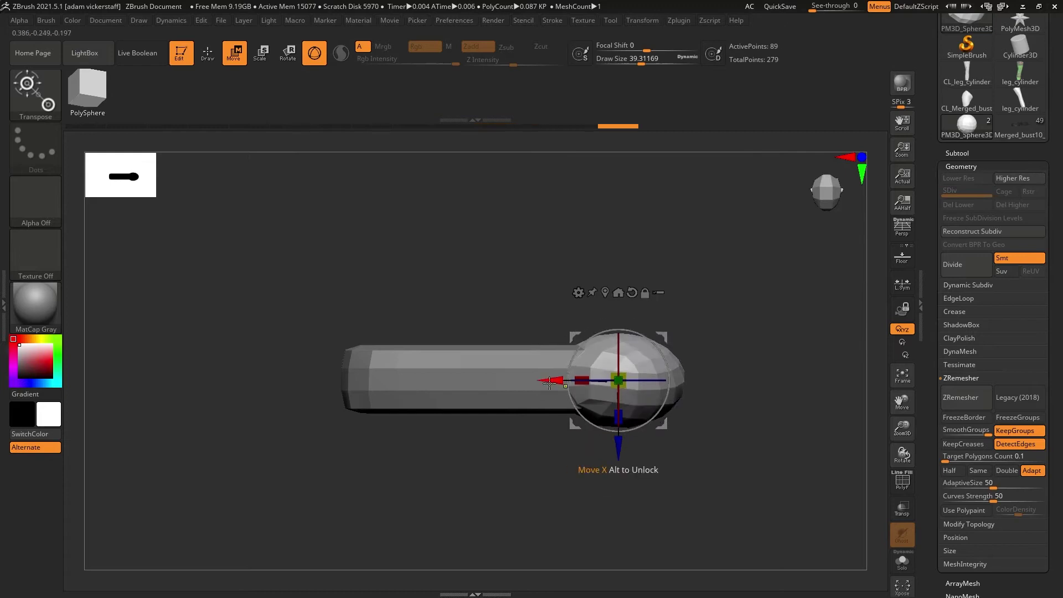
# Mask both ends of the bar, blur the mask and move the unmasked middle to bend the bar.
pyautogui.keyDown('alt'); pyautogui.click(501, 364); pyautogui.keyUp('alt')
pyautogui.keyDown('ctrl'); pyautogui.moveTo(773, 264); pyautogui.dragTo(579, 450); pyautogui.keyUp('ctrl')
pyautogui.keyDown('ctrl'); pyautogui.moveTo(244, 247); pyautogui.dragTo(442, 474); pyautogui.keyUp('ctrl')
pyautogui.click(960, 166)
pyautogui.click(958, 299)
pyautogui.click(959, 336)
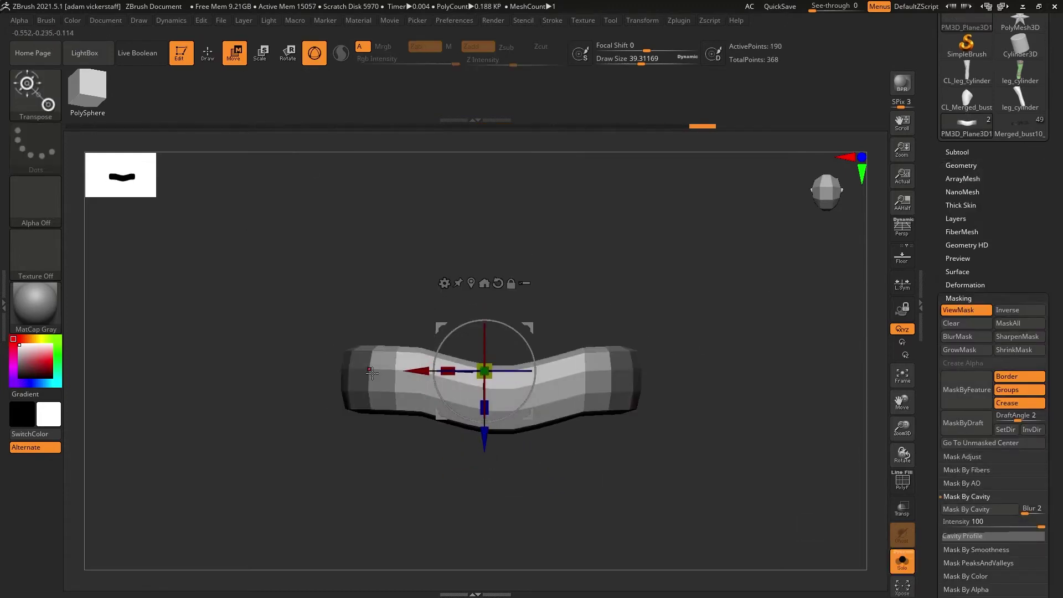
pyautogui.press('w')
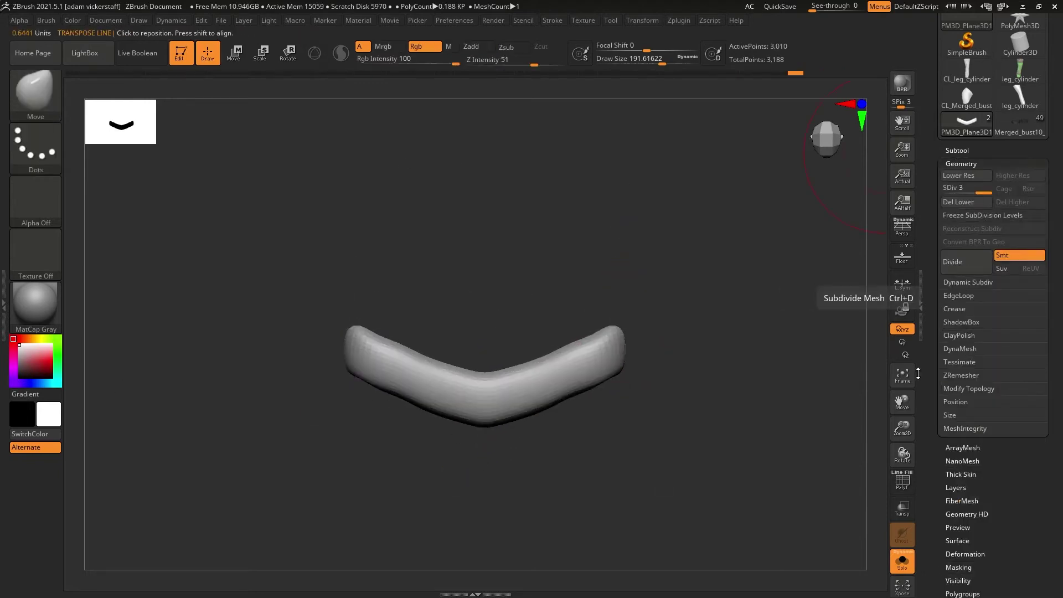
# Remesh the bent bar and merge it with its two end spheres into one appended subtool.
pyautogui.click(961, 375)
pyautogui.click(962, 394)
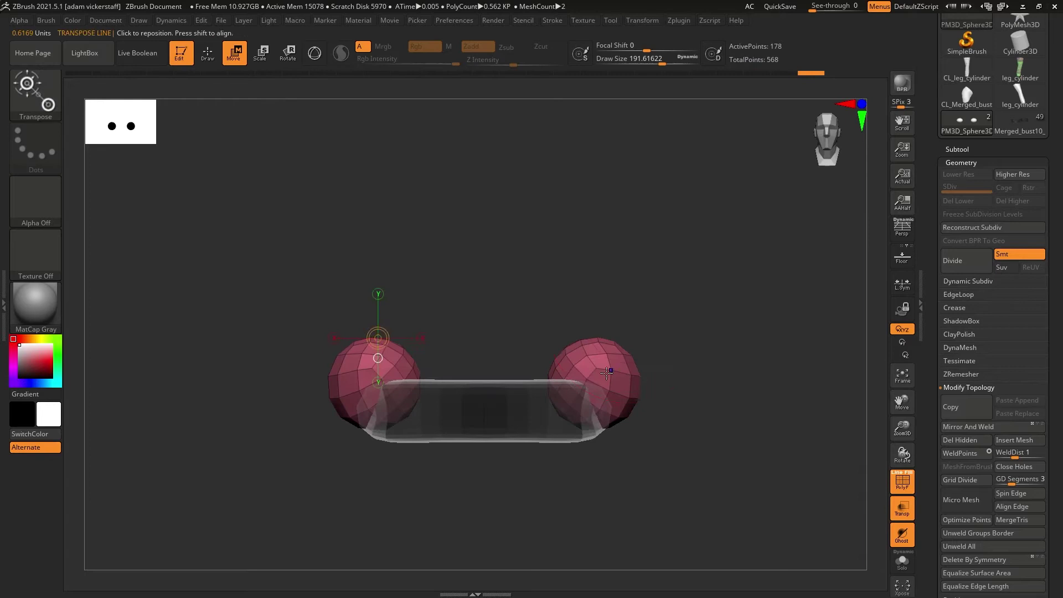
pyautogui.keyDown('alt'); pyautogui.click(510, 406); pyautogui.keyUp('alt')
pyautogui.click(957, 149)
pyautogui.click(953, 519)
pyautogui.click(964, 480)
pyautogui.click(1007, 412)
pyautogui.click(474, 340)
pyautogui.click(999, 260)
pyautogui.press('f')
# Raise the merged bar-and-spheres mesh to subdivision level 2 and create an InsertMesh brush from it.
pyautogui.click(957, 173)
pyautogui.click(961, 187)
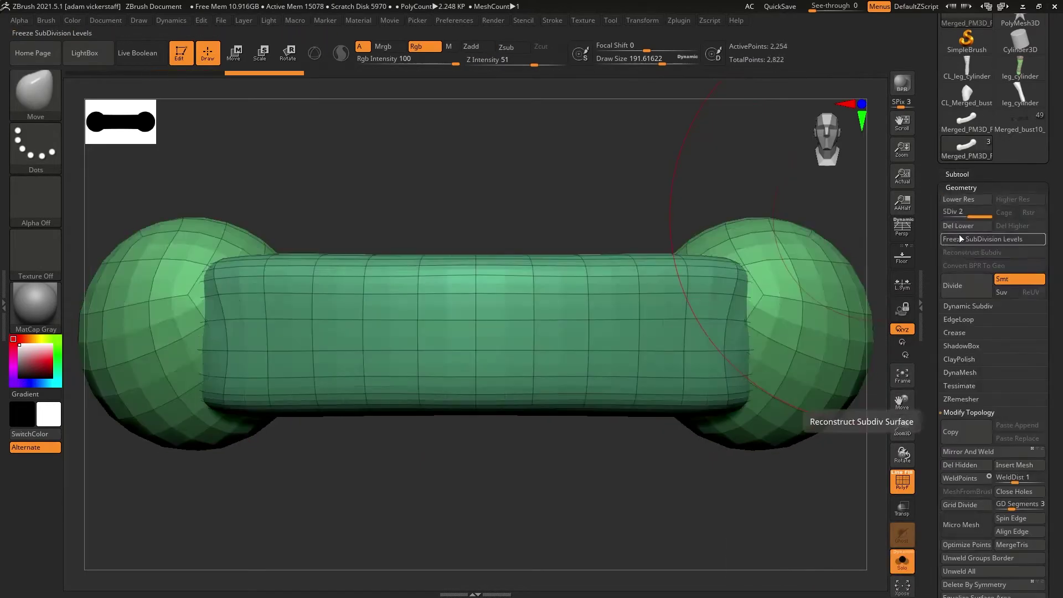
pyautogui.press('b')
pyautogui.click(266, 476)
pyautogui.click(472, 205)
# Append a cube as a test surface, subdivide it several times and try the InsertMesh brush diagonally across it.
pyautogui.click(956, 170)
pyautogui.click(1031, 407)
pyautogui.click(998, 280)
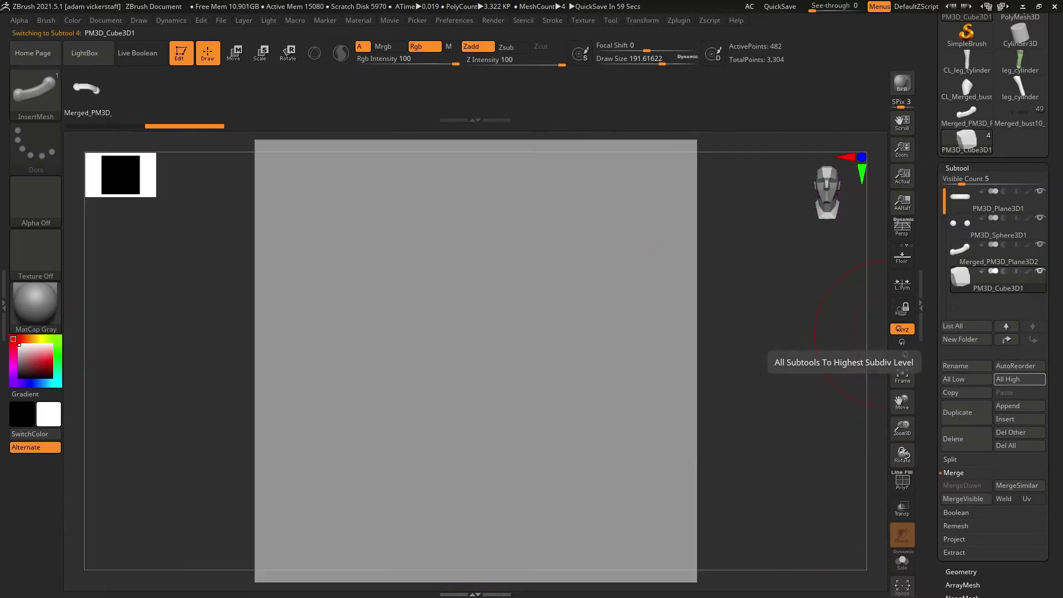
pyautogui.click(957, 168)
pyautogui.click(961, 181)
pyautogui.click(965, 279)
pyautogui.click(965, 279)
pyautogui.moveTo(345, 259); pyautogui.dragTo(654, 460)
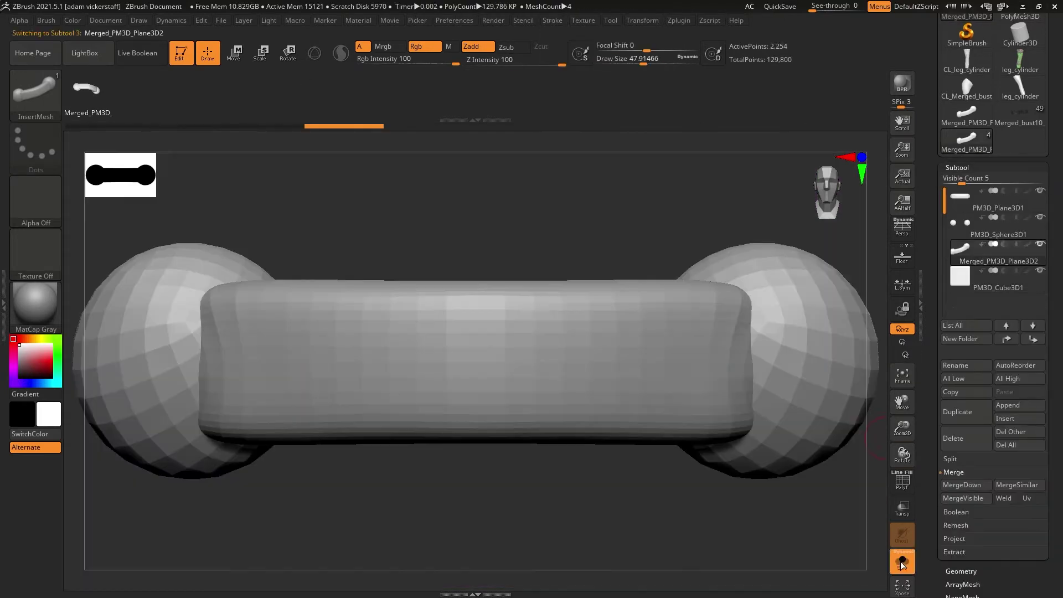
# Recreate the InsertMesh brush from the upright stitch mesh and adjust its curve stroke and depth settings.
pyautogui.press('b')
pyautogui.click(551, 20)
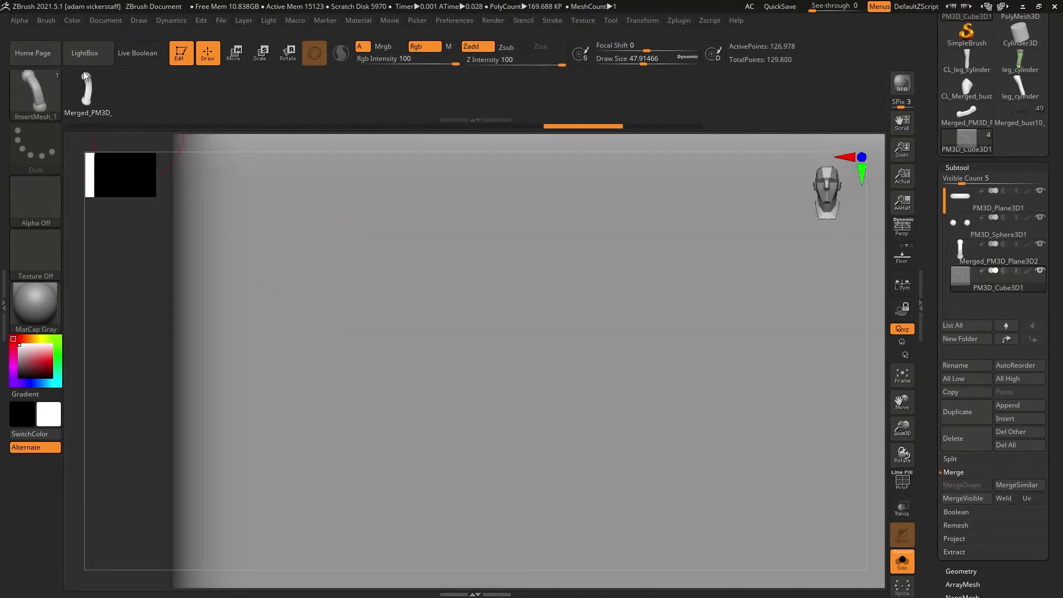
pyautogui.press('b')
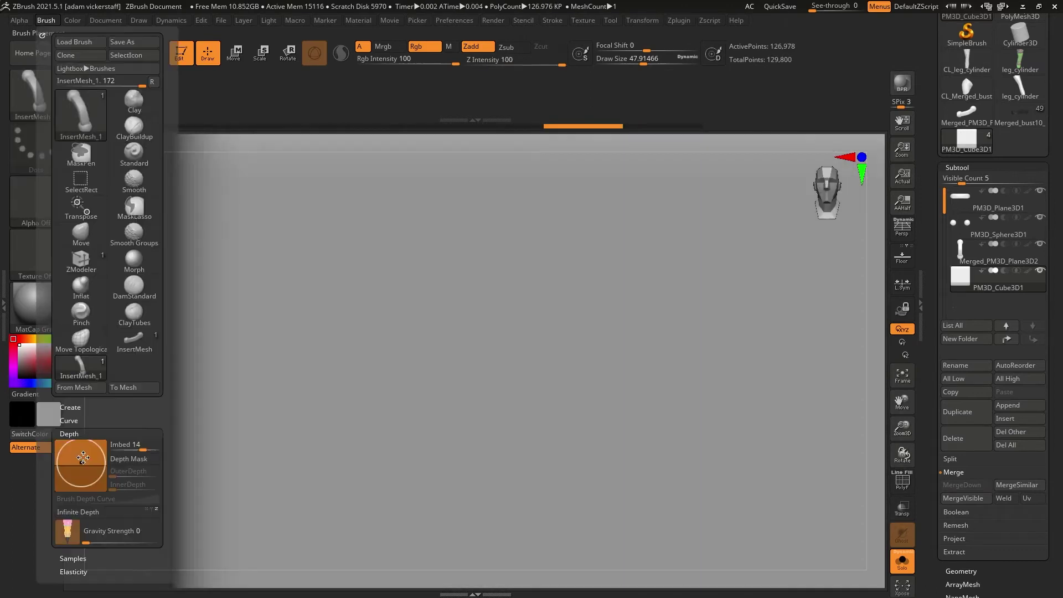
# Group the stitch's spheres and bar separately, rebuild the brush and draw a wavy curve with it on the cube.
pyautogui.click(234, 53)
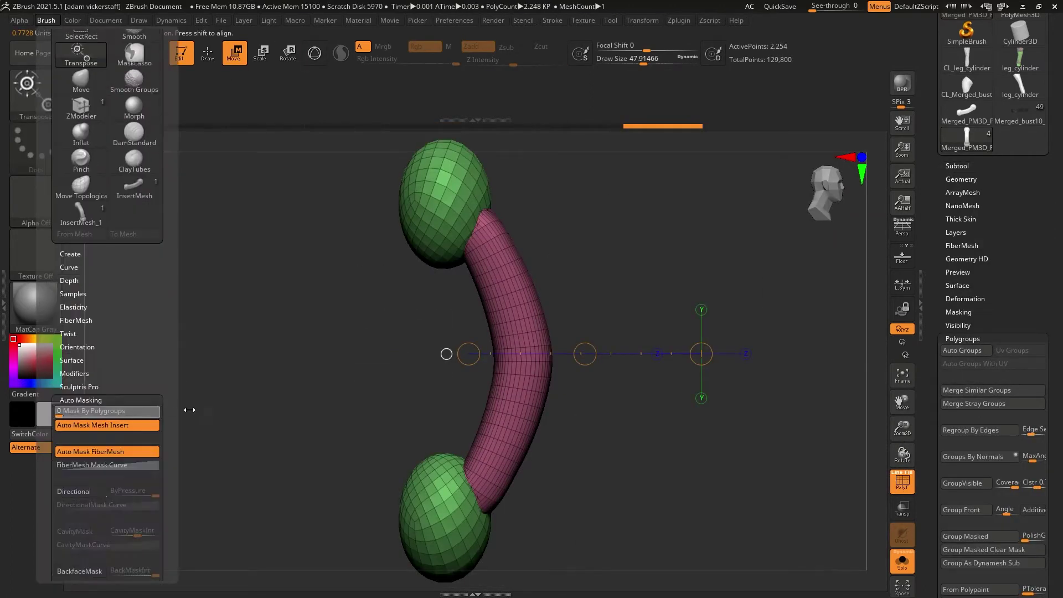
pyautogui.moveTo(183, 398); pyautogui.dragTo(170, 111)
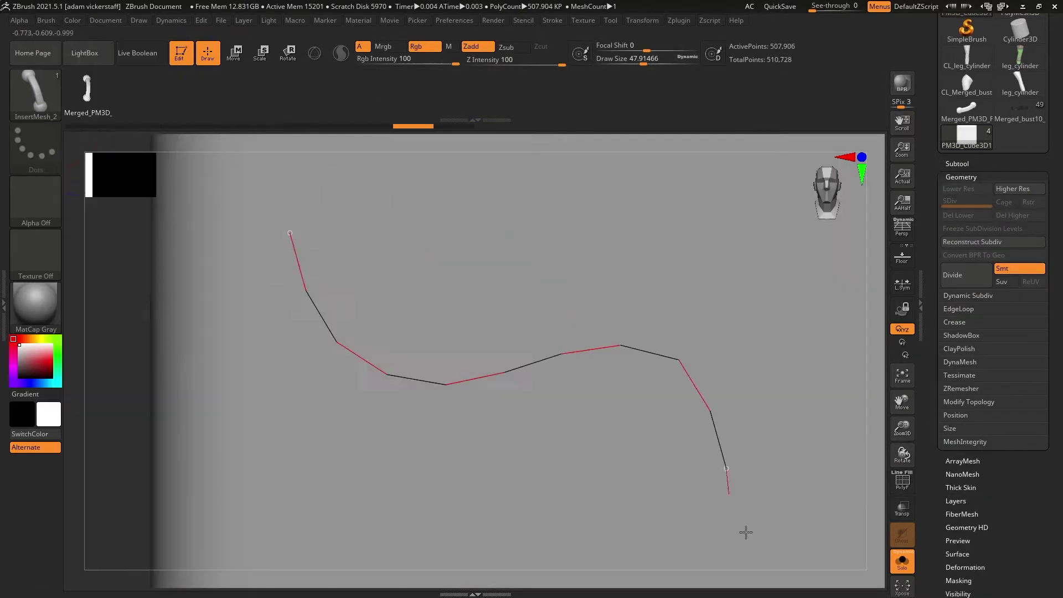
pyautogui.click(903, 479)
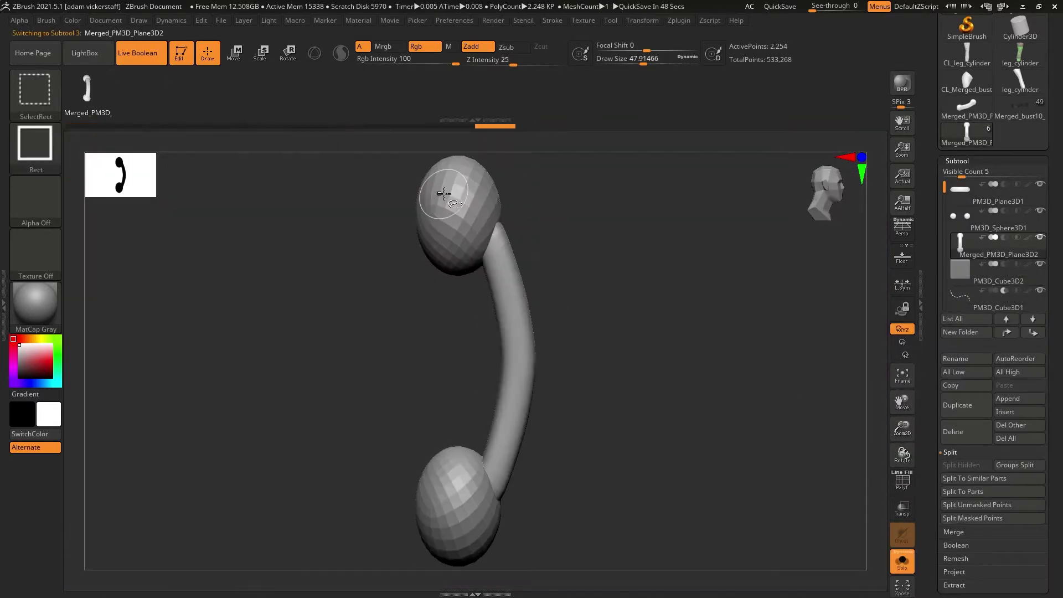
# Rework the isolated stitch mesh and draw a line of stitches on the cube with the rebuilt InsertMesh brush.
pyautogui.press('space')
pyautogui.keyDown('ctrl'); pyautogui.click(659, 318); pyautogui.keyUp('ctrl')
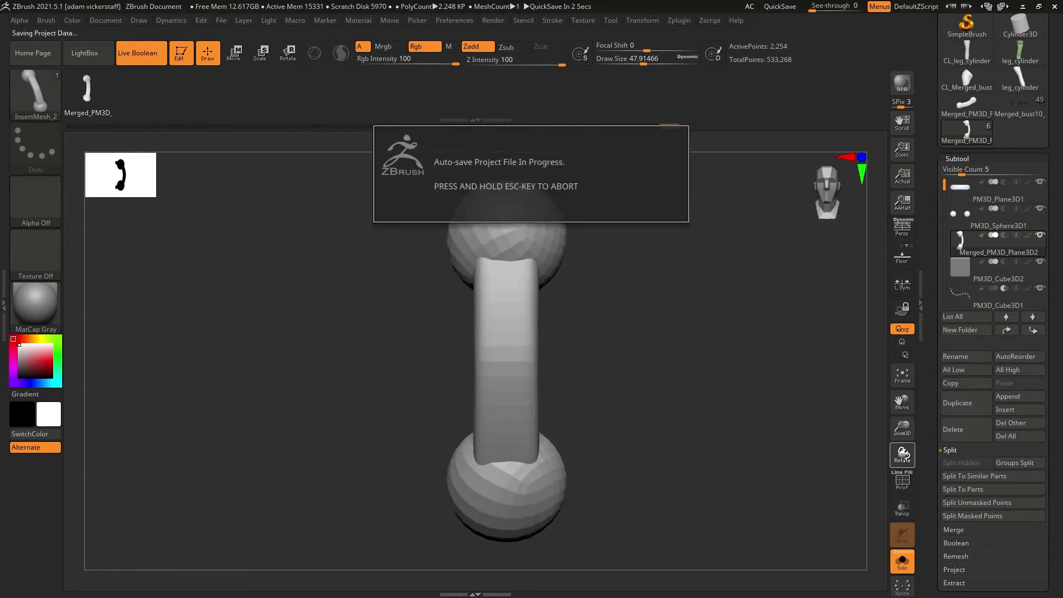
pyautogui.press('shift')
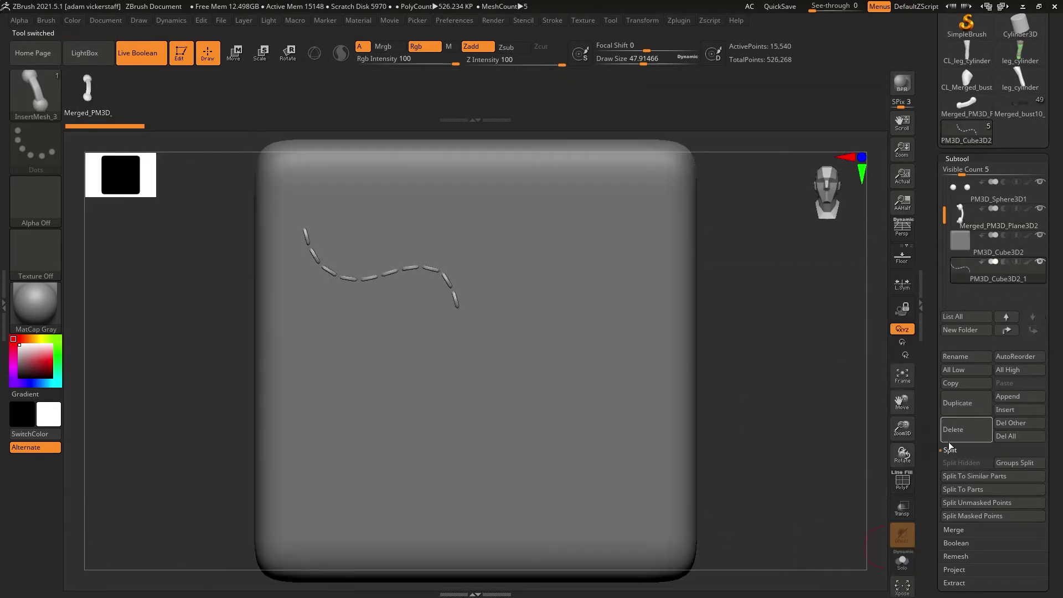
pyautogui.moveTo(908, 431); pyautogui.dragTo(1013, 404)
pyautogui.moveTo(339, 229)
pyautogui.mouseDown()
pyautogui.moveTo(396, 411)
pyautogui.moveTo(409, 576)
pyautogui.mouseUp()
pyautogui.moveTo(902, 456)
pyautogui.mouseDown()
pyautogui.moveTo(930, 451)
pyautogui.moveTo(904, 454)
pyautogui.mouseUp()
pyautogui.hotkey('ctrl', 'z')
pyautogui.moveTo(246, 252)
pyautogui.mouseDown()
pyautogui.moveTo(317, 406)
pyautogui.moveTo(739, 458)
pyautogui.mouseUp()
pyautogui.moveTo(902, 431); pyautogui.dragTo(902, 410)
pyautogui.hotkey('ctrl', 'z')
# Increase the draw size, draw a new line of stitches on the cube and split the unmasked points into a subtool.
pyautogui.moveTo(637, 64); pyautogui.dragTo(655, 64)
pyautogui.moveTo(259, 216)
pyautogui.mouseDown()
pyautogui.moveTo(280, 292)
pyautogui.moveTo(257, 487)
pyautogui.mouseUp()
pyautogui.moveTo(903, 455)
pyautogui.mouseDown()
pyautogui.moveTo(919, 452)
pyautogui.moveTo(891, 456)
pyautogui.mouseUp()
pyautogui.click(977, 502)
pyautogui.moveTo(902, 426); pyautogui.dragTo(903, 418)
# Set the split stitch subtool to subtract from the cube and inspect the Live Boolean result.
pyautogui.click(989, 269)
pyautogui.click(1003, 261)
pyautogui.click(902, 562)
pyautogui.click(903, 561)
pyautogui.moveTo(902, 455)
pyautogui.mouseDown()
pyautogui.moveTo(878, 450)
pyautogui.moveTo(900, 453)
pyautogui.mouseUp()
pyautogui.moveTo(902, 427)
pyautogui.mouseDown()
pyautogui.moveTo(854, 254)
pyautogui.moveTo(902, 448)
pyautogui.moveTo(880, 452)
pyautogui.moveTo(893, 454)
pyautogui.mouseUp()
pyautogui.click(993, 288)
# Isolate the merged stitch mesh, remesh it to a lower density and create a new InsertMesh brush from it.
pyautogui.click(989, 217)
pyautogui.click(902, 561)
pyautogui.hotkey('shift', 'f')
pyautogui.click(957, 158)
pyautogui.click(961, 401)
pyautogui.click(48, 79)
pyautogui.click(282, 503)
pyautogui.click(472, 204)
pyautogui.click(46, 21)
pyautogui.click(957, 157)
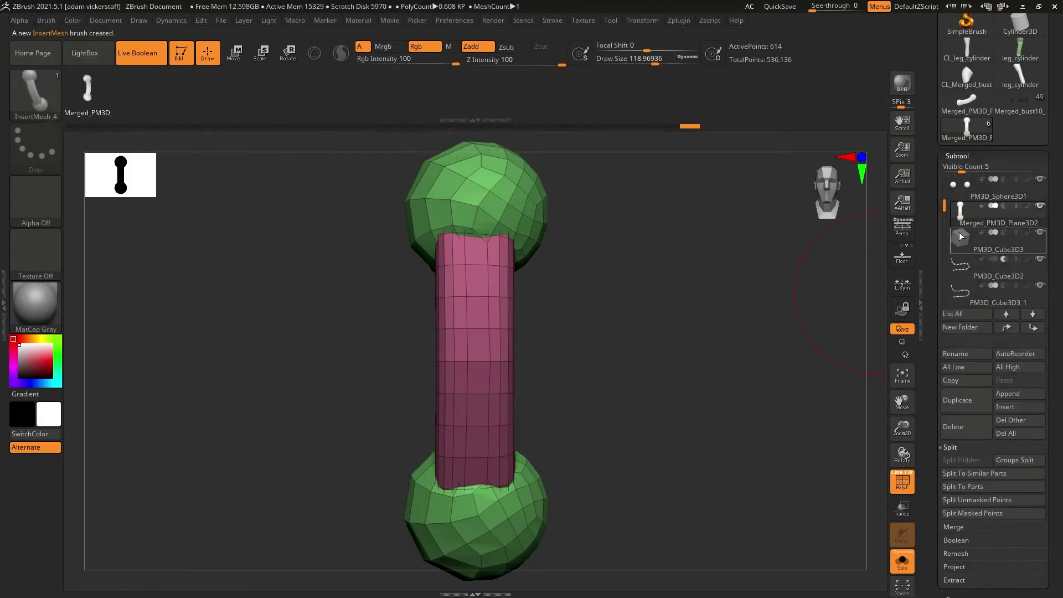
# Draw a long curved line of the new stitches on the cube and split it into subtools by polygroup.
pyautogui.click(959, 231)
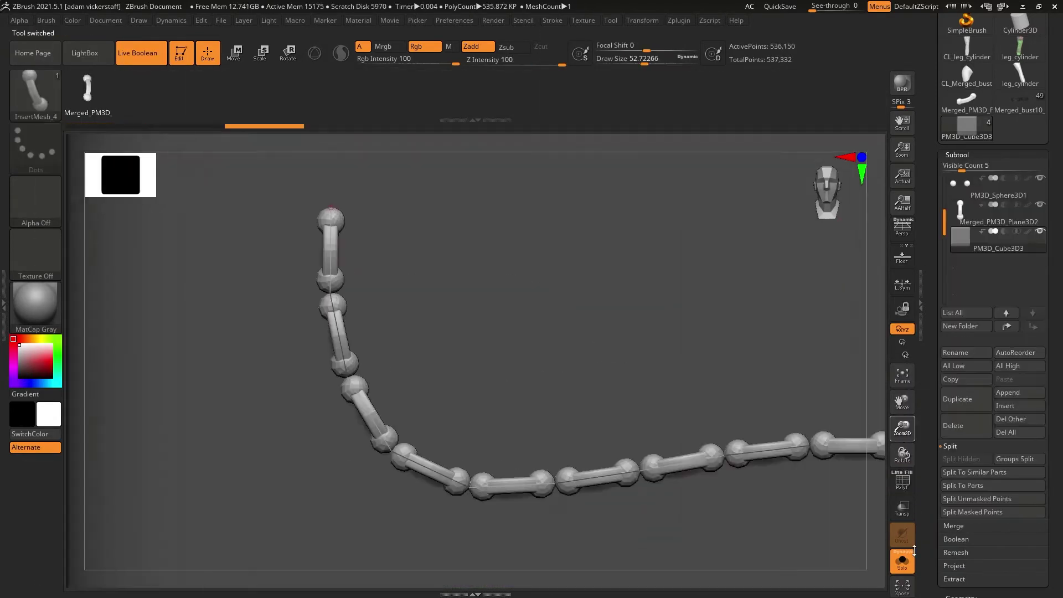
pyautogui.moveTo(903, 455); pyautogui.dragTo(904, 498)
pyautogui.click(1014, 458)
pyautogui.click(902, 561)
pyautogui.press('f')
pyautogui.moveTo(903, 428); pyautogui.dragTo(905, 498)
# Subtract the split-off stitch spheres from the cube and hide the stitch bars' subtool.
pyautogui.click(1040, 229)
pyautogui.click(1040, 255)
pyautogui.click(996, 292)
pyautogui.click(962, 523)
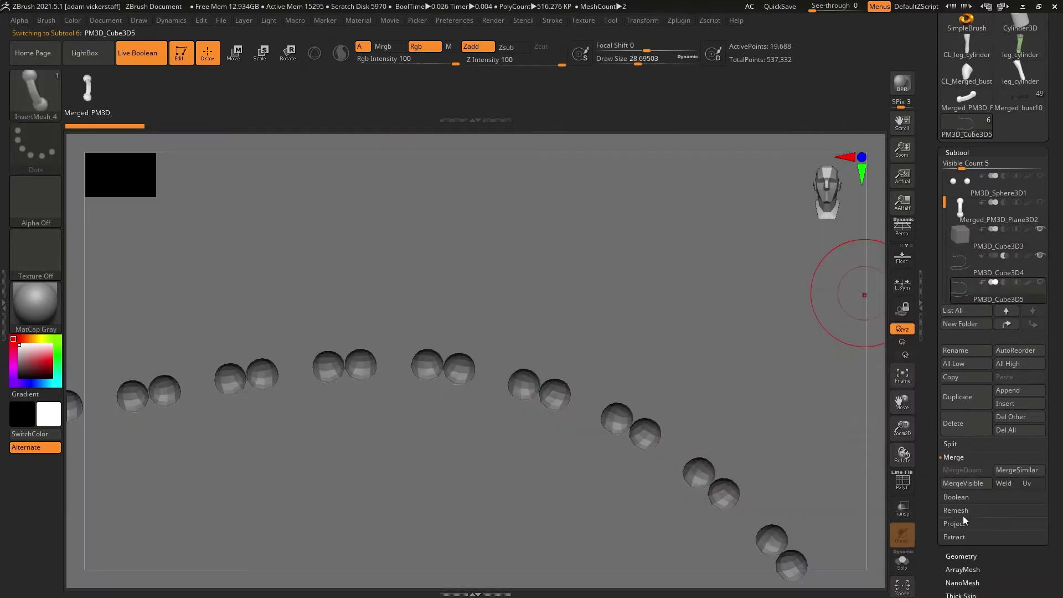
# Append the Boolean mesh of the cube with the spheres subtracted and show it together with the stitch bars.
pyautogui.click(1014, 394)
pyautogui.click(864, 503)
pyautogui.click(1039, 282)
pyautogui.scroll(-1, 1005, 287)
pyautogui.click(1005, 287)
pyautogui.click(1040, 202)
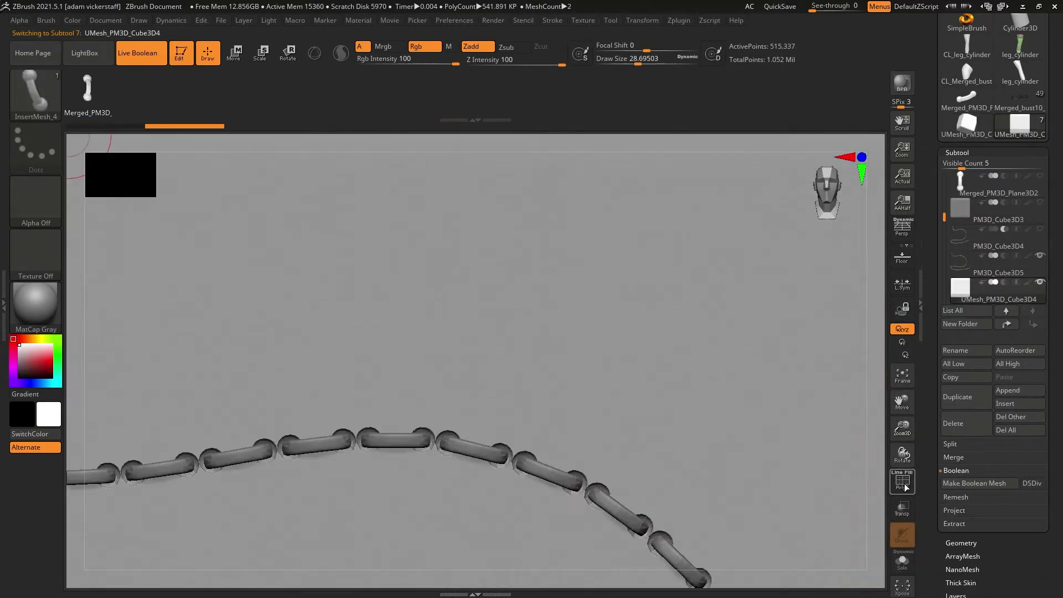
# Examine the carved cube's wireframe and the full run of stitches lying in its holes.
pyautogui.click(902, 482)
pyautogui.press('f')
pyautogui.moveTo(901, 436); pyautogui.dragTo(903, 498)
pyautogui.moveTo(902, 401)
pyautogui.mouseDown()
pyautogui.moveTo(1003, 498)
pyautogui.moveTo(760, 342)
pyautogui.mouseUp()
pyautogui.hotkey('shift', 'f')
pyautogui.click(961, 543)
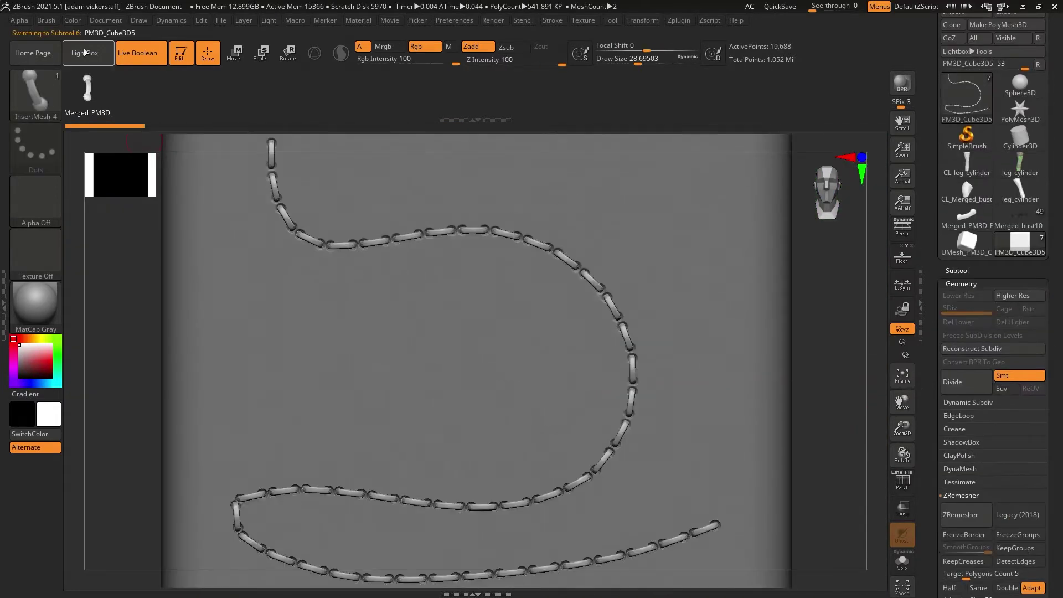
pyautogui.click(46, 20)
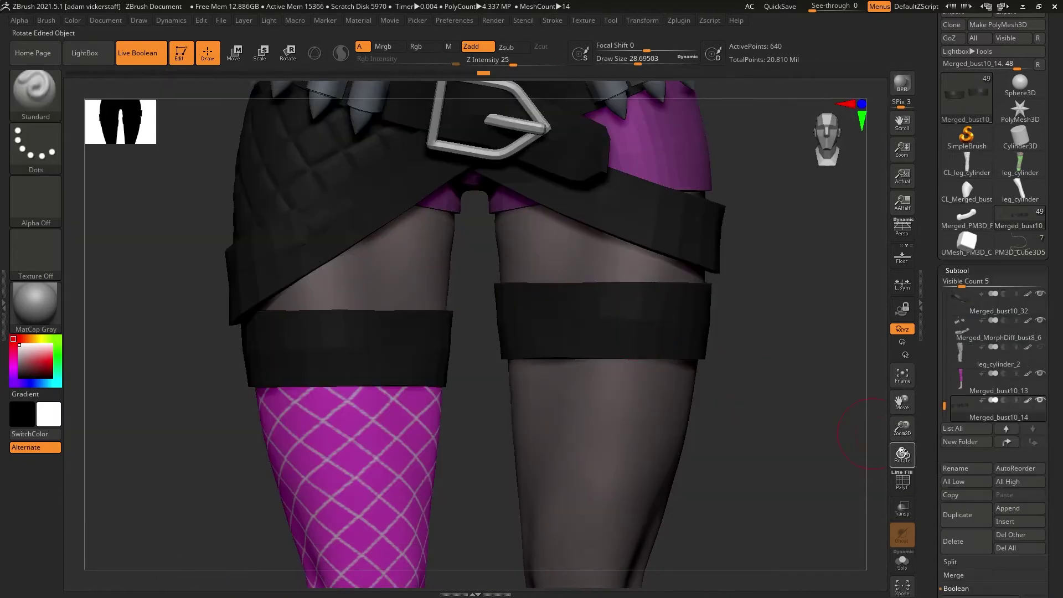
# Show the wireframe of the character's two thigh bands and subdivide them to level 5.
pyautogui.click(903, 481)
pyautogui.click(958, 270)
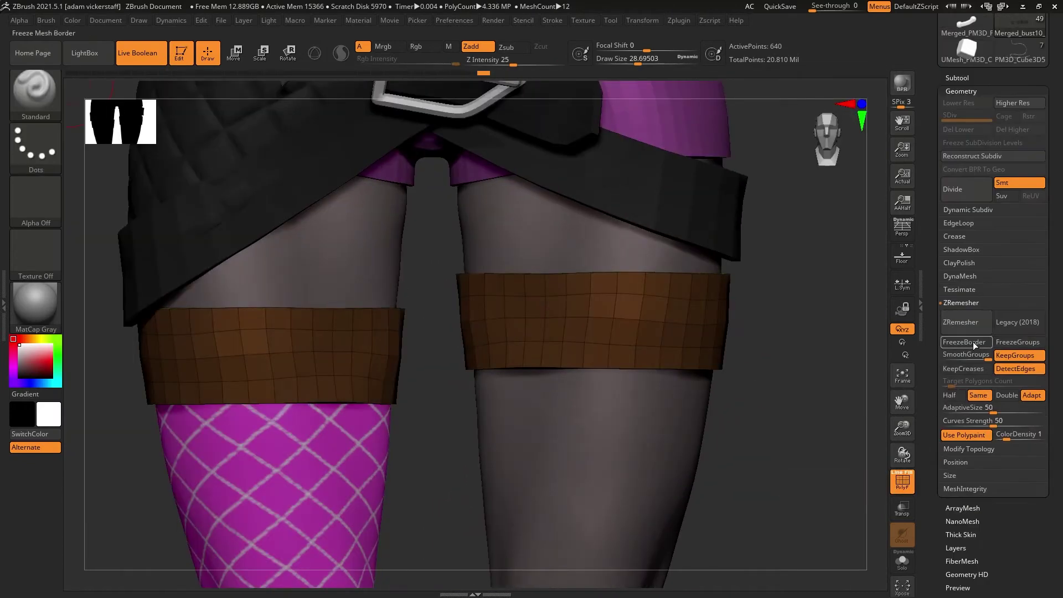
pyautogui.click(957, 321)
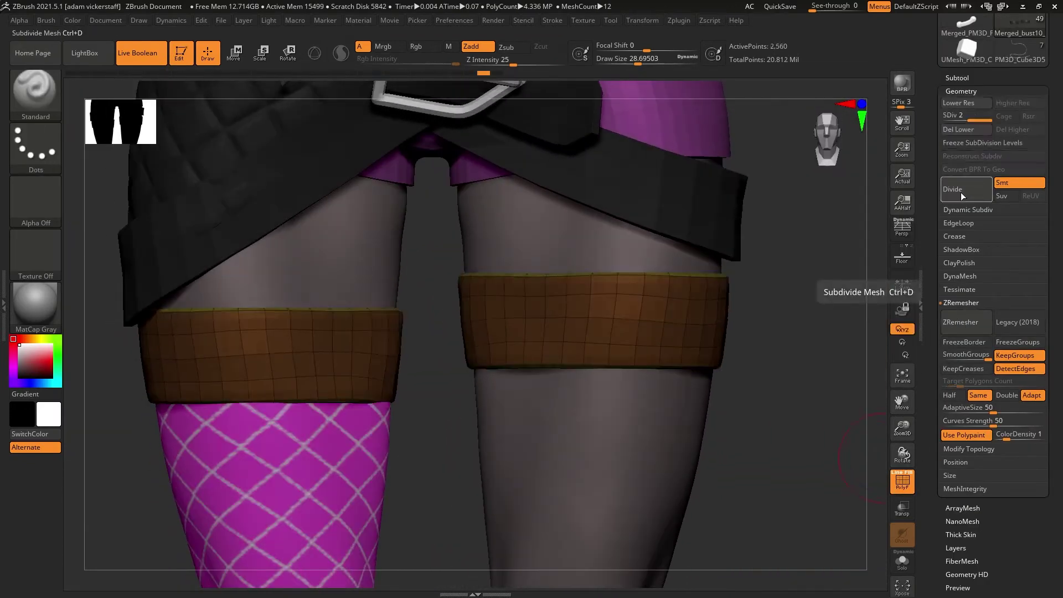
pyautogui.click(967, 191)
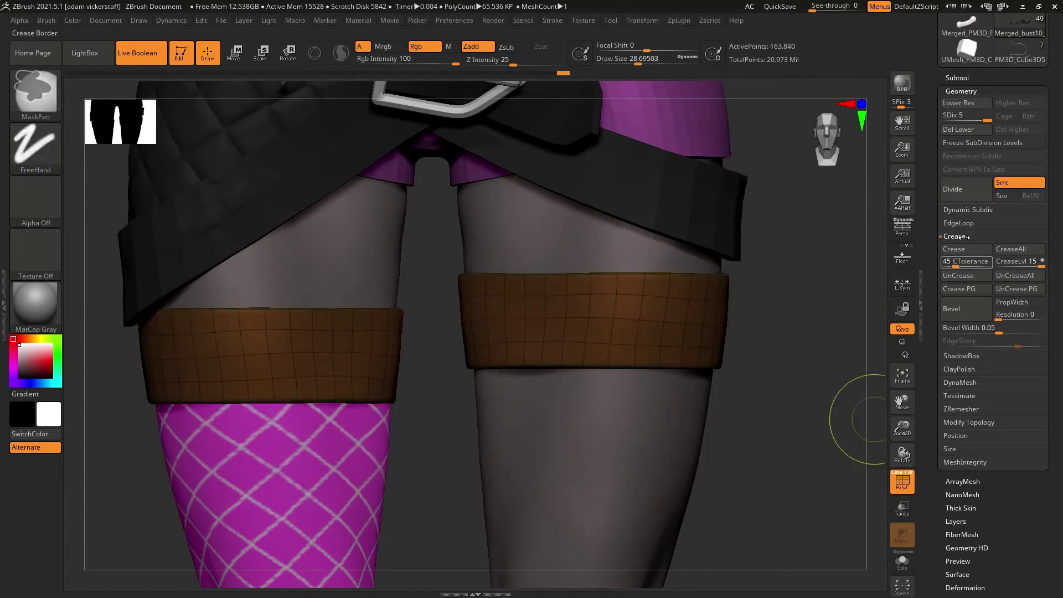
# Mask the thigh bands' edges, grow the mask into border strips and put the strips in their own polygroup.
pyautogui.click(961, 91)
pyautogui.click(958, 223)
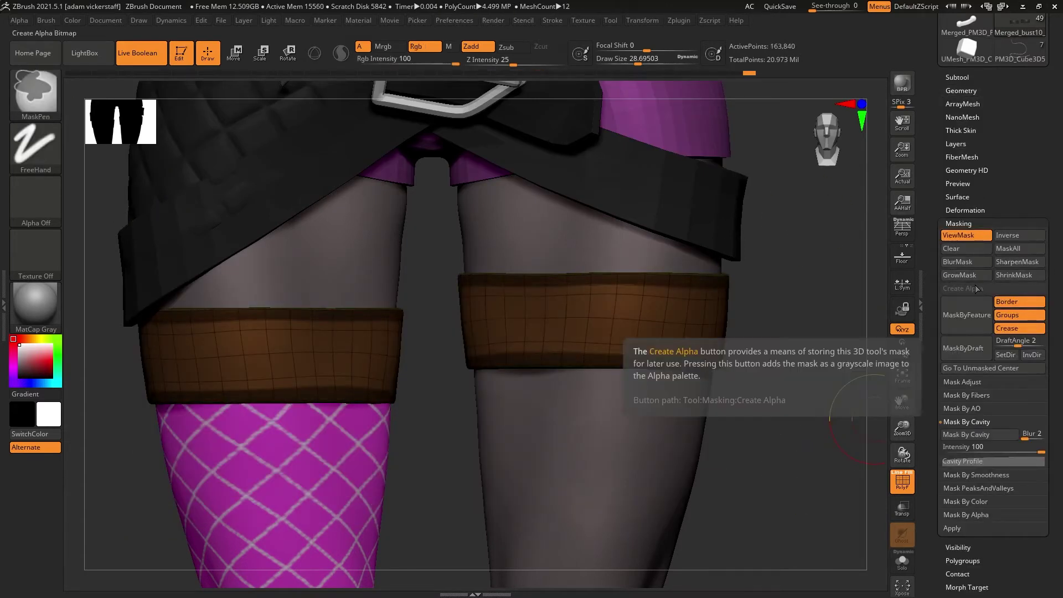
pyautogui.click(964, 275)
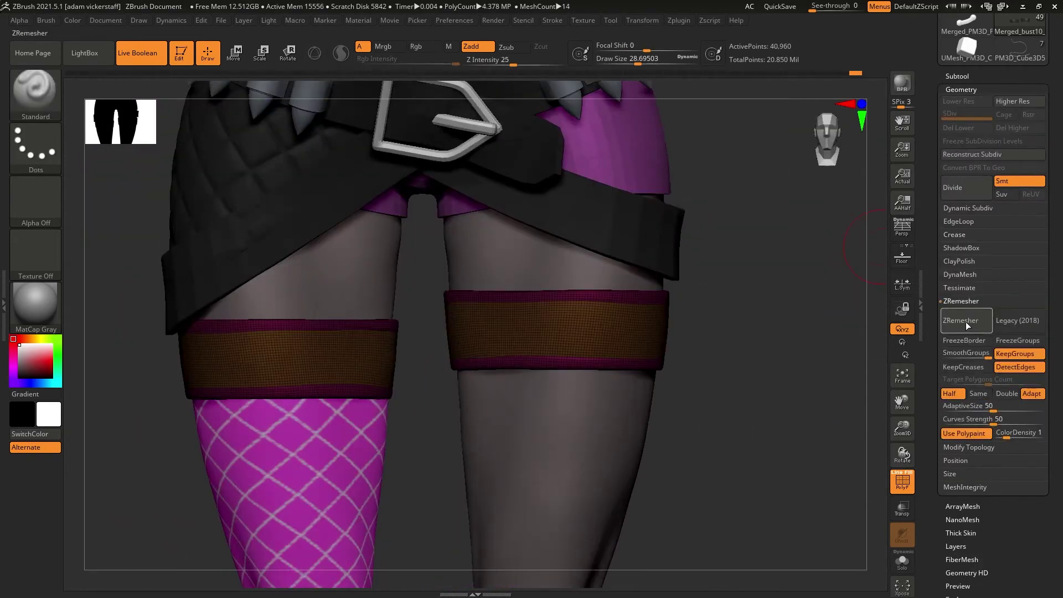
# Remesh the thigh bands with polygroups kept, first at half and again at the same density, and hide the wireframe.
pyautogui.click(966, 325)
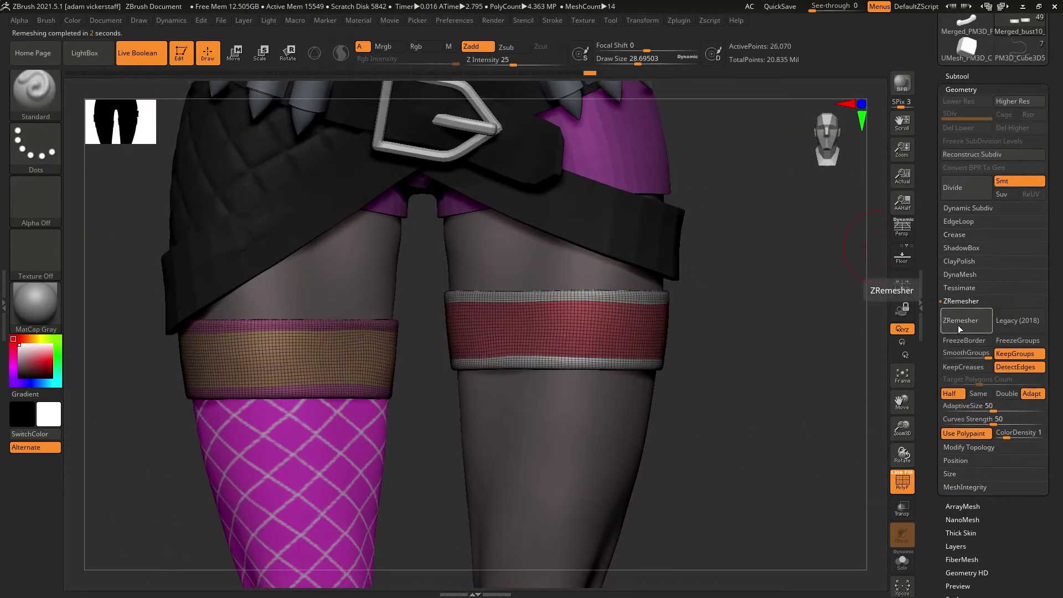
pyautogui.press('shift')
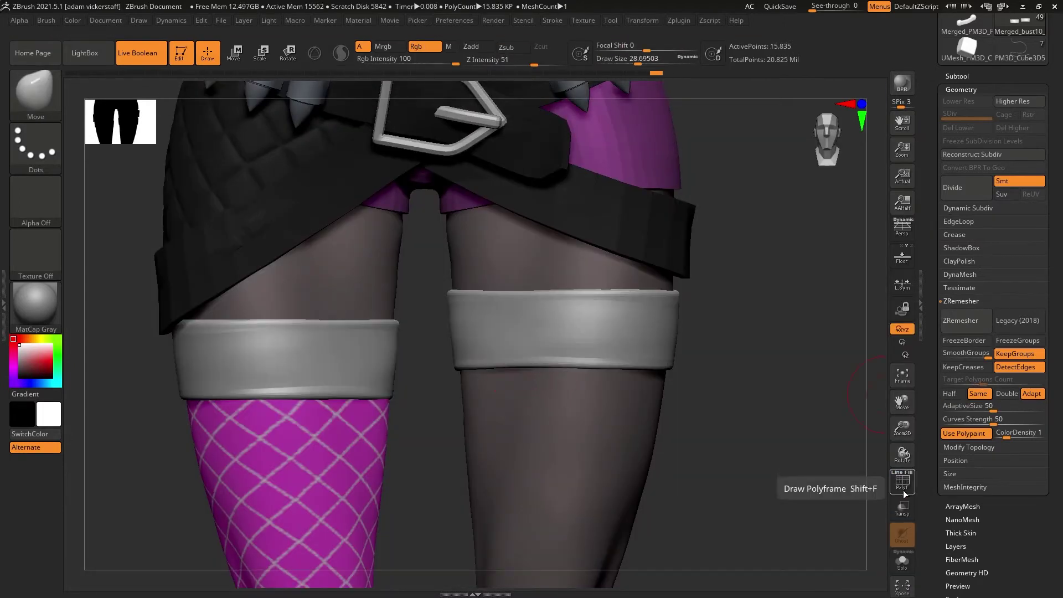
pyautogui.click(902, 480)
pyautogui.click(903, 480)
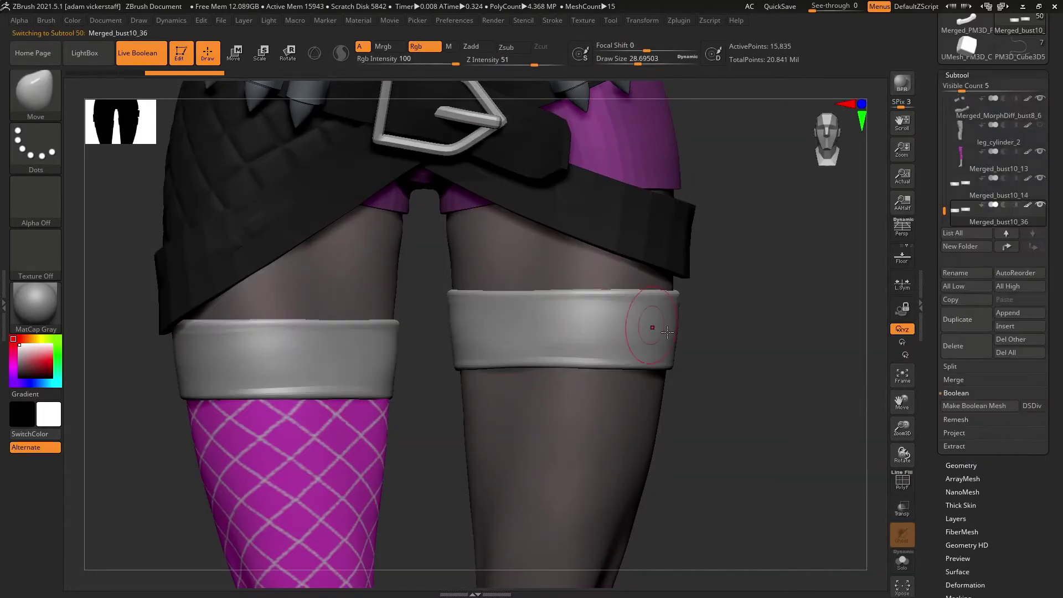
# Duplicate the thigh bands, delete the border strips from the copy and fit its centre strips over the originals.
pyautogui.hotkey('shift', 'f')
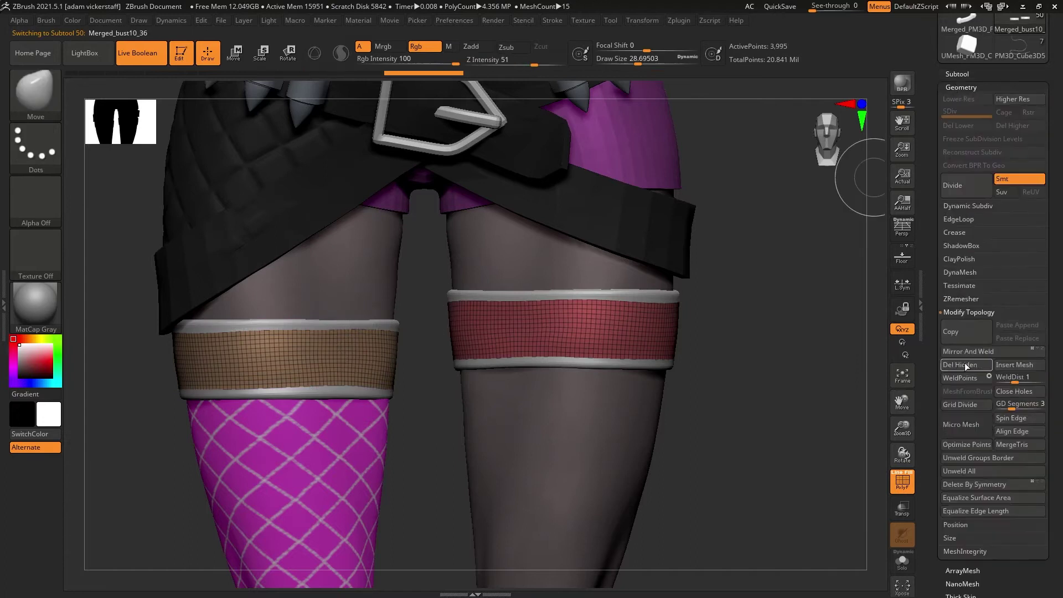
pyautogui.click(552, 21)
pyautogui.press('w')
pyautogui.keyDown('ctrl'); pyautogui.moveTo(608, 327); pyautogui.dragTo(608, 437); pyautogui.keyUp('ctrl')
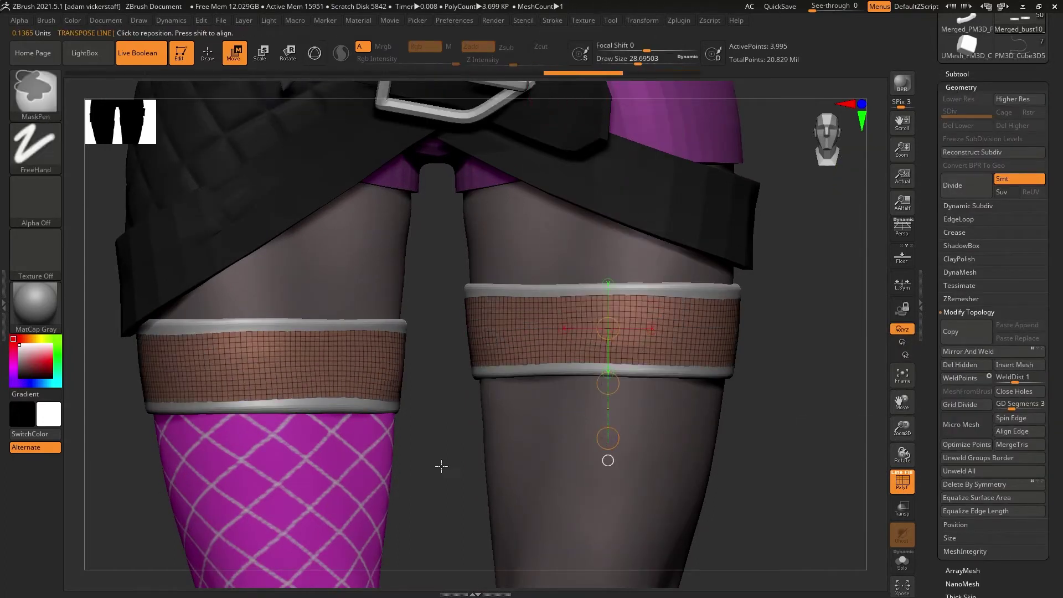
pyautogui.keyDown('ctrl'); pyautogui.moveTo(295, 366); pyautogui.dragTo(295, 246); pyautogui.keyUp('ctrl')
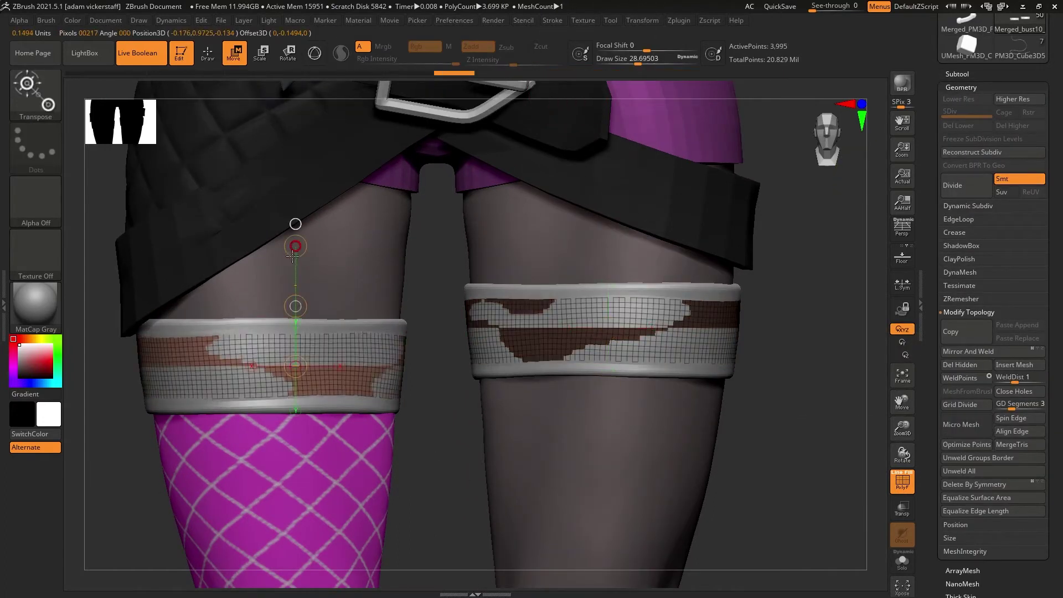
# Project the copied centre strips onto the thigh bands with ProjectAll at distance 0.02.
pyautogui.click(901, 487)
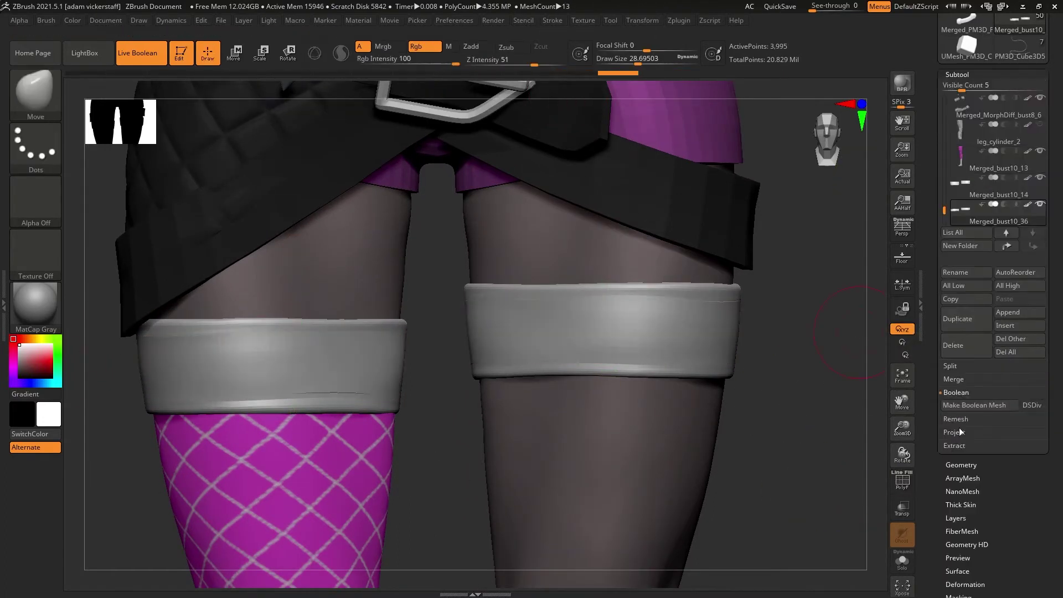
pyautogui.click(901, 487)
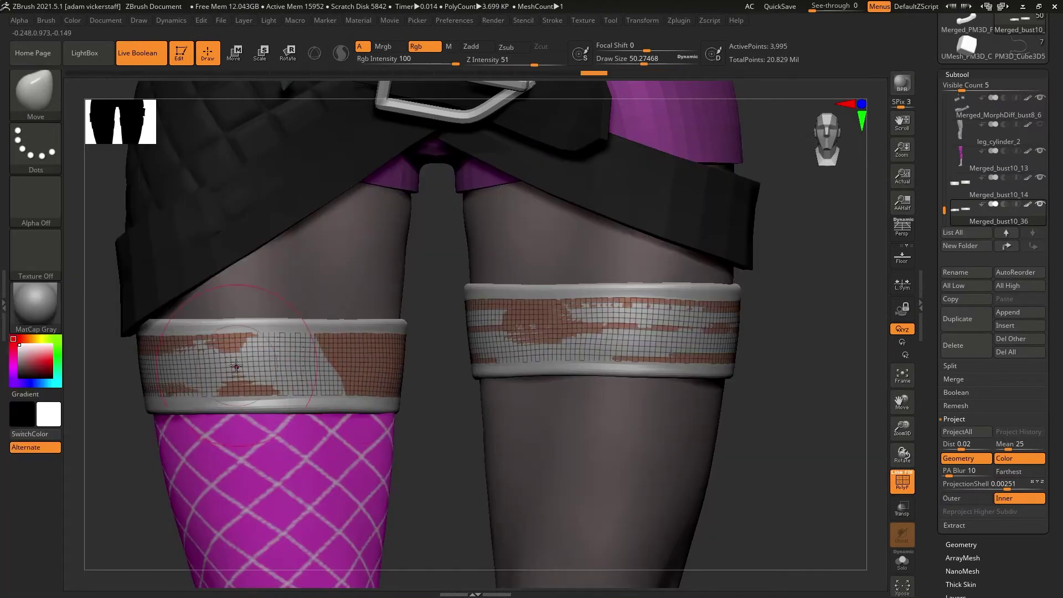
pyautogui.click(964, 432)
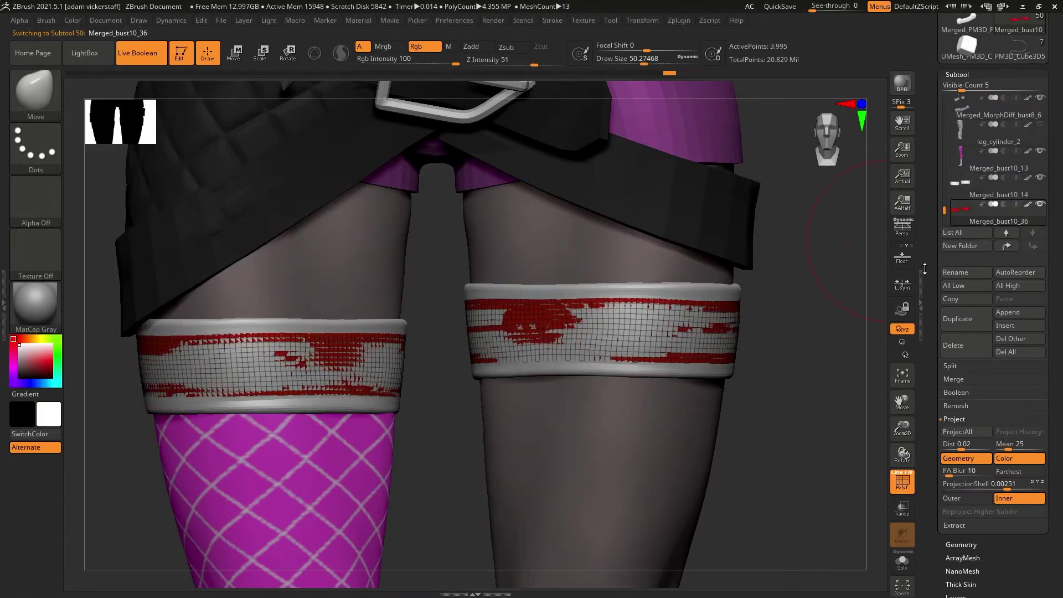
# Lay stitches along the inner edges of the thigh bands' borders with the stitch InsertMesh brush at draw size 10.
pyautogui.click(36, 94)
pyautogui.click(166, 111)
pyautogui.click(761, 413)
pyautogui.hotkey('ctrl', 'z')
pyautogui.click(624, 58)
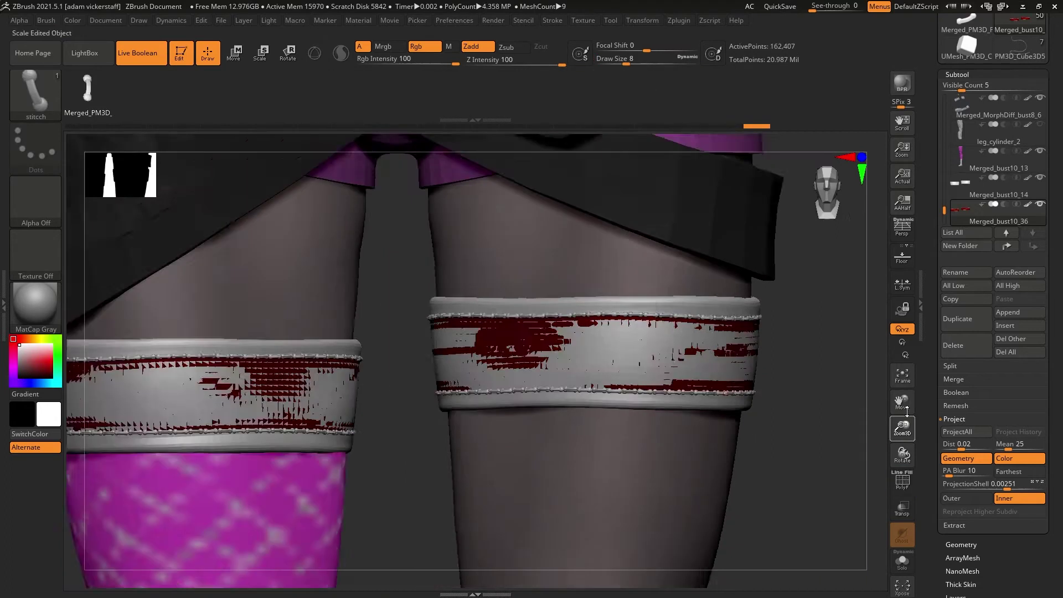
pyautogui.press('ctrl')
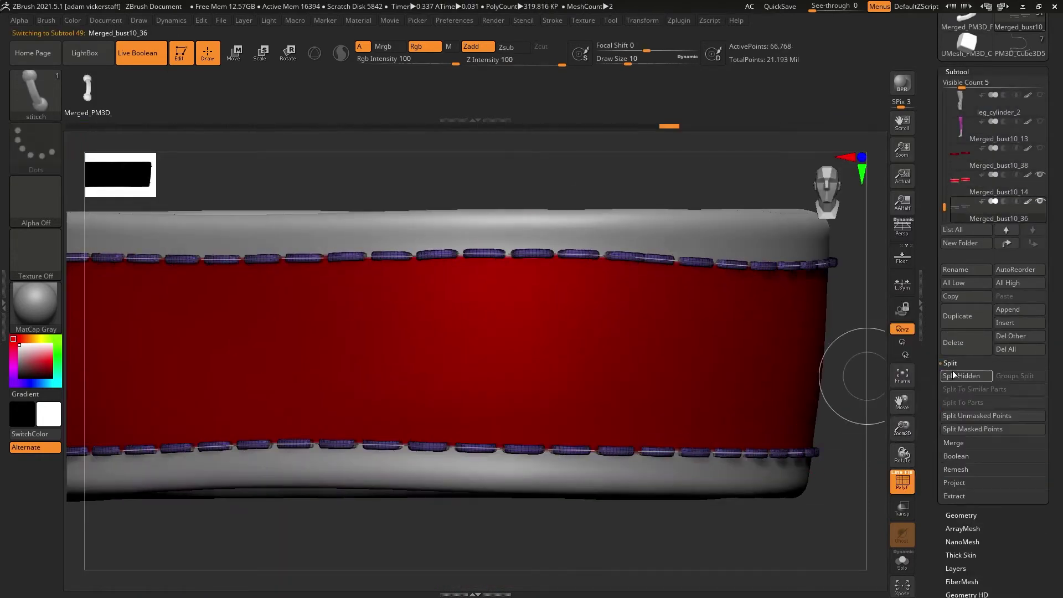
# Split the hidden parts of the thigh band stitches into their own subtool and choose the Move brush.
pyautogui.click(954, 375)
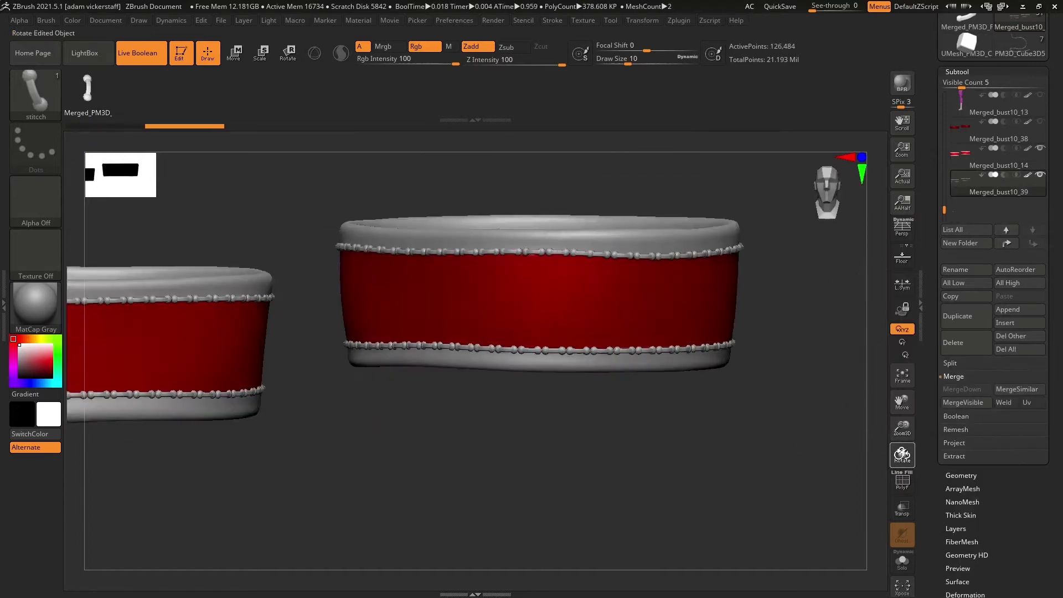
pyautogui.press('b')
pyautogui.press('m')
pyautogui.press('v')
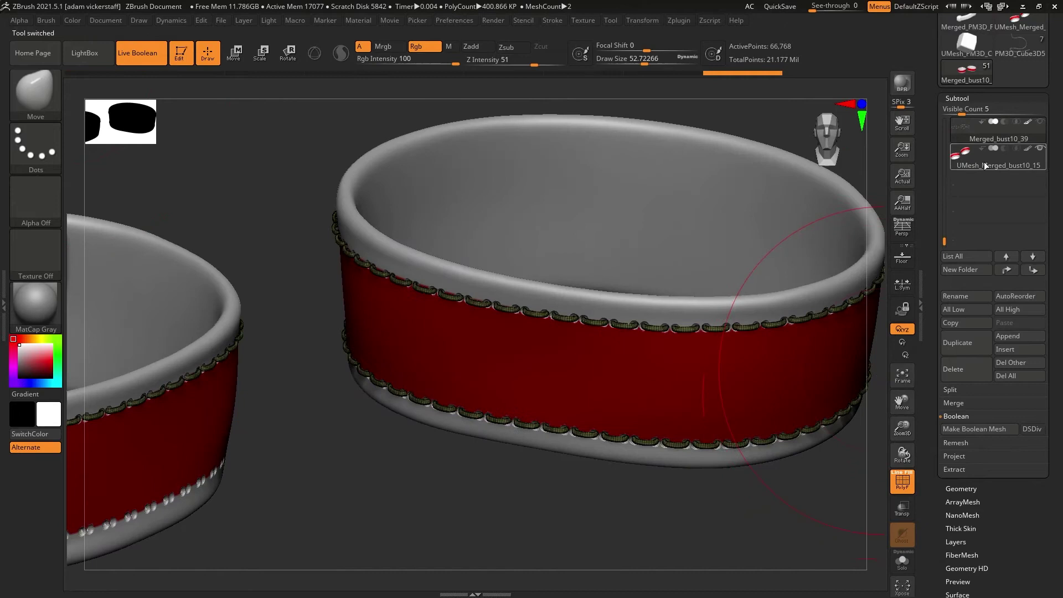
# Move the boolean thigh bands above the stitches in the subtool order, show the other subtools and display the stitches' polyframe.
pyautogui.click(1006, 269)
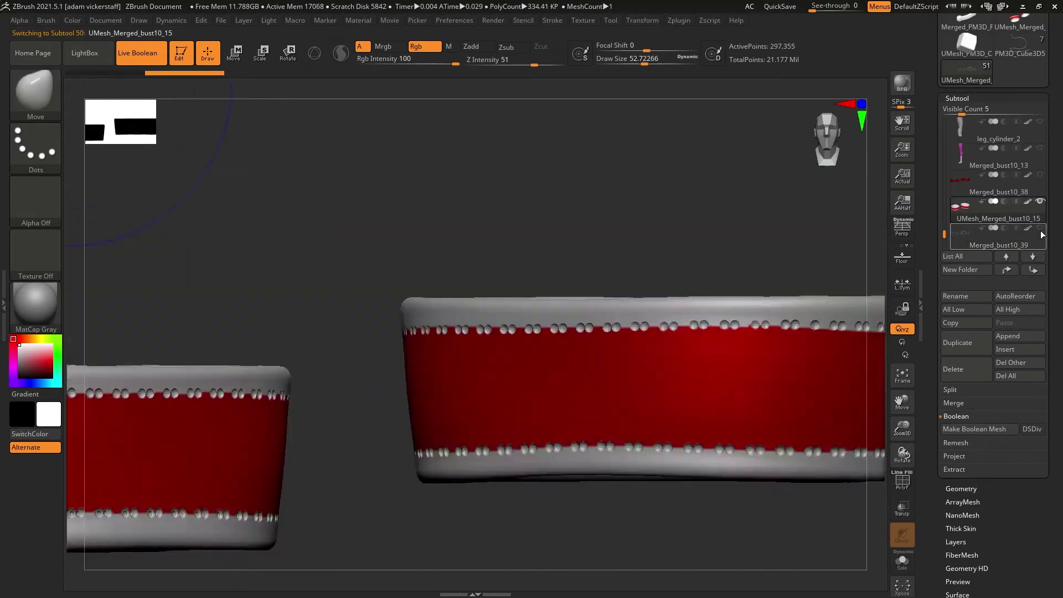
pyautogui.click(1040, 201)
pyautogui.moveTo(902, 426); pyautogui.dragTo(903, 434)
pyautogui.click(996, 243)
pyautogui.click(905, 489)
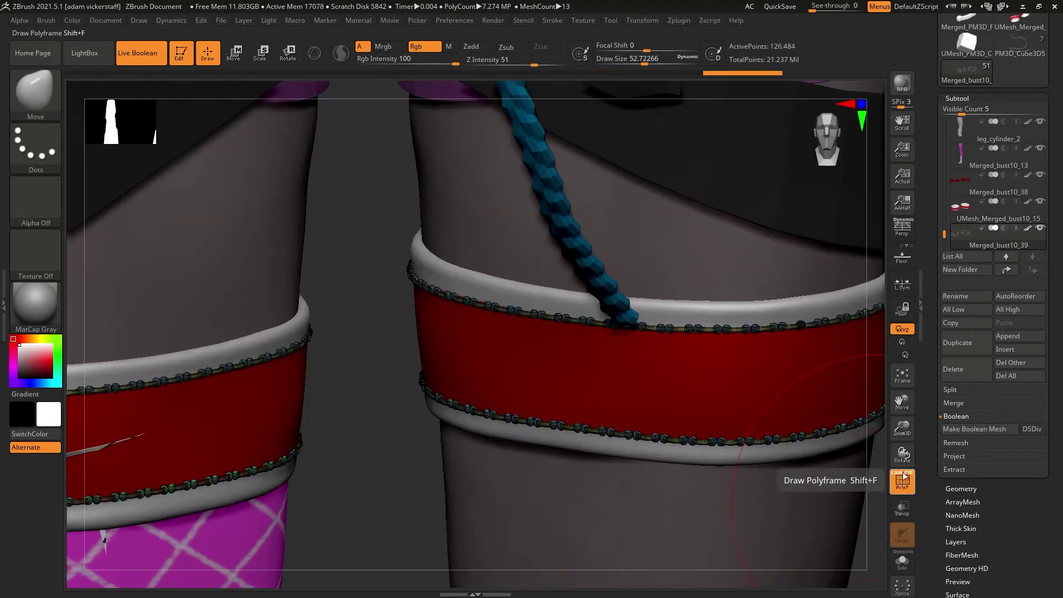
# Isolate a copy of the boolean thigh bands, decimate it and remesh it at half density with polygroups kept.
pyautogui.click(957, 98)
pyautogui.click(964, 271)
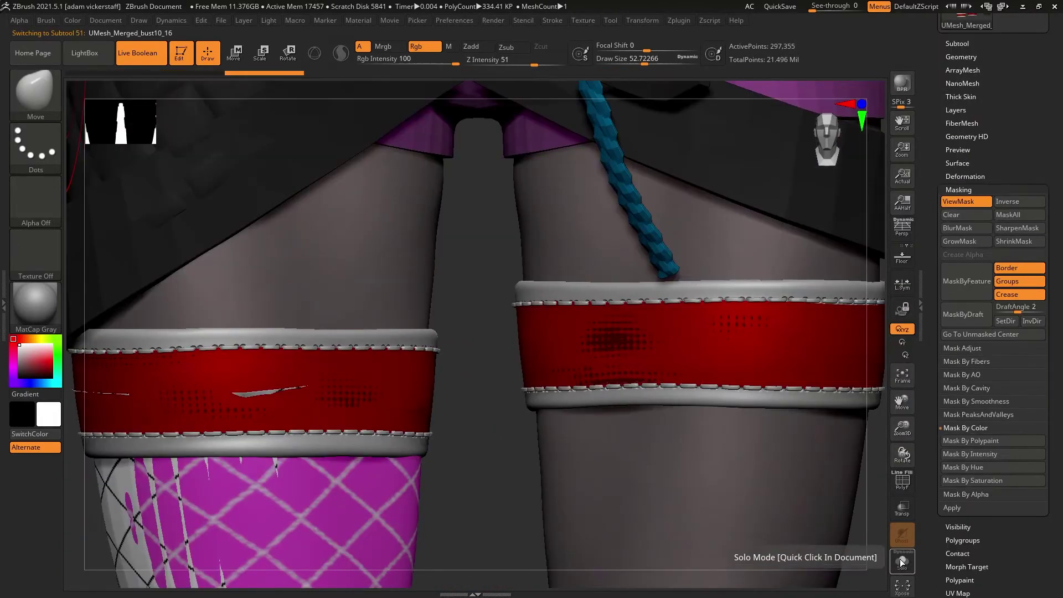
pyautogui.click(902, 561)
pyautogui.click(961, 482)
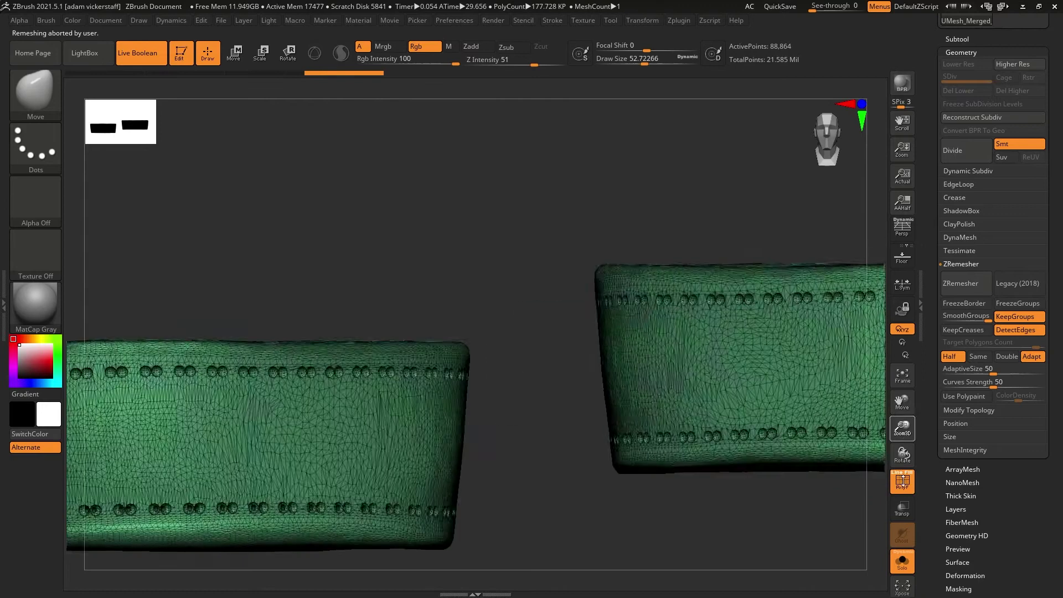
pyautogui.click(679, 20)
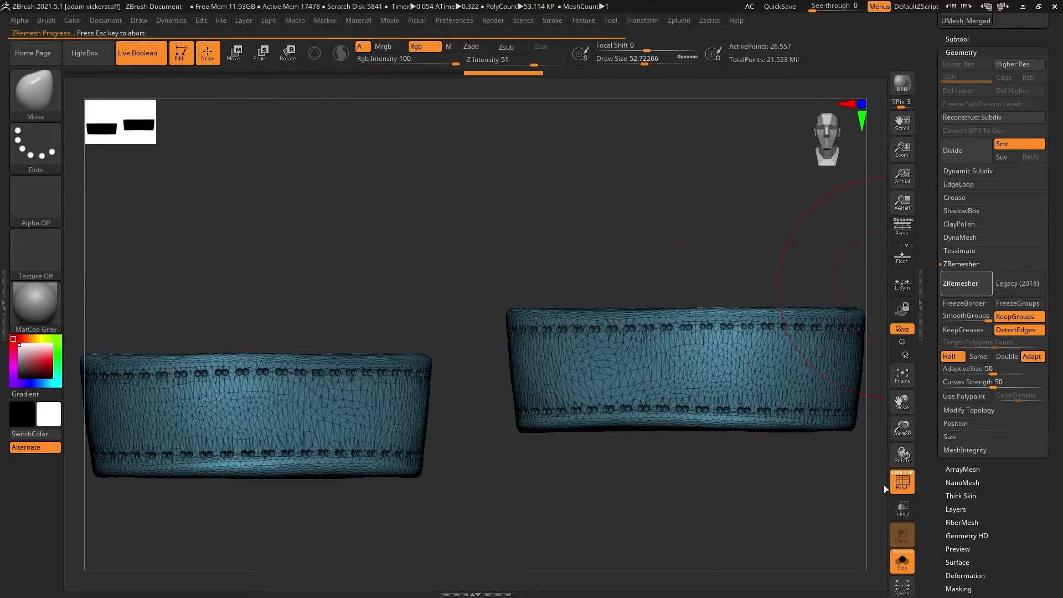
pyautogui.click(892, 483)
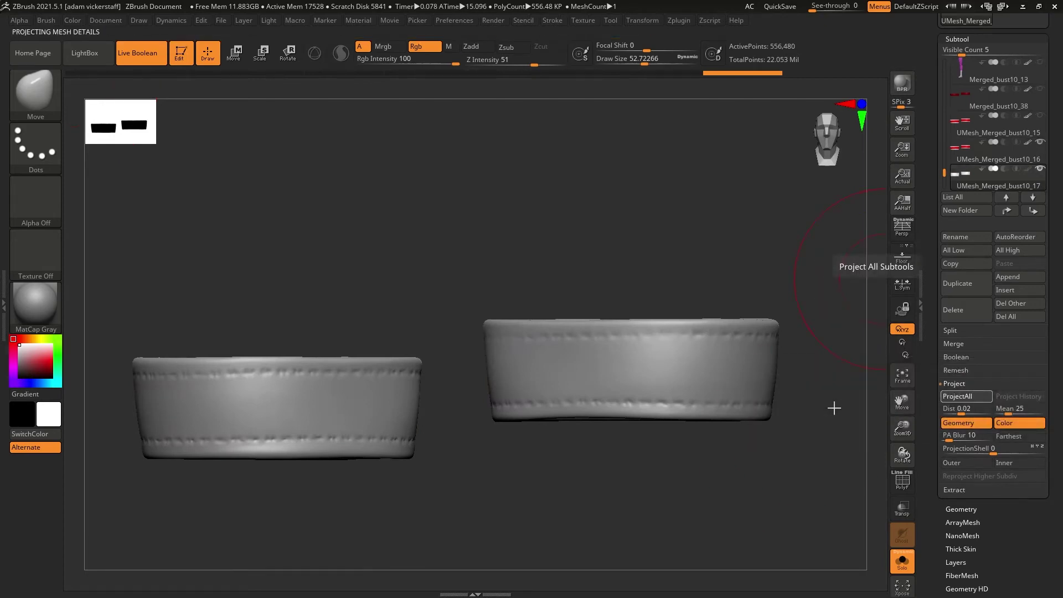
# Mask the centre strips of the remeshed thigh bands by polypaint.
pyautogui.moveTo(902, 450); pyautogui.dragTo(905, 471)
pyautogui.click(958, 39)
pyautogui.click(959, 186)
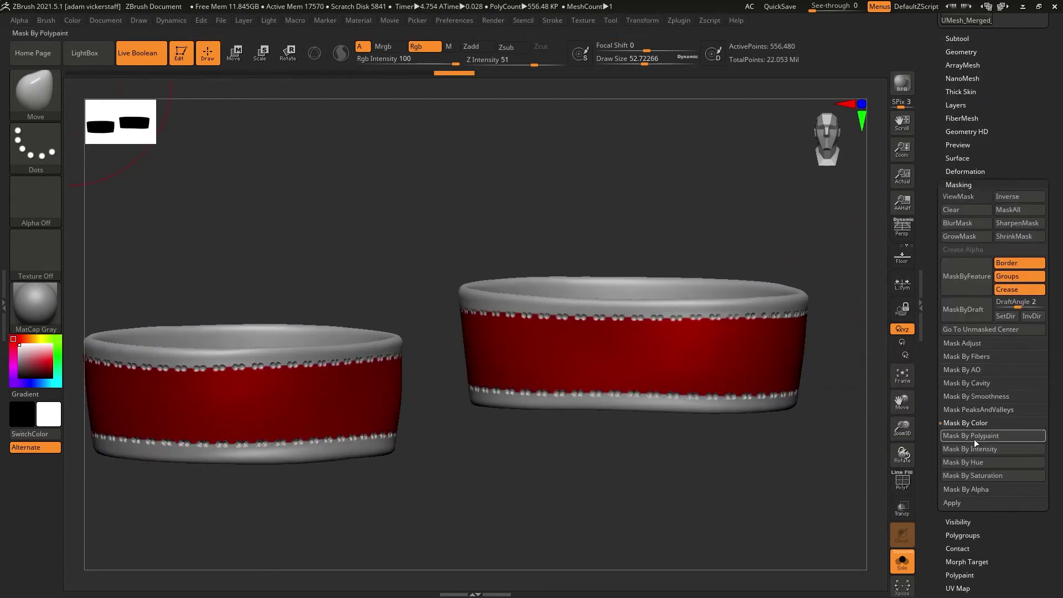
pyautogui.click(964, 436)
pyautogui.click(762, 547)
# Grow the polypaint mask on the thigh bands' centre strips.
pyautogui.click(961, 52)
pyautogui.click(963, 75)
pyautogui.click(961, 51)
pyautogui.click(958, 183)
pyautogui.click(964, 234)
pyautogui.click(960, 182)
pyautogui.click(959, 182)
pyautogui.click(964, 236)
pyautogui.moveTo(902, 454); pyautogui.dragTo(903, 445)
# Inflate the thigh bands' unmasked borders slightly on a layer and set the layer strength to 0.13274.
pyautogui.click(960, 103)
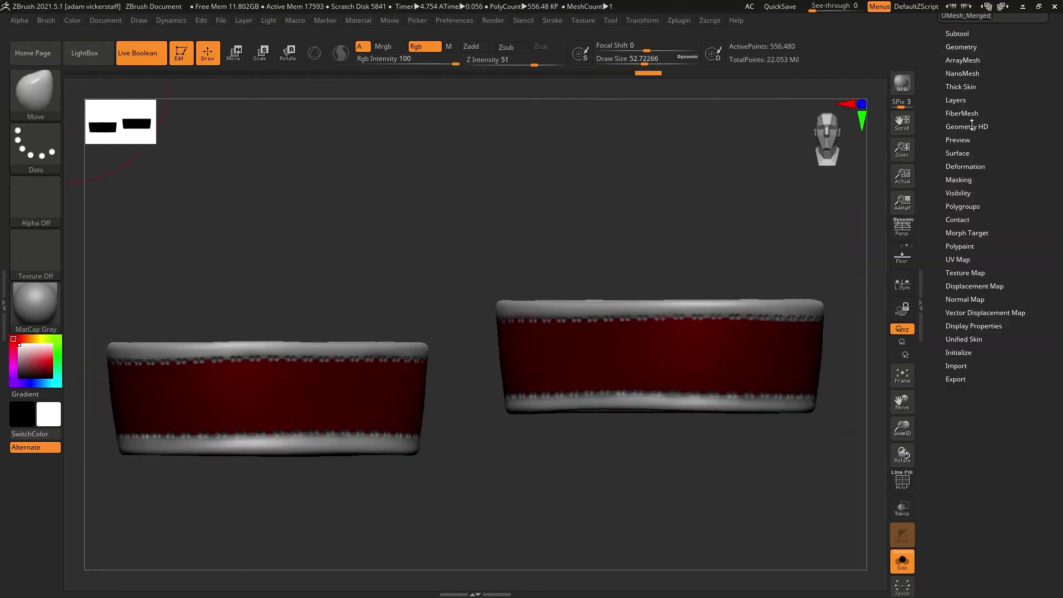
pyautogui.click(964, 166)
pyautogui.moveTo(997, 540); pyautogui.dragTo(1000, 540)
pyautogui.click(955, 99)
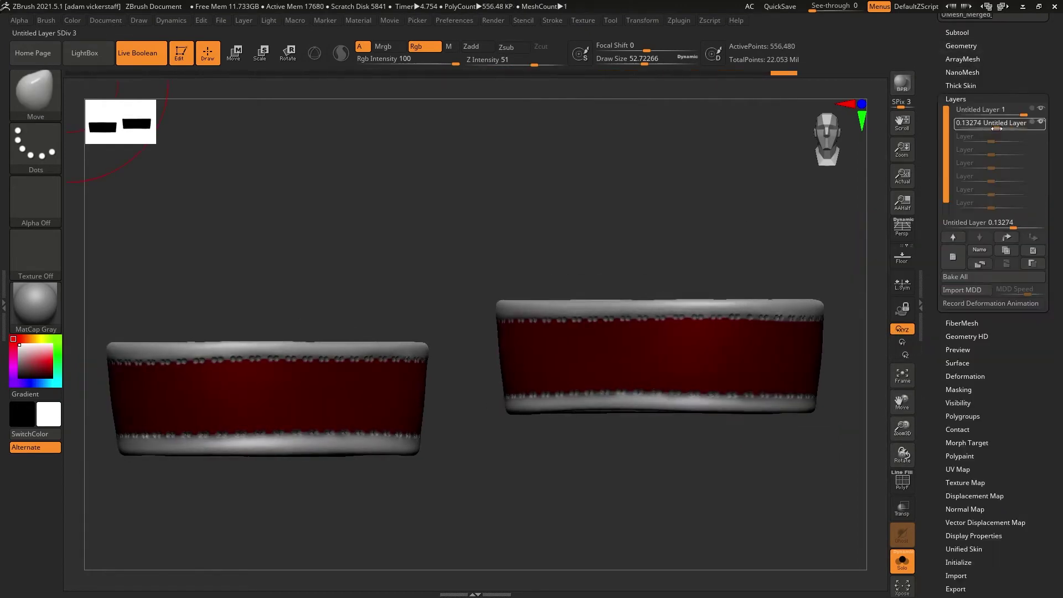
# Show the whole character again and delete the superseded thigh band subtool.
pyautogui.moveTo(902, 428); pyautogui.dragTo(902, 413)
pyautogui.click(902, 561)
pyautogui.click(957, 33)
pyautogui.click(951, 98)
pyautogui.click(953, 303)
pyautogui.click(864, 331)
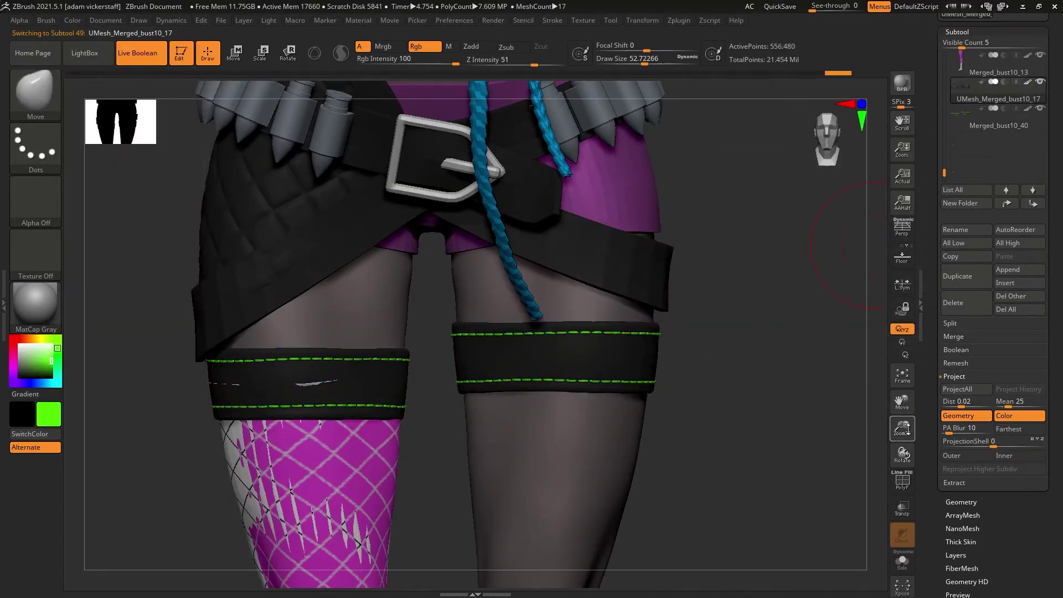
# Subdivide the fishnet stocking and reproject its colour without geometry, using Inner at distance 0.02.
pyautogui.moveTo(902, 428); pyautogui.dragTo(904, 470)
pyautogui.click(961, 502)
pyautogui.hotkey('ctrl', 'd')
pyautogui.click(961, 32)
pyautogui.moveTo(903, 428); pyautogui.dragTo(904, 451)
pyautogui.moveTo(944, 173); pyautogui.dragTo(943, 166)
pyautogui.click(957, 117)
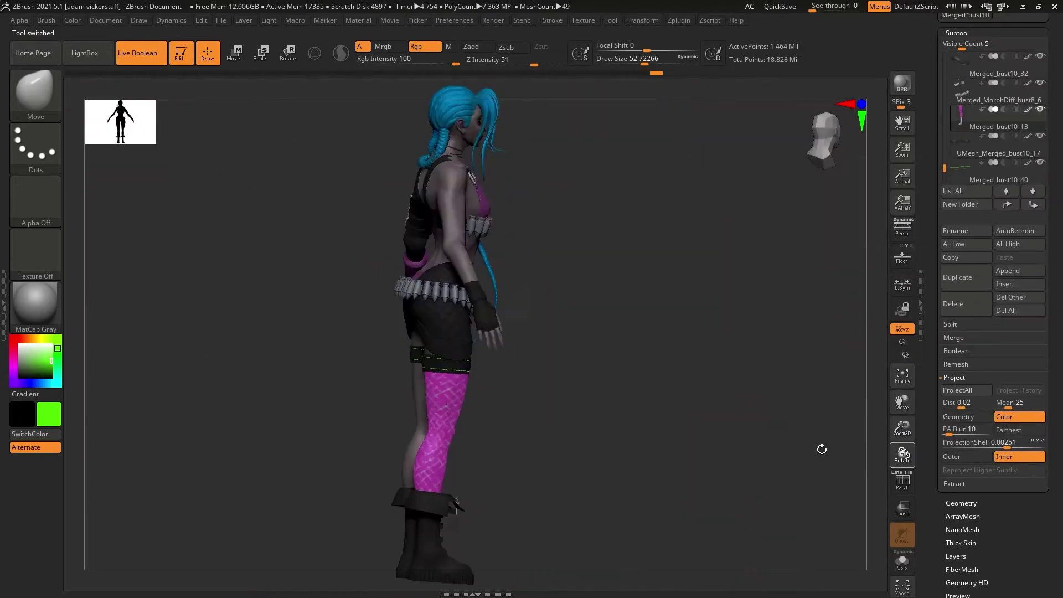
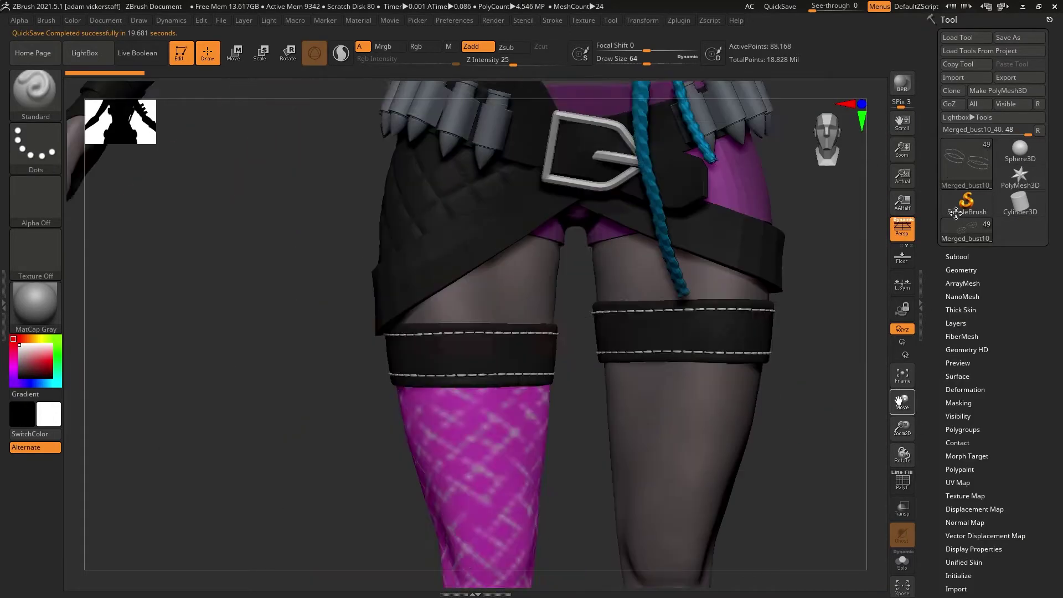
# Select the draped hip belt, subdivide it to level 2 and call up the ZModeler brush's actions.
pyautogui.click(960, 255)
pyautogui.click(947, 529)
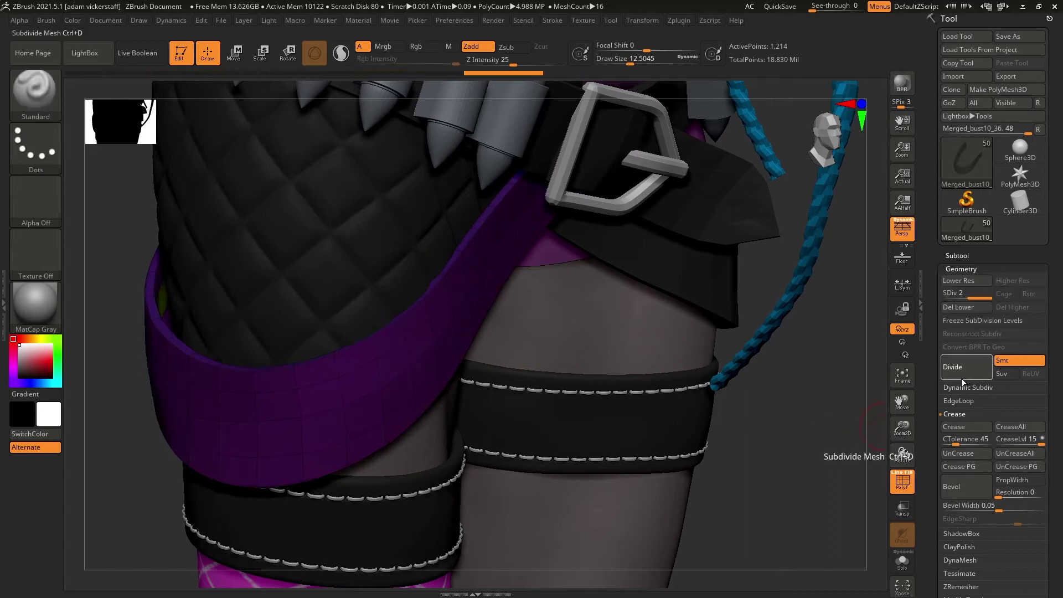
pyautogui.press('b')
pyautogui.press('z')
pyautogui.press('m')
pyautogui.press('space')
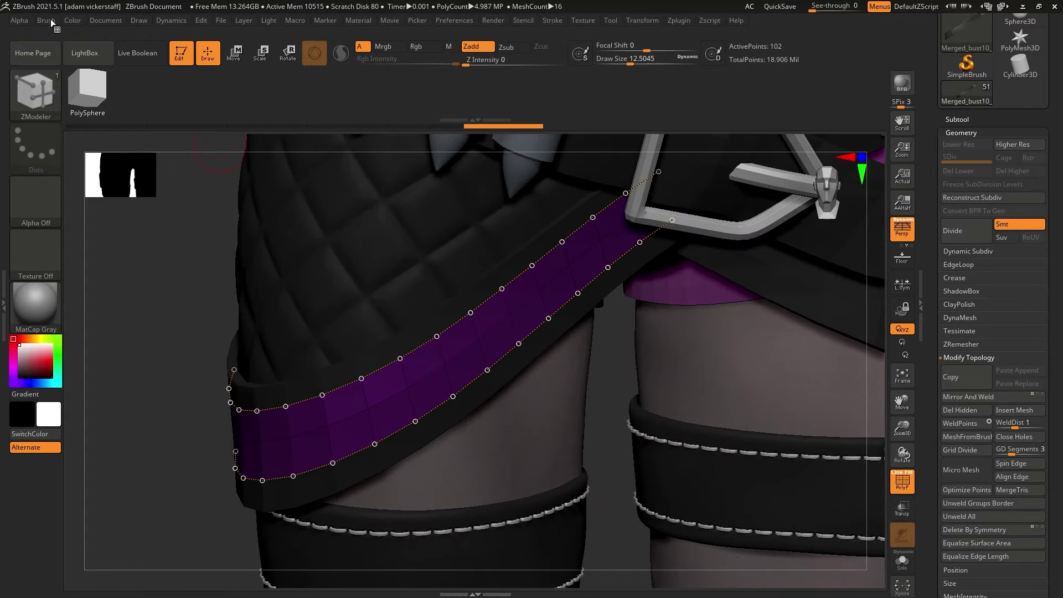
# Try laying stitches along both edges of the hip belt's centre strip.
pyautogui.click(46, 20)
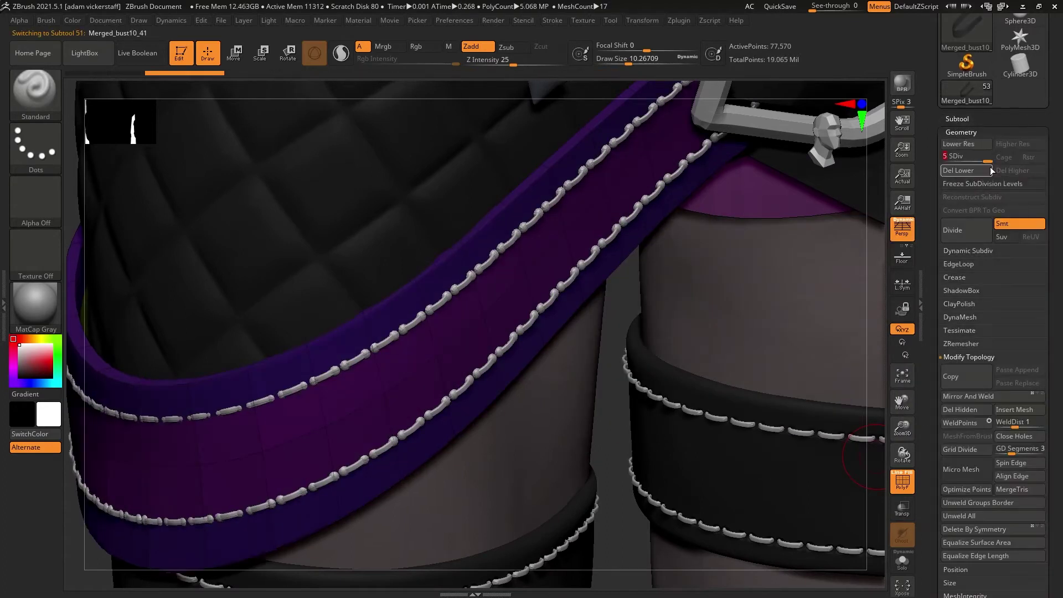
pyautogui.moveTo(903, 426); pyautogui.dragTo(911, 436)
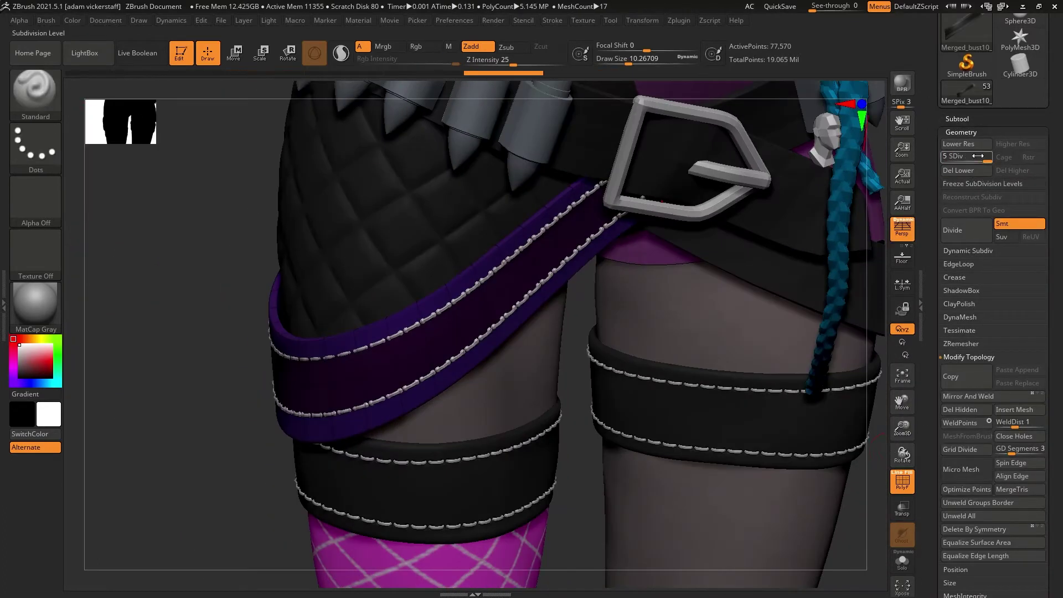
pyautogui.hotkey('shift', 'd')
# Isolate the hip belt, show its polygroups and remesh it with ZRemesher, keeping the groups.
pyautogui.click(965, 337)
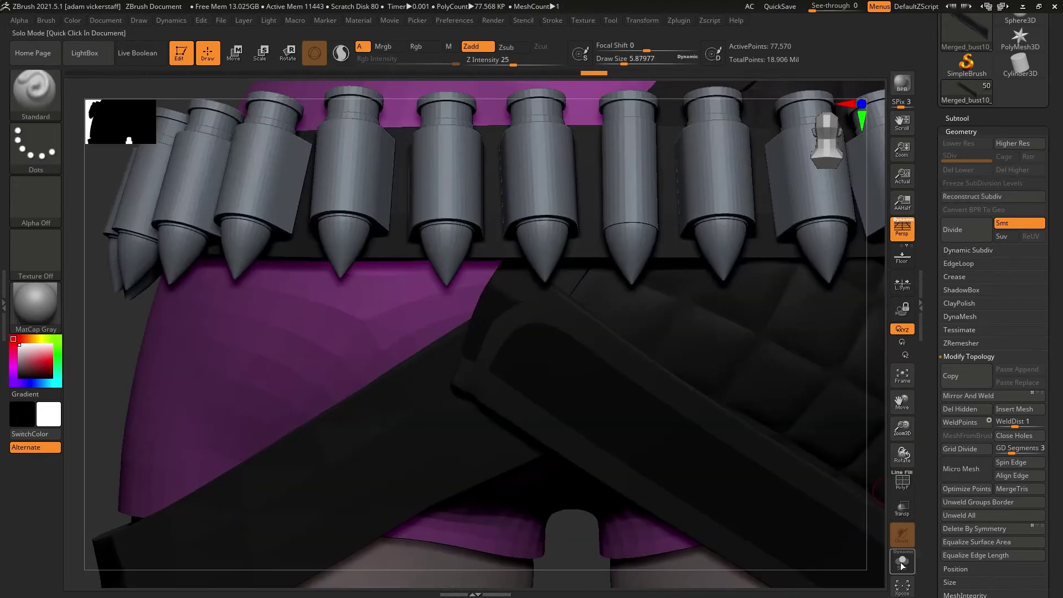
pyautogui.click(901, 561)
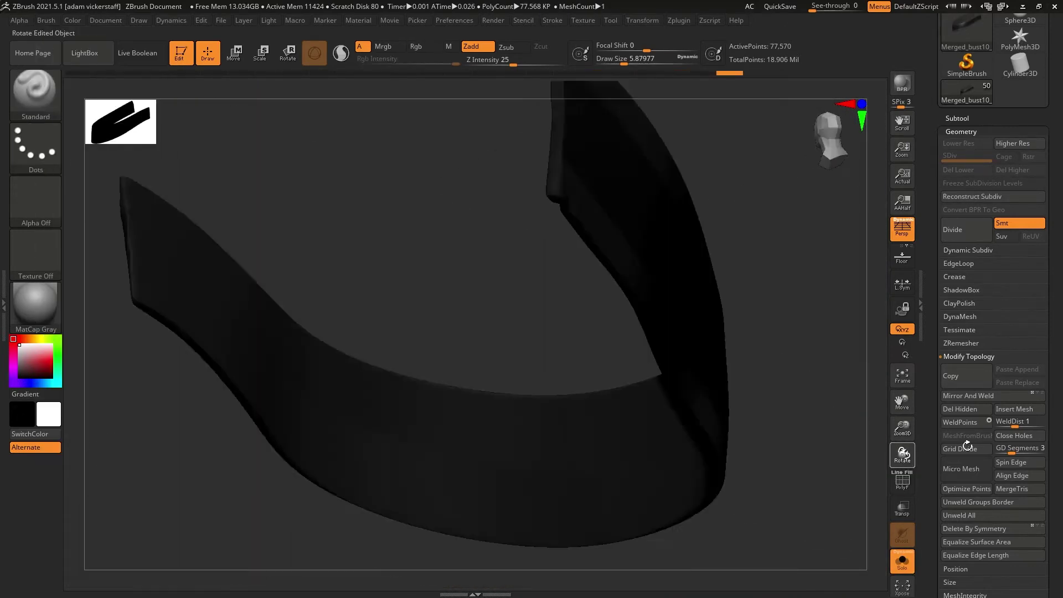
pyautogui.hotkey('shift', 'f')
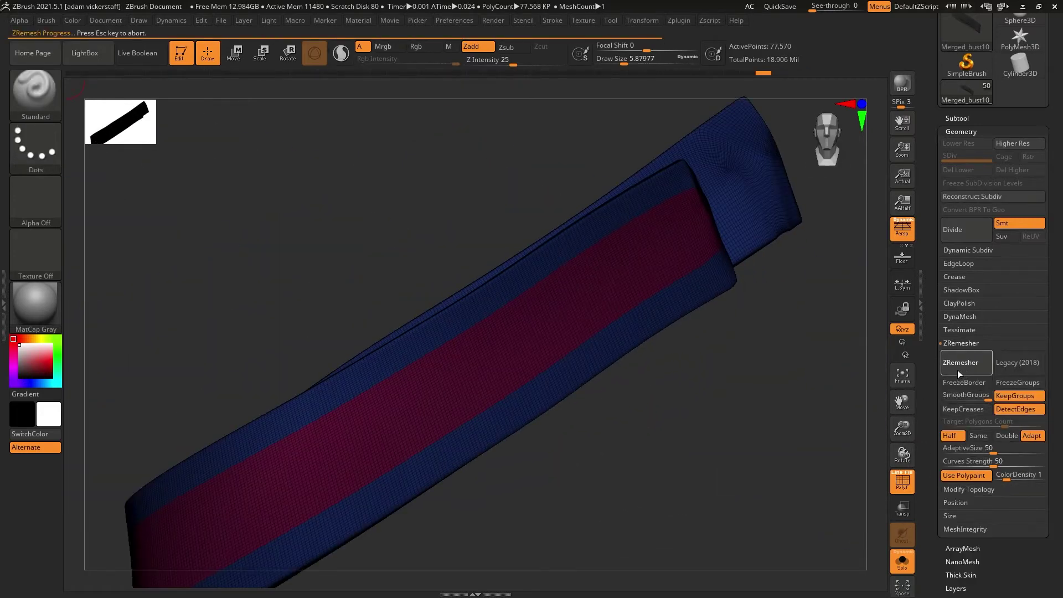
pyautogui.click(968, 363)
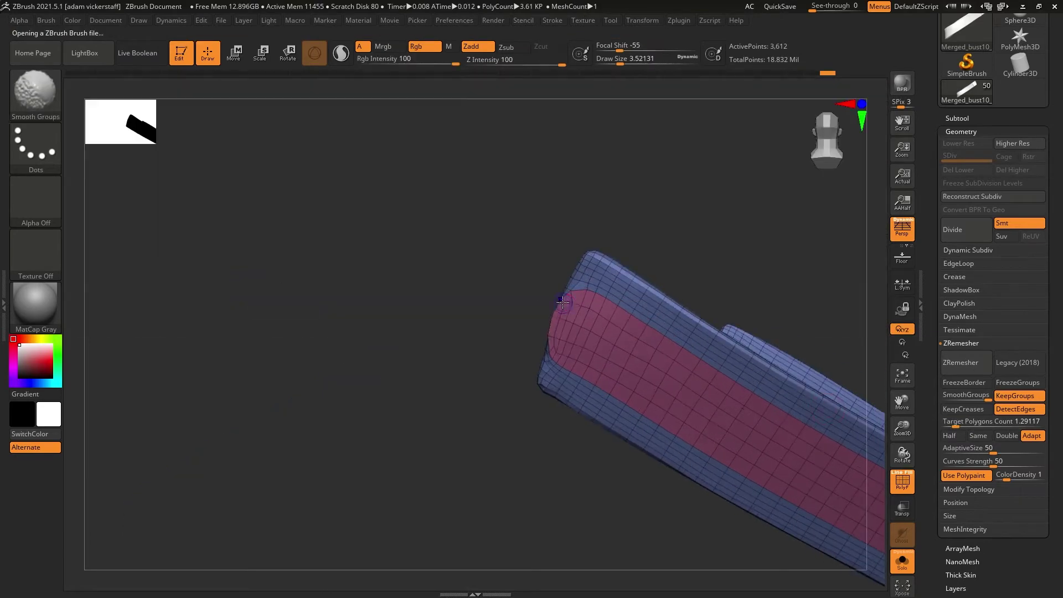
# Smooth the polygroup border at the rear end of the hip belt's centre strip and grow a mask there.
pyautogui.moveTo(574, 308); pyautogui.dragTo(559, 368, button='right')
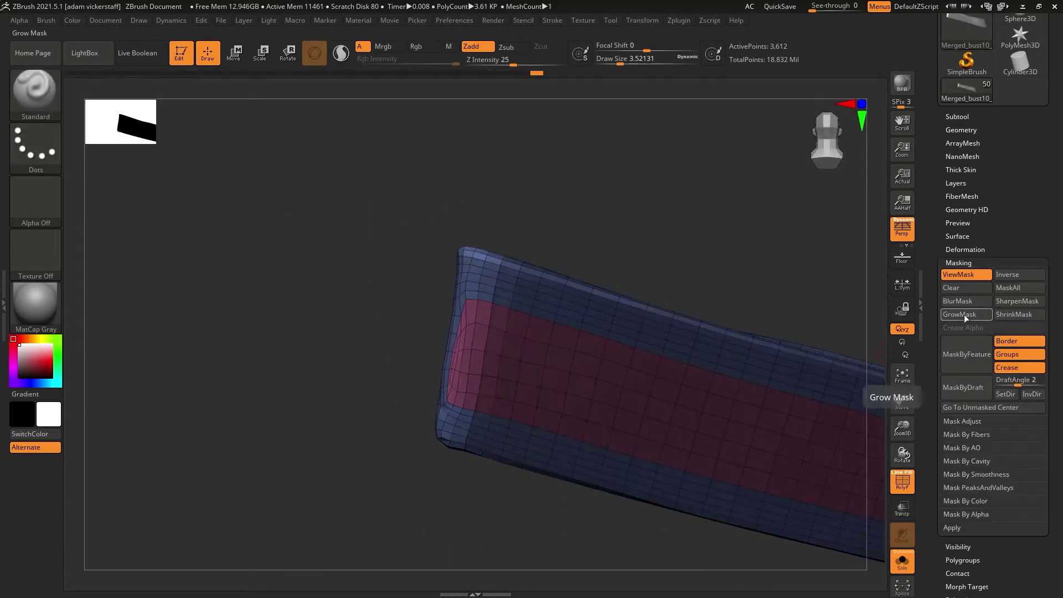
pyautogui.moveTo(438, 344); pyautogui.dragTo(665, 310, button='right')
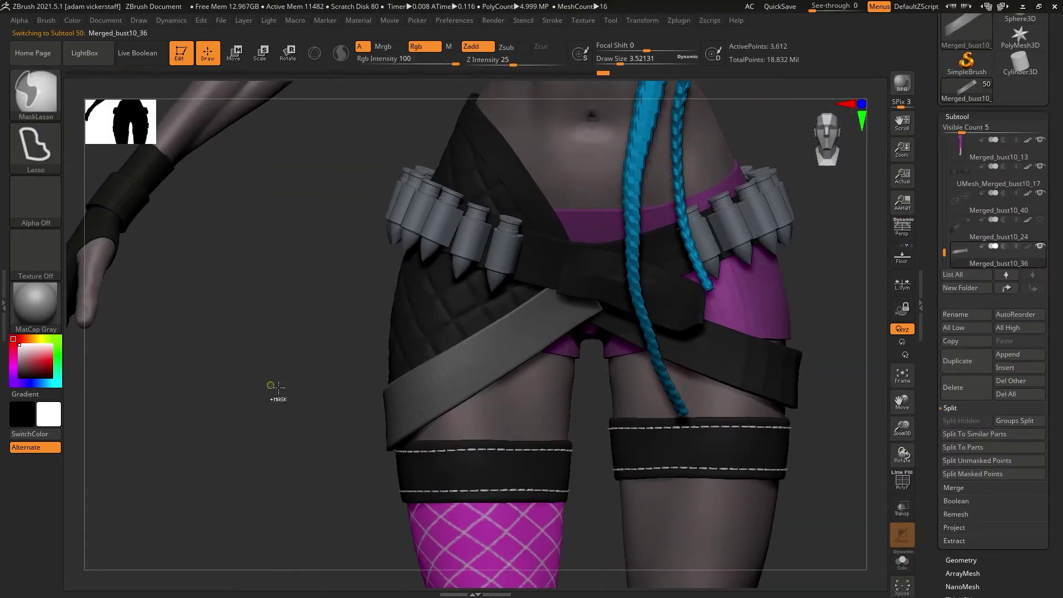
pyautogui.moveTo(452, 416); pyautogui.dragTo(955, 449, button='right')
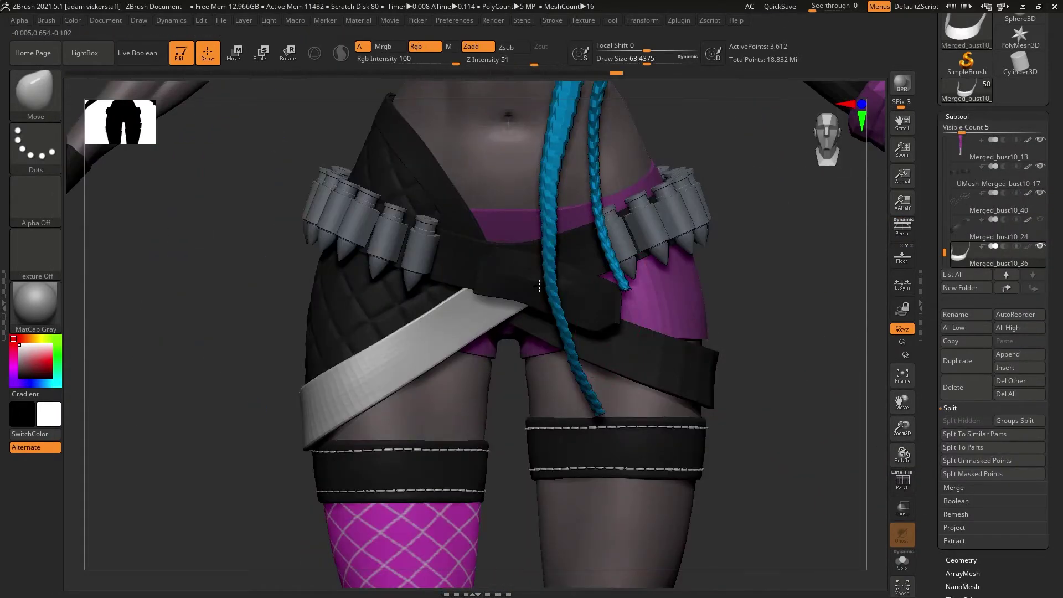
# Lay stitches at draw size 10 around the hip belt's centre strip and isolate them together with the belt.
pyautogui.click(903, 479)
pyautogui.moveTo(902, 455); pyautogui.dragTo(929, 456)
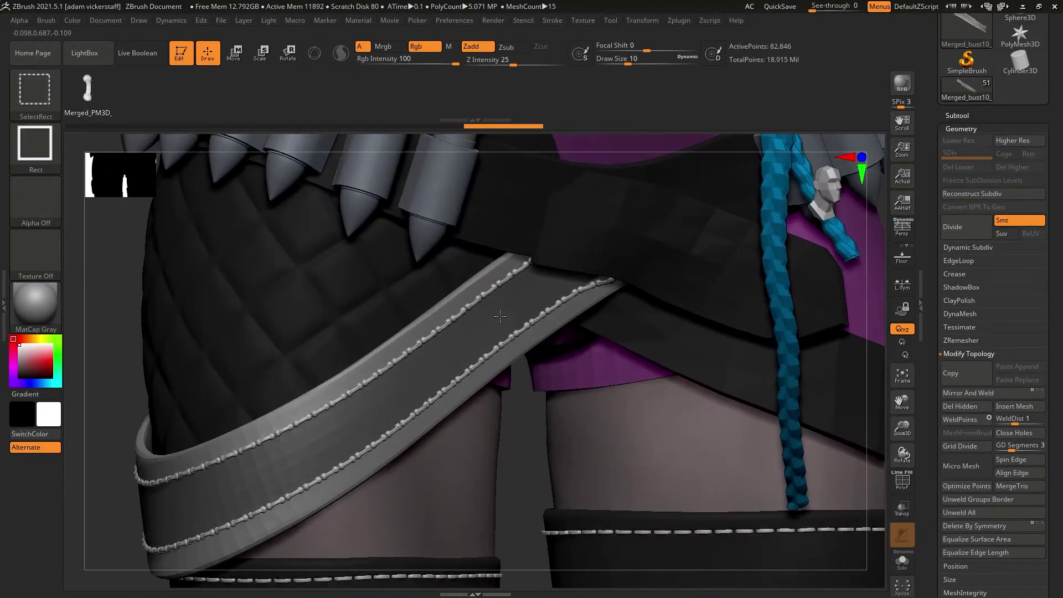
pyautogui.click(902, 562)
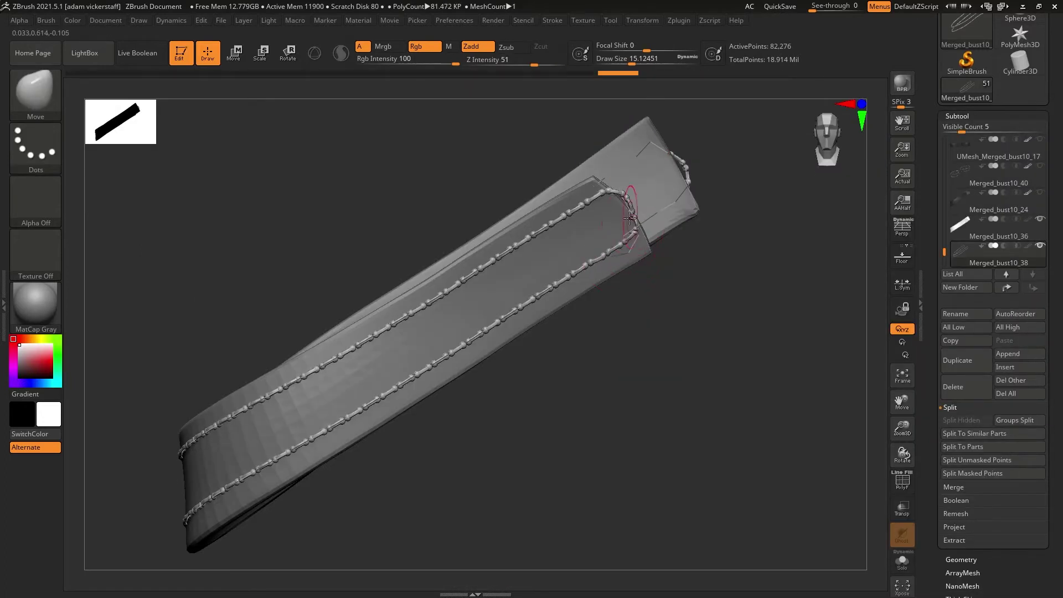
pyautogui.moveTo(904, 455); pyautogui.dragTo(293, 202)
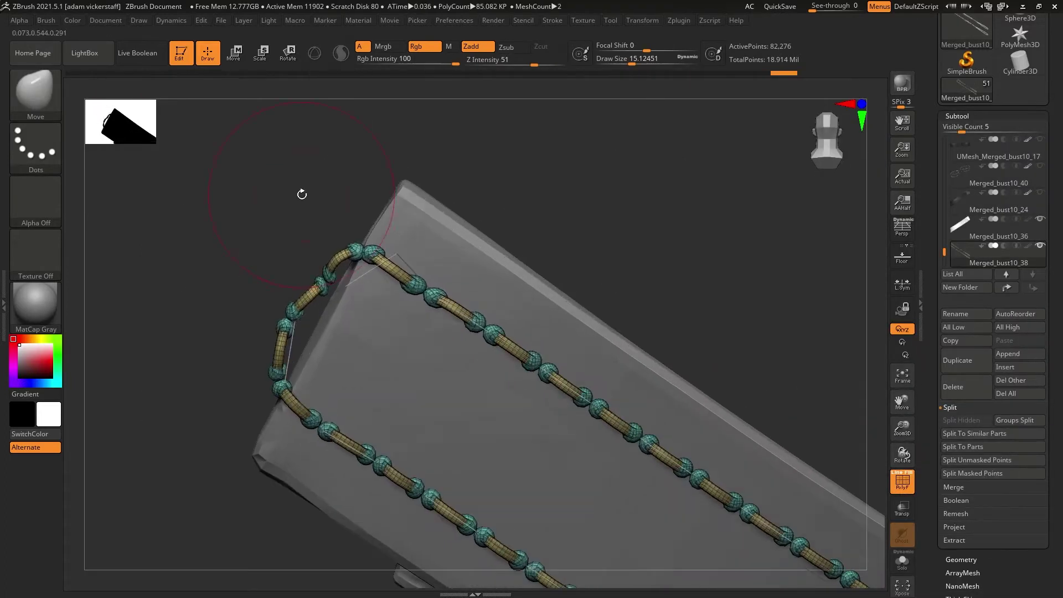
# Remove the stitches crossing the belt's rear end and shift the remaining end stitch inward with the Move brush.
pyautogui.keyDown('ctrl'); pyautogui.keyDown('alt'); pyautogui.keyDown('shift'); pyautogui.moveTo(250, 281); pyautogui.dragTo(373, 215); pyautogui.keyUp('shift'); pyautogui.keyUp('alt'); pyautogui.keyUp('ctrl')
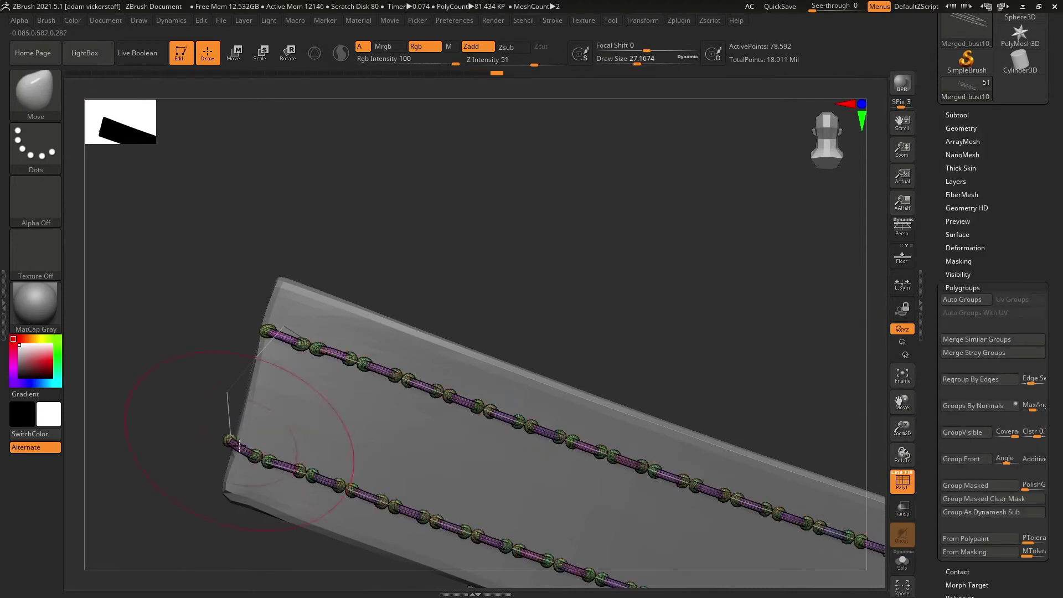
pyautogui.moveTo(558, 174)
pyautogui.keyDown('ctrl'); pyautogui.mouseDown()
pyautogui.moveTo(617, 541)
pyautogui.moveTo(855, 546)
pyautogui.mouseUp(); pyautogui.keyUp('ctrl')
pyautogui.moveTo(275, 463); pyautogui.dragTo(286, 465)
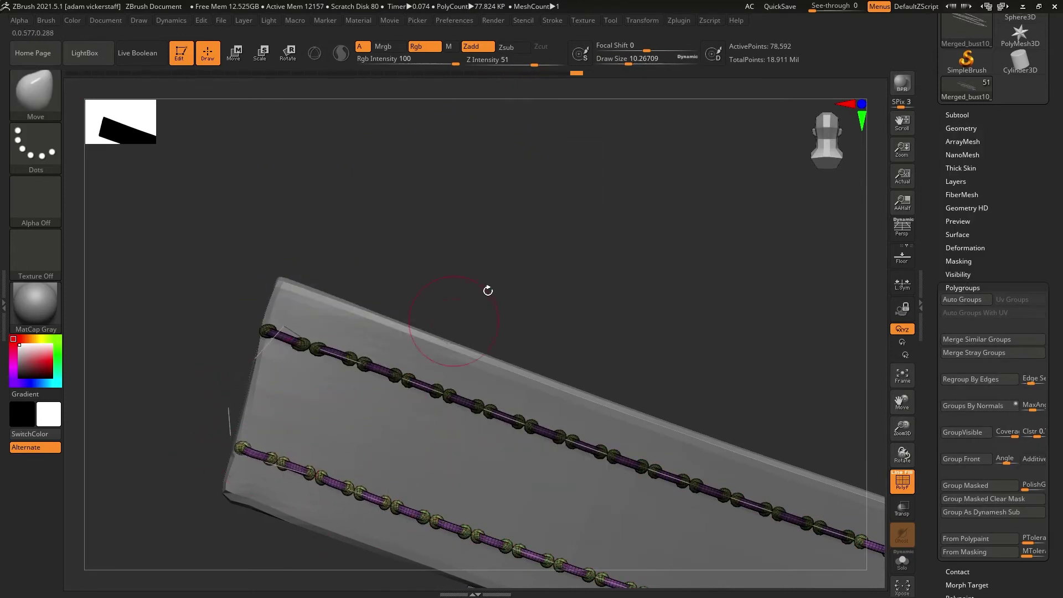
# Split the belt stitches' hidden spheres from the bars and move the active stitch subtool in the subtool order.
pyautogui.click(950, 114)
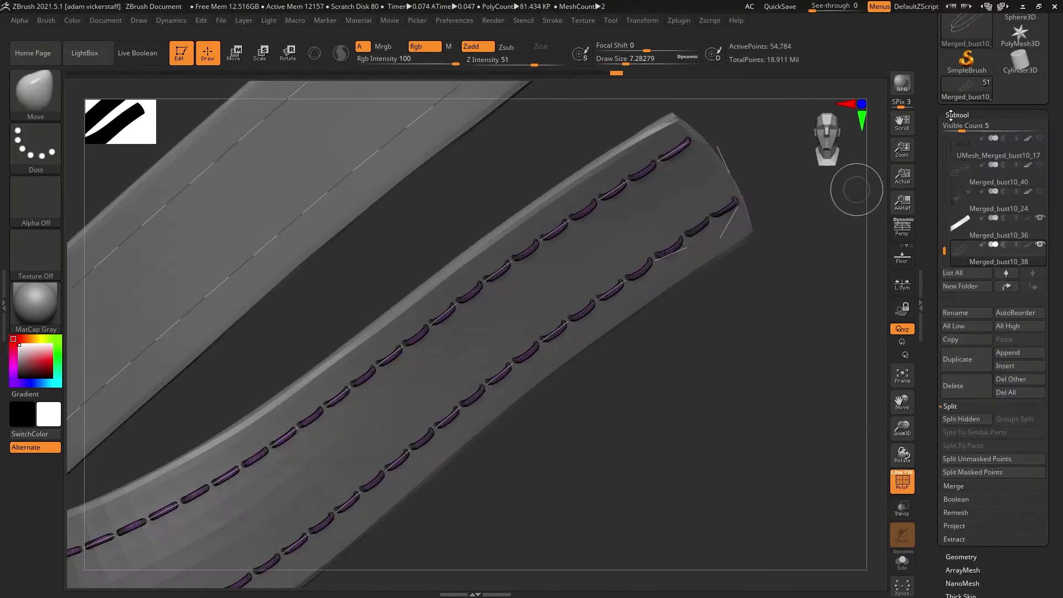
pyautogui.click(1006, 273)
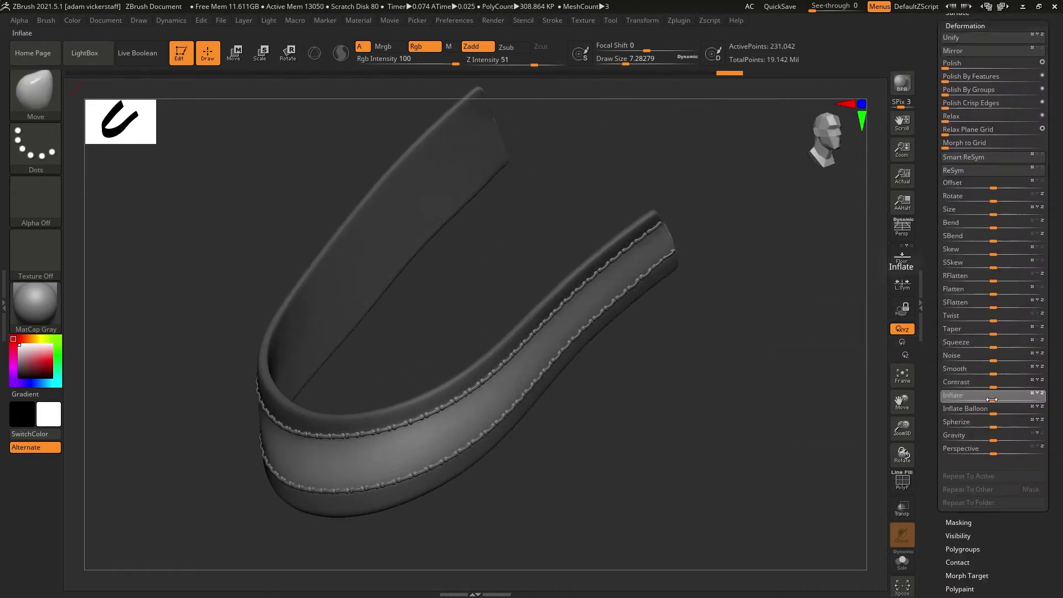
# Finish inflating the isolated hip belt and clear its mask.
pyautogui.click(966, 83)
pyautogui.click(961, 215)
pyautogui.click(961, 82)
pyautogui.click(968, 197)
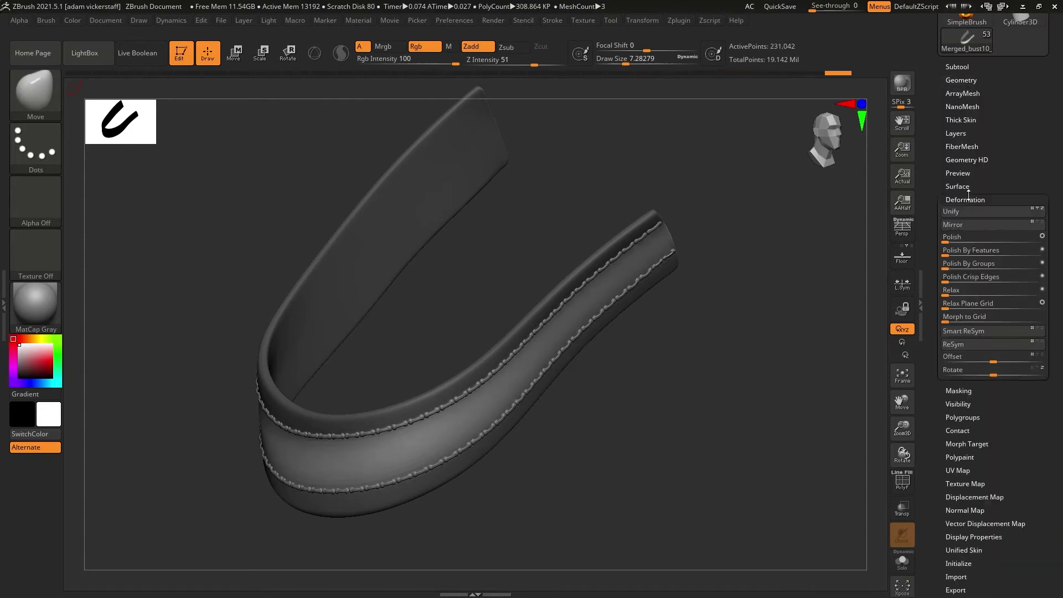
pyautogui.click(956, 133)
pyautogui.keyDown('ctrl'); pyautogui.moveTo(828, 177); pyautogui.dragTo(895, 294); pyautogui.keyUp('ctrl')
pyautogui.moveTo(903, 455)
pyautogui.mouseDown()
pyautogui.moveTo(903, 481)
pyautogui.moveTo(886, 443)
pyautogui.mouseUp()
# Punch the stitch holes by making a boolean mesh from the hip belt with the spheres subtracted.
pyautogui.click(961, 79)
pyautogui.click(958, 66)
pyautogui.click(1039, 114)
pyautogui.click(1039, 114)
pyautogui.click(956, 449)
pyautogui.click(974, 394)
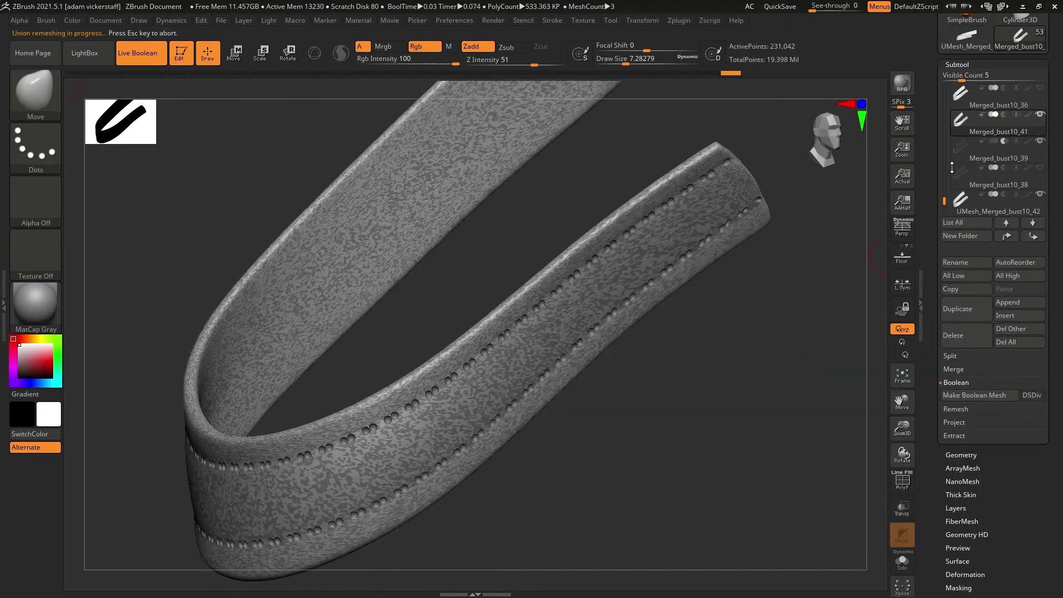
# Delete the source belt and hole-sphere subtools left over from the boolean.
pyautogui.click(953, 335)
pyautogui.click(864, 359)
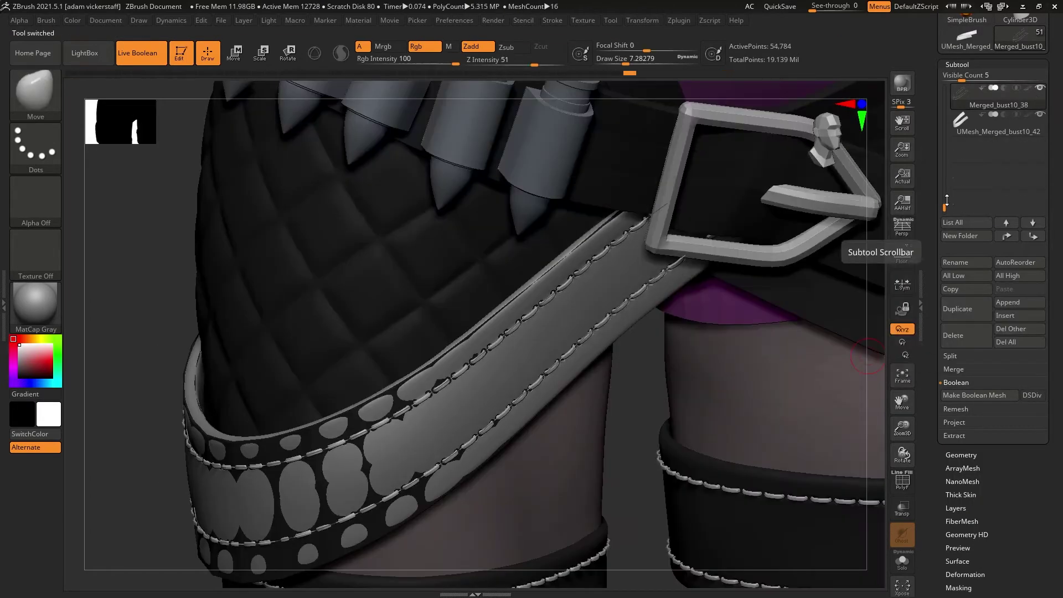
pyautogui.click(953, 335)
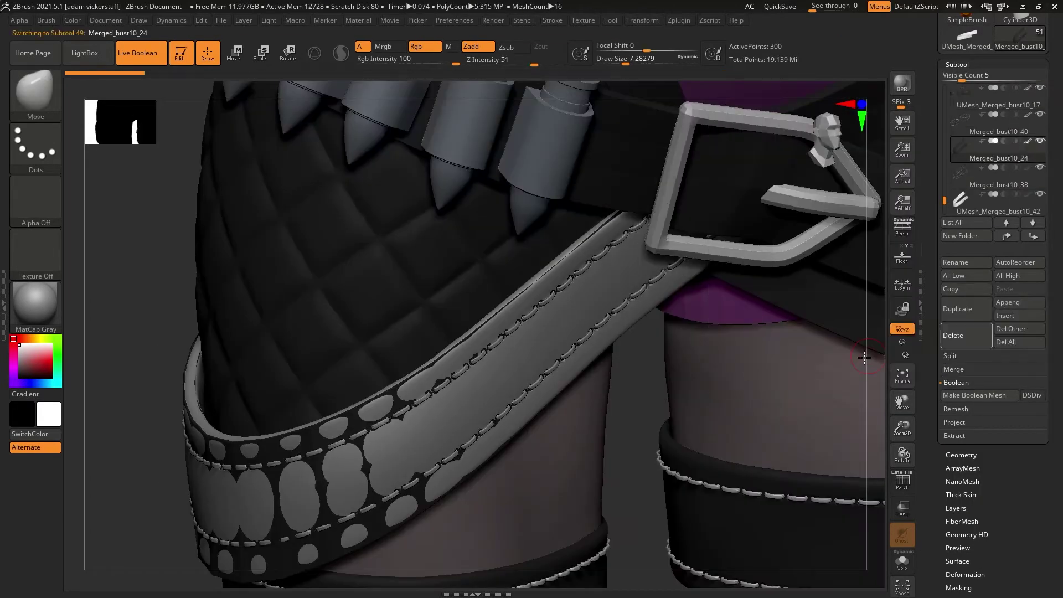
pyautogui.click(864, 359)
# Move the strap along the quilted skirt's upper edge to the end of the subtool list and save the tool.
pyautogui.moveTo(3, 377); pyautogui.dragTo(5, 339)
pyautogui.moveTo(902, 428); pyautogui.dragTo(905, 388)
pyautogui.moveTo(905, 455); pyautogui.dragTo(968, 463)
pyautogui.moveTo(903, 429)
pyautogui.mouseDown()
pyautogui.moveTo(911, 524)
pyautogui.moveTo(905, 415)
pyautogui.mouseUp()
pyautogui.moveTo(902, 401); pyautogui.dragTo(964, 460)
pyautogui.keyDown('alt'); pyautogui.click(559, 448); pyautogui.keyUp('alt')
pyautogui.moveTo(902, 429); pyautogui.dragTo(902, 476)
pyautogui.click(902, 480)
pyautogui.moveTo(903, 402); pyautogui.dragTo(1001, 471)
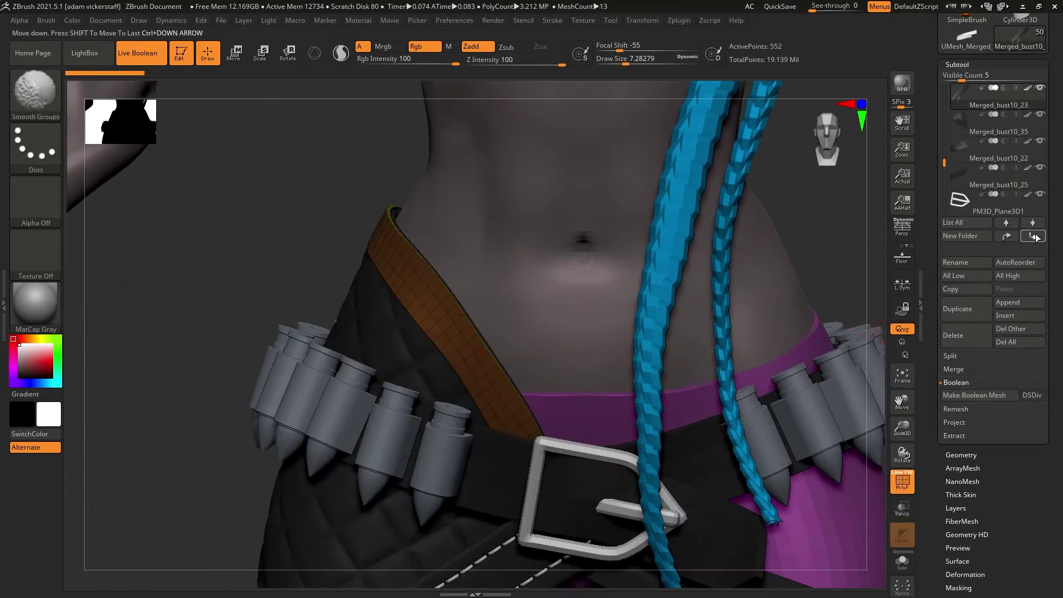
pyautogui.keyDown('shift'); pyautogui.click(1034, 237); pyautogui.keyUp('shift')
pyautogui.moveTo(1050, 243); pyautogui.dragTo(1051, 436)
pyautogui.click(1018, 37)
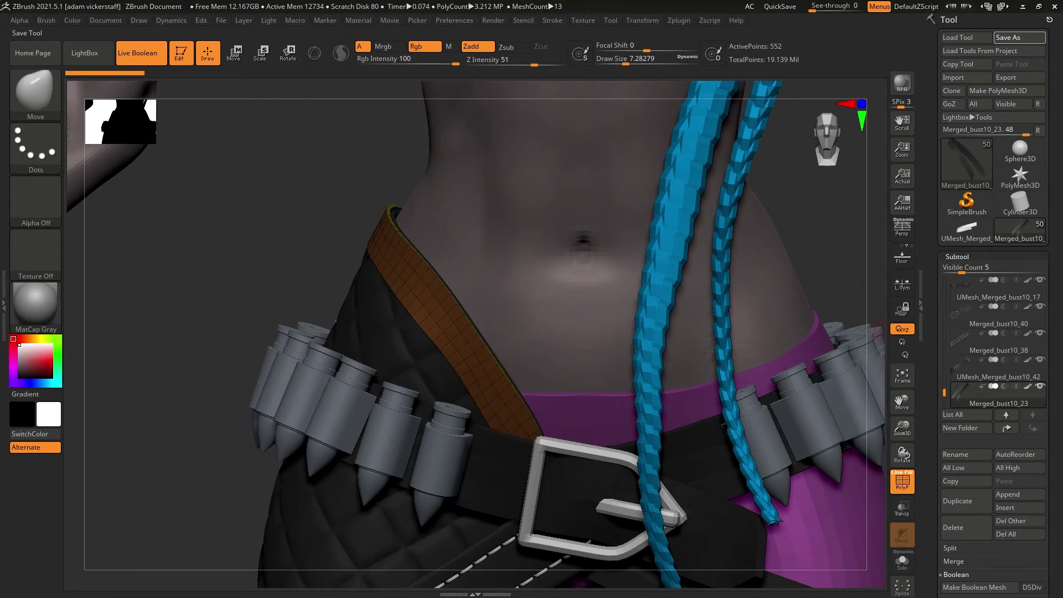
# Rework the upper strap's edges with ZModeler and subdivide it to level 4, with smoothing on for the last level.
pyautogui.moveTo(459, 334)
pyautogui.mouseDown(button='right')
pyautogui.moveTo(953, 463)
pyautogui.moveTo(738, 256)
pyautogui.moveTo(1015, 506)
pyautogui.mouseUp(button='right')
pyautogui.press('b')
pyautogui.press('z')
pyautogui.press('m')
pyautogui.press('space')
pyautogui.click(467, 303)
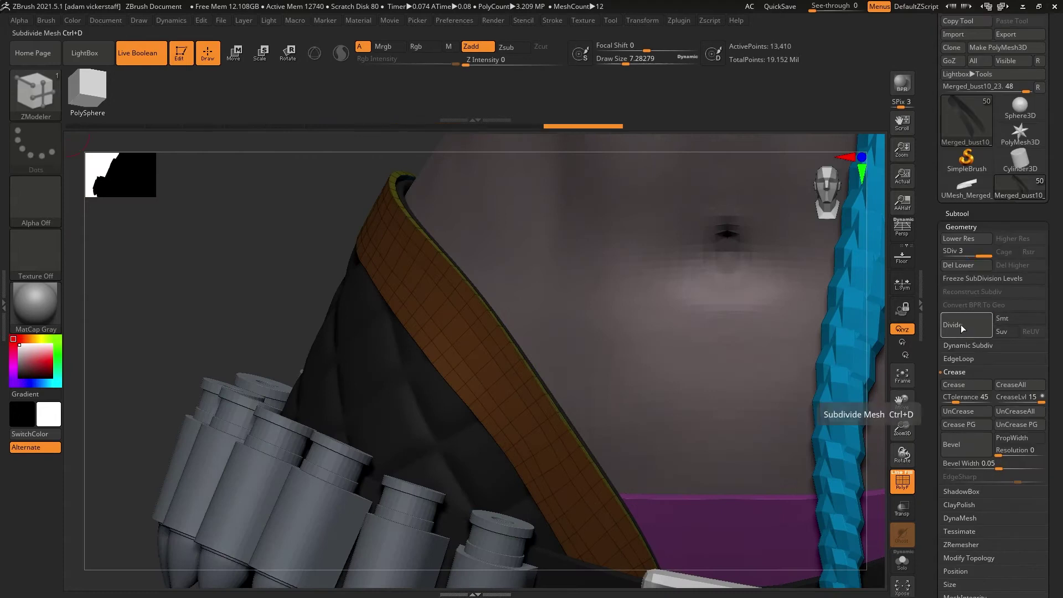
pyautogui.hotkey('shift', 'd')
pyautogui.click(902, 481)
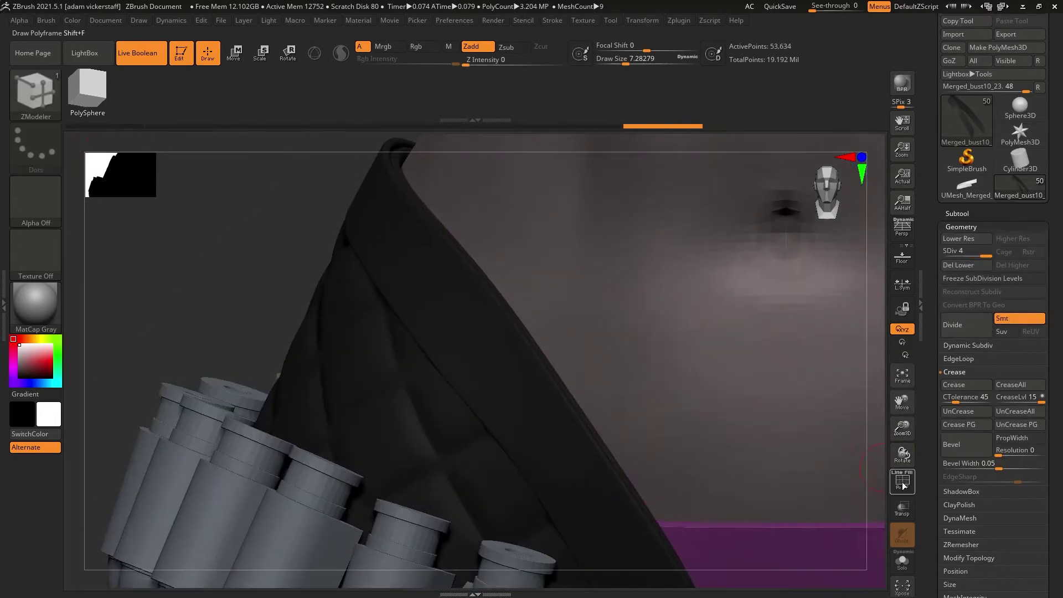
pyautogui.click(902, 480)
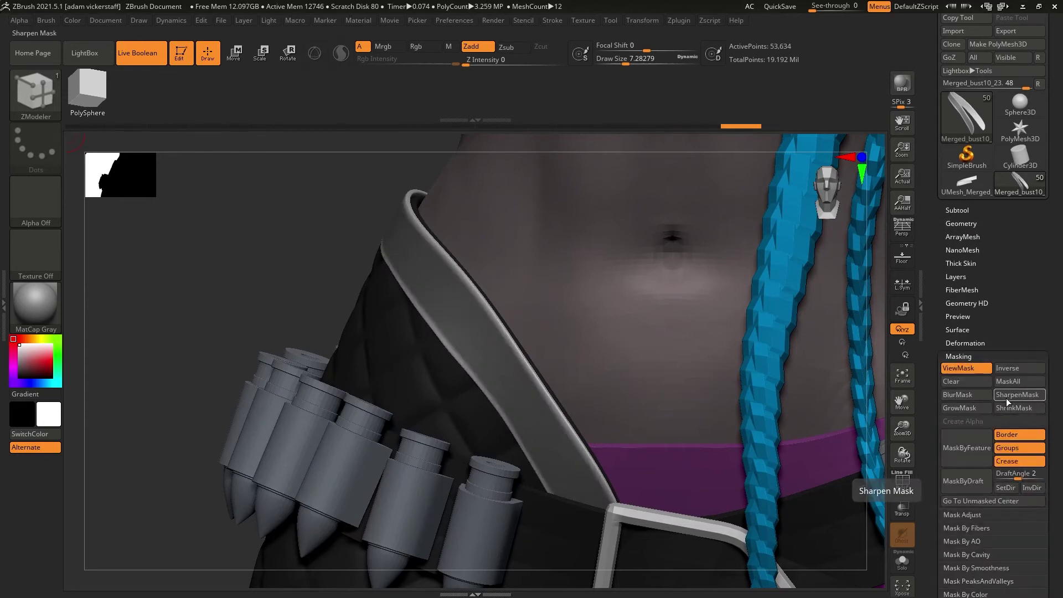
# Add a sculpt layer to the upper strap and slightly inflate its unmasked border.
pyautogui.click(956, 277)
pyautogui.click(965, 554)
pyautogui.moveTo(932, 360); pyautogui.dragTo(932, 72)
pyautogui.moveTo(993, 427); pyautogui.dragTo(997, 427)
pyautogui.moveTo(932, 44); pyautogui.dragTo(932, 130)
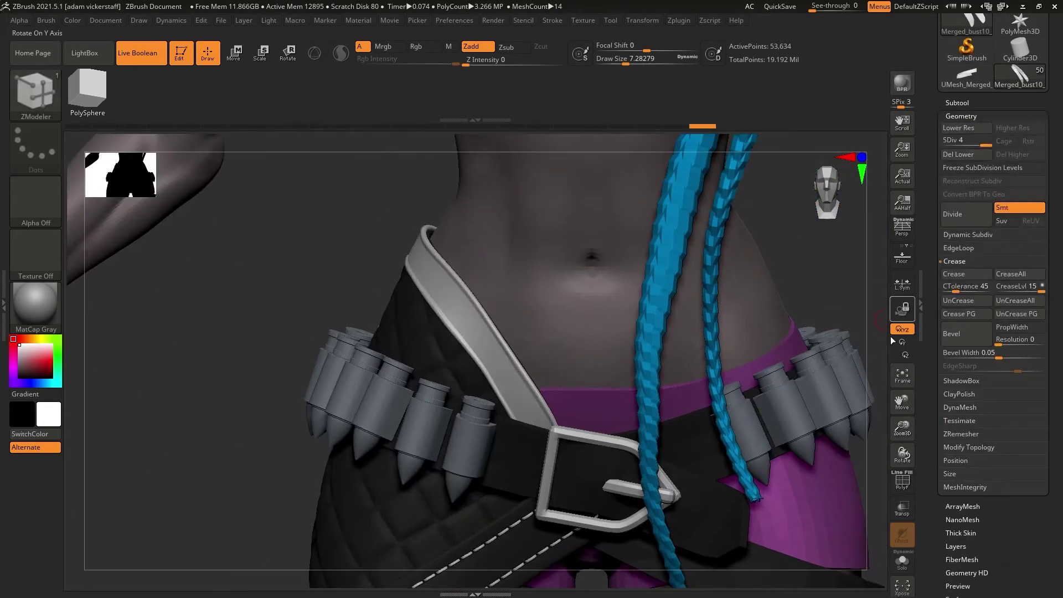
# Activate the Move Topological brush for shaping the upper strap at subdivision level 1.
pyautogui.press('b')
pyautogui.press('m')
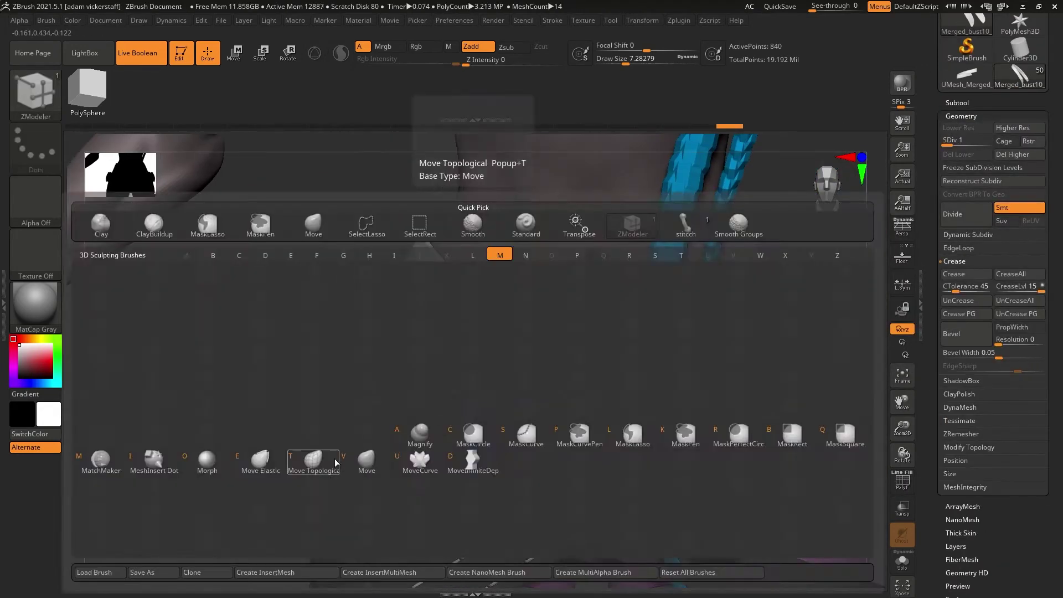
pyautogui.click(335, 463)
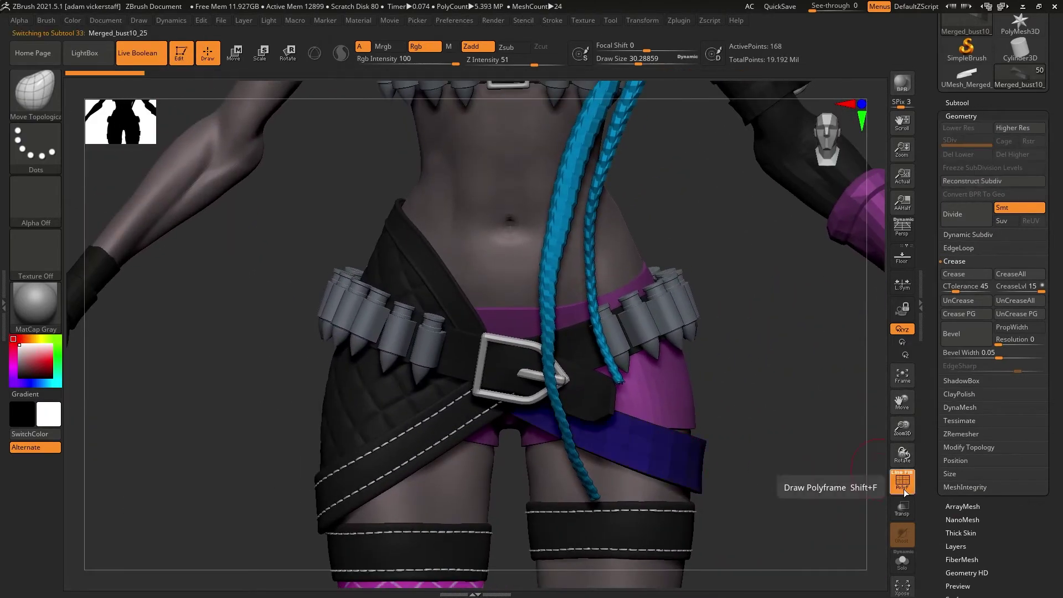
# Prepare the hip belt on the character's left side with ZModeler and lay stitches at draw size 10 along its centre strip.
pyautogui.click(902, 481)
pyautogui.press('b')
pyautogui.press('z')
pyautogui.press('m')
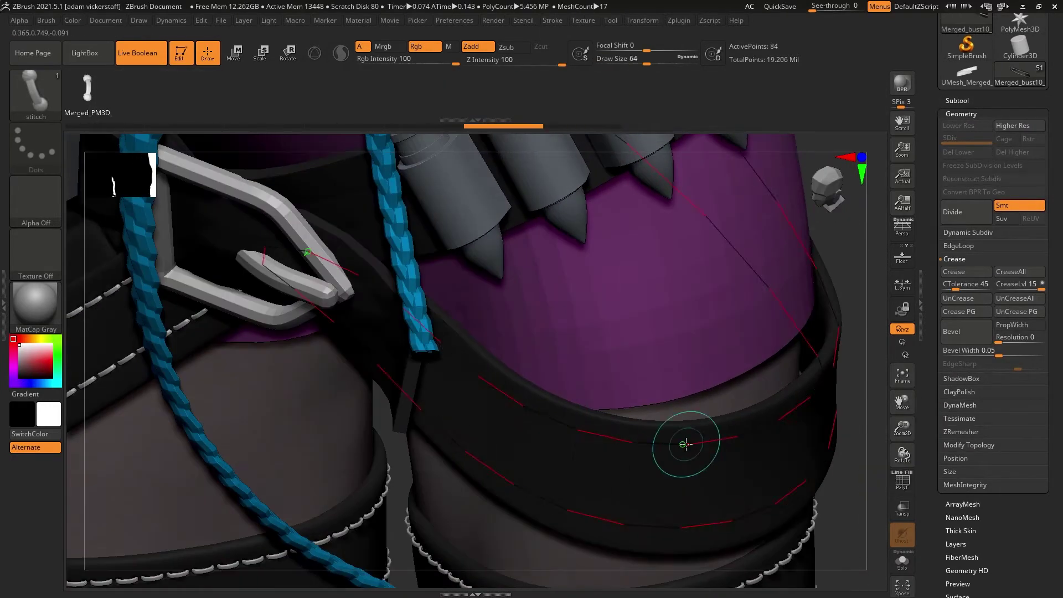
pyautogui.click(902, 562)
pyautogui.hotkey('ctrl', 'z')
pyautogui.hotkey('ctrl', 'z')
pyautogui.hotkey('ctrl', 'z')
pyautogui.click(966, 138)
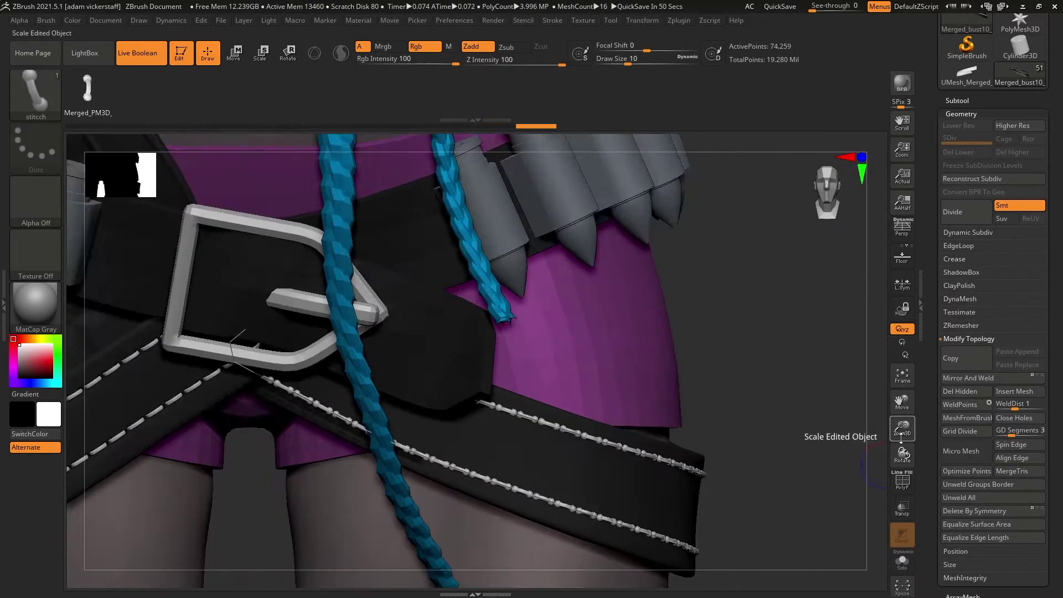
# Isolate the second hip belt and blur its mask at a lower subdivision level.
pyautogui.press('b')
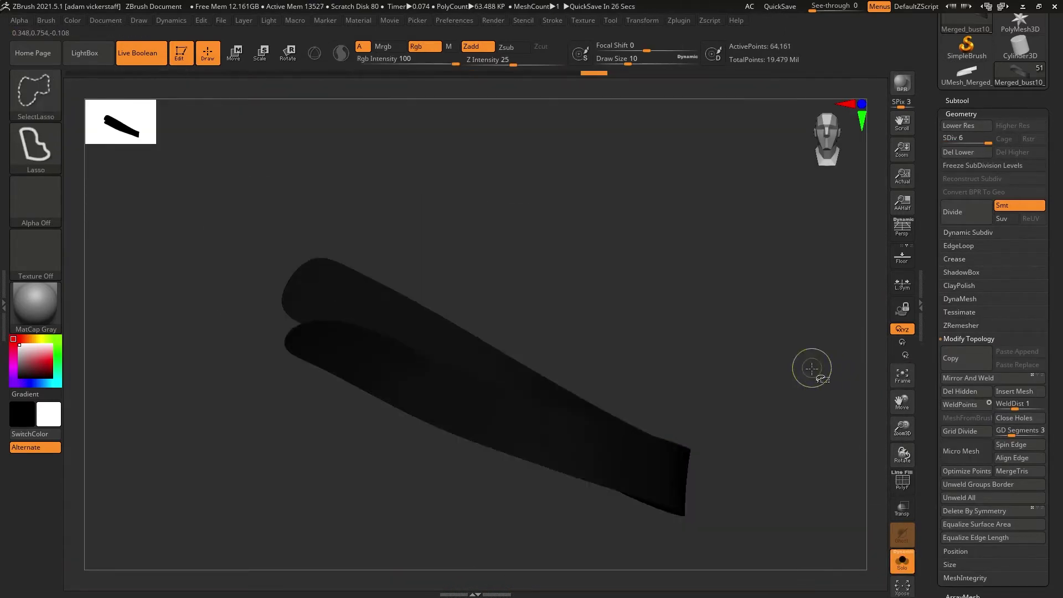
pyautogui.click(969, 338)
pyautogui.click(961, 114)
pyautogui.click(958, 244)
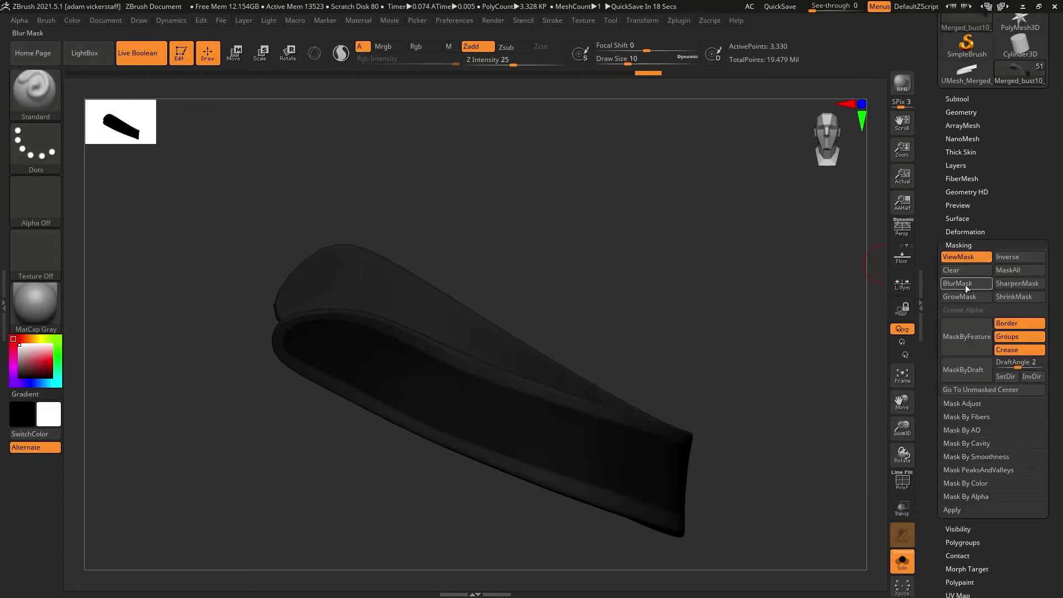
pyautogui.click(959, 245)
pyautogui.click(958, 245)
pyautogui.click(965, 271)
# Raise the second hip belt's subdivision level and slightly inflate its unmasked border.
pyautogui.click(961, 113)
pyautogui.moveTo(950, 137); pyautogui.dragTo(979, 137)
pyautogui.click(961, 113)
pyautogui.click(965, 232)
pyautogui.moveTo(934, 500); pyautogui.dragTo(934, 416)
pyautogui.moveTo(993, 522); pyautogui.dragTo(996, 522)
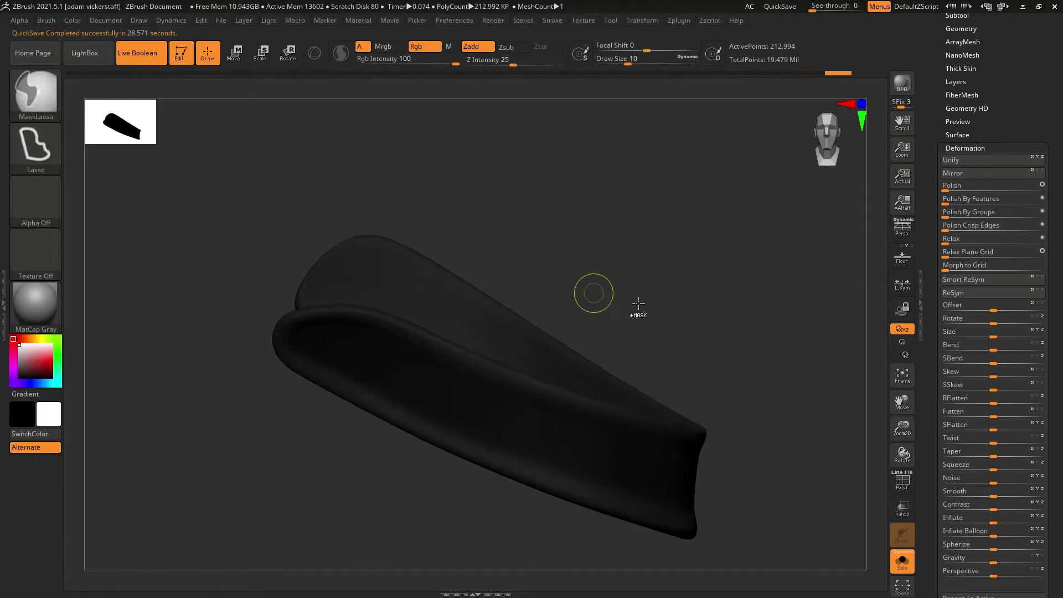
# Refine the second belt's mask at a lower subdivision level, inflate by 3 and add a new layer.
pyautogui.click(961, 29)
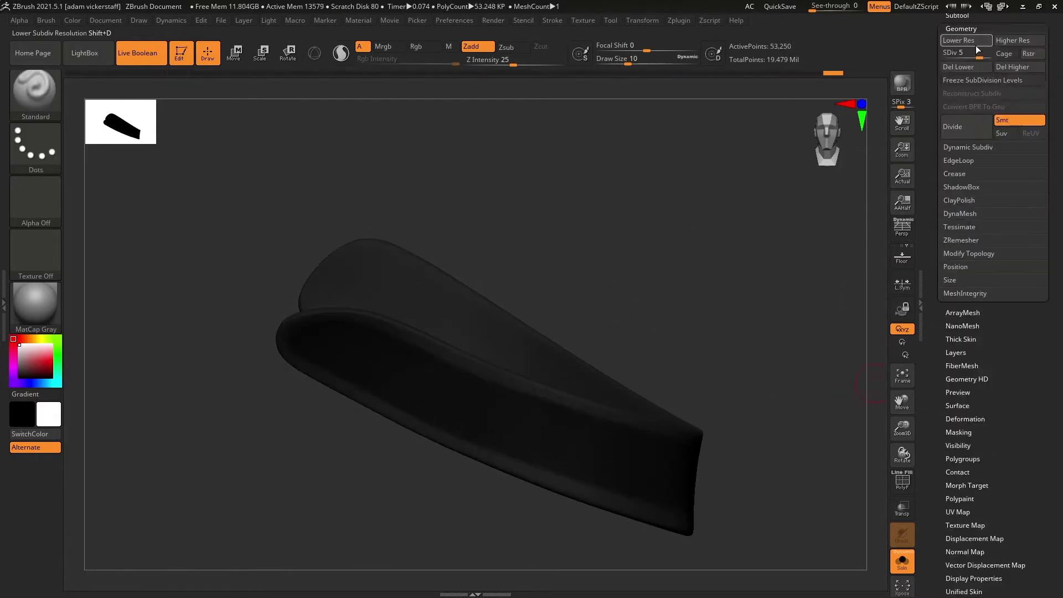
pyautogui.click(959, 432)
pyautogui.click(958, 169)
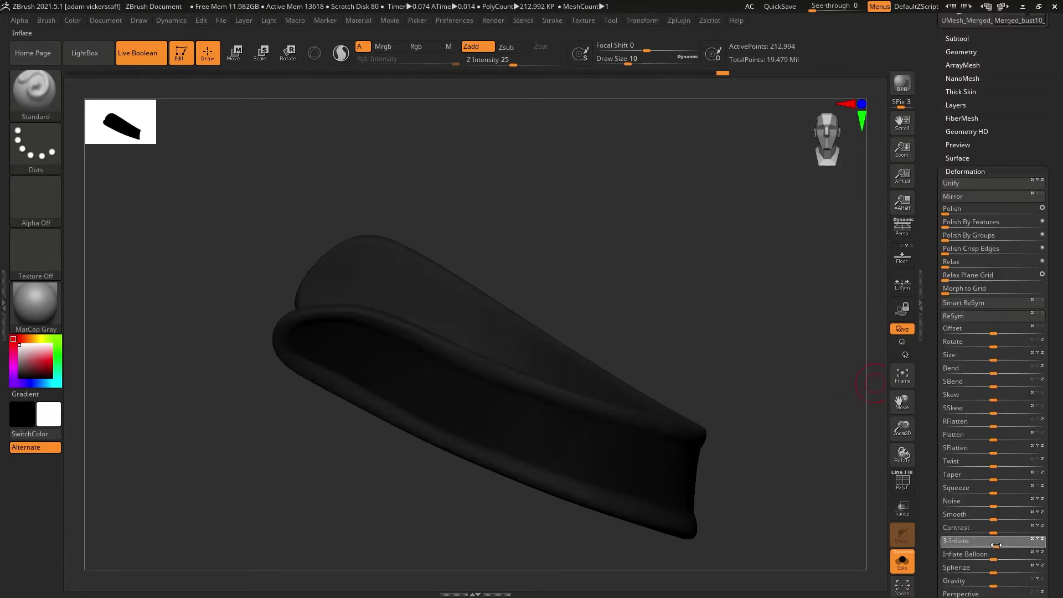
pyautogui.click(955, 105)
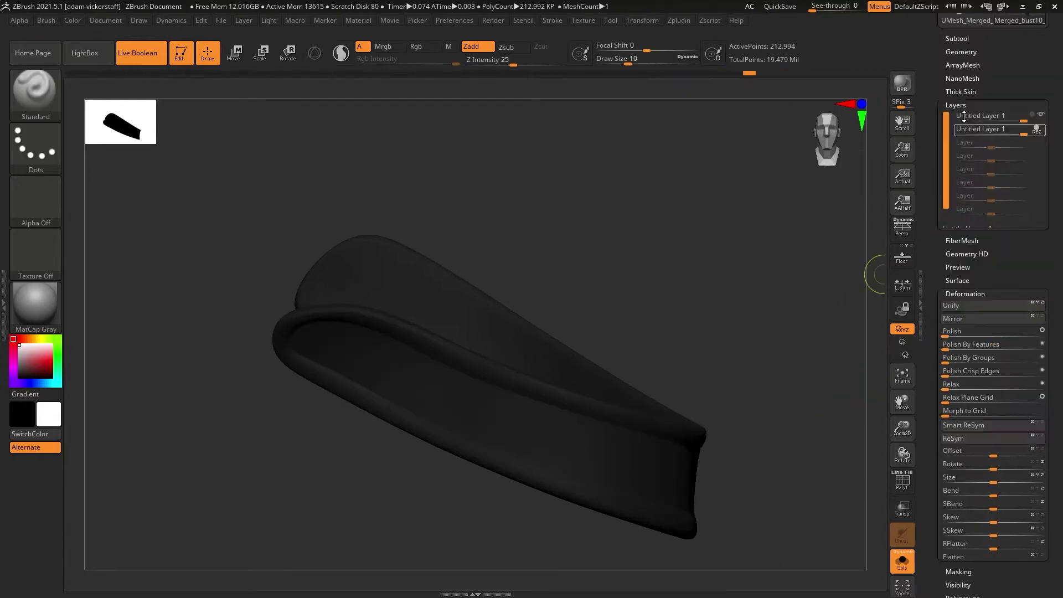
pyautogui.click(954, 263)
# Rework the second belt's mask across subdivision levels and inflate the belt by 3 on a new layer.
pyautogui.keyDown('ctrl'); pyautogui.keyDown('shift'); pyautogui.click(736, 296); pyautogui.keyUp('shift'); pyautogui.keyUp('ctrl')
pyautogui.click(961, 51)
pyautogui.click(966, 77)
pyautogui.click(959, 455)
pyautogui.click(964, 165)
pyautogui.click(961, 46)
pyautogui.click(987, 71)
pyautogui.click(955, 370)
pyautogui.click(953, 258)
pyautogui.click(965, 377)
pyautogui.write('3')
pyautogui.press('Return')
# Grow the second hip belt's mask repeatedly at a lower subdivision level.
pyautogui.click(955, 98)
pyautogui.click(958, 387)
pyautogui.click(961, 44)
pyautogui.click(968, 68)
pyautogui.click(958, 447)
pyautogui.click(968, 231)
pyautogui.click(961, 43)
pyautogui.click(961, 43)
pyautogui.click(959, 176)
pyautogui.click(970, 229)
# Return the second belt to a high subdivision level and inflate its unmasked area by 3.
pyautogui.click(961, 43)
pyautogui.click(985, 70)
pyautogui.click(965, 434)
pyautogui.write('3')
pyautogui.press('Return')
# Sharpen the second belt's mask and inflate the belt by 3 once more.
pyautogui.click(955, 92)
pyautogui.click(961, 39)
pyautogui.click(959, 442)
pyautogui.click(1012, 207)
pyautogui.click(956, 91)
pyautogui.click(965, 368)
pyautogui.click(999, 528)
pyautogui.write('3')
pyautogui.press('Return')
pyautogui.click(955, 90)
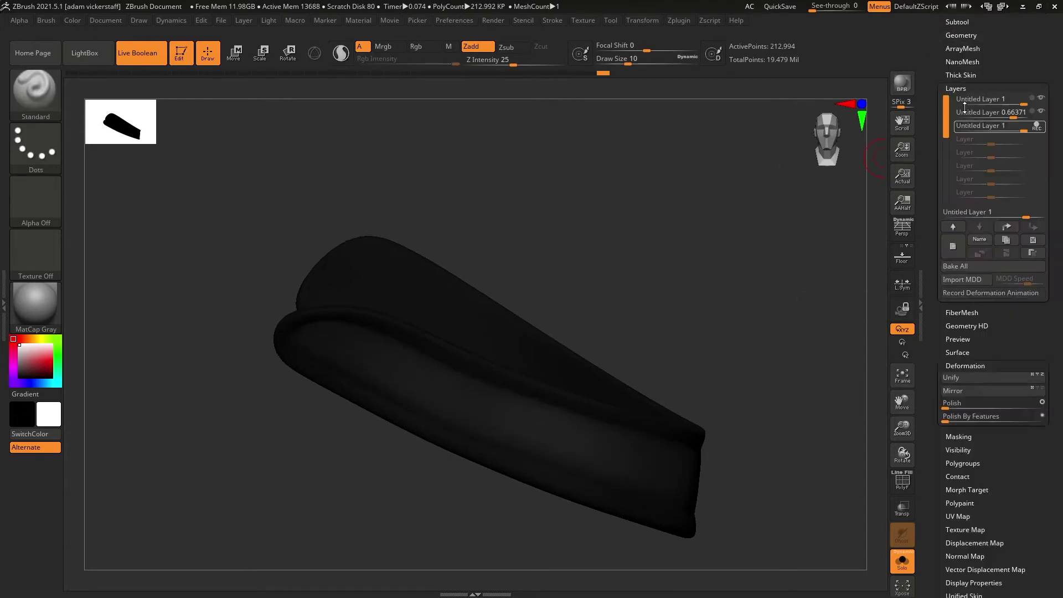
# Stop recording the second belt's sculpt layer, reduce the layer's intensity and leave solo view.
pyautogui.click(1032, 125)
pyautogui.moveTo(1023, 129); pyautogui.dragTo(1007, 129)
pyautogui.click(902, 561)
pyautogui.click(958, 22)
# Isolate the second belt's stitches and split the spheres from the bars.
pyautogui.keyDown('alt'); pyautogui.click(648, 459); pyautogui.keyUp('alt')
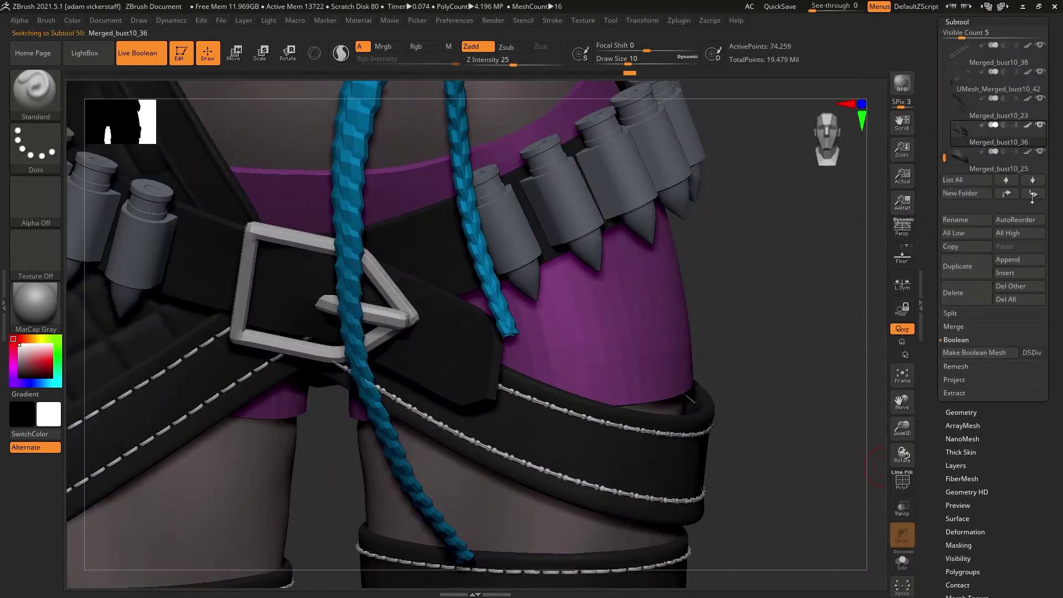
pyautogui.click(902, 562)
pyautogui.keyDown('ctrl'); pyautogui.keyDown('shift'); pyautogui.click(640, 427); pyautogui.keyUp('shift'); pyautogui.keyUp('ctrl')
pyautogui.moveTo(644, 411); pyautogui.dragTo(692, 413)
pyautogui.click(961, 413)
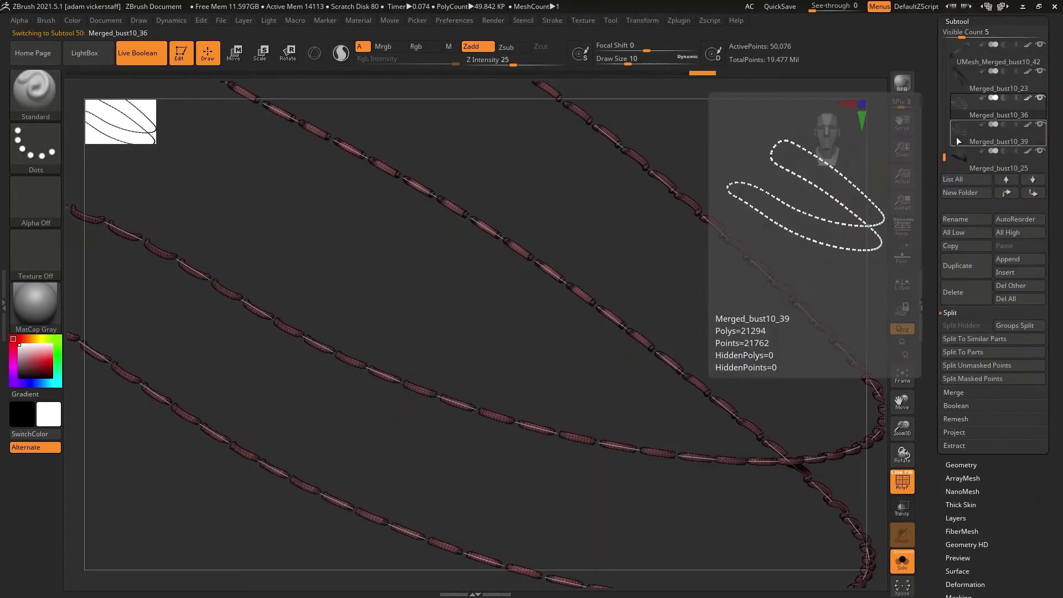
# Subtract the spheres from the second hip belt with a boolean mesh and check the result's wireframe.
pyautogui.click(957, 136)
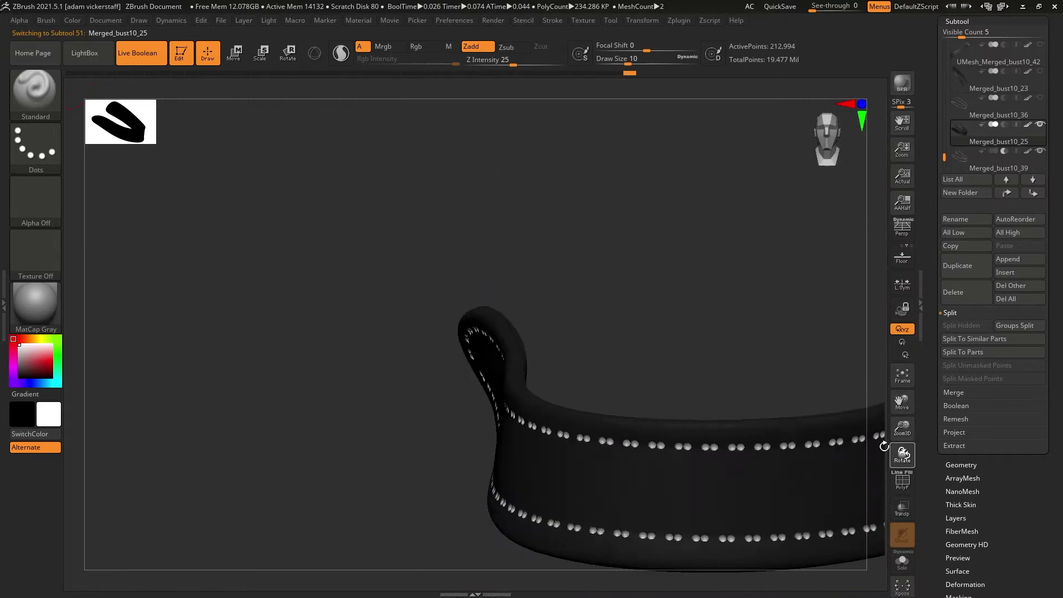
pyautogui.click(956, 405)
pyautogui.click(966, 351)
pyautogui.click(849, 309)
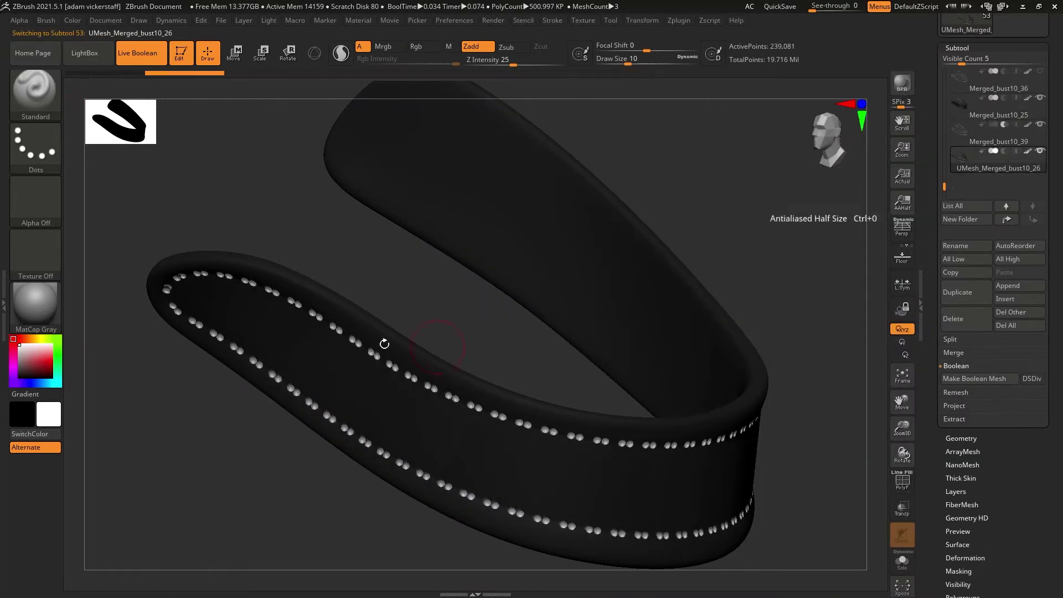
pyautogui.click(902, 479)
pyautogui.click(901, 480)
pyautogui.click(982, 131)
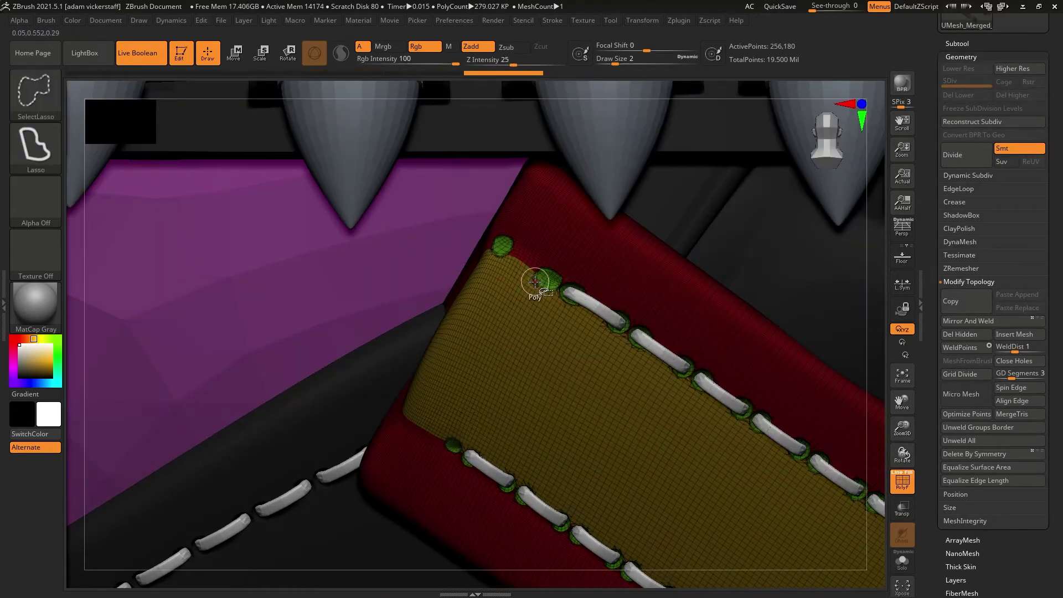
# Smooth out the surplus stitch holes at the first hip belt's rear end with the hPolish and Smooth brushes.
pyautogui.keyDown('ctrl'); pyautogui.keyDown('shift'); pyautogui.click(538, 283); pyautogui.keyUp('shift'); pyautogui.keyUp('ctrl')
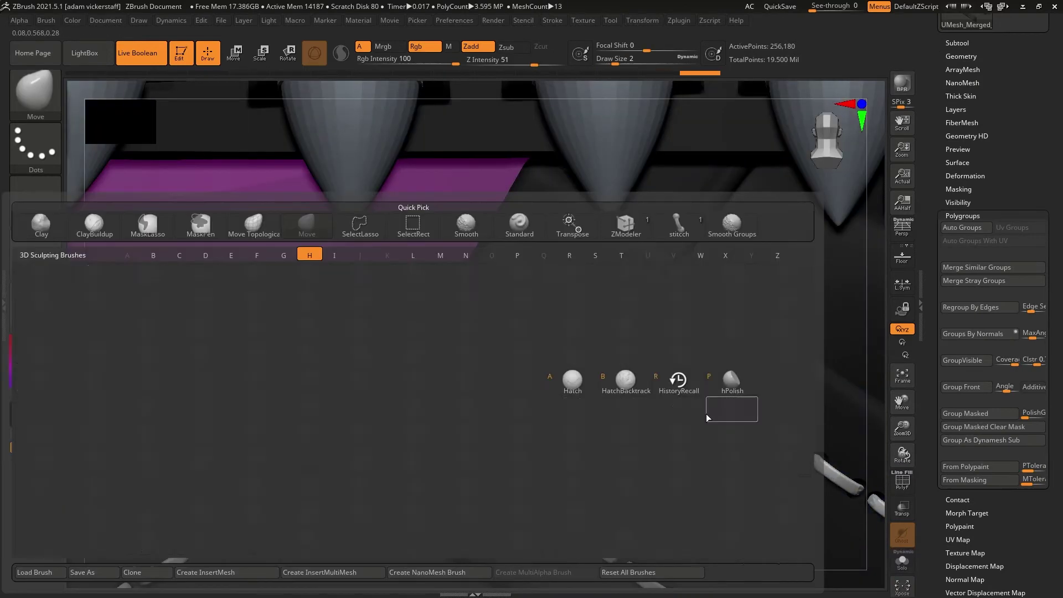
pyautogui.press('p')
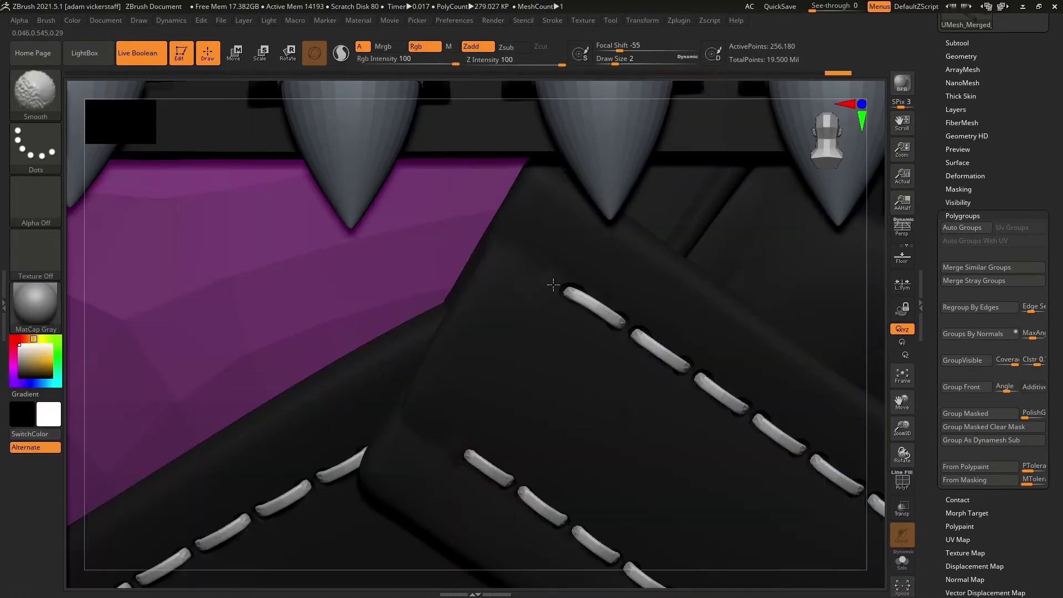
pyautogui.press('b')
pyautogui.press('Escape')
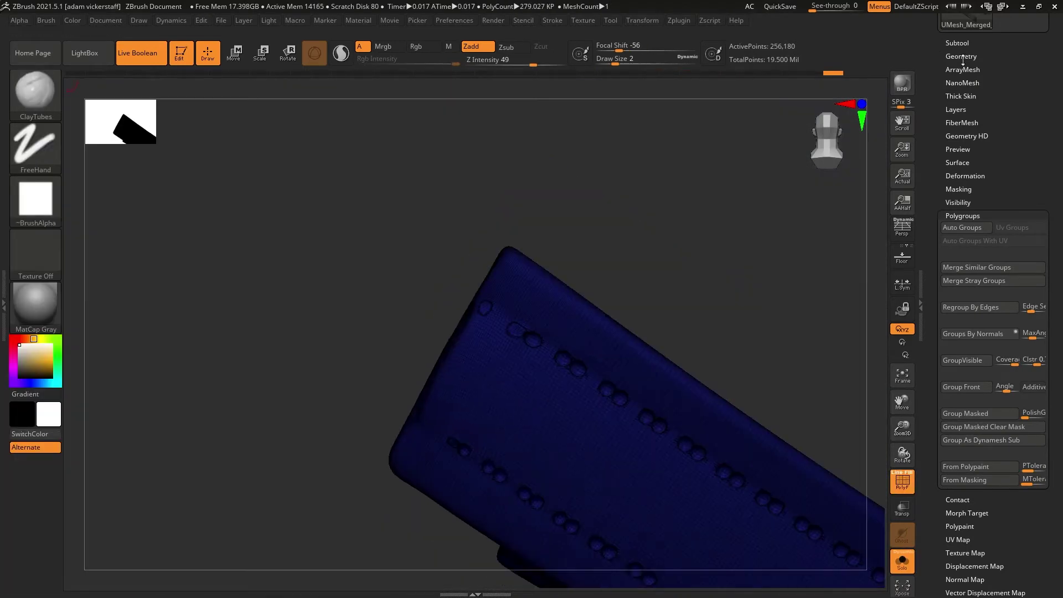
# Duplicate the punched hip belt, reduce the copy's polygons and ZRemesh it with KeepGroups and DetectEdges off.
pyautogui.click(957, 42)
pyautogui.click(961, 431)
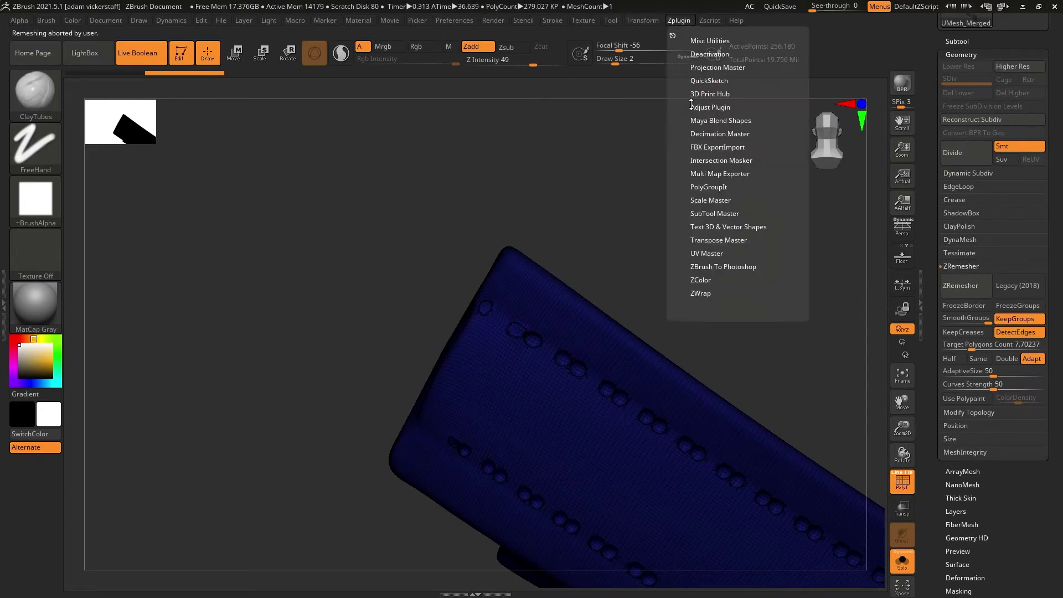
pyautogui.hotkey('shift', 'f')
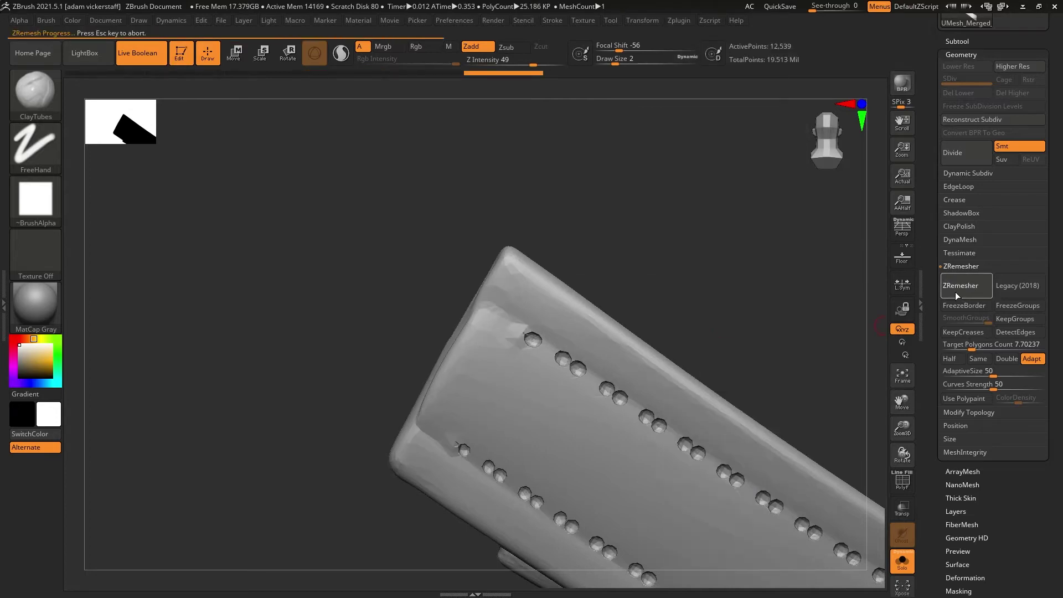
pyautogui.hotkey('shift', 'f')
pyautogui.click(961, 54)
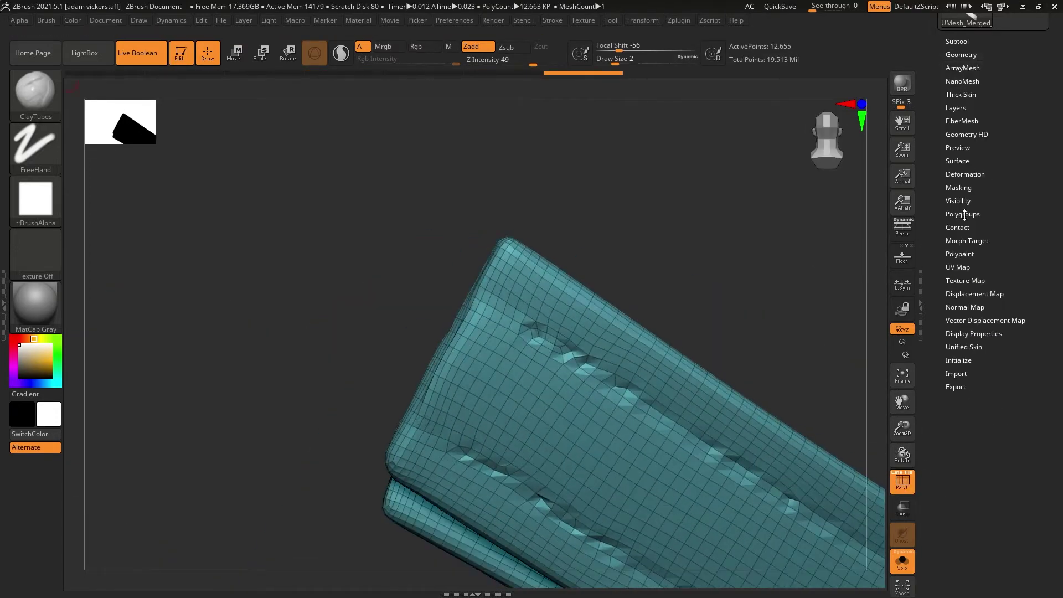
# Subdivide the remeshed hip belt and project the original belt's detail onto it.
pyautogui.click(961, 54)
pyautogui.click(968, 151)
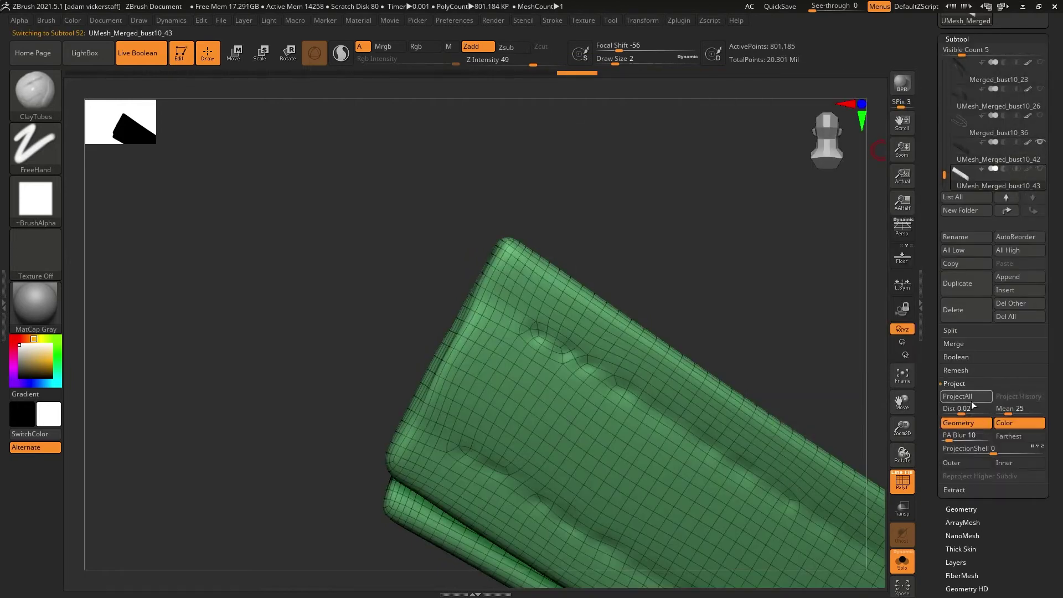
# Delete the original punched belt, set the remeshed belt to subdivision level 3 and delete its lower levels.
pyautogui.click(997, 154)
pyautogui.click(964, 309)
pyautogui.click(991, 237)
pyautogui.click(961, 509)
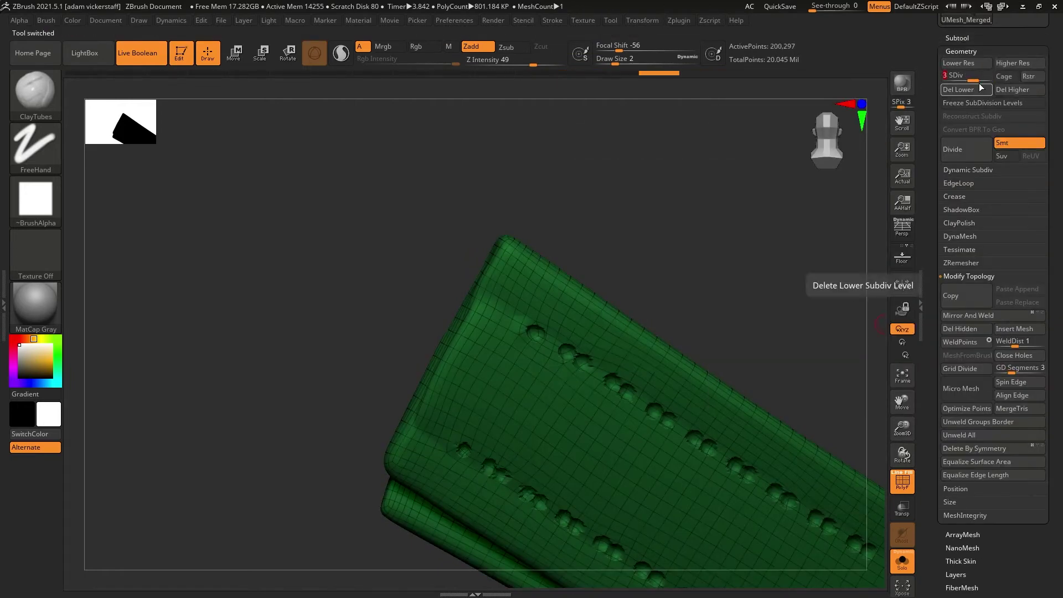
pyautogui.click(979, 90)
# Show the whole character again, select the waist belt's end flap at the buckle and switch to the ZModeler brush.
pyautogui.click(957, 39)
pyautogui.click(902, 561)
pyautogui.click(911, 491)
pyautogui.moveTo(902, 428); pyautogui.dragTo(904, 387)
pyautogui.moveTo(903, 453); pyautogui.dragTo(938, 492)
pyautogui.moveTo(903, 428); pyautogui.dragTo(902, 476)
pyautogui.moveTo(902, 402)
pyautogui.mouseDown()
pyautogui.moveTo(876, 459)
pyautogui.moveTo(902, 470)
pyautogui.moveTo(936, 454)
pyautogui.mouseUp()
pyautogui.keyDown('alt'); pyautogui.click(526, 382); pyautogui.keyUp('alt')
pyautogui.click(902, 482)
pyautogui.press('s')
pyautogui.click(36, 93)
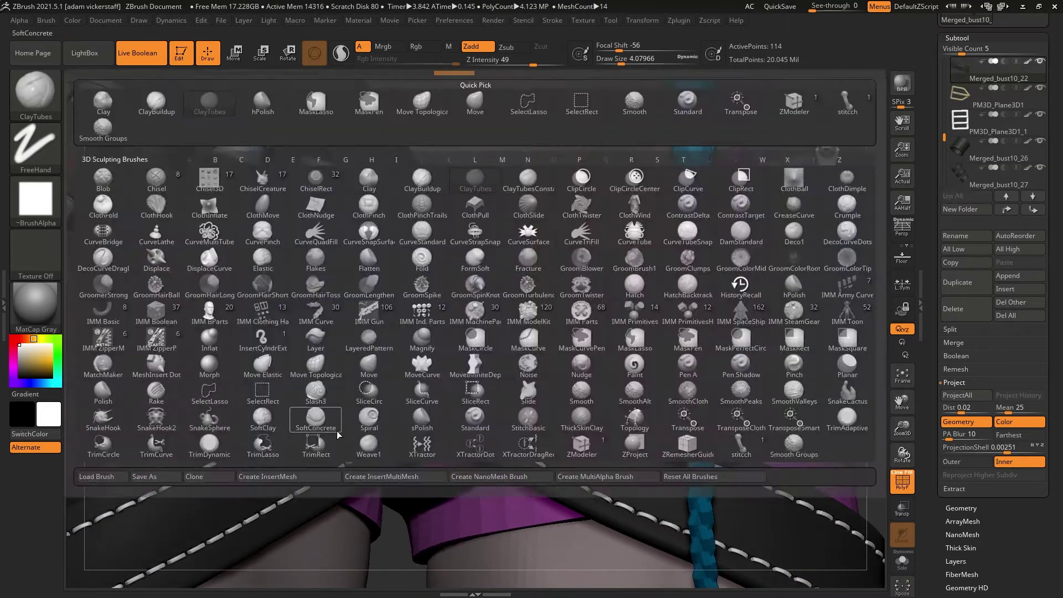
pyautogui.click(581, 445)
# Select the waist belt's end flap inside the buckle and set ZModeler's edge action to Crease.
pyautogui.click(961, 508)
pyautogui.click(957, 38)
pyautogui.click(961, 508)
pyautogui.press('space')
pyautogui.keyDown('alt'); pyautogui.click(364, 305); pyautogui.keyUp('alt')
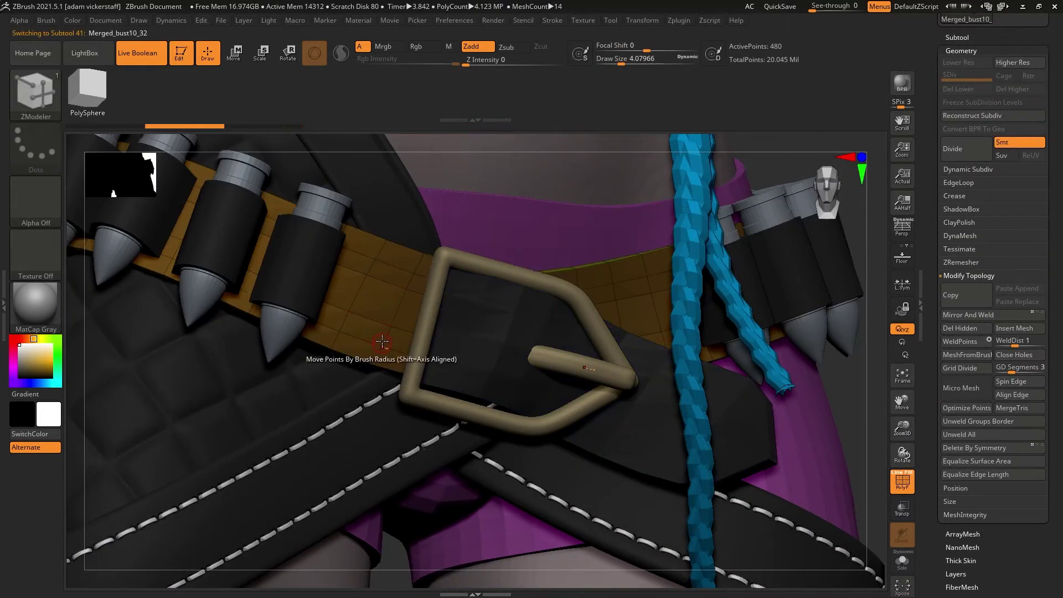
pyautogui.keyDown('alt'); pyautogui.click(537, 363); pyautogui.keyUp('alt')
pyautogui.click(955, 196)
pyautogui.moveTo(902, 454)
pyautogui.mouseDown()
pyautogui.moveTo(886, 454)
pyautogui.moveTo(902, 471)
pyautogui.mouseUp()
pyautogui.moveTo(903, 454); pyautogui.dragTo(903, 432)
pyautogui.press('space')
pyautogui.click(558, 301)
# Isolate the belt flap, crease its outer edges with ZModeler and subdivide the mesh.
pyautogui.click(962, 156)
pyautogui.hotkey('ctrl', 'z')
pyautogui.click(902, 562)
pyautogui.click(680, 479)
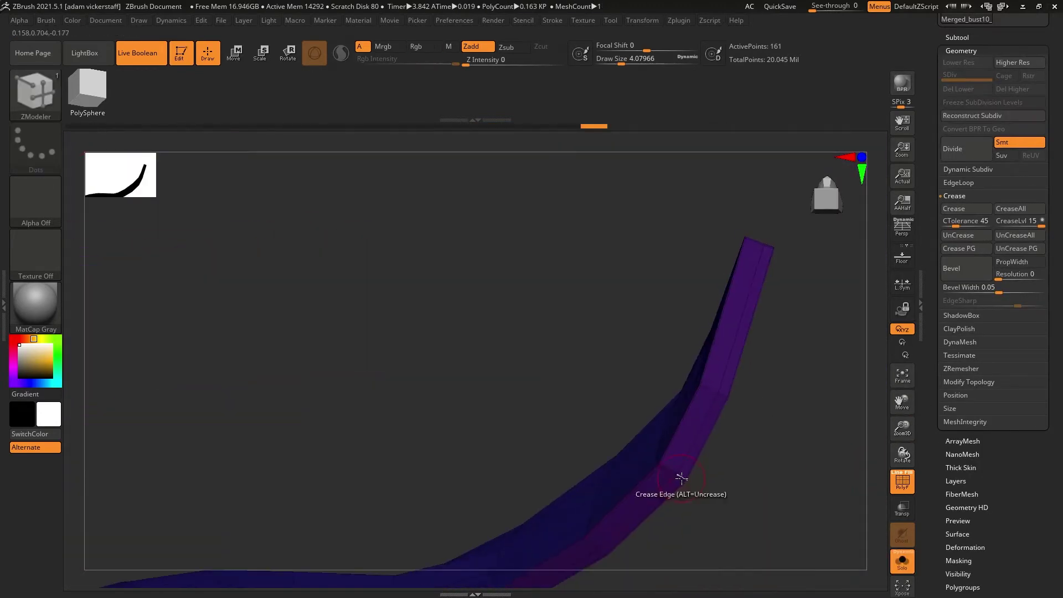
pyautogui.click(967, 157)
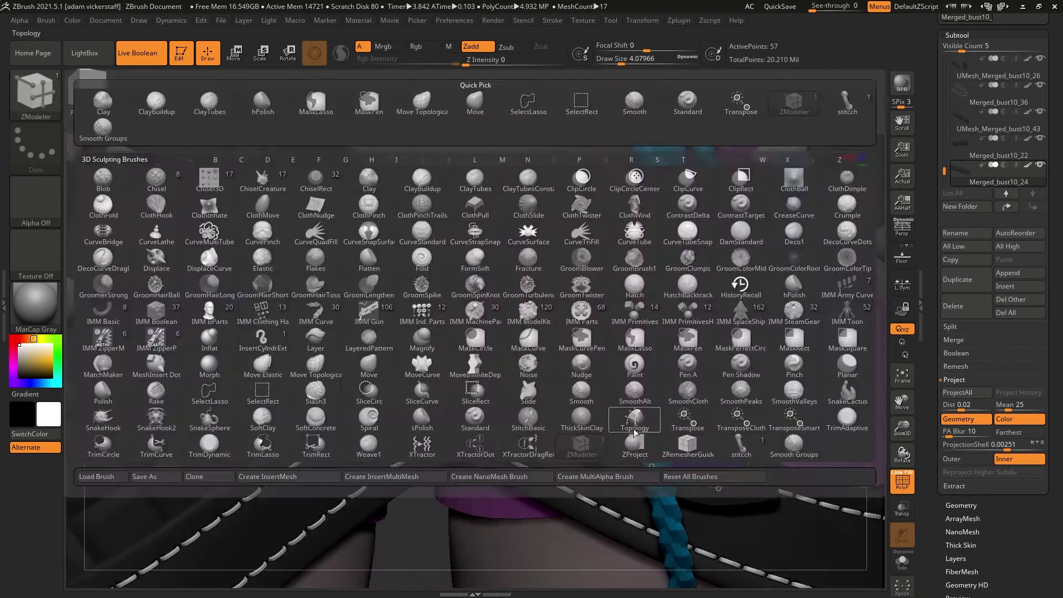
# Lay a stitched seam around the belt flap's outline with the stitch brush and separate its round knots from the threads.
pyautogui.click(621, 106)
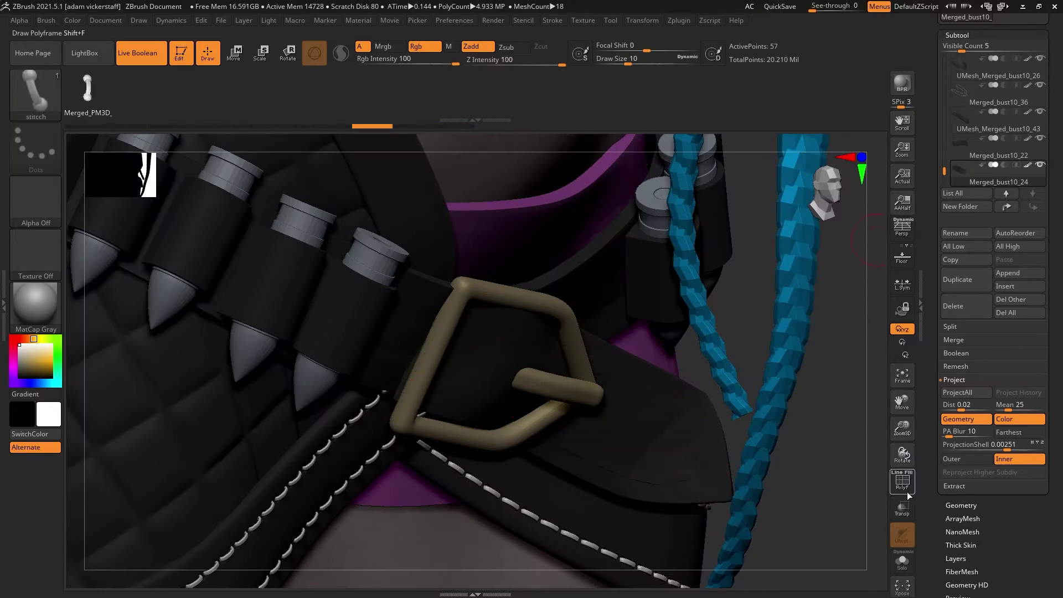
pyautogui.click(552, 20)
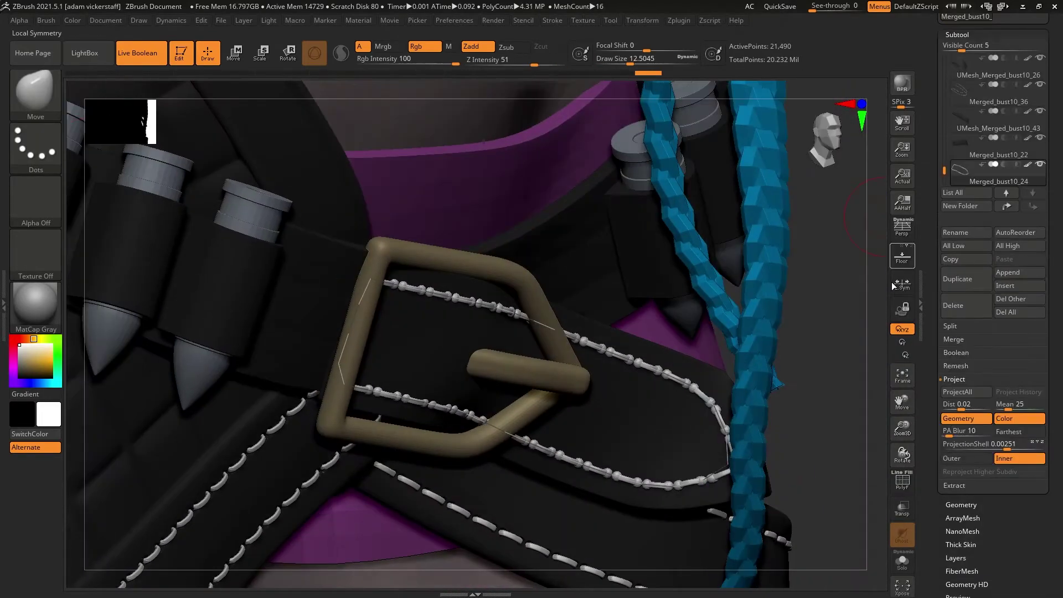
pyautogui.click(904, 560)
pyautogui.click(957, 34)
pyautogui.click(963, 207)
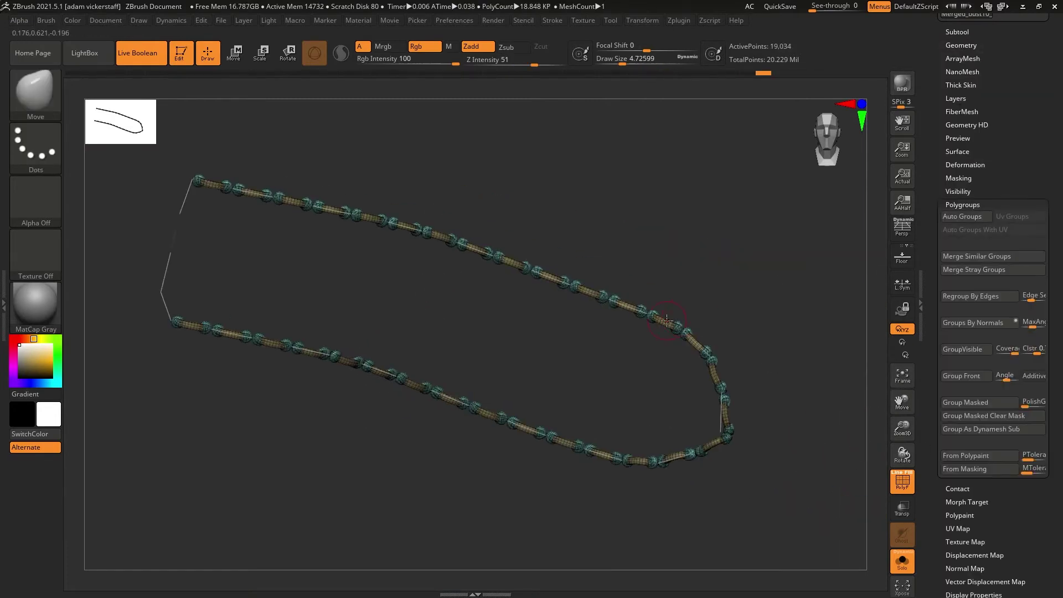
pyautogui.click(959, 115)
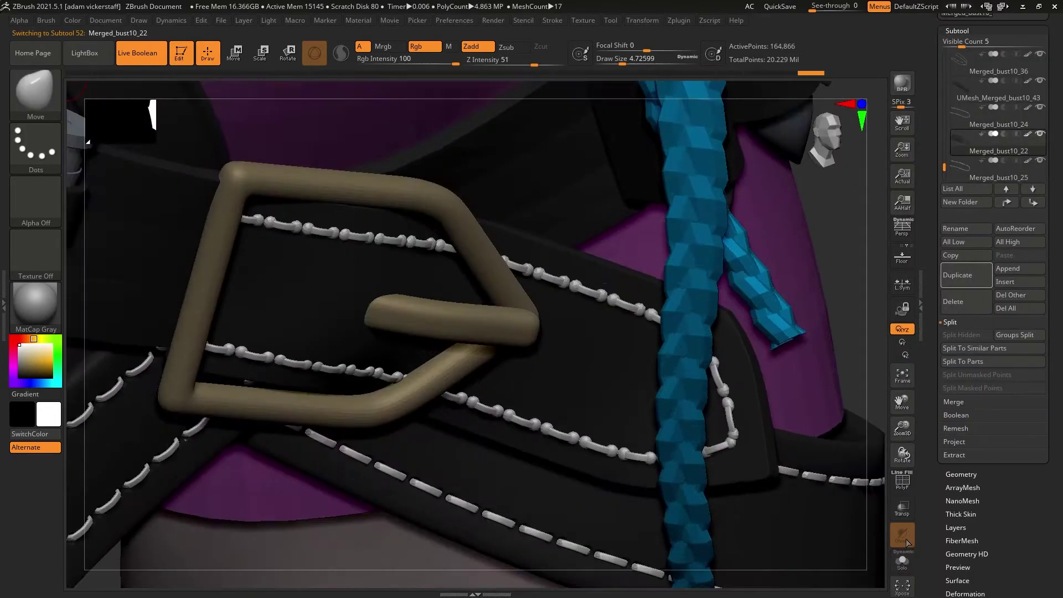
# Colour the flap's inner panel red and, with that panel masked, inflate the surrounding border by 2.
pyautogui.moveTo(903, 458); pyautogui.dragTo(906, 452)
pyautogui.hotkey('shift', 'f')
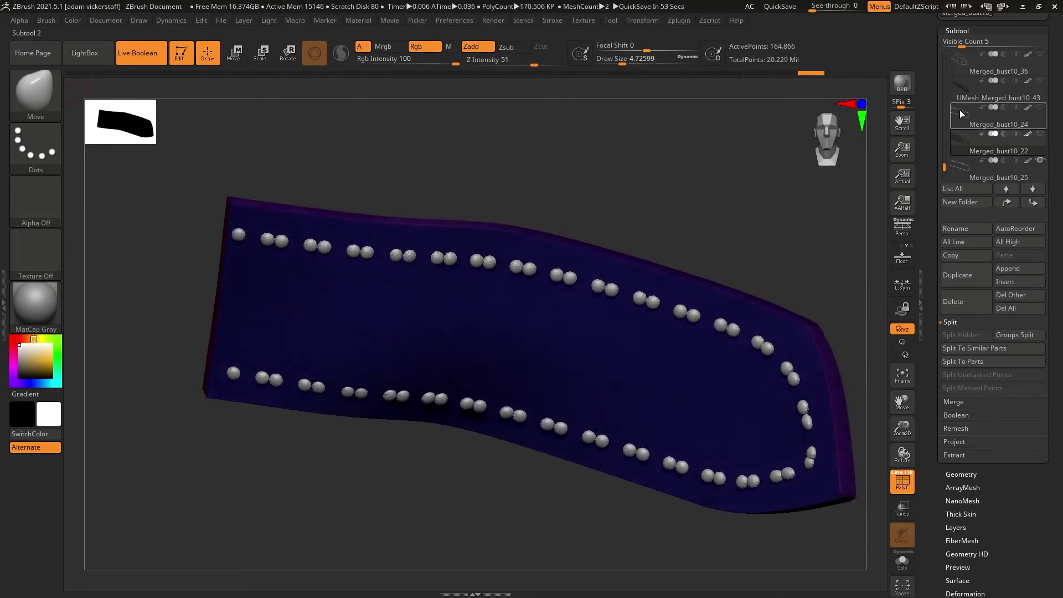
pyautogui.press('b')
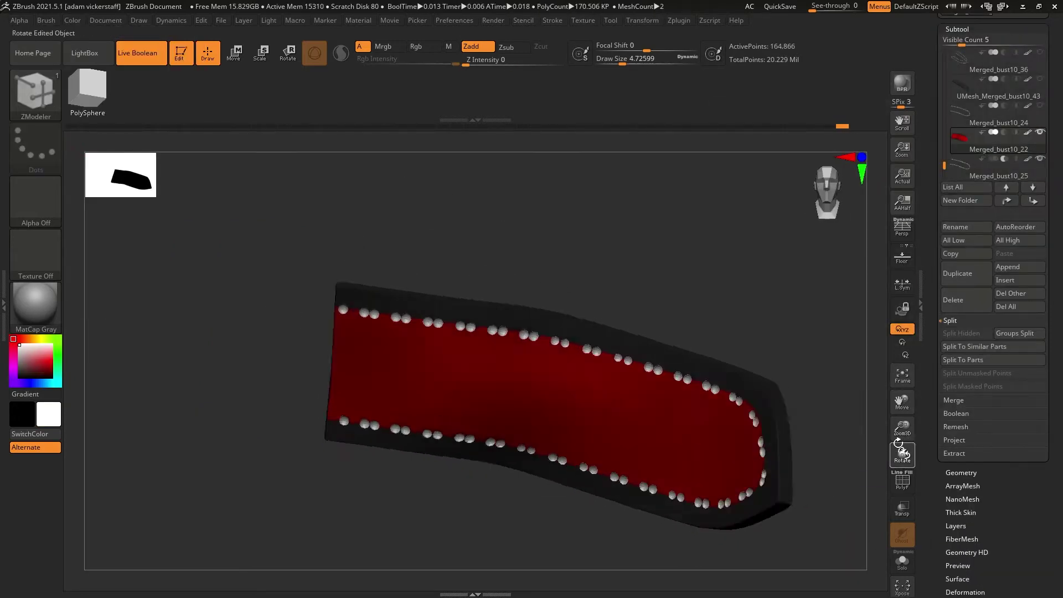
pyautogui.click(1039, 160)
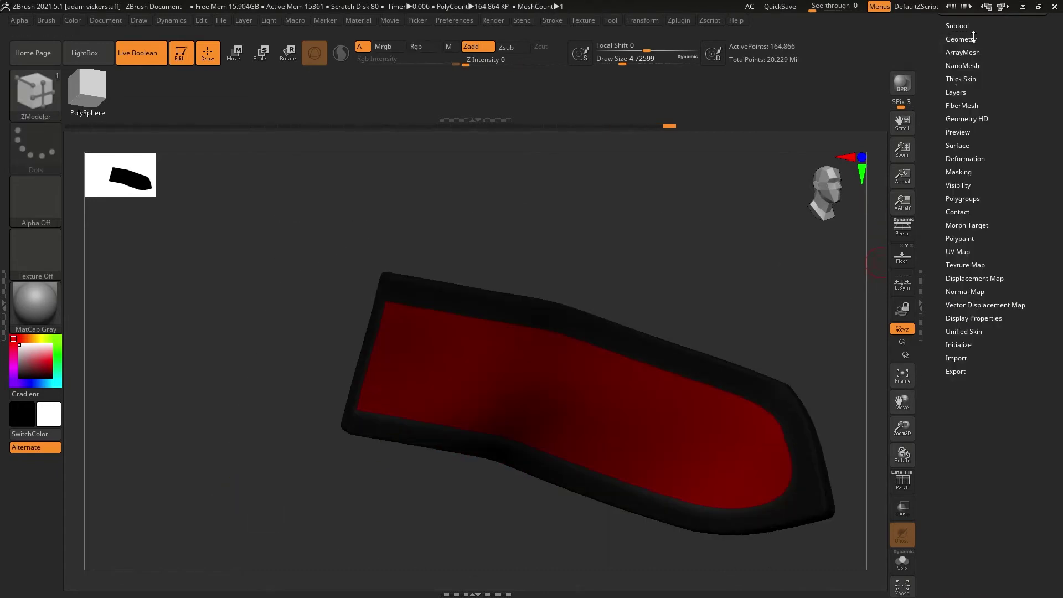
pyautogui.click(963, 158)
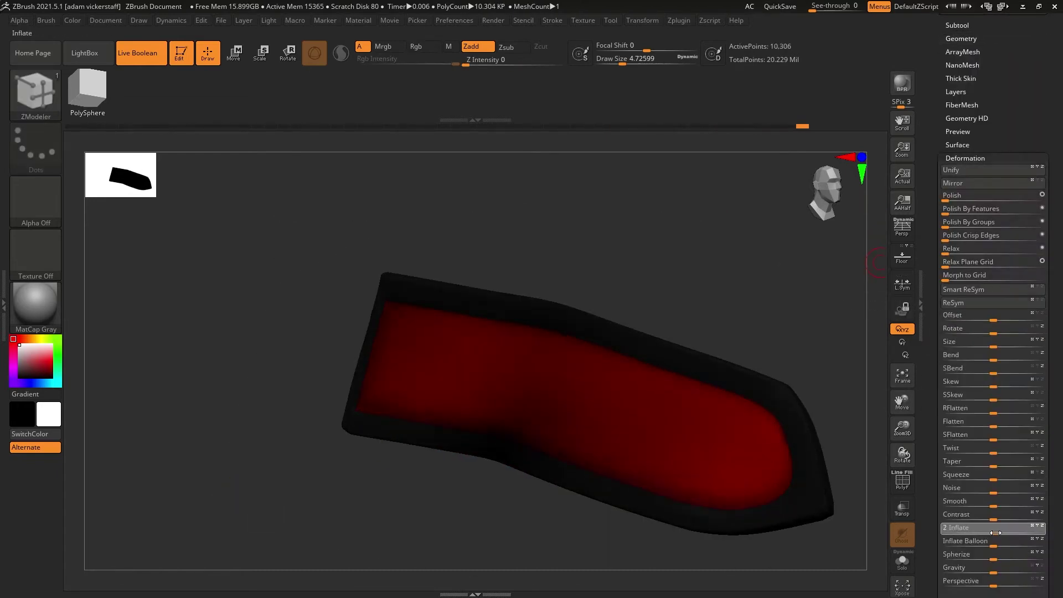
pyautogui.moveTo(901, 451); pyautogui.dragTo(908, 437)
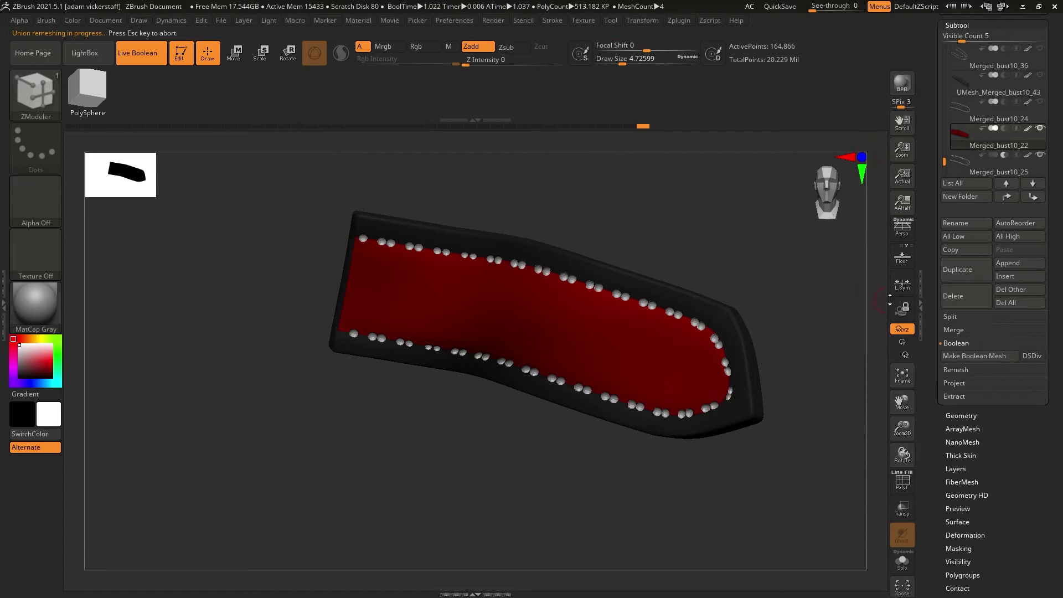
# Delete the original belt flap left over after making the boolean mesh with the punched holes.
pyautogui.click(901, 562)
pyautogui.click(965, 297)
pyautogui.click(862, 324)
# Fill the punched belt flap with black and unhide its stitch threads.
pyautogui.click(19, 378)
pyautogui.click(72, 20)
pyautogui.click(89, 188)
pyautogui.click(20, 344)
pyautogui.click(1040, 102)
pyautogui.click(1005, 196)
pyautogui.moveTo(902, 428); pyautogui.dragTo(892, 471)
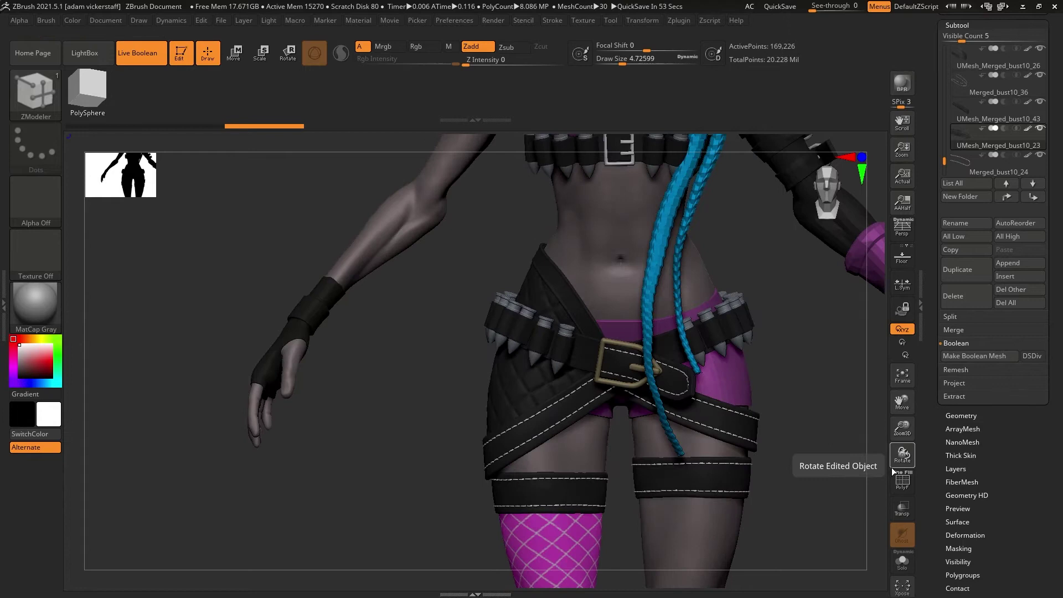
# Duplicate the punched belt flap and ZRemesh the copy to replace the original.
pyautogui.moveTo(901, 428); pyautogui.dragTo(891, 362)
pyautogui.click(902, 481)
pyautogui.click(966, 271)
pyautogui.click(960, 416)
pyautogui.click(986, 265)
pyautogui.moveTo(902, 428); pyautogui.dragTo(902, 400)
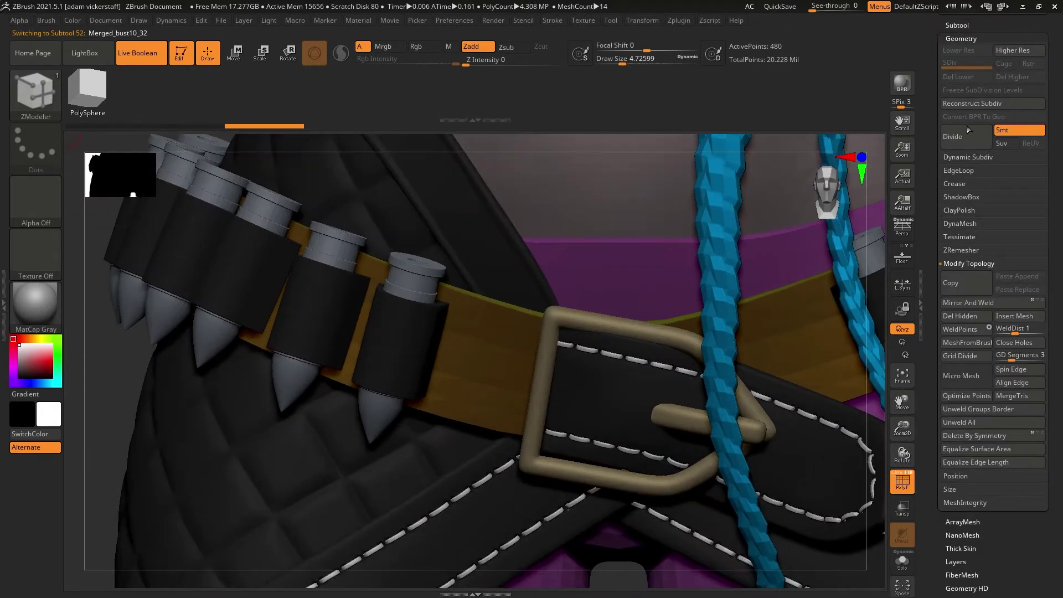
# Subdivide the waist belt running behind the buckle and return it to its lowest subdivision level.
pyautogui.click(965, 138)
pyautogui.click(901, 482)
pyautogui.moveTo(901, 455); pyautogui.dragTo(911, 464)
pyautogui.moveTo(902, 428); pyautogui.dragTo(975, 35)
pyautogui.click(902, 482)
pyautogui.hotkey('shift', 'd')
pyautogui.hotkey('shift', 'd')
pyautogui.hotkey('shift', 'd')
pyautogui.hotkey('shift', 'd')
pyautogui.hotkey('shift', 'd')
# Polygroup the waist belt's centre strip with ZModeler and extract a copy of it as a guide for the stitches.
pyautogui.press('space')
pyautogui.click(462, 347)
pyautogui.click(475, 303)
pyautogui.click(445, 414)
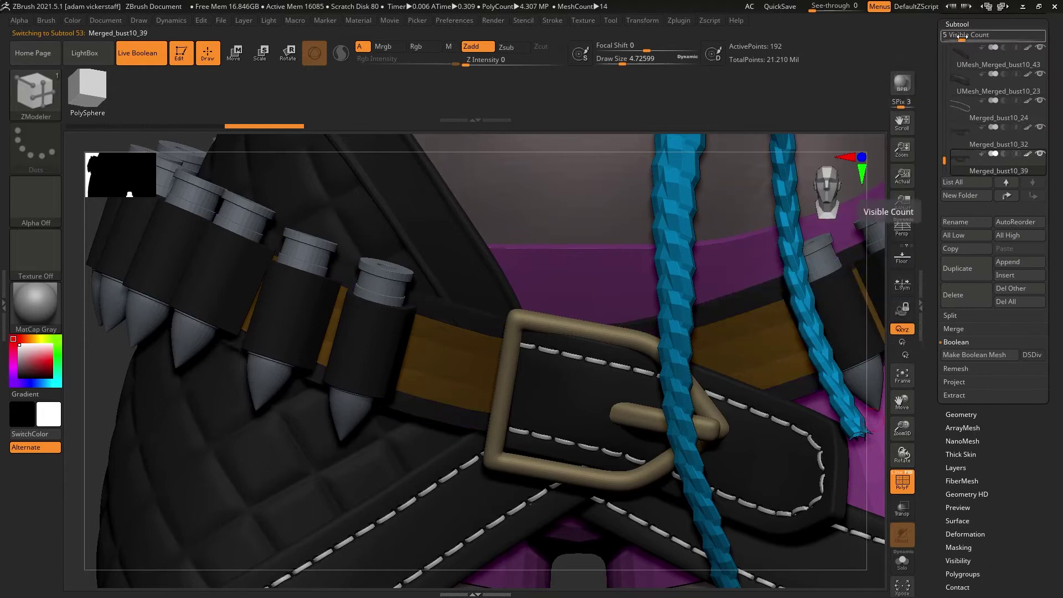
# Lay stitched seams along both long edges of the waist belt with the stitch brush and isolate their round knots.
pyautogui.click(961, 414)
pyautogui.press('b')
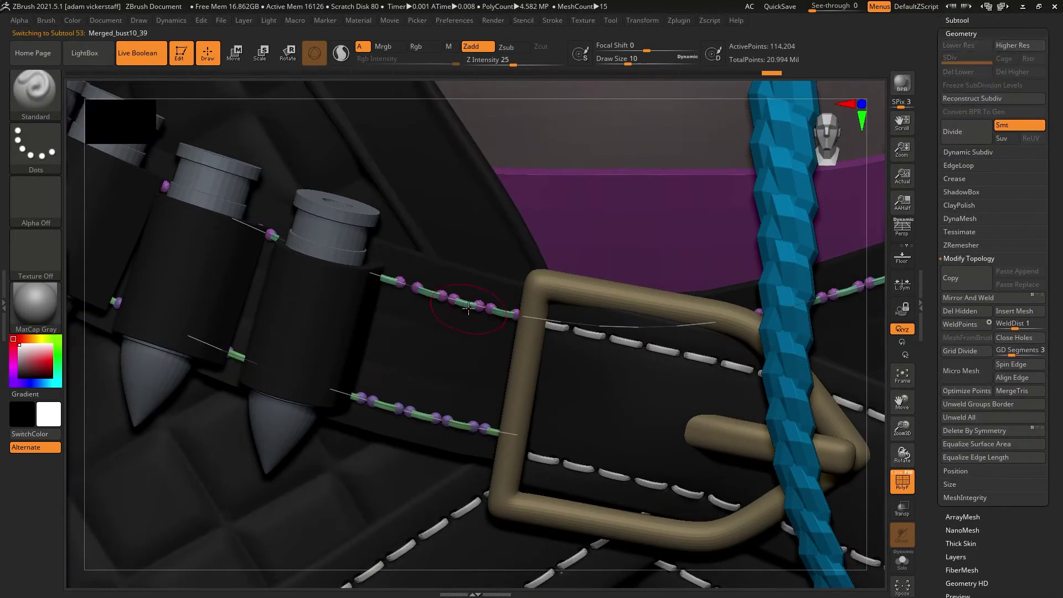
pyautogui.keyDown('alt'); pyautogui.click(469, 290); pyautogui.keyUp('alt')
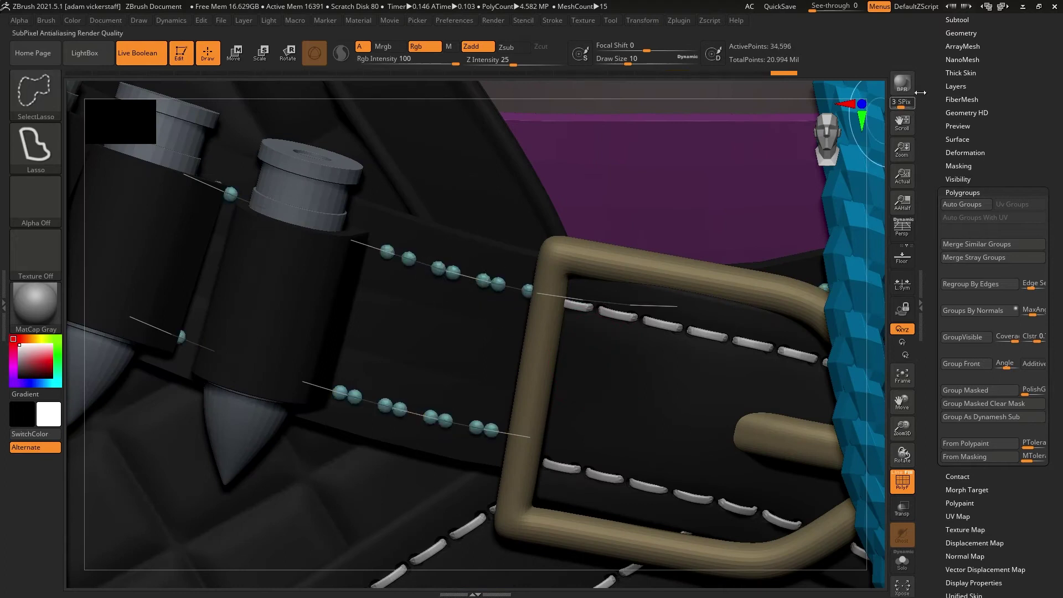
# With the waist belt's centre strip masked, inflate its border by 1 and open the belt's layers.
pyautogui.click(957, 20)
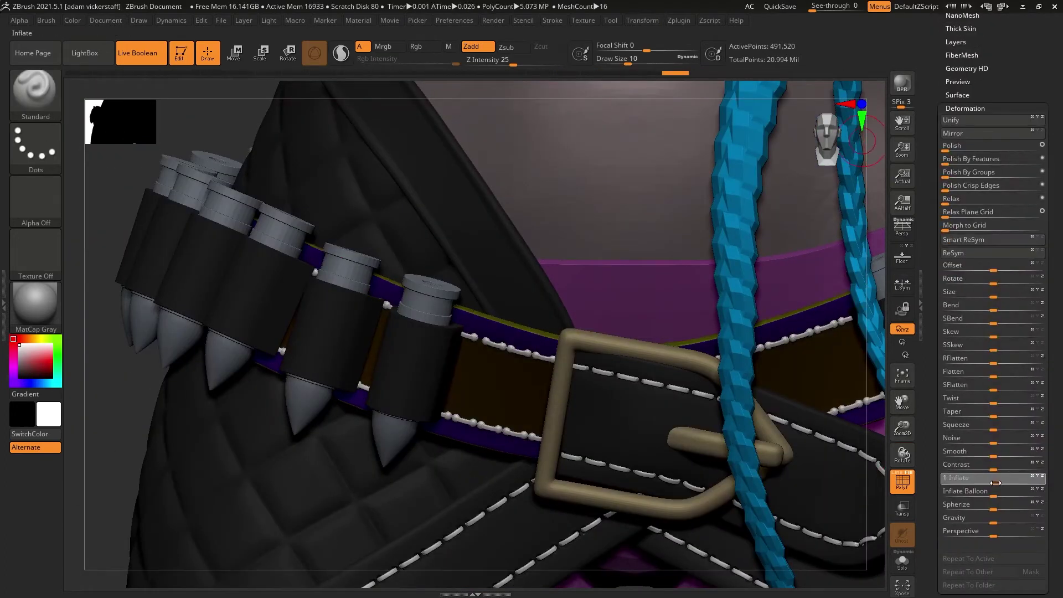
pyautogui.click(951, 42)
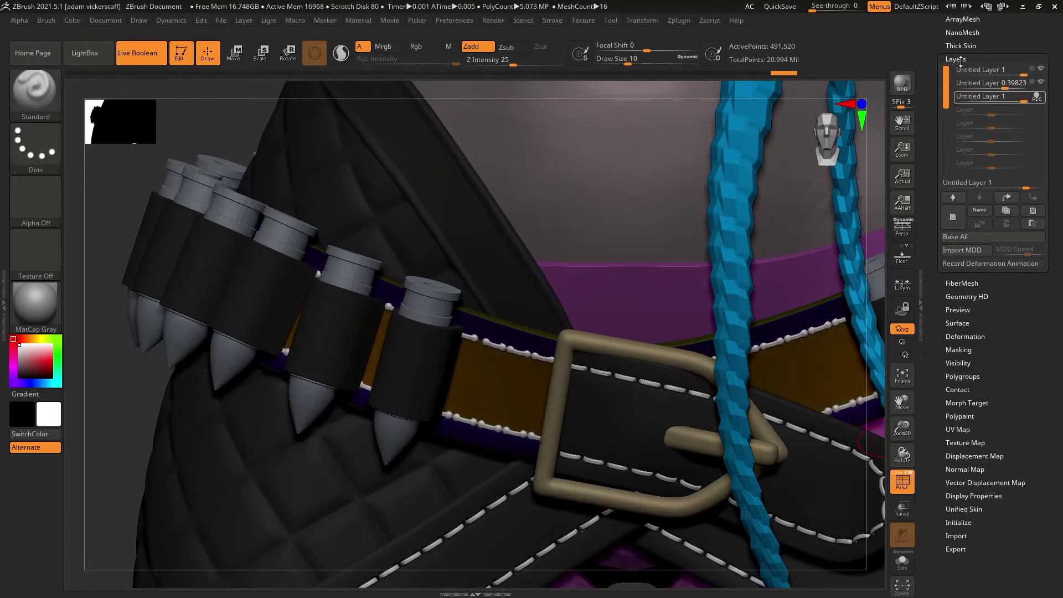
# Inflate the unmasked edging of the hip belt on a sculpting layer.
pyautogui.click(956, 40)
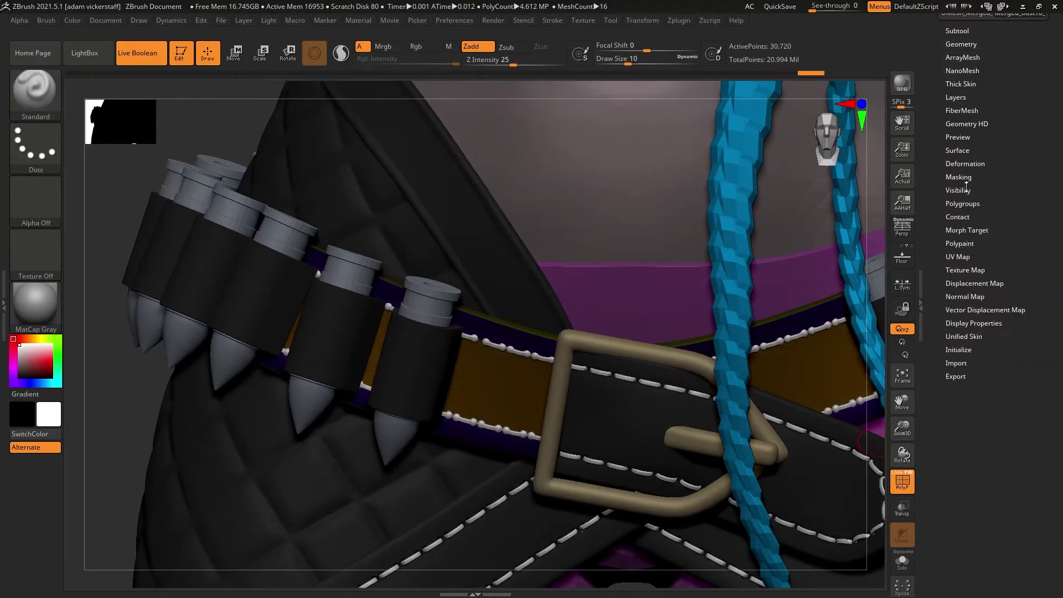
pyautogui.click(958, 176)
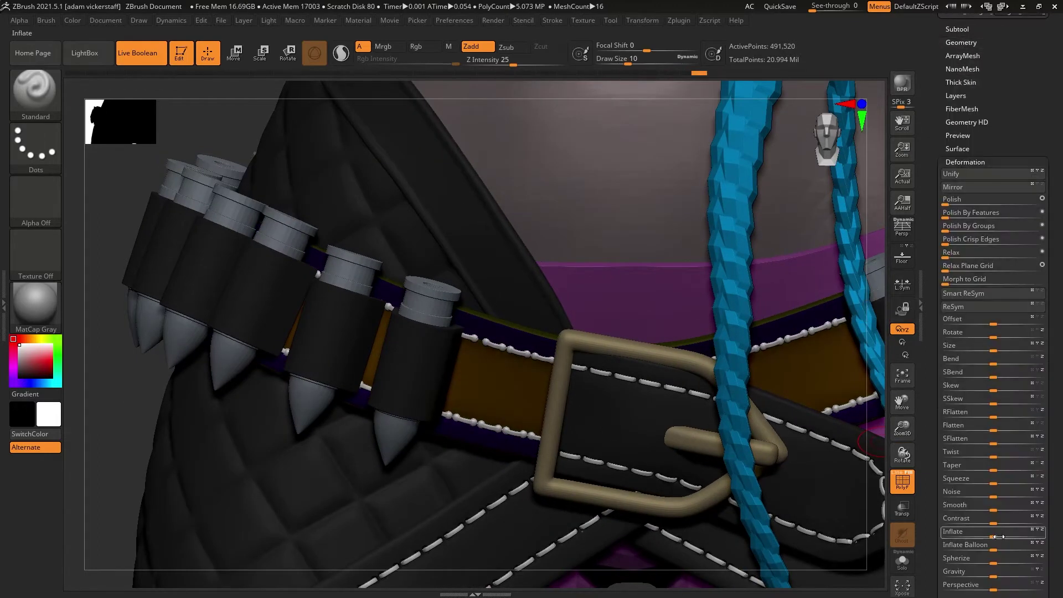
pyautogui.click(955, 95)
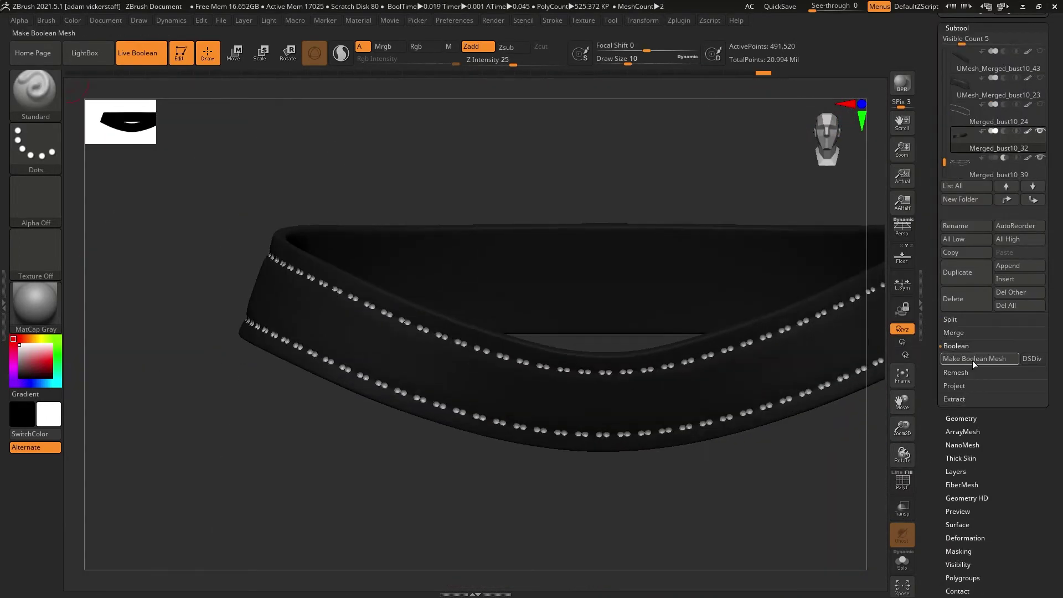
# Make a Boolean mesh from the hip belt and its stitch cutouts, add it to the character, and select the buckle strap.
pyautogui.click(972, 360)
pyautogui.click(957, 317)
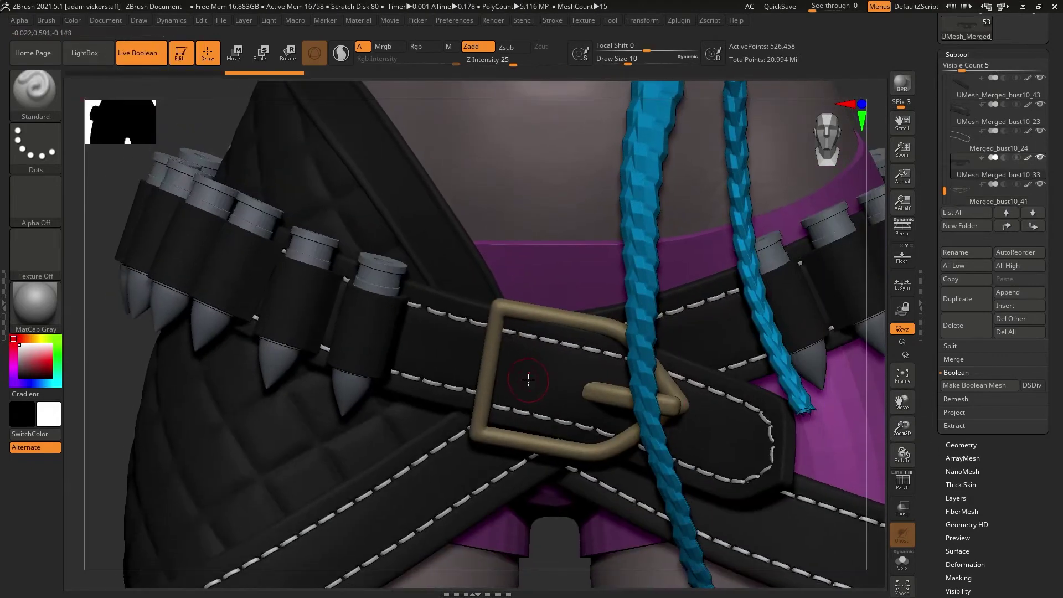
pyautogui.keyDown('alt'); pyautogui.click(524, 379); pyautogui.keyUp('alt')
pyautogui.moveTo(902, 426); pyautogui.dragTo(890, 435)
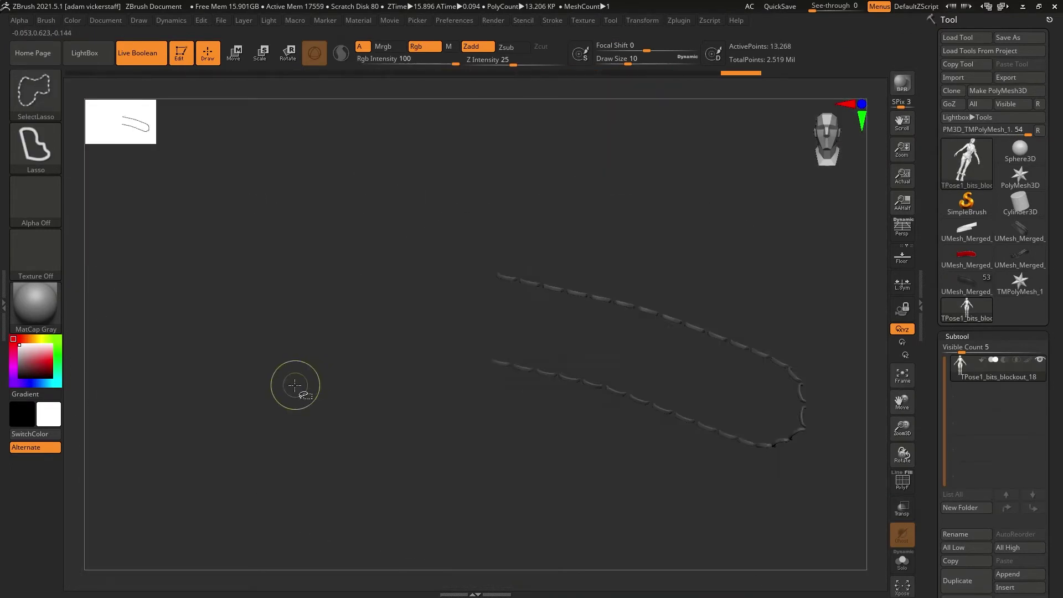
# Switch to the Move brush and adjust the hip belt parts on the combined T-pose mesh.
pyautogui.press('b')
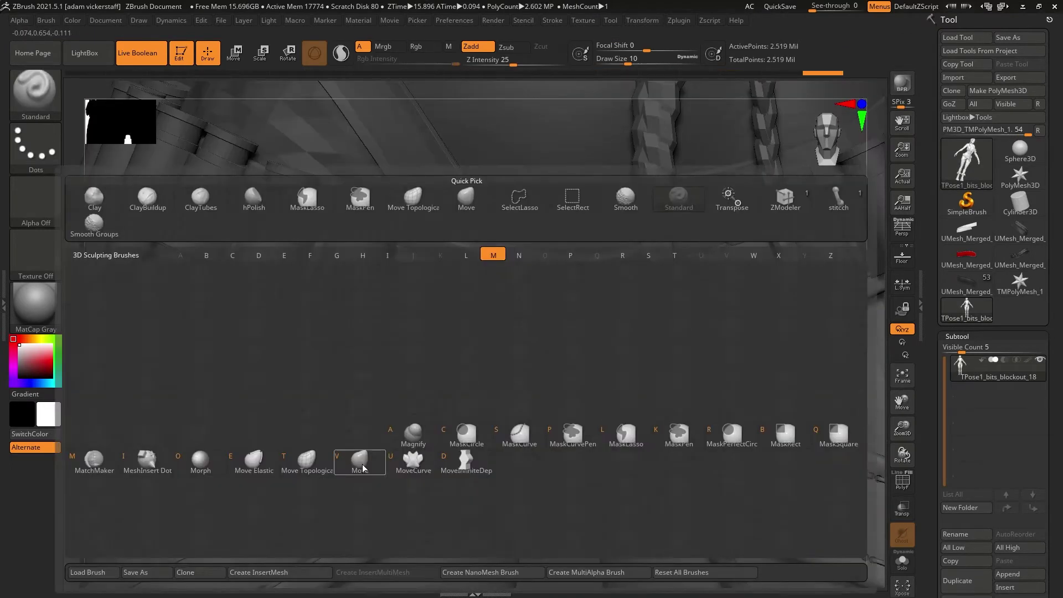
pyautogui.press('m')
pyautogui.press('v')
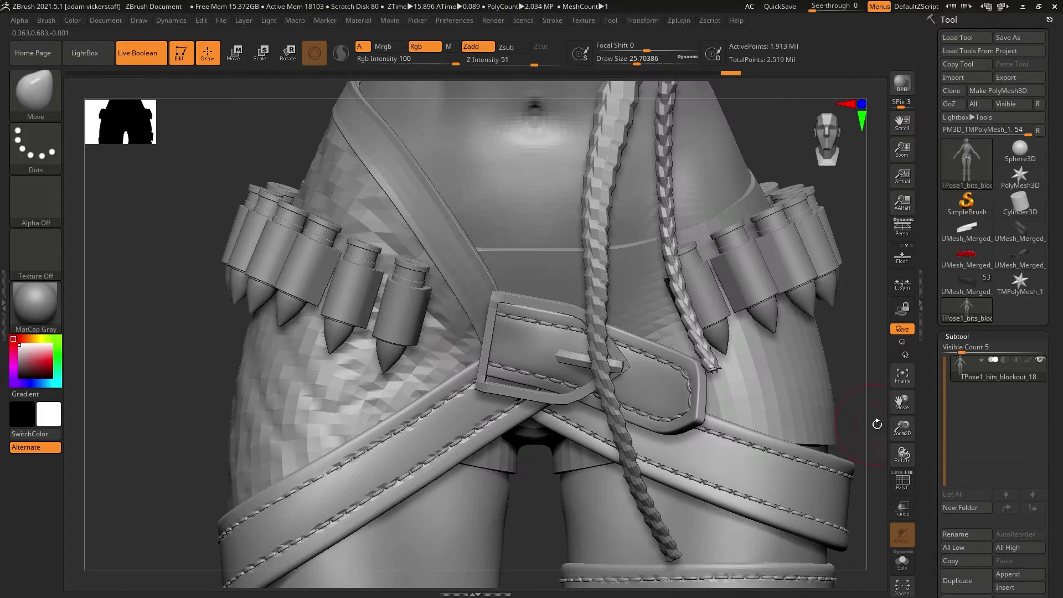
pyautogui.moveTo(901, 427); pyautogui.dragTo(902, 430)
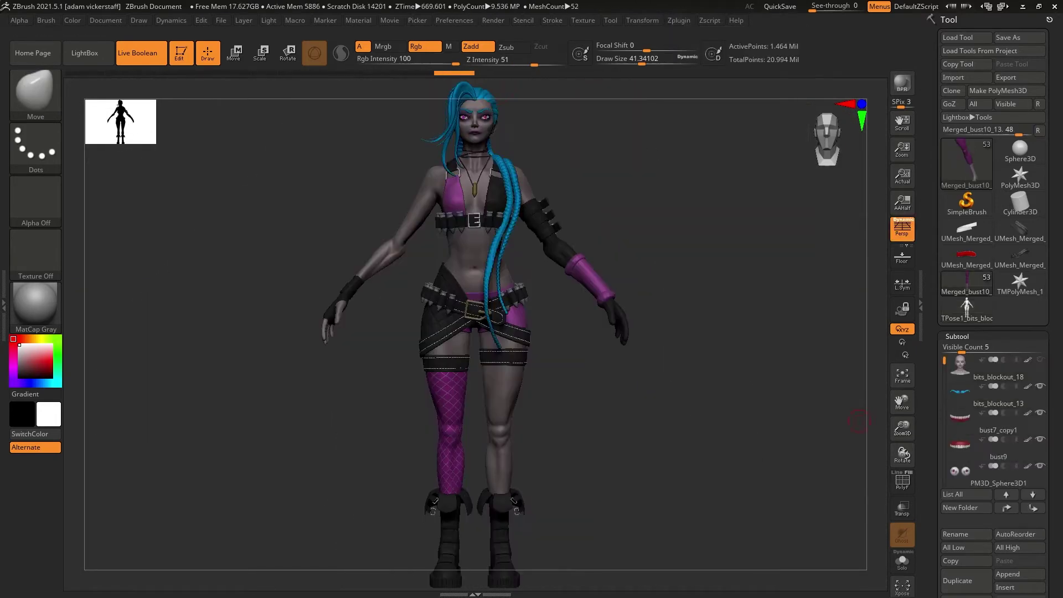
# Raise the wristband's subdivision level and mask its isolated centre polygroup.
pyautogui.moveTo(902, 428); pyautogui.dragTo(896, 517)
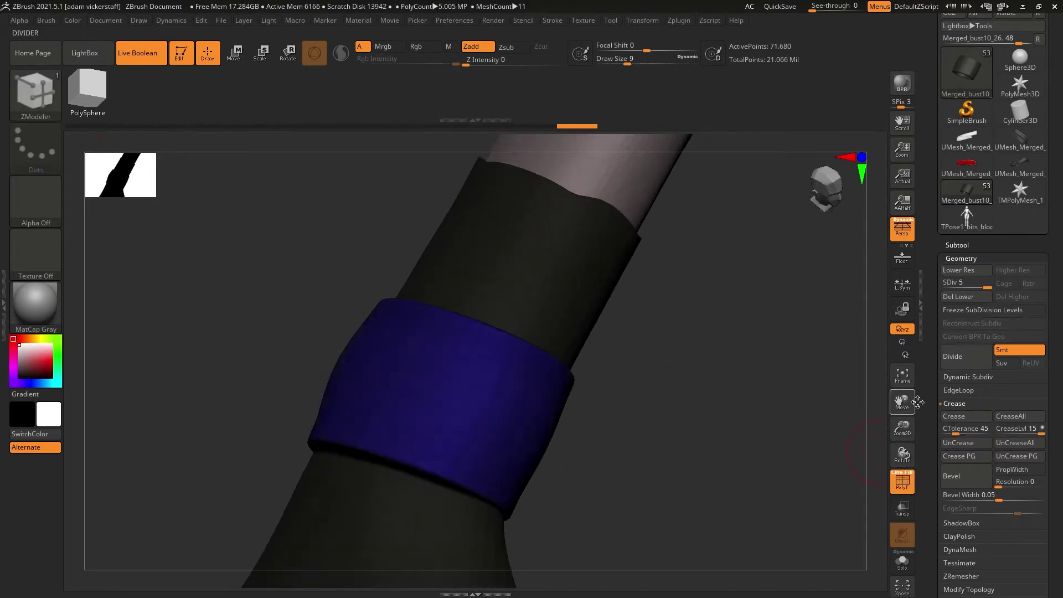
pyautogui.press('space')
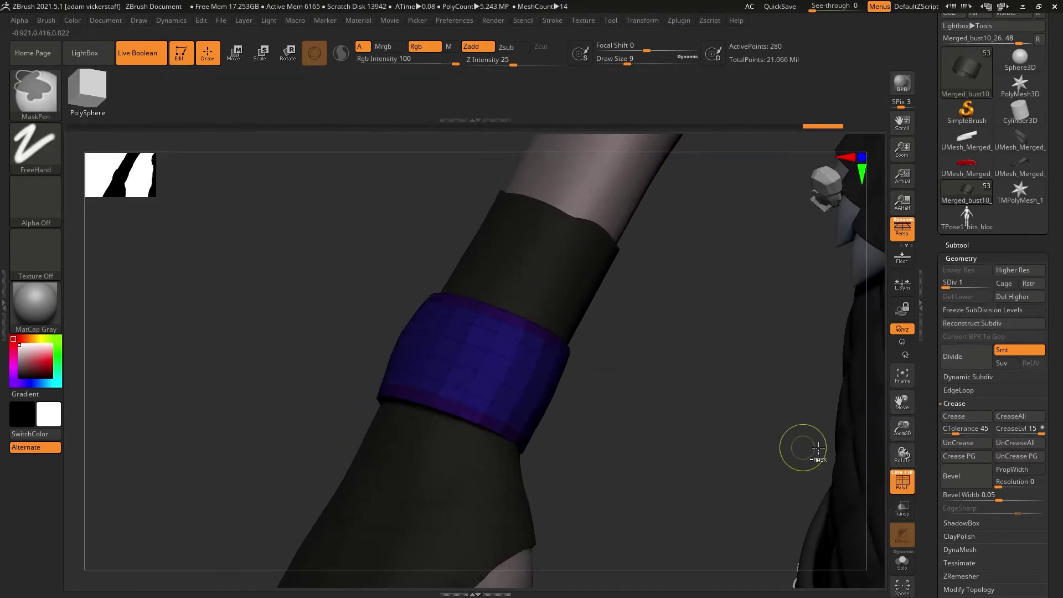
pyautogui.press('d')
pyautogui.press('d')
pyautogui.press('d')
pyautogui.keyDown('ctrl'); pyautogui.keyDown('shift'); pyautogui.click(484, 370); pyautogui.keyUp('shift'); pyautogui.keyUp('ctrl')
pyautogui.keyDown('ctrl'); pyautogui.click(709, 454); pyautogui.keyUp('ctrl')
pyautogui.keyDown('ctrl'); pyautogui.keyDown('shift'); pyautogui.click(710, 453); pyautogui.keyUp('shift'); pyautogui.keyUp('ctrl')
# Grow and invert the wristband's mask and bring the mesh up to a higher subdivision level.
pyautogui.click(970, 260)
pyautogui.click(970, 260)
pyautogui.click(970, 261)
pyautogui.click(960, 390)
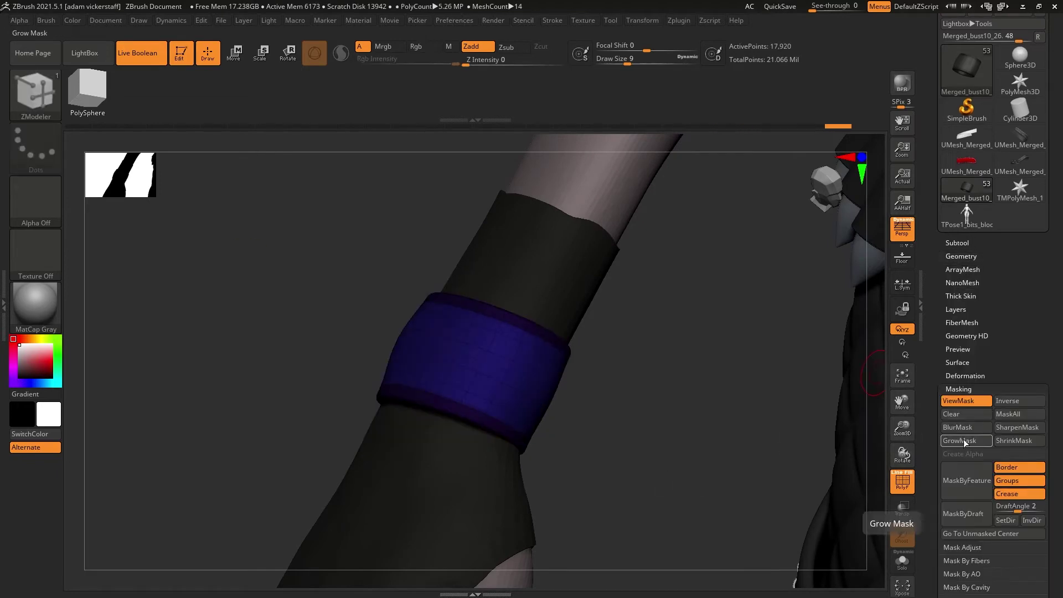
pyautogui.keyDown('ctrl'); pyautogui.click(797, 432); pyautogui.keyUp('ctrl')
pyautogui.click(961, 256)
pyautogui.hotkey('ctrl', 'd')
# Add a new layer to the wristband and inflate its unmasked area.
pyautogui.click(961, 257)
pyautogui.click(956, 310)
pyautogui.click(956, 310)
pyautogui.click(965, 376)
pyautogui.moveTo(935, 355); pyautogui.dragTo(935, 164)
pyautogui.moveTo(992, 505); pyautogui.dragTo(995, 471)
# Clear the wristband's mask, lower the inflation layer's intensity, and turn off the polyframe display.
pyautogui.keyDown('ctrl'); pyautogui.moveTo(764, 382); pyautogui.dragTo(789, 410); pyautogui.keyUp('ctrl')
pyautogui.click(955, 119)
pyautogui.moveTo(1023, 147); pyautogui.dragTo(1001, 146)
pyautogui.hotkey('shift', 'f')
# Mask the wristband by its centre polygroup again and grow the mask several times.
pyautogui.keyDown('ctrl'); pyautogui.keyDown('shift'); pyautogui.click(485, 366); pyautogui.keyUp('shift'); pyautogui.keyUp('ctrl')
pyautogui.keyDown('ctrl'); pyautogui.moveTo(332, 274); pyautogui.dragTo(626, 520); pyautogui.keyUp('ctrl')
pyautogui.click(963, 118)
pyautogui.click(963, 196)
pyautogui.click(963, 196)
pyautogui.click(964, 196)
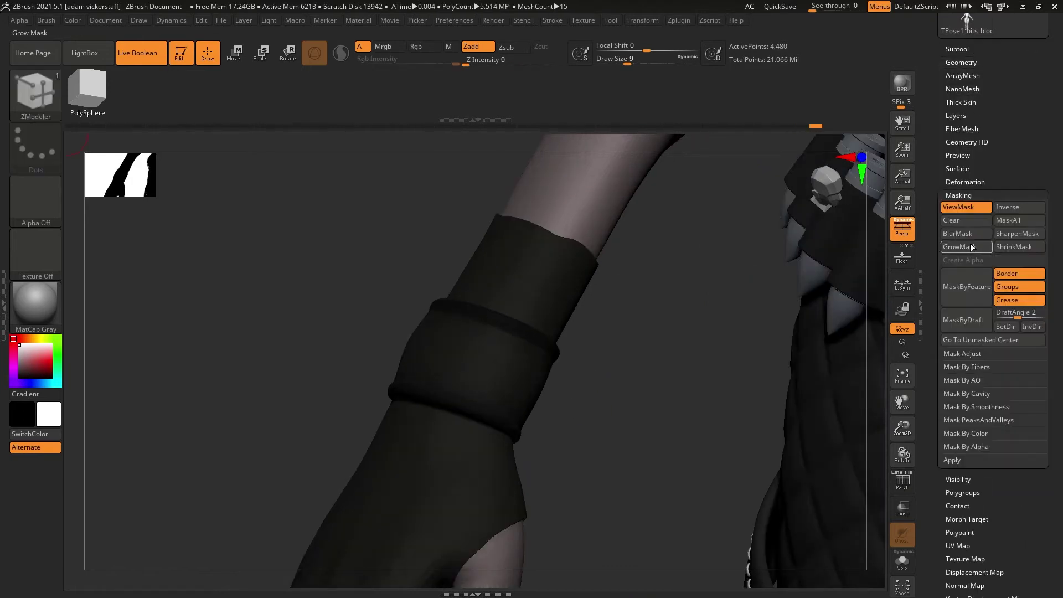
pyautogui.click(970, 246)
# Set the wristband to its highest subdivision level and inflate its unmasked area by 1.
pyautogui.click(962, 64)
pyautogui.moveTo(966, 89); pyautogui.dragTo(988, 89)
pyautogui.click(962, 64)
pyautogui.click(965, 184)
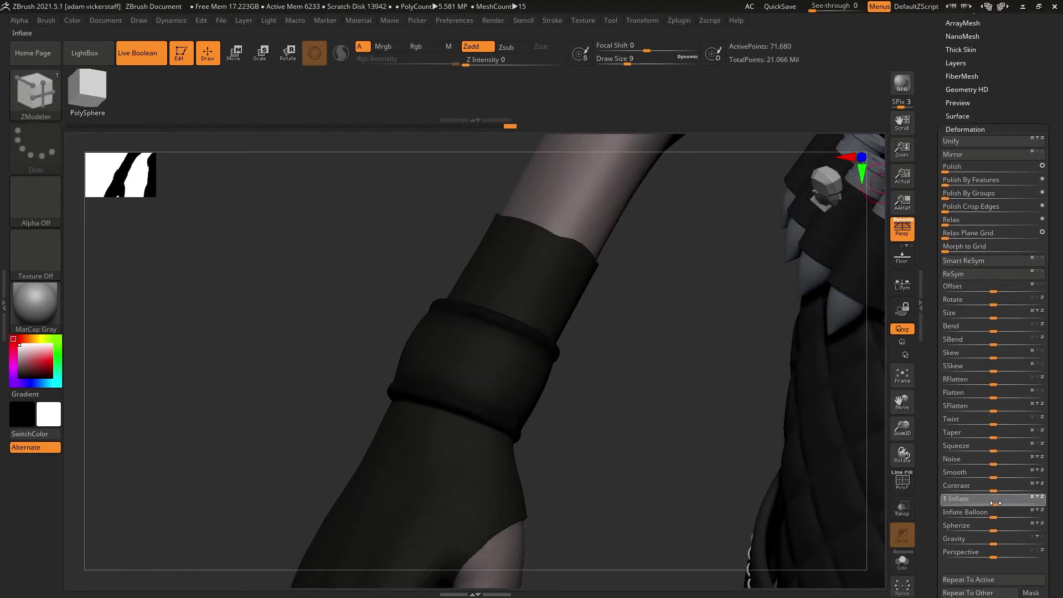
pyautogui.click(955, 63)
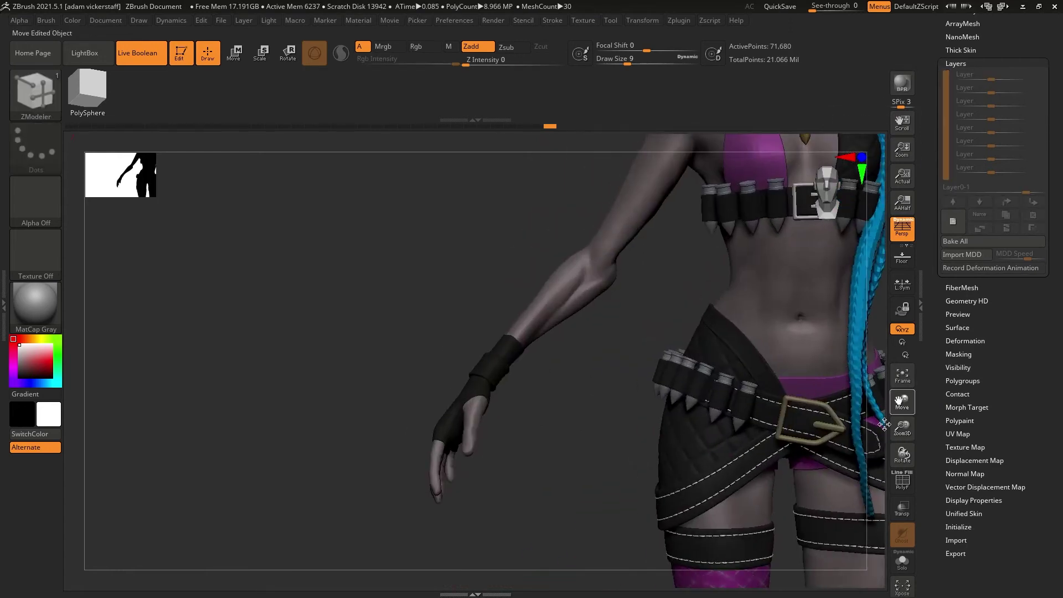
# Subdivide the shoulder straps and puff up their edge bands with an inflate layer at reduced intensity.
pyautogui.click(902, 479)
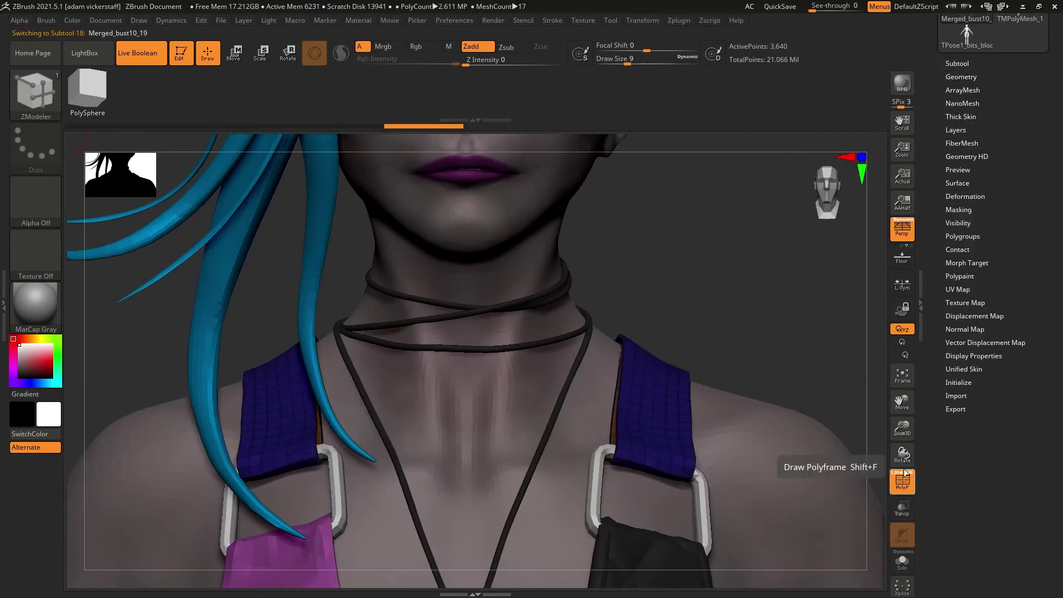
pyautogui.click(963, 77)
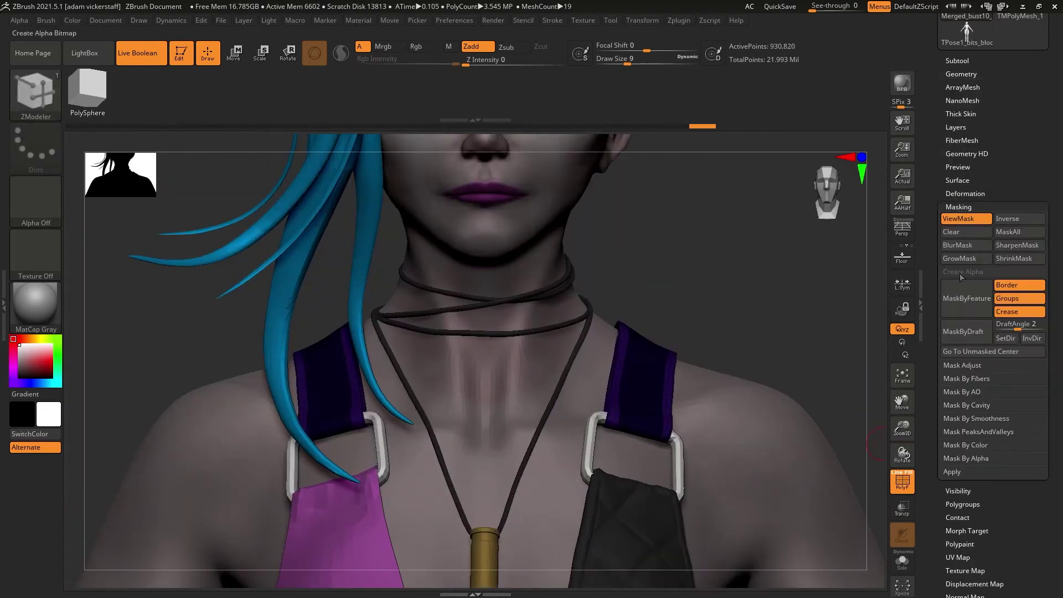
pyautogui.click(956, 127)
pyautogui.click(965, 289)
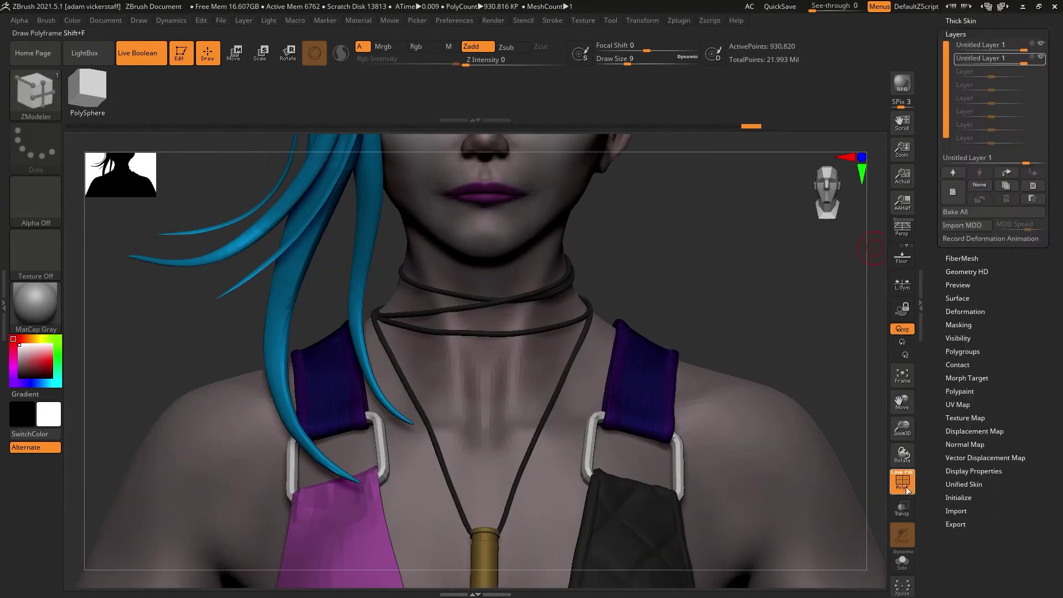
pyautogui.press('ctrl')
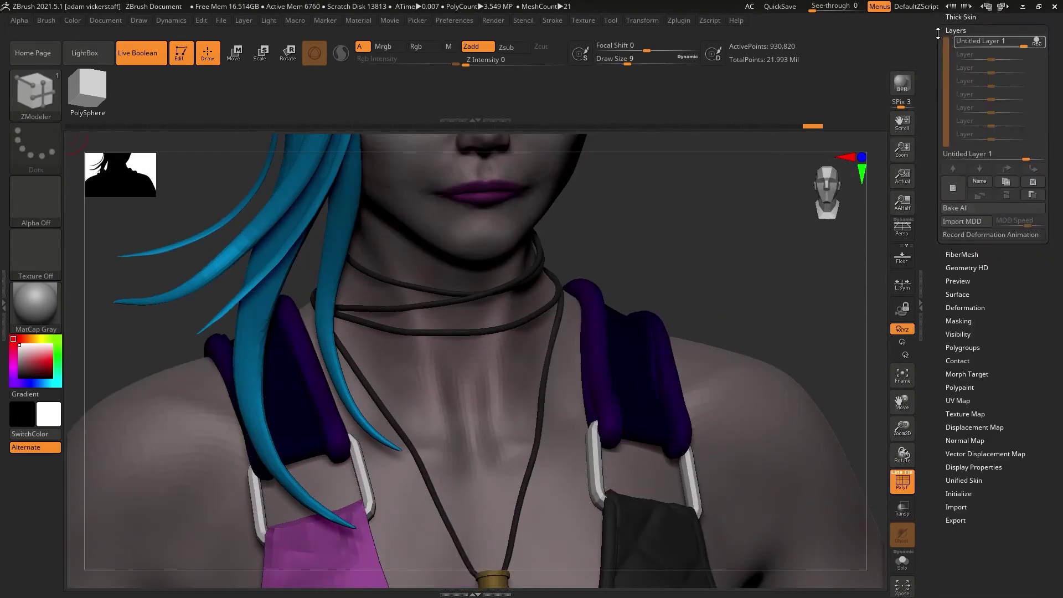
pyautogui.moveTo(1024, 65); pyautogui.dragTo(992, 66)
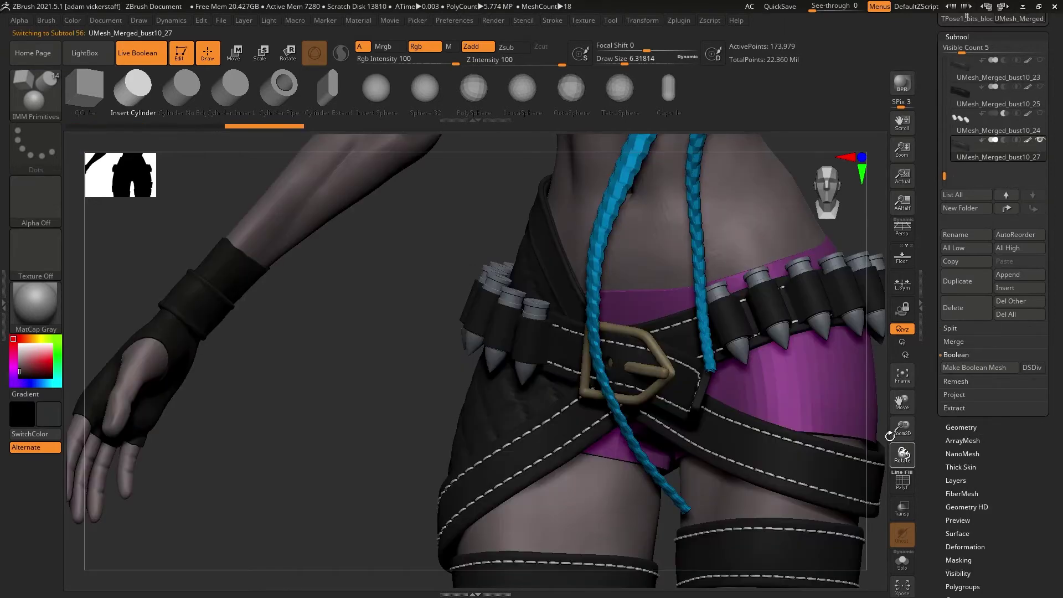
# Show the hole-cutting cylinders together with the belt strap and check them in isolation.
pyautogui.moveTo(890, 436); pyautogui.dragTo(896, 450)
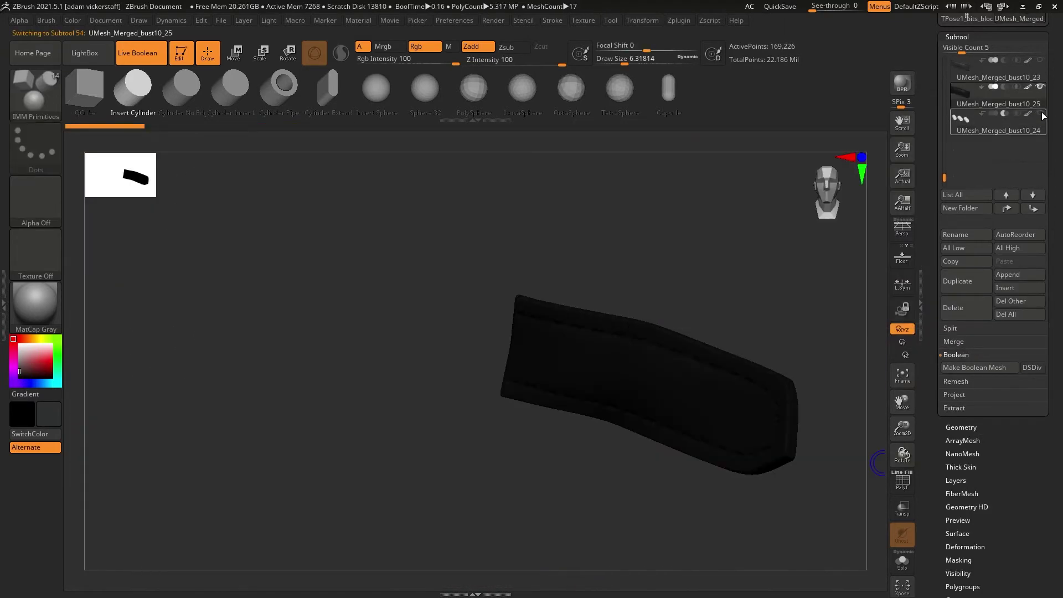
pyautogui.click(1043, 116)
pyautogui.moveTo(903, 457); pyautogui.dragTo(908, 441)
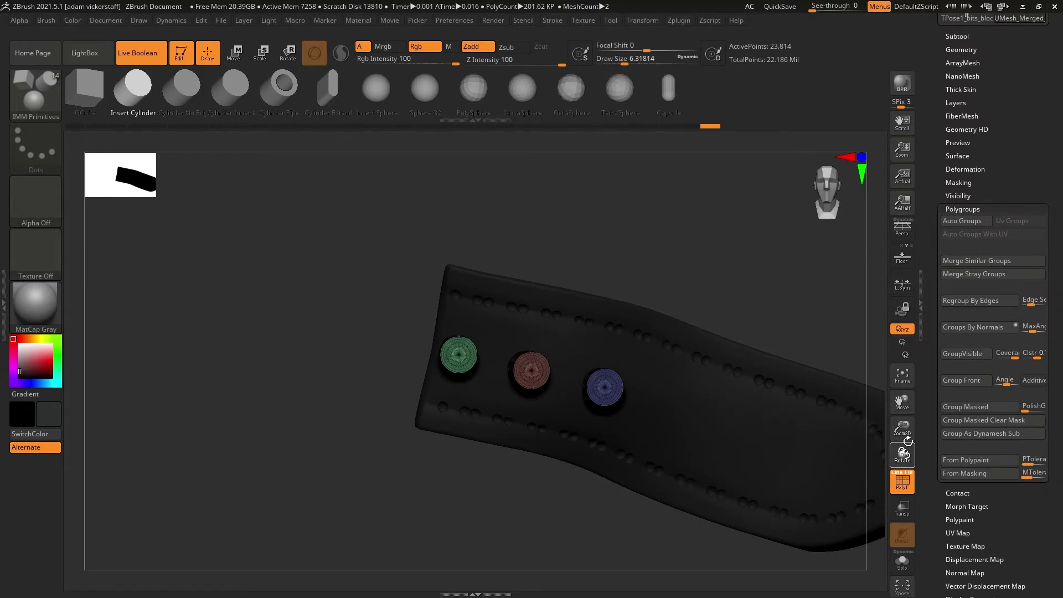
pyautogui.click(901, 564)
pyautogui.click(902, 563)
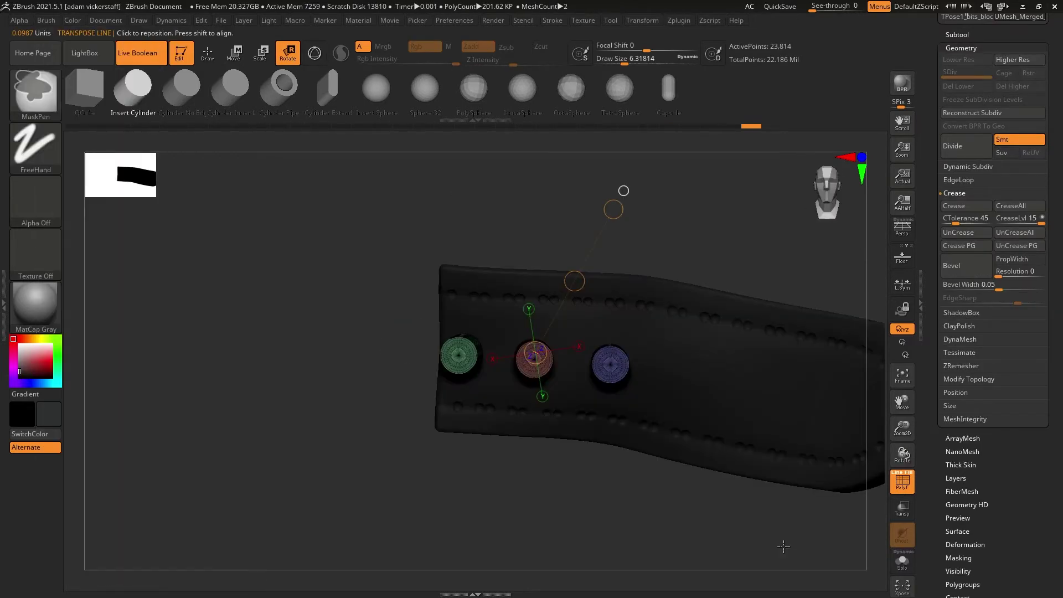
# Mask off neighbouring cylinders and resize the hole cutters on the belt strap one at a time.
pyautogui.press('e')
pyautogui.moveTo(480, 214); pyautogui.dragTo(477, 221)
pyautogui.keyDown('ctrl'); pyautogui.click(611, 376); pyautogui.keyUp('ctrl')
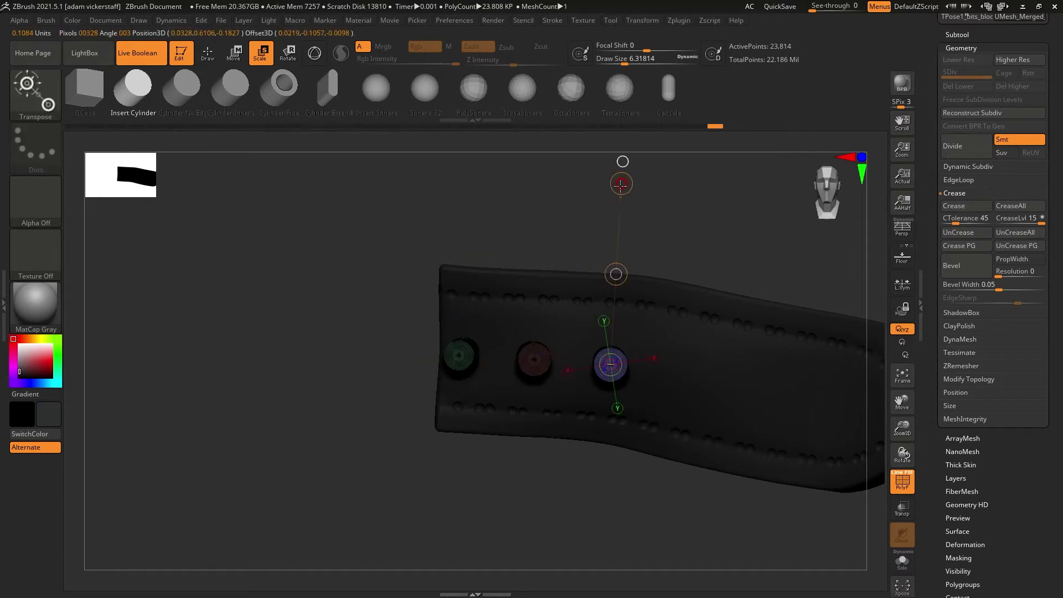
pyautogui.keyDown('ctrl'); pyautogui.moveTo(394, 259); pyautogui.dragTo(492, 436); pyautogui.keyUp('ctrl')
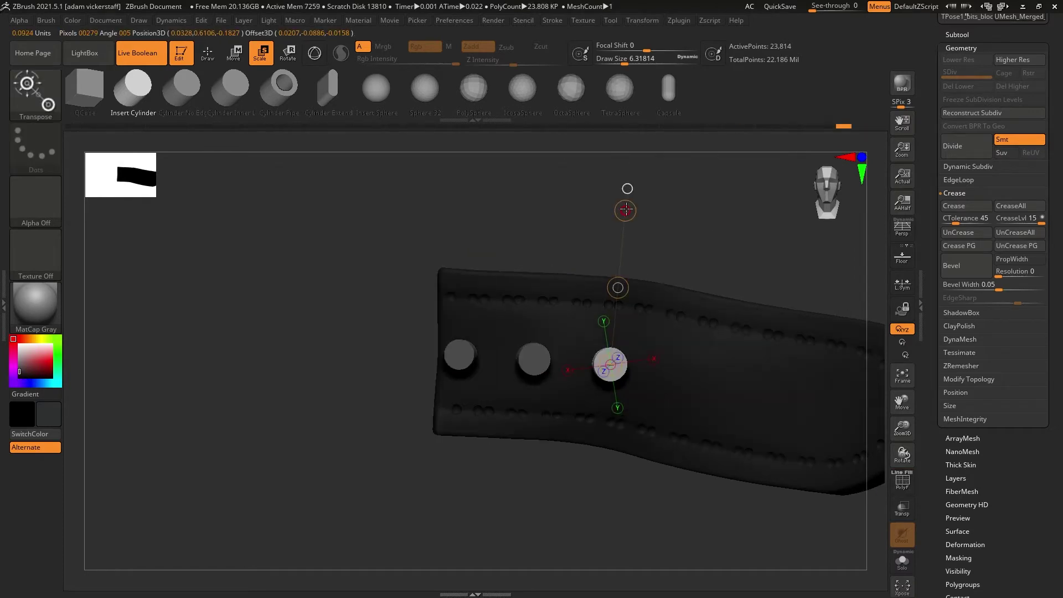
# Rotate the hole-cutting cylinders so they pass squarely through the curved belt strap.
pyautogui.click(289, 54)
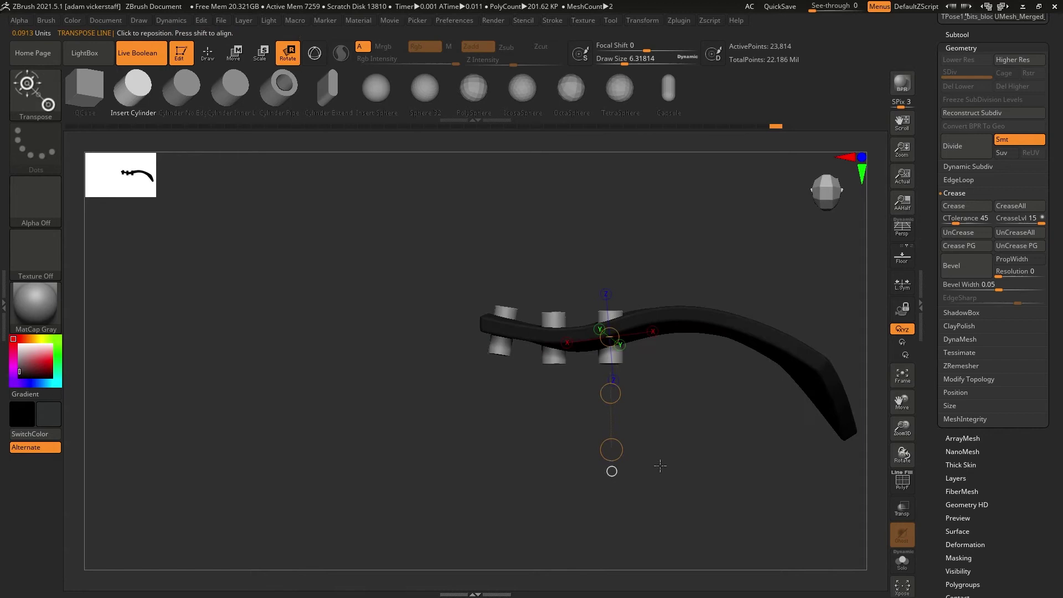
pyautogui.keyDown('ctrl'); pyautogui.moveTo(575, 401); pyautogui.dragTo(576, 403); pyautogui.keyUp('ctrl')
pyautogui.moveTo(554, 338); pyautogui.dragTo(585, 427)
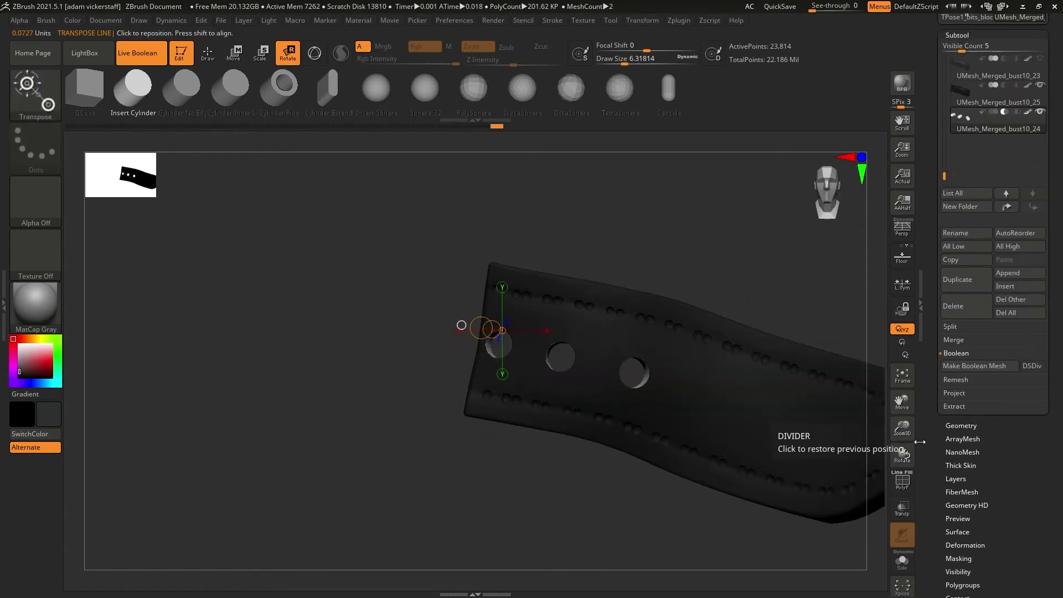
# Make a Boolean mesh of the strap with its holes and append it to the character.
pyautogui.click(1008, 299)
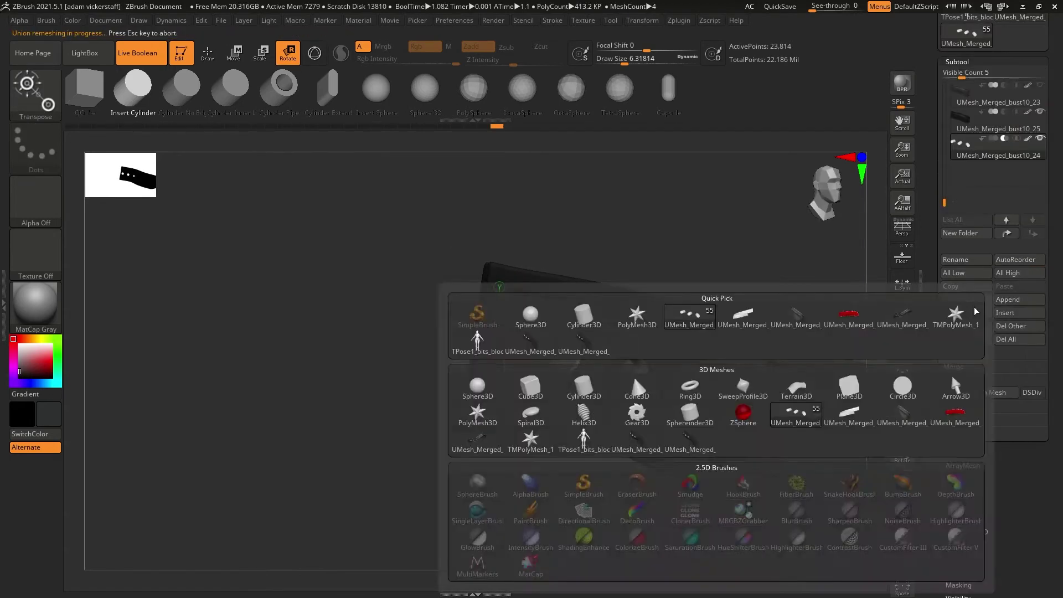
pyautogui.click(903, 317)
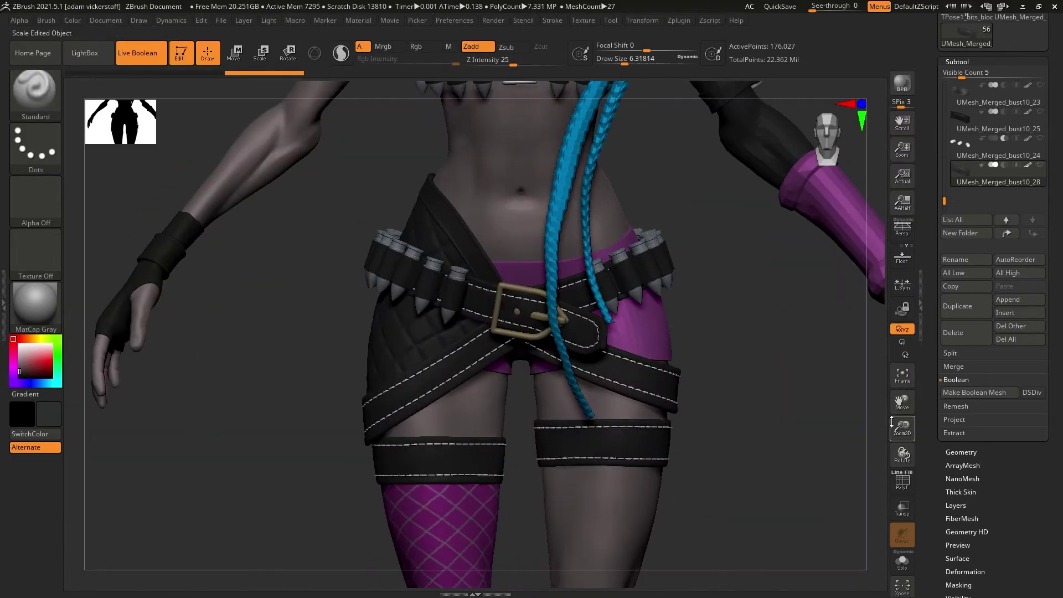
# Subdivide the square buckle on the chest belt to smooth it.
pyautogui.moveTo(902, 420); pyautogui.dragTo(901, 426)
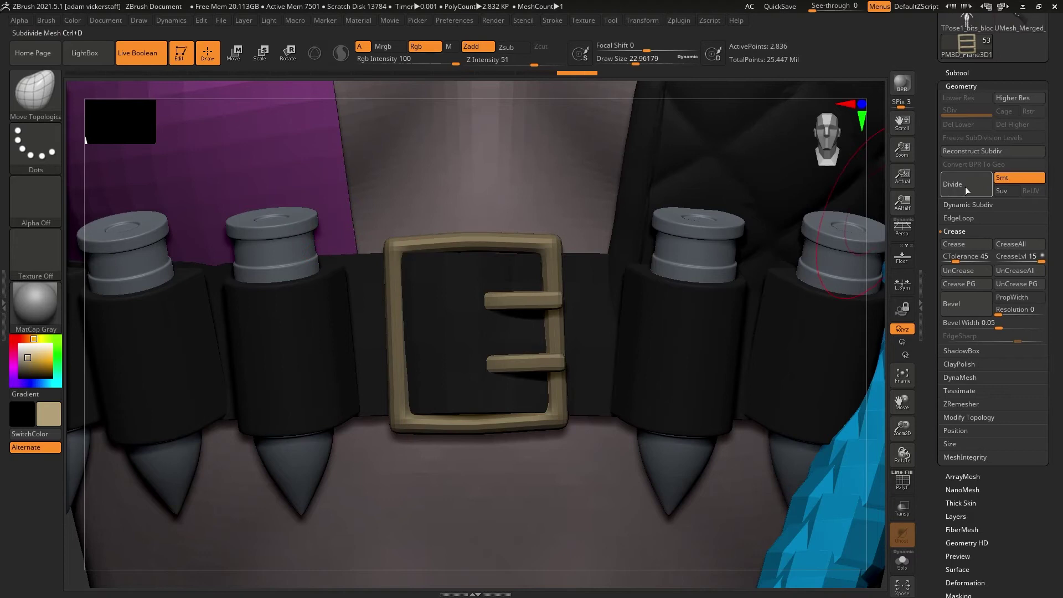
pyautogui.moveTo(901, 423); pyautogui.dragTo(900, 443)
pyautogui.click(948, 111)
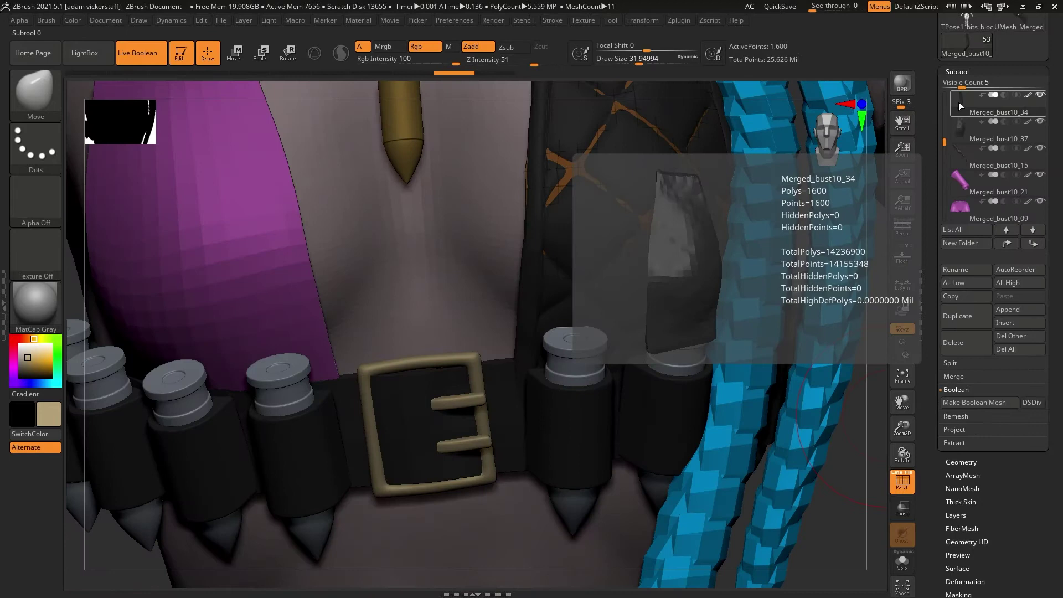
# Select the upper-arm bands and insert single edge loops along their borders with ZModeler.
pyautogui.keyDown('alt'); pyautogui.click(584, 308); pyautogui.keyUp('alt')
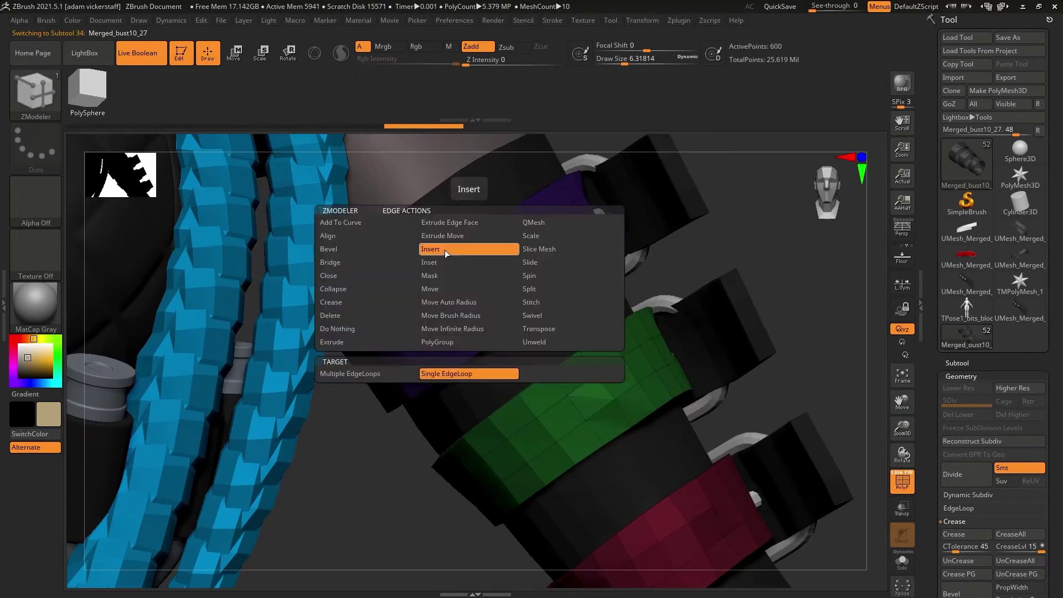
pyautogui.click(446, 251)
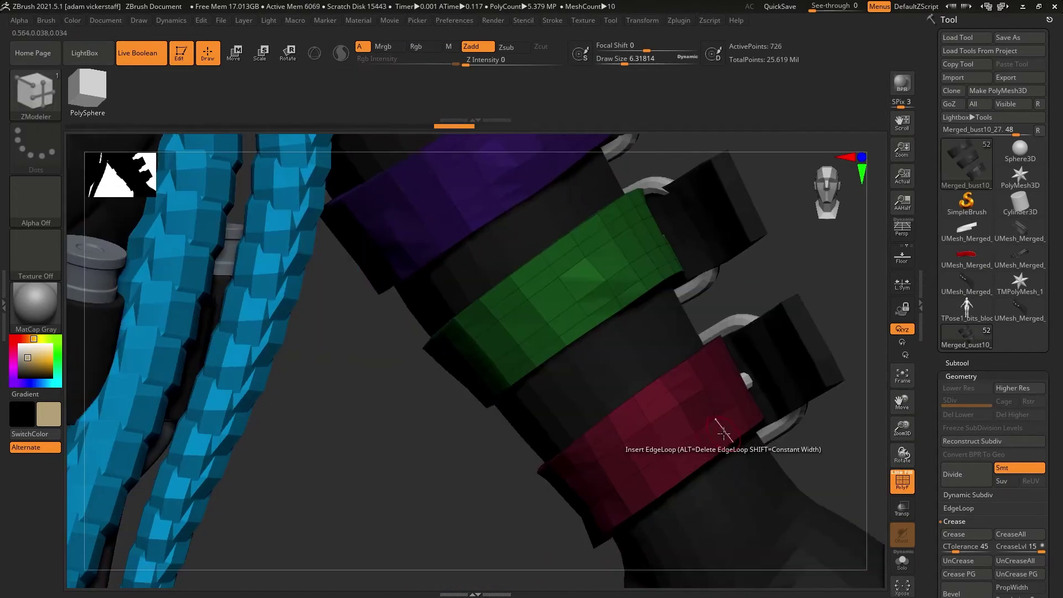
pyautogui.scroll(-2, 974, 454)
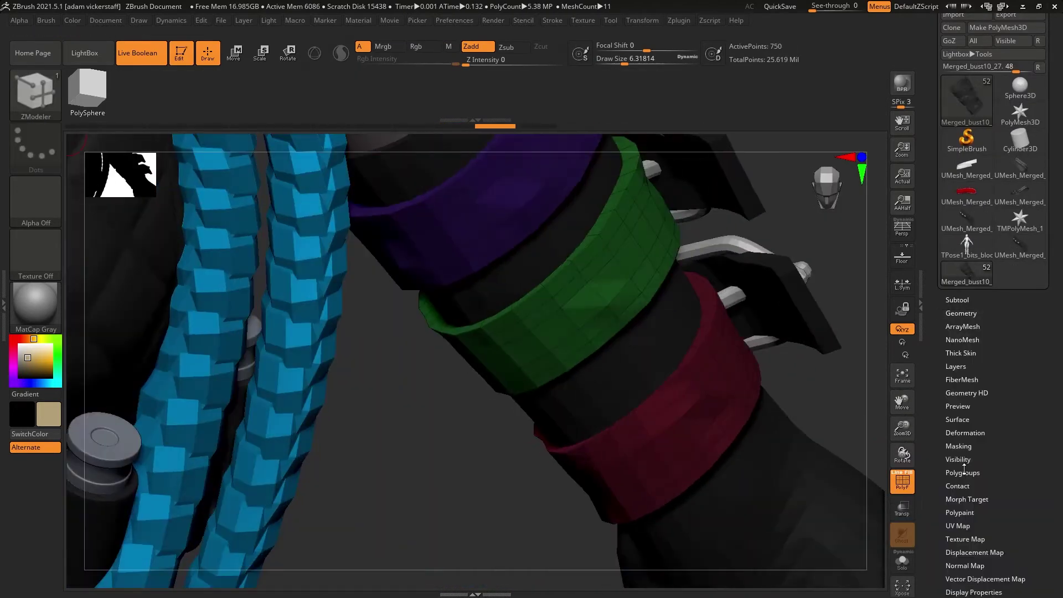
# Subdivide the upper-arm bands to level 4 and give their edge strips a separate polygroup with ZModeler.
pyautogui.click(953, 352)
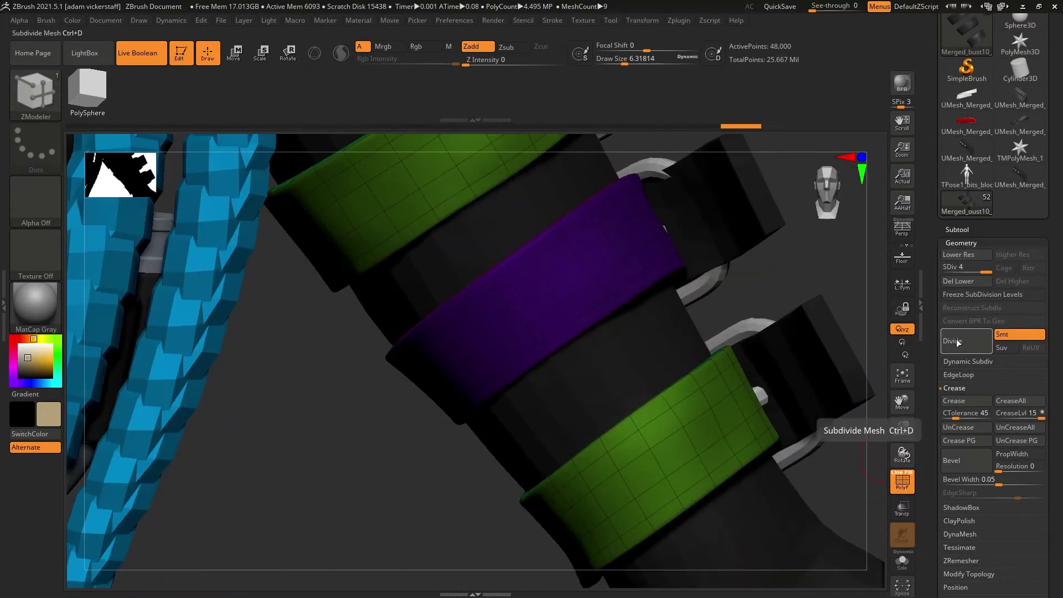
pyautogui.press('space')
pyautogui.click(524, 256)
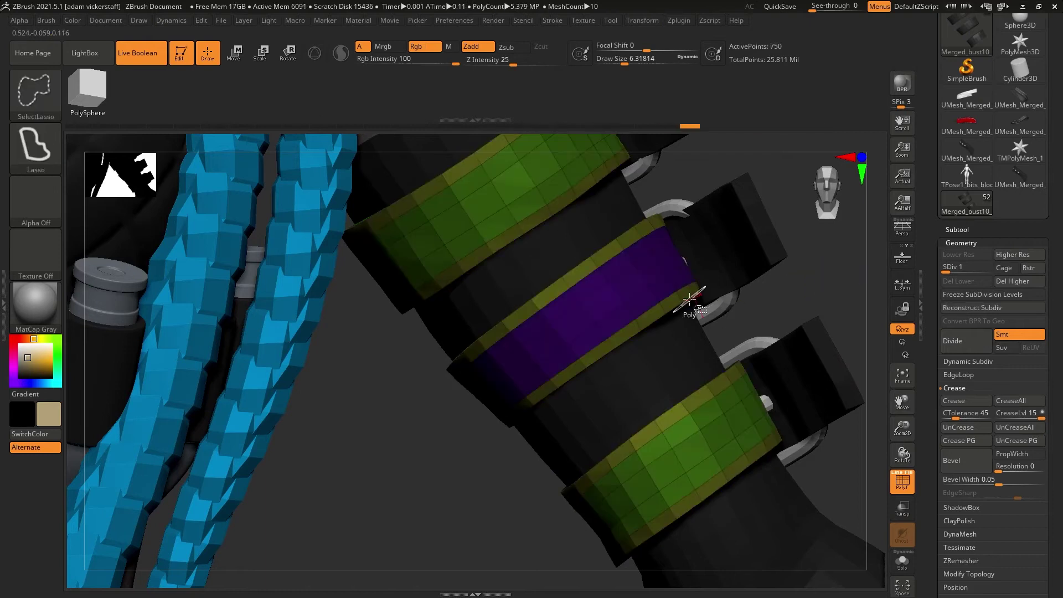
# Duplicate the upper-arm bands and delete the lower subdivision levels of the copy.
pyautogui.keyDown('alt'); pyautogui.moveTo(842, 287); pyautogui.dragTo(880, 330); pyautogui.keyUp('alt')
pyautogui.click(957, 230)
pyautogui.click(959, 423)
pyautogui.click(964, 311)
pyautogui.click(961, 565)
pyautogui.click(956, 211)
pyautogui.click(958, 226)
# Reduce the copied bands to their centre strips by deleting the hidden border geometry, and frame the strip edges with curves.
pyautogui.keyDown('ctrl'); pyautogui.keyDown('shift'); pyautogui.click(600, 297); pyautogui.keyUp('shift'); pyautogui.keyUp('ctrl')
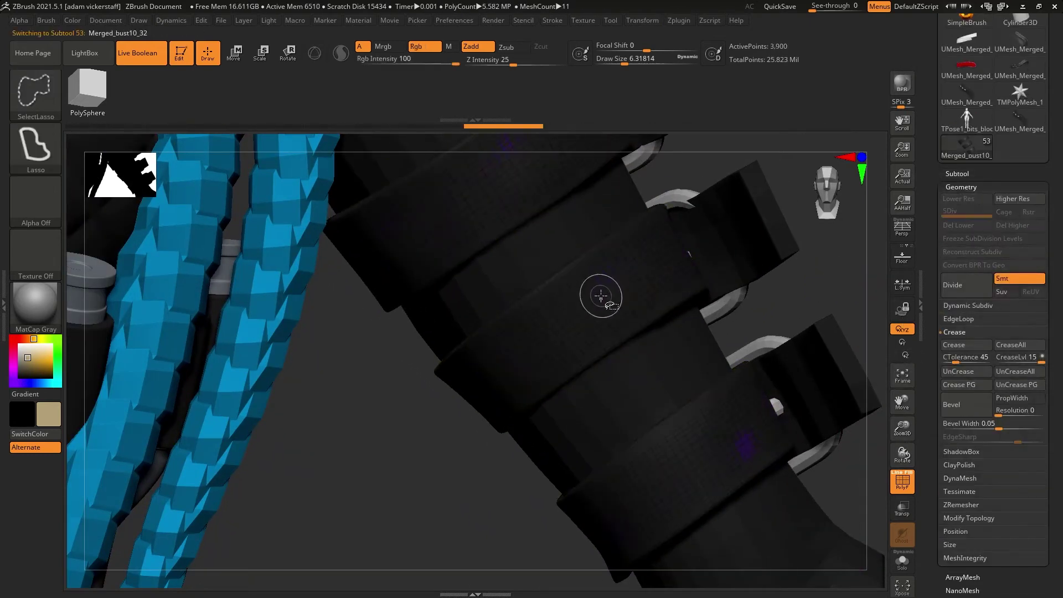
pyautogui.click(968, 518)
pyautogui.click(960, 465)
pyautogui.click(551, 20)
pyautogui.click(580, 280)
pyautogui.click(584, 348)
# Run stitching along the framed edges of the upper-arm bands with the custom stitch brush.
pyautogui.press('b')
pyautogui.click(609, 253)
pyautogui.hotkey('shift', 'f')
pyautogui.keyDown('alt'); pyautogui.moveTo(842, 287); pyautogui.dragTo(843, 327); pyautogui.keyUp('alt')
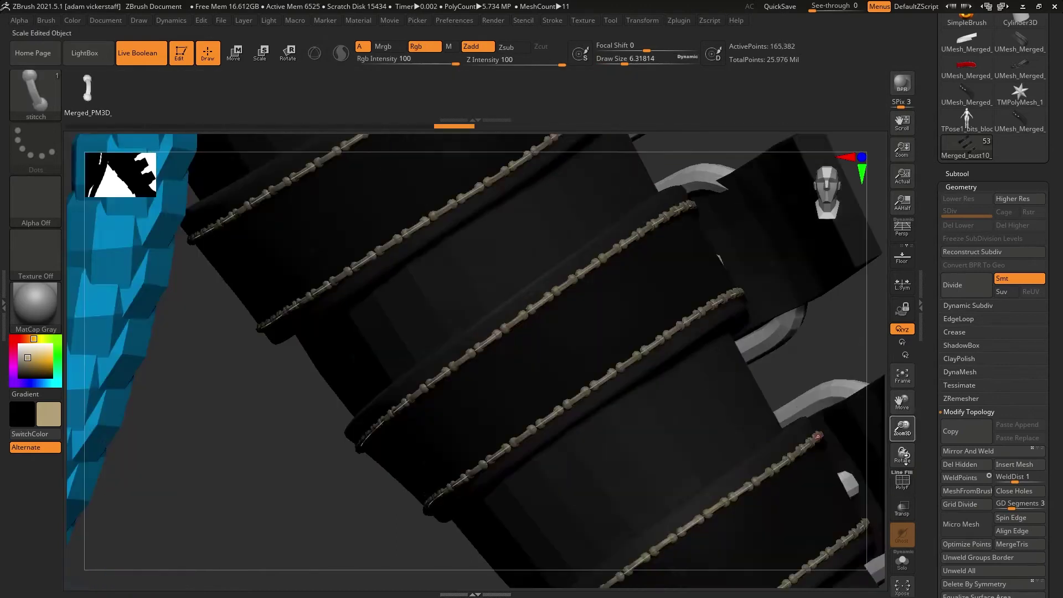
# Pick white as the colour, solo the stitching subtool and delete its leftover strip mesh so only stitches remain.
pyautogui.click(19, 345)
pyautogui.click(902, 561)
pyautogui.keyDown('ctrl'); pyautogui.keyDown('shift'); pyautogui.click(622, 284); pyautogui.keyUp('shift'); pyautogui.keyUp('ctrl')
pyautogui.keyDown('ctrl'); pyautogui.keyDown('shift'); pyautogui.click(622, 284); pyautogui.keyUp('shift'); pyautogui.keyUp('ctrl')
pyautogui.keyDown('alt'); pyautogui.moveTo(775, 265); pyautogui.dragTo(775, 310); pyautogui.keyUp('alt')
pyautogui.click(902, 480)
pyautogui.click(957, 173)
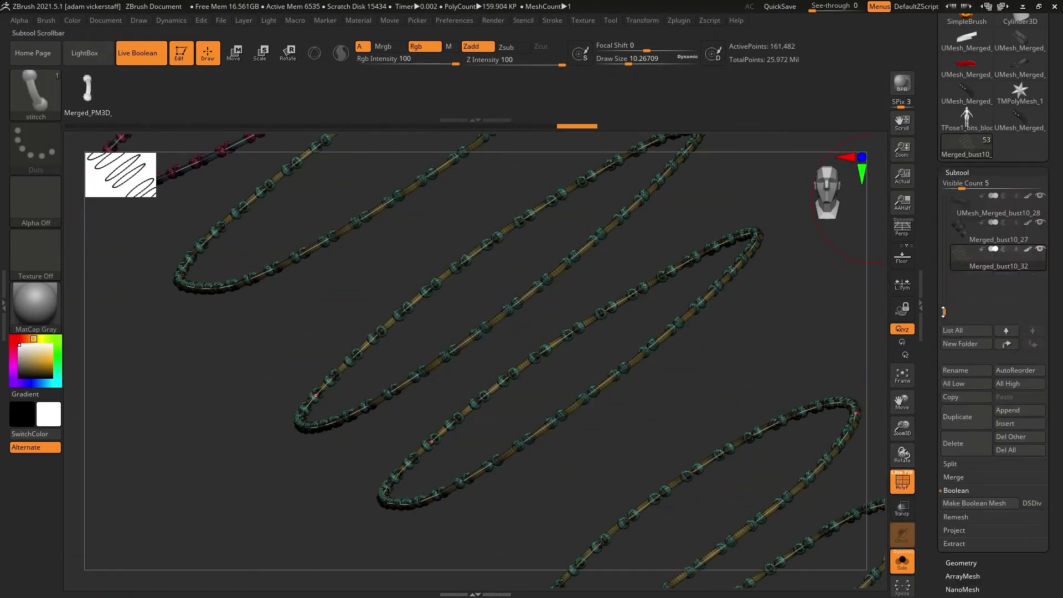
# Select the original upper-arm bands, hide the stitching and display the bands' polygroups.
pyautogui.click(996, 236)
pyautogui.click(901, 562)
pyautogui.click(902, 482)
pyautogui.moveTo(902, 427); pyautogui.dragTo(906, 463)
pyautogui.moveTo(901, 402); pyautogui.dragTo(885, 408)
pyautogui.moveTo(902, 455); pyautogui.dragTo(902, 437)
pyautogui.click(1039, 249)
pyautogui.click(902, 475)
# Mask the centre strips of the upper-arm bands at subdivision level 4, leaving the border polygroup unmasked.
pyautogui.keyDown('ctrl'); pyautogui.keyDown('shift'); pyautogui.click(565, 266); pyautogui.keyUp('shift'); pyautogui.keyUp('ctrl')
pyautogui.keyDown('ctrl'); pyautogui.keyDown('shift'); pyautogui.click(775, 265); pyautogui.keyUp('shift'); pyautogui.keyUp('ctrl')
pyautogui.click(956, 172)
pyautogui.click(961, 185)
pyautogui.click(962, 209)
pyautogui.click(961, 184)
pyautogui.click(959, 317)
pyautogui.click(961, 184)
pyautogui.click(1018, 198)
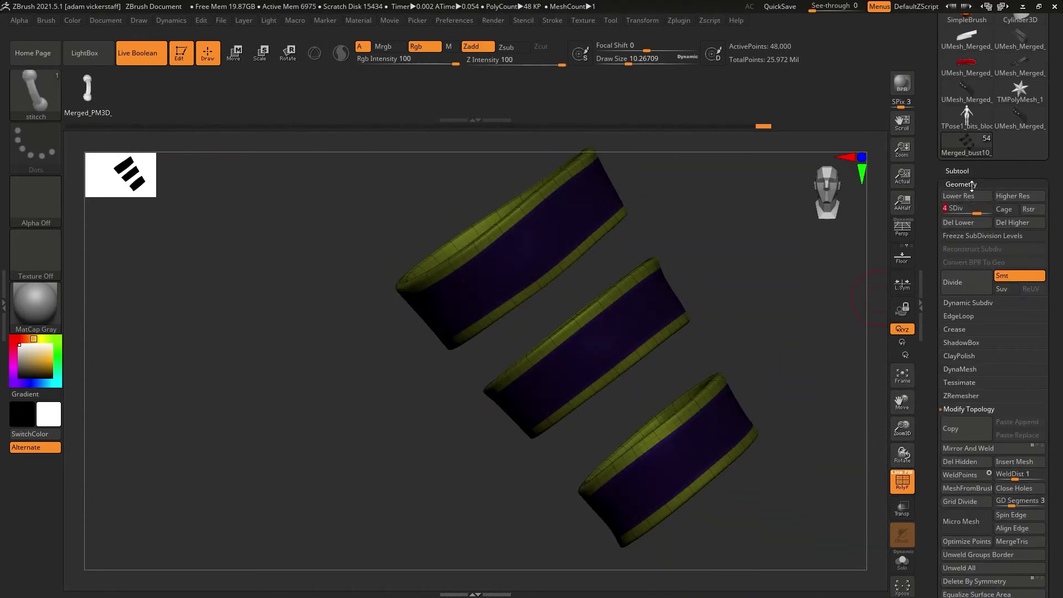
pyautogui.click(961, 184)
pyautogui.click(959, 316)
pyautogui.click(961, 184)
pyautogui.click(962, 182)
pyautogui.click(958, 317)
# Raise the upper-arm bands to subdivision level 5 and inflate their unmasked borders on a sculpt layer.
pyautogui.click(902, 482)
pyautogui.moveTo(902, 428); pyautogui.dragTo(902, 438)
pyautogui.moveTo(902, 455); pyautogui.dragTo(902, 457)
pyautogui.click(961, 184)
pyautogui.click(961, 181)
pyautogui.click(958, 315)
pyautogui.click(957, 233)
pyautogui.click(962, 181)
pyautogui.moveTo(977, 205); pyautogui.dragTo(988, 206)
pyautogui.click(961, 178)
pyautogui.click(957, 230)
pyautogui.click(965, 296)
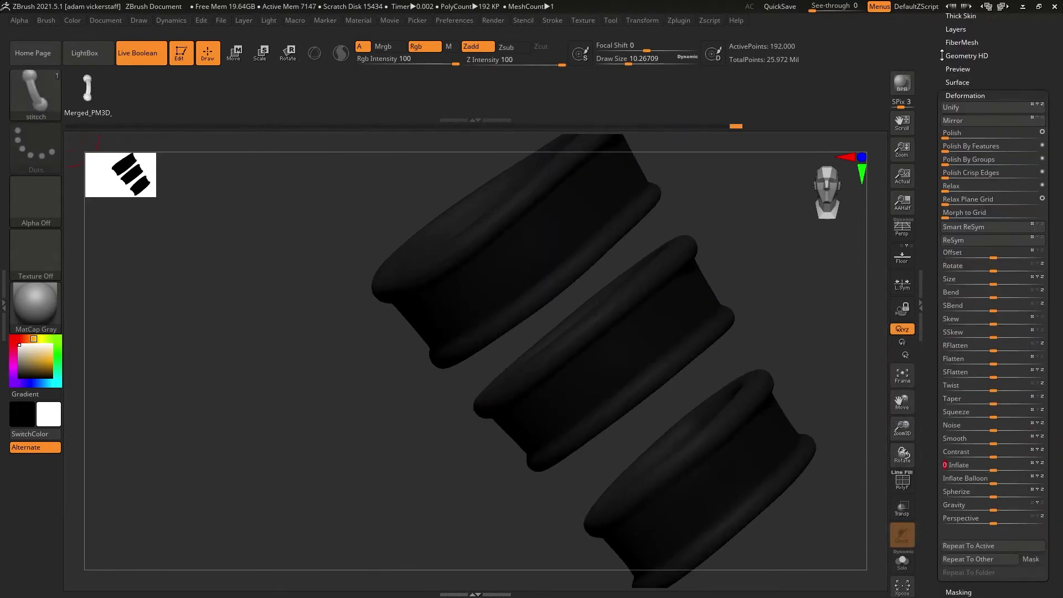
# Reduce the second sculpt layer's intensity to about 0.42 to soften the puffed edges, and clear the mask.
pyautogui.click(956, 229)
pyautogui.moveTo(902, 427); pyautogui.dragTo(902, 416)
pyautogui.keyDown('ctrl'); pyautogui.click(790, 384); pyautogui.keyUp('ctrl')
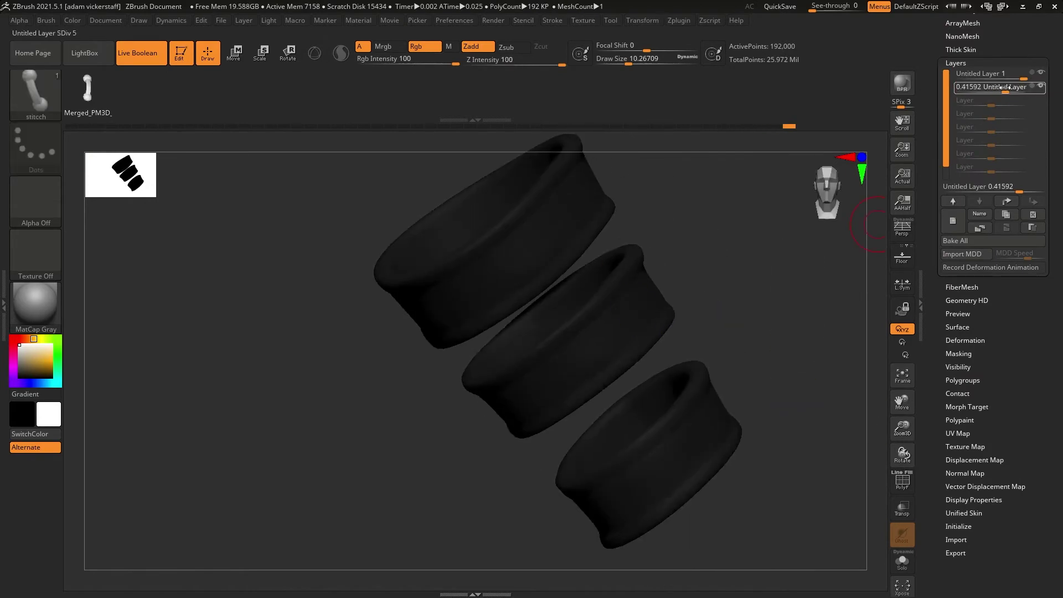
pyautogui.keyDown('ctrl'); pyautogui.click(790, 548); pyautogui.keyUp('ctrl')
pyautogui.keyDown('ctrl'); pyautogui.keyDown('shift'); pyautogui.click(790, 548); pyautogui.keyUp('shift'); pyautogui.keyUp('ctrl')
pyautogui.click(956, 64)
# Try to inflate the upper-arm bands through an adjusted mask, and undo the inflation.
pyautogui.click(958, 184)
pyautogui.click(958, 184)
pyautogui.click(959, 186)
pyautogui.click(966, 238)
pyautogui.click(961, 53)
pyautogui.click(961, 51)
pyautogui.click(965, 170)
pyautogui.click(996, 538)
pyautogui.hotkey('ctrl', 'z')
# Rework the mask on the upper-arm bands and inflate the unmasked areas again.
pyautogui.click(965, 171)
pyautogui.click(958, 184)
pyautogui.click(974, 235)
pyautogui.click(961, 50)
pyautogui.click(981, 73)
pyautogui.click(989, 73)
pyautogui.click(961, 48)
pyautogui.click(965, 167)
pyautogui.click(956, 100)
# Hide the threads, subtract the stitch knots from the upper-arm bands as a Boolean mesh, and append it to the character.
pyautogui.click(1040, 139)
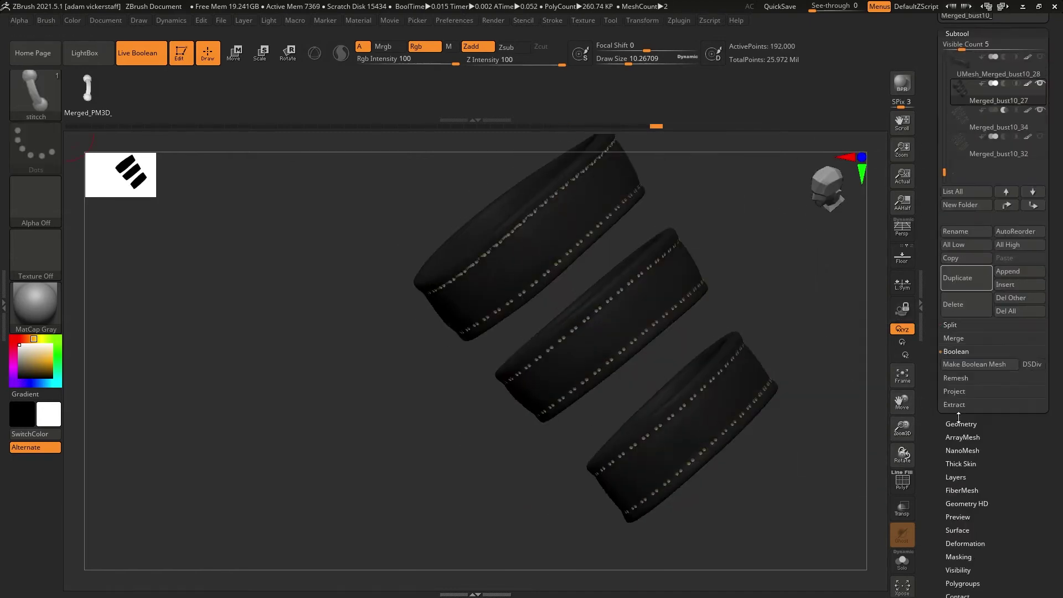
pyautogui.click(1013, 271)
pyautogui.click(902, 293)
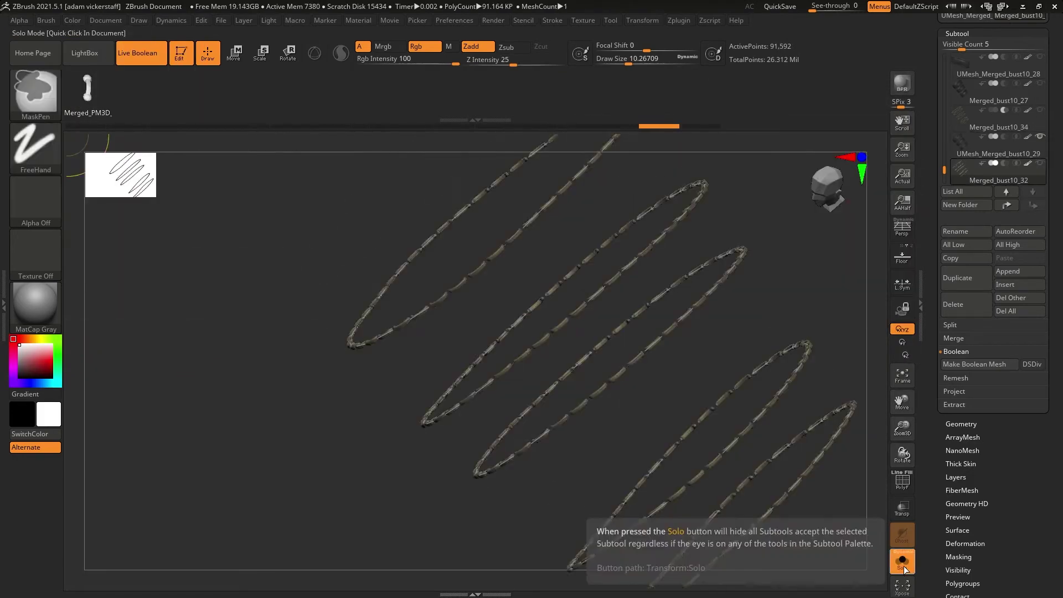
# Close the open ends of the arm-band stitch threads, subdivide them and switch to the Standard brush.
pyautogui.click(969, 271)
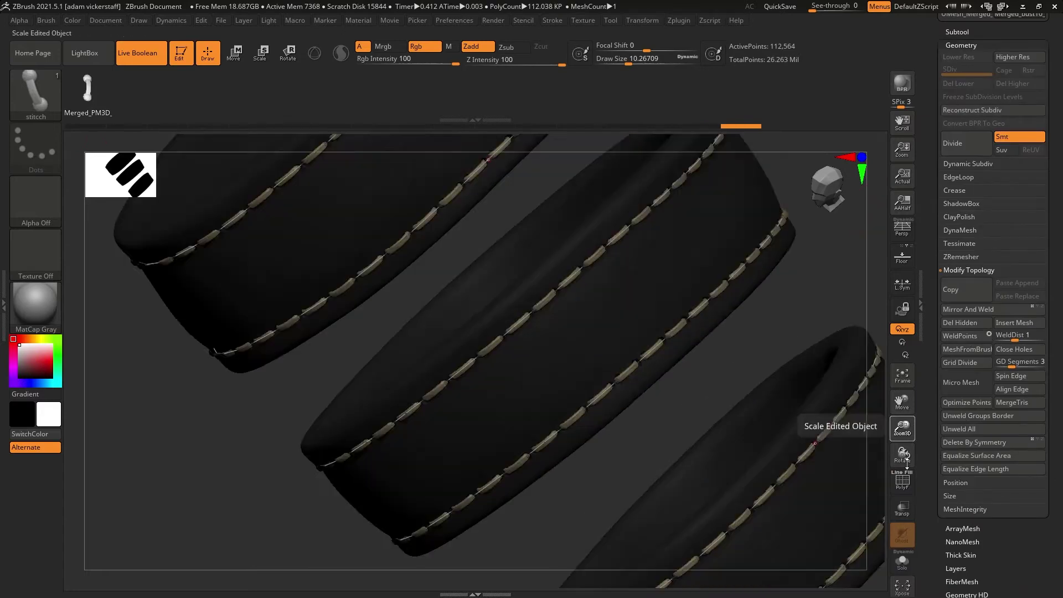
pyautogui.moveTo(636, 182); pyautogui.dragTo(681, 206)
pyautogui.press('b')
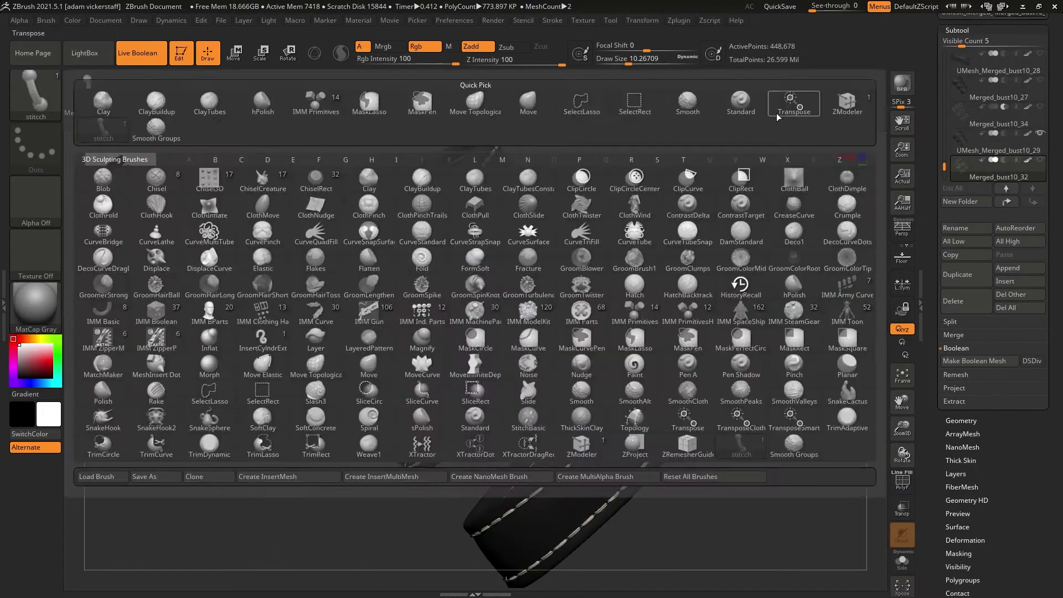
pyautogui.press('s')
pyautogui.press('t')
pyautogui.click(963, 90)
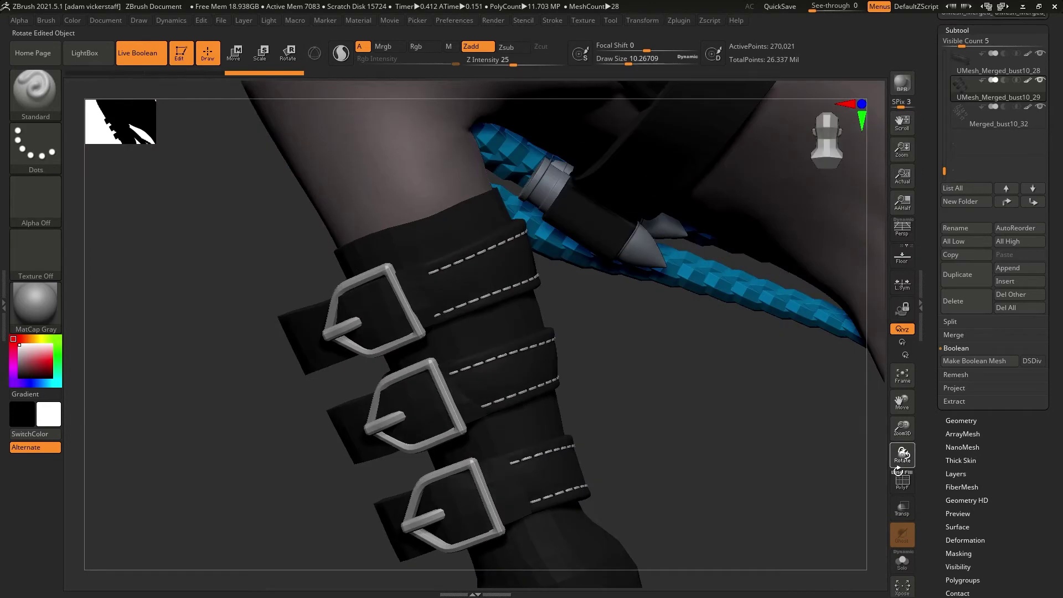
# Show the polyframe of the three strap tails under the arm buckles and reshape them with the Move brush.
pyautogui.hotkey('shift', 'f')
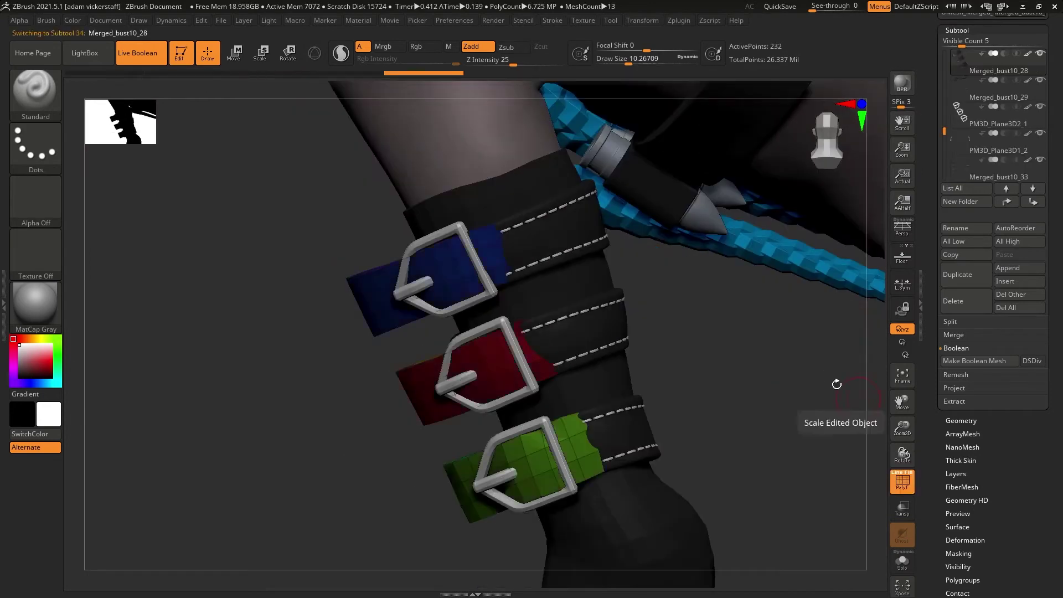
pyautogui.moveTo(516, 323); pyautogui.dragTo(559, 426, button='right')
pyautogui.moveTo(583, 478); pyautogui.dragTo(804, 438, button='right')
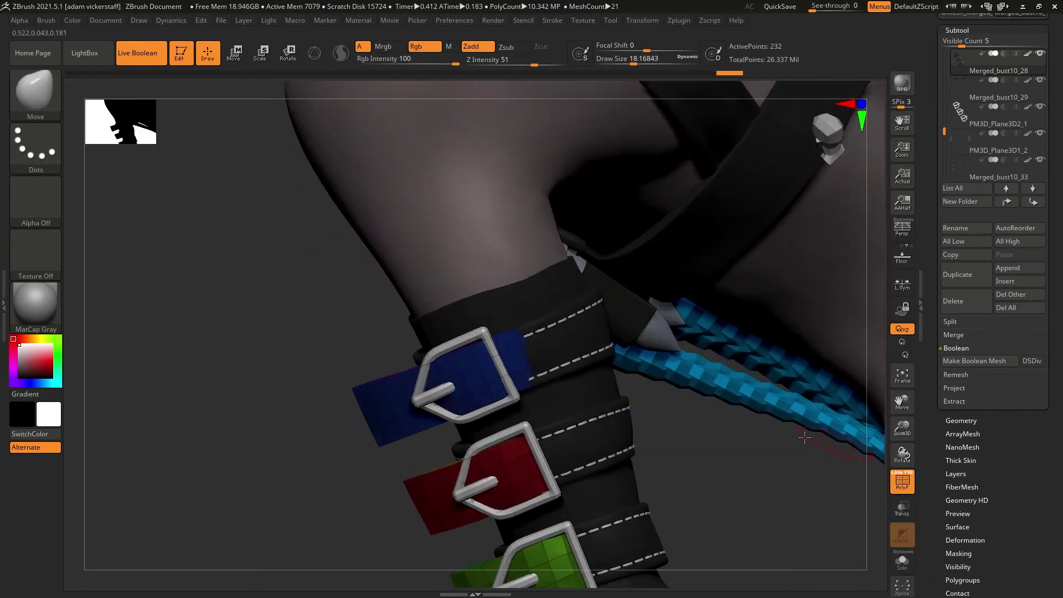
pyautogui.moveTo(498, 340); pyautogui.dragTo(581, 387, button='right')
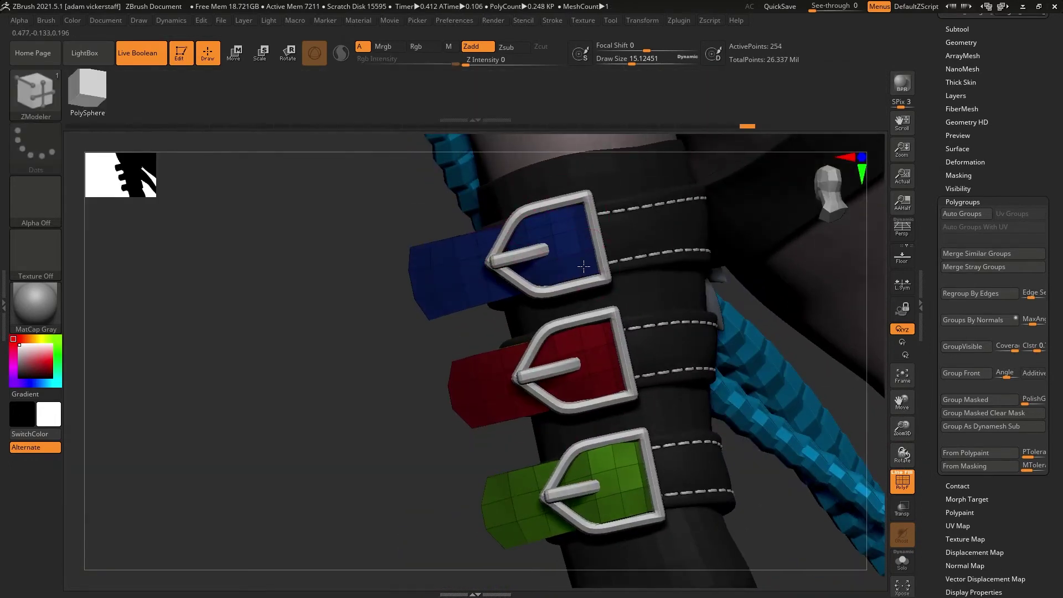
# Insert edge loops into the three strap tails with ZModeler and adjust their shape with the Move brush.
pyautogui.click(634, 452)
pyautogui.moveTo(232, 332); pyautogui.dragTo(332, 333)
pyautogui.click(451, 370)
pyautogui.moveTo(233, 310); pyautogui.dragTo(67, 302)
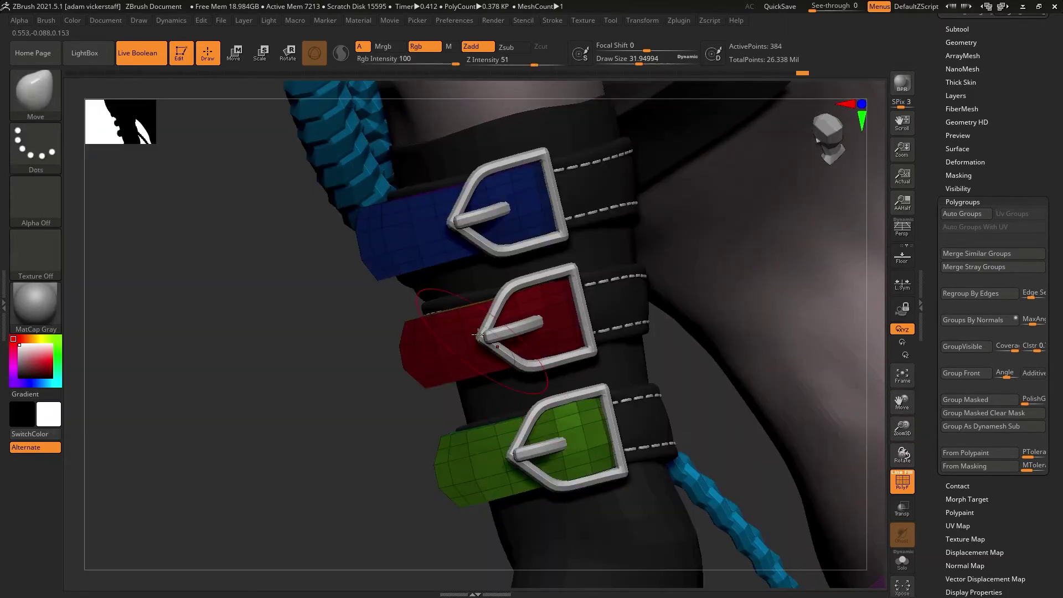
pyautogui.moveTo(479, 335); pyautogui.dragTo(605, 424)
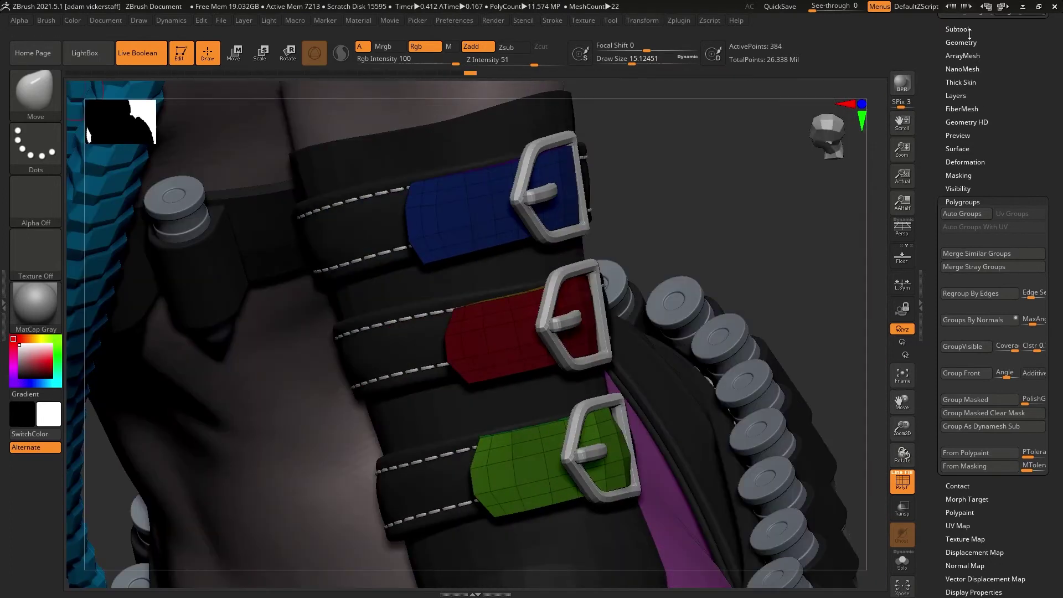
# Put the strap tails into a single polygroup and give their border faces a separate polygroup with ZModeler.
pyautogui.click(961, 42)
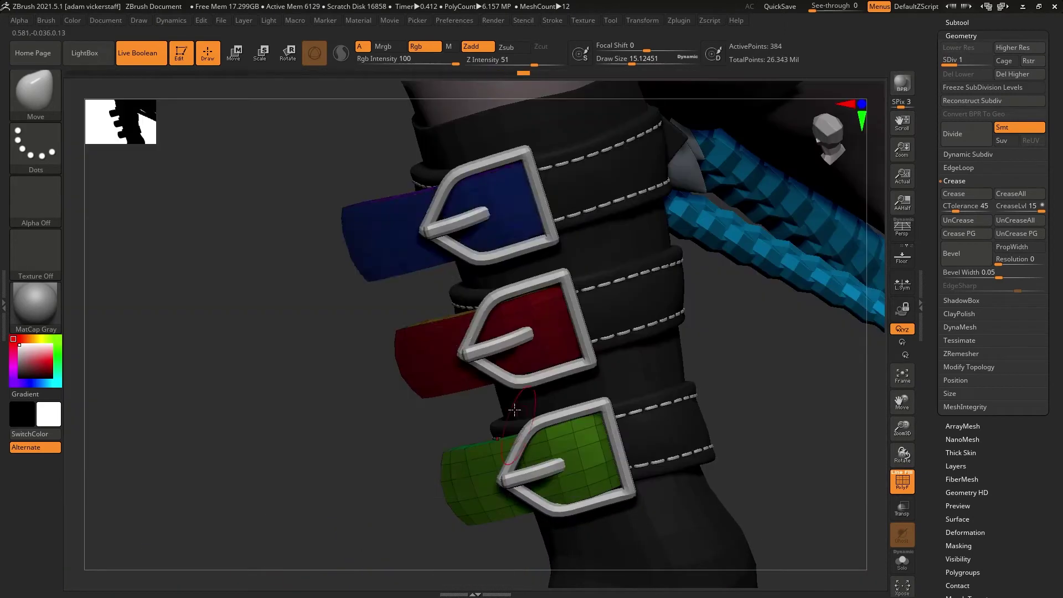
pyautogui.hotkey('ctrl', 'shift')
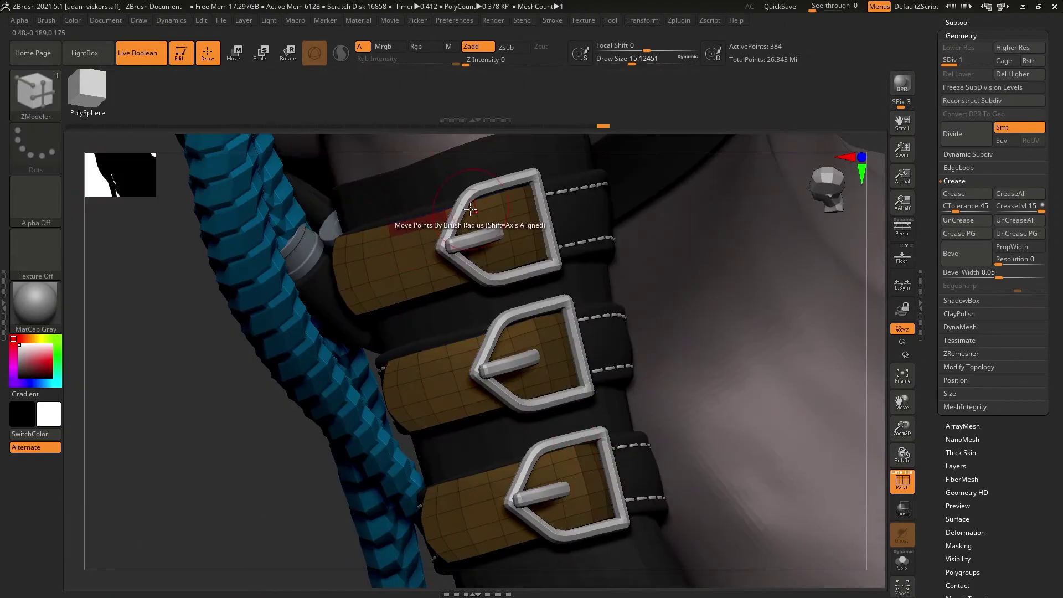
pyautogui.hotkey('ctrl', 'shift', 's')
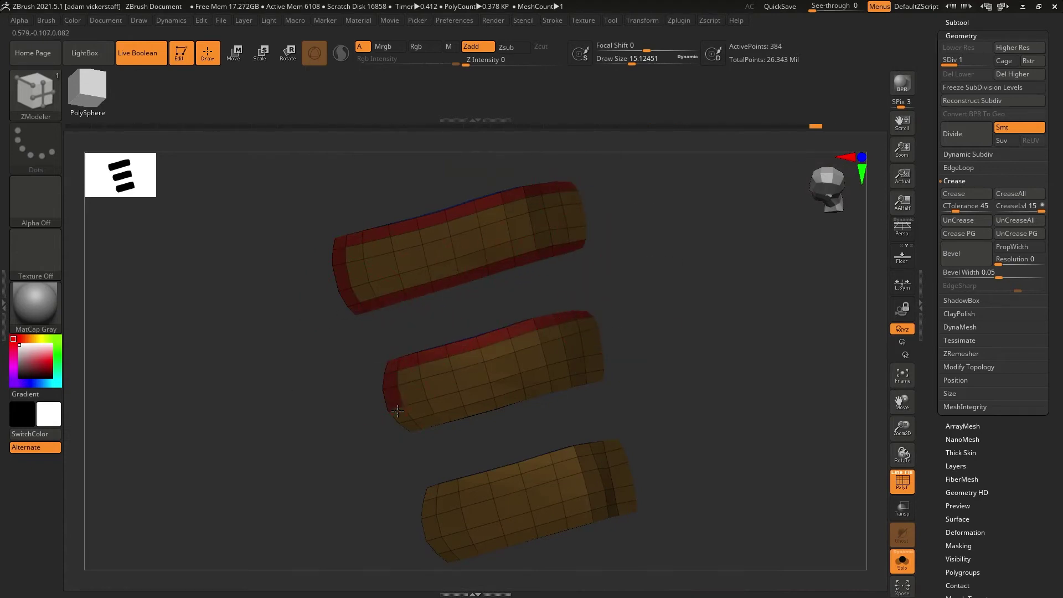
pyautogui.click(595, 376)
pyautogui.keyDown('alt'); pyautogui.moveTo(631, 413); pyautogui.dragTo(614, 359); pyautogui.keyUp('alt')
pyautogui.moveTo(595, 391); pyautogui.dragTo(585, 393)
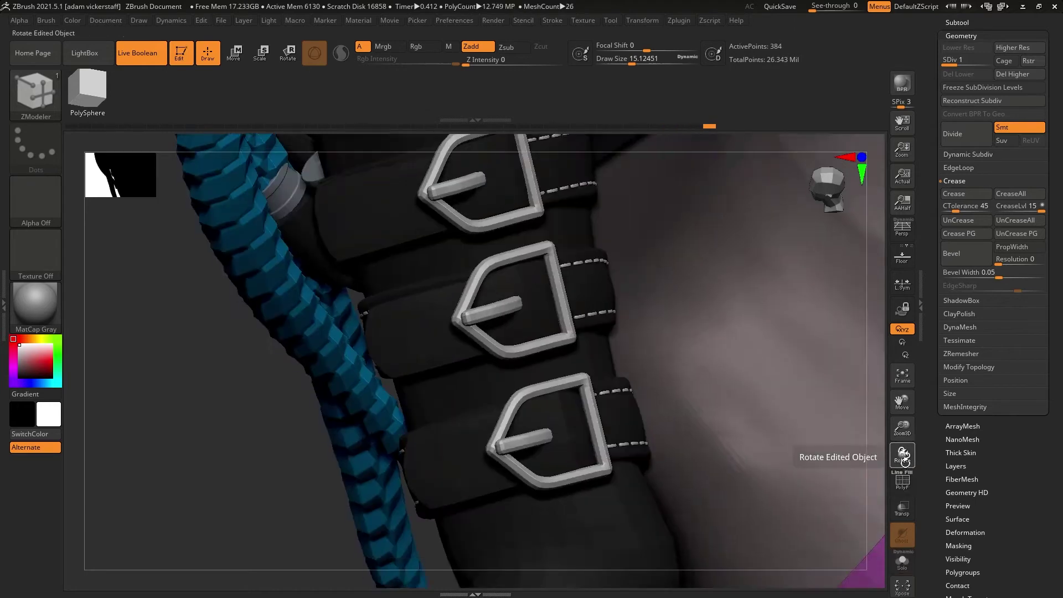
# Duplicate the strap tails and delete the lower subdivision levels of the copy.
pyautogui.keyDown('alt'); pyautogui.click(453, 308); pyautogui.keyUp('alt')
pyautogui.press('b')
pyautogui.press('z')
pyautogui.press('m')
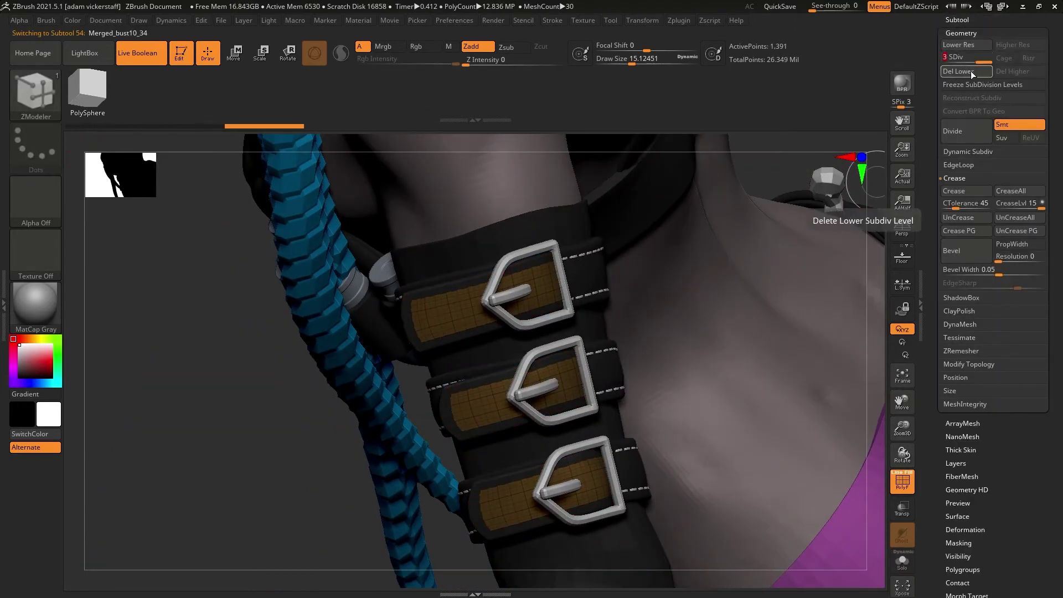
# Try to run stitching around the centre polygroups of the copied strap tails.
pyautogui.moveTo(437, 299); pyautogui.dragTo(458, 289)
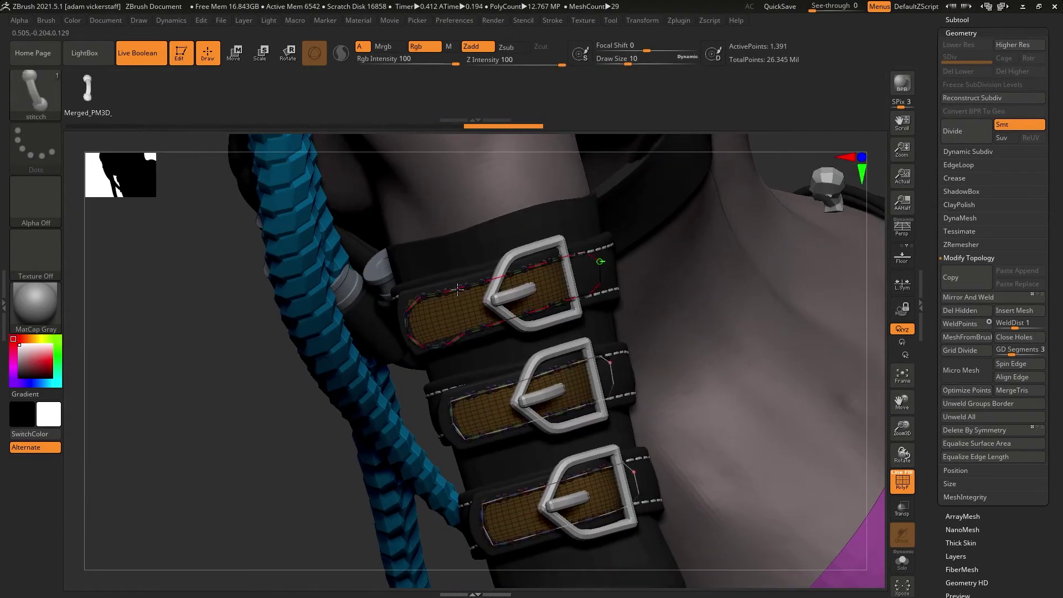
pyautogui.moveTo(860, 459); pyautogui.dragTo(624, 371, button='right')
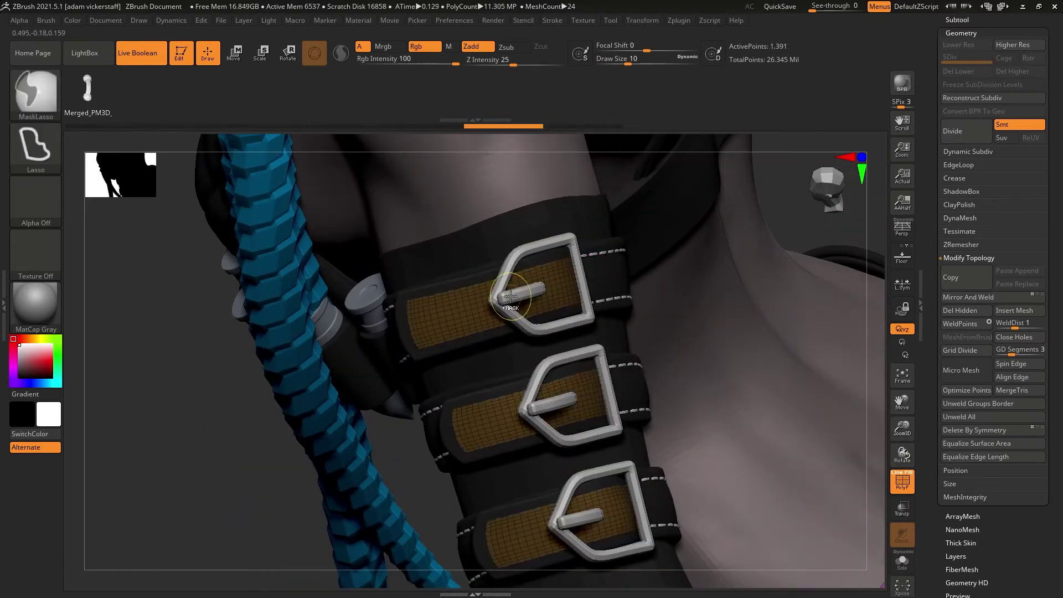
# Keep only the copied strap tails' centre faces, subdivide them and run stitching along their framed edges.
pyautogui.hotkey('shift', 'd')
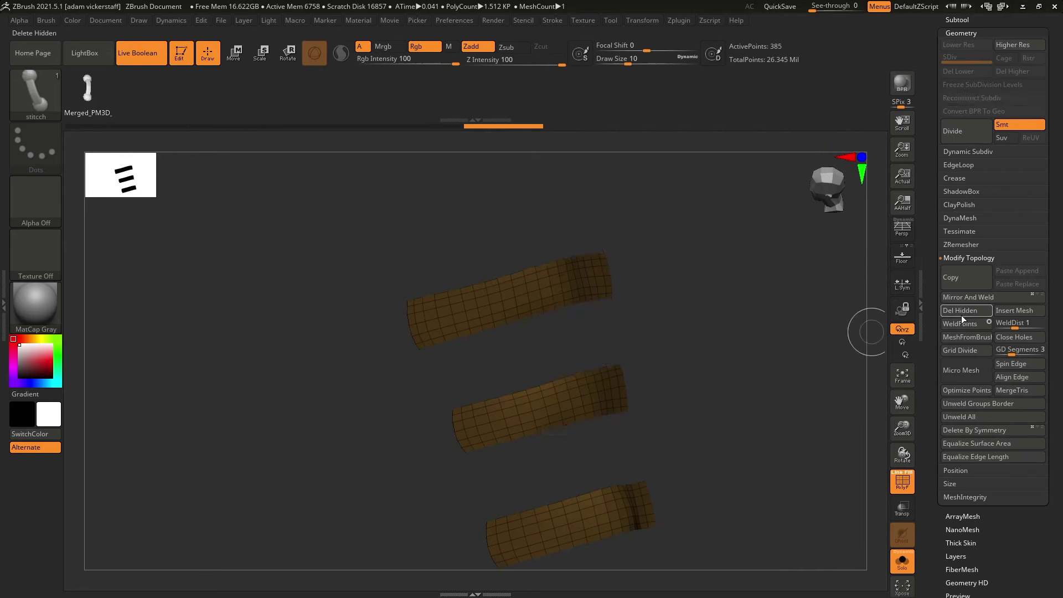
pyautogui.click(961, 315)
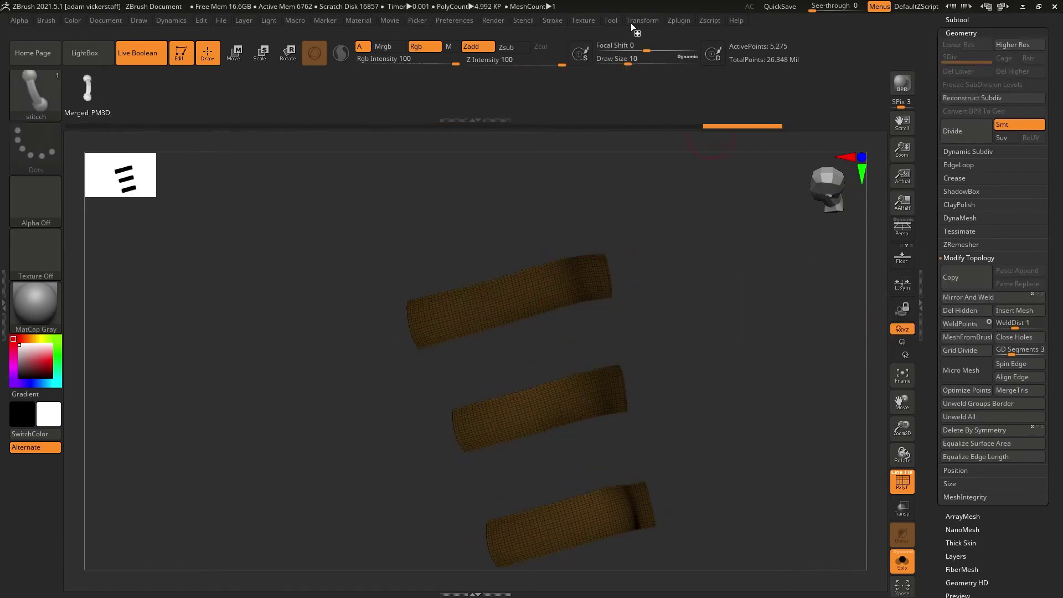
pyautogui.click(410, 301)
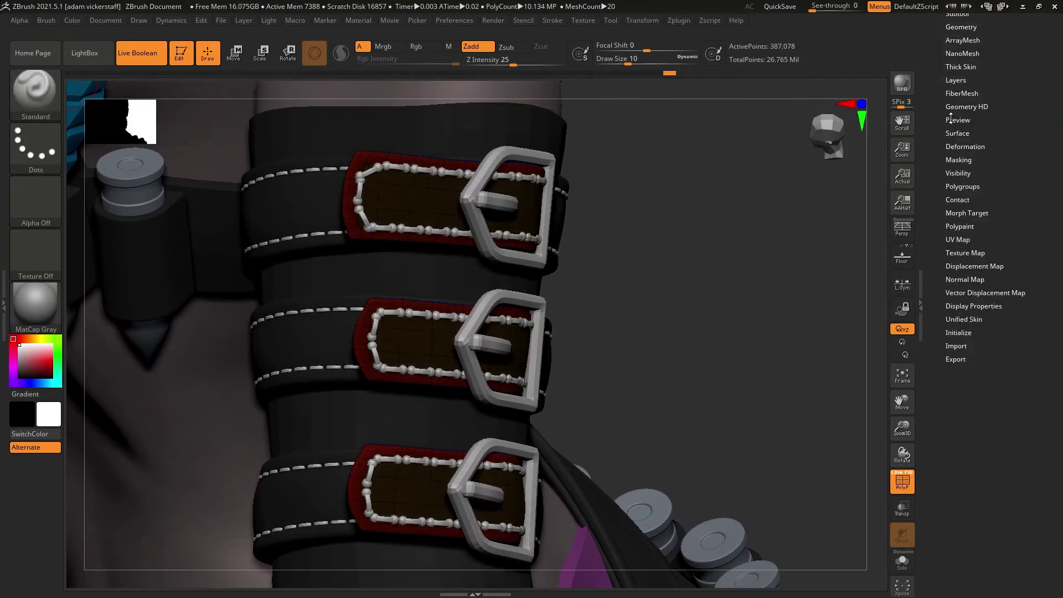
# Adjust the mask on the original strap tails and inflate their borders at a high subdivision level for puffed edges.
pyautogui.moveTo(994, 515); pyautogui.dragTo(998, 517)
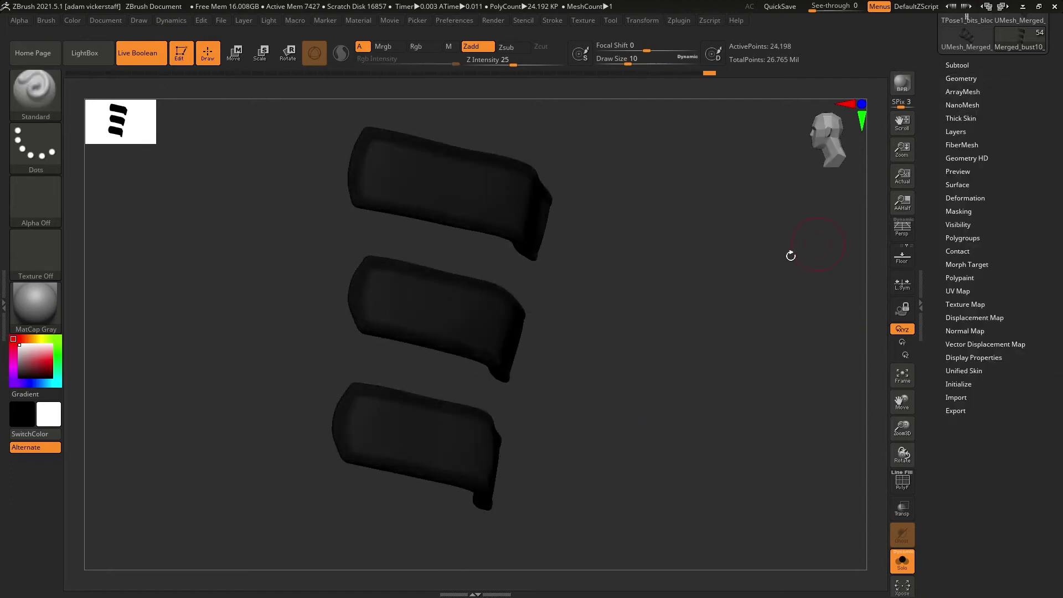
pyautogui.keyDown('ctrl'); pyautogui.click(691, 408); pyautogui.keyUp('ctrl')
pyautogui.click(958, 212)
pyautogui.click(963, 265)
pyautogui.click(961, 79)
pyautogui.hotkey('ctrl', 'd')
pyautogui.hotkey('ctrl', 'd')
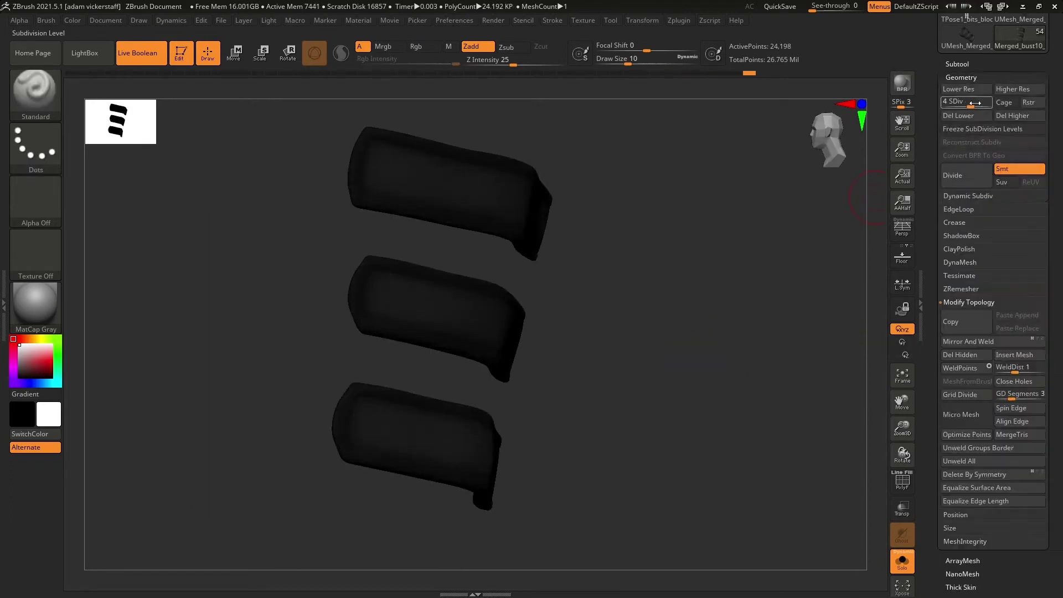
pyautogui.click(962, 79)
pyautogui.click(965, 197)
pyautogui.moveTo(993, 567); pyautogui.dragTo(995, 567)
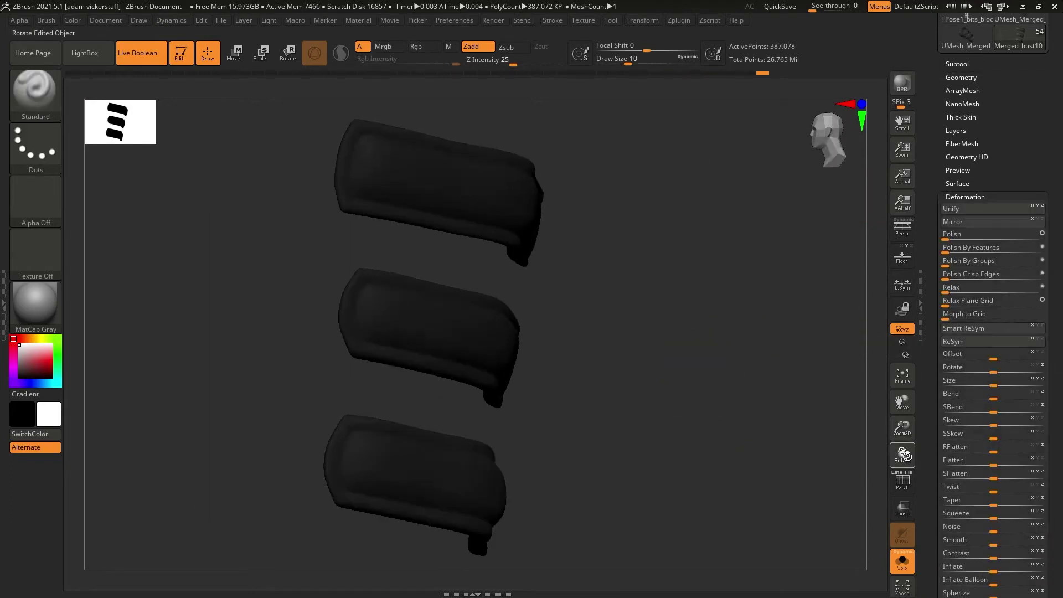
pyautogui.click(956, 130)
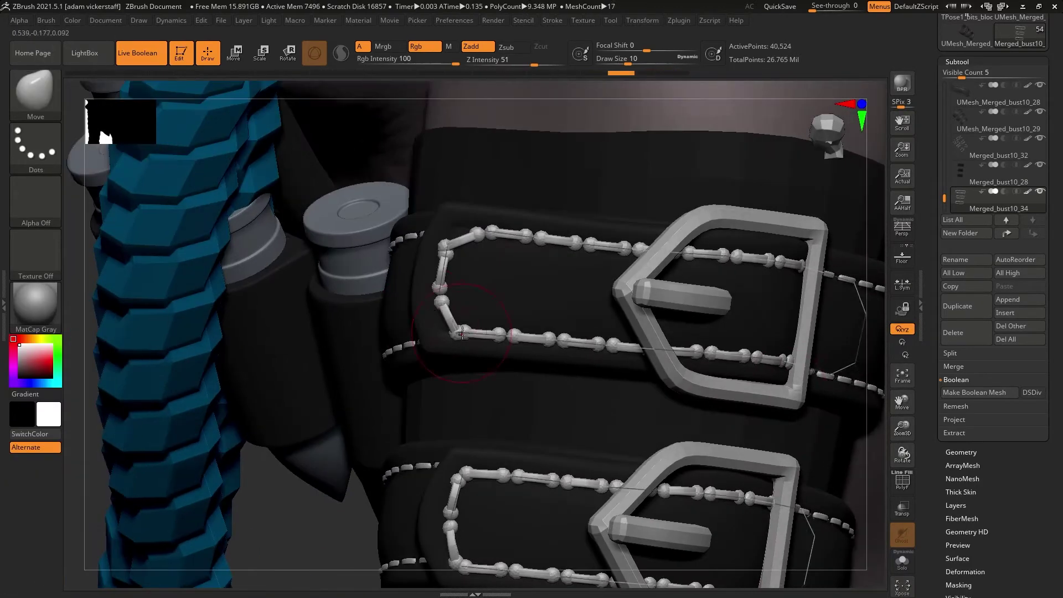
# Auto-group the strap-tail stitching and split its knots into a separate subtool.
pyautogui.keyDown('ctrl'); pyautogui.keyDown('shift'); pyautogui.moveTo(447, 314); pyautogui.dragTo(299, 366); pyautogui.keyUp('shift'); pyautogui.keyUp('ctrl')
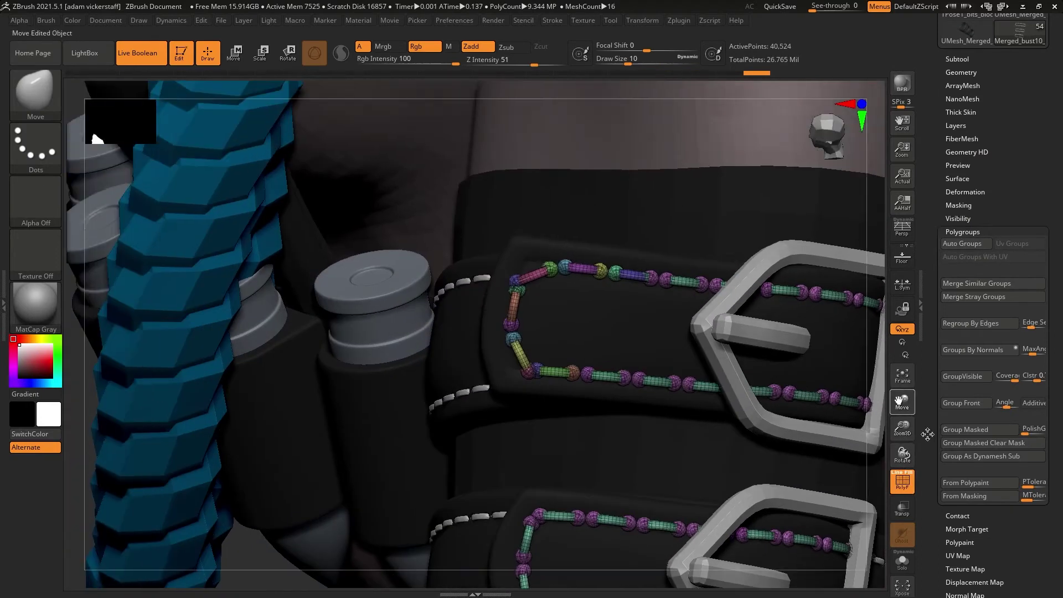
pyautogui.moveTo(902, 428); pyautogui.dragTo(903, 450)
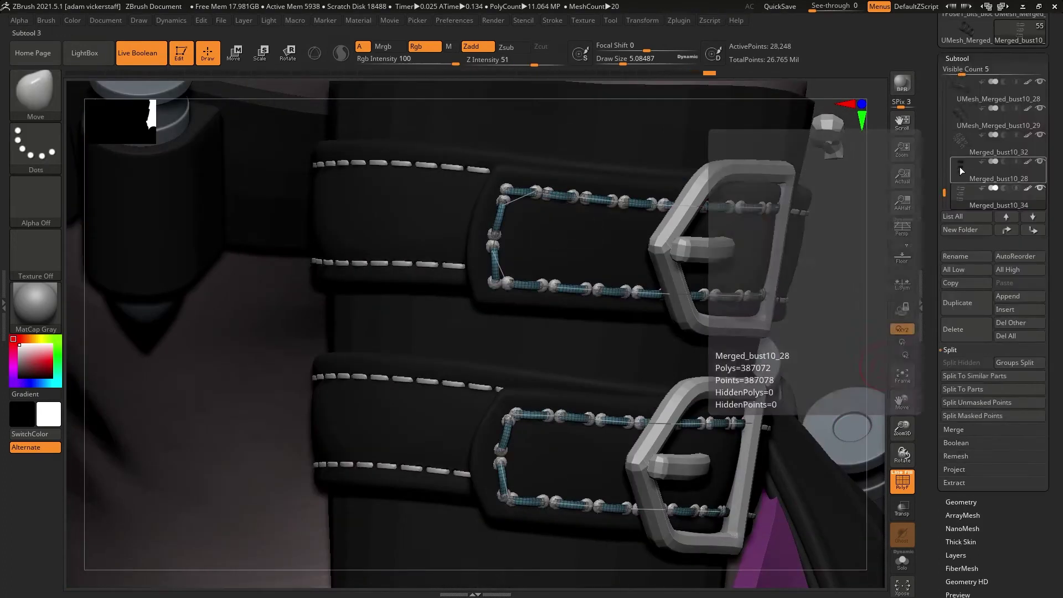
# Subtract the stitch knots from the strap tails as a Boolean mesh and append it to the character.
pyautogui.click(959, 167)
pyautogui.click(971, 144)
pyautogui.click(970, 119)
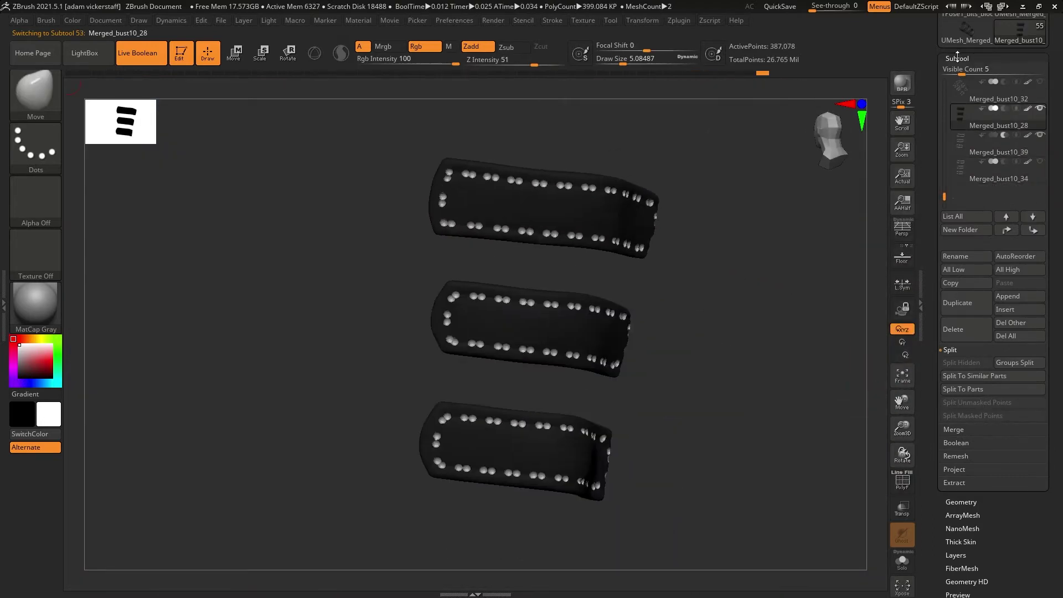
pyautogui.click(1011, 292)
pyautogui.click(690, 344)
pyautogui.keyDown('alt'); pyautogui.click(473, 226); pyautogui.keyUp('alt')
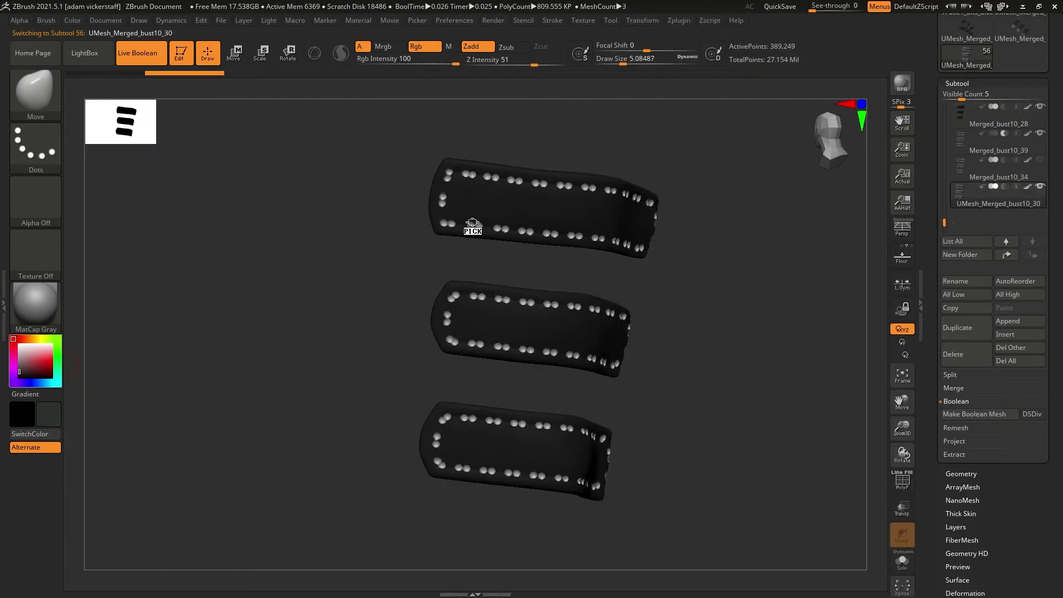
# Delete the stitch-knot and original strap-tail subtools, and select and show the strap-tail threads.
pyautogui.click(955, 527)
pyautogui.moveTo(902, 429); pyautogui.dragTo(905, 443)
pyautogui.moveTo(902, 455)
pyautogui.mouseDown()
pyautogui.moveTo(905, 470)
pyautogui.moveTo(906, 439)
pyautogui.mouseUp()
pyautogui.click(957, 83)
pyautogui.click(902, 561)
pyautogui.click(973, 145)
pyautogui.click(956, 352)
pyautogui.click(956, 353)
pyautogui.click(967, 121)
pyautogui.click(1039, 212)
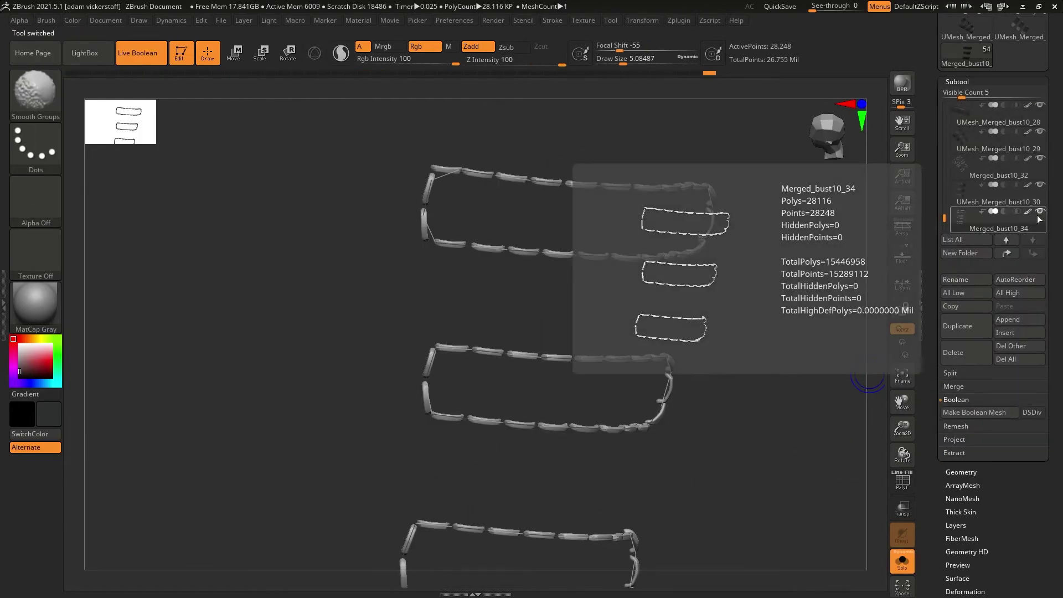
# Remesh the Boolean arm-strap tails with ZRemesher at a target polygon count of about 0.66.
pyautogui.click(961, 472)
pyautogui.click(902, 560)
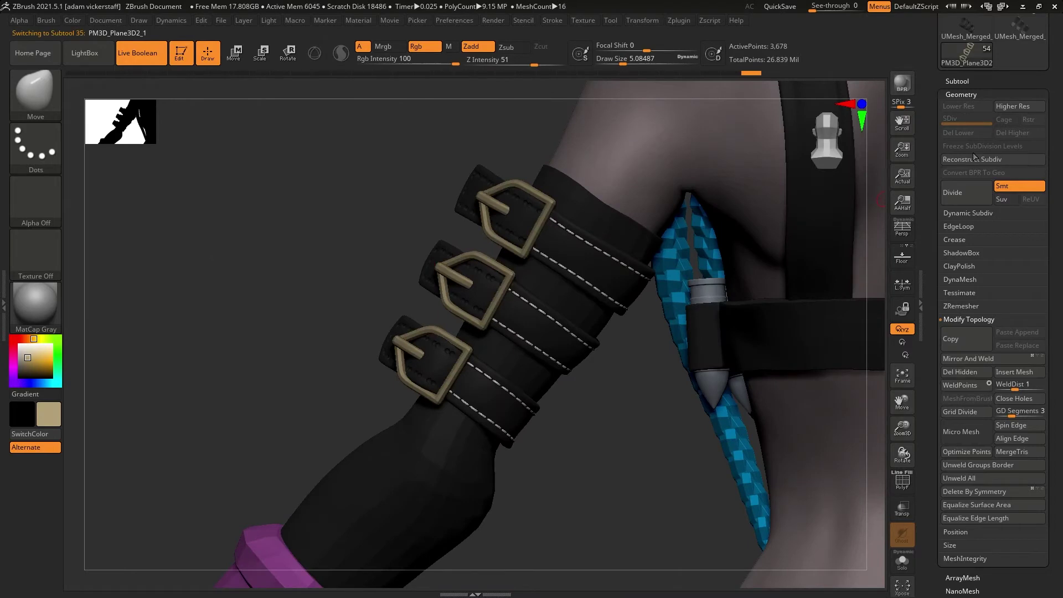
pyautogui.moveTo(902, 427)
pyautogui.mouseDown()
pyautogui.moveTo(907, 490)
pyautogui.moveTo(904, 413)
pyautogui.mouseUp()
pyautogui.moveTo(904, 455); pyautogui.dragTo(864, 421)
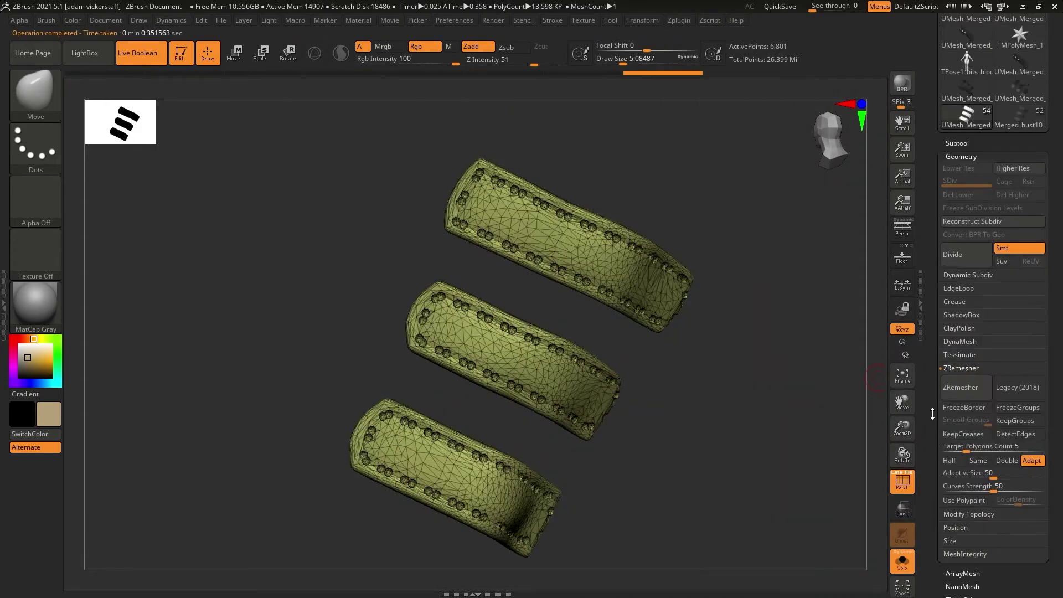
pyautogui.moveTo(961, 374); pyautogui.dragTo(951, 374)
pyautogui.click(961, 312)
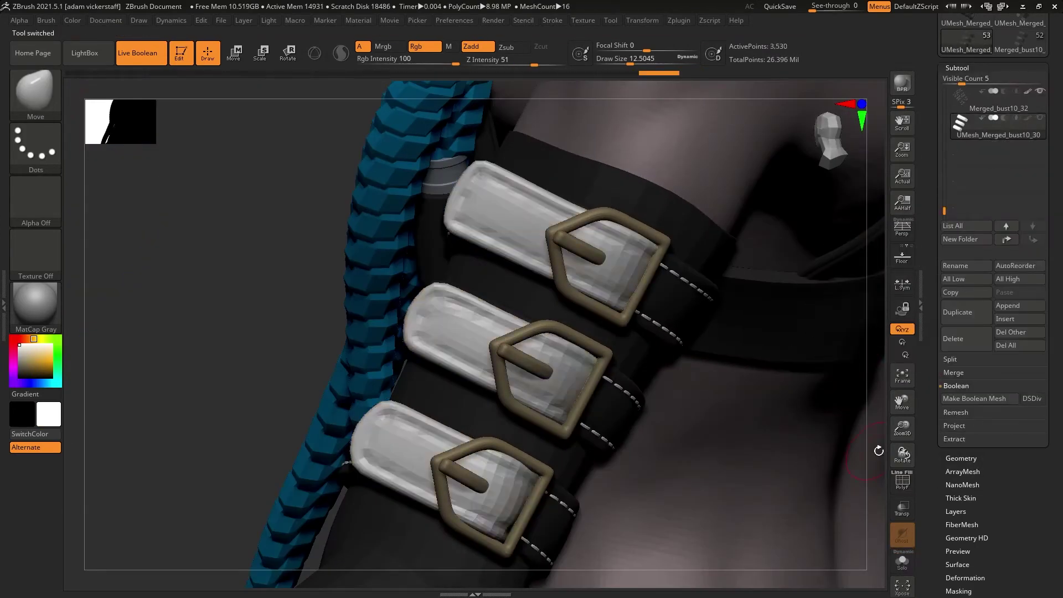
# Duplicate the remeshed strap tails and subdivide the copy up to subdivision level 4.
pyautogui.click(902, 486)
pyautogui.moveTo(879, 451)
pyautogui.mouseDown()
pyautogui.moveTo(835, 455)
pyautogui.moveTo(915, 462)
pyautogui.moveTo(886, 458)
pyautogui.mouseUp()
pyautogui.click(968, 323)
pyautogui.click(991, 155)
pyautogui.click(961, 459)
pyautogui.doubleClick(964, 184)
# Mask the inner faces of the three strap tails with MaskPen, turn the mask into a polygroup and clear it.
pyautogui.press('b')
pyautogui.press('m')
pyautogui.press('p')
pyautogui.click(902, 562)
pyautogui.keyDown('ctrl'); pyautogui.moveTo(520, 236); pyautogui.dragTo(556, 223); pyautogui.keyUp('ctrl')
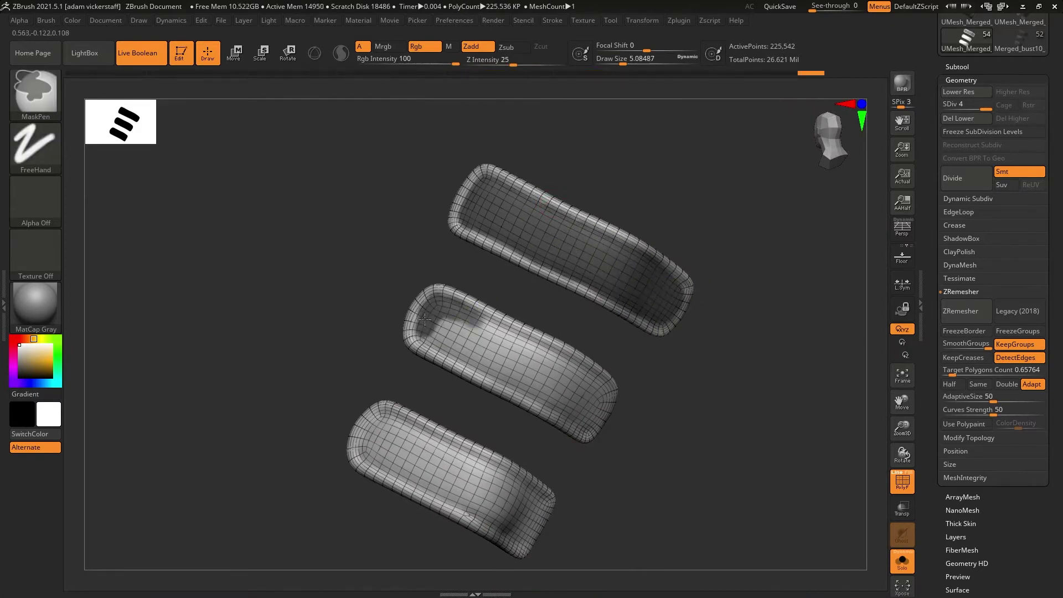
pyautogui.moveTo(558, 382); pyautogui.dragTo(585, 440)
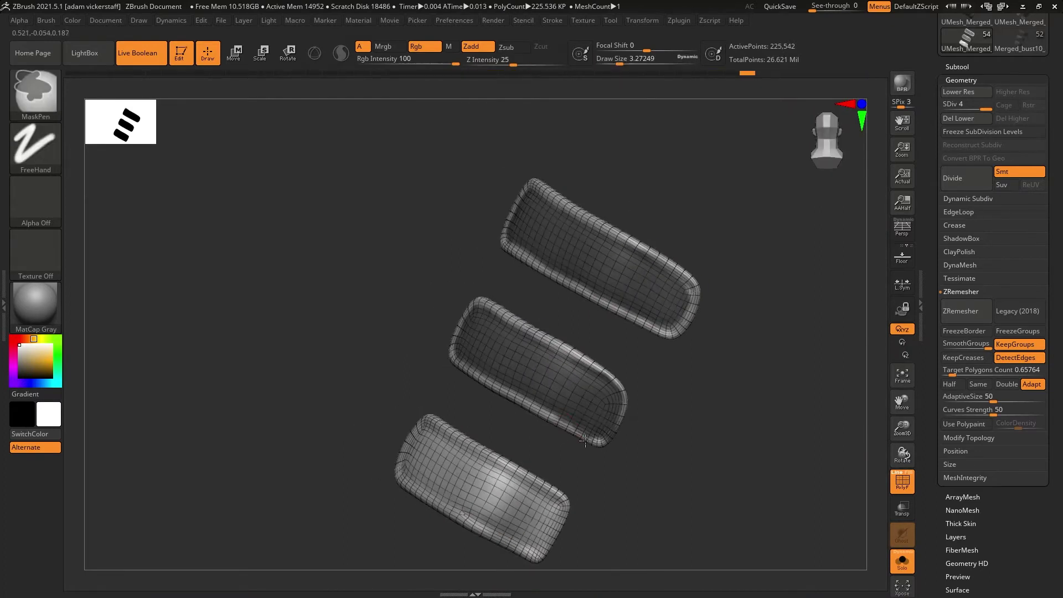
pyautogui.moveTo(686, 293); pyautogui.dragTo(386, 388)
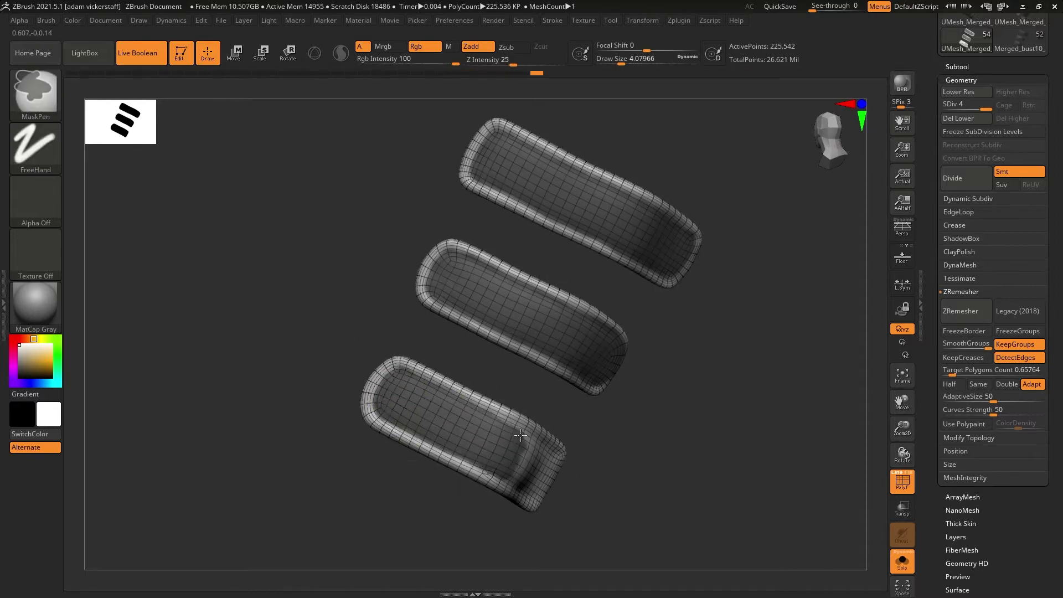
pyautogui.moveTo(520, 436); pyautogui.dragTo(536, 452)
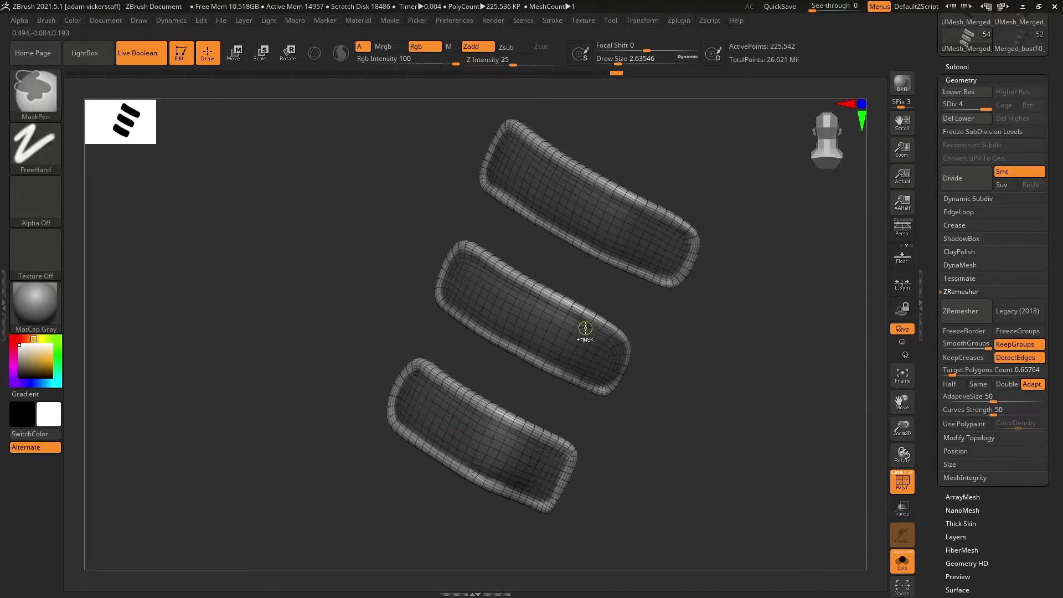
pyautogui.moveTo(585, 328); pyautogui.dragTo(600, 393)
pyautogui.hotkey('ctrl', 'w')
pyautogui.moveTo(733, 385); pyautogui.dragTo(670, 385)
pyautogui.click(908, 474)
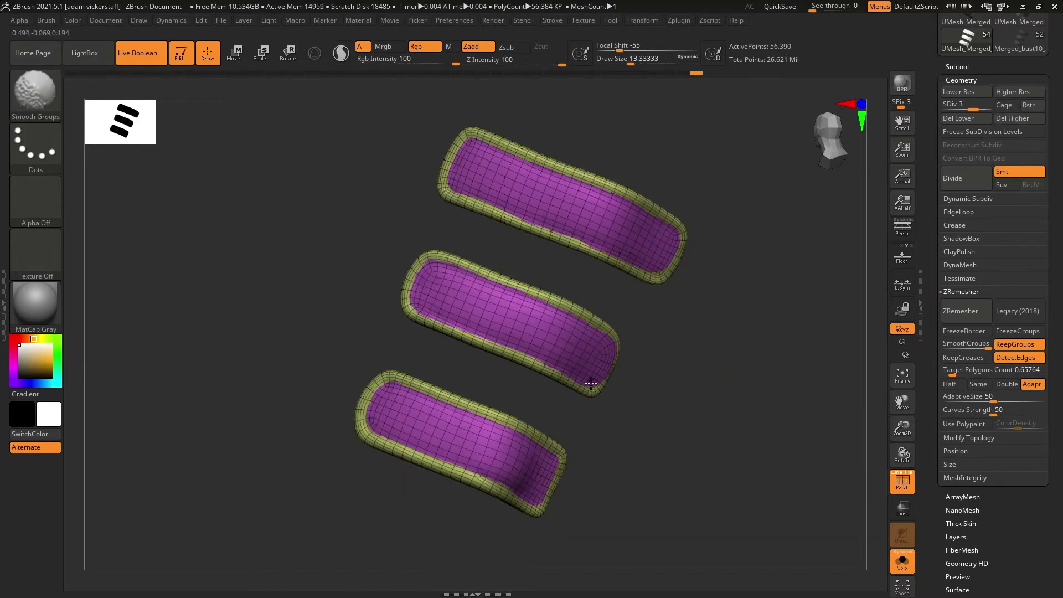
# Return the strap tails to subdivision level 4, duplicate them, and isolate the copy's centre polygroup without its lower levels for stitching.
pyautogui.click(990, 108)
pyautogui.click(902, 481)
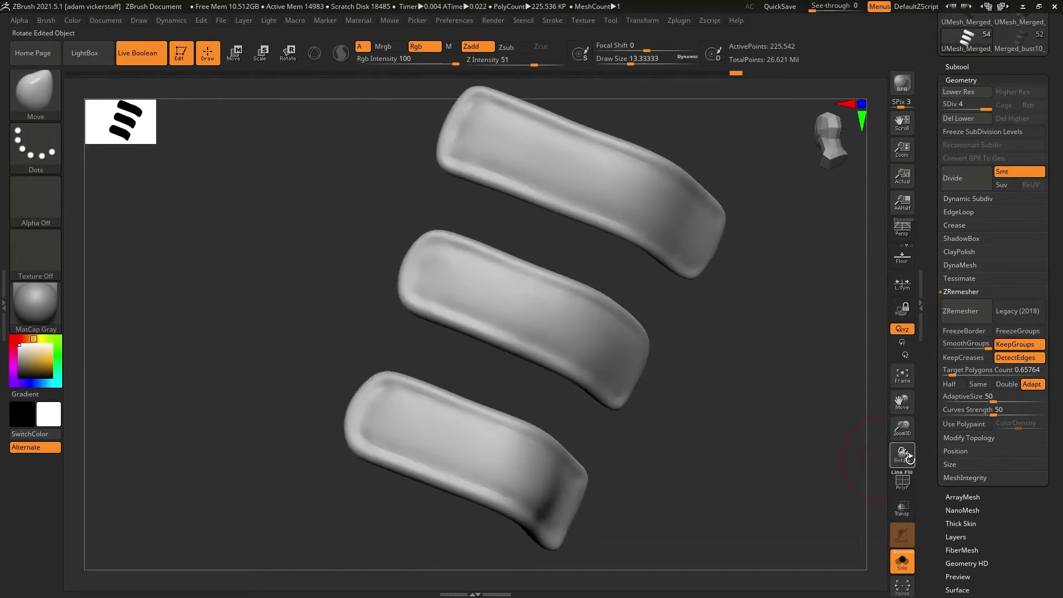
pyautogui.click(958, 67)
pyautogui.click(956, 309)
pyautogui.click(961, 147)
pyautogui.hotkey('shift', 'f')
pyautogui.keyDown('ctrl'); pyautogui.keyDown('shift'); pyautogui.click(603, 182); pyautogui.keyUp('shift'); pyautogui.keyUp('ctrl')
pyautogui.click(960, 455)
pyautogui.click(958, 117)
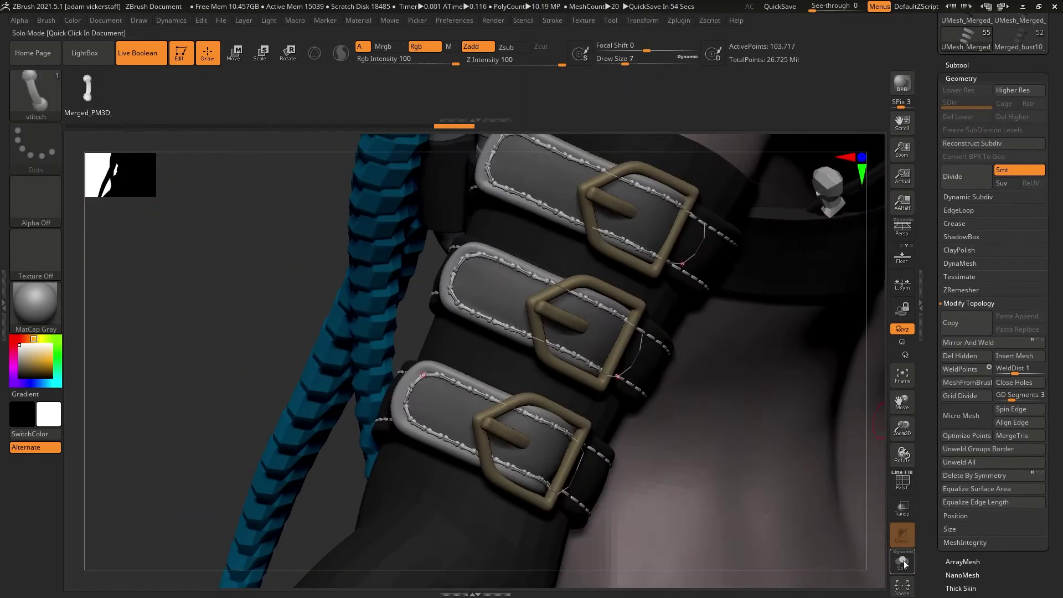
# Split the hidden stitch knots into their own subtool and append the Boolean mesh of the strap tails with the knots subtracted.
pyautogui.click(902, 562)
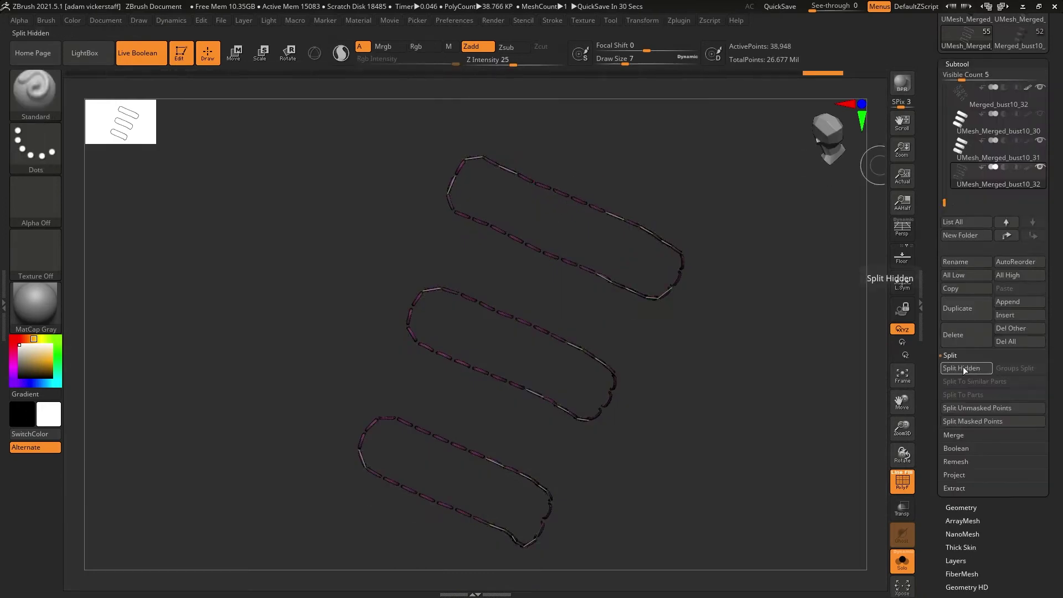
pyautogui.click(966, 370)
pyautogui.click(956, 151)
pyautogui.moveTo(890, 453); pyautogui.dragTo(898, 450)
pyautogui.click(956, 448)
pyautogui.click(1007, 328)
pyautogui.click(709, 372)
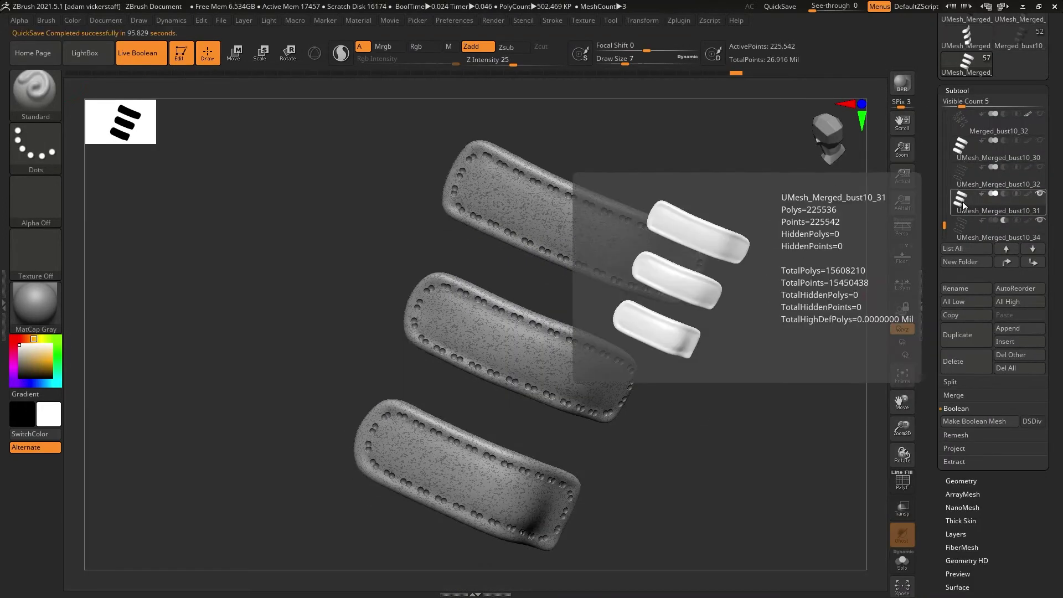
# Delete the superseded strap-tail subtools and fill the Boolean strap tails with black.
pyautogui.click(961, 204)
pyautogui.click(953, 361)
pyautogui.click(825, 384)
pyautogui.click(72, 20)
pyautogui.click(961, 156)
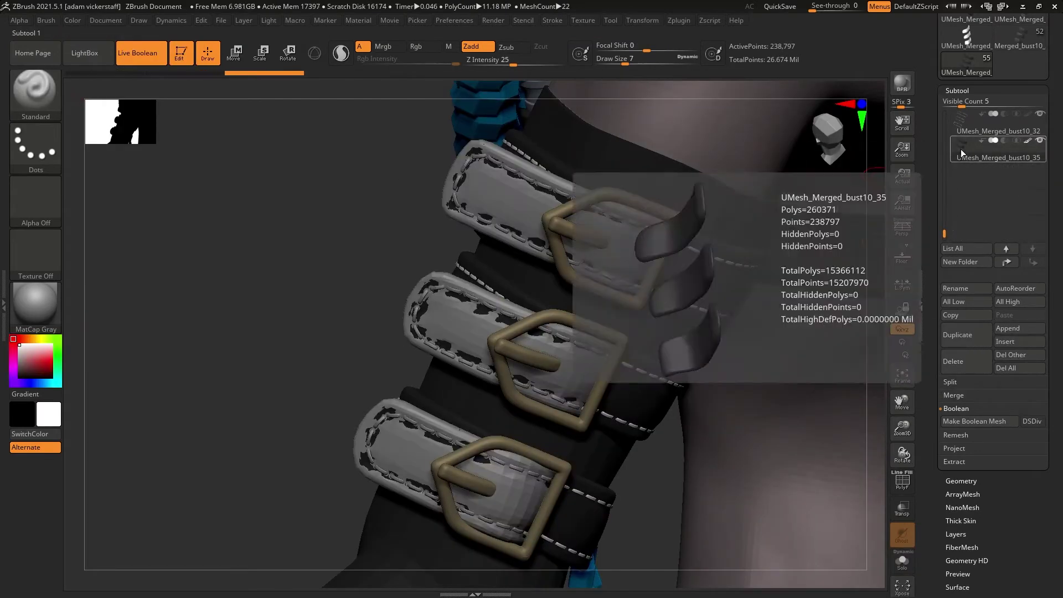
pyautogui.click(903, 490)
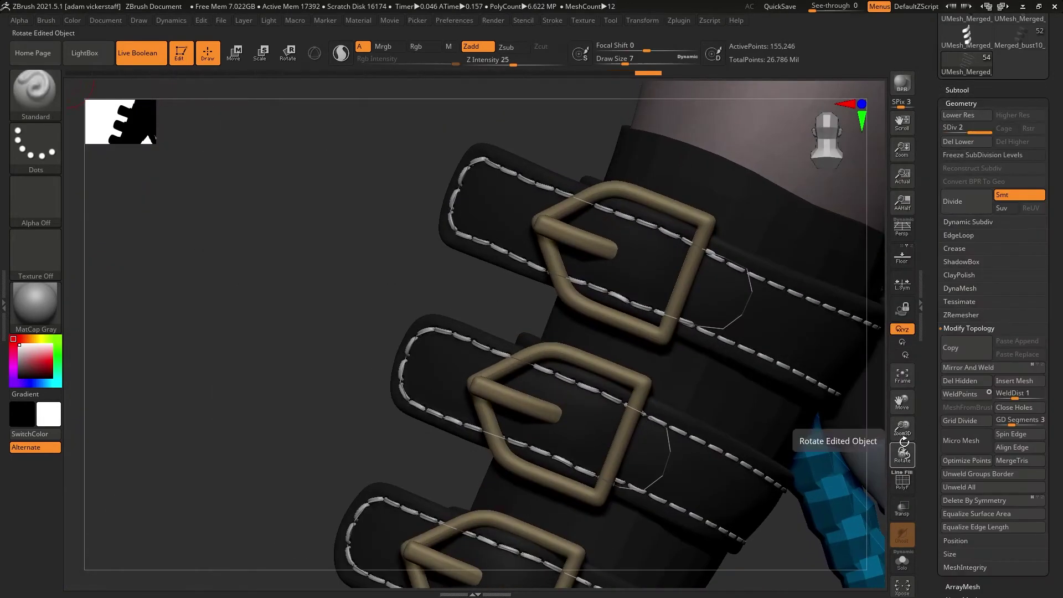
# Thin the strap-tail stitch threads with an Inflate of -1 on a layer, reduce the layer's intensity and bake it.
pyautogui.click(961, 104)
pyautogui.click(955, 157)
pyautogui.click(961, 103)
pyautogui.click(954, 128)
pyautogui.click(960, 103)
pyautogui.click(965, 223)
pyautogui.moveTo(940, 487); pyautogui.dragTo(939, 409)
pyautogui.moveTo(993, 517); pyautogui.dragTo(991, 518)
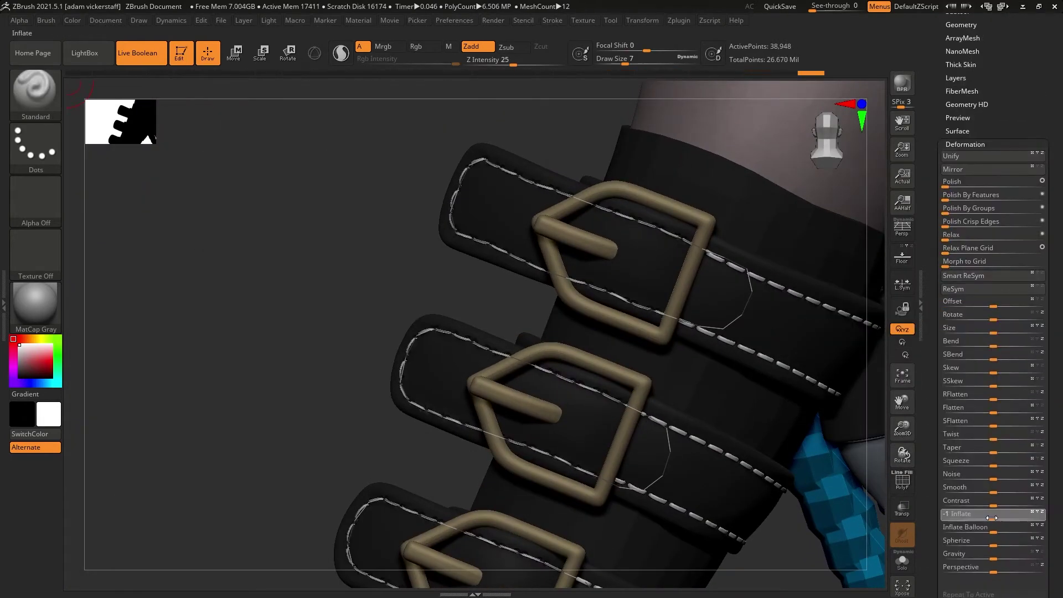
pyautogui.click(956, 78)
pyautogui.moveTo(1029, 104); pyautogui.dragTo(1025, 104)
pyautogui.click(999, 255)
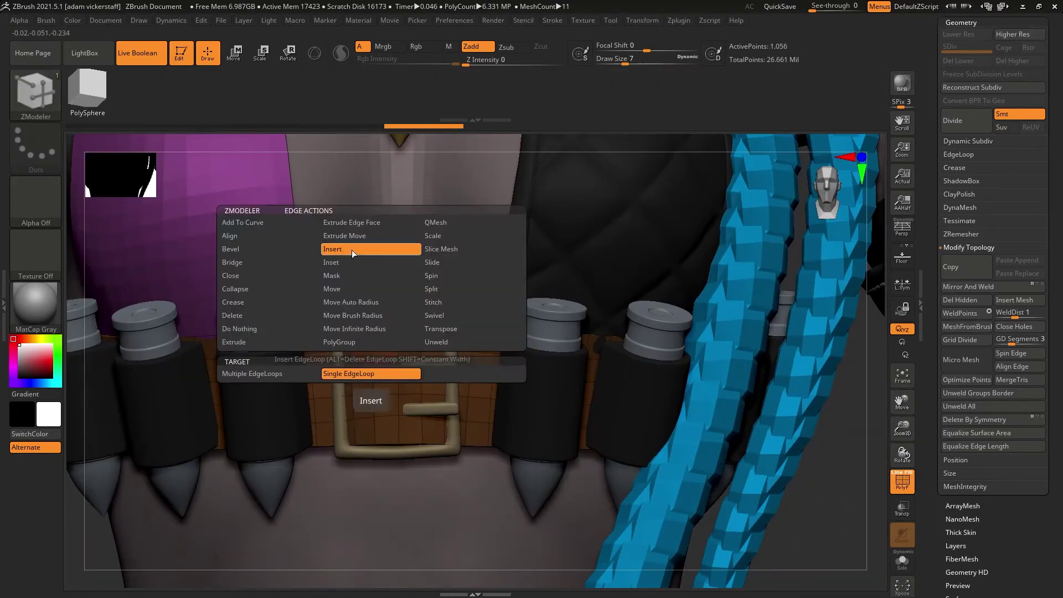
# Insert a single edge loop along the lower edge of the underbust belt with ZModeler.
pyautogui.click(352, 249)
pyautogui.click(374, 428)
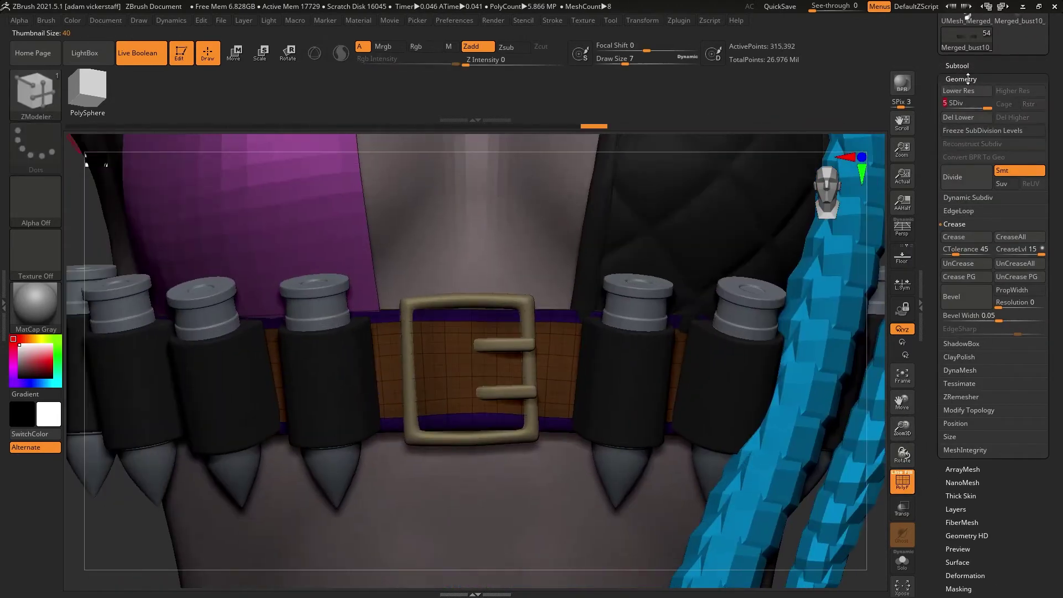
# Puff the underbust belt's edges with an Inflate of 2 on a layer and reduce the layer's intensity.
pyautogui.click(959, 211)
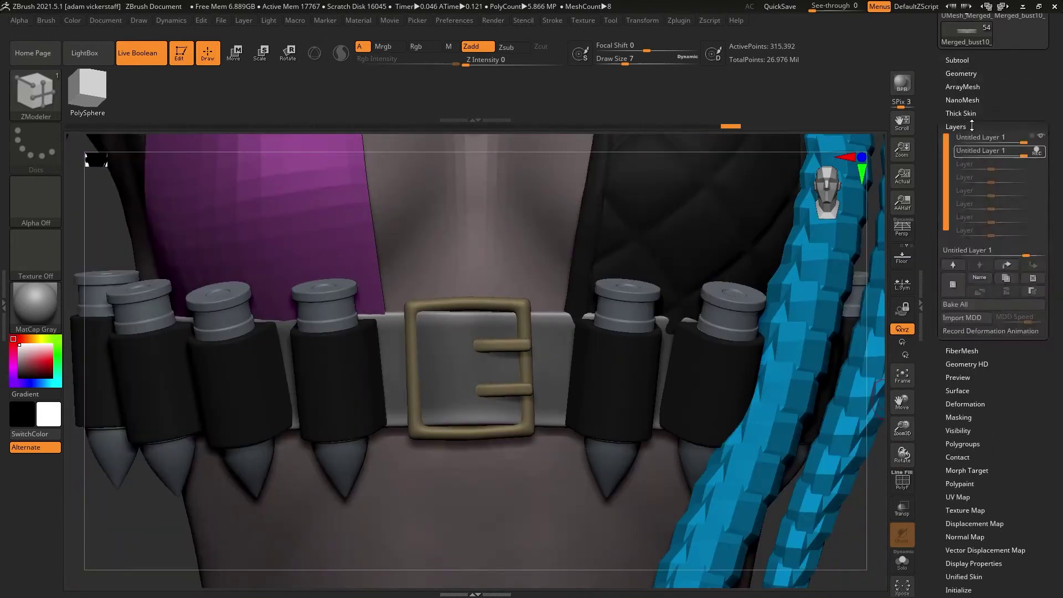
pyautogui.click(965, 209)
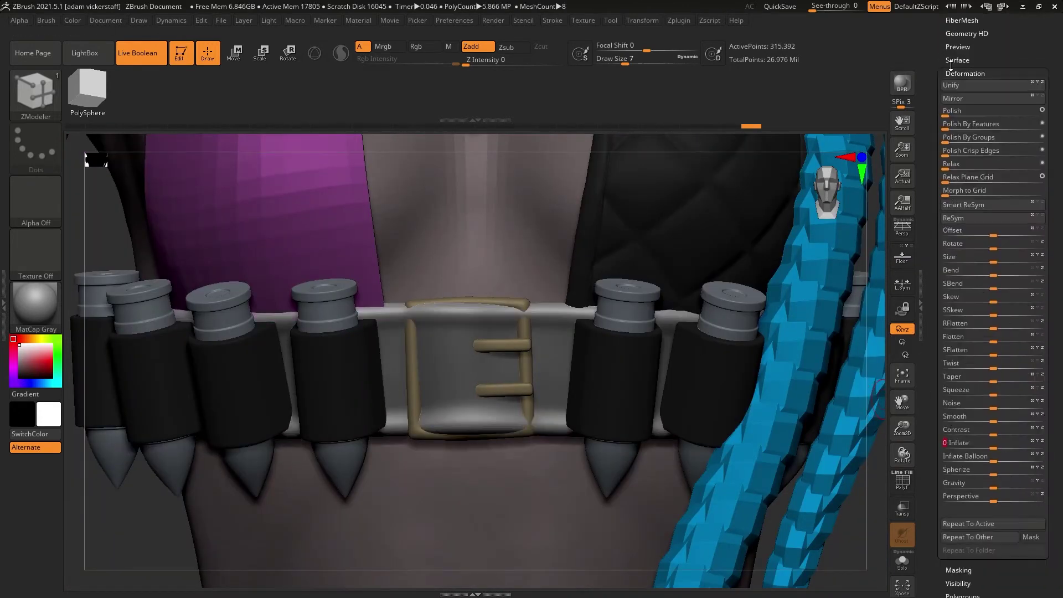
pyautogui.click(1038, 75)
pyautogui.click(955, 51)
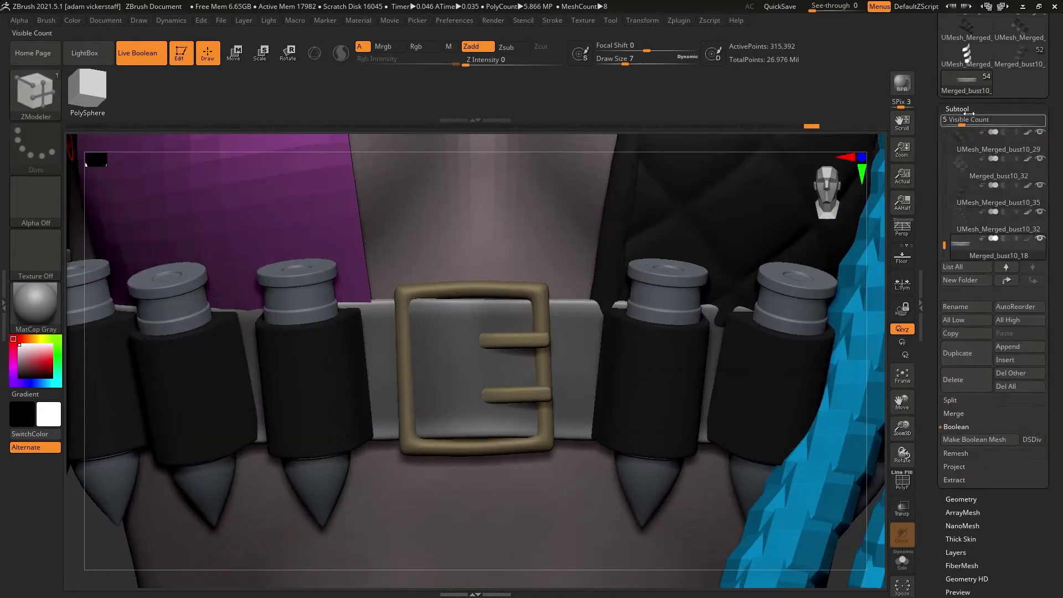
pyautogui.moveTo(993, 502); pyautogui.dragTo(996, 502)
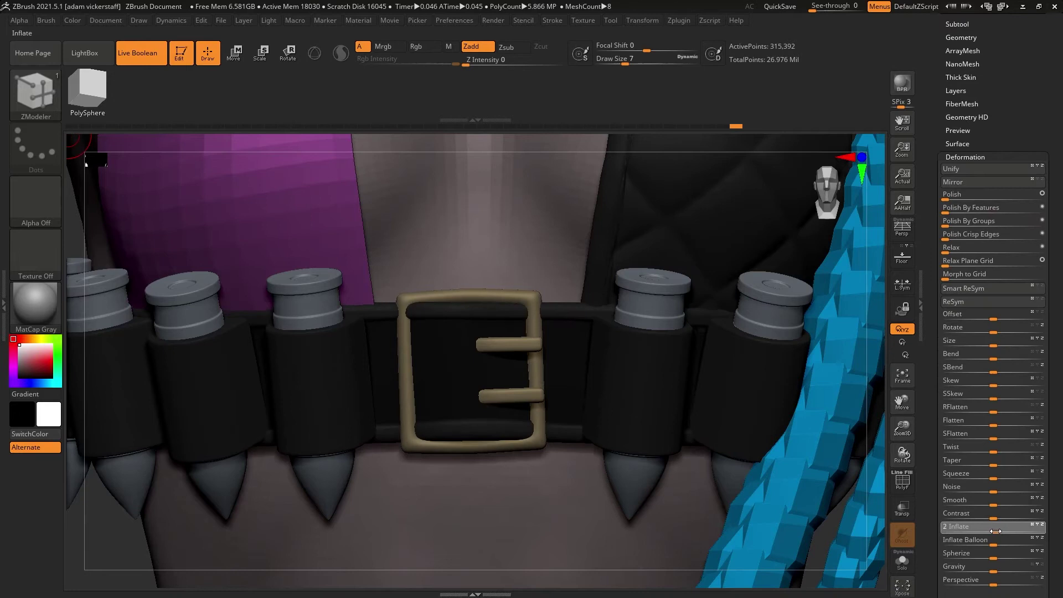
pyautogui.moveTo(1023, 119); pyautogui.dragTo(1009, 119)
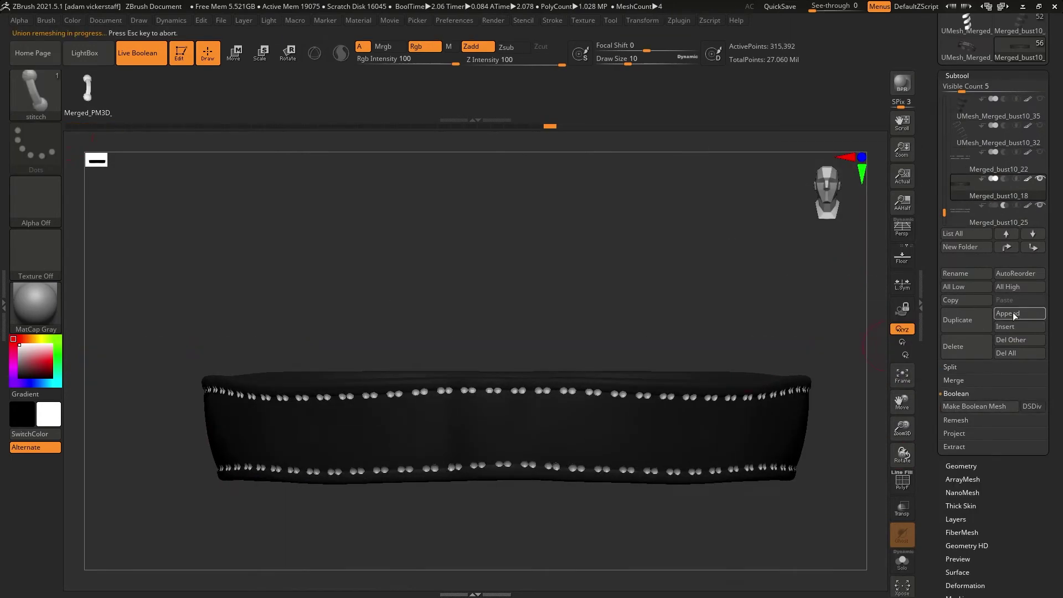
# Append the underbust belt's Boolean mesh with the stitch knots subtracted to the character.
pyautogui.click(1014, 314)
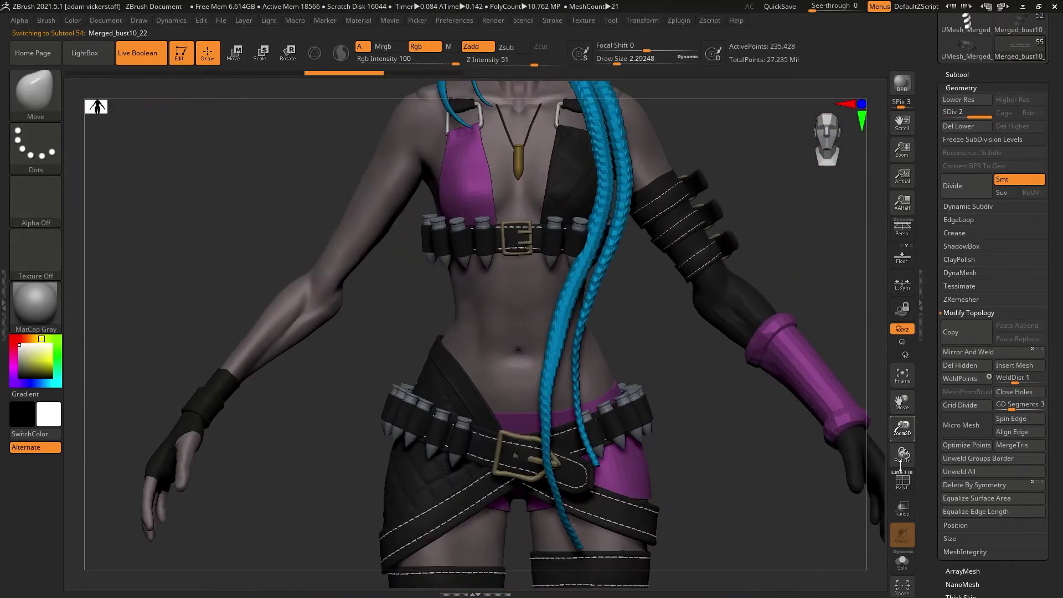
pyautogui.moveTo(803, 459); pyautogui.dragTo(876, 418)
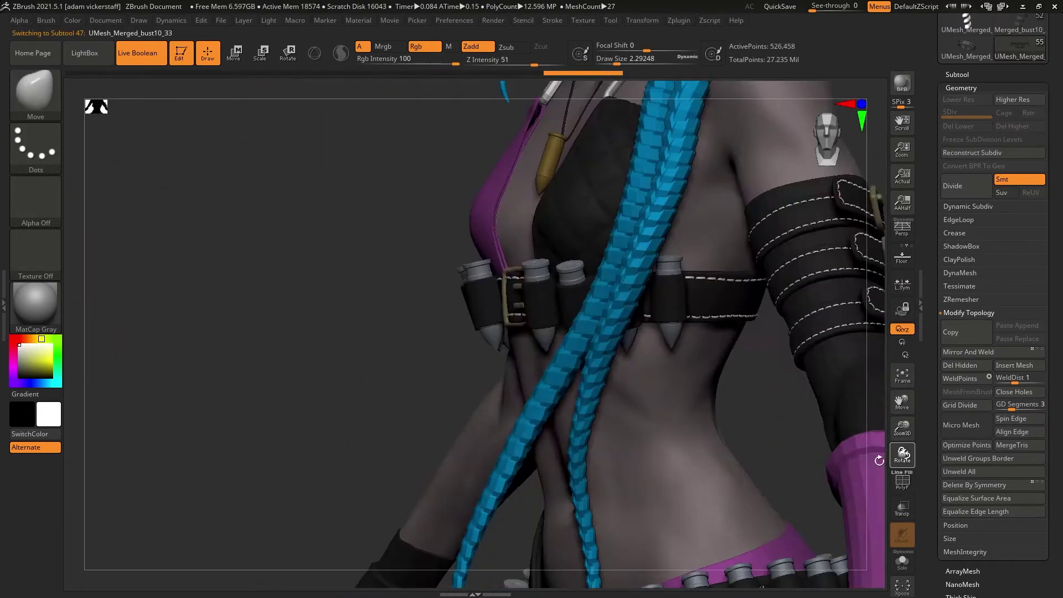
pyautogui.moveTo(902, 454); pyautogui.dragTo(904, 455)
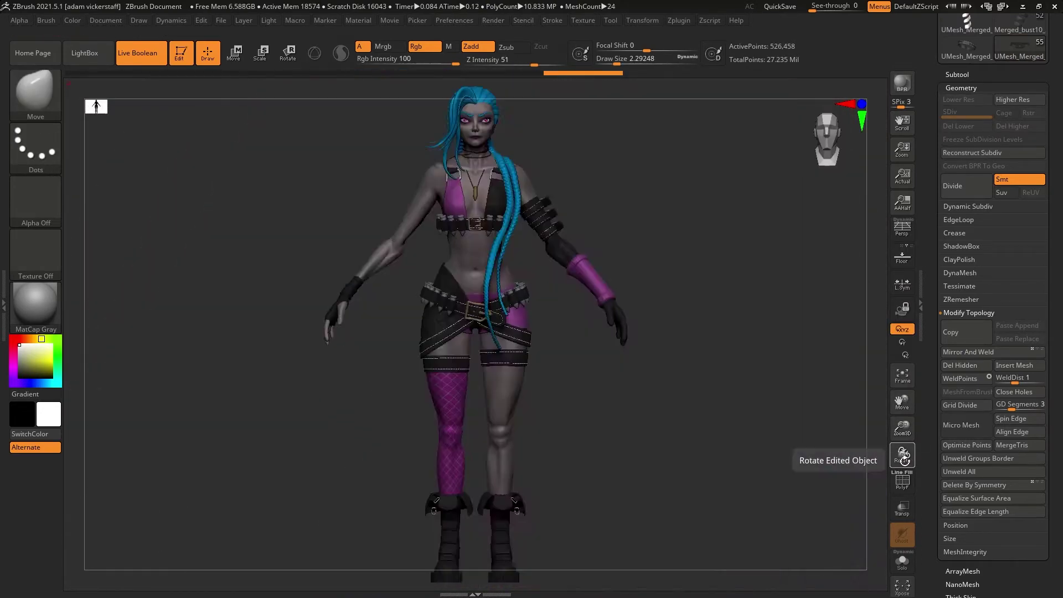
pyautogui.moveTo(902, 427)
pyautogui.mouseDown()
pyautogui.moveTo(845, 214)
pyautogui.moveTo(920, 403)
pyautogui.mouseUp()
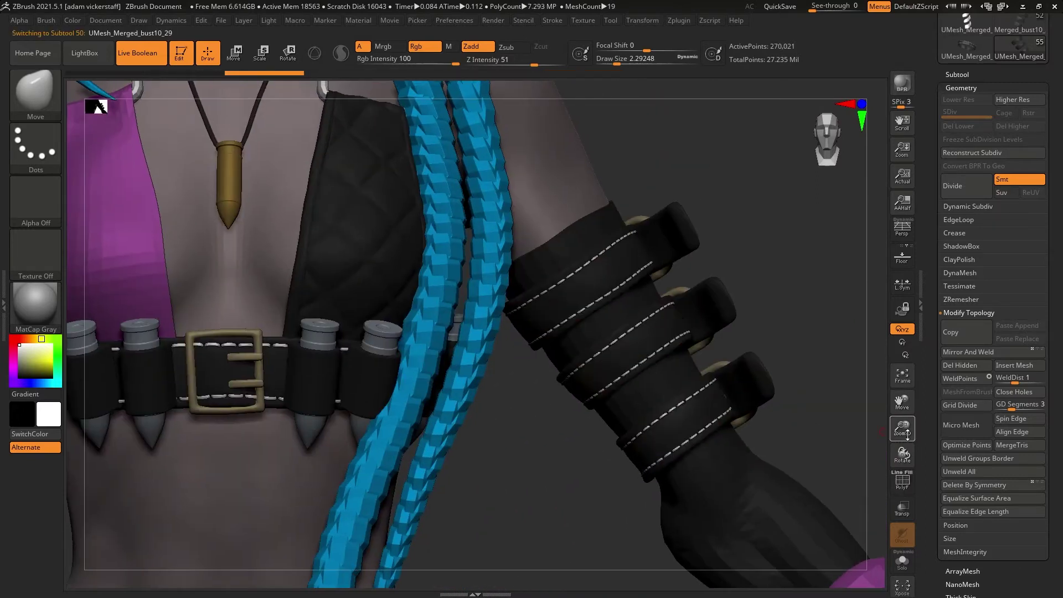
# Try to remesh the Boolean arm bands with ZRemesher.
pyautogui.moveTo(908, 434); pyautogui.dragTo(880, 470)
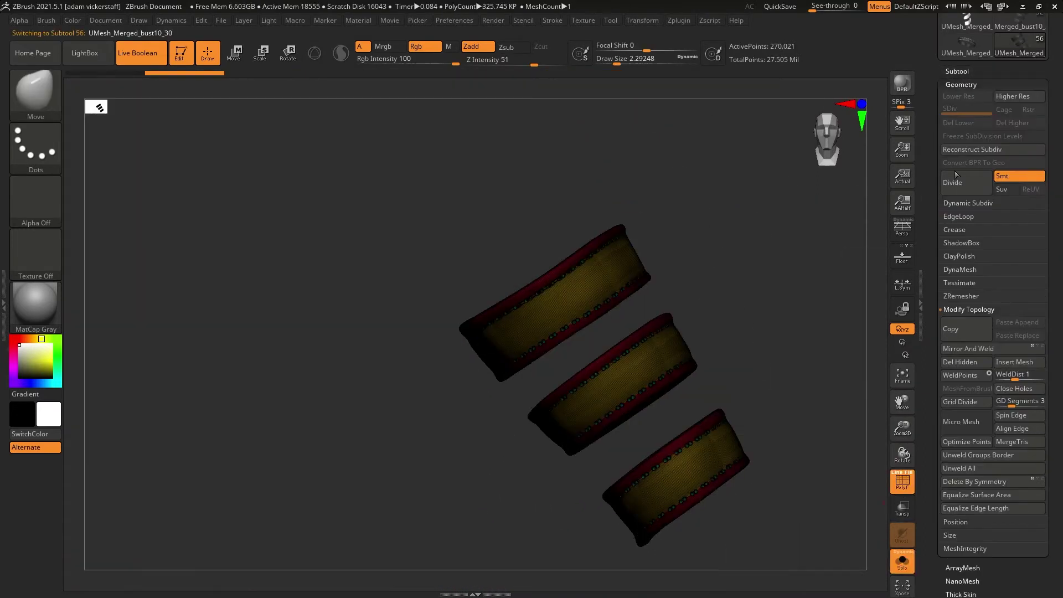
pyautogui.click(727, 236)
pyautogui.click(963, 296)
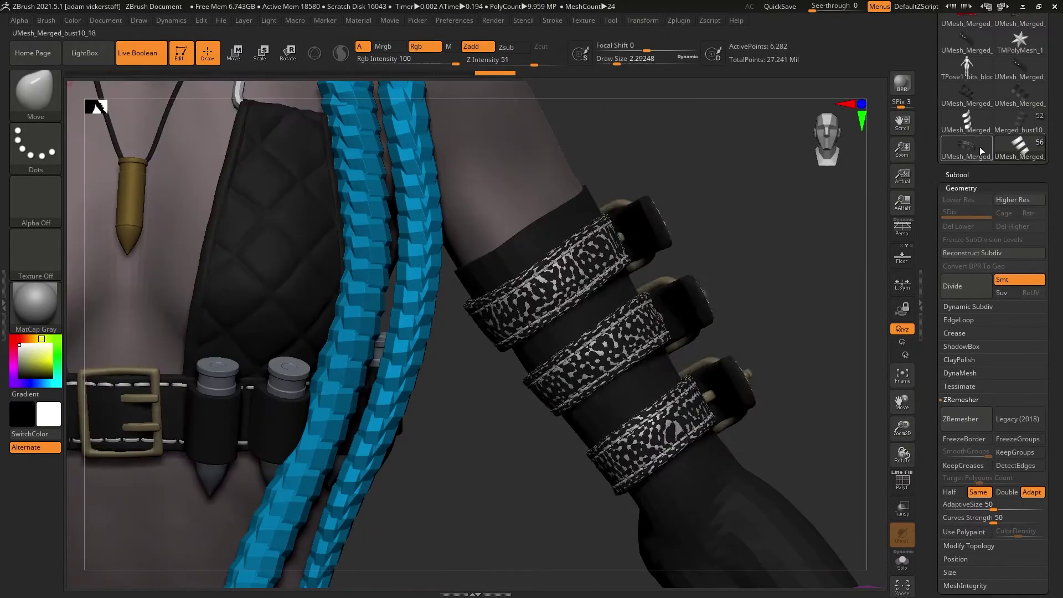
# Append the low-poly arm-band mesh to the character as a new subtool.
pyautogui.keyDown('alt'); pyautogui.click(577, 282); pyautogui.keyUp('alt')
pyautogui.keyDown('alt'); pyautogui.click(577, 282); pyautogui.keyUp('alt')
pyautogui.click(957, 174)
pyautogui.click(1018, 412)
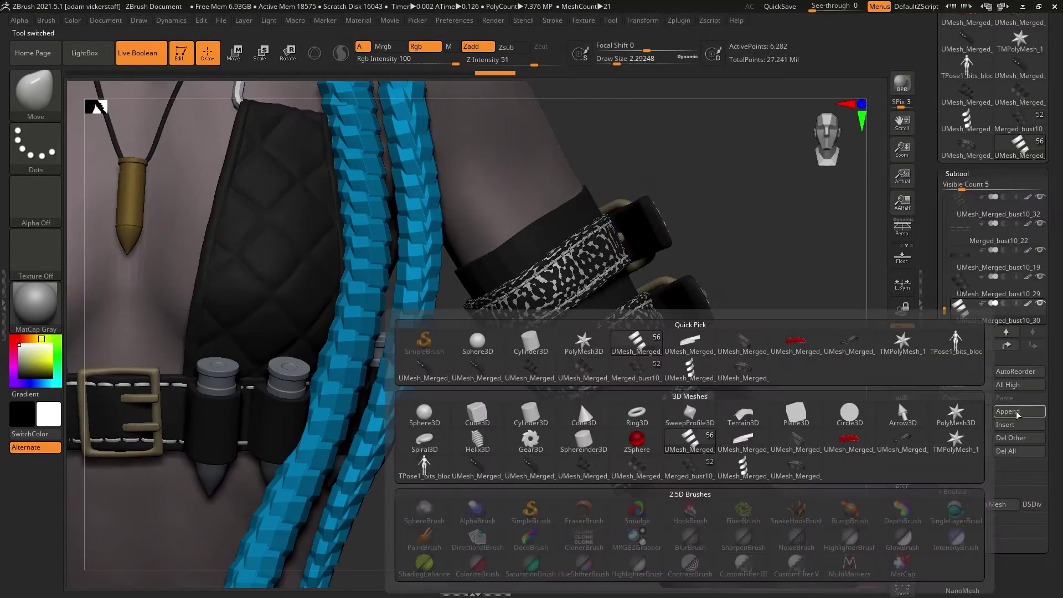
pyautogui.click(642, 353)
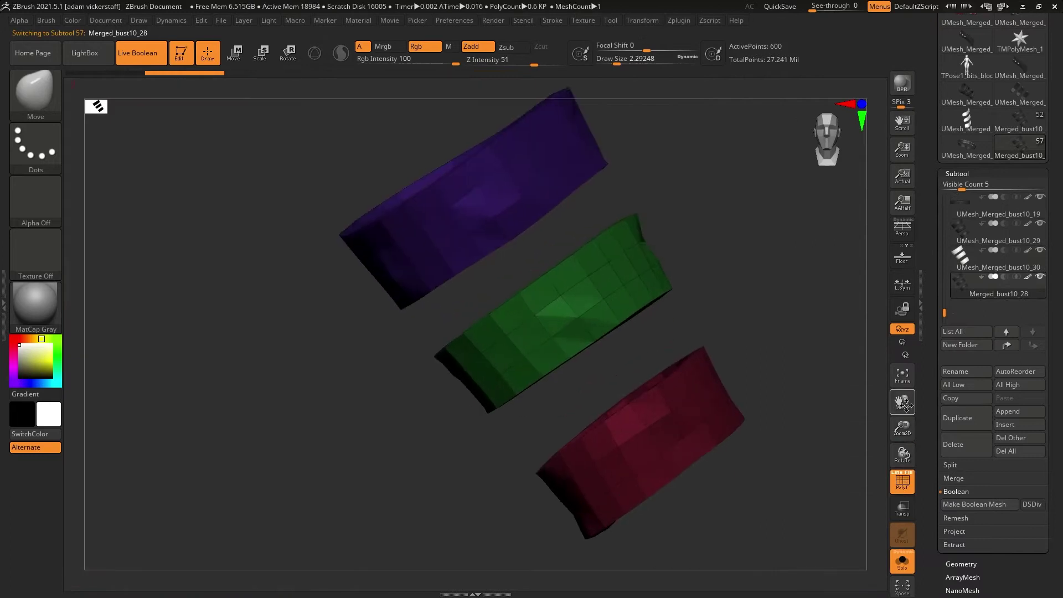
# Insert single edge loops along the borders of the low-poly arm bands with ZModeler.
pyautogui.press('b')
pyautogui.press('z')
pyautogui.press('m')
pyautogui.press('space')
pyautogui.click(480, 254)
pyautogui.click(583, 328)
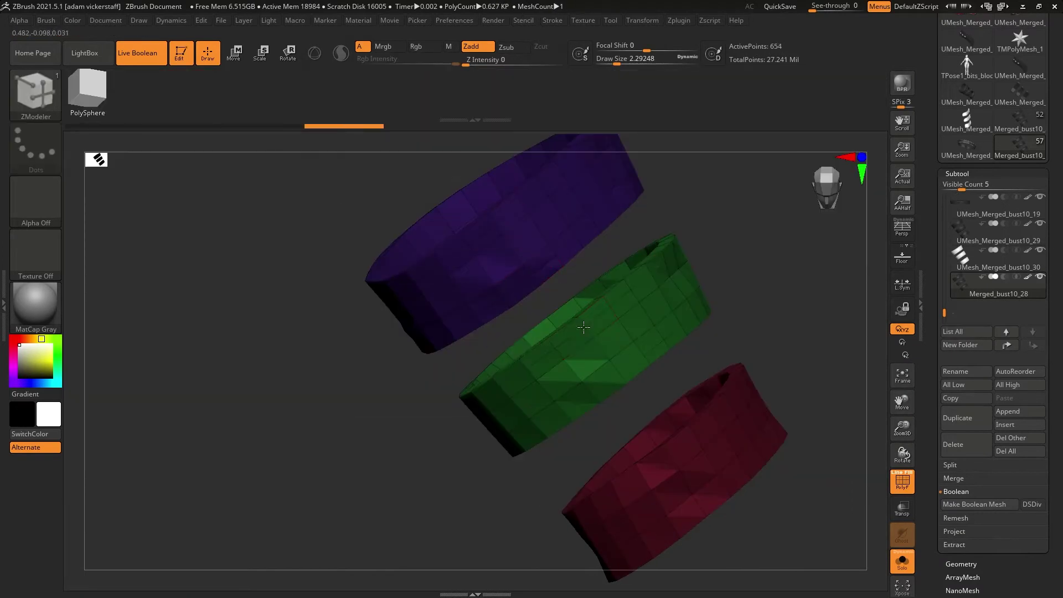
pyautogui.click(670, 454)
# Drop the arm bands to subdivision level 1 and adjust their polygroups with ZModeler.
pyautogui.click(961, 563)
pyautogui.hotkey('shift', 'd')
pyautogui.hotkey('shift', 'd')
pyautogui.hotkey('shift', 'd')
pyautogui.press('b')
pyautogui.press('z')
pyautogui.press('m')
pyautogui.click(659, 451)
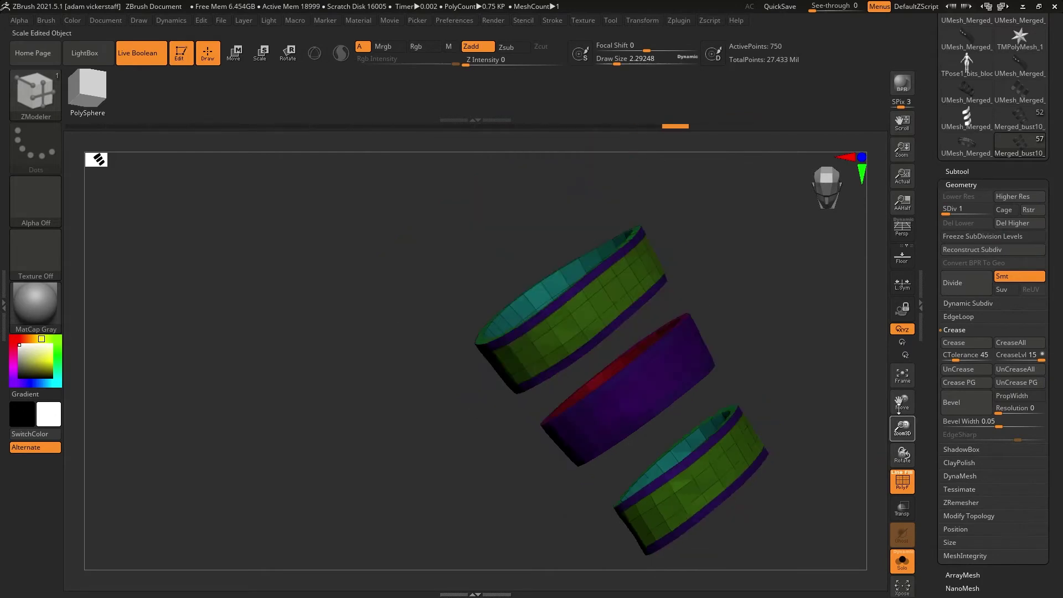
# Delete the two superseded arm-band subtools above the new low-poly bands.
pyautogui.click(957, 172)
pyautogui.click(961, 252)
pyautogui.click(954, 441)
pyautogui.click(881, 435)
pyautogui.click(962, 235)
pyautogui.click(954, 441)
pyautogui.click(882, 434)
# Subdivide the regrouped arm bands up to subdivision level 5.
pyautogui.click(961, 561)
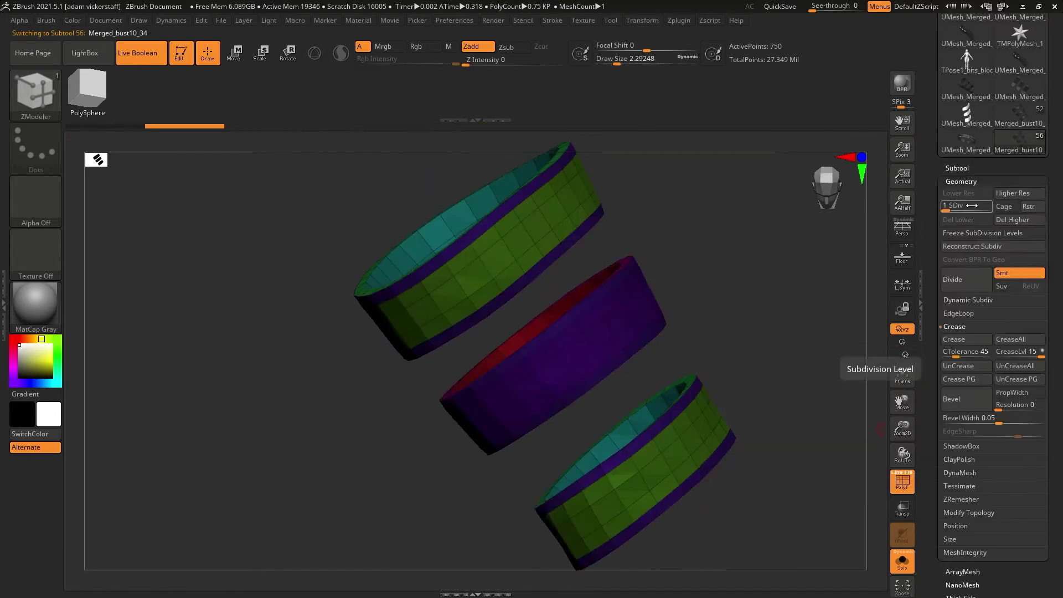
pyautogui.hotkey('ctrl', 'd')
pyautogui.hotkey('ctrl', 'd')
pyautogui.hotkey('ctrl', 'd')
pyautogui.hotkey('ctrl', 'd')
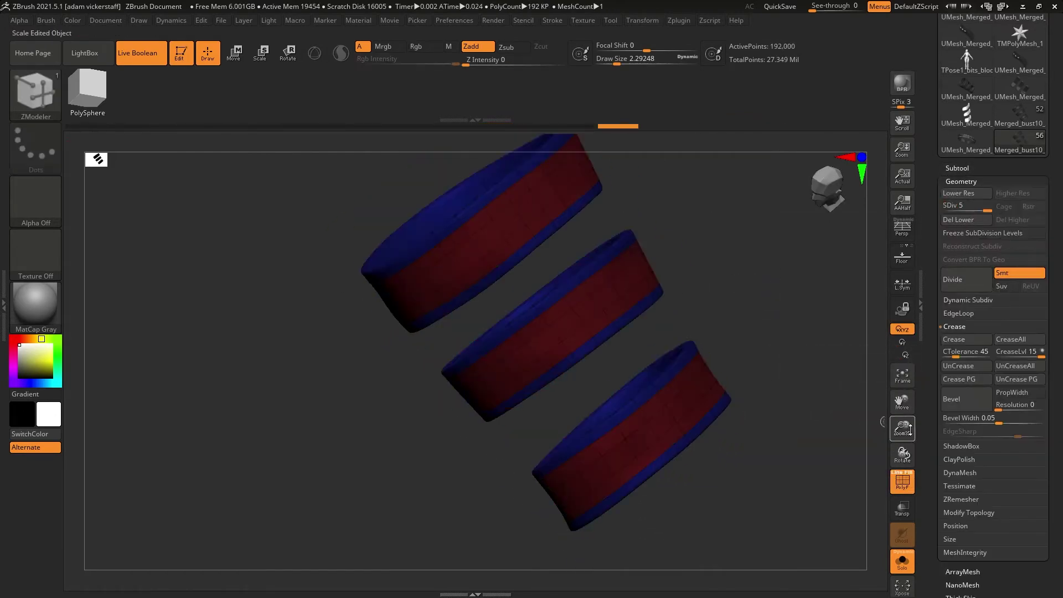
# Delete the redundant arm-band subtool and isolate the centre polygroup of the remaining arm bands.
pyautogui.click(972, 281)
pyautogui.click(954, 440)
pyautogui.click(881, 435)
pyautogui.keyDown('ctrl'); pyautogui.keyDown('shift'); pyautogui.click(522, 225); pyautogui.keyUp('shift'); pyautogui.keyUp('ctrl')
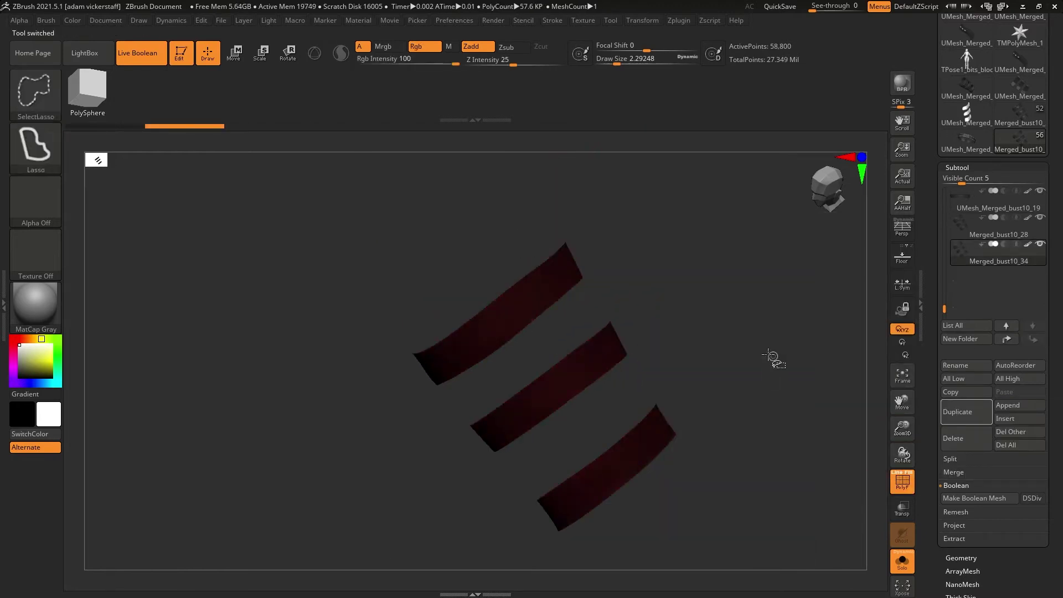
# Mask the three arm bands by polygroup and apply a deformation to the unmasked geometry to puff their edges.
pyautogui.keyDown('ctrl'); pyautogui.keyDown('shift'); pyautogui.click(773, 360); pyautogui.keyUp('shift'); pyautogui.keyUp('ctrl')
pyautogui.click(957, 167)
pyautogui.click(953, 232)
pyautogui.click(956, 177)
pyautogui.click(964, 244)
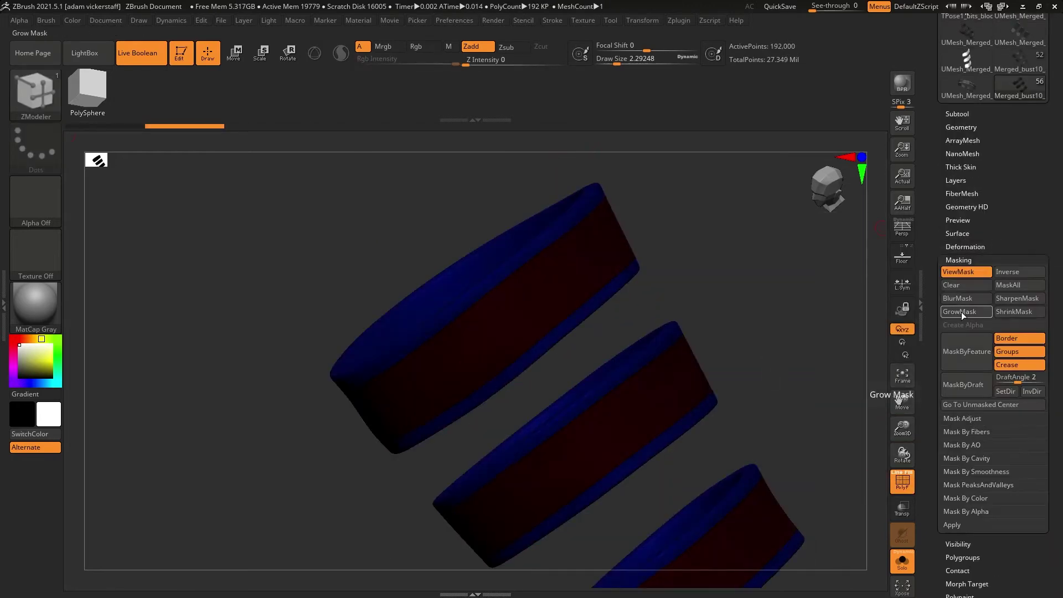
pyautogui.click(956, 160)
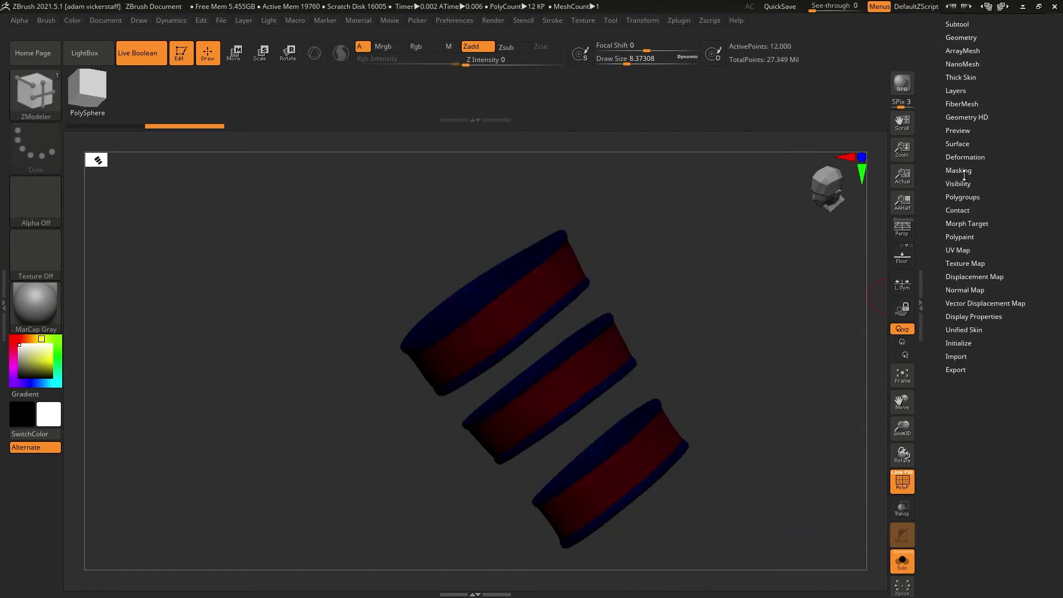
pyautogui.click(958, 169)
pyautogui.click(965, 155)
pyautogui.click(955, 89)
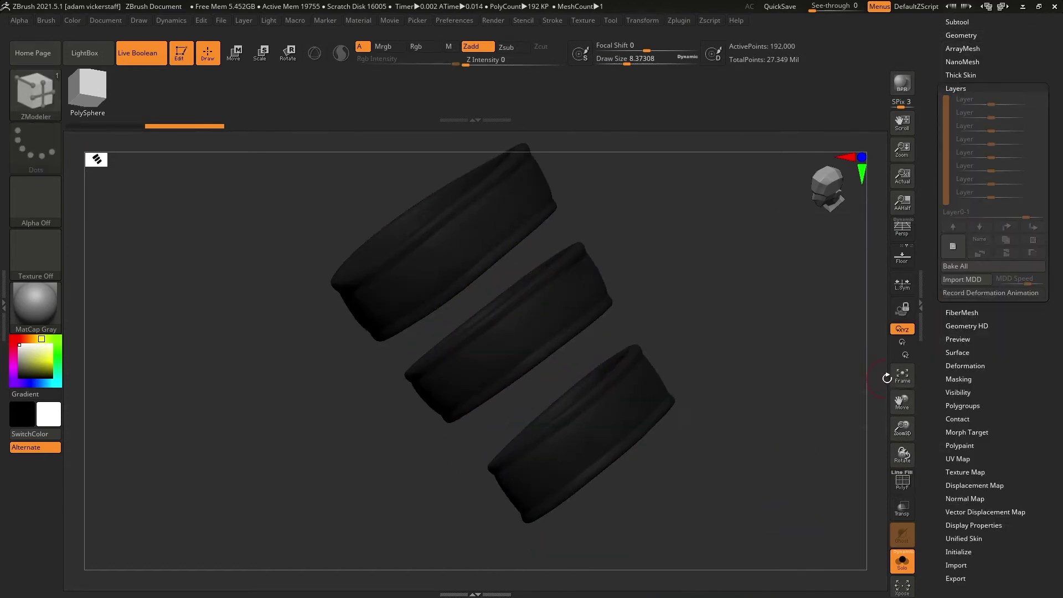
# Duplicate the arm bands, delete the copy's hidden geometry to leave only the centre strips, and choose the custom stitch brush.
pyautogui.click(957, 22)
pyautogui.click(965, 334)
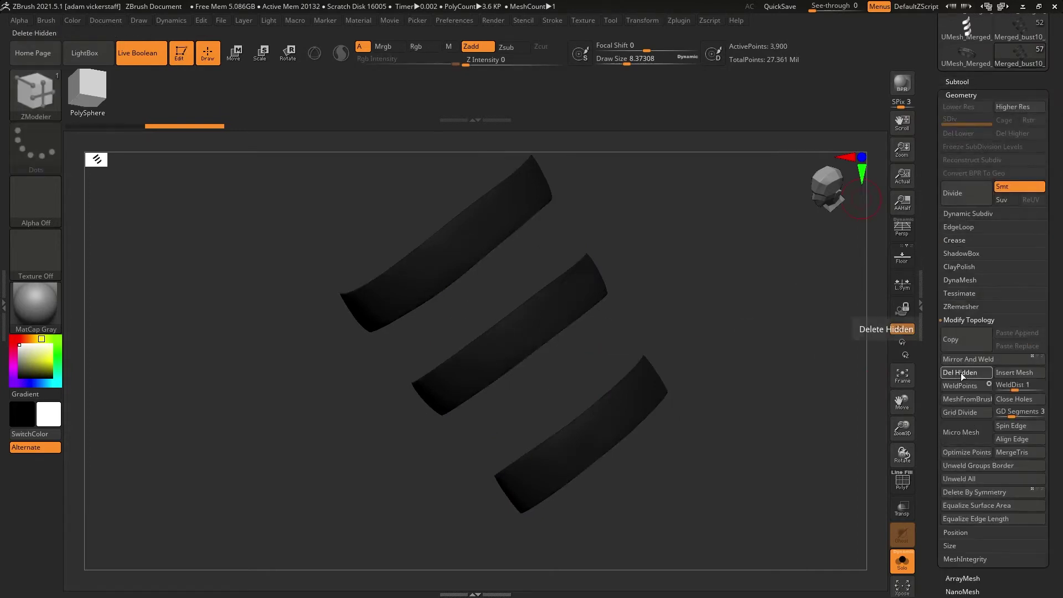
pyautogui.click(34, 91)
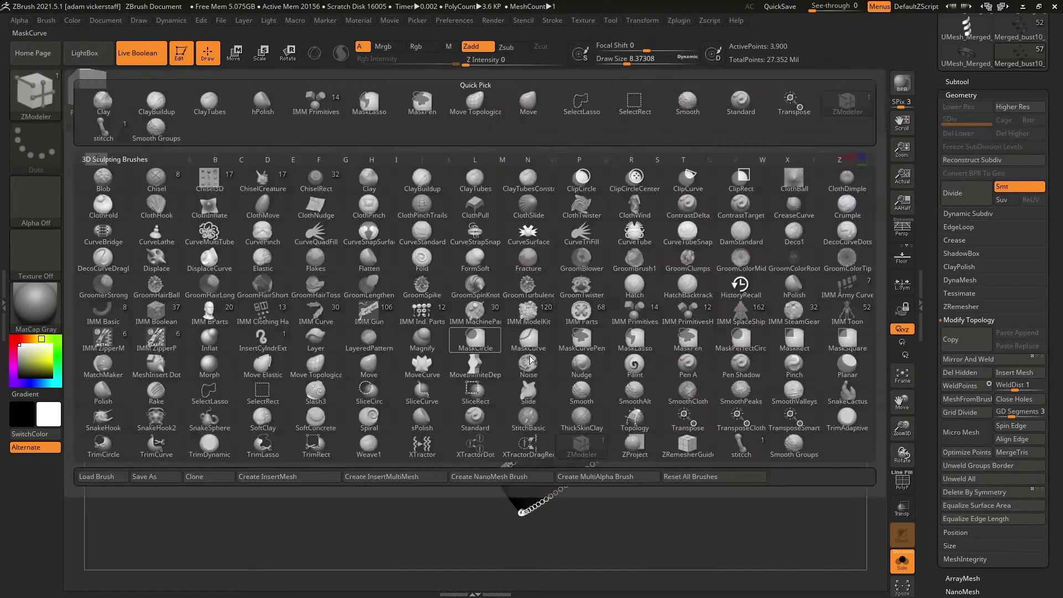
pyautogui.click(102, 136)
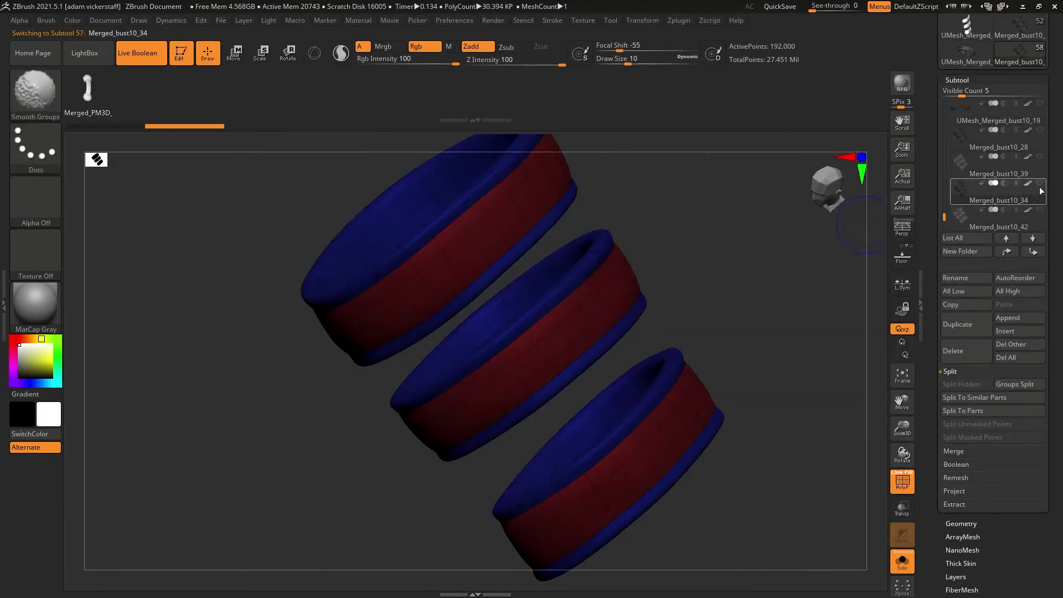
# Make a Boolean mesh that cuts the stitch holes into the arm bands and delete the superseded band subtool.
pyautogui.click(902, 481)
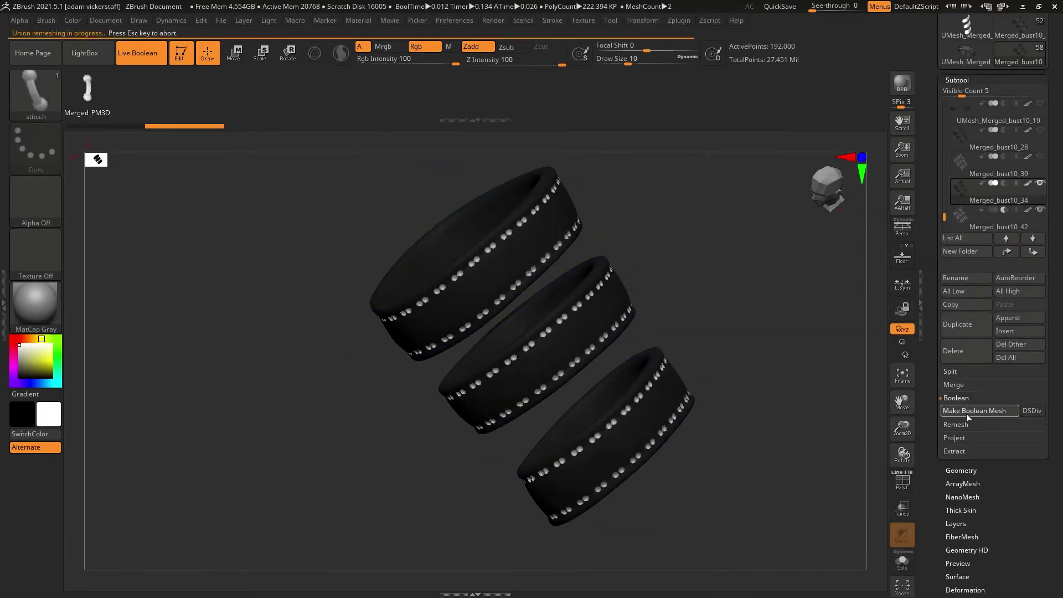
pyautogui.click(974, 437)
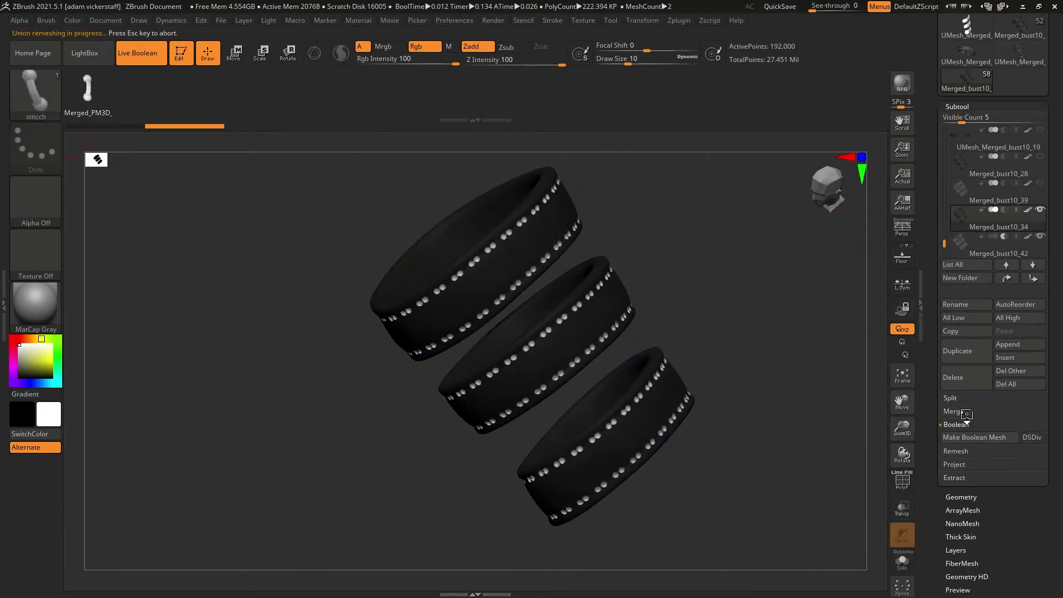
pyautogui.click(997, 173)
pyautogui.click(953, 377)
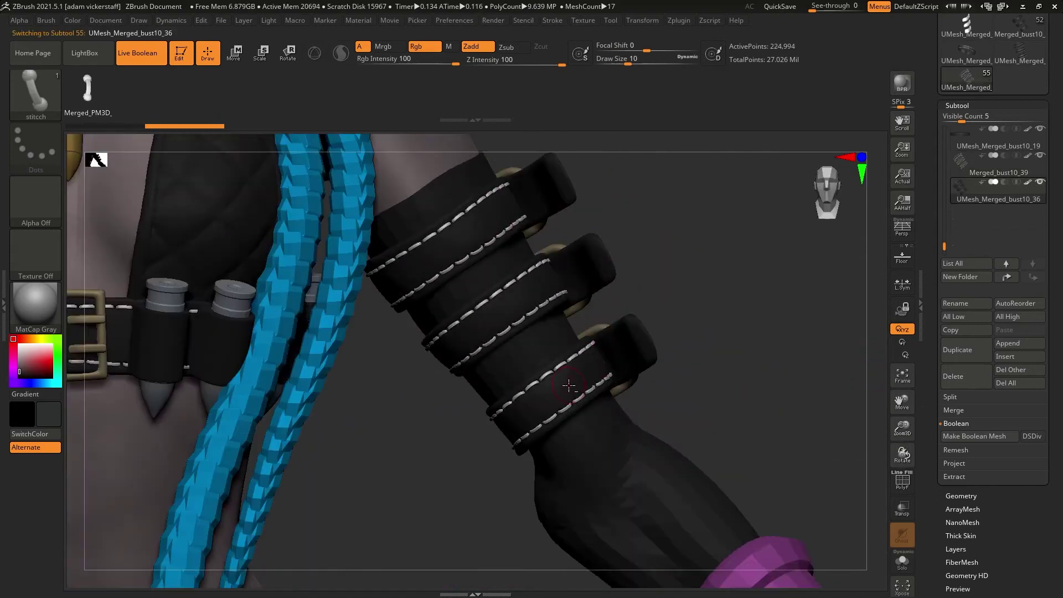
# Isolate the three buckled strap ends on the upper arm and merge them into a single polygroup.
pyautogui.moveTo(902, 429); pyautogui.dragTo(907, 436)
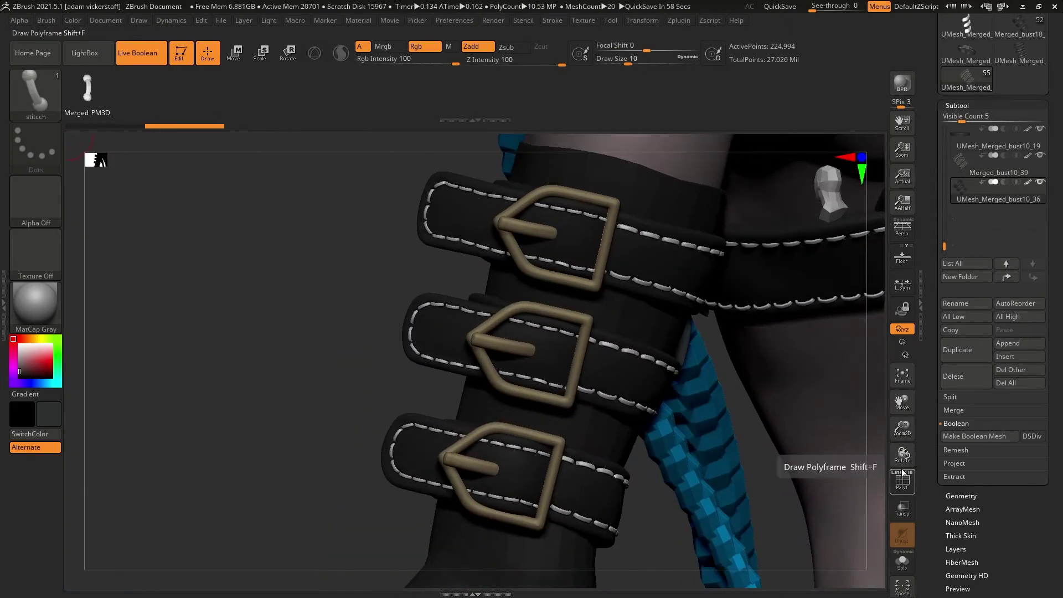
pyautogui.moveTo(938, 240); pyautogui.dragTo(938, 576)
pyautogui.click(1019, 38)
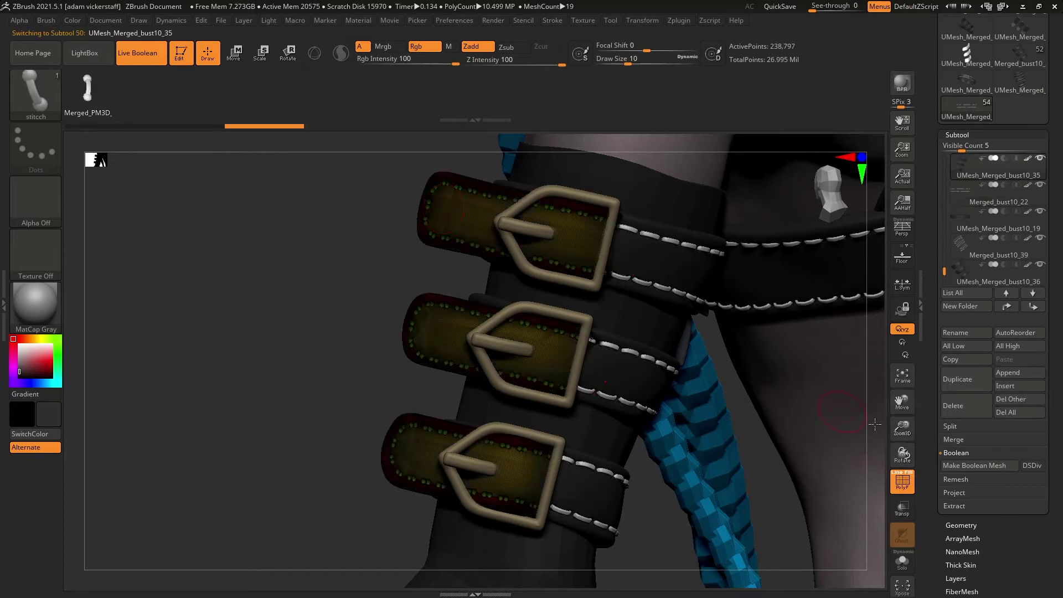
pyautogui.moveTo(902, 455)
pyautogui.mouseDown()
pyautogui.moveTo(874, 455)
pyautogui.moveTo(916, 454)
pyautogui.mouseUp()
pyautogui.hotkey('ctrl', 'w')
pyautogui.click(961, 526)
pyautogui.click(902, 561)
pyautogui.click(968, 372)
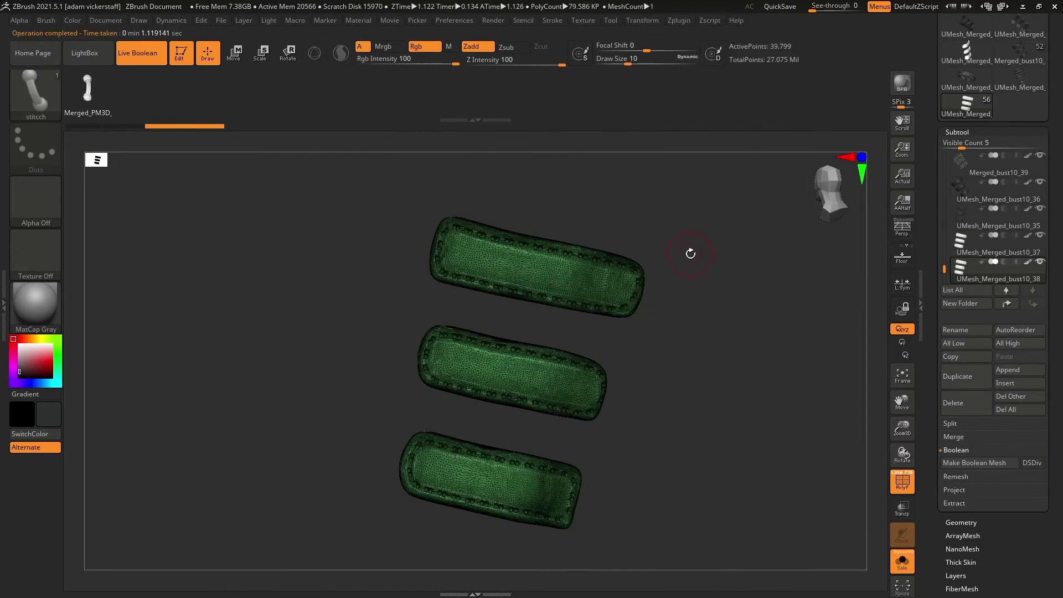
# Rebuild the strap ends as clean quad topology with ZRemesher and subdivide them up to level 4.
pyautogui.moveTo(679, 20)
pyautogui.click(729, 327)
pyautogui.click(961, 523)
pyautogui.click(961, 358)
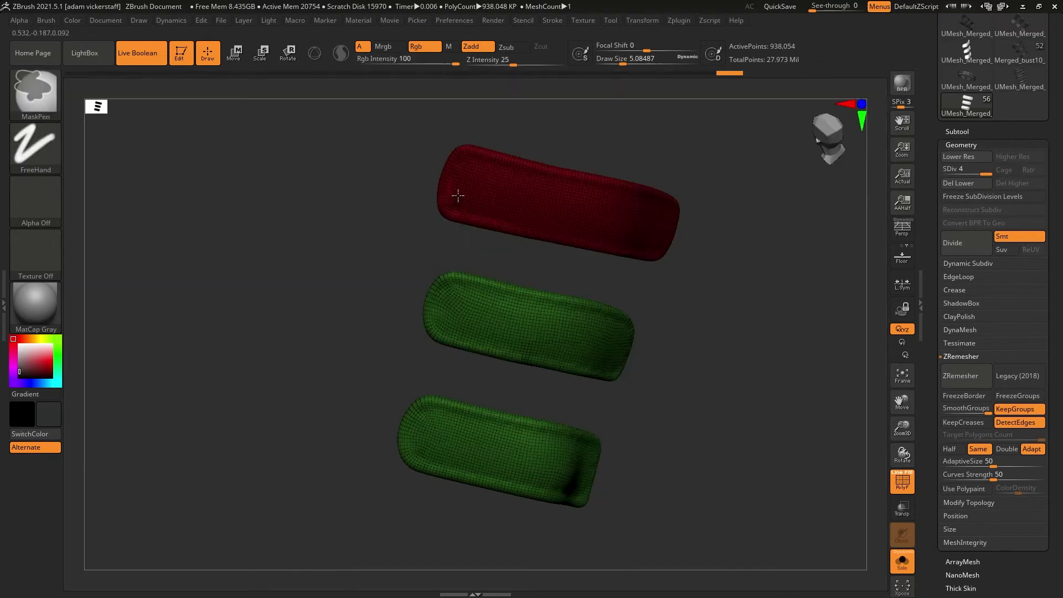
# Paint masks over the inner faces of the three strap ends, turn them into polygroups and delete the lower subdivision levels.
pyautogui.moveTo(628, 217); pyautogui.dragTo(622, 203, button='right')
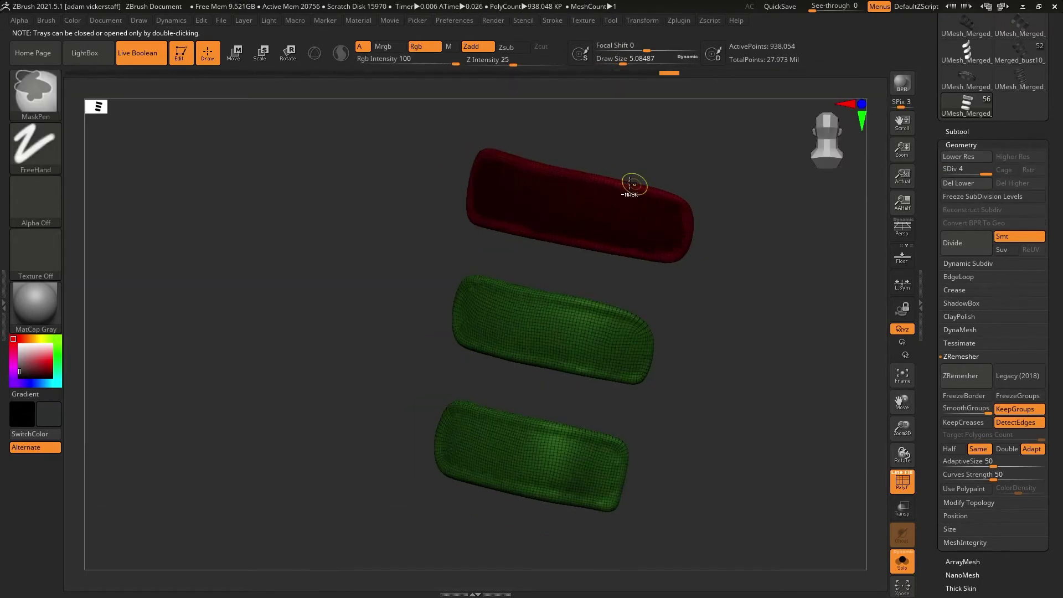
pyautogui.moveTo(612, 337); pyautogui.dragTo(487, 320, button='right')
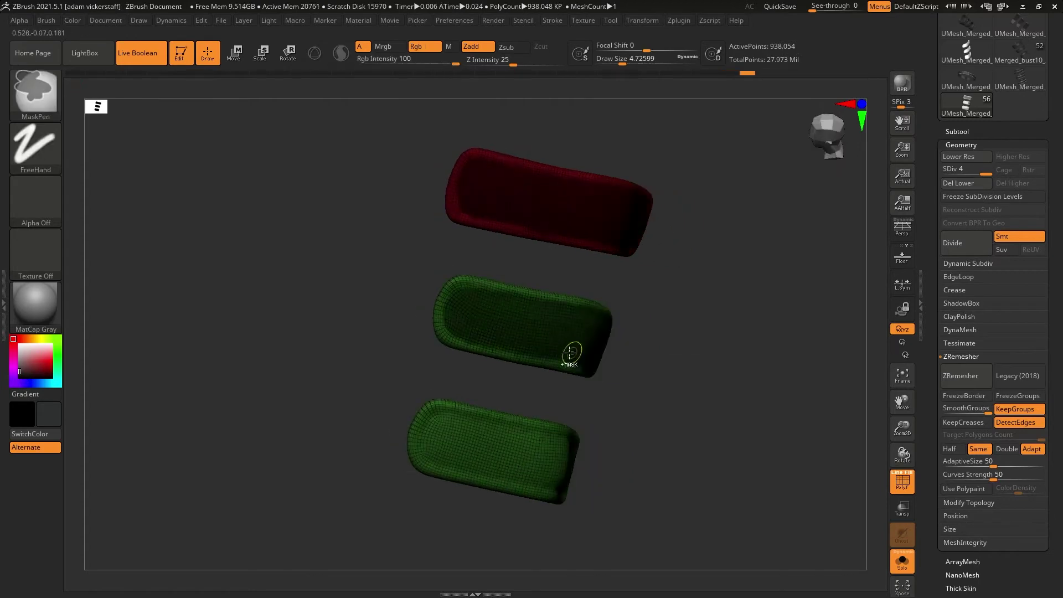
pyautogui.moveTo(592, 254); pyautogui.dragTo(564, 454, button='right')
pyautogui.moveTo(938, 455); pyautogui.dragTo(580, 376, button='right')
pyautogui.moveTo(562, 305); pyautogui.dragTo(553, 323, button='right')
pyautogui.hotkey('ctrl', 'w')
pyautogui.click(975, 184)
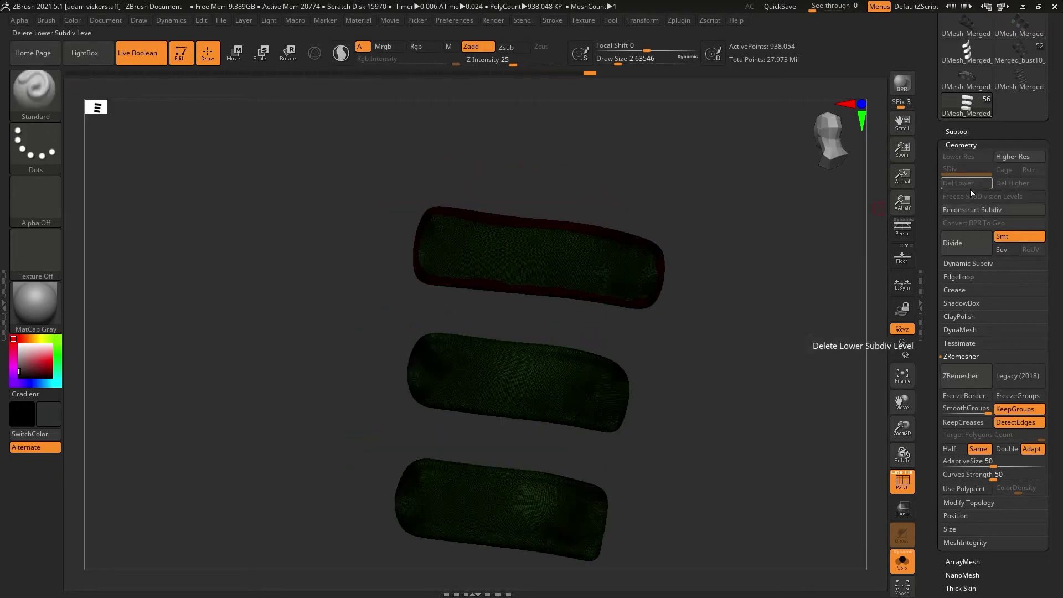
# ZRemesh the strap ends with groups kept, and give all centres one polygroup and all borders another.
pyautogui.click(955, 132)
pyautogui.click(961, 521)
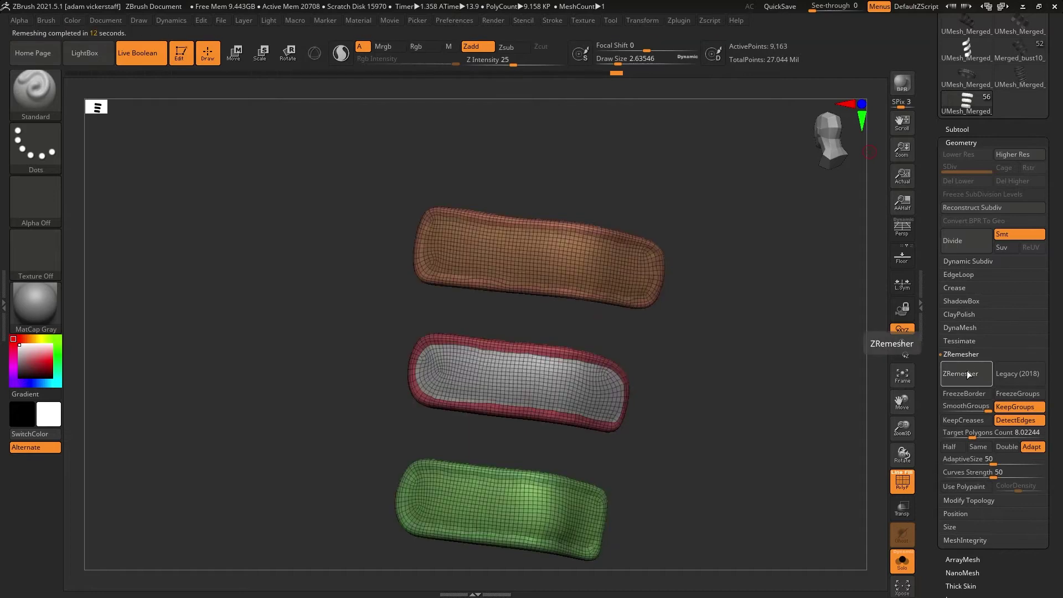
pyautogui.keyDown('ctrl'); pyautogui.keyDown('shift'); pyautogui.click(556, 258); pyautogui.keyUp('shift'); pyautogui.keyUp('ctrl')
pyautogui.hotkey('ctrl', 'w')
pyautogui.keyDown('ctrl'); pyautogui.keyDown('shift'); pyautogui.click(497, 329); pyautogui.keyUp('shift'); pyautogui.keyUp('ctrl')
pyautogui.keyDown('ctrl'); pyautogui.keyDown('shift'); pyautogui.click(501, 343); pyautogui.keyUp('shift'); pyautogui.keyUp('ctrl')
pyautogui.hotkey('ctrl', 'w')
pyautogui.keyDown('ctrl'); pyautogui.keyDown('shift'); pyautogui.click(552, 306); pyautogui.keyUp('shift'); pyautogui.keyUp('ctrl')
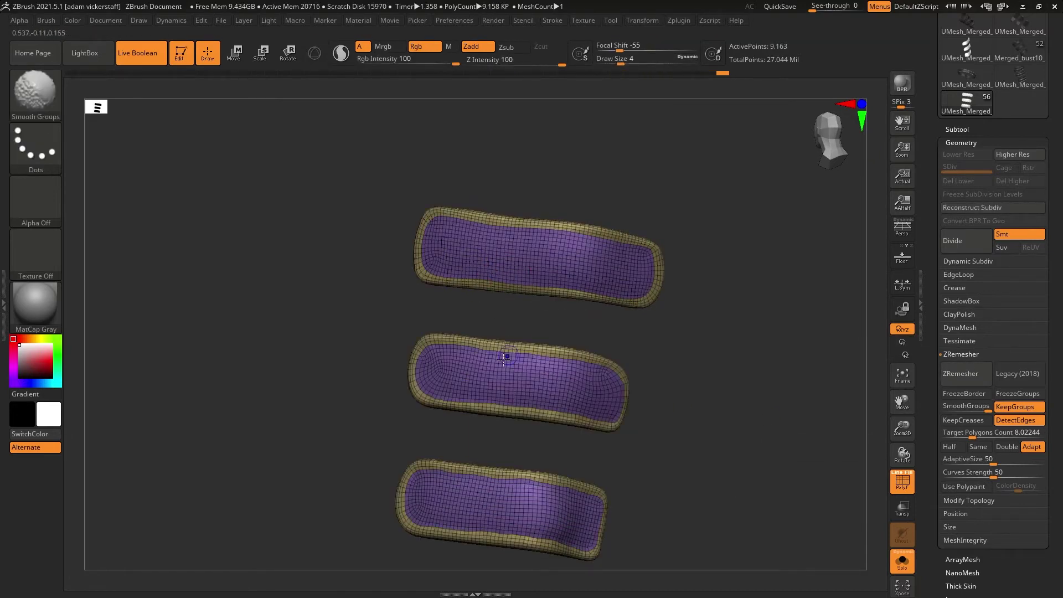
# Subdivide the strap ends to level 3, mask their centre polygroup and inflate the borders by 2.
pyautogui.click(970, 250)
pyautogui.click(971, 250)
pyautogui.keyDown('ctrl'); pyautogui.keyDown('shift'); pyautogui.click(514, 305); pyautogui.keyUp('shift'); pyautogui.keyUp('ctrl')
pyautogui.keyDown('ctrl'); pyautogui.moveTo(276, 147); pyautogui.dragTo(664, 476); pyautogui.keyUp('ctrl')
pyautogui.keyDown('ctrl'); pyautogui.keyDown('shift'); pyautogui.click(681, 432); pyautogui.keyUp('shift'); pyautogui.keyUp('ctrl')
pyautogui.click(958, 275)
pyautogui.click(963, 274)
pyautogui.click(955, 192)
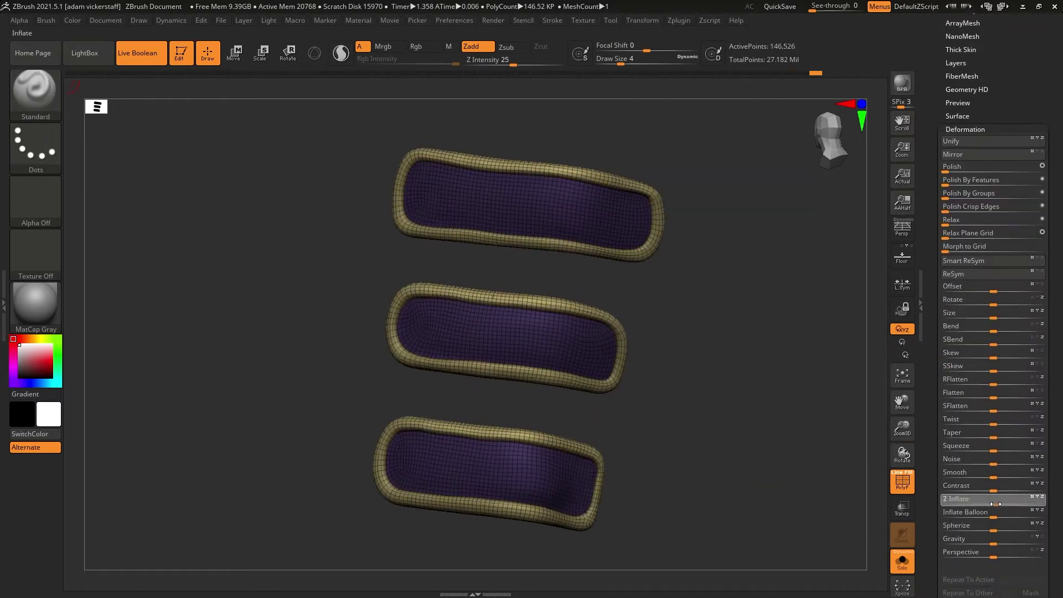
# Soften the centre mask on the strap ends and refine their puffed shape with a deformation.
pyautogui.click(901, 481)
pyautogui.moveTo(902, 453); pyautogui.dragTo(875, 455)
pyautogui.keyDown('ctrl'); pyautogui.click(720, 238); pyautogui.keyUp('ctrl')
pyautogui.click(958, 353)
pyautogui.click(965, 128)
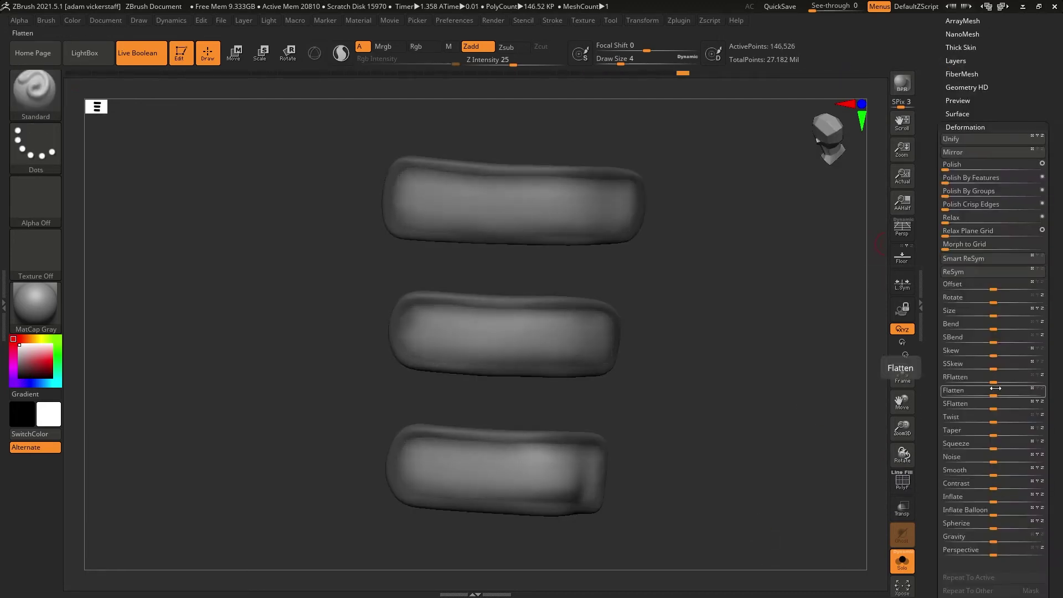
pyautogui.moveTo(995, 487); pyautogui.dragTo(1003, 487)
# Clear the mask, lower the strap ends to subdivision level 1 and fit them around the buckles with the Move brush.
pyautogui.click(956, 61)
pyautogui.moveTo(1002, 98); pyautogui.dragTo(991, 98)
pyautogui.click(956, 238)
pyautogui.keyDown('ctrl'); pyautogui.moveTo(775, 266); pyautogui.dragTo(803, 287); pyautogui.keyUp('ctrl')
pyautogui.moveTo(901, 453)
pyautogui.mouseDown()
pyautogui.moveTo(904, 436)
pyautogui.moveTo(902, 453)
pyautogui.mouseUp()
pyautogui.moveTo(936, 40); pyautogui.dragTo(937, 42)
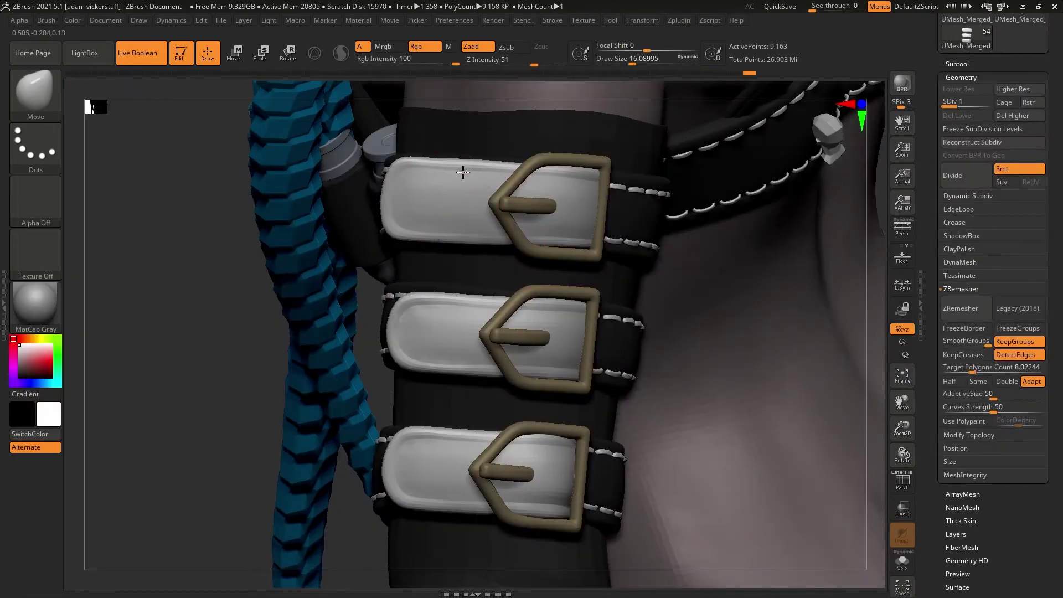
pyautogui.moveTo(463, 172); pyautogui.dragTo(408, 298, button='right')
pyautogui.moveTo(902, 433)
pyautogui.mouseDown()
pyautogui.moveTo(902, 422)
pyautogui.moveTo(803, 446)
pyautogui.moveTo(899, 427)
pyautogui.moveTo(936, 454)
pyautogui.mouseUp()
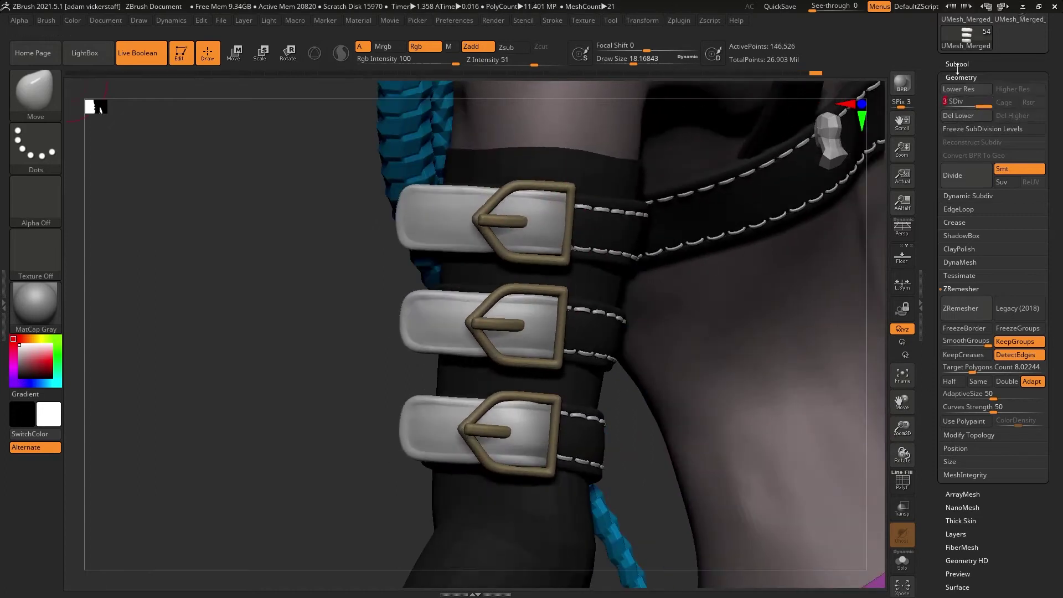
# Duplicate the strap ends, isolate the copy's centre polygroup and delete the hidden borders.
pyautogui.click(957, 64)
pyautogui.click(959, 281)
pyautogui.click(961, 451)
pyautogui.keyDown('ctrl'); pyautogui.keyDown('shift'); pyautogui.click(545, 222); pyautogui.keyUp('shift'); pyautogui.keyUp('ctrl')
pyautogui.click(968, 433)
pyautogui.click(973, 353)
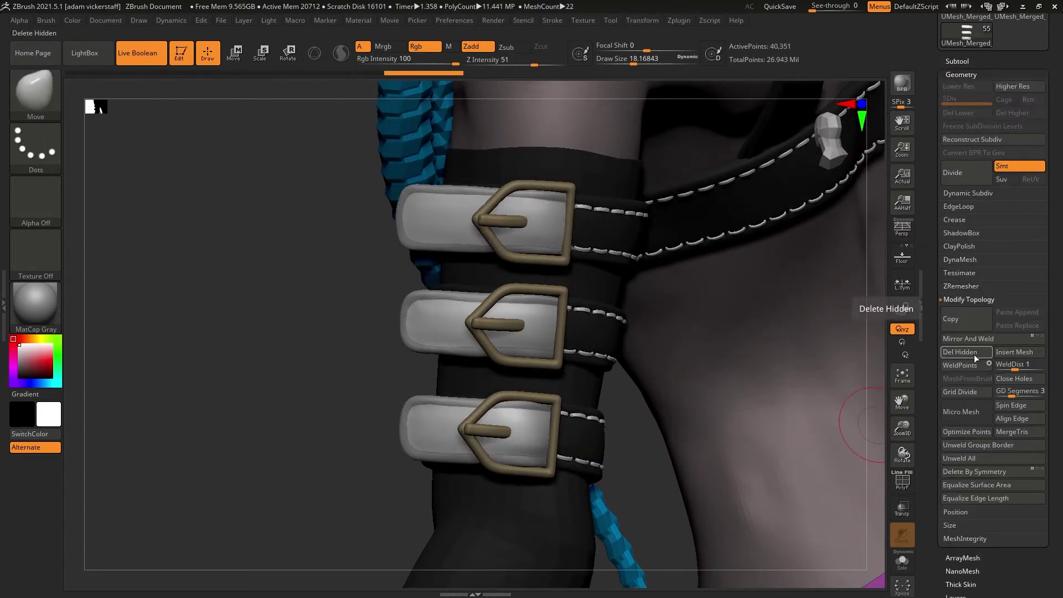
# Frame the centre pieces' outlines with curves and run the stitch brush along them at draw size 10.
pyautogui.click(552, 21)
pyautogui.click(590, 349)
pyautogui.click(35, 94)
pyautogui.click(628, 62)
pyautogui.moveTo(901, 402); pyautogui.dragTo(893, 444)
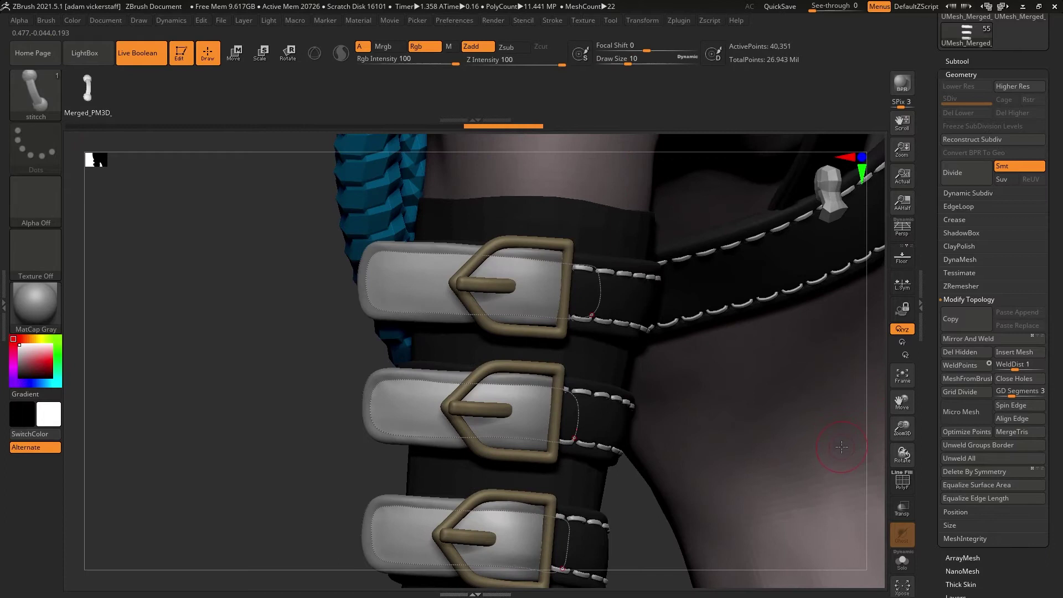
pyautogui.click(394, 252)
# Isolate the new strap-end stitches and remove the centre surfaces that carried their curves.
pyautogui.moveTo(902, 452)
pyautogui.mouseDown()
pyautogui.moveTo(886, 453)
pyautogui.moveTo(900, 453)
pyautogui.mouseUp()
pyautogui.keyDown('ctrl'); pyautogui.keyDown('shift'); pyautogui.click(541, 321); pyautogui.keyUp('shift'); pyautogui.keyUp('ctrl')
pyautogui.hotkey('shift', 'f')
pyautogui.click(902, 561)
pyautogui.click(957, 61)
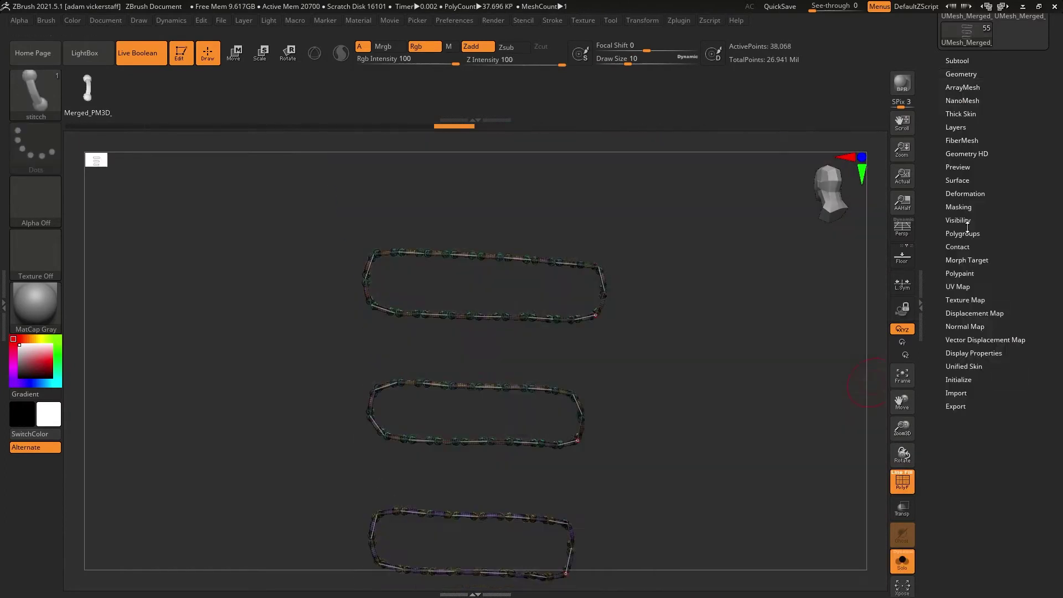
# Show only the strap ends and their stitch-hole geometry, and set the hole subtool to Boolean subtraction.
pyautogui.click(997, 144)
pyautogui.click(1033, 231)
pyautogui.click(1040, 163)
pyautogui.click(1041, 190)
pyautogui.click(902, 560)
pyautogui.hotkey('shift', 'f')
pyautogui.click(1016, 189)
pyautogui.click(1004, 190)
pyautogui.moveTo(903, 453); pyautogui.dragTo(895, 454)
# Make a Boolean mesh of the holed strap ends and append it to the character's subtools.
pyautogui.click(956, 444)
pyautogui.click(975, 391)
pyautogui.click(1009, 298)
pyautogui.click(744, 314)
# Delete the superseded strap-end subtools and bring the rest of the character back around the stitched straps.
pyautogui.click(997, 199)
pyautogui.click(997, 95)
pyautogui.click(902, 561)
pyautogui.click(901, 560)
pyautogui.click(957, 198)
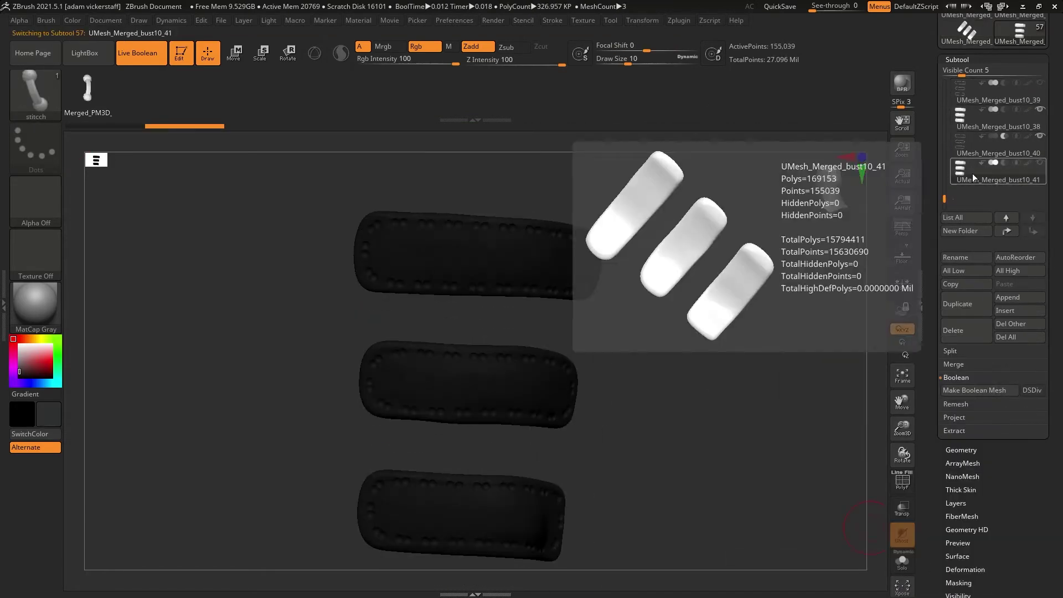
pyautogui.click(953, 330)
pyautogui.click(805, 353)
pyautogui.click(960, 123)
pyautogui.click(958, 58)
pyautogui.click(902, 561)
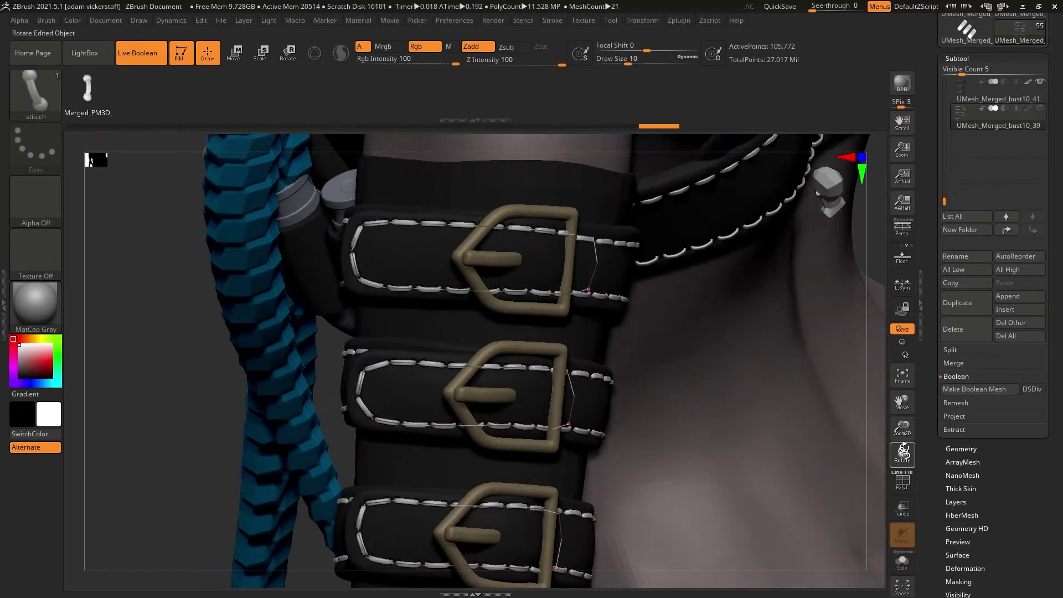
# Lasso-hide the surplus strap-end stitches beyond each of the three buckles and delete the hidden geometry.
pyautogui.press('b')
pyautogui.press('m')
pyautogui.press('v')
pyautogui.moveTo(902, 454); pyautogui.dragTo(797, 451)
pyautogui.keyDown('ctrl'); pyautogui.keyDown('alt'); pyautogui.keyDown('shift'); pyautogui.moveTo(670, 389); pyautogui.dragTo(528, 141); pyautogui.keyUp('shift'); pyautogui.keyUp('alt'); pyautogui.keyUp('ctrl')
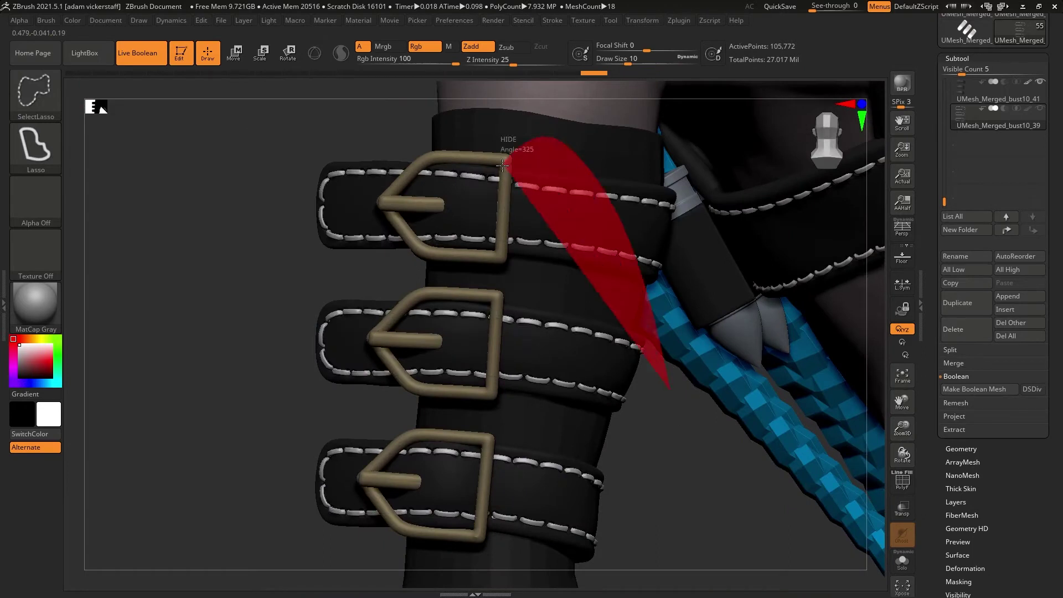
pyautogui.click(902, 482)
pyautogui.keyDown('ctrl'); pyautogui.keyDown('alt'); pyautogui.keyDown('shift'); pyautogui.moveTo(641, 410); pyautogui.dragTo(489, 277); pyautogui.keyUp('shift'); pyautogui.keyUp('alt'); pyautogui.keyUp('ctrl')
pyautogui.moveTo(664, 484)
pyautogui.keyDown('ctrl'); pyautogui.keyDown('alt'); pyautogui.keyDown('shift'); pyautogui.mouseDown()
pyautogui.moveTo(491, 437)
pyautogui.moveTo(499, 554)
pyautogui.mouseUp(); pyautogui.keyUp('shift'); pyautogui.keyUp('alt'); pyautogui.keyUp('ctrl')
pyautogui.click(961, 449)
pyautogui.moveTo(902, 455); pyautogui.dragTo(919, 454)
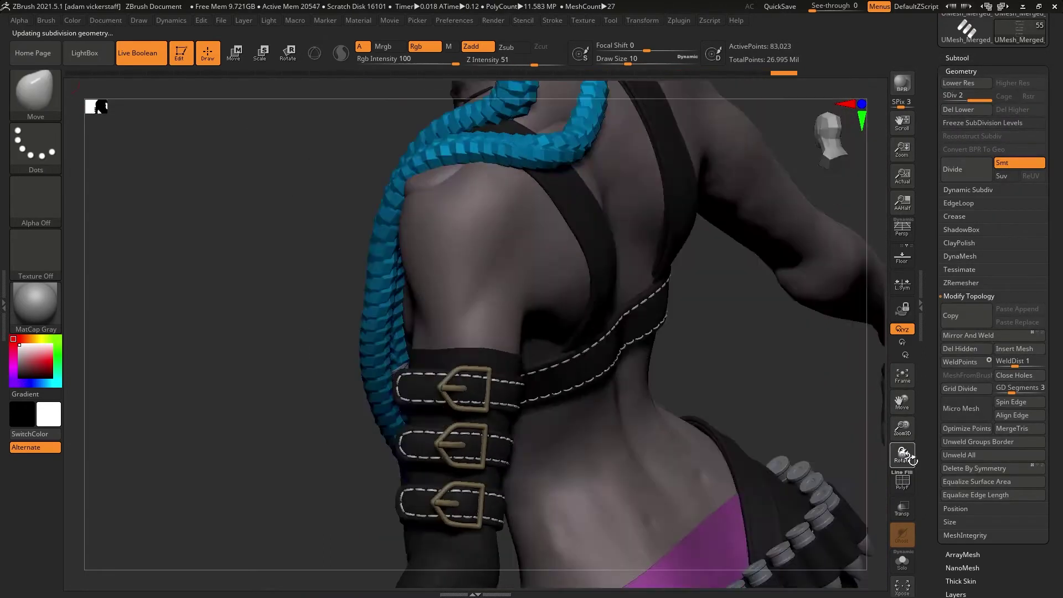
# Try to insert a cylinder at the lower prong of the bullet belt's buckle.
pyautogui.moveTo(903, 427); pyautogui.dragTo(912, 473)
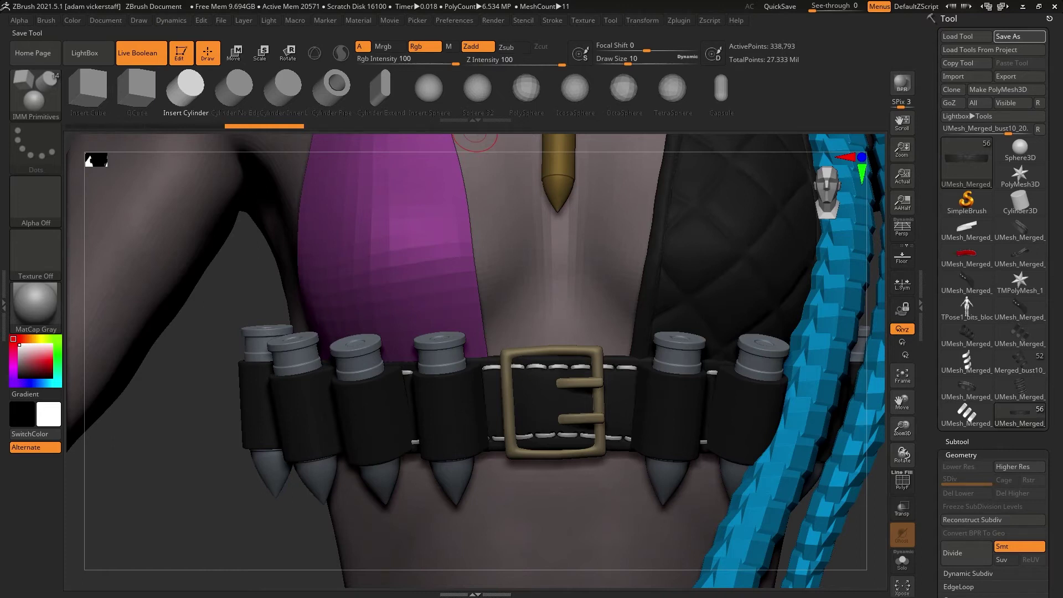
pyautogui.press('s')
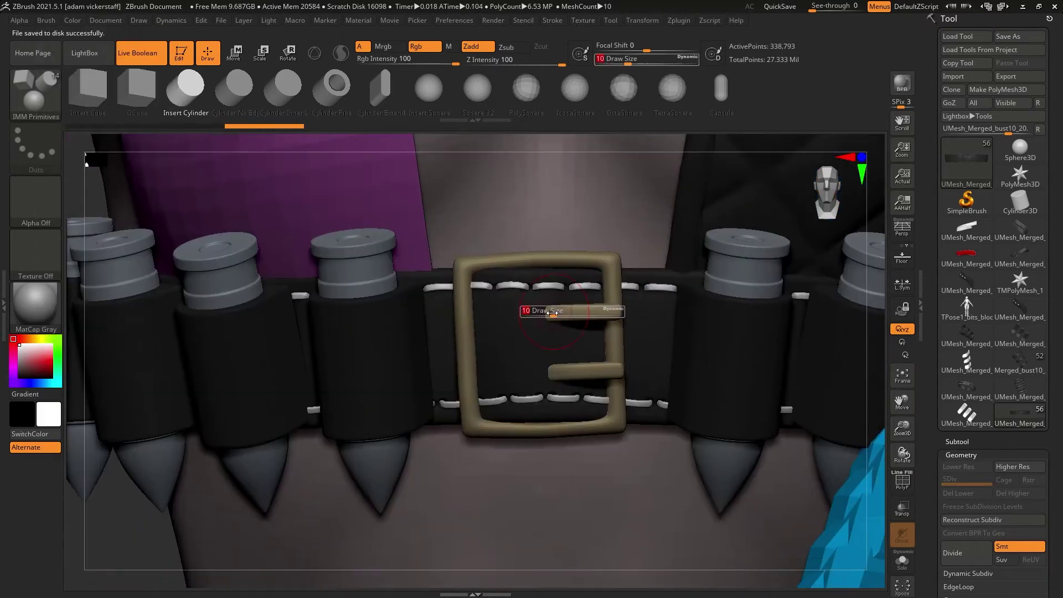
pyautogui.moveTo(554, 372); pyautogui.dragTo(560, 377)
pyautogui.hotkey('ctrl', 'z')
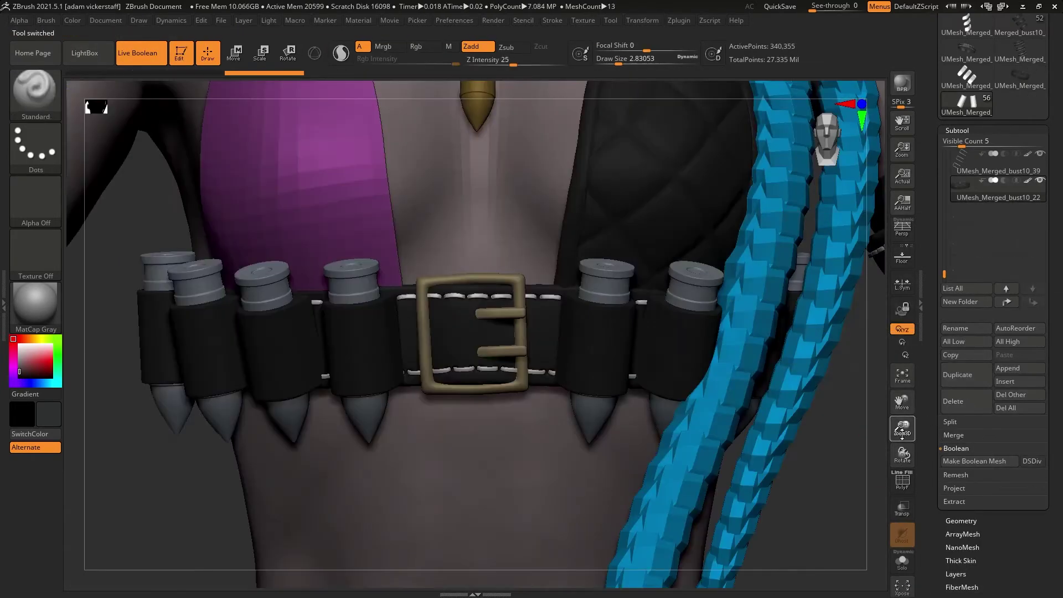
# Delete the superseded bullet-belt subtool.
pyautogui.moveTo(902, 432); pyautogui.dragTo(902, 410)
pyautogui.click(953, 401)
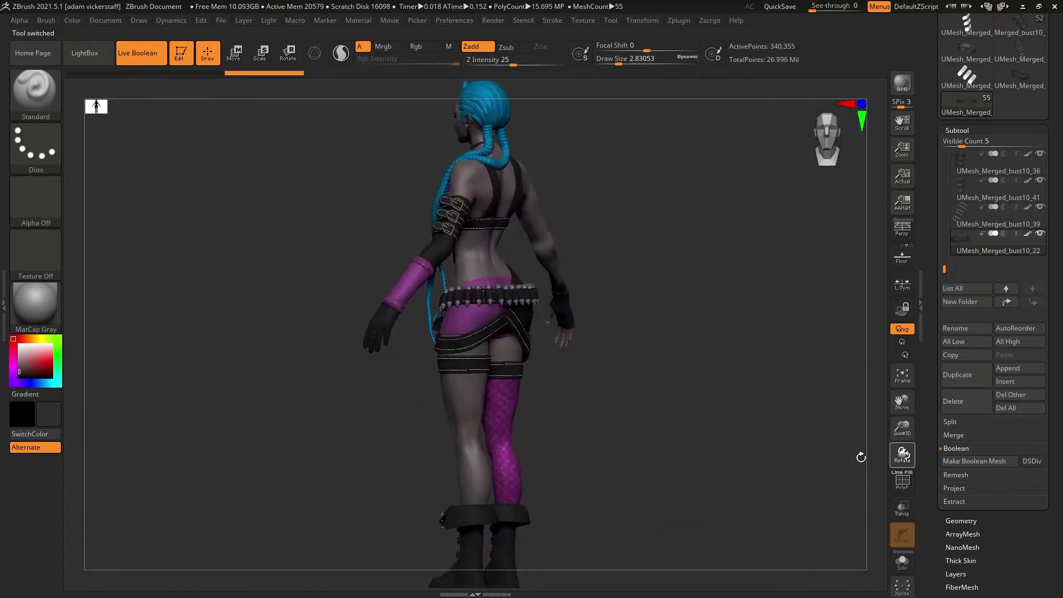
# Uncrease and subdivide the boot tongues, delete their lower levels and ZRemesh them at half density with KeepGroups on.
pyautogui.moveTo(861, 457); pyautogui.dragTo(470, 161)
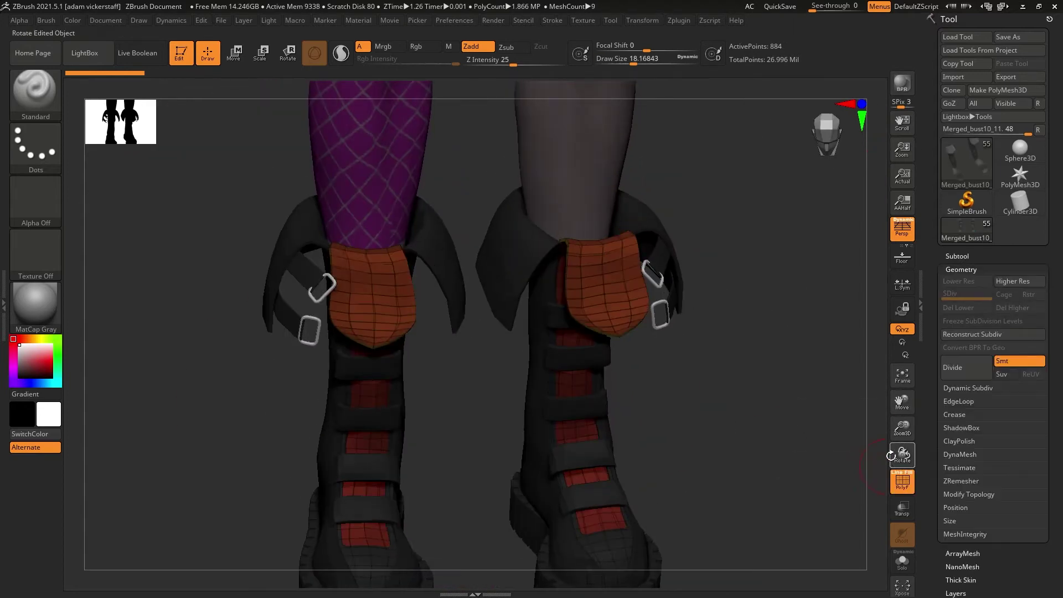
pyautogui.moveTo(890, 455); pyautogui.dragTo(248, 277)
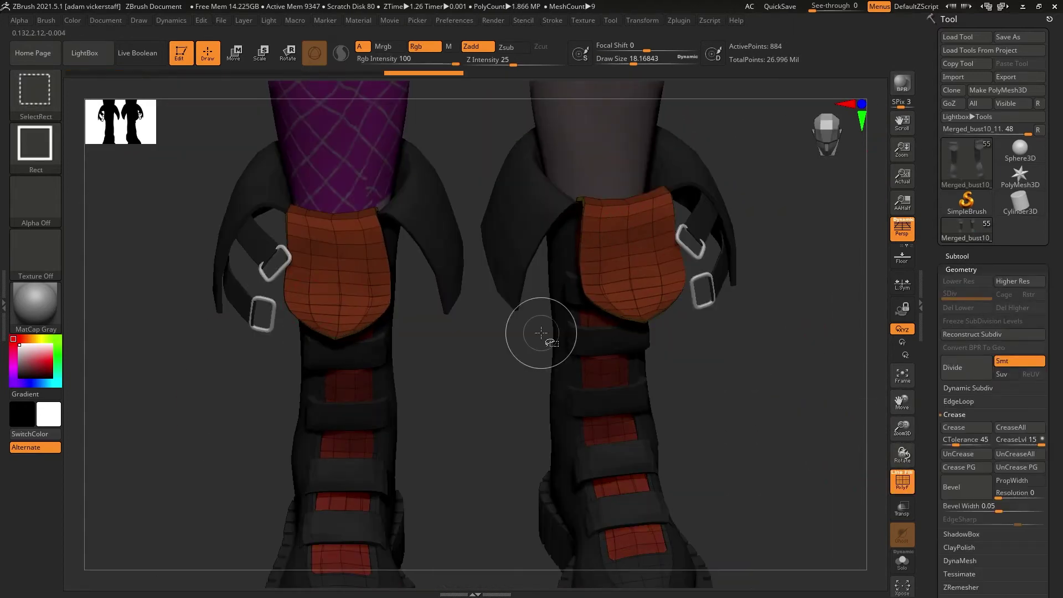
pyautogui.press('b')
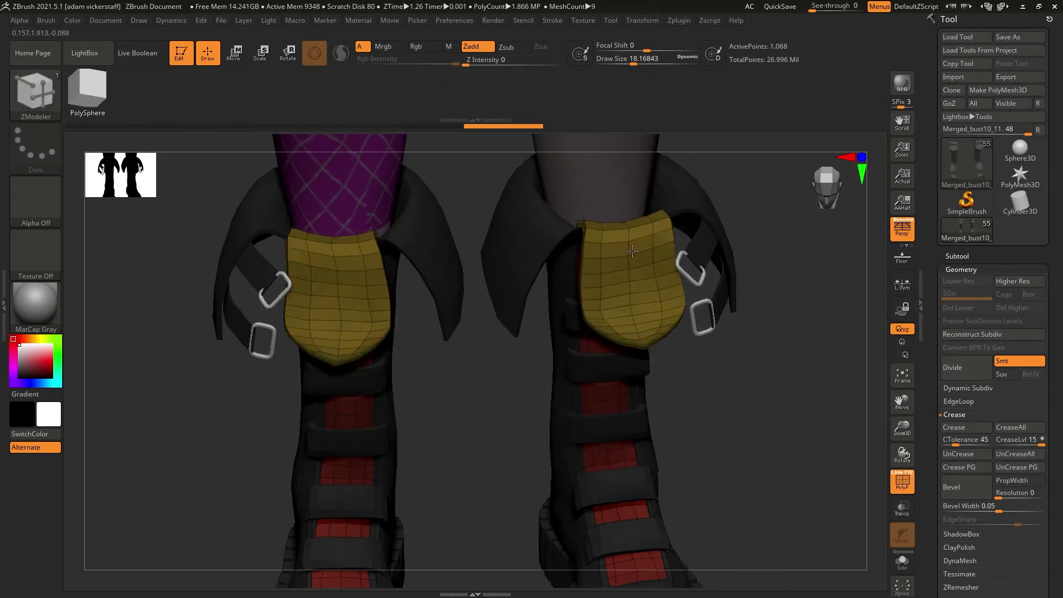
pyautogui.press('space')
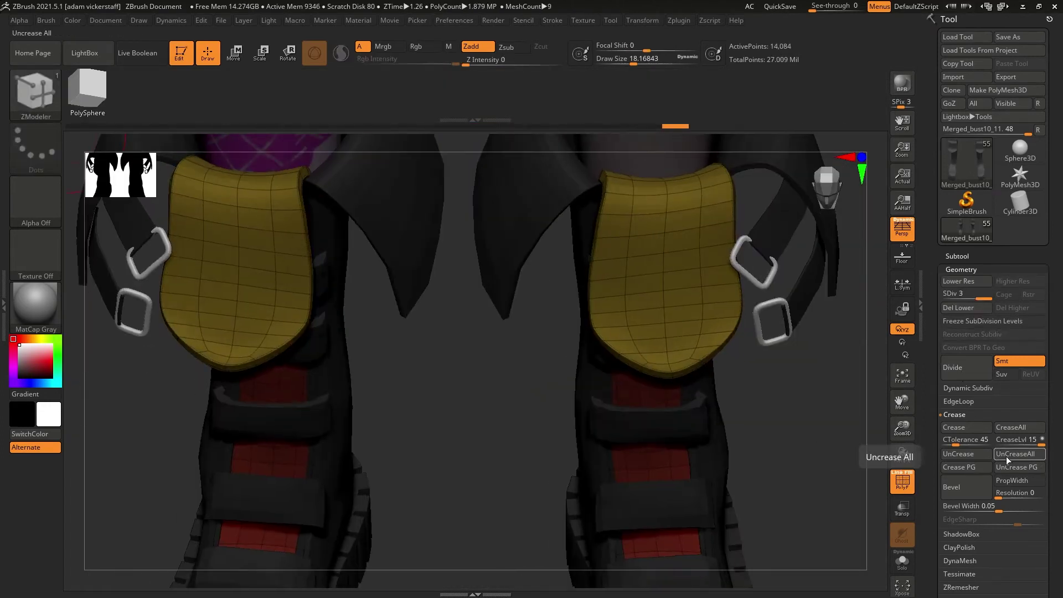
pyautogui.click(1006, 459)
pyautogui.hotkey('ctrl', 'd')
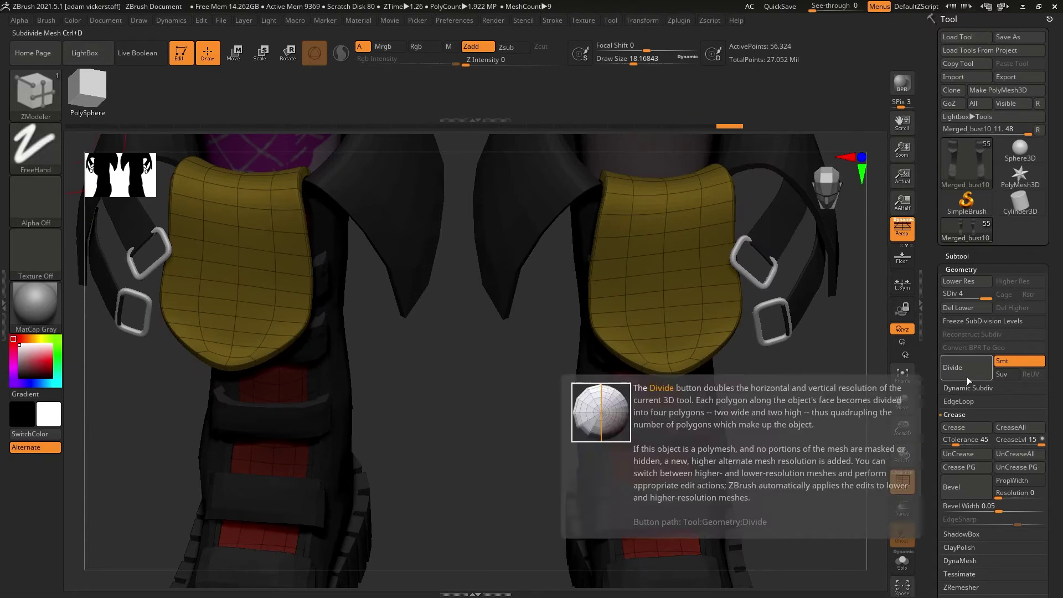
pyautogui.click(959, 309)
pyautogui.moveTo(955, 588); pyautogui.dragTo(954, 474)
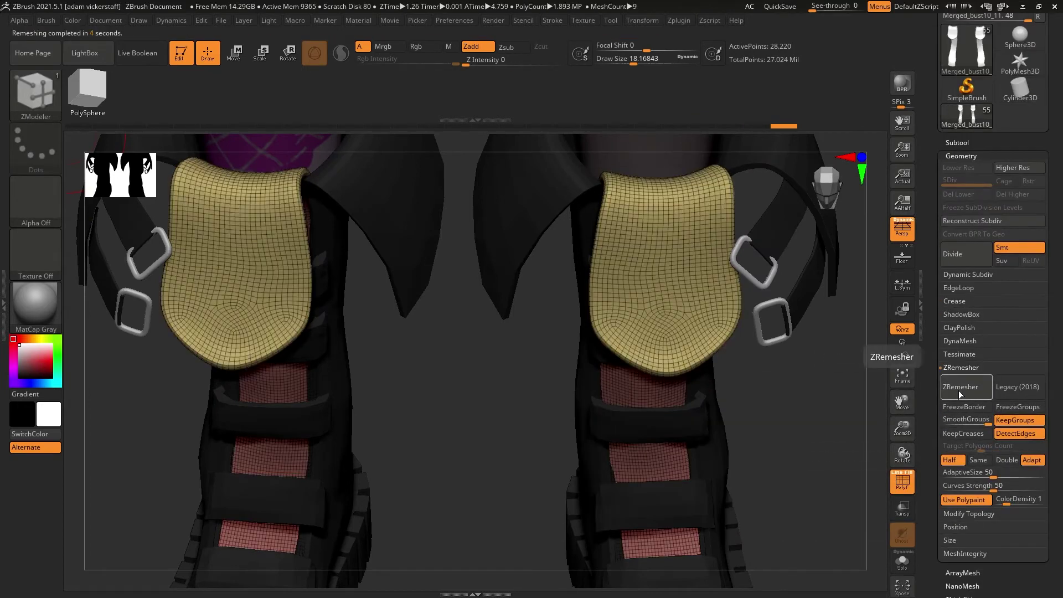
# Model a raised border around the edges of the boot tongues with ZModeler and subdivide the tongues twice.
pyautogui.press('b')
pyautogui.press('z')
pyautogui.press('m')
pyautogui.click(632, 351)
pyautogui.moveTo(902, 455); pyautogui.dragTo(902, 451)
pyautogui.moveTo(902, 403); pyautogui.dragTo(874, 413)
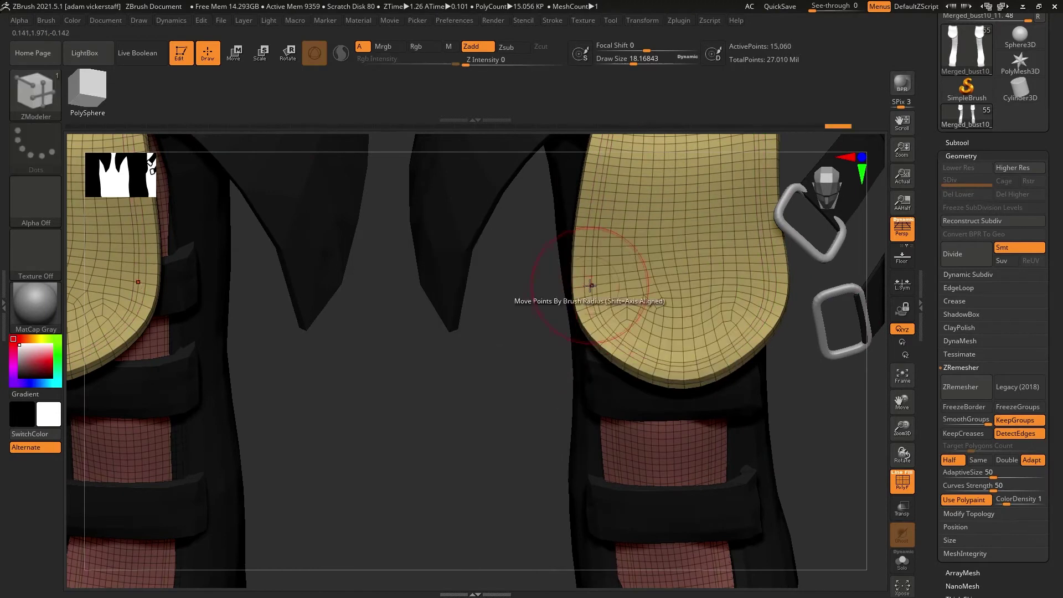
pyautogui.hotkey('ctrl', 'z')
pyautogui.moveTo(904, 431)
pyautogui.mouseDown()
pyautogui.moveTo(904, 454)
pyautogui.moveTo(902, 396)
pyautogui.moveTo(902, 457)
pyautogui.mouseUp()
pyautogui.click(864, 349)
pyautogui.click(903, 481)
pyautogui.hotkey('ctrl', 'd')
pyautogui.hotkey('ctrl', 'd')
# Adjust the boot tongues with the Move brush at the lowest subdivision level and turn perspective off.
pyautogui.moveTo(902, 454)
pyautogui.mouseDown()
pyautogui.moveTo(885, 451)
pyautogui.moveTo(904, 464)
pyautogui.moveTo(903, 421)
pyautogui.moveTo(894, 461)
pyautogui.moveTo(631, 391)
pyautogui.mouseUp()
pyautogui.keyDown('alt'); pyautogui.click(653, 427); pyautogui.keyUp('alt')
pyautogui.press('b')
pyautogui.press('m')
pyautogui.press('v')
pyautogui.keyDown('alt'); pyautogui.click(631, 392); pyautogui.keyUp('alt')
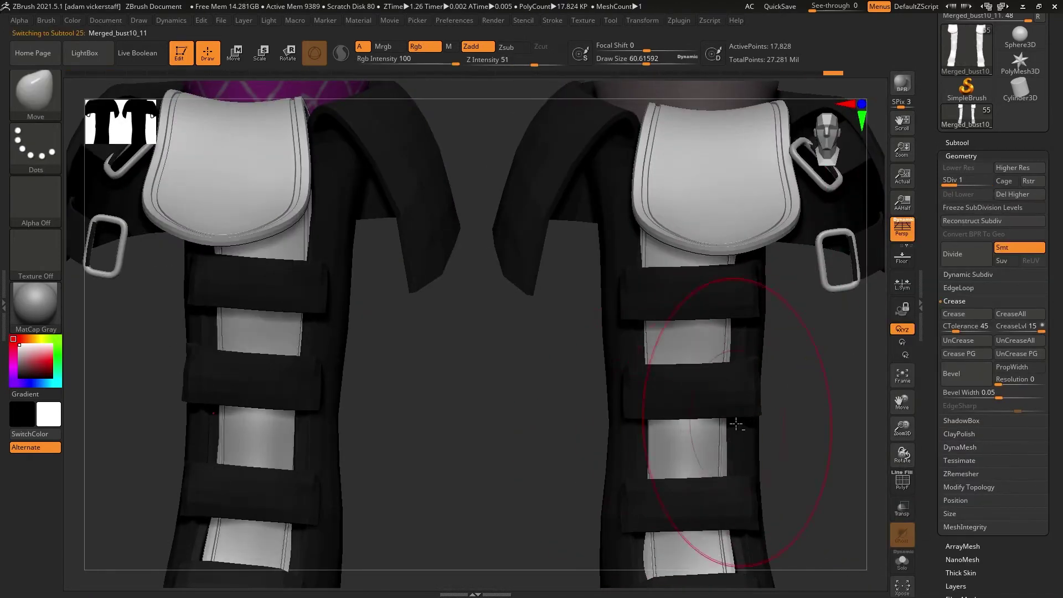
pyautogui.moveTo(903, 454); pyautogui.dragTo(886, 387)
pyautogui.click(904, 237)
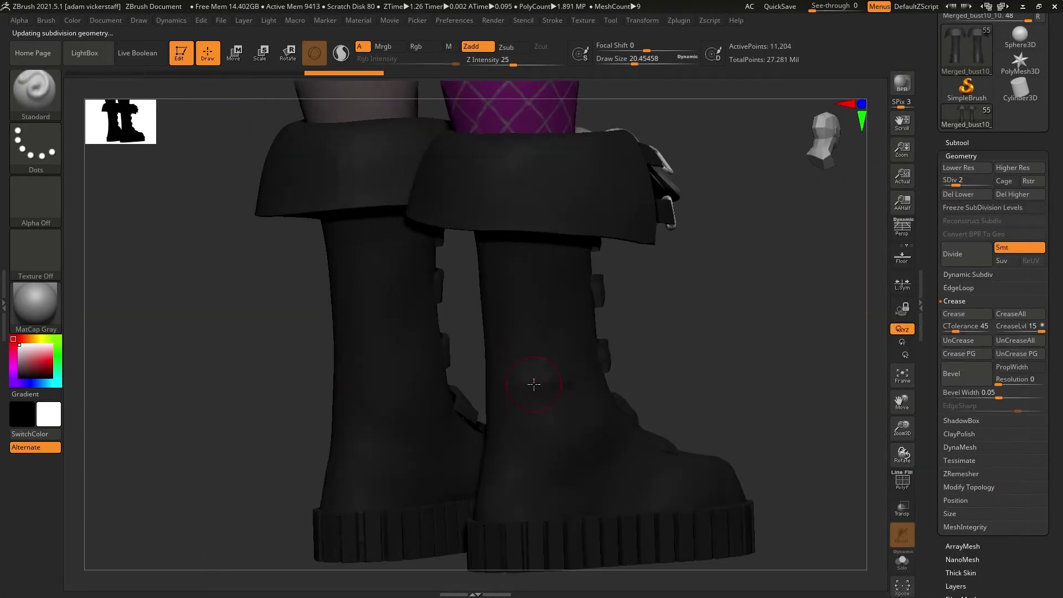
# Store a morph target for the boots and sculpt folds around the outer ankle with the Standard brush at subdivision level 3.
pyautogui.click(961, 154)
pyautogui.click(967, 338)
pyautogui.click(966, 350)
pyautogui.click(961, 152)
pyautogui.hotkey('shift', 'd')
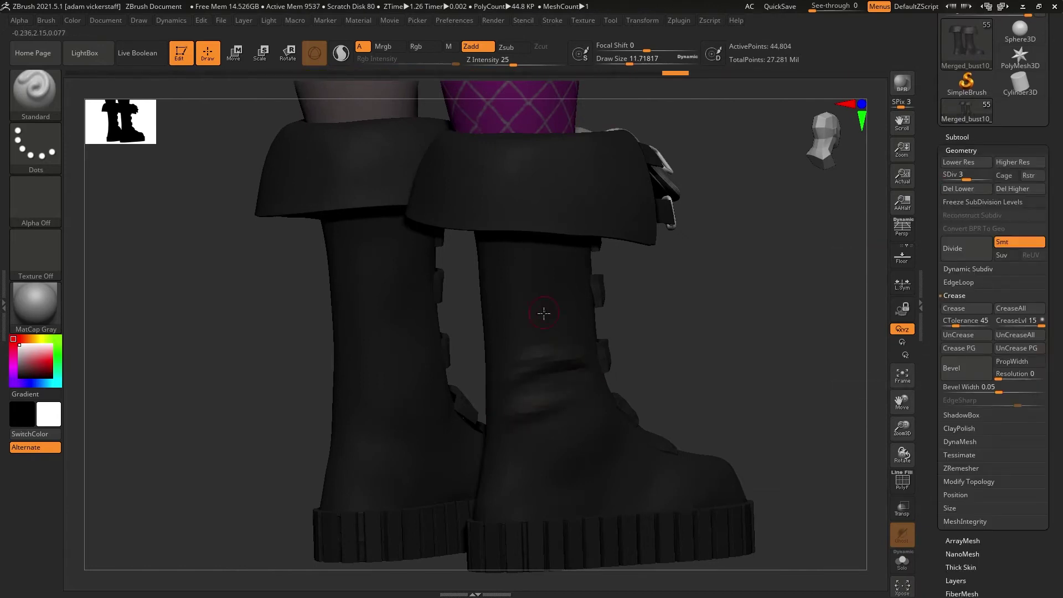
pyautogui.moveTo(803, 460); pyautogui.dragTo(822, 454)
pyautogui.moveTo(697, 486); pyautogui.dragTo(524, 305, button='right')
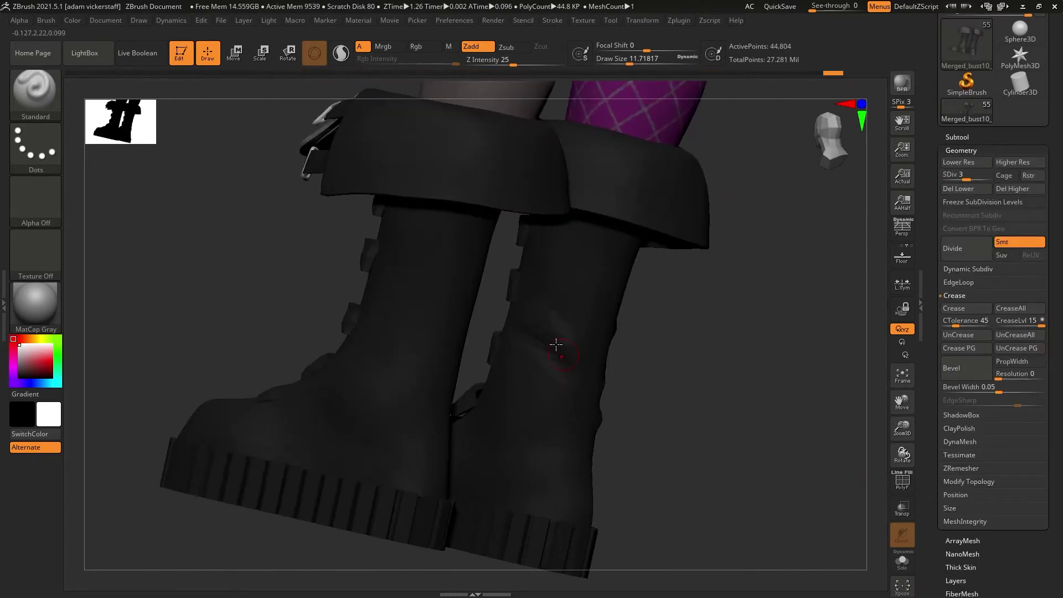
# Extend the sculpted folds up both boot shafts and across their inner sides with the Standard brush.
pyautogui.moveTo(514, 366); pyautogui.dragTo(885, 464, button='right')
pyautogui.moveTo(786, 431); pyautogui.dragTo(607, 285, button='right')
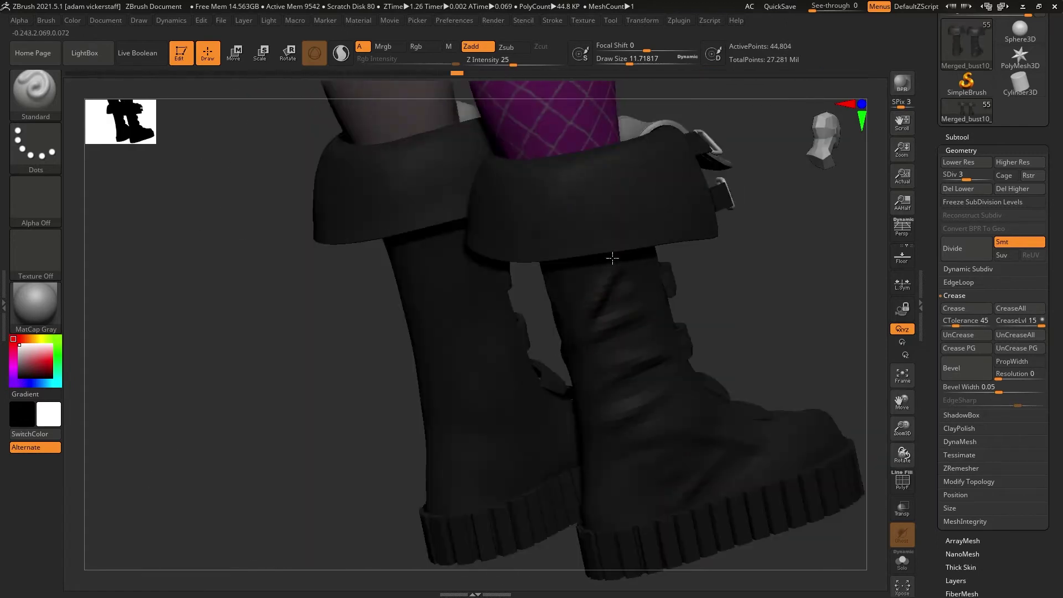
pyautogui.moveTo(903, 455); pyautogui.dragTo(892, 461)
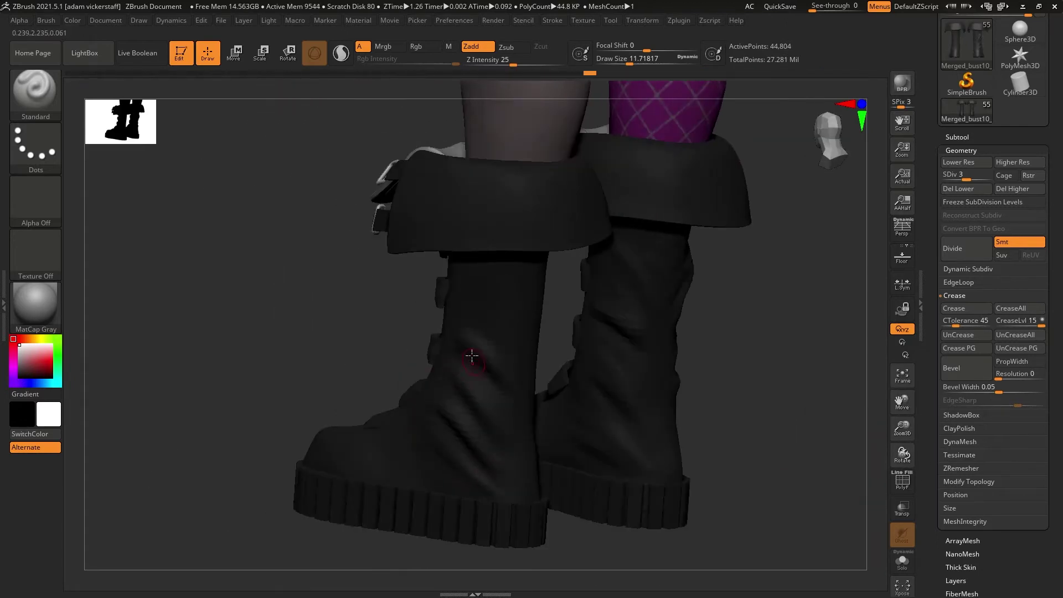
pyautogui.moveTo(526, 366); pyautogui.dragTo(408, 493, button='right')
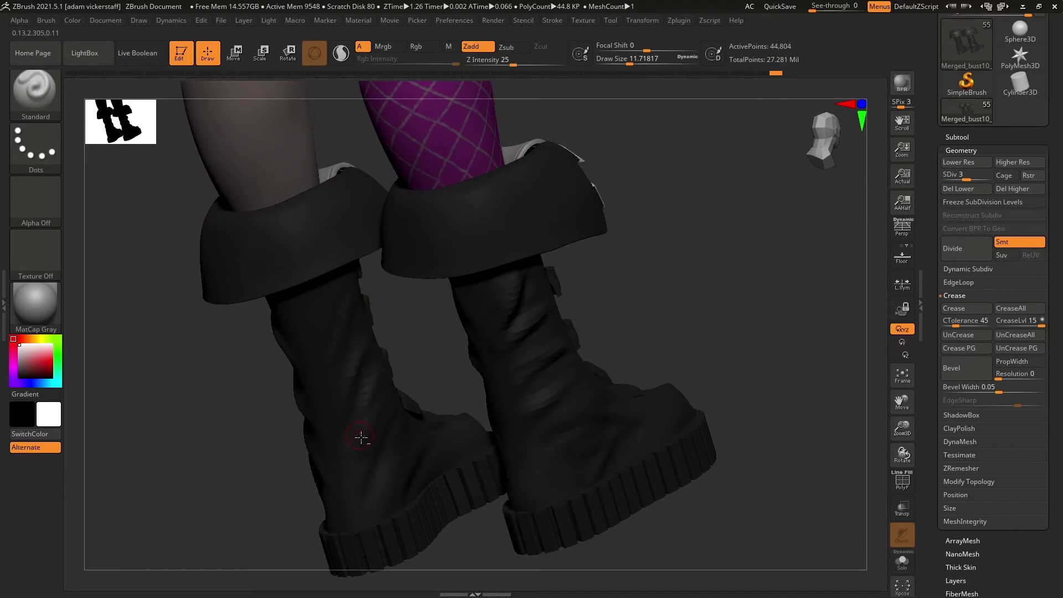
pyautogui.moveTo(348, 435); pyautogui.dragTo(312, 343, button='right')
pyautogui.moveTo(586, 372); pyautogui.dragTo(612, 240, button='right')
# Raise the boots to subdivision level 5 and soften the folds with the Smooth Stronger brush loaded from LightBox.
pyautogui.press('d')
pyautogui.press('d')
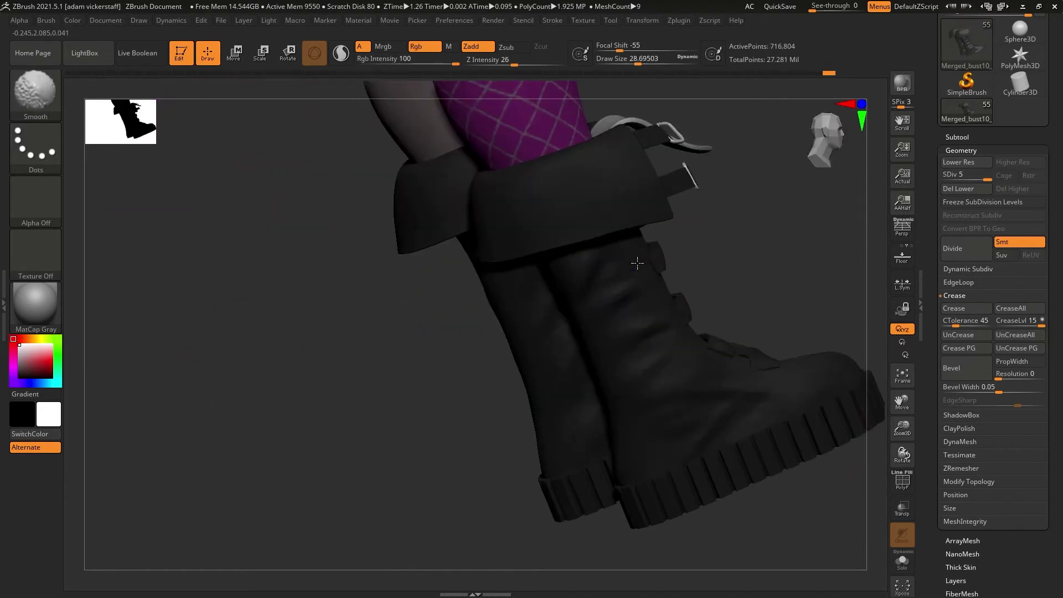
pyautogui.click(85, 53)
pyautogui.click(197, 89)
pyautogui.doubleClick(600, 276)
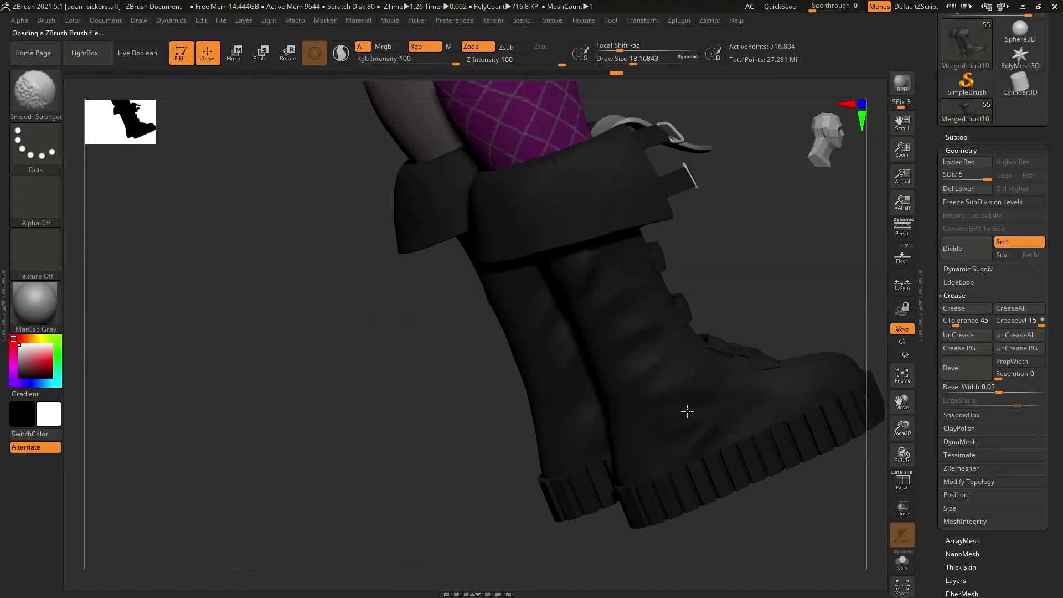
pyautogui.moveTo(642, 317); pyautogui.dragTo(572, 270, button='right')
pyautogui.moveTo(485, 301)
pyautogui.mouseDown(button='right')
pyautogui.moveTo(597, 316)
pyautogui.moveTo(637, 382)
pyautogui.moveTo(620, 432)
pyautogui.moveTo(676, 491)
pyautogui.moveTo(915, 458)
pyautogui.mouseUp(button='right')
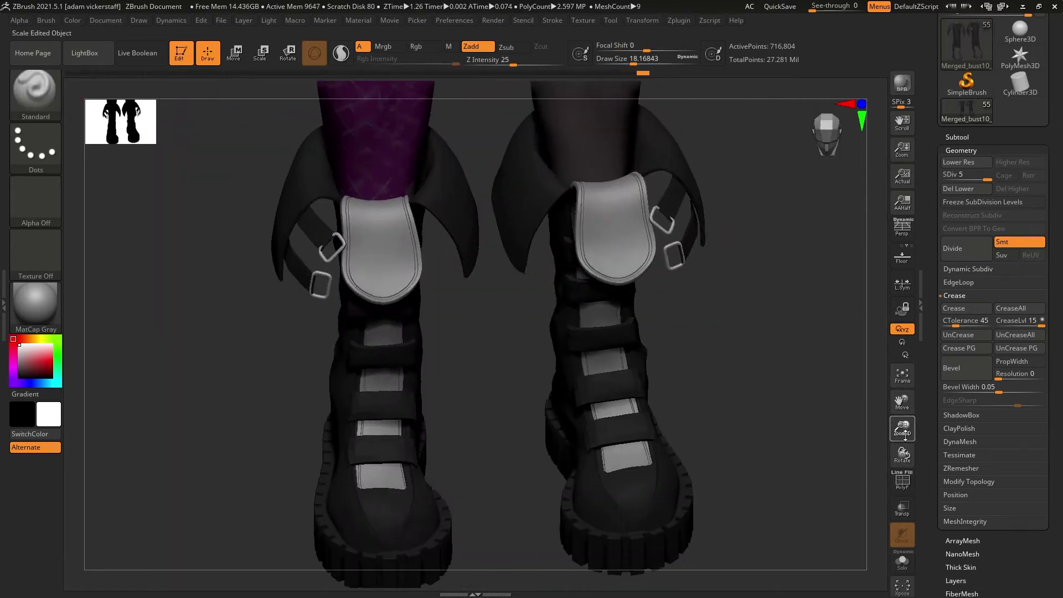
# Return the boot tongues to their unsubdivided mesh and rework their border edges with ZModeler.
pyautogui.moveTo(904, 434); pyautogui.dragTo(840, 421)
pyautogui.click(1020, 189)
pyautogui.hotkey('shift', 'f')
pyautogui.keyDown('ctrl'); pyautogui.moveTo(842, 424); pyautogui.dragTo(856, 439, button='right'); pyautogui.keyUp('ctrl')
pyautogui.press('b')
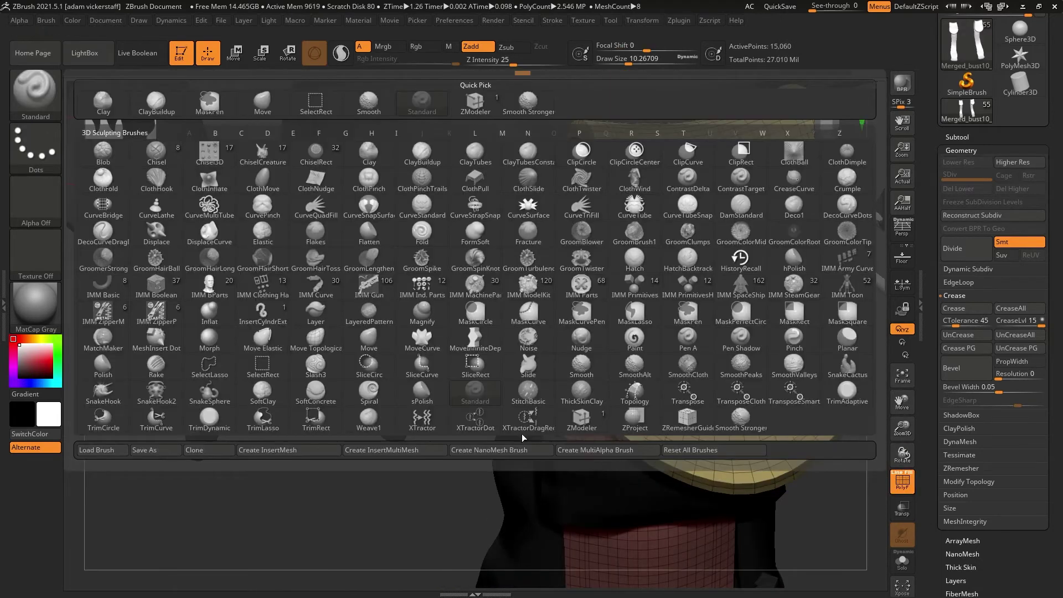
pyautogui.press('z')
pyautogui.press('m')
pyautogui.keyDown('alt'); pyautogui.moveTo(888, 356); pyautogui.dragTo(808, 274, button='right'); pyautogui.keyUp('alt')
# Isolate part of the boot tongues, assign new polygroups and subdivide the whole mesh to level 3.
pyautogui.keyDown('ctrl'); pyautogui.keyDown('shift'); pyautogui.click(647, 221); pyautogui.keyUp('shift'); pyautogui.keyUp('ctrl')
pyautogui.keyDown('ctrl'); pyautogui.moveTo(864, 438); pyautogui.dragTo(852, 470, button='right'); pyautogui.keyUp('ctrl')
pyautogui.click(961, 151)
pyautogui.click(962, 310)
pyautogui.click(962, 321)
pyautogui.keyDown('ctrl'); pyautogui.keyDown('shift'); pyautogui.click(841, 441); pyautogui.keyUp('shift'); pyautogui.keyUp('ctrl')
pyautogui.click(961, 150)
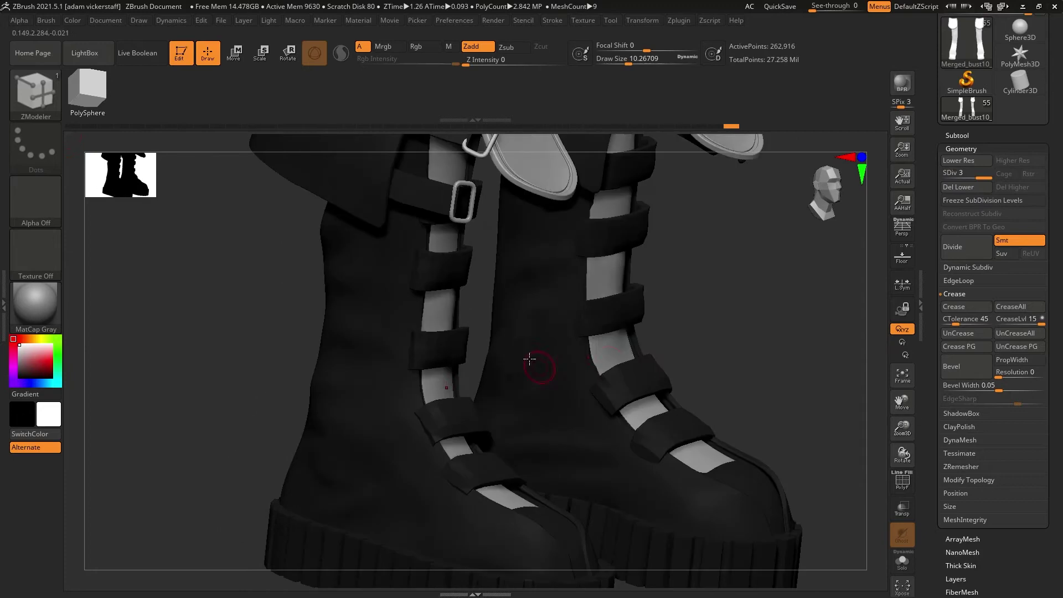
# Fit the boots' front panel behind the straps with the Move brush and subdivide it.
pyautogui.press('b')
pyautogui.press('m')
pyautogui.press('v')
pyautogui.keyDown('alt'); pyautogui.click(582, 300); pyautogui.keyUp('alt')
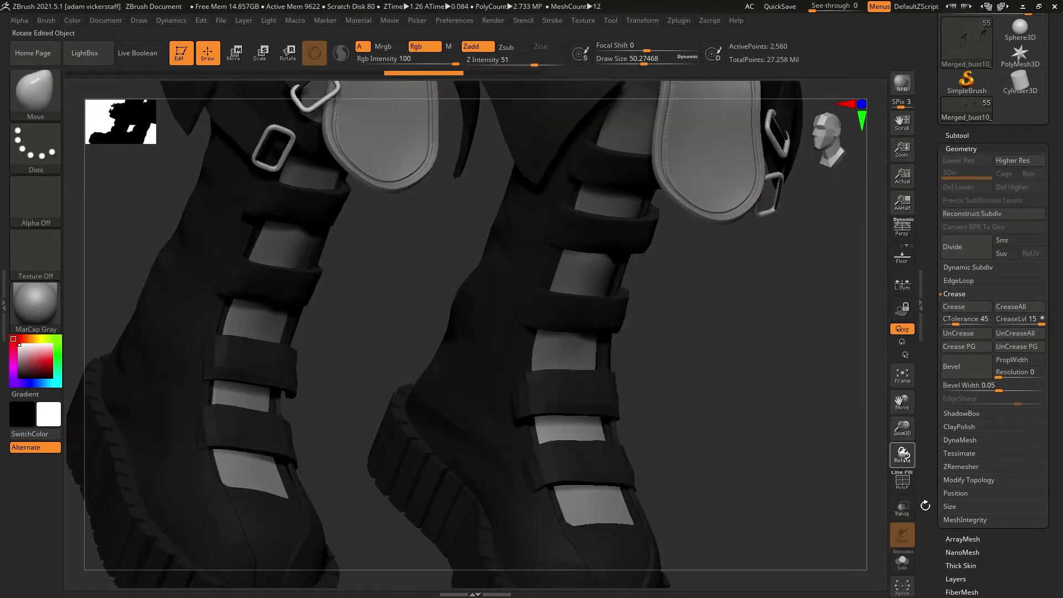
pyautogui.click(953, 248)
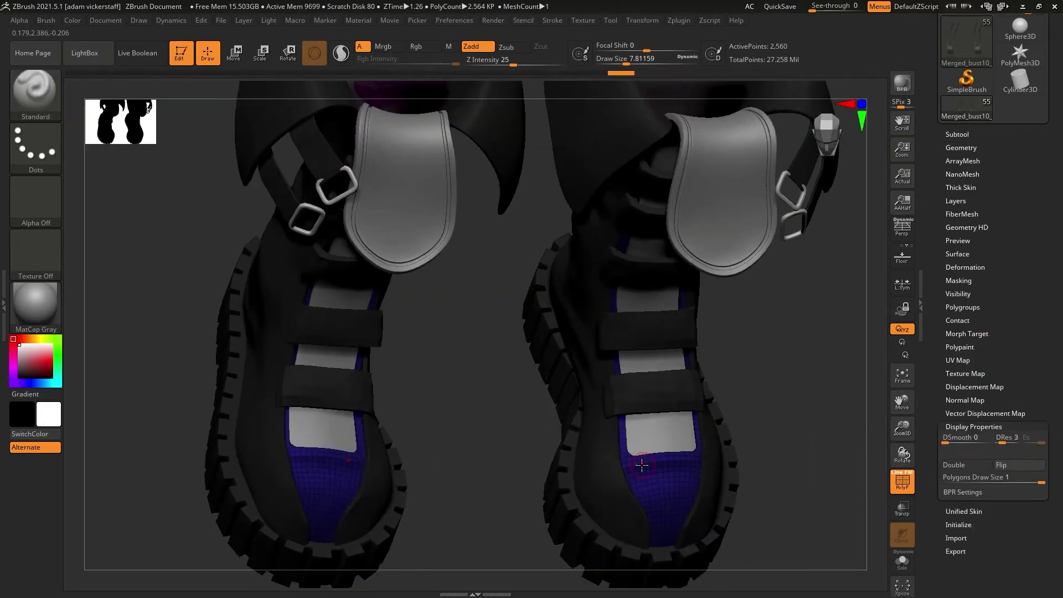
# Sculpt a shallow fold across the toe of the boots' front panel at subdivision level 2 and smooth it.
pyautogui.click(961, 147)
pyautogui.moveTo(908, 434); pyautogui.dragTo(908, 470)
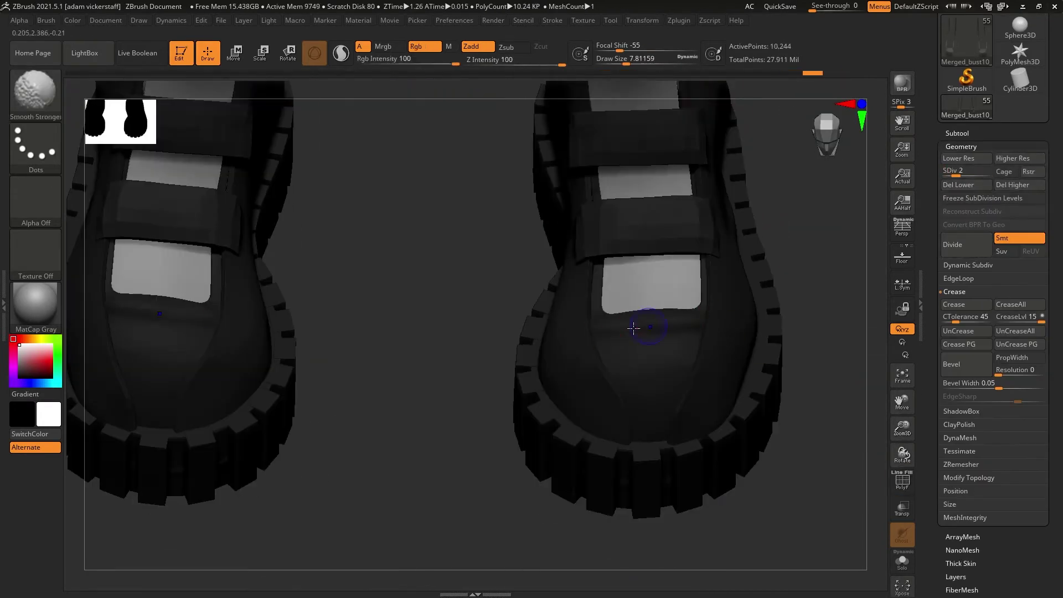
pyautogui.moveTo(914, 408); pyautogui.dragTo(914, 387)
# Subdivide the boot straps past subdivision level 3.
pyautogui.keyDown('alt'); pyautogui.click(672, 367); pyautogui.keyUp('alt')
pyautogui.doubleClick(963, 253)
pyautogui.click(902, 481)
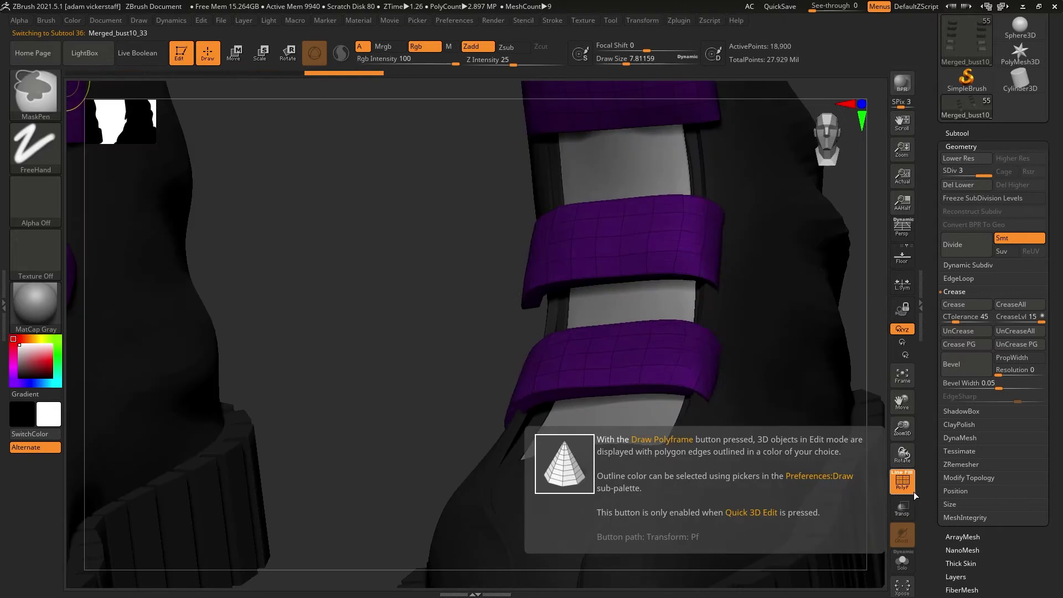
pyautogui.click(963, 250)
pyautogui.click(902, 481)
# Sculpt folds across the back of the boot shafts with the Standard brush at subdivision level 3.
pyautogui.moveTo(902, 431); pyautogui.dragTo(902, 398)
pyautogui.moveTo(904, 452)
pyautogui.mouseDown()
pyautogui.moveTo(878, 446)
pyautogui.moveTo(902, 460)
pyautogui.mouseUp()
pyautogui.moveTo(903, 454); pyautogui.dragTo(901, 436)
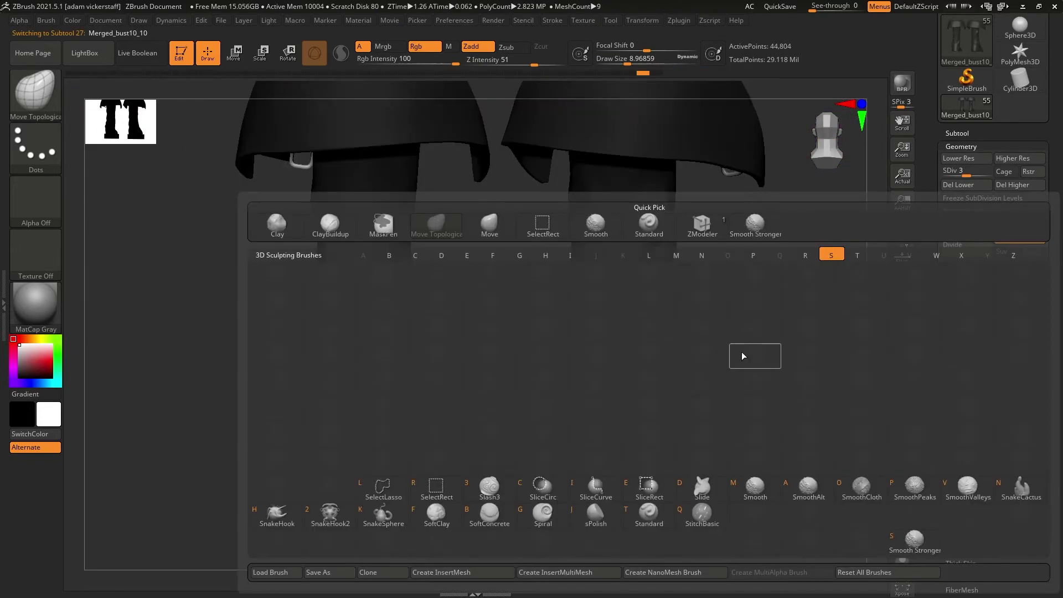
pyautogui.press('t')
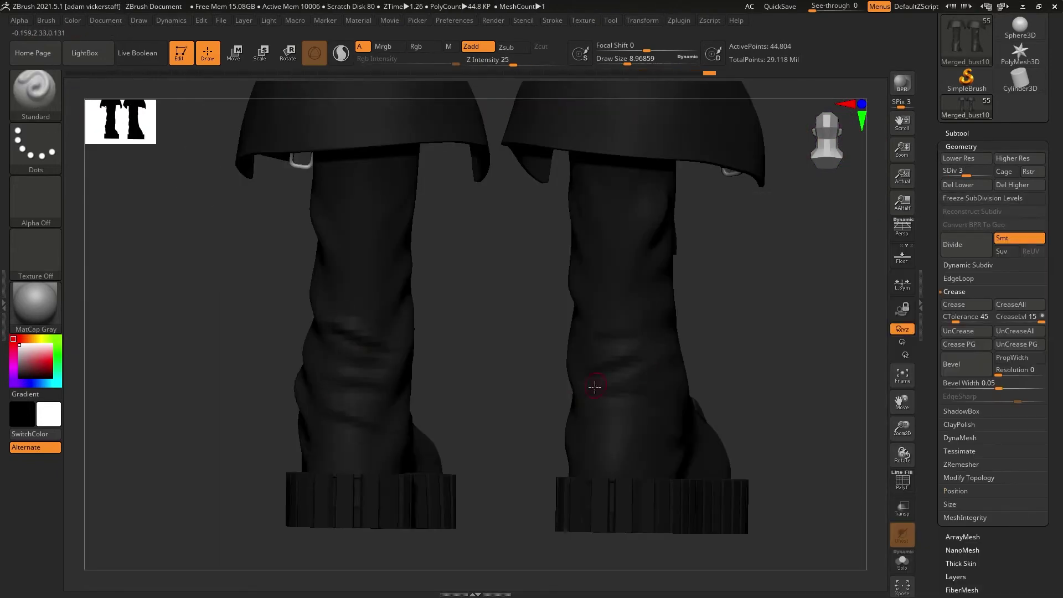
pyautogui.press('s')
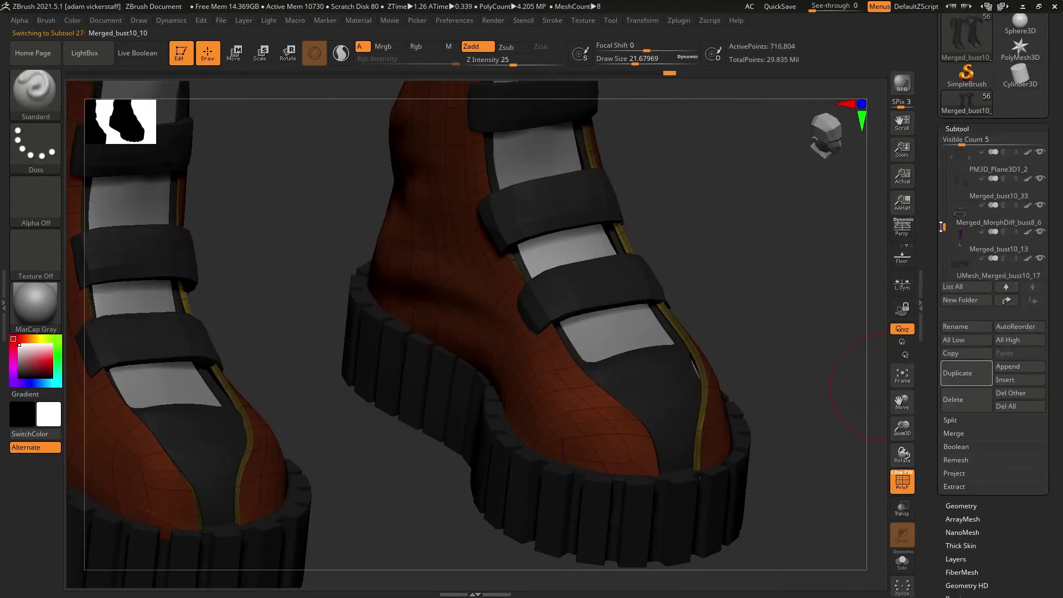
# ZRemesh the duplicated boot upper with the Same density option and KeepGroups enabled.
pyautogui.click(956, 128)
pyautogui.click(961, 139)
pyautogui.click(954, 284)
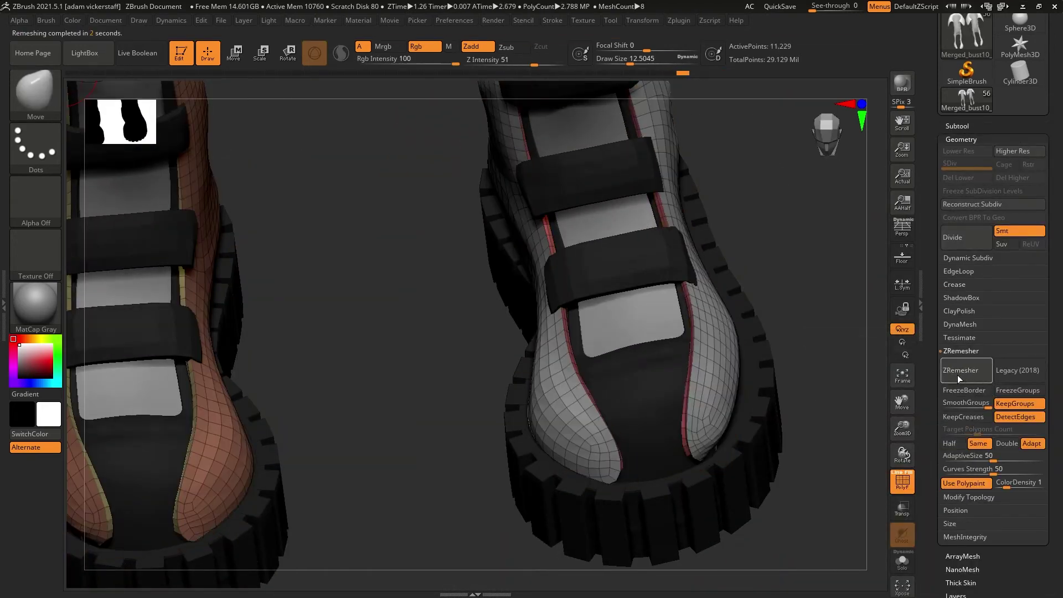
pyautogui.click(959, 372)
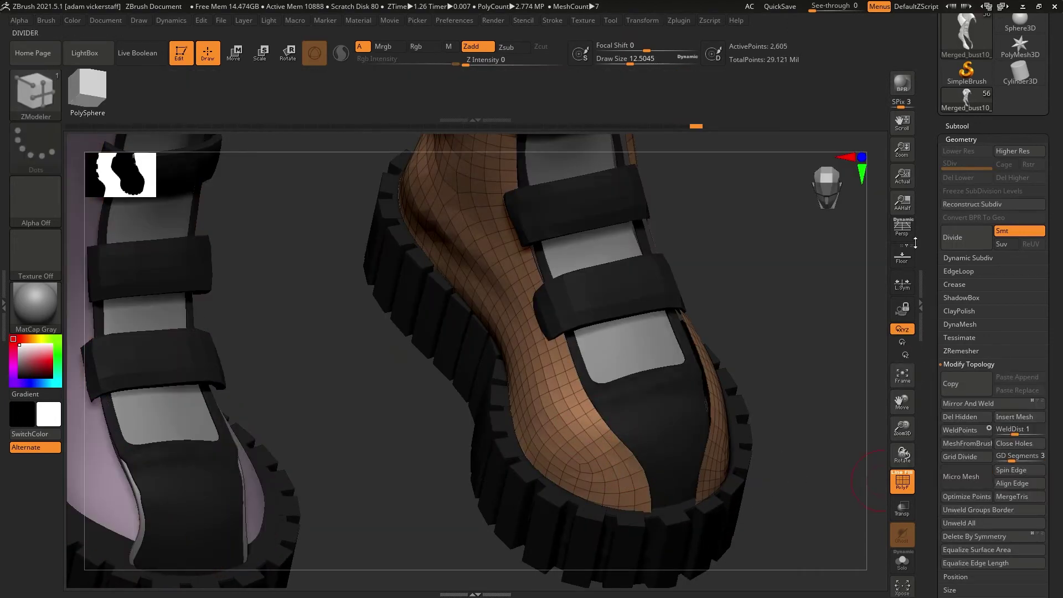
# Frame the boot upper's borders with curves and lay CurveMultiTube piping along its front edges.
pyautogui.click(552, 20)
pyautogui.click(35, 92)
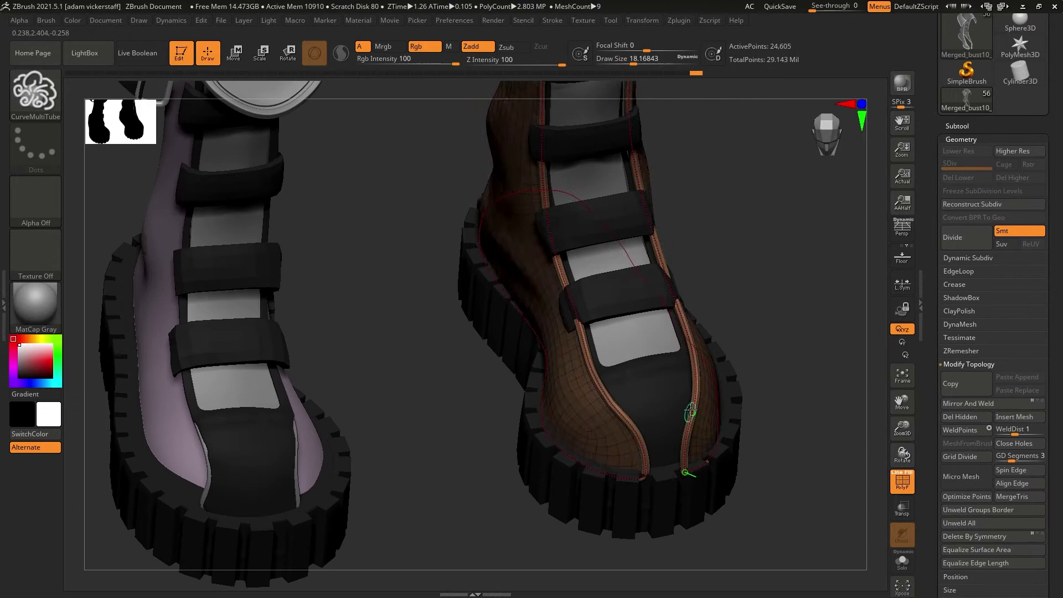
pyautogui.click(956, 125)
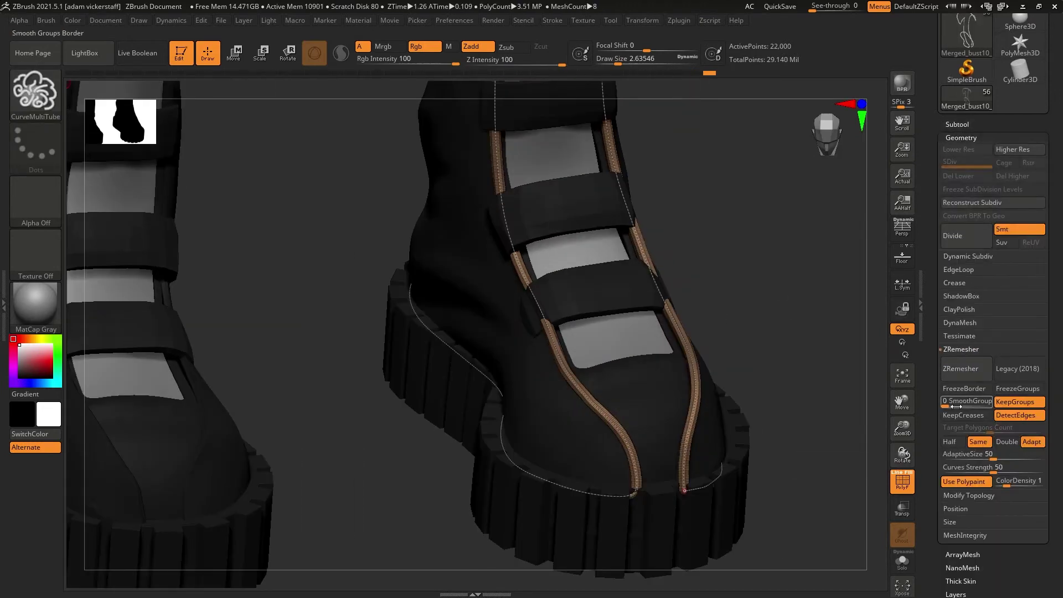
# Remove the surplus piping along the boot border and ZRemesh the rest with a target polygon count of 0.65764.
pyautogui.click(963, 378)
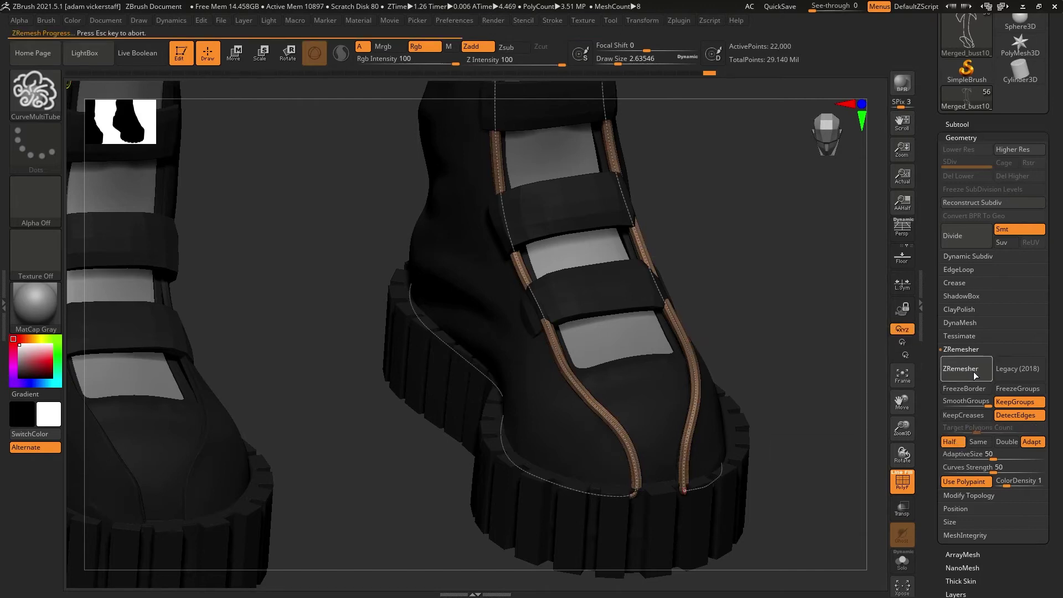
pyautogui.press('Escape')
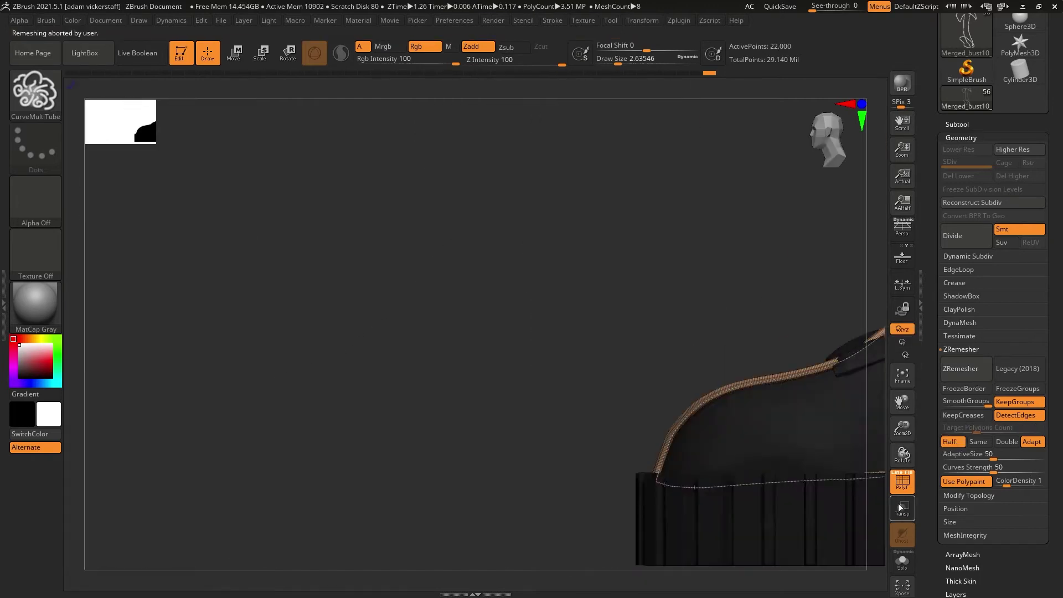
pyautogui.moveTo(877, 404); pyautogui.dragTo(651, 398)
pyautogui.keyDown('ctrl'); pyautogui.keyDown('shift'); pyautogui.click(36, 94); pyautogui.keyUp('shift'); pyautogui.keyUp('ctrl')
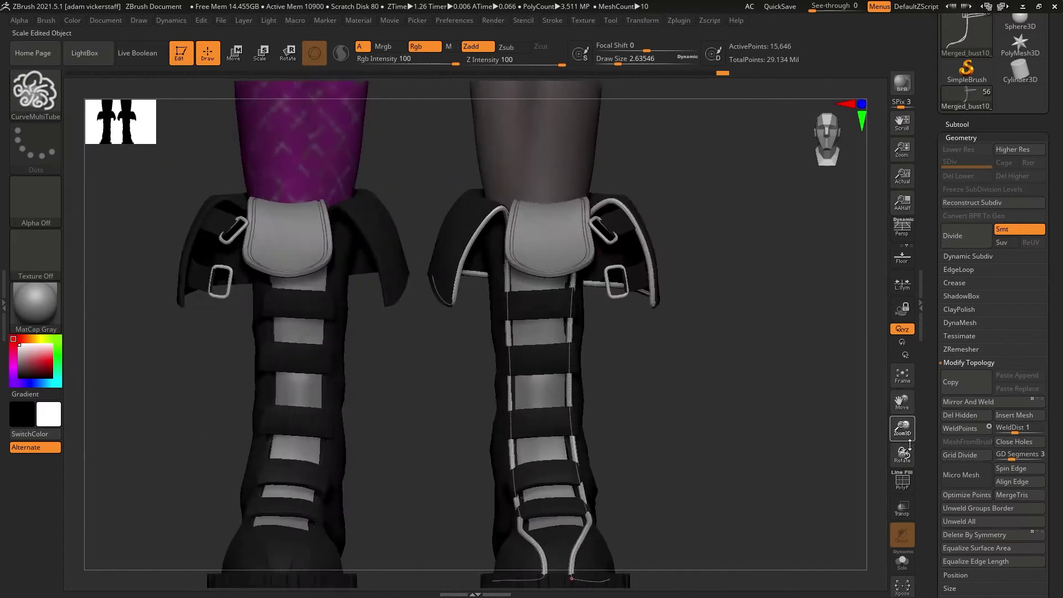
pyautogui.click(959, 369)
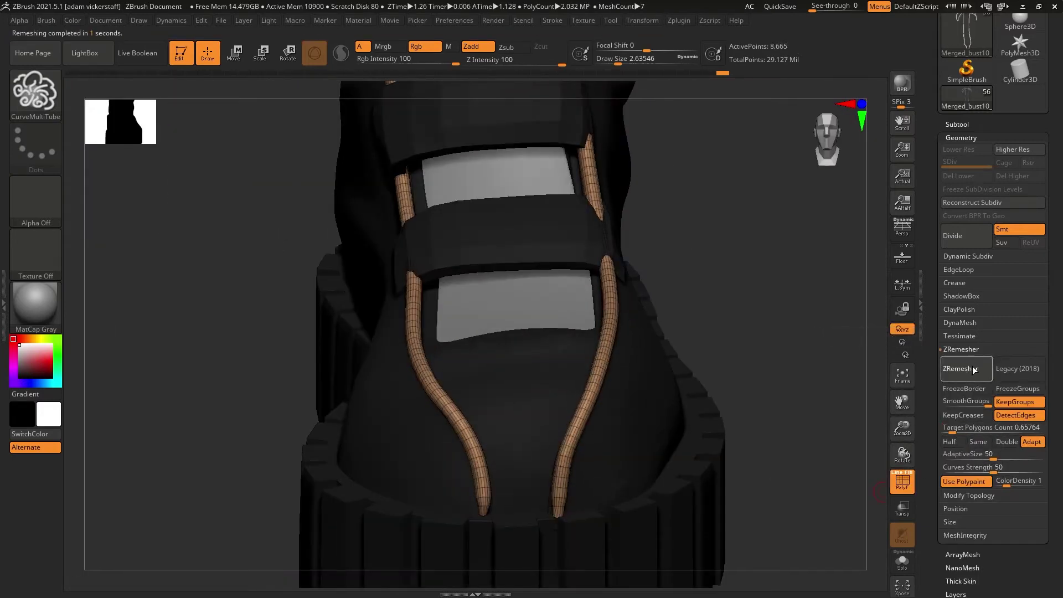
# Reposition the piping along the boot's front edges with the Move Topological brush so it hugs the upper beneath the straps.
pyautogui.press('b')
pyautogui.press('m')
pyautogui.press('v')
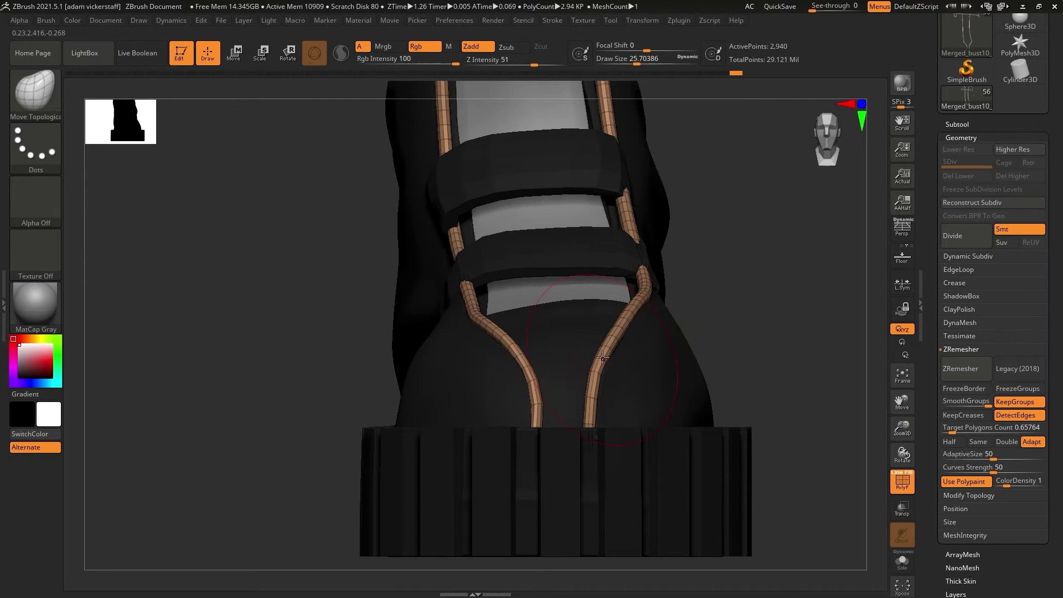
pyautogui.moveTo(902, 455)
pyautogui.mouseDown()
pyautogui.moveTo(917, 453)
pyautogui.moveTo(865, 468)
pyautogui.mouseUp()
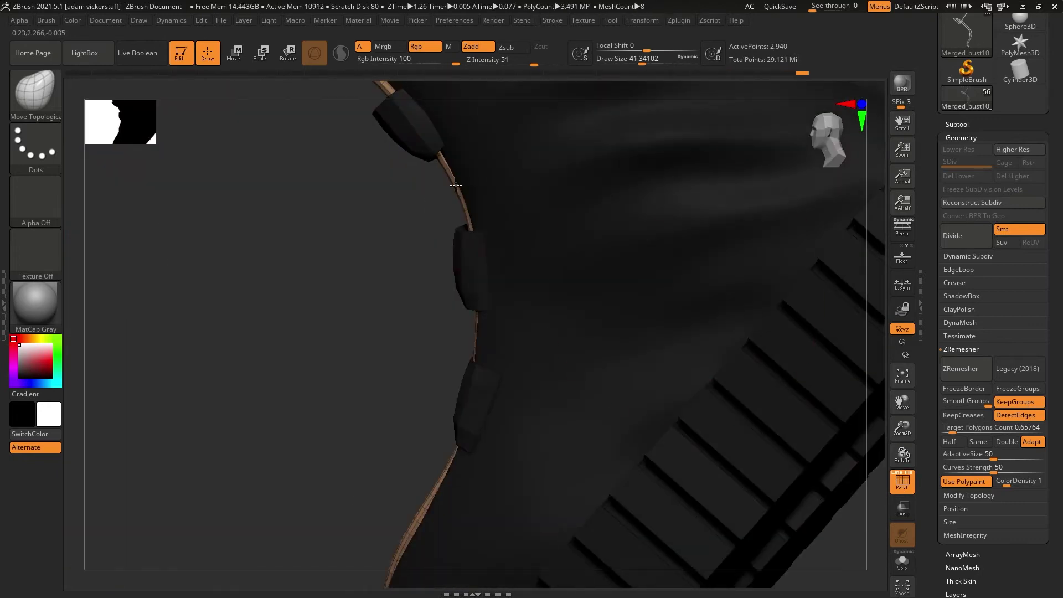
pyautogui.moveTo(902, 454); pyautogui.dragTo(947, 422)
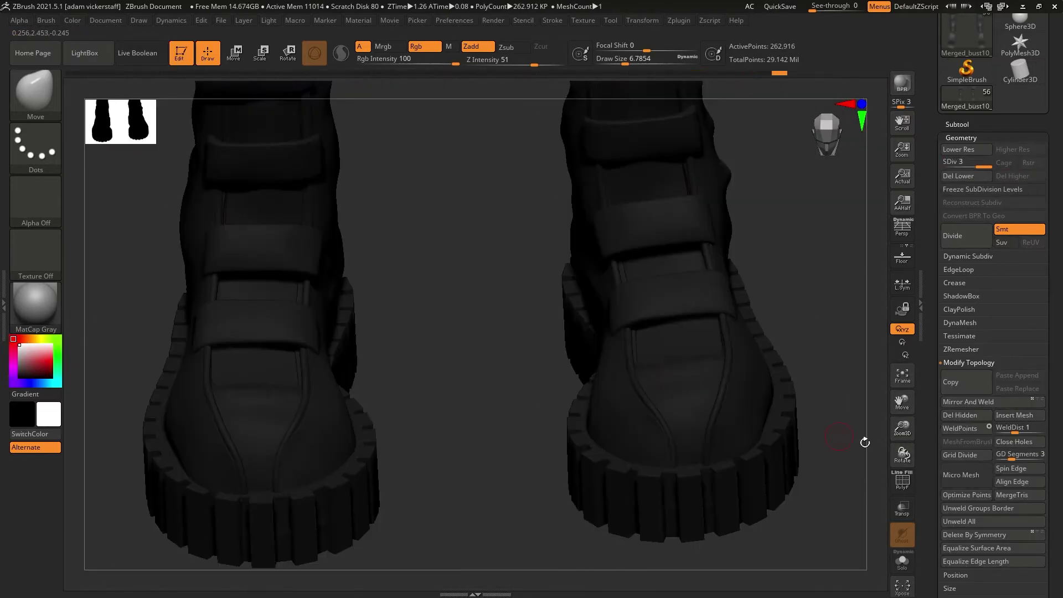
# Select the boot soles and try subdividing their mesh once.
pyautogui.click(902, 481)
pyautogui.keyDown('alt'); pyautogui.click(712, 486); pyautogui.keyUp('alt')
pyautogui.click(961, 137)
pyautogui.click(961, 137)
pyautogui.hotkey('shift', 'f')
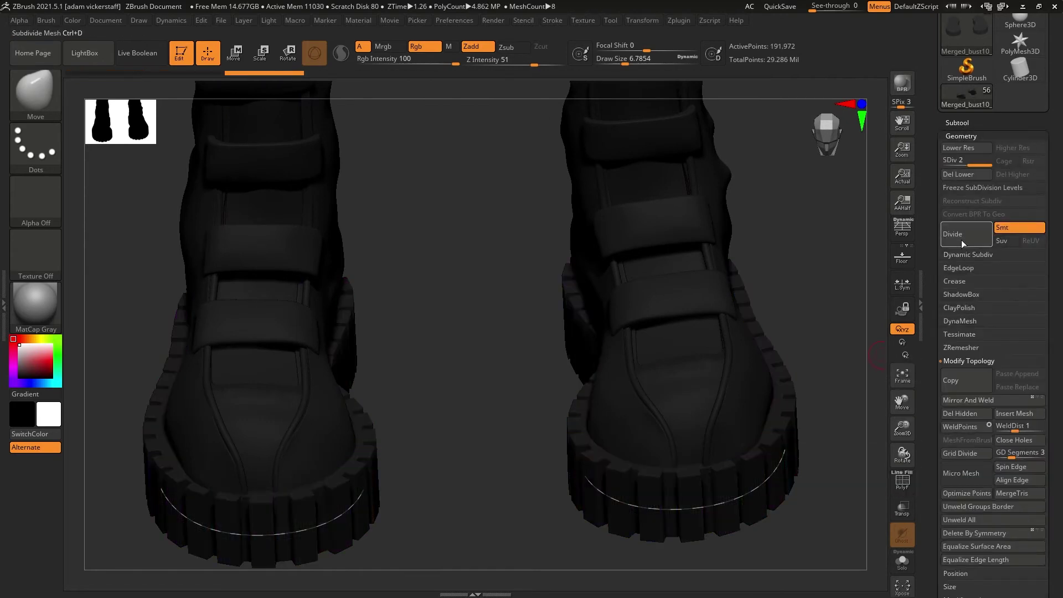
pyautogui.scroll(3, 974, 332)
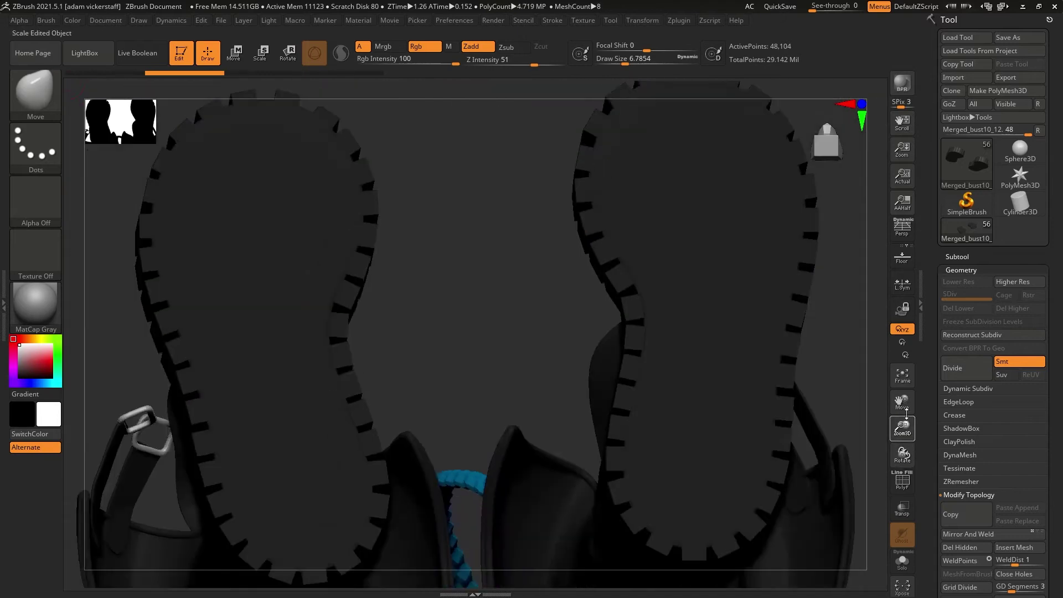
# Isolate the boot soles with polyframe shown and adjust them with lasso masks and the Transpose line.
pyautogui.click(904, 483)
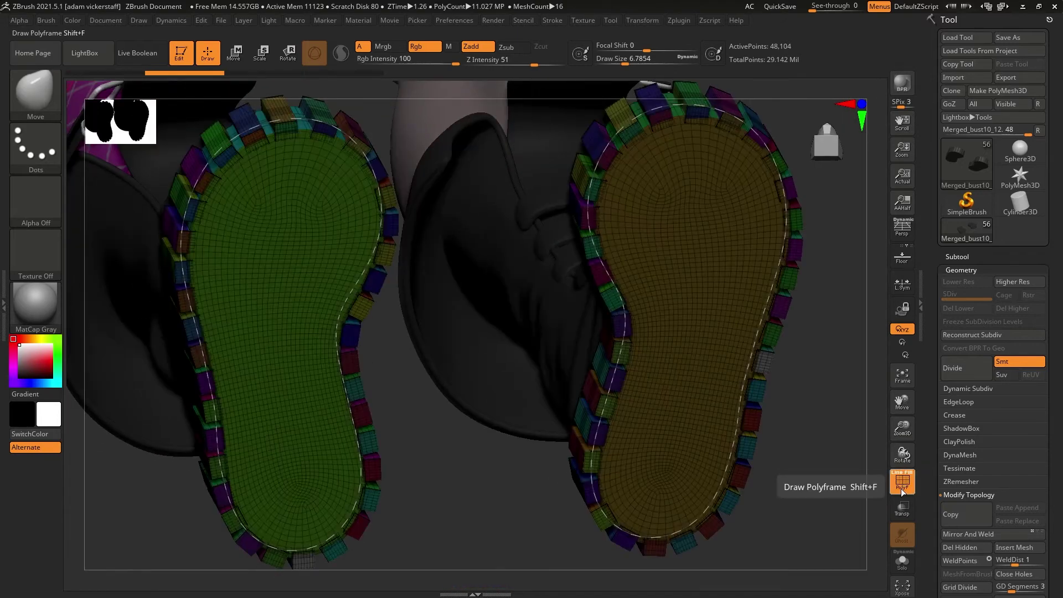
pyautogui.click(900, 486)
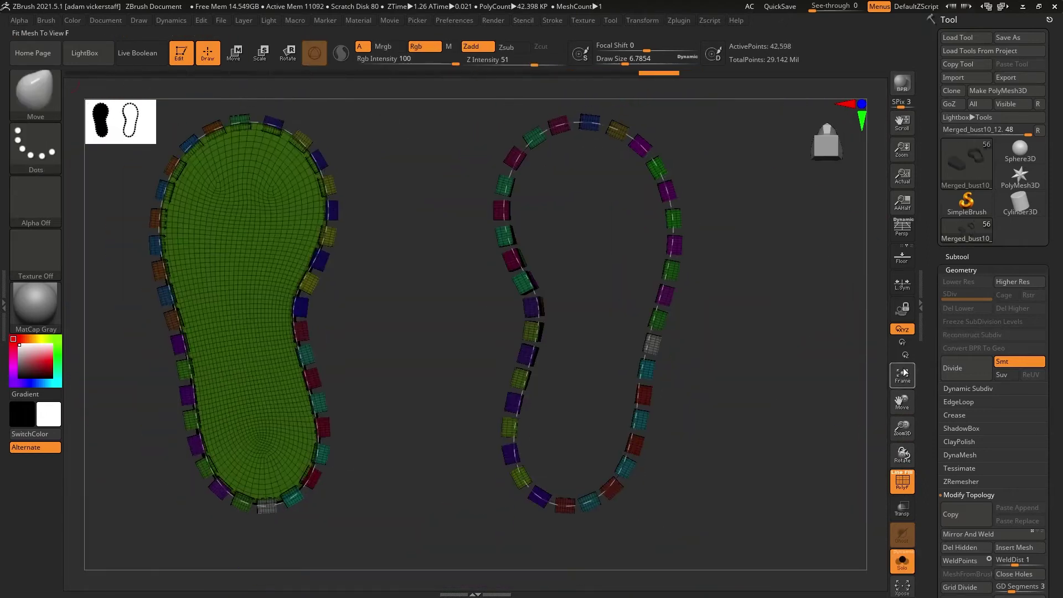
pyautogui.moveTo(543, 326)
pyautogui.keyDown('ctrl'); pyautogui.mouseDown()
pyautogui.moveTo(622, 124)
pyautogui.moveTo(645, 439)
pyautogui.moveTo(510, 380)
pyautogui.moveTo(546, 333)
pyautogui.mouseUp(); pyautogui.keyUp('ctrl')
pyautogui.press('w')
pyautogui.keyDown('ctrl'); pyautogui.click(767, 338); pyautogui.keyUp('ctrl')
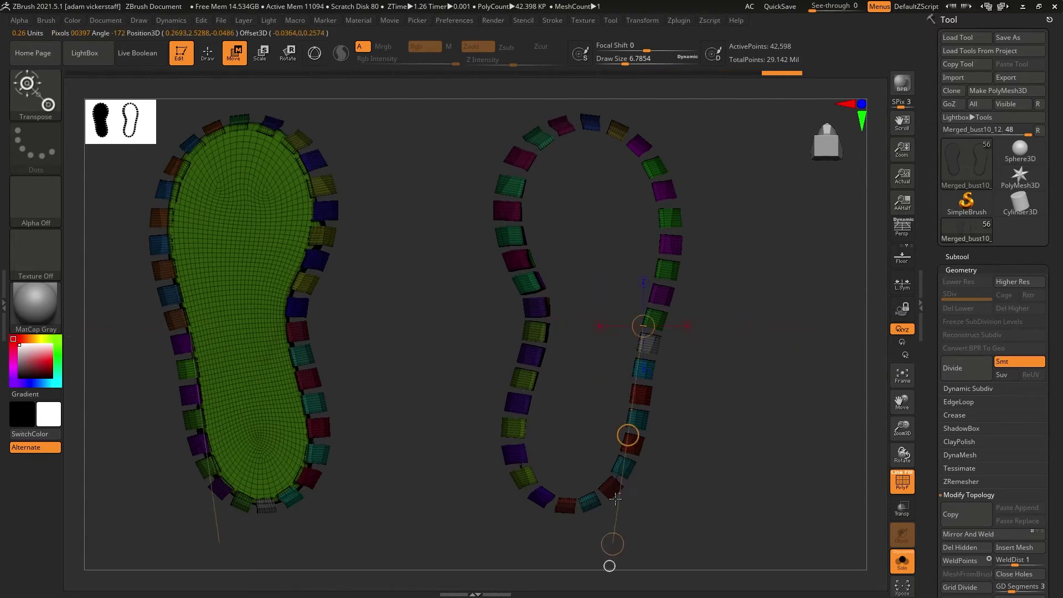
pyautogui.press('q')
pyautogui.keyDown('ctrl'); pyautogui.moveTo(396, 131); pyautogui.dragTo(643, 334); pyautogui.keyUp('ctrl')
pyautogui.press('w')
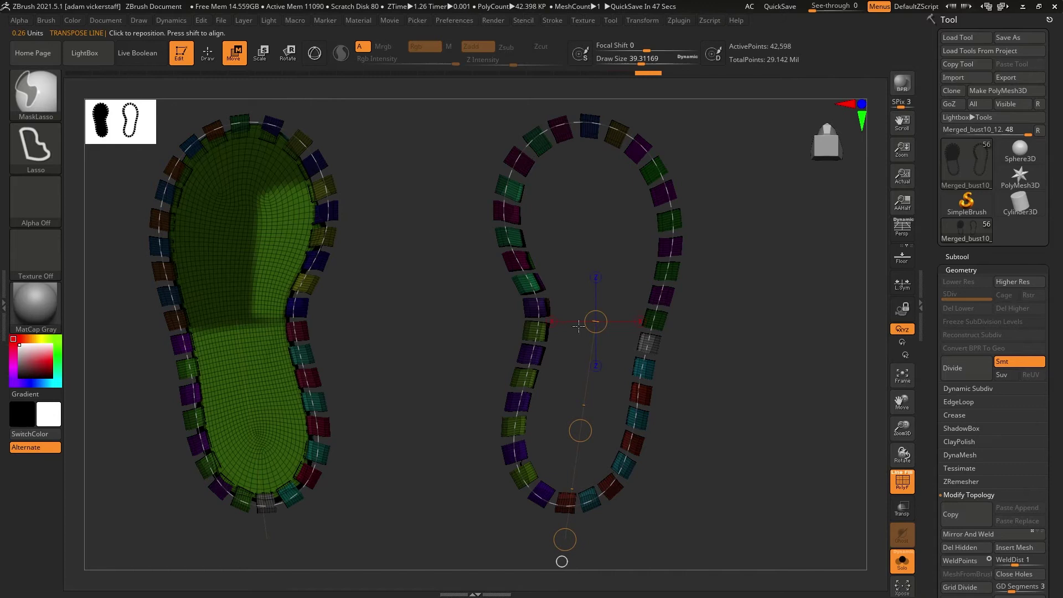
pyautogui.keyDown('shift'); pyautogui.moveTo(659, 280); pyautogui.dragTo(443, 280); pyautogui.keyUp('shift')
pyautogui.keyDown('ctrl'); pyautogui.moveTo(720, 395); pyautogui.dragTo(679, 432); pyautogui.keyUp('ctrl')
# Close the holes in the sole mesh and split the hidden sole plate into its own subtool.
pyautogui.click(1014, 574)
pyautogui.press('q')
pyautogui.press('b')
pyautogui.press('z')
pyautogui.press('m')
pyautogui.moveTo(897, 422)
pyautogui.mouseDown()
pyautogui.moveTo(897, 431)
pyautogui.moveTo(639, 238)
pyautogui.mouseUp()
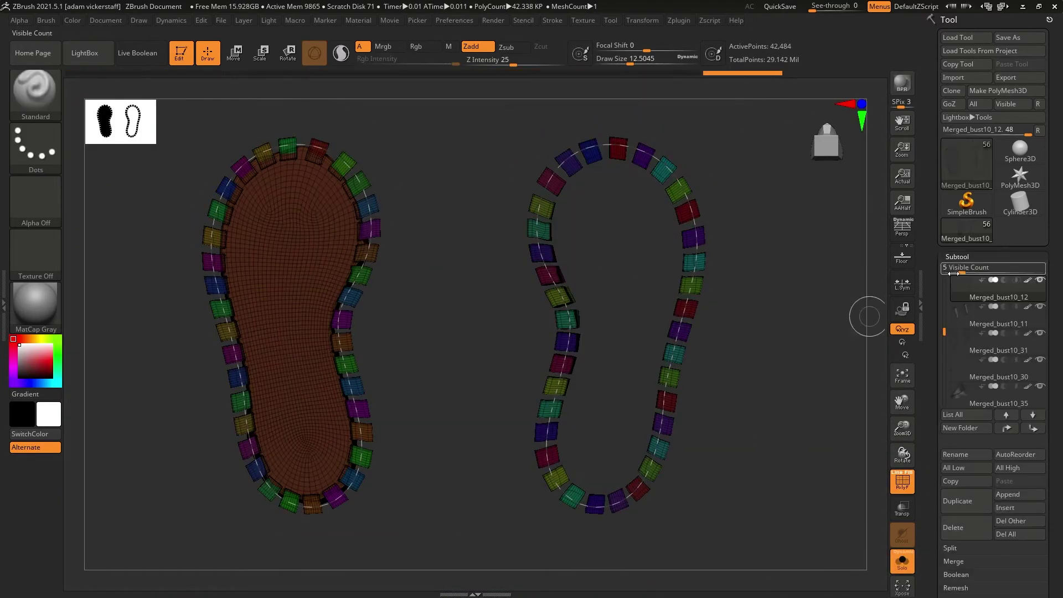
pyautogui.click(950, 548)
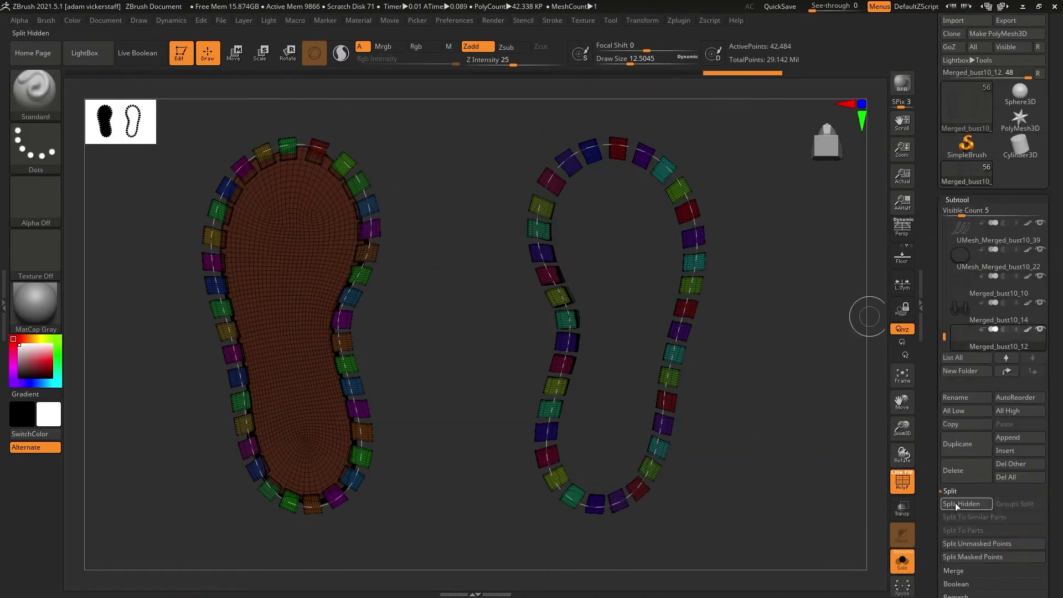
pyautogui.click(957, 504)
pyautogui.click(961, 319)
# Add a narrow inset band around the edge of the separated sole plate with ZModeler.
pyautogui.click(902, 562)
pyautogui.moveTo(901, 431); pyautogui.dragTo(901, 470)
pyautogui.click(35, 93)
pyautogui.click(582, 419)
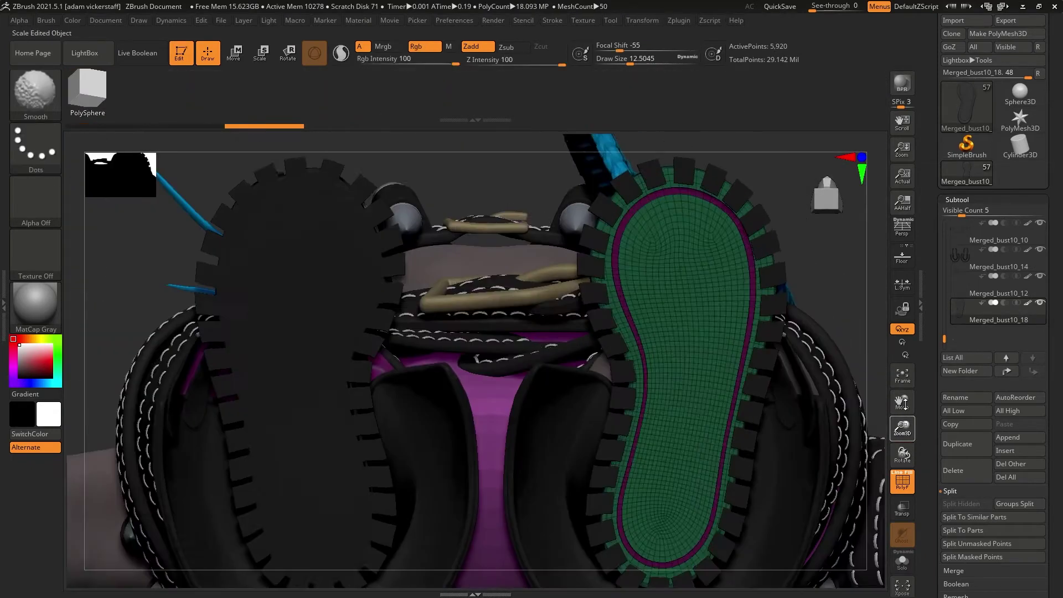
pyautogui.hotkey('shift', 'f')
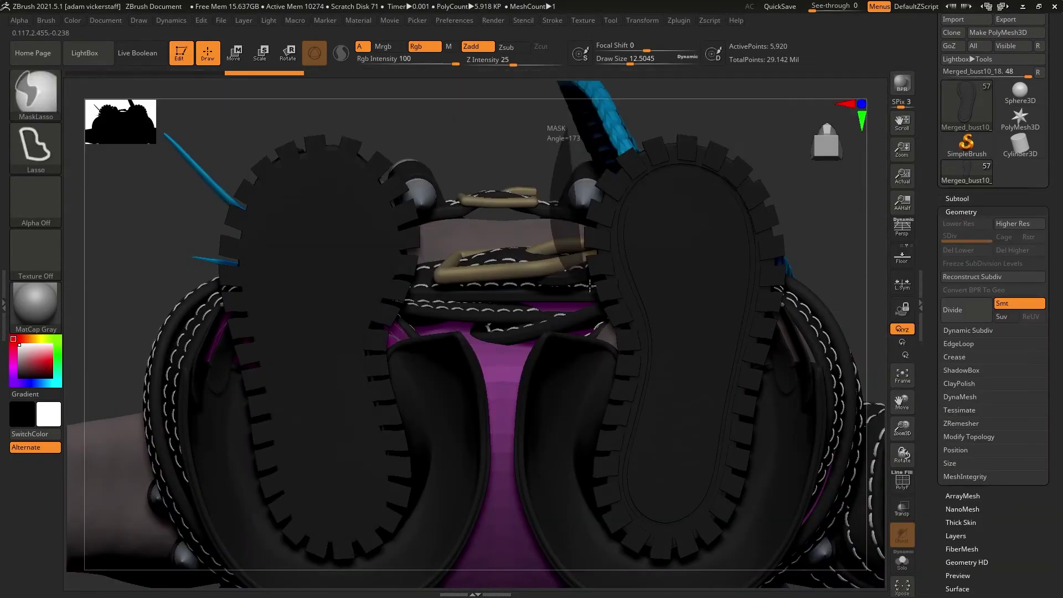
# Crease and subdivide the sole plate to level 3, and draw a circular mask on its forefoot with MaskPerfectCircle.
pyautogui.moveTo(885, 382); pyautogui.dragTo(889, 426)
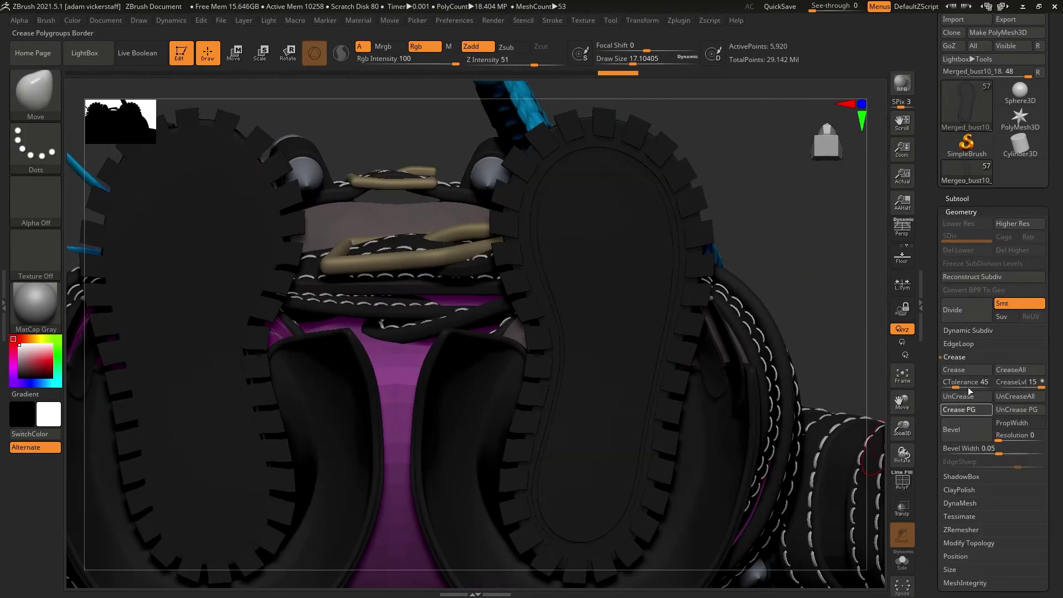
pyautogui.press('ctrl')
pyautogui.press('space')
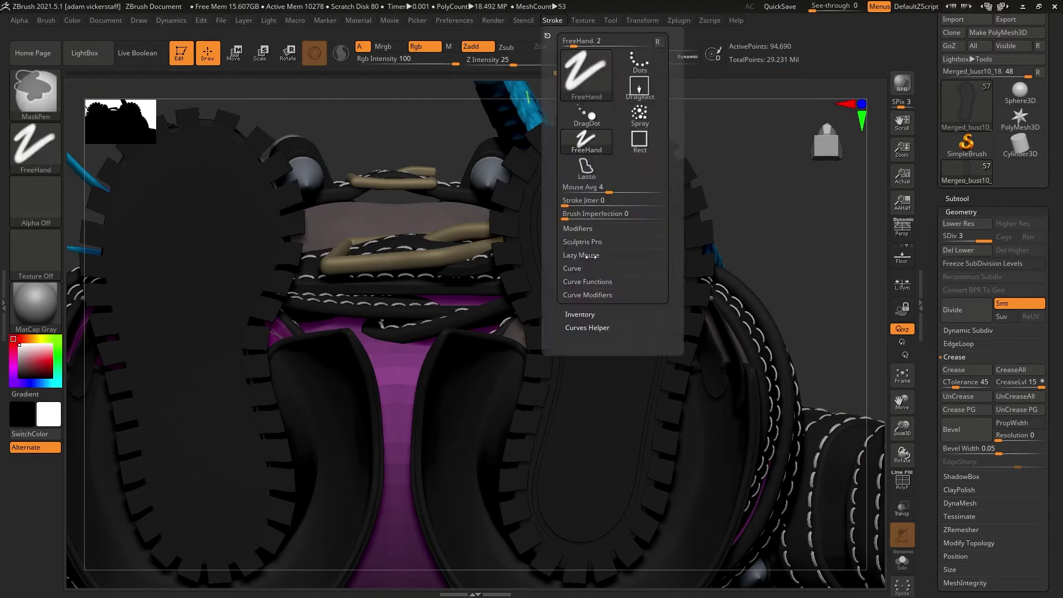
pyautogui.moveTo(597, 240); pyautogui.dragTo(625, 270)
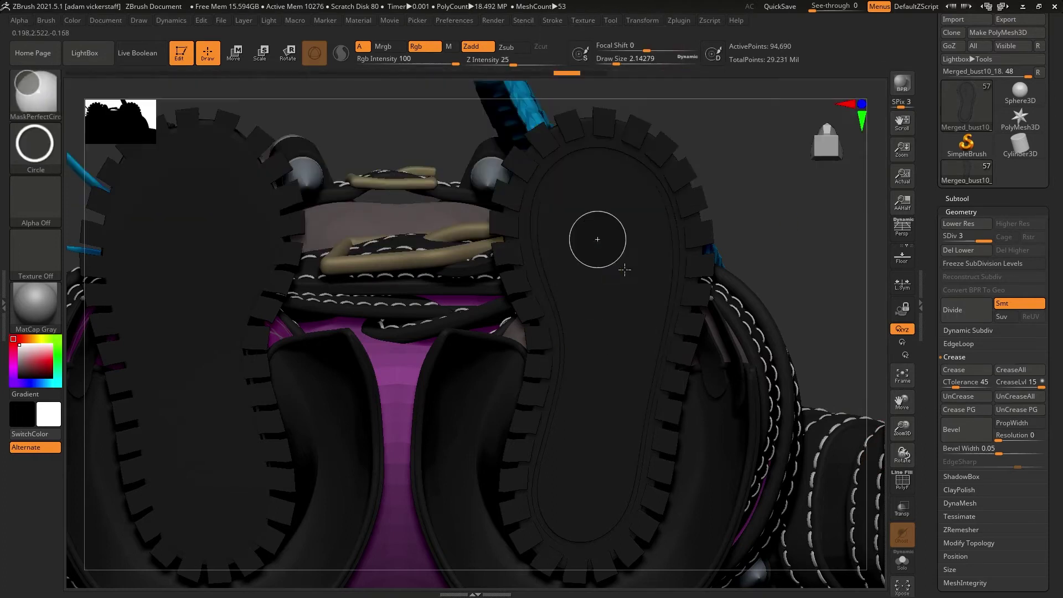
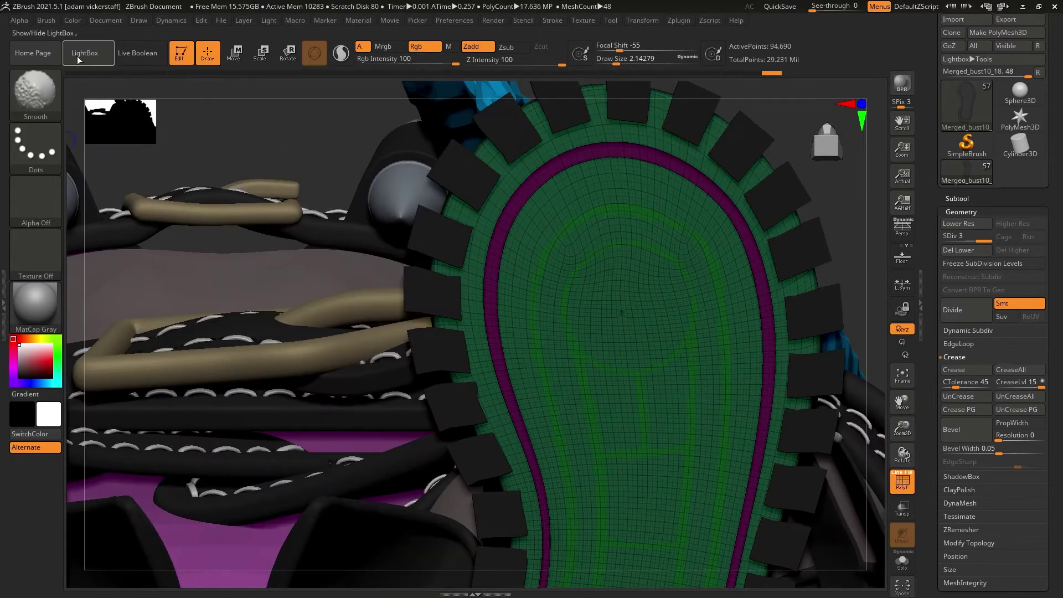
# Smooth the sole pattern's polygroup borders with the Smooth Groups brush and refine its outline with the Move brush.
pyautogui.hotkey('shift', ',')
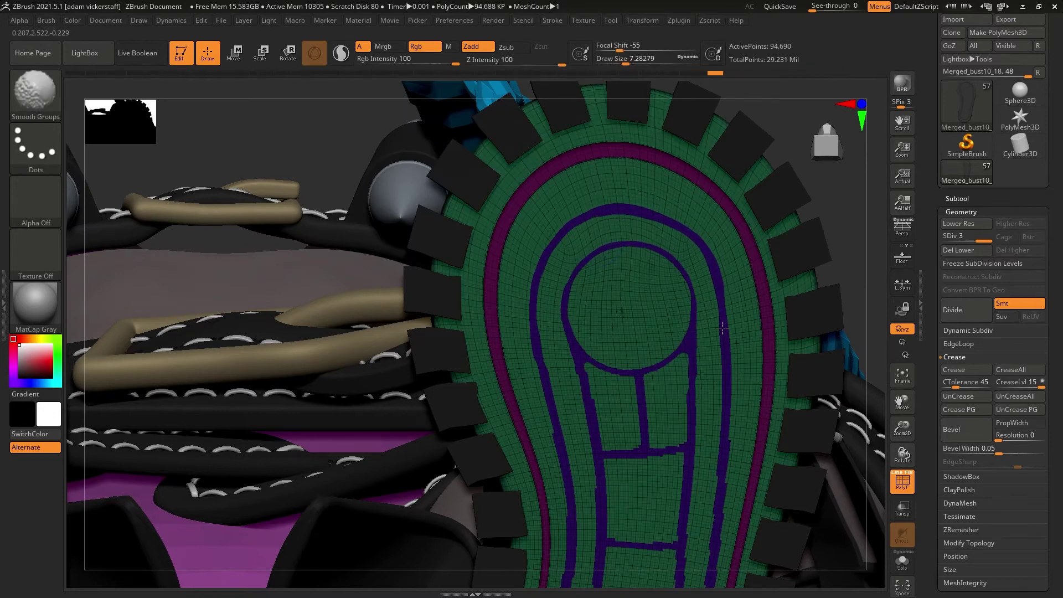
pyautogui.moveTo(567, 450); pyautogui.dragTo(540, 502, button='right')
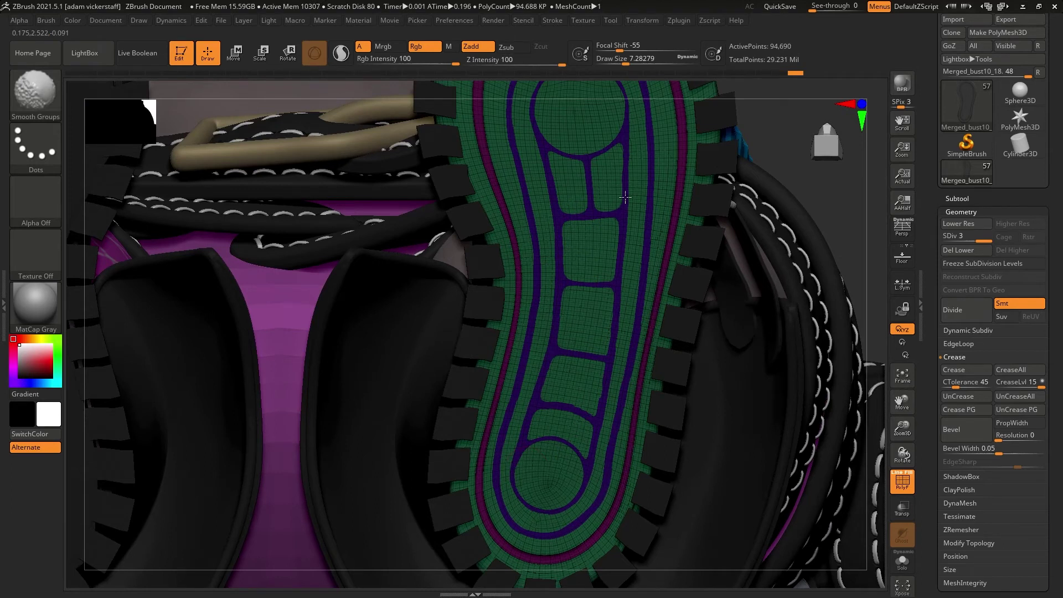
pyautogui.press('b')
pyautogui.press('m')
pyautogui.press('v')
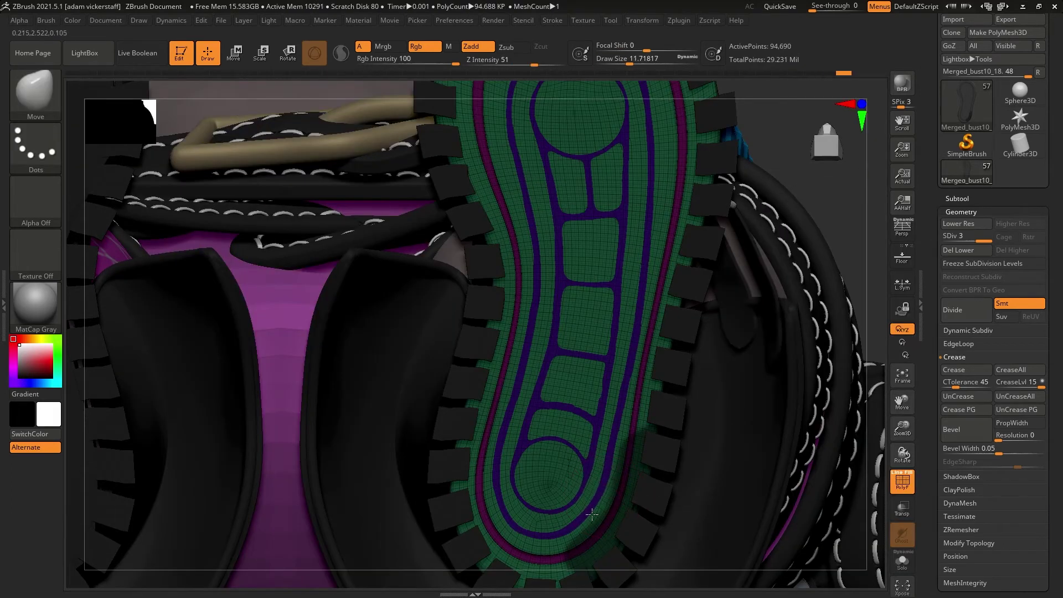
pyautogui.moveTo(809, 206)
pyautogui.mouseDown(button='right')
pyautogui.moveTo(886, 399)
pyautogui.moveTo(653, 220)
pyautogui.mouseUp(button='right')
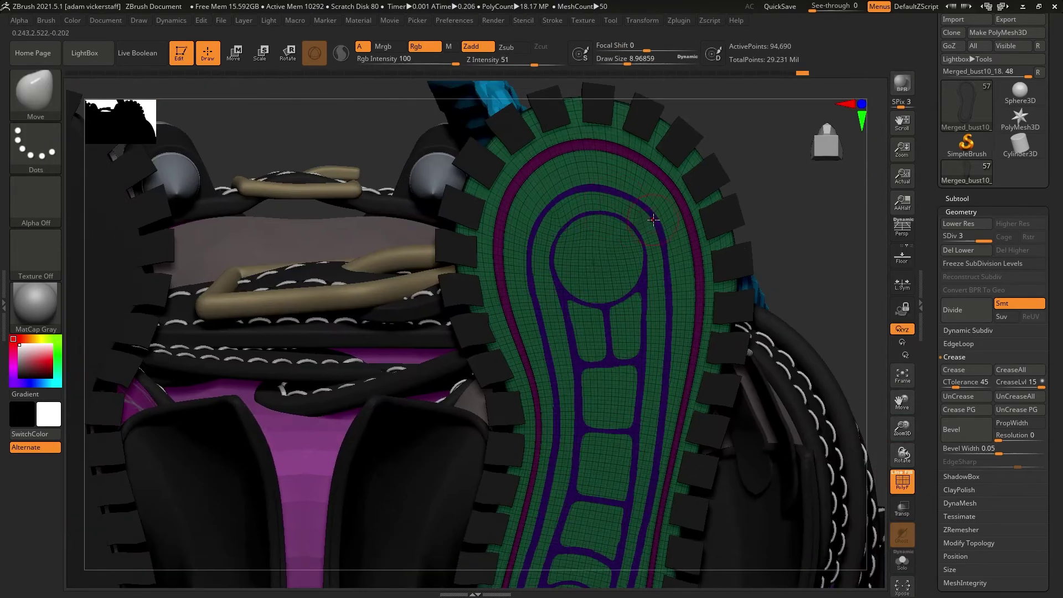
# ZRemesh the patterned sole plate with the Half density option and KeepGroups enabled.
pyautogui.moveTo(902, 429); pyautogui.dragTo(902, 440)
pyautogui.click(961, 529)
pyautogui.click(958, 308)
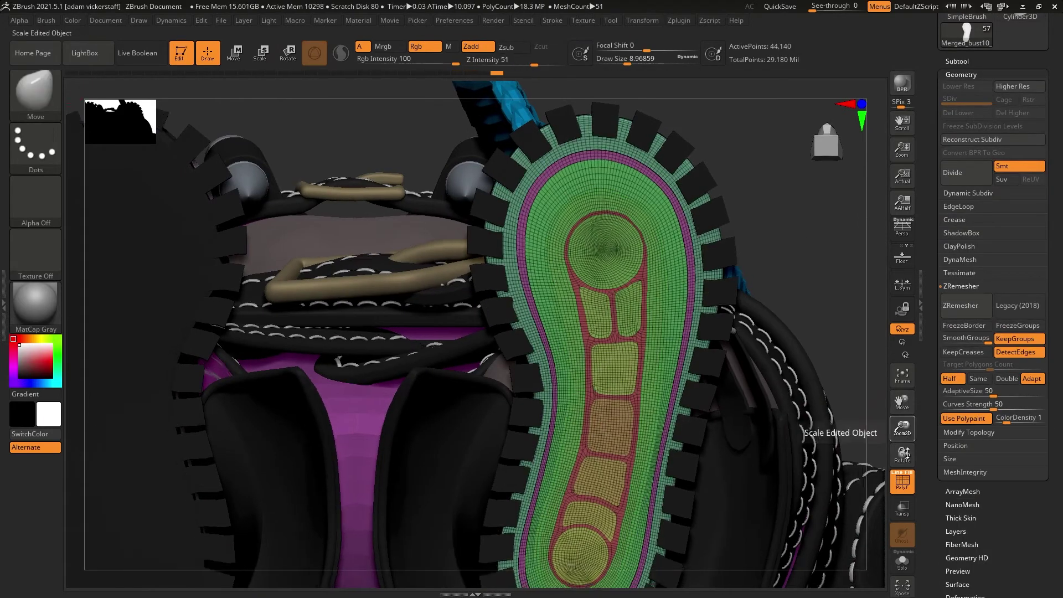
# Extrude the pattern's polygroup faces on the sole plate with ZModeler to form the grooved relief.
pyautogui.moveTo(907, 454); pyautogui.dragTo(907, 487)
pyautogui.moveTo(902, 429)
pyautogui.mouseDown()
pyautogui.moveTo(902, 410)
pyautogui.moveTo(904, 476)
pyautogui.mouseUp()
pyautogui.click(36, 91)
pyautogui.moveTo(775, 277); pyautogui.dragTo(819, 310, button='right')
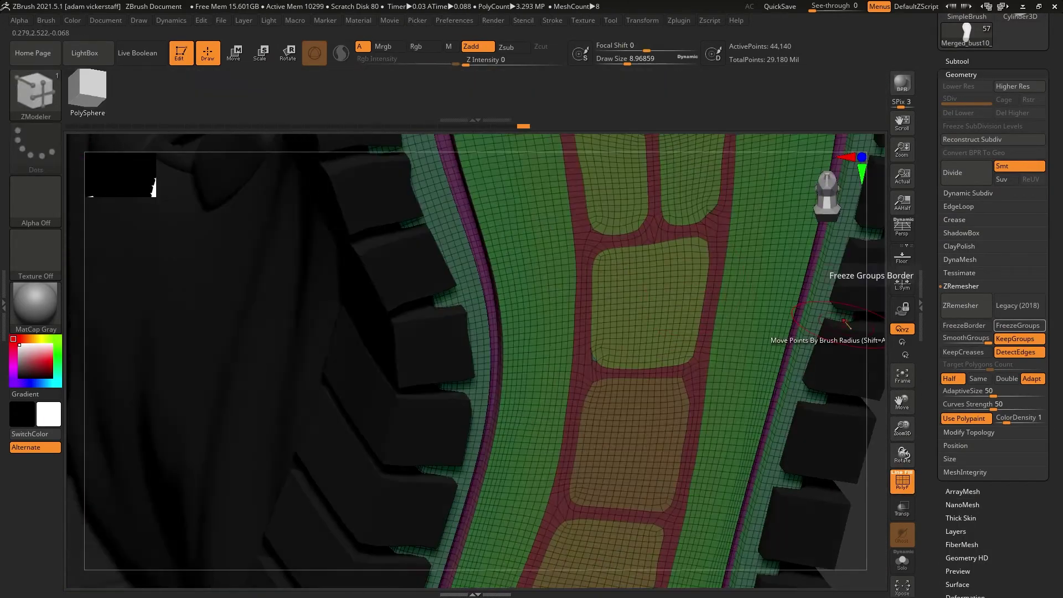
pyautogui.moveTo(580, 237); pyautogui.dragTo(584, 250)
pyautogui.moveTo(902, 429); pyautogui.dragTo(901, 338)
pyautogui.hotkey('shift', 'f')
pyautogui.moveTo(737, 244); pyautogui.dragTo(717, 197, button='right')
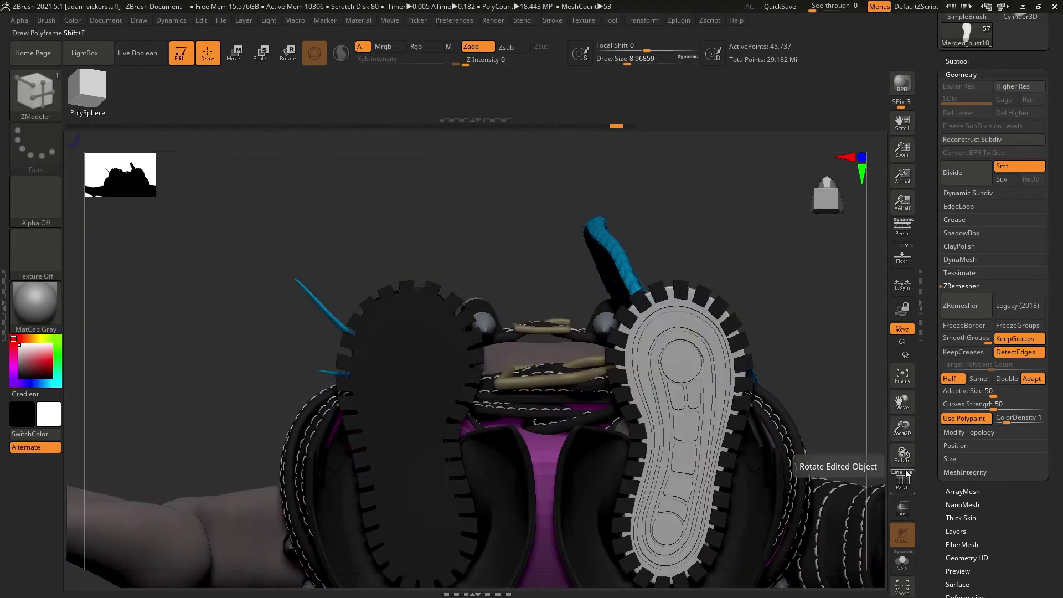
# Recolour the sole plate to match the dark boots and choose the ClayTubes brush.
pyautogui.click(901, 561)
pyautogui.moveTo(902, 454)
pyautogui.mouseDown()
pyautogui.moveTo(898, 471)
pyautogui.moveTo(902, 443)
pyautogui.moveTo(889, 429)
pyautogui.mouseUp()
pyautogui.click(898, 471)
pyautogui.press('f')
pyautogui.press('b')
pyautogui.press('c')
pyautogui.press('t')
pyautogui.keyDown('shift'); pyautogui.moveTo(695, 237); pyautogui.dragTo(659, 267); pyautogui.keyUp('shift')
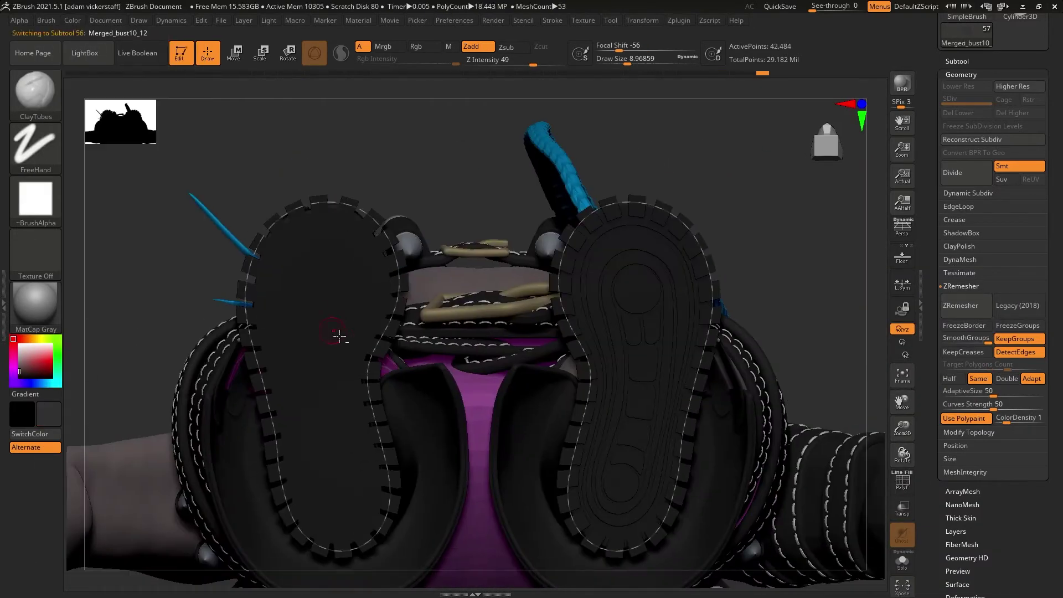
# Mirror and weld the boot tread blocks, and subdivide them to level 2.
pyautogui.click(902, 480)
pyautogui.click(969, 432)
pyautogui.click(967, 339)
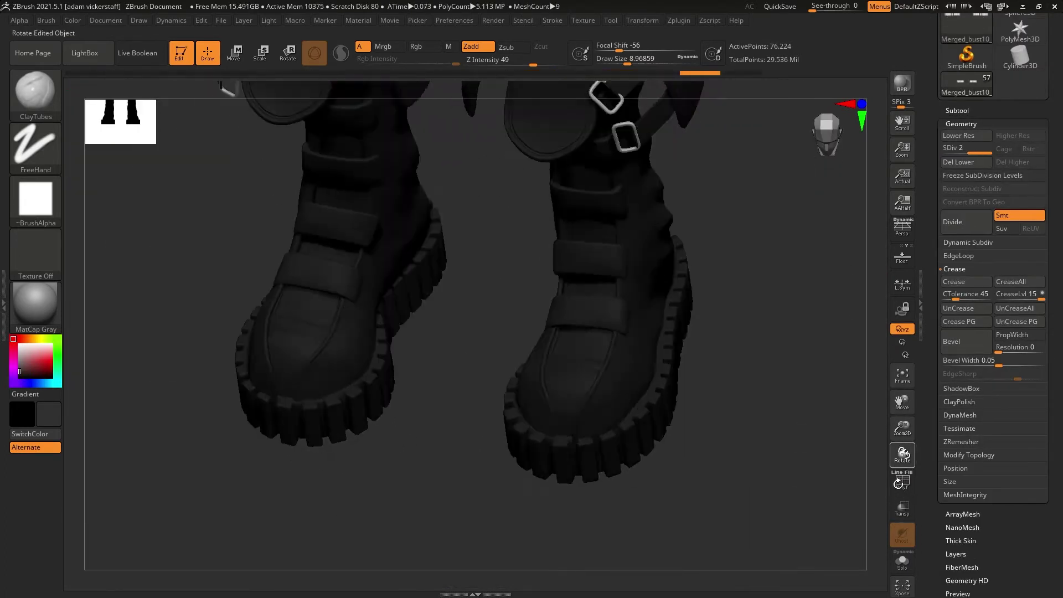
# Build a combined TPoseMesh of the subtools and mask everything except the boot parts that need reshaping.
pyautogui.moveTo(898, 483)
pyautogui.mouseDown()
pyautogui.moveTo(905, 491)
pyautogui.moveTo(904, 446)
pyautogui.moveTo(903, 498)
pyautogui.mouseUp()
pyautogui.keyDown('alt'); pyautogui.click(691, 245); pyautogui.keyUp('alt')
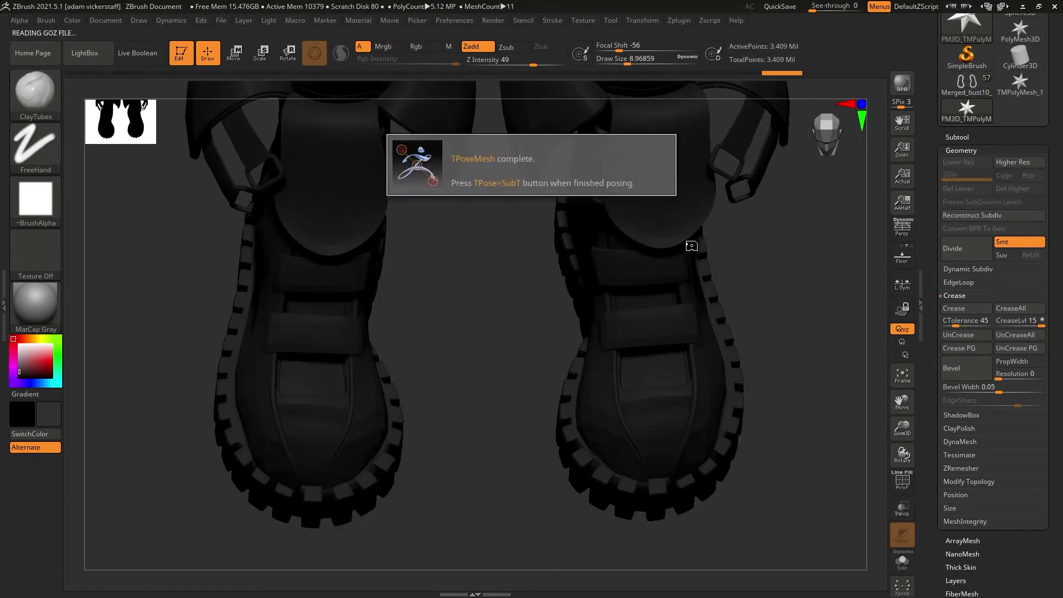
pyautogui.keyDown('ctrl'); pyautogui.keyDown('shift'); pyautogui.click(303, 401); pyautogui.keyUp('shift'); pyautogui.keyUp('ctrl')
pyautogui.keyDown('ctrl'); pyautogui.keyDown('shift'); pyautogui.click(273, 166); pyautogui.keyUp('shift'); pyautogui.keyUp('ctrl')
pyautogui.moveTo(194, 110)
pyautogui.keyDown('ctrl'); pyautogui.mouseDown()
pyautogui.moveTo(486, 497)
pyautogui.moveTo(831, 450)
pyautogui.mouseUp(); pyautogui.keyUp('ctrl')
pyautogui.keyDown('ctrl'); pyautogui.keyDown('shift'); pyautogui.click(831, 451); pyautogui.keyUp('shift'); pyautogui.keyUp('ctrl')
pyautogui.keyDown('ctrl'); pyautogui.click(831, 451); pyautogui.keyUp('ctrl')
# Reshape the boots with a large Move brush and transfer the pose back with TPose|SubT.
pyautogui.press('s')
pyautogui.moveTo(699, 487); pyautogui.dragTo(694, 487)
pyautogui.moveTo(902, 447); pyautogui.dragTo(901, 451)
pyautogui.keyDown('ctrl'); pyautogui.click(752, 447); pyautogui.keyUp('ctrl')
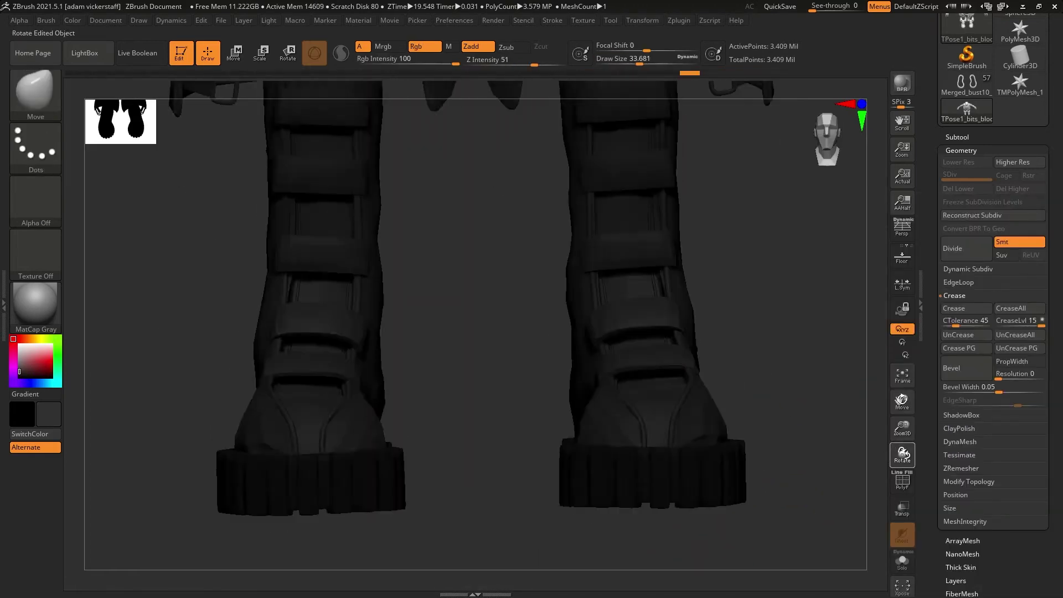
pyautogui.click(678, 20)
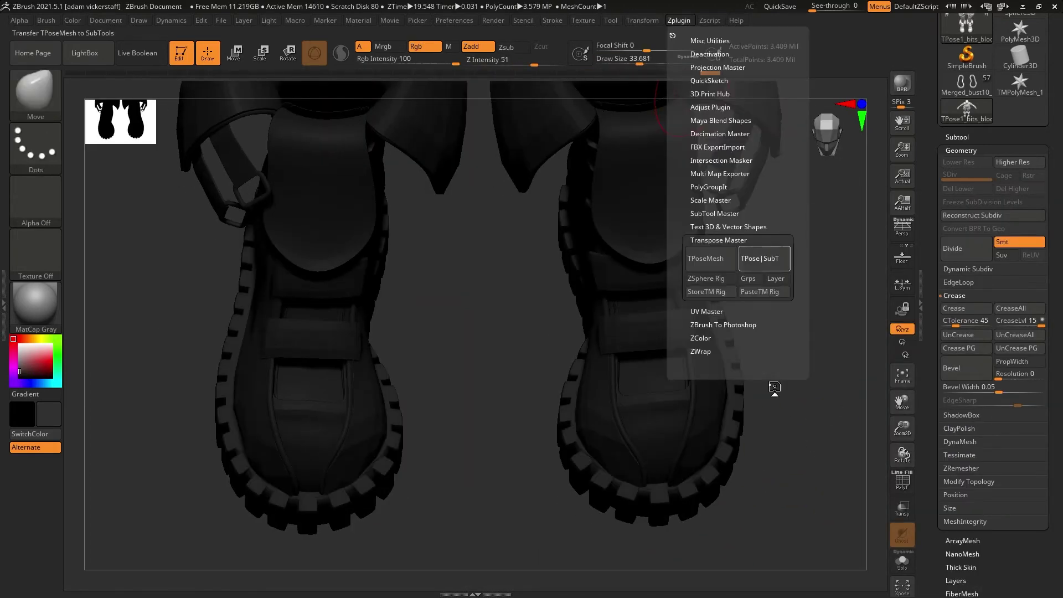
pyautogui.click(764, 258)
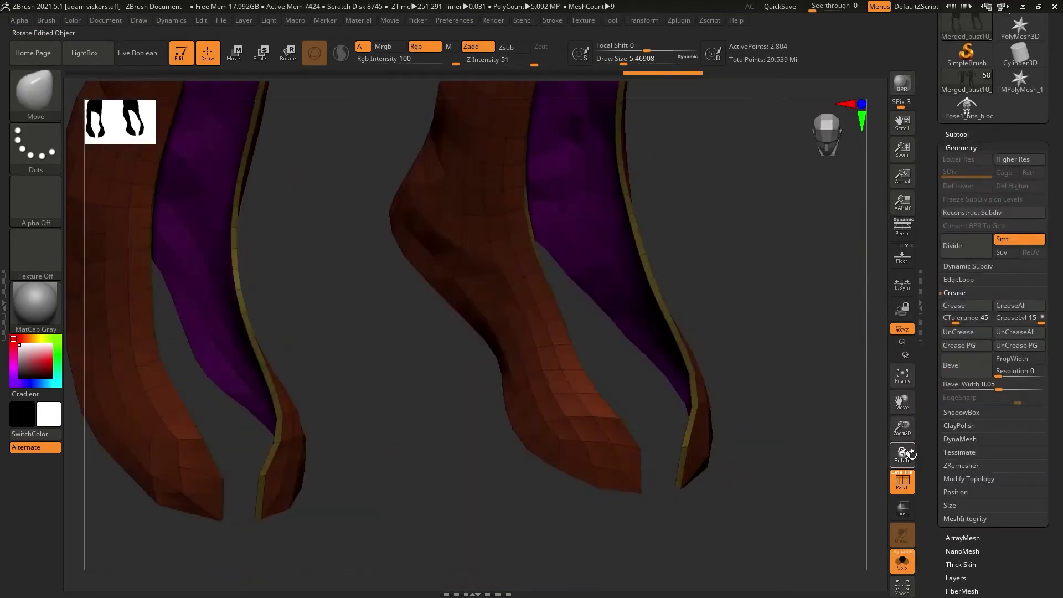
# Insert edge loops along the boot upper's front border strip with ZModeler.
pyautogui.moveTo(909, 453); pyautogui.dragTo(904, 455)
pyautogui.click(902, 561)
pyautogui.click(36, 93)
pyautogui.click(378, 426)
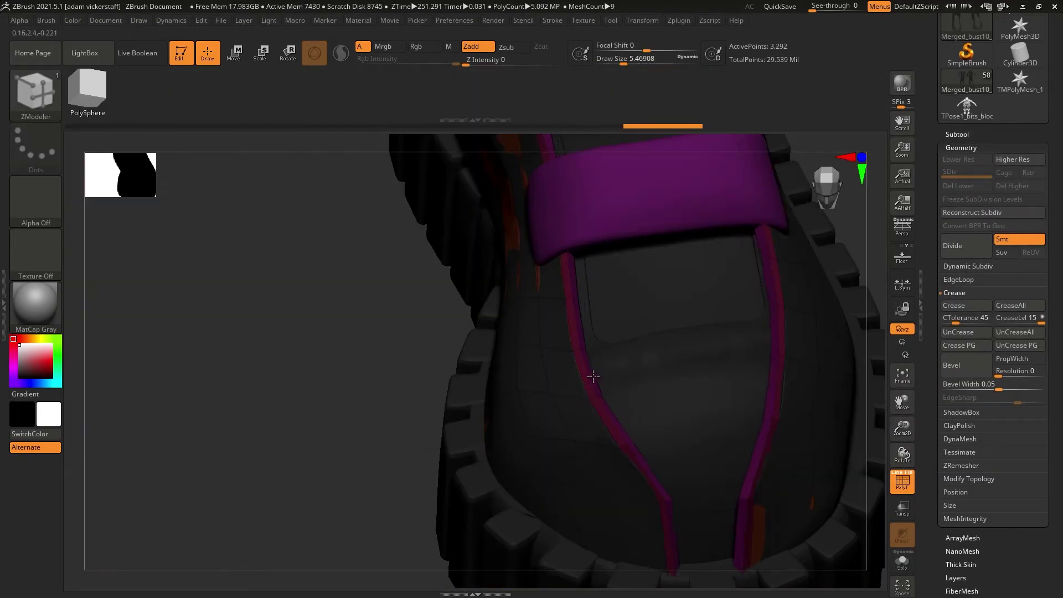
pyautogui.click(603, 374)
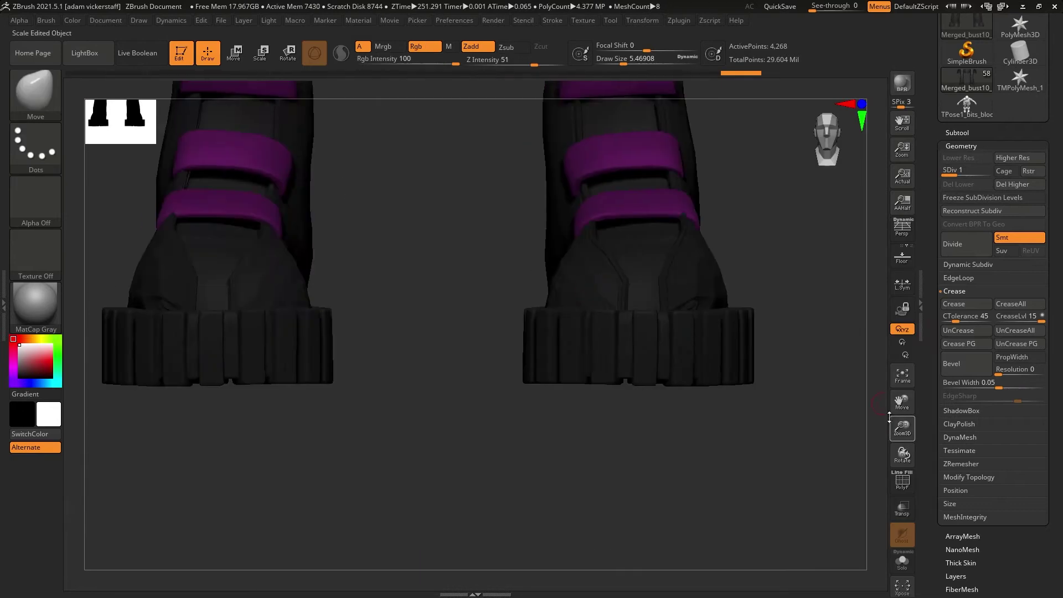
# Isolate the reworked boot upper with its sculpted counterpart and transfer the folds using ProjectAll at a distance of 0.02.
pyautogui.moveTo(906, 419); pyautogui.dragTo(617, 455)
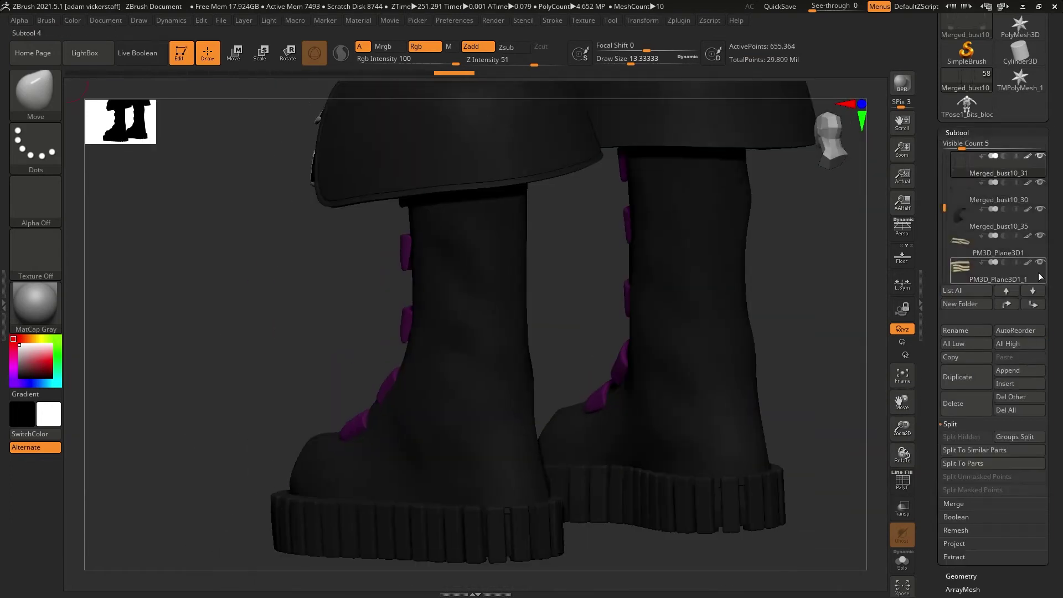
pyautogui.moveTo(973, 268)
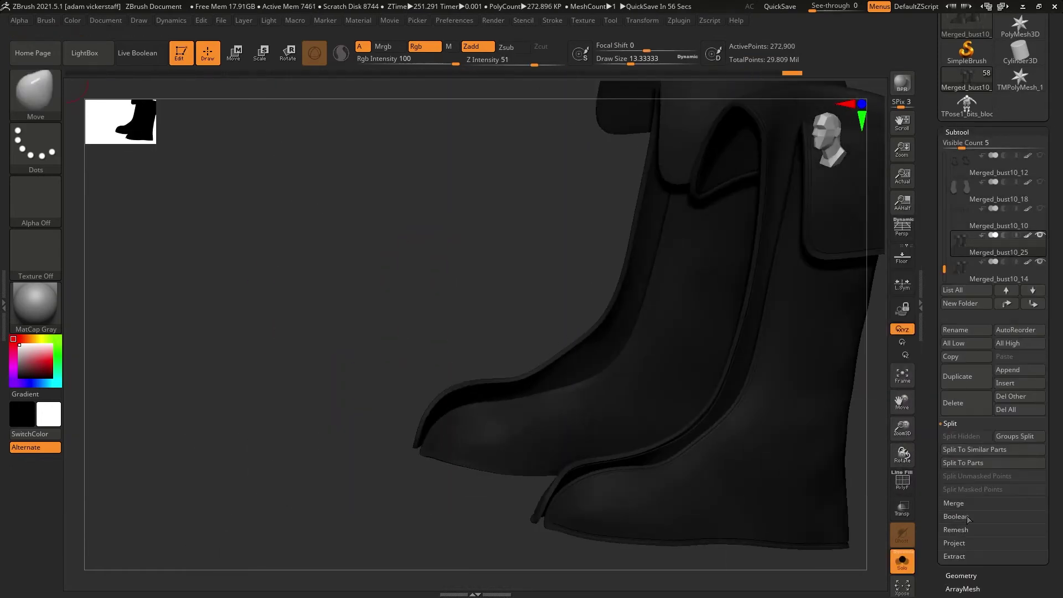
pyautogui.click(954, 543)
pyautogui.click(966, 489)
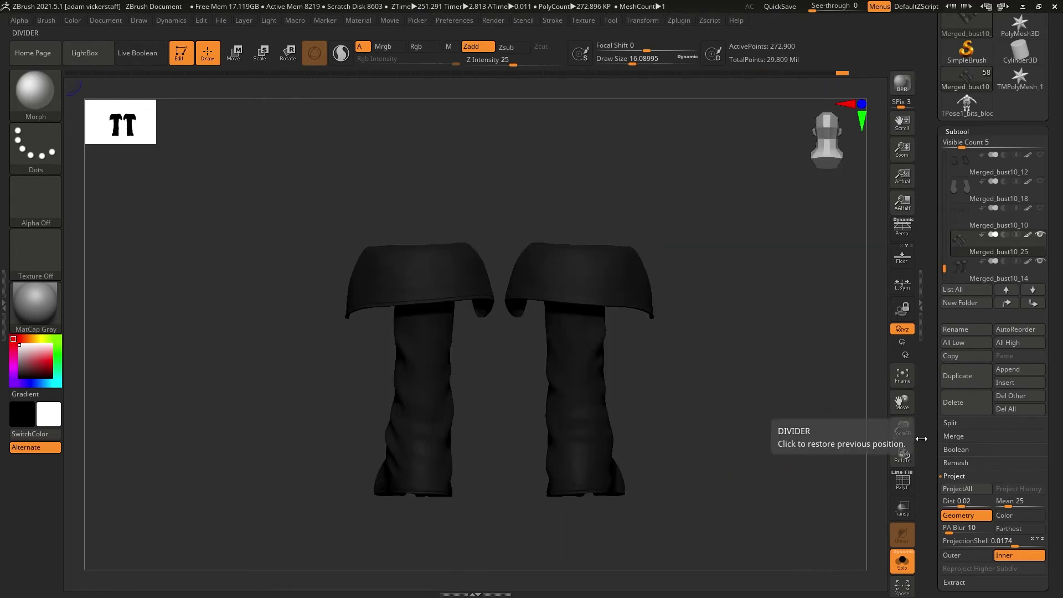
# Activate the Move brush, select the boot upper with its wireframe shown and bring it to subdivision level 5.
pyautogui.moveTo(902, 451); pyautogui.dragTo(912, 454)
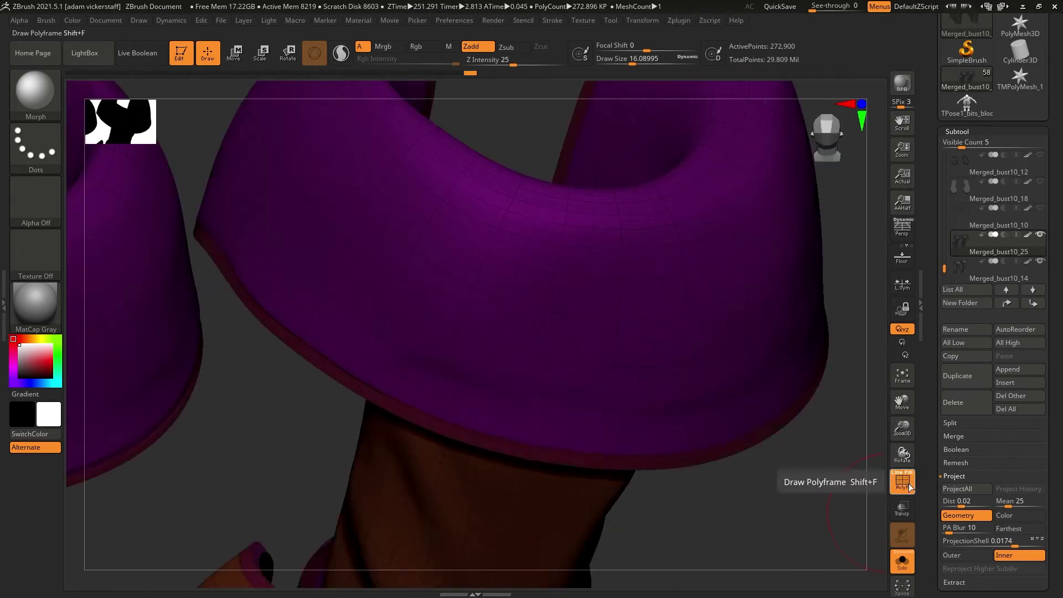
pyautogui.click(902, 480)
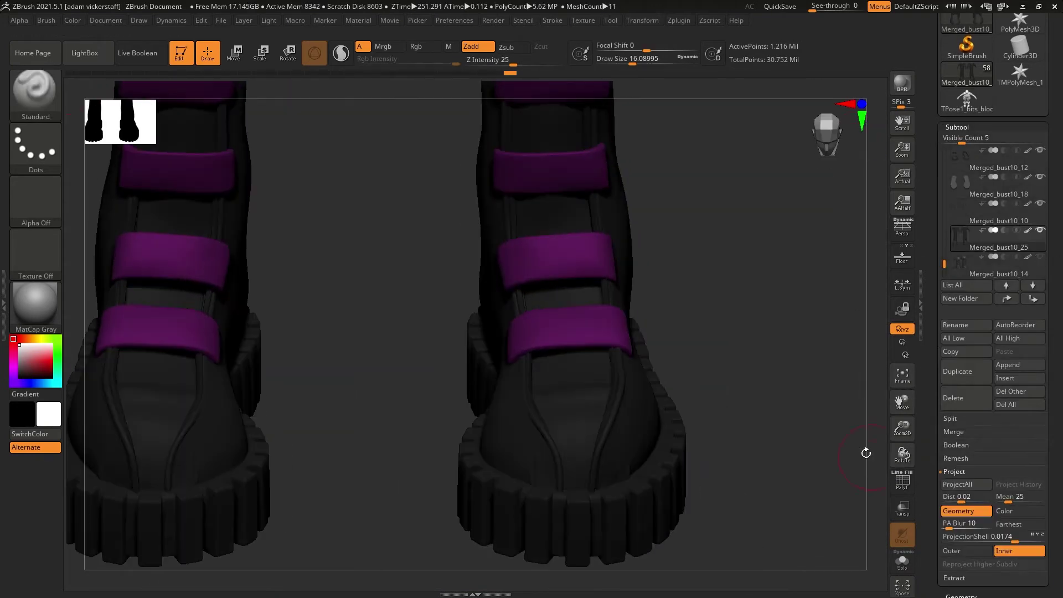
pyautogui.press('b')
pyautogui.press('m')
pyautogui.press('v')
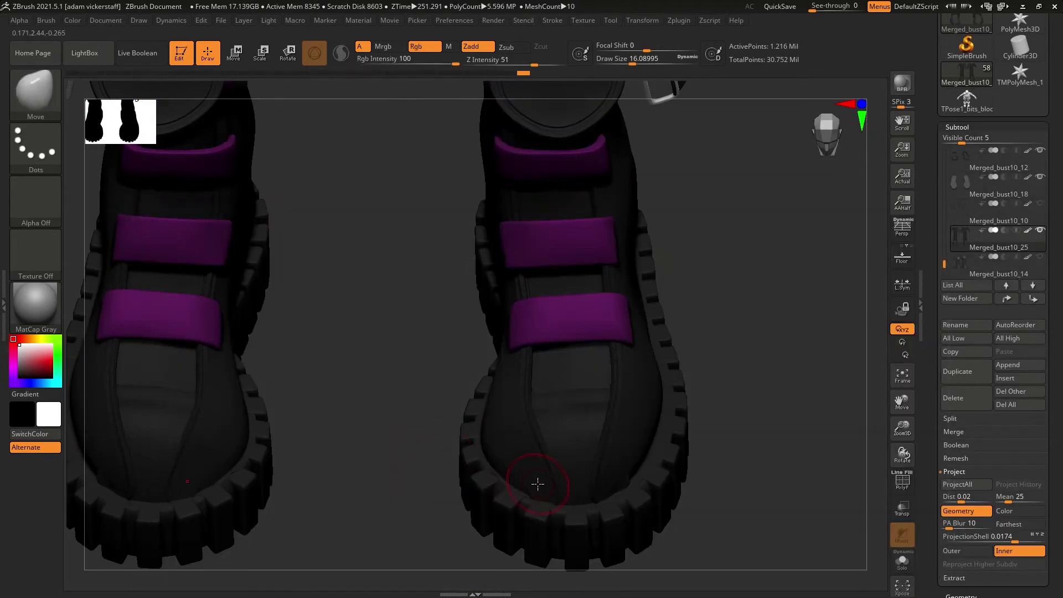
pyautogui.moveTo(595, 444); pyautogui.dragTo(511, 438, button='right')
pyautogui.hotkey('shift', 'f')
pyautogui.keyDown('alt'); pyautogui.click(523, 391); pyautogui.keyUp('alt')
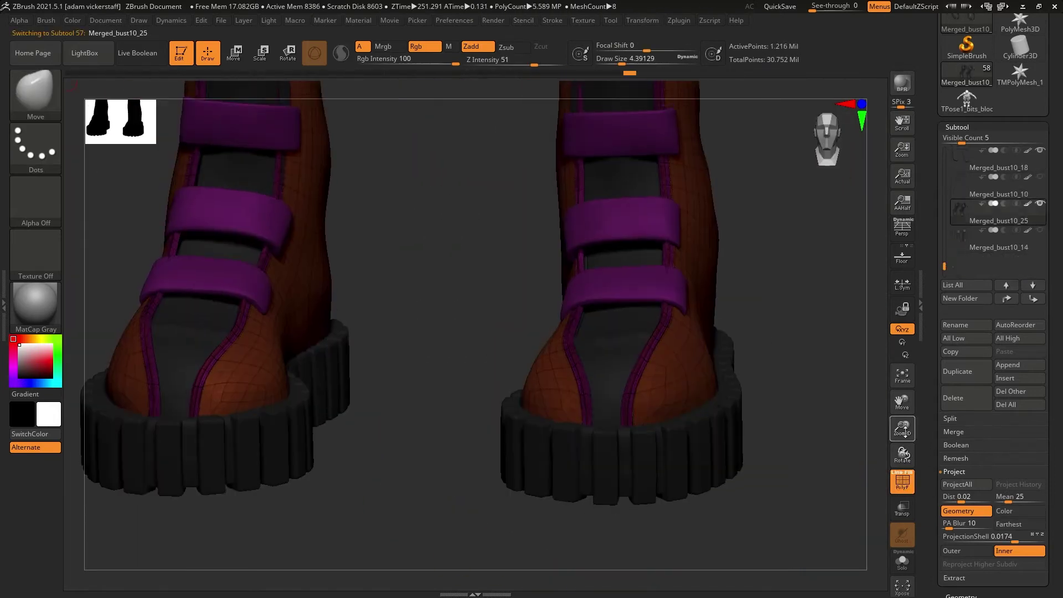
pyautogui.hotkey('ctrl', 'd')
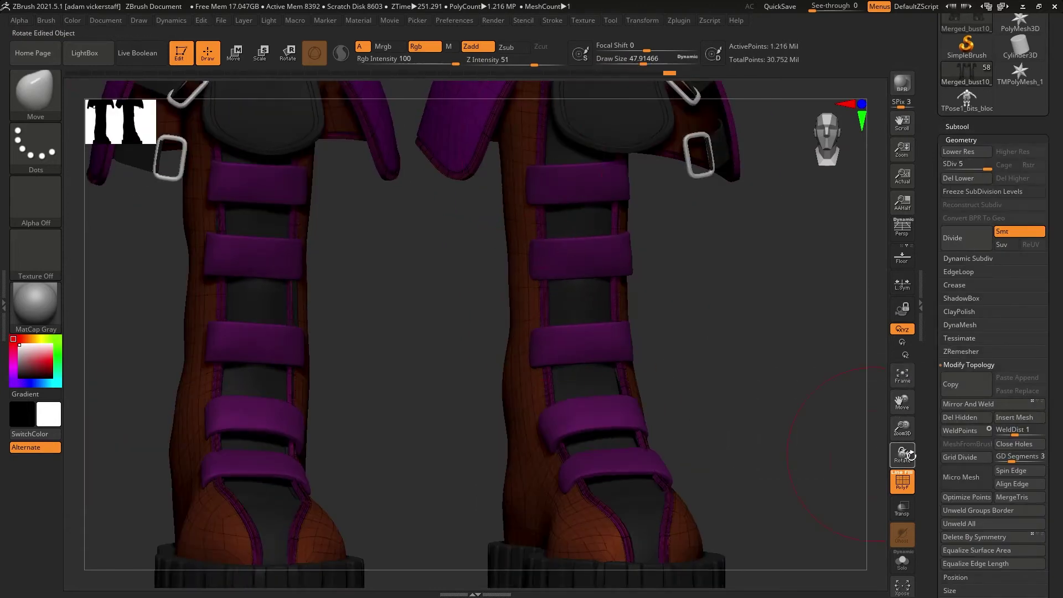
# Transfer the sculpted folds onto the boot upper using ProjectAll at a distance of 0.02 and delete the source subtool.
pyautogui.moveTo(908, 455); pyautogui.dragTo(886, 421)
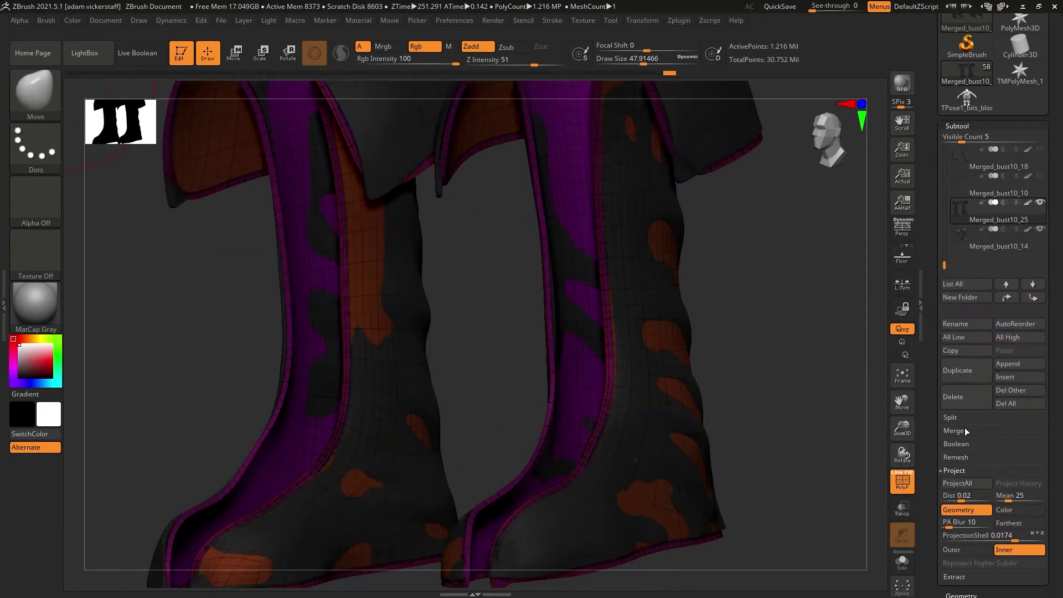
pyautogui.click(967, 325)
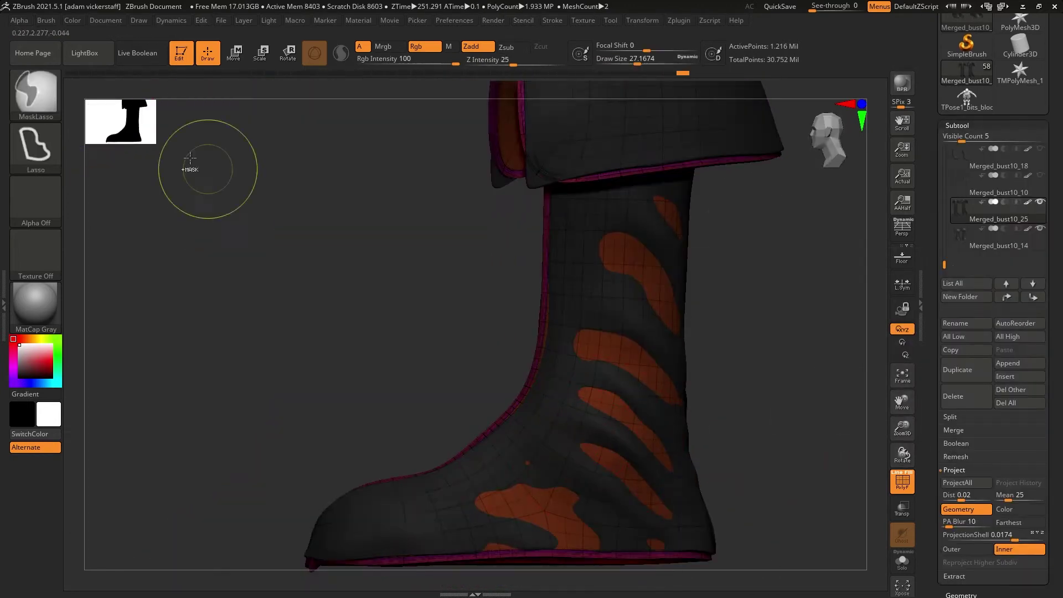
pyautogui.click(965, 139)
pyautogui.hotkey('shift', 'd')
pyautogui.click(956, 125)
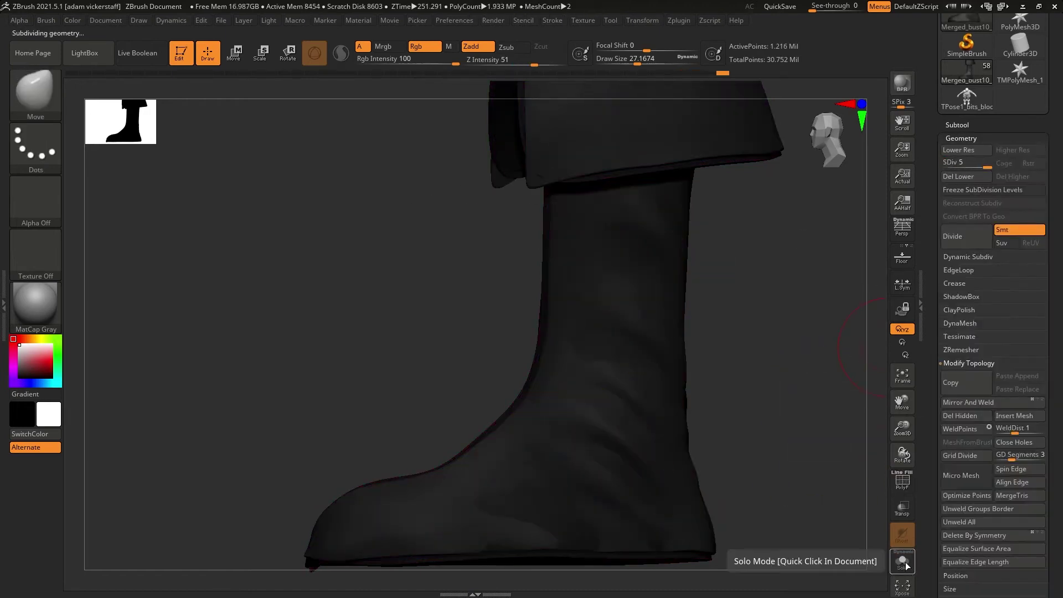
pyautogui.click(966, 482)
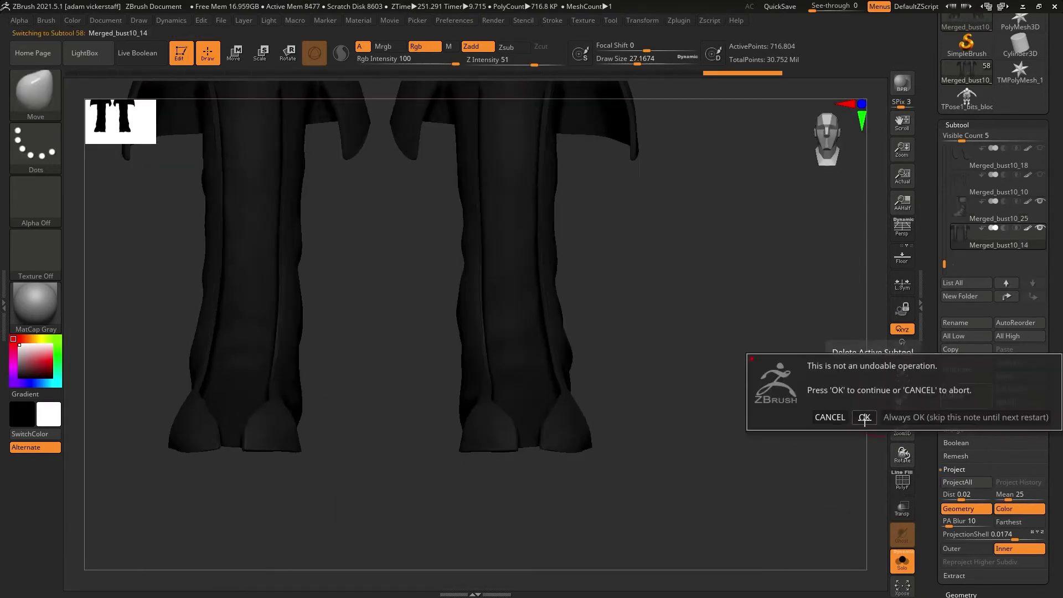
pyautogui.click(864, 421)
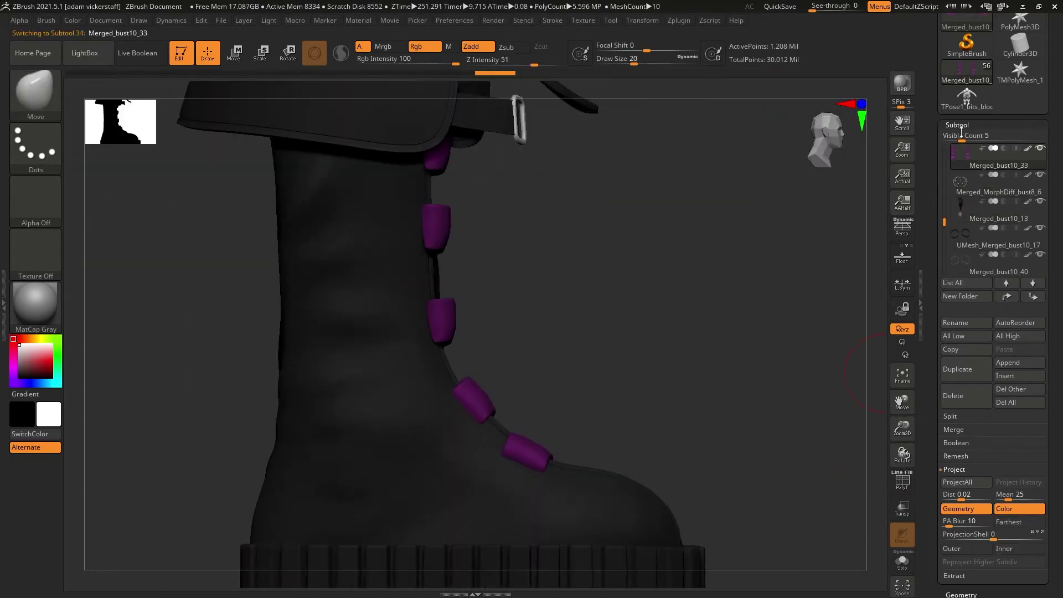
# Fit the purple straps more closely around the front of the boots with the Move brush.
pyautogui.keyDown('alt'); pyautogui.click(503, 462); pyautogui.keyUp('alt')
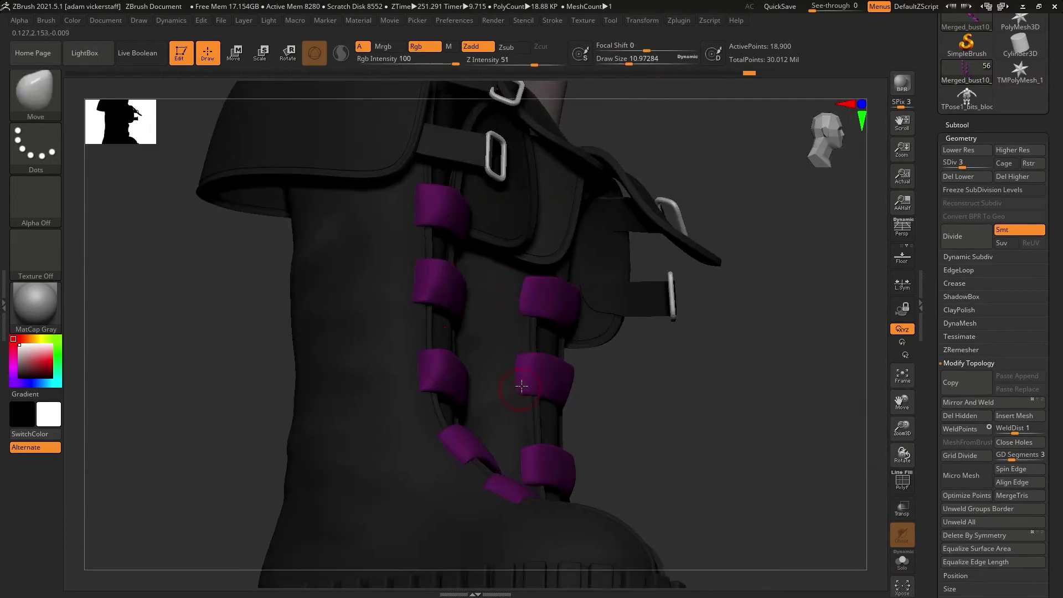
pyautogui.moveTo(536, 365); pyautogui.dragTo(530, 366)
pyautogui.moveTo(529, 365); pyautogui.dragTo(544, 391, button='right')
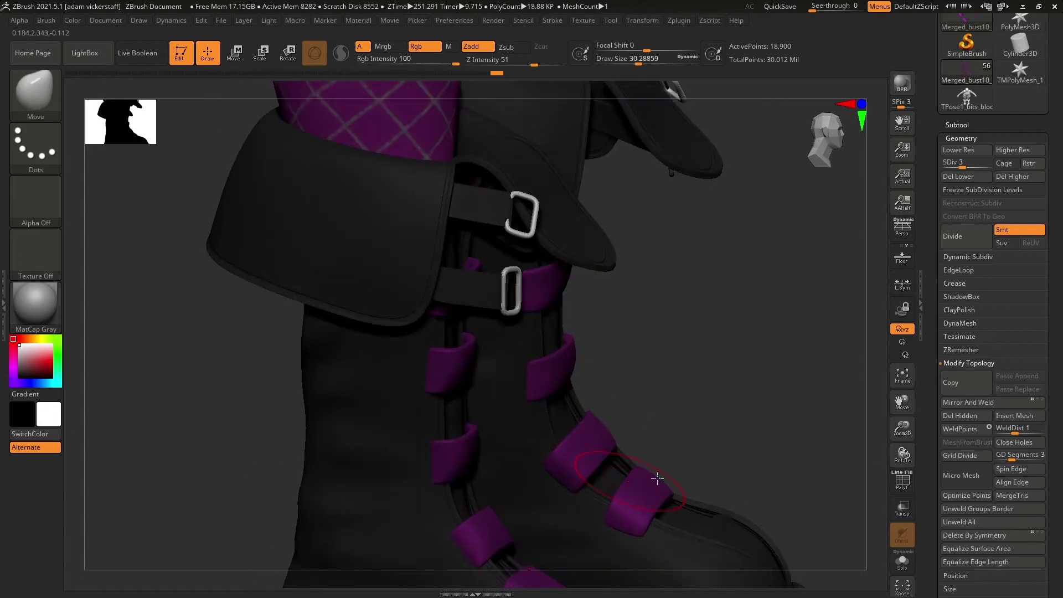
pyautogui.moveTo(657, 478); pyautogui.dragTo(527, 369, button='right')
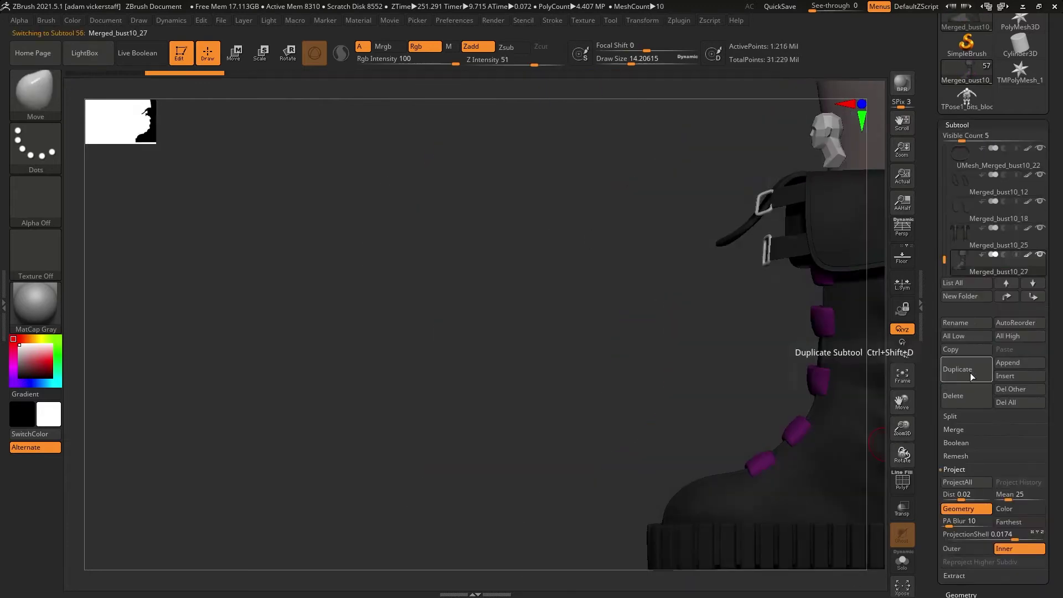
# Duplicate the boot upper, mask thin areas beside the purple straps' ends and reduce them to strips remeshed with ZRemesher.
pyautogui.click(957, 369)
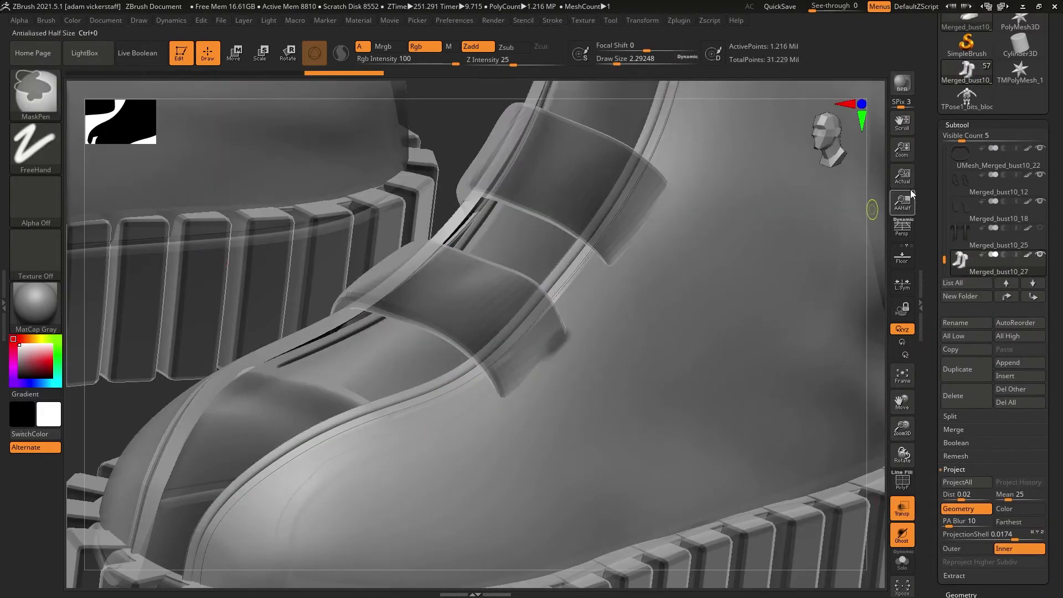
pyautogui.click(961, 594)
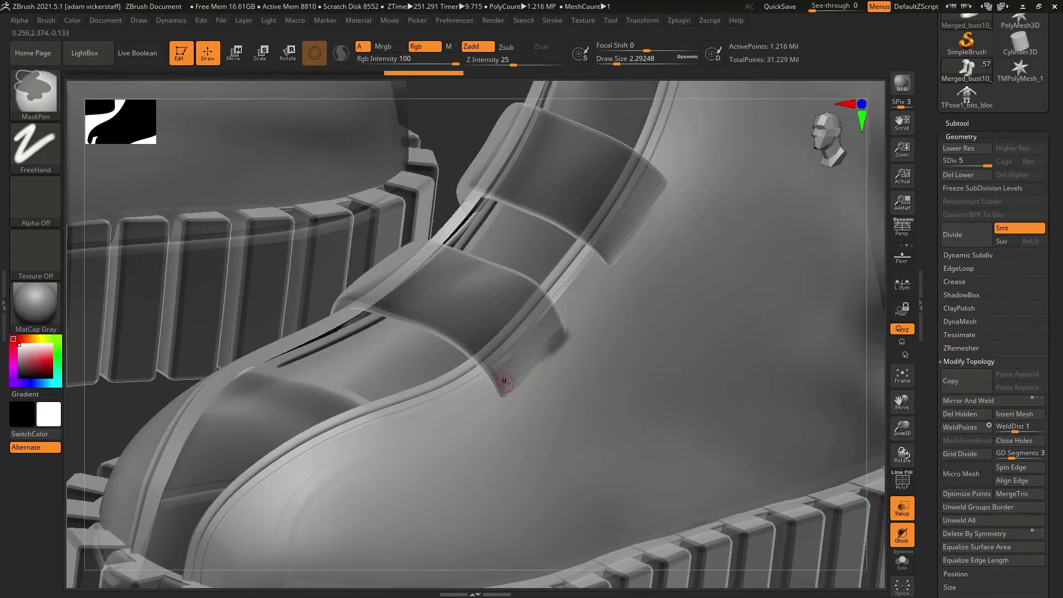
pyautogui.click(903, 510)
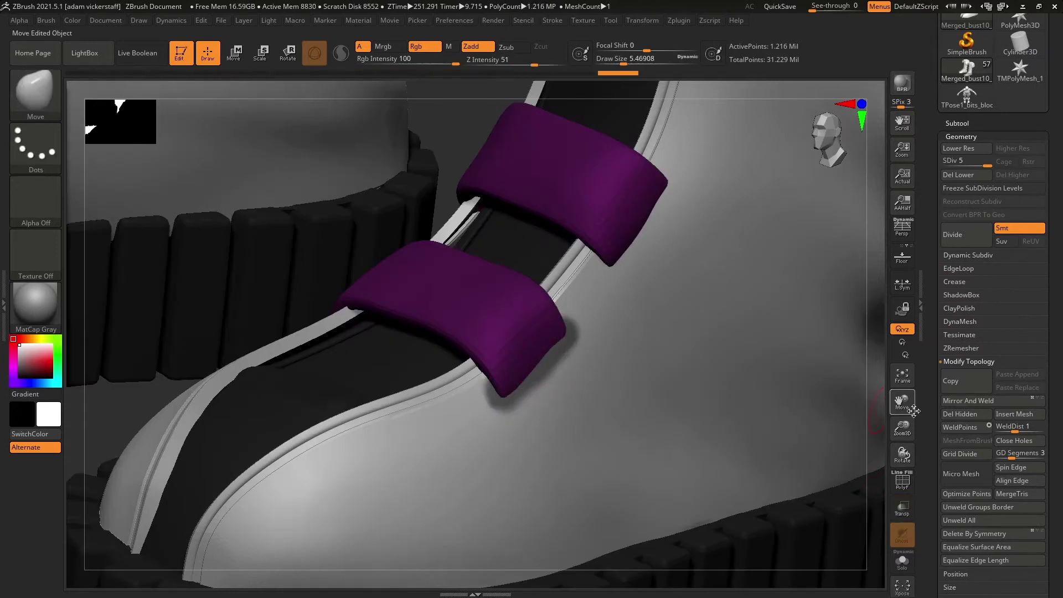
pyautogui.press('s')
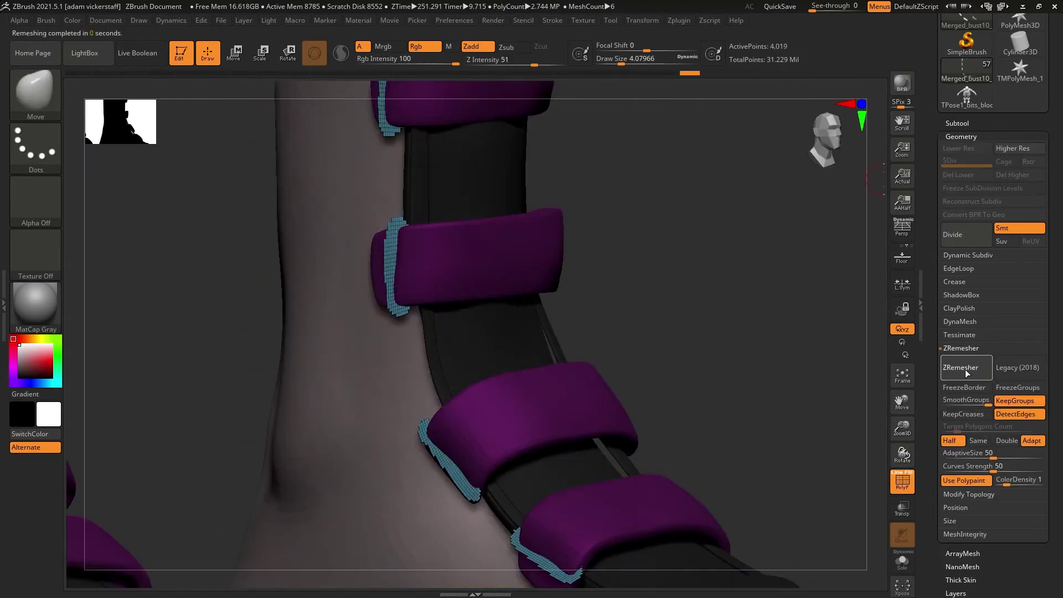
# Refine the remeshed strips beside the boot straps and regroup their polygroups by edges.
pyautogui.click(969, 494)
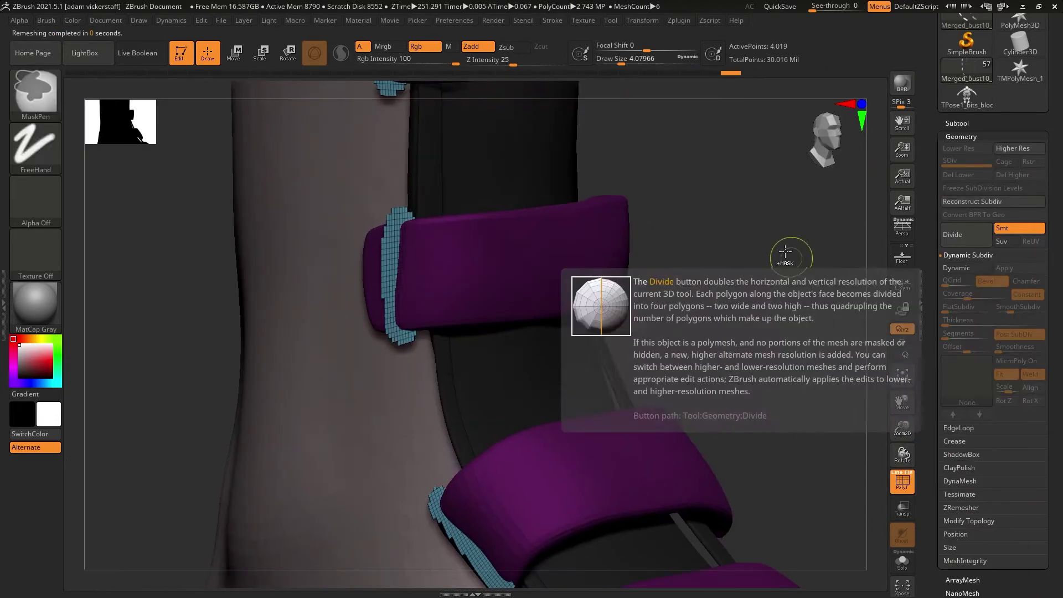
pyautogui.click(961, 138)
pyautogui.click(963, 296)
pyautogui.click(977, 393)
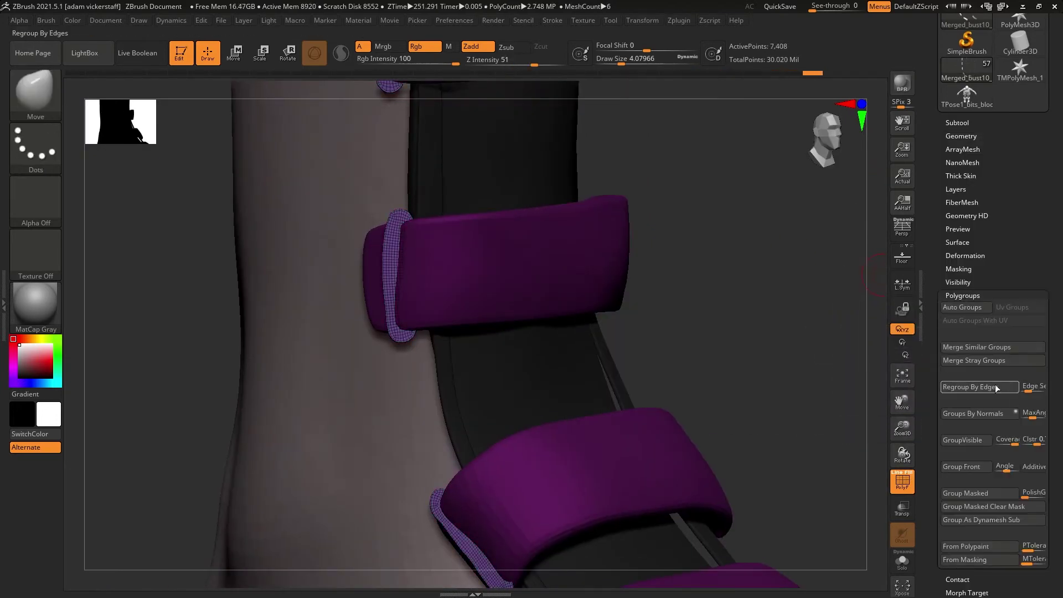
# Form thin trim loops around the purple straps' ends and colour the loops tan.
pyautogui.click(958, 269)
pyautogui.moveTo(936, 437); pyautogui.dragTo(936, 408)
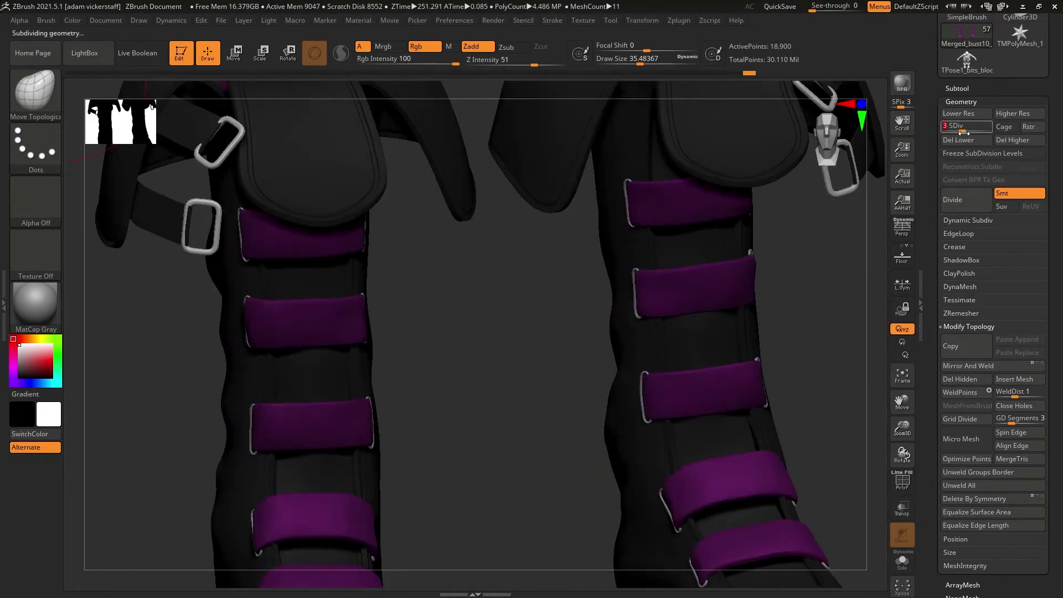
pyautogui.click(965, 220)
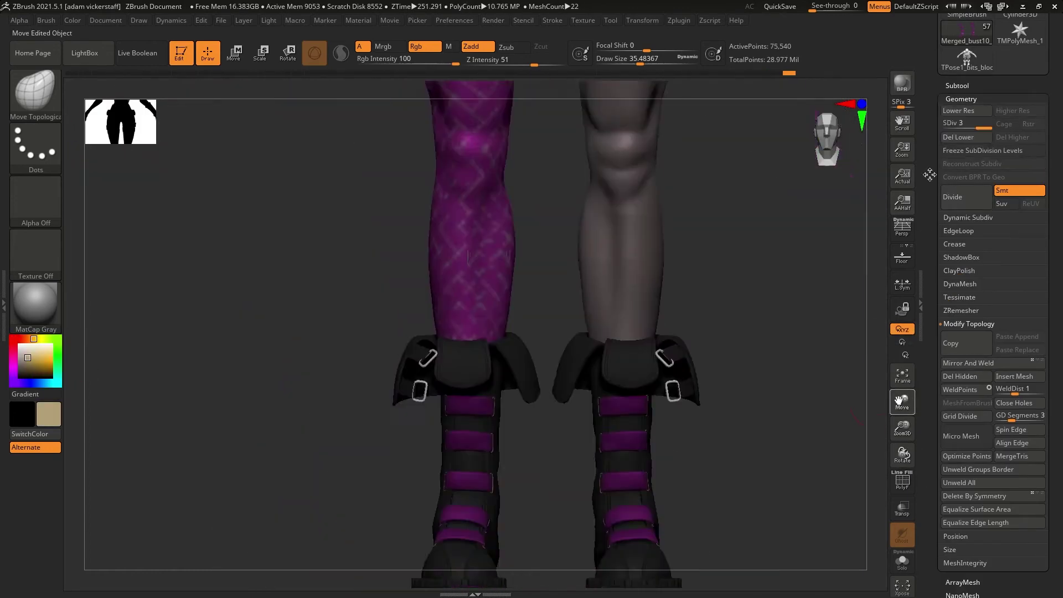
pyautogui.click(73, 20)
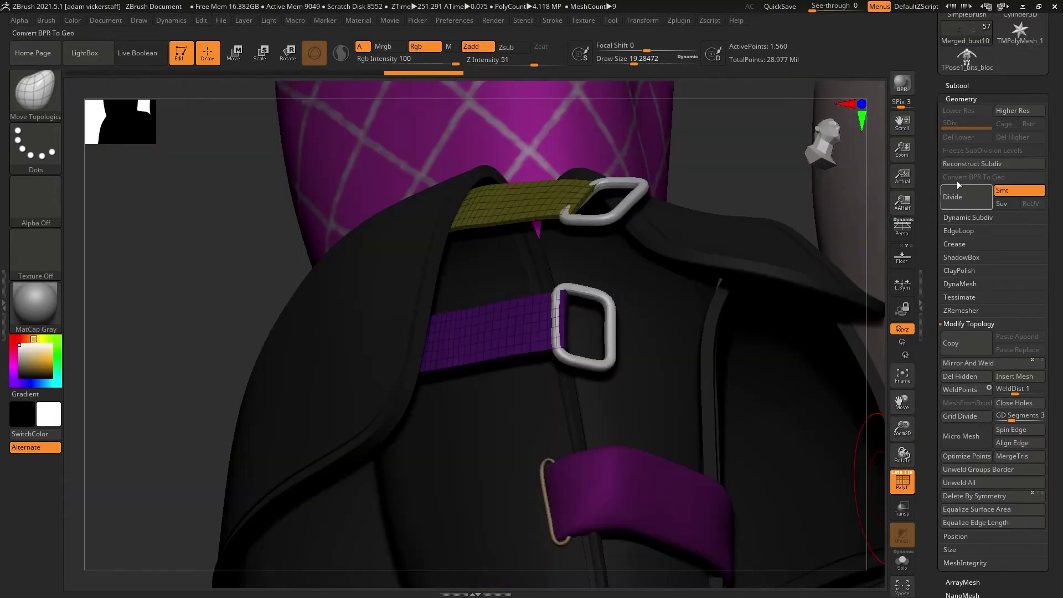
# Crease the boot cuffs' buckle straps and subdivide them to level 4.
pyautogui.click(962, 256)
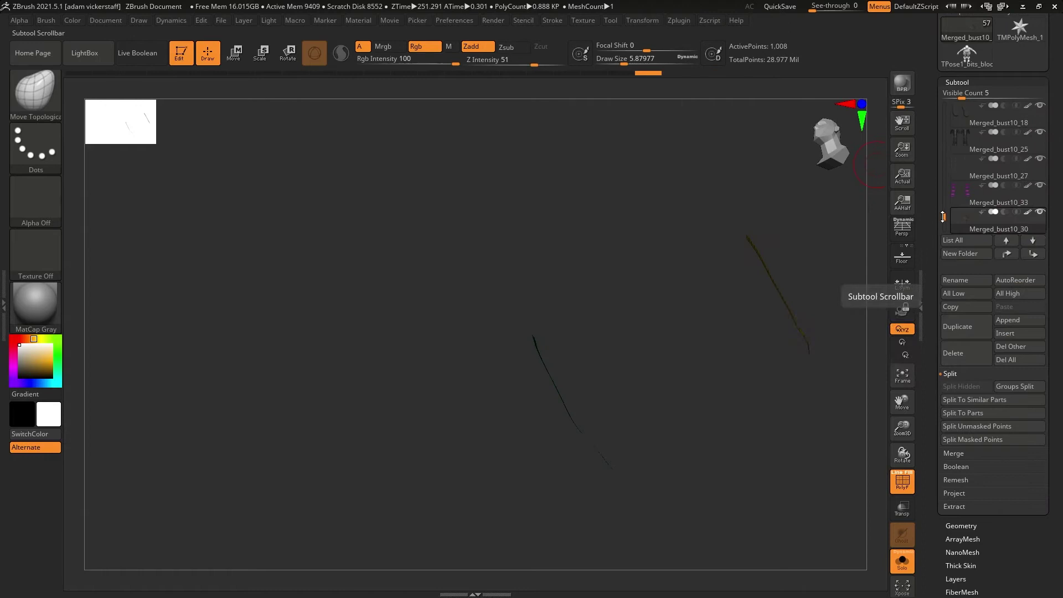
pyautogui.press('b')
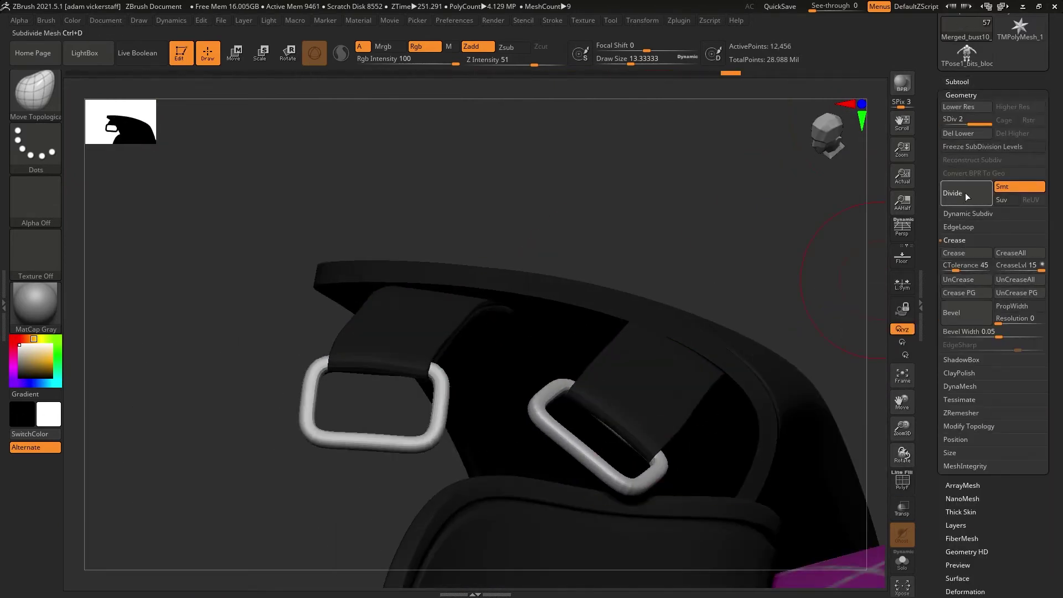
pyautogui.keyDown('alt'); pyautogui.click(556, 353); pyautogui.keyUp('alt')
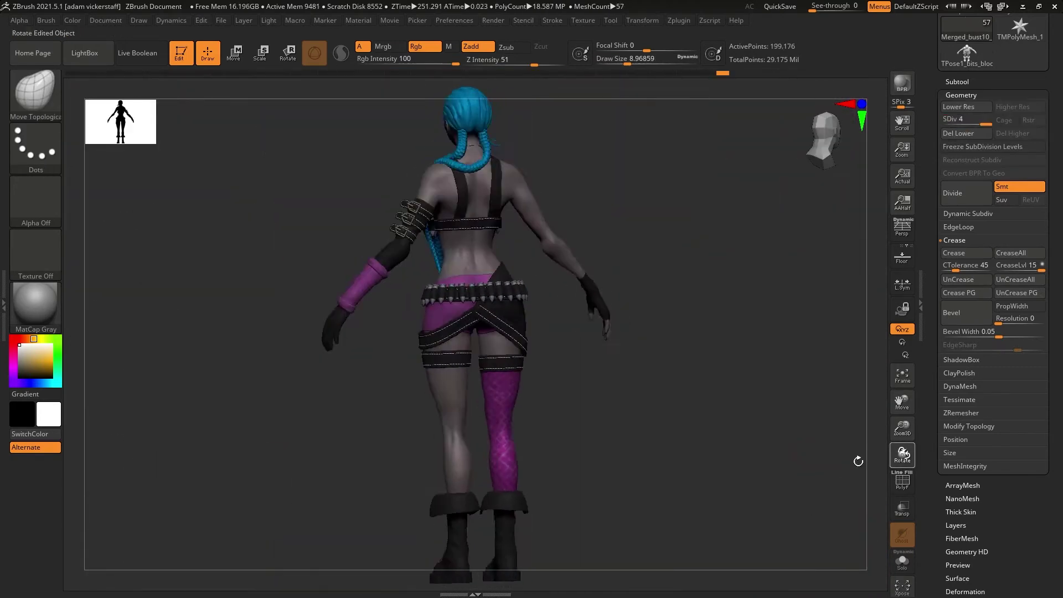
# Duplicate the stitched hip strap, isolate the copy and reduce it in repeated passes with Decimation Master.
pyautogui.moveTo(903, 428); pyautogui.dragTo(912, 490)
pyautogui.click(903, 481)
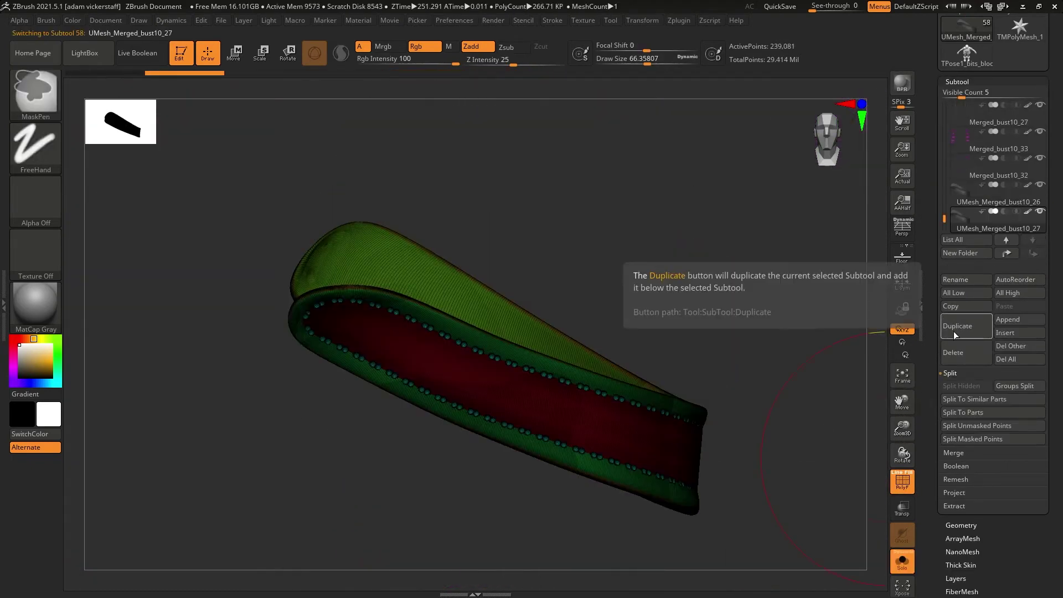
pyautogui.click(679, 20)
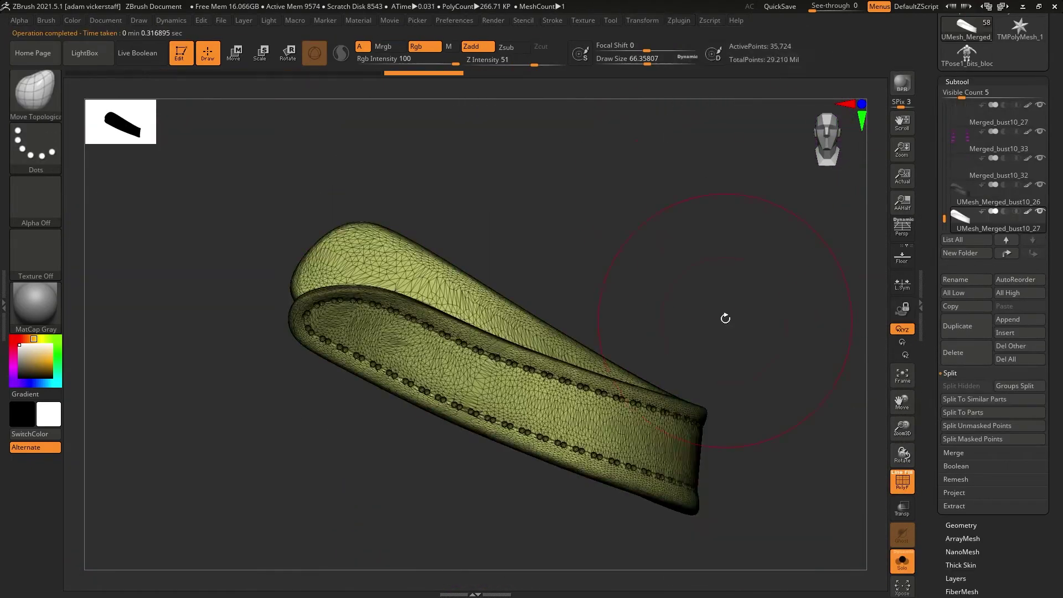
pyautogui.click(679, 20)
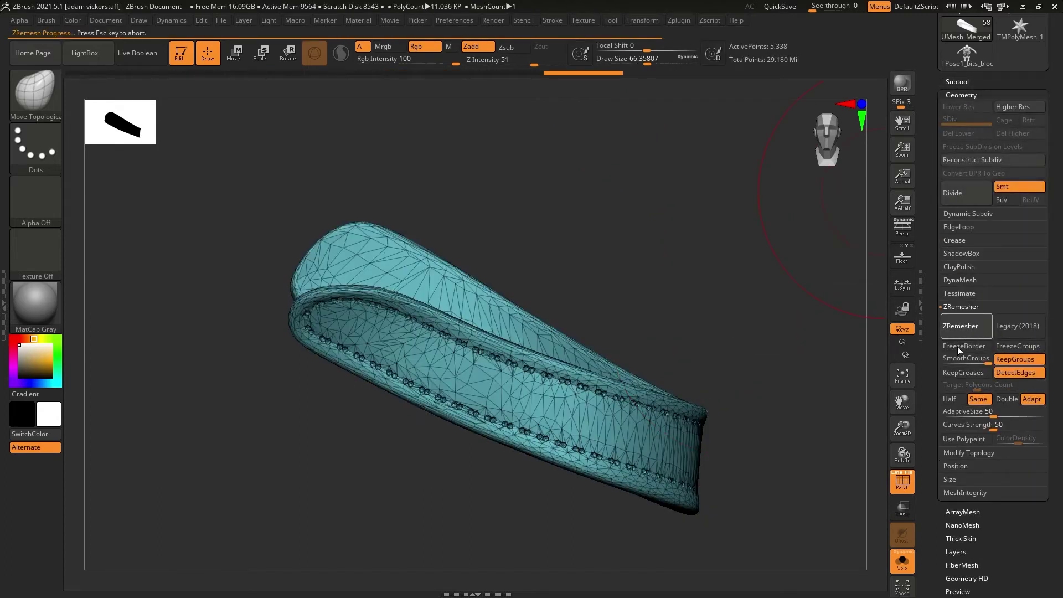
# Subdivide the ZRemeshed hip strap and project the stitched original's detail onto it with ProjectAll.
pyautogui.hotkey('ctrl', 'd')
pyautogui.hotkey('ctrl', 'd')
pyautogui.click(956, 82)
pyautogui.moveTo(931, 222); pyautogui.dragTo(931, 423)
pyautogui.click(1020, 37)
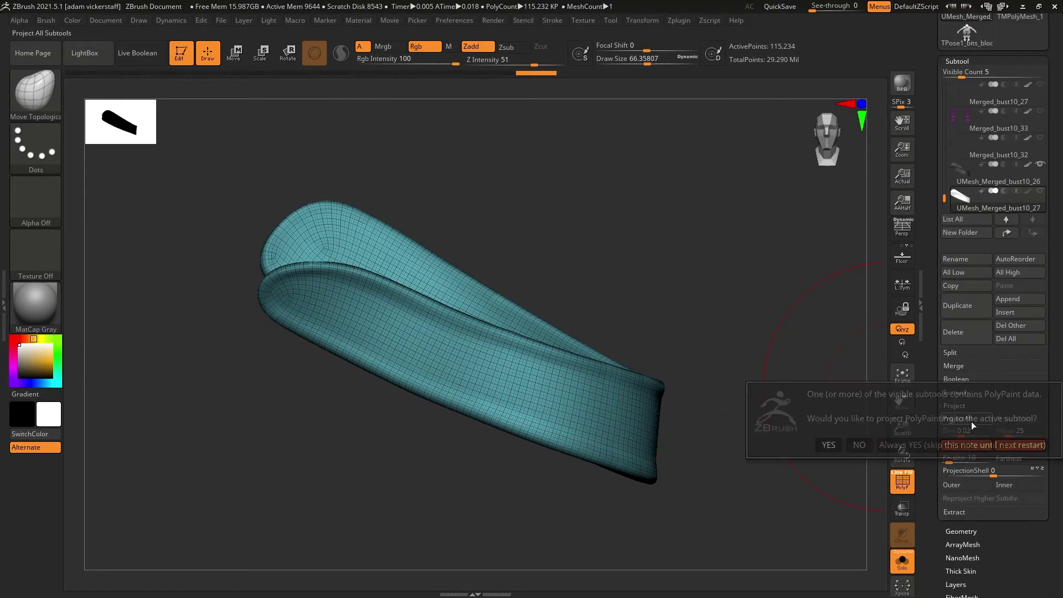
pyautogui.click(958, 418)
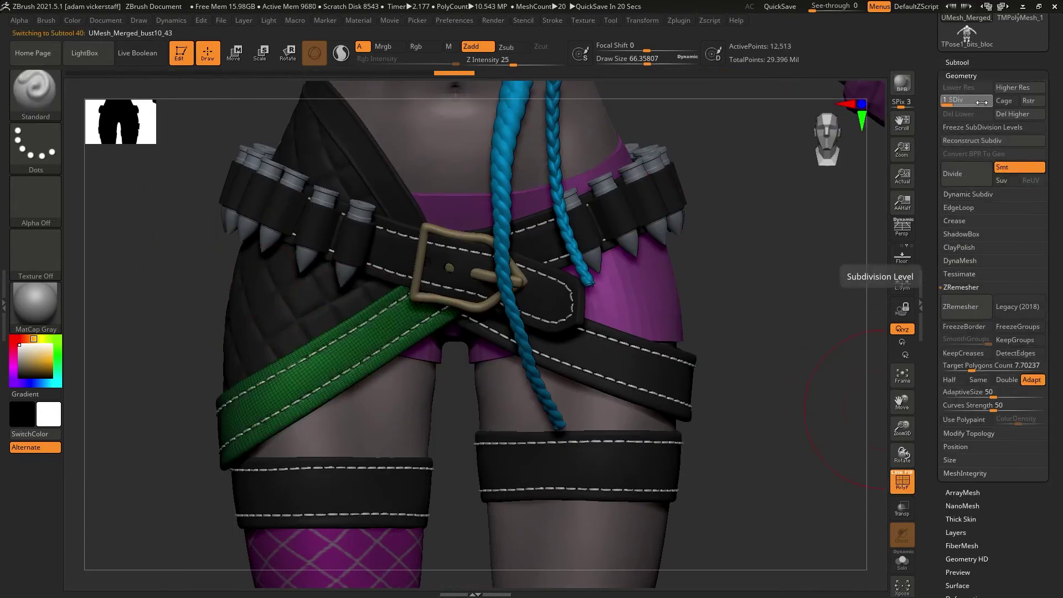
# Duplicate the belt's pierced end and decimate the copy with Decimation Master.
pyautogui.moveTo(902, 428); pyautogui.dragTo(908, 460)
pyautogui.click(957, 62)
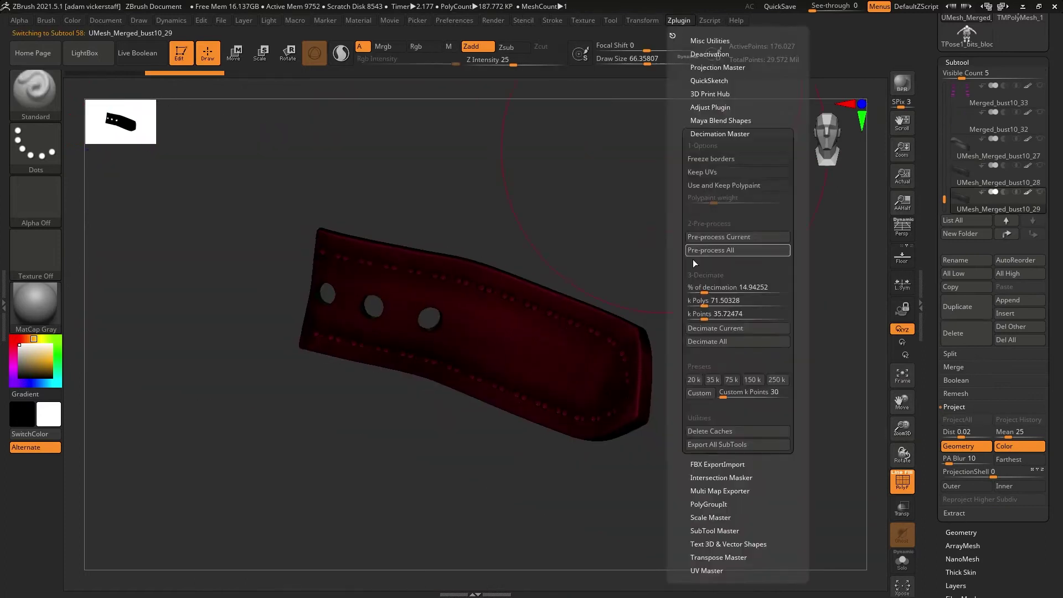
pyautogui.click(716, 328)
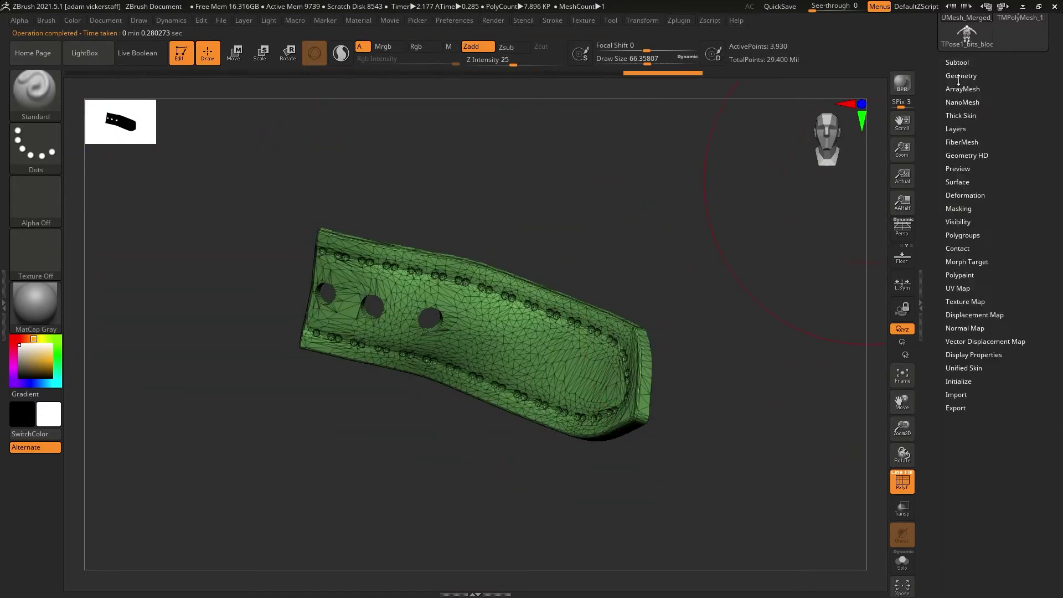
# Remesh the belt end, project its stitching back on and set its fill colour to RGB 48, 48, 48.
pyautogui.click(968, 311)
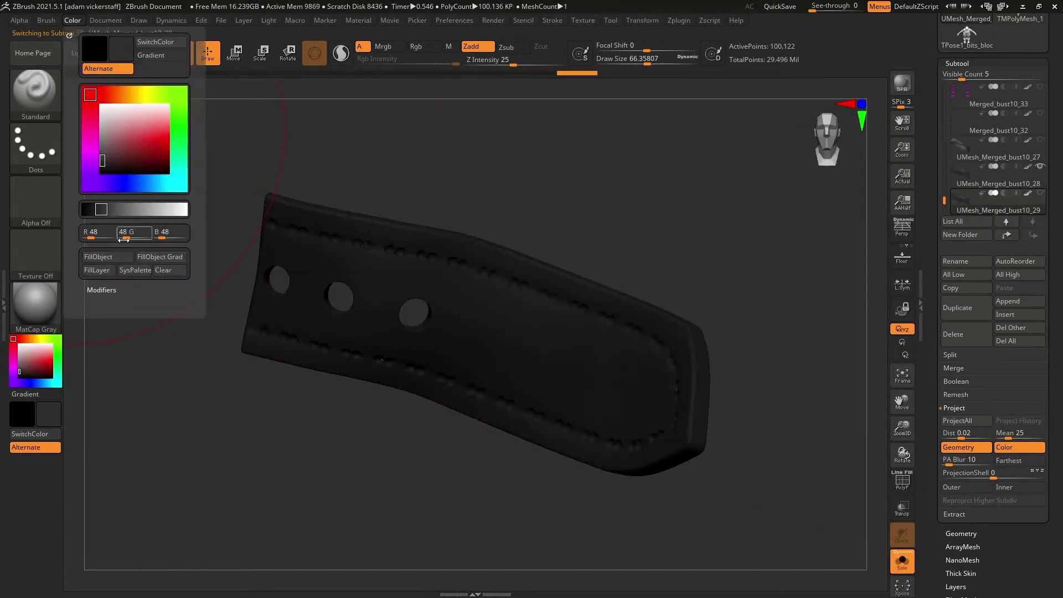
pyautogui.click(957, 63)
pyautogui.click(957, 64)
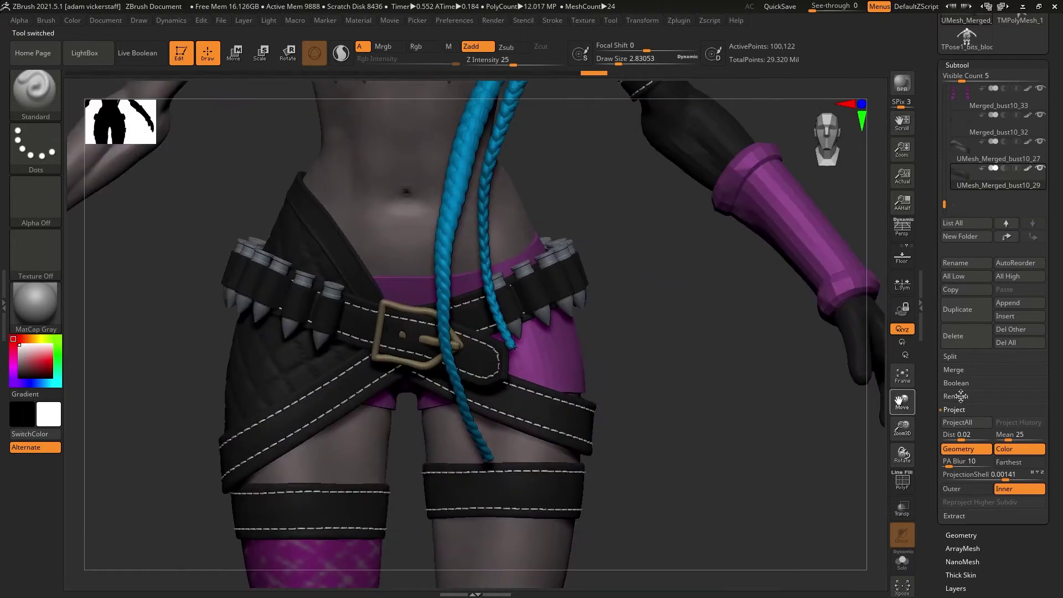
# Isolate the curved stitched strap, remesh it with ZRemesher and project the original's stitching onto the subdivided mesh.
pyautogui.click(902, 561)
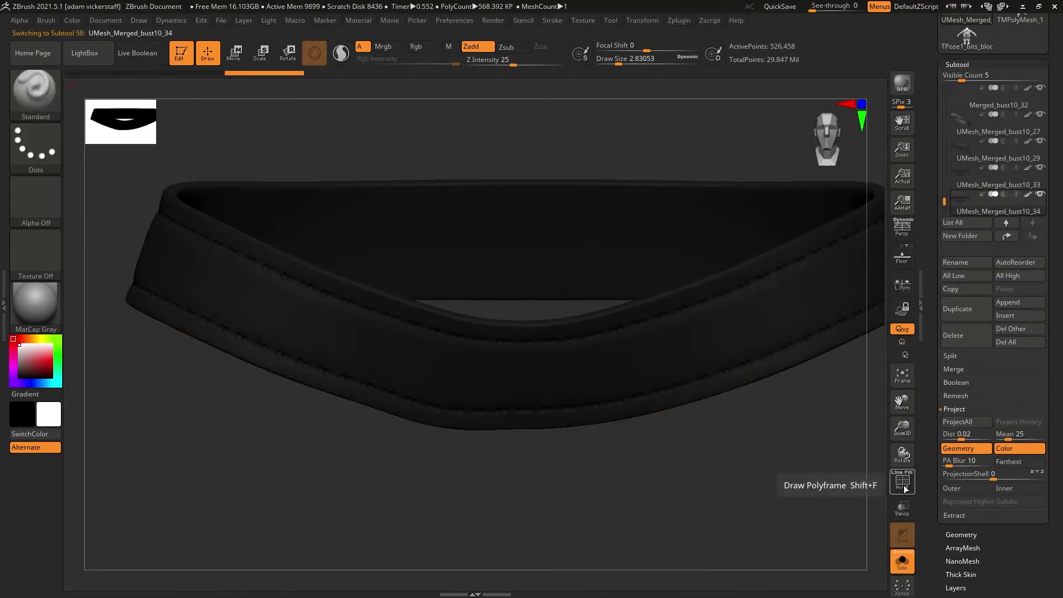
pyautogui.hotkey('shift', 'f')
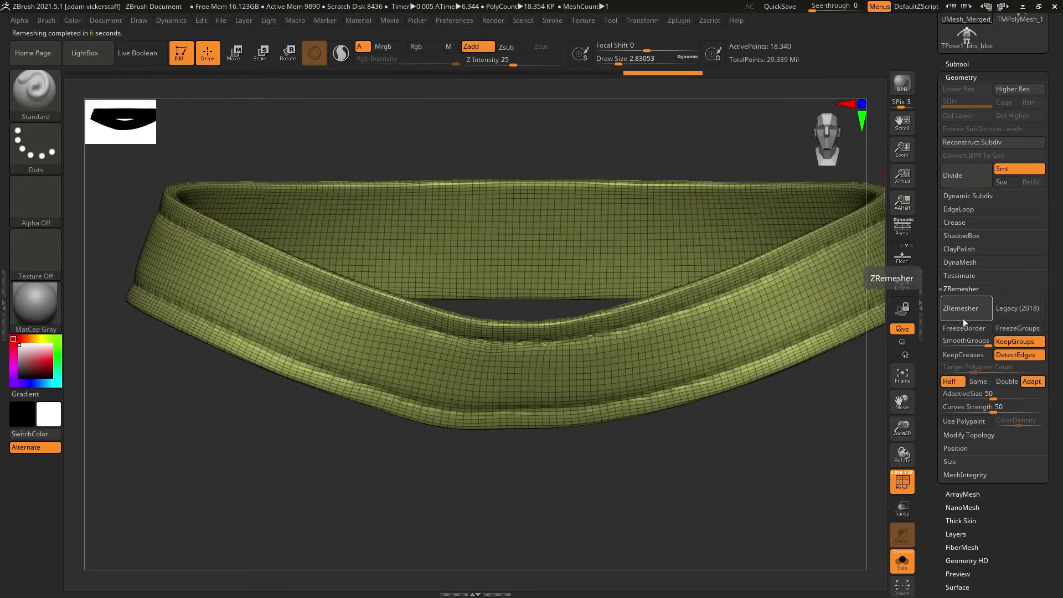
pyautogui.click(968, 176)
pyautogui.click(958, 62)
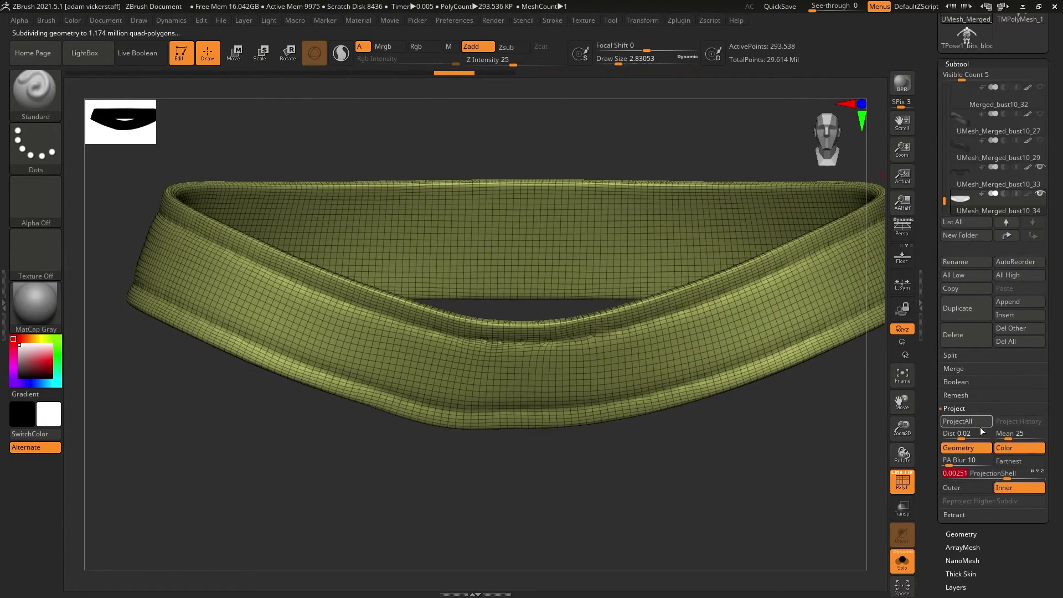
pyautogui.hotkey('shift', 'f')
pyautogui.keyDown('alt'); pyautogui.moveTo(840, 485); pyautogui.dragTo(841, 531); pyautogui.keyUp('alt')
# Sample the original strap's dark grey and apply it as the remeshed strap's colour.
pyautogui.click(996, 178)
pyautogui.click(996, 204)
pyautogui.click(73, 20)
pyautogui.press('c')
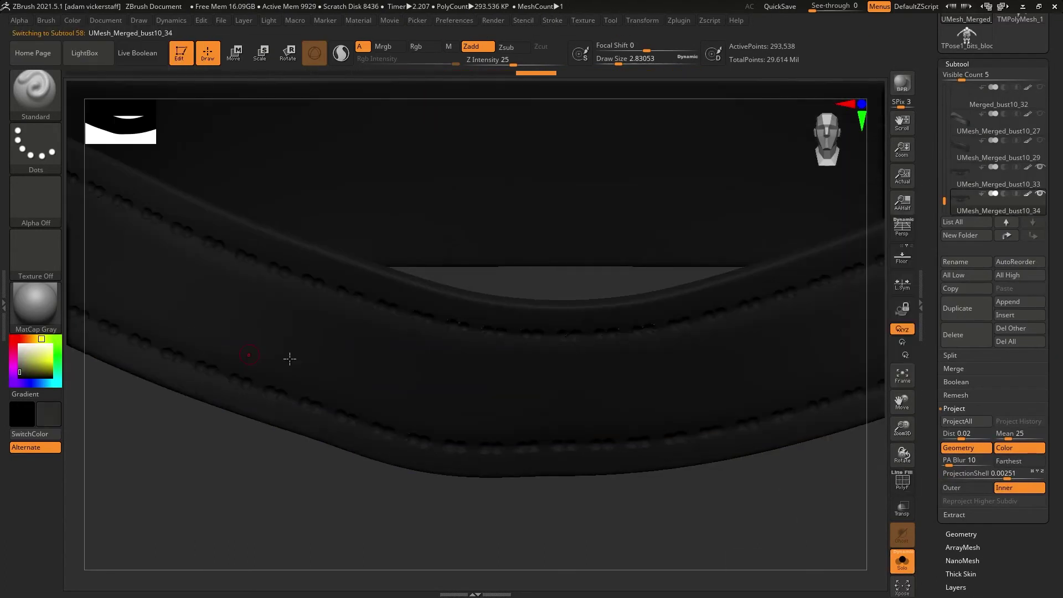
# Delete the superseded original strap and another redundant belt subtool from the character.
pyautogui.moveTo(908, 454); pyautogui.dragTo(885, 559)
pyautogui.click(996, 178)
pyautogui.click(965, 335)
pyautogui.click(866, 360)
pyautogui.click(1040, 166)
pyautogui.click(901, 562)
pyautogui.click(961, 534)
pyautogui.keyDown('alt'); pyautogui.click(541, 347); pyautogui.keyUp('alt')
pyautogui.moveTo(902, 428); pyautogui.dragTo(880, 433)
pyautogui.click(958, 64)
pyautogui.click(965, 335)
pyautogui.click(866, 360)
# Isolate and duplicate the chest band with the four holes, showing the copy's polyframe.
pyautogui.click(961, 534)
pyautogui.click(902, 561)
pyautogui.press('f')
pyautogui.click(957, 63)
pyautogui.click(965, 308)
pyautogui.click(997, 203)
pyautogui.hotkey('shift', 'f')
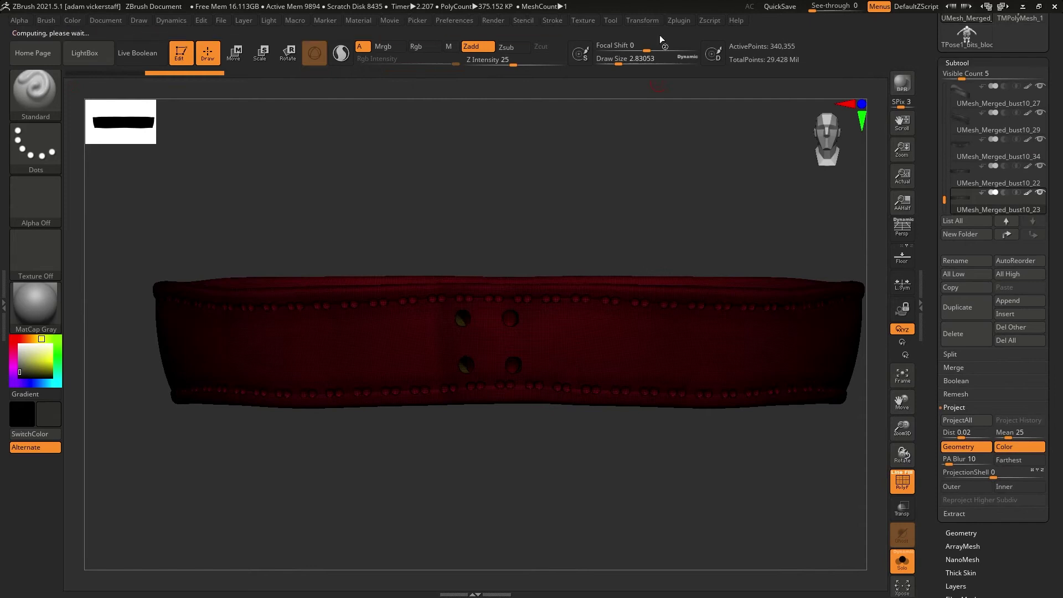
# Remesh the chest band copy with ZRemesher and project the original band's stitching onto it with ProjectAll.
pyautogui.click(961, 533)
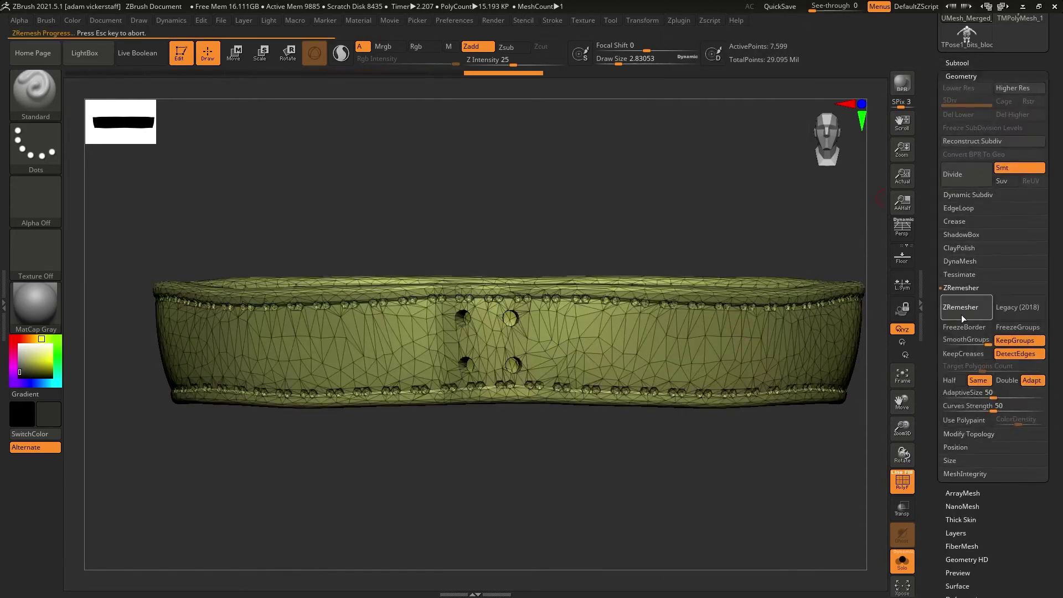
pyautogui.click(957, 63)
pyautogui.click(962, 421)
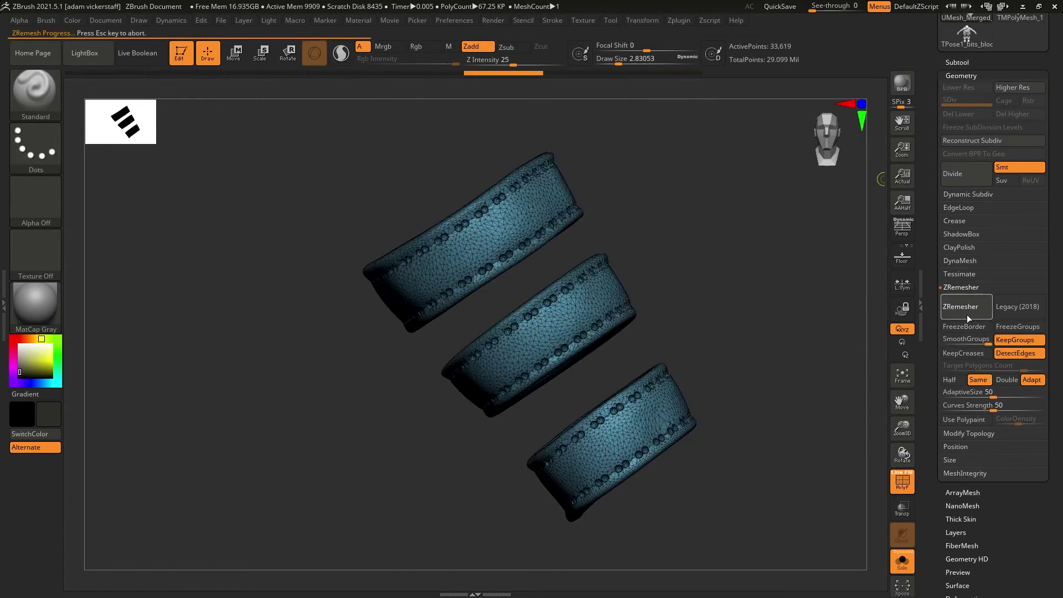
# Trim the buckled ends of the three upper-arm straps with TrimCircle and return to the whole character without transparency.
pyautogui.click(678, 20)
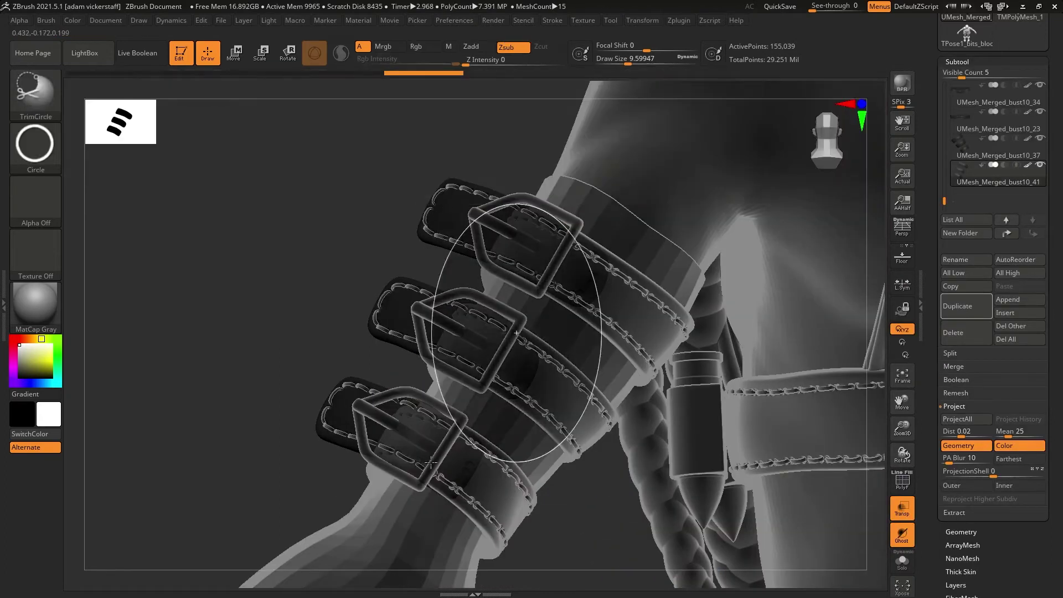
pyautogui.press('b')
pyautogui.press('t')
pyautogui.press('c')
pyautogui.moveTo(624, 177); pyautogui.dragTo(390, 548)
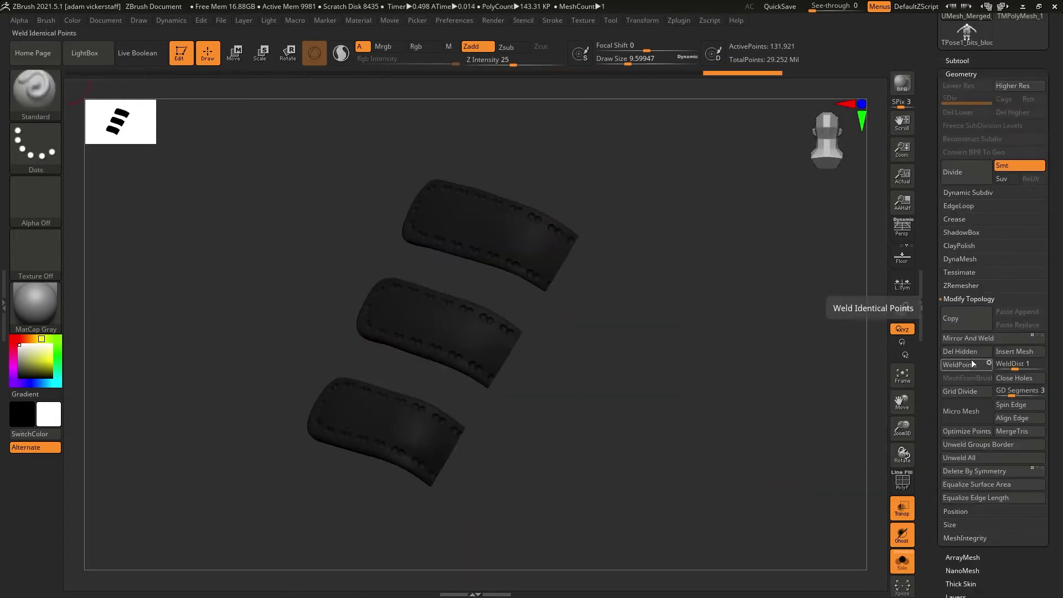
pyautogui.moveTo(625, 387); pyautogui.dragTo(600, 386)
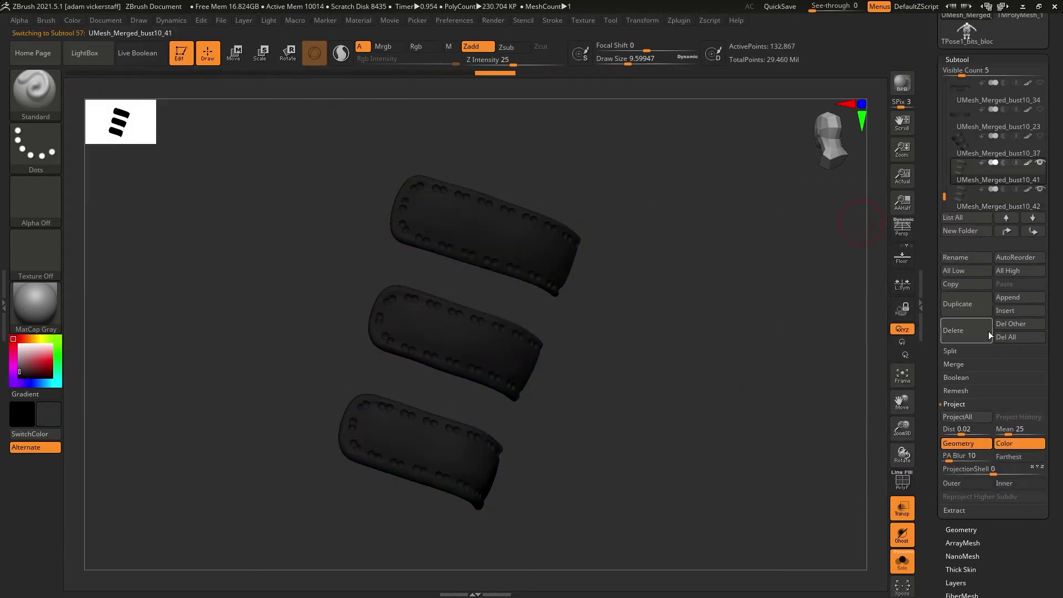
pyautogui.click(903, 562)
pyautogui.click(902, 508)
pyautogui.moveTo(903, 429); pyautogui.dragTo(902, 465)
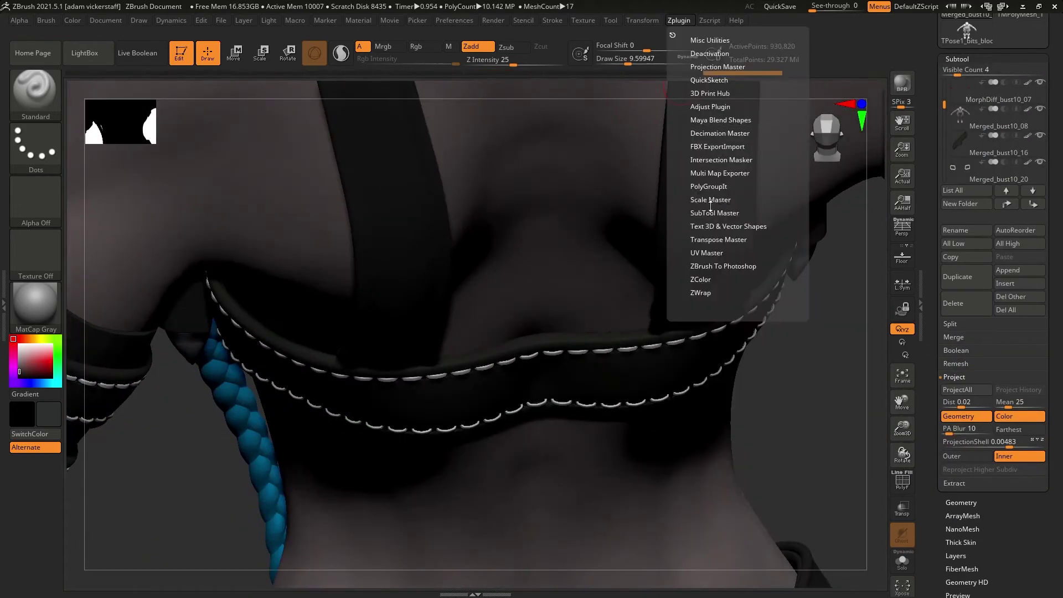
# Create a low-resolution TPose mesh of the whole character with Transpose Master.
pyautogui.click(712, 293)
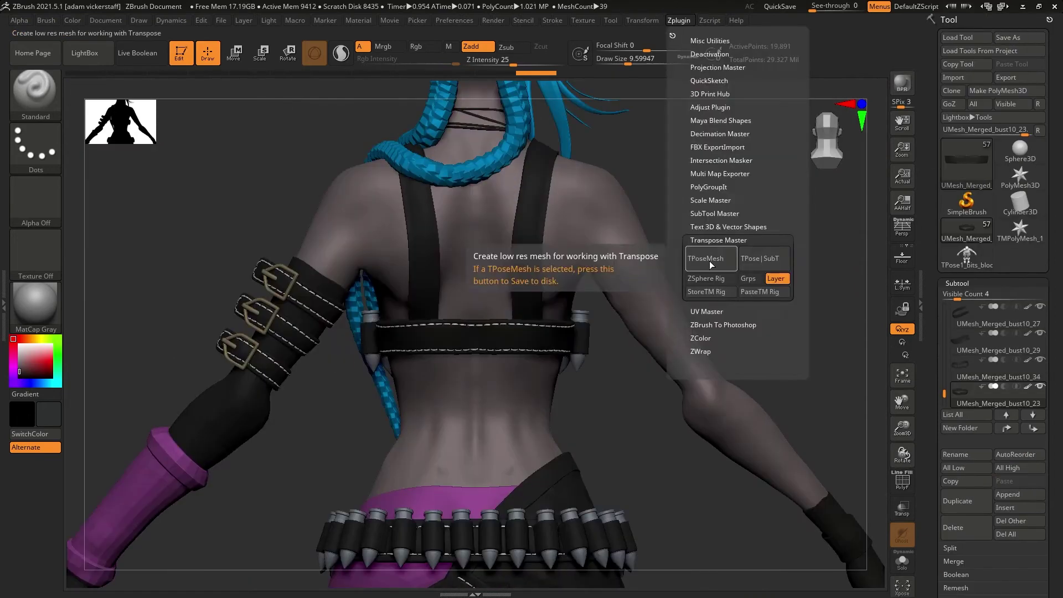
pyautogui.click(709, 243)
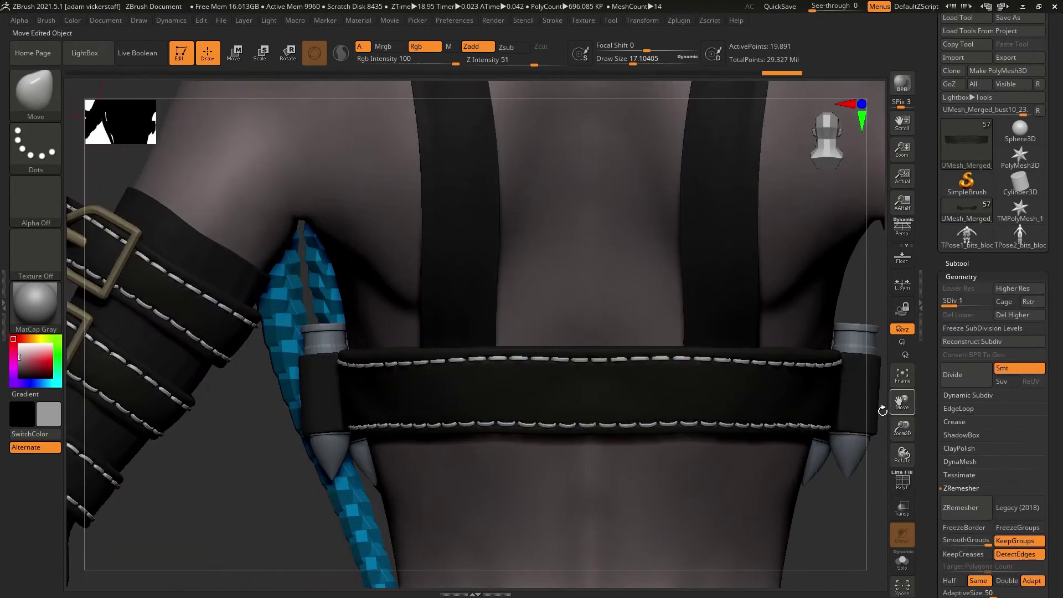
pyautogui.keyDown('ctrl'); pyautogui.keyDown('shift'); pyautogui.moveTo(882, 410); pyautogui.dragTo(273, 546); pyautogui.keyUp('shift'); pyautogui.keyUp('ctrl')
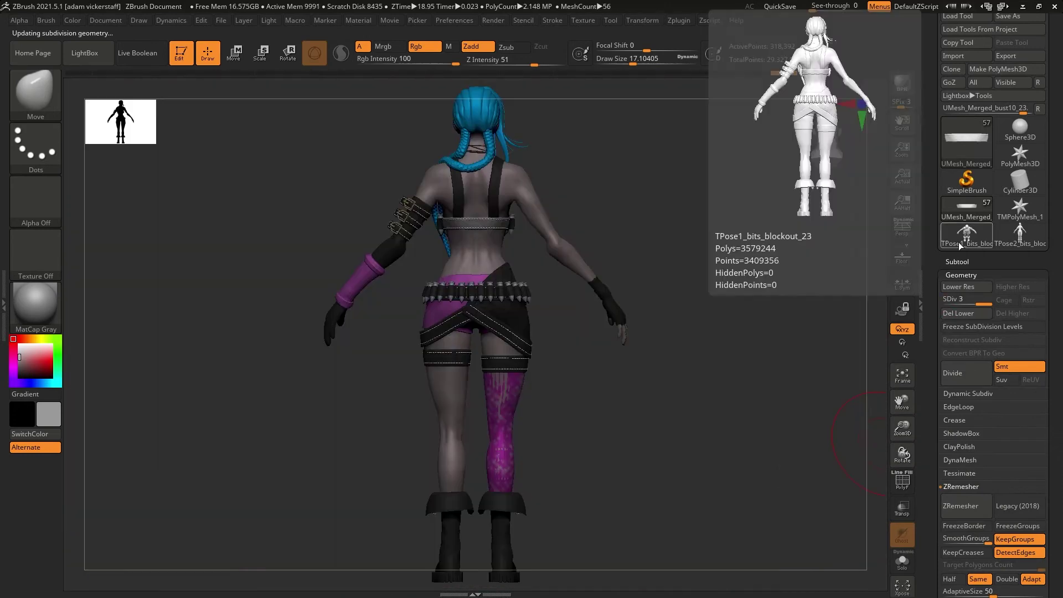
# Append a sphere as a new subtool and move it down to the character's hip level.
pyautogui.click(958, 262)
pyautogui.moveTo(902, 455); pyautogui.dragTo(775, 455)
pyautogui.moveTo(903, 428); pyautogui.dragTo(899, 464)
pyautogui.press('p')
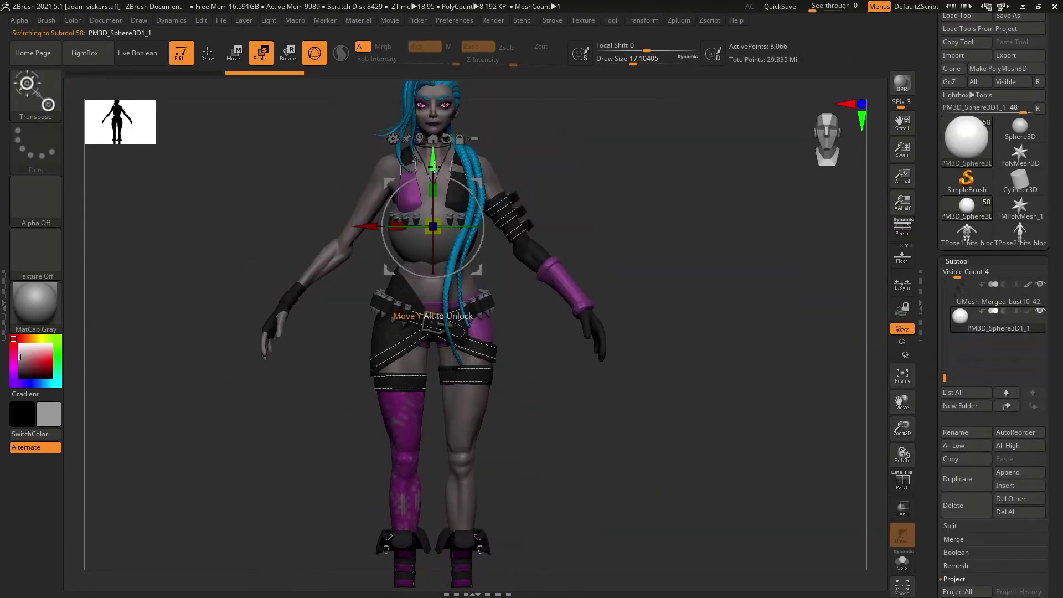
pyautogui.moveTo(433, 166); pyautogui.dragTo(434, 266)
pyautogui.moveTo(366, 327); pyautogui.dragTo(609, 327)
# Scale down the sphere and shape it into an oval at the end of the shorter braid.
pyautogui.moveTo(902, 403); pyautogui.dragTo(941, 422)
pyautogui.moveTo(734, 348); pyautogui.dragTo(714, 360)
pyautogui.moveTo(667, 348); pyautogui.dragTo(471, 349)
pyautogui.moveTo(902, 429); pyautogui.dragTo(902, 387)
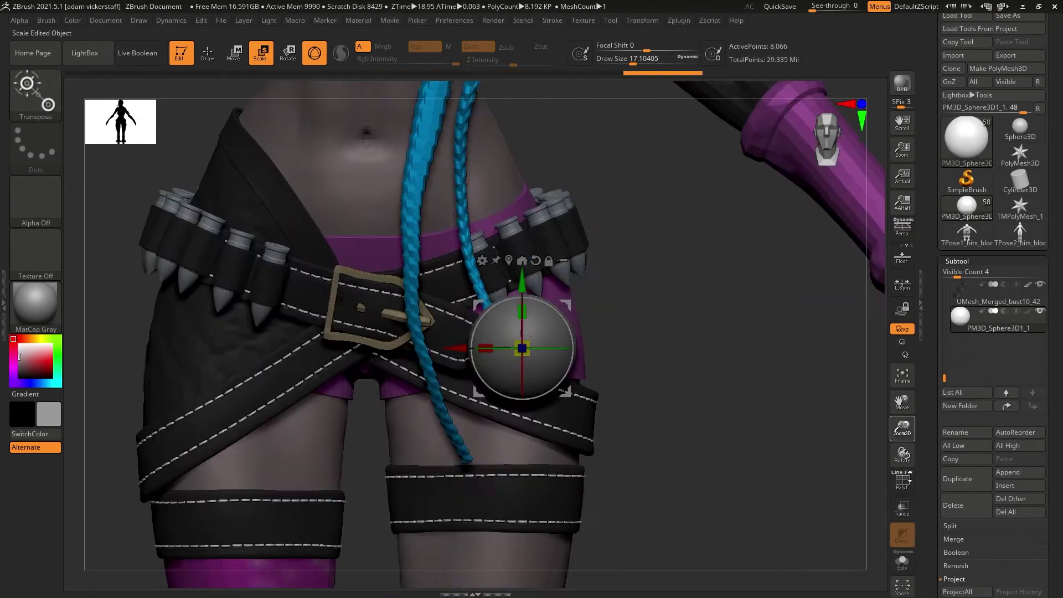
pyautogui.moveTo(534, 342); pyautogui.dragTo(523, 357)
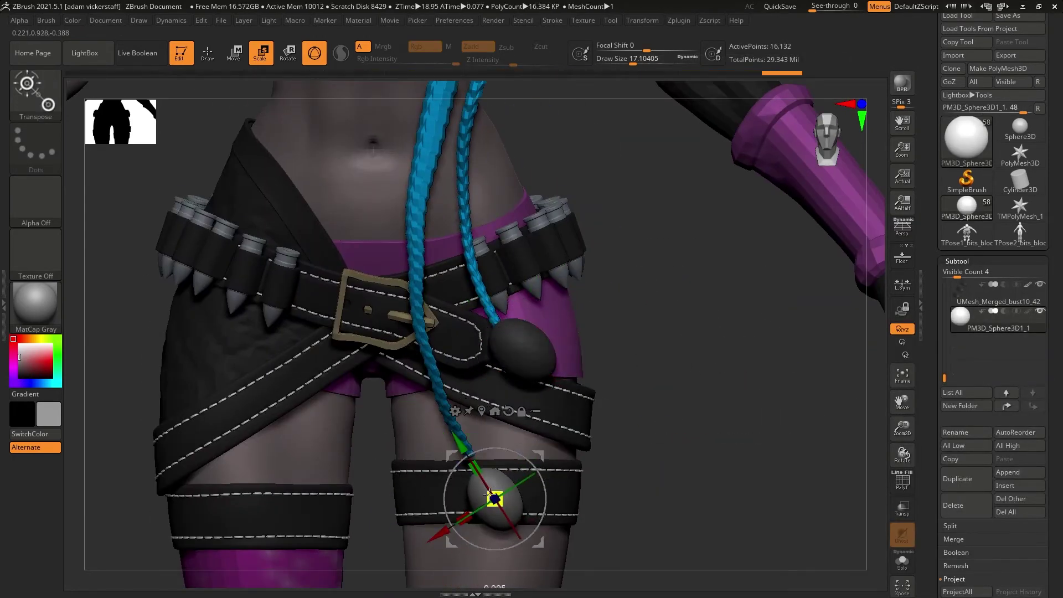
# Place a copy of the oval at the longer braid's end and align both ovals with their braids.
pyautogui.moveTo(902, 454); pyautogui.dragTo(936, 454)
pyautogui.moveTo(565, 491); pyautogui.dragTo(462, 490)
pyautogui.moveTo(389, 423); pyautogui.dragTo(424, 438)
pyautogui.keyDown('ctrl'); pyautogui.click(853, 460); pyautogui.keyUp('ctrl')
pyautogui.moveTo(901, 455); pyautogui.dragTo(852, 463)
pyautogui.moveTo(903, 404); pyautogui.dragTo(952, 438)
pyautogui.moveTo(526, 309); pyautogui.dragTo(542, 326)
# Isolate the braids and pull the two ovals into pointed teardrop tips with the Move brush.
pyautogui.moveTo(903, 455)
pyautogui.mouseDown()
pyautogui.moveTo(880, 458)
pyautogui.moveTo(908, 451)
pyautogui.moveTo(910, 437)
pyautogui.mouseUp()
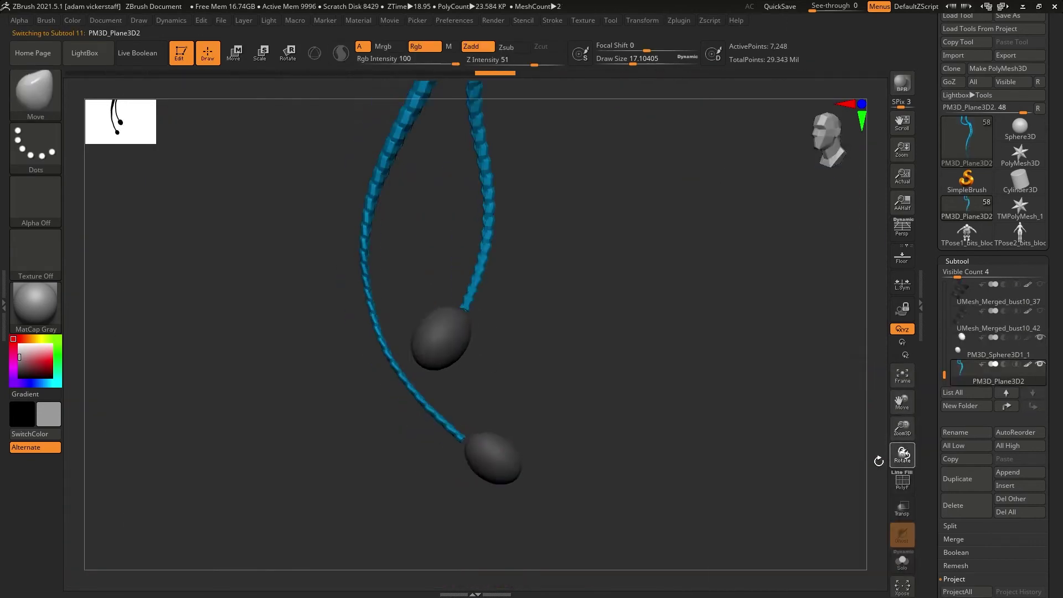
pyautogui.moveTo(900, 469); pyautogui.dragTo(889, 473)
pyautogui.moveTo(487, 331); pyautogui.dragTo(357, 106)
# Reduce the teardrop tips with ZRemesher at Half and smooth their shape.
pyautogui.click(958, 261)
pyautogui.click(961, 275)
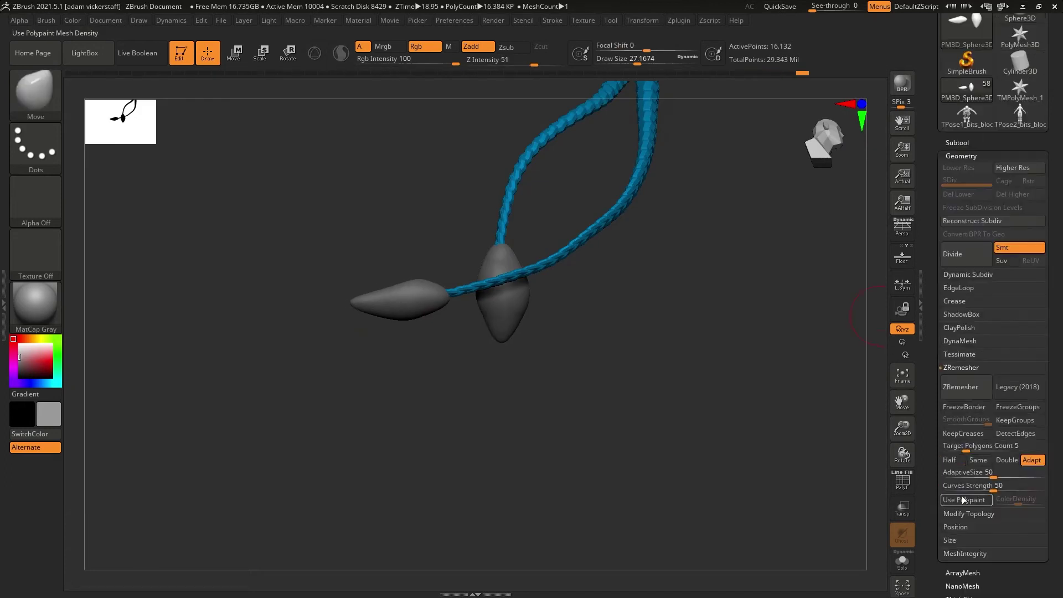
pyautogui.press('b')
pyautogui.press('s')
pyautogui.press('m')
pyautogui.moveTo(379, 314); pyautogui.dragTo(567, 290)
pyautogui.press('b')
pyautogui.press('m')
pyautogui.press('v')
# Draw the braid tips out into long curved points with the SnakeHook brush and smooth them.
pyautogui.press('b')
pyautogui.press('s')
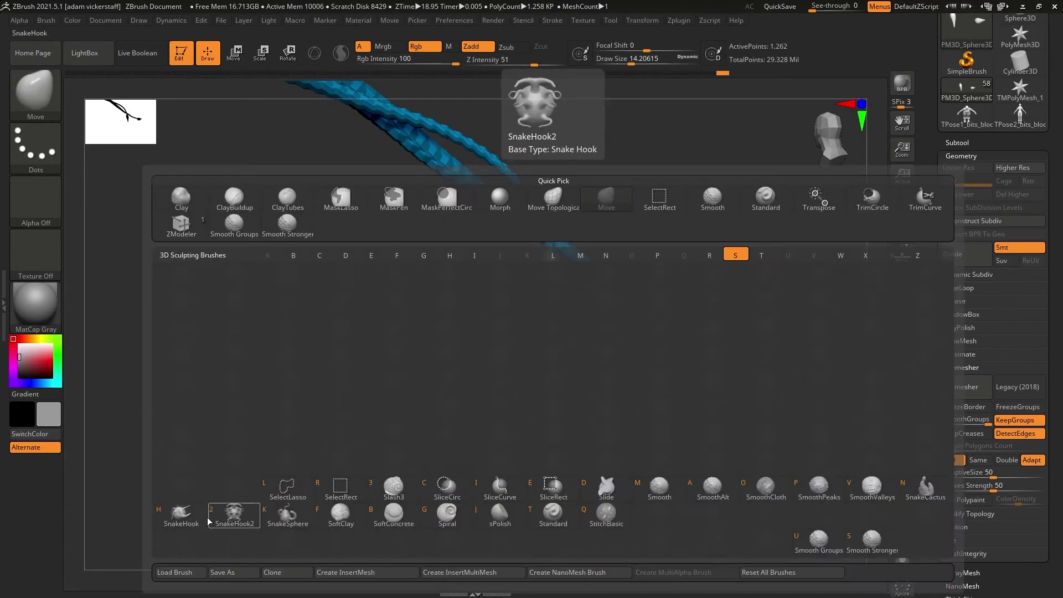
pyautogui.press('h')
pyautogui.moveTo(560, 336); pyautogui.dragTo(737, 255)
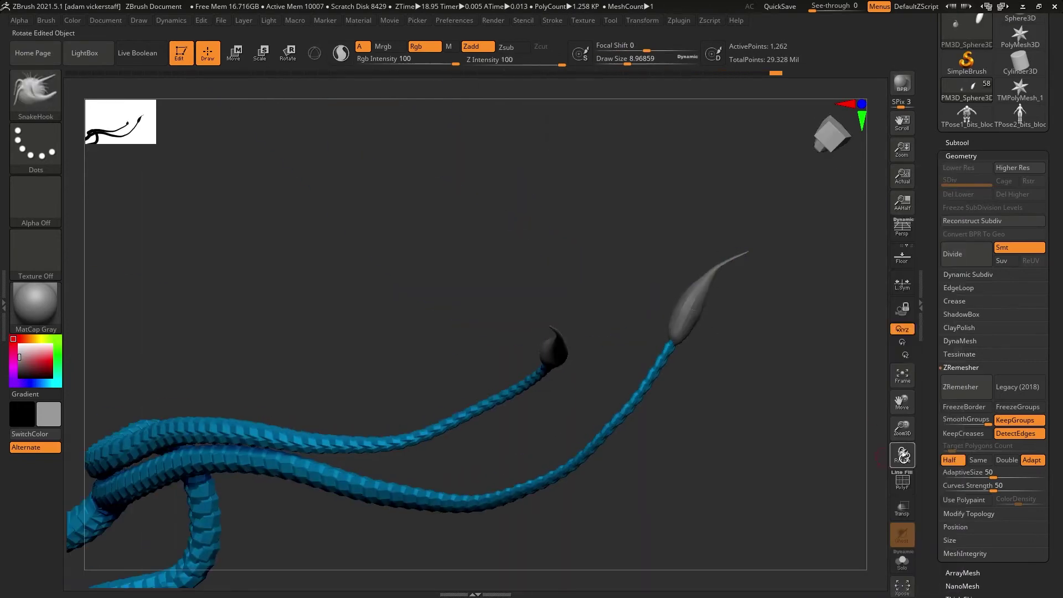
pyautogui.keyDown('shift'); pyautogui.moveTo(688, 310); pyautogui.dragTo(692, 296); pyautogui.keyUp('shift')
pyautogui.moveTo(601, 338); pyautogui.dragTo(289, 439)
# Thicken the bodies of the pointed braid tips with the Inflat brush and smooth the transitions.
pyautogui.press('b')
pyautogui.press('i')
pyautogui.press('b')
pyautogui.press('b')
pyautogui.press('i')
pyautogui.press('n')
pyautogui.moveTo(827, 425); pyautogui.dragTo(686, 243)
pyautogui.press('b')
pyautogui.press('s')
pyautogui.press('m')
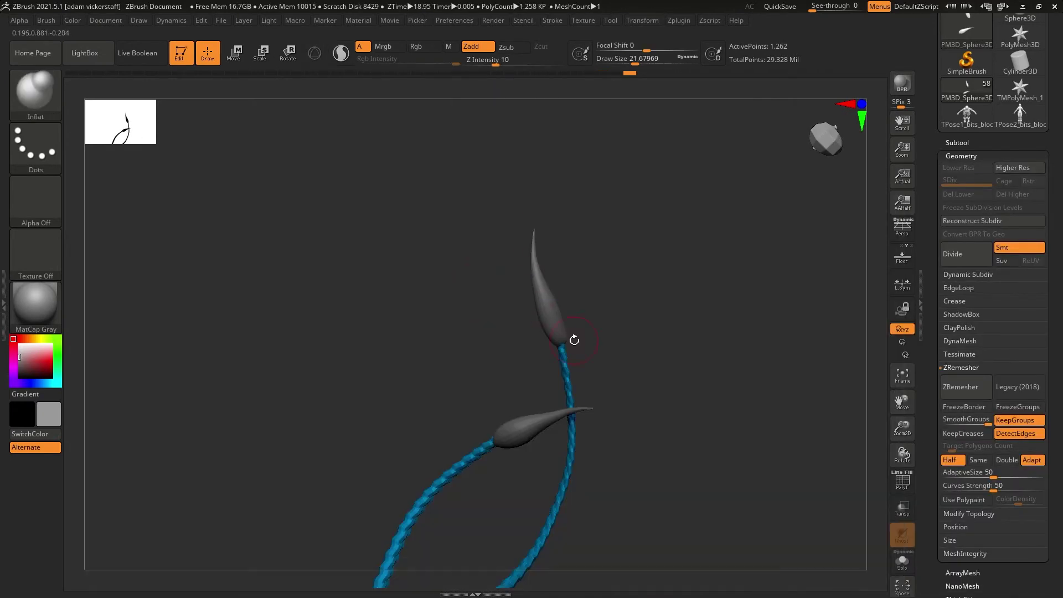
pyautogui.moveTo(736, 420); pyautogui.dragTo(664, 343)
# Duplicate the pointed tip at one braid's end into smaller strands, rotating and spreading them around the main one.
pyautogui.click(961, 157)
pyautogui.click(966, 315)
pyautogui.keyDown('ctrl'); pyautogui.moveTo(570, 293); pyautogui.dragTo(365, 119); pyautogui.keyUp('ctrl')
pyautogui.moveTo(554, 487); pyautogui.dragTo(598, 542)
pyautogui.moveTo(464, 435); pyautogui.dragTo(477, 437)
pyautogui.moveTo(587, 521); pyautogui.dragTo(581, 479)
pyautogui.moveTo(520, 481)
pyautogui.mouseDown()
pyautogui.moveTo(507, 476)
pyautogui.moveTo(507, 488)
pyautogui.mouseUp()
pyautogui.moveTo(581, 515); pyautogui.dragTo(598, 431)
pyautogui.moveTo(514, 432); pyautogui.dragTo(507, 420)
pyautogui.moveTo(901, 455); pyautogui.dragTo(892, 382)
pyautogui.keyDown('ctrl'); pyautogui.click(598, 332); pyautogui.keyUp('ctrl')
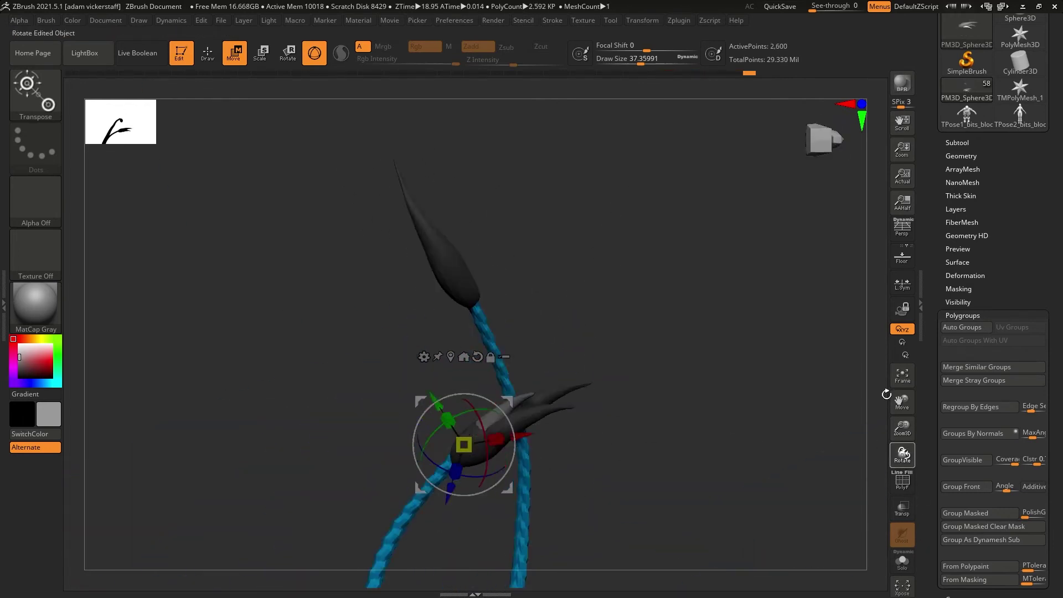
# Position additional strand copies around the other braid's pointed tip.
pyautogui.moveTo(598, 354); pyautogui.dragTo(554, 338)
pyautogui.keyDown('alt'); pyautogui.click(424, 318); pyautogui.keyUp('alt')
pyautogui.moveTo(560, 376); pyautogui.dragTo(407, 322)
pyautogui.keyDown('ctrl'); pyautogui.moveTo(575, 388); pyautogui.dragTo(609, 420); pyautogui.keyUp('ctrl')
# Colour the hair tufts the braids' blue and start bending individual strands with the Move Topological brush.
pyautogui.moveTo(902, 455)
pyautogui.mouseDown()
pyautogui.moveTo(920, 470)
pyautogui.moveTo(904, 469)
pyautogui.moveTo(908, 443)
pyautogui.moveTo(904, 451)
pyautogui.moveTo(921, 439)
pyautogui.moveTo(871, 475)
pyautogui.mouseUp()
pyautogui.press('q')
pyautogui.press('b')
pyautogui.press('m')
pyautogui.press('t')
pyautogui.keyDown('shift'); pyautogui.moveTo(625, 427); pyautogui.dragTo(586, 432); pyautogui.keyUp('shift')
pyautogui.moveTo(645, 396); pyautogui.dragTo(633, 390)
pyautogui.moveTo(901, 455)
pyautogui.mouseDown()
pyautogui.moveTo(890, 469)
pyautogui.moveTo(892, 509)
pyautogui.mouseUp()
pyautogui.moveTo(592, 371); pyautogui.dragTo(581, 388)
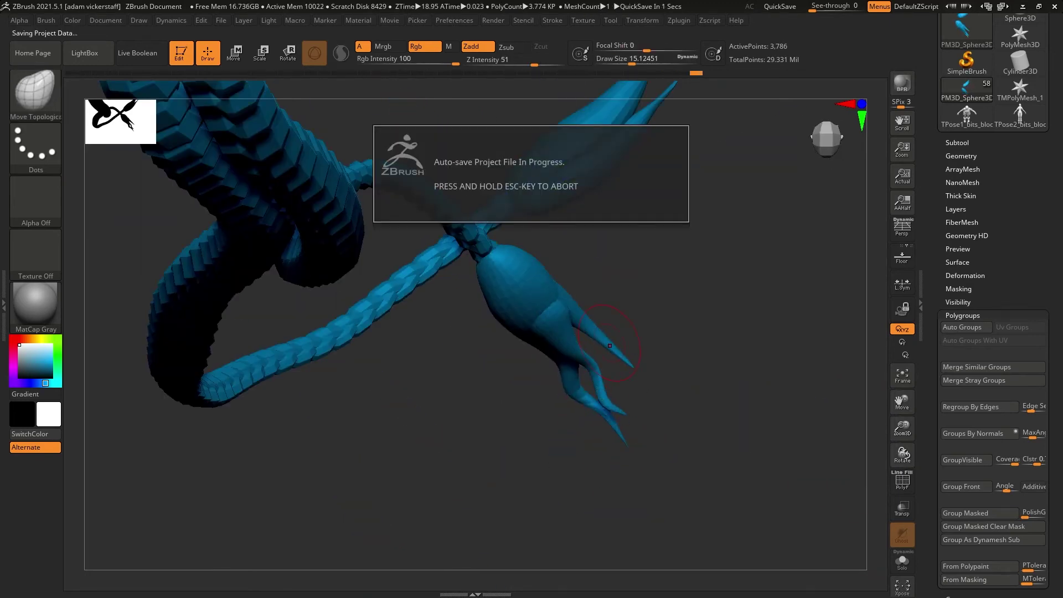
# Refine the spacing and curvature of the tuft strands from several angles with Move Topological, varying the brush size.
pyautogui.press('s')
pyautogui.moveTo(608, 394); pyautogui.dragTo(616, 387)
pyautogui.moveTo(902, 455); pyautogui.dragTo(819, 468)
pyautogui.press('s')
pyautogui.moveTo(631, 282); pyautogui.dragTo(622, 266)
pyautogui.moveTo(614, 335); pyautogui.dragTo(605, 327)
pyautogui.moveTo(902, 455)
pyautogui.mouseDown()
pyautogui.moveTo(963, 446)
pyautogui.moveTo(906, 449)
pyautogui.mouseUp()
pyautogui.moveTo(902, 455); pyautogui.dragTo(880, 426)
pyautogui.press('s')
pyautogui.moveTo(671, 333)
pyautogui.mouseDown()
pyautogui.moveTo(685, 340)
pyautogui.moveTo(634, 342)
pyautogui.mouseUp()
# Smooth the base of the hair tuft where it meets the braid.
pyautogui.moveTo(902, 428)
pyautogui.mouseDown()
pyautogui.moveTo(832, 225)
pyautogui.moveTo(836, 387)
pyautogui.mouseUp()
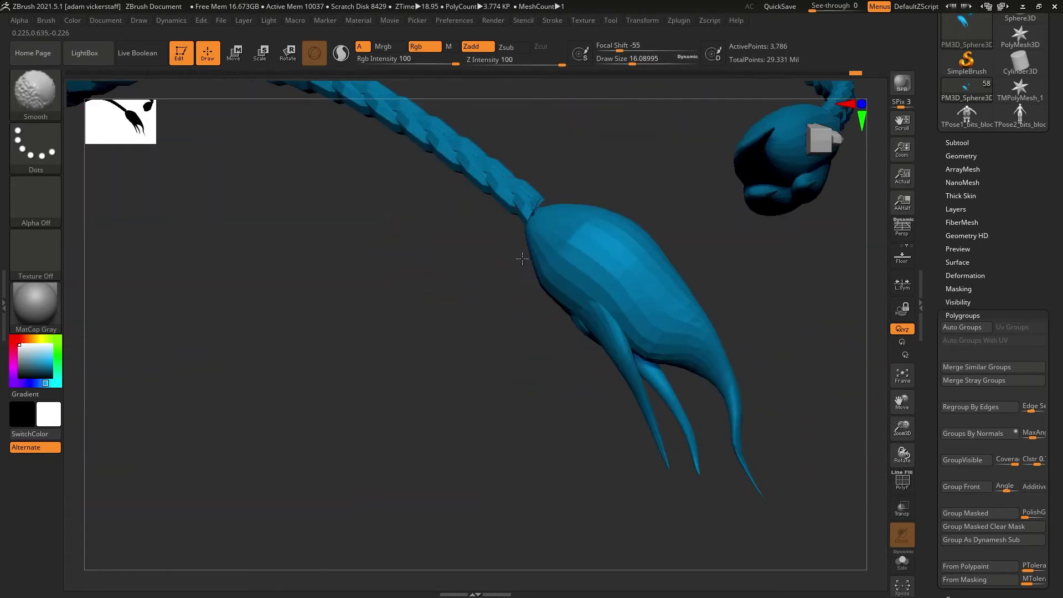
pyautogui.keyDown('shift'); pyautogui.moveTo(522, 257); pyautogui.dragTo(545, 238); pyautogui.keyUp('shift')
pyautogui.moveTo(901, 455); pyautogui.dragTo(775, 442)
pyautogui.keyDown('shift'); pyautogui.moveTo(582, 249); pyautogui.dragTo(576, 233); pyautogui.keyUp('shift')
pyautogui.moveTo(902, 455); pyautogui.dragTo(839, 404)
# Adjust the tuft's base against the braid and reposition its small strands with Move Topological.
pyautogui.moveTo(515, 217); pyautogui.dragTo(523, 228)
pyautogui.moveTo(902, 429); pyautogui.dragTo(864, 332)
pyautogui.moveTo(902, 455); pyautogui.dragTo(970, 446)
pyautogui.moveTo(902, 428)
pyautogui.mouseDown()
pyautogui.moveTo(904, 443)
pyautogui.moveTo(852, 410)
pyautogui.mouseUp()
pyautogui.moveTo(544, 309); pyautogui.dragTo(781, 392)
pyautogui.moveTo(495, 279); pyautogui.dragTo(458, 290)
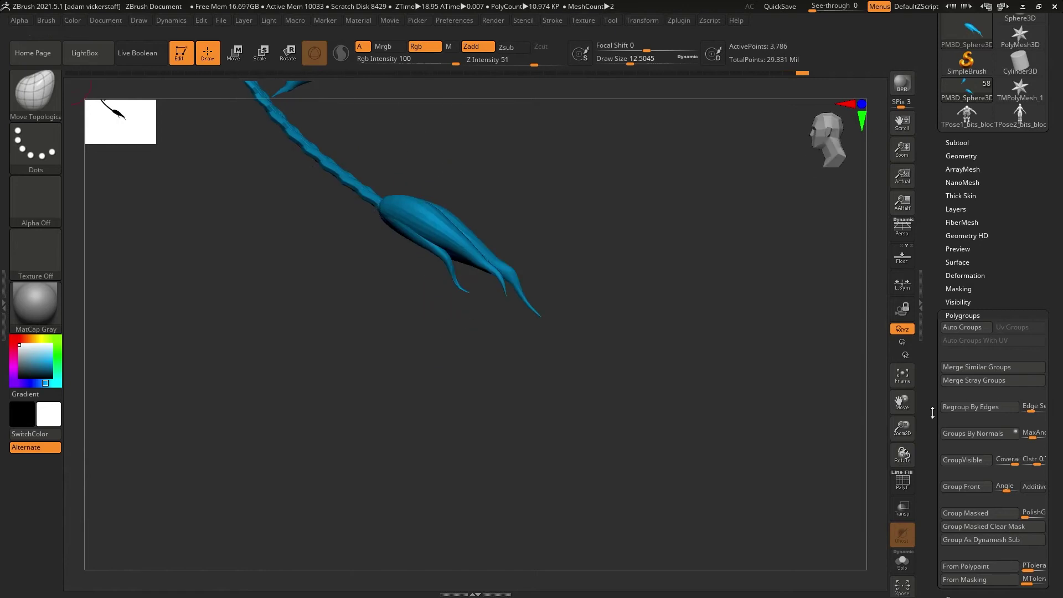
# Reshape both tufts' overall flow and bend their strand ends with the Move brush.
pyautogui.press('b')
pyautogui.press('m')
pyautogui.press('v')
pyautogui.moveTo(719, 360); pyautogui.dragTo(636, 387)
pyautogui.moveTo(457, 299); pyautogui.dragTo(451, 302)
pyautogui.moveTo(637, 388); pyautogui.dragTo(731, 354)
pyautogui.press('s')
pyautogui.moveTo(465, 357); pyautogui.dragTo(460, 357)
pyautogui.moveTo(443, 332); pyautogui.dragTo(438, 335)
pyautogui.keyDown('alt'); pyautogui.moveTo(829, 361); pyautogui.dragTo(971, 448); pyautogui.keyUp('alt')
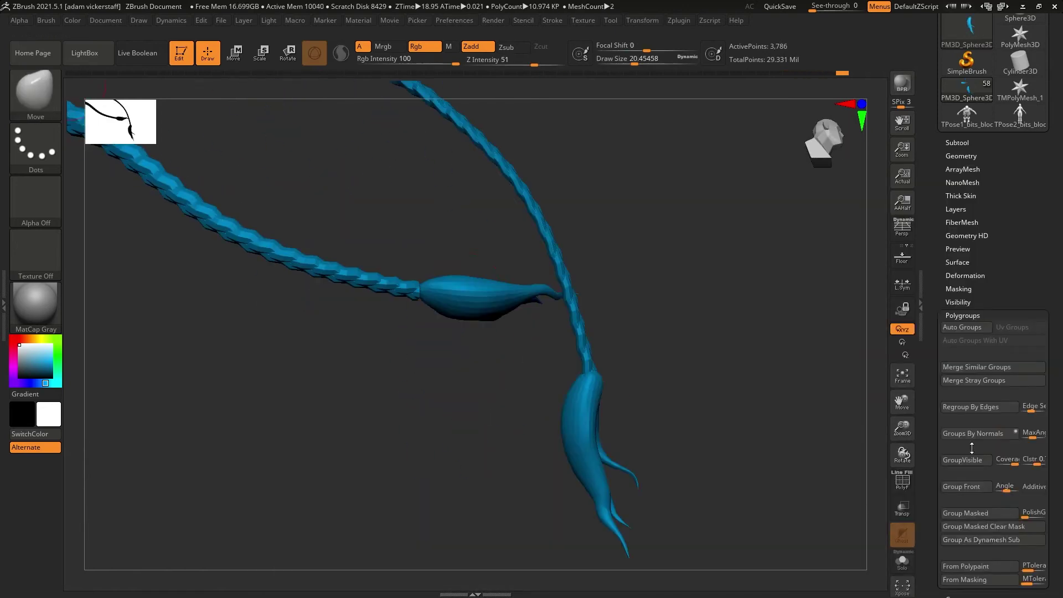
# Isolate the two hair tufts and merge their strands into a single surface with DynaMesh at resolution 2728.
pyautogui.moveTo(775, 360); pyautogui.dragTo(975, 401)
pyautogui.click(961, 156)
pyautogui.click(958, 142)
pyautogui.click(902, 561)
pyautogui.click(961, 154)
pyautogui.click(959, 338)
pyautogui.click(973, 363)
pyautogui.moveTo(902, 454); pyautogui.dragTo(912, 489)
pyautogui.moveTo(720, 388); pyautogui.dragTo(692, 399)
pyautogui.click(966, 358)
# Reduce the polygon count of the merged tufts with Decimation Master.
pyautogui.click(679, 20)
pyautogui.click(719, 133)
pyautogui.click(719, 236)
pyautogui.hotkey('shift', 'f')
pyautogui.click(678, 20)
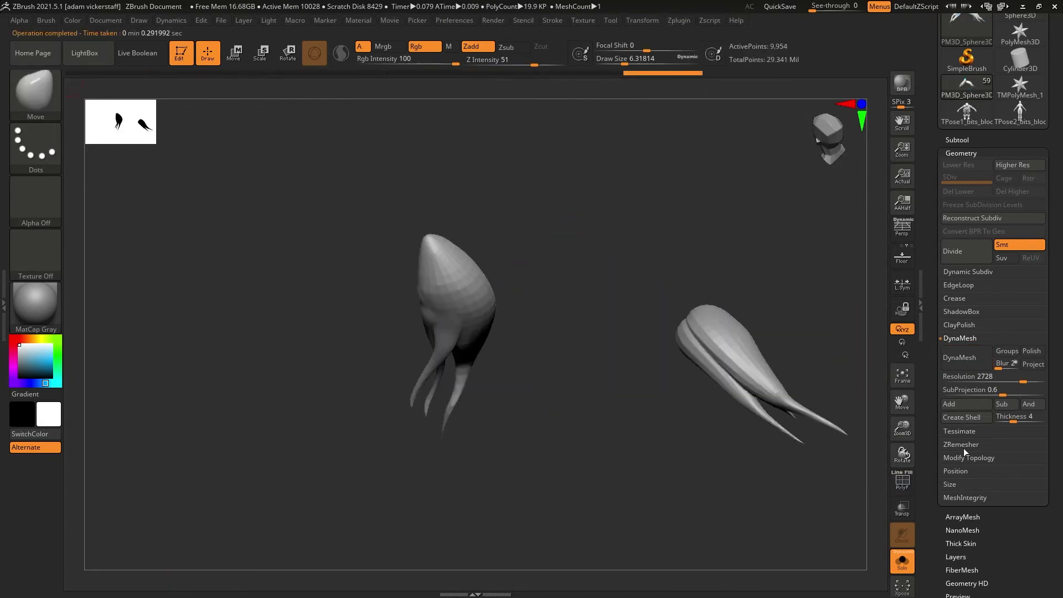
# Retopologise the tufts with ZRemesher and adjust their strand tips with the Move brush.
pyautogui.click(961, 364)
pyautogui.click(966, 384)
pyautogui.hotkey('shift', 'f')
pyautogui.moveTo(714, 395); pyautogui.dragTo(667, 403)
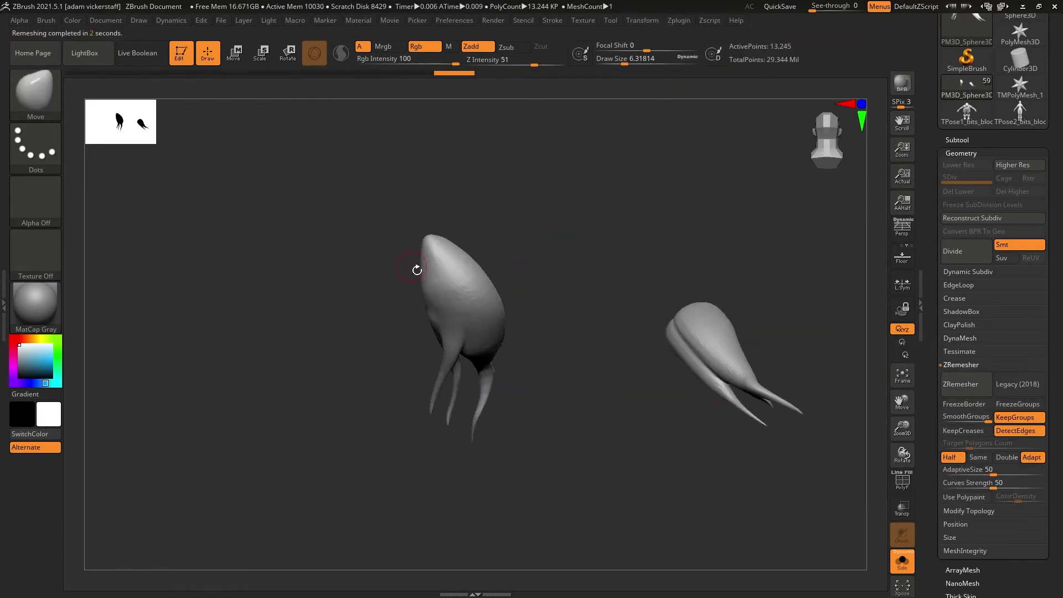
pyautogui.moveTo(691, 346); pyautogui.dragTo(562, 424)
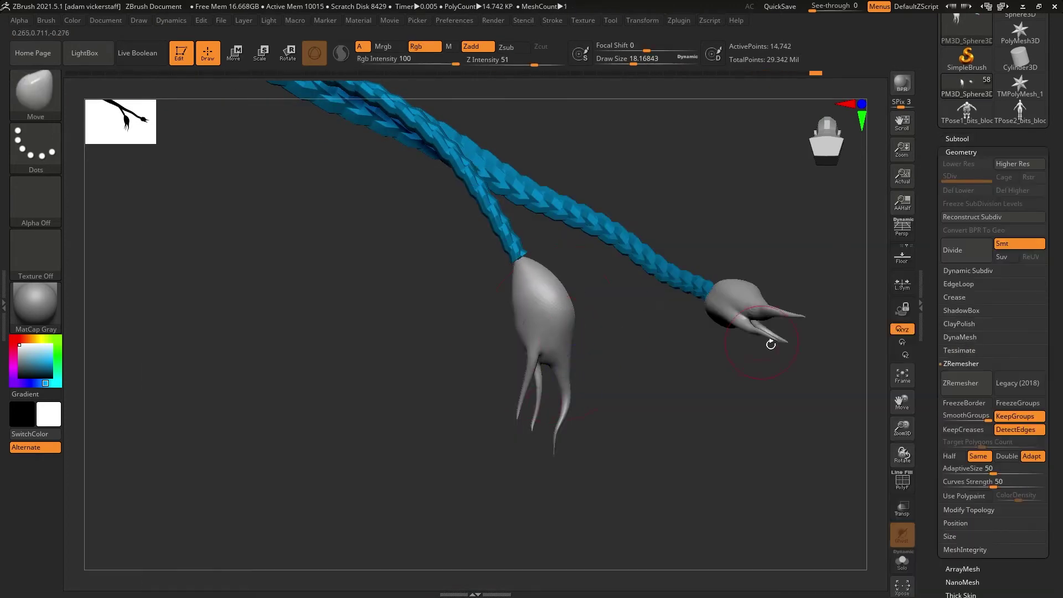
pyautogui.moveTo(771, 344); pyautogui.dragTo(496, 309)
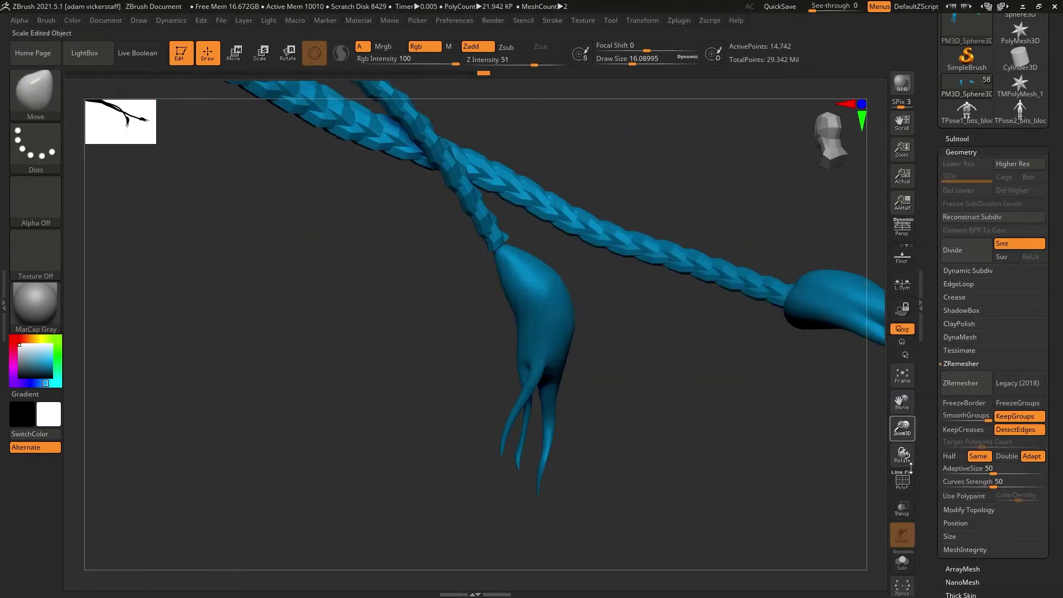
# Subdivide the tufts, store a morph target and carve flowing strand grooves along them with DamStandard.
pyautogui.press('b')
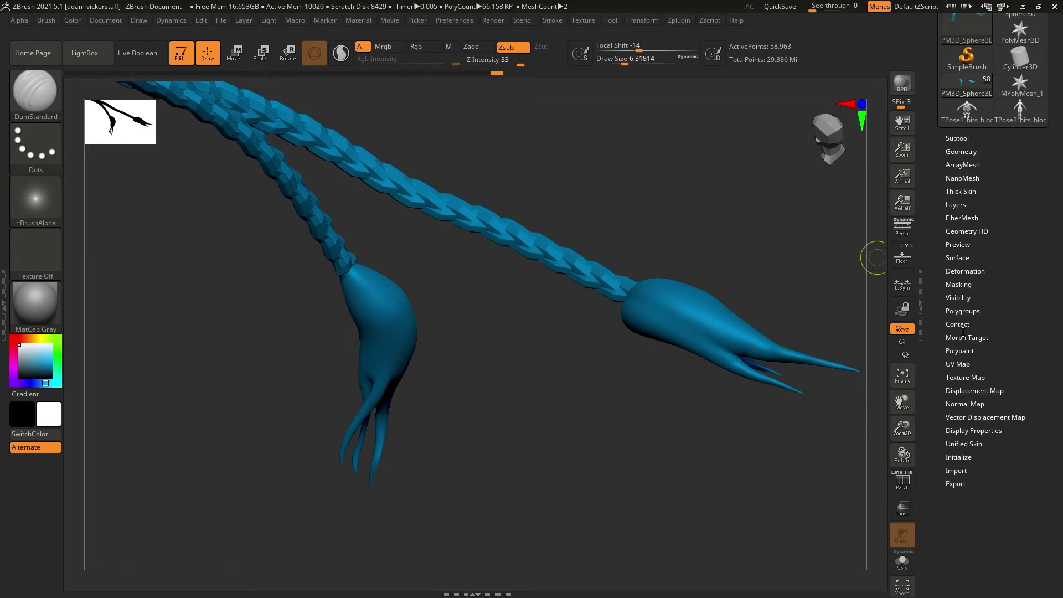
pyautogui.press('space')
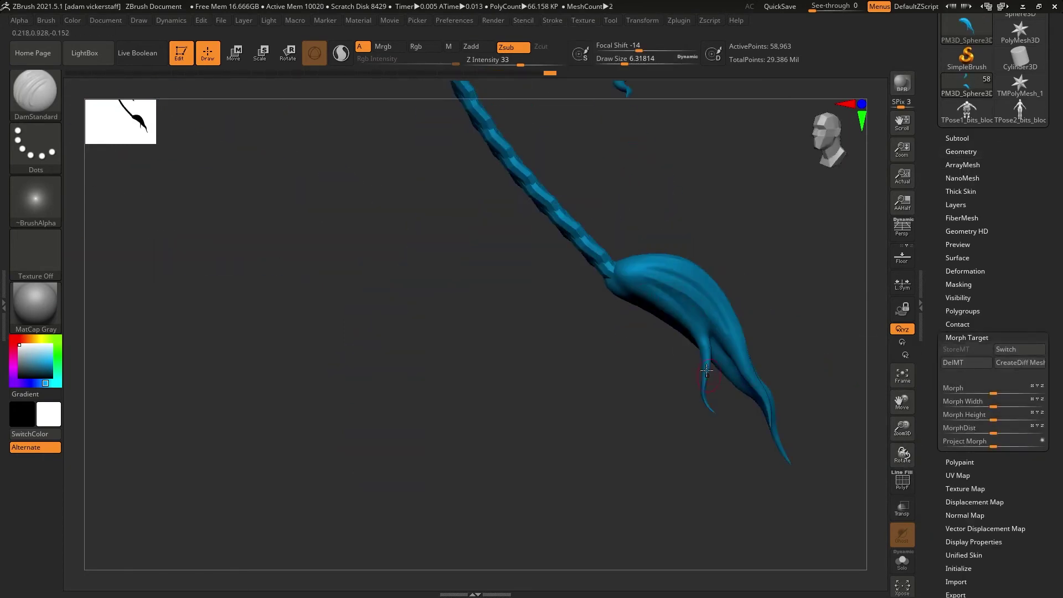
pyautogui.hotkey('ctrl', 'z')
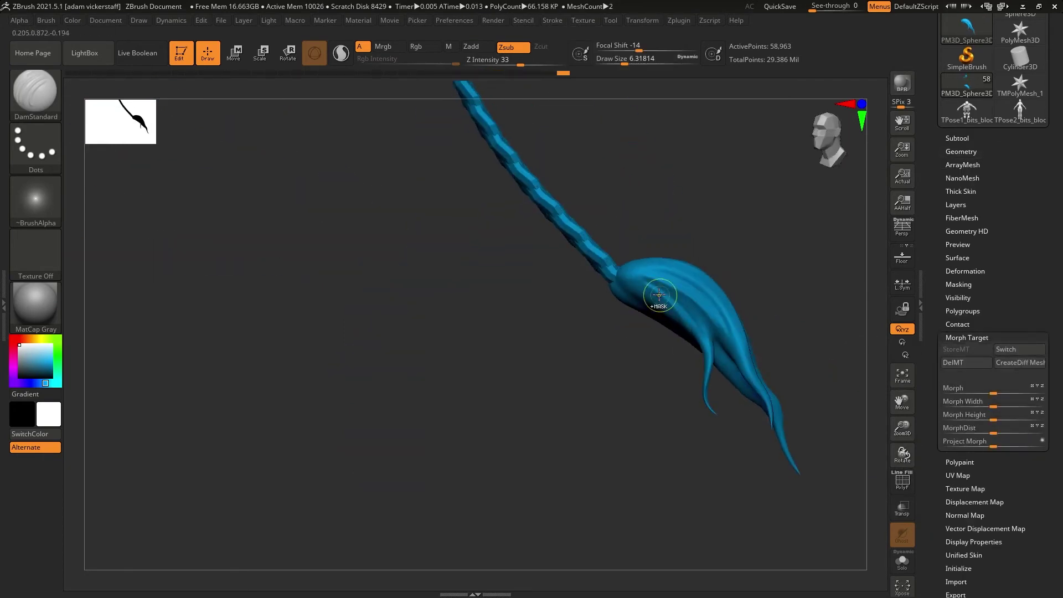
pyautogui.moveTo(919, 457); pyautogui.dragTo(684, 376)
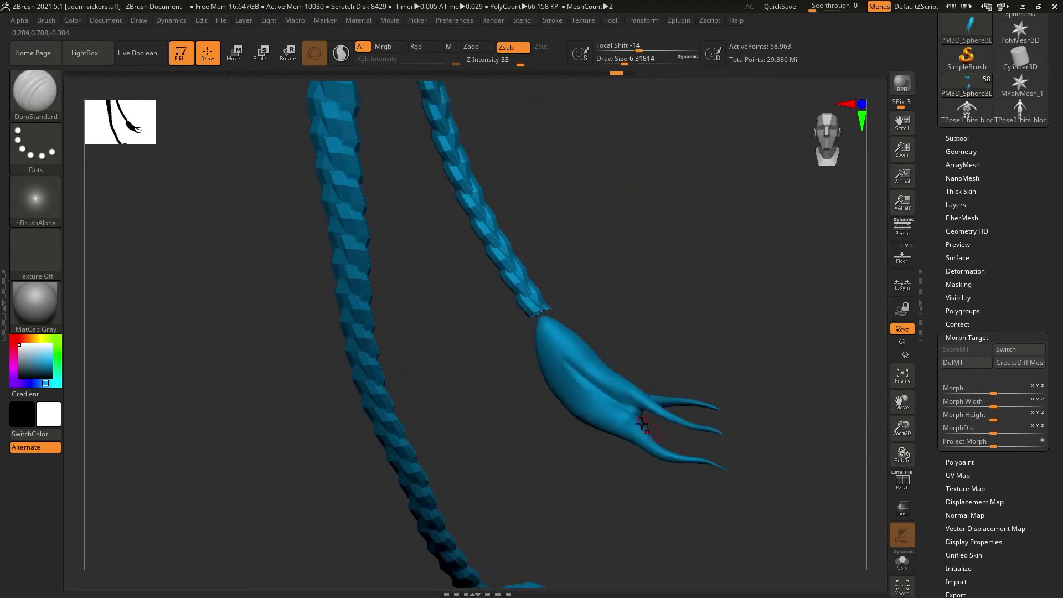
pyautogui.moveTo(570, 369); pyautogui.dragTo(872, 431, button='right')
pyautogui.moveTo(898, 451); pyautogui.dragTo(908, 459)
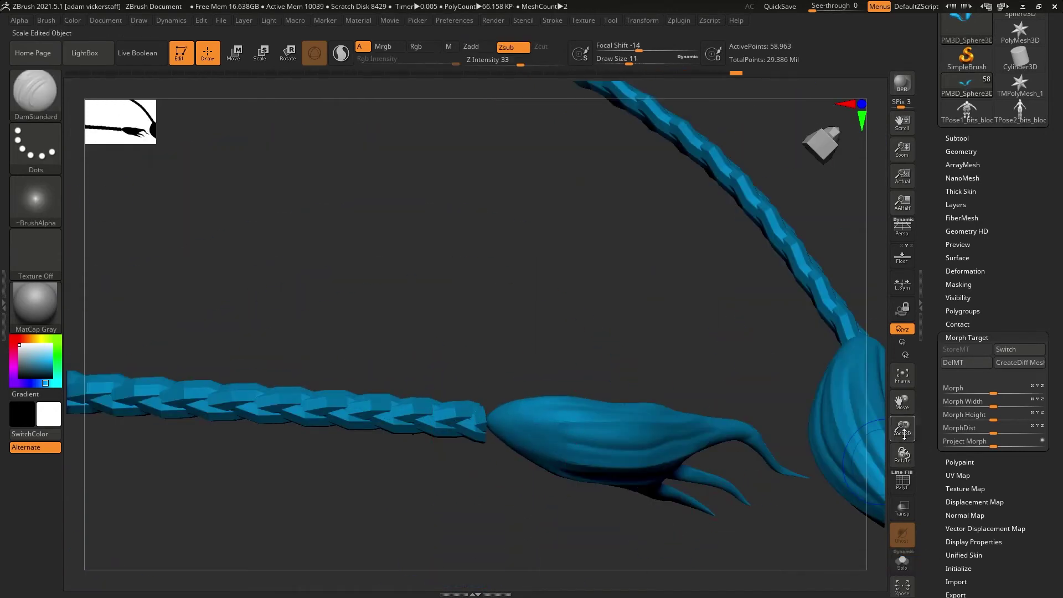
# Return the tufts to subdivision level 1 and reshape them against the braid ends with the Move brush.
pyautogui.moveTo(903, 433); pyautogui.dragTo(909, 446)
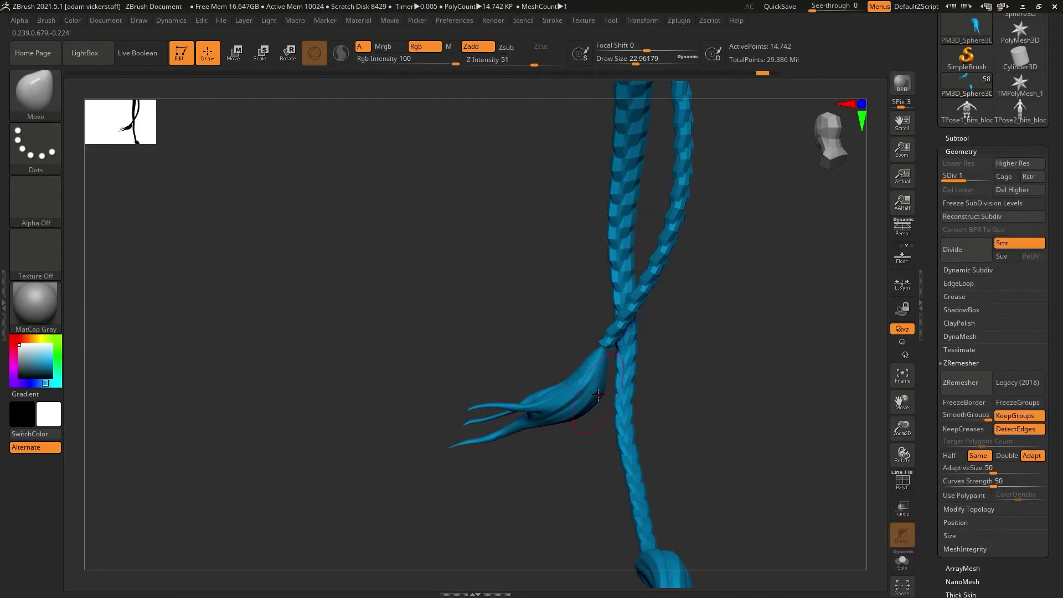
pyautogui.moveTo(755, 414); pyautogui.dragTo(705, 404)
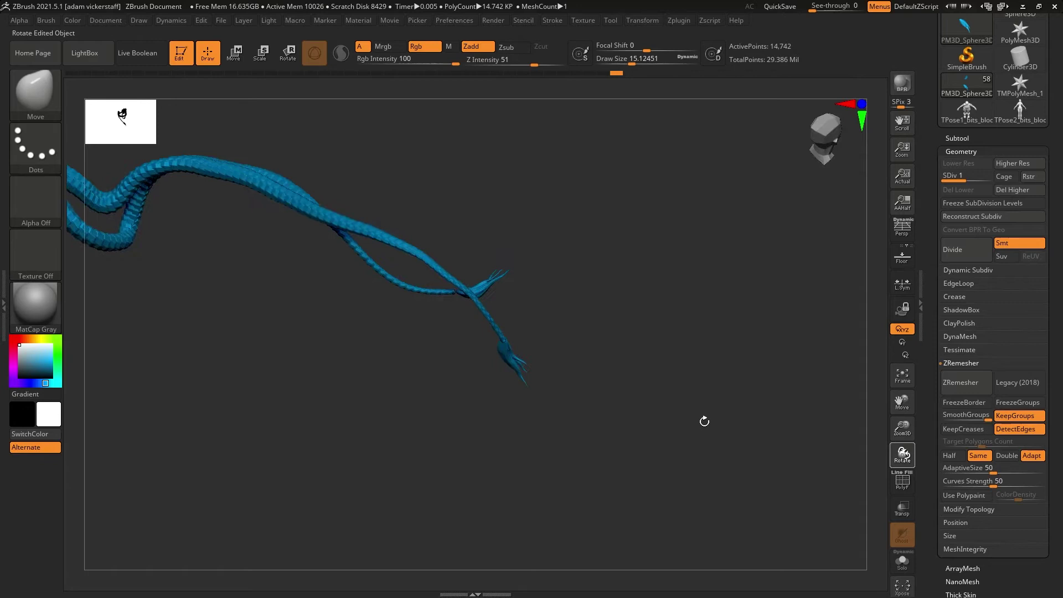
pyautogui.moveTo(703, 420)
pyautogui.mouseDown()
pyautogui.moveTo(892, 458)
pyautogui.moveTo(888, 327)
pyautogui.mouseUp()
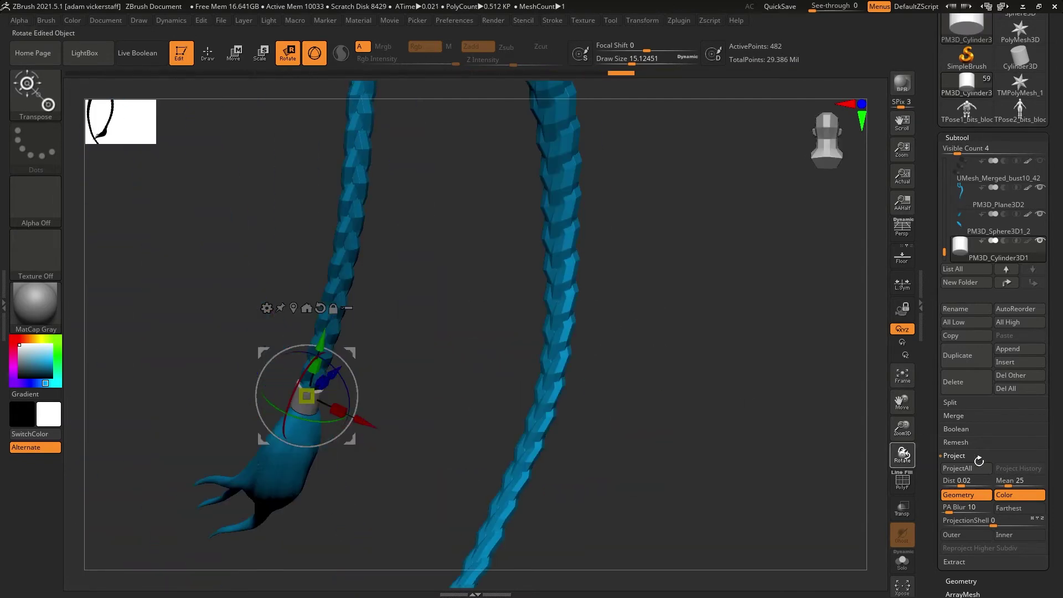
# Fit the small cylinder as a hair band around the joint between the first braid and its tuft.
pyautogui.moveTo(903, 454); pyautogui.dragTo(984, 449)
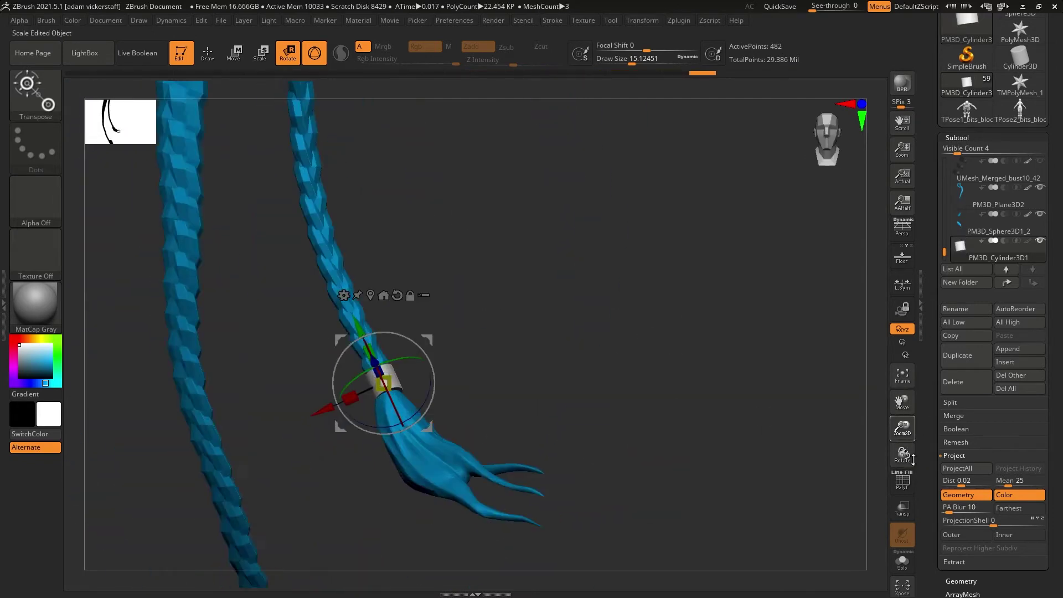
pyautogui.moveTo(902, 454); pyautogui.dragTo(869, 475)
pyautogui.moveTo(425, 357); pyautogui.dragTo(412, 372)
pyautogui.moveTo(903, 454); pyautogui.dragTo(831, 448)
# Duplicate the cylinder band and align the copy with the second braid's end, just above its tuft.
pyautogui.keyDown('ctrl'); pyautogui.moveTo(619, 287); pyautogui.dragTo(534, 500); pyautogui.keyUp('ctrl')
pyautogui.moveTo(902, 454); pyautogui.dragTo(847, 443)
pyautogui.moveTo(425, 366); pyautogui.dragTo(439, 361)
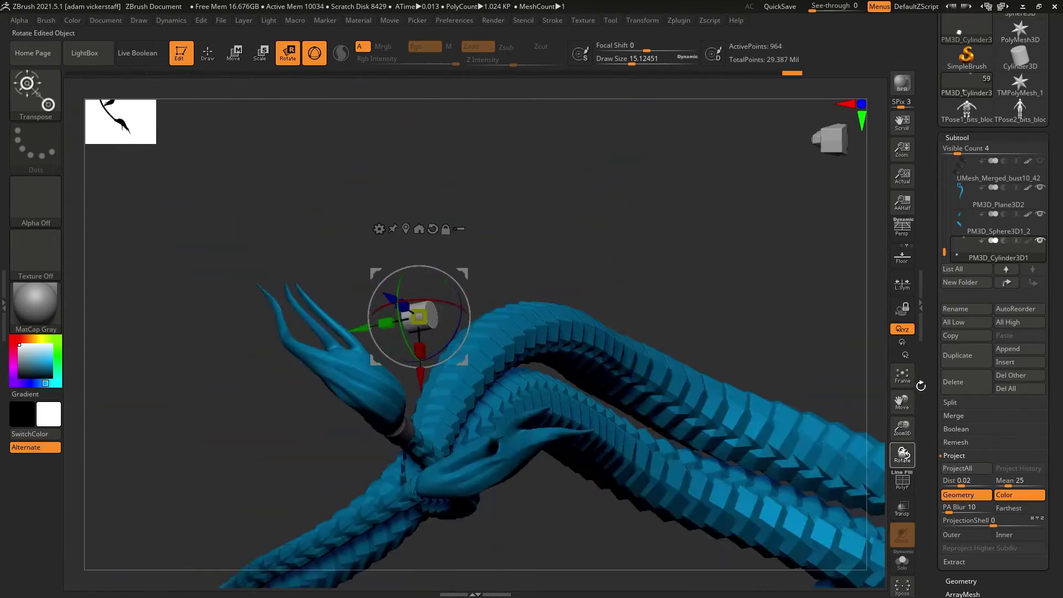
pyautogui.moveTo(351, 354); pyautogui.dragTo(297, 508)
pyautogui.moveTo(903, 449); pyautogui.dragTo(864, 443)
pyautogui.moveTo(314, 457); pyautogui.dragTo(314, 461)
pyautogui.moveTo(903, 454); pyautogui.dragTo(863, 460)
pyautogui.moveTo(306, 447); pyautogui.dragTo(310, 440)
pyautogui.moveTo(902, 453); pyautogui.dragTo(872, 355)
# Subdivide the two braid bands up to subdivision level 3.
pyautogui.press('q')
pyautogui.click(957, 138)
pyautogui.click(957, 150)
pyautogui.click(956, 253)
pyautogui.click(956, 253)
pyautogui.click(956, 253)
pyautogui.press('b')
pyautogui.press('s')
pyautogui.moveTo(902, 428)
pyautogui.mouseDown()
pyautogui.moveTo(902, 471)
pyautogui.moveTo(961, 271)
pyautogui.mouseUp()
pyautogui.press('t')
pyautogui.click(963, 253)
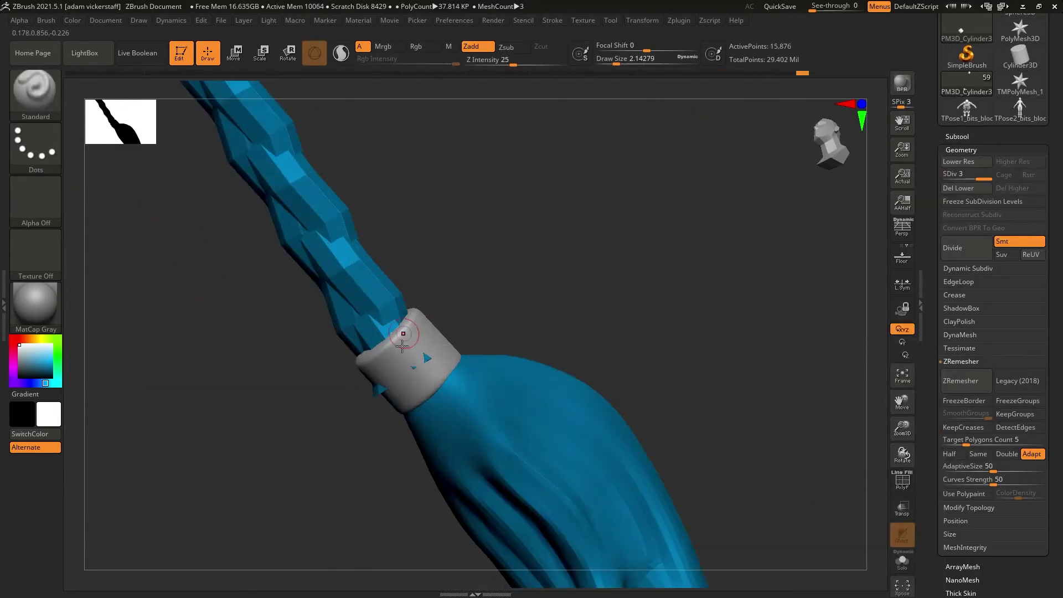
# Build up the bands with the Standard brush wherever the braid pokes through, and smooth the result.
pyautogui.moveTo(356, 424); pyautogui.dragTo(506, 426)
pyautogui.moveTo(903, 454); pyautogui.dragTo(864, 443)
pyautogui.moveTo(462, 363); pyautogui.dragTo(471, 351)
pyautogui.moveTo(902, 454); pyautogui.dragTo(869, 459)
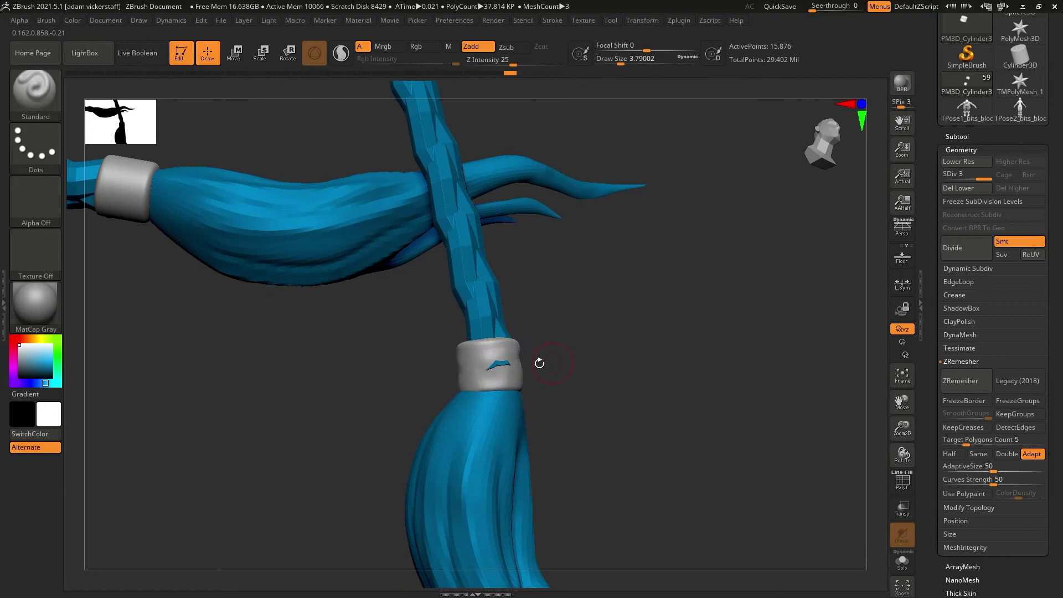
pyautogui.moveTo(489, 368); pyautogui.dragTo(495, 360)
pyautogui.moveTo(903, 427); pyautogui.dragTo(903, 388)
pyautogui.moveTo(898, 452)
pyautogui.mouseDown()
pyautogui.moveTo(942, 448)
pyautogui.moveTo(869, 465)
pyautogui.mouseUp()
pyautogui.moveTo(902, 427); pyautogui.dragTo(902, 476)
pyautogui.moveTo(541, 301); pyautogui.dragTo(522, 324)
pyautogui.moveTo(902, 454)
pyautogui.mouseDown()
pyautogui.moveTo(930, 525)
pyautogui.moveTo(917, 490)
pyautogui.moveTo(769, 411)
pyautogui.mouseUp()
pyautogui.moveTo(902, 401); pyautogui.dragTo(925, 214)
pyautogui.moveTo(902, 428); pyautogui.dragTo(908, 498)
pyautogui.keyDown('shift'); pyautogui.moveTo(714, 526); pyautogui.dragTo(700, 545); pyautogui.keyUp('shift')
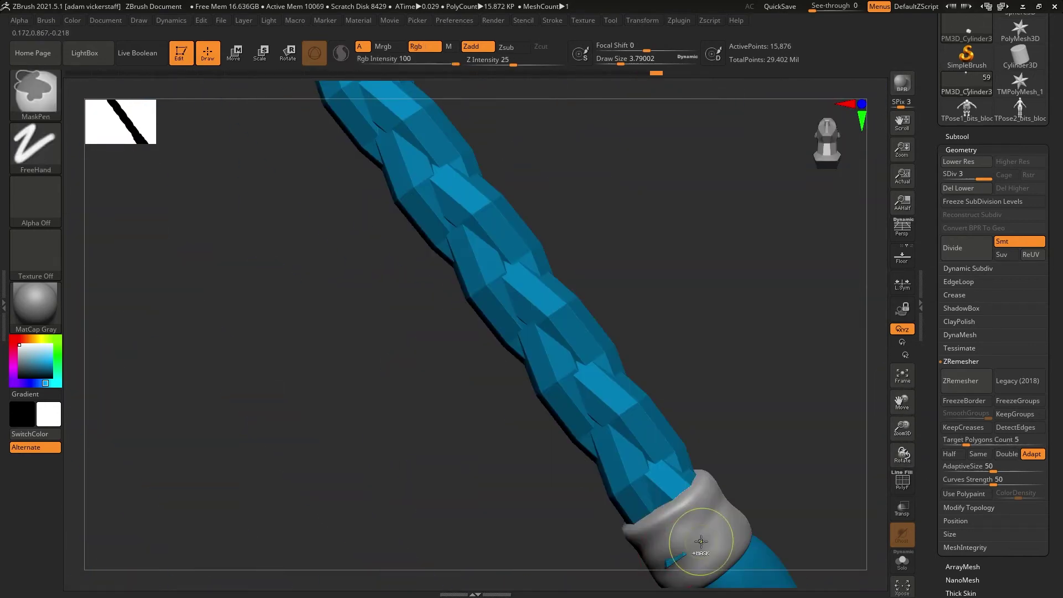
# Select the braid mesh and tuck its end inside the band with the Move brush.
pyautogui.keyDown('alt'); pyautogui.click(678, 465); pyautogui.keyUp('alt')
pyautogui.press('b')
pyautogui.press('m')
pyautogui.press('v')
# Fill the braid bands with near-black and inflate them through the Deformation settings.
pyautogui.moveTo(903, 402); pyautogui.dragTo(894, 349)
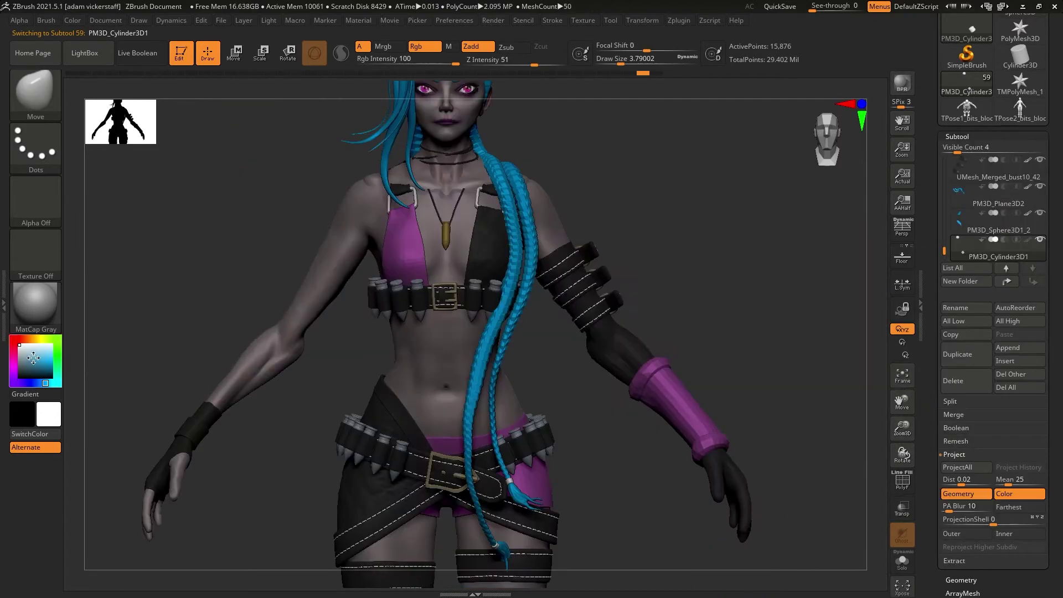
pyautogui.click(73, 20)
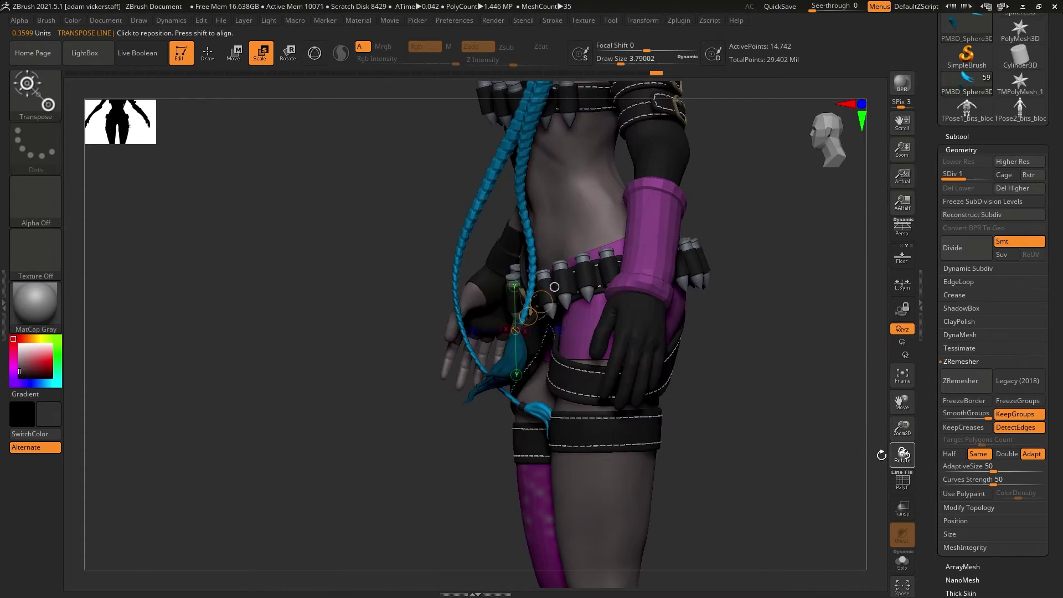
pyautogui.click(902, 508)
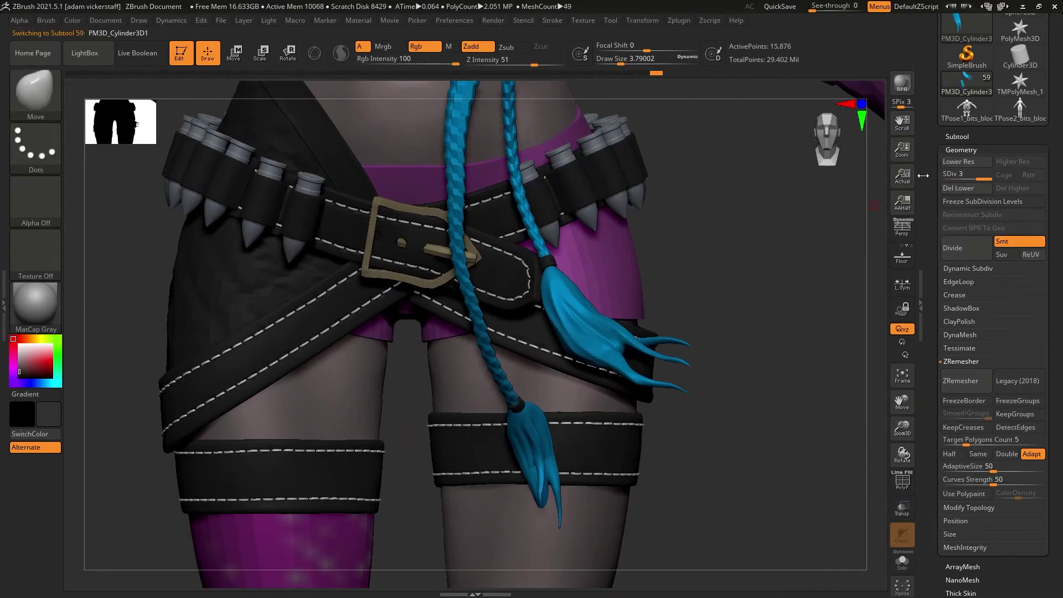
pyautogui.click(961, 149)
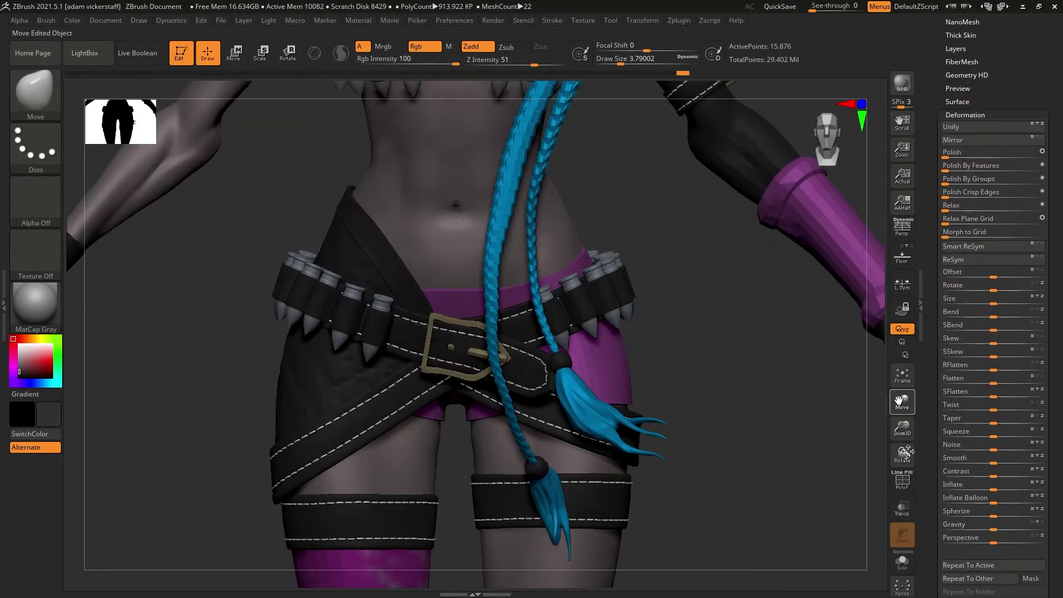
pyautogui.moveTo(1024, 72); pyautogui.dragTo(1009, 78)
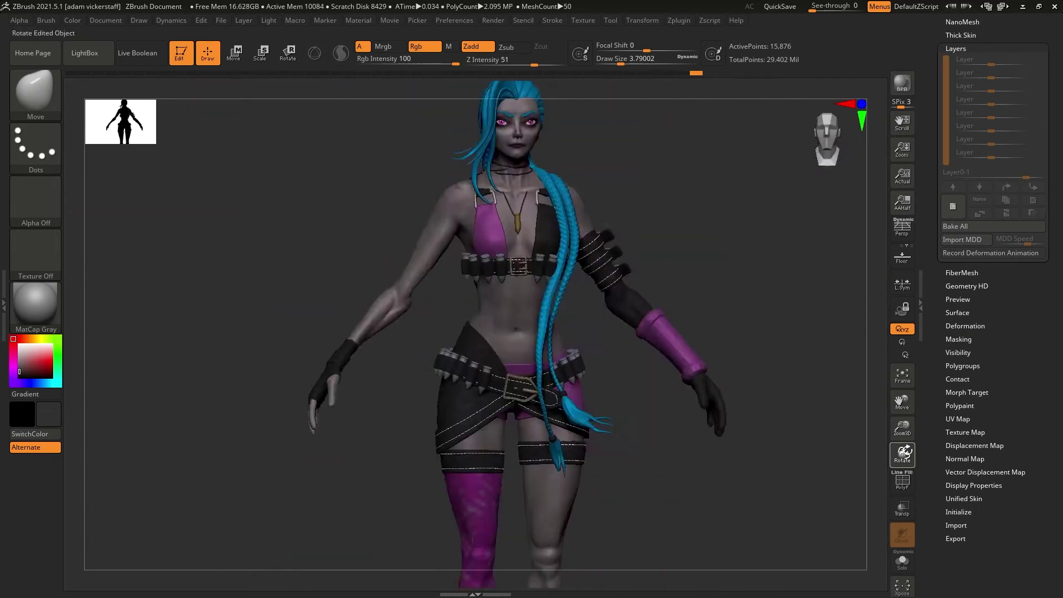
# Select the hair tufts and adjust their overall shape against the body with a large Move brush.
pyautogui.moveTo(903, 453); pyautogui.dragTo(895, 439)
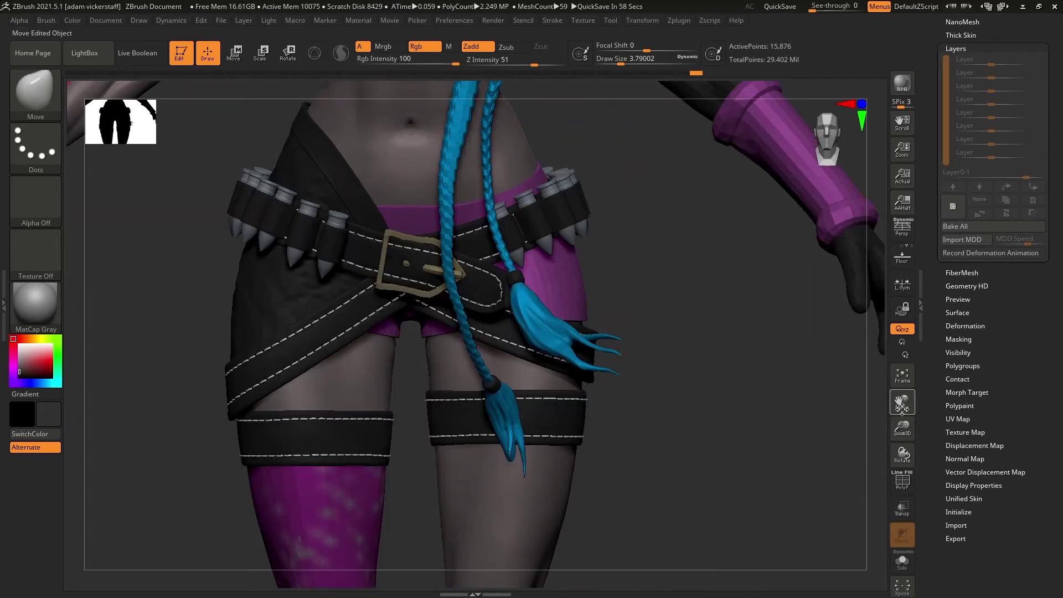
pyautogui.keyDown('alt'); pyautogui.click(601, 335); pyautogui.keyUp('alt')
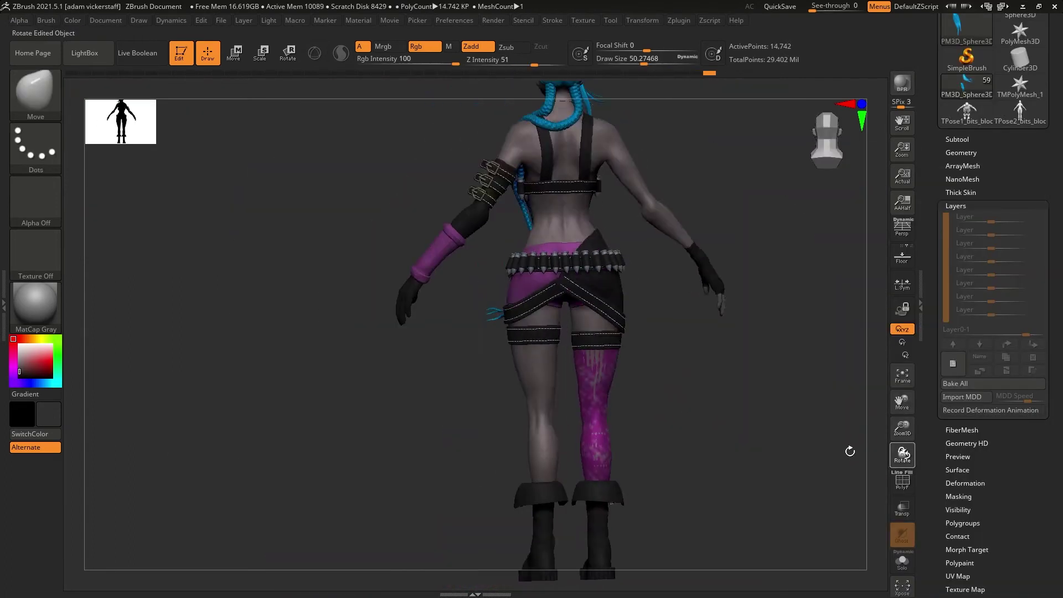
pyautogui.moveTo(623, 411); pyautogui.dragTo(617, 401)
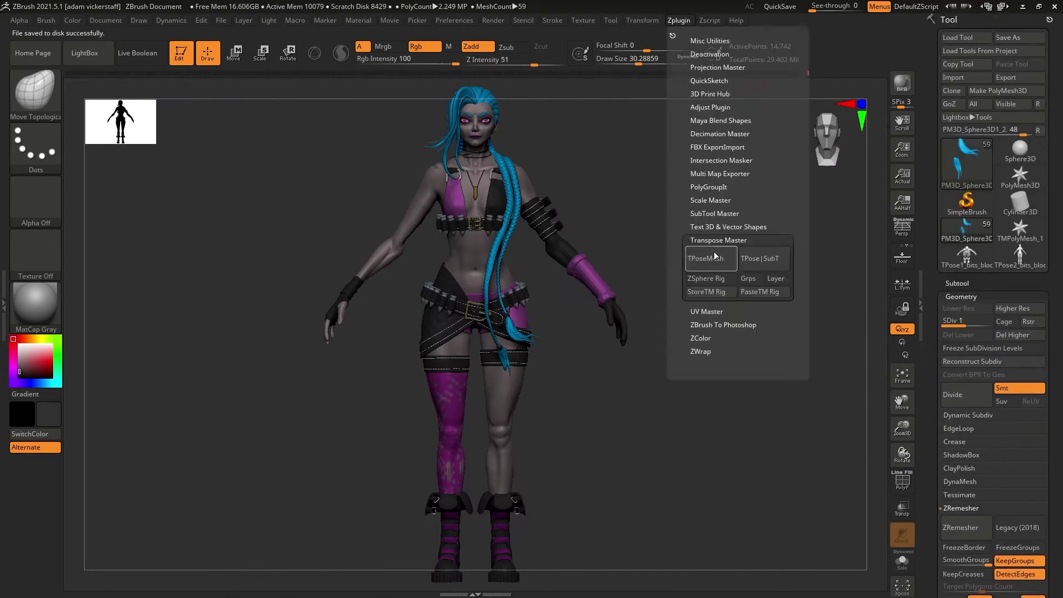
# Pose the long front braid with Transpose Master, hiding the leg and belt parts and lasso-masking the braid, and transfer the result to the subtools.
pyautogui.click(715, 253)
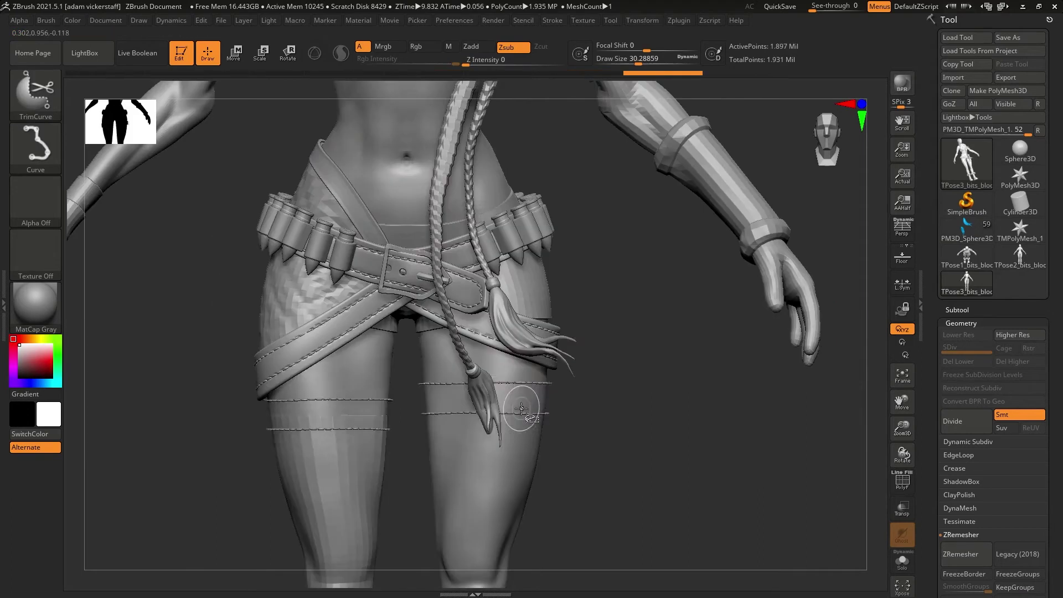
pyautogui.keyDown('ctrl'); pyautogui.keyDown('alt'); pyautogui.keyDown('shift'); pyautogui.click(521, 408); pyautogui.keyUp('shift'); pyautogui.keyUp('alt'); pyautogui.keyUp('ctrl')
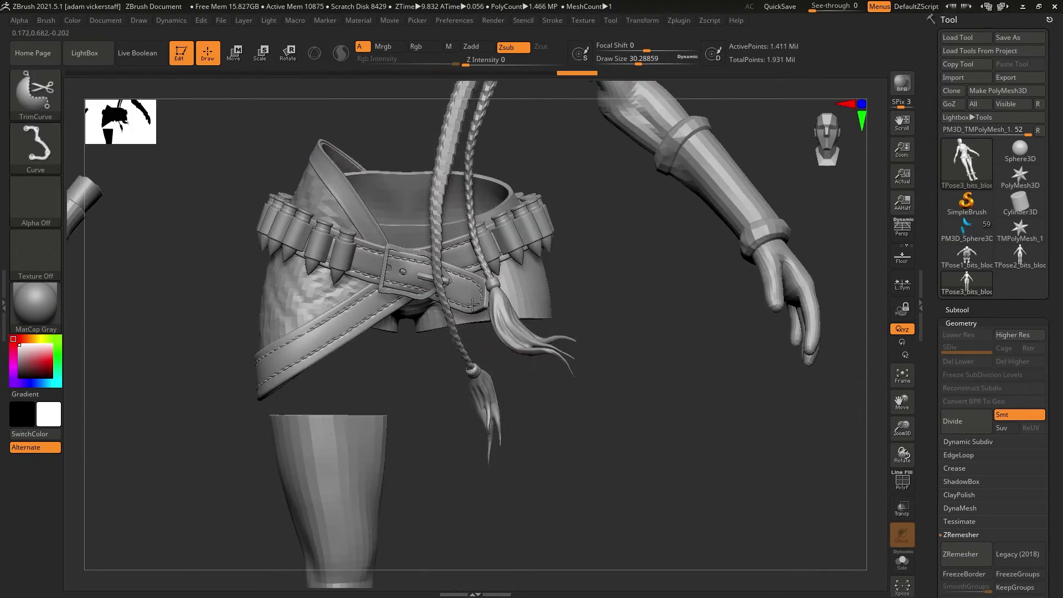
pyautogui.keyDown('ctrl'); pyautogui.keyDown('alt'); pyautogui.keyDown('shift'); pyautogui.click(410, 253); pyautogui.keyUp('shift'); pyautogui.keyUp('alt'); pyautogui.keyUp('ctrl')
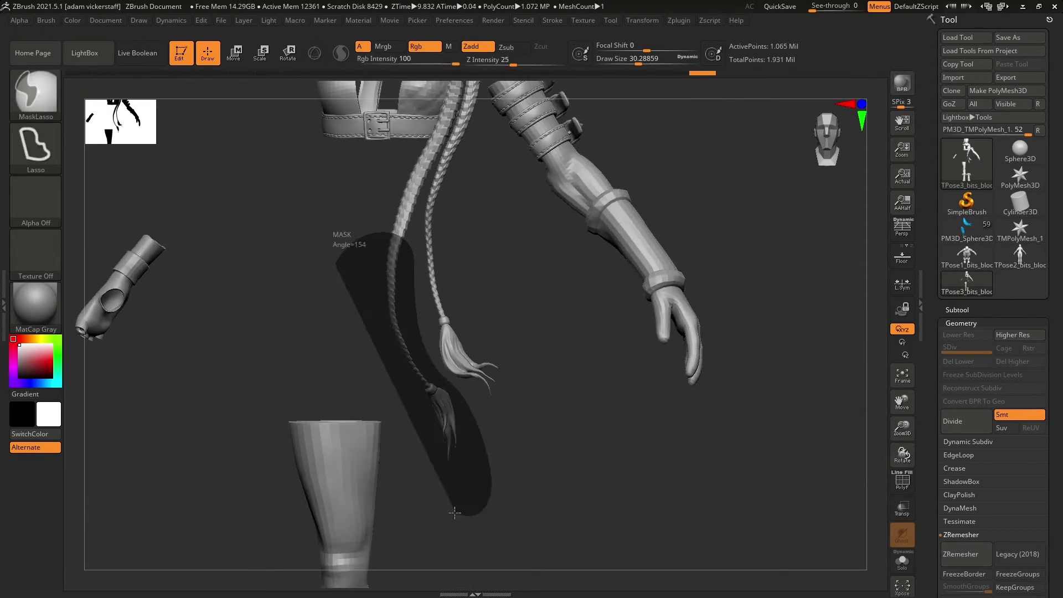
pyautogui.keyDown('ctrl'); pyautogui.keyDown('shift'); pyautogui.click(859, 393); pyautogui.keyUp('shift'); pyautogui.keyUp('ctrl')
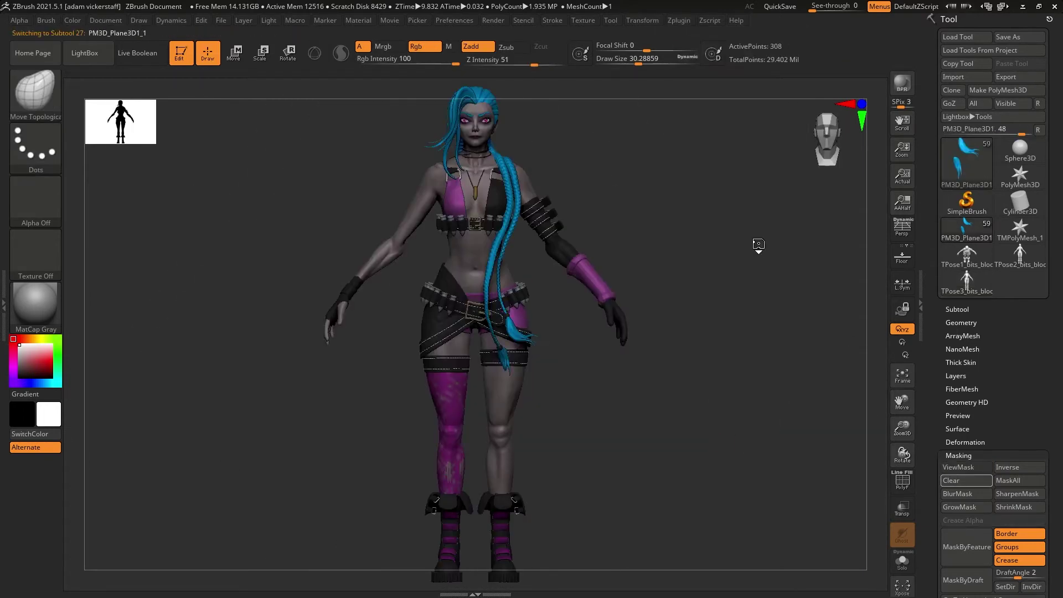
pyautogui.moveTo(900, 453); pyautogui.dragTo(1012, 463)
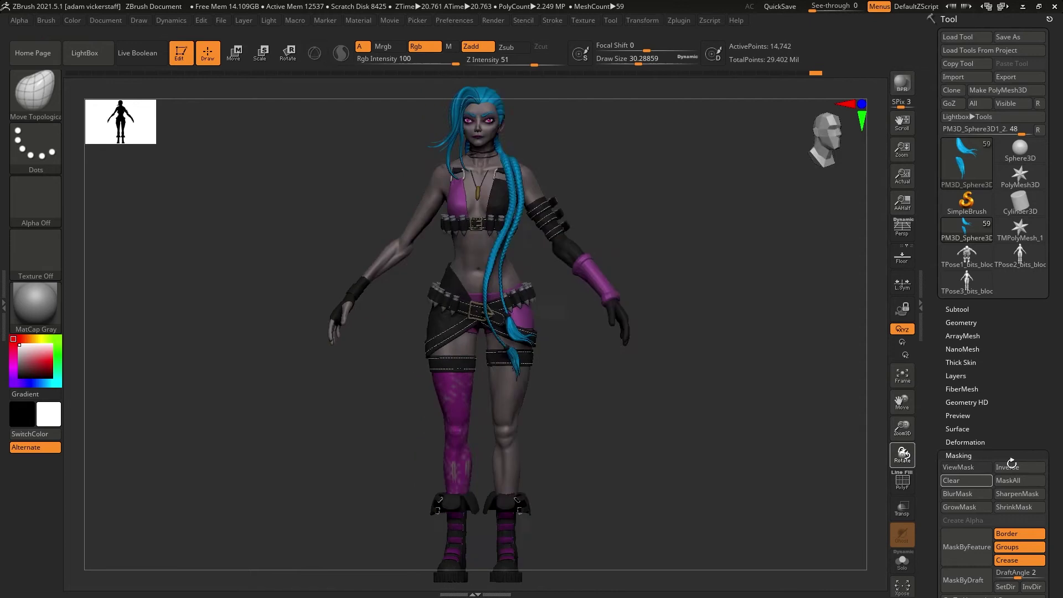
pyautogui.moveTo(910, 456); pyautogui.dragTo(941, 421)
# Step the body mesh through its subdivision levels to check its topology and surface.
pyautogui.click(957, 309)
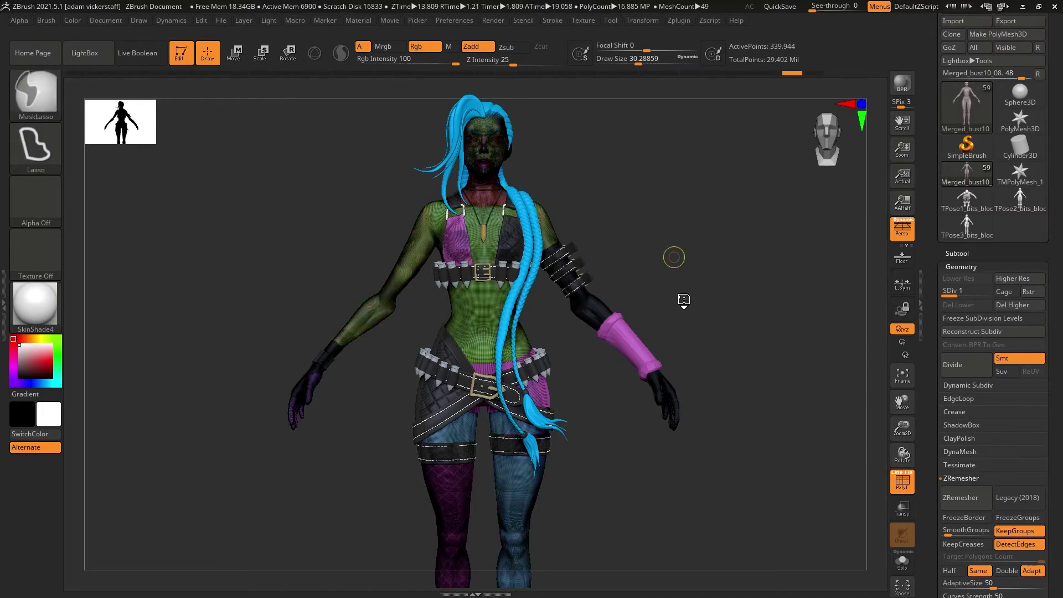
pyautogui.press('d')
pyautogui.press('d')
pyautogui.hotkey('shift', 'd')
pyautogui.hotkey('shift', 'd')
pyautogui.hotkey('shift', 'f')
# Retopologise the purple top's cup with ZRemesher, redoing it with changed settings, and subdivide it once.
pyautogui.moveTo(902, 429)
pyautogui.mouseDown()
pyautogui.moveTo(903, 448)
pyautogui.moveTo(904, 409)
pyautogui.mouseUp()
pyautogui.keyDown('alt'); pyautogui.click(447, 289); pyautogui.keyUp('alt')
pyautogui.moveTo(902, 455); pyautogui.dragTo(855, 448)
pyautogui.hotkey('shift', 'd')
pyautogui.click(978, 443)
pyautogui.click(964, 373)
pyautogui.hotkey('ctrl', 'z')
pyautogui.click(1015, 403)
pyautogui.click(964, 371)
pyautogui.hotkey('ctrl', 'd')
pyautogui.moveTo(933, 287); pyautogui.dragTo(933, 472)
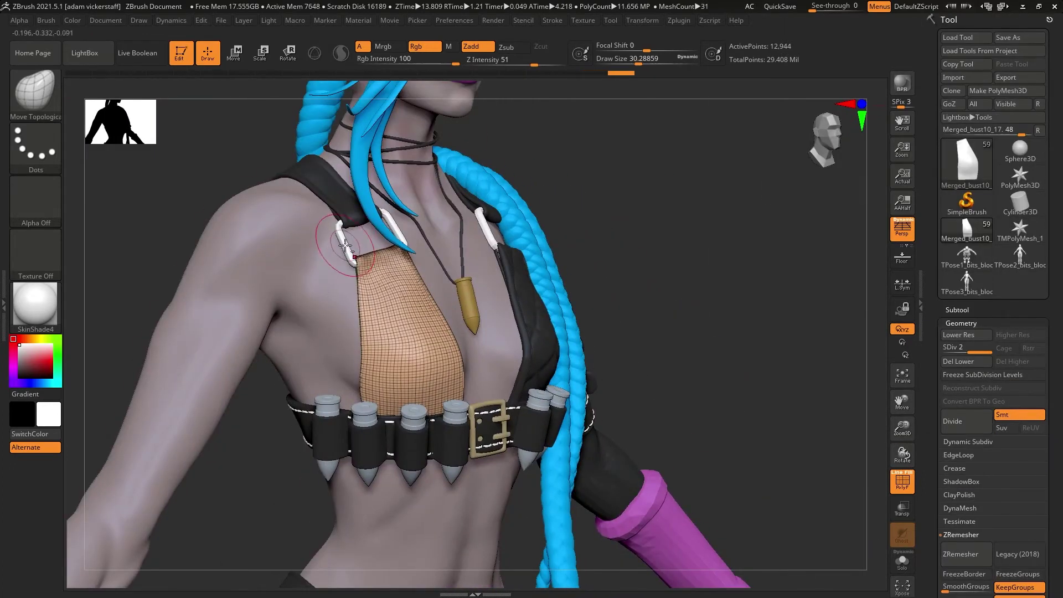
# Hide the polyframe and fill the top's white cup with purple sampled from the model.
pyautogui.click(903, 481)
pyautogui.moveTo(902, 428); pyautogui.dragTo(904, 447)
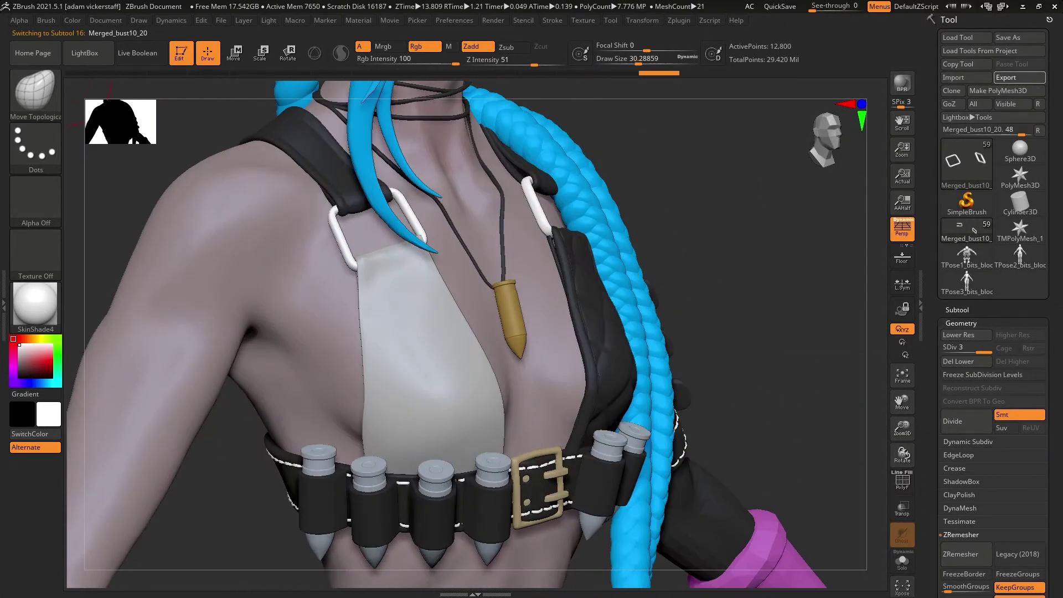
pyautogui.moveTo(330, 239); pyautogui.dragTo(250, 238)
pyautogui.keyDown('alt'); pyautogui.click(417, 260); pyautogui.keyUp('alt')
pyautogui.click(957, 310)
pyautogui.moveTo(902, 428); pyautogui.dragTo(902, 449)
pyautogui.press('c')
pyautogui.click(72, 20)
pyautogui.click(91, 238)
pyautogui.keyDown('alt'); pyautogui.click(443, 299); pyautogui.keyUp('alt')
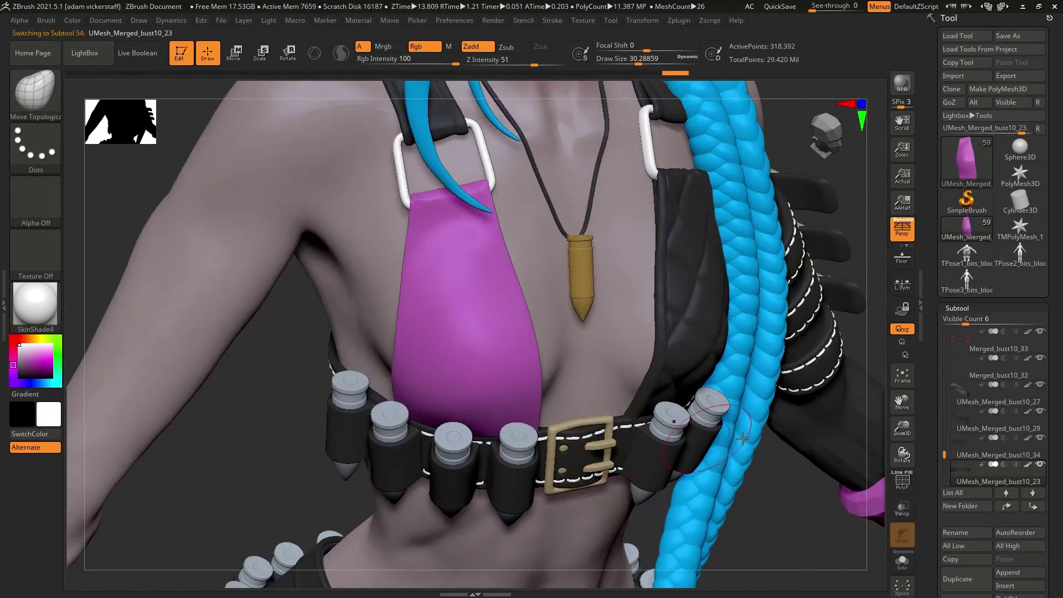
# Isolate the chest belt, turn off perspective, duplicate the belt and move the copy down the subtool list.
pyautogui.moveTo(183, 443); pyautogui.dragTo(249, 443)
pyautogui.keyDown('alt'); pyautogui.click(388, 460); pyautogui.keyUp('alt')
pyautogui.click(902, 560)
pyautogui.click(901, 228)
pyautogui.click(965, 579)
pyautogui.click(1033, 493)
pyautogui.keyDown('shift'); pyautogui.click(1033, 506); pyautogui.keyUp('shift')
# Isolate sections of the chest belt copy to check its mesh, and bring the rest of the model back into view.
pyautogui.keyDown('ctrl'); pyautogui.keyDown('shift'); pyautogui.moveTo(220, 324); pyautogui.dragTo(485, 502); pyautogui.keyUp('shift'); pyautogui.keyUp('ctrl')
pyautogui.click(903, 481)
pyautogui.keyDown('ctrl'); pyautogui.keyDown('shift'); pyautogui.moveTo(712, 273); pyautogui.dragTo(458, 487); pyautogui.keyUp('shift'); pyautogui.keyUp('ctrl')
pyautogui.moveTo(902, 444); pyautogui.dragTo(902, 443)
pyautogui.click(957, 129)
pyautogui.click(960, 143)
pyautogui.keyDown('ctrl'); pyautogui.keyDown('shift'); pyautogui.moveTo(220, 294); pyautogui.dragTo(489, 509); pyautogui.keyUp('shift'); pyautogui.keyUp('ctrl')
pyautogui.click(902, 482)
pyautogui.moveTo(903, 454); pyautogui.dragTo(904, 461)
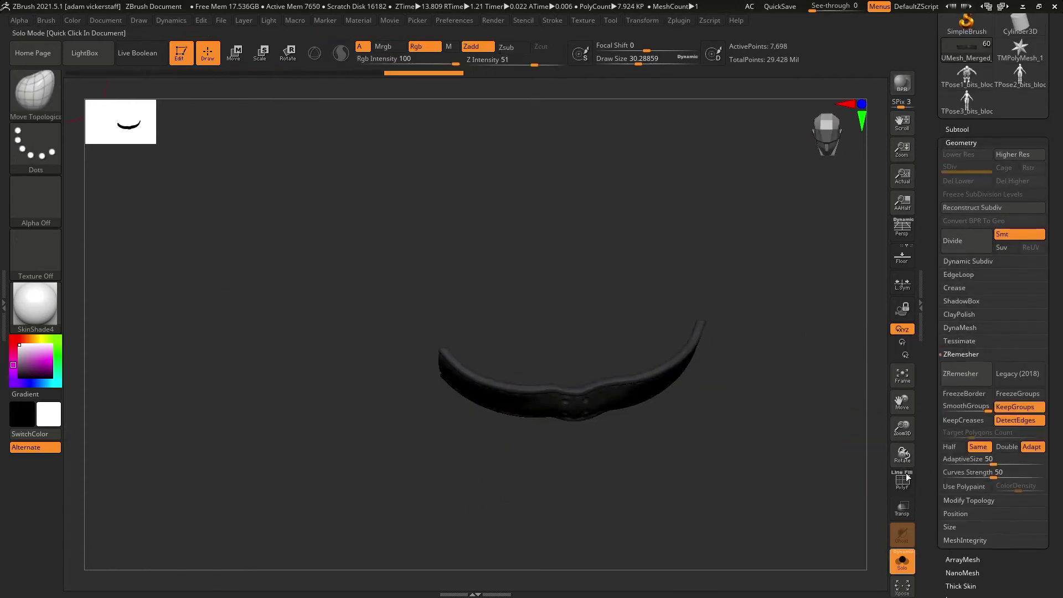
pyautogui.click(901, 561)
pyautogui.click(901, 515)
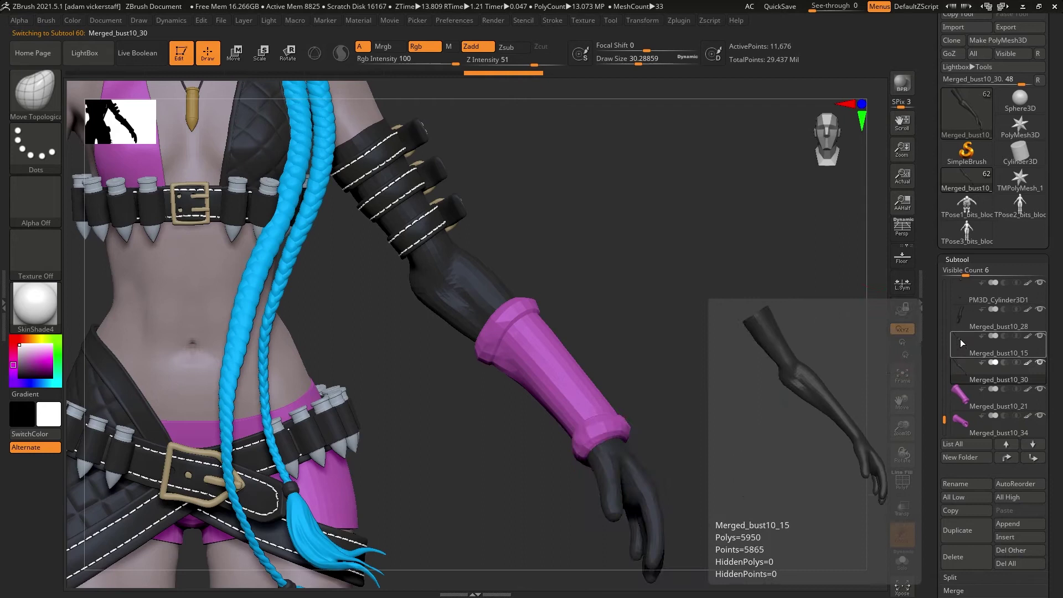
# Delete the Merged_bust10_30 subtool and inspect the patterned stocking leg on its own.
pyautogui.click(953, 557)
pyautogui.click(866, 579)
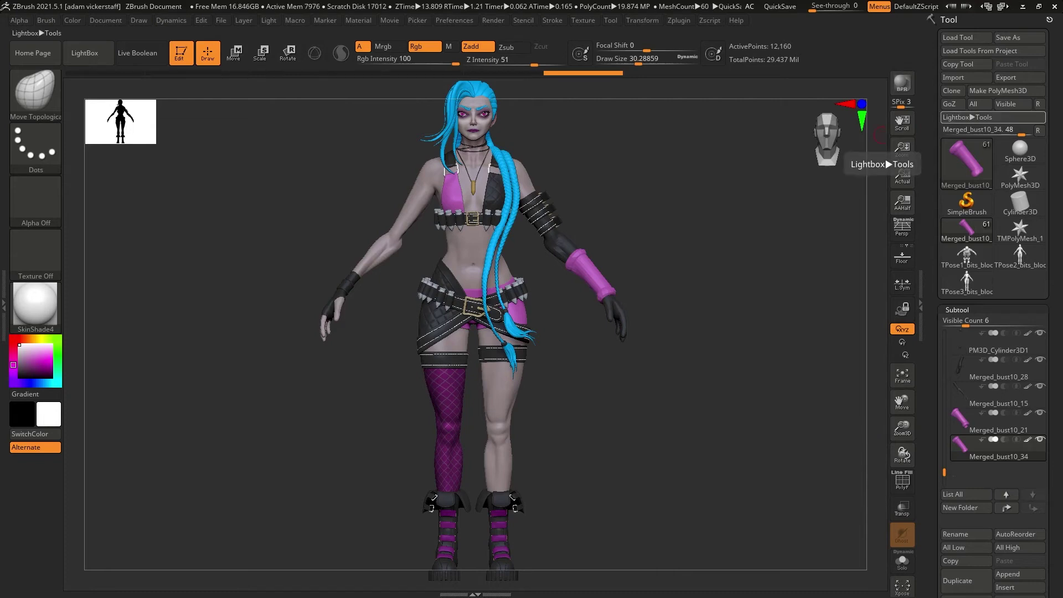
pyautogui.keyDown('alt'); pyautogui.click(452, 410); pyautogui.keyUp('alt')
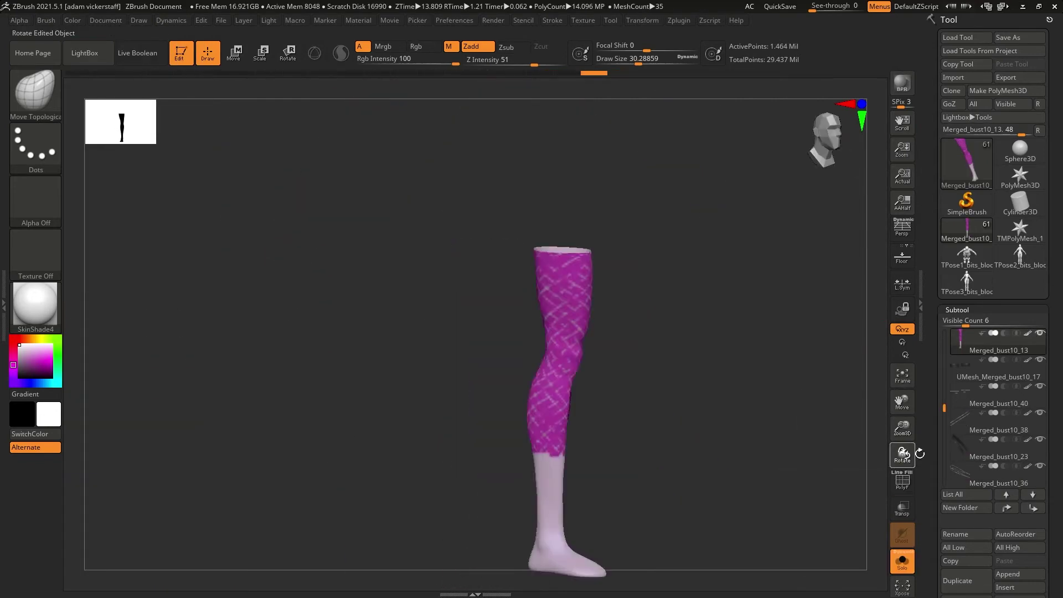
pyautogui.click(959, 360)
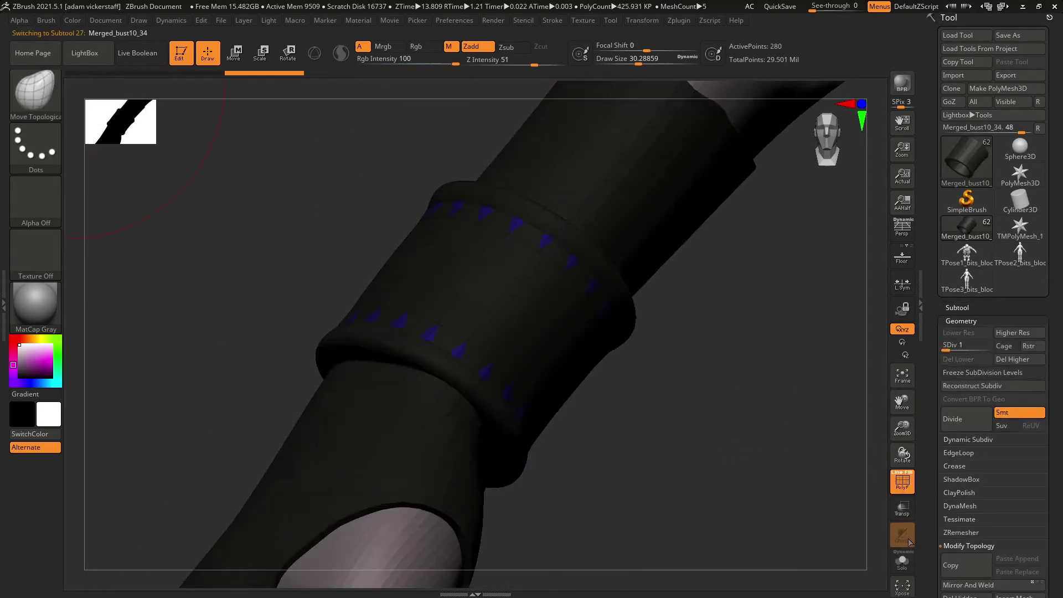
# Show the surrounding parts of the wrist glove and delete the Merged_bust10_28 subtool.
pyautogui.click(902, 561)
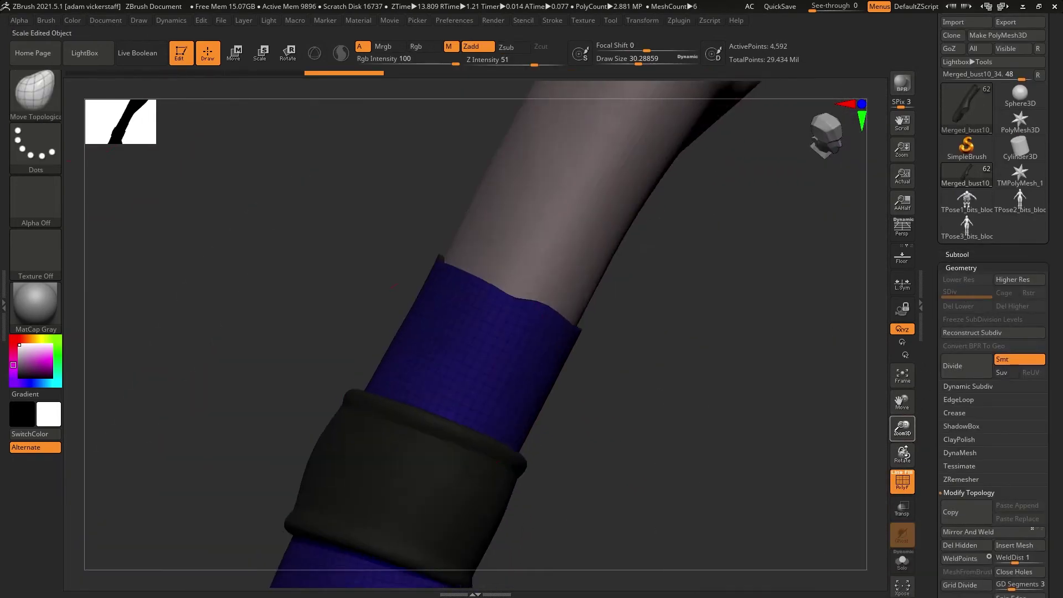
pyautogui.moveTo(637, 421); pyautogui.dragTo(675, 427, button='right')
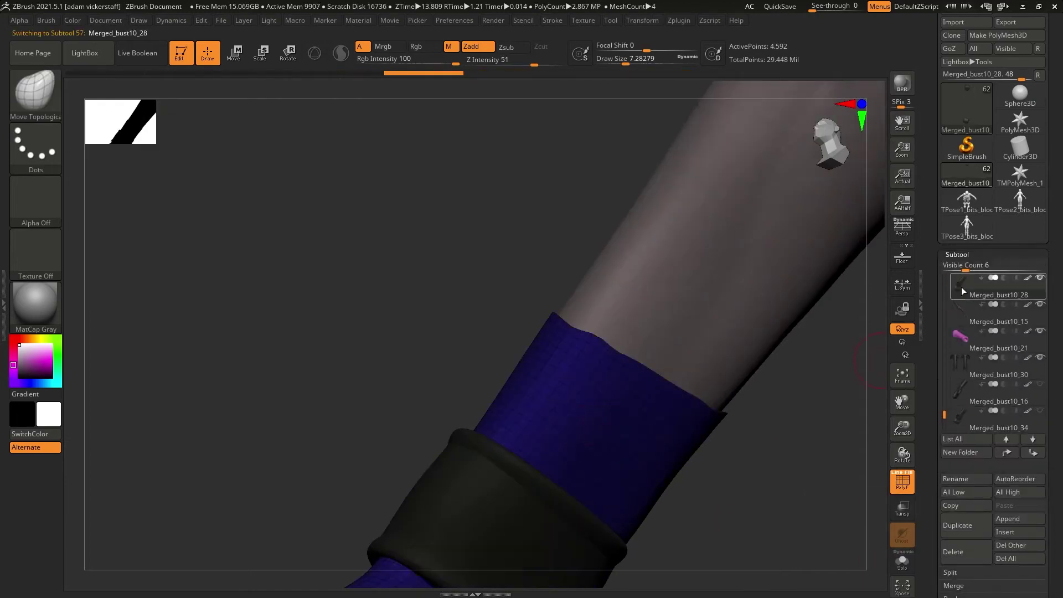
pyautogui.click(952, 552)
pyautogui.click(864, 577)
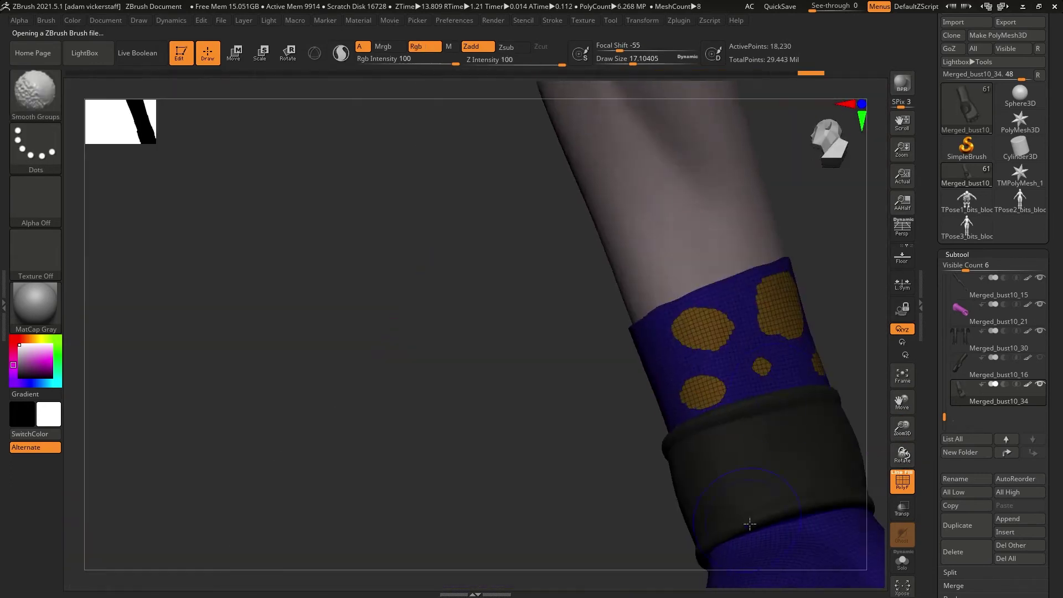
# Examine the glove with its round cut-outs against the full figure and bring up the subtool list.
pyautogui.moveTo(902, 454); pyautogui.dragTo(964, 459)
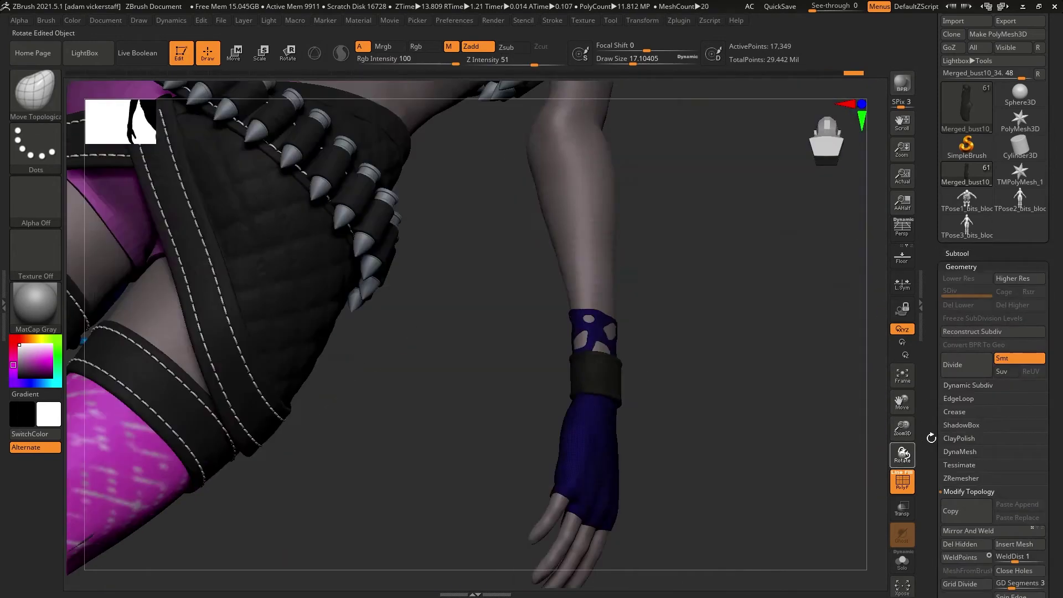
pyautogui.moveTo(902, 429); pyautogui.dragTo(884, 329)
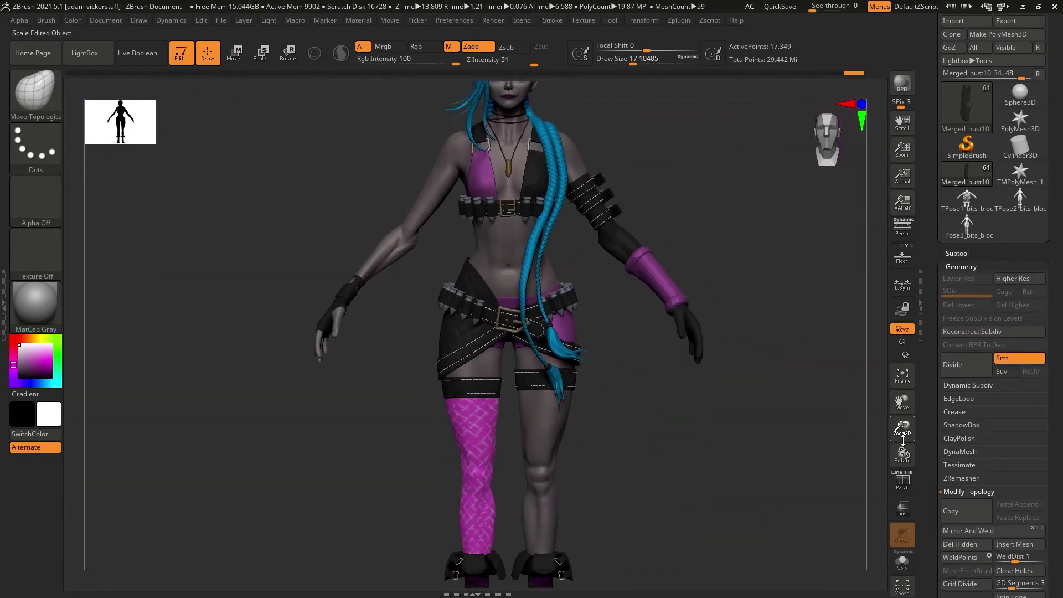
pyautogui.click(957, 253)
pyautogui.moveTo(960, 429)
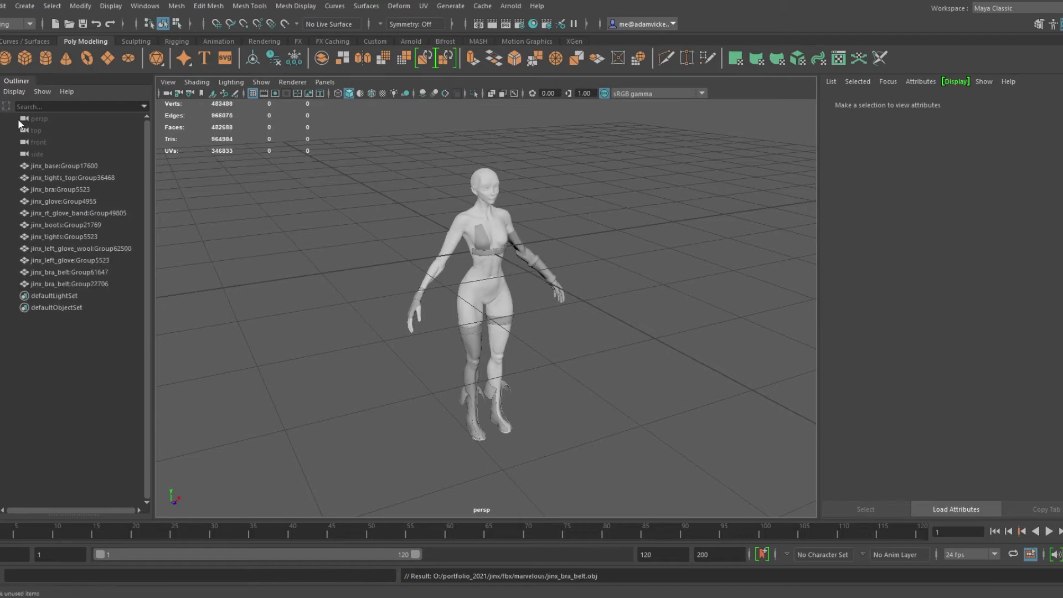
# Switch to Maya and select all the character meshes, including the imported bra brackets.
pyautogui.scroll(-20, 91, 327)
pyautogui.click(78, 473)
pyautogui.moveTo(147, 481)
pyautogui.mouseDown()
pyautogui.moveTo(163, 436)
pyautogui.moveTo(161, 483)
pyautogui.mouseUp()
pyautogui.press('Delete')
pyautogui.keyDown('alt'); pyautogui.moveTo(513, 293); pyautogui.dragTo(387, 265); pyautogui.keyUp('alt')
pyautogui.moveTo(382, 149); pyautogui.dragTo(587, 443)
pyautogui.scroll(4, 476, 310)
pyautogui.keyDown('alt'); pyautogui.moveTo(469, 337); pyautogui.dragTo(437, 277); pyautogui.keyUp('alt')
pyautogui.keyDown('alt'); pyautogui.moveTo(664, 254); pyautogui.dragTo(664, 343, button='middle'); pyautogui.keyUp('alt')
pyautogui.scroll(-3, 665, 332)
# Try to raise the selected meshes by setting their vertical translation to 2.5.
pyautogui.click(853, 104)
pyautogui.moveTo(487, 272); pyautogui.dragTo(487, 94)
pyautogui.moveTo(991, 180); pyautogui.dragTo(872, 180)
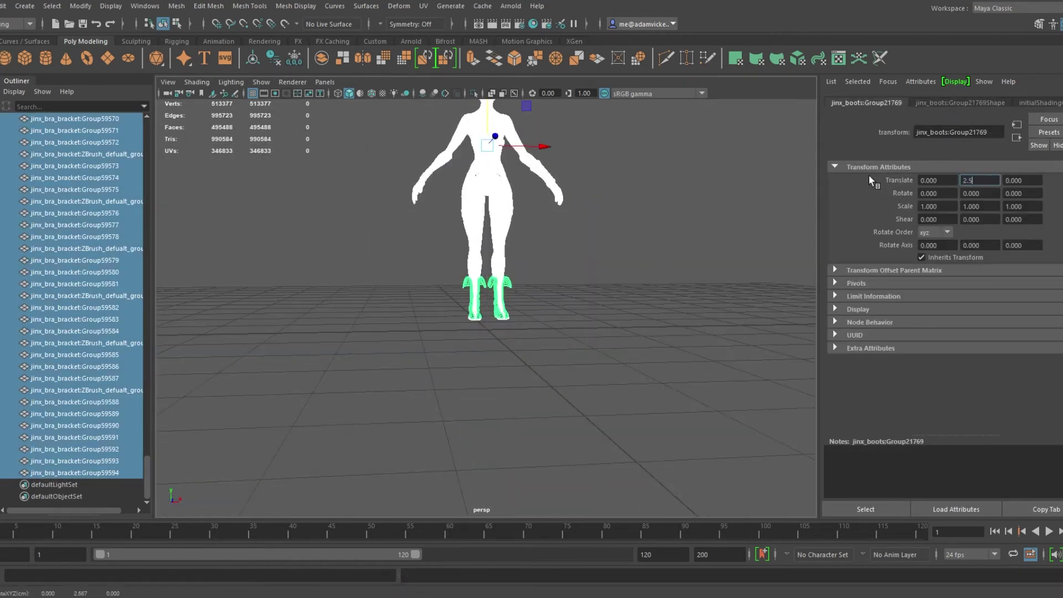
pyautogui.keyDown('alt'); pyautogui.moveTo(581, 277); pyautogui.dragTo(615, 290); pyautogui.keyUp('alt')
pyautogui.hotkey('ctrl', 'z')
# Raise the whole selected character vertically so that its boots stand at grid level.
pyautogui.click(3, 8)
pyautogui.click(25, 227)
pyautogui.moveTo(994, 180); pyautogui.dragTo(960, 180)
pyautogui.moveTo(434, 296); pyautogui.dragTo(434, 110)
pyautogui.keyDown('alt'); pyautogui.moveTo(531, 288); pyautogui.dragTo(531, 333); pyautogui.keyUp('alt')
# Export the jinx_base body mesh and clear it from the scene.
pyautogui.click(3, 8)
pyautogui.click(74, 166)
pyautogui.keyDown('alt'); pyautogui.moveTo(308, 254); pyautogui.dragTo(388, 260); pyautogui.keyUp('alt')
pyautogui.scroll(8, 488, 221)
pyautogui.click(551, 354)
pyautogui.click(548, 360)
pyautogui.scroll(-8, 548, 360)
pyautogui.keyDown('alt'); pyautogui.moveTo(548, 360); pyautogui.dragTo(515, 348); pyautogui.keyUp('alt')
pyautogui.click(0, 7)
pyautogui.click(22, 183)
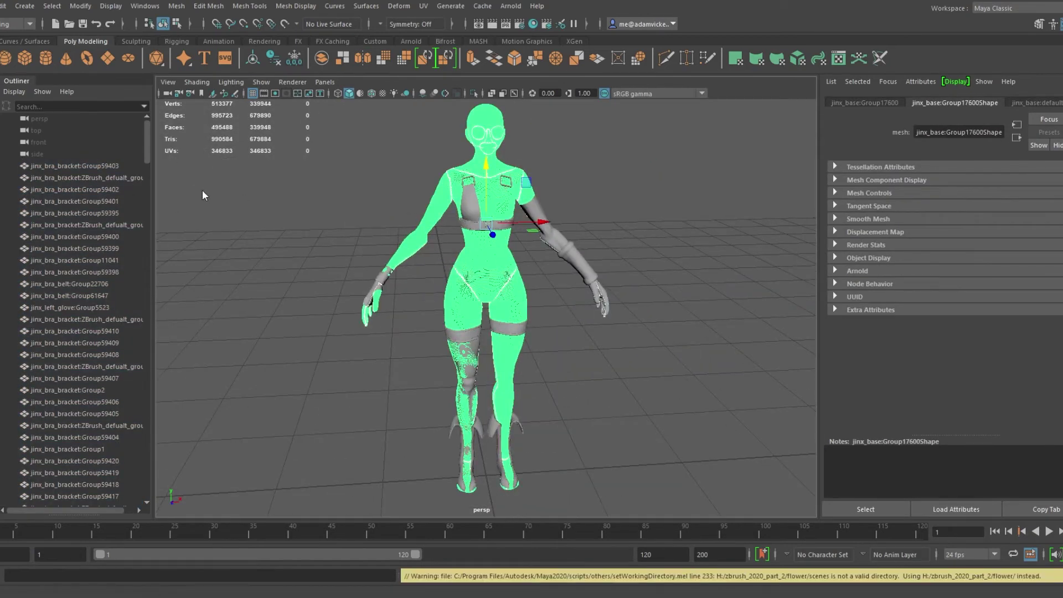
pyautogui.hotkey('ctrl', 'h')
# Export the bra cup mesh as jinx_bra.obj and delete it from the scene.
pyautogui.click(472, 206)
pyautogui.keyDown('alt'); pyautogui.moveTo(474, 209); pyautogui.dragTo(504, 211); pyautogui.keyUp('alt')
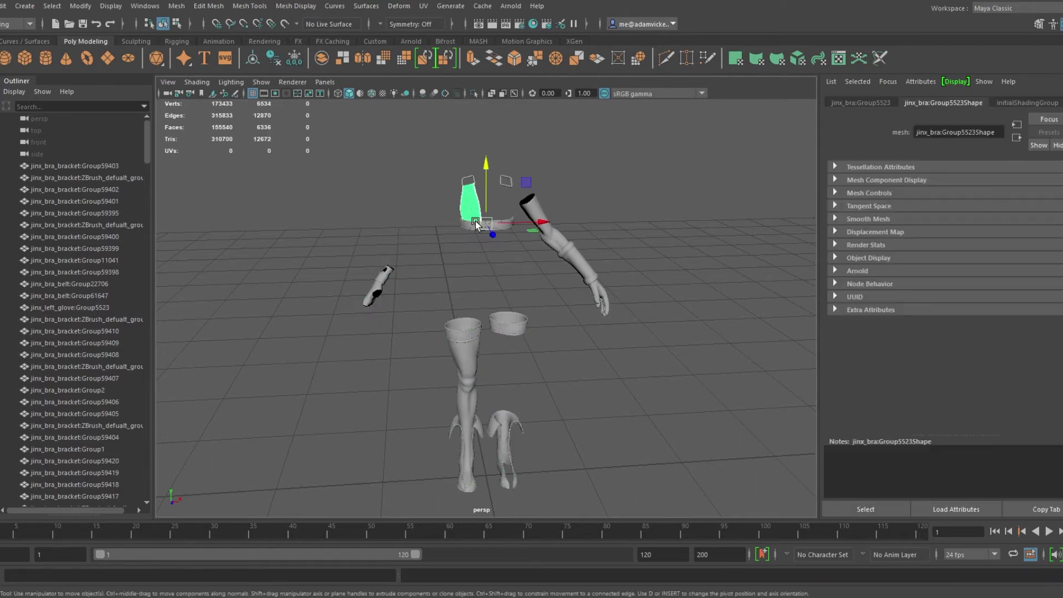
pyautogui.scroll(5, 487, 233)
pyautogui.keyDown('alt'); pyautogui.moveTo(487, 232); pyautogui.dragTo(487, 305, button='middle'); pyautogui.keyUp('alt')
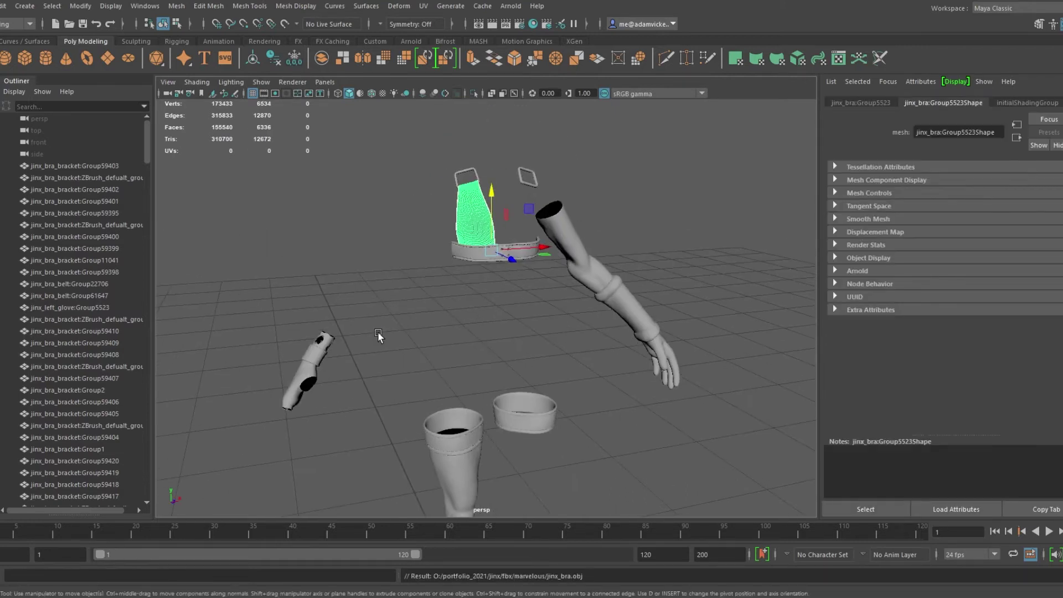
pyautogui.press('Delete')
# Combine the two bra brackets into a single mesh and merge their vertices.
pyautogui.moveTo(434, 150); pyautogui.dragTo(552, 197)
pyautogui.click(321, 58)
pyautogui.click(273, 58)
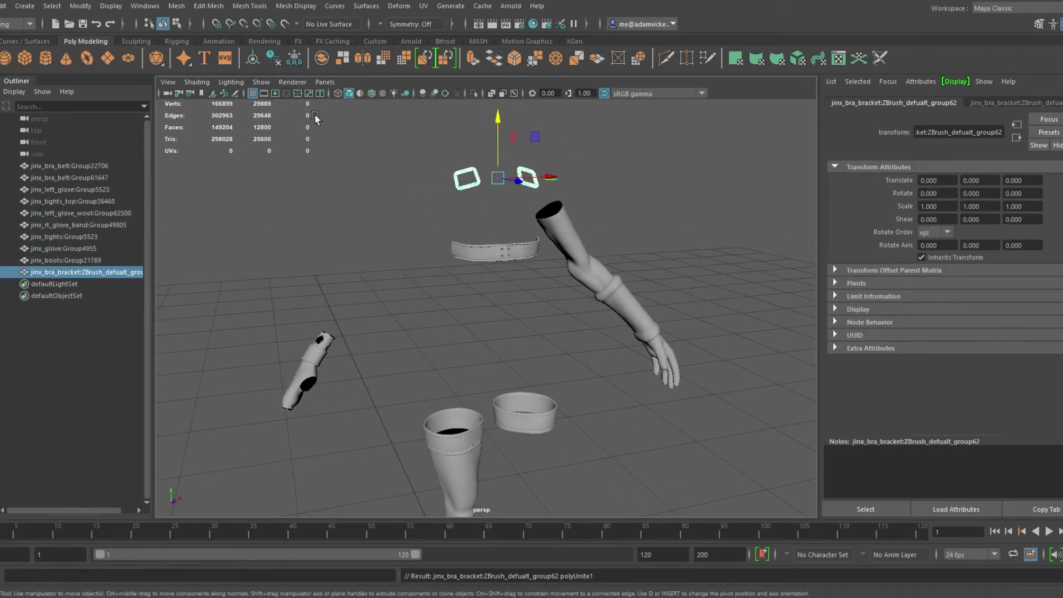
pyautogui.moveTo(314, 115); pyautogui.dragTo(583, 216)
pyautogui.press('F8')
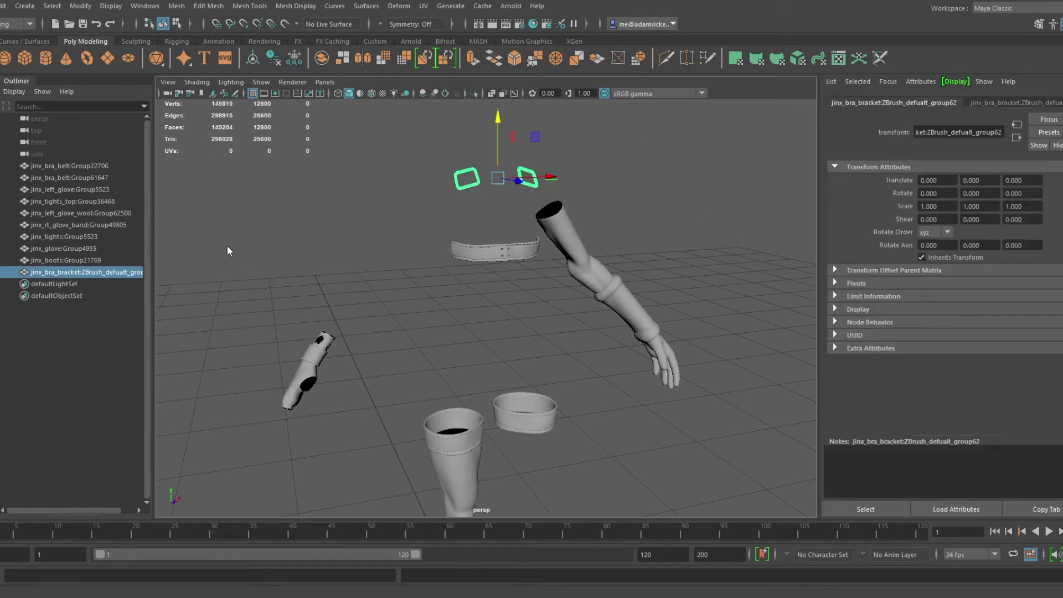
# Delete the combined bracket mesh and export the jinx_bra_belt:Group61647 belt as jinx_bra_belt.obj.
pyautogui.press('Delete')
pyautogui.click(67, 177)
pyautogui.hotkey('ctrl', 's')
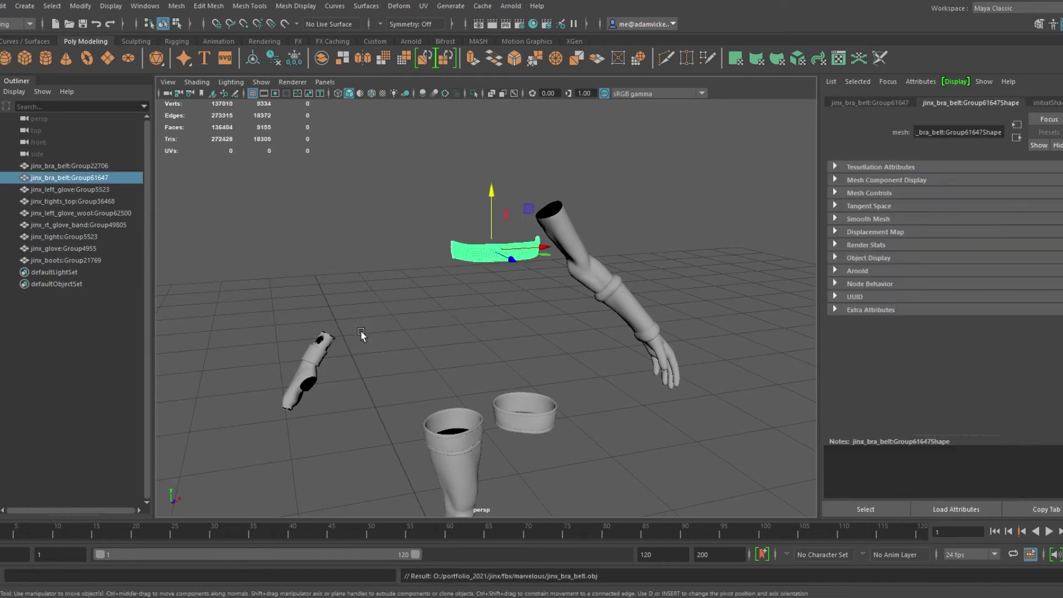
# Combine the two bra belt meshes into one object and export it as jinx_bra_belt.obj.
pyautogui.click(453, 250)
pyautogui.keyDown('alt'); pyautogui.moveTo(442, 277); pyautogui.dragTo(456, 321); pyautogui.keyUp('alt')
pyautogui.keyDown('shift'); pyautogui.click(482, 269); pyautogui.keyUp('shift')
pyautogui.click(176, 6)
pyautogui.click(191, 43)
pyautogui.click(3, 6)
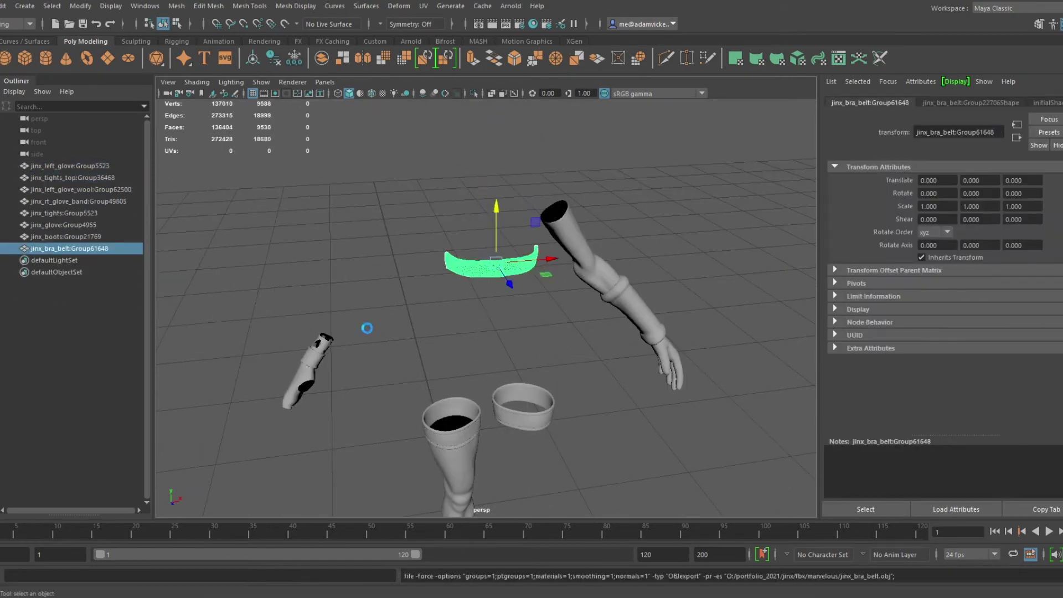
# Delete the combined bra belt, the left glove and the short forearm glove pieces from the scene.
pyautogui.press('Delete')
pyautogui.click(70, 166)
pyautogui.press('Delete')
pyautogui.click(313, 359)
pyautogui.click(311, 373)
pyautogui.click(311, 374)
pyautogui.press('Delete')
# Delete the tights and the tights top bands, then select the boots mesh.
pyautogui.keyDown('alt'); pyautogui.moveTo(401, 423); pyautogui.dragTo(381, 260, button='middle'); pyautogui.keyUp('alt')
pyautogui.click(436, 315)
pyautogui.press('Delete')
pyautogui.click(429, 257)
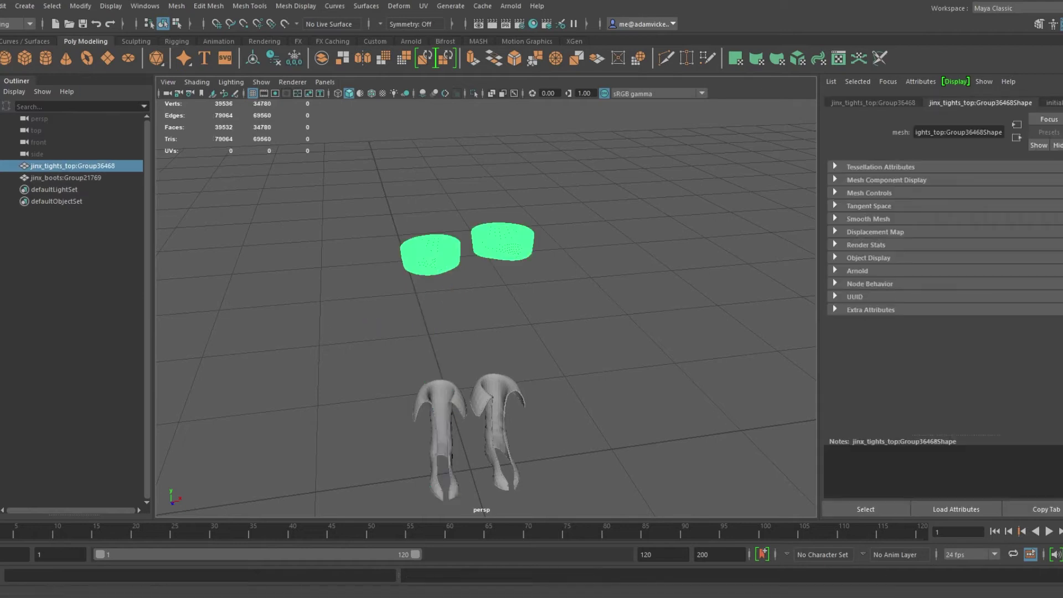
pyautogui.press('Delete')
pyautogui.click(441, 413)
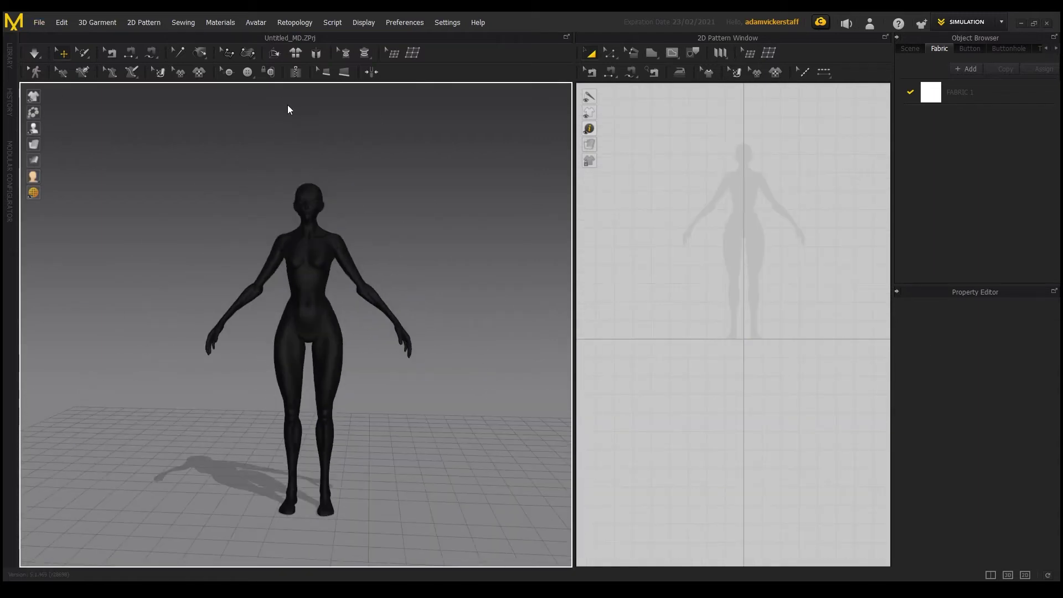
# Switch to Marvelous Designer, import the boots, belt, buckles and bands onto the avatar, and save the project as jinx_clothing.Zprj.
pyautogui.click(544, 515)
pyautogui.moveTo(543, 515); pyautogui.dragTo(427, 437, button='right')
pyautogui.press('2')
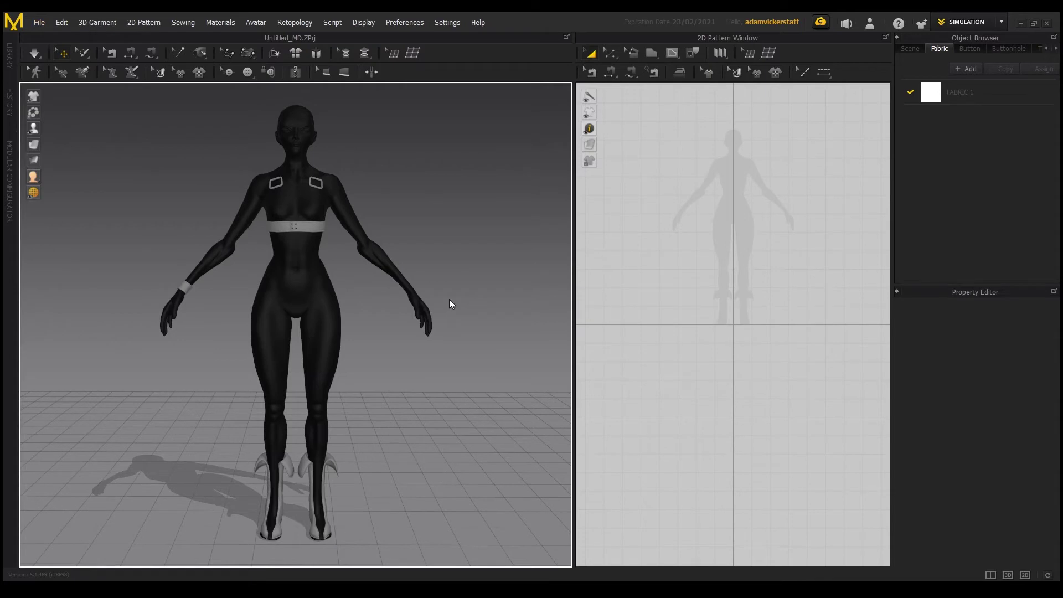
pyautogui.moveTo(407, 422); pyautogui.dragTo(153, 103, button='right')
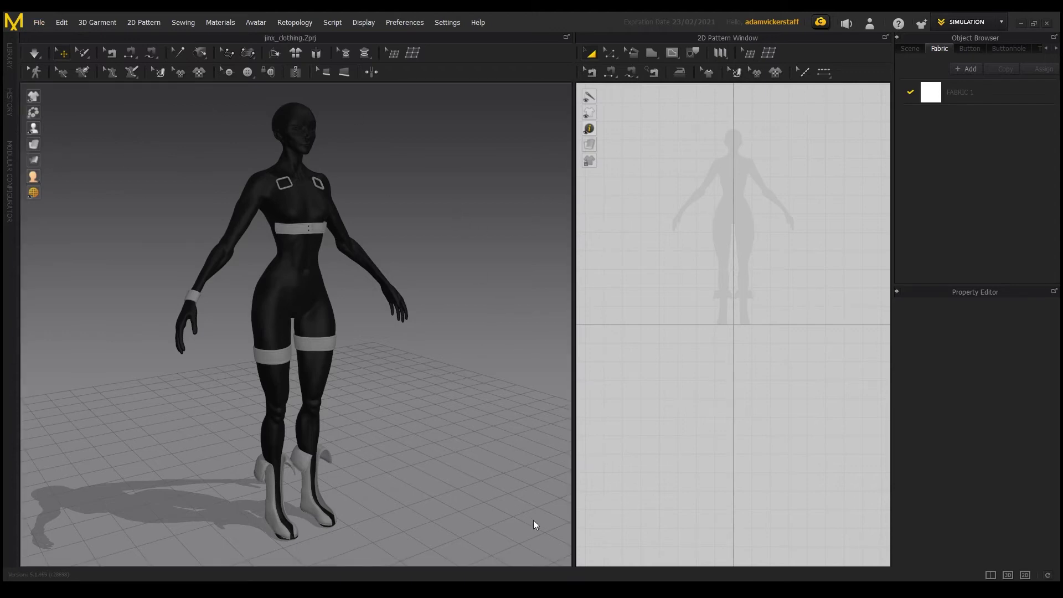
# Import the bra piece as a garment and assign it the magenta FABRIC 2.
pyautogui.scroll(5, 410, 280)
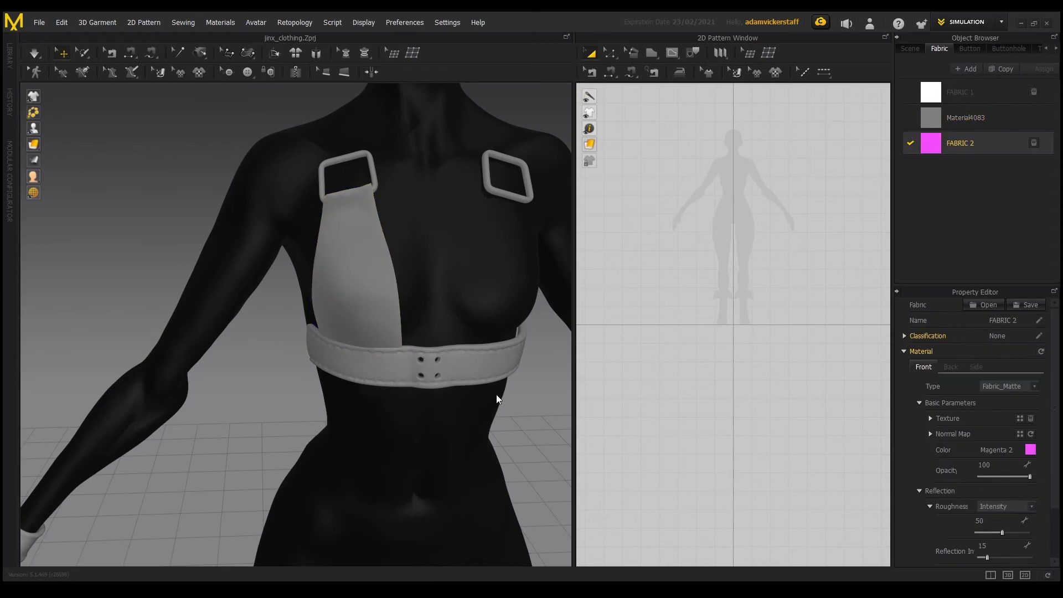
pyautogui.click(382, 284)
pyautogui.click(419, 218)
pyautogui.click(380, 244)
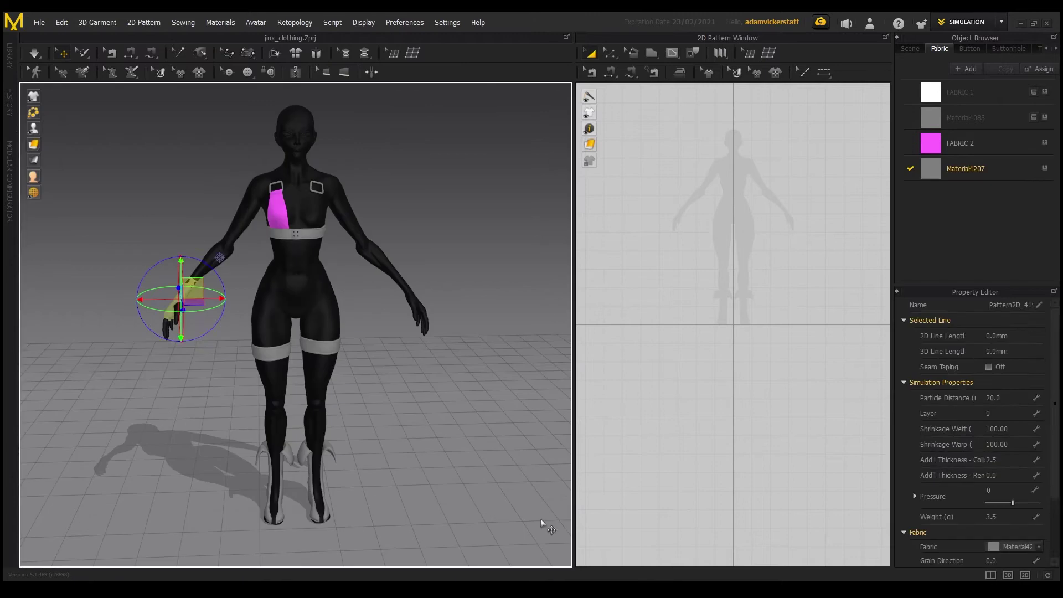
# Import the short glove and the long arm glove as garments and assign FABRIC 2 to both.
pyautogui.click(244, 278)
pyautogui.click(181, 304)
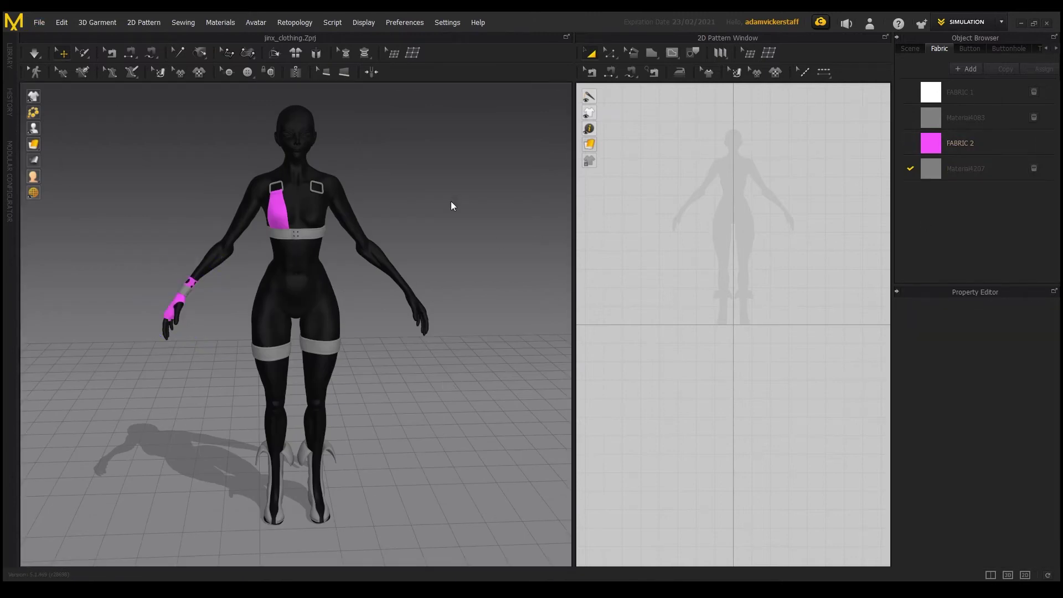
pyautogui.click(382, 270)
pyautogui.click(1017, 544)
pyautogui.click(454, 211)
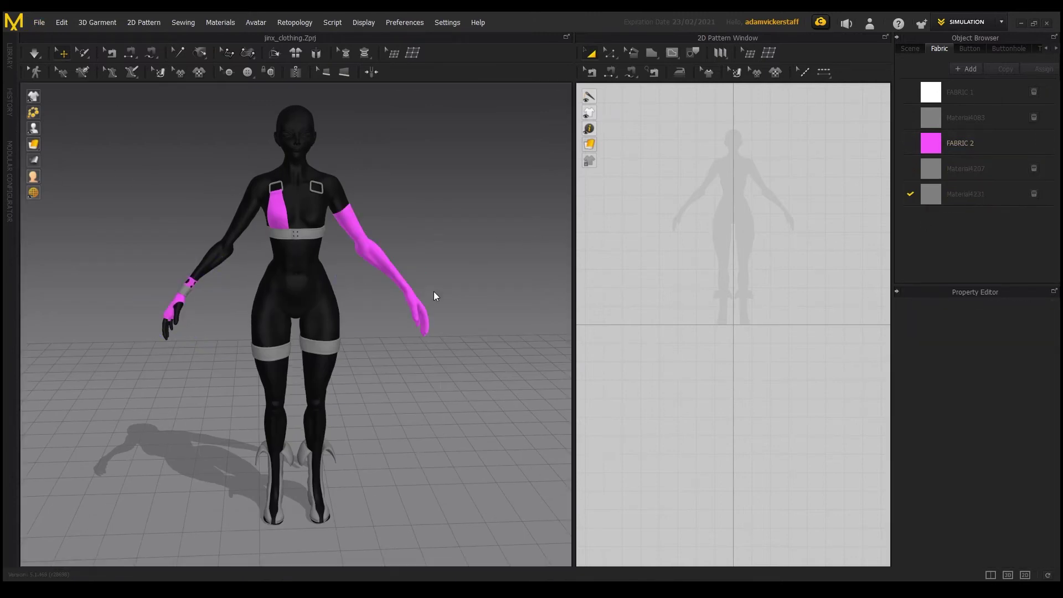
# Import the wool forearm sleeve and the tights as garments and assign FABRIC 2 to both.
pyautogui.click(150, 171)
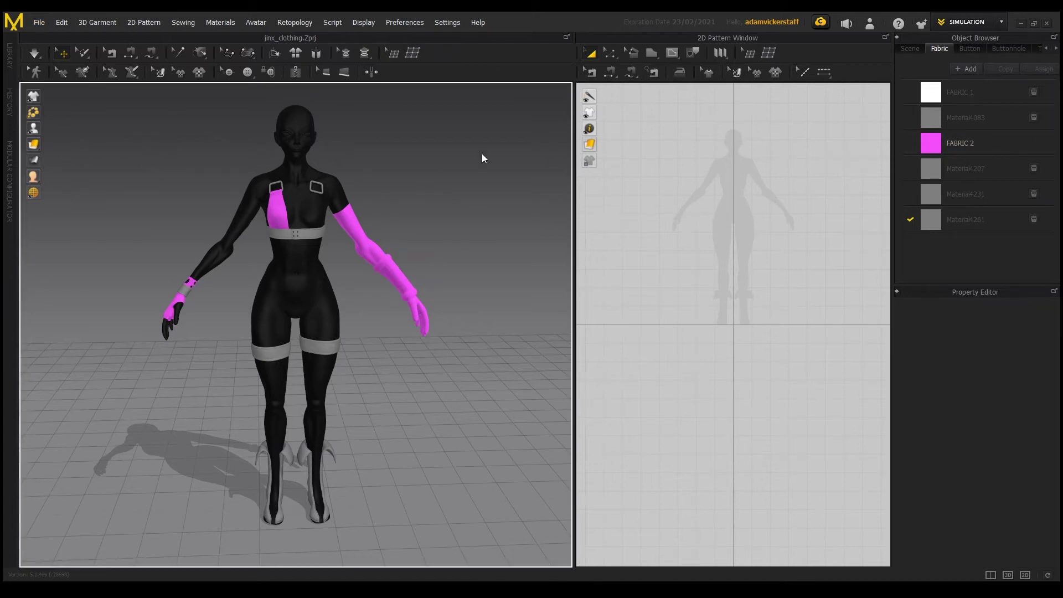
pyautogui.click(274, 395)
pyautogui.click(1017, 545)
pyautogui.click(443, 244)
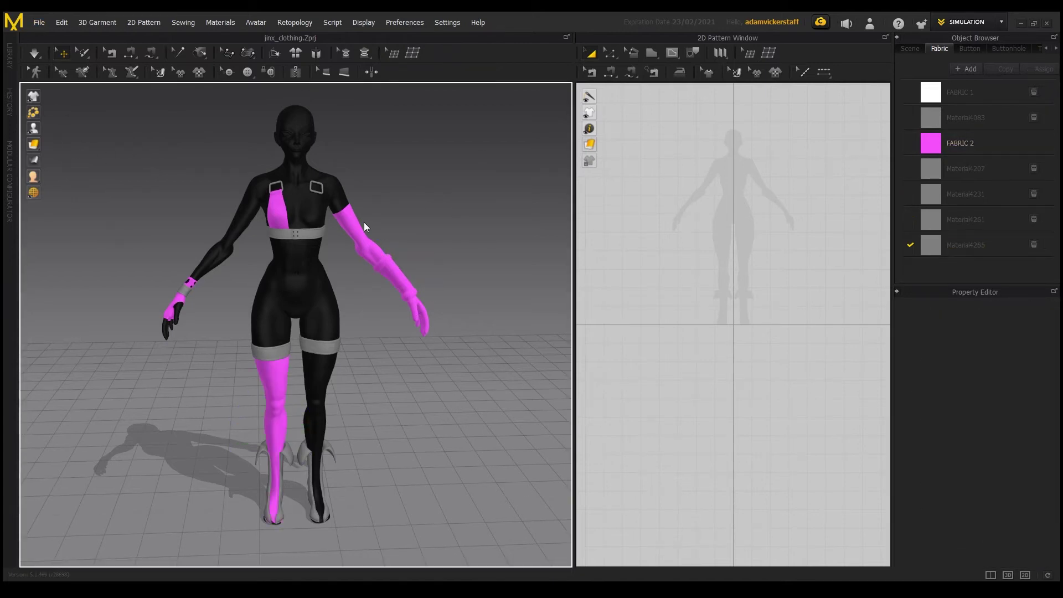
# Freeze the gloves and tights, leaving only the bra piece active for simulation.
pyautogui.moveTo(428, 397); pyautogui.dragTo(457, 353, button='right')
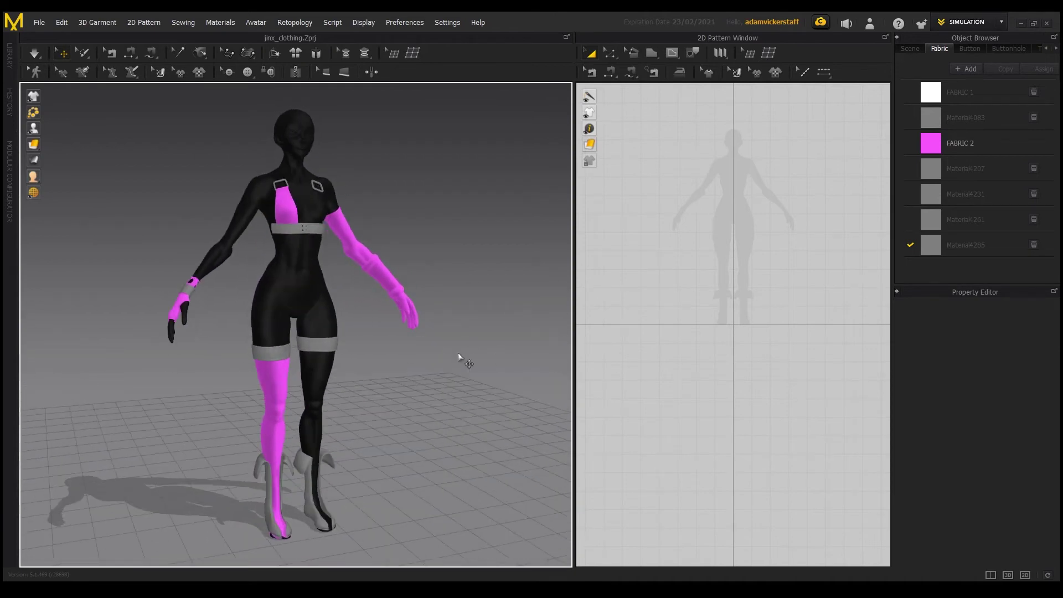
pyautogui.click(381, 264)
pyautogui.click(408, 421)
pyautogui.scroll(10, 286, 194)
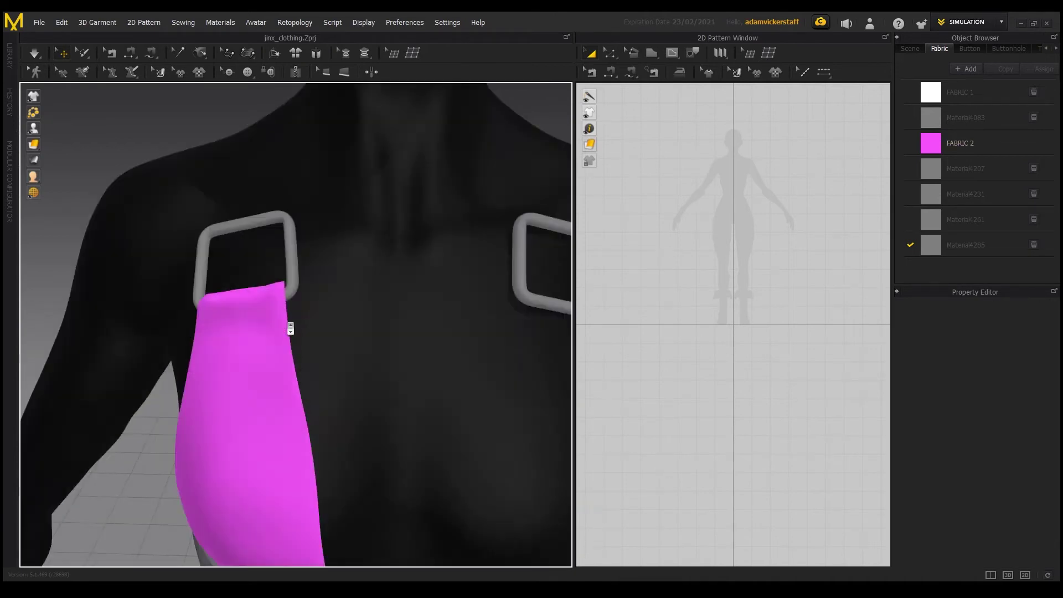
pyautogui.scroll(-5, 289, 327)
pyautogui.click(377, 376)
pyautogui.moveTo(376, 376); pyautogui.dragTo(343, 381, button='right')
pyautogui.moveTo(343, 381); pyautogui.dragTo(256, 344, button='middle')
pyautogui.click(397, 312)
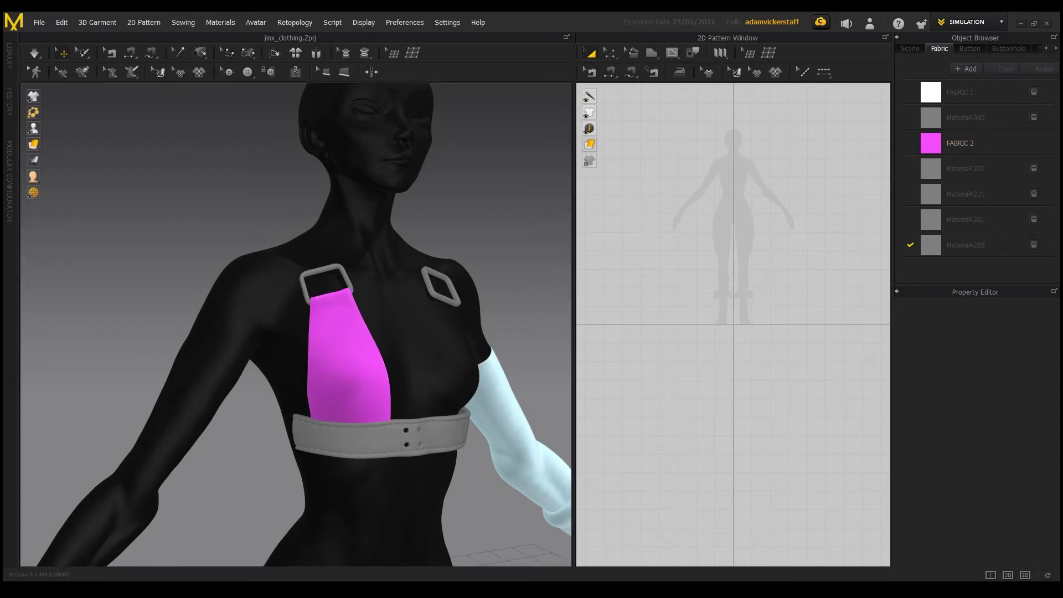
# Set the bra piece's additional collision thickness to 1 and add a new fabric for it.
pyautogui.click(356, 327)
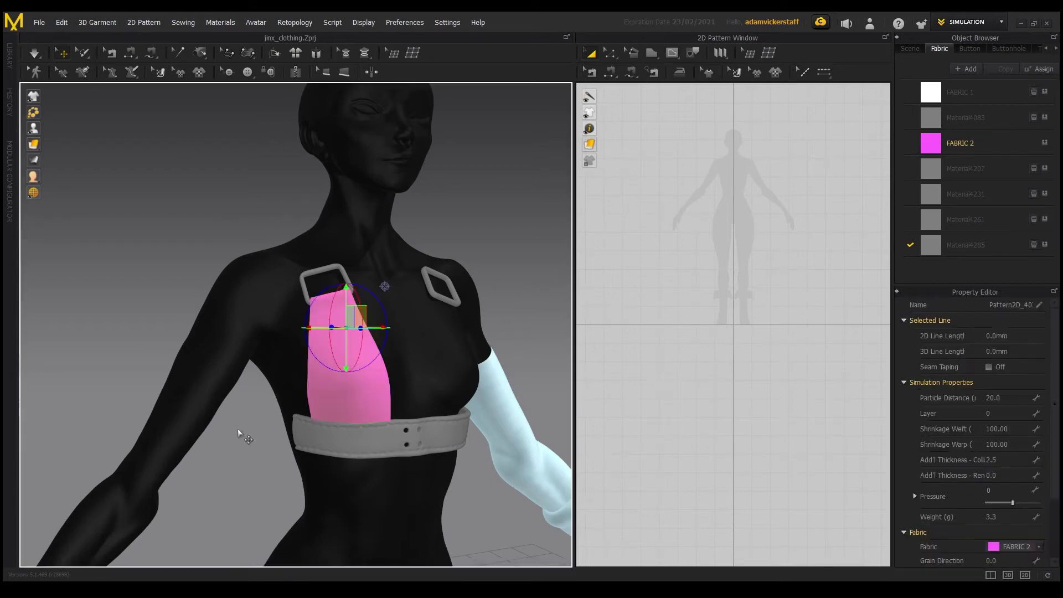
pyautogui.moveTo(408, 374); pyautogui.dragTo(302, 370, button='right')
pyautogui.click(225, 291)
pyautogui.click(992, 336)
pyautogui.write('1')
pyautogui.press('Return')
pyautogui.scroll(5, 354, 310)
pyautogui.moveTo(410, 311); pyautogui.dragTo(197, 309, button='right')
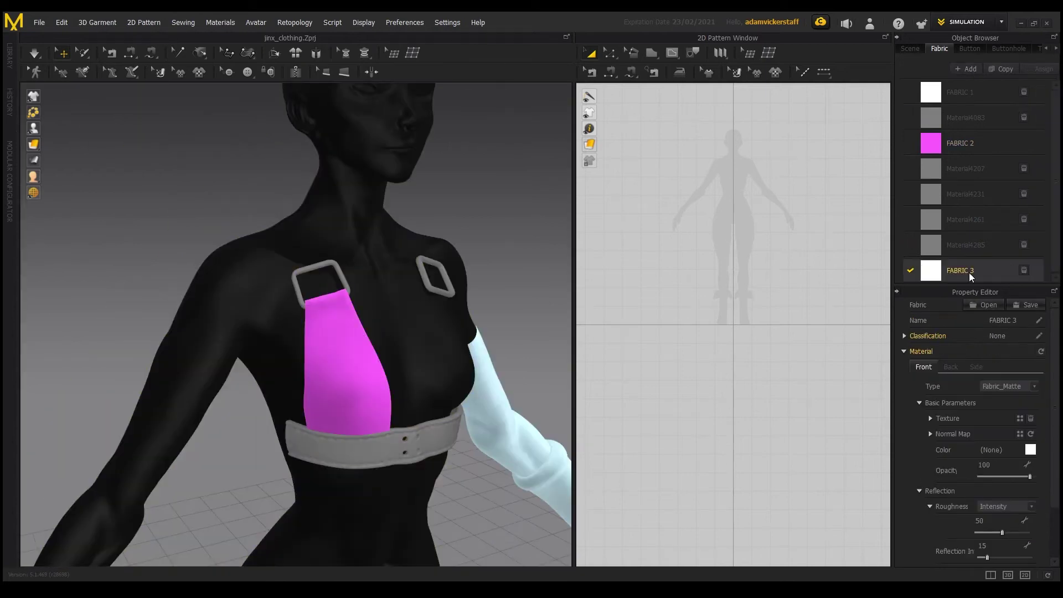
# Name the new fabric bra, colour it Magenta 4, assign it to the bra piece and choose a physical property preset.
pyautogui.press('Return')
pyautogui.click(348, 360)
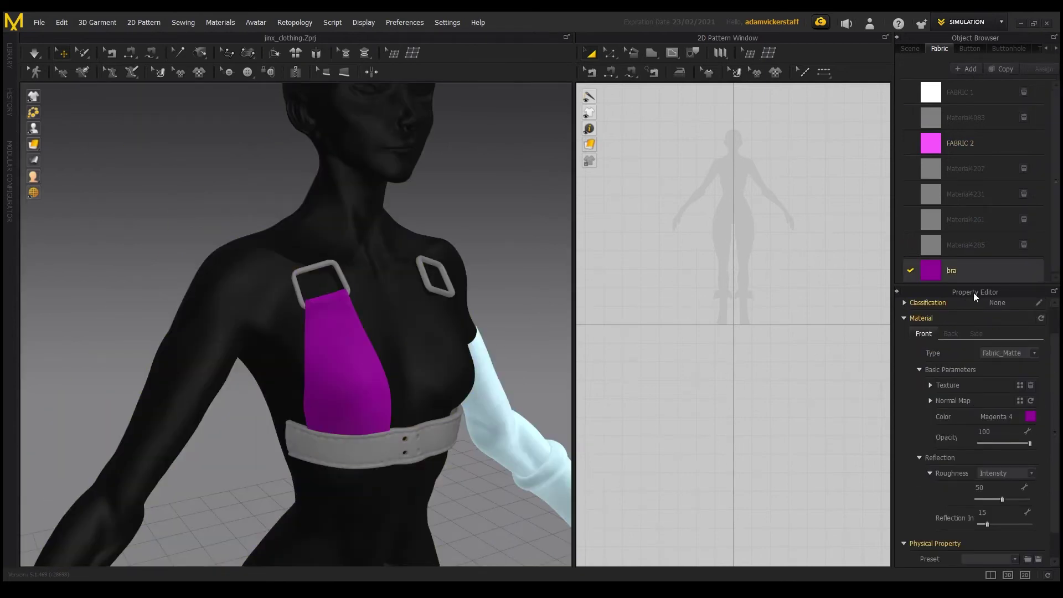
pyautogui.scroll(-2, 1015, 530)
pyautogui.click(1014, 530)
pyautogui.click(994, 149)
# Move the bra belt forward away from the torso and simulate the bra piece.
pyautogui.moveTo(449, 329); pyautogui.dragTo(426, 327, button='right')
pyautogui.click(300, 288)
pyautogui.click(993, 336)
pyautogui.click(403, 431)
pyautogui.moveTo(403, 462)
pyautogui.mouseDown(button='right')
pyautogui.moveTo(363, 469)
pyautogui.moveTo(416, 465)
pyautogui.mouseUp(button='right')
pyautogui.moveTo(427, 446); pyautogui.dragTo(465, 456)
pyautogui.moveTo(449, 451); pyautogui.dragTo(484, 463, button='right')
pyautogui.moveTo(458, 444); pyautogui.dragTo(483, 447)
pyautogui.moveTo(483, 447); pyautogui.dragTo(419, 423, button='right')
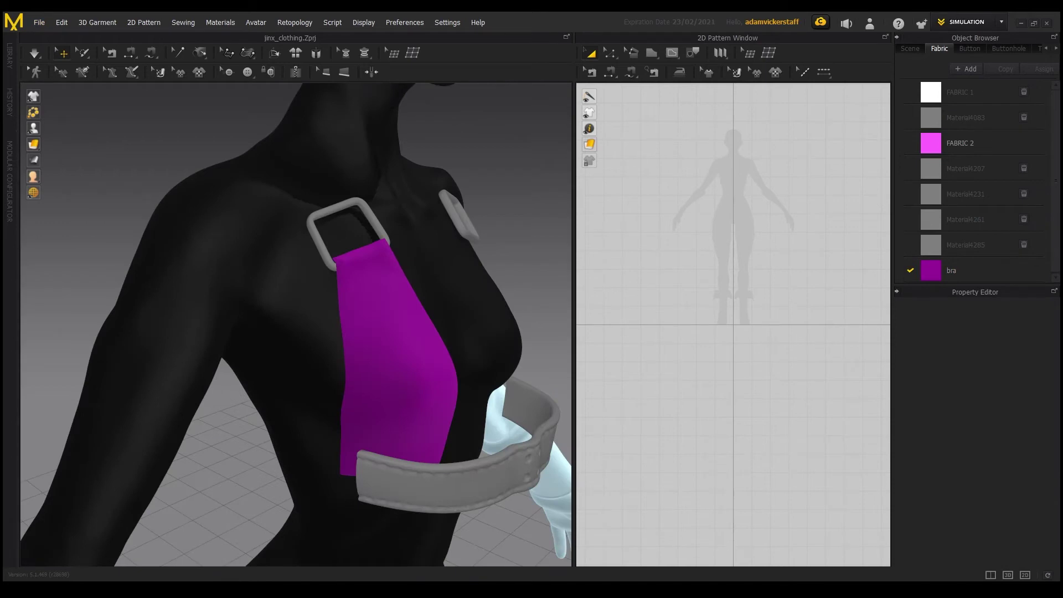
pyautogui.click(34, 55)
pyautogui.moveTo(188, 382); pyautogui.dragTo(182, 359, button='right')
# Tack the bra piece's lower edge to the avatar at several points under the bust.
pyautogui.click(200, 54)
pyautogui.scroll(2, 240, 310)
pyautogui.moveTo(250, 382); pyautogui.dragTo(314, 402, button='right')
pyautogui.click(355, 382)
pyautogui.click(190, 435)
pyautogui.click(314, 403)
pyautogui.moveTo(397, 408); pyautogui.dragTo(355, 397, button='right')
pyautogui.click(355, 396)
pyautogui.moveTo(288, 398); pyautogui.dragTo(371, 447, button='right')
pyautogui.click(290, 434)
pyautogui.click(285, 427)
pyautogui.click(318, 422)
# Tack the bra piece's upper edge at the shoulder buckle and simulate the garment.
pyautogui.click(61, 53)
pyautogui.click(34, 54)
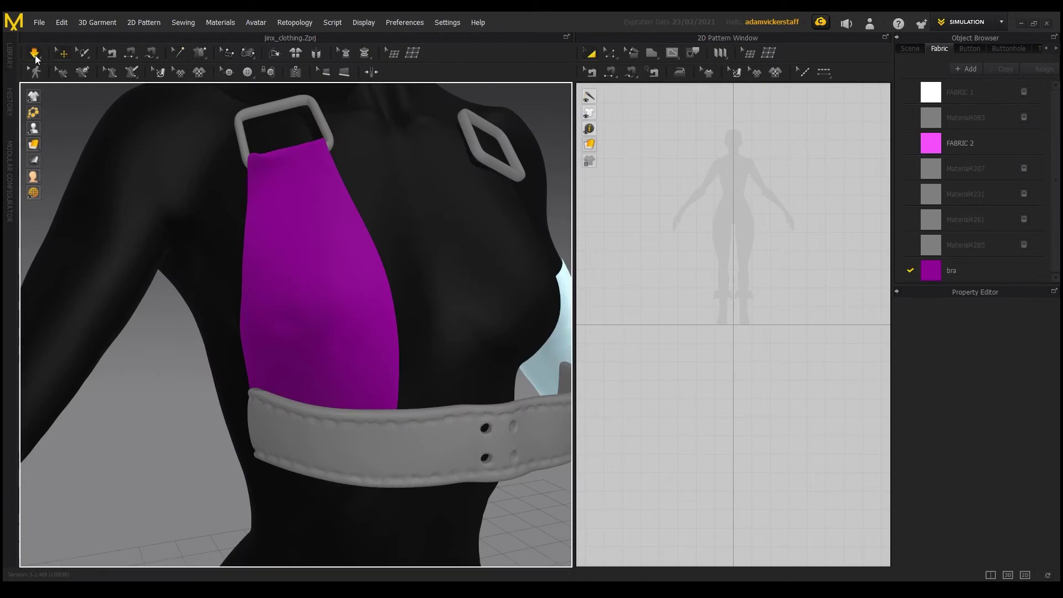
pyautogui.scroll(10, 202, 304)
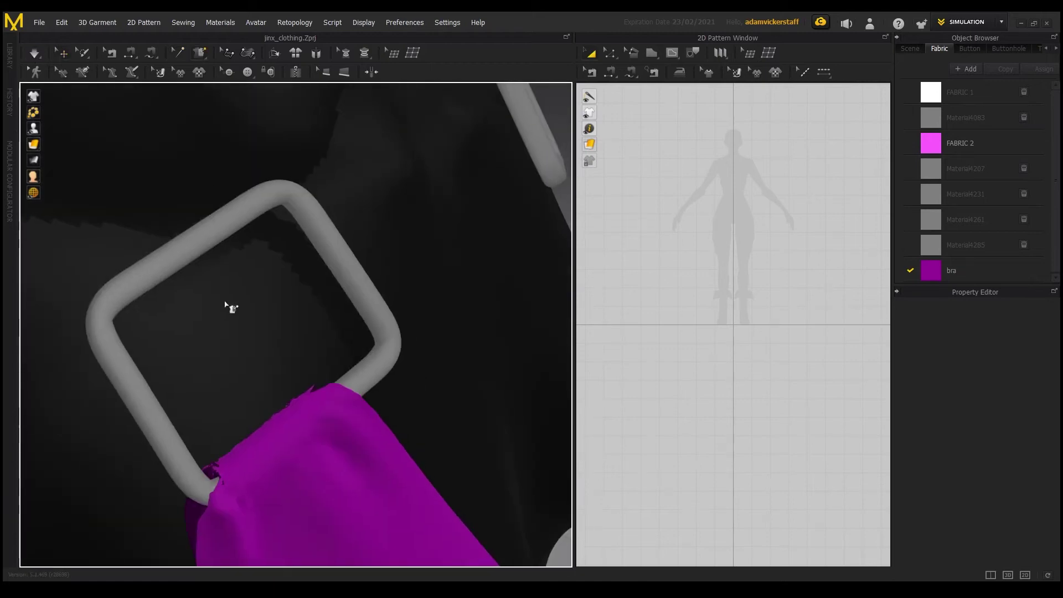
pyautogui.scroll(3, 381, 361)
pyautogui.scroll(-10, 381, 361)
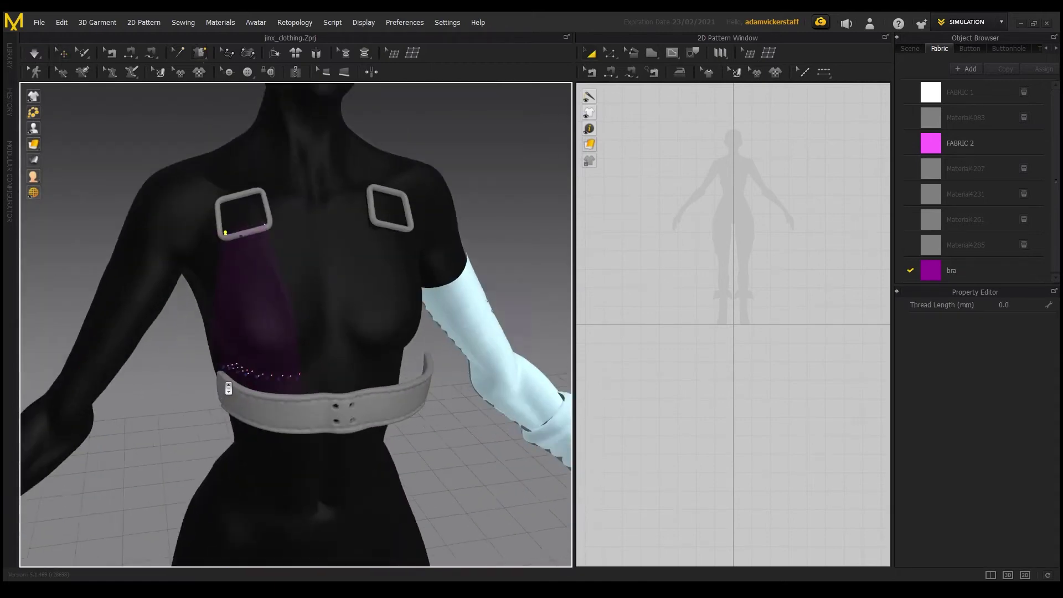
pyautogui.click(34, 56)
pyautogui.moveTo(173, 457); pyautogui.dragTo(166, 429, button='right')
pyautogui.scroll(4, 211, 456)
pyautogui.scroll(-5, 211, 456)
pyautogui.scroll(4, 178, 424)
pyautogui.scroll(-4, 204, 427)
# Apply the Cotton_Sateen physical preset to the bra fabric and run the simulation.
pyautogui.click(986, 271)
pyautogui.scroll(-3, 1014, 383)
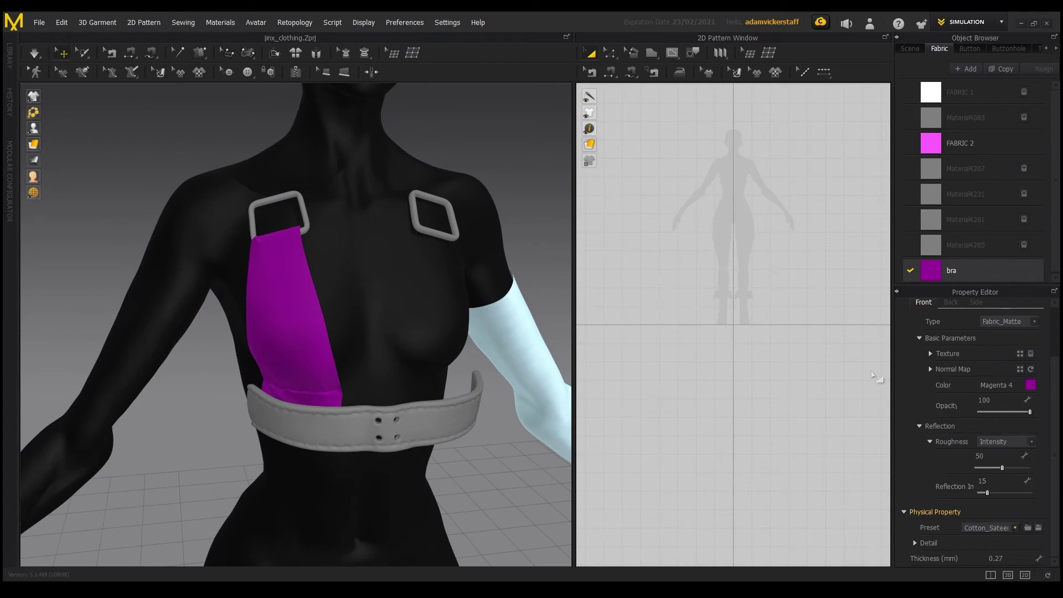
pyautogui.click(34, 54)
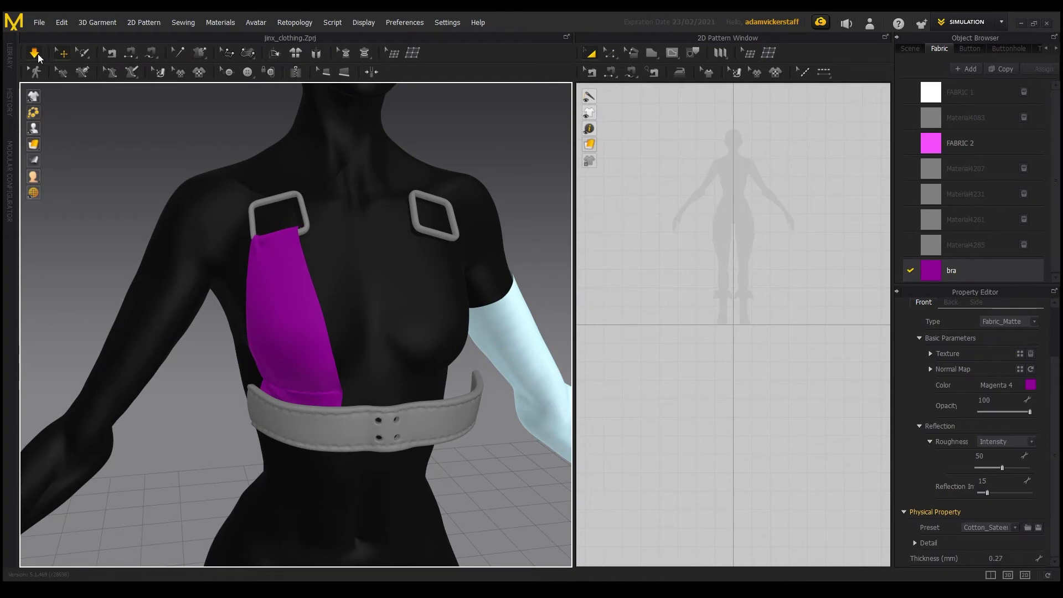
# Add a fabric named black_glove, colour it Gray 2 and assign it to the short glove.
pyautogui.moveTo(172, 350); pyautogui.dragTo(168, 486, button='right')
pyautogui.click(291, 337)
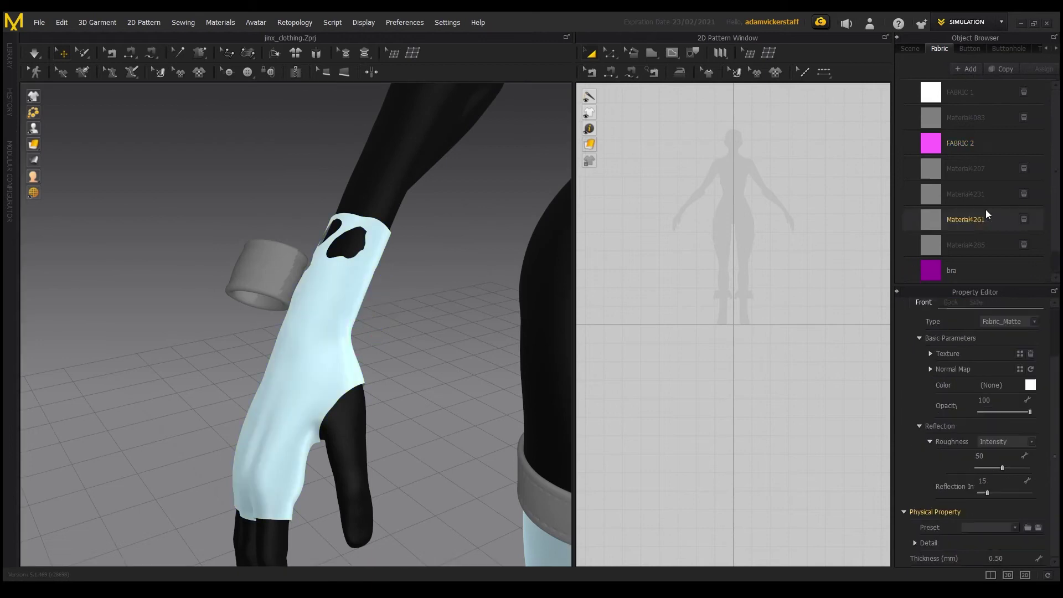
pyautogui.click(966, 69)
pyautogui.doubleClick(961, 270)
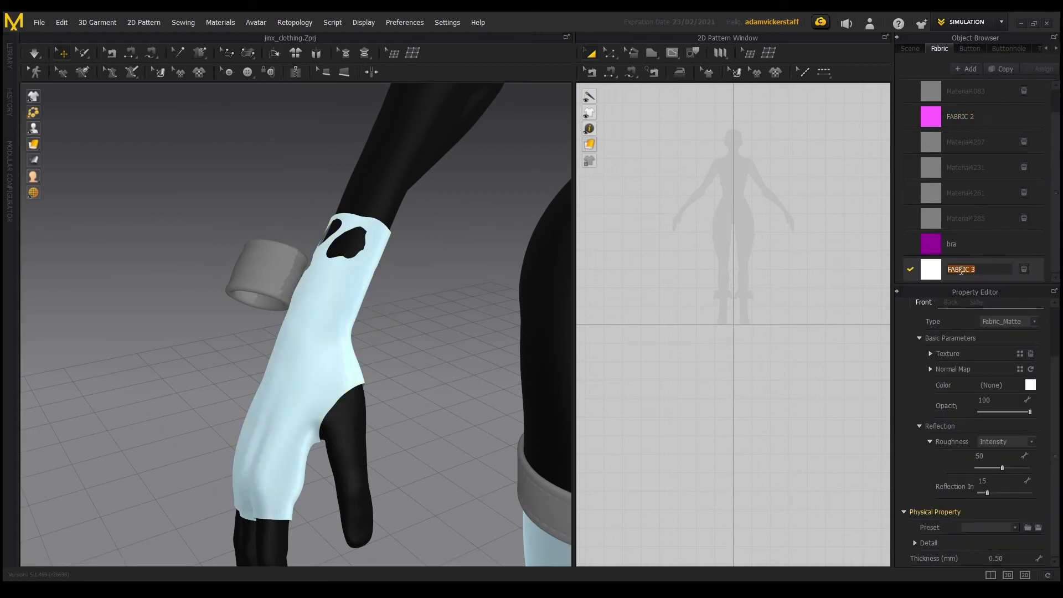
pyautogui.click(319, 324)
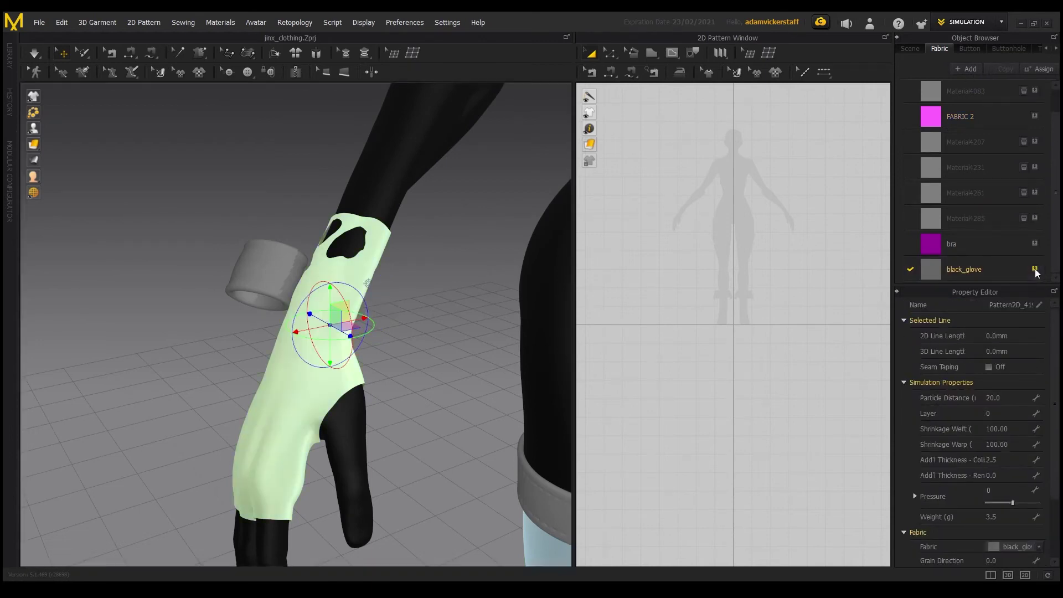
# Set the short glove's additional collision thickness to 1 and simulate it unfrozen.
pyautogui.moveTo(388, 362); pyautogui.dragTo(363, 393, button='right')
pyautogui.click(992, 380)
pyautogui.write('1')
pyautogui.press('Return')
pyautogui.click(41, 54)
pyautogui.click(35, 53)
# Try the Nylon_Canvas physical preset on the black_glove fabric and simulate the glove.
pyautogui.click(964, 269)
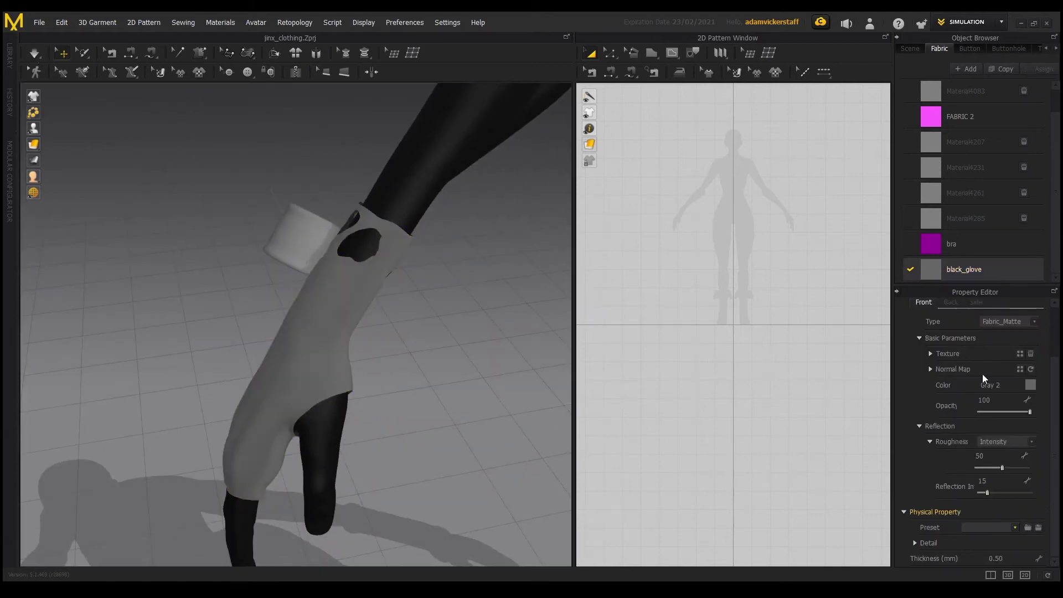
pyautogui.click(34, 54)
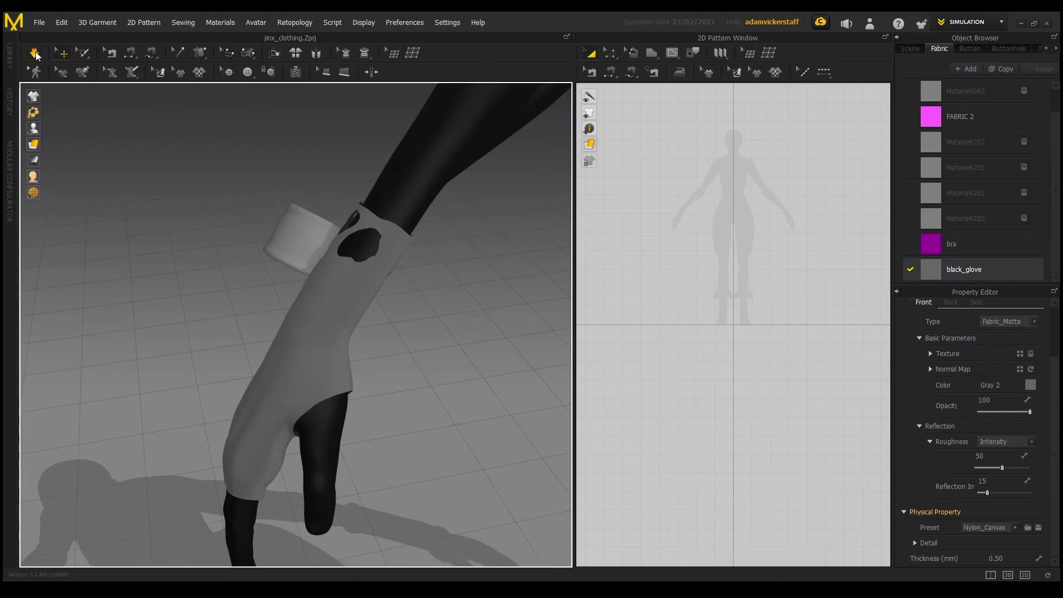
pyautogui.click(34, 54)
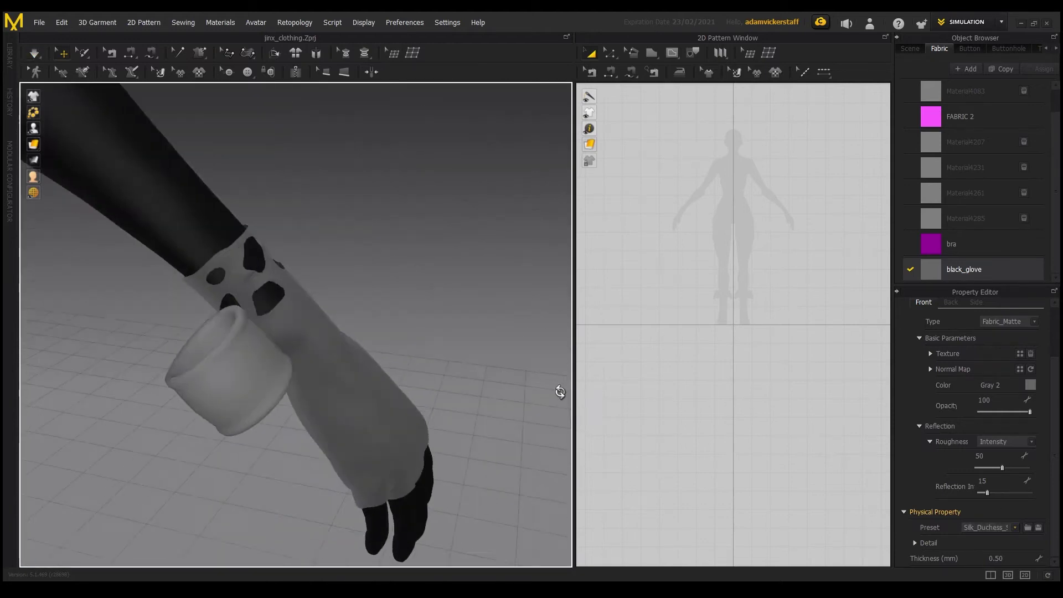
# Tack the short glove to the avatar at several points around the wrist below the cuff holes.
pyautogui.moveTo(558, 391); pyautogui.dragTo(432, 354, button='right')
pyautogui.click(199, 53)
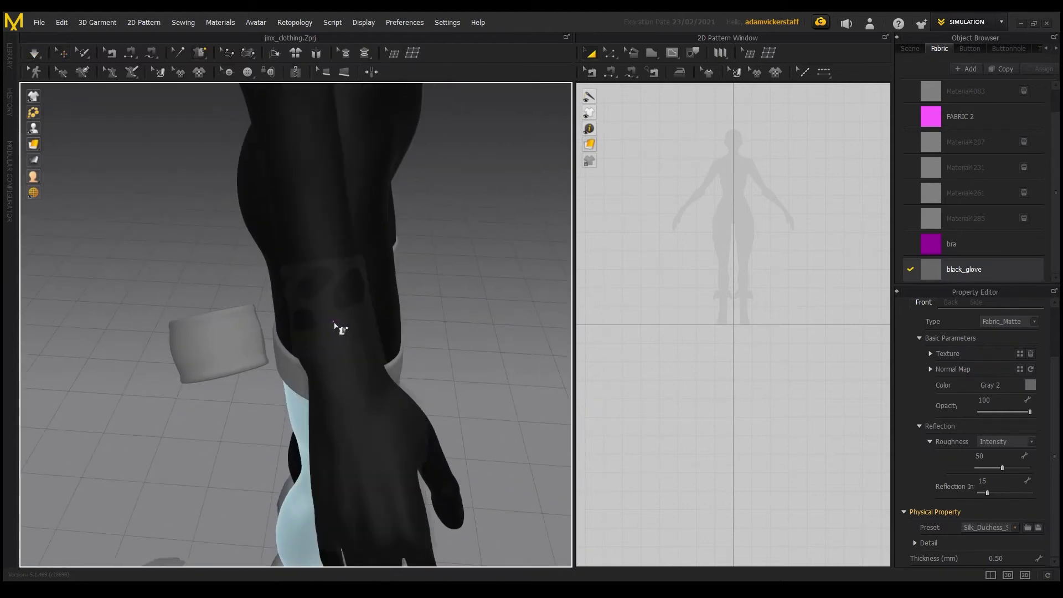
pyautogui.click(345, 327)
pyautogui.click(342, 364)
pyautogui.click(341, 365)
pyautogui.moveTo(341, 364); pyautogui.dragTo(191, 432, button='right')
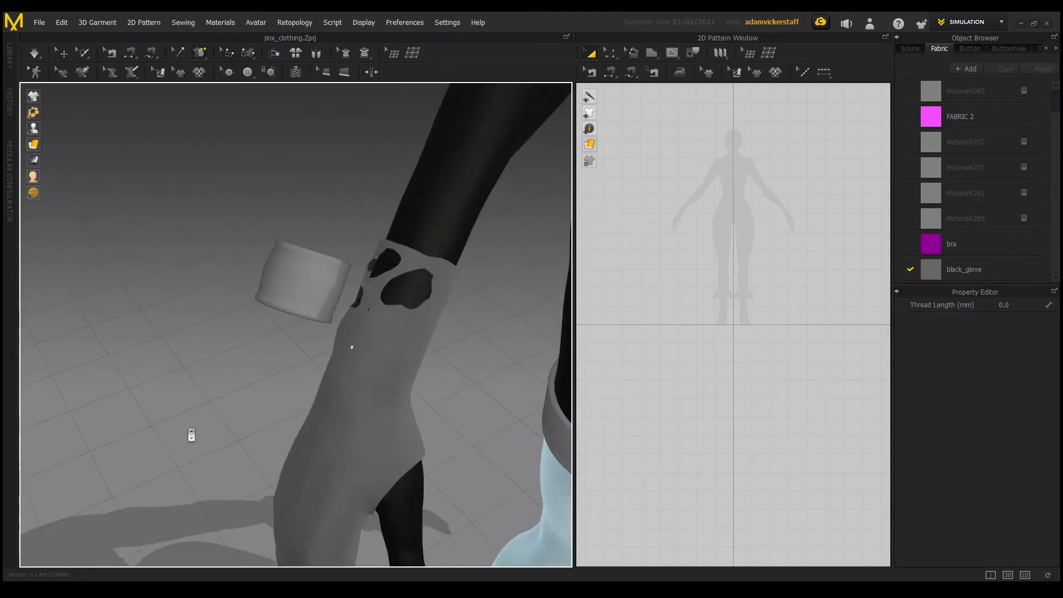
pyautogui.scroll(2, 192, 433)
pyautogui.click(504, 331)
pyautogui.moveTo(434, 381); pyautogui.dragTo(358, 427, button='right')
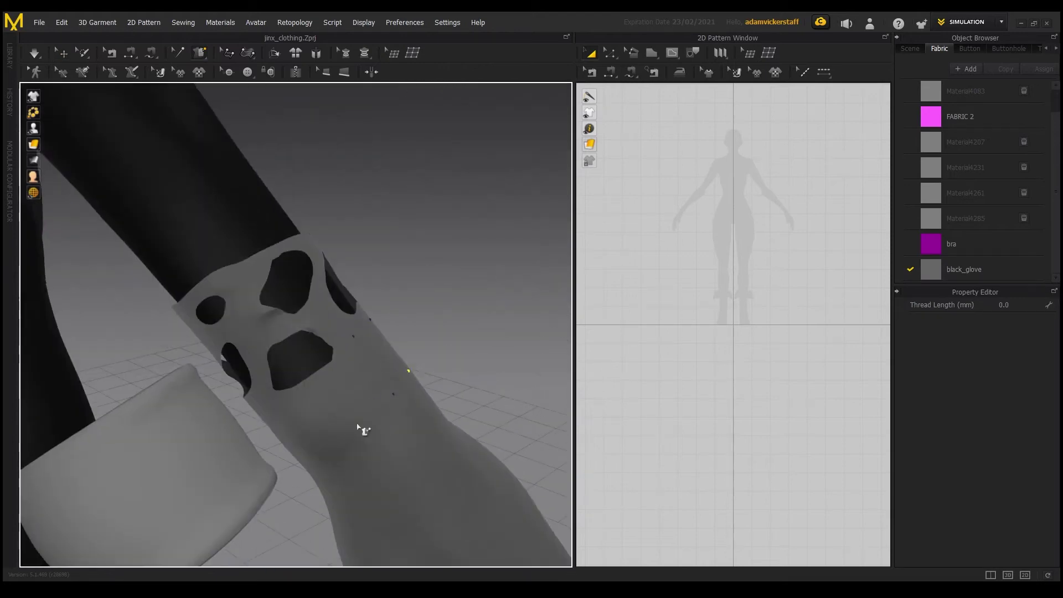
pyautogui.moveTo(410, 363); pyautogui.dragTo(429, 416, button='right')
pyautogui.moveTo(263, 339); pyautogui.dragTo(61, 52, button='right')
pyautogui.click(61, 52)
# Change the black_glove fabric's physical preset to Silk_Taffeta and simulate the glove.
pyautogui.click(945, 276)
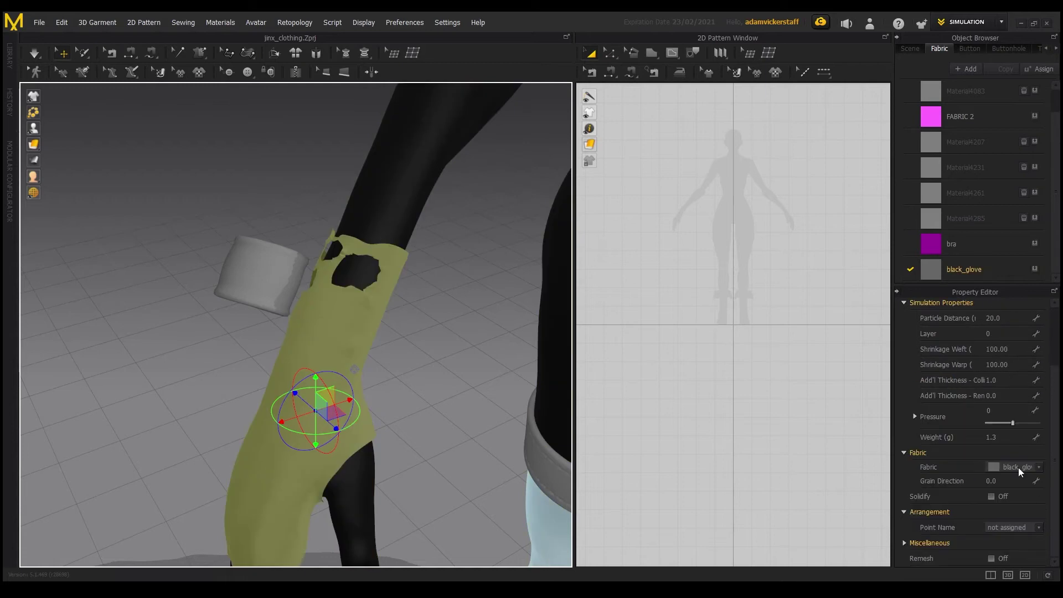
pyautogui.click(41, 55)
pyautogui.click(33, 55)
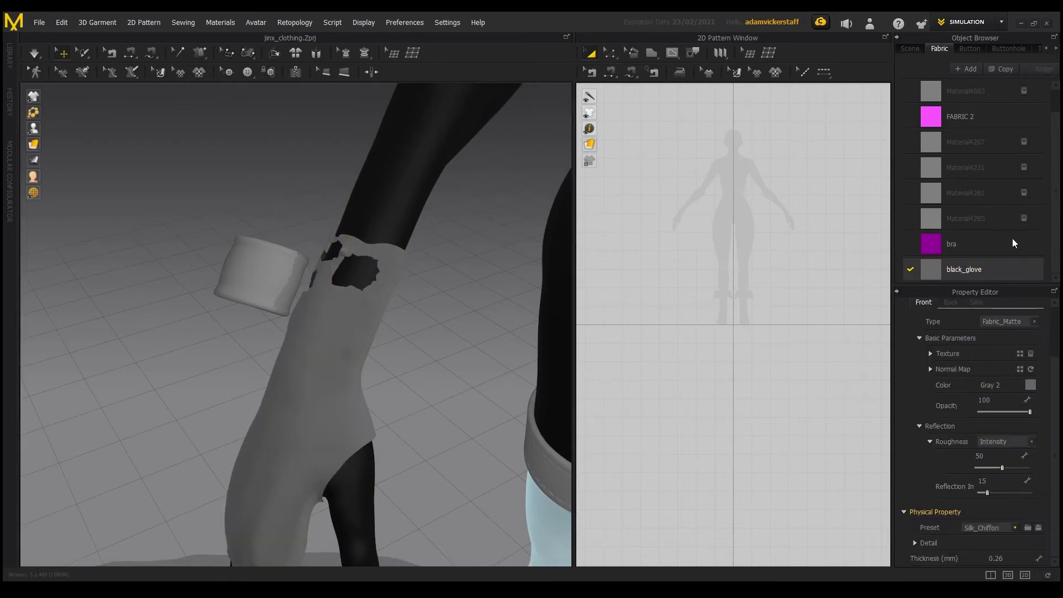
pyautogui.click(34, 53)
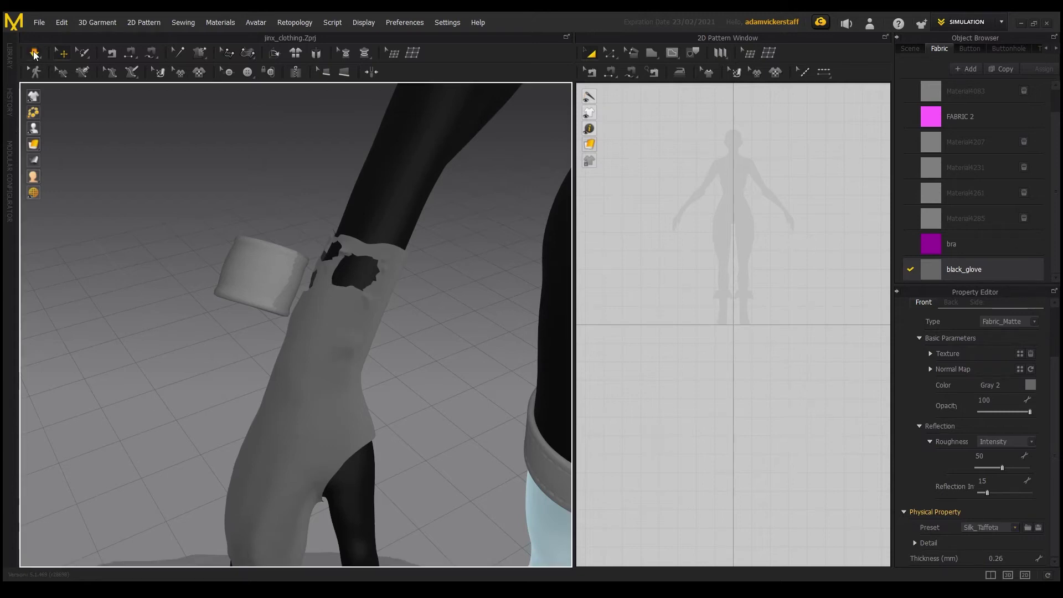
# Change the black_glove fabric's physical preset to Silk_Chiffon and simulate the short glove.
pyautogui.scroll(-5, 339, 323)
pyautogui.scroll(3, 339, 322)
pyautogui.moveTo(339, 323); pyautogui.dragTo(315, 350, button='right')
pyautogui.click(33, 54)
pyautogui.scroll(1, 1000, 527)
pyautogui.click(42, 57)
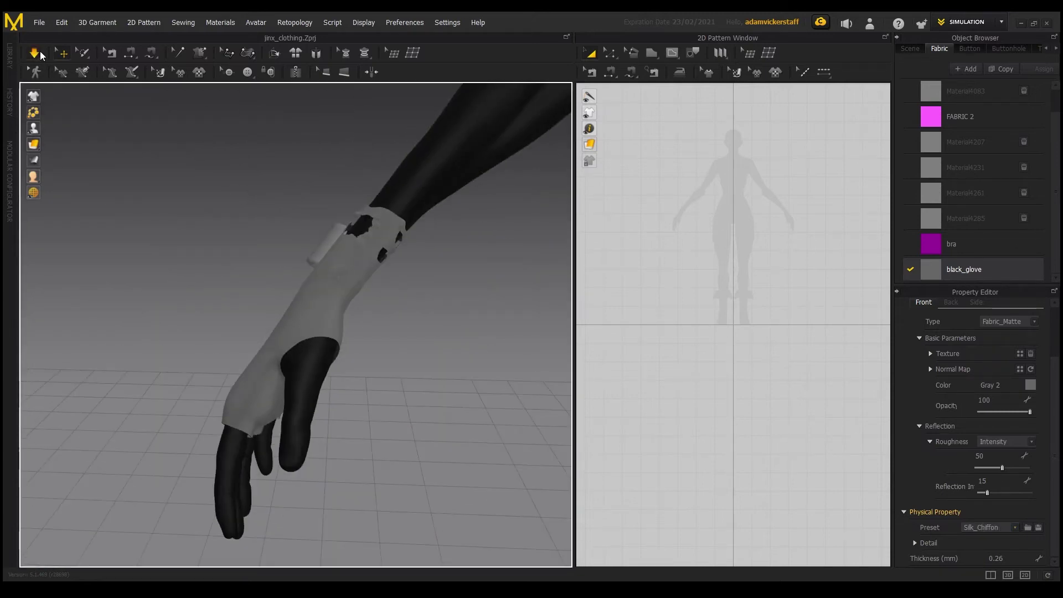
pyautogui.click(209, 233)
# Examine the simulated short glove from several sides, around the palm, fingers and wrist cuff.
pyautogui.scroll(-3, 198, 212)
pyautogui.moveTo(198, 212); pyautogui.dragTo(312, 252, button='right')
pyautogui.scroll(4, 312, 252)
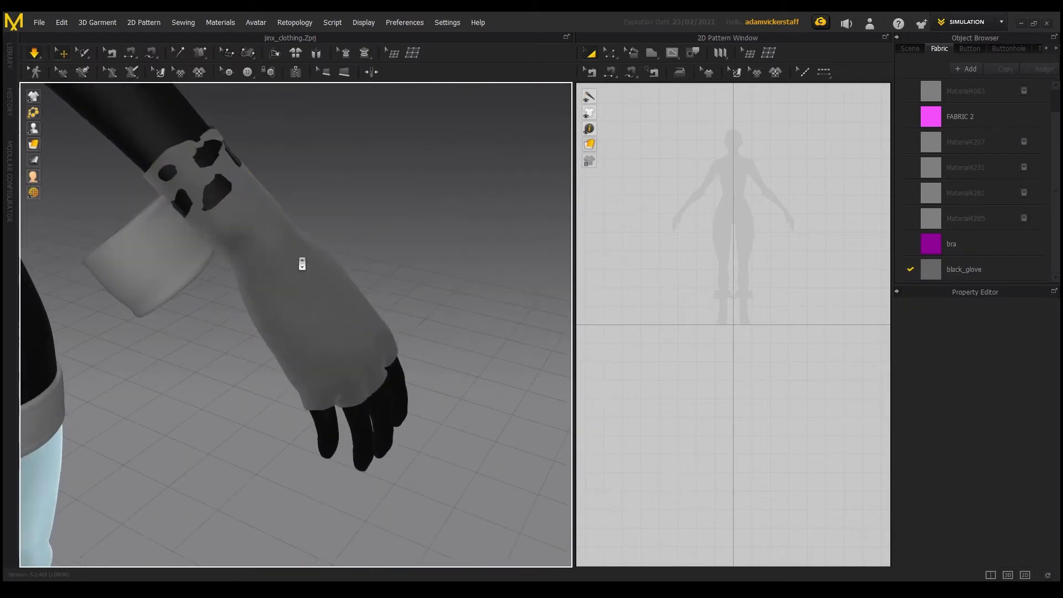
pyautogui.click(313, 256)
pyautogui.click(427, 247)
pyautogui.moveTo(426, 247); pyautogui.dragTo(416, 213, button='right')
pyautogui.click(387, 273)
pyautogui.click(344, 308)
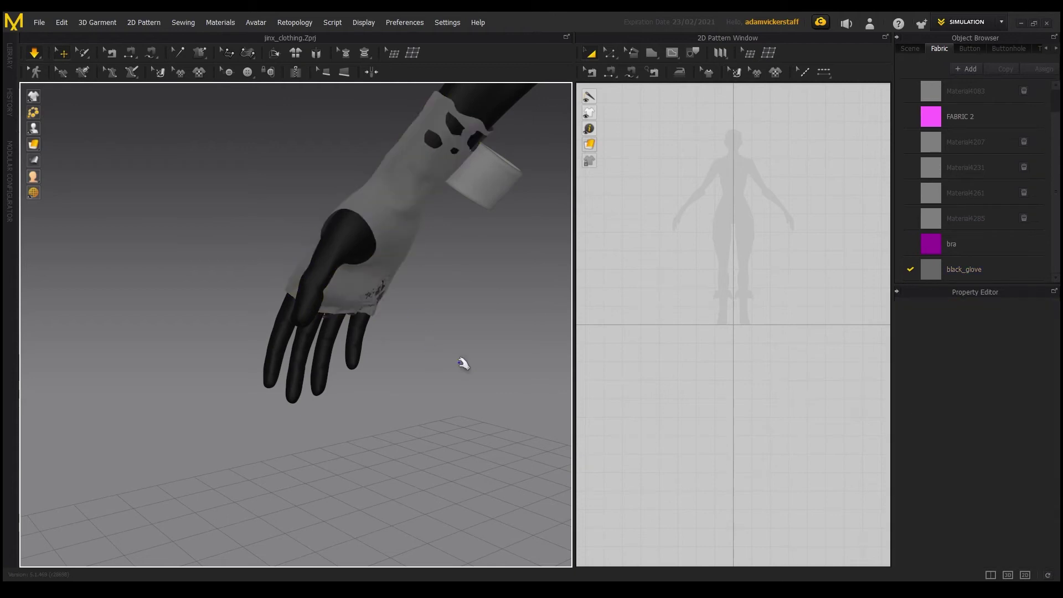
pyautogui.scroll(-3, 464, 363)
pyautogui.moveTo(441, 325); pyautogui.dragTo(238, 303, button='right')
pyautogui.click(381, 241)
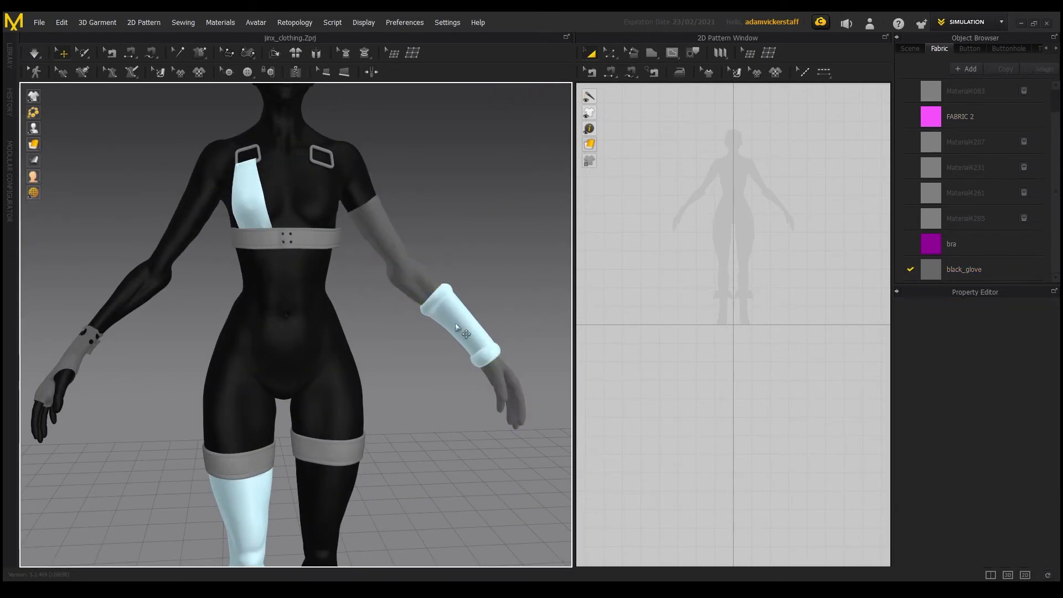
# Add a blue fabric named wool with the Wool_Melton physical preset and assign it to the unfrozen forearm cuff.
pyautogui.click(959, 266)
pyautogui.click(394, 324)
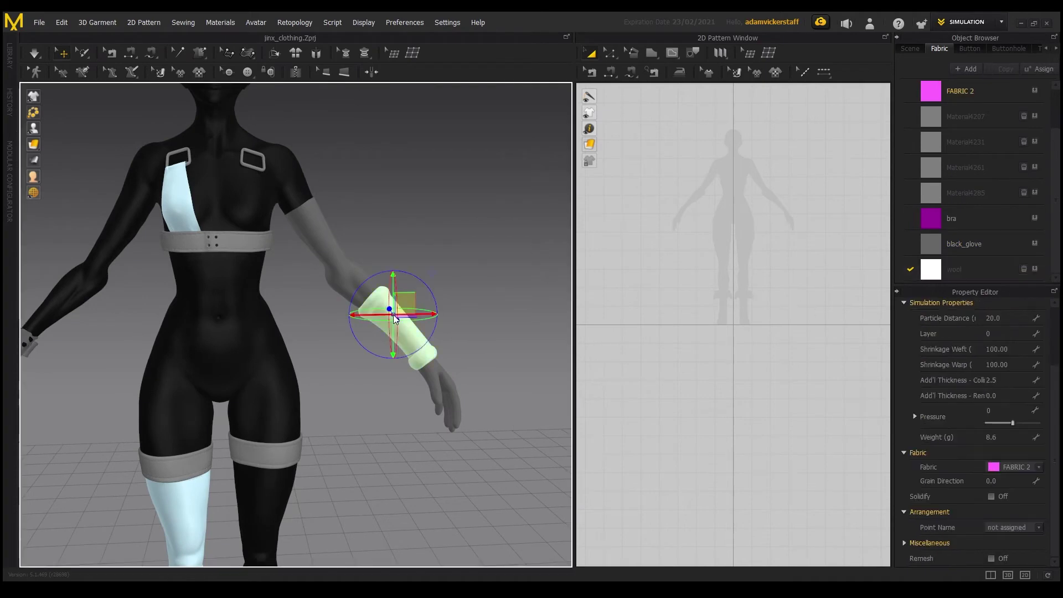
pyautogui.click(1035, 271)
pyautogui.scroll(2, 504, 398)
pyautogui.click(450, 316)
pyautogui.press('Escape')
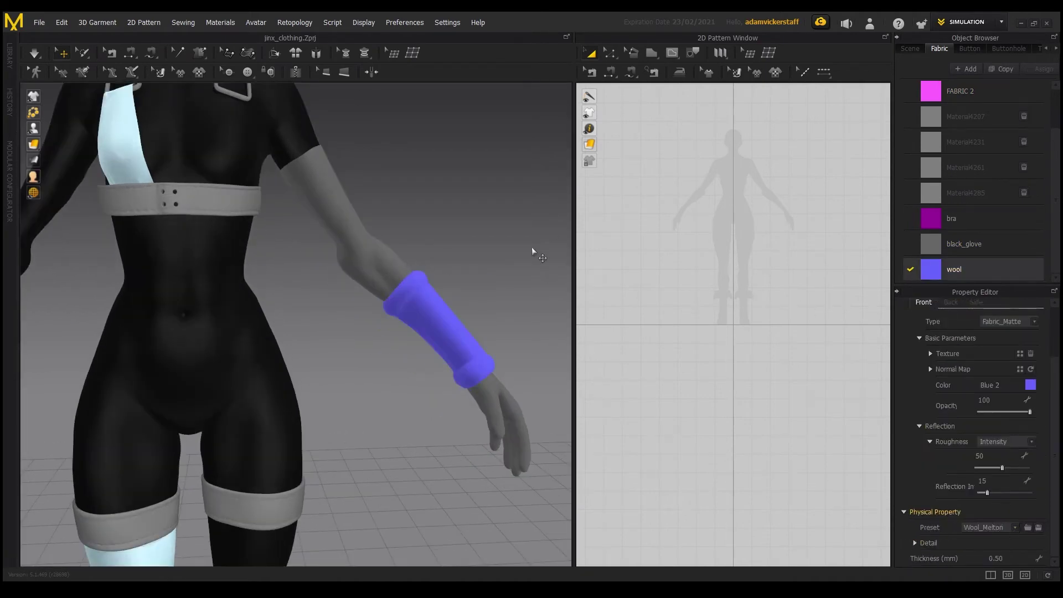
pyautogui.click(443, 315)
pyautogui.click(434, 235)
pyautogui.scroll(-3, 505, 277)
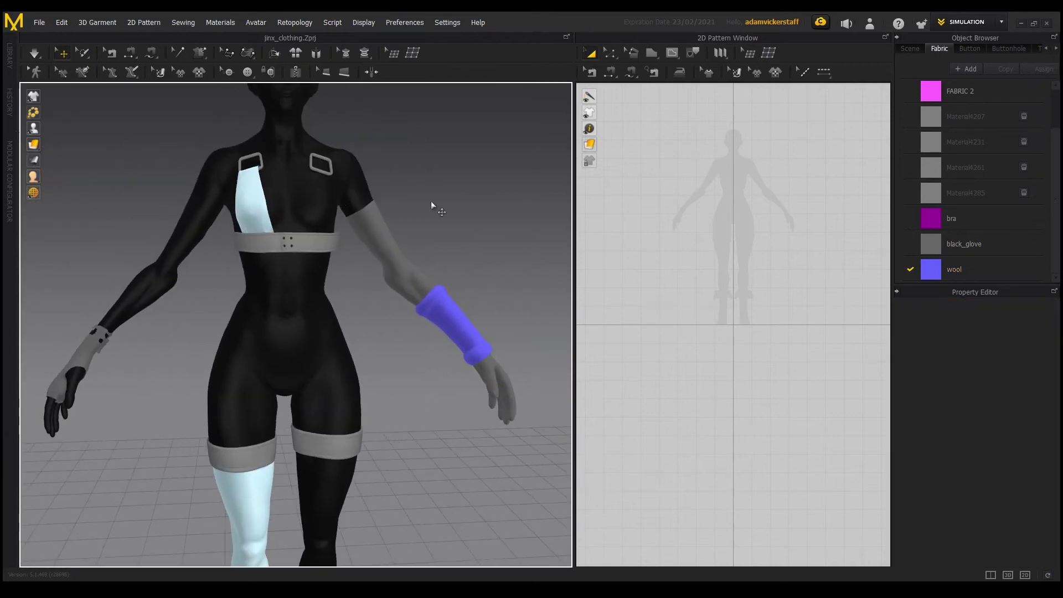
# Tack the long glove to the avatar at several points around the upper arm and simulate it with the cuff.
pyautogui.scroll(6, 278, 282)
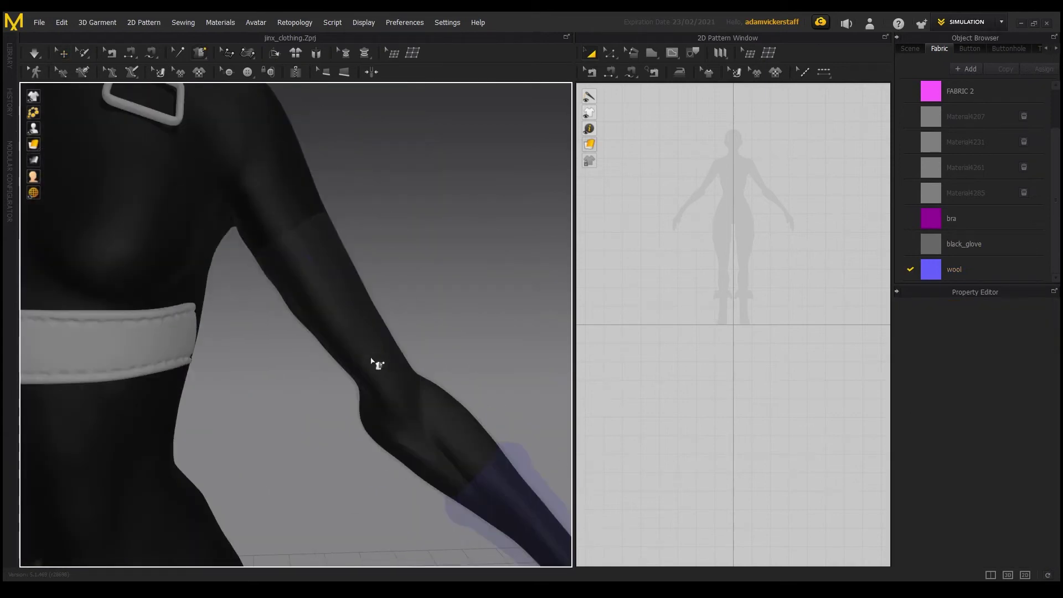
pyautogui.scroll(3, 377, 299)
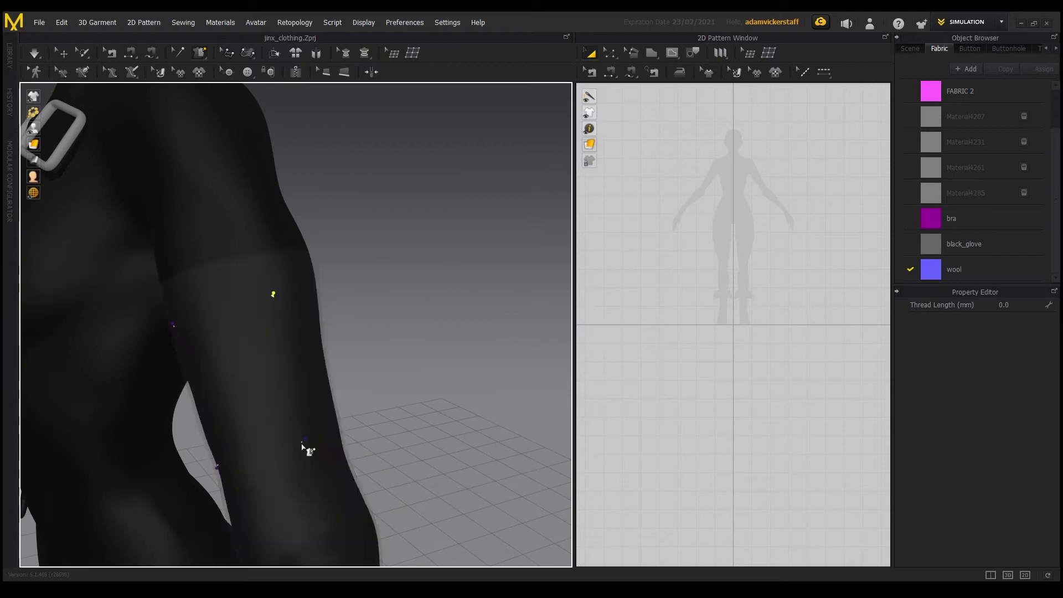
pyautogui.scroll(-3, 356, 287)
pyautogui.scroll(5, 399, 375)
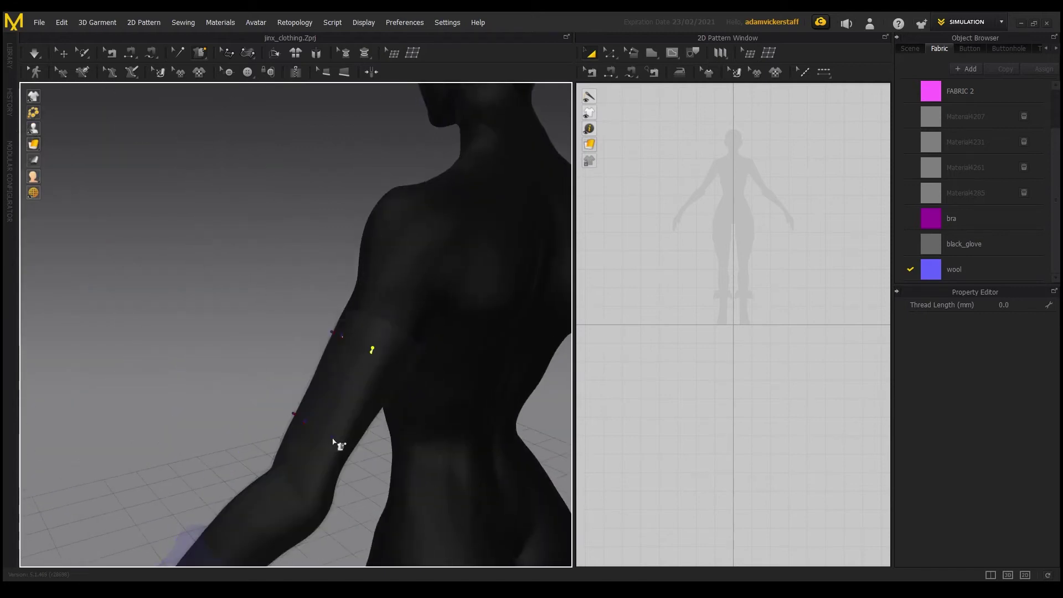
pyautogui.scroll(-3, 261, 368)
pyautogui.scroll(4, 299, 380)
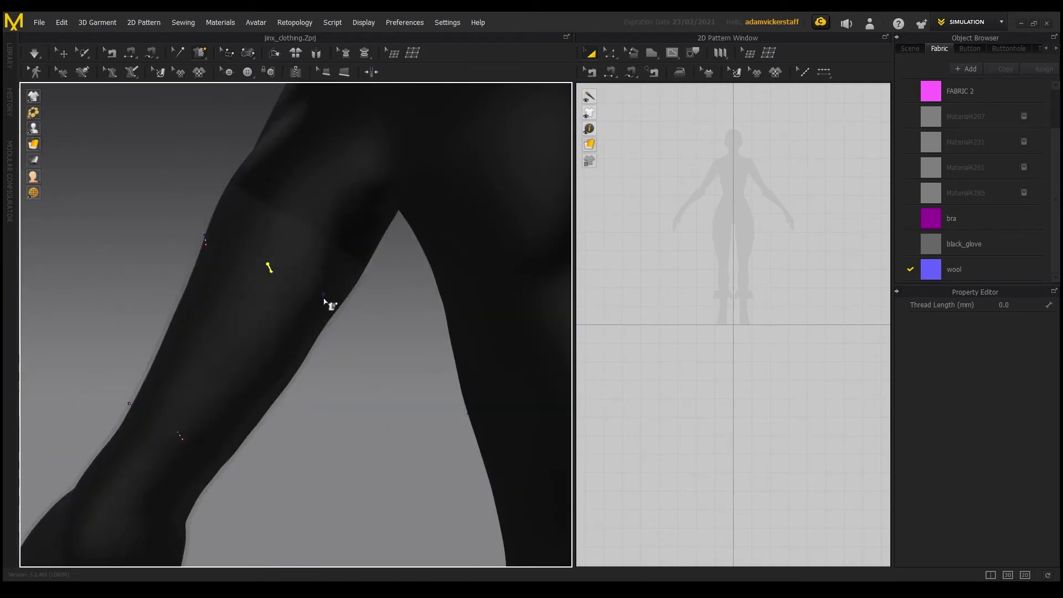
pyautogui.scroll(-3, 299, 387)
pyautogui.scroll(3, 268, 482)
pyautogui.scroll(-2, 465, 430)
pyautogui.scroll(3, 347, 396)
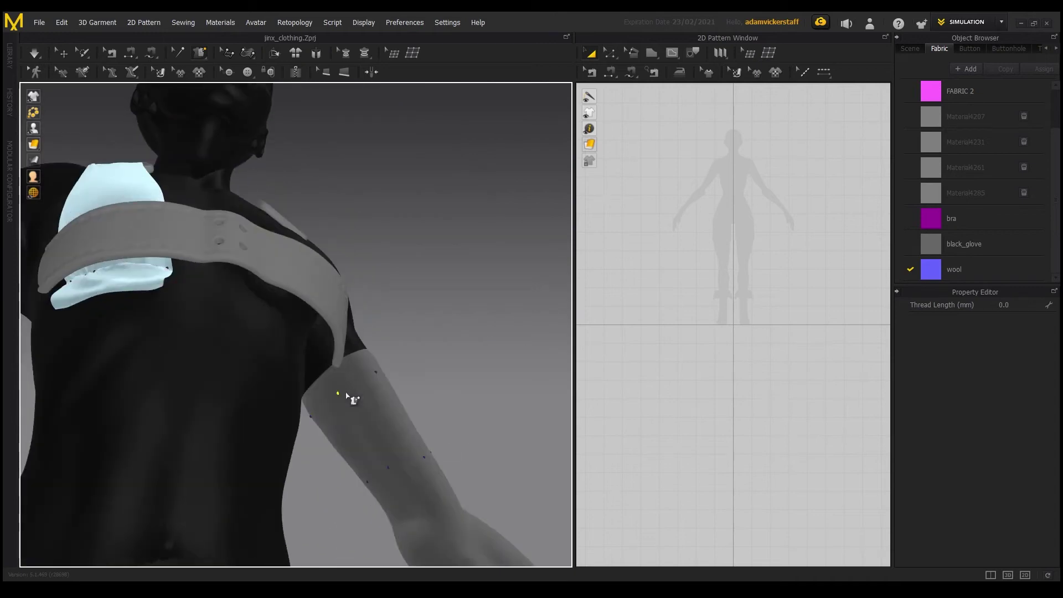
pyautogui.click(346, 394)
pyautogui.press('2')
pyautogui.scroll(2, 292, 275)
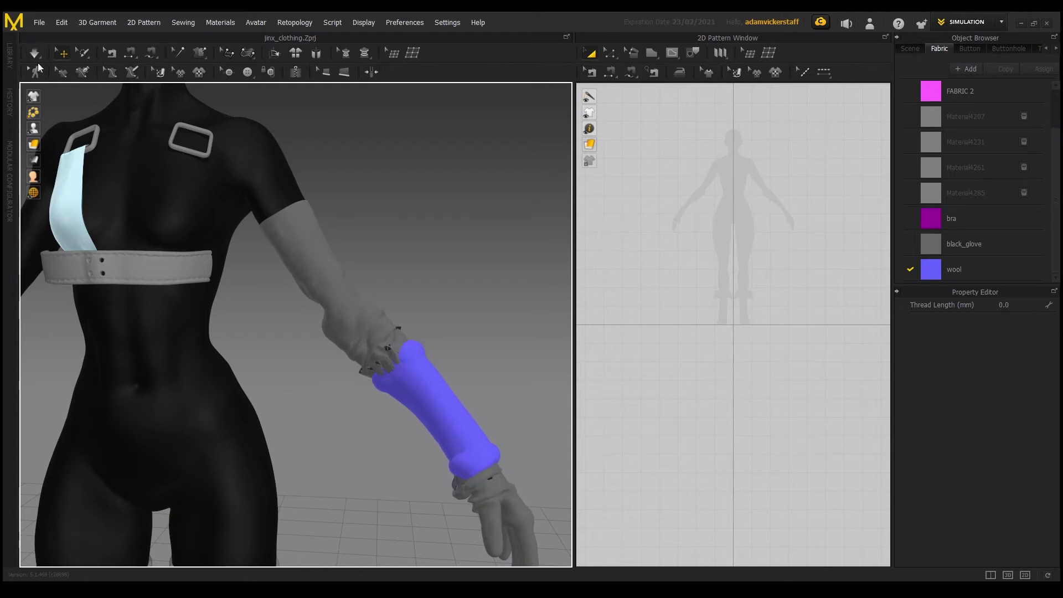
# Try the Wool_Coatweight physical preset on the wool fabric in a joint simulation of the cuff and long glove.
pyautogui.scroll(2, 368, 378)
pyautogui.click(974, 269)
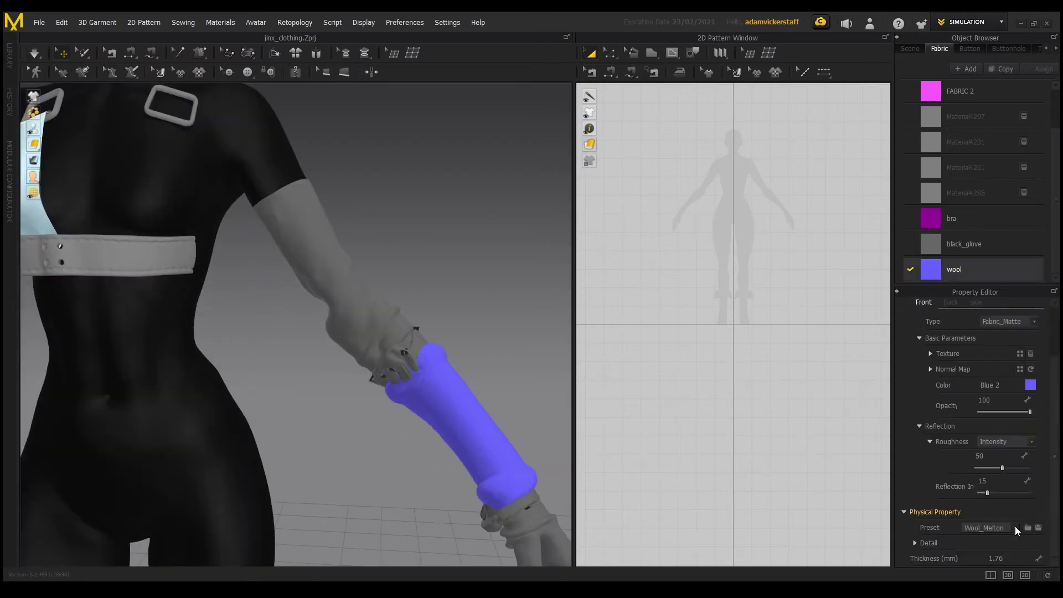
pyautogui.click(1004, 571)
pyautogui.press('space')
pyautogui.press('space')
pyautogui.hotkey('ctrl', 'z')
pyautogui.click(34, 54)
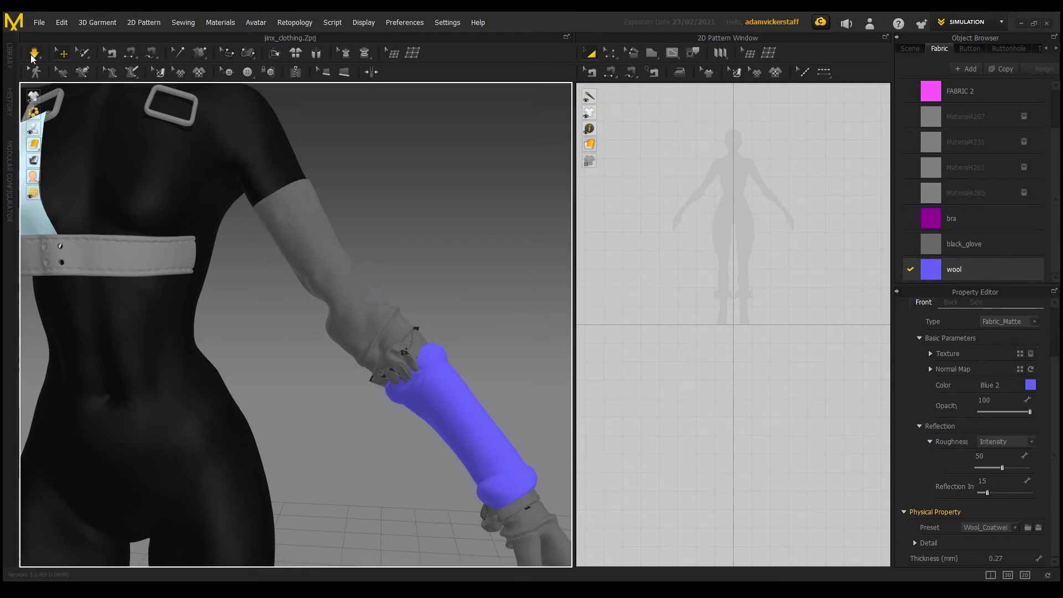
pyautogui.click(33, 56)
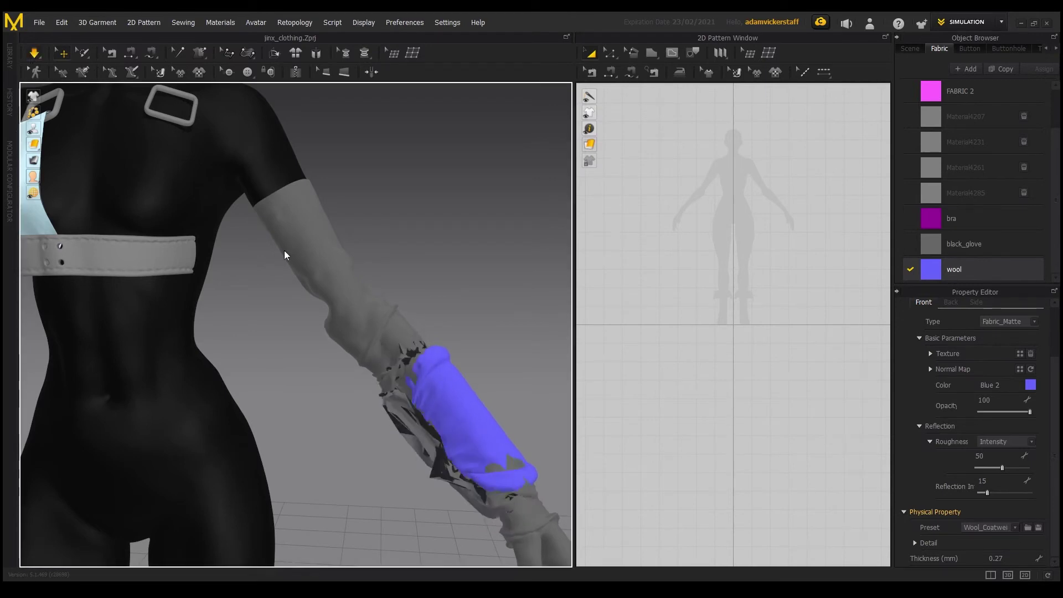
pyautogui.click(358, 304)
pyautogui.click(473, 377)
pyautogui.hotkey('ctrl', 'z')
pyautogui.hotkey('ctrl', 'z')
# Freeze the long glove and simulate the wool cuff on its own.
pyautogui.click(391, 313)
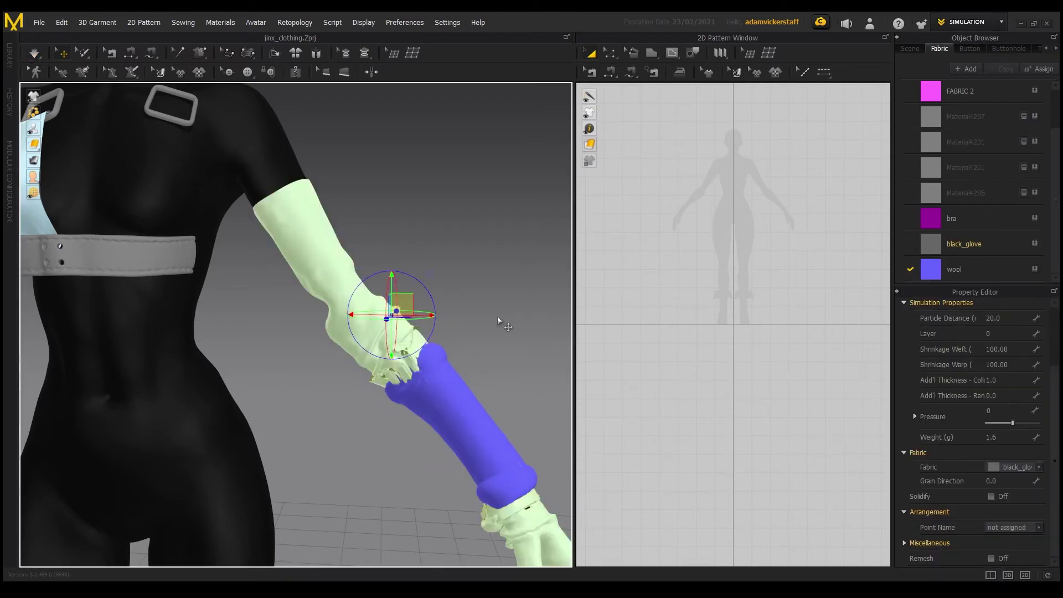
pyautogui.hotkey('ctrl', 'k')
pyautogui.click(431, 407)
pyautogui.scroll(-4, 426, 387)
pyautogui.scroll(2, 388, 365)
pyautogui.moveTo(471, 421); pyautogui.dragTo(301, 314, button='middle')
pyautogui.click(39, 54)
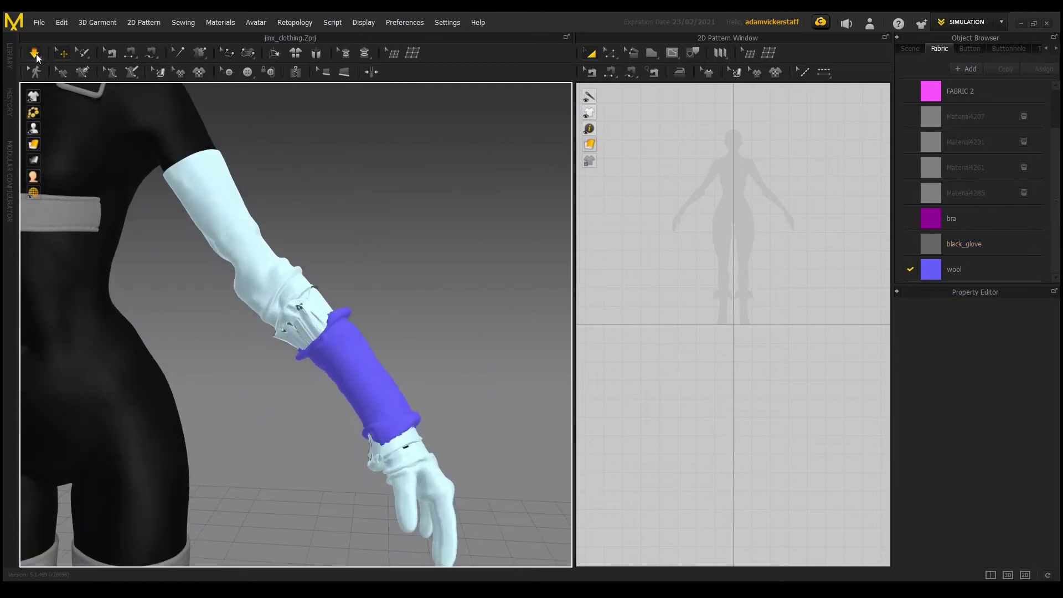
# Simulate the wool cuff again over the frozen glove while pulling at its wrist end.
pyautogui.press('space')
pyautogui.click(358, 361)
pyautogui.press('Escape')
pyautogui.click(35, 55)
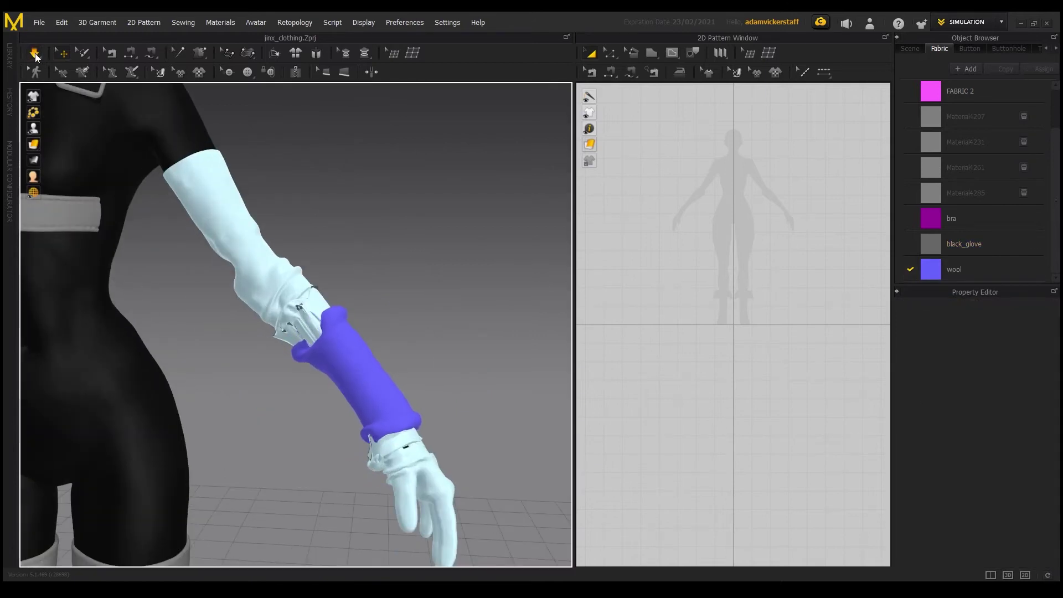
pyautogui.click(336, 327)
pyautogui.moveTo(368, 436); pyautogui.dragTo(332, 442)
pyautogui.press('space')
pyautogui.press('Escape')
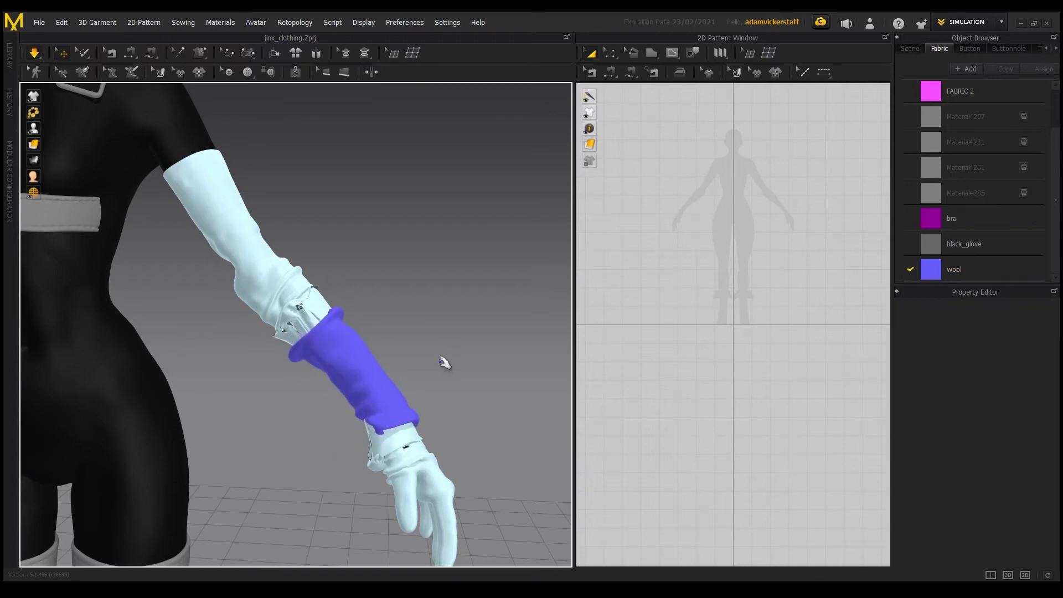
pyautogui.moveTo(444, 360); pyautogui.dragTo(437, 373, button='right')
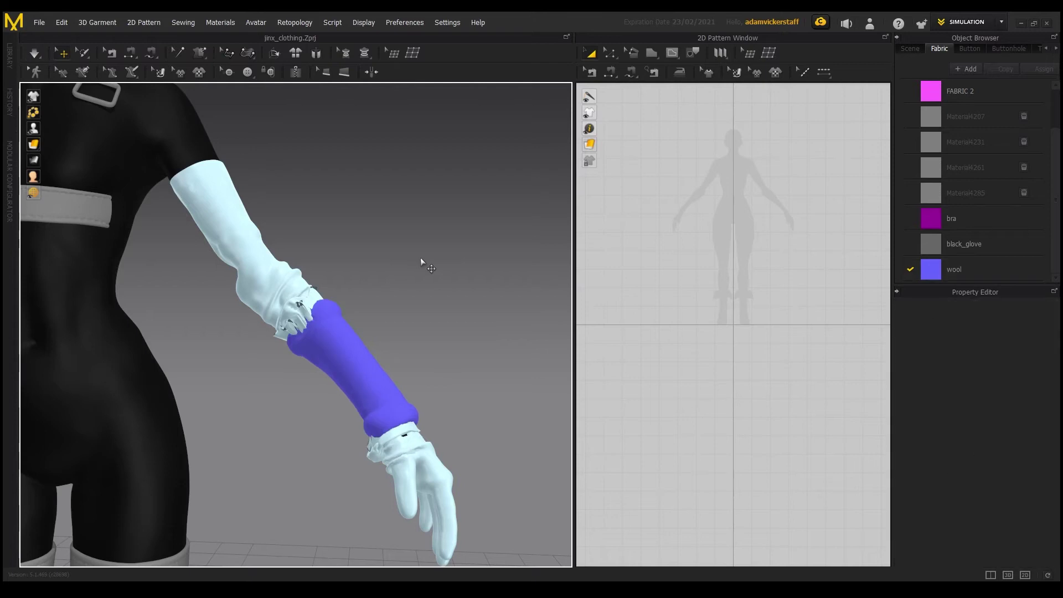
# Freeze the long glove in its smooth unsimulated shape and simulate the wool cuff around it.
pyautogui.scroll(-5, 422, 258)
pyautogui.moveTo(354, 281); pyautogui.dragTo(443, 285, button='middle')
pyautogui.click(365, 294)
pyautogui.scroll(4, 306, 266)
pyautogui.moveTo(306, 265); pyautogui.dragTo(167, 232, button='middle')
pyautogui.hotkey('ctrl', 'k')
pyautogui.click(372, 334)
pyautogui.click(954, 270)
pyautogui.click(340, 193)
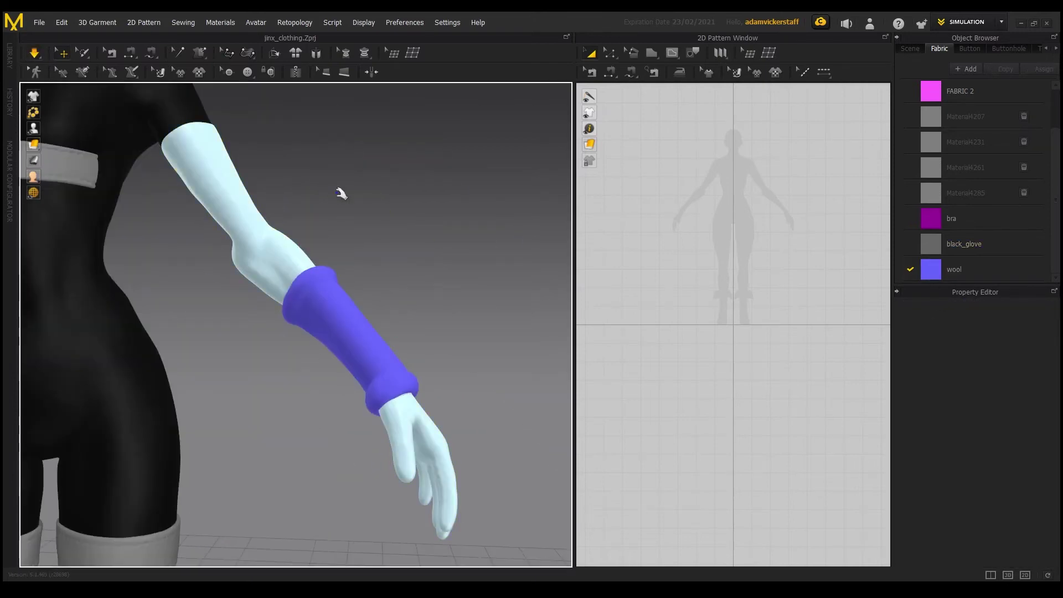
# Set the wool fabric's thickness to 4 mm and simulate the cuff again.
pyautogui.click(954, 270)
pyautogui.click(1008, 558)
pyautogui.write('4')
pyautogui.click(256, 176)
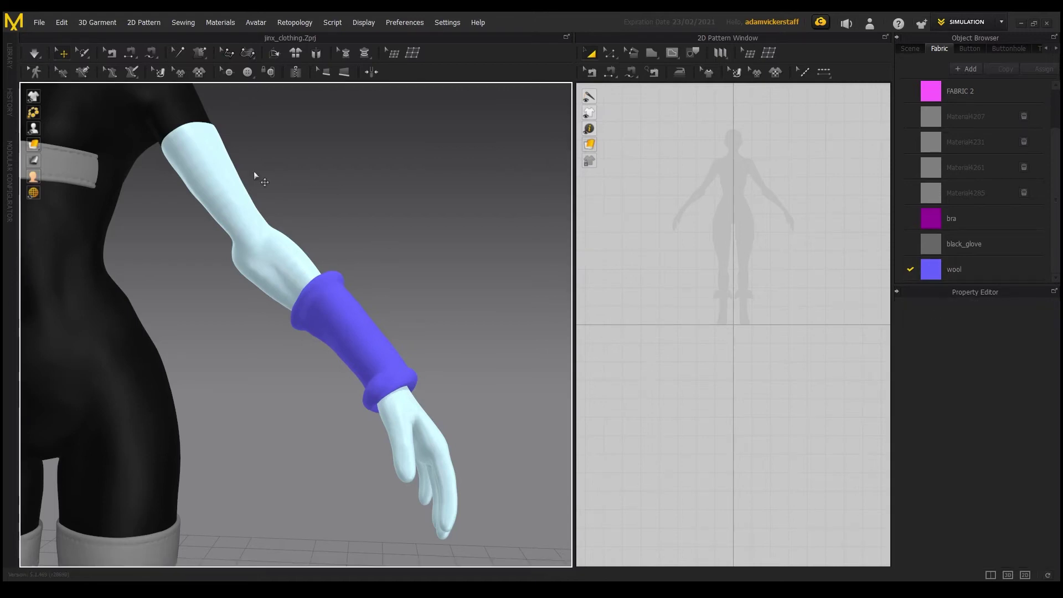
pyautogui.click(931, 277)
pyautogui.click(350, 284)
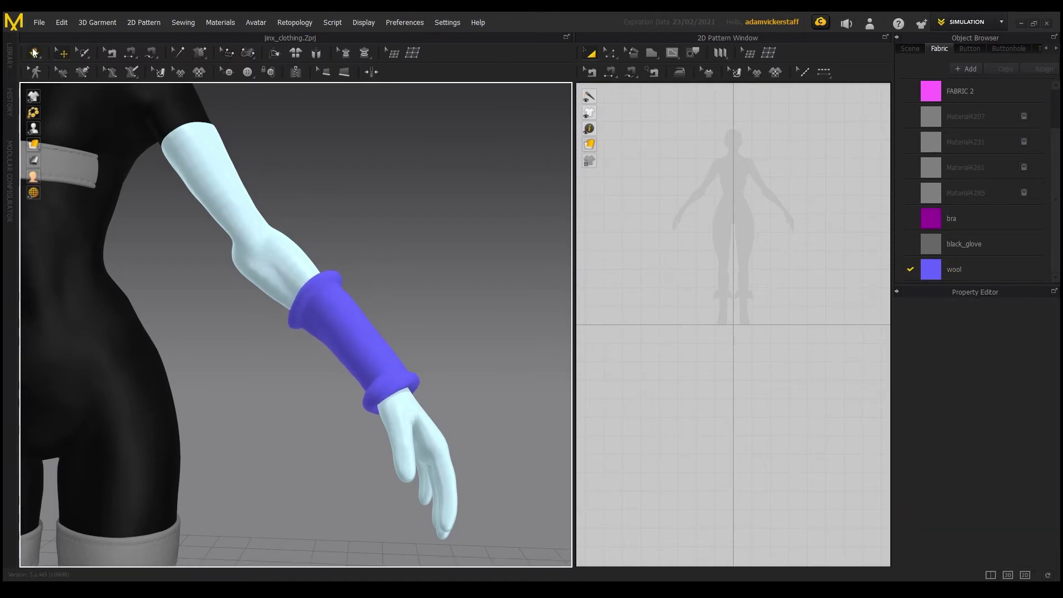
pyautogui.click(34, 51)
# Freeze the simulated forearm cuff and unfreeze the long glove.
pyautogui.moveTo(292, 265); pyautogui.dragTo(541, 335, button='right')
pyautogui.scroll(2, 541, 335)
pyautogui.click(327, 328)
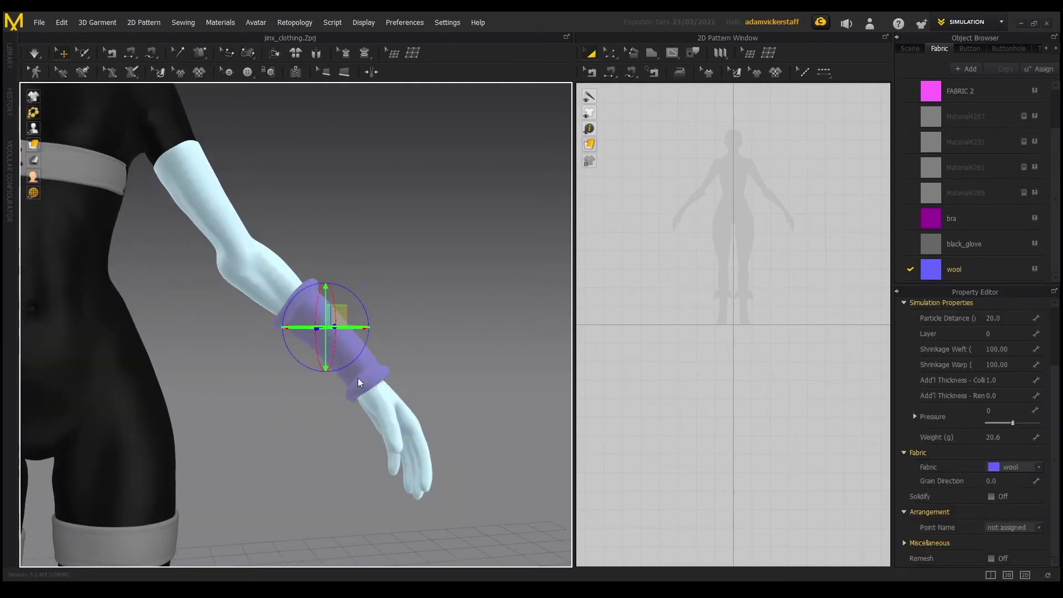
pyautogui.hotkey('ctrl', 'k')
pyautogui.click(261, 263)
pyautogui.hotkey('ctrl', 'k')
pyautogui.click(388, 248)
pyautogui.click(249, 263)
pyautogui.click(436, 242)
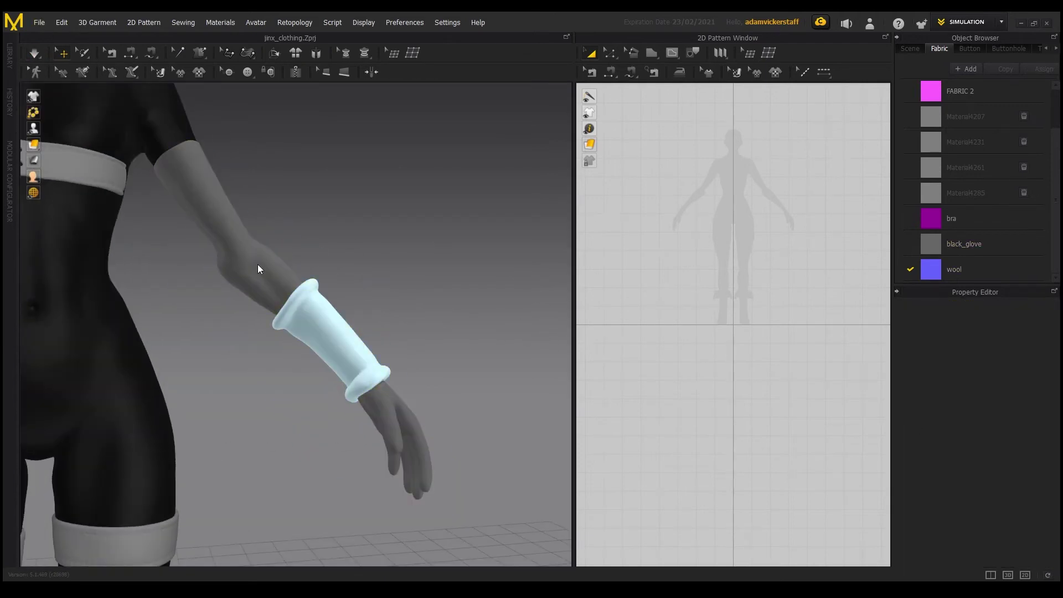
# Simulate the long glove under the frozen cuff, tugging its fabric between the elbow and the cuff.
pyautogui.press('space')
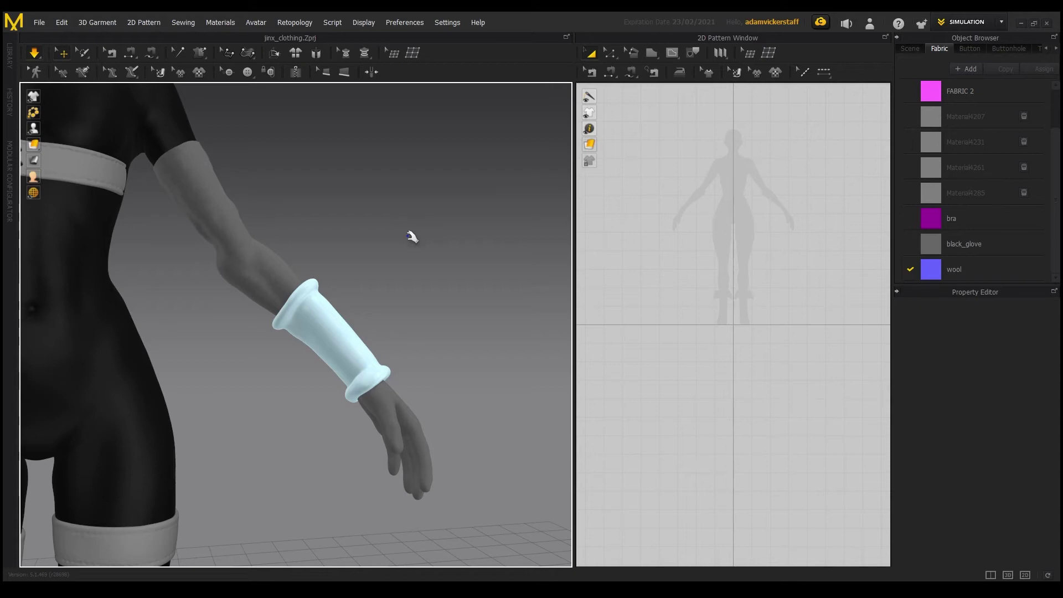
pyautogui.click(274, 270)
pyautogui.click(346, 255)
pyautogui.click(301, 297)
pyautogui.click(292, 275)
pyautogui.click(369, 284)
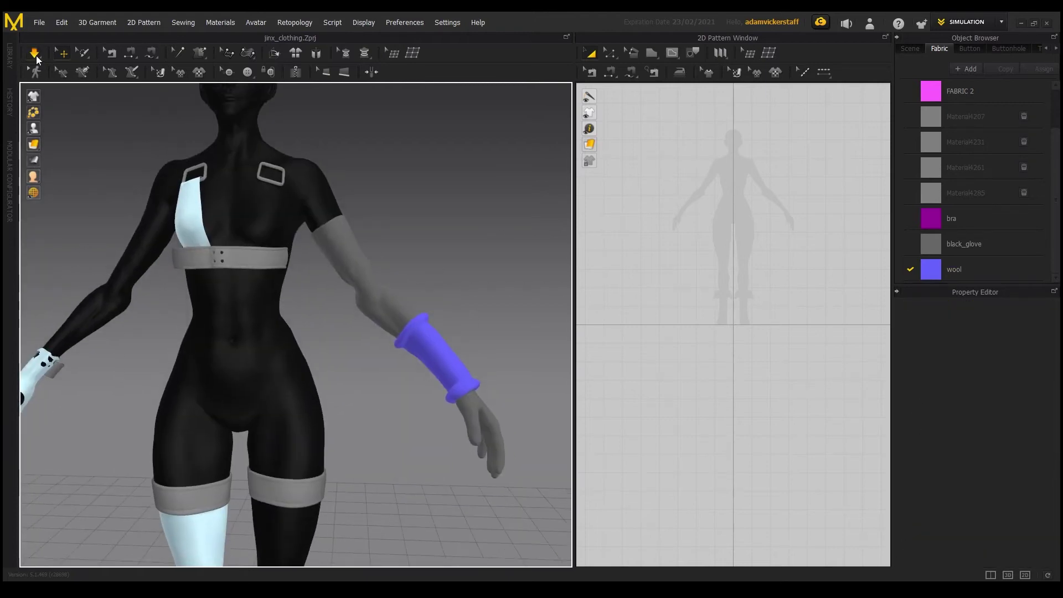
# Simulate the long glove together with the unfrozen wool cuff while tugging the glove near the elbow.
pyautogui.click(36, 57)
pyautogui.click(356, 261)
pyautogui.click(470, 242)
pyautogui.click(359, 243)
pyautogui.click(468, 240)
pyautogui.click(394, 310)
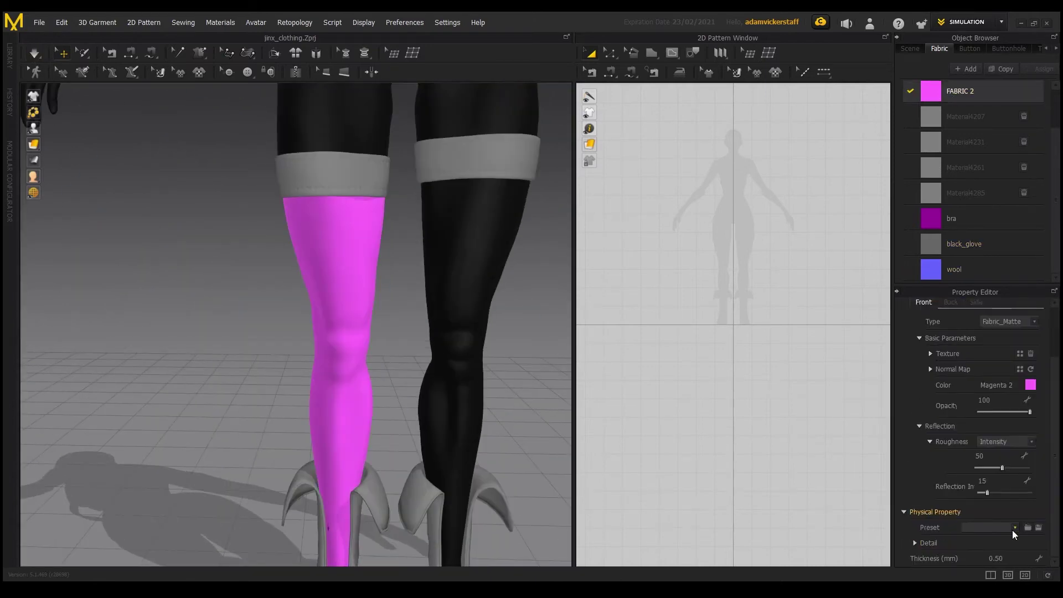
# Set FABRIC 2's physical preset to Silk_Chiffon and simulate the single magenta leg stocking.
pyautogui.click(35, 54)
pyautogui.click(35, 54)
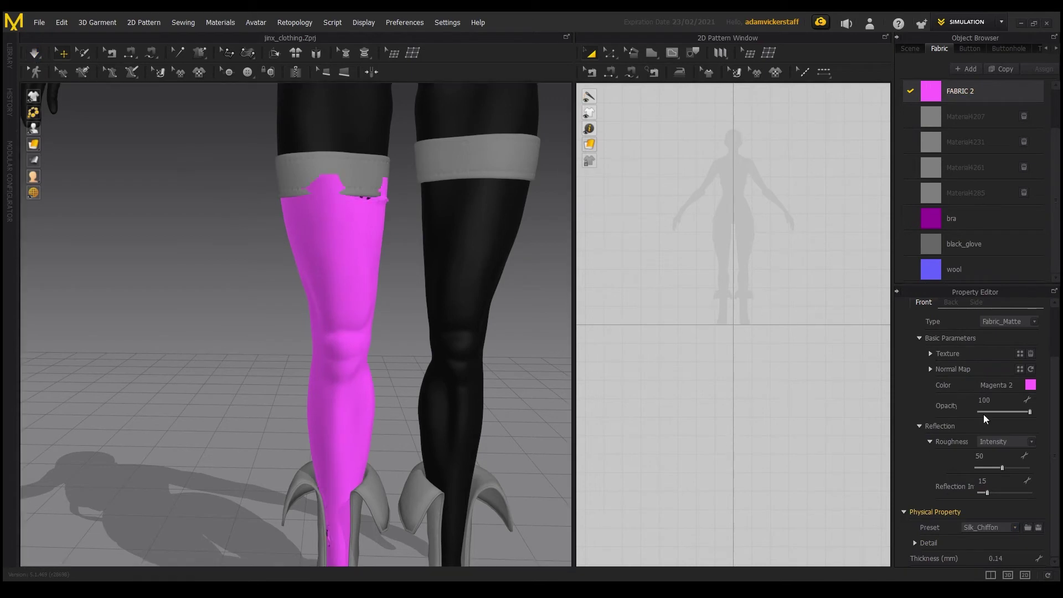
pyautogui.scroll(1, 988, 374)
pyautogui.scroll(-1, 989, 375)
pyautogui.click(339, 300)
pyautogui.click(34, 54)
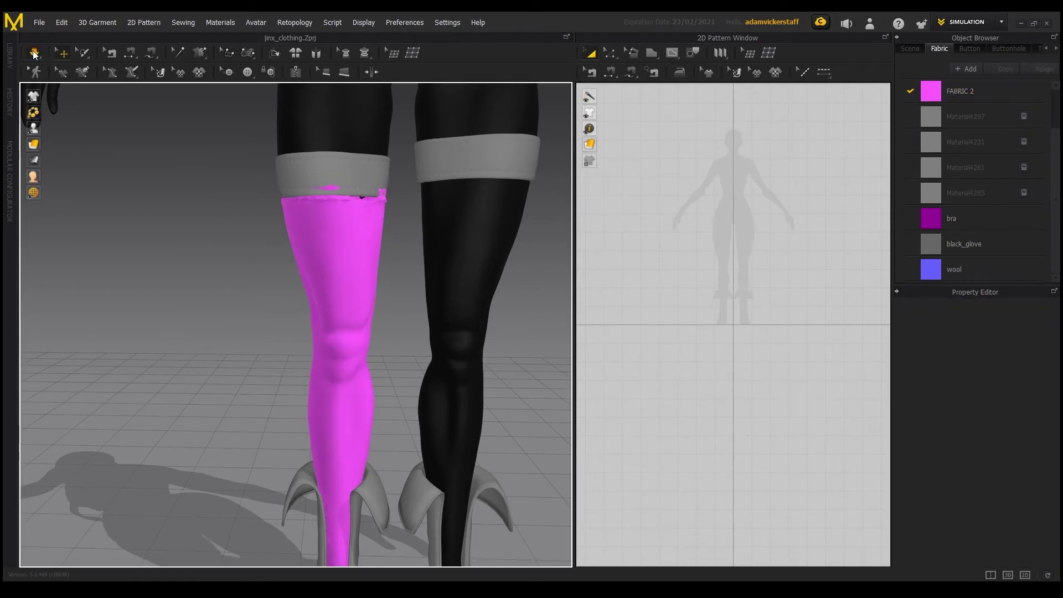
pyautogui.click(34, 54)
# Move the thigh bands away from the legs to clear the stocking's upper edge.
pyautogui.moveTo(155, 253); pyautogui.dragTo(233, 275, button='right')
pyautogui.click(343, 173)
pyautogui.moveTo(327, 256); pyautogui.dragTo(357, 250, button='right')
pyautogui.moveTo(307, 171); pyautogui.dragTo(205, 180)
pyautogui.moveTo(354, 243); pyautogui.dragTo(389, 241, button='right')
# Tack the stocking to the avatar at several points around the thigh just below its upper edge.
pyautogui.scroll(4, 332, 247)
pyautogui.click(348, 361)
pyautogui.click(200, 53)
pyautogui.click(333, 292)
pyautogui.click(449, 284)
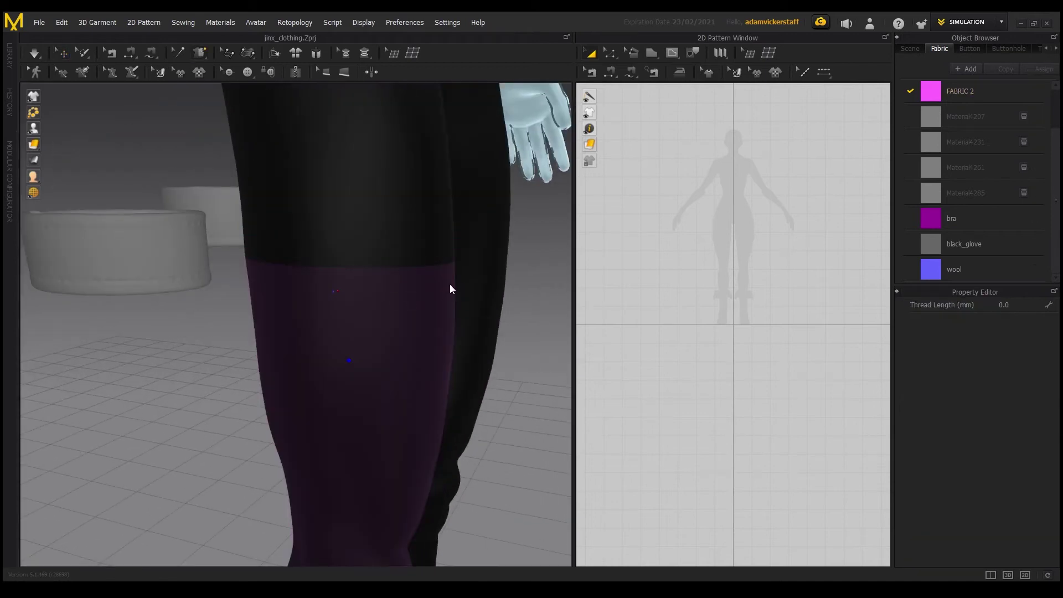
pyautogui.click(393, 290)
pyautogui.click(270, 286)
pyautogui.moveTo(156, 438); pyautogui.dragTo(238, 412, button='right')
pyautogui.click(233, 293)
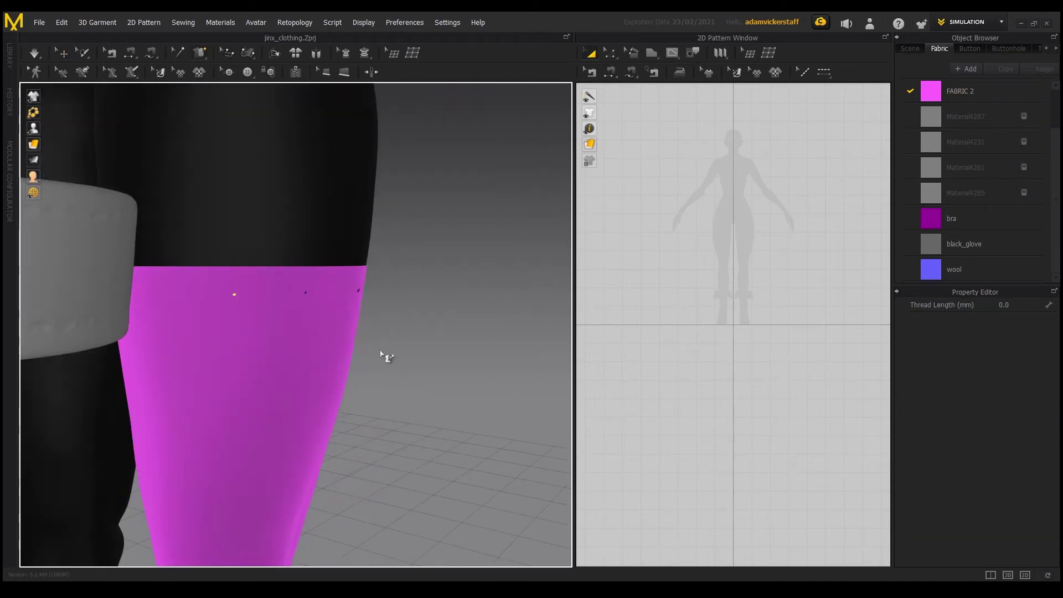
pyautogui.moveTo(382, 353); pyautogui.dragTo(465, 326, button='right')
pyautogui.moveTo(353, 184); pyautogui.dragTo(376, 236, button='right')
pyautogui.moveTo(231, 319); pyautogui.dragTo(472, 272, button='right')
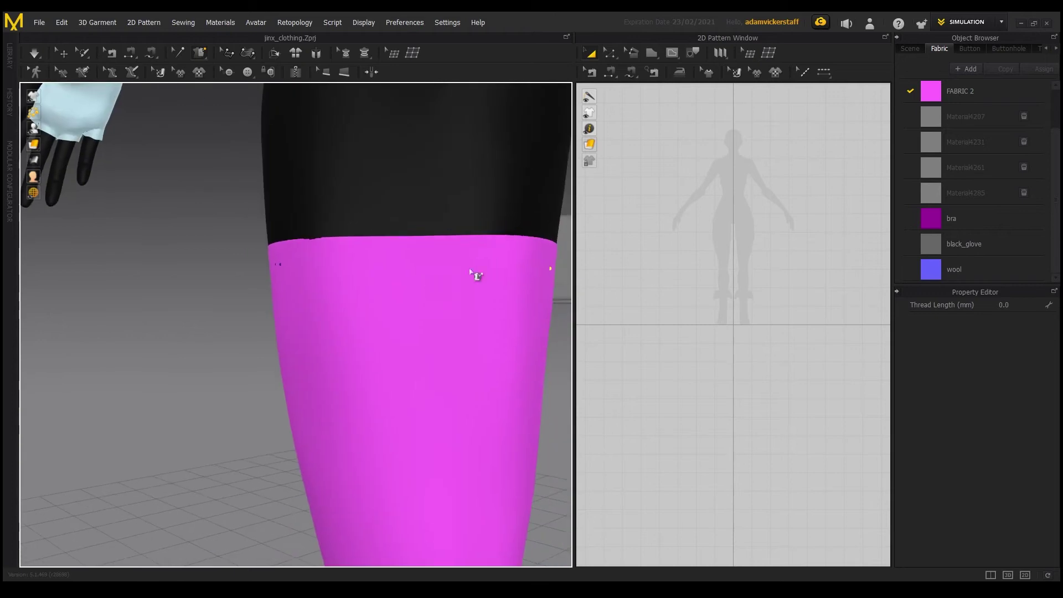
# Select the stocking and rename its magenta fabric as tights.
pyautogui.scroll(-10, 369, 268)
pyautogui.scroll(3, 211, 321)
pyautogui.moveTo(211, 320); pyautogui.dragTo(125, 325, button='right')
pyautogui.click(62, 53)
pyautogui.click(294, 267)
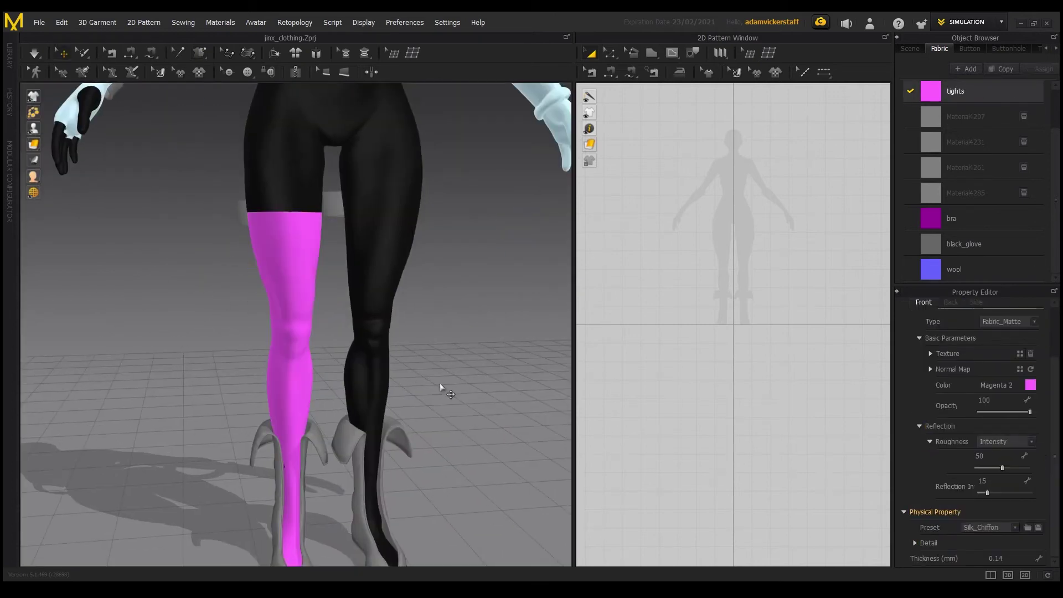
# Set the stocking's additional collision thickness to 1 and simulate it on the leg.
pyautogui.click(439, 387)
pyautogui.scroll(2, 328, 290)
pyautogui.scroll(2, 328, 289)
pyautogui.click(34, 57)
pyautogui.click(964, 92)
pyautogui.click(297, 314)
pyautogui.click(1000, 382)
pyautogui.write('1')
pyautogui.press('Return')
pyautogui.click(935, 99)
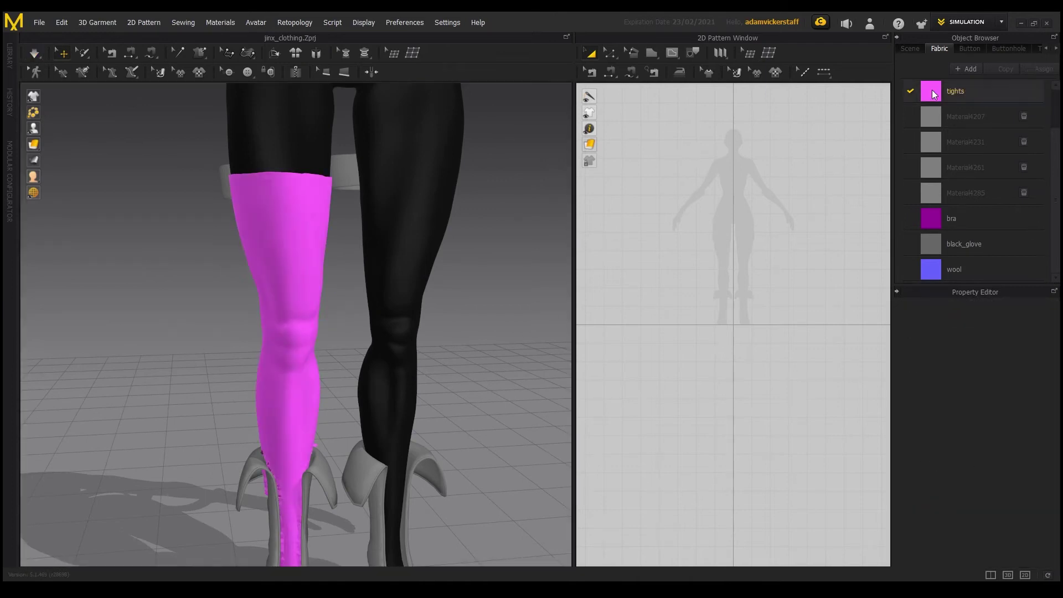
pyautogui.click(34, 55)
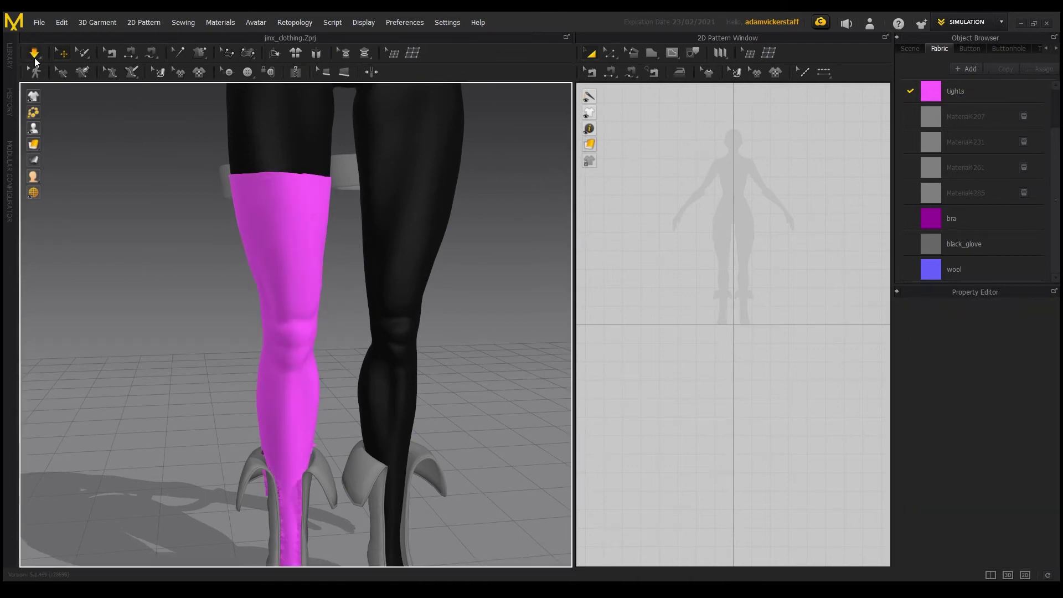
pyautogui.moveTo(198, 338); pyautogui.dragTo(190, 363, button='right')
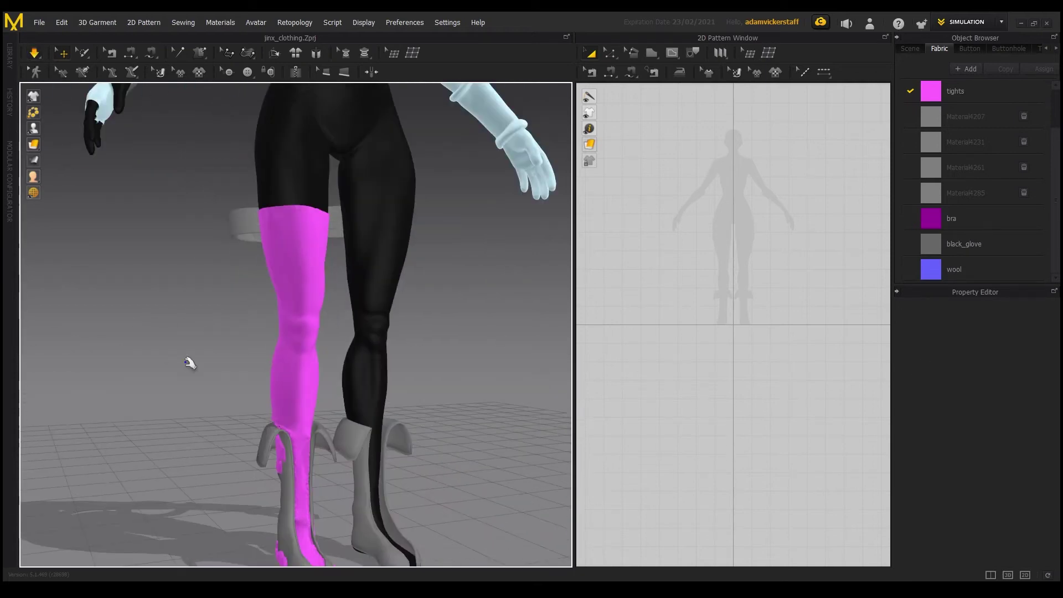
pyautogui.moveTo(195, 331); pyautogui.dragTo(171, 277, button='right')
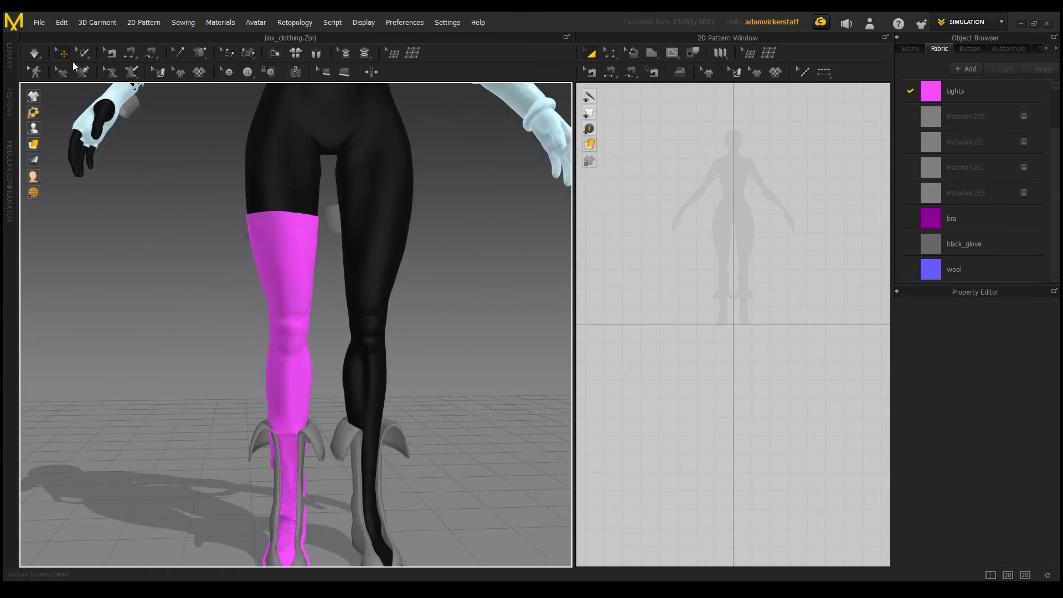
# Set the tights fabric's physical preset to Silk_Taffeta and simulate the stocking.
pyautogui.click(35, 55)
pyautogui.click(941, 92)
pyautogui.click(34, 54)
pyautogui.click(1015, 527)
pyautogui.click(1012, 477)
pyautogui.click(34, 54)
pyautogui.click(35, 55)
pyautogui.click(935, 93)
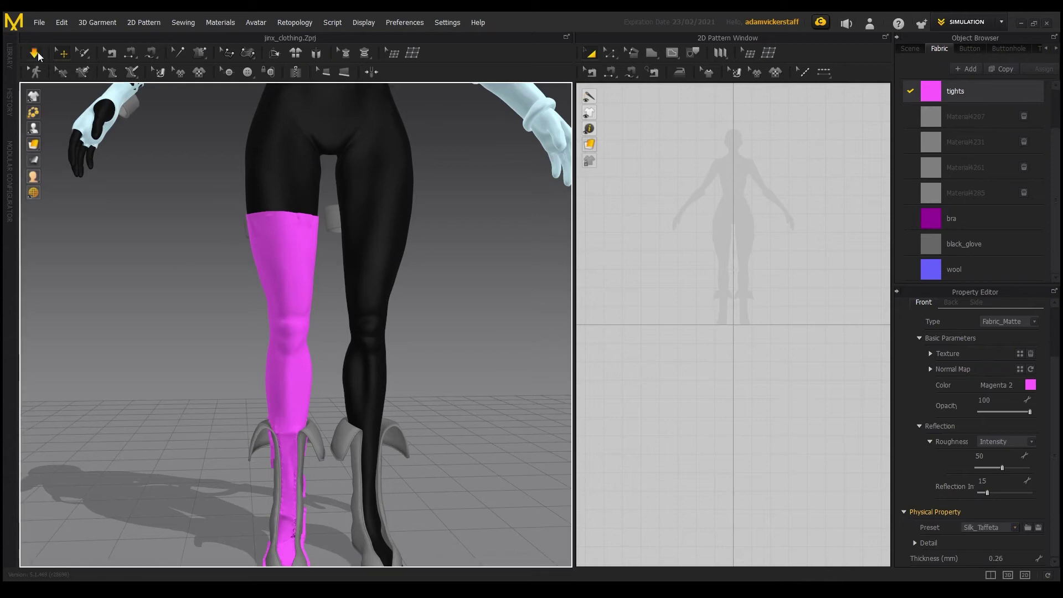
# Freeze the stocking and unfreeze the wool cuff on the forearm.
pyautogui.moveTo(213, 381); pyautogui.dragTo(223, 347, button='right')
pyautogui.click(294, 249)
pyautogui.hotkey('ctrl', 'k')
pyautogui.click(421, 261)
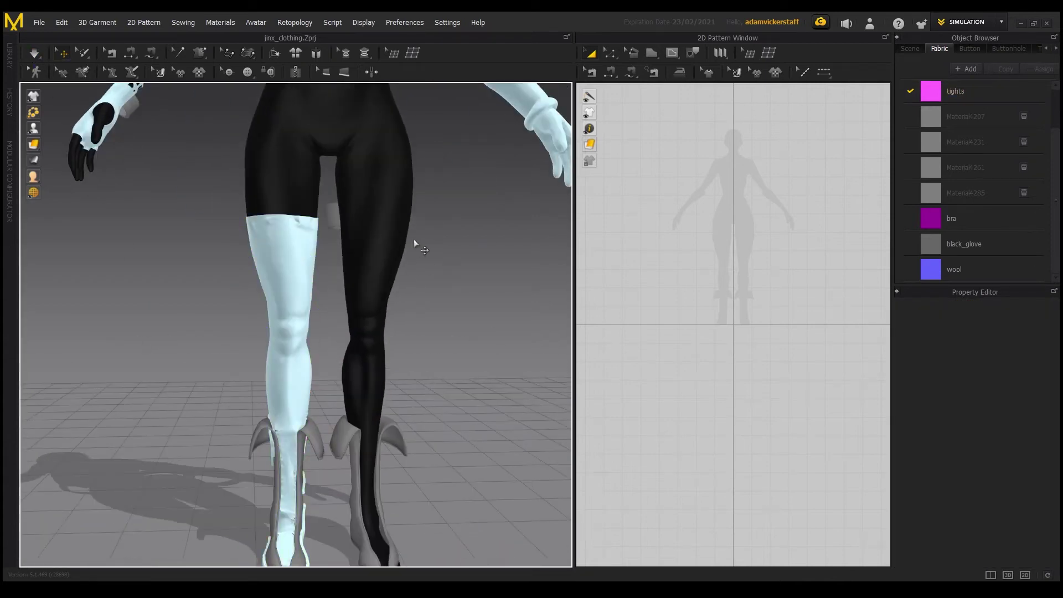
pyautogui.scroll(5, 421, 261)
pyautogui.moveTo(420, 260); pyautogui.dragTo(264, 437, button='middle')
pyautogui.click(356, 327)
pyautogui.hotkey('ctrl', 'k')
pyautogui.scroll(-5, 451, 315)
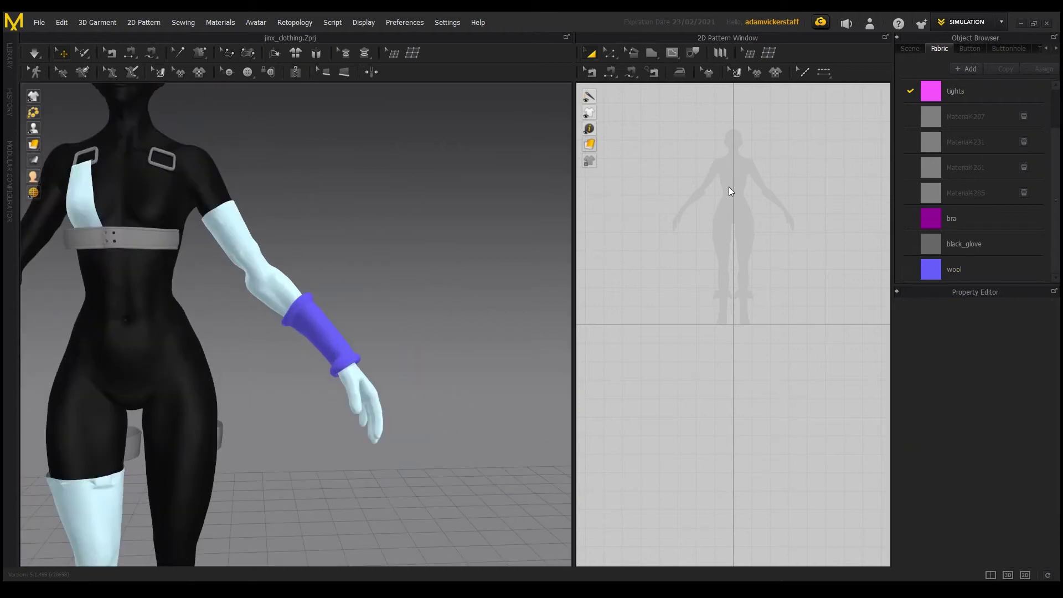
# Draw a small square pattern beside the avatar's hand and place a copy of it over the forearm.
pyautogui.scroll(6, 755, 218)
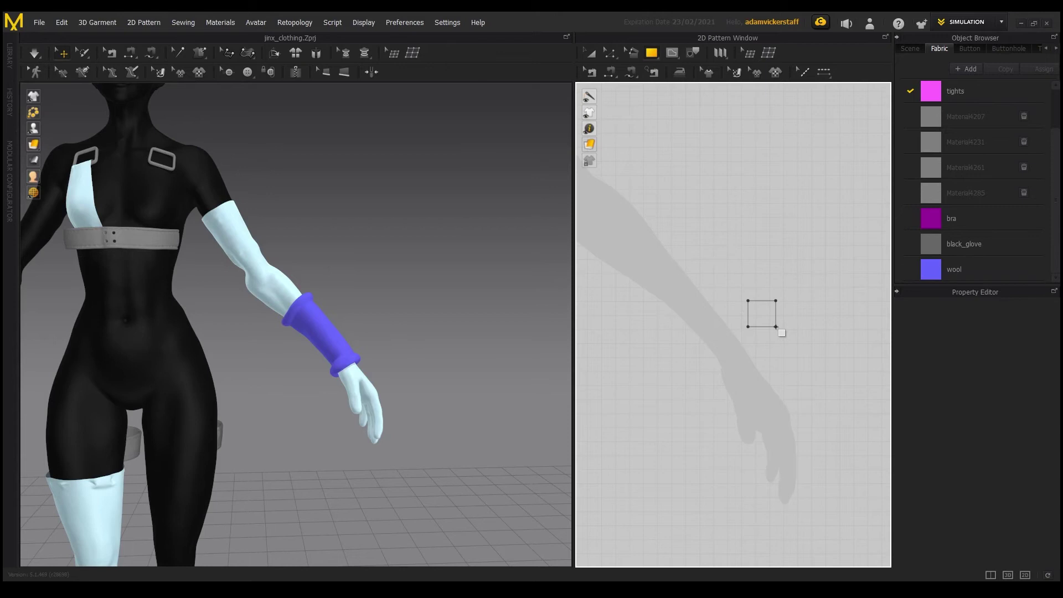
pyautogui.moveTo(776, 327); pyautogui.dragTo(776, 327)
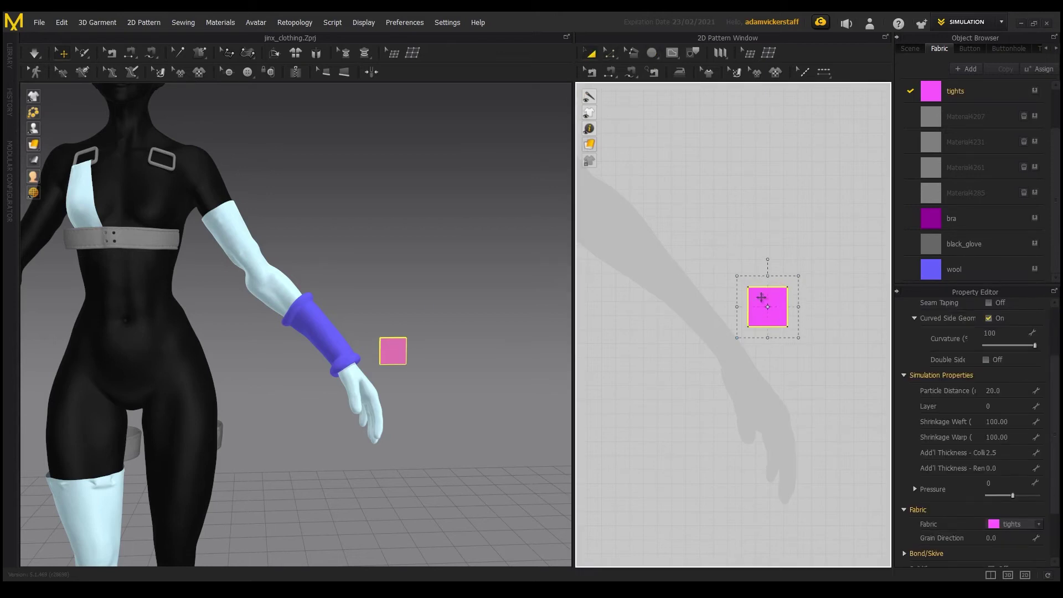
pyautogui.hotkey('ctrl', 'c')
pyautogui.hotkey('ctrl', 'v')
pyautogui.click(663, 271)
# Assign the black_glove fabric to both square patterns.
pyautogui.moveTo(429, 373); pyautogui.dragTo(460, 388, button='right')
pyautogui.scroll(3, 435, 380)
pyautogui.keyDown('shift'); pyautogui.click(435, 380); pyautogui.keyUp('shift')
pyautogui.click(1034, 243)
pyautogui.click(796, 473)
# Set the additional collision thickness of both squares to 1.
pyautogui.click(767, 306)
pyautogui.click(994, 452)
pyautogui.keyDown('shift'); pyautogui.click(664, 270); pyautogui.keyUp('shift')
pyautogui.click(994, 452)
pyautogui.write('1')
pyautogui.click(728, 312)
# Position the two squares in 3D in front of the wool cuff and slightly enlarge the copied one.
pyautogui.click(767, 307)
pyautogui.scroll(1, 503, 373)
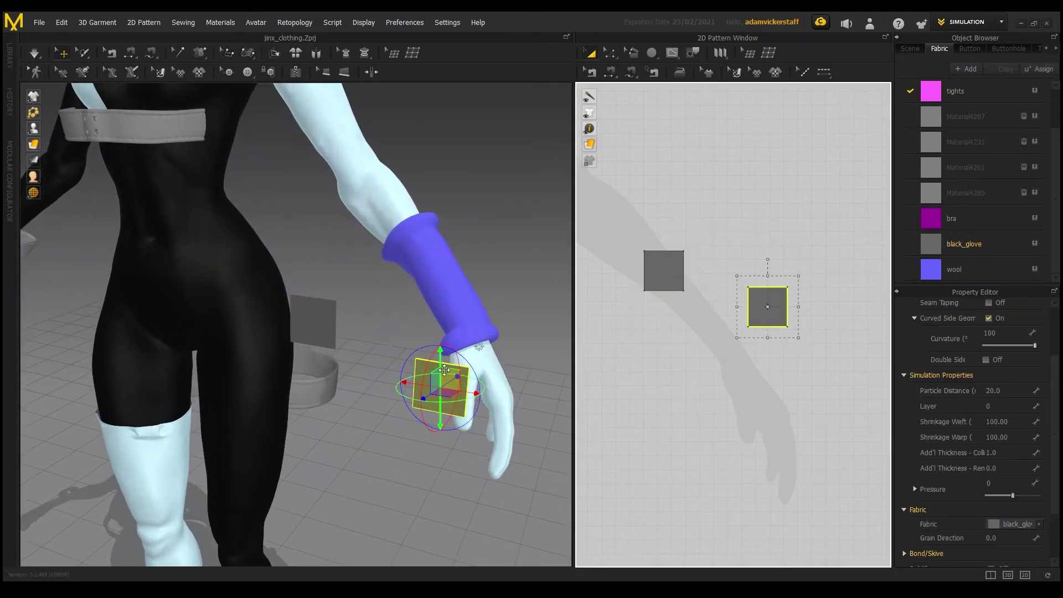
pyautogui.moveTo(444, 370); pyautogui.dragTo(432, 355, button='right')
pyautogui.scroll(3, 432, 354)
pyautogui.moveTo(427, 434); pyautogui.dragTo(274, 325, button='right')
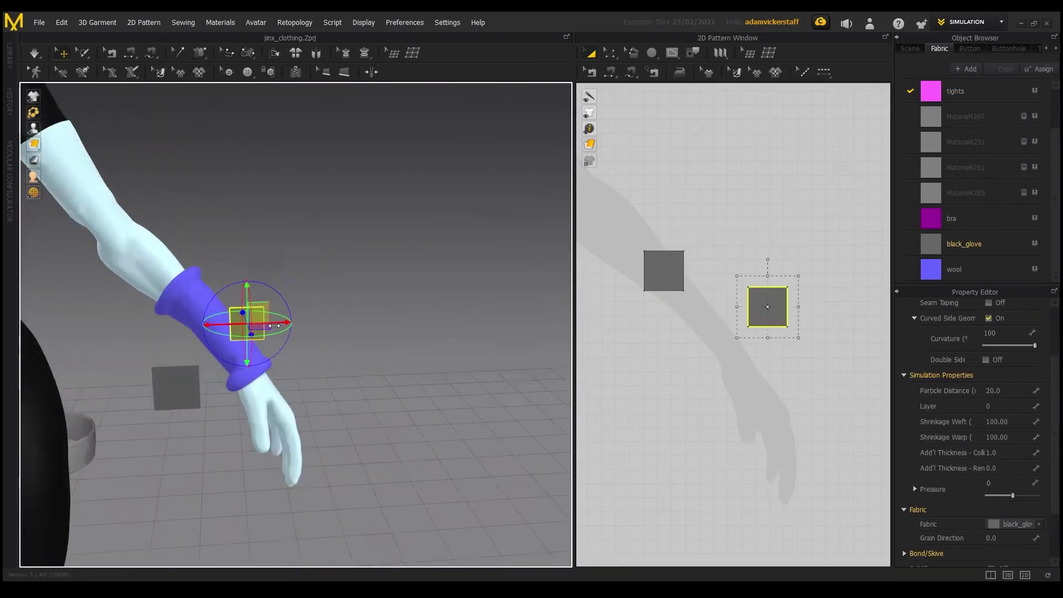
pyautogui.click(177, 376)
pyautogui.moveTo(178, 376); pyautogui.dragTo(532, 310, button='right')
pyautogui.moveTo(631, 299); pyautogui.dragTo(622, 307)
# Tack the corners of the smaller square to the wool cuff near the wrist.
pyautogui.click(480, 304)
pyautogui.scroll(2, 479, 304)
pyautogui.moveTo(479, 304); pyautogui.dragTo(462, 267, button='right')
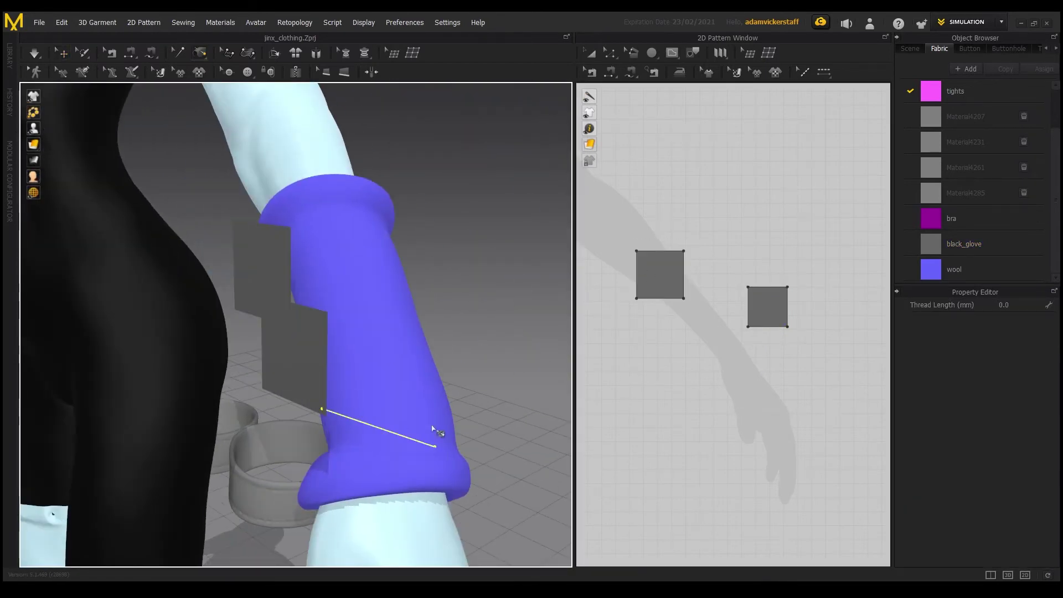
pyautogui.click(431, 364)
pyautogui.scroll(-2, 431, 364)
pyautogui.moveTo(431, 364); pyautogui.dragTo(282, 363, button='right')
pyautogui.click(280, 361)
pyautogui.click(334, 410)
pyautogui.moveTo(335, 410); pyautogui.dragTo(297, 358, button='right')
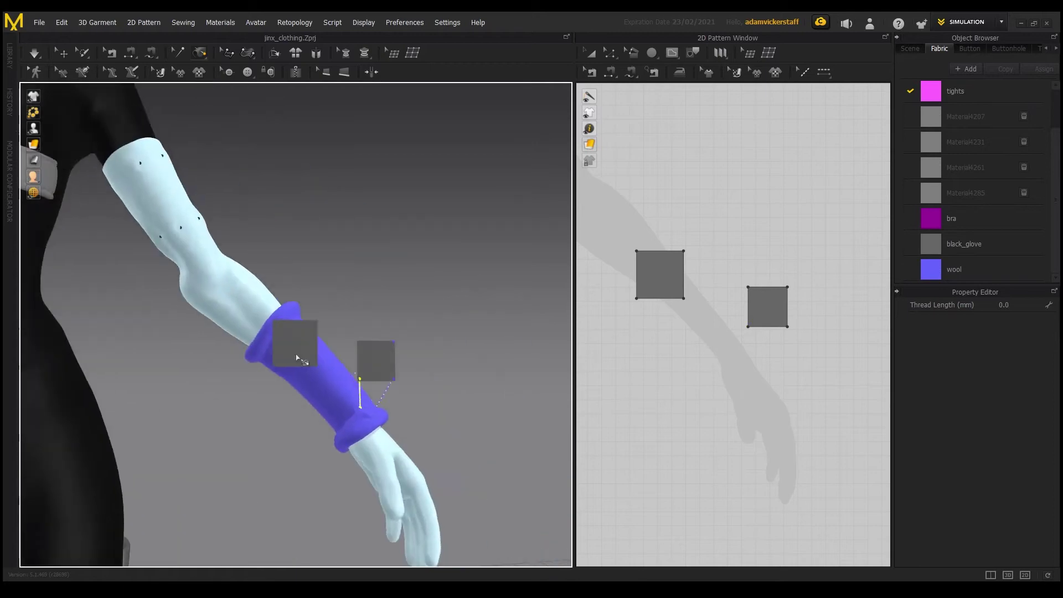
# Tack the corners of the larger square to the elbow end of the wool cuff.
pyautogui.scroll(4, 310, 354)
pyautogui.scroll(-5, 387, 294)
pyautogui.moveTo(387, 294); pyautogui.dragTo(328, 364, button='right')
pyautogui.scroll(5, 336, 372)
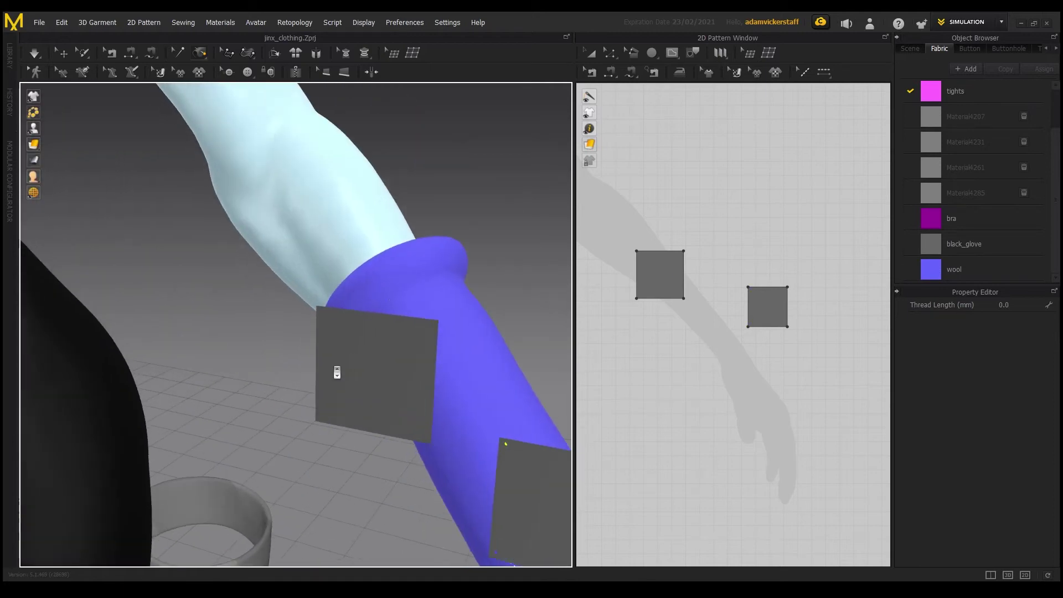
pyautogui.click(423, 442)
pyautogui.scroll(-5, 373, 422)
pyautogui.scroll(5, 517, 347)
pyautogui.scroll(-4, 443, 216)
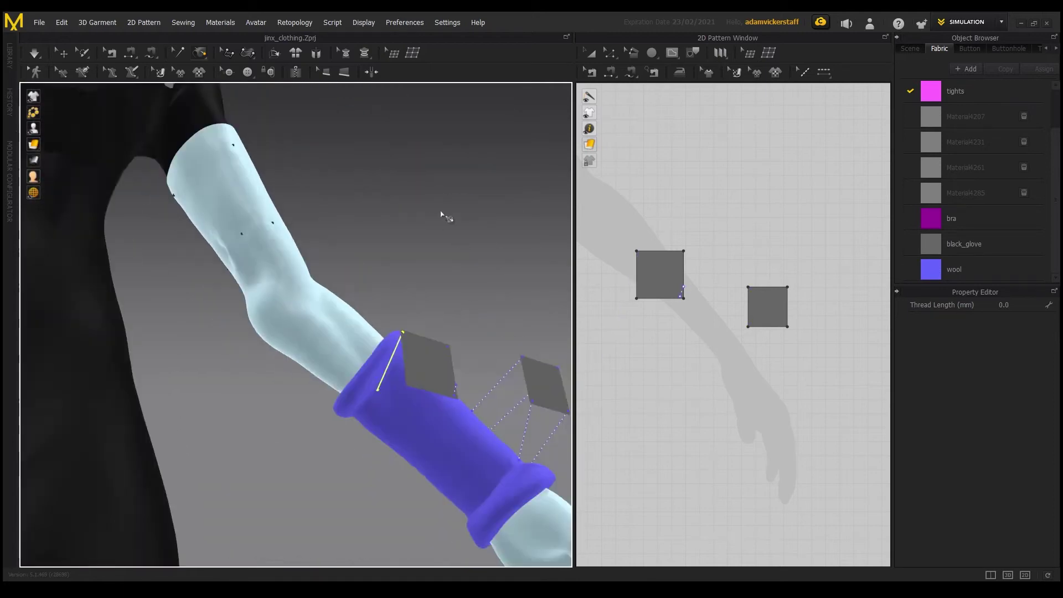
pyautogui.scroll(4, 403, 379)
pyautogui.scroll(-4, 344, 391)
pyautogui.scroll(4, 380, 379)
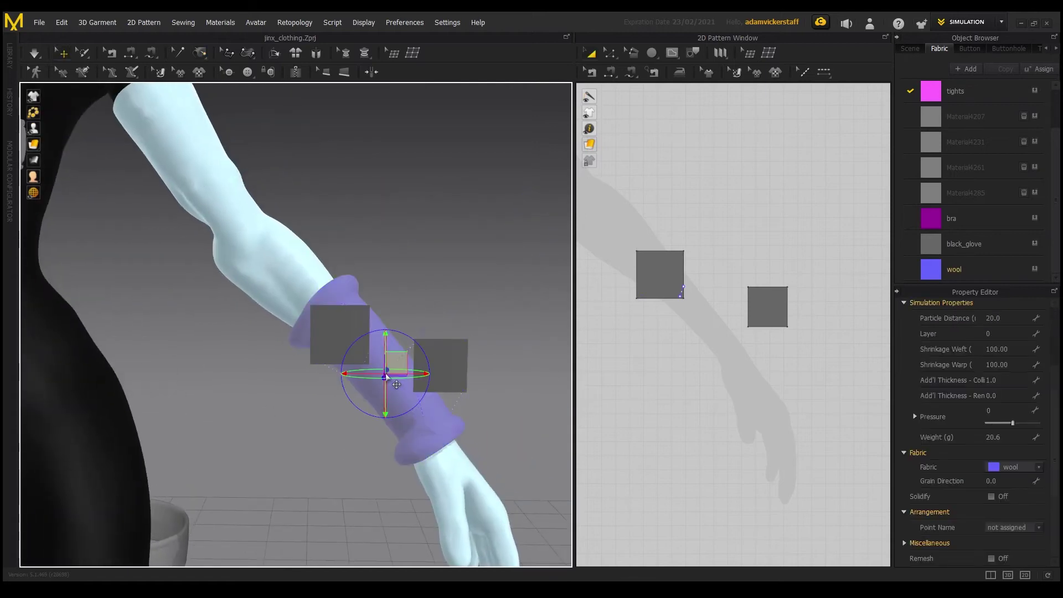
# Freeze the wool cuff and simulate the two tacked squares onto it.
pyautogui.click(34, 53)
pyautogui.scroll(-3, 304, 309)
pyautogui.scroll(5, 304, 308)
pyautogui.click(35, 54)
# Adjust the positions of the tacks holding the two patches to the frozen cuff.
pyautogui.click(178, 52)
pyautogui.scroll(-3, 432, 275)
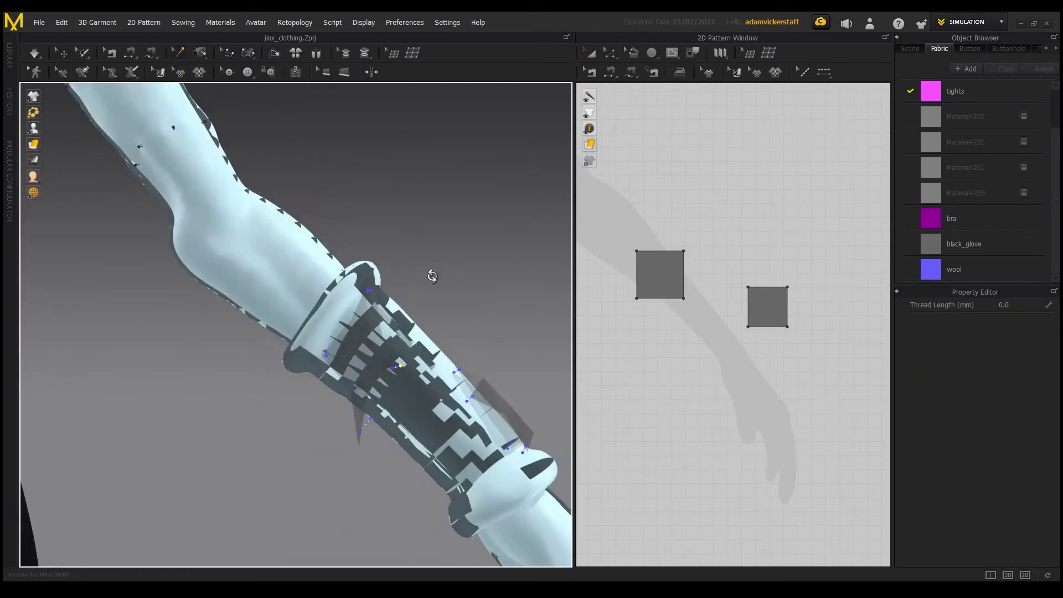
pyautogui.scroll(3, 259, 171)
pyautogui.scroll(-4, 259, 171)
pyautogui.scroll(5, 358, 244)
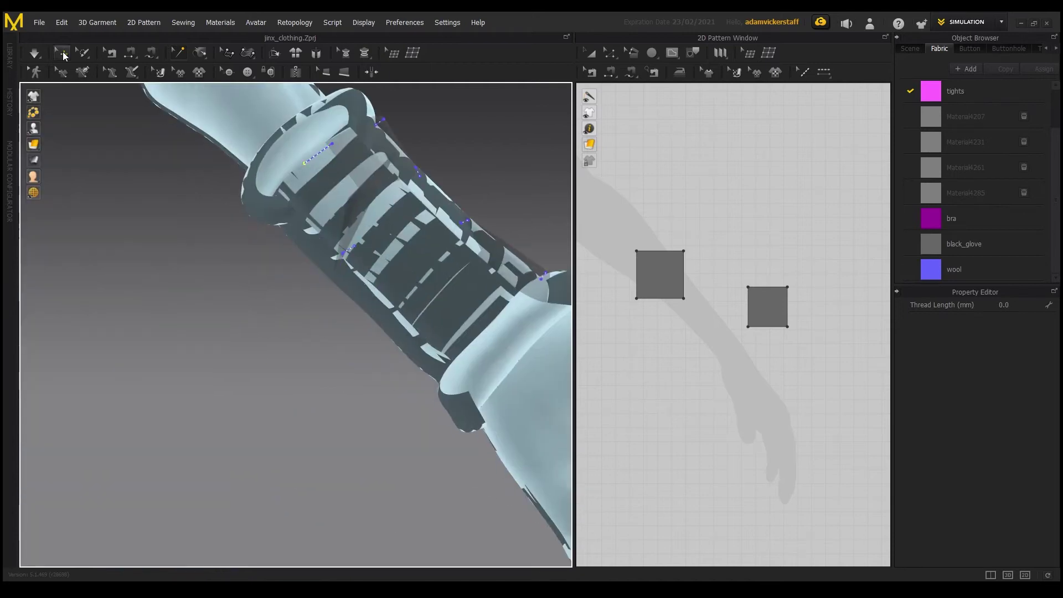
# Set the particle distance of both square patches to 8.
pyautogui.scroll(-5, 108, 116)
pyautogui.hotkey('ctrl', 'a')
pyautogui.click(992, 390)
pyautogui.write('8')
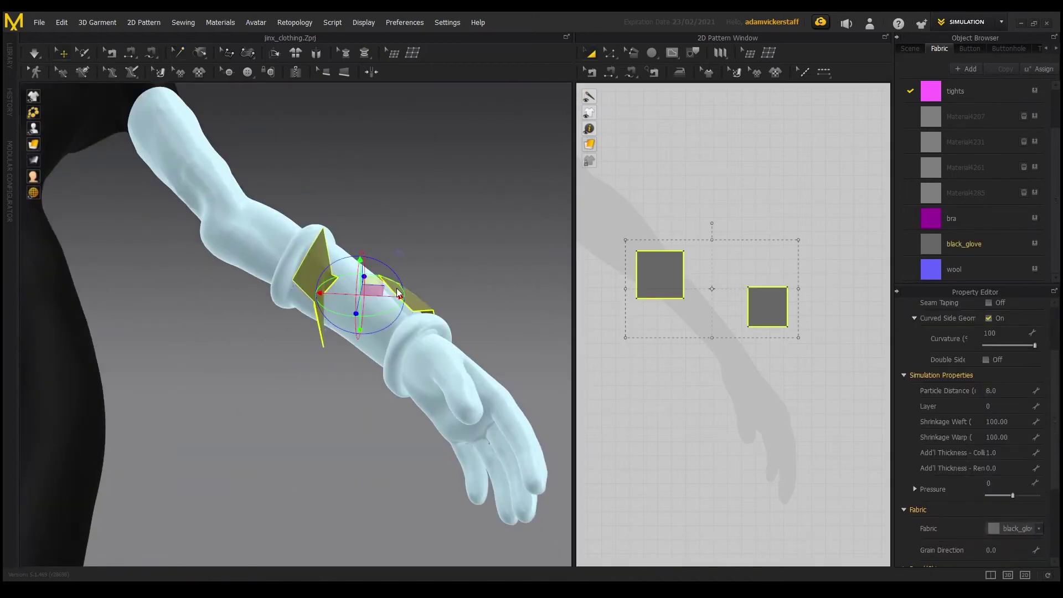
pyautogui.click(422, 328)
pyautogui.click(317, 275)
pyautogui.scroll(3, 332, 282)
pyautogui.moveTo(515, 315); pyautogui.dragTo(577, 255, button='right')
# Add more tacks between the patches and the cuff and simulate the patches.
pyautogui.click(199, 53)
pyautogui.click(287, 260)
pyautogui.moveTo(288, 260); pyautogui.dragTo(363, 341, button='right')
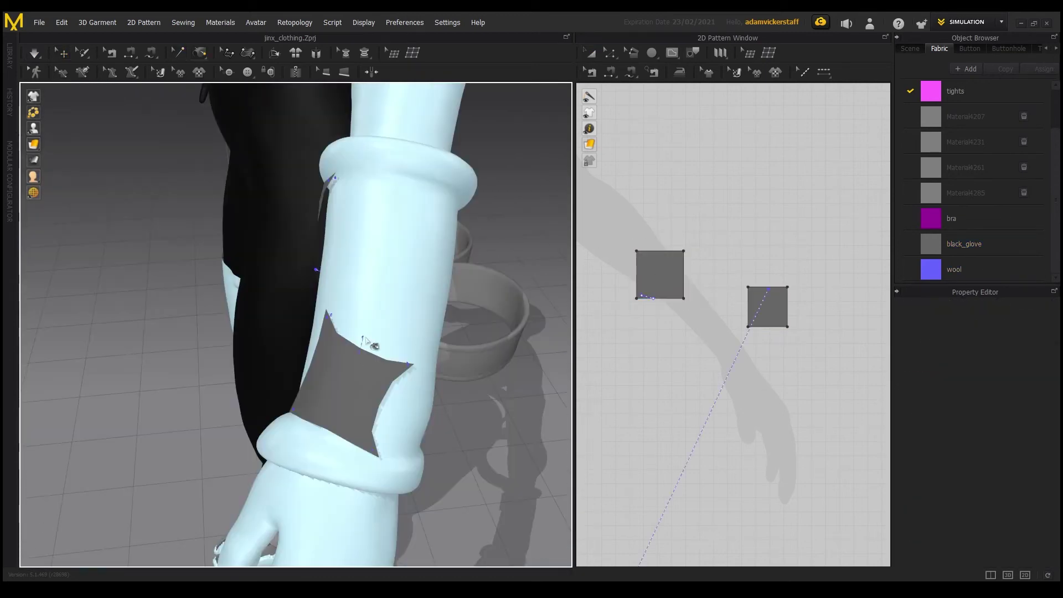
pyautogui.moveTo(397, 422); pyautogui.dragTo(299, 299, button='right')
pyautogui.click(34, 53)
pyautogui.scroll(-5, 483, 249)
pyautogui.moveTo(484, 249); pyautogui.dragTo(432, 294, button='right')
pyautogui.scroll(5, 432, 294)
# Edit the tacks of the patch at the cuff's elbow end and simulate both patches again.
pyautogui.click(424, 330)
pyautogui.keyDown('shift'); pyautogui.click(273, 280); pyautogui.keyUp('shift')
pyautogui.moveTo(273, 280); pyautogui.dragTo(332, 277, button='right')
pyautogui.click(179, 56)
pyautogui.click(294, 302)
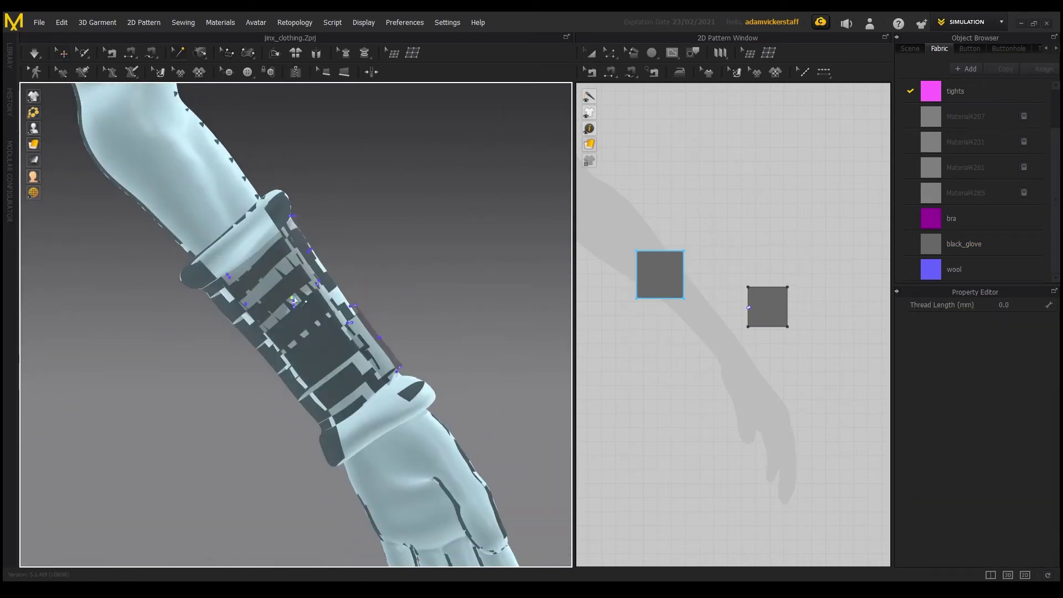
pyautogui.moveTo(420, 289); pyautogui.dragTo(396, 293, button='right')
pyautogui.click(179, 56)
pyautogui.click(262, 336)
pyautogui.moveTo(354, 338); pyautogui.dragTo(332, 337, button='right')
pyautogui.click(35, 54)
pyautogui.moveTo(243, 325); pyautogui.dragTo(357, 333, button='right')
pyautogui.click(34, 54)
# Set the particle distance of both patches to 5 and simulate them.
pyautogui.moveTo(498, 249); pyautogui.dragTo(441, 240, button='right')
pyautogui.moveTo(614, 230); pyautogui.dragTo(811, 351)
pyautogui.click(1003, 391)
pyautogui.write('5')
pyautogui.click(433, 286)
pyautogui.click(34, 59)
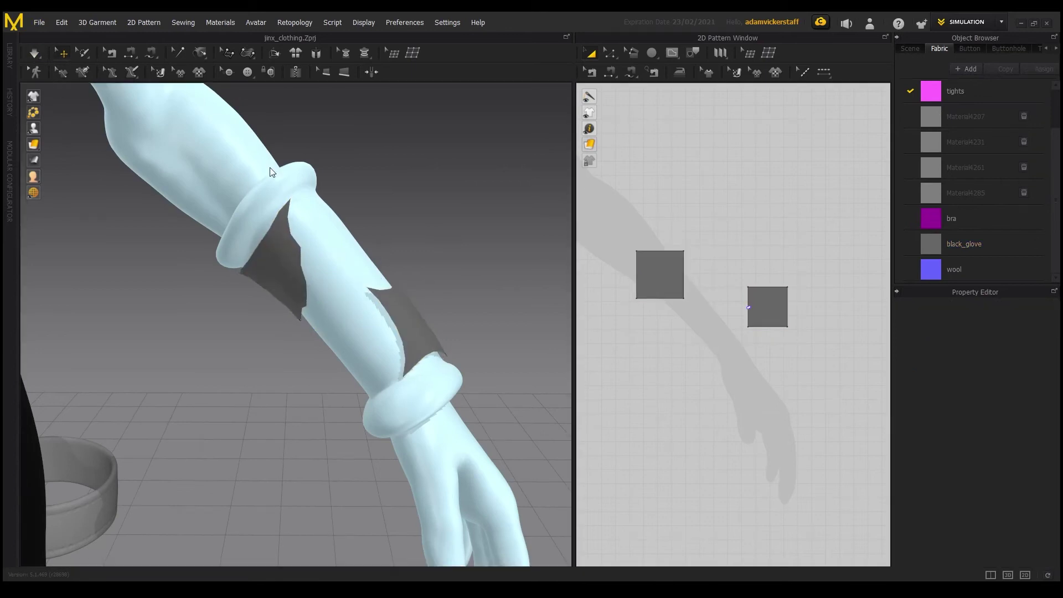
# Unfreeze the wool cuff and simulate it together with the tacked patches.
pyautogui.click(400, 249)
pyautogui.click(337, 273)
pyautogui.hotkey('ctrl', 'k')
pyautogui.click(418, 218)
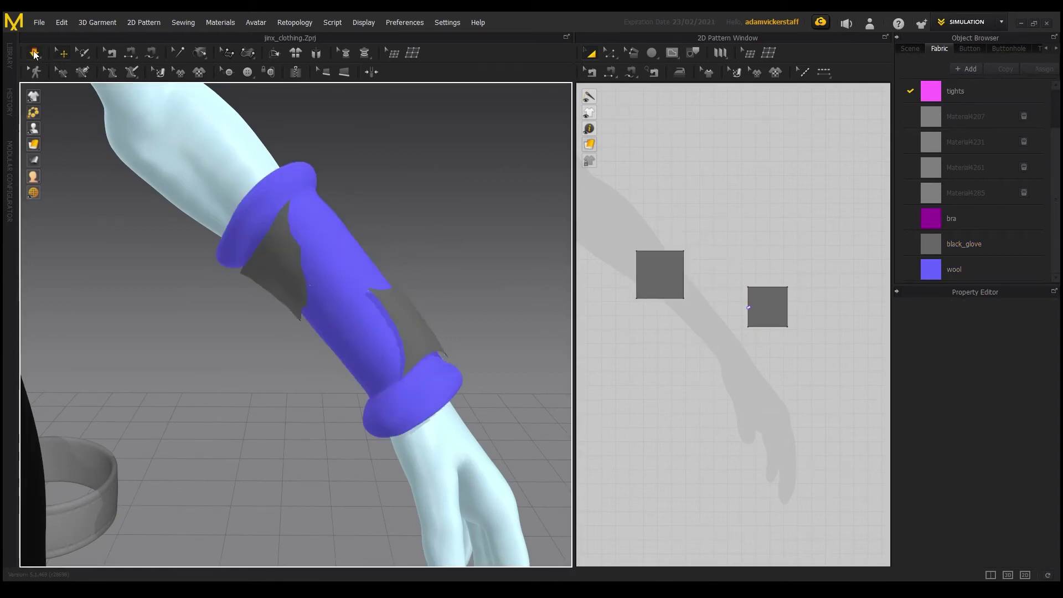
pyautogui.moveTo(269, 436); pyautogui.dragTo(238, 460, button='right')
pyautogui.click(354, 304)
pyautogui.click(402, 241)
pyautogui.click(34, 54)
# Set the wool fabric's thickness to 2.00 mm and simulate the cuff.
pyautogui.click(348, 289)
pyautogui.click(994, 467)
pyautogui.click(1006, 558)
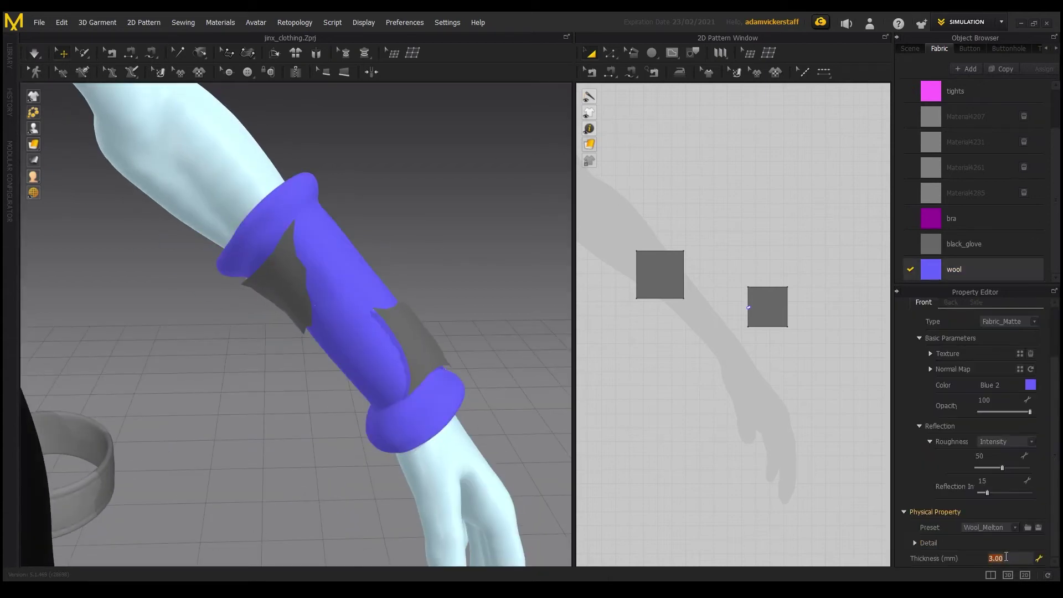
pyautogui.click(36, 53)
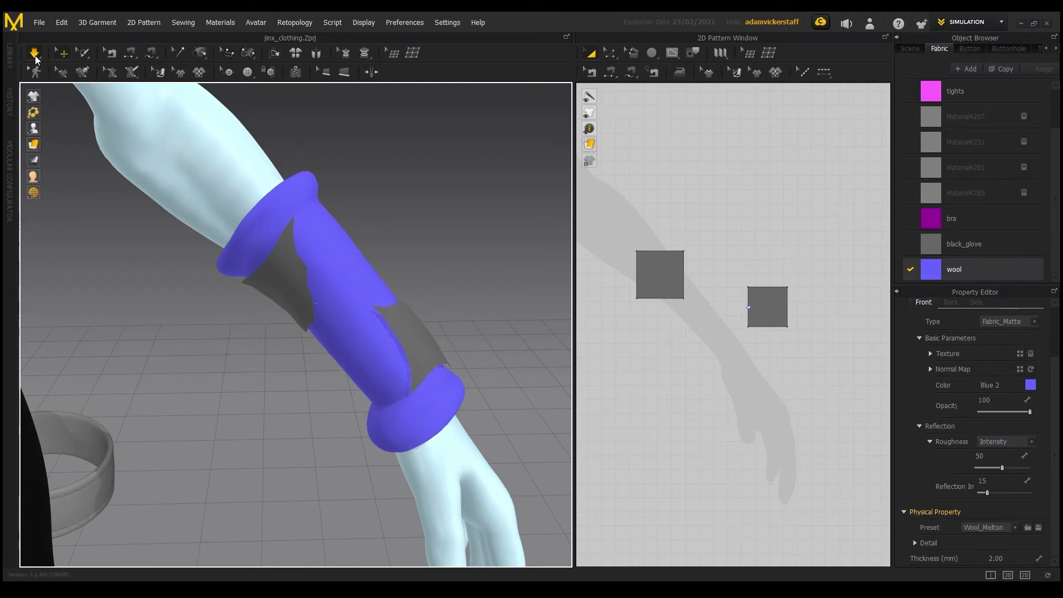
pyautogui.click(35, 57)
# Set the wool fabric's thickness to 1.5 mm and simulate the cuff.
pyautogui.click(997, 558)
pyautogui.write('1.5')
pyautogui.press('Return')
pyautogui.click(35, 52)
pyautogui.click(423, 220)
pyautogui.click(35, 53)
# Change the wool fabric's physical preset to Wool_Super_1 and simulate the cuff.
pyautogui.click(399, 297)
pyautogui.scroll(-5, 935, 490)
pyautogui.click(35, 53)
pyautogui.scroll(3, 1027, 342)
pyautogui.click(1033, 395)
pyautogui.click(1015, 565)
pyautogui.click(34, 56)
pyautogui.click(34, 57)
pyautogui.click(36, 56)
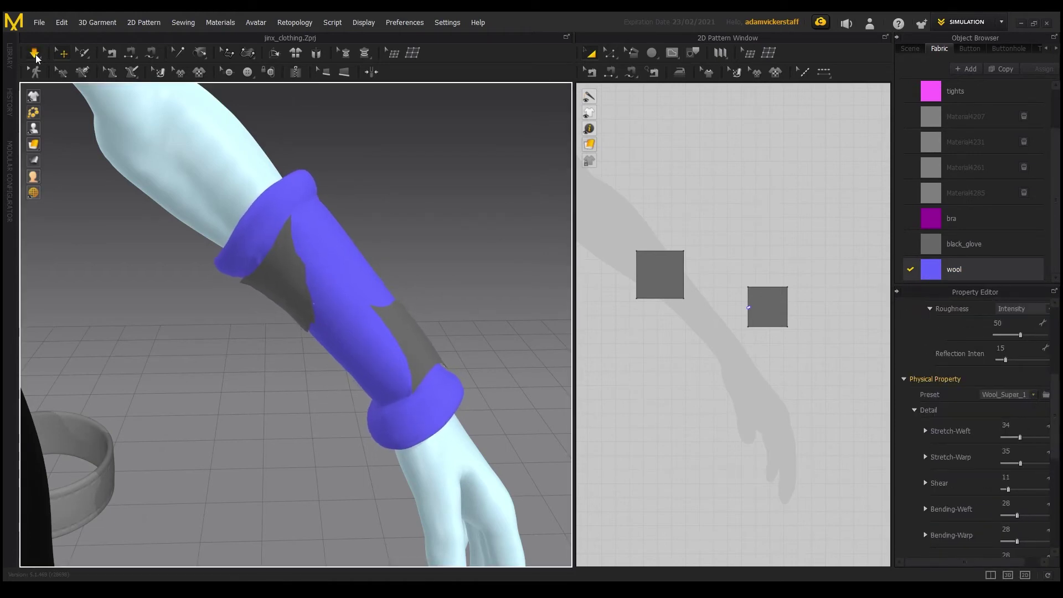
pyautogui.click(36, 58)
# Select the wool cuff together with both patches and freeze them.
pyautogui.scroll(-8, 364, 167)
pyautogui.scroll(8, 354, 221)
pyautogui.moveTo(354, 221); pyautogui.dragTo(161, 244, button='right')
pyautogui.scroll(-10, 209, 178)
pyautogui.scroll(10, 332, 299)
pyautogui.moveTo(332, 299); pyautogui.dragTo(420, 324, button='right')
pyautogui.click(361, 256)
pyautogui.keyDown('shift'); pyautogui.click(475, 301); pyautogui.keyUp('shift')
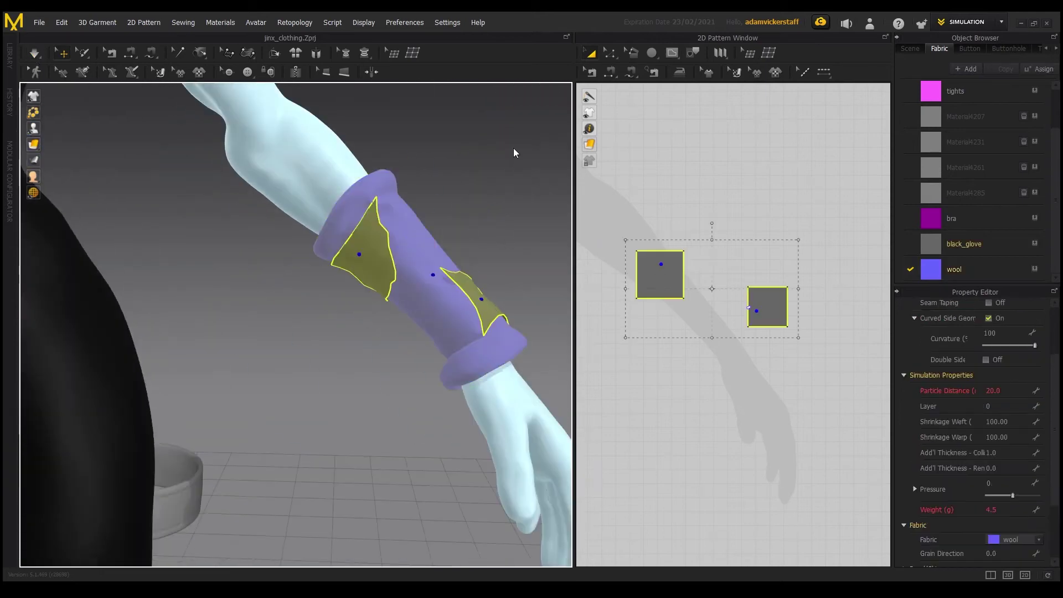
pyautogui.hotkey('shift', 'q')
pyautogui.scroll(-10, 332, 288)
pyautogui.moveTo(311, 289); pyautogui.dragTo(314, 260, button='right')
pyautogui.scroll(-8, 845, 315)
pyautogui.scroll(4, 753, 342)
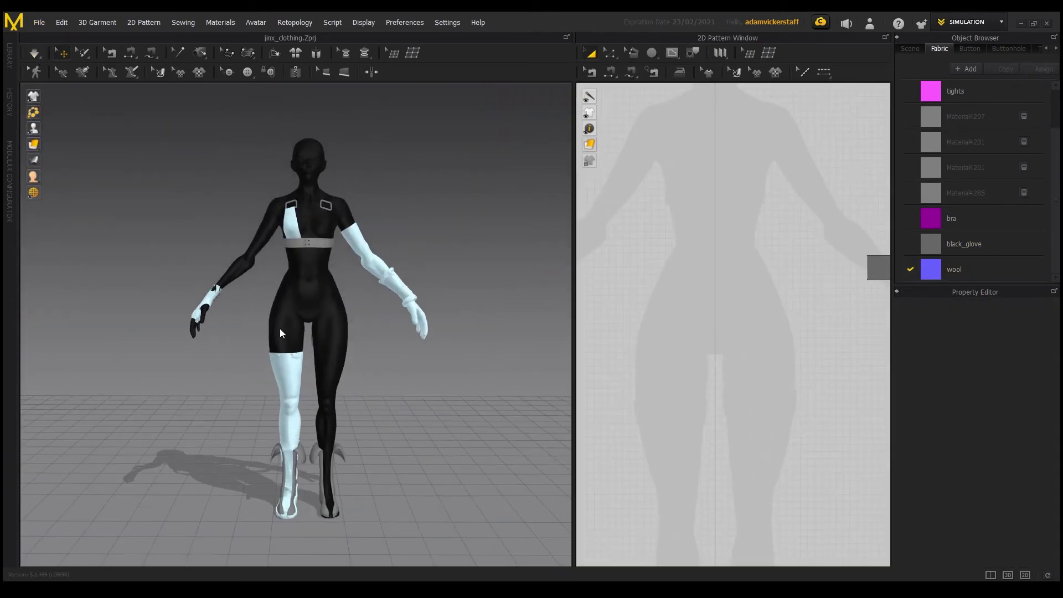
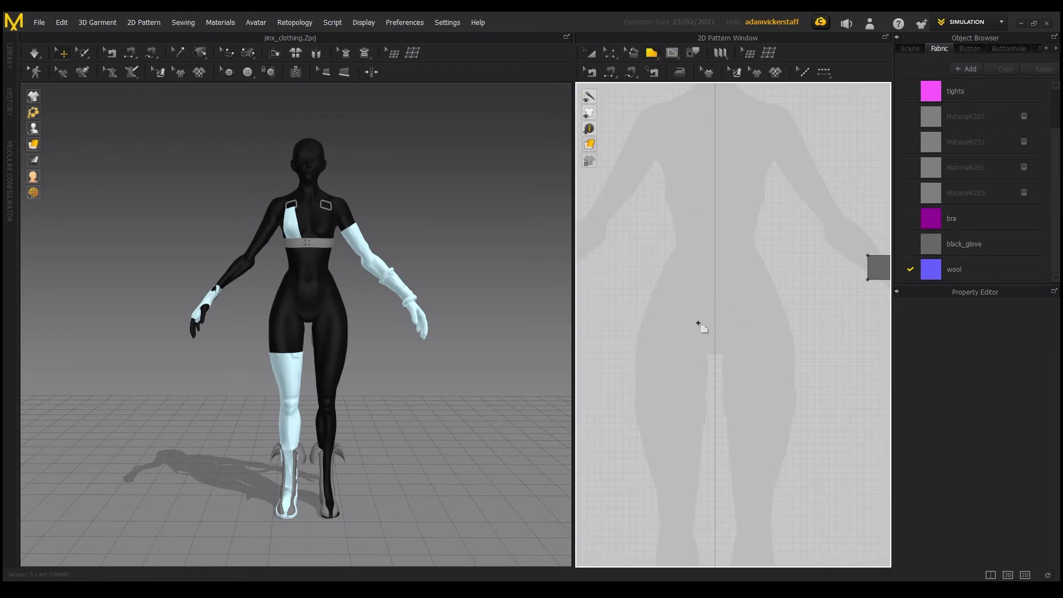
# Draw a shorts front panel over the avatar's right hip and curve its side, hem, waist and crotch edges.
pyautogui.click(629, 367)
pyautogui.click(649, 294)
pyautogui.scroll(2, 677, 290)
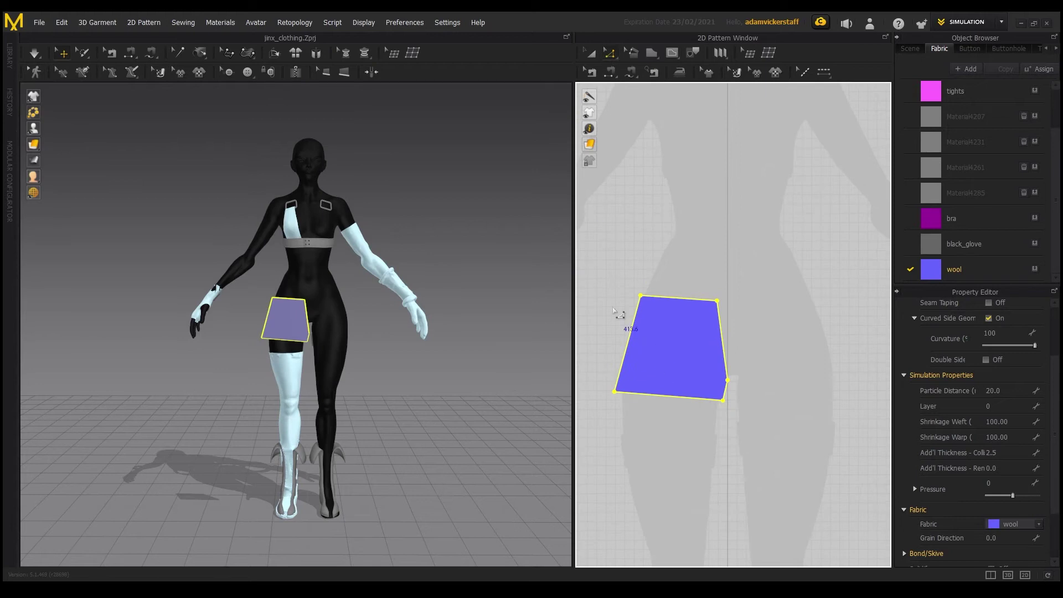
pyautogui.click(613, 53)
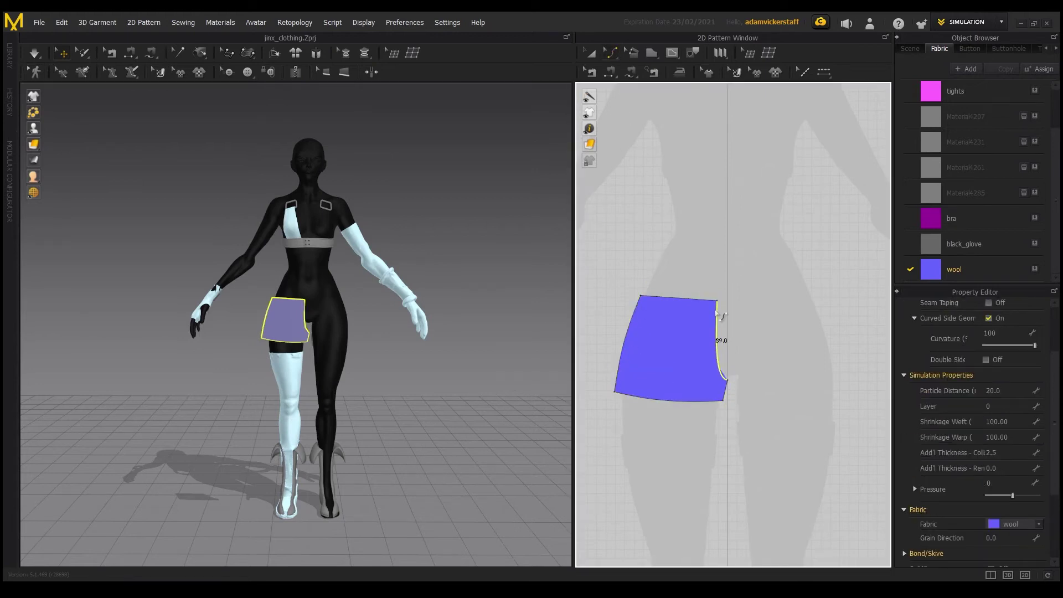
pyautogui.click(618, 278)
# Position the front panel in front of the avatar's right hip in 3D.
pyautogui.click(285, 321)
pyautogui.moveTo(249, 395); pyautogui.dragTo(315, 412, button='right')
pyautogui.scroll(3, 316, 413)
pyautogui.moveTo(418, 393); pyautogui.dragTo(299, 360)
pyautogui.moveTo(354, 398); pyautogui.dragTo(277, 393, button='right')
pyautogui.moveTo(734, 233); pyautogui.dragTo(798, 219, button='middle')
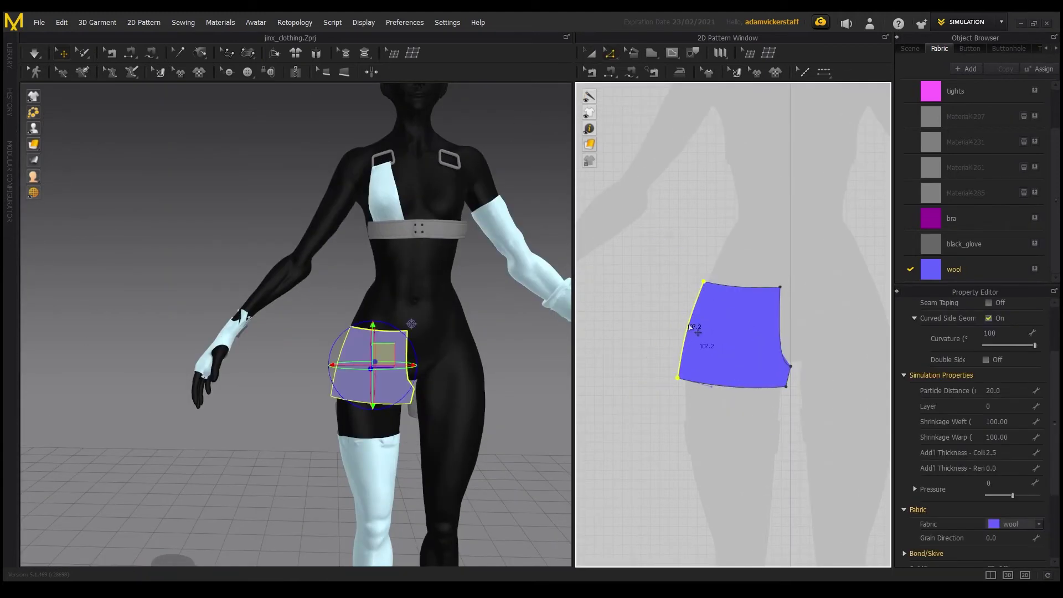
# Paste a mirrored, symmetric copy of the front panel over the avatar's left hip.
pyautogui.click(631, 304)
pyautogui.click(653, 346)
pyautogui.hotkey('ctrl', 'c')
pyautogui.hotkey('ctrl', 'r')
pyautogui.click(773, 333)
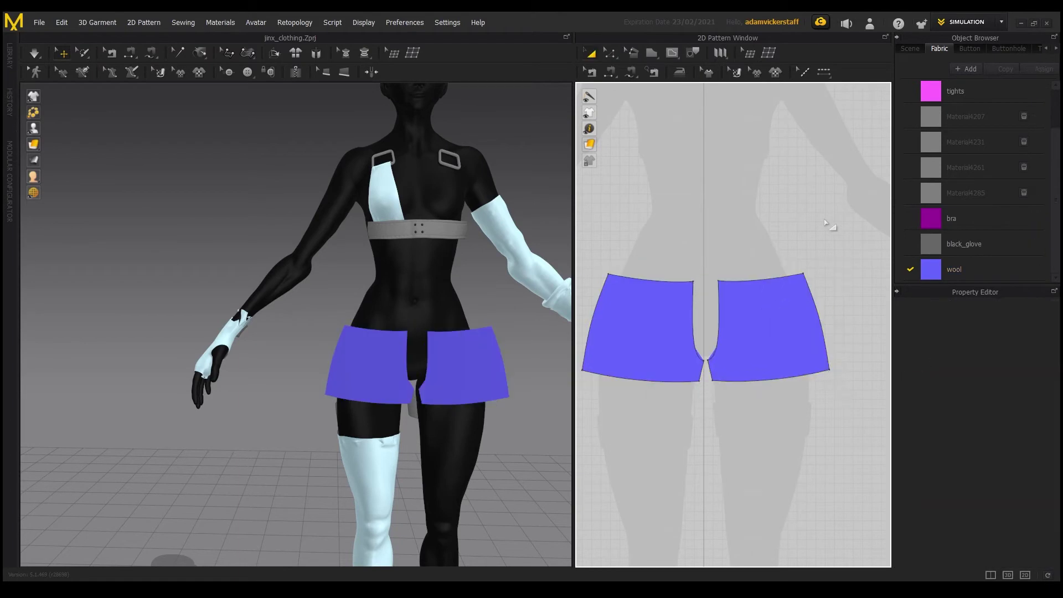
# Copy both front panels and place the copies behind the avatar as the back panels of the shorts.
pyautogui.scroll(-2, 830, 231)
pyautogui.moveTo(388, 238); pyautogui.dragTo(261, 238, button='right')
pyautogui.scroll(2, 656, 279)
pyautogui.moveTo(657, 280); pyautogui.dragTo(711, 295)
pyautogui.hotkey('ctrl', 'c')
pyautogui.hotkey('ctrl', 'v')
pyautogui.click(696, 380)
pyautogui.moveTo(498, 332); pyautogui.dragTo(422, 379, button='right')
pyautogui.press('e')
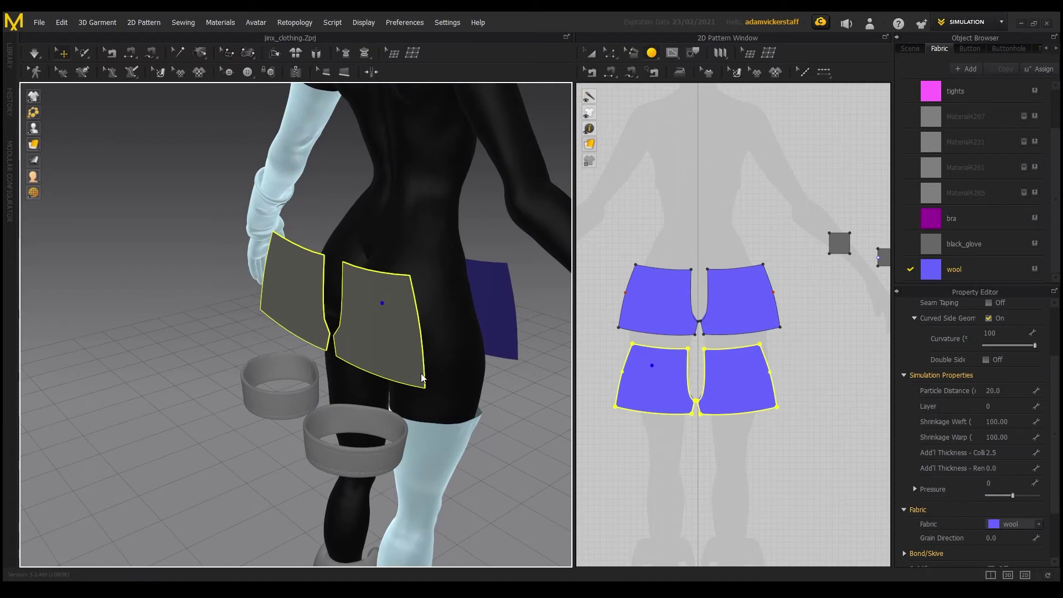
pyautogui.moveTo(439, 234); pyautogui.dragTo(525, 410, button='right')
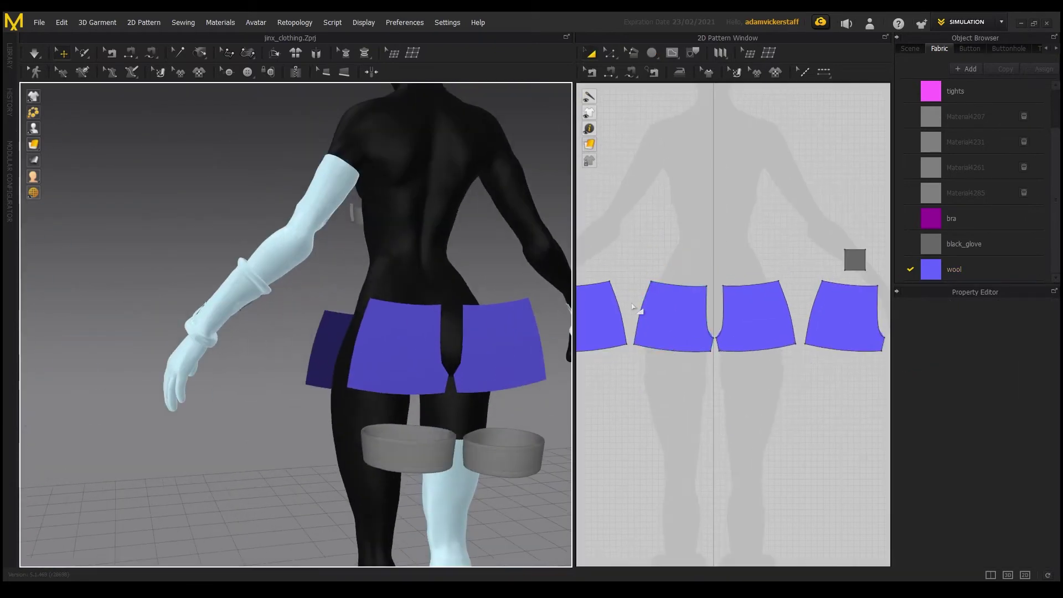
# Replace one side's panels with symmetric copies of the other side and set the particle distance of all four to 14.
pyautogui.press('Delete')
pyautogui.hotkey('ctrl', 'a')
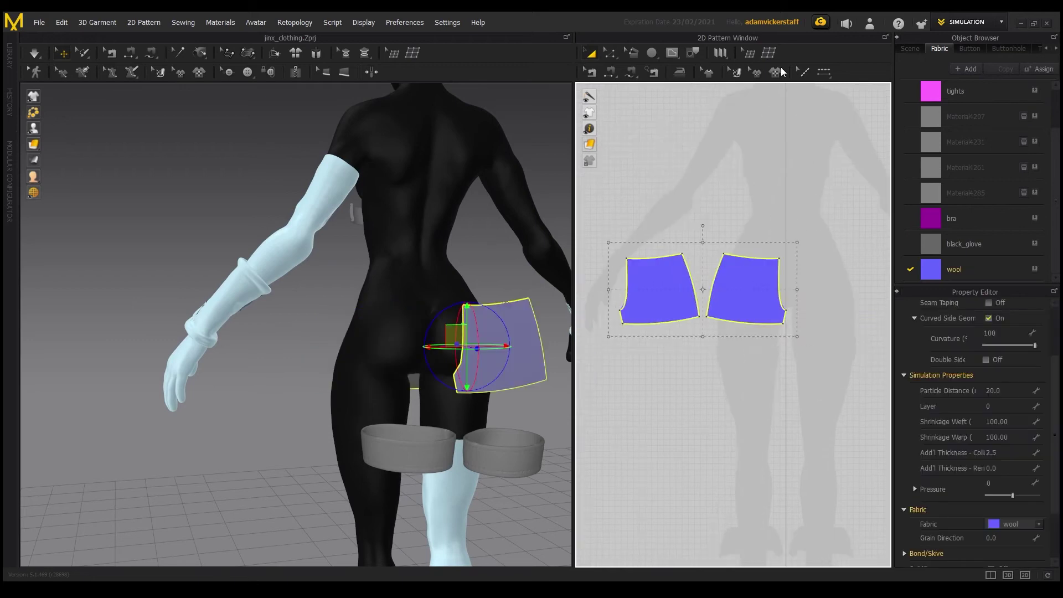
pyautogui.moveTo(699, 314); pyautogui.dragTo(640, 326, button='right')
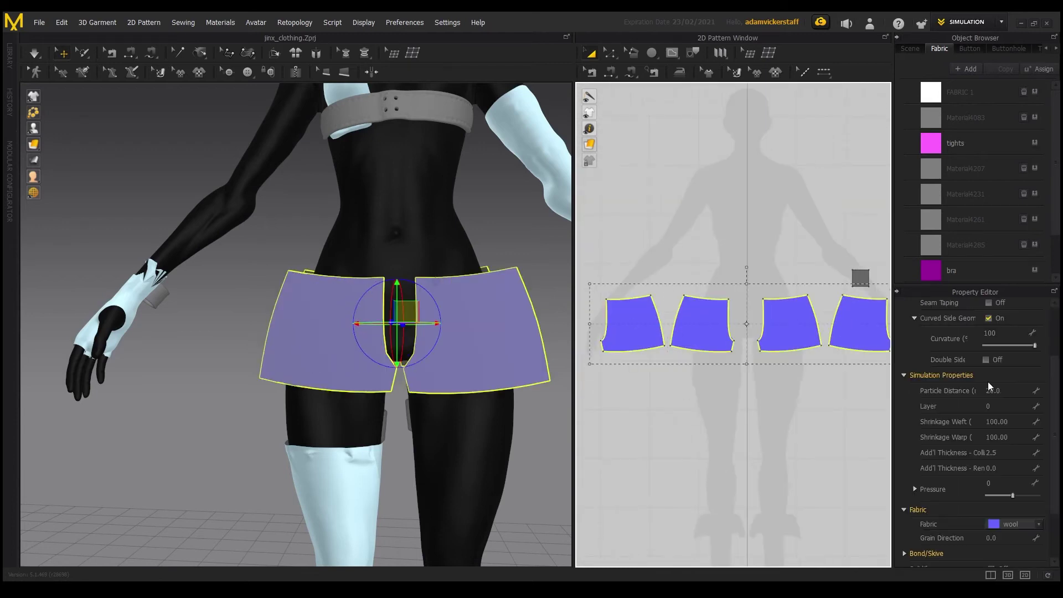
pyautogui.press('Return')
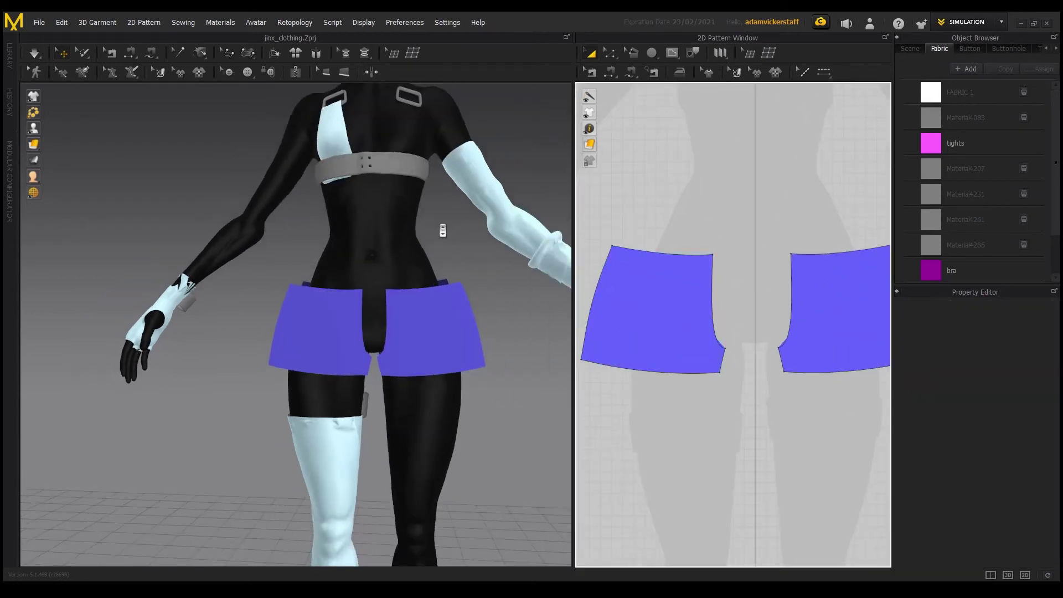
# Draw an internal fly outline on the right front panel, from the waist edge down to the centre-front edge.
pyautogui.moveTo(412, 201); pyautogui.dragTo(392, 233, button='right')
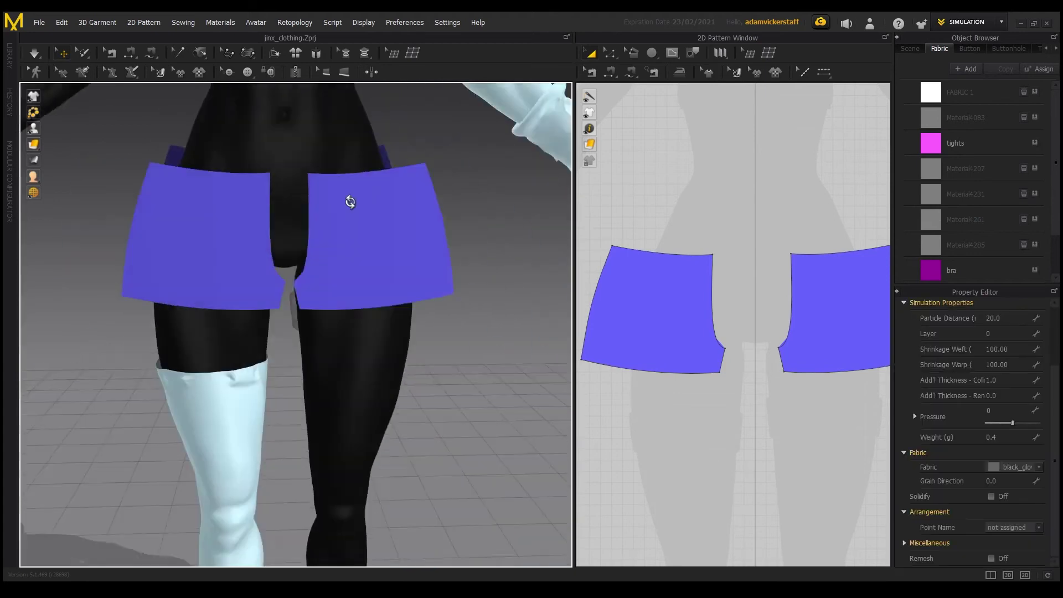
pyautogui.click(722, 250)
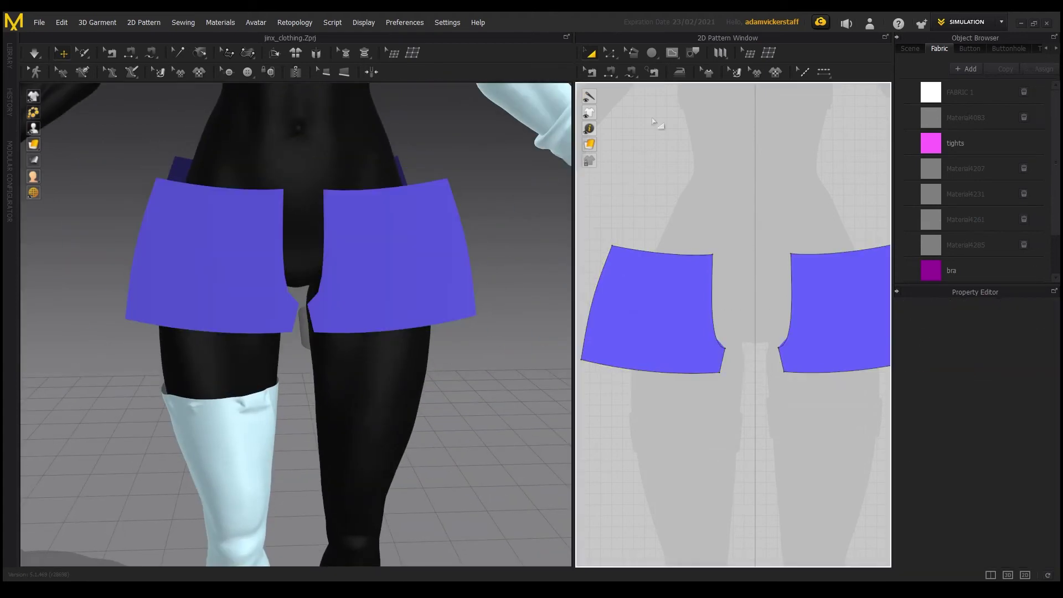
pyautogui.press('v')
pyautogui.click(714, 330)
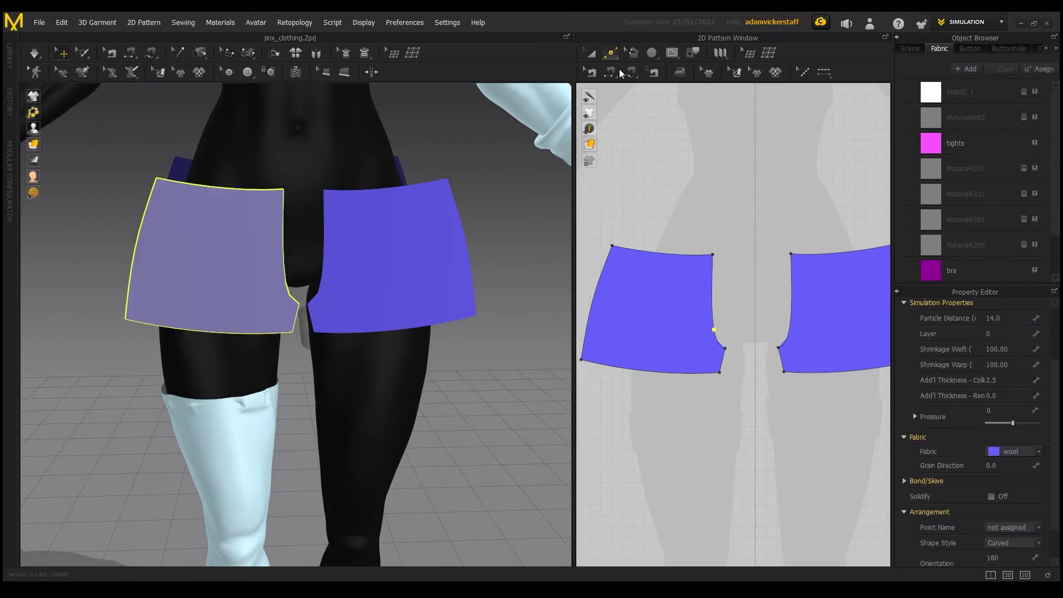
pyautogui.click(714, 329)
pyautogui.scroll(2, 742, 268)
pyautogui.press('a')
pyautogui.click(697, 328)
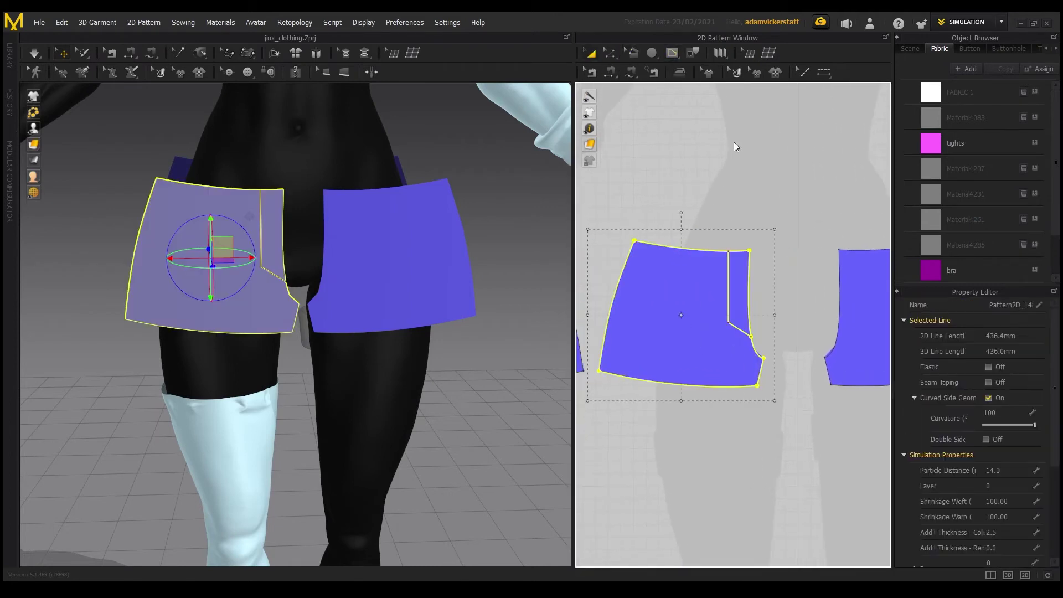
# Duplicate the front panel with its fly outline and separate the fly piece from the copy.
pyautogui.hotkey('ctrl', 'c')
pyautogui.scroll(-5, 697, 328)
pyautogui.hotkey('ctrl', 'v')
pyautogui.click(674, 399)
pyautogui.scroll(1, 806, 426)
pyautogui.press('z')
pyautogui.scroll(3, 775, 423)
pyautogui.doubleClick(684, 412)
pyautogui.click(620, 430)
# Move the fly piece up beside the left front panel and delete the leftover part of the copy.
pyautogui.press('a')
pyautogui.moveTo(694, 413); pyautogui.dragTo(715, 223)
pyautogui.click(678, 429)
pyautogui.press('Delete')
pyautogui.scroll(3, 723, 271)
pyautogui.moveTo(725, 158); pyautogui.dragTo(755, 254, button='middle')
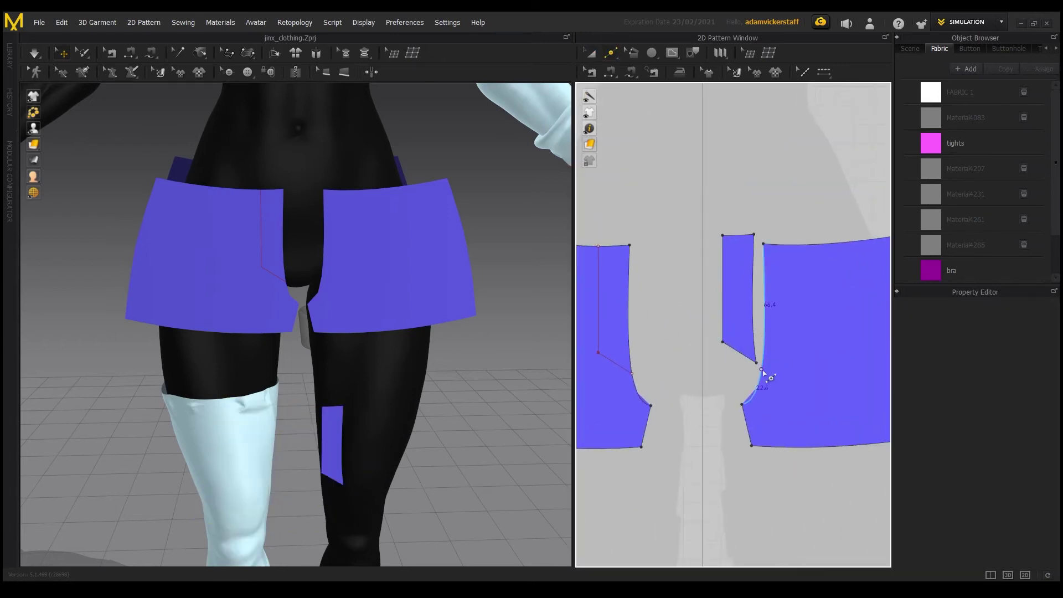
# Add a point on the left front panel's centre-front edge and sew the upper segment to the fly piece.
pyautogui.click(767, 369)
pyautogui.moveTo(739, 299); pyautogui.dragTo(749, 332)
pyautogui.click(590, 72)
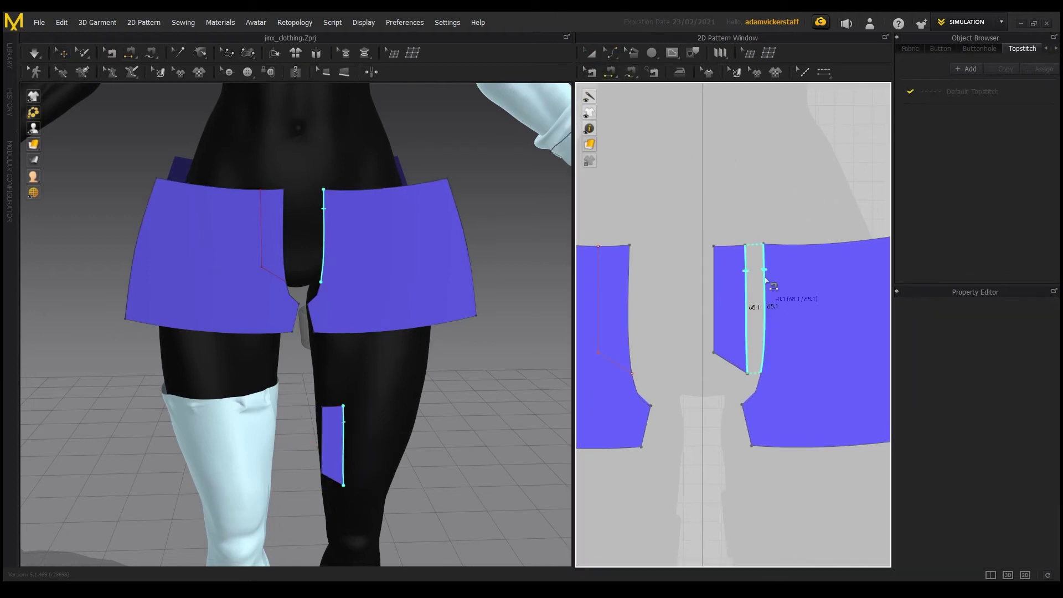
pyautogui.click(744, 287)
pyautogui.click(764, 288)
# Try simulating the panels with only the fly seam sewn and undo the simulation.
pyautogui.press('space')
pyautogui.scroll(-8, 460, 223)
pyautogui.moveTo(139, 166); pyautogui.dragTo(226, 171, button='right')
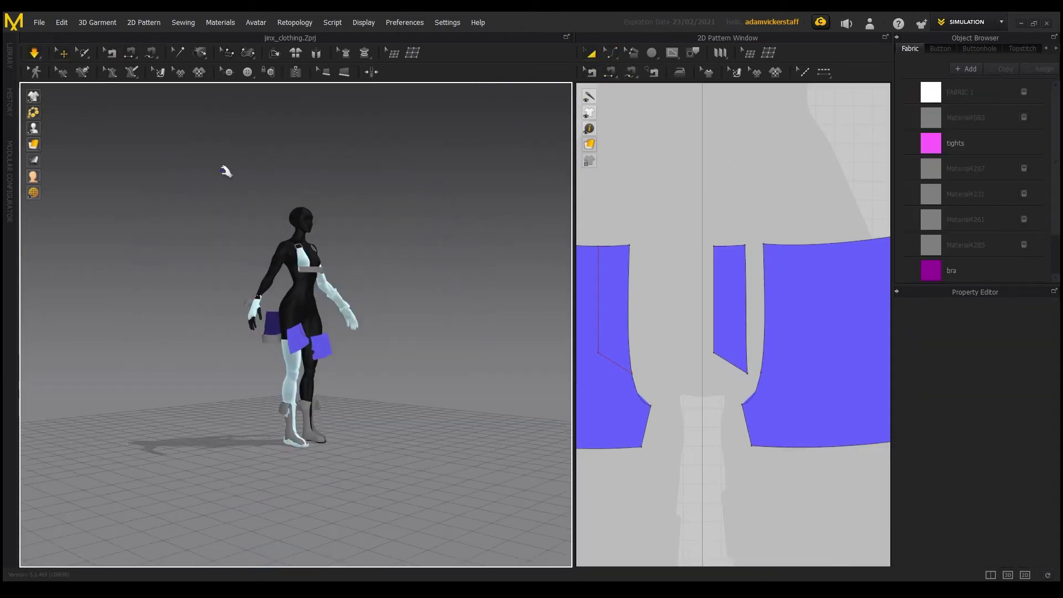
pyautogui.press('space')
pyautogui.scroll(8, 271, 342)
pyautogui.hotkey('ctrl', 'z')
# Move the fly piece between the front panels in 3D and sew its straight edge to the right panel's internal line.
pyautogui.moveTo(261, 348); pyautogui.dragTo(222, 350, button='right')
pyautogui.click(333, 415)
pyautogui.moveTo(333, 383); pyautogui.dragTo(332, 241)
pyautogui.moveTo(288, 332); pyautogui.dragTo(337, 357, button='right')
pyautogui.moveTo(386, 299); pyautogui.dragTo(410, 314)
pyautogui.moveTo(409, 314)
pyautogui.mouseDown(button='right')
pyautogui.moveTo(404, 268)
pyautogui.moveTo(418, 322)
pyautogui.mouseUp(button='right')
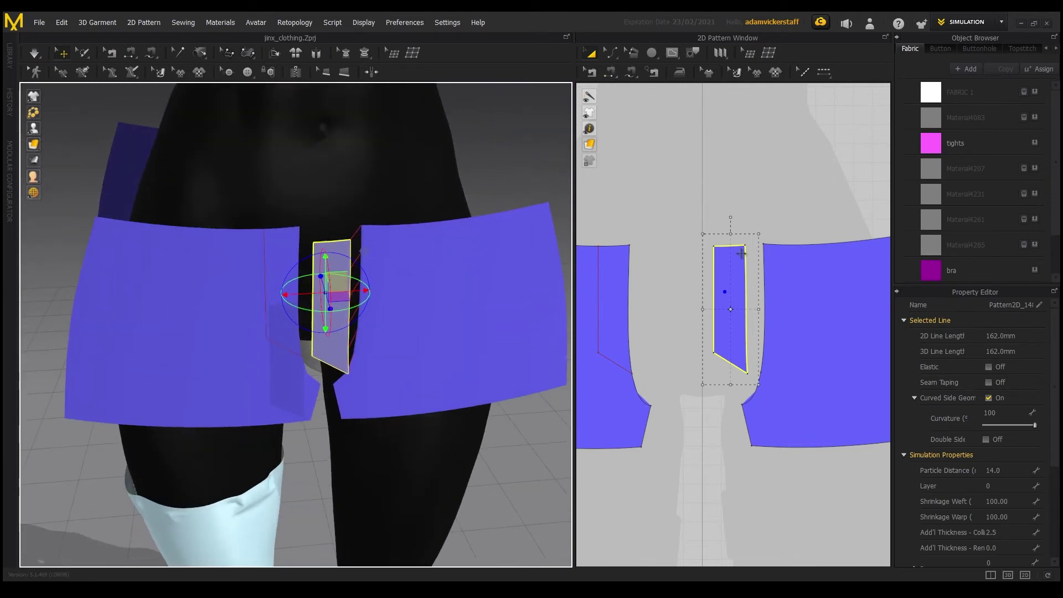
pyautogui.click(609, 72)
pyautogui.click(713, 287)
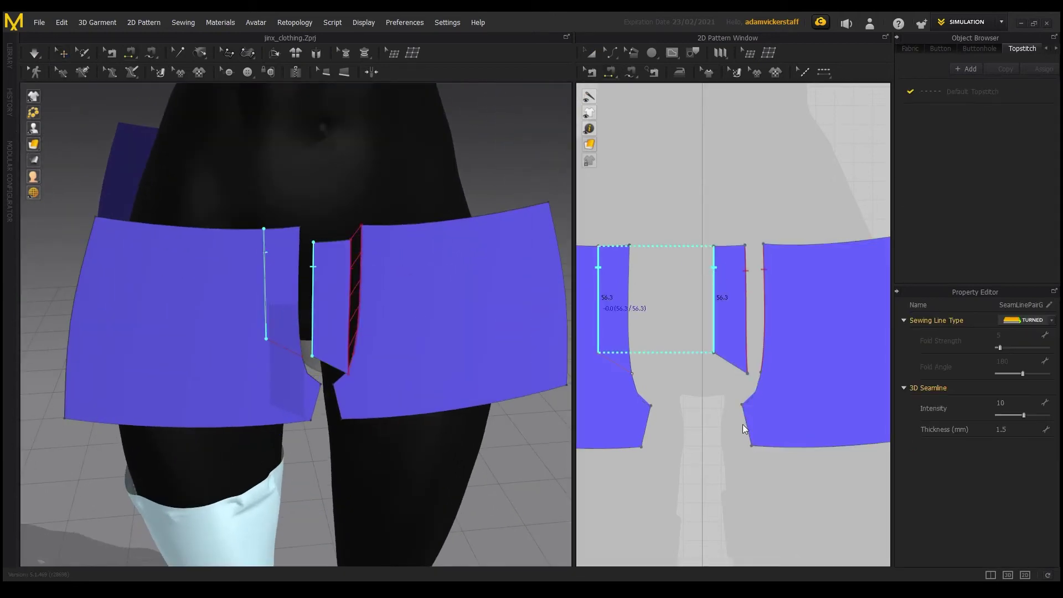
# Sew the front panels to the back panels along both side seams.
pyautogui.scroll(-5, 468, 452)
pyautogui.moveTo(335, 368); pyautogui.dragTo(294, 365, button='right')
pyautogui.click(379, 324)
pyautogui.click(426, 281)
pyautogui.moveTo(425, 281); pyautogui.dragTo(222, 299, button='right')
pyautogui.click(317, 328)
pyautogui.moveTo(327, 335); pyautogui.dragTo(559, 343, button='right')
# Sew the front and back panels together along both inner-leg edges.
pyautogui.scroll(5, 277, 421)
pyautogui.click(270, 445)
pyautogui.moveTo(257, 427); pyautogui.dragTo(255, 423, button='right')
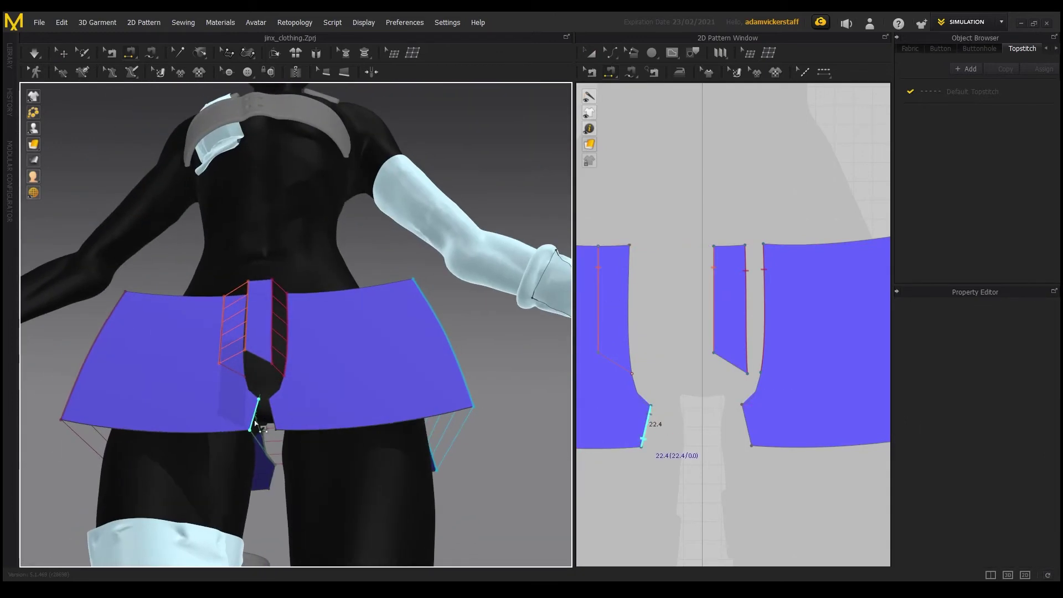
pyautogui.click(272, 478)
pyautogui.moveTo(272, 482); pyautogui.dragTo(308, 502, button='right')
pyautogui.click(264, 418)
pyautogui.click(239, 486)
pyautogui.scroll(-5, 243, 476)
pyautogui.moveTo(243, 476); pyautogui.dragTo(294, 437, button='right')
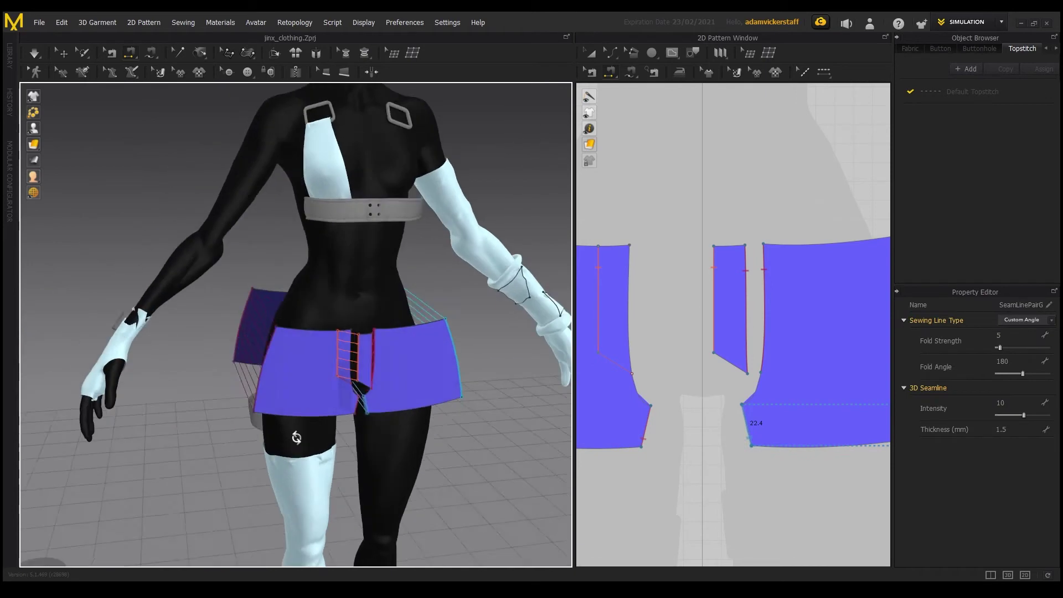
# Assign a new dark red fabric named pants to all the shorts panels and the fly piece.
pyautogui.press('a')
pyautogui.scroll(-10, 692, 249)
pyautogui.hotkey('ctrl', 'a')
pyautogui.scroll(-3, 975, 183)
pyautogui.click(966, 269)
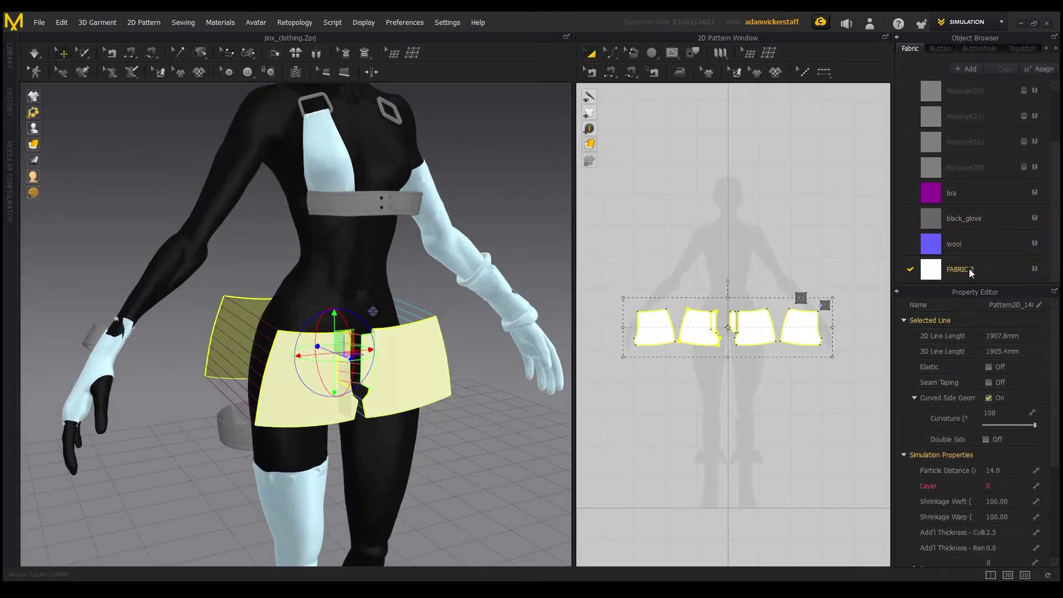
pyautogui.scroll(-2, 998, 390)
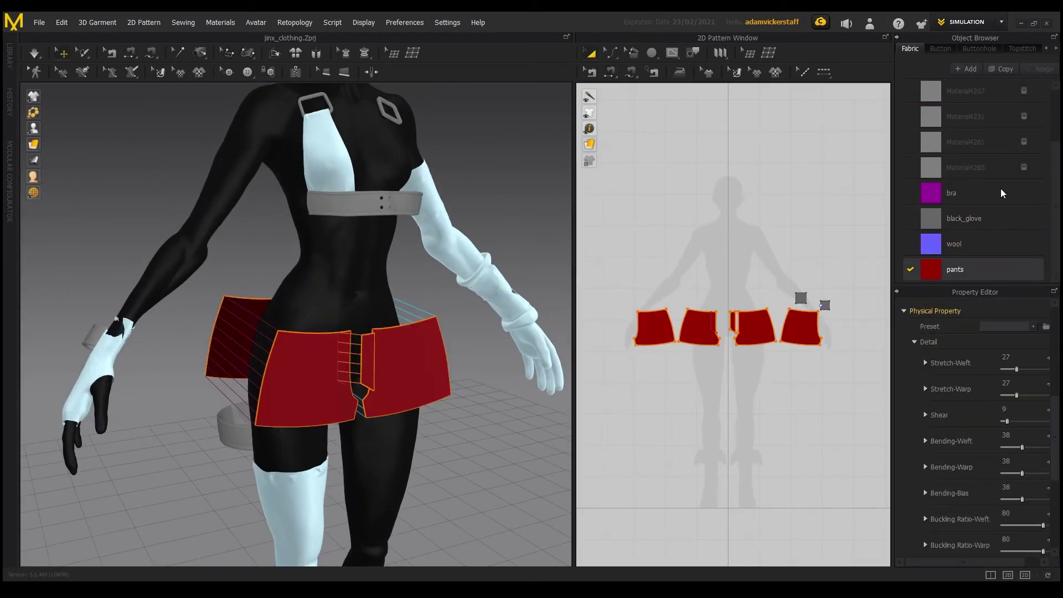
# Simulate the sewn shorts so they drape onto the avatar.
pyautogui.click(748, 262)
pyautogui.scroll(3, 748, 261)
pyautogui.press('space')
pyautogui.press('space')
pyautogui.moveTo(337, 372); pyautogui.dragTo(177, 348, button='right')
# Spread the back panels outward in the 2D layout and move the two grey patches up clear of them.
pyautogui.moveTo(513, 346); pyautogui.dragTo(410, 344, button='right')
pyautogui.scroll(-1, 775, 321)
pyautogui.moveTo(634, 324); pyautogui.dragTo(624, 324)
pyautogui.moveTo(825, 324); pyautogui.dragTo(839, 325)
pyautogui.moveTo(802, 268); pyautogui.dragTo(871, 302)
pyautogui.moveTo(822, 285); pyautogui.dragTo(823, 256)
pyautogui.click(835, 210)
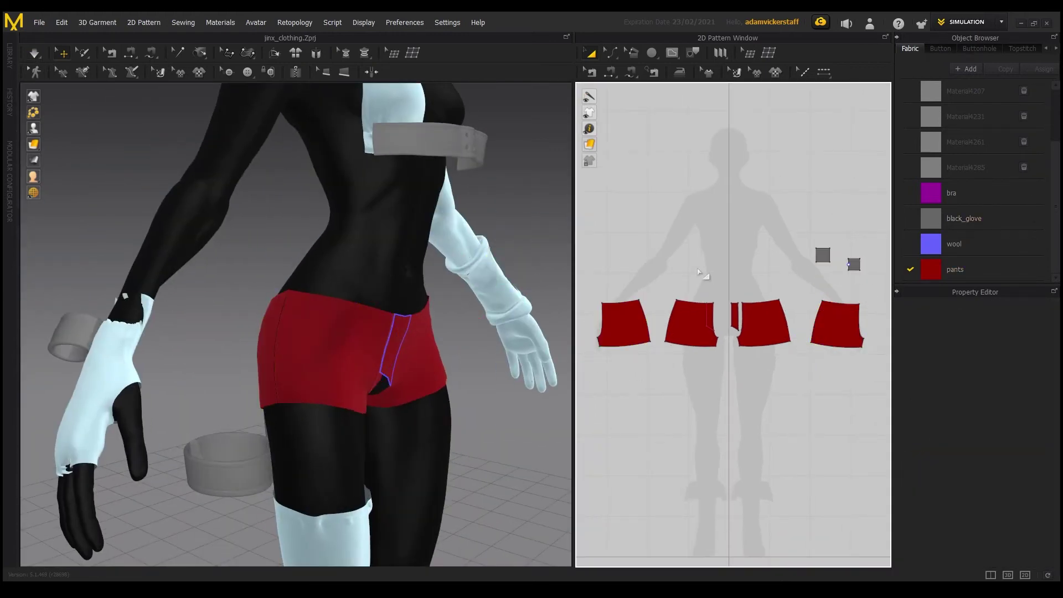
# Sew the two front panels together along the crotch curve below the fly.
pyautogui.moveTo(355, 338); pyautogui.dragTo(293, 310, button='right')
pyautogui.scroll(3, 736, 328)
pyautogui.press('n')
pyautogui.click(699, 351)
pyautogui.click(752, 350)
pyautogui.scroll(-3, 277, 316)
pyautogui.scroll(-2, 782, 325)
# Shift matching panel edges slightly on both sides of the shorts to refine their fit.
pyautogui.press('z')
pyautogui.moveTo(653, 316); pyautogui.dragTo(647, 315)
pyautogui.moveTo(827, 315); pyautogui.dragTo(832, 316)
pyautogui.scroll(-3, 731, 321)
pyautogui.click(714, 356)
pyautogui.scroll(1, 819, 310)
pyautogui.moveTo(618, 322); pyautogui.dragTo(622, 322)
pyautogui.moveTo(784, 322); pyautogui.dragTo(780, 322)
pyautogui.click(787, 389)
# Check the waist edges of the panels and simulate the adjusted shorts on the avatar.
pyautogui.moveTo(487, 354); pyautogui.dragTo(310, 349, button='right')
pyautogui.moveTo(822, 298); pyautogui.dragTo(843, 306, button='middle')
pyautogui.moveTo(588, 292); pyautogui.dragTo(825, 305)
pyautogui.click(775, 276)
pyautogui.click(40, 56)
pyautogui.moveTo(354, 335); pyautogui.dragTo(332, 335, button='right')
pyautogui.press('space')
pyautogui.scroll(1, 737, 266)
pyautogui.moveTo(737, 266); pyautogui.dragTo(753, 266, button='middle')
# Raise the centre-back waist corners and lower the side waist points of the shorts panels.
pyautogui.click(595, 52)
pyautogui.click(609, 53)
pyautogui.click(600, 311)
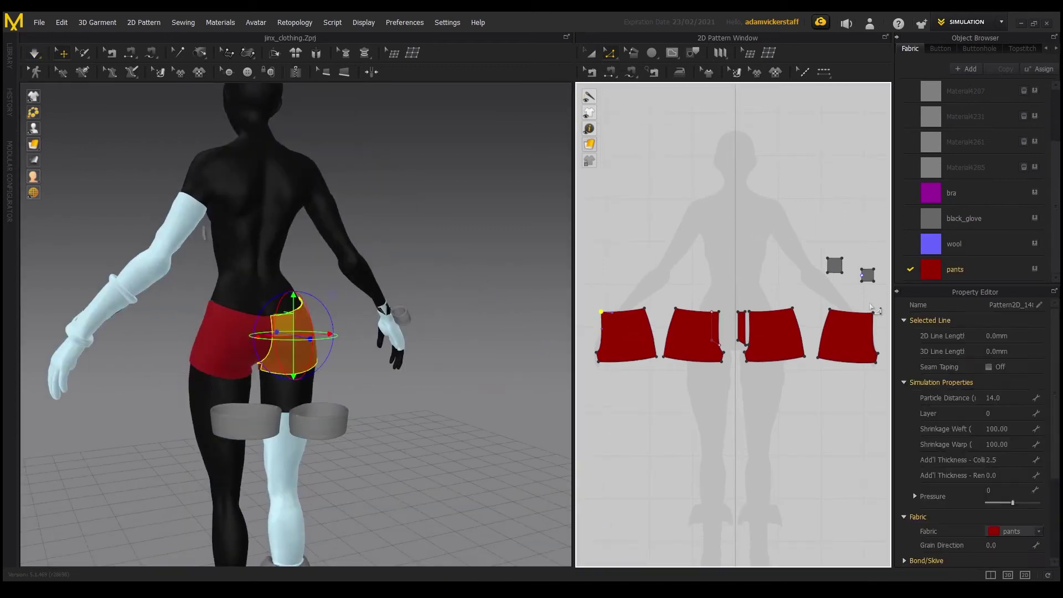
pyautogui.moveTo(587, 292); pyautogui.dragTo(731, 324)
pyautogui.moveTo(375, 396); pyautogui.dragTo(401, 392, button='right')
pyautogui.moveTo(629, 281); pyautogui.dragTo(676, 313)
pyautogui.moveTo(703, 296); pyautogui.dragTo(758, 326)
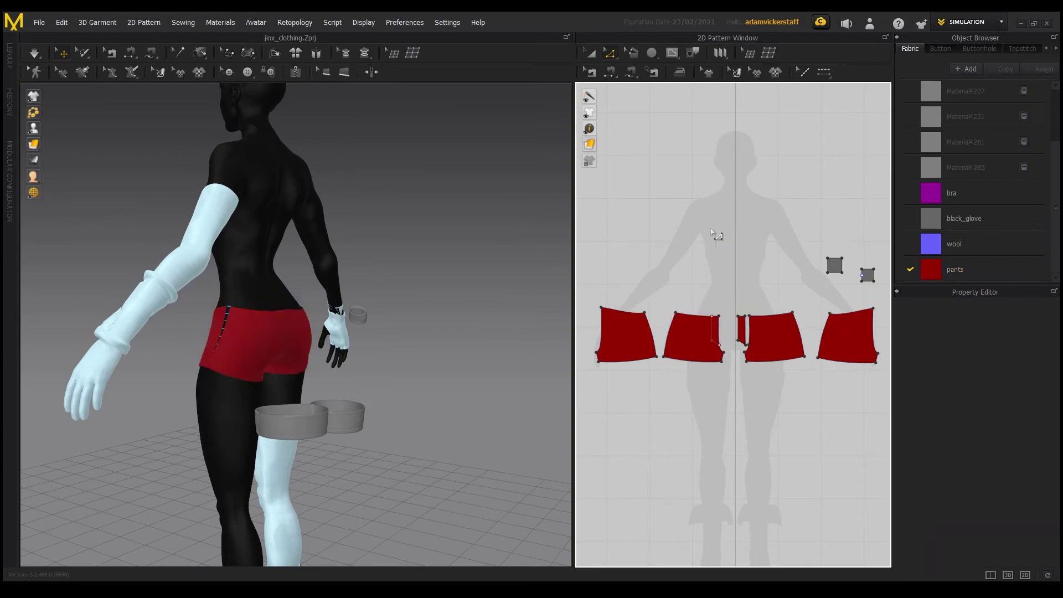
pyautogui.click(739, 238)
# Widen the panels slightly by moving their centre-back and centre-front edges outward.
pyautogui.moveTo(221, 349); pyautogui.dragTo(454, 352, button='right')
pyautogui.moveTo(601, 330); pyautogui.dragTo(597, 330)
pyautogui.moveTo(861, 294); pyautogui.dragTo(885, 374)
pyautogui.click(744, 410)
pyautogui.moveTo(515, 421); pyautogui.dragTo(464, 421, button='right')
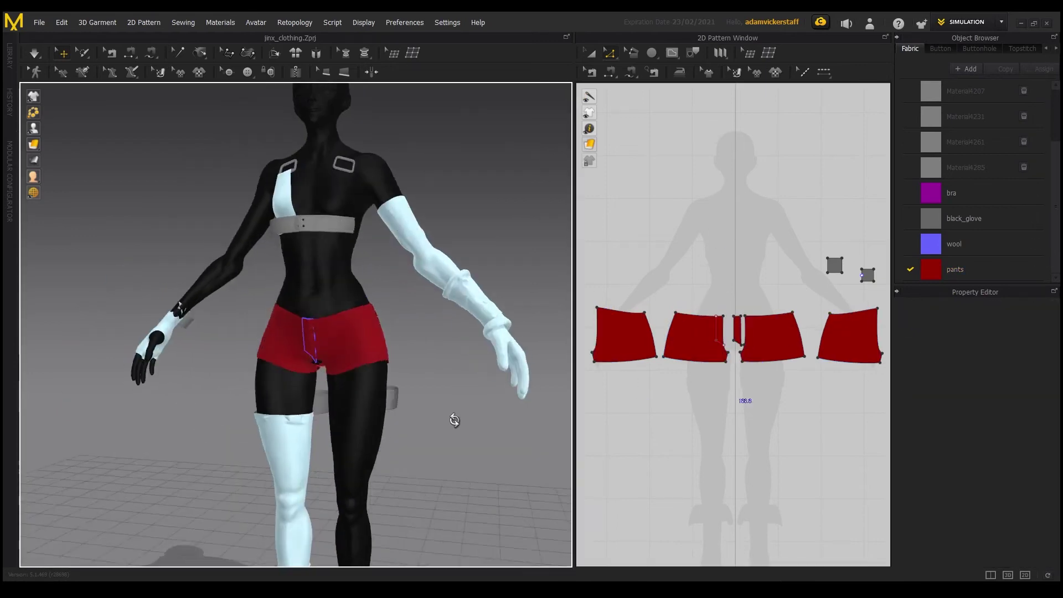
# Lower the panels' side hem corners slightly and simulate the shorts.
pyautogui.scroll(-1, 733, 388)
pyautogui.moveTo(653, 339); pyautogui.dragTo(682, 370)
pyautogui.click(39, 56)
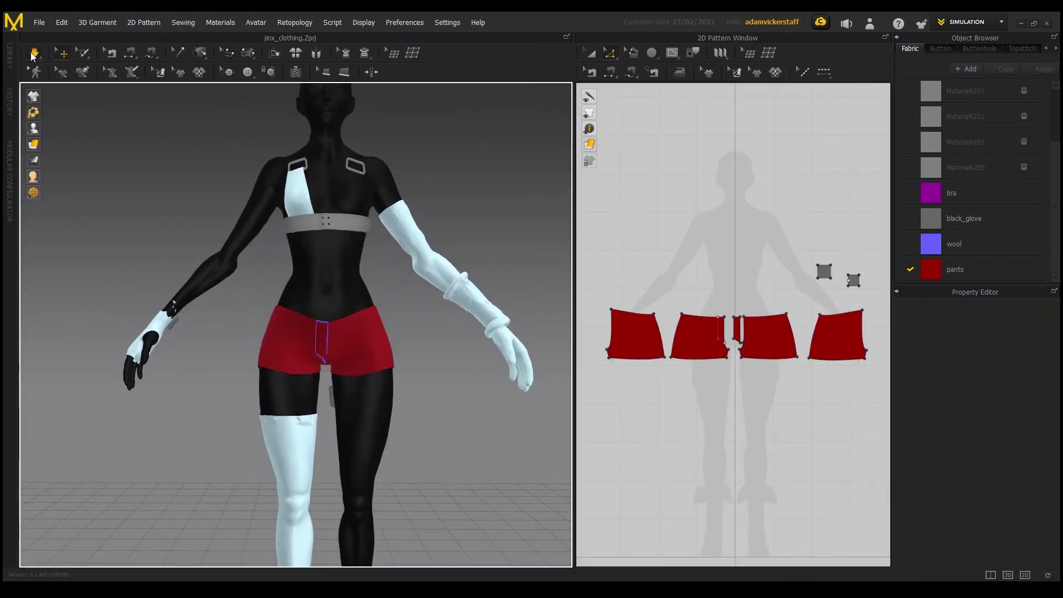
pyautogui.click(31, 57)
# Raise the waistline points of all the shorts panels, including the centre-back corners.
pyautogui.moveTo(216, 343); pyautogui.dragTo(245, 351, button='right')
pyautogui.moveTo(637, 296); pyautogui.dragTo(819, 307)
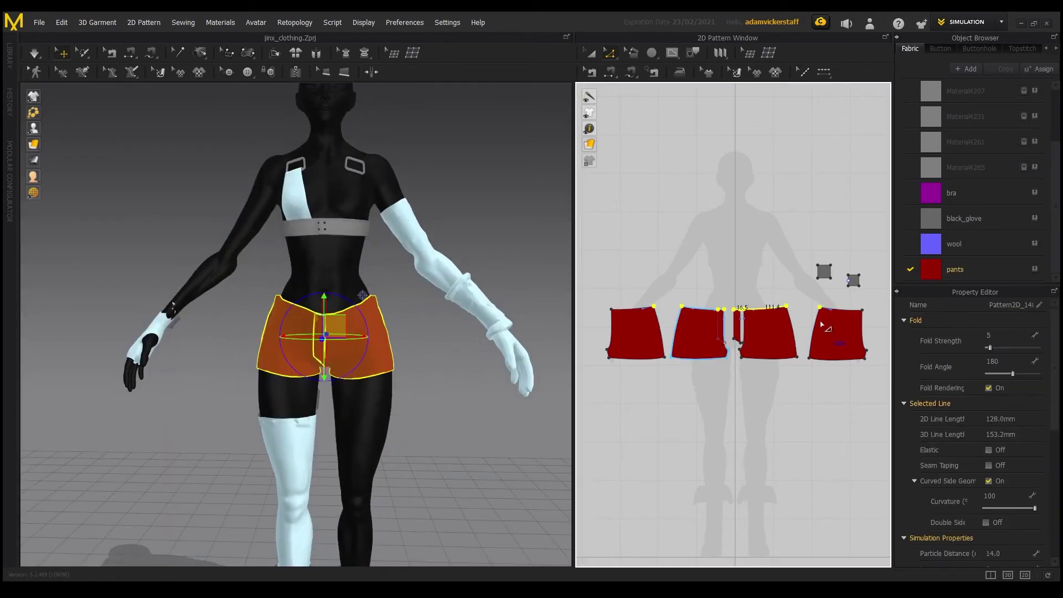
pyautogui.click(807, 405)
pyautogui.moveTo(410, 374); pyautogui.dragTo(590, 378, button='right')
pyautogui.moveTo(611, 309); pyautogui.dragTo(611, 302)
pyautogui.click(766, 434)
pyautogui.moveTo(388, 390); pyautogui.dragTo(197, 396, button='right')
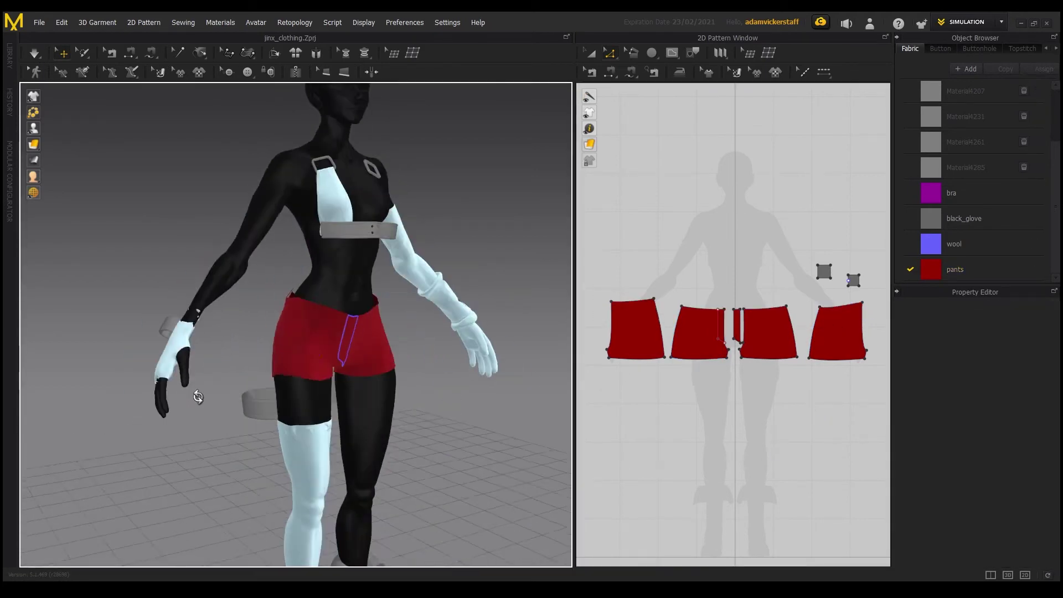
# Lower the side waist corner of the avatar-right back panel and simulate the shorts.
pyautogui.scroll(1, 197, 396)
pyautogui.moveTo(642, 293); pyautogui.dragTo(674, 327)
pyautogui.press('Delete')
pyautogui.click(631, 244)
pyautogui.click(35, 52)
pyautogui.moveTo(240, 314); pyautogui.dragTo(173, 310, button='right')
pyautogui.press('space')
# Set all shorts panels to a particle distance of 8.0 and an additional collision thickness of 1.0, and simulate them.
pyautogui.click(975, 269)
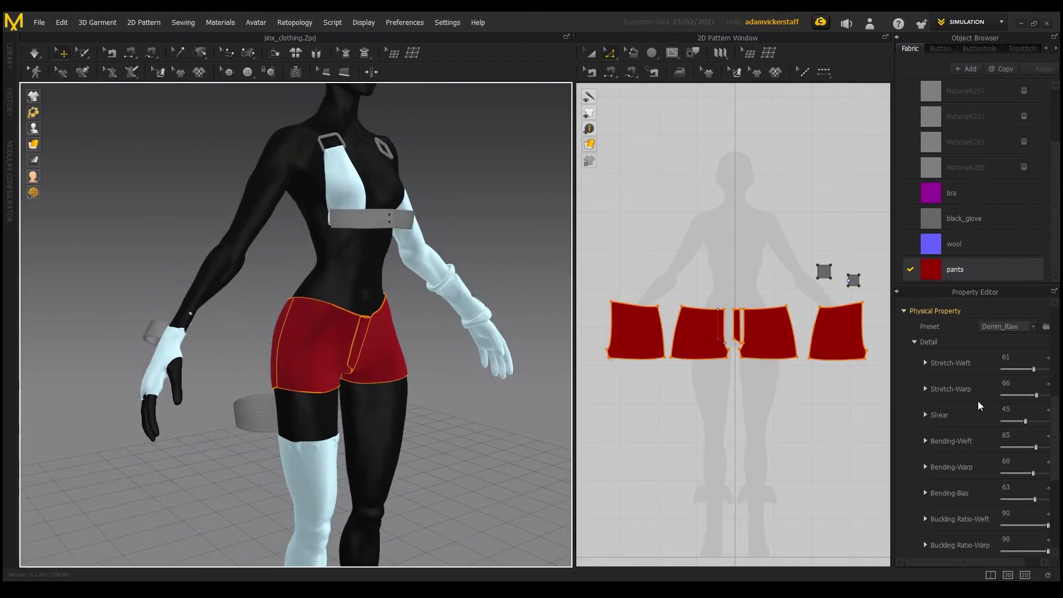
pyautogui.click(756, 451)
pyautogui.click(591, 53)
pyautogui.moveTo(669, 422); pyautogui.dragTo(878, 310)
pyautogui.click(999, 470)
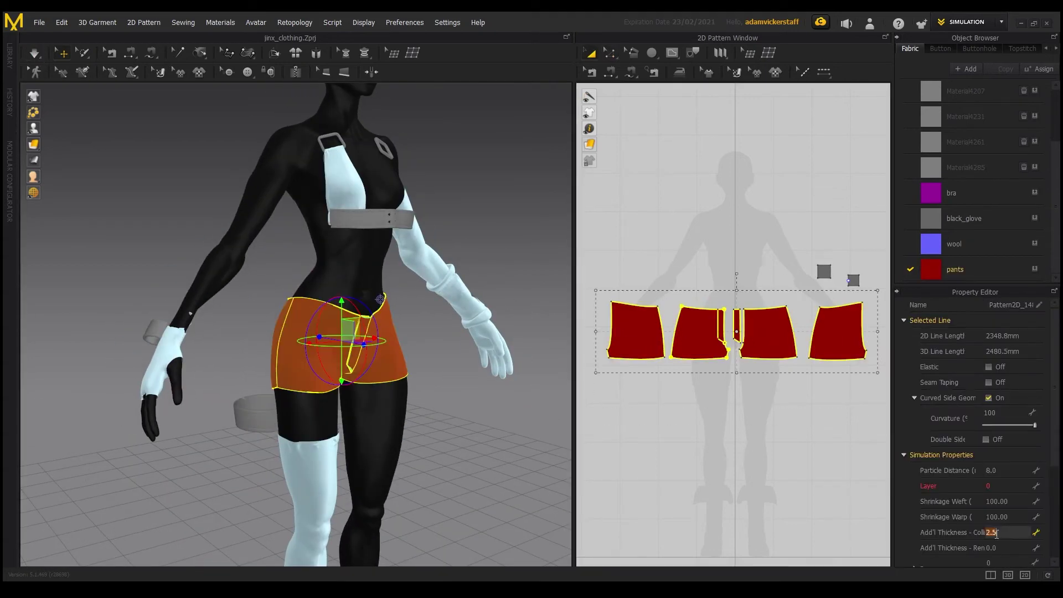
pyautogui.click(829, 515)
pyautogui.click(32, 50)
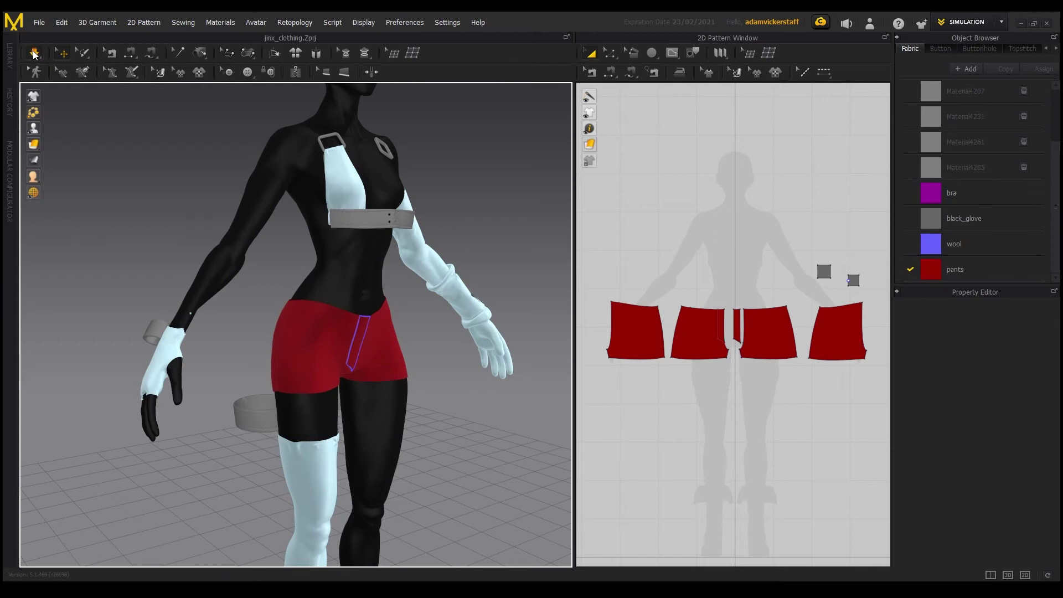
pyautogui.click(30, 51)
# Move the centre-back waist corners of both back panels inward and simulate the shorts.
pyautogui.moveTo(221, 249); pyautogui.dragTo(443, 260, button='right')
pyautogui.scroll(4, 443, 276)
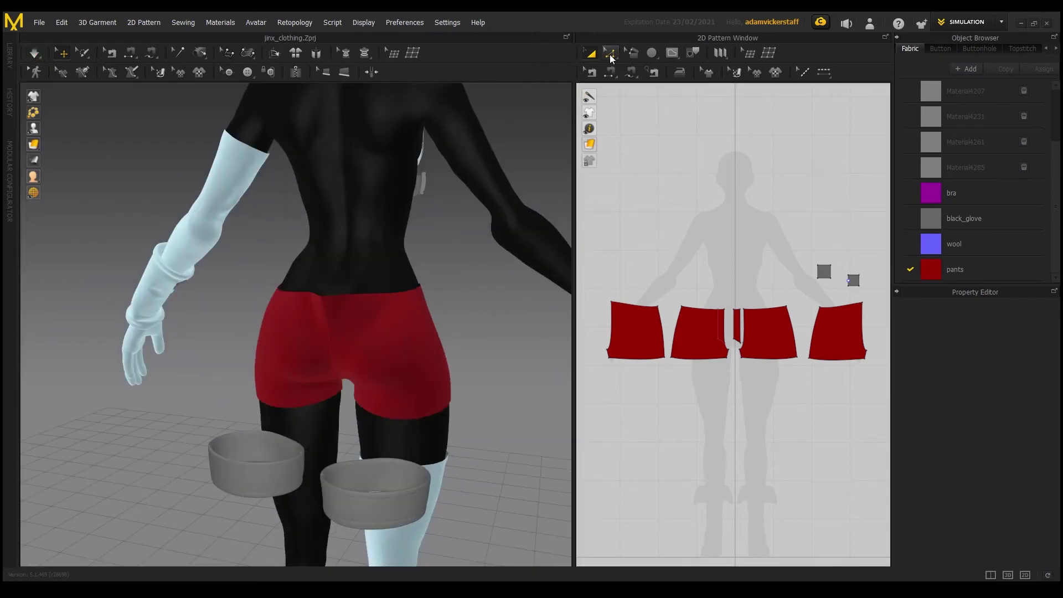
pyautogui.click(610, 55)
pyautogui.click(657, 306)
pyautogui.click(632, 305)
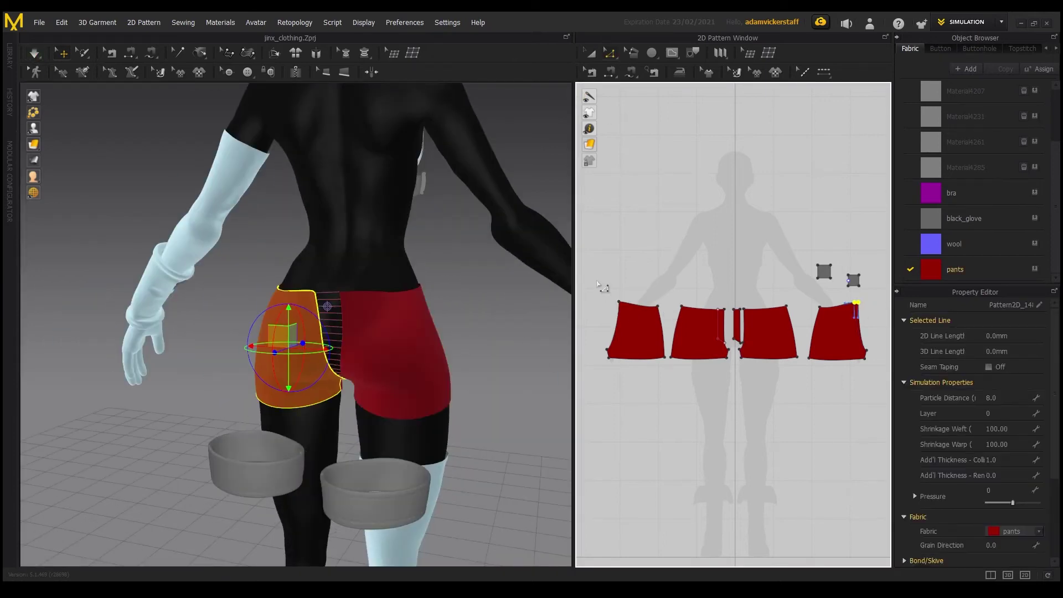
pyautogui.click(33, 53)
pyautogui.click(466, 371)
pyautogui.moveTo(237, 379); pyautogui.dragTo(354, 379, button='right')
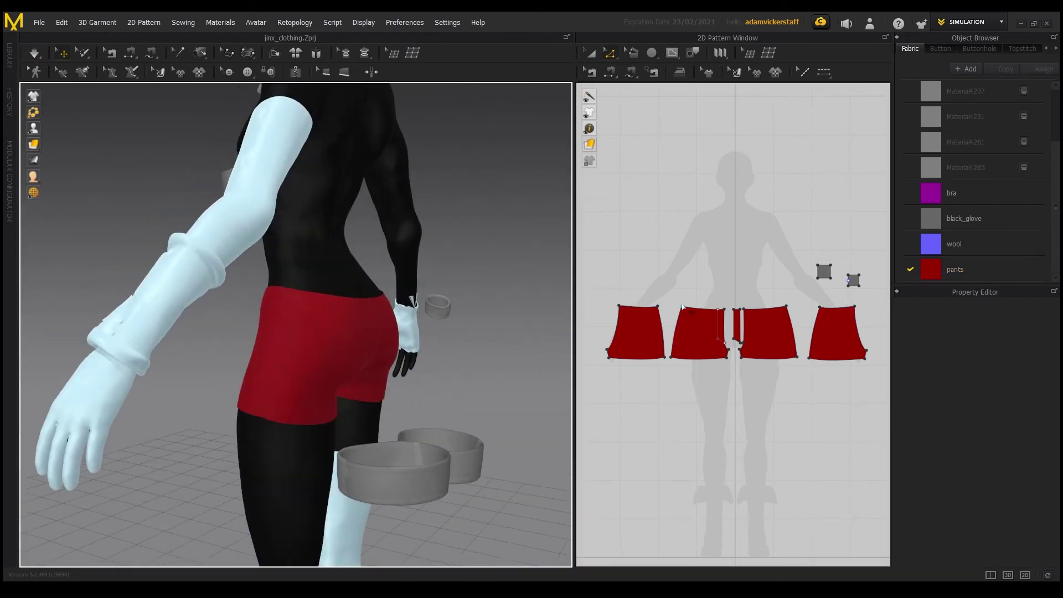
# Raise the centre-back waist corners slightly and move the back panels' side waist corners outward.
pyautogui.scroll(-1, 670, 287)
pyautogui.scroll(1, 669, 287)
pyautogui.moveTo(619, 305); pyautogui.dragTo(617, 302)
pyautogui.moveTo(643, 290); pyautogui.dragTo(661, 308)
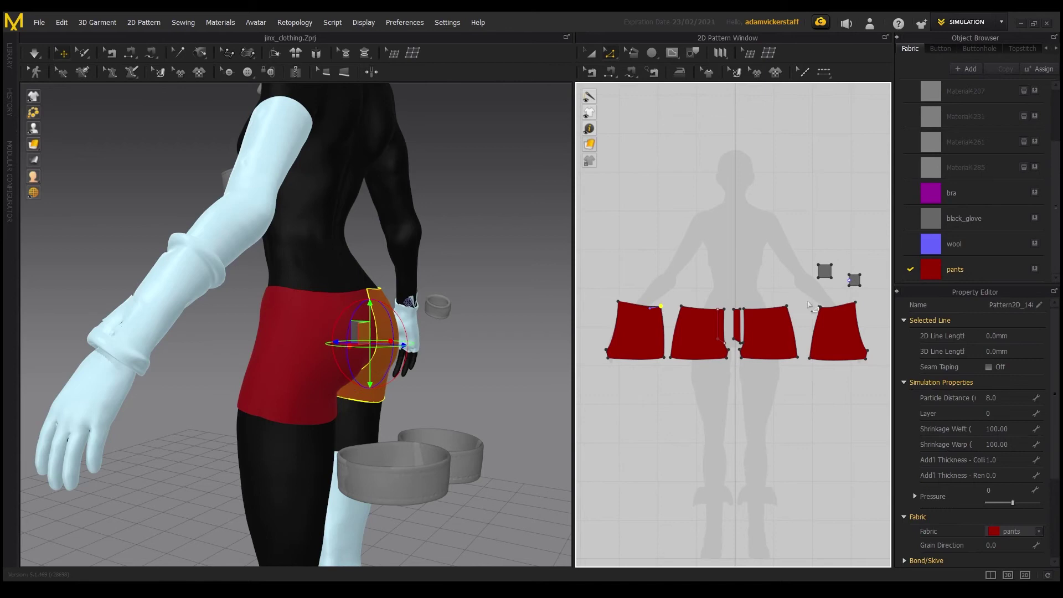
pyautogui.click(797, 422)
# Lower the waistline points of all the shorts panels slightly.
pyautogui.moveTo(56, 376); pyautogui.dragTo(160, 368, button='right')
pyautogui.moveTo(603, 289); pyautogui.dragTo(868, 323)
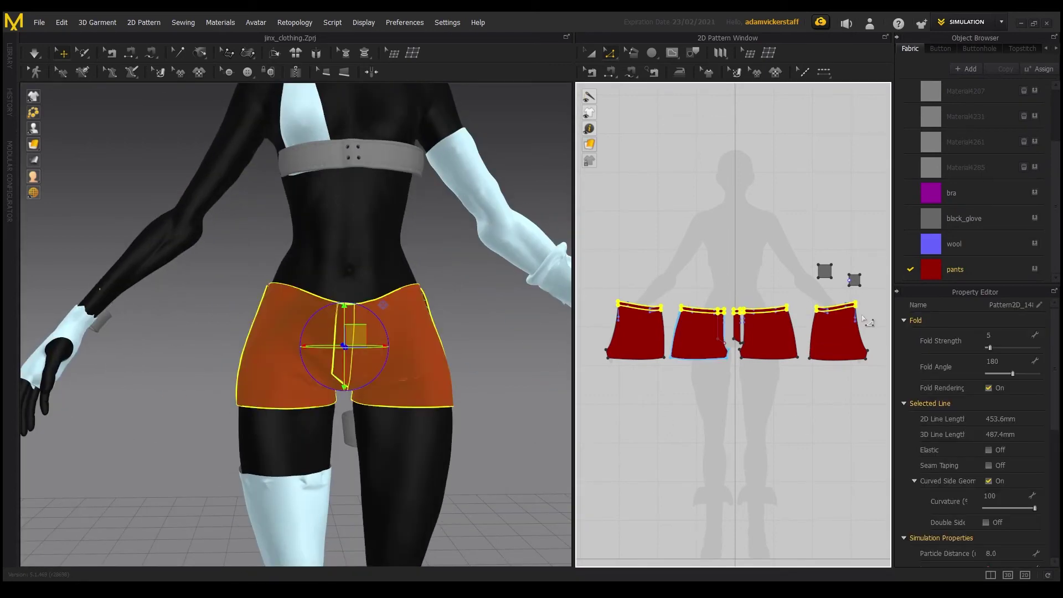
pyautogui.press('Down')
pyautogui.click(868, 323)
# Apply 10 mm wide seam taping to the waist and hem edges of the four shorts panels and simulate them.
pyautogui.moveTo(88, 302); pyautogui.dragTo(723, 294, button='right')
pyautogui.scroll(1, 723, 294)
pyautogui.click(645, 308)
pyautogui.keyDown('shift'); pyautogui.click(702, 311); pyautogui.keyUp('shift')
pyautogui.keyDown('shift'); pyautogui.click(773, 311); pyautogui.keyUp('shift')
pyautogui.keyDown('shift'); pyautogui.click(849, 307); pyautogui.keyUp('shift')
pyautogui.keyDown('shift'); pyautogui.click(850, 363); pyautogui.keyUp('shift')
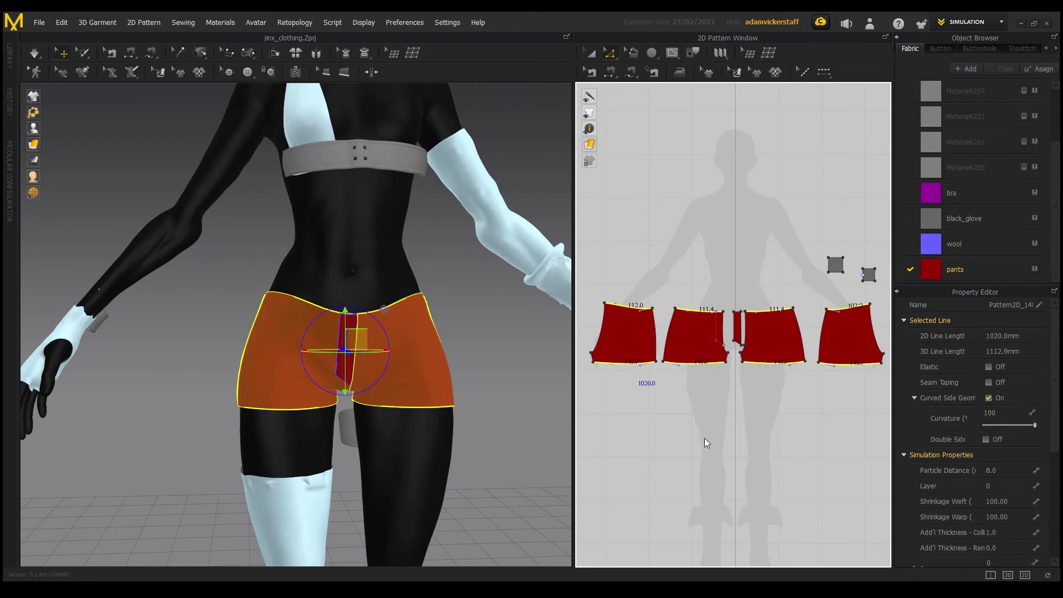
pyautogui.scroll(5, 693, 316)
pyautogui.click(691, 311)
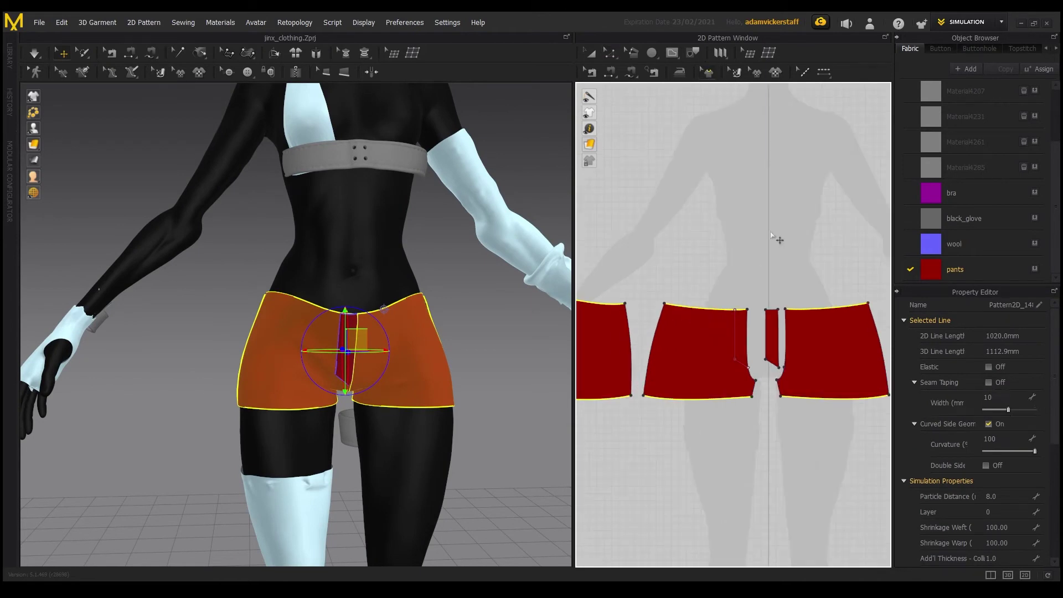
pyautogui.click(713, 296)
pyautogui.scroll(-4, 713, 302)
pyautogui.scroll(-2, 443, 363)
pyautogui.scroll(3, 443, 362)
pyautogui.moveTo(501, 363)
pyautogui.mouseDown(button='right')
pyautogui.moveTo(450, 368)
pyautogui.moveTo(501, 363)
pyautogui.mouseUp(button='right')
pyautogui.click(30, 53)
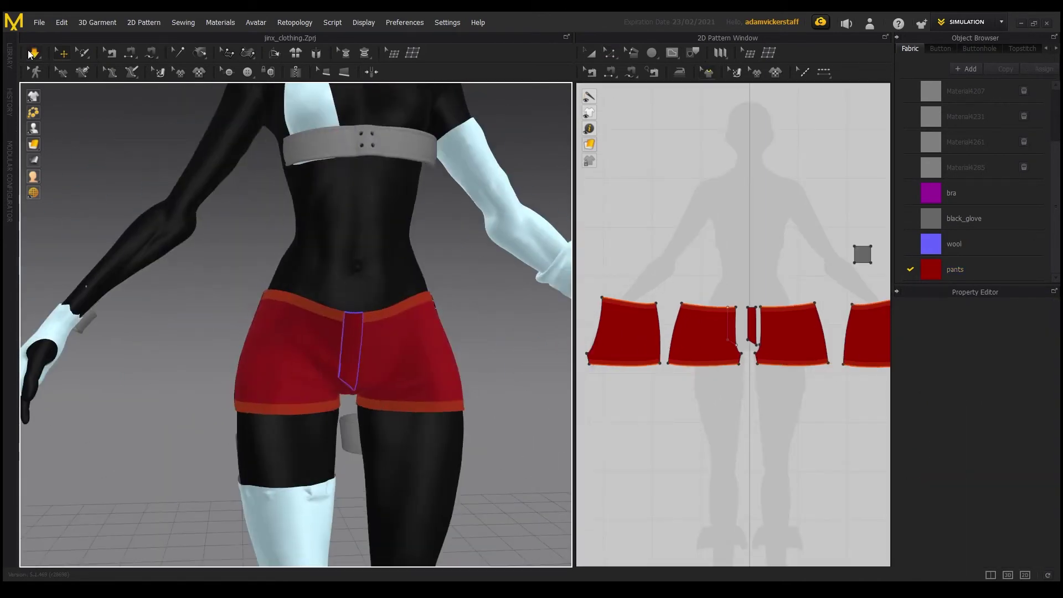
# Apply 10 mm wide seam taping with the Fusible_Rigid preset to the back panels' side edges and simulate the shorts.
pyautogui.scroll(-3, 387, 355)
pyautogui.moveTo(387, 354); pyautogui.dragTo(260, 362, button='right')
pyautogui.scroll(2, 686, 316)
pyautogui.moveTo(685, 317); pyautogui.dragTo(749, 310, button='middle')
pyautogui.scroll(-5, 351, 320)
pyautogui.scroll(5, 351, 321)
pyautogui.moveTo(249, 366); pyautogui.dragTo(360, 368, button='right')
pyautogui.moveTo(736, 332); pyautogui.dragTo(719, 311, button='middle')
pyautogui.click(700, 338)
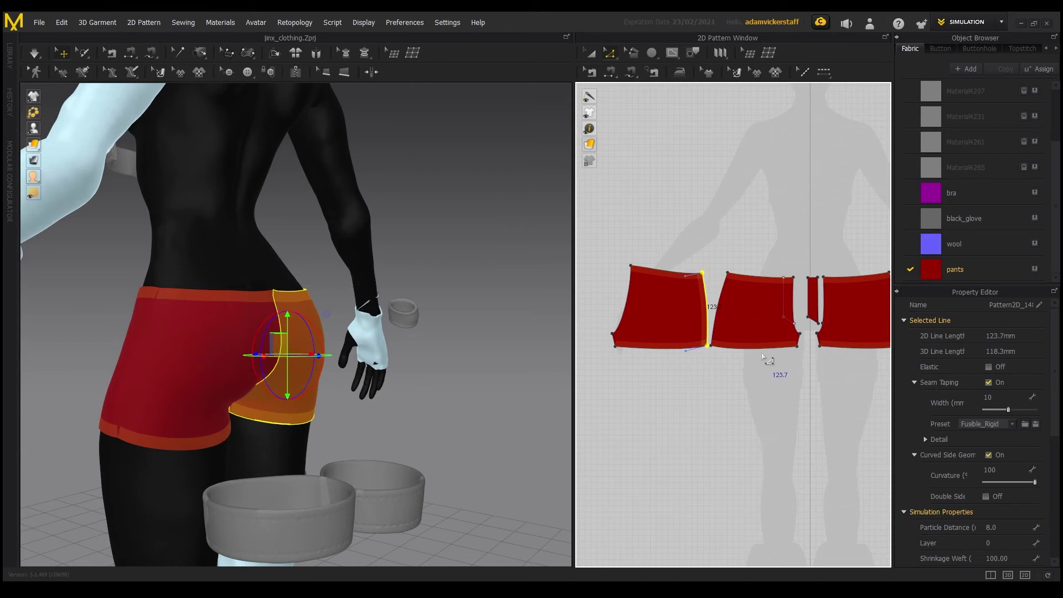
pyautogui.moveTo(762, 357); pyautogui.dragTo(582, 369, button='middle')
pyautogui.click(740, 327)
pyautogui.click(736, 441)
pyautogui.moveTo(354, 354); pyautogui.dragTo(460, 354, button='right')
pyautogui.click(34, 56)
pyautogui.moveTo(221, 310); pyautogui.dragTo(201, 462, button='right')
pyautogui.scroll(-3, 192, 451)
pyautogui.scroll(3, 192, 450)
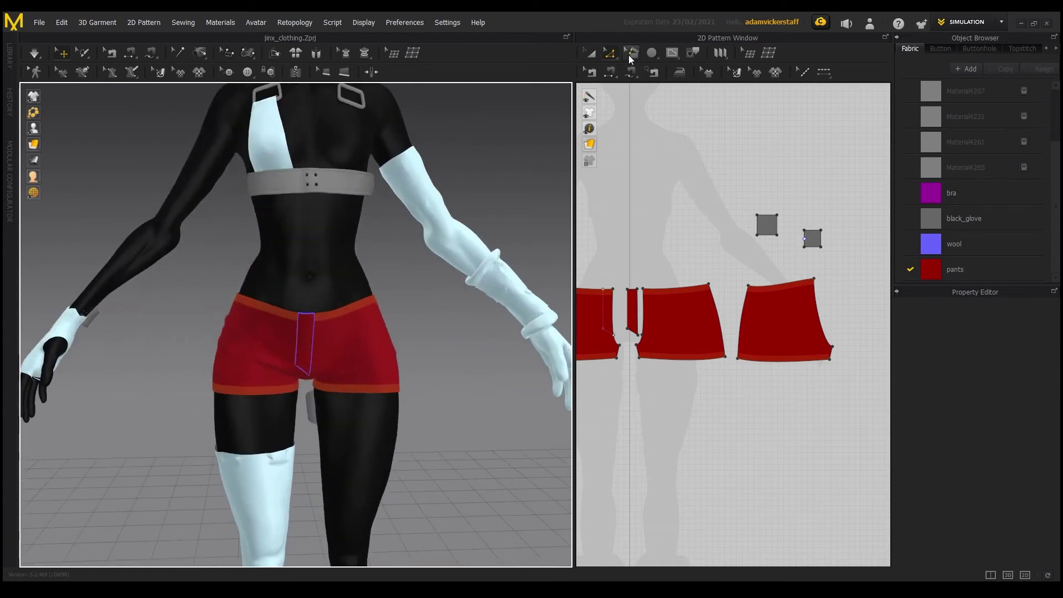
# Create a narrow vertical rectangle pattern about 58 mm long above the avatar-left front panel of the shorts.
pyautogui.press('h')
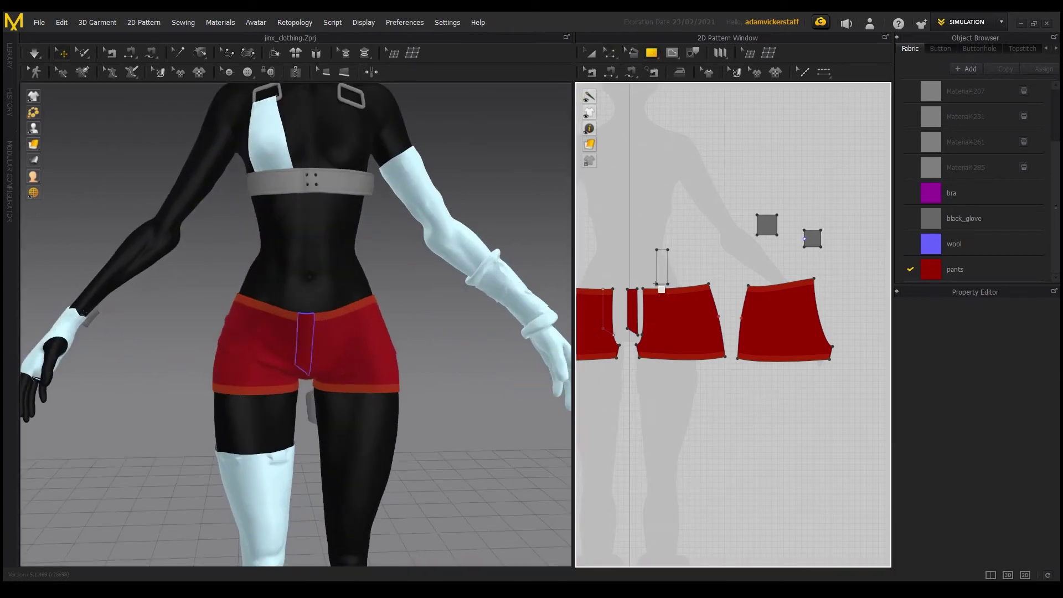
pyautogui.moveTo(656, 285); pyautogui.dragTo(668, 262)
pyautogui.click(590, 53)
pyautogui.click(643, 236)
# Position the new strip in 3D just in front of the shorts on the avatar's left hip.
pyautogui.moveTo(376, 299); pyautogui.dragTo(487, 301, button='right')
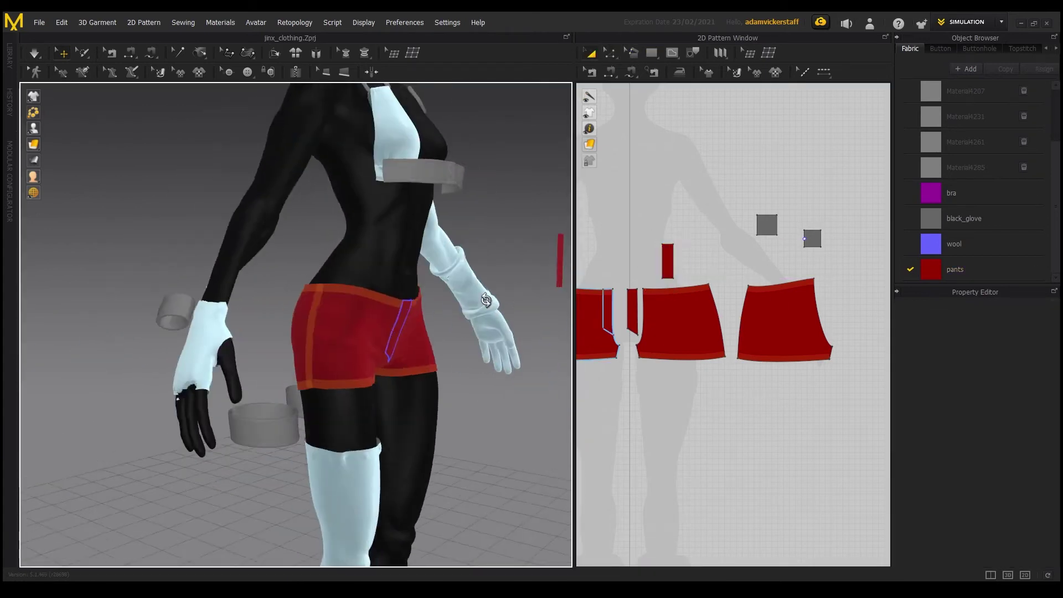
pyautogui.moveTo(488, 302); pyautogui.dragTo(346, 318, button='middle')
pyautogui.scroll(2, 354, 310)
pyautogui.click(422, 276)
pyautogui.moveTo(452, 283); pyautogui.dragTo(327, 254)
pyautogui.moveTo(432, 310); pyautogui.dragTo(316, 308, button='right')
pyautogui.moveTo(386, 311); pyautogui.dragTo(386, 396)
pyautogui.click(488, 358)
# Set the strip's simulation layer to 3.
pyautogui.scroll(3, 476, 366)
pyautogui.click(478, 382)
pyautogui.click(994, 486)
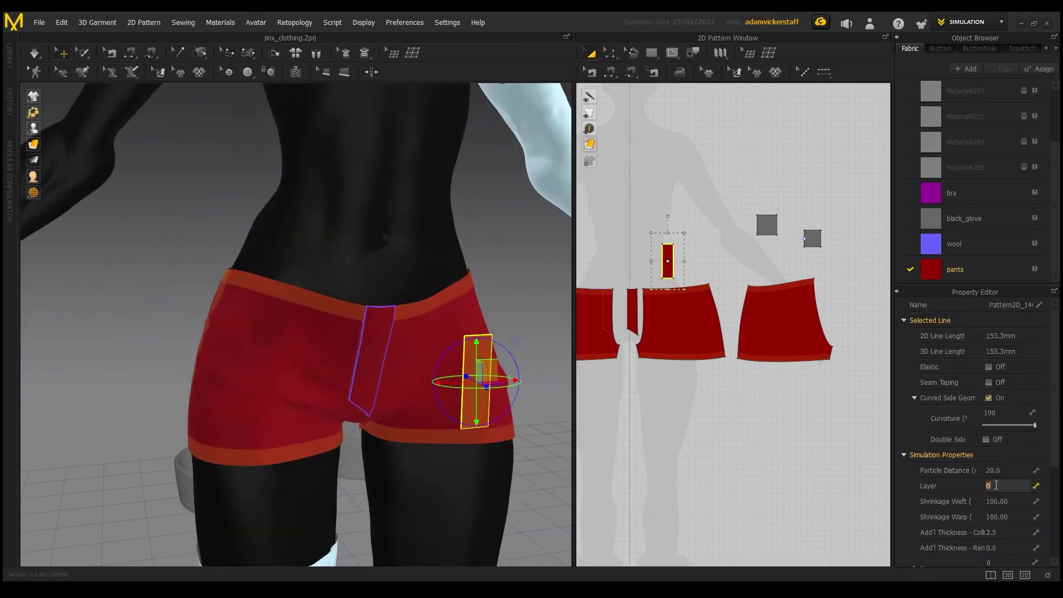
pyautogui.write('3')
# Narrow the strip to about 14.9 mm and place a copy of it over the other front panel.
pyautogui.click(609, 53)
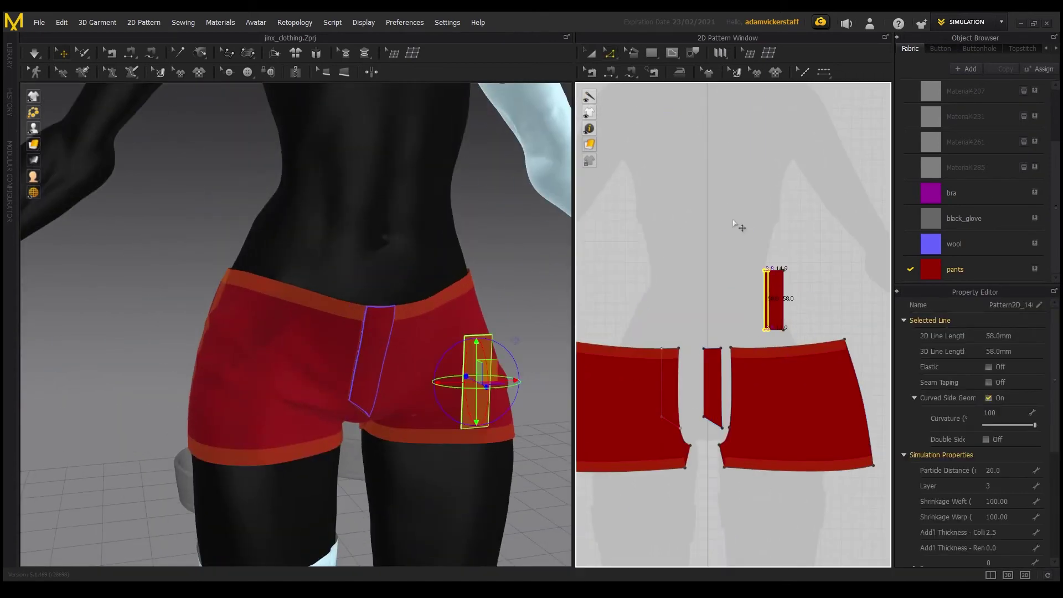
pyautogui.moveTo(767, 306); pyautogui.dragTo(644, 306)
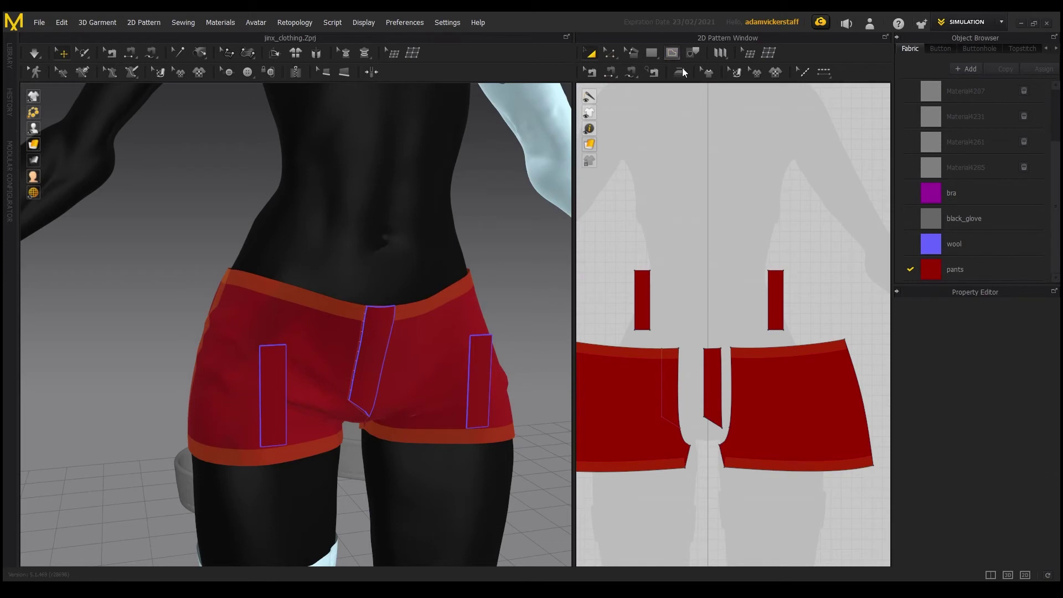
# Draw a tall, narrow internal rectangle below each strip, one on each front panel of the shorts.
pyautogui.moveTo(652, 430); pyautogui.dragTo(651, 429)
pyautogui.moveTo(791, 431); pyautogui.dragTo(792, 433)
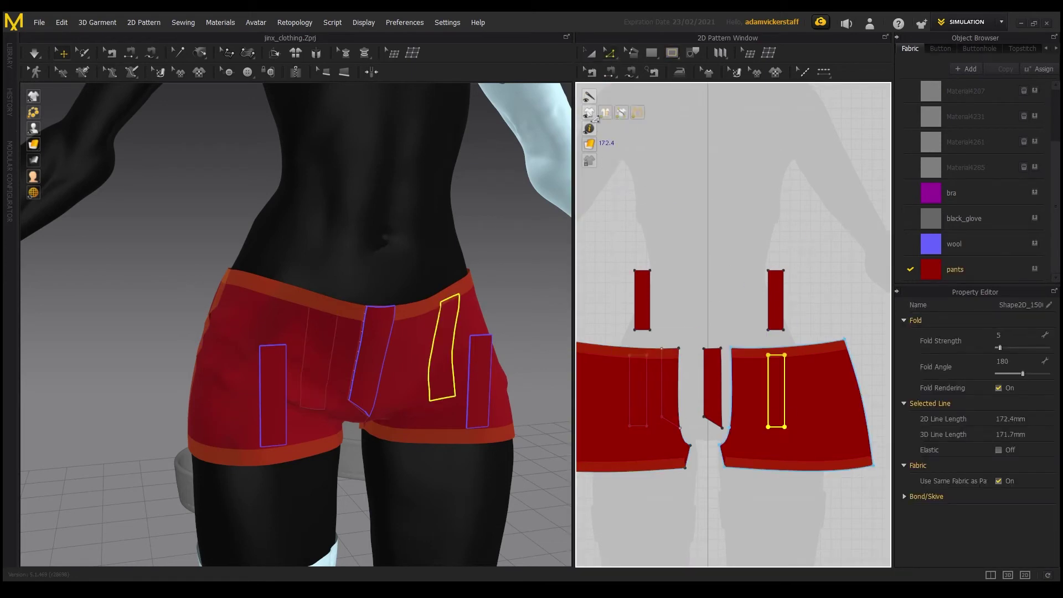
pyautogui.scroll(3, 769, 299)
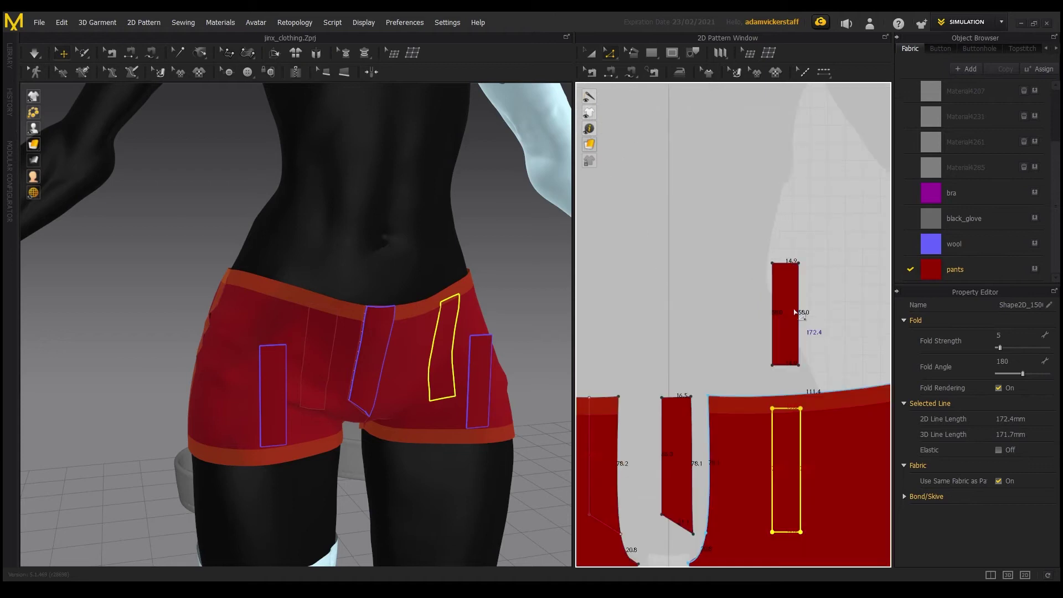
# Set both vertical edges of the internal rectangle on the avatar-left front panel to 50 mm.
pyautogui.scroll(-3, 770, 299)
pyautogui.keyDown('shift'); pyautogui.click(647, 429); pyautogui.keyUp('shift')
pyautogui.click(644, 401)
pyautogui.keyDown('shift'); pyautogui.click(668, 430); pyautogui.keyUp('shift')
pyautogui.keyDown('shift'); pyautogui.click(836, 424); pyautogui.keyUp('shift')
pyautogui.keyDown('shift'); pyautogui.click(859, 424); pyautogui.keyUp('shift')
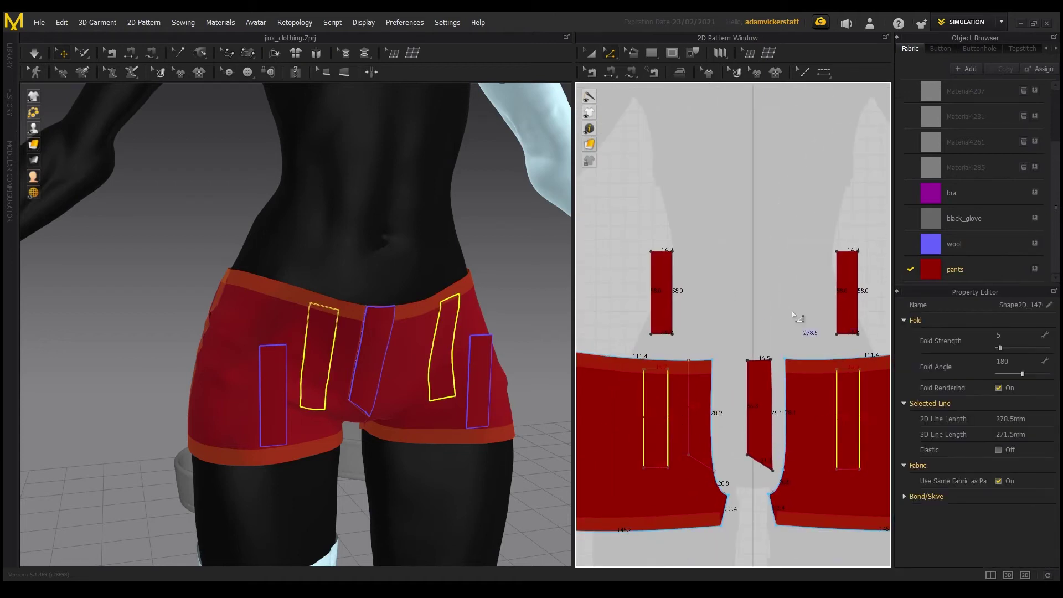
pyautogui.click(859, 437)
pyautogui.moveTo(874, 438); pyautogui.dragTo(856, 436, button='middle')
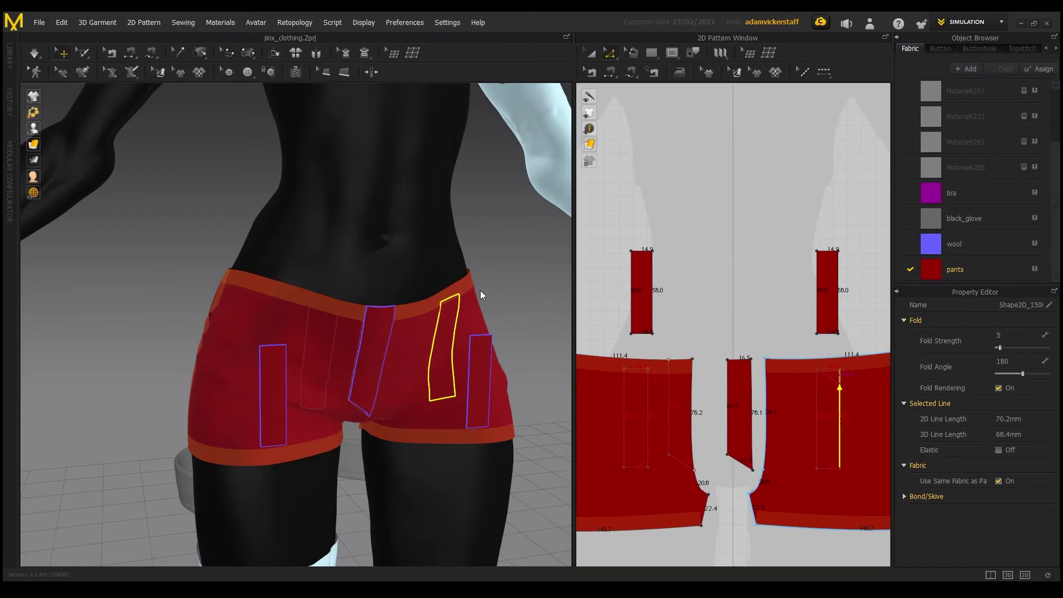
pyautogui.click(817, 421)
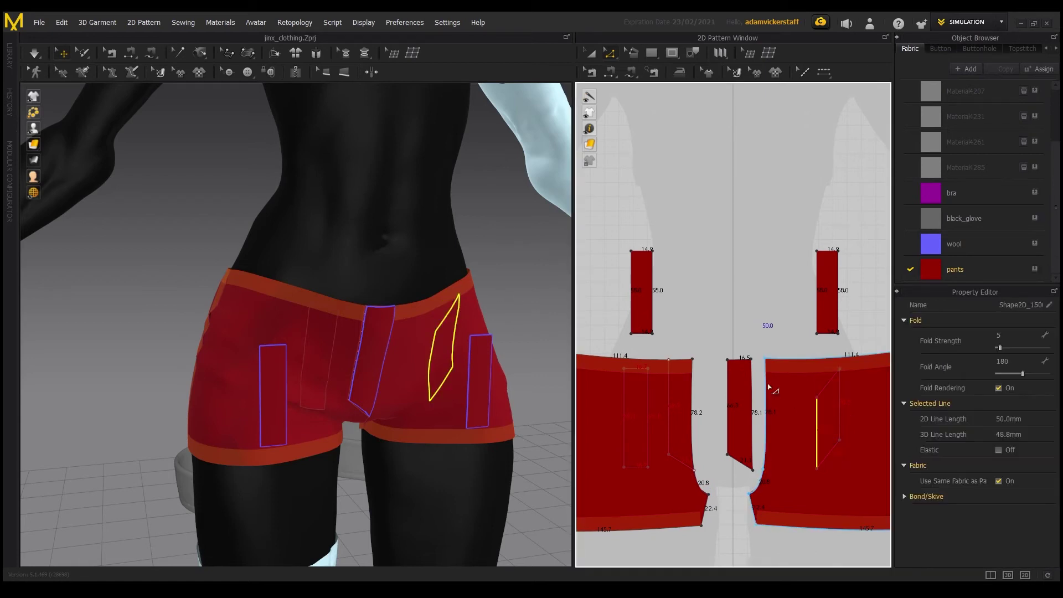
pyautogui.click(530, 320)
# Shorten both vertical edges of the internal rectangle on the avatar-right front panel to 50 mm.
pyautogui.click(649, 394)
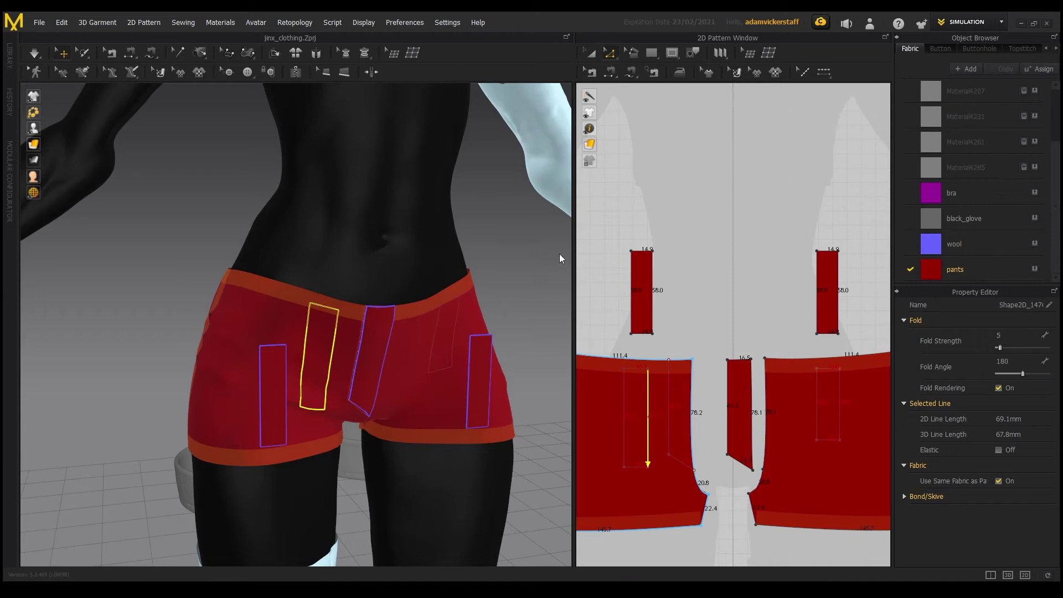
pyautogui.click(624, 405)
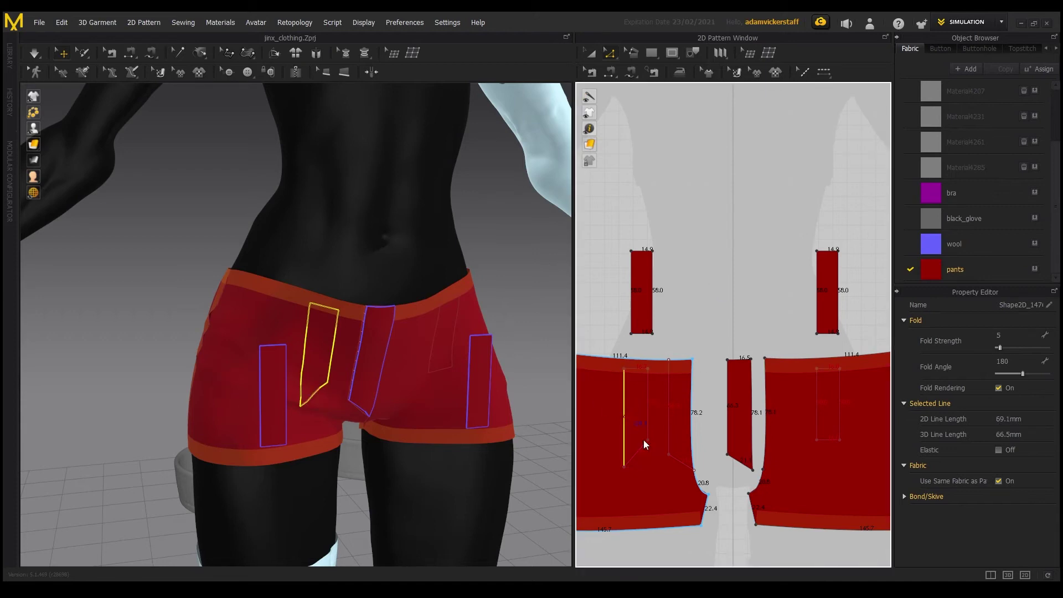
pyautogui.click(590, 254)
# Move the avatar-right internal rectangle outward and nudge both internal rectangles towards the waistband.
pyautogui.scroll(-3, 694, 301)
pyautogui.scroll(2, 694, 301)
pyautogui.moveTo(633, 359); pyautogui.dragTo(650, 431)
pyautogui.click(759, 306)
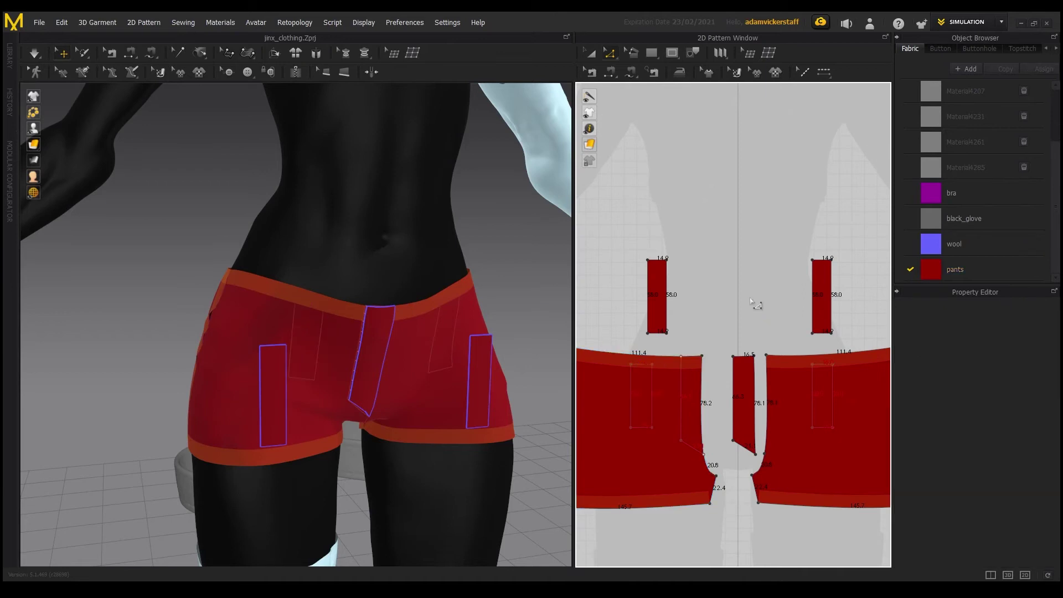
pyautogui.moveTo(432, 442); pyautogui.dragTo(411, 433, button='right')
pyautogui.doubleClick(651, 429)
pyautogui.moveTo(650, 429); pyautogui.dragTo(646, 429)
pyautogui.click(749, 297)
pyautogui.moveTo(435, 332); pyautogui.dragTo(442, 332, button='right')
pyautogui.click(435, 332)
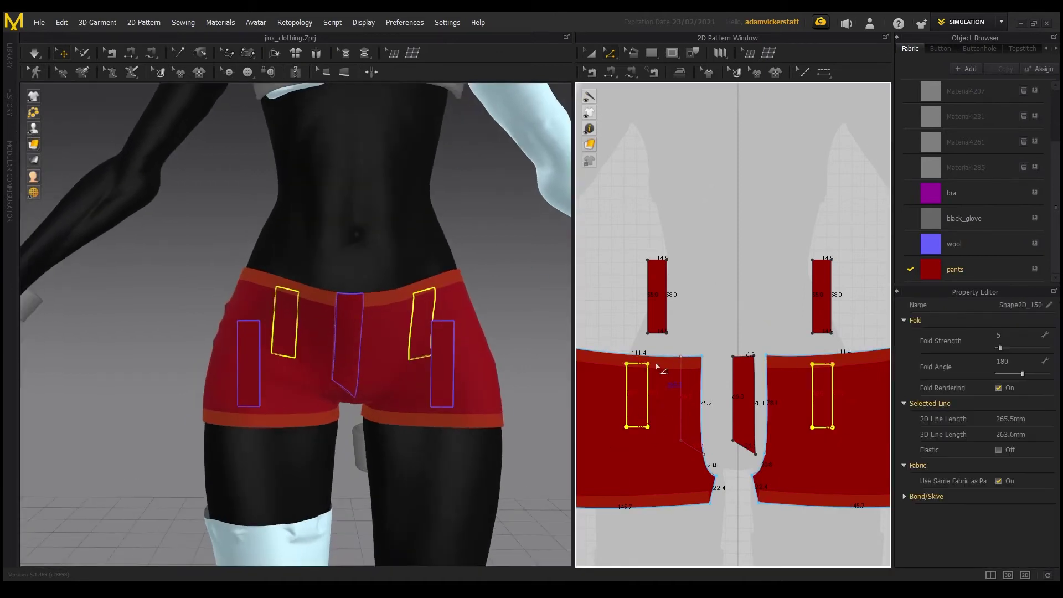
# Sew the short ends of both strips to the matching edges of the internal rectangles and simulate the shorts.
pyautogui.press('n')
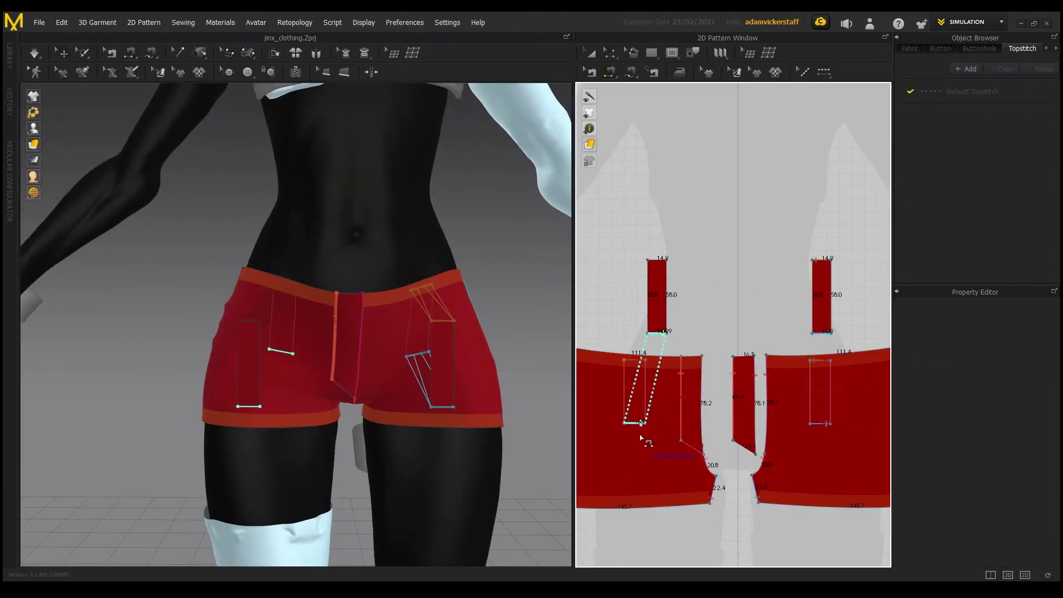
pyautogui.moveTo(517, 238); pyautogui.dragTo(538, 351, button='right')
pyautogui.click(664, 262)
pyautogui.moveTo(387, 343); pyautogui.dragTo(448, 365, button='right')
pyautogui.click(628, 423)
pyautogui.click(652, 334)
pyautogui.click(32, 55)
pyautogui.press('space')
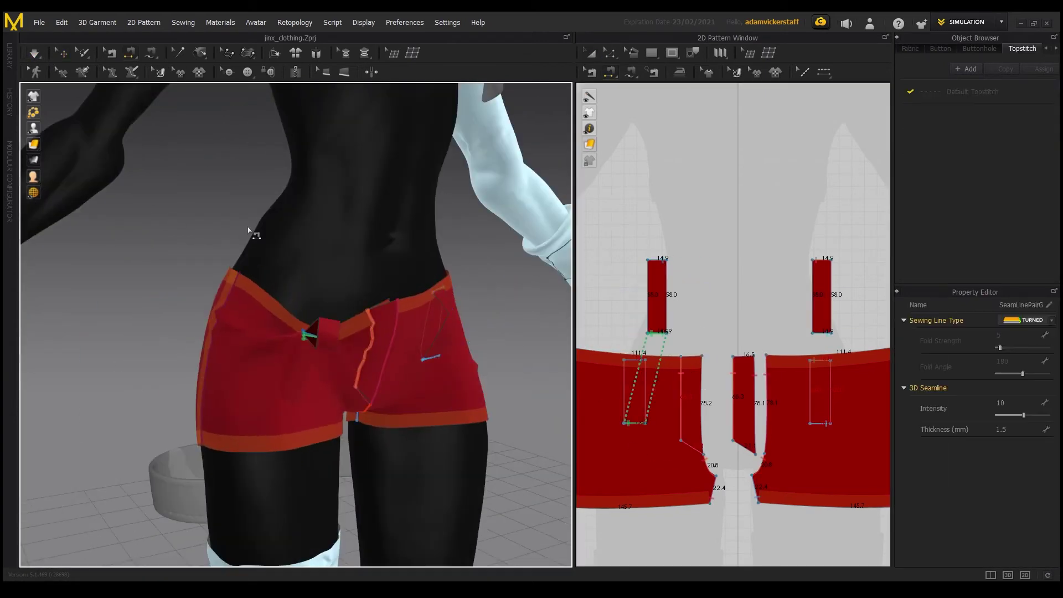
# Undo the simulation and delete the faulty seam on the avatar-right strip.
pyautogui.click(62, 54)
pyautogui.hotkey('ctrl', 'z')
pyautogui.click(654, 312)
pyautogui.press('b')
pyautogui.click(635, 361)
pyautogui.press('Delete')
# Sew the avatar-right strip's ends to the top and bottom edges of its internal rectangle again and simulate.
pyautogui.scroll(5, 406, 396)
pyautogui.moveTo(406, 397); pyautogui.dragTo(443, 382, button='right')
pyautogui.click(421, 226)
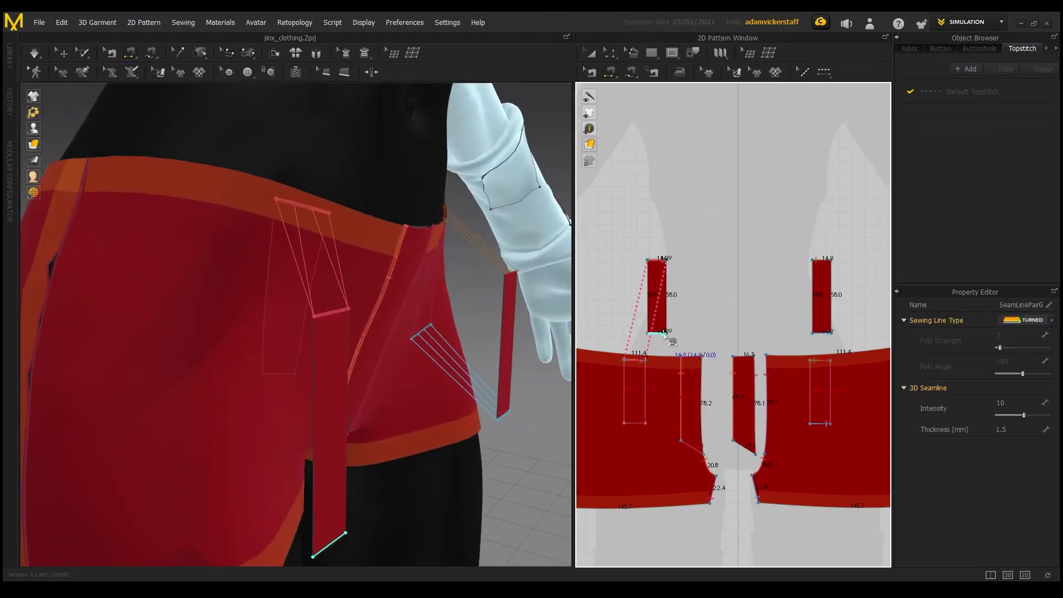
pyautogui.click(34, 54)
pyautogui.press('space')
# Set the particle distance of both strips to 8.0 and simulate the shorts.
pyautogui.press('a')
pyautogui.click(843, 453)
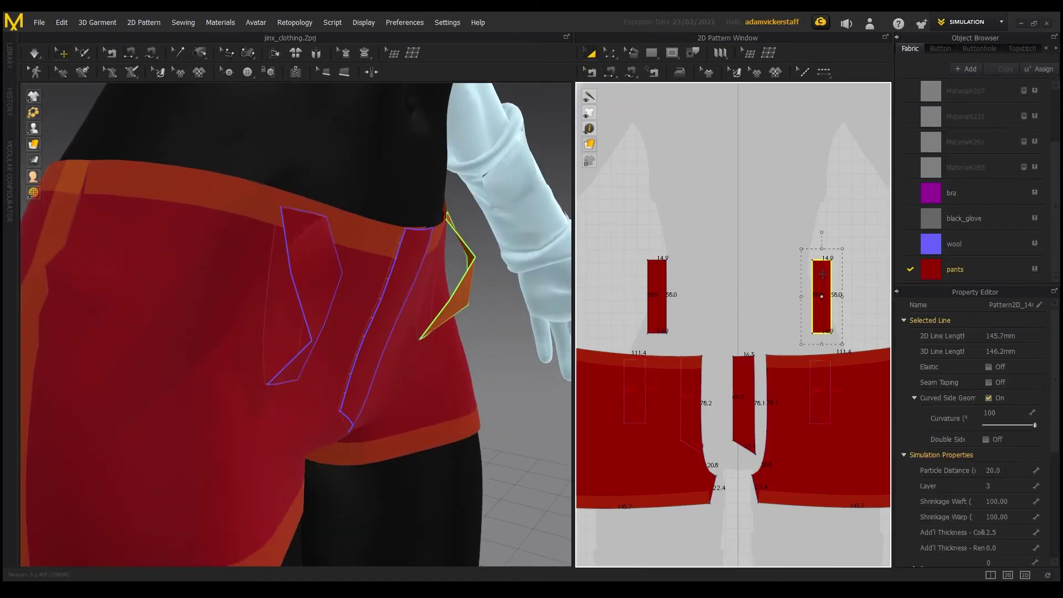
pyautogui.click(716, 160)
pyautogui.click(34, 53)
pyautogui.click(36, 55)
# Try to shorten both strips together to about 45 mm by raising their lower edges.
pyautogui.click(610, 53)
pyautogui.moveTo(623, 323); pyautogui.dragTo(821, 321)
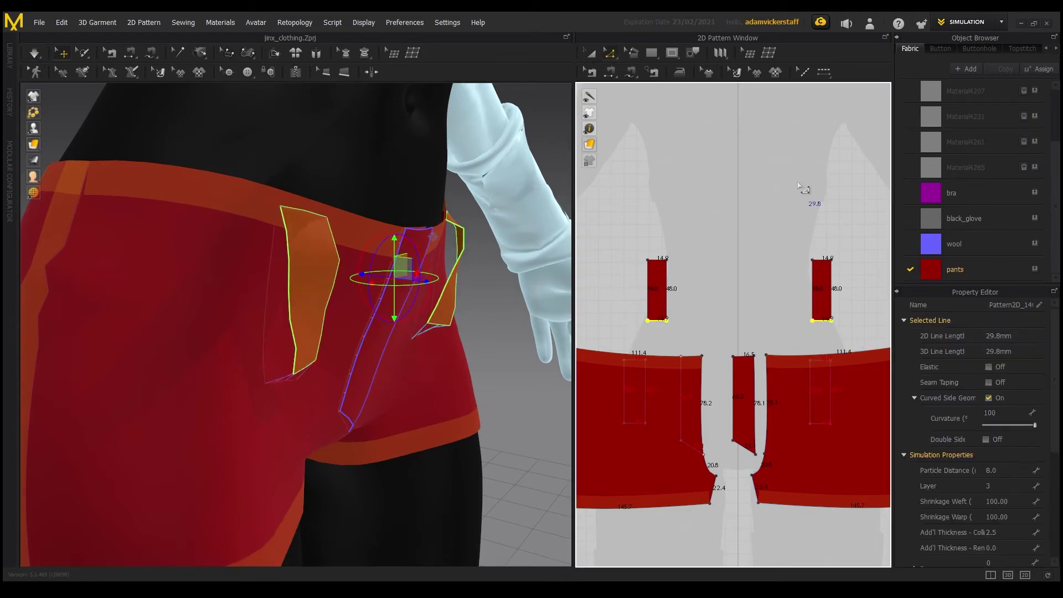
pyautogui.hotkey('ctrl', 'z')
pyautogui.click(831, 299)
pyautogui.keyDown('shift'); pyautogui.click(812, 299); pyautogui.keyUp('shift')
pyautogui.keyDown('shift'); pyautogui.click(667, 298); pyautogui.keyUp('shift')
pyautogui.keyDown('shift'); pyautogui.click(647, 298); pyautogui.keyUp('shift')
pyautogui.hotkey('ctrl', 'z')
pyautogui.hotkey('ctrl', 'z')
pyautogui.hotkey('ctrl', 'z')
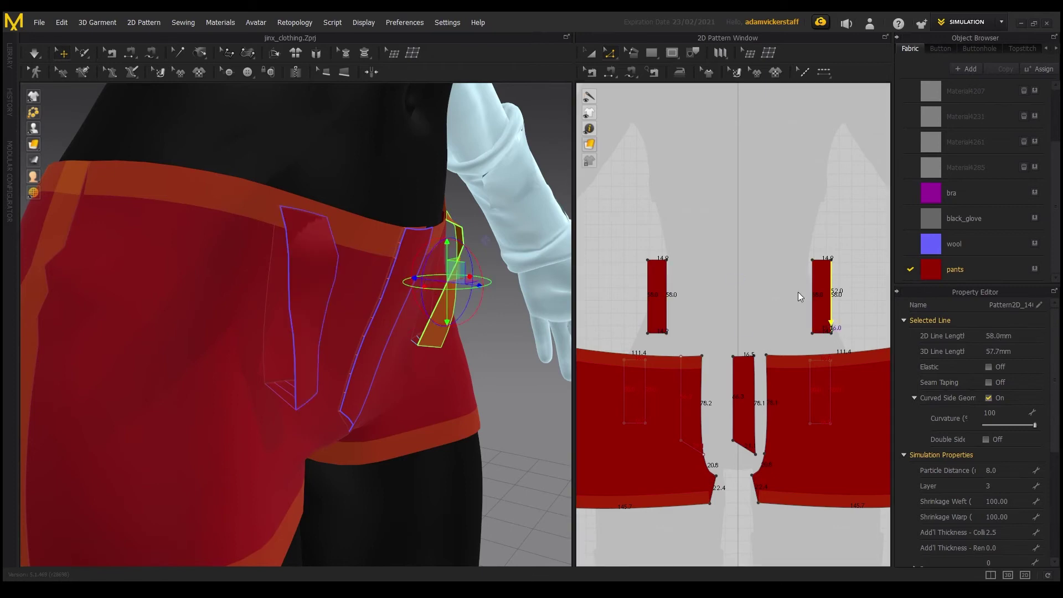
# Set the long edges of both strips to 52 mm and simulate the shorts.
pyautogui.click(813, 281)
pyautogui.click(666, 293)
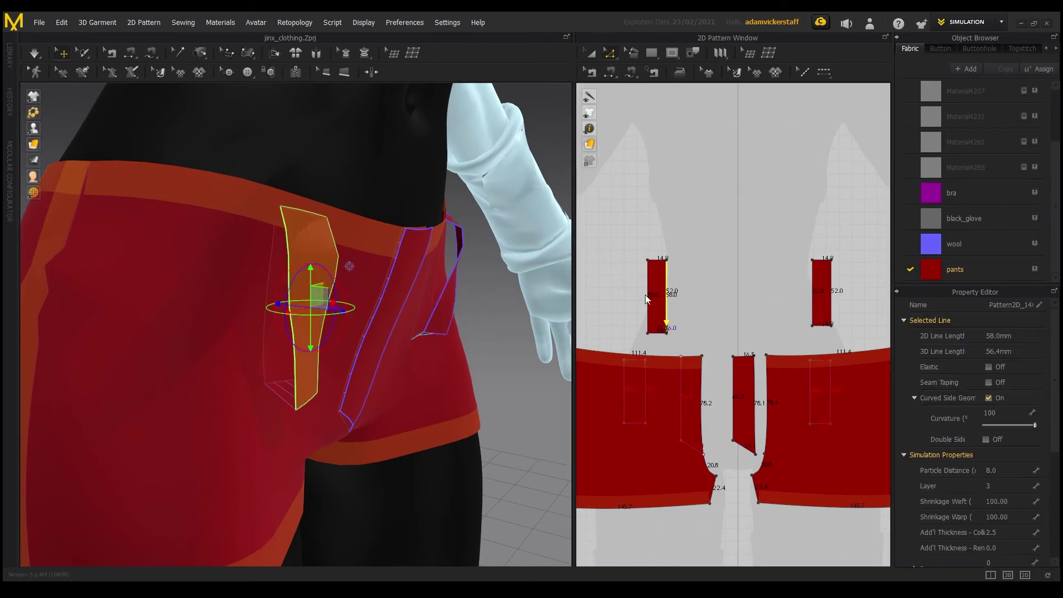
pyautogui.hotkey('ctrl', 'z')
pyautogui.click(711, 287)
pyautogui.moveTo(498, 260); pyautogui.dragTo(354, 233, button='right')
pyautogui.scroll(-5, 332, 221)
pyautogui.click(36, 54)
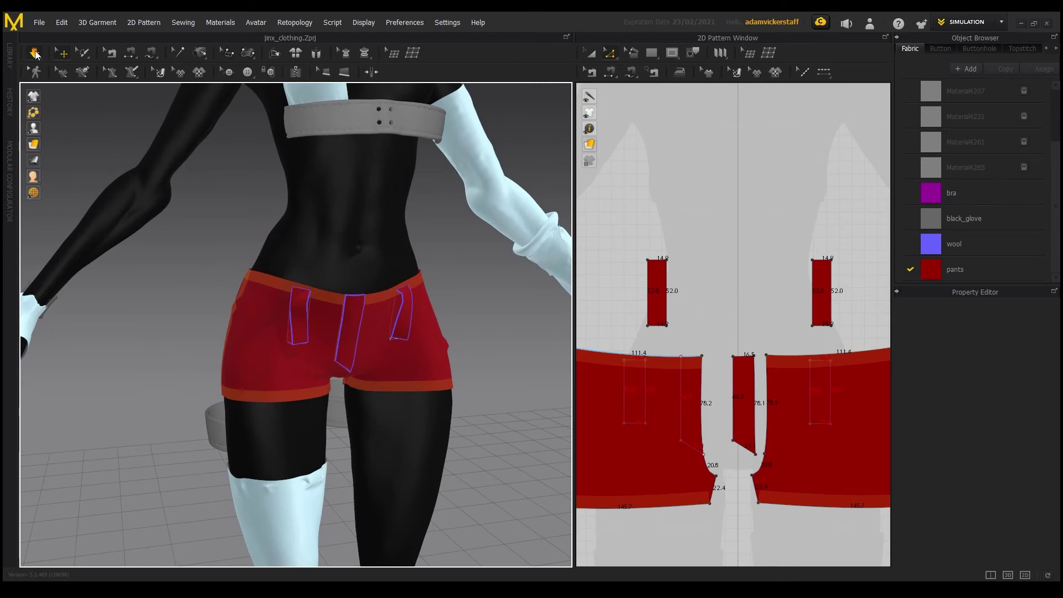
# Set the particle distance of both belt-loop strips to 5 and simulate the shorts.
pyautogui.click(36, 53)
pyautogui.moveTo(625, 241); pyautogui.dragTo(853, 338)
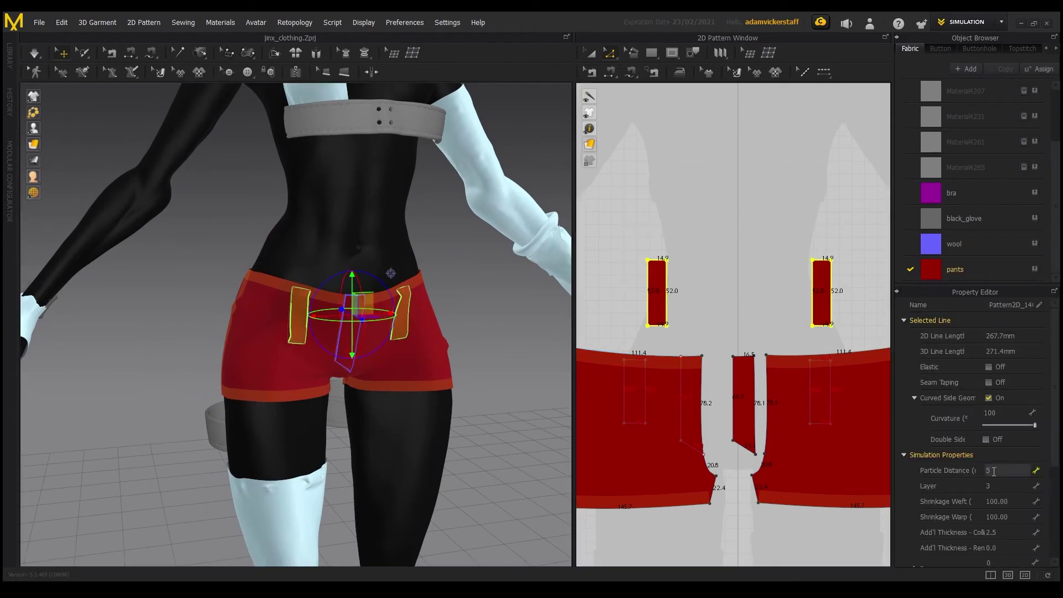
pyautogui.click(749, 185)
pyautogui.click(34, 54)
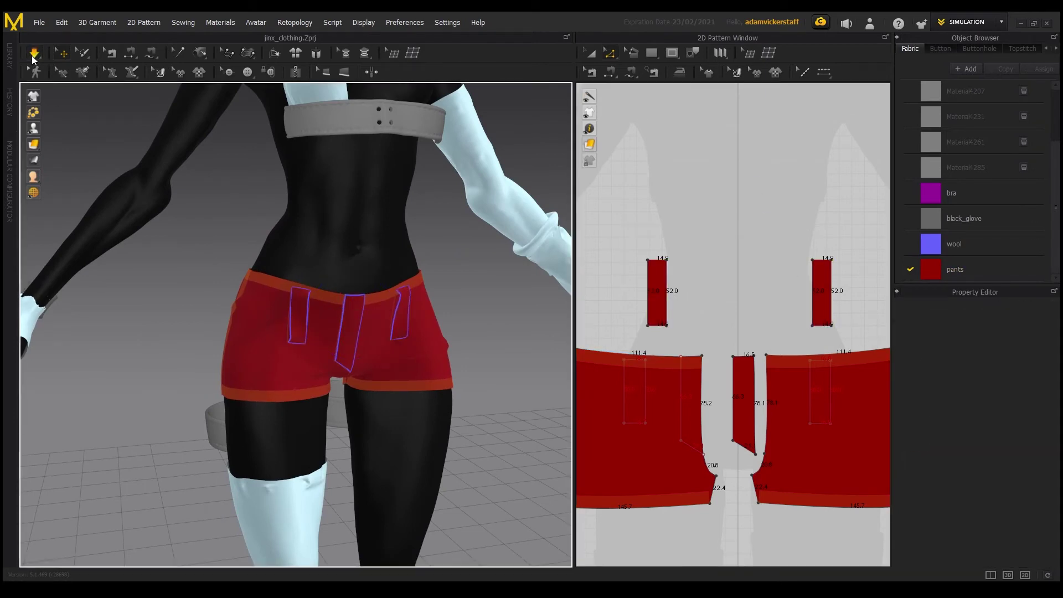
# Simulate the shorts once more with their strips, and freeze all of the shorts' patterns.
pyautogui.scroll(-5, 242, 362)
pyautogui.moveTo(243, 363); pyautogui.dragTo(243, 222, button='right')
pyautogui.scroll(-6, 615, 269)
pyautogui.moveTo(615, 269); pyautogui.dragTo(867, 396)
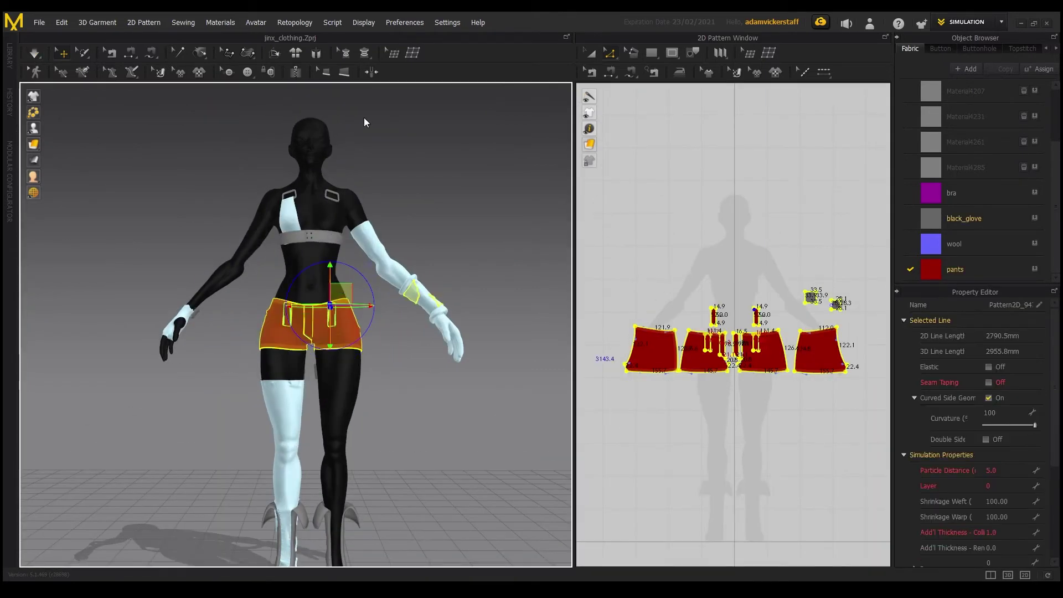
pyautogui.click(362, 177)
pyautogui.scroll(5, 167, 332)
pyautogui.moveTo(167, 348); pyautogui.dragTo(253, 379, button='middle')
pyautogui.click(356, 284)
pyautogui.moveTo(356, 284); pyautogui.dragTo(458, 230, button='right')
pyautogui.moveTo(139, 232); pyautogui.dragTo(439, 391, button='right')
pyautogui.click(35, 54)
pyautogui.click(344, 295)
pyautogui.click(360, 269)
pyautogui.press('2')
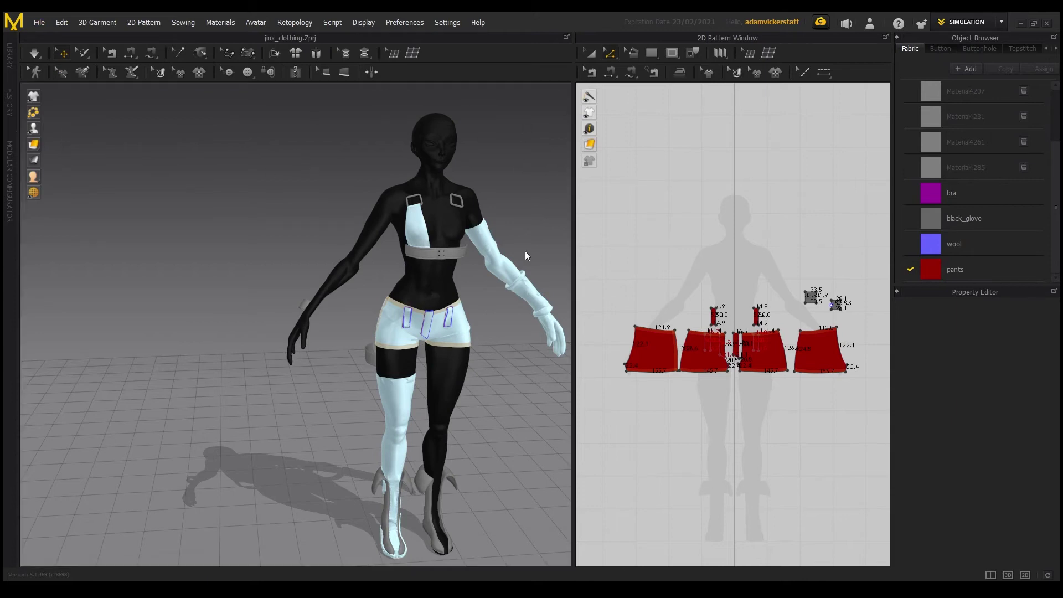
# Unfreeze the fingerless glove on the avatar's right hand and simulate it.
pyautogui.click(543, 518)
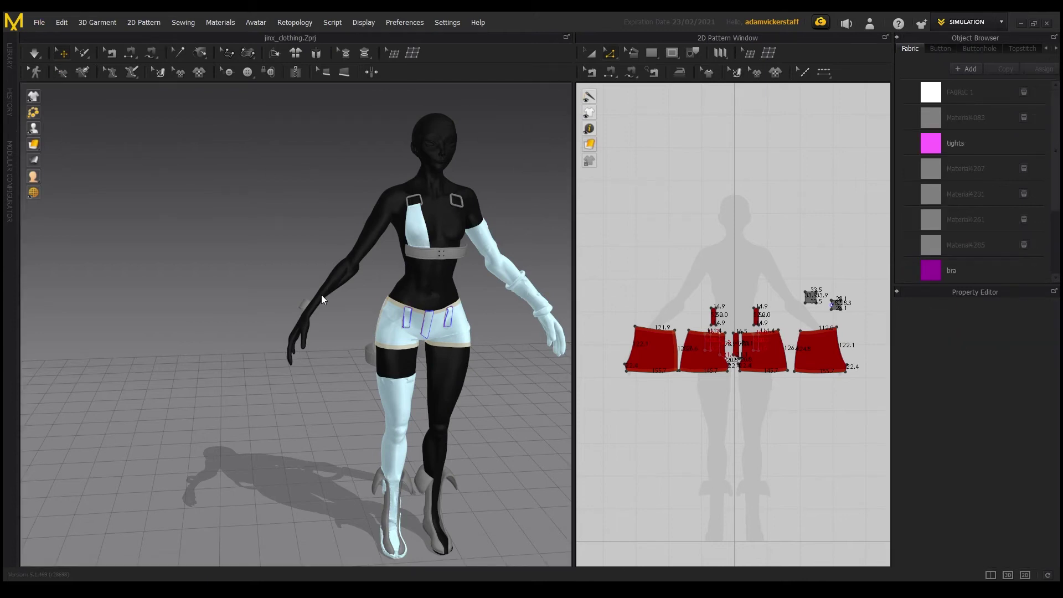
pyautogui.click(454, 275)
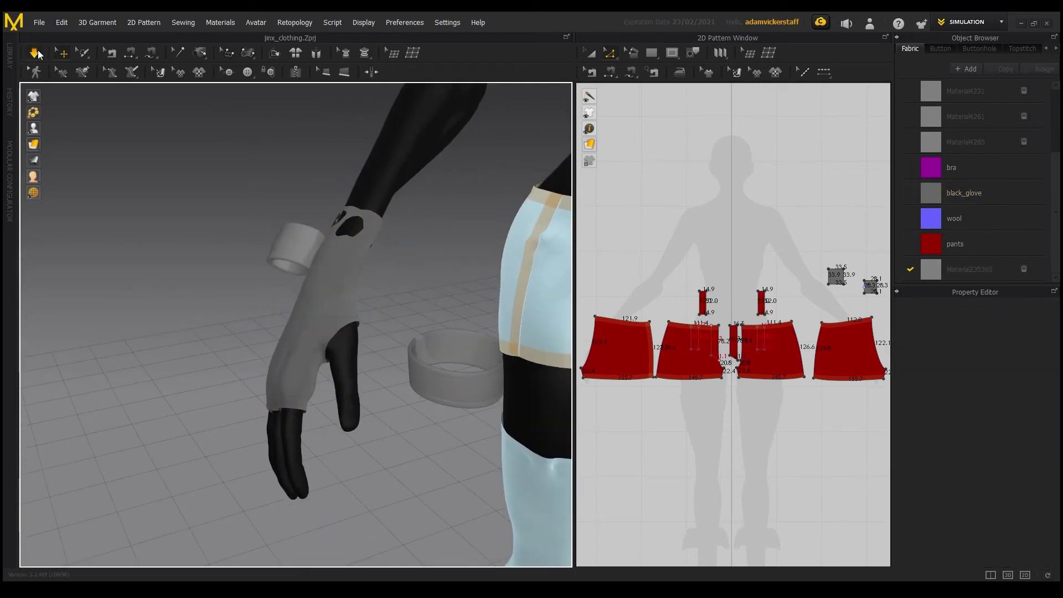
pyautogui.moveTo(238, 183); pyautogui.dragTo(435, 316, button='right')
pyautogui.click(348, 351)
pyautogui.click(262, 359)
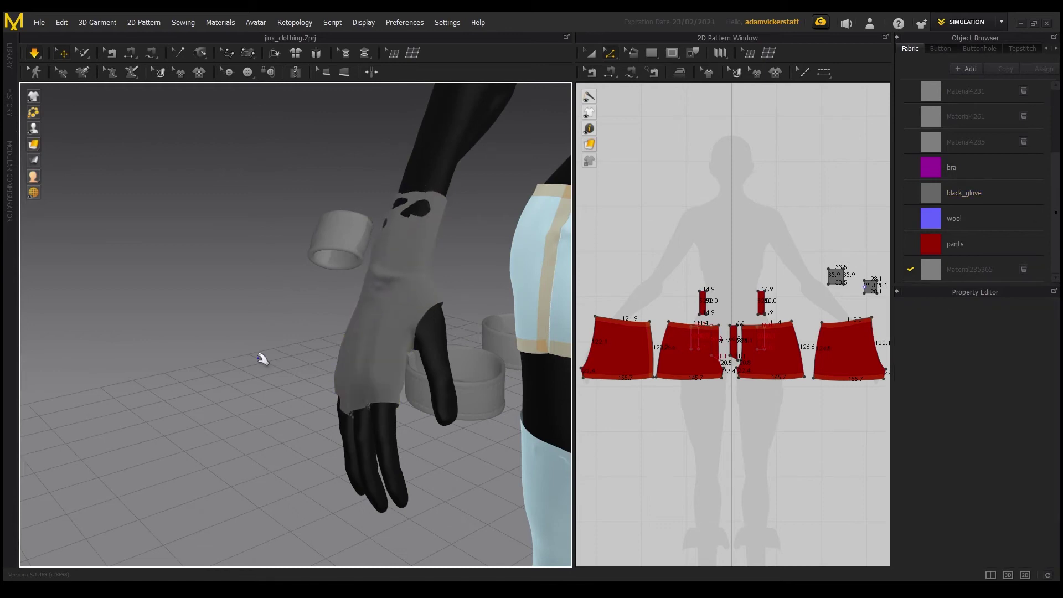
# Add a new fabric for the fingerless glove, assign it to the pattern and name it glove2.
pyautogui.moveTo(255, 368); pyautogui.dragTo(391, 442, button='right')
pyautogui.click(418, 327)
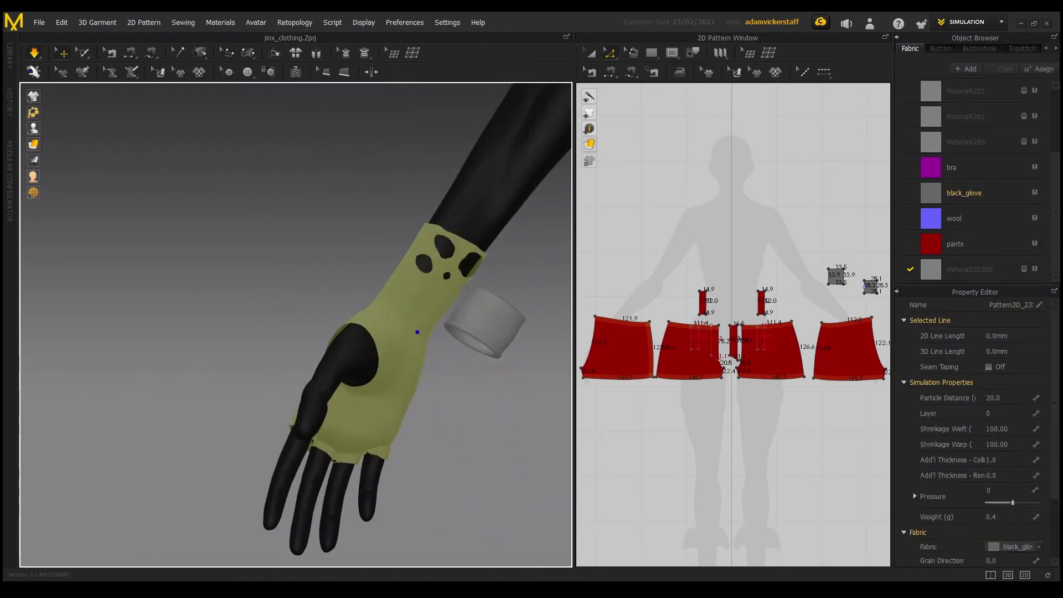
pyautogui.click(1013, 274)
pyautogui.click(599, 367)
pyautogui.click(408, 345)
pyautogui.scroll(-2, 962, 215)
pyautogui.click(1034, 269)
pyautogui.doubleClick(970, 269)
pyautogui.write('glove2')
pyautogui.press('Return')
# Simulate the fingerless glove with its new fabric and check the fit around the wrist and palm.
pyautogui.scroll(-4, 1018, 490)
pyautogui.click(285, 385)
pyautogui.scroll(-5, 285, 385)
pyautogui.moveTo(285, 384); pyautogui.dragTo(388, 377, button='right')
pyautogui.scroll(4, 310, 343)
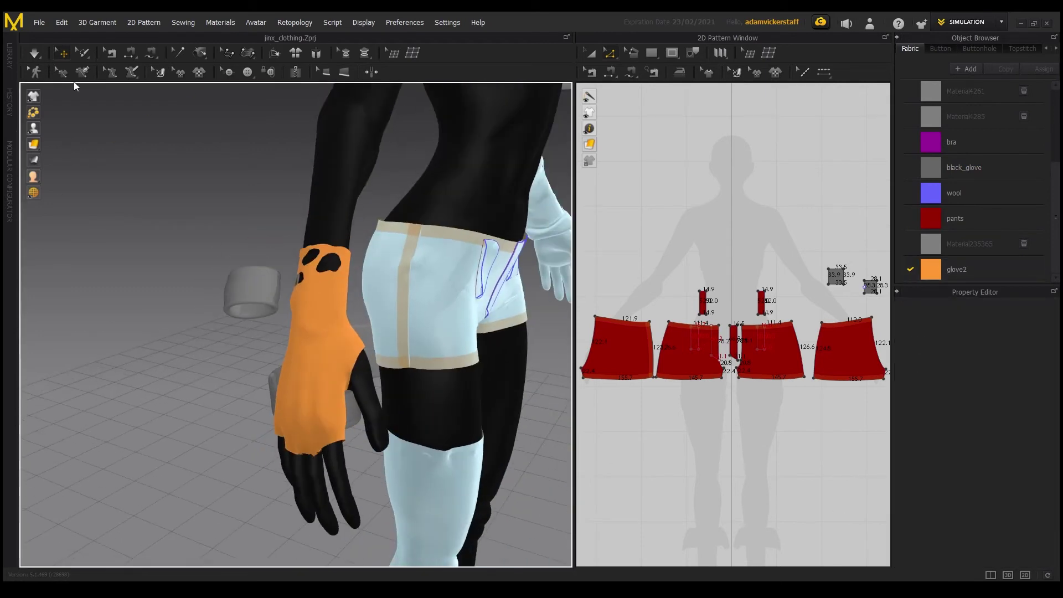
pyautogui.click(34, 57)
pyautogui.scroll(-4, 232, 266)
pyautogui.moveTo(277, 266); pyautogui.dragTo(265, 244, button='right')
pyautogui.scroll(6, 220, 265)
pyautogui.moveTo(266, 244); pyautogui.dragTo(310, 193, button='middle')
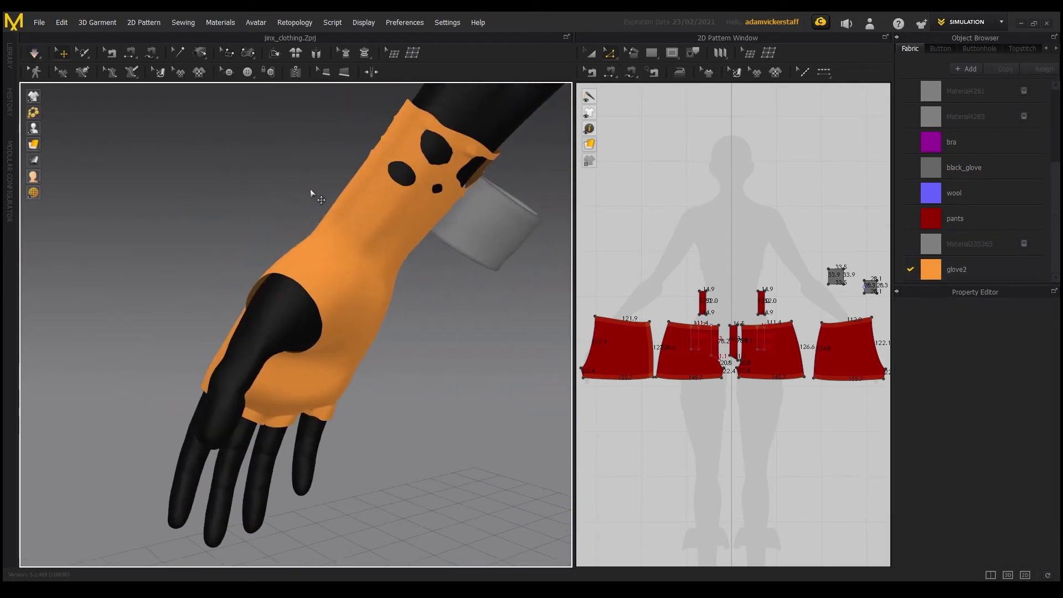
# Set the physical property preset of the glove2 fabric to Linen and simulate the glove.
pyautogui.click(991, 269)
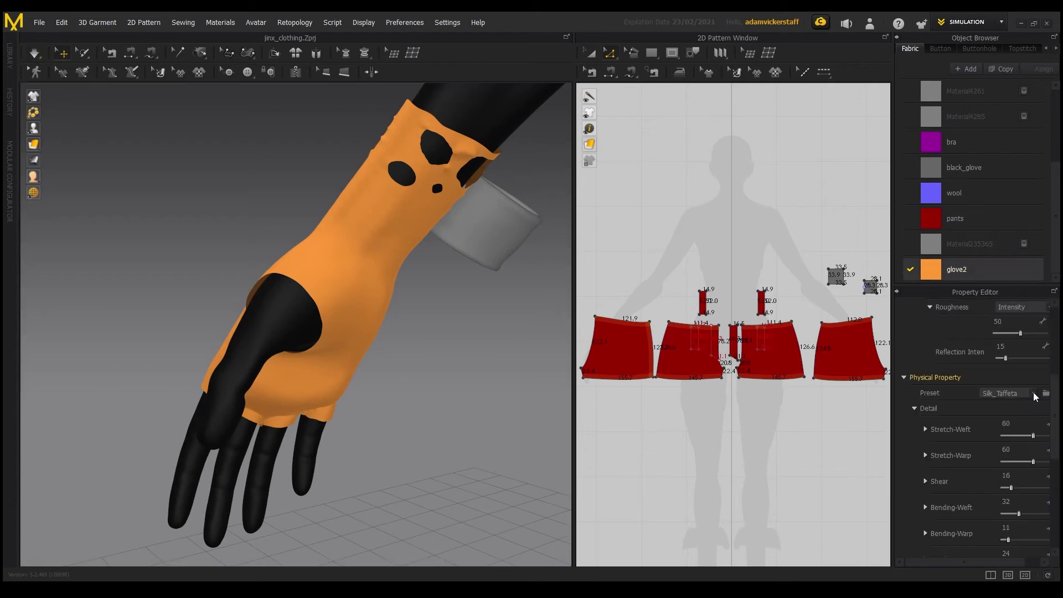
pyautogui.click(36, 54)
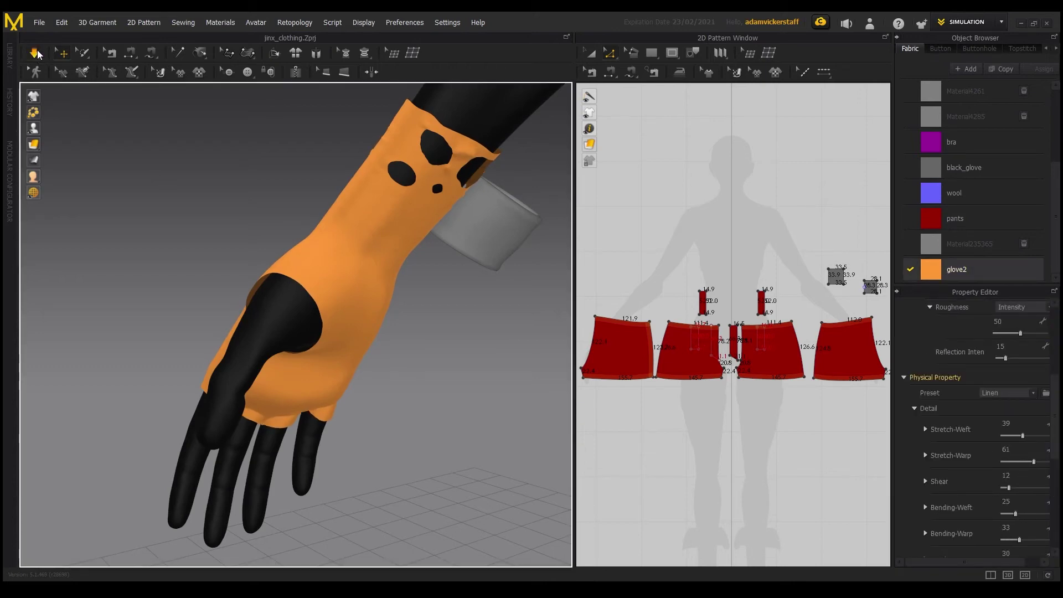
pyautogui.click(38, 54)
# Place a tack on the upper part of the fingerless glove and simulate it again.
pyautogui.scroll(-2, 456, 310)
pyautogui.moveTo(456, 314); pyautogui.dragTo(337, 312, button='right')
pyautogui.scroll(4, 337, 311)
pyautogui.click(200, 52)
pyautogui.moveTo(422, 372); pyautogui.dragTo(431, 296, button='right')
pyautogui.click(435, 238)
pyautogui.moveTo(393, 281); pyautogui.dragTo(331, 401, button='right')
pyautogui.moveTo(258, 372); pyautogui.dragTo(28, 55, button='right')
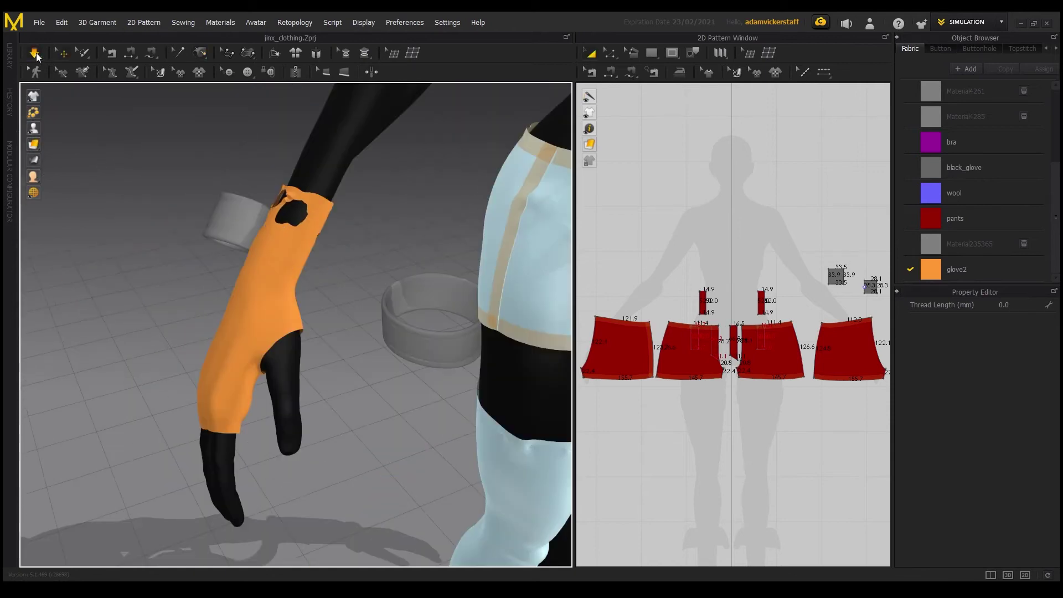
pyautogui.moveTo(143, 351); pyautogui.dragTo(64, 59, button='right')
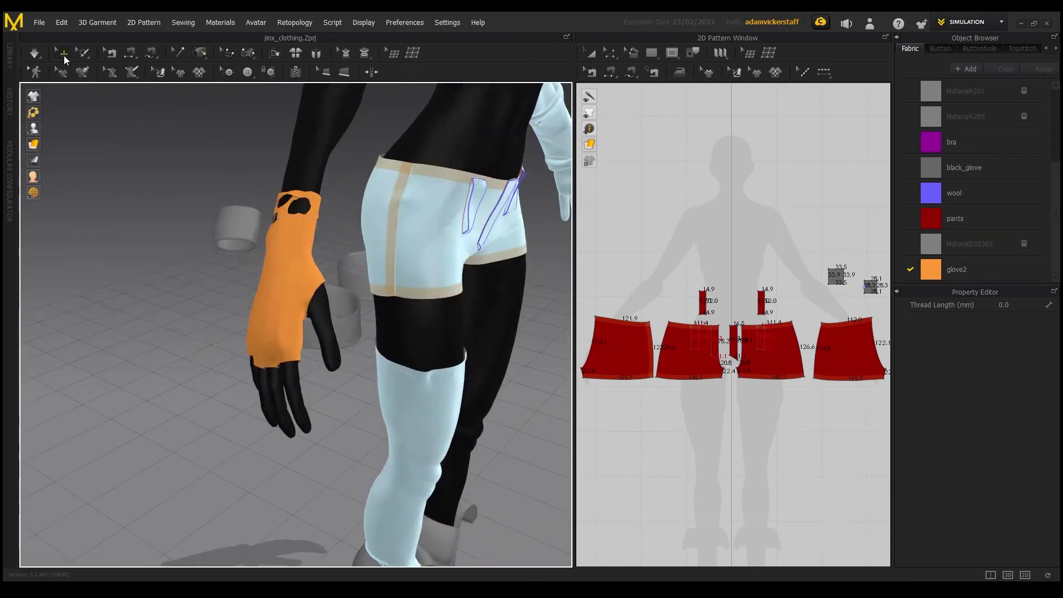
# Freeze the fingerless glove on the avatar's right hand.
pyautogui.click(64, 59)
pyautogui.click(287, 277)
pyautogui.hotkey('ctrl', 'k')
# Assign the glove2 fabric to the long glove on the avatar's left arm, unfreeze it and simulate.
pyautogui.scroll(-5, 334, 294)
pyautogui.moveTo(334, 294); pyautogui.dragTo(307, 335, button='right')
pyautogui.click(379, 273)
pyautogui.click(1034, 269)
pyautogui.hotkey('ctrl', 'k')
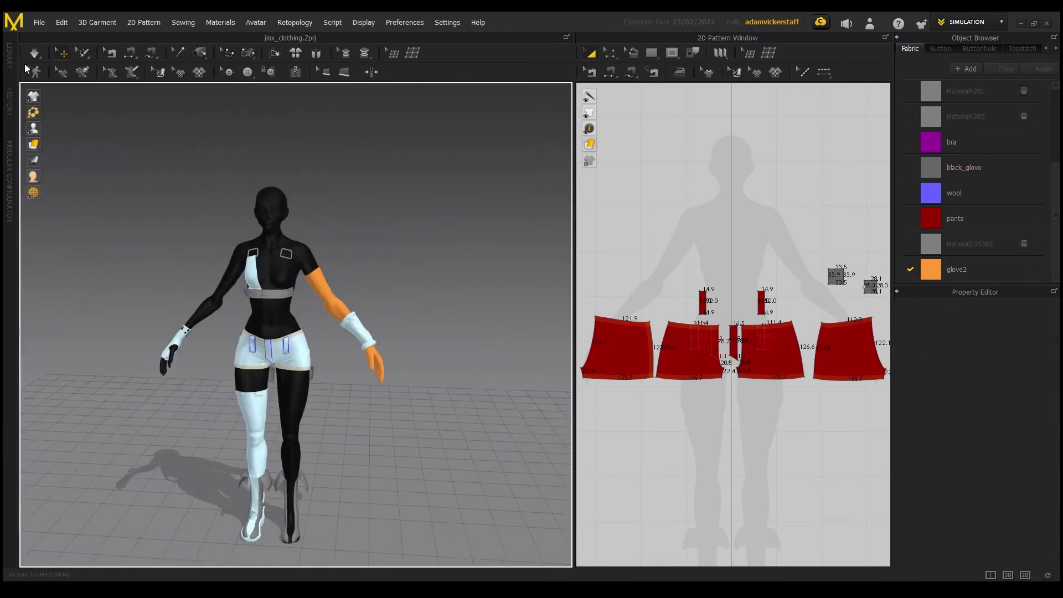
pyautogui.scroll(3, 351, 273)
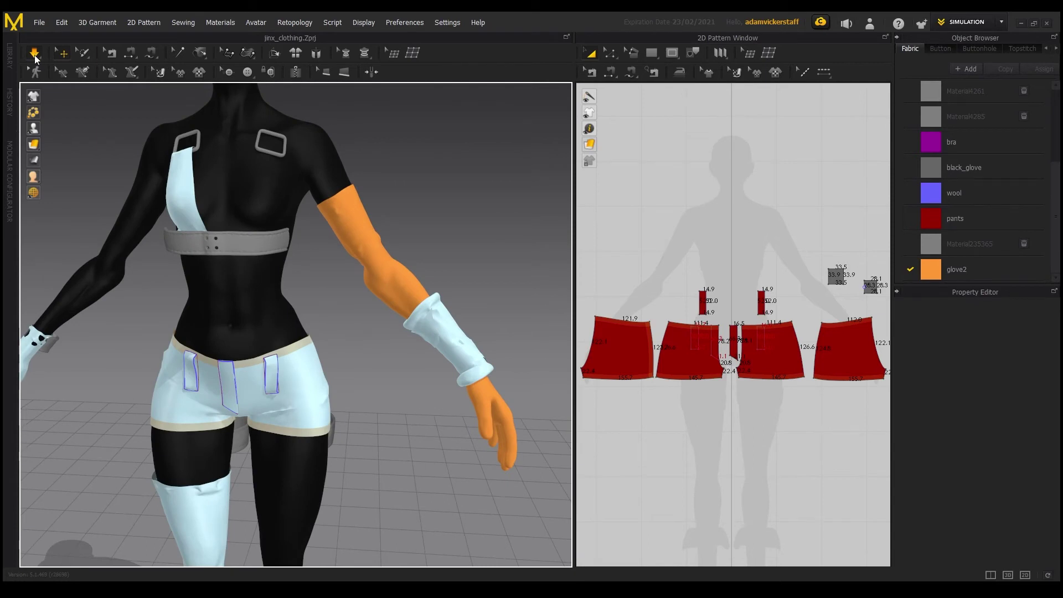
pyautogui.click(34, 59)
pyautogui.moveTo(422, 244); pyautogui.dragTo(391, 210, button='right')
pyautogui.scroll(-5, 247, 185)
pyautogui.scroll(3, 194, 231)
pyautogui.moveTo(193, 232); pyautogui.dragTo(245, 211, button='right')
pyautogui.moveTo(245, 212); pyautogui.dragTo(242, 216, button='middle')
pyautogui.scroll(-3, 779, 294)
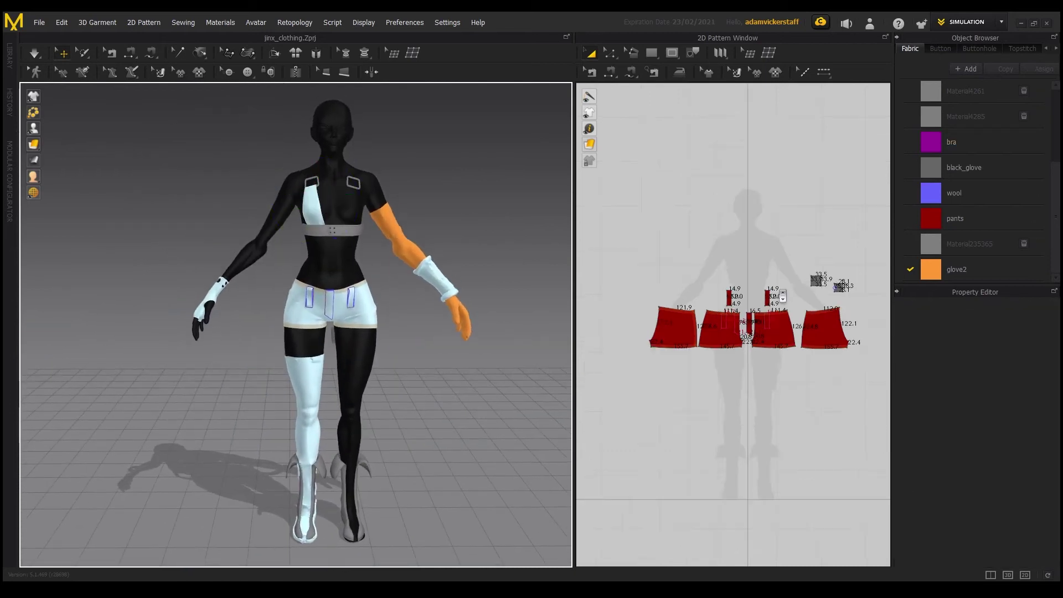
pyautogui.scroll(2, 779, 294)
pyautogui.moveTo(814, 403); pyautogui.dragTo(816, 404)
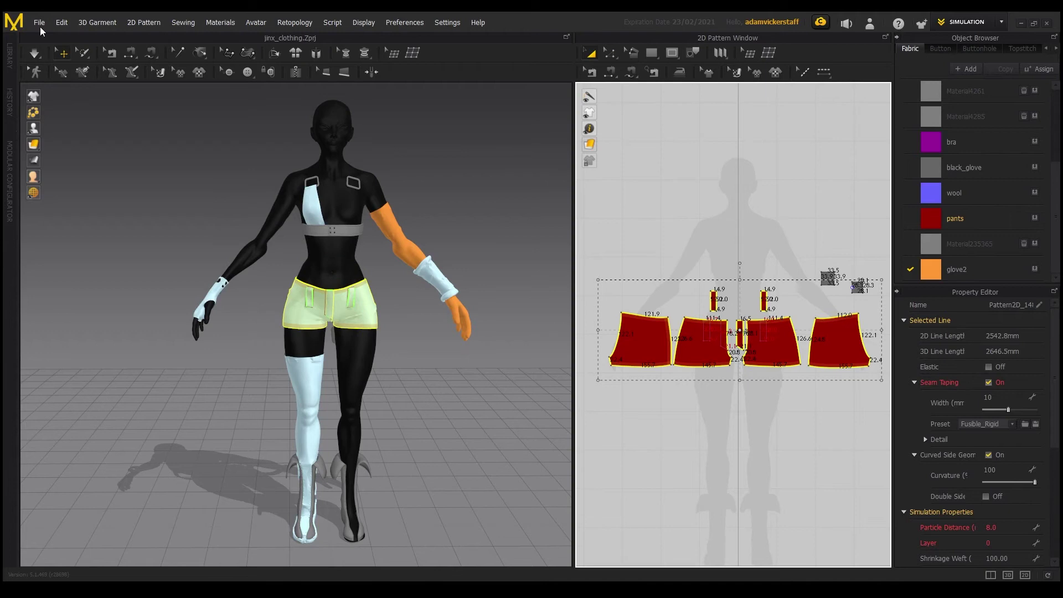
pyautogui.click(484, 409)
pyautogui.scroll(-1, 485, 409)
# Select the bra cup, the front shorts patterns with their strips, the stocking and the wrist cuff together.
pyautogui.click(353, 321)
pyautogui.click(424, 211)
pyautogui.click(351, 305)
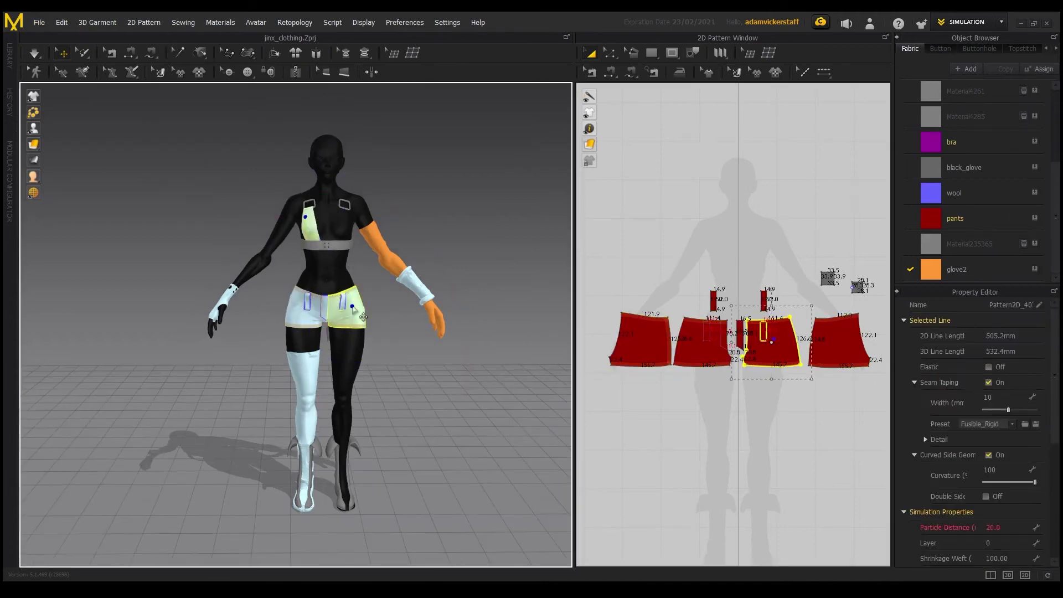
pyautogui.moveTo(603, 251); pyautogui.dragTo(879, 394)
pyautogui.click(303, 415)
pyautogui.scroll(2, 342, 394)
pyautogui.scroll(3, 296, 293)
pyautogui.keyDown('shift'); pyautogui.click(316, 302); pyautogui.keyUp('shift')
pyautogui.keyDown('shift'); pyautogui.click(387, 301); pyautogui.keyUp('shift')
pyautogui.keyDown('shift'); pyautogui.click(474, 271); pyautogui.keyUp('shift')
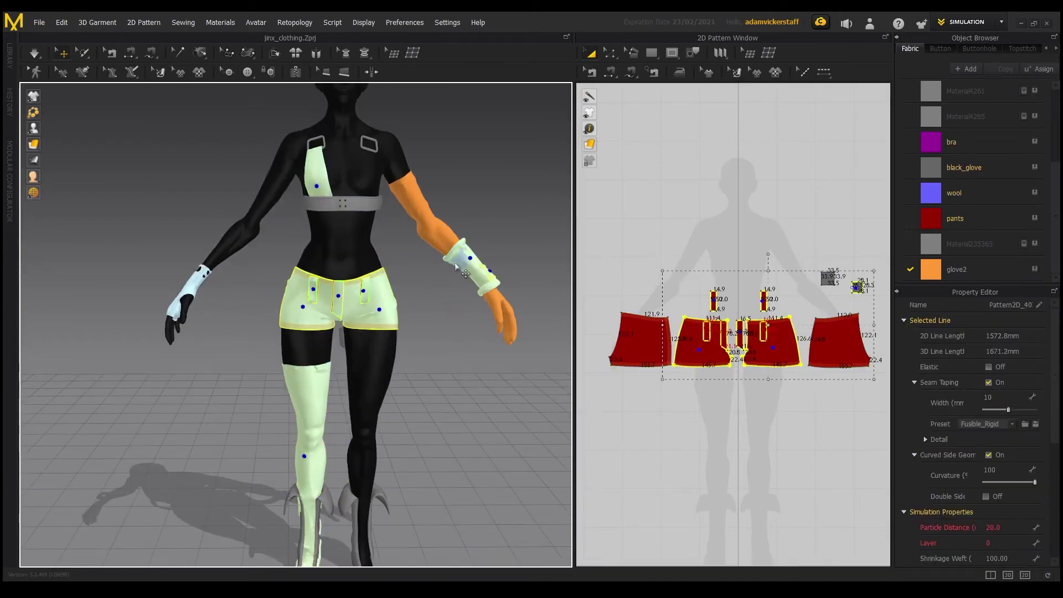
# Add the back panels of the shorts to the selection and turn off seam taping.
pyautogui.moveTo(222, 354); pyautogui.dragTo(387, 380, button='right')
pyautogui.moveTo(387, 380); pyautogui.dragTo(543, 388, button='middle')
pyautogui.keyDown('shift'); pyautogui.click(358, 341); pyautogui.keyUp('shift')
pyautogui.keyDown('shift'); pyautogui.click(297, 334); pyautogui.keyUp('shift')
pyautogui.click(988, 382)
pyautogui.scroll(-4, 254, 249)
pyautogui.moveTo(83, 277); pyautogui.dragTo(238, 291, button='right')
pyautogui.scroll(3, 238, 290)
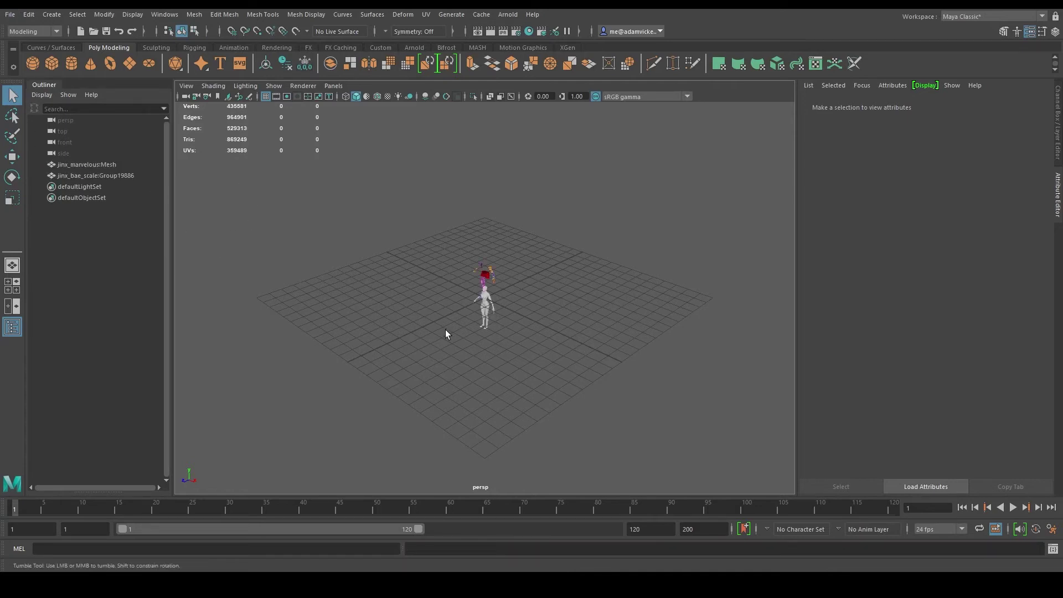
# In Maya, align the jinx_marvelous mesh with the body by setting its Translate Y to -2.500.
pyautogui.scroll(5, 534, 250)
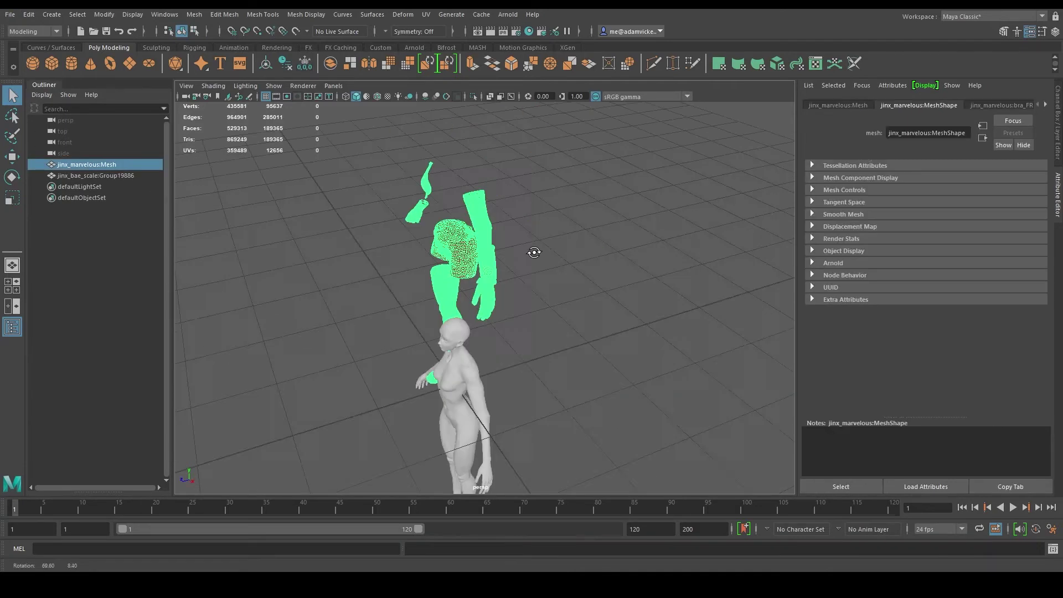
pyautogui.keyDown('alt'); pyautogui.moveTo(586, 264); pyautogui.dragTo(66, 265); pyautogui.keyUp('alt')
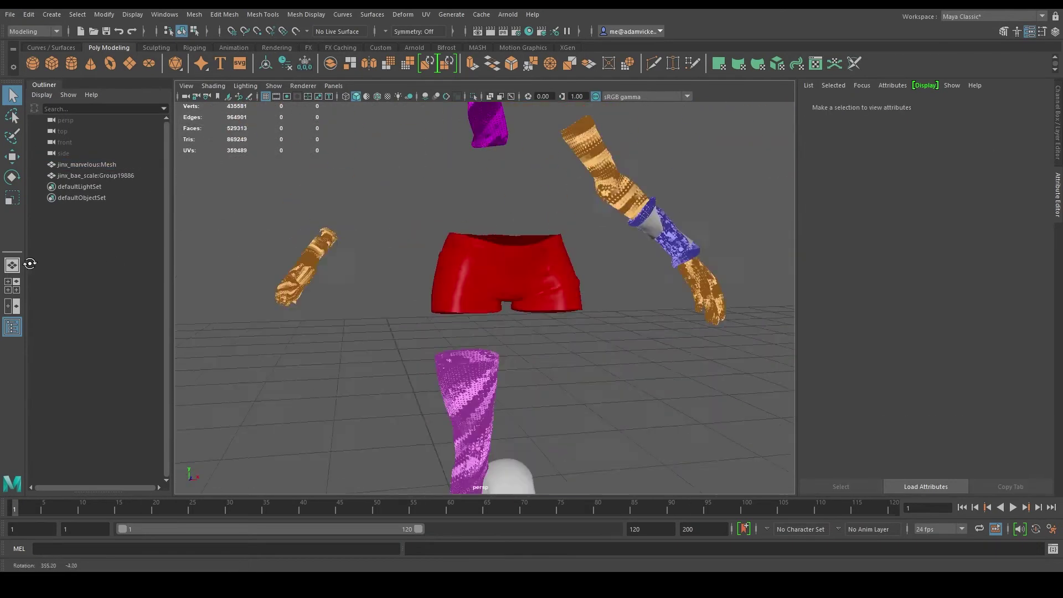
pyautogui.click(468, 302)
pyautogui.scroll(3, 467, 315)
pyautogui.keyDown('alt'); pyautogui.moveTo(467, 315); pyautogui.dragTo(510, 234); pyautogui.keyUp('alt')
pyautogui.scroll(-5, 510, 235)
pyautogui.keyDown('alt'); pyautogui.moveTo(510, 235); pyautogui.dragTo(494, 167, button='middle'); pyautogui.keyUp('alt')
pyautogui.click(838, 105)
pyautogui.keyDown('alt'); pyautogui.moveTo(501, 471); pyautogui.dragTo(515, 302, button='middle'); pyautogui.keyUp('alt')
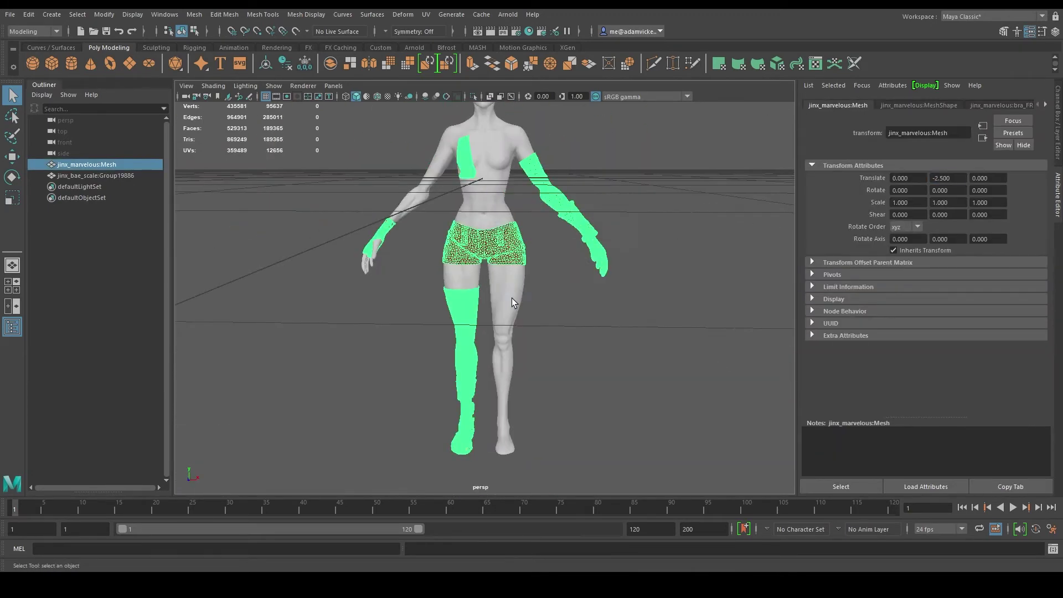
# Delete the jinx_bae_scale body mesh, keeping only the clothing in the scene.
pyautogui.click(507, 304)
pyautogui.press('Delete')
pyautogui.click(454, 337)
pyautogui.keyDown('alt'); pyautogui.moveTo(443, 338); pyautogui.dragTo(385, 194, button='middle'); pyautogui.keyUp('alt')
pyautogui.click(529, 233)
pyautogui.moveTo(535, 237)
pyautogui.keyDown('alt'); pyautogui.mouseDown()
pyautogui.moveTo(633, 230)
pyautogui.moveTo(487, 261)
pyautogui.moveTo(646, 224)
pyautogui.moveTo(529, 251)
pyautogui.mouseUp(); pyautogui.keyUp('alt')
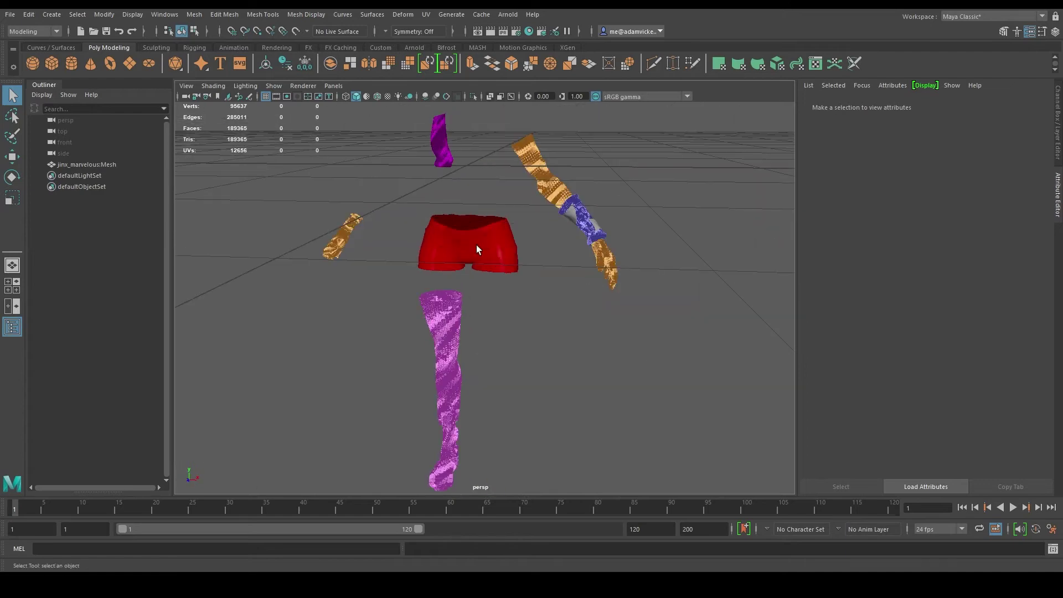
# Check the remaining clothing mesh and save the scene.
pyautogui.click(530, 252)
pyautogui.click(441, 34)
pyautogui.keyDown('alt'); pyautogui.moveTo(546, 229); pyautogui.dragTo(515, 216); pyautogui.keyUp('alt')
pyautogui.hotkey('ctrl', 's')
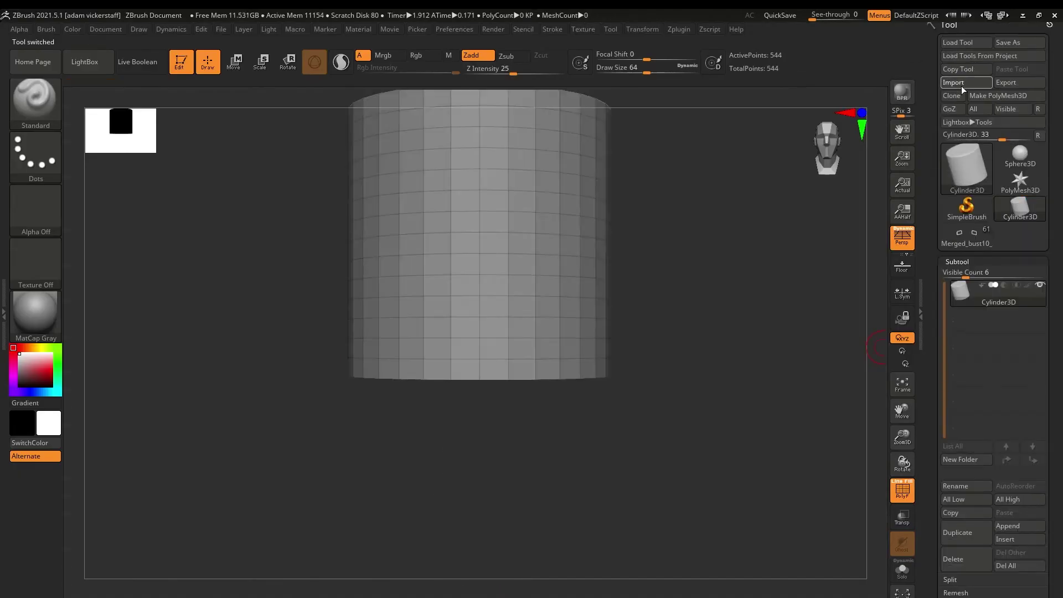
# In ZBrush, add the imported jinx_marvelous_scaled mesh to the character as a subtool and isolate it.
pyautogui.click(966, 236)
pyautogui.click(988, 305)
pyautogui.click(902, 570)
pyautogui.click(903, 571)
pyautogui.moveTo(903, 464); pyautogui.dragTo(1005, 465)
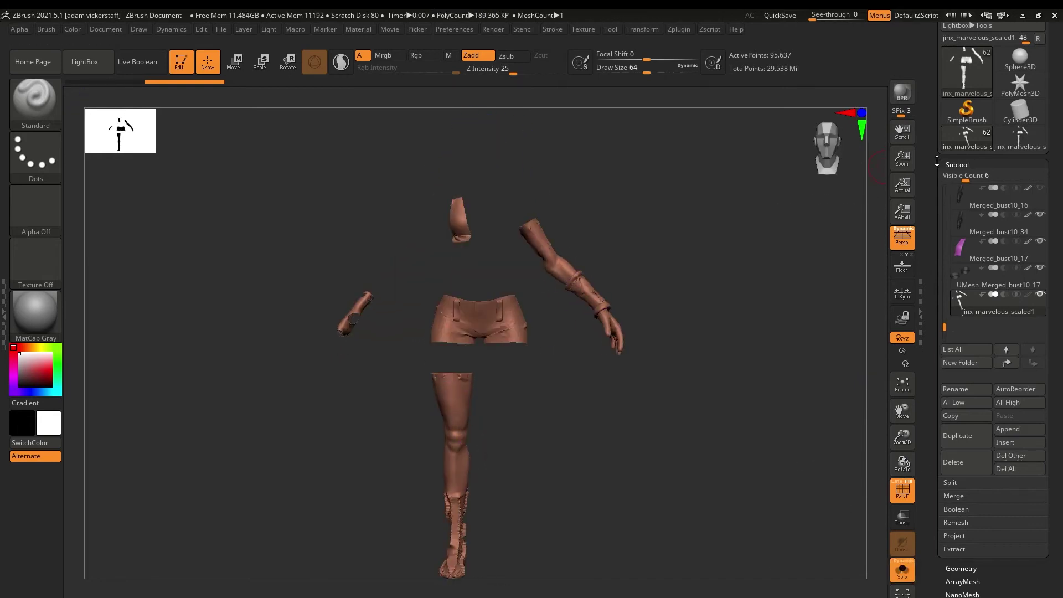
# Split the shorts from the clothing mesh into their own subtool.
pyautogui.click(950, 482)
pyautogui.keyDown('ctrl'); pyautogui.keyDown('shift'); pyautogui.moveTo(404, 268); pyautogui.dragTo(487, 325); pyautogui.keyUp('shift'); pyautogui.keyUp('ctrl')
pyautogui.click(957, 76)
pyautogui.click(965, 314)
# Process the shorts on a cloned copy with the UV Master plugin.
pyautogui.moveTo(903, 438); pyautogui.dragTo(903, 487)
pyautogui.moveTo(902, 411); pyautogui.dragTo(904, 537)
pyautogui.moveTo(902, 464)
pyautogui.mouseDown()
pyautogui.moveTo(885, 470)
pyautogui.moveTo(904, 467)
pyautogui.mouseUp()
pyautogui.click(904, 489)
pyautogui.click(902, 491)
pyautogui.click(679, 29)
pyautogui.click(711, 262)
pyautogui.click(716, 448)
pyautogui.click(701, 478)
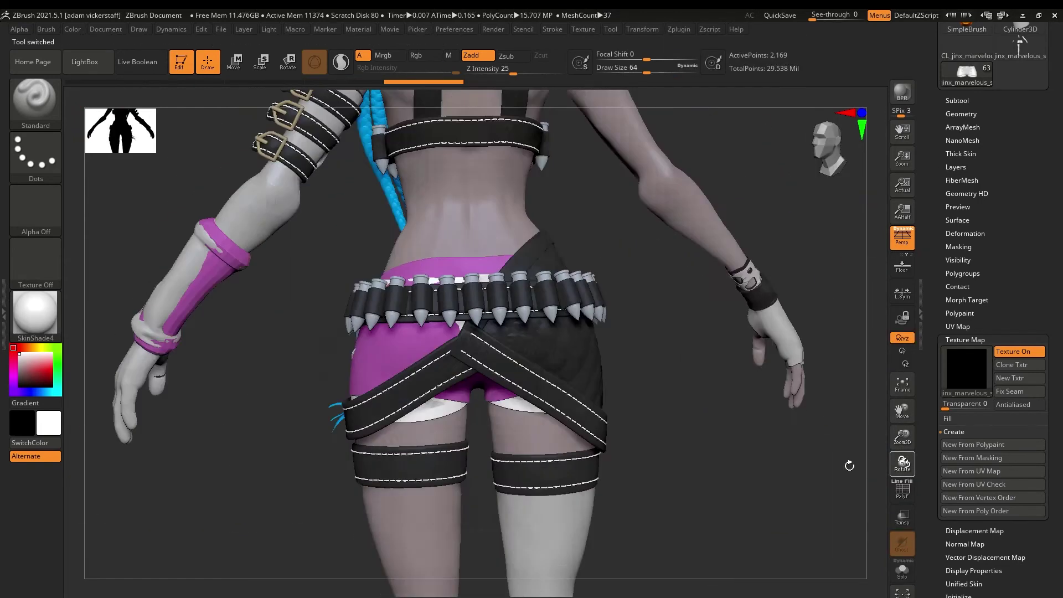
# Split the bra cup, gloves and wrist cuff into separate subtools using Split Hidden.
pyautogui.moveTo(902, 463); pyautogui.dragTo(908, 463)
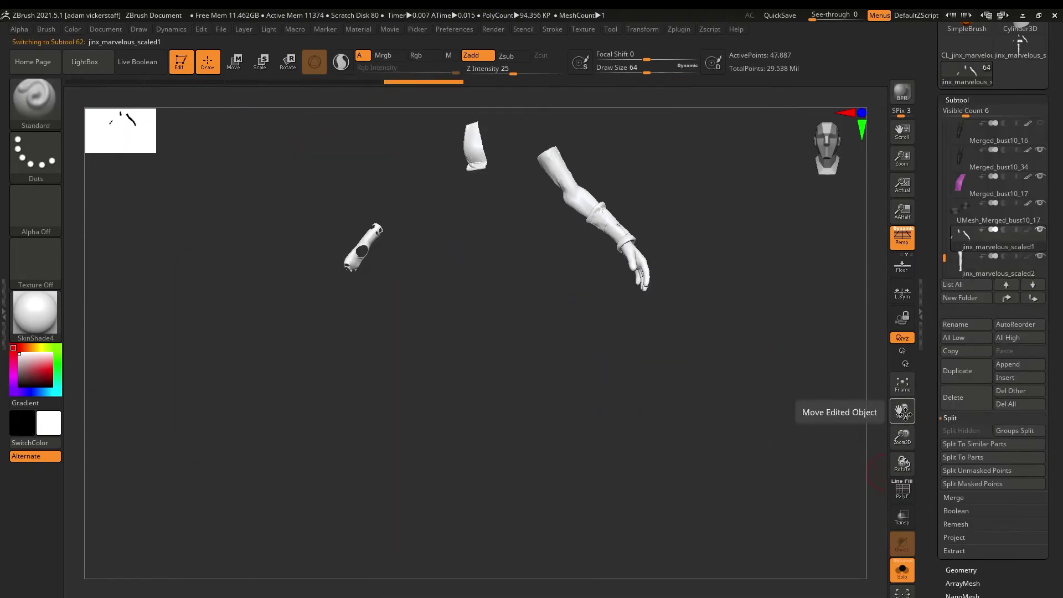
pyautogui.click(939, 444)
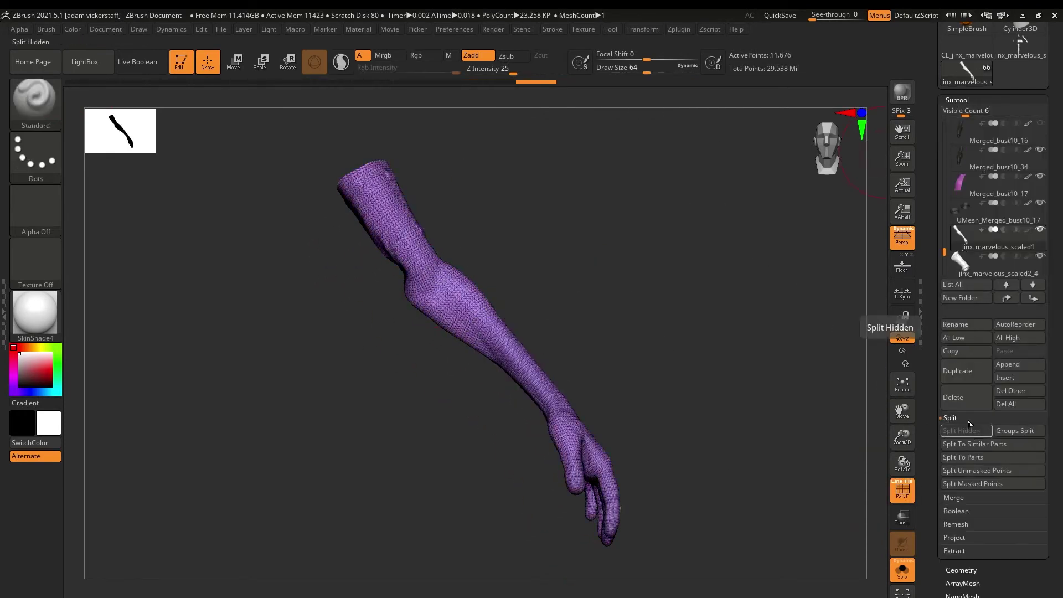
pyautogui.click(953, 436)
pyautogui.click(953, 435)
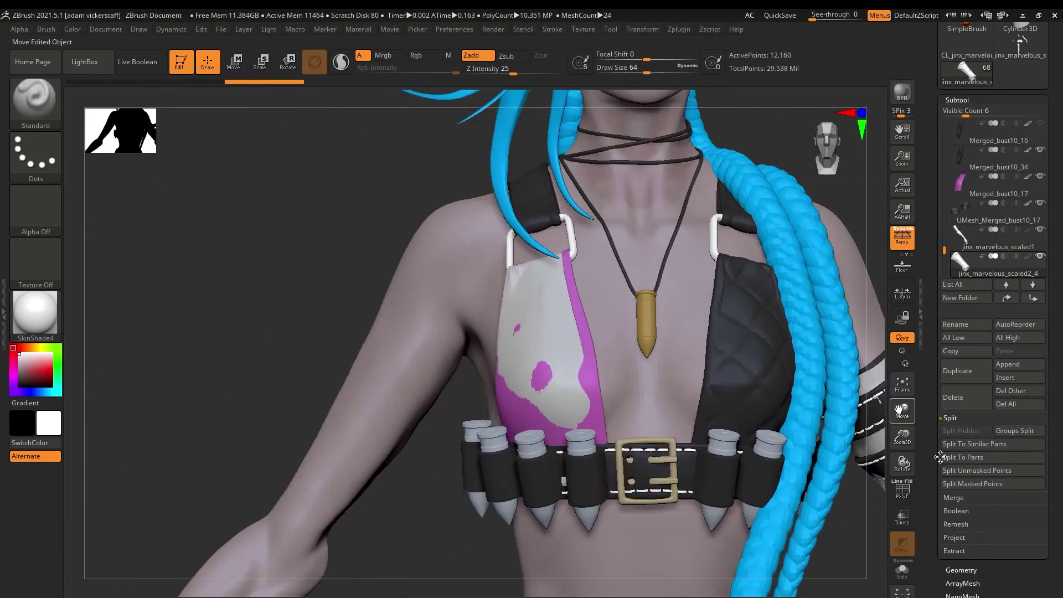
# Order the new bra cup beside the old Merged_bust10_17 cup, hide the old one and turn off perspective.
pyautogui.keyDown('alt'); pyautogui.click(586, 315); pyautogui.keyUp('alt')
pyautogui.moveTo(933, 460); pyautogui.dragTo(904, 410)
pyautogui.click(998, 267)
pyautogui.click(1040, 229)
pyautogui.click(903, 238)
pyautogui.click(902, 385)
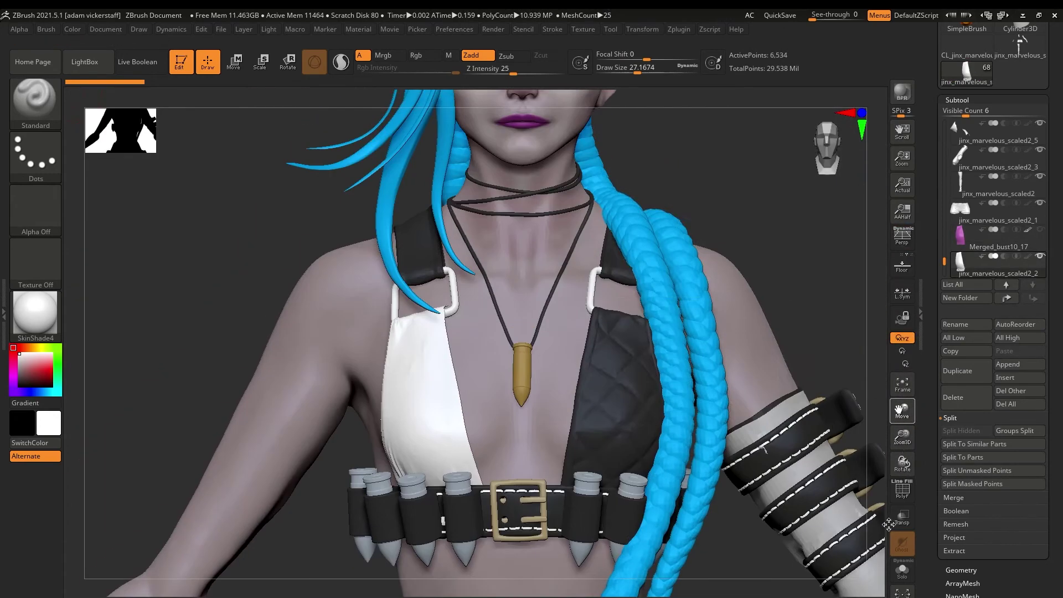
# Duplicate the old purple bra cup subtool and prepare the copy's geometry as a low-resolution base.
pyautogui.click(957, 100)
pyautogui.moveTo(902, 463)
pyautogui.mouseDown()
pyautogui.moveTo(884, 469)
pyautogui.moveTo(937, 475)
pyautogui.moveTo(842, 463)
pyautogui.moveTo(892, 473)
pyautogui.mouseUp()
pyautogui.click(957, 100)
pyautogui.click(1041, 257)
pyautogui.click(902, 488)
pyautogui.click(961, 571)
pyautogui.click(963, 337)
pyautogui.click(902, 489)
pyautogui.click(957, 100)
pyautogui.click(1040, 257)
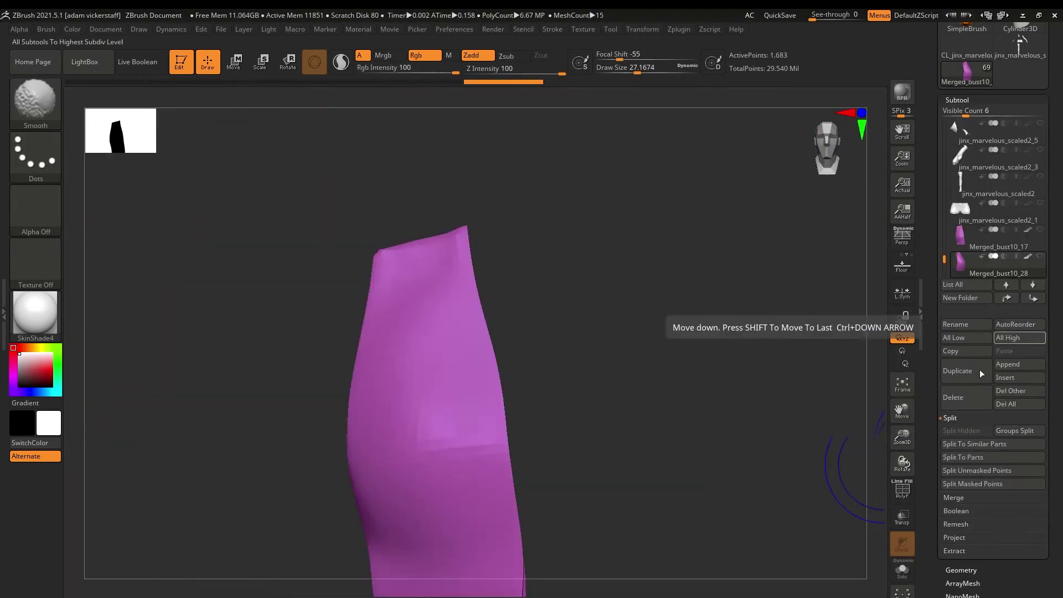
# Project the simulated bra cup onto the low-resolution purple copy with ProjectAll, subdividing and projecting again at the higher levels.
pyautogui.click(1041, 203)
pyautogui.click(957, 100)
pyautogui.click(962, 300)
pyautogui.click(956, 99)
pyautogui.moveTo(902, 438); pyautogui.dragTo(903, 428)
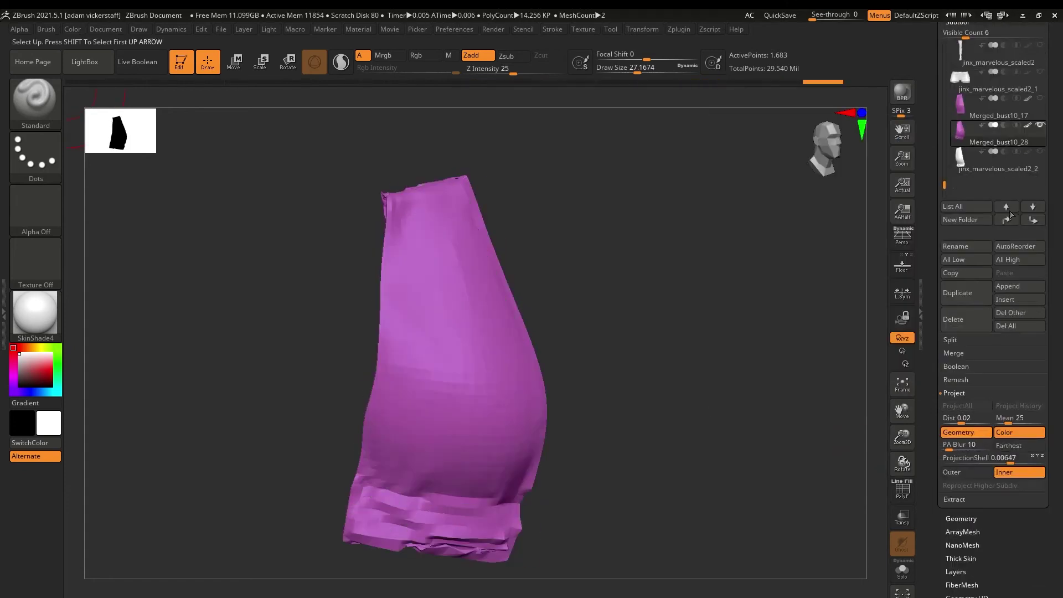
pyautogui.click(968, 183)
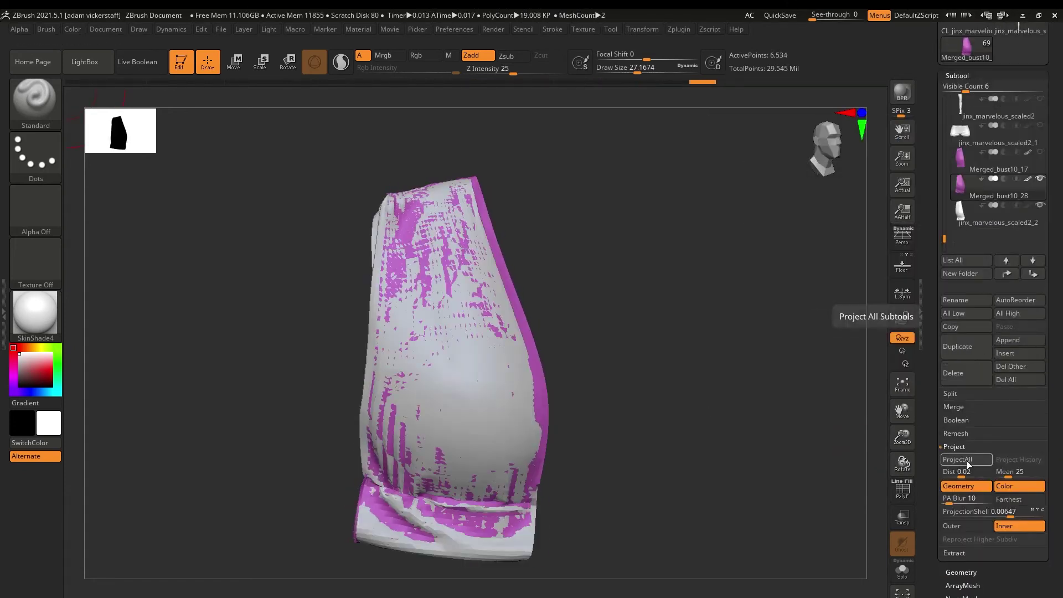
pyautogui.hotkey('ctrl', 'd')
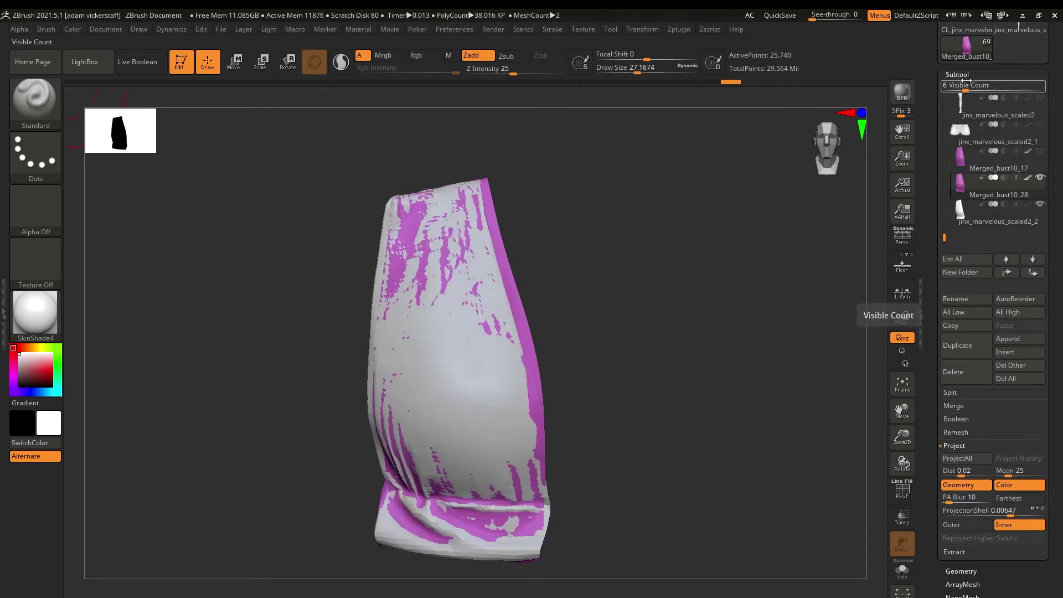
# Smooth the crumpled edges and inside of the projected cup at the lower subdivision levels and return to level 3.
pyautogui.moveTo(902, 464); pyautogui.dragTo(899, 463)
pyautogui.moveTo(900, 413); pyautogui.dragTo(900, 346)
pyautogui.keyDown('shift'); pyautogui.moveTo(464, 195); pyautogui.dragTo(483, 244); pyautogui.keyUp('shift')
pyautogui.moveTo(902, 464)
pyautogui.mouseDown()
pyautogui.moveTo(907, 452)
pyautogui.moveTo(863, 454)
pyautogui.mouseUp()
pyautogui.hotkey('shift', 'd')
pyautogui.press('s')
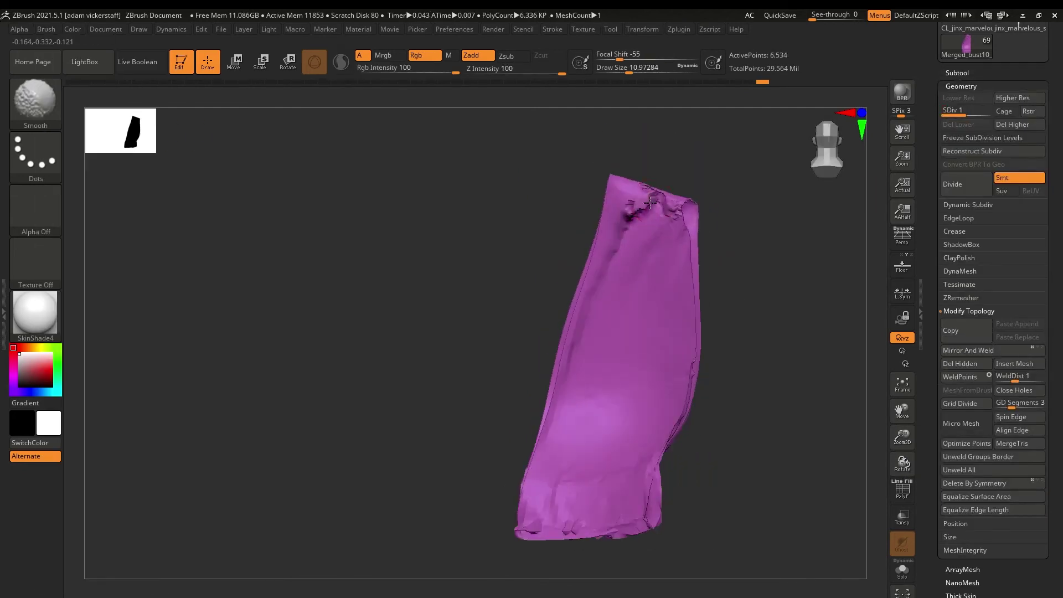
pyautogui.keyDown('shift'); pyautogui.moveTo(650, 395); pyautogui.dragTo(652, 423); pyautogui.keyUp('shift')
pyautogui.moveTo(901, 464)
pyautogui.mouseDown()
pyautogui.moveTo(873, 468)
pyautogui.moveTo(908, 465)
pyautogui.mouseUp()
pyautogui.keyDown('shift'); pyautogui.moveTo(664, 379); pyautogui.dragTo(666, 403); pyautogui.keyUp('shift')
pyautogui.moveTo(902, 464)
pyautogui.mouseDown()
pyautogui.moveTo(956, 465)
pyautogui.moveTo(938, 470)
pyautogui.mouseUp()
pyautogui.press('d')
pyautogui.press('d')
pyautogui.moveTo(902, 436); pyautogui.dragTo(902, 443)
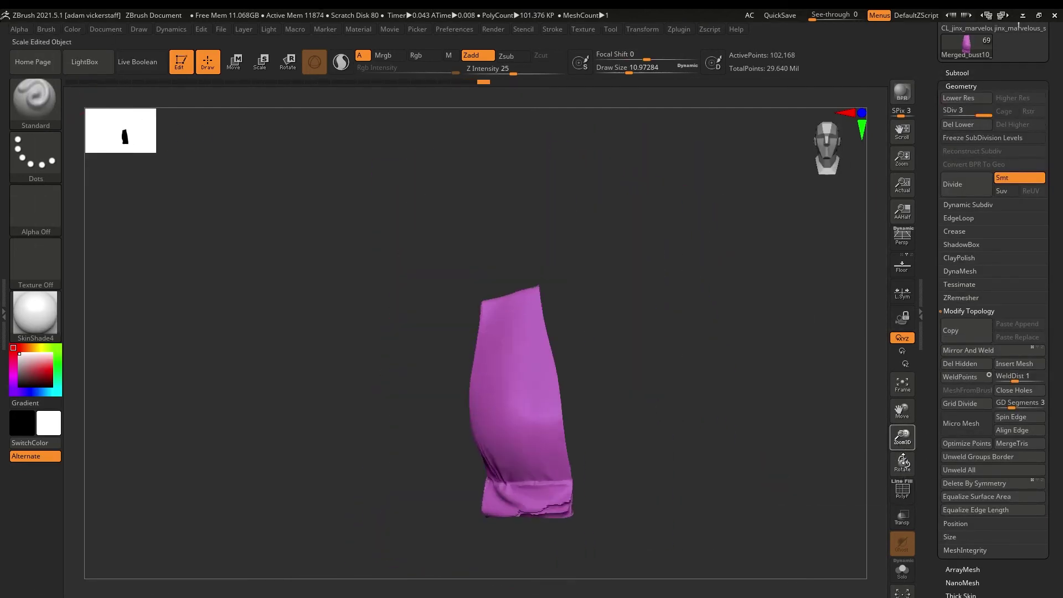
# Delete the cup's extra subdivision levels and thicken it with Panel Loops at thickness 0.00189, polish 0, bevel 0 and elevation -100.
pyautogui.click(974, 129)
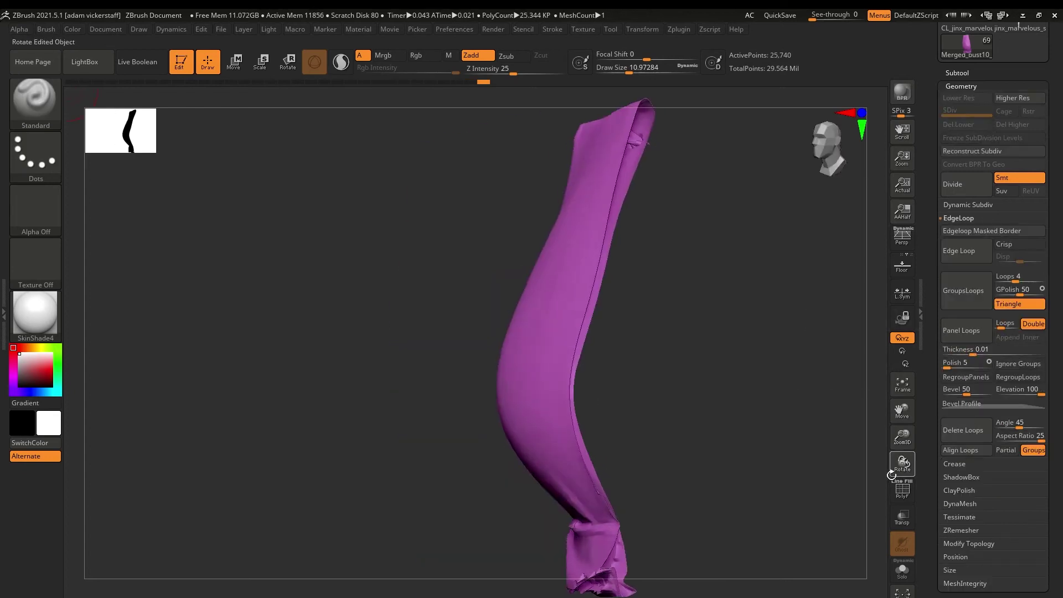
pyautogui.press('s')
pyautogui.moveTo(902, 464); pyautogui.dragTo(863, 470)
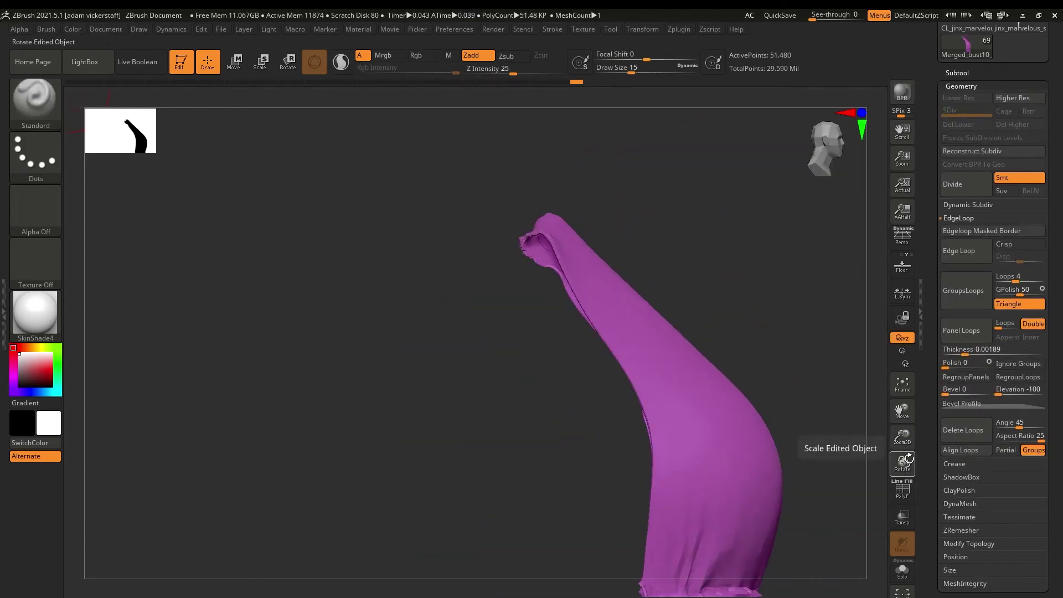
pyautogui.click(906, 487)
pyautogui.moveTo(905, 466); pyautogui.dragTo(911, 477)
# Load the Smooth Groups brush from LightBox and even out the thickened cup's rim and lower band.
pyautogui.click(85, 62)
pyautogui.click(196, 99)
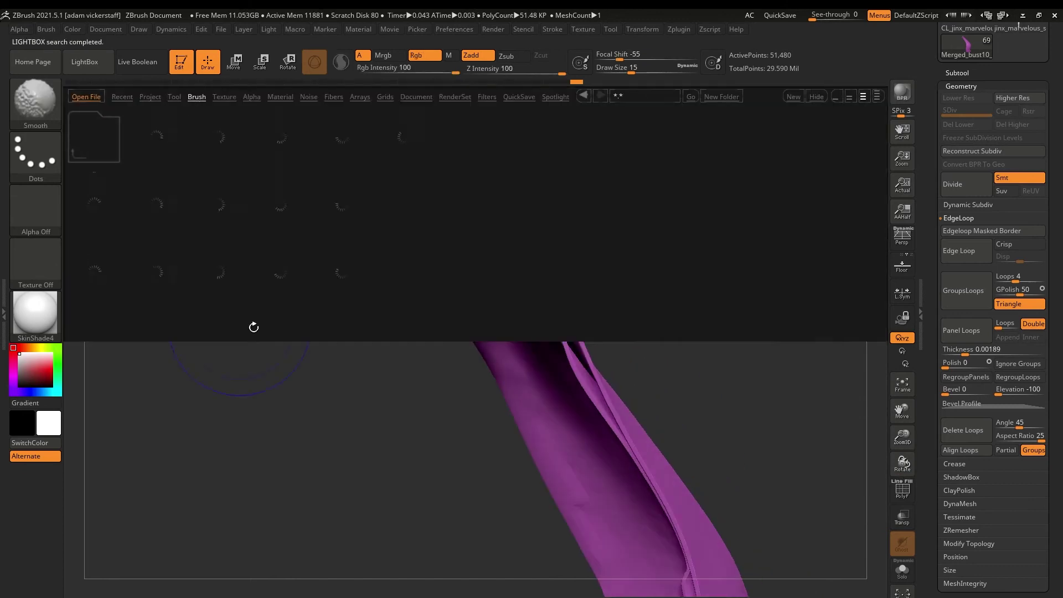
pyautogui.doubleClick(332, 296)
pyautogui.moveTo(902, 464); pyautogui.dragTo(905, 459)
pyautogui.keyDown('shift'); pyautogui.moveTo(692, 335); pyautogui.dragTo(586, 344); pyautogui.keyUp('shift')
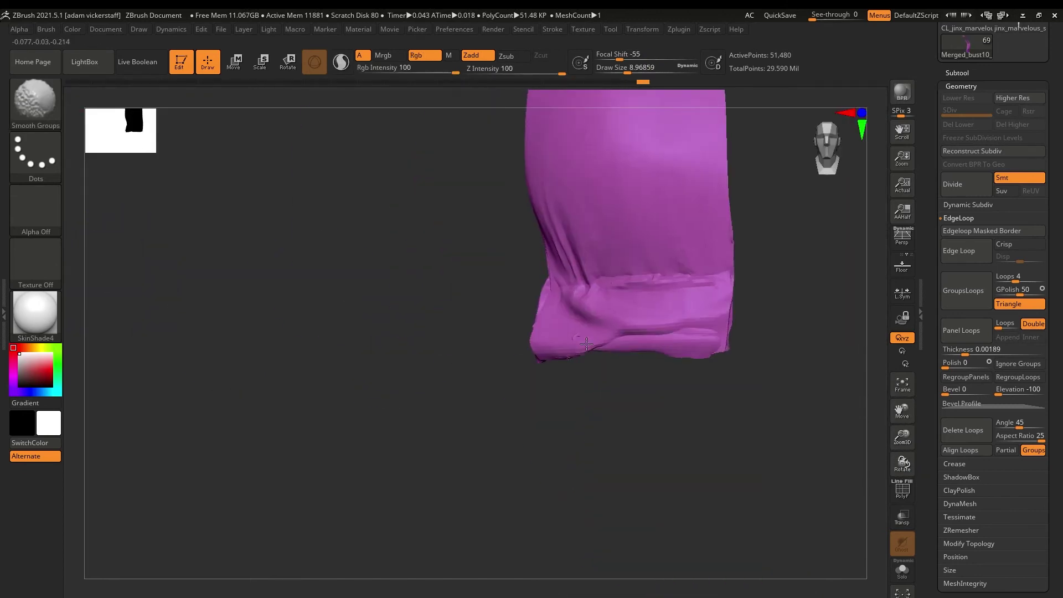
pyautogui.moveTo(902, 464); pyautogui.dragTo(908, 467)
# Subdivide the thickened cup to level 3 and fill it with the sampled purple, R 190, G 96, B 184.
pyautogui.click(965, 192)
pyautogui.press('b')
pyautogui.click(500, 353)
pyautogui.moveTo(500, 353); pyautogui.dragTo(797, 459, button='right')
pyautogui.press('c')
pyautogui.click(423, 55)
pyautogui.click(72, 30)
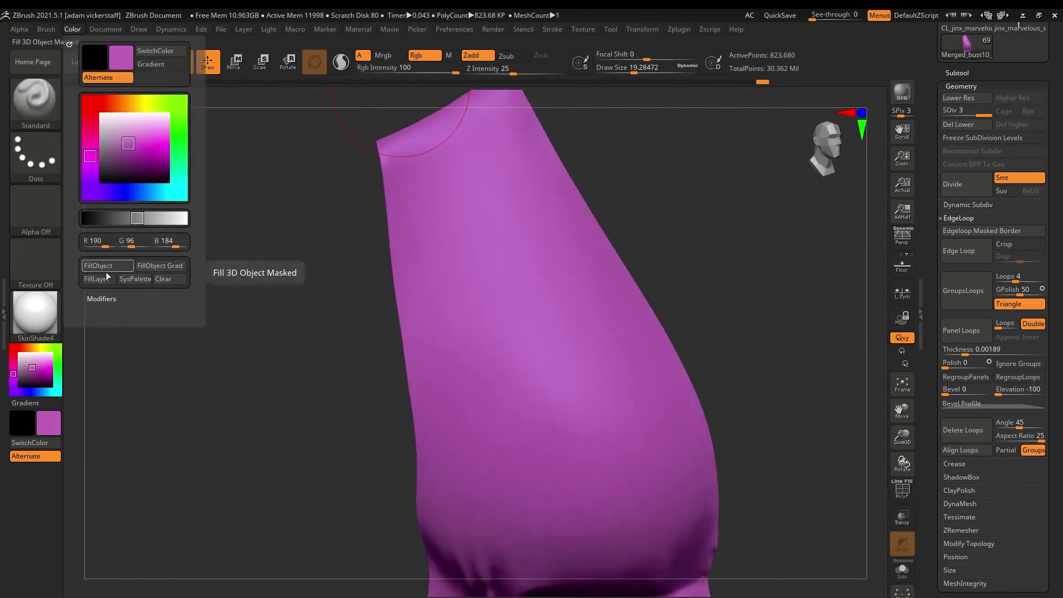
pyautogui.click(105, 267)
pyautogui.click(19, 353)
pyautogui.moveTo(665, 332); pyautogui.dragTo(764, 310, button='right')
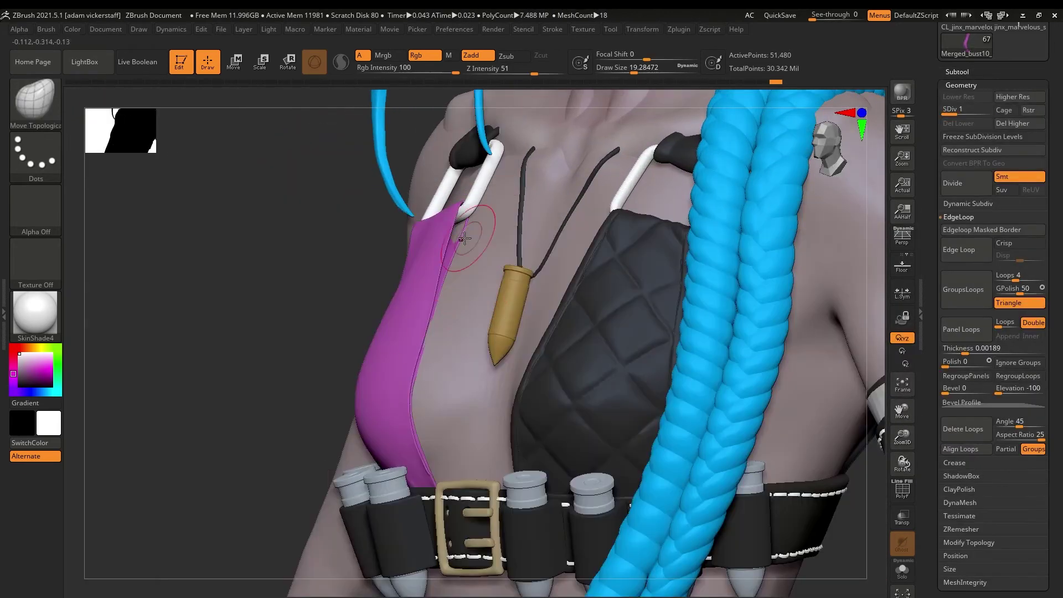
pyautogui.moveTo(899, 465)
pyautogui.mouseDown()
pyautogui.moveTo(919, 454)
pyautogui.moveTo(901, 488)
pyautogui.mouseUp()
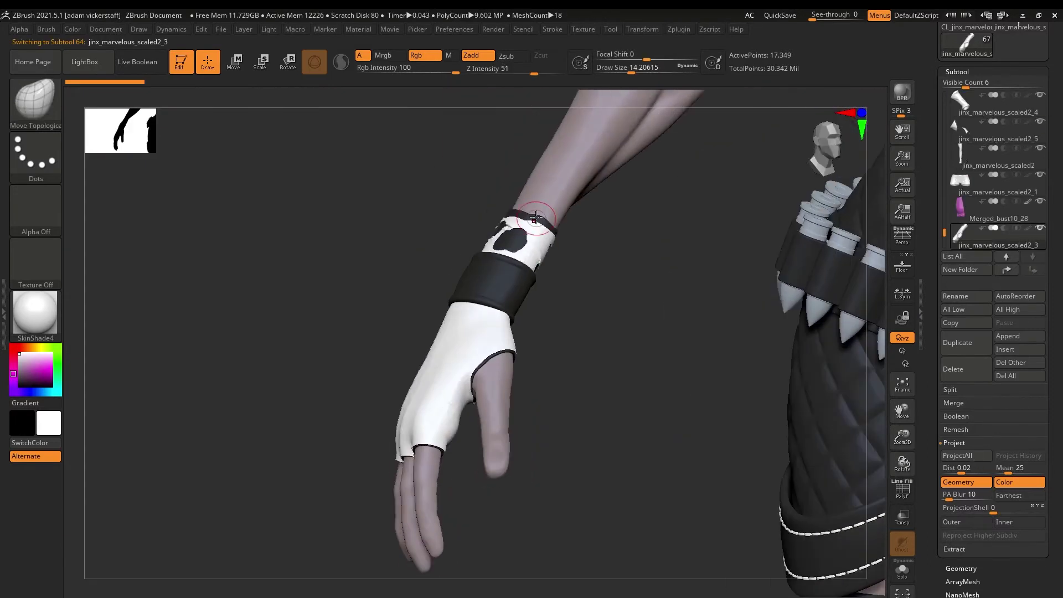
# Place the old glove Merged_bust10_34 directly below the simulated glove jinx_marvelous_scaled2_3 and isolate the old glove.
pyautogui.click(1041, 235)
pyautogui.click(902, 570)
pyautogui.moveTo(875, 343); pyautogui.dragTo(906, 426)
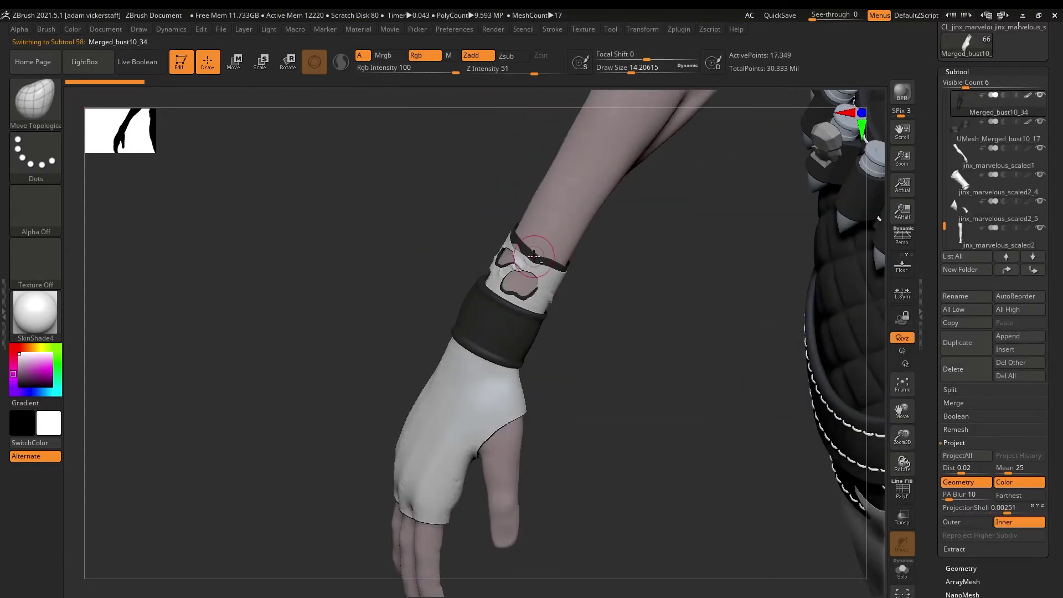
pyautogui.click(1033, 238)
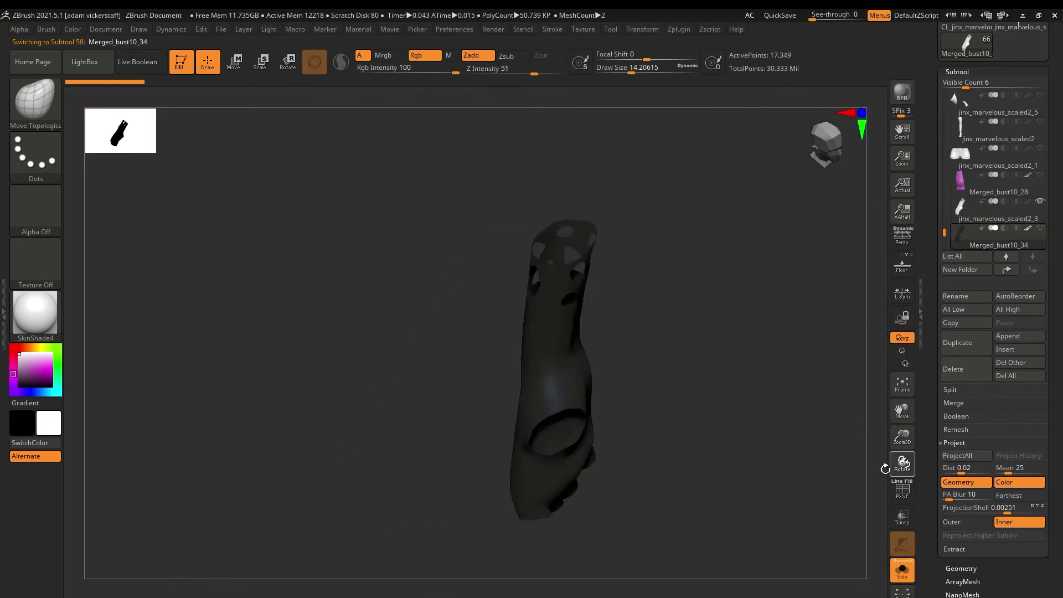
pyautogui.moveTo(885, 469); pyautogui.dragTo(957, 459)
# Project the simulated glove onto the old glove mesh and hide the simulated glove.
pyautogui.click(958, 72)
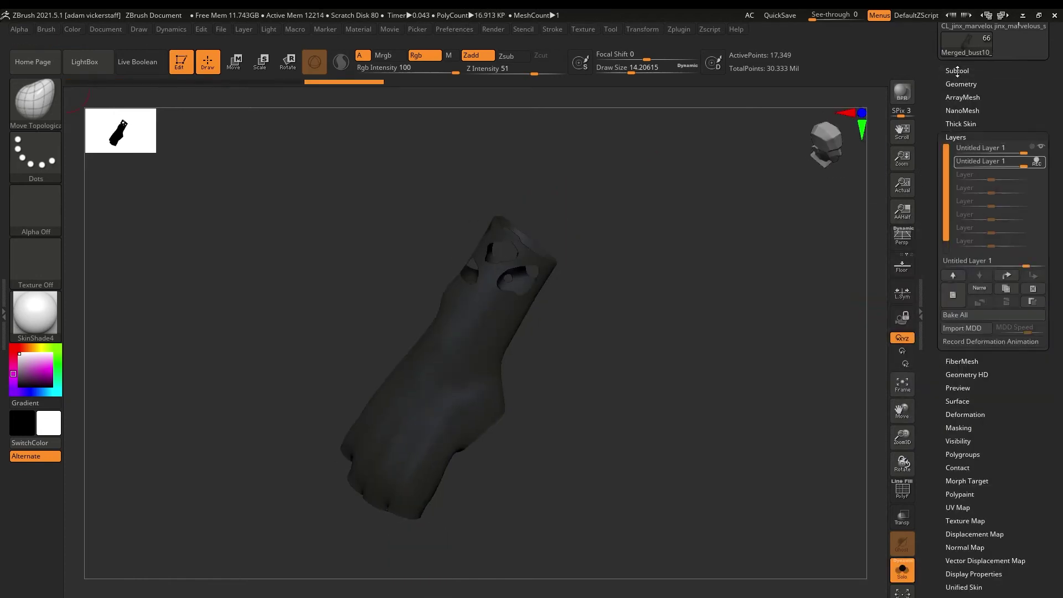
pyautogui.click(957, 71)
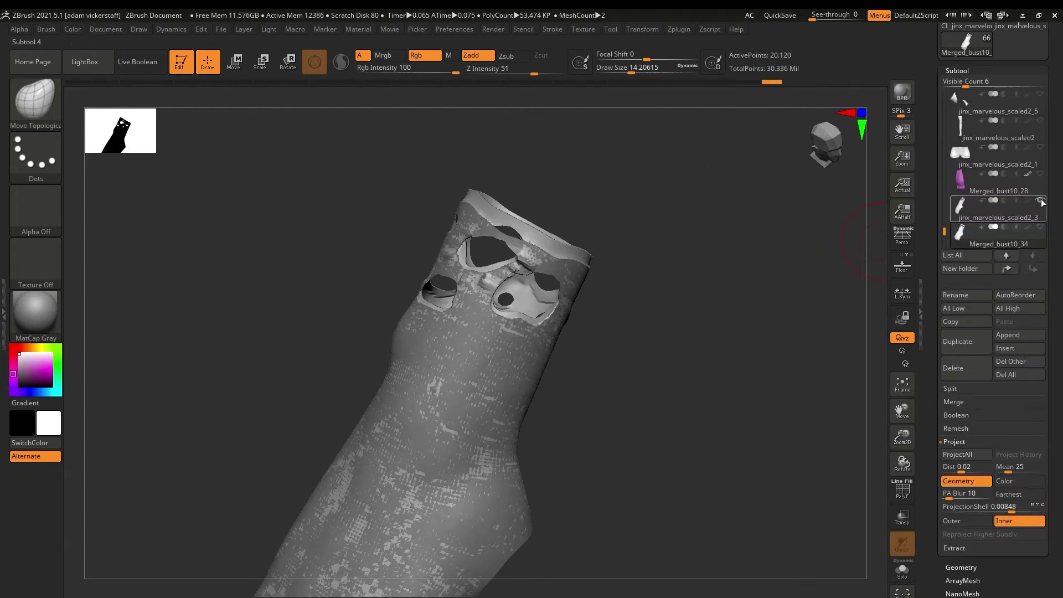
pyautogui.click(1041, 201)
pyautogui.moveTo(845, 440)
pyautogui.mouseDown()
pyautogui.moveTo(842, 451)
pyautogui.moveTo(857, 432)
pyautogui.mouseUp()
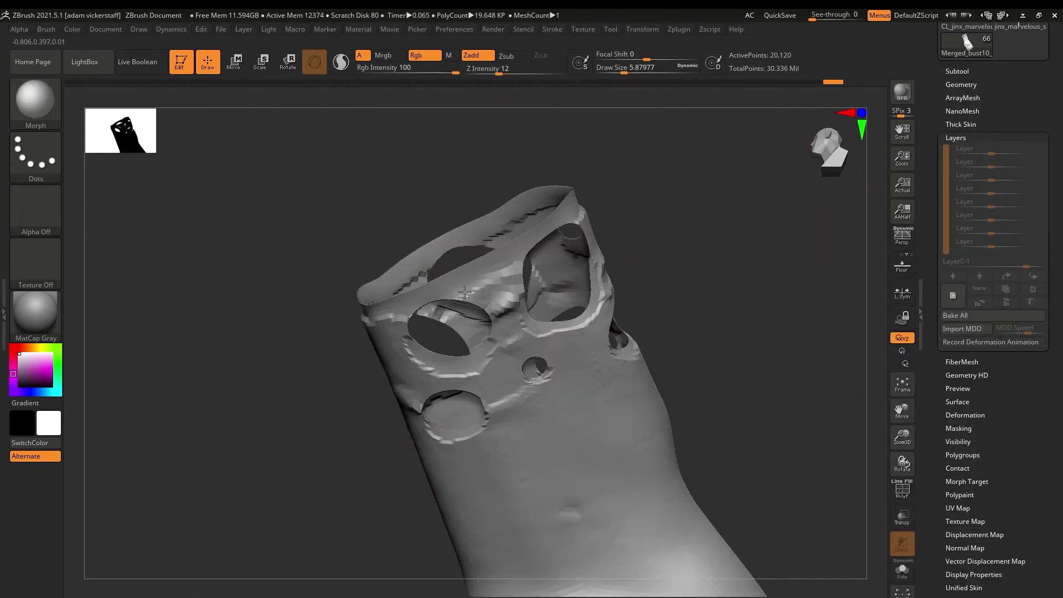
# Restore the distorted areas around the glove's wrist cutouts with the Morph brush, raising its intensity from 12 to 35.
pyautogui.moveTo(465, 292); pyautogui.dragTo(400, 324, button='right')
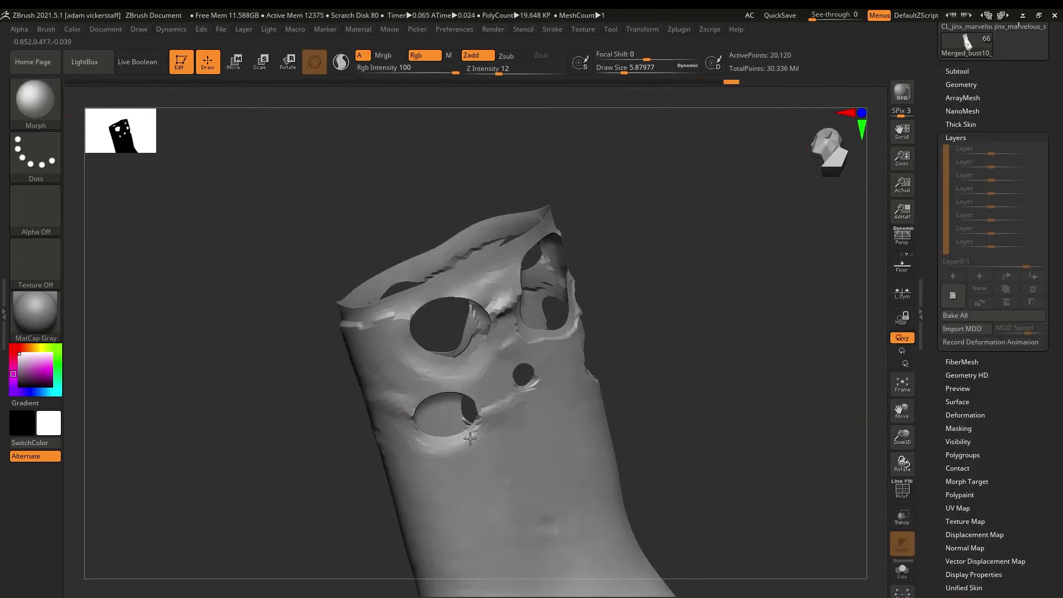
pyautogui.moveTo(892, 459); pyautogui.dragTo(531, 352)
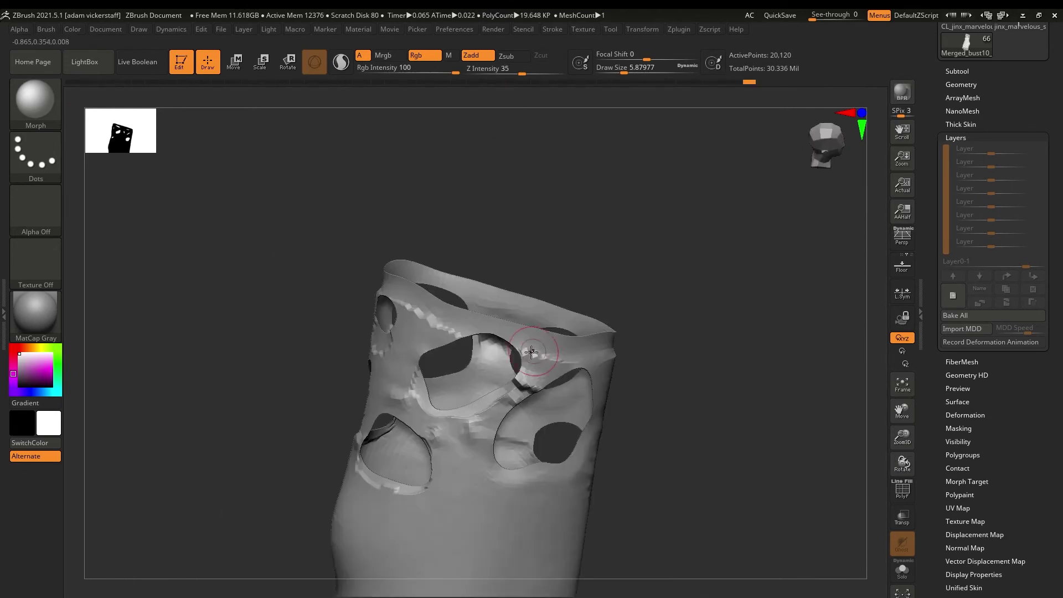
pyautogui.moveTo(465, 422); pyautogui.dragTo(465, 296, button='right')
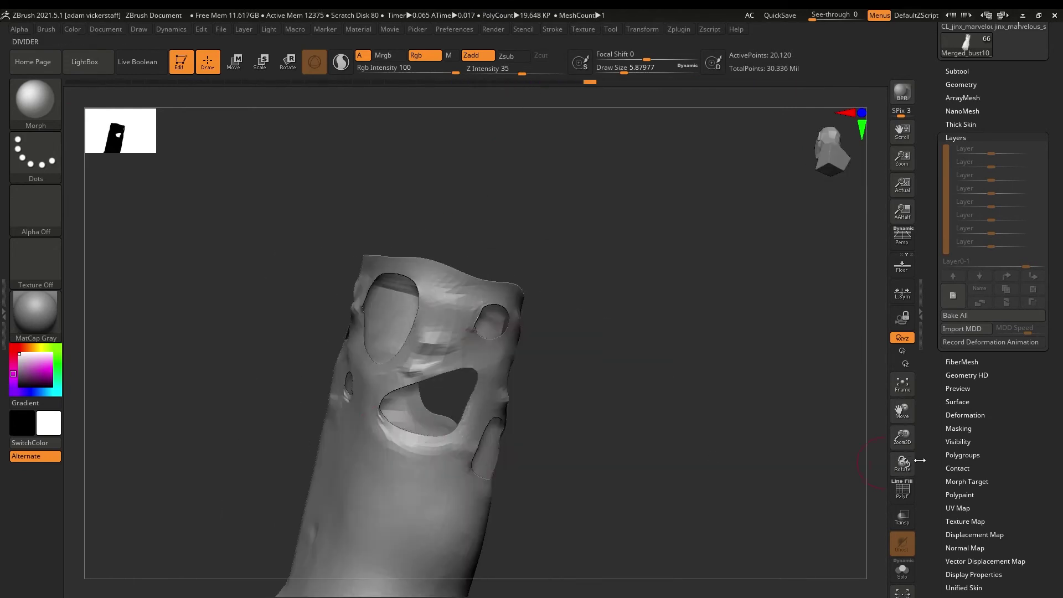
pyautogui.moveTo(902, 463); pyautogui.dragTo(913, 437)
pyautogui.moveTo(313, 443); pyautogui.dragTo(331, 445)
pyautogui.click(957, 72)
pyautogui.moveTo(902, 463)
pyautogui.mouseDown()
pyautogui.moveTo(917, 491)
pyautogui.moveTo(891, 499)
pyautogui.mouseUp()
pyautogui.moveTo(215, 314); pyautogui.dragTo(244, 316)
pyautogui.moveTo(902, 463)
pyautogui.mouseDown()
pyautogui.moveTo(910, 423)
pyautogui.moveTo(957, 429)
pyautogui.moveTo(903, 470)
pyautogui.moveTo(875, 459)
pyautogui.moveTo(875, 420)
pyautogui.moveTo(875, 517)
pyautogui.moveTo(863, 512)
pyautogui.mouseUp()
pyautogui.click(903, 491)
pyautogui.click(904, 491)
# Add thickness to the glove with Panel Loops at 0.00217 and elevation -100, and subdivide it to level 3.
pyautogui.click(961, 567)
pyautogui.click(1015, 349)
pyautogui.click(961, 83)
pyautogui.click(962, 82)
pyautogui.click(965, 327)
pyautogui.click(467, 197)
pyautogui.click(496, 202)
pyautogui.click(960, 182)
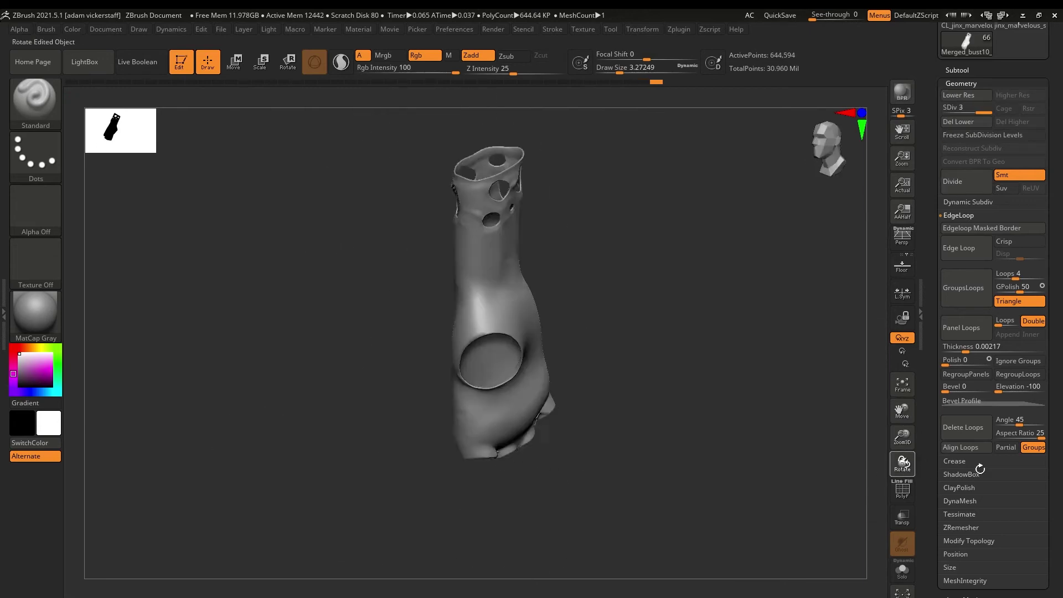
# Delete the simulated glove subtool jinx_marvelous_scaled2_3 and show only the projected glove.
pyautogui.click(954, 440)
pyautogui.click(960, 206)
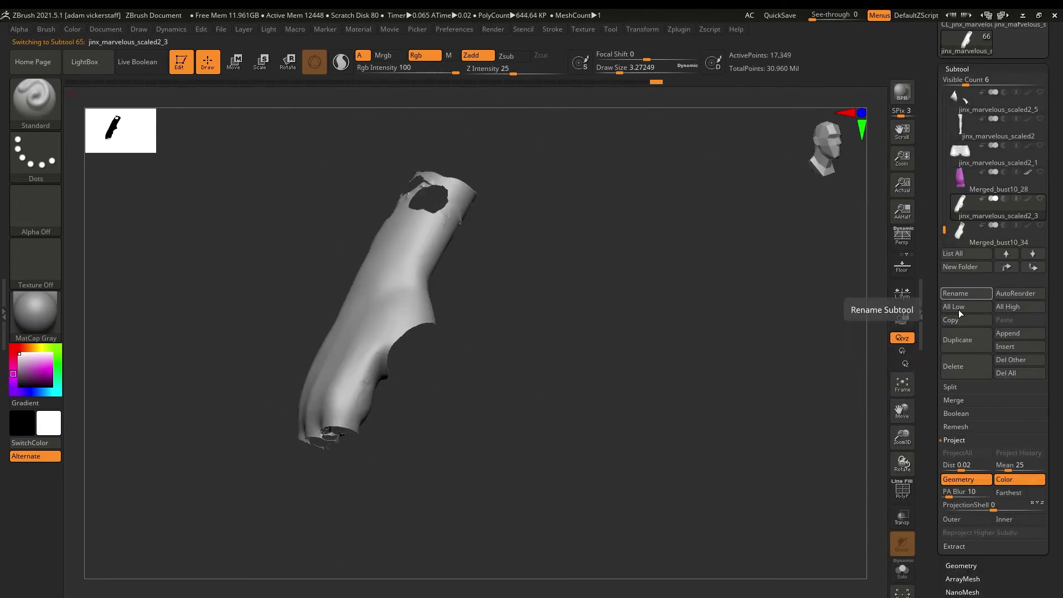
pyautogui.moveTo(903, 463); pyautogui.dragTo(852, 387)
pyautogui.moveTo(902, 437); pyautogui.dragTo(819, 482)
pyautogui.keyDown('shift'); pyautogui.click(1041, 199); pyautogui.keyUp('shift')
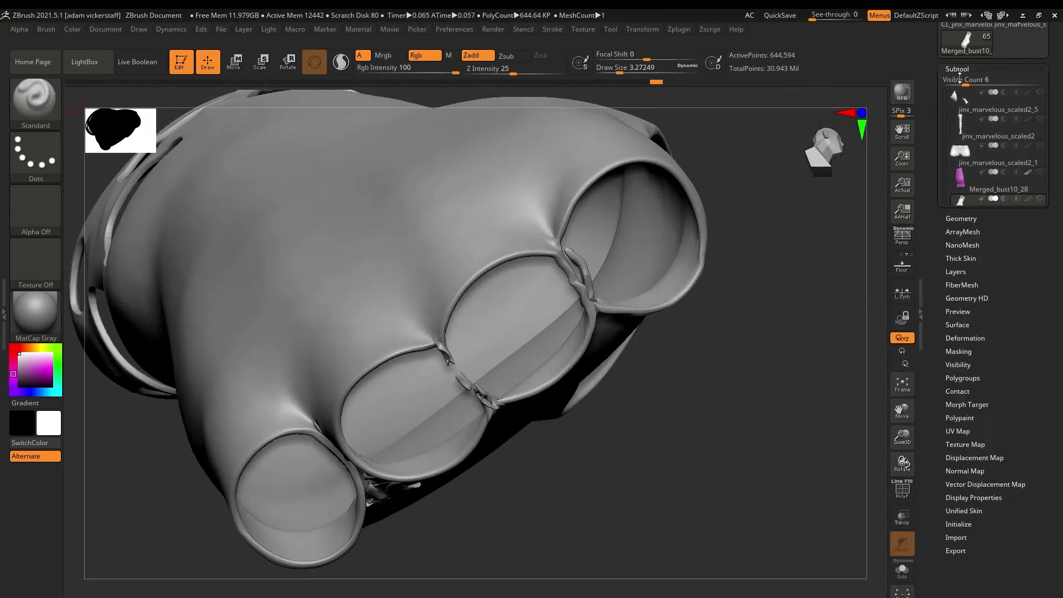
# Reshape and smooth the tangled webbing between the glove's finger openings with the Move Topological and Smooth brushes.
pyautogui.press('b')
pyautogui.press('m')
pyautogui.press('t')
pyautogui.moveTo(714, 467); pyautogui.dragTo(892, 468)
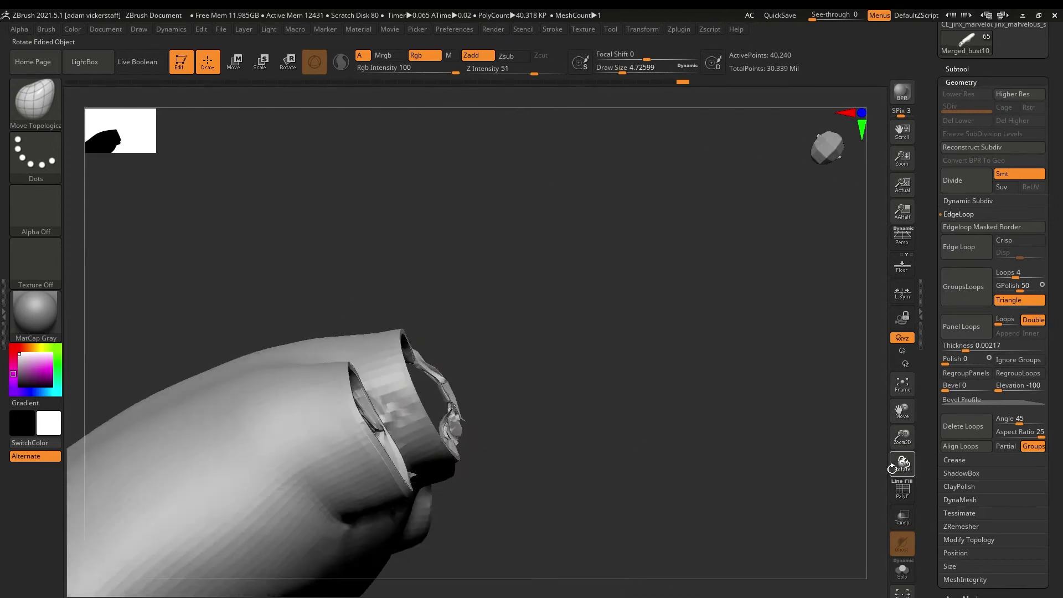
pyautogui.moveTo(431, 384); pyautogui.dragTo(870, 467)
pyautogui.moveTo(582, 394); pyautogui.dragTo(472, 448, button='right')
pyautogui.press('shift')
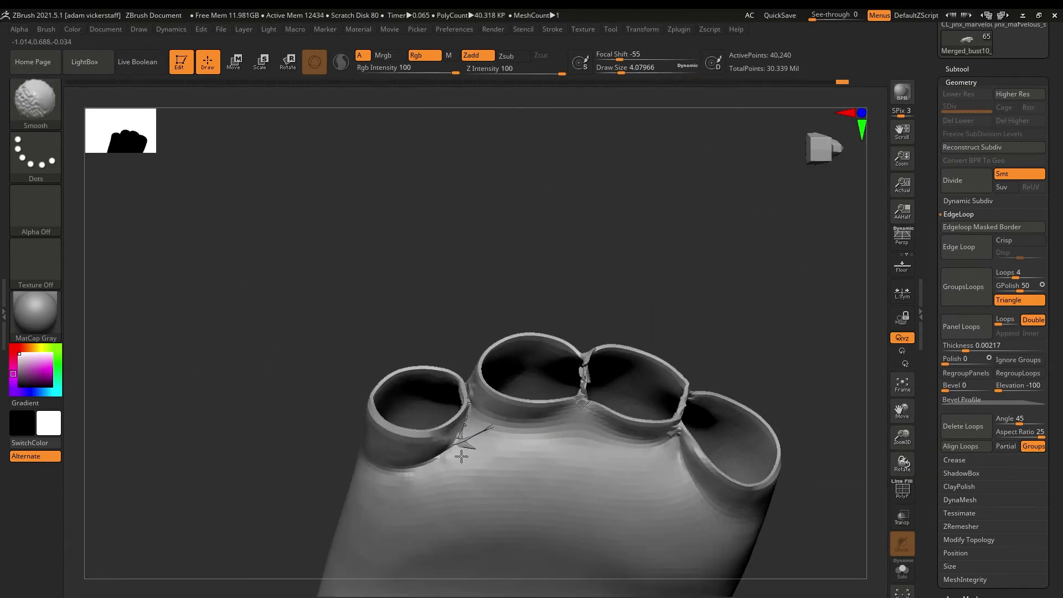
pyautogui.moveTo(902, 474)
pyautogui.mouseDown()
pyautogui.moveTo(859, 446)
pyautogui.moveTo(591, 407)
pyautogui.mouseUp()
# Build up the webbing between the finger openings with the Inflat brush and DynaMesh a glove copy at resolution 2152.
pyautogui.click(960, 265)
pyautogui.press('shift')
pyautogui.moveTo(926, 454)
pyautogui.mouseDown()
pyautogui.moveTo(774, 417)
pyautogui.moveTo(478, 407)
pyautogui.mouseUp()
pyautogui.press('b')
pyautogui.press('i')
pyautogui.press('n')
pyautogui.keyDown('ctrl'); pyautogui.moveTo(483, 415); pyautogui.dragTo(580, 423, button='right'); pyautogui.keyUp('ctrl')
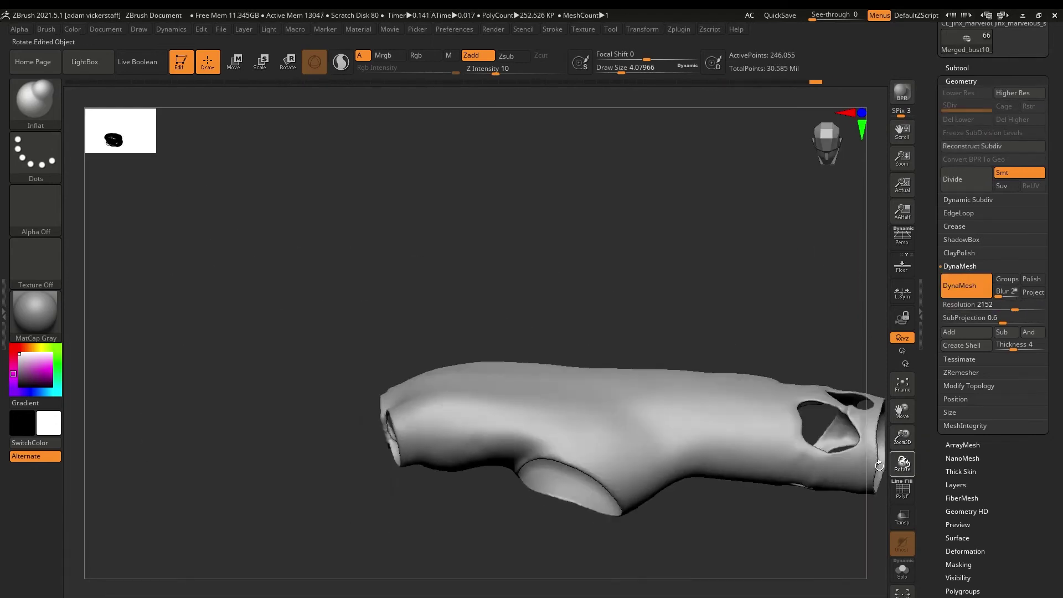
# Retopologize the glove copy using ZRemesher set to Half with Adapt, KeepGroups and DetectEdges enabled.
pyautogui.click(961, 372)
pyautogui.moveTo(664, 343); pyautogui.dragTo(743, 279)
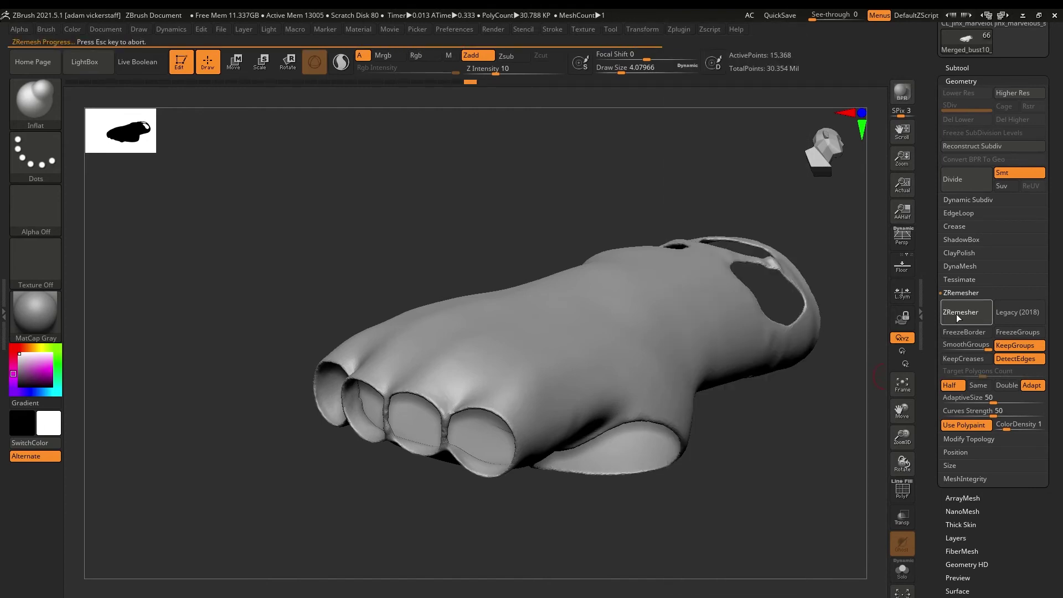
pyautogui.moveTo(421, 288); pyautogui.dragTo(598, 354)
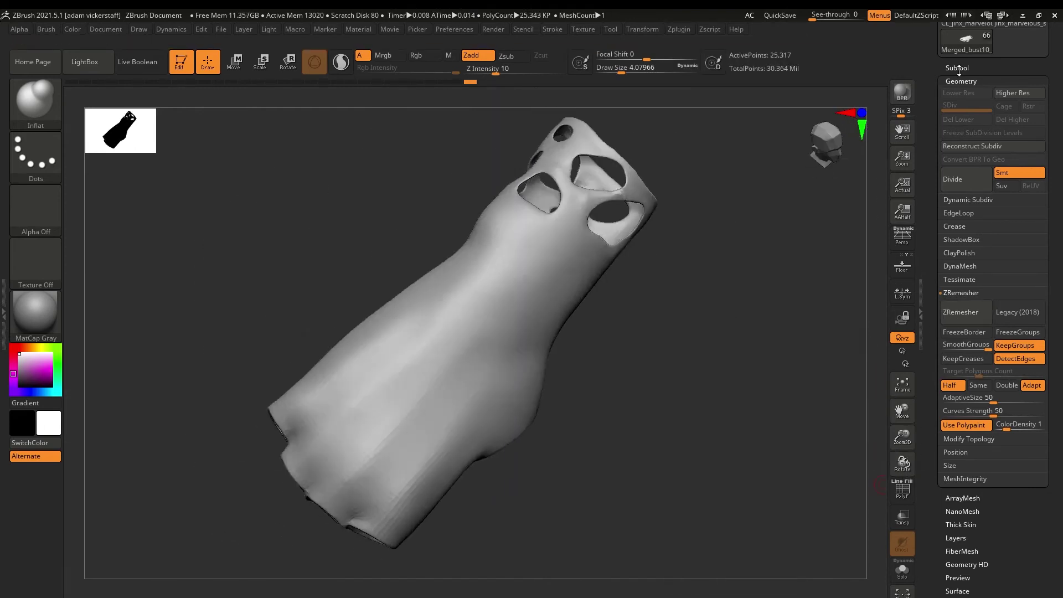
# Project the previous glove's detail onto the subdivided remeshed copy Merged_bust10_42 and delete the previous glove Merged_bust10_34.
pyautogui.click(950, 66)
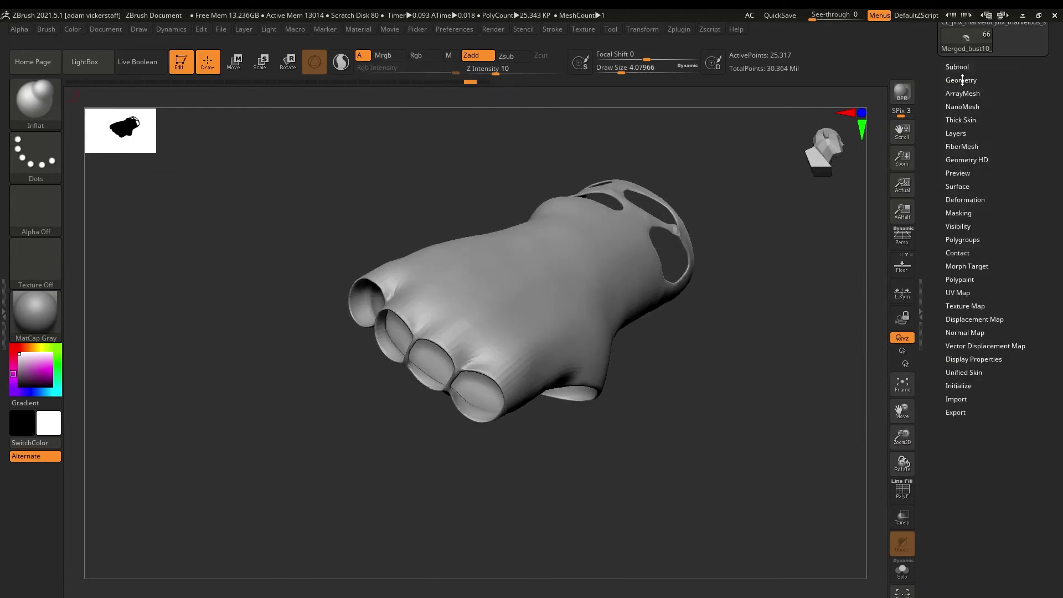
pyautogui.click(957, 67)
pyautogui.click(999, 190)
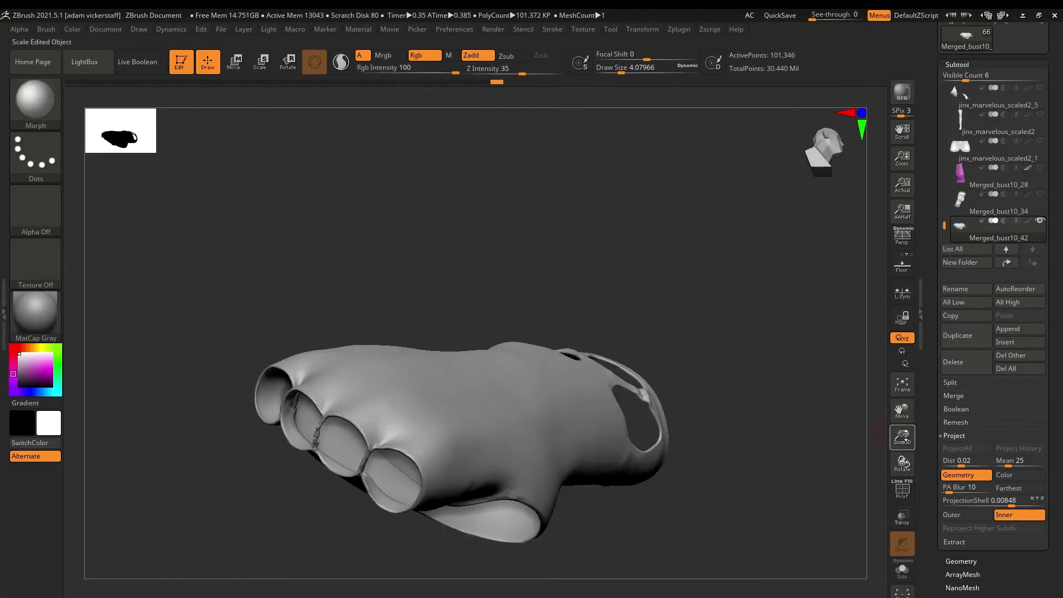
pyautogui.moveTo(906, 435); pyautogui.dragTo(432, 307)
pyautogui.moveTo(485, 430); pyautogui.dragTo(777, 422)
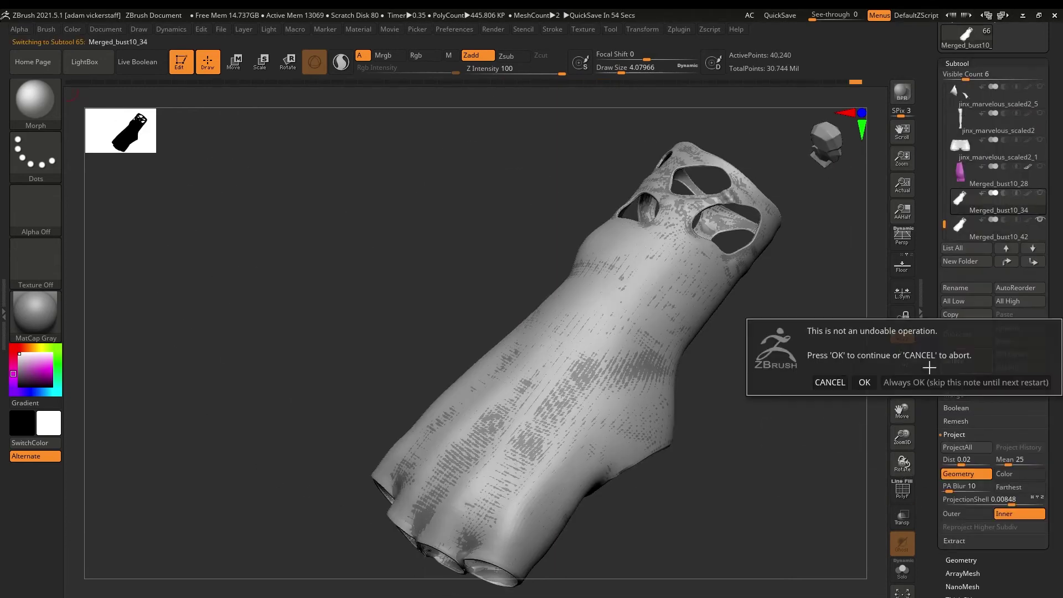
pyautogui.click(843, 388)
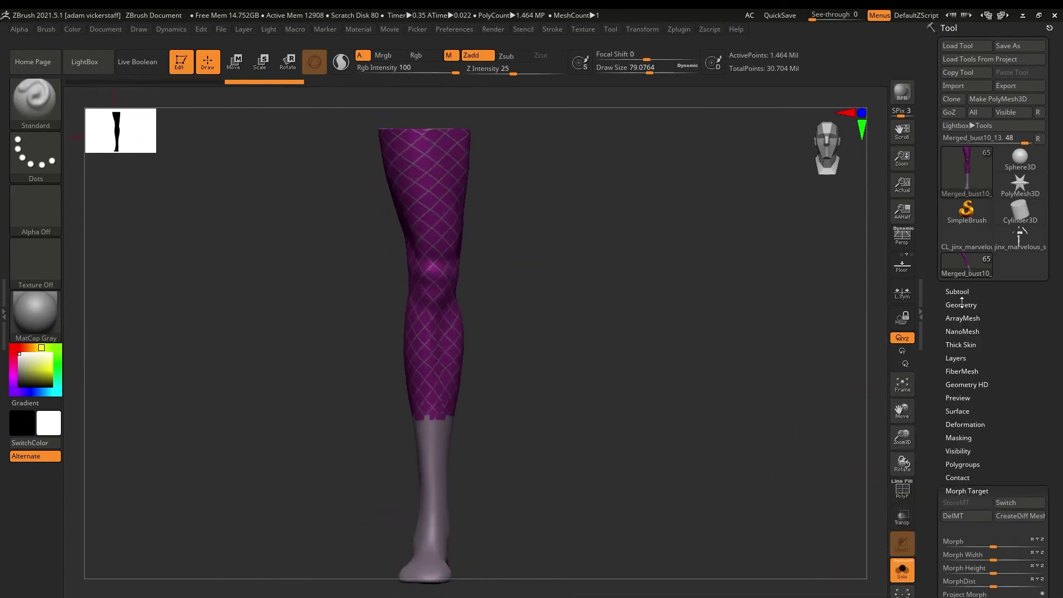
# Restore unwanted areas of the projected fishnet stocking along the leg with the Morph brush at intensity 100.
pyautogui.click(961, 293)
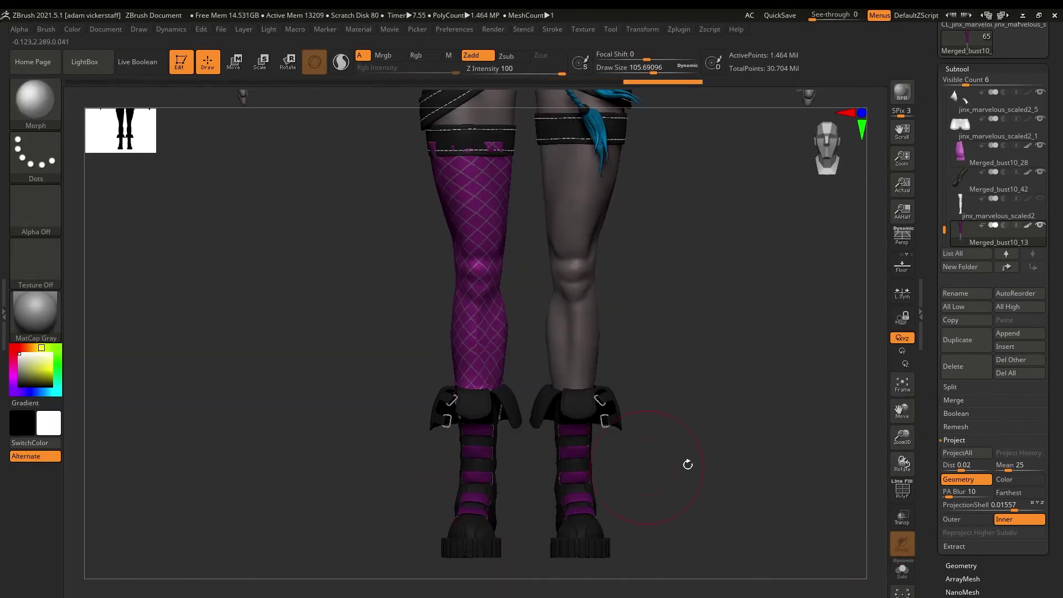
pyautogui.moveTo(896, 446)
pyautogui.mouseDown()
pyautogui.moveTo(803, 443)
pyautogui.moveTo(858, 460)
pyautogui.moveTo(775, 360)
pyautogui.mouseUp()
pyautogui.click(902, 517)
pyautogui.moveTo(557, 307); pyautogui.dragTo(601, 355)
pyautogui.moveTo(747, 354)
pyautogui.mouseDown()
pyautogui.moveTo(692, 387)
pyautogui.moveTo(747, 471)
pyautogui.mouseUp()
pyautogui.keyDown('alt'); pyautogui.moveTo(775, 310); pyautogui.dragTo(775, 443); pyautogui.keyUp('alt')
pyautogui.moveTo(665, 443)
pyautogui.mouseDown()
pyautogui.moveTo(960, 465)
pyautogui.moveTo(604, 345)
pyautogui.mouseUp()
pyautogui.moveTo(409, 293); pyautogui.dragTo(578, 291)
# Blend the stocking's lower edge above the boot cuff with the Morph brush at intensity 12.
pyautogui.moveTo(903, 464); pyautogui.dragTo(869, 464)
pyautogui.moveTo(902, 411); pyautogui.dragTo(902, 332)
pyautogui.moveTo(902, 438); pyautogui.dragTo(903, 465)
pyautogui.moveTo(902, 411); pyautogui.dragTo(911, 25)
pyautogui.moveTo(545, 257); pyautogui.dragTo(397, 247)
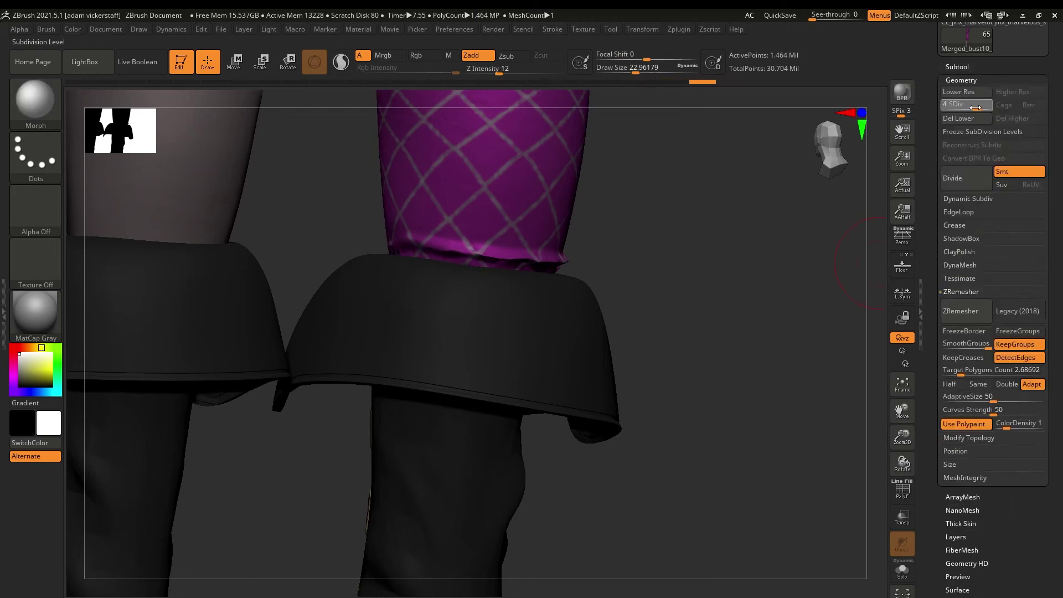
# Clean up the stocking's crumpled hem at a lower subdivision level and return the mesh to level 5.
pyautogui.click(966, 95)
pyautogui.moveTo(903, 464); pyautogui.dragTo(880, 464)
pyautogui.moveTo(977, 106); pyautogui.dragTo(988, 105)
pyautogui.moveTo(902, 438); pyautogui.dragTo(863, 464)
pyautogui.moveTo(903, 437); pyautogui.dragTo(908, 500)
pyautogui.moveTo(672, 329); pyautogui.dragTo(680, 312, button='right')
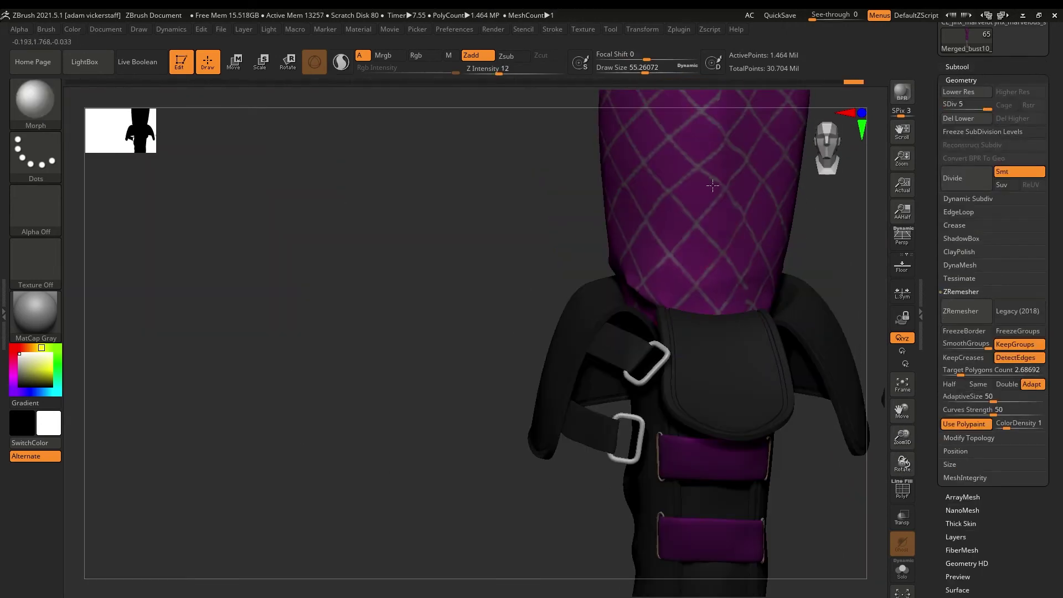
# Project the simulated long glove jinx_marvelous_scaled1 onto Merged_bust10_15 with a projection shell of 0.00965, refining it by one subdivision.
pyautogui.keyDown('ctrl'); pyautogui.moveTo(762, 223); pyautogui.dragTo(681, 232, button='right'); pyautogui.keyUp('ctrl')
pyautogui.moveTo(677, 437); pyautogui.dragTo(653, 429, button='right')
pyautogui.moveTo(568, 359); pyautogui.dragTo(494, 378, button='right')
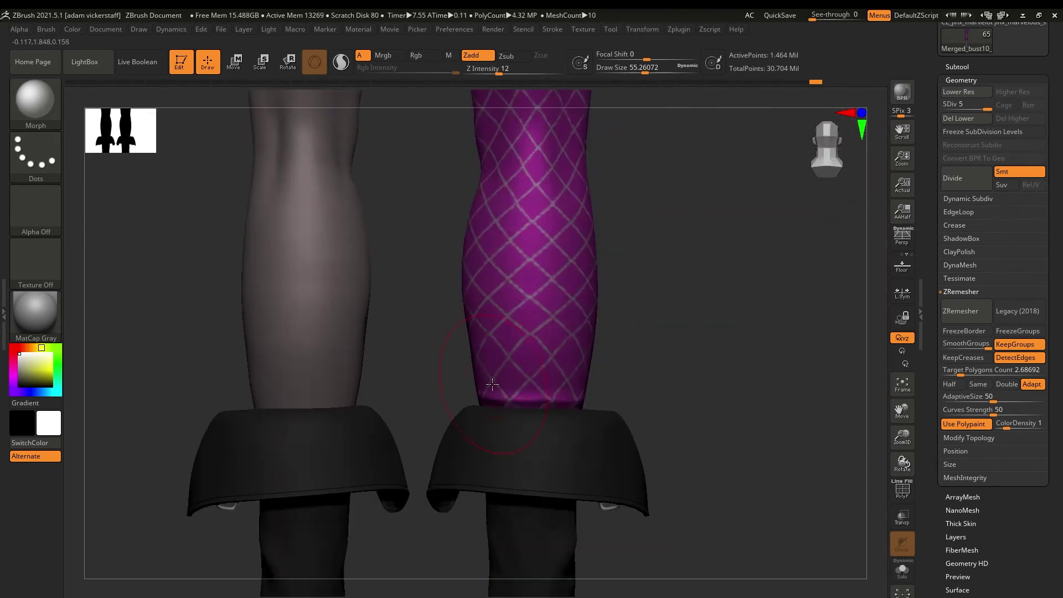
pyautogui.keyDown('ctrl'); pyautogui.moveTo(678, 326); pyautogui.dragTo(665, 277, button='right'); pyautogui.keyUp('ctrl')
pyautogui.click(956, 67)
pyautogui.click(1028, 224)
pyautogui.keyDown('ctrl'); pyautogui.moveTo(354, 238); pyautogui.dragTo(324, 332, button='right'); pyautogui.keyUp('ctrl')
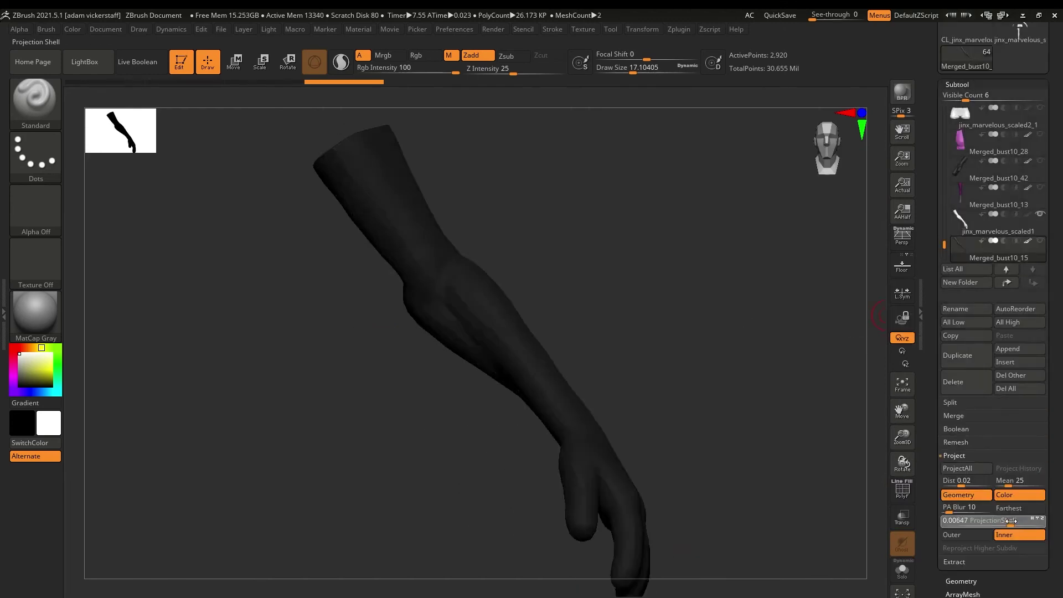
pyautogui.click(957, 149)
pyautogui.click(957, 83)
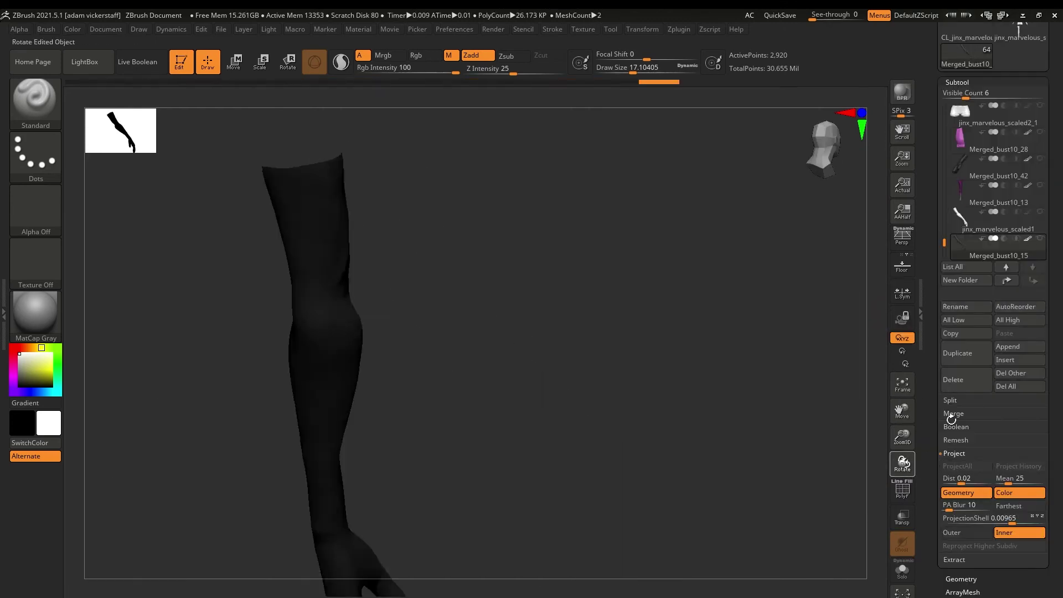
pyautogui.click(1038, 204)
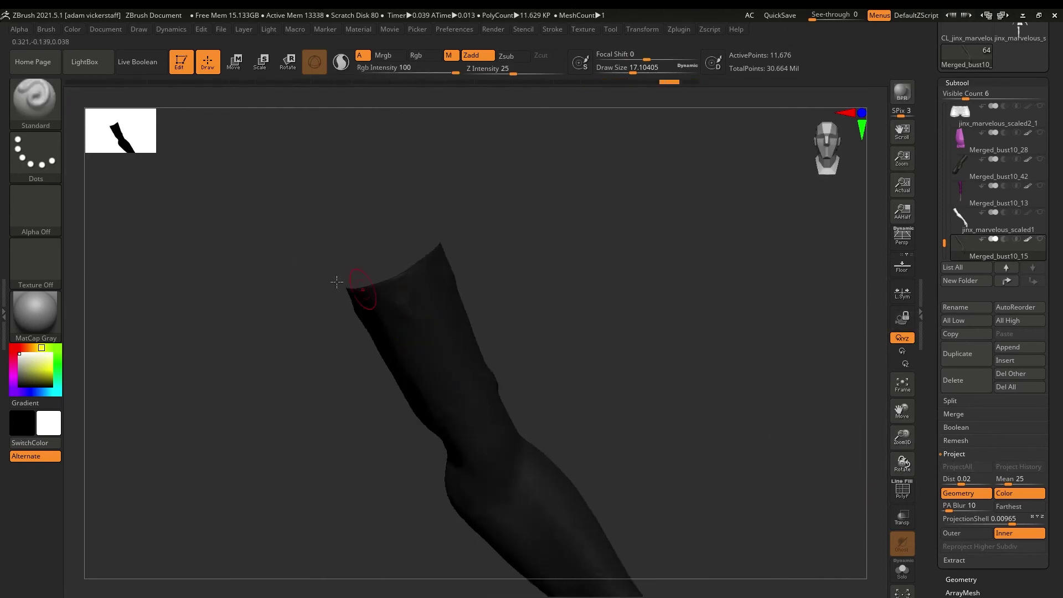
# Hide the simulated long glove and smooth the projected glove's creases beneath the upper-arm straps.
pyautogui.press('b')
pyautogui.press('m')
pyautogui.press('o')
pyautogui.click(1039, 239)
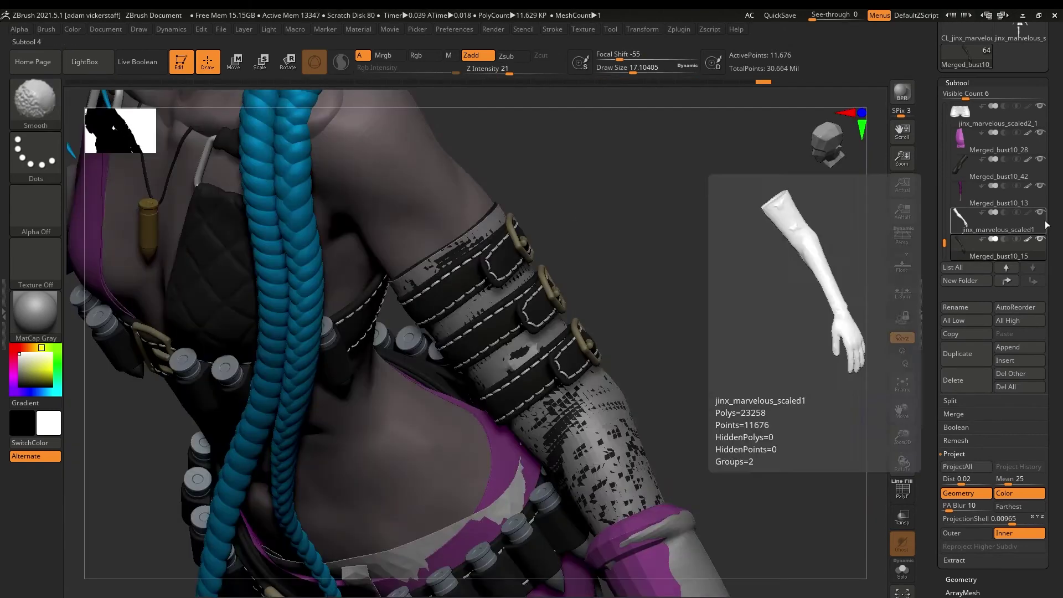
pyautogui.click(1040, 212)
pyautogui.moveTo(902, 434); pyautogui.dragTo(973, 369)
pyautogui.keyDown('shift'); pyautogui.moveTo(387, 382); pyautogui.dragTo(402, 339); pyautogui.keyUp('shift')
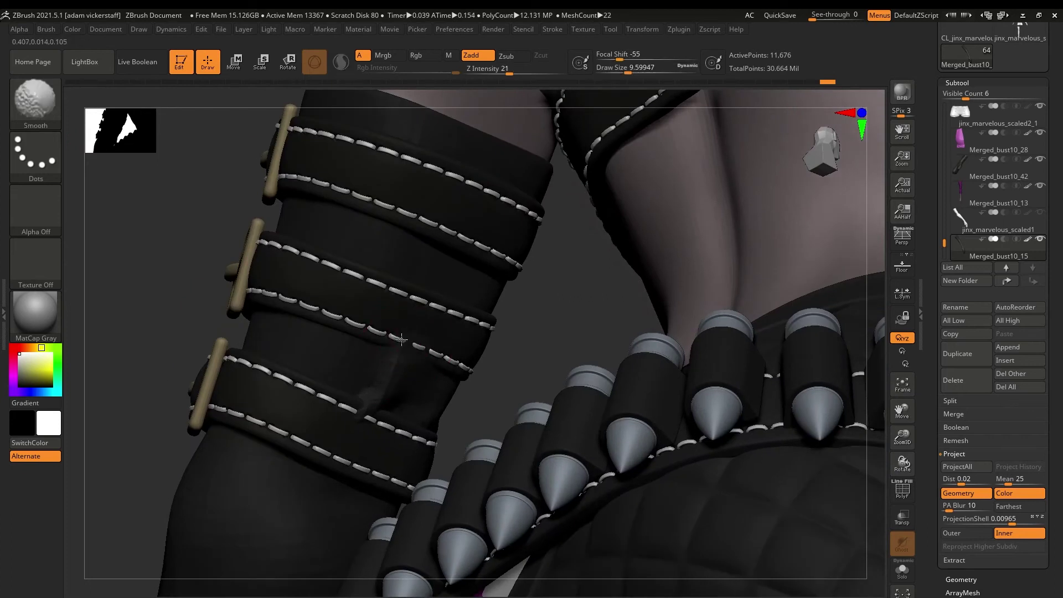
pyautogui.keyDown('shift'); pyautogui.moveTo(452, 398); pyautogui.dragTo(437, 387); pyautogui.keyUp('shift')
pyautogui.moveTo(902, 437); pyautogui.dragTo(902, 399)
pyautogui.moveTo(902, 411); pyautogui.dragTo(924, 333)
pyautogui.moveTo(902, 464); pyautogui.dragTo(968, 465)
pyautogui.moveTo(902, 438); pyautogui.dragTo(905, 471)
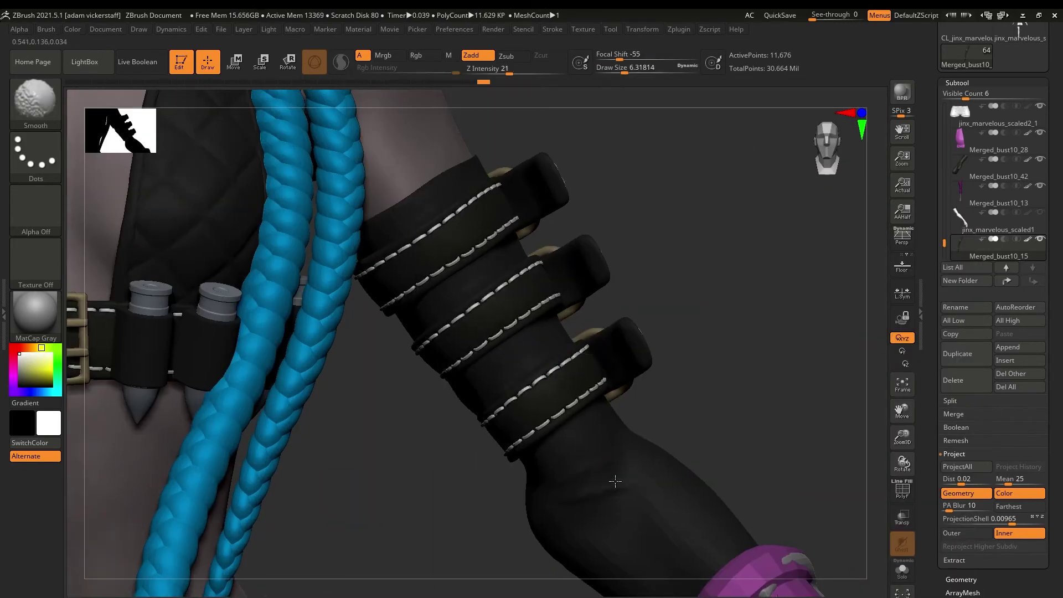
# Smooth the long glove around the elbow and isolate it with its EdgeLoop thickness settings open.
pyautogui.keyDown('shift'); pyautogui.moveTo(561, 481); pyautogui.dragTo(700, 358); pyautogui.keyUp('shift')
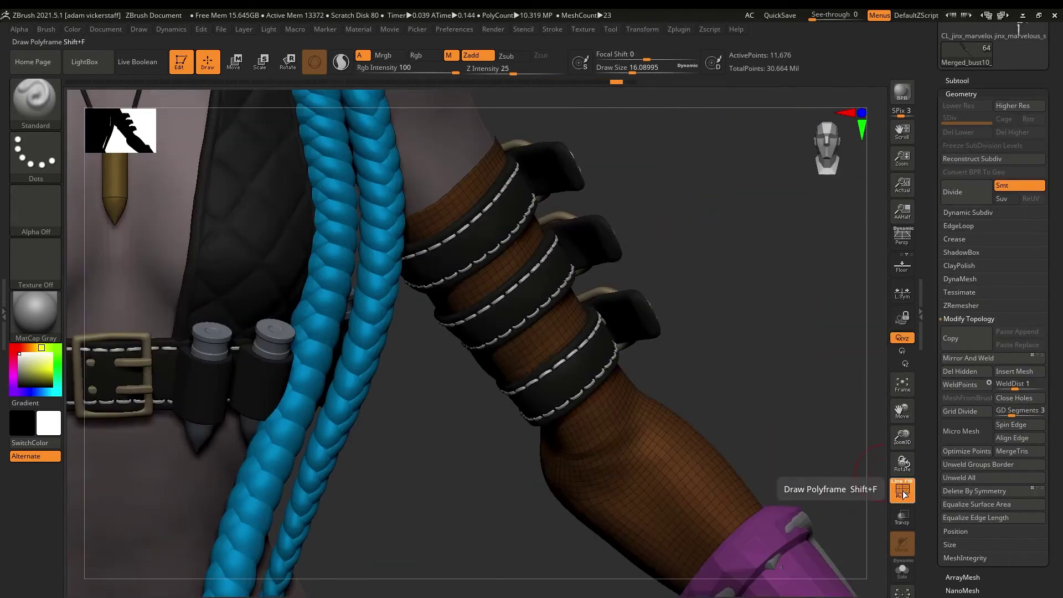
pyautogui.click(958, 225)
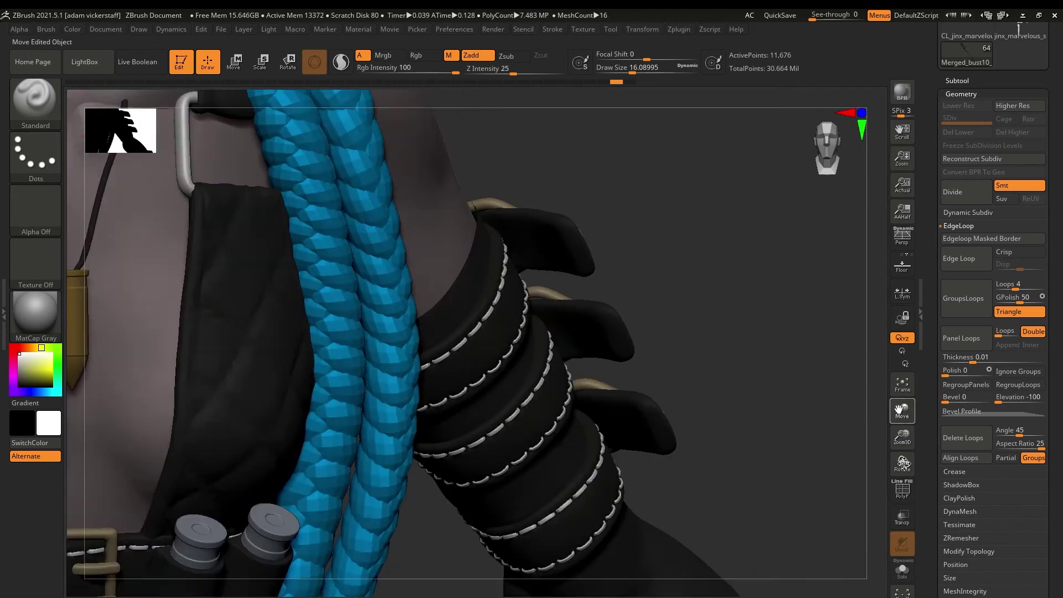
pyautogui.click(902, 570)
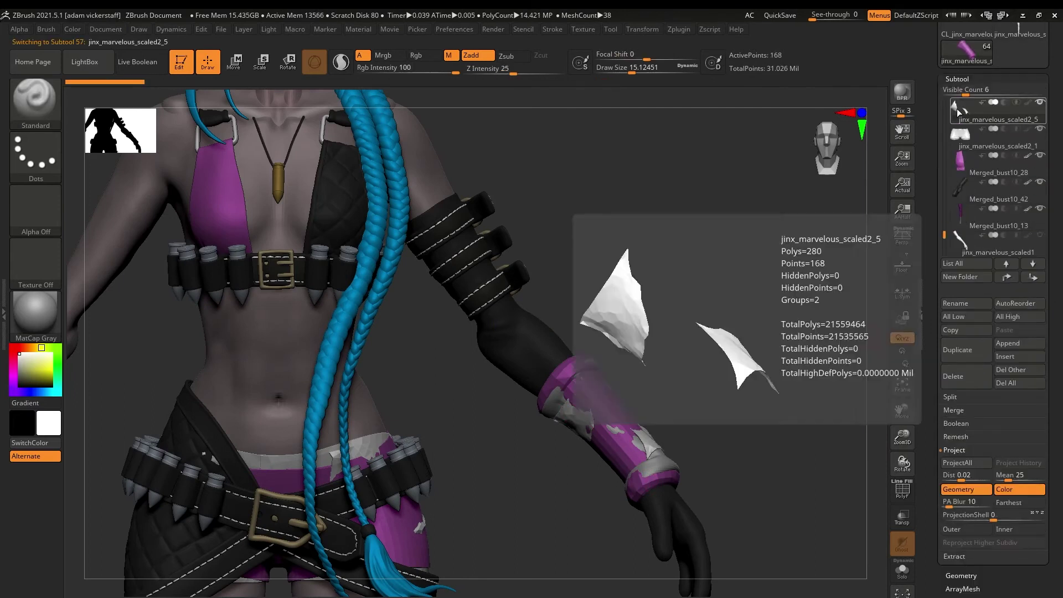
# Project the simulated forearm sleeve jinx_marvelous_scaled2_4 onto Merged_bust10_21 with a projection shell of 0.01557.
pyautogui.click(1041, 210)
pyautogui.moveTo(902, 464); pyautogui.dragTo(919, 481)
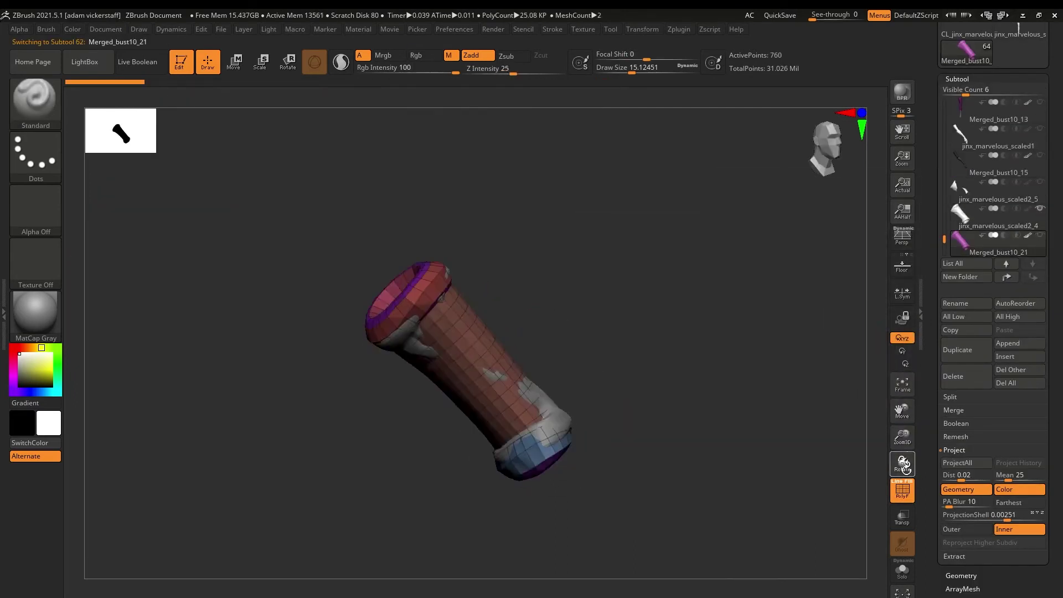
pyautogui.moveTo(904, 433); pyautogui.dragTo(905, 468)
pyautogui.moveTo(996, 291); pyautogui.dragTo(996, 503)
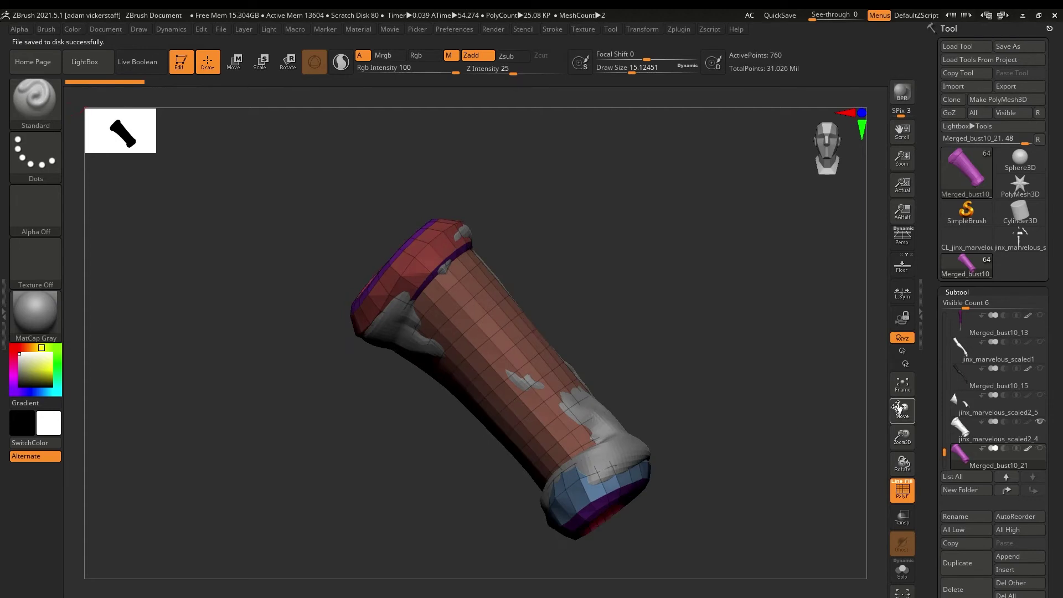
pyautogui.moveTo(898, 407); pyautogui.dragTo(845, 358)
pyautogui.moveTo(931, 300); pyautogui.dragTo(931, 86)
pyautogui.click(957, 79)
pyautogui.click(957, 79)
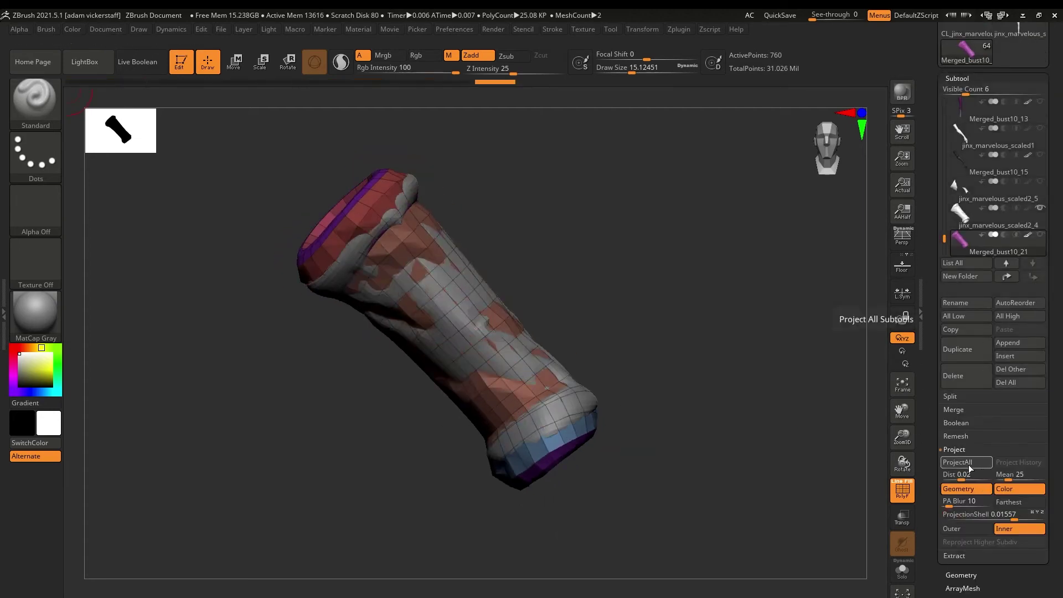
pyautogui.click(961, 467)
# Subdivide the forearm sleeve once and project the simulated sleeve onto it again with a projection shell of 0.00483.
pyautogui.click(958, 79)
pyautogui.click(961, 92)
pyautogui.click(966, 192)
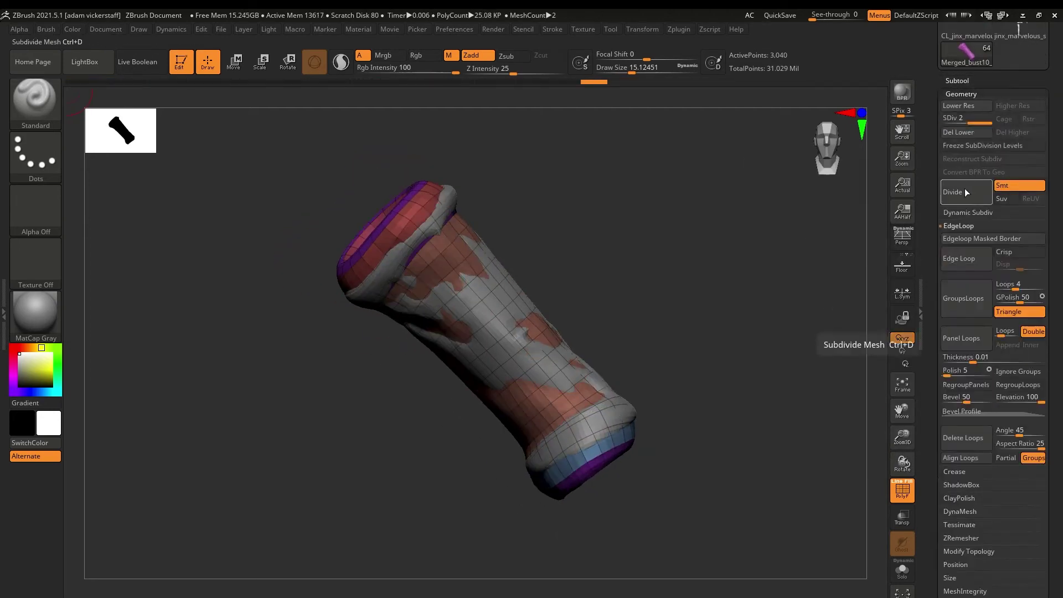
pyautogui.click(961, 94)
pyautogui.click(958, 80)
pyautogui.moveTo(1005, 516); pyautogui.dragTo(1010, 516)
pyautogui.click(959, 465)
# Hide the simulated sleeve and restore the distorted rim of the forearm sleeve's cuff with the Morph brush at intensity 8.
pyautogui.click(1040, 209)
pyautogui.moveTo(786, 454)
pyautogui.mouseDown()
pyautogui.moveTo(842, 465)
pyautogui.moveTo(775, 399)
pyautogui.mouseUp()
pyautogui.press('b')
pyautogui.click(316, 112)
pyautogui.moveTo(587, 471); pyautogui.dragTo(645, 446)
pyautogui.moveTo(742, 471); pyautogui.dragTo(720, 310)
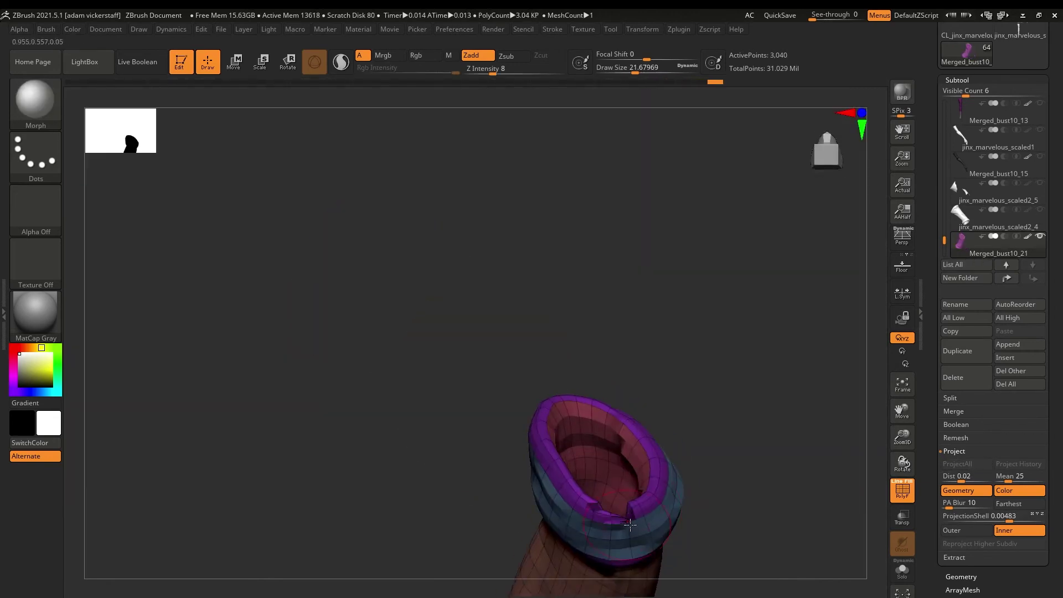
pyautogui.moveTo(597, 509); pyautogui.dragTo(629, 523)
pyautogui.moveTo(736, 388); pyautogui.dragTo(775, 470)
pyautogui.moveTo(720, 310); pyautogui.dragTo(820, 321)
pyautogui.moveTo(602, 456); pyautogui.dragTo(775, 332)
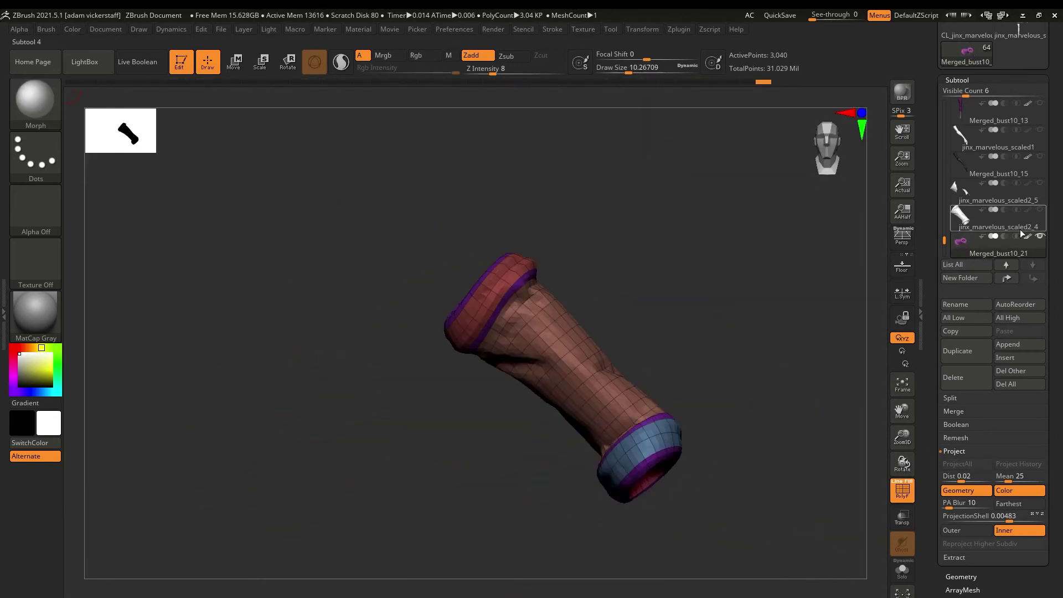
# Subdivide the forearm sleeve once more and reproject the simulated sleeve's folds onto it.
pyautogui.click(957, 81)
pyautogui.click(961, 94)
pyautogui.hotkey('ctrl', 'd')
pyautogui.click(956, 82)
pyautogui.click(1040, 211)
pyautogui.click(958, 466)
# Delete the simulated forearm sleeve jinx_marvelous_scaled2_4 and the simulated long glove jinx_marvelous_scaled1.
pyautogui.click(1039, 212)
pyautogui.moveTo(803, 354); pyautogui.dragTo(742, 277)
pyautogui.moveTo(775, 498); pyautogui.dragTo(852, 310)
pyautogui.click(961, 218)
pyautogui.click(954, 379)
pyautogui.click(864, 404)
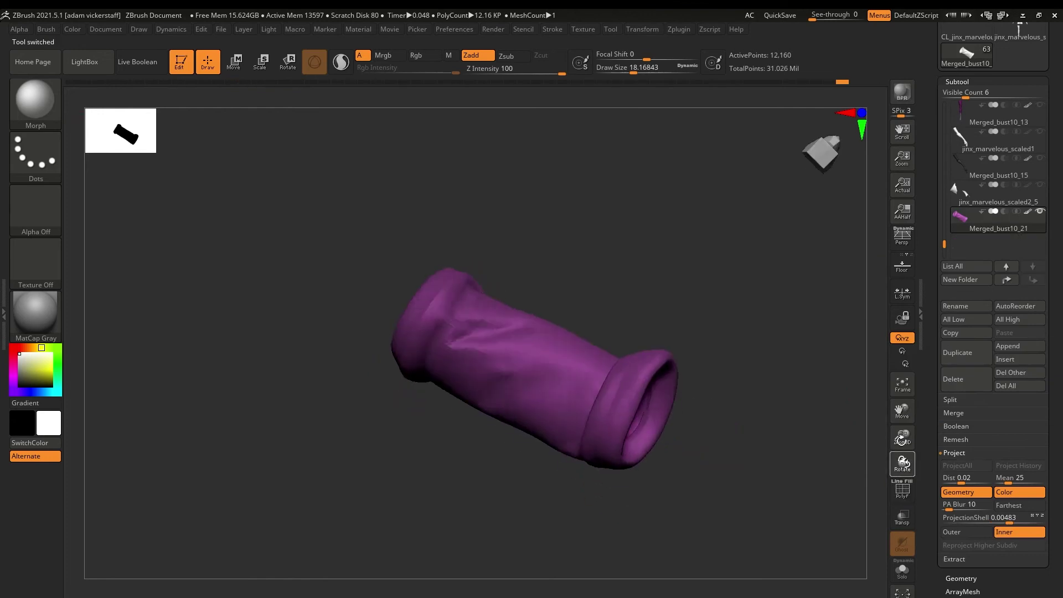
pyautogui.click(961, 139)
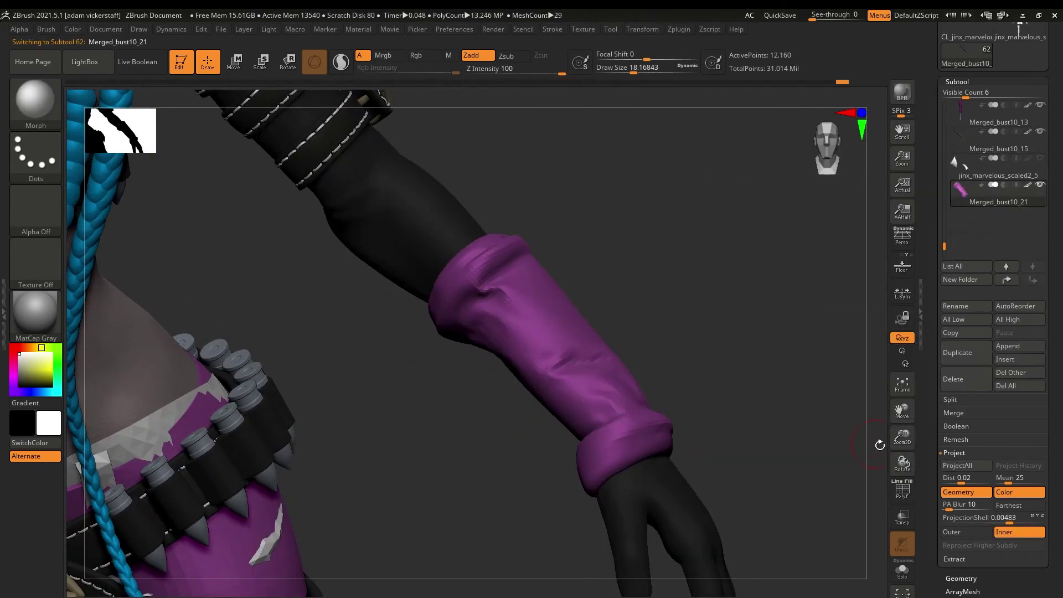
# Puff up the forearm sleeve's rolled cuffs with the Inflat brush at intensity 10 and smooth their surface.
pyautogui.keyDown('ctrl'); pyautogui.moveTo(461, 314); pyautogui.dragTo(457, 317); pyautogui.keyUp('ctrl')
pyautogui.moveTo(354, 443)
pyautogui.mouseDown()
pyautogui.moveTo(421, 293)
pyautogui.moveTo(482, 268)
pyautogui.moveTo(871, 464)
pyautogui.mouseUp()
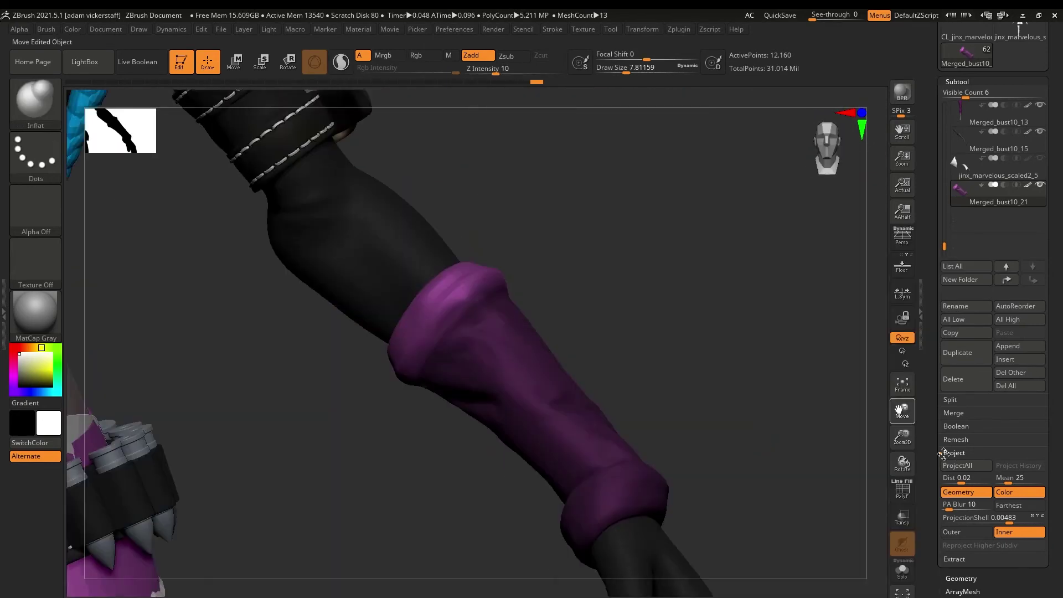
pyautogui.press('s')
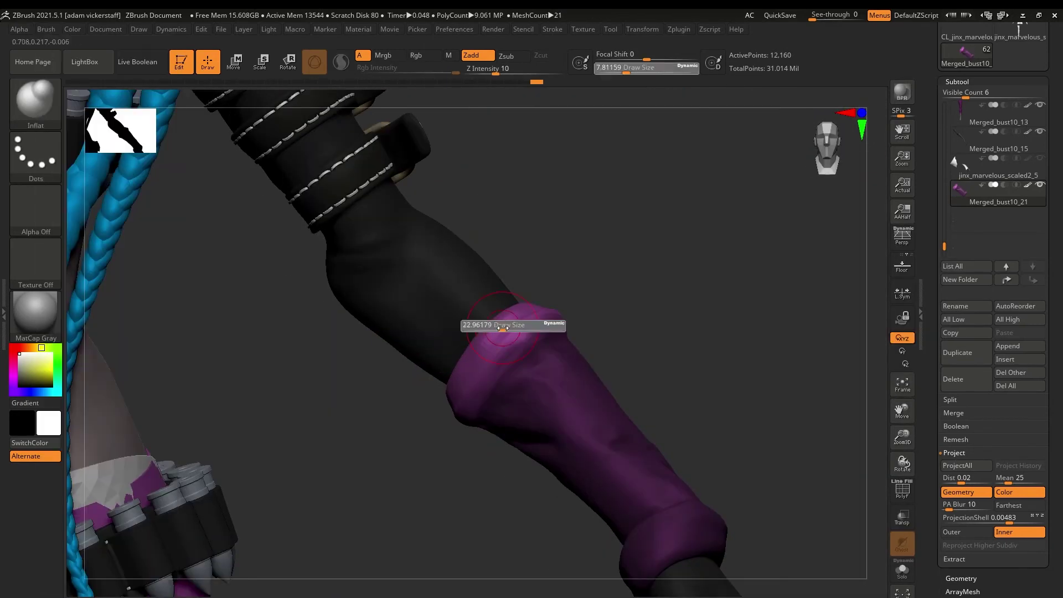
pyautogui.moveTo(488, 291); pyautogui.dragTo(699, 426, button='right')
pyautogui.moveTo(684, 474); pyautogui.dragTo(80, 107, button='right')
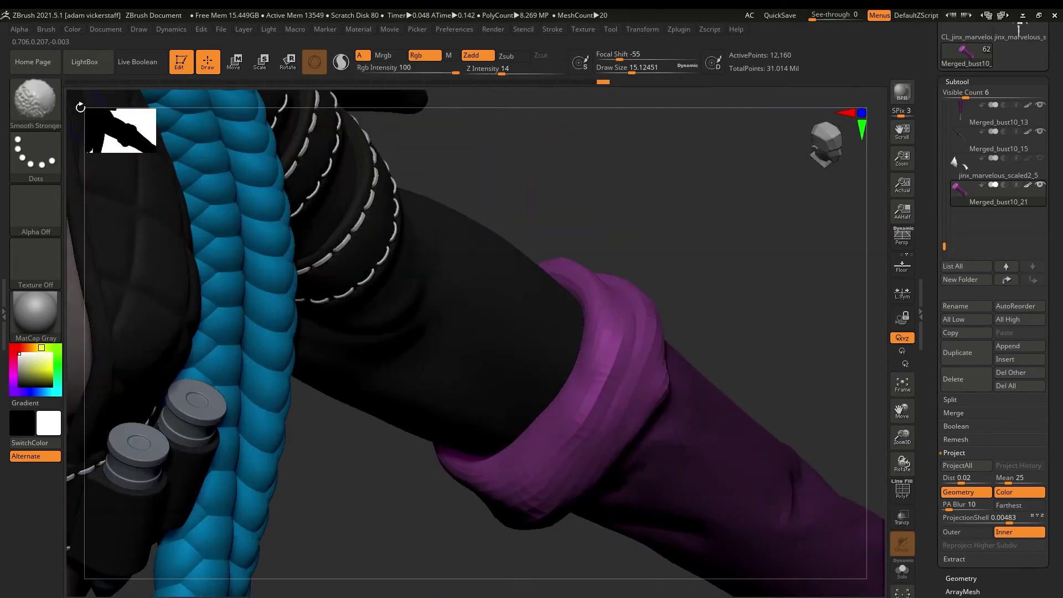
pyautogui.moveTo(652, 414)
pyautogui.mouseDown(button='right')
pyautogui.moveTo(876, 335)
pyautogui.moveTo(553, 266)
pyautogui.mouseUp(button='right')
# Refine the sleeve's rolled cuffs with the Inflat brush at intensity 24 and bring the mesh to subdivision level 4.
pyautogui.keyDown('ctrl'); pyautogui.click(36, 103); pyautogui.keyUp('ctrl')
pyautogui.keyDown('ctrl'); pyautogui.click(104, 111); pyautogui.keyUp('ctrl')
pyautogui.moveTo(755, 301); pyautogui.dragTo(846, 494, button='right')
pyautogui.moveTo(709, 224); pyautogui.dragTo(544, 238, button='right')
pyautogui.moveTo(903, 464); pyautogui.dragTo(888, 404, button='right')
pyautogui.keyDown('ctrl'); pyautogui.moveTo(888, 405); pyautogui.dragTo(877, 310, button='right'); pyautogui.keyUp('ctrl')
pyautogui.click(961, 578)
pyautogui.moveTo(414, 313); pyautogui.dragTo(879, 379, button='right')
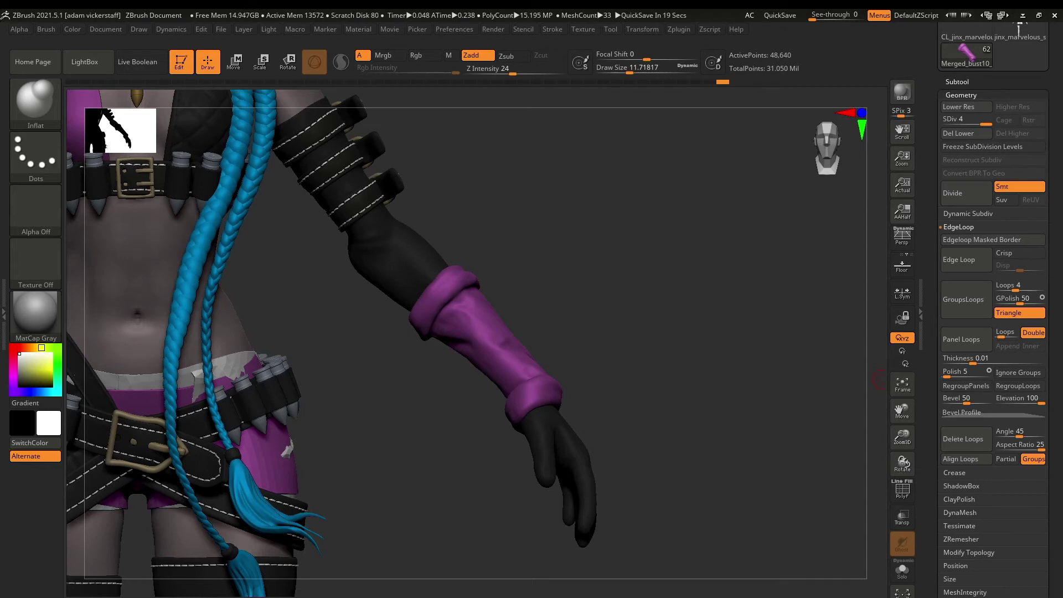
# Give the forearm sleeve's body and its rolled cuffs separate polygroups at the lowest subdivision level.
pyautogui.moveTo(986, 123); pyautogui.dragTo(947, 123)
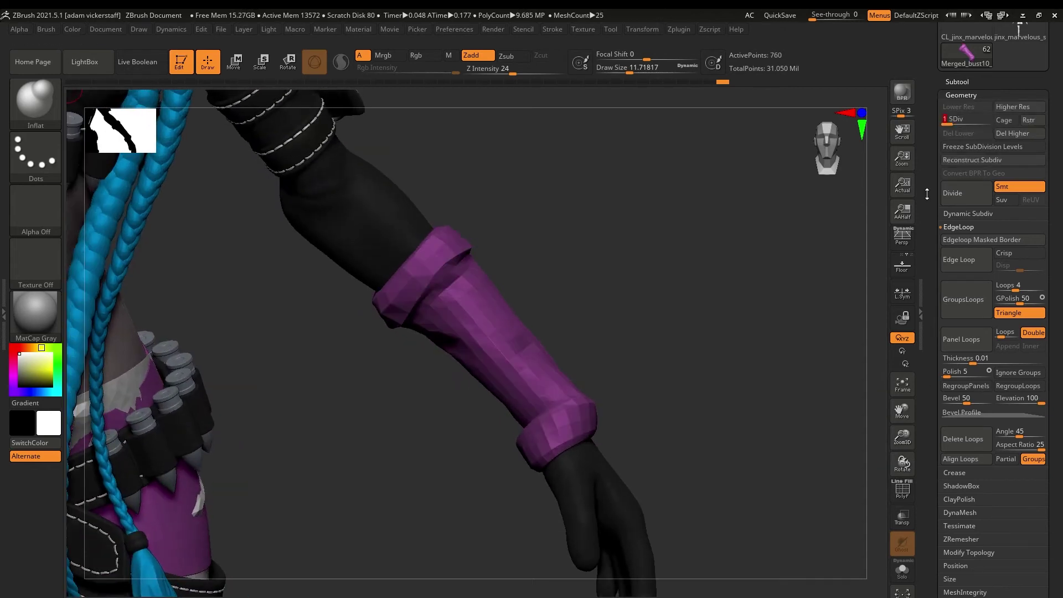
pyautogui.click(902, 491)
pyautogui.moveTo(720, 443); pyautogui.dragTo(890, 472, button='right')
pyautogui.hotkey('ctrl', 'w')
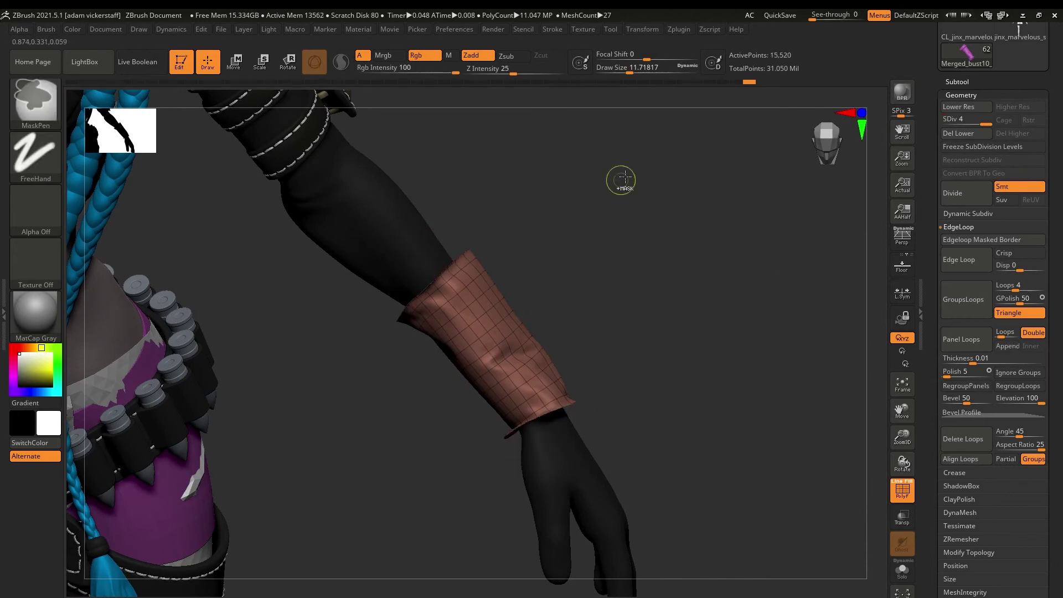
pyautogui.keyDown('ctrl'); pyautogui.click(625, 177); pyautogui.keyUp('ctrl')
pyautogui.keyDown('ctrl'); pyautogui.keyDown('shift'); pyautogui.click(625, 177); pyautogui.keyUp('shift'); pyautogui.keyUp('ctrl')
pyautogui.moveTo(625, 177); pyautogui.dragTo(631, 144, button='right')
# Duplicate the forearm sleeve Merged_bust10_21 and switch to the copy.
pyautogui.press('b')
pyautogui.press('m')
pyautogui.press('v')
pyautogui.keyDown('ctrl'); pyautogui.moveTo(656, 300); pyautogui.dragTo(681, 327); pyautogui.keyUp('ctrl')
pyautogui.moveTo(681, 327)
pyautogui.keyDown('ctrl'); pyautogui.mouseDown(button='right')
pyautogui.moveTo(681, 388)
pyautogui.moveTo(681, 337)
pyautogui.mouseUp(button='right'); pyautogui.keyUp('ctrl')
pyautogui.click(957, 81)
pyautogui.click(968, 360)
pyautogui.click(986, 219)
pyautogui.click(961, 577)
# Reduce the sleeve copy to a single subdivision level by deleting its lower and higher levels.
pyautogui.click(970, 121)
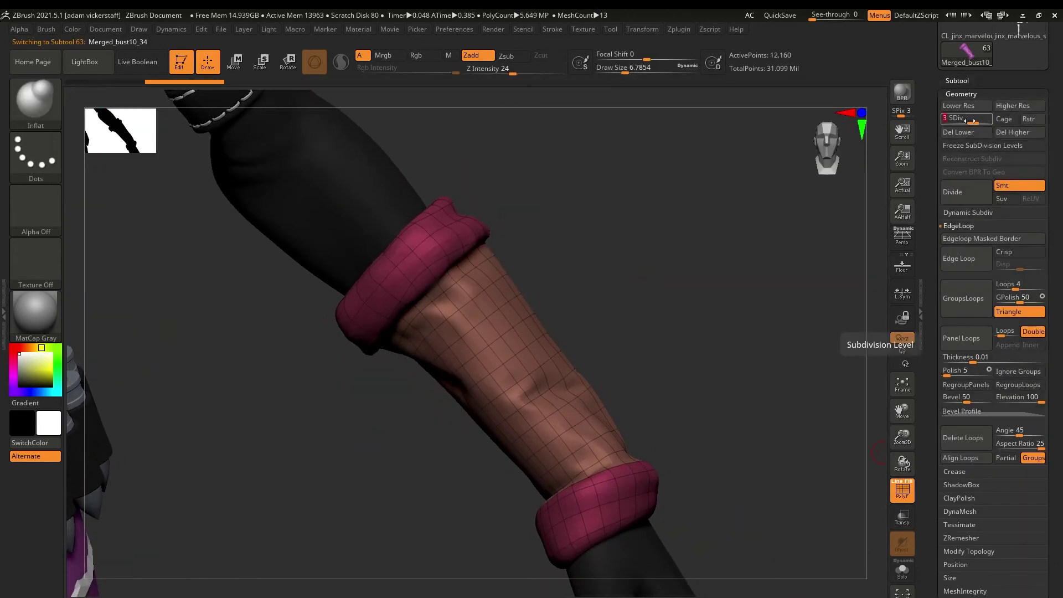
pyautogui.click(959, 121)
pyautogui.click(958, 132)
pyautogui.click(1013, 132)
pyautogui.keyDown('ctrl'); pyautogui.keyDown('shift'); pyautogui.click(522, 363); pyautogui.keyUp('shift'); pyautogui.keyUp('ctrl')
pyautogui.keyDown('ctrl'); pyautogui.keyDown('shift'); pyautogui.click(522, 363); pyautogui.keyUp('shift'); pyautogui.keyUp('ctrl')
# Assign alternating lengthwise polyloops around the sleeve and its cuffs to a new polygroup with ZModeler's Polygroup PolyLoop action.
pyautogui.press('b')
pyautogui.press('z')
pyautogui.press('m')
pyautogui.press('space')
pyautogui.click(416, 305)
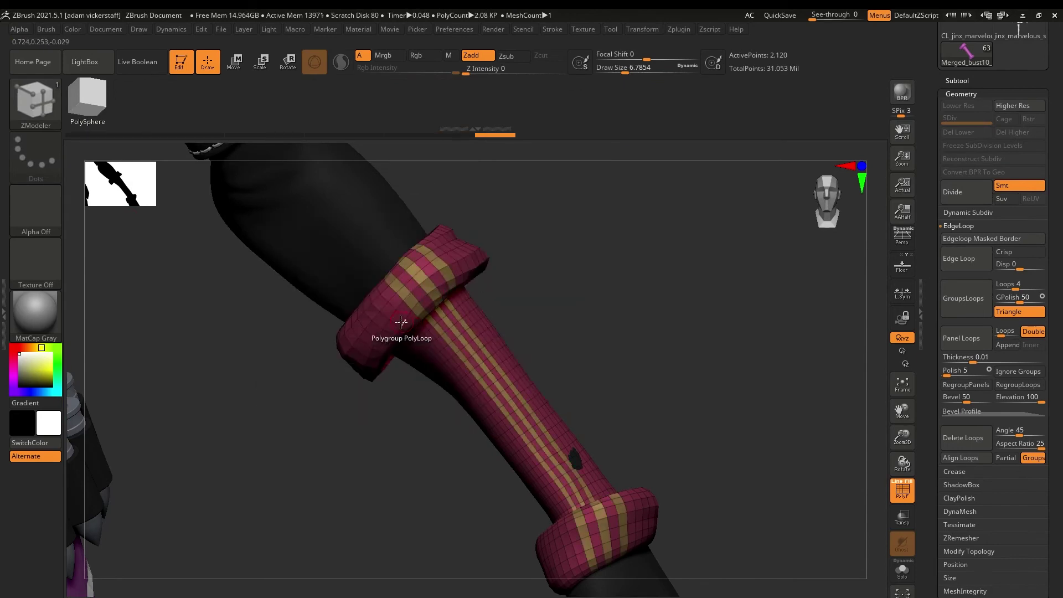
pyautogui.click(426, 426)
pyautogui.moveTo(903, 464); pyautogui.dragTo(902, 410)
pyautogui.click(454, 370)
pyautogui.click(553, 326)
pyautogui.click(523, 193)
pyautogui.click(587, 200)
pyautogui.click(622, 202)
pyautogui.moveTo(902, 464); pyautogui.dragTo(874, 335)
# Build ribbing on both cuffs from the striped polygroups and subdivide the sleeve to level 3.
pyautogui.keyDown('ctrl'); pyautogui.keyDown('shift'); pyautogui.click(766, 327); pyautogui.keyUp('shift'); pyautogui.keyUp('ctrl')
pyautogui.keyDown('ctrl'); pyautogui.keyDown('shift'); pyautogui.click(766, 327); pyautogui.keyUp('shift'); pyautogui.keyUp('ctrl')
pyautogui.press('space')
pyautogui.click(579, 253)
pyautogui.hotkey('ctrl', 'd')
pyautogui.hotkey('ctrl', 'd')
pyautogui.click(902, 492)
pyautogui.moveTo(903, 437); pyautogui.dragTo(886, 482)
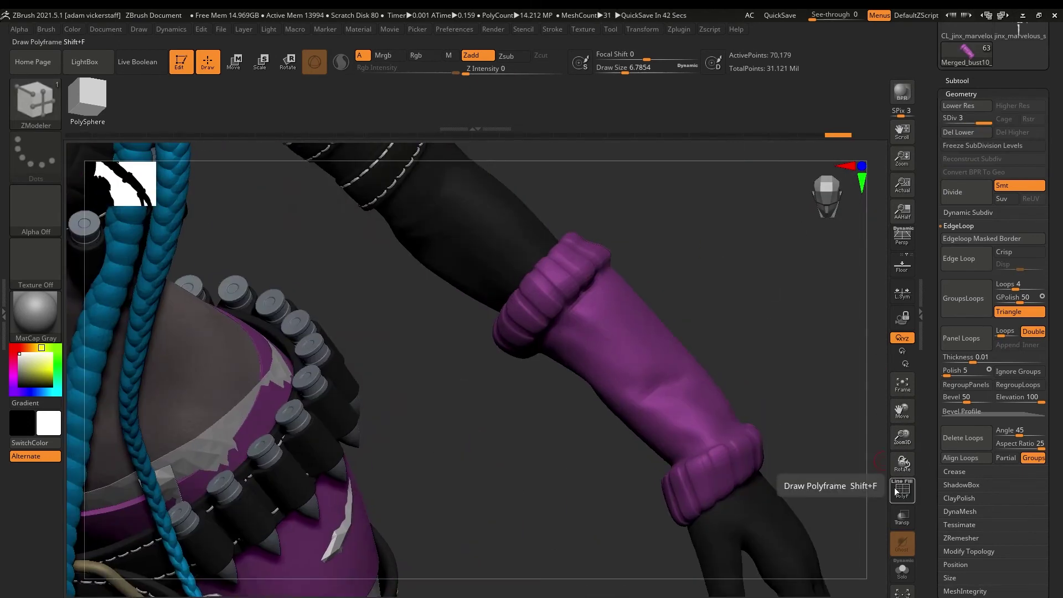
# Project the previous sleeve's folds onto the ribbed sleeve at subdivision level 4 and delete the previous sleeve Merged_bust10_21.
pyautogui.click(961, 94)
pyautogui.click(959, 280)
pyautogui.click(964, 292)
pyautogui.click(957, 79)
pyautogui.keyDown('shift'); pyautogui.click(1037, 183); pyautogui.keyUp('shift')
pyautogui.click(961, 569)
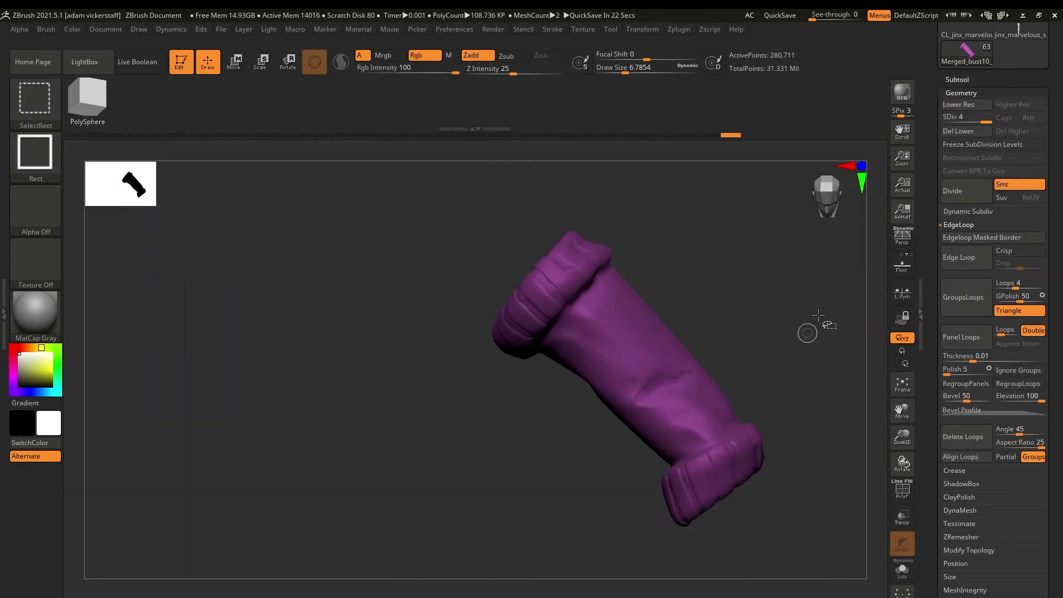
pyautogui.keyDown('alt'); pyautogui.click(628, 356); pyautogui.keyUp('alt')
pyautogui.click(903, 570)
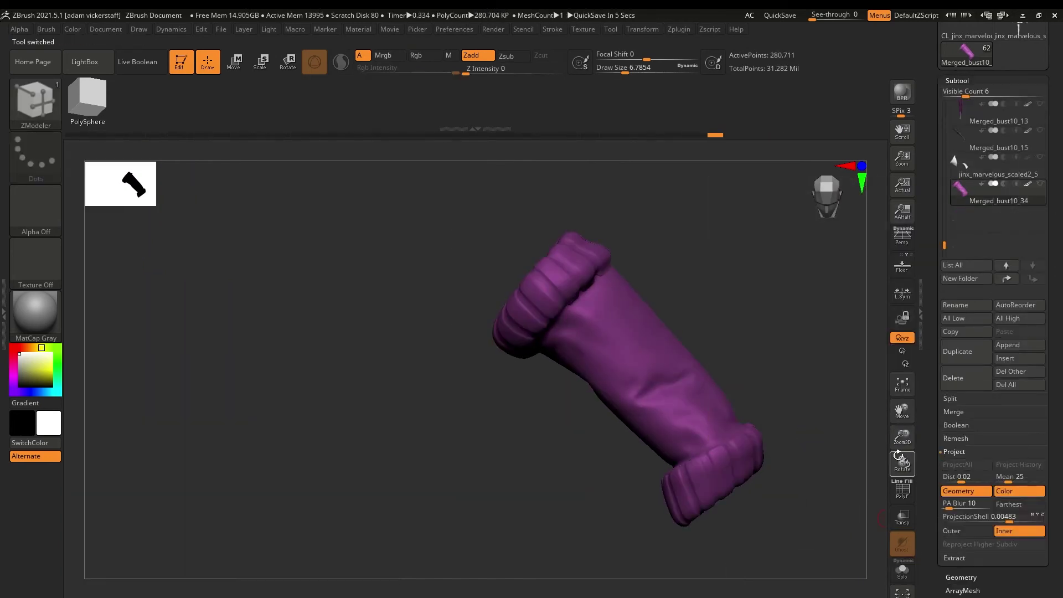
# Subdivide the ribbed forearm sleeve Merged_bust10_34 once more.
pyautogui.click(961, 577)
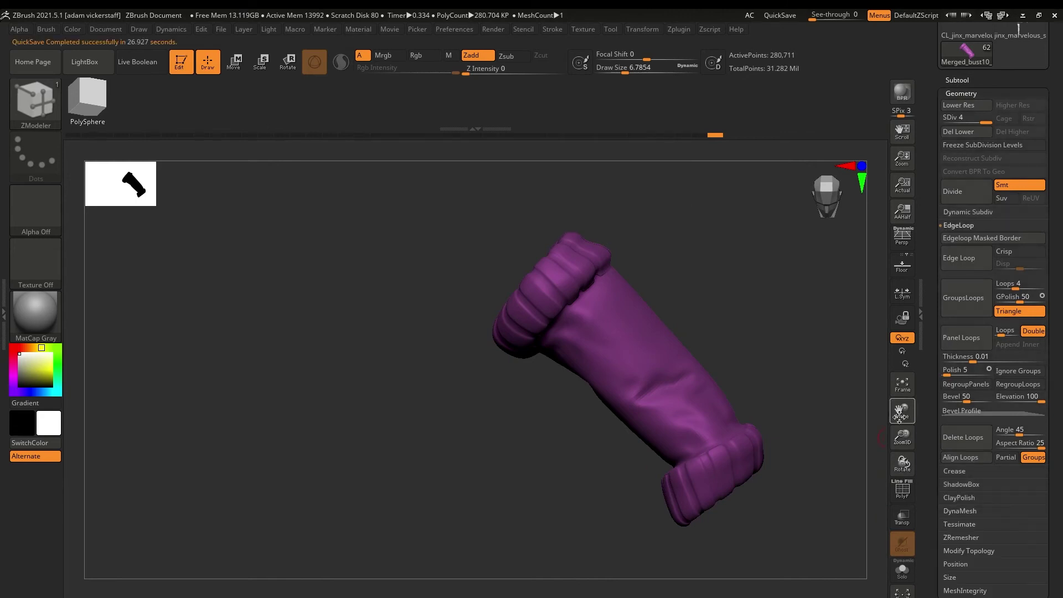
pyautogui.press('f')
pyautogui.click(968, 190)
pyautogui.click(959, 80)
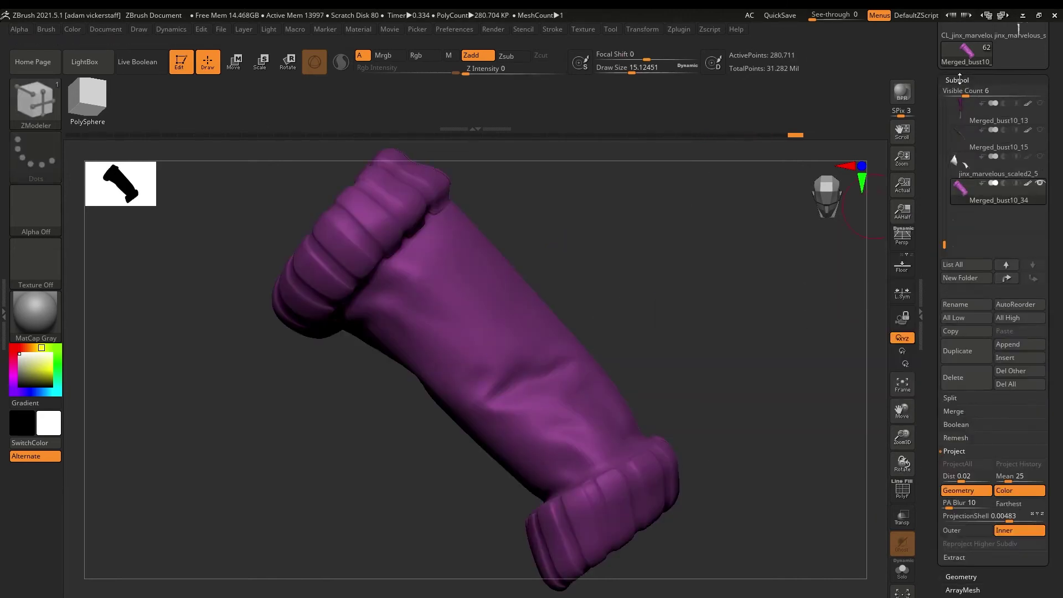
pyautogui.click(961, 576)
pyautogui.click(966, 191)
pyautogui.moveTo(535, 345); pyautogui.dragTo(534, 340, button='right')
pyautogui.moveTo(904, 463); pyautogui.dragTo(764, 479)
pyautogui.press('f')
# Show the simulated patches jinx_marvelous_scaled2_5, move them below the ribbed sleeve in the subtool order and subdivide them.
pyautogui.click(958, 80)
pyautogui.moveTo(903, 438); pyautogui.dragTo(830, 454)
pyautogui.click(1039, 181)
pyautogui.press('f')
pyautogui.click(963, 165)
pyautogui.moveTo(902, 463)
pyautogui.mouseDown()
pyautogui.moveTo(885, 493)
pyautogui.moveTo(925, 439)
pyautogui.moveTo(887, 491)
pyautogui.moveTo(902, 465)
pyautogui.mouseUp()
pyautogui.click(1032, 277)
pyautogui.click(961, 80)
pyautogui.click(961, 92)
pyautogui.click(965, 191)
# Duplicate the ribbed sleeve Merged_bust10_34 and display the patches together with the copy.
pyautogui.click(959, 79)
pyautogui.click(963, 214)
pyautogui.click(969, 350)
pyautogui.click(1040, 207)
pyautogui.click(963, 215)
# Fill the patches with green and project only their color onto the sleeve copy Merged_bust10_43 with a projection shell of 0.00647.
pyautogui.click(57, 347)
pyautogui.click(72, 29)
pyautogui.click(107, 264)
pyautogui.click(1022, 189)
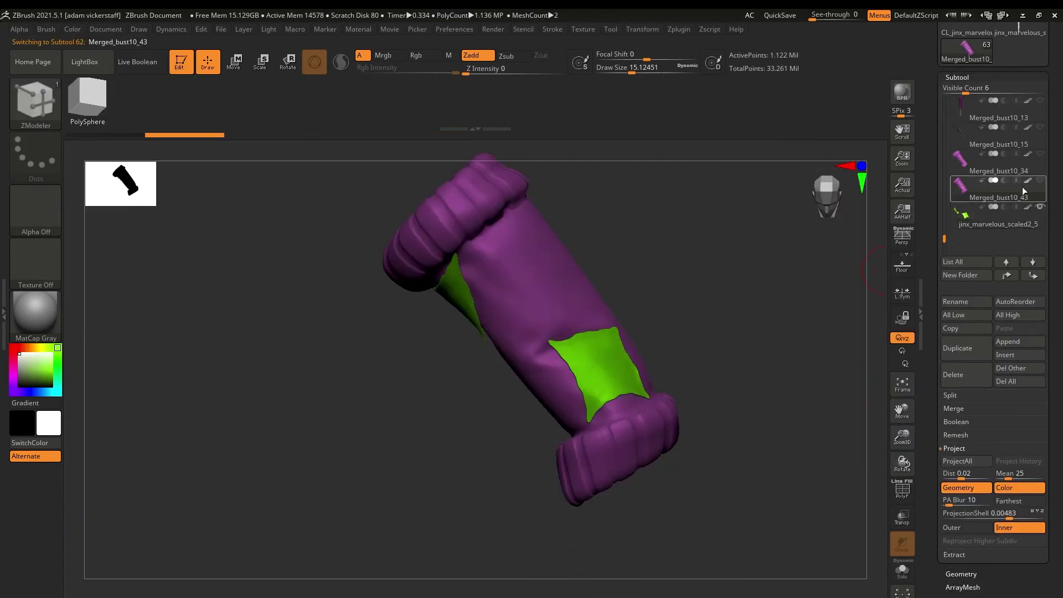
pyautogui.moveTo(1008, 518); pyautogui.dragTo(1010, 518)
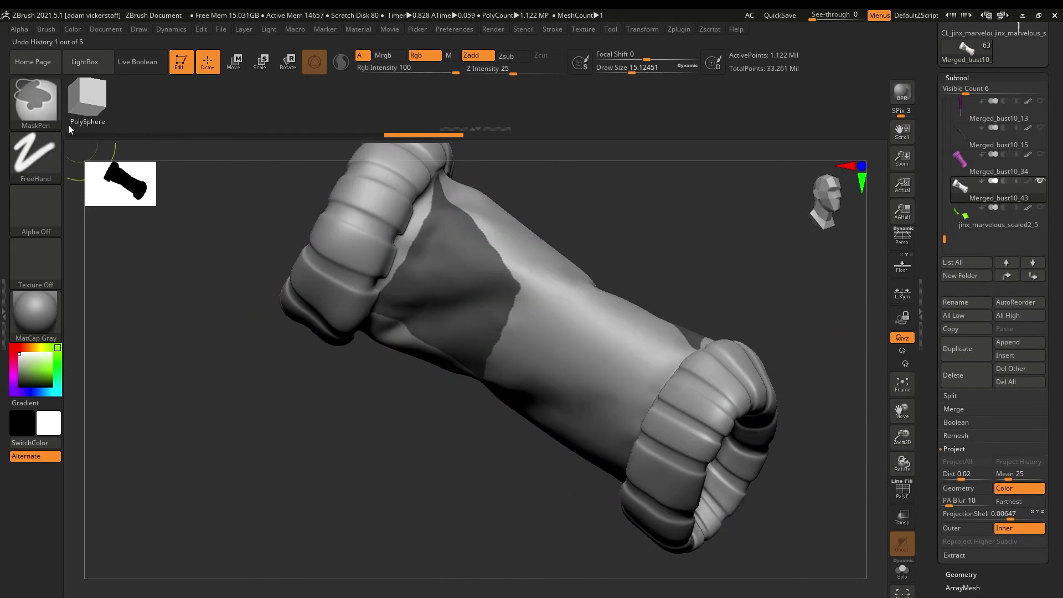
# Remesh the sleeve patches with ZRemesher at half density, keeping groups and detected edges, and subdivide them to level 3.
pyautogui.moveTo(902, 465); pyautogui.dragTo(903, 464)
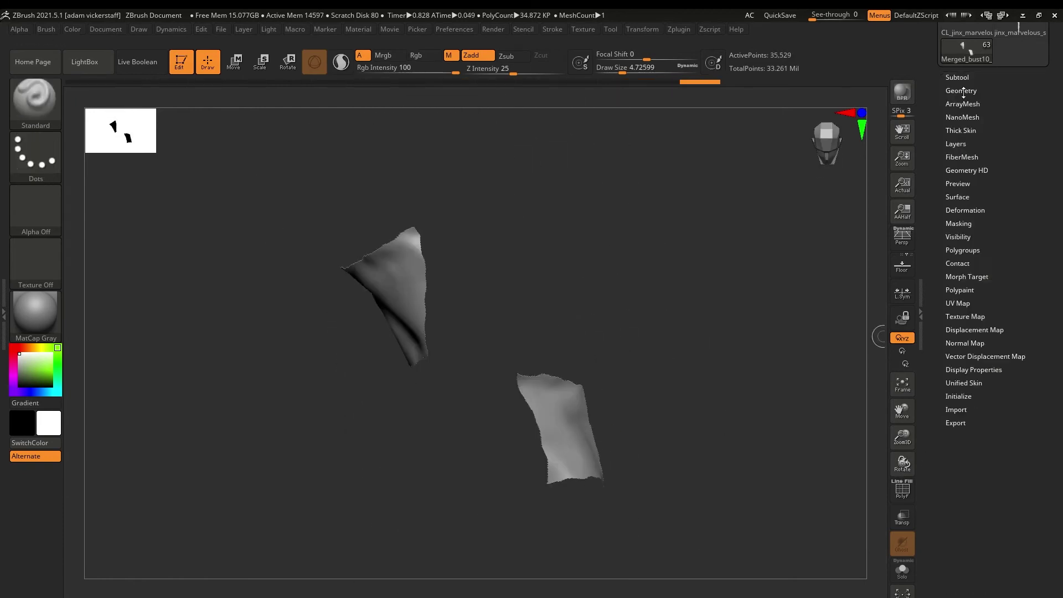
pyautogui.click(962, 91)
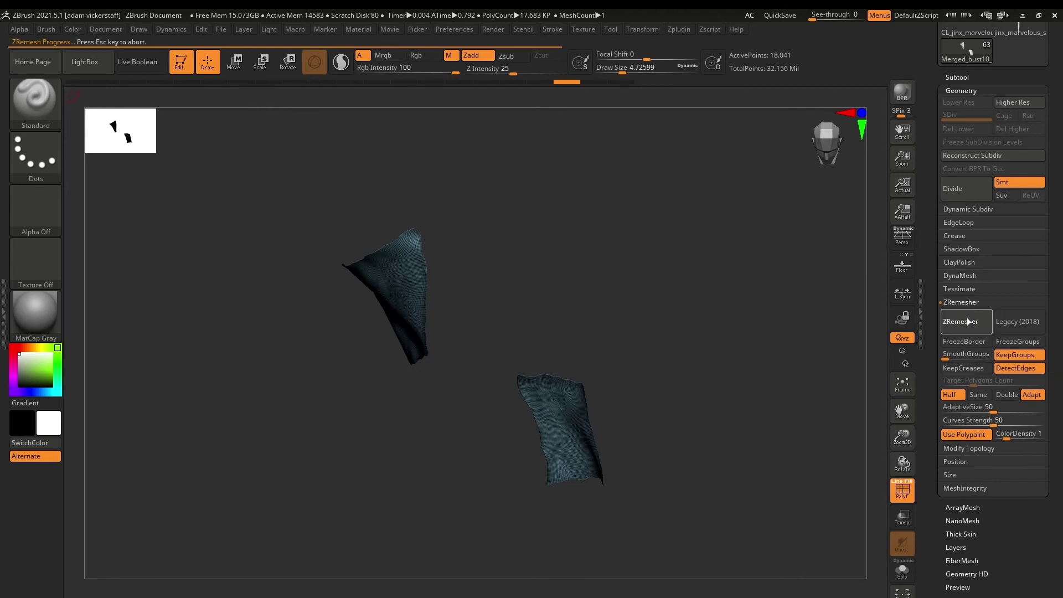
pyautogui.moveTo(902, 464)
pyautogui.mouseDown()
pyautogui.moveTo(886, 465)
pyautogui.moveTo(900, 465)
pyautogui.mouseUp()
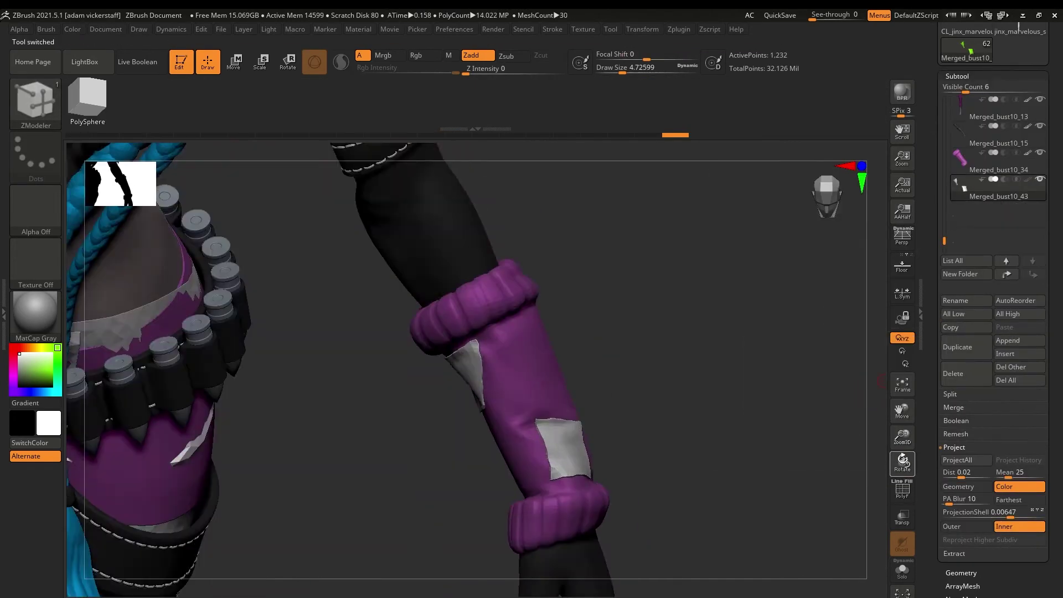
pyautogui.moveTo(903, 465); pyautogui.dragTo(894, 473)
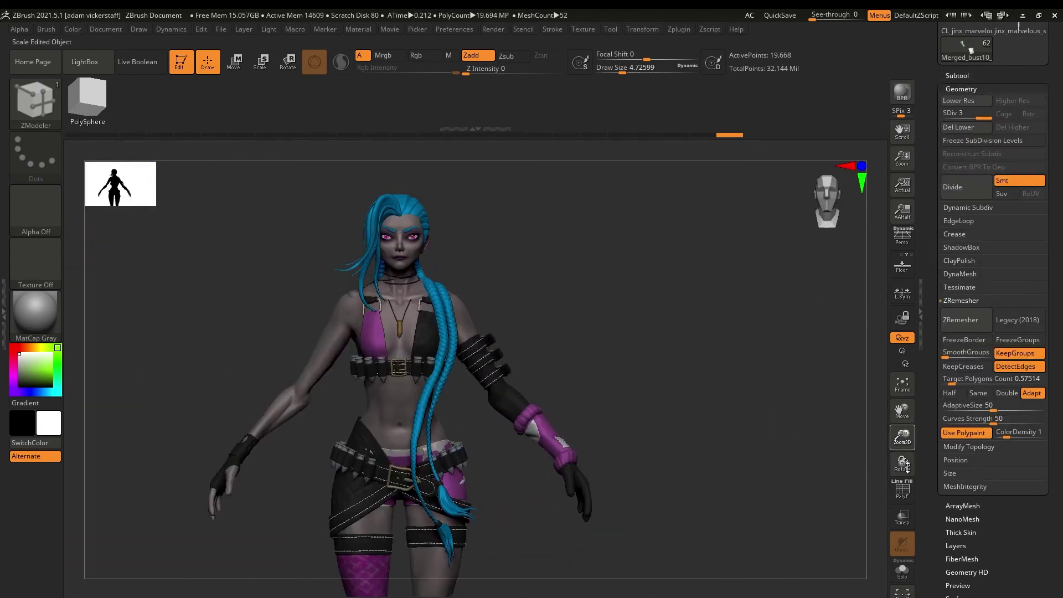
pyautogui.moveTo(903, 464); pyautogui.dragTo(889, 463)
pyautogui.moveTo(902, 410); pyautogui.dragTo(902, 412)
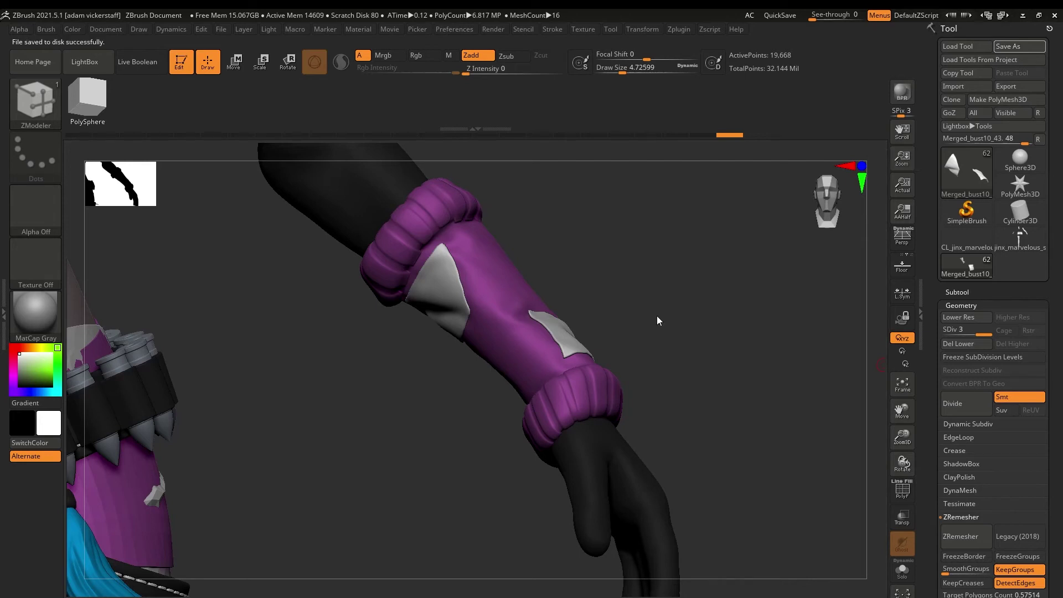
# Merge the sleeve and patches into an isolated copy and turn a single stitch mesh into an InsertMesh brush.
pyautogui.click(902, 570)
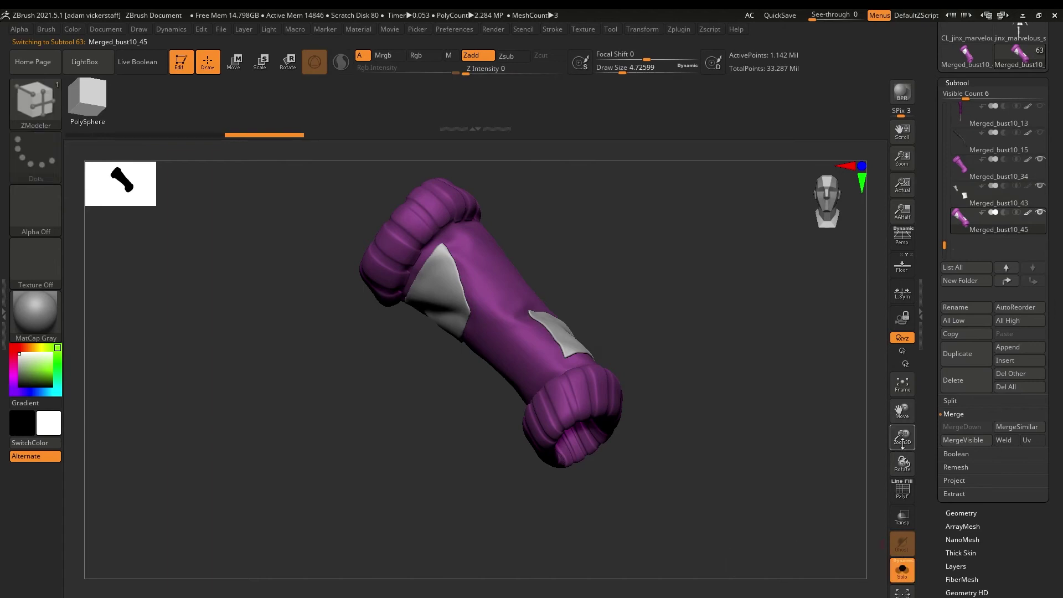
pyautogui.click(88, 97)
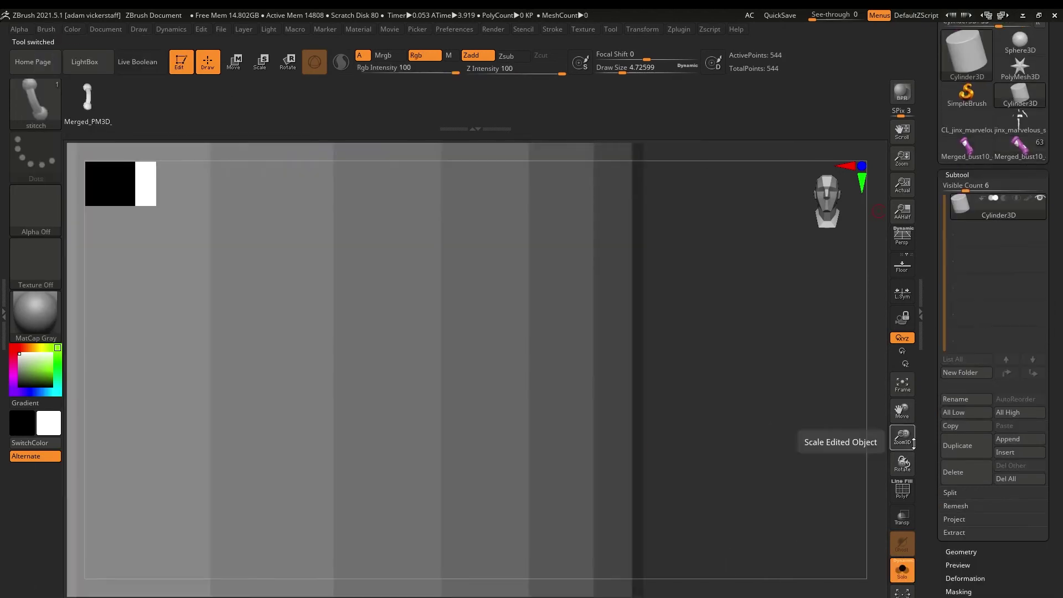
pyautogui.click(696, 432)
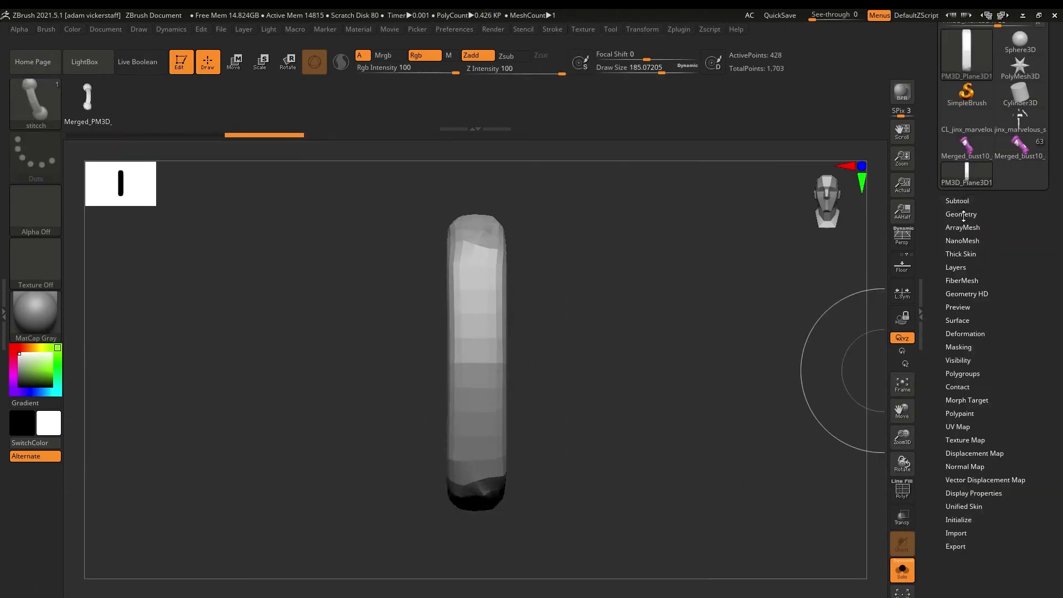
pyautogui.click(962, 215)
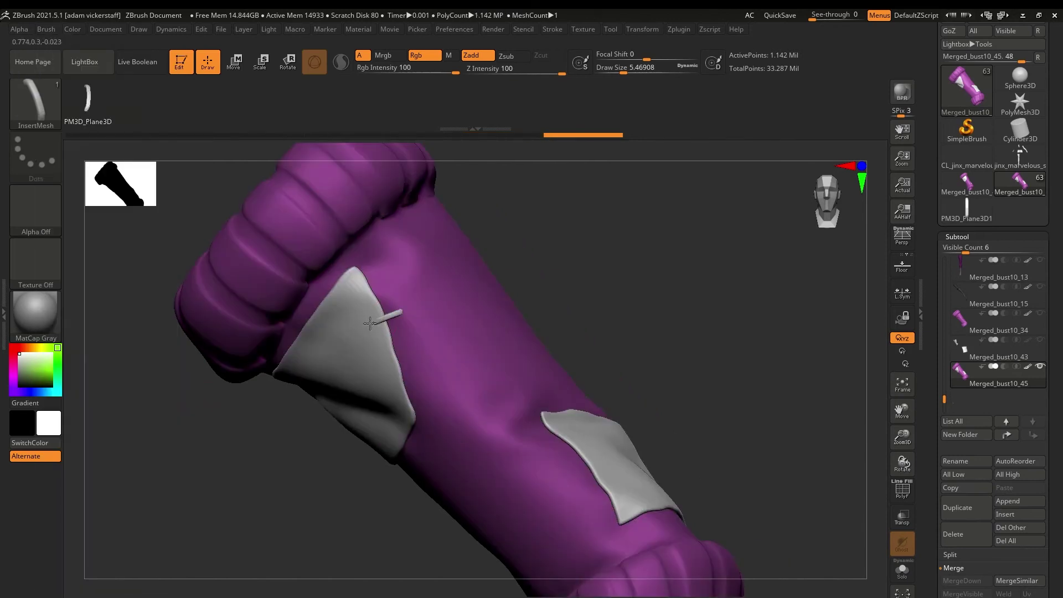
# Insert stitches along the upper patch's long edge and around its far corner, moving them to straddle the seam.
pyautogui.moveTo(414, 354); pyautogui.dragTo(397, 375)
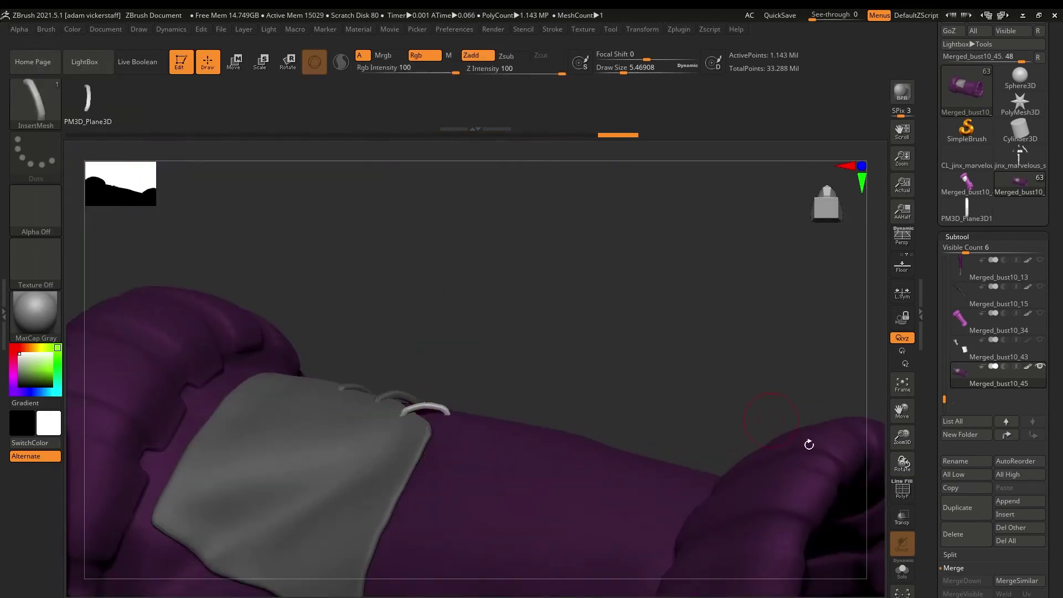
pyautogui.moveTo(808, 445); pyautogui.dragTo(405, 302)
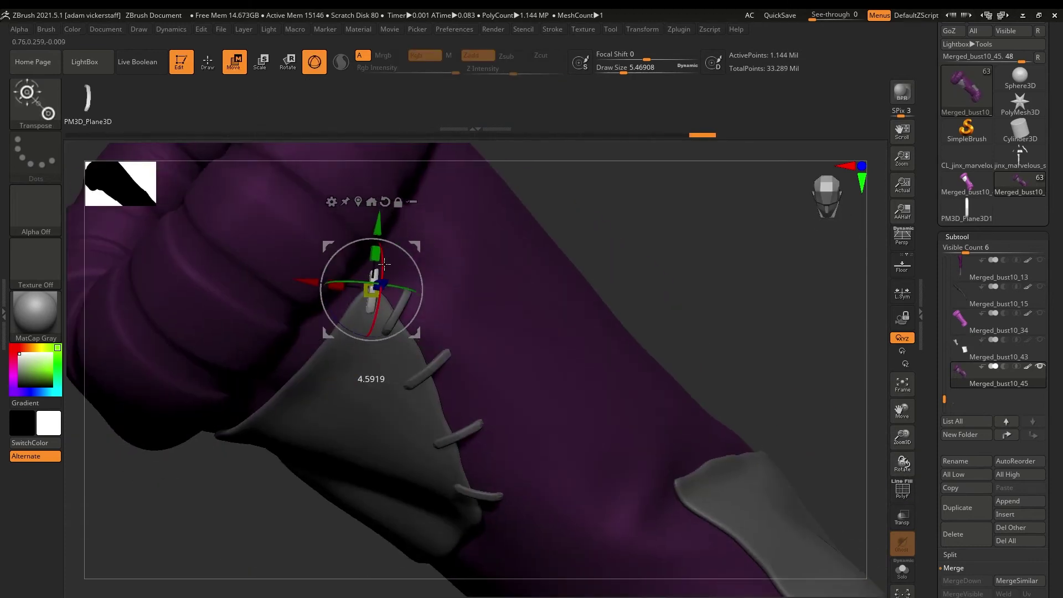
pyautogui.moveTo(906, 447); pyautogui.dragTo(862, 359)
pyautogui.moveTo(457, 377); pyautogui.dragTo(458, 379)
pyautogui.moveTo(902, 464)
pyautogui.mouseDown()
pyautogui.moveTo(888, 474)
pyautogui.moveTo(927, 444)
pyautogui.moveTo(902, 470)
pyautogui.moveTo(880, 454)
pyautogui.mouseUp()
pyautogui.press('w')
pyautogui.press('q')
pyautogui.moveTo(363, 418); pyautogui.dragTo(360, 432)
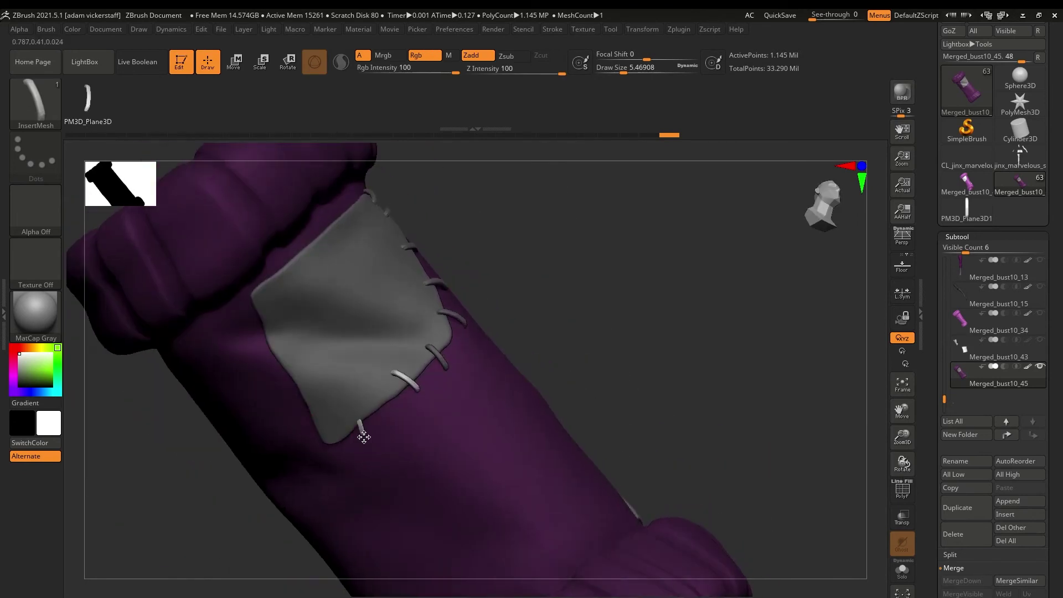
pyautogui.press('w')
pyautogui.moveTo(902, 463); pyautogui.dragTo(919, 464)
pyautogui.moveTo(313, 407); pyautogui.dragTo(311, 417)
# Insert the remaining stitches around the upper patch's cuff side and adjust their placement on the sleeve surface.
pyautogui.moveTo(903, 464); pyautogui.dragTo(865, 449)
pyautogui.press('q')
pyautogui.moveTo(269, 403)
pyautogui.mouseDown()
pyautogui.moveTo(254, 418)
pyautogui.moveTo(285, 422)
pyautogui.mouseUp()
pyautogui.hotkey('ctrl', 'z')
pyautogui.moveTo(903, 411)
pyautogui.mouseDown()
pyautogui.moveTo(941, 451)
pyautogui.moveTo(932, 463)
pyautogui.mouseUp()
pyautogui.moveTo(333, 352); pyautogui.dragTo(336, 361)
pyautogui.moveTo(906, 455); pyautogui.dragTo(901, 429)
pyautogui.press('w')
pyautogui.moveTo(315, 411); pyautogui.dragTo(319, 405)
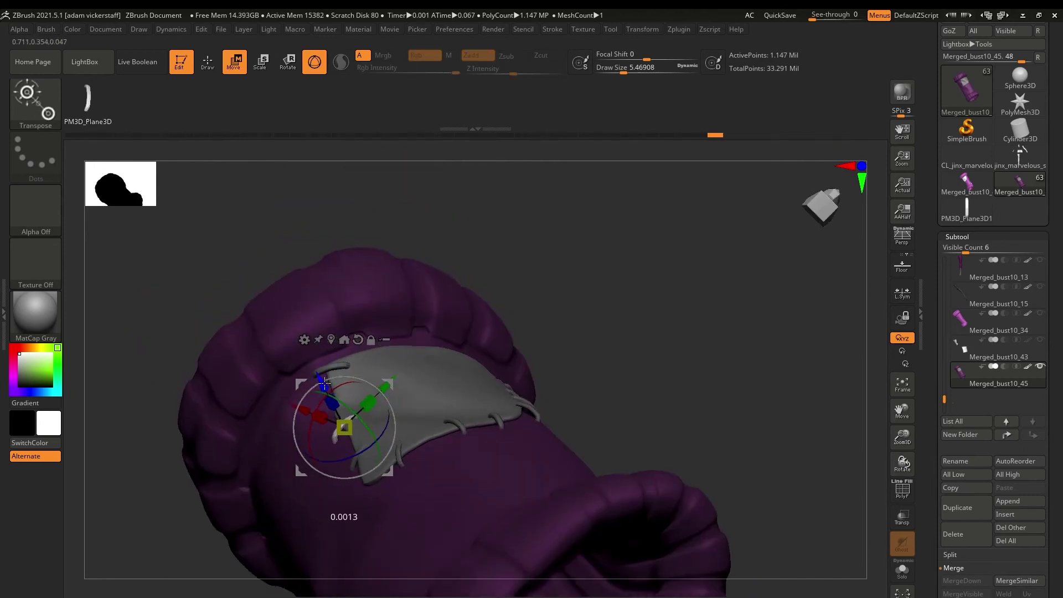
pyautogui.press('q')
pyautogui.moveTo(902, 463); pyautogui.dragTo(901, 505)
pyautogui.click(207, 62)
pyautogui.moveTo(902, 464); pyautogui.dragTo(856, 423)
pyautogui.moveTo(460, 288); pyautogui.dragTo(466, 301)
# Insert the first stitches along one side edge of the lower patch and rotate them across the seam.
pyautogui.moveTo(903, 464); pyautogui.dragTo(721, 422)
pyautogui.moveTo(903, 437); pyautogui.dragTo(903, 393)
pyautogui.moveTo(902, 464)
pyautogui.mouseDown()
pyautogui.moveTo(875, 463)
pyautogui.moveTo(902, 471)
pyautogui.mouseUp()
pyautogui.moveTo(903, 464)
pyautogui.mouseDown()
pyautogui.moveTo(891, 464)
pyautogui.moveTo(935, 415)
pyautogui.moveTo(866, 501)
pyautogui.mouseUp()
pyautogui.click(287, 62)
pyautogui.click(207, 62)
pyautogui.moveTo(484, 394); pyautogui.dragTo(501, 399)
pyautogui.click(287, 62)
pyautogui.moveTo(902, 464)
pyautogui.mouseDown()
pyautogui.moveTo(924, 431)
pyautogui.moveTo(893, 485)
pyautogui.mouseUp()
pyautogui.press('q')
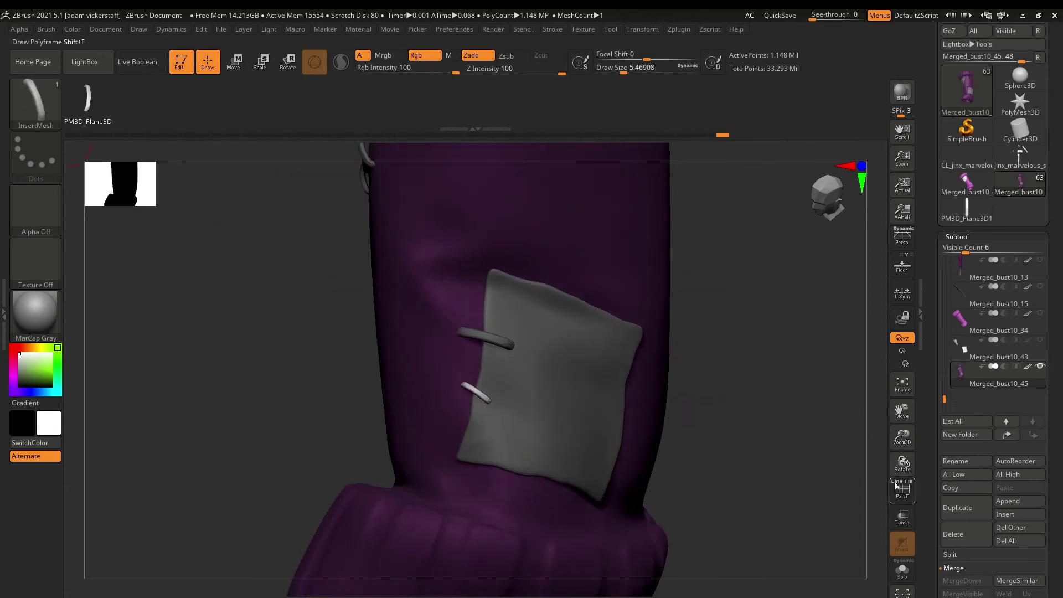
# Continue the stitches around the corners and adjoining edges of the lower patch, rotating each across the seam.
pyautogui.moveTo(902, 437); pyautogui.dragTo(902, 421)
pyautogui.press('q')
pyautogui.moveTo(486, 433); pyautogui.dragTo(487, 446)
pyautogui.moveTo(903, 464)
pyautogui.mouseDown()
pyautogui.moveTo(935, 462)
pyautogui.moveTo(870, 461)
pyautogui.moveTo(908, 488)
pyautogui.moveTo(926, 472)
pyautogui.moveTo(917, 435)
pyautogui.moveTo(930, 437)
pyautogui.mouseUp()
pyautogui.press('r')
pyautogui.press('q')
pyautogui.press('r')
pyautogui.press('q')
pyautogui.press('r')
pyautogui.moveTo(472, 257); pyautogui.dragTo(472, 254)
pyautogui.press('q')
# Complete the lower patch's stitching along its opposite side and cuff-side edge, rotating the stitches to fit.
pyautogui.moveTo(902, 464); pyautogui.dragTo(886, 471)
pyautogui.moveTo(503, 304); pyautogui.dragTo(503, 315)
pyautogui.press('r')
pyautogui.moveTo(902, 464)
pyautogui.mouseDown()
pyautogui.moveTo(924, 461)
pyautogui.moveTo(883, 465)
pyautogui.moveTo(887, 478)
pyautogui.moveTo(921, 469)
pyautogui.mouseUp()
pyautogui.press('q')
pyautogui.moveTo(501, 515); pyautogui.dragTo(473, 428)
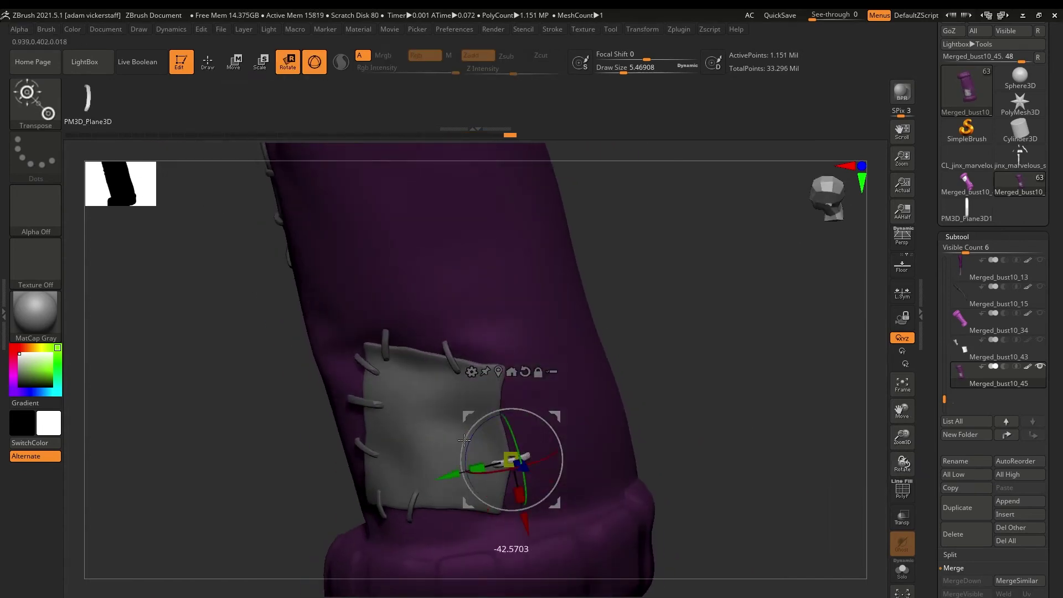
pyautogui.moveTo(903, 464); pyautogui.dragTo(807, 455)
pyautogui.press('r')
pyautogui.press('q')
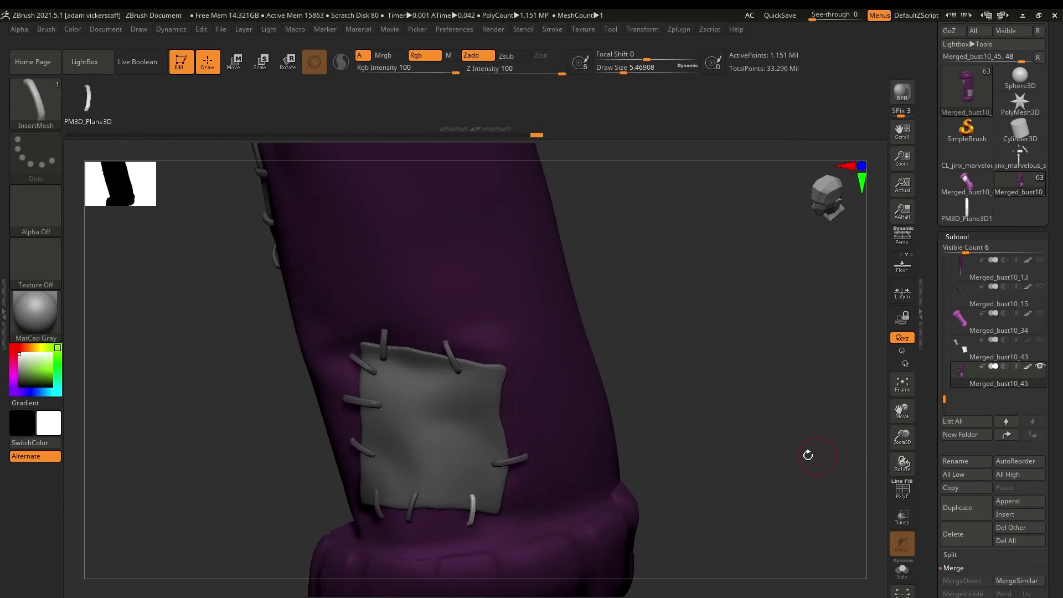
pyautogui.moveTo(864, 480); pyautogui.dragTo(781, 470)
pyautogui.press('r')
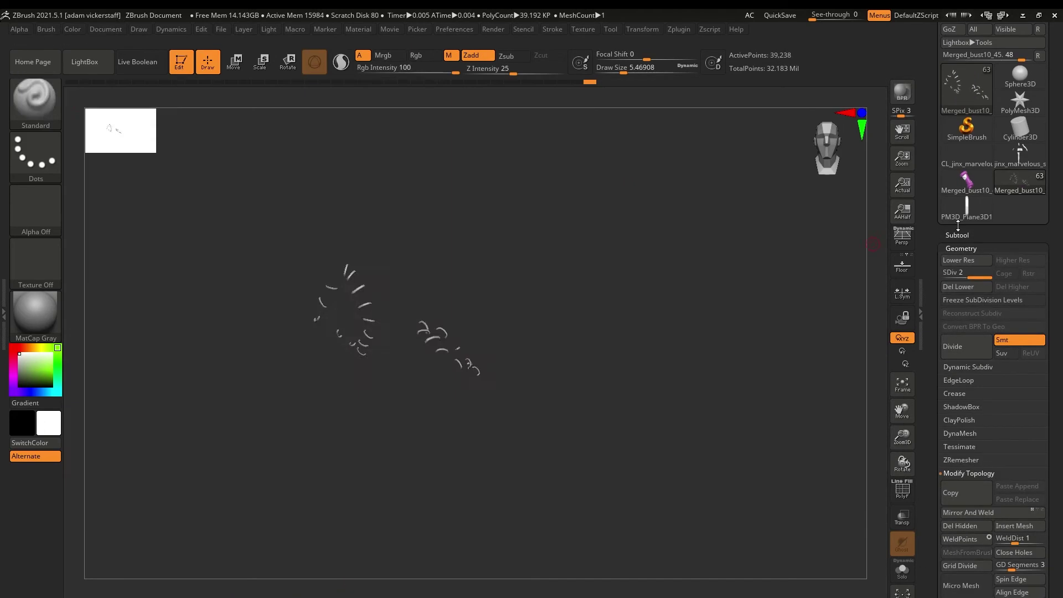
# Fill the sleeve's stitches Merged_bust10_45 and patches Merged_bust10_43 with polypaint color and display the model in SkinShade4.
pyautogui.click(957, 232)
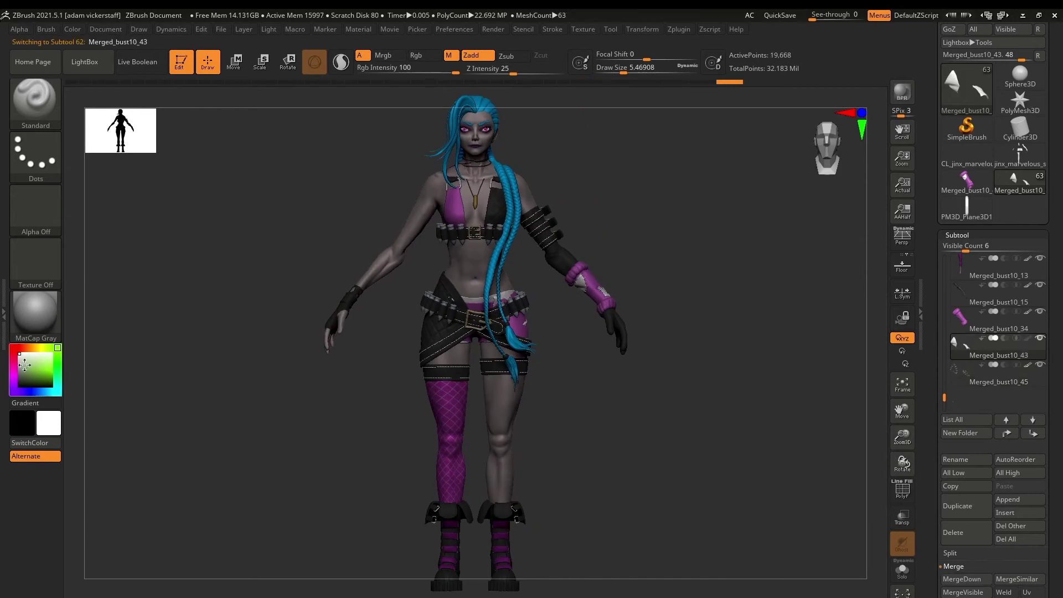
pyautogui.moveTo(73, 30)
pyautogui.click(160, 265)
pyautogui.click(424, 55)
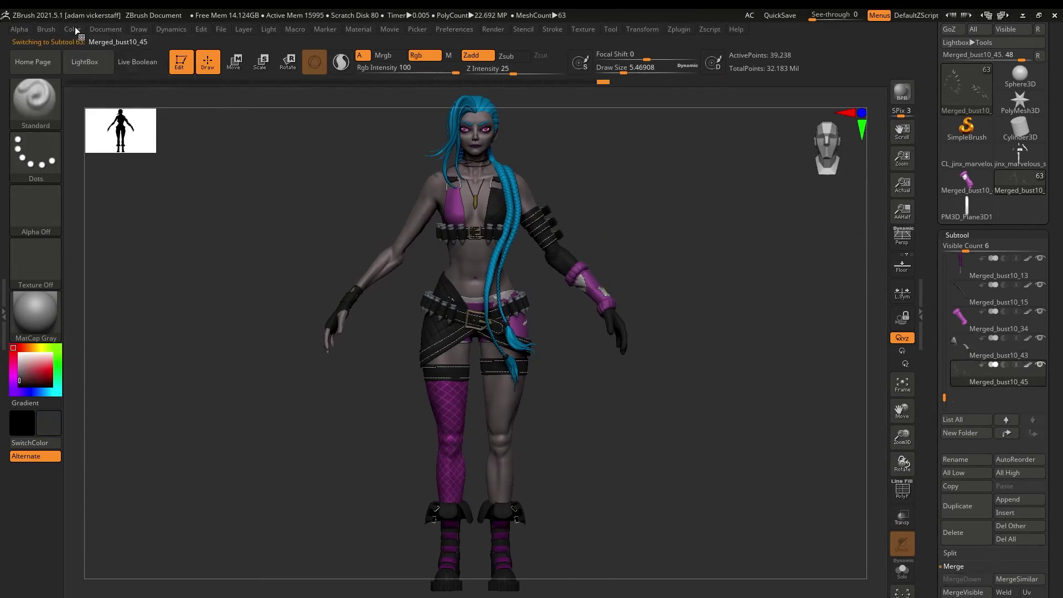
pyautogui.click(52, 348)
pyautogui.click(998, 354)
pyautogui.click(121, 267)
pyautogui.click(21, 371)
pyautogui.click(121, 266)
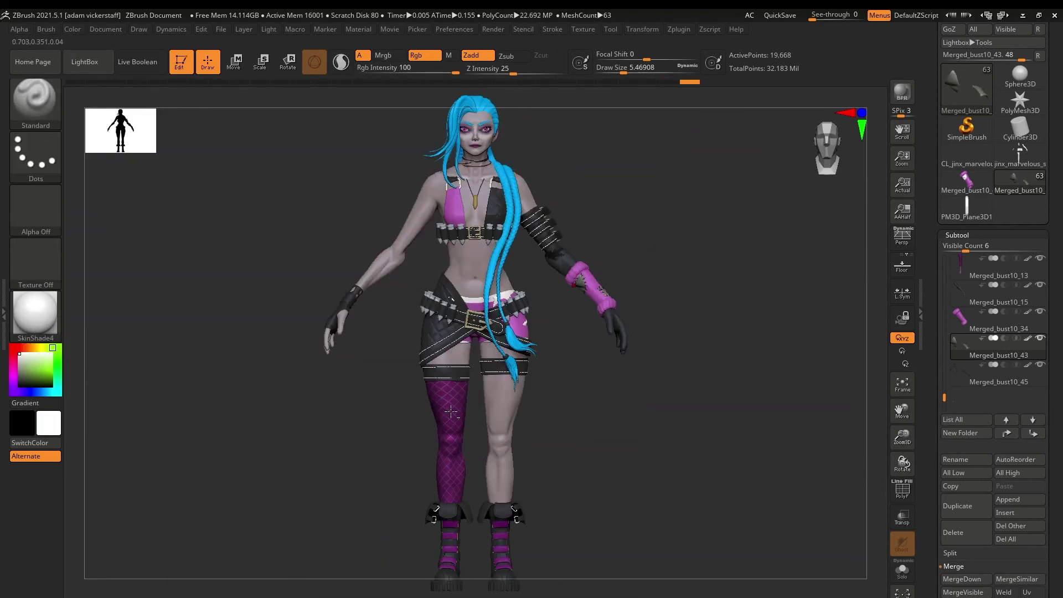
pyautogui.moveTo(72, 30)
pyautogui.click(161, 266)
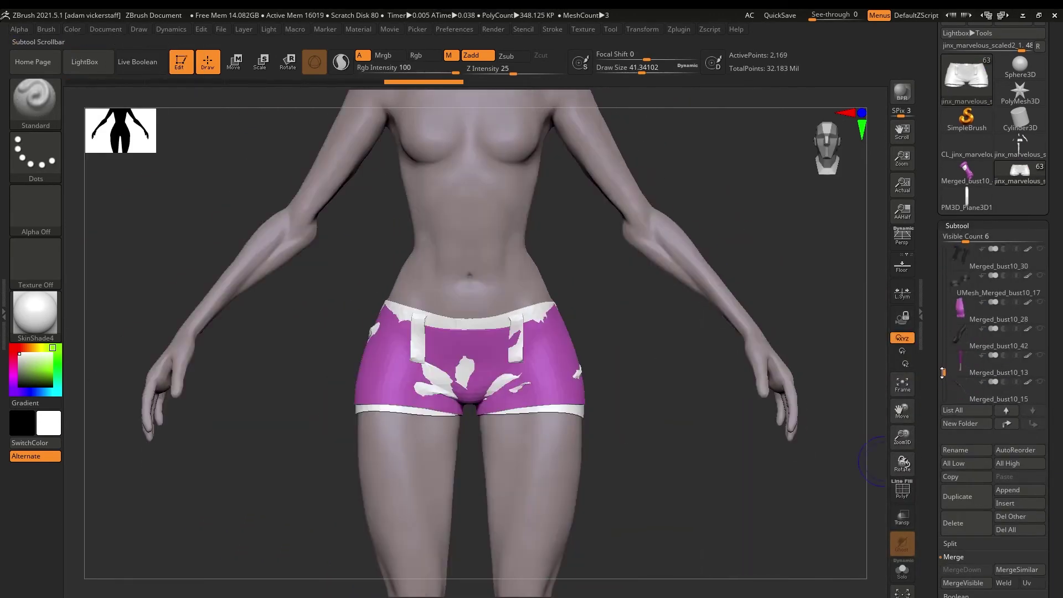
# Isolate the simulated shorts, separate the belt loops from them and mask the lower part of the shorts.
pyautogui.click(902, 572)
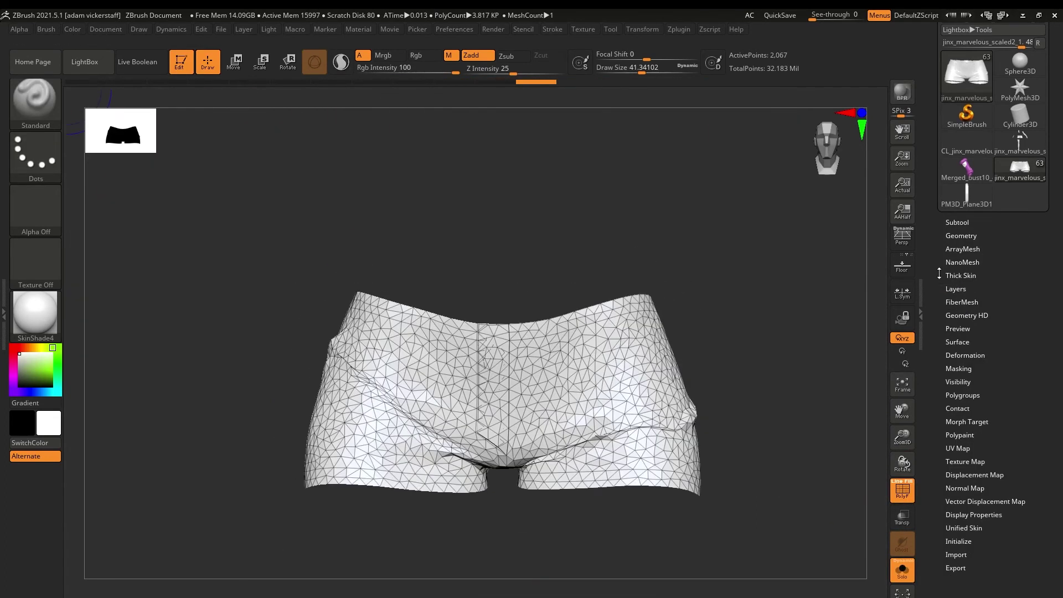
pyautogui.click(957, 222)
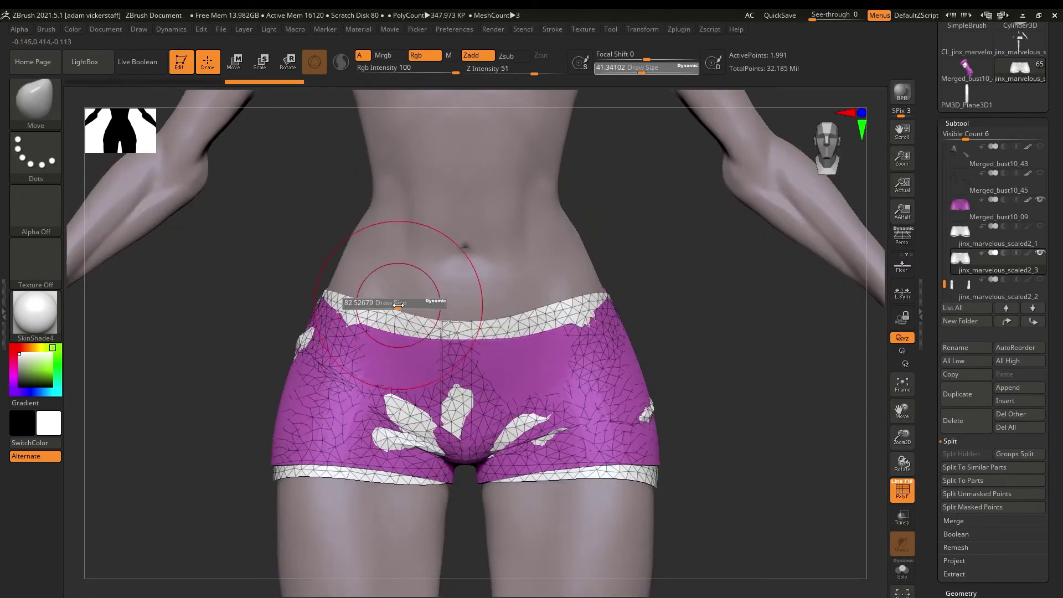
pyautogui.moveTo(719, 443)
pyautogui.mouseDown()
pyautogui.moveTo(797, 416)
pyautogui.moveTo(764, 412)
pyautogui.mouseUp()
pyautogui.moveTo(319, 547)
pyautogui.keyDown('ctrl'); pyautogui.mouseDown()
pyautogui.moveTo(540, 496)
pyautogui.moveTo(816, 377)
pyautogui.mouseUp(); pyautogui.keyUp('ctrl')
pyautogui.click(957, 123)
pyautogui.click(958, 270)
pyautogui.press('s')
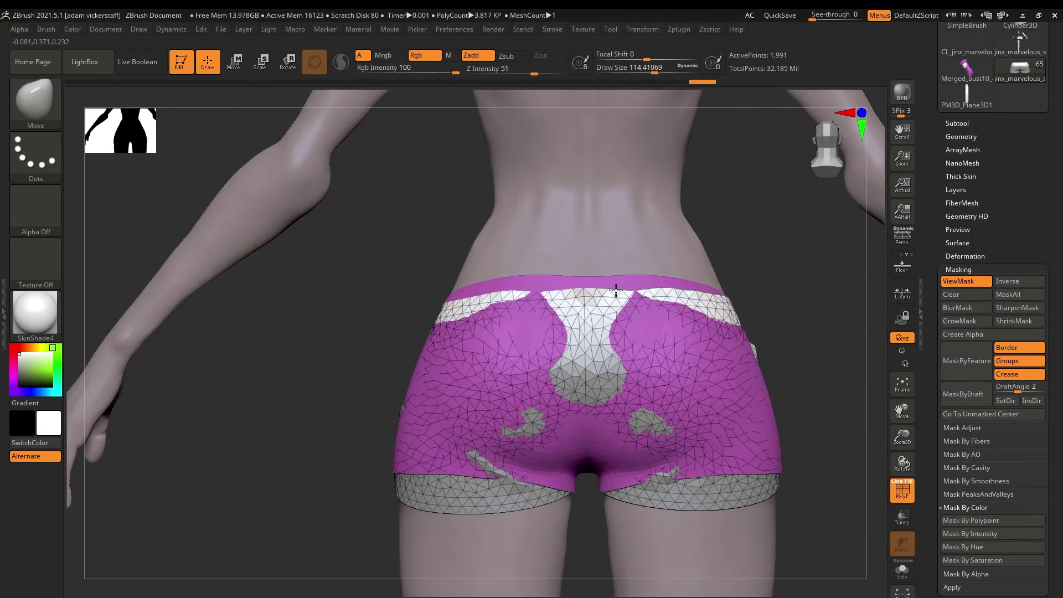
# Pull the back waistband of the simulated shorts up to the original shorts' edge with the Move brush.
pyautogui.moveTo(459, 296); pyautogui.dragTo(458, 291)
pyautogui.moveTo(820, 432)
pyautogui.mouseDown()
pyautogui.moveTo(880, 463)
pyautogui.moveTo(842, 443)
pyautogui.mouseUp()
pyautogui.moveTo(740, 289); pyautogui.dragTo(739, 284)
pyautogui.moveTo(841, 409); pyautogui.dragTo(797, 405)
pyautogui.moveTo(581, 271); pyautogui.dragTo(579, 264)
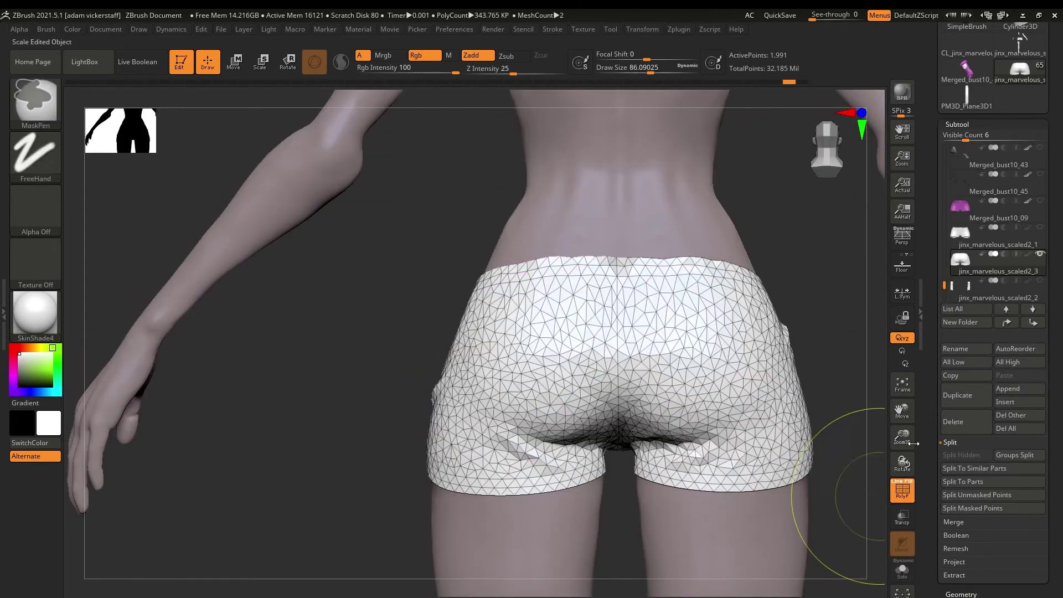
pyautogui.moveTo(831, 457); pyautogui.dragTo(571, 444)
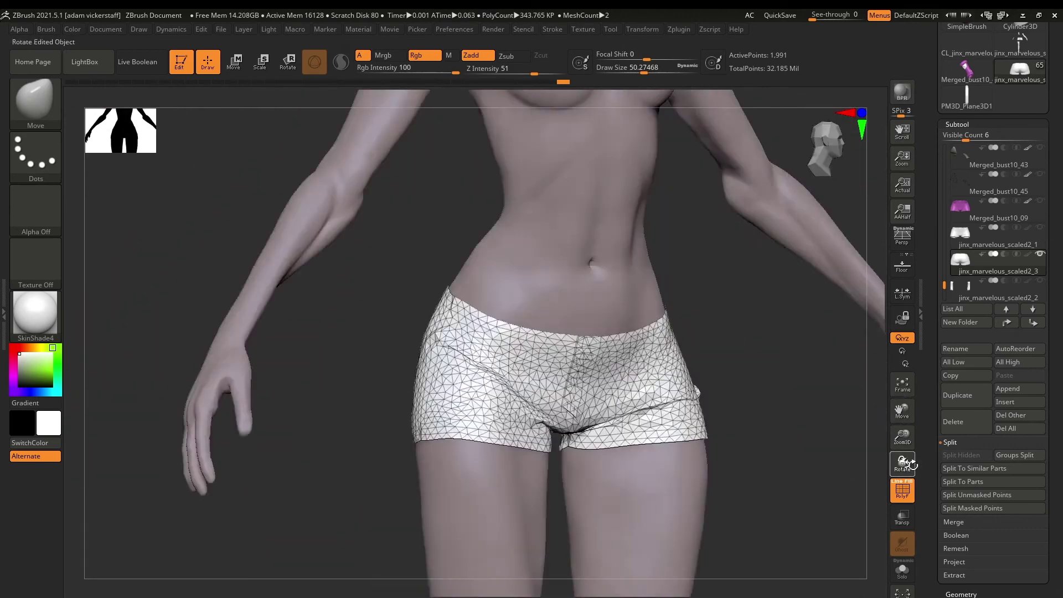
# Duplicate the simulated shorts, remesh the copy with ZRemesher at the same density with KeepGroups and DetectEdges, and subdivide it.
pyautogui.click(968, 396)
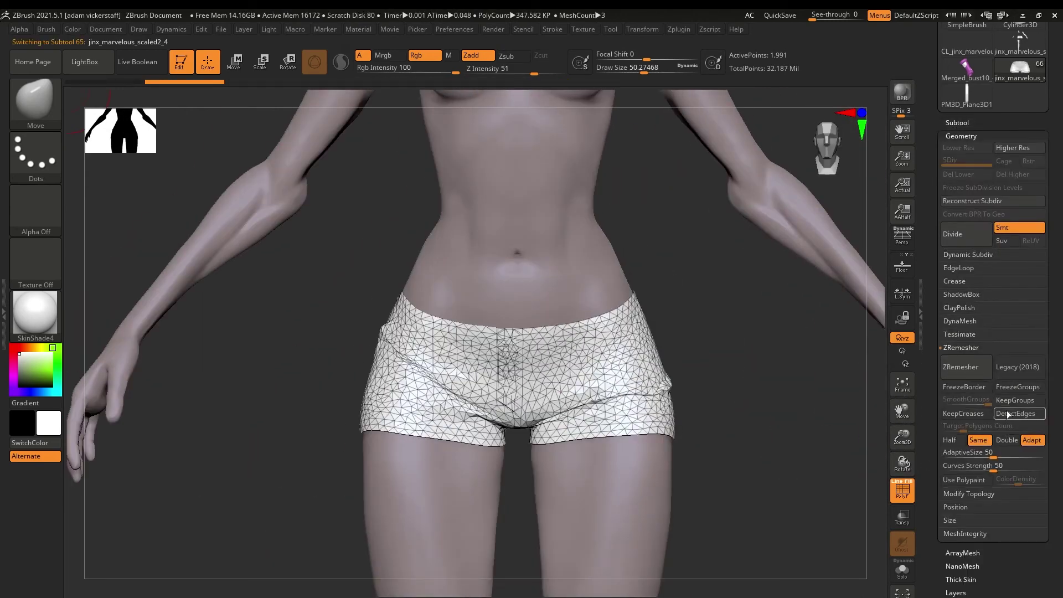
pyautogui.click(961, 366)
pyautogui.click(898, 573)
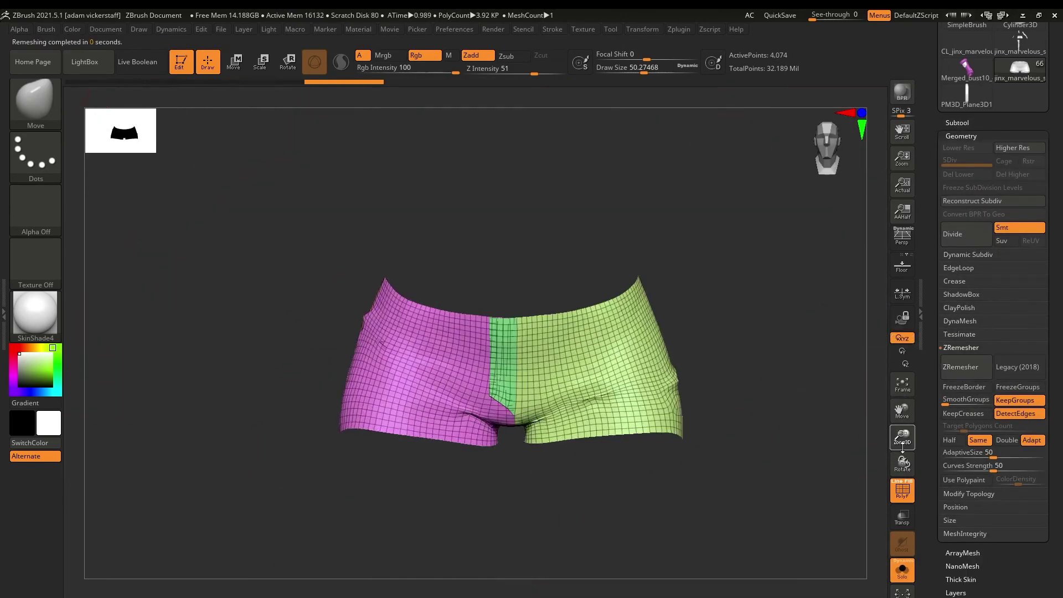
pyautogui.click(957, 123)
pyautogui.hotkey('shift', 'f')
pyautogui.click(964, 281)
pyautogui.click(961, 137)
pyautogui.click(962, 243)
pyautogui.click(958, 123)
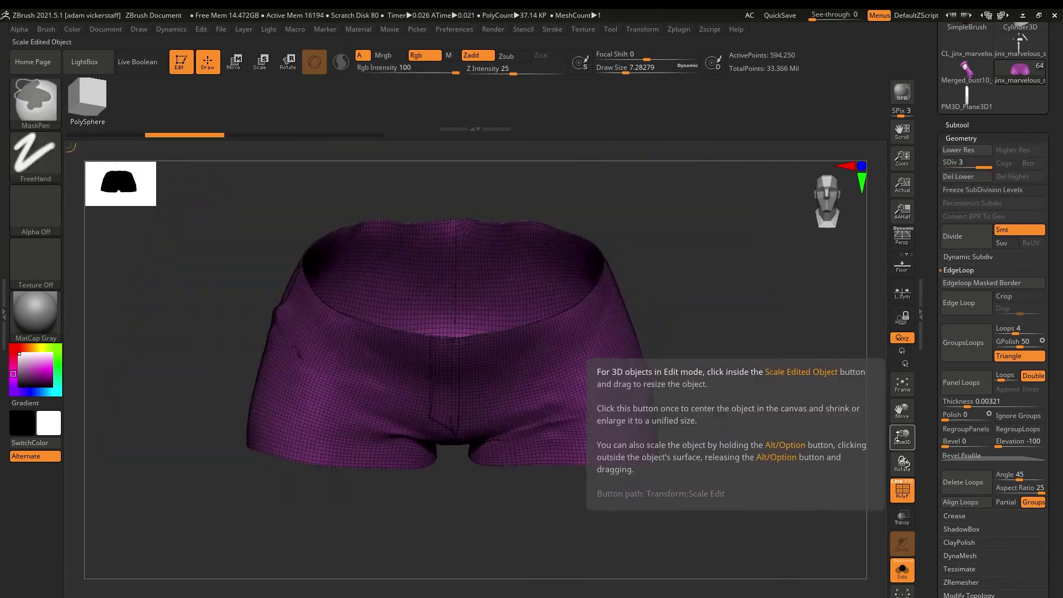
# Mask narrow bands along both leg hems of the purple shorts.
pyautogui.keyDown('ctrl'); pyautogui.click(36, 100); pyautogui.keyUp('ctrl')
pyautogui.click(103, 113)
pyautogui.keyDown('ctrl'); pyautogui.moveTo(460, 452); pyautogui.dragTo(603, 440); pyautogui.keyUp('ctrl')
pyautogui.moveTo(808, 471); pyautogui.dragTo(581, 487)
pyautogui.moveTo(704, 442)
pyautogui.mouseDown()
pyautogui.moveTo(847, 458)
pyautogui.moveTo(700, 429)
pyautogui.mouseUp()
pyautogui.click(901, 492)
pyautogui.moveTo(899, 474)
pyautogui.mouseDown()
pyautogui.moveTo(896, 465)
pyautogui.moveTo(764, 471)
pyautogui.mouseUp()
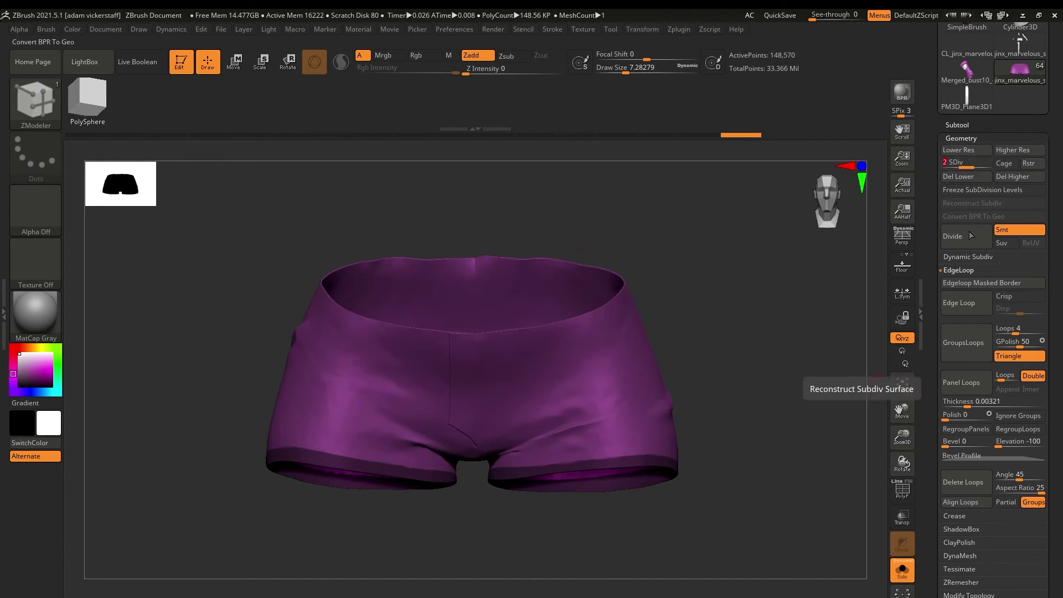
# Grow and invert the hem mask to isolate the shorts' leg hems for deformation, and clear the mask.
pyautogui.click(960, 139)
pyautogui.click(959, 272)
pyautogui.click(965, 322)
pyautogui.keyDown('ctrl'); pyautogui.click(820, 260); pyautogui.keyUp('ctrl')
pyautogui.click(956, 187)
pyautogui.click(956, 187)
pyautogui.click(965, 253)
pyautogui.scroll(-3, 989, 277)
pyautogui.moveTo(903, 439)
pyautogui.mouseDown()
pyautogui.moveTo(903, 429)
pyautogui.moveTo(907, 443)
pyautogui.mouseUp()
pyautogui.moveTo(903, 465); pyautogui.dragTo(797, 471)
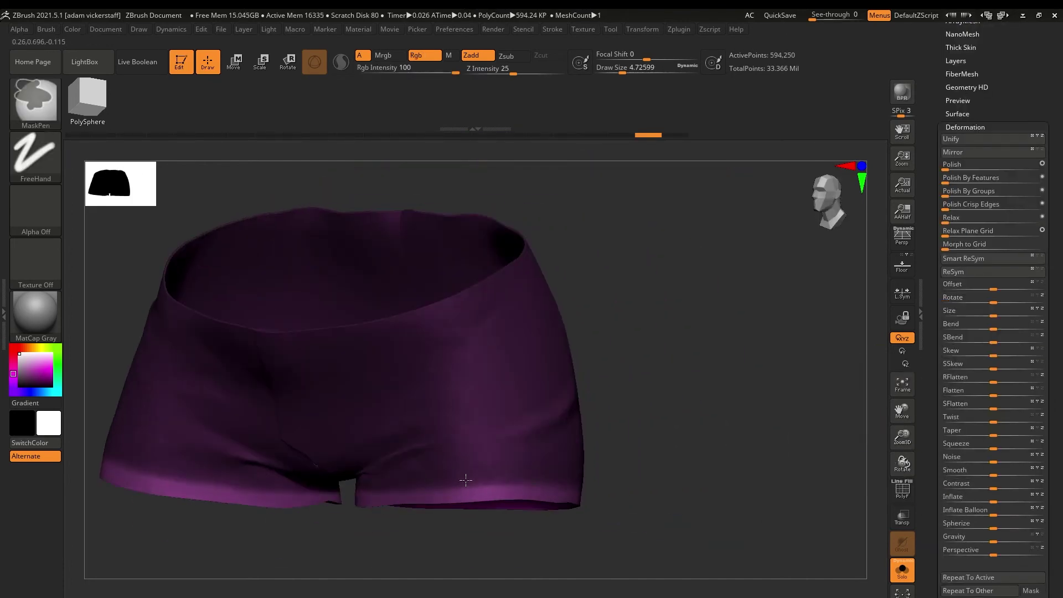
pyautogui.moveTo(902, 464); pyautogui.dragTo(872, 466)
pyautogui.keyDown('ctrl'); pyautogui.moveTo(692, 265); pyautogui.dragTo(736, 310); pyautogui.keyUp('ctrl')
pyautogui.click(965, 127)
# Choose Smooth Groups as the smoothing brush and delete the shorts' higher subdivision levels.
pyautogui.click(902, 490)
pyautogui.moveTo(902, 437); pyautogui.dragTo(903, 459)
pyautogui.keyDown('shift'); pyautogui.click(35, 103); pyautogui.keyUp('shift')
pyautogui.keyDown('shift'); pyautogui.click(847, 116); pyautogui.keyUp('shift')
pyautogui.click(961, 73)
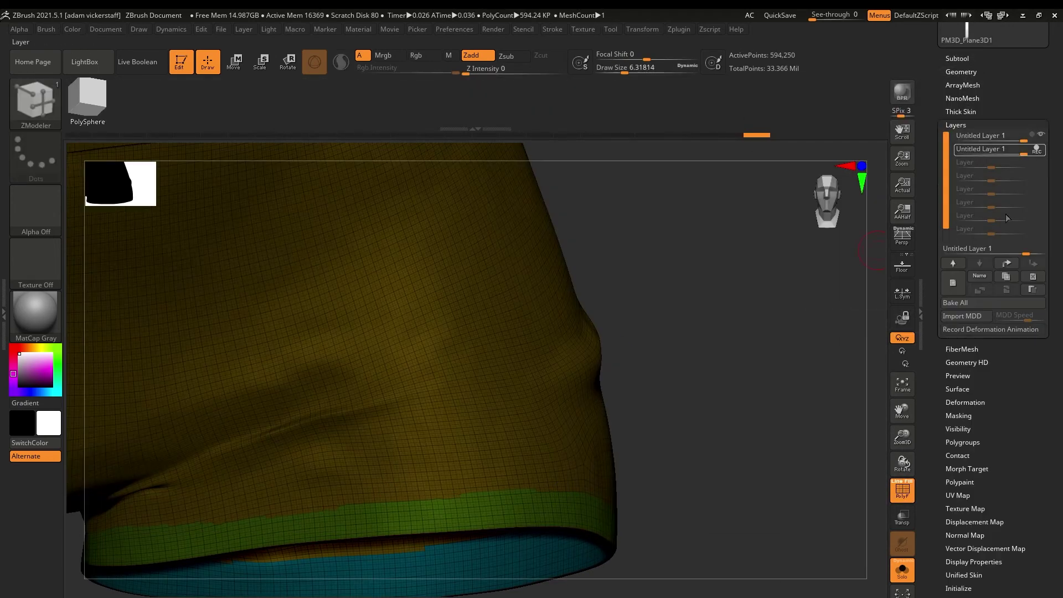
pyautogui.click(958, 83)
pyautogui.click(1013, 109)
# Smooth the polygroup border of the olive hem band around the front and side of the first shorts leg.
pyautogui.moveTo(903, 437); pyautogui.dragTo(902, 404)
pyautogui.moveTo(902, 411); pyautogui.dragTo(1057, 335)
pyautogui.keyDown('shift'); pyautogui.moveTo(564, 382); pyautogui.dragTo(651, 370); pyautogui.keyUp('shift')
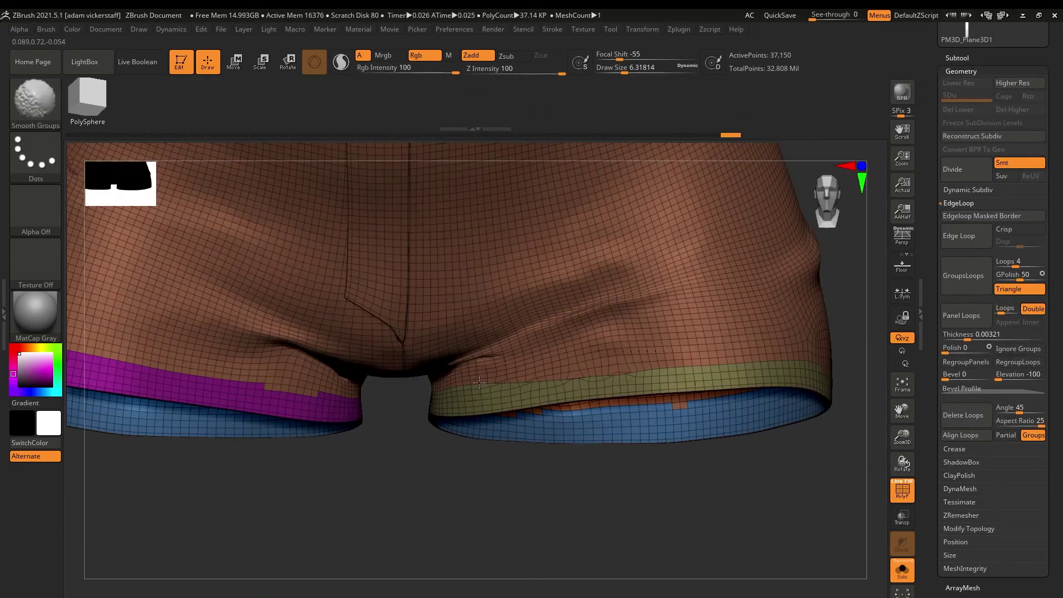
pyautogui.moveTo(902, 464); pyautogui.dragTo(803, 464)
pyautogui.keyDown('shift'); pyautogui.moveTo(592, 383); pyautogui.dragTo(643, 386); pyautogui.keyUp('shift')
pyautogui.keyDown('shift'); pyautogui.moveTo(712, 390); pyautogui.dragTo(737, 389); pyautogui.keyUp('shift')
pyautogui.moveTo(902, 464); pyautogui.dragTo(803, 464)
pyautogui.moveTo(905, 415); pyautogui.dragTo(715, 398)
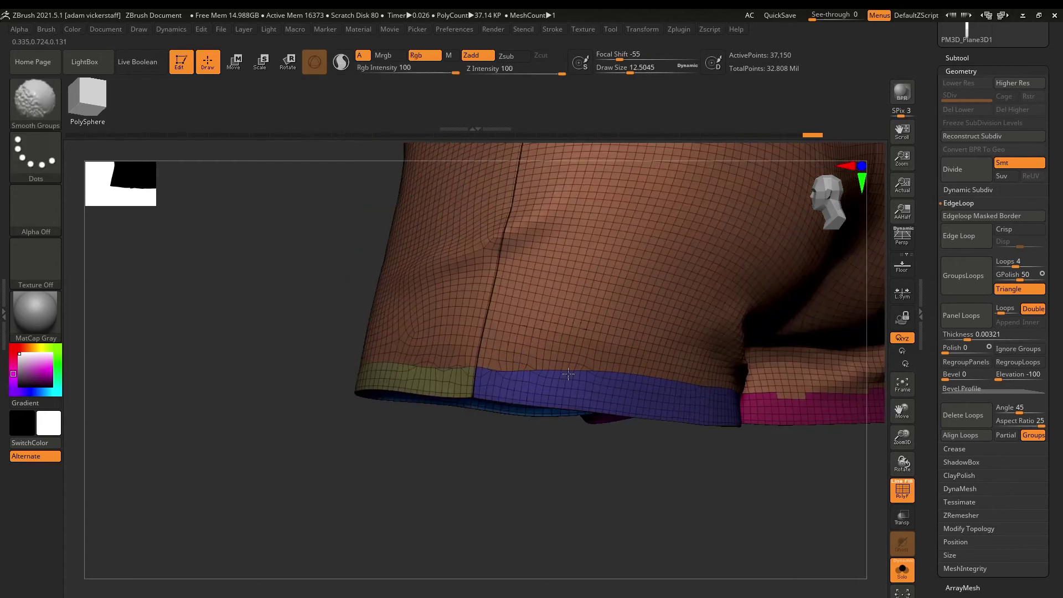
# Smooth the remaining hem-band polygroup borders around the sides and back of the shorts' legs.
pyautogui.moveTo(903, 464); pyautogui.dragTo(803, 464)
pyautogui.keyDown('shift'); pyautogui.moveTo(787, 384); pyautogui.dragTo(855, 377); pyautogui.keyUp('shift')
pyautogui.moveTo(902, 411); pyautogui.dragTo(623, 424)
pyautogui.keyDown('shift'); pyautogui.moveTo(534, 410); pyautogui.dragTo(521, 408); pyautogui.keyUp('shift')
pyautogui.moveTo(902, 463); pyautogui.dragTo(802, 459)
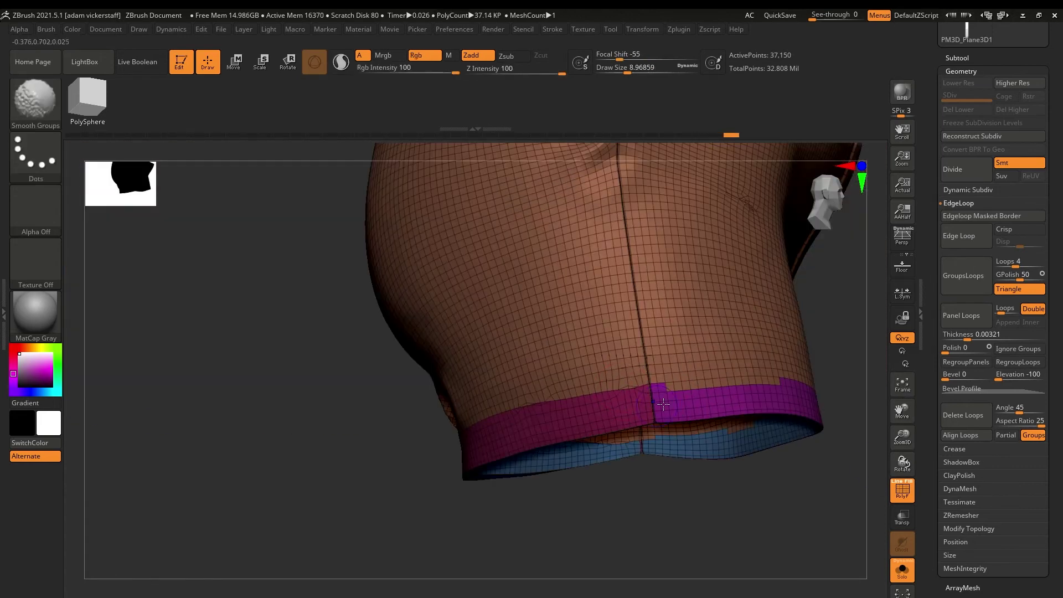
pyautogui.moveTo(906, 465)
pyautogui.mouseDown()
pyautogui.moveTo(864, 466)
pyautogui.moveTo(923, 467)
pyautogui.mouseUp()
# Refine the leg hems with the Move brush and smoothing, and merge both hem bands into a single polygroup.
pyautogui.press('b')
pyautogui.press('m')
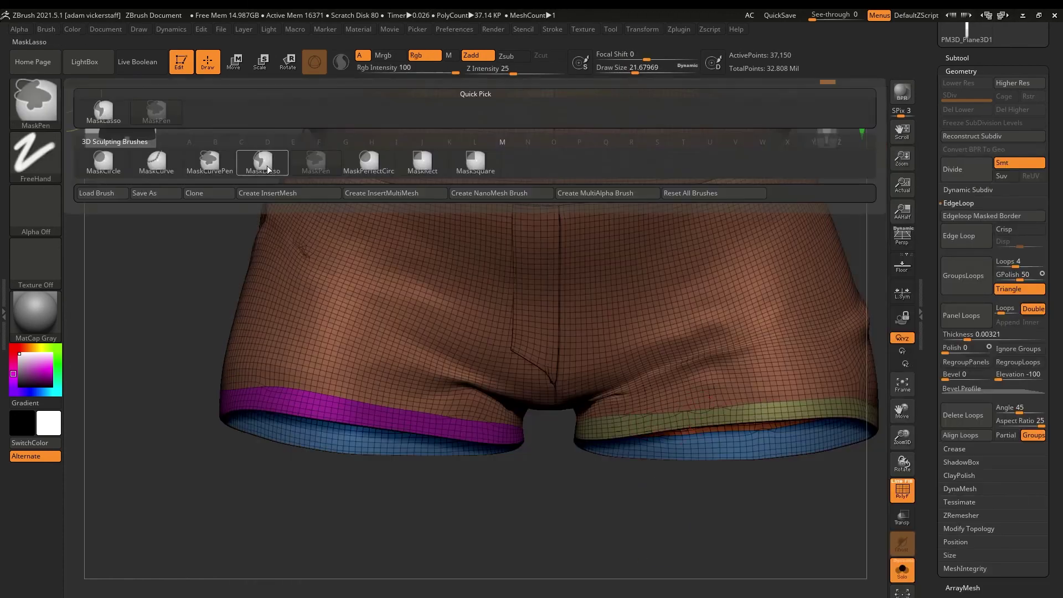
pyautogui.press('v')
pyautogui.press('f')
pyautogui.moveTo(905, 471); pyautogui.dragTo(497, 428)
pyautogui.moveTo(903, 463); pyautogui.dragTo(887, 461)
pyautogui.moveTo(902, 410); pyautogui.dragTo(646, 408)
pyautogui.keyDown('shift'); pyautogui.moveTo(727, 429); pyautogui.dragTo(736, 427); pyautogui.keyUp('shift')
pyautogui.moveTo(902, 464); pyautogui.dragTo(864, 466)
pyautogui.moveTo(903, 411); pyautogui.dragTo(872, 485)
pyautogui.hotkey('ctrl', 'w')
# Try to ZRemesh the shorts with KeepGroups, first at Same and again at Half.
pyautogui.click(961, 515)
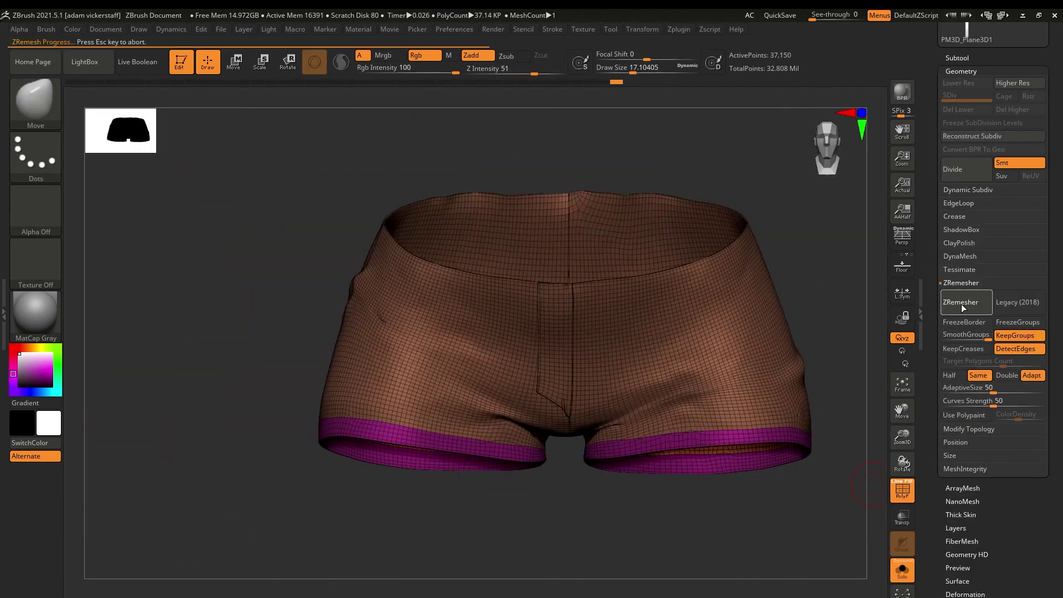
pyautogui.hotkey('ctrl', 'z')
pyautogui.click(952, 375)
pyautogui.click(961, 307)
# Isolate the shorts' body and assign it one polygroup, and inspect the isolated parts with ZModeler active.
pyautogui.moveTo(902, 437); pyautogui.dragTo(903, 463)
pyautogui.moveTo(903, 411); pyautogui.dragTo(802, 407)
pyautogui.moveTo(903, 464)
pyautogui.mouseDown()
pyautogui.moveTo(913, 471)
pyautogui.moveTo(898, 466)
pyautogui.mouseUp()
pyautogui.keyDown('ctrl'); pyautogui.keyDown('shift'); pyautogui.click(427, 323); pyautogui.keyUp('shift'); pyautogui.keyUp('ctrl')
pyautogui.hotkey('ctrl', 'w')
pyautogui.moveTo(902, 411)
pyautogui.mouseDown()
pyautogui.moveTo(922, 413)
pyautogui.moveTo(902, 415)
pyautogui.mouseUp()
pyautogui.press('b')
pyautogui.press('z')
pyautogui.press('m')
pyautogui.keyDown('ctrl'); pyautogui.keyDown('shift'); pyautogui.click(732, 492); pyautogui.keyUp('shift'); pyautogui.keyUp('ctrl')
pyautogui.keyDown('ctrl'); pyautogui.keyDown('shift'); pyautogui.click(821, 519); pyautogui.keyUp('shift'); pyautogui.keyUp('ctrl')
pyautogui.click(961, 176)
pyautogui.click(902, 491)
pyautogui.moveTo(903, 462); pyautogui.dragTo(904, 468)
pyautogui.click(901, 493)
# Undo the remeshing and regrouping of the shorts.
pyautogui.hotkey('ctrl', 'z')
pyautogui.hotkey('ctrl', 'z')
pyautogui.hotkey('ctrl', 'z')
pyautogui.hotkey('ctrl', 'z')
pyautogui.hotkey('ctrl', 'z')
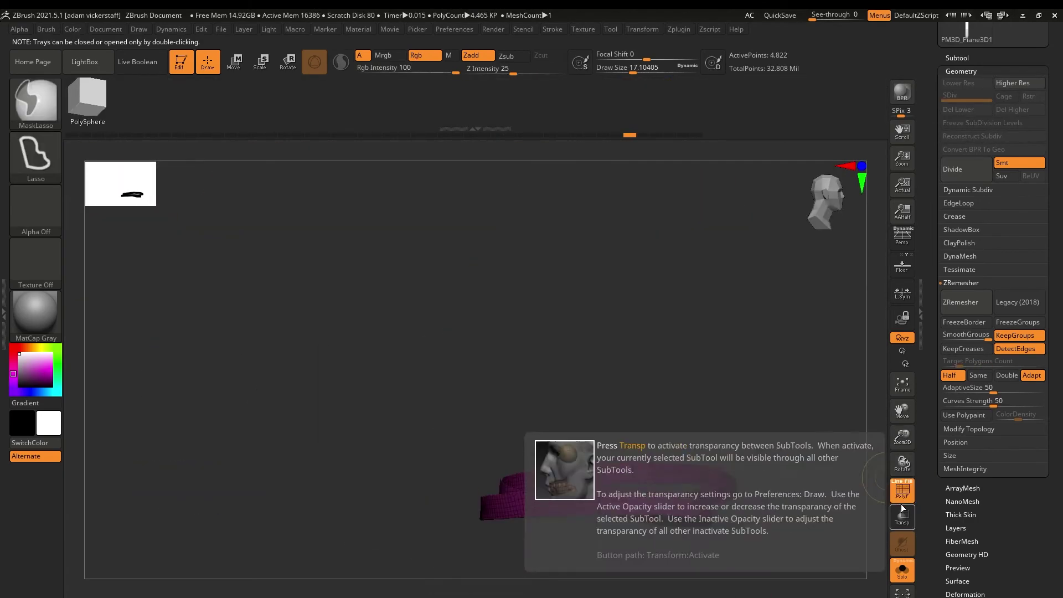
pyautogui.hotkey('ctrl', 'z')
pyautogui.hotkey('ctrl', 'z')
pyautogui.hotkey('ctrl', 'z')
pyautogui.click(902, 490)
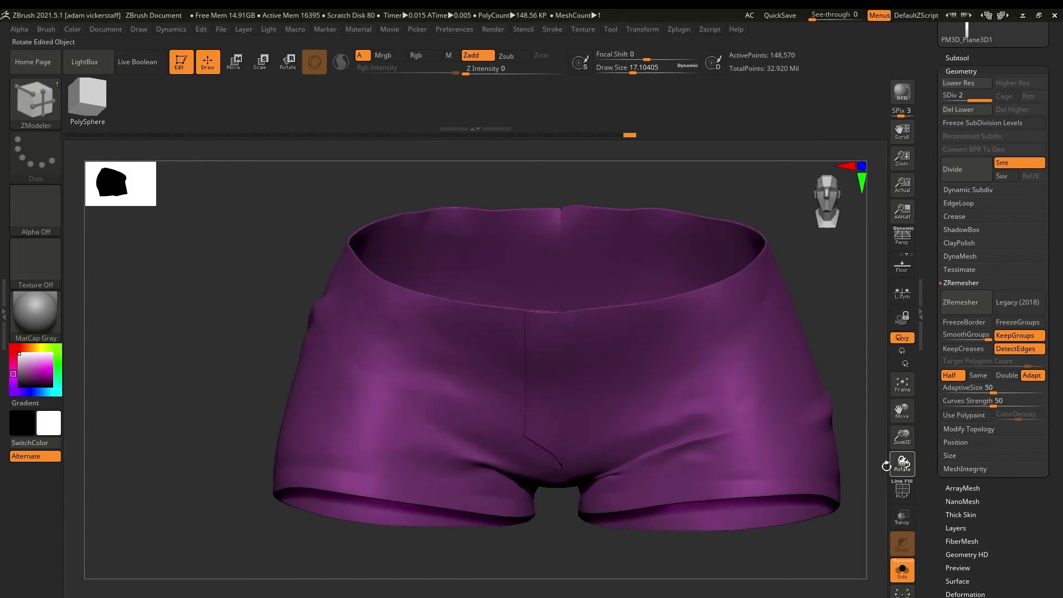
# Bring the shorts back to subdivision level 3 with their polygroups displayed and reduce the brush size.
pyautogui.hotkey('ctrl', 'shift', 'z')
pyautogui.hotkey('ctrl', 'shift', 'z')
pyautogui.hotkey('ctrl', 'shift', 'z')
pyautogui.hotkey('shift', 'f')
pyautogui.press('s')
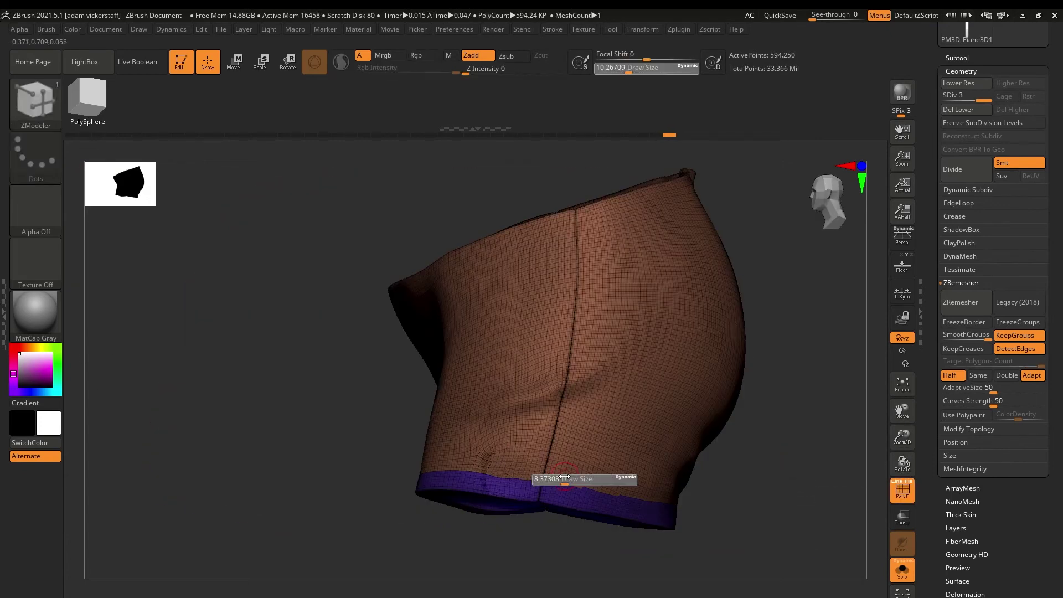
pyautogui.moveTo(596, 507); pyautogui.dragTo(548, 460)
# Mask the shorts' body so only the hem bands stay unmasked, and open the deformation settings.
pyautogui.moveTo(815, 473); pyautogui.dragTo(873, 408)
pyautogui.keyDown('ctrl'); pyautogui.keyDown('shift'); pyautogui.click(873, 408); pyautogui.keyUp('shift'); pyautogui.keyUp('ctrl')
pyautogui.keyDown('ctrl'); pyautogui.keyDown('shift'); pyautogui.click(828, 510); pyautogui.keyUp('shift'); pyautogui.keyUp('ctrl')
pyautogui.press('f')
pyautogui.hotkey('shift', 'f')
pyautogui.hotkey('shift', 'f')
pyautogui.press('b')
pyautogui.press('z')
pyautogui.press('m')
pyautogui.click(961, 71)
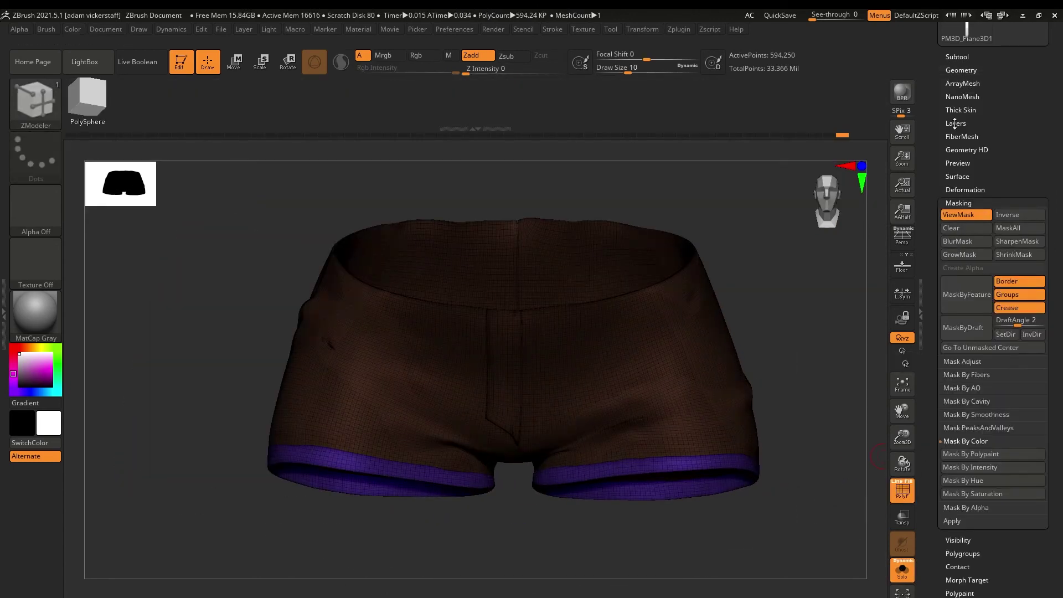
pyautogui.hotkey('shift', 'f')
pyautogui.click(964, 189)
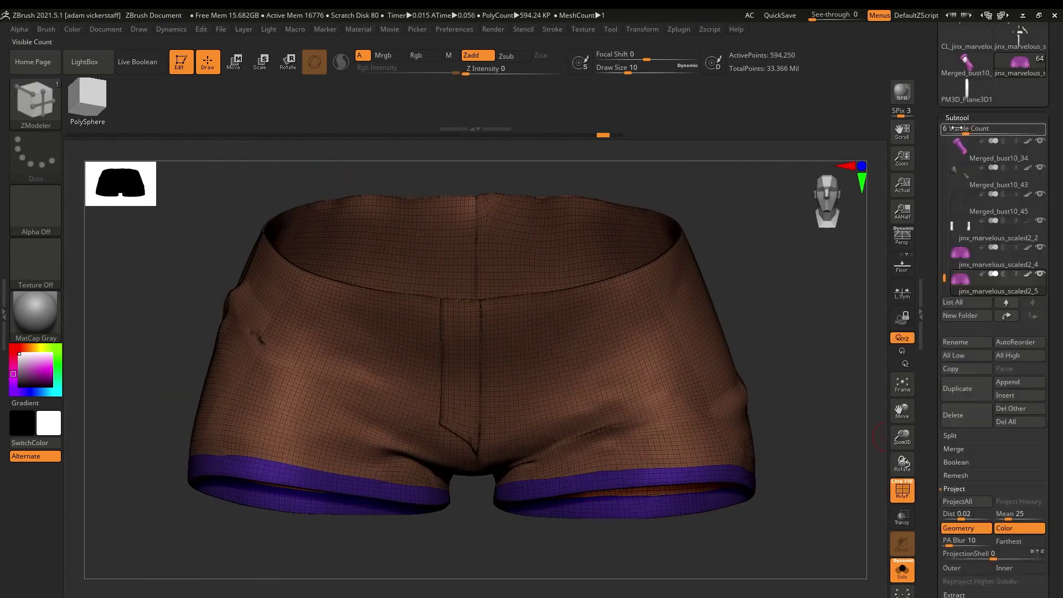
# Duplicate the shorts subtool and DynaMesh the copy at a resolution of 2152.
pyautogui.click(961, 131)
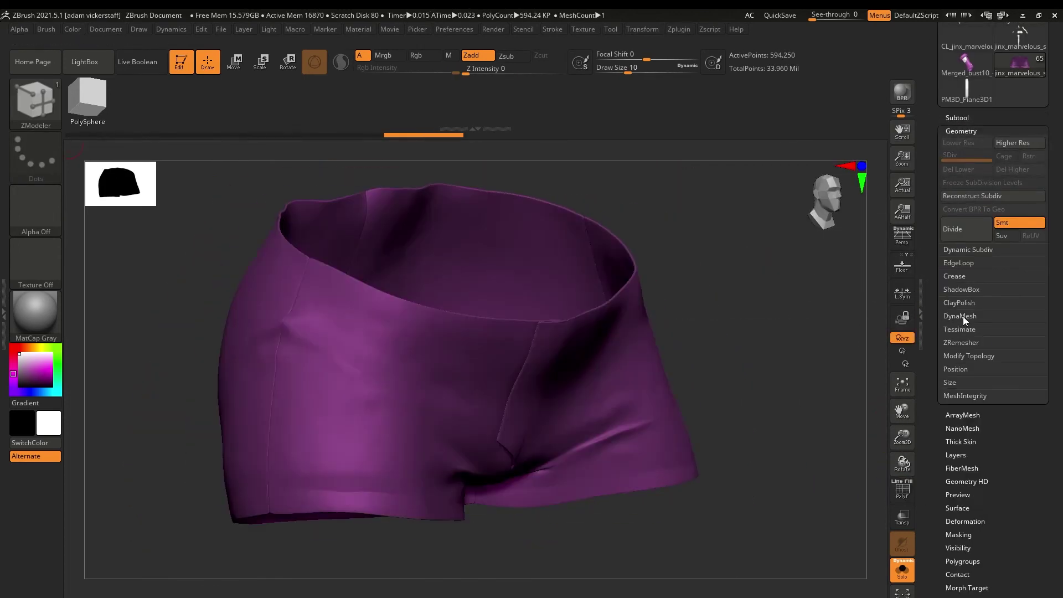
pyautogui.click(965, 334)
pyautogui.moveTo(903, 462); pyautogui.dragTo(800, 463)
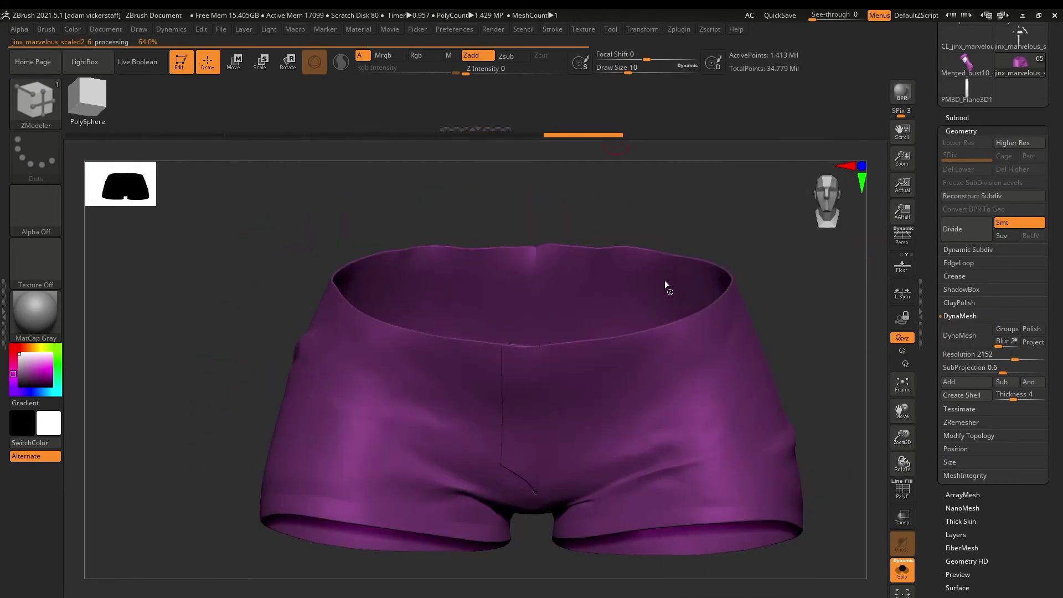
# Decimate the DynaMeshed shorts copy with Decimation Master and ZRemesh it with Half and KeepGroups.
pyautogui.click(680, 28)
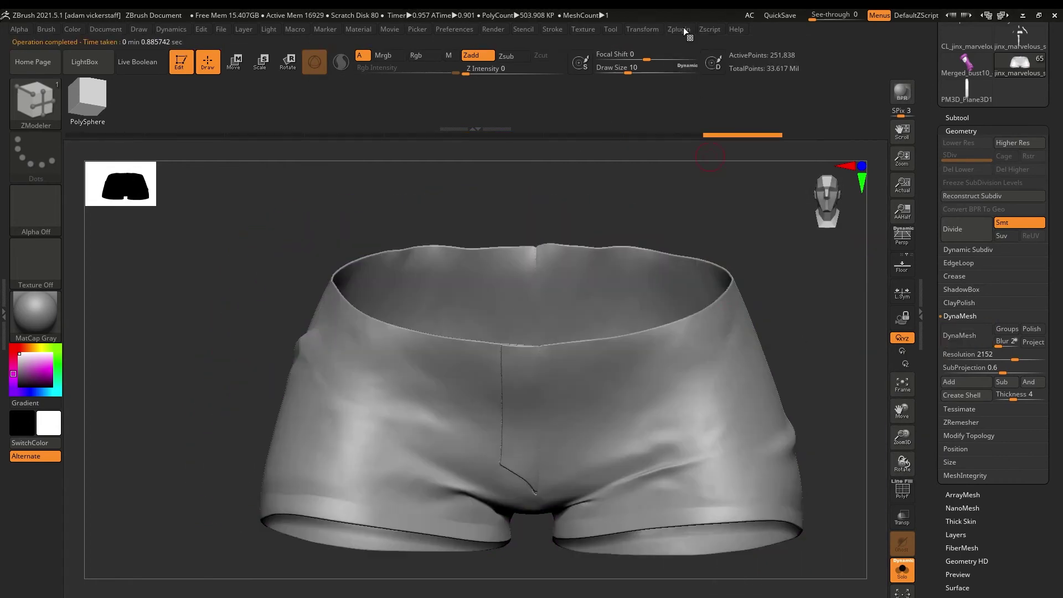
pyautogui.click(961, 422)
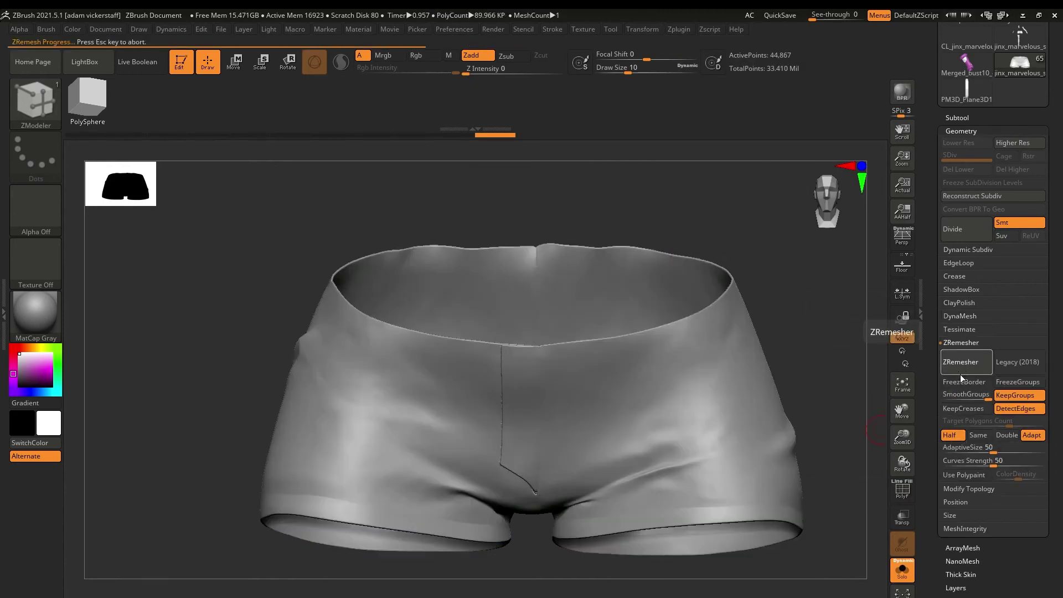
pyautogui.click(679, 28)
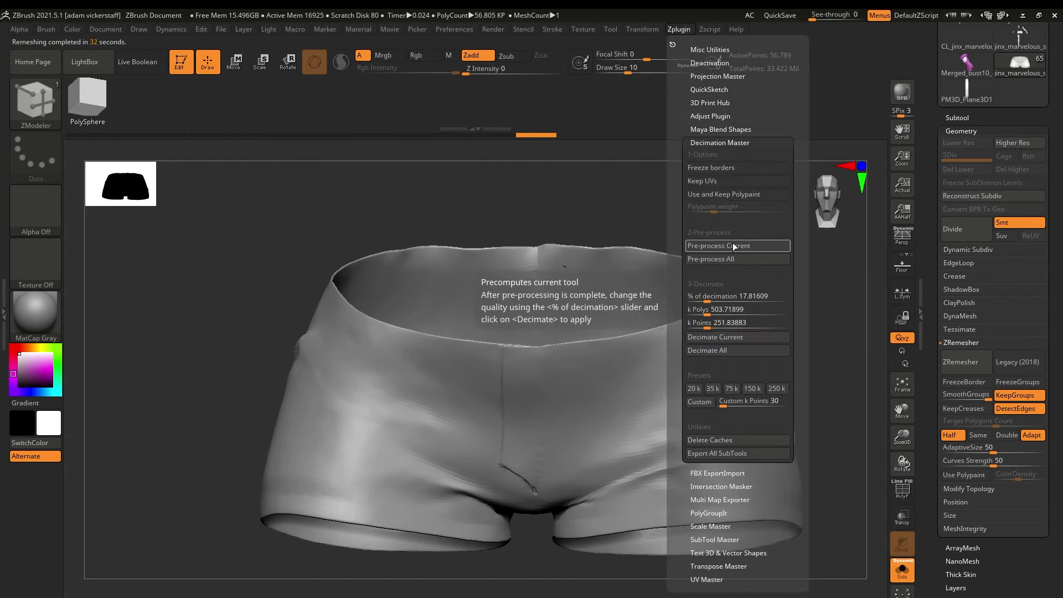
pyautogui.click(735, 246)
pyautogui.click(906, 500)
pyautogui.click(906, 500)
pyautogui.moveTo(836, 420); pyautogui.dragTo(833, 460)
# Fill the original shorts' hem bands with bright green and project only the color onto the remeshed copy.
pyautogui.click(955, 117)
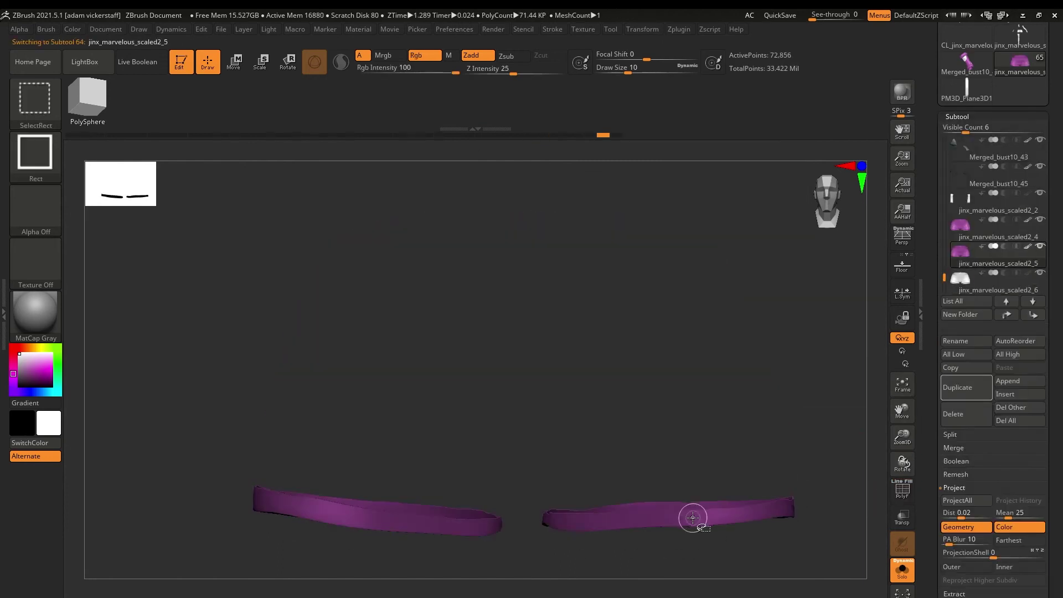
pyautogui.click(72, 29)
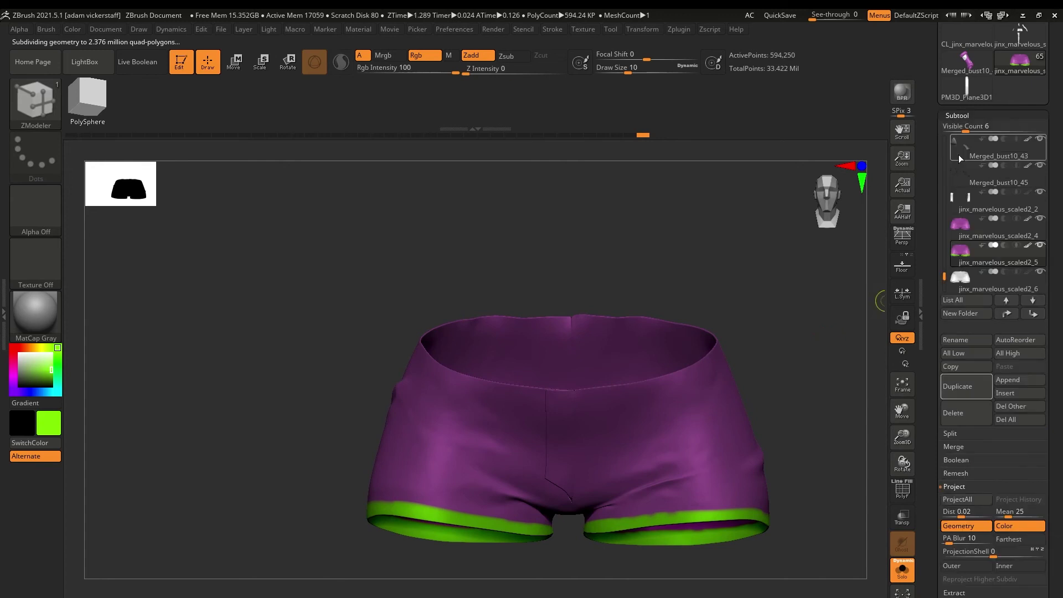
pyautogui.click(974, 277)
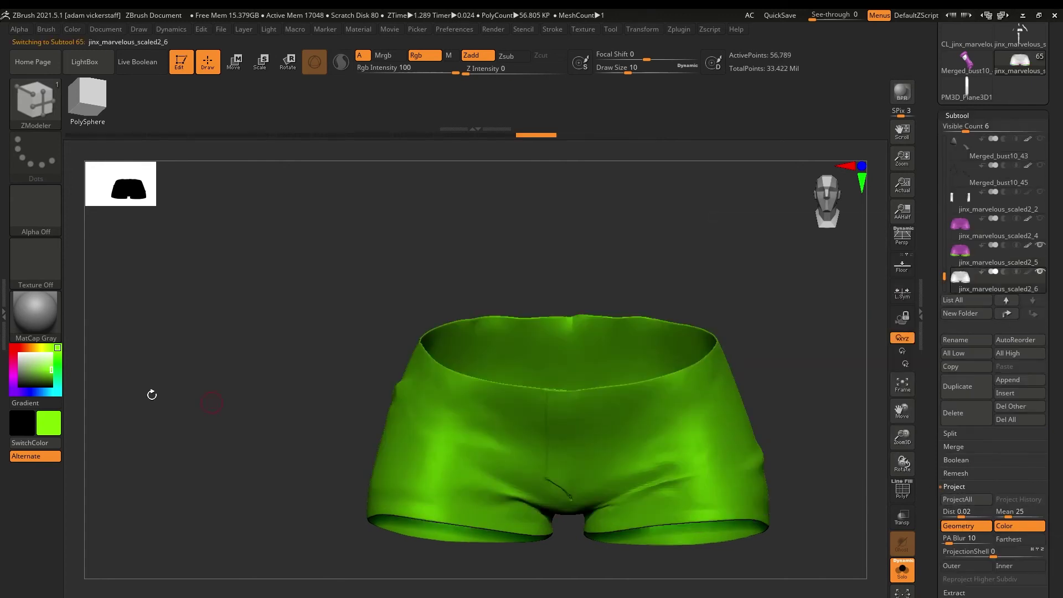
pyautogui.click(967, 498)
pyautogui.click(828, 523)
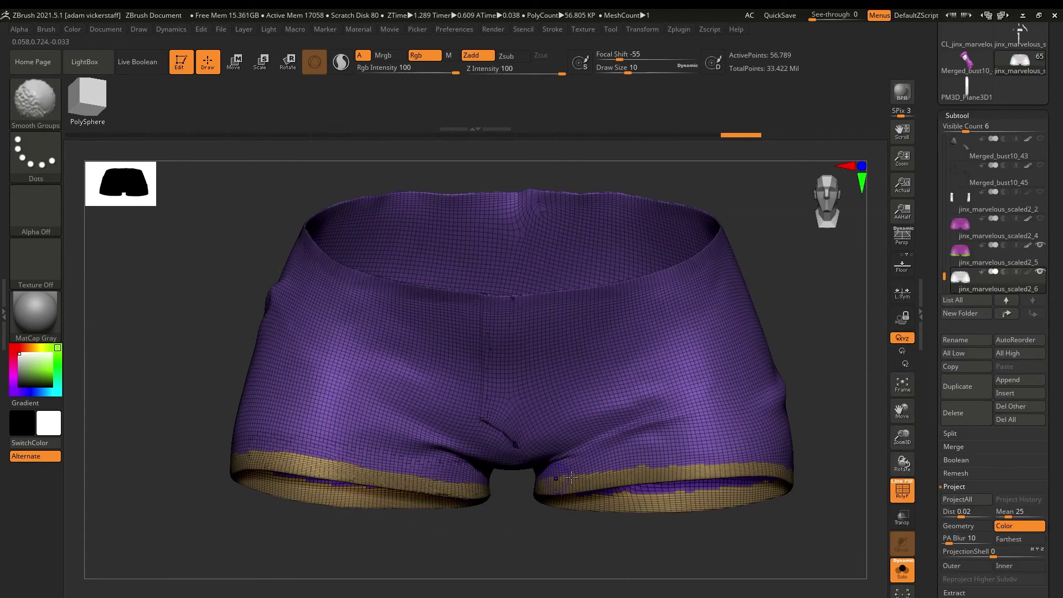
# Smooth the jagged polygroup borders of the copy's hem bands and ZRemesh it with Half and KeepGroups.
pyautogui.moveTo(572, 477)
pyautogui.mouseDown()
pyautogui.moveTo(664, 470)
pyautogui.moveTo(730, 426)
pyautogui.moveTo(861, 399)
pyautogui.moveTo(694, 507)
pyautogui.moveTo(609, 487)
pyautogui.mouseUp()
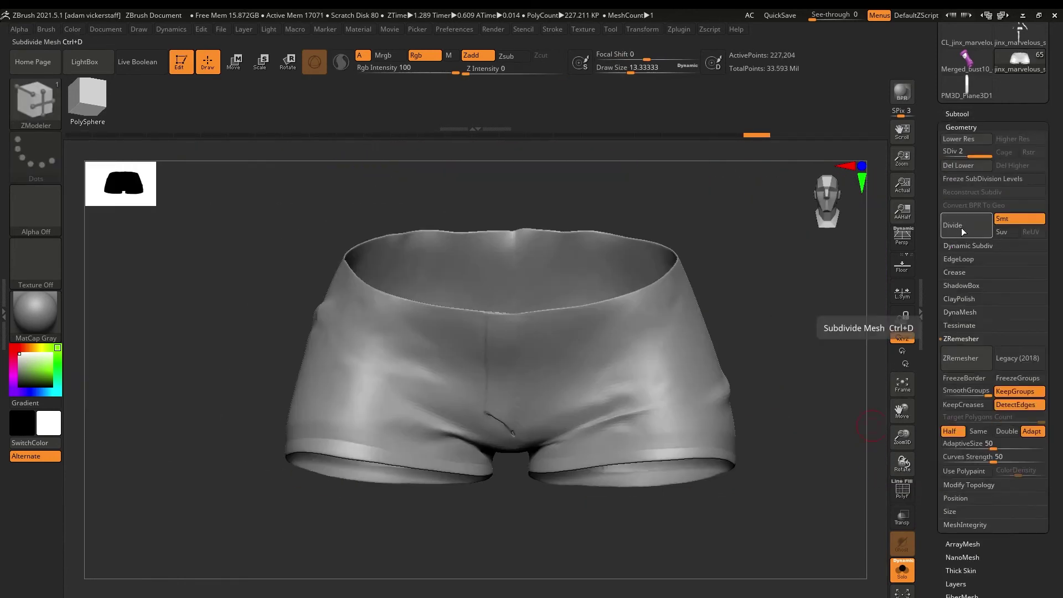
pyautogui.click(903, 489)
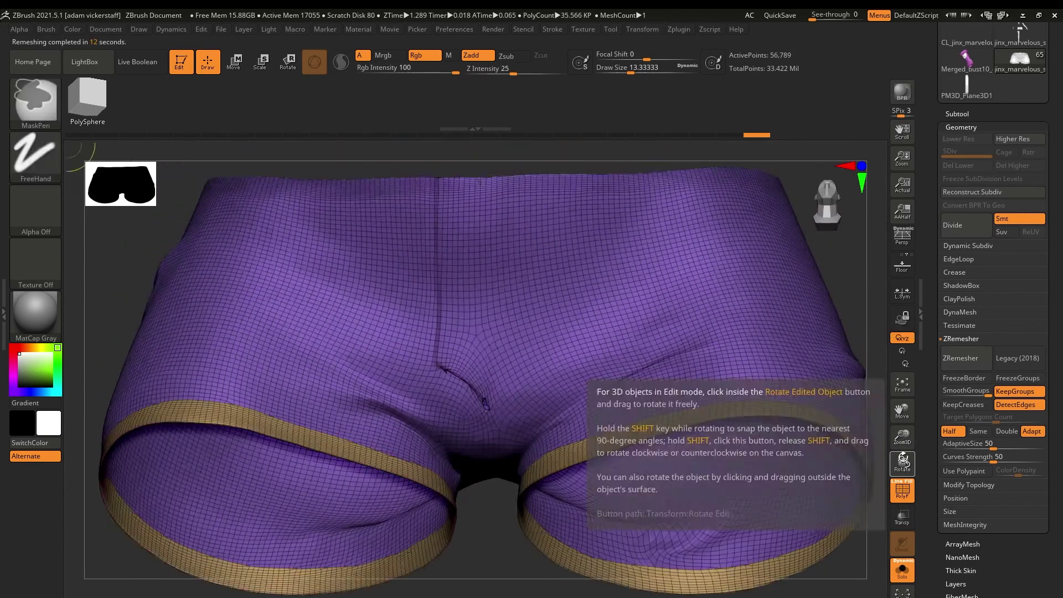
pyautogui.press('b')
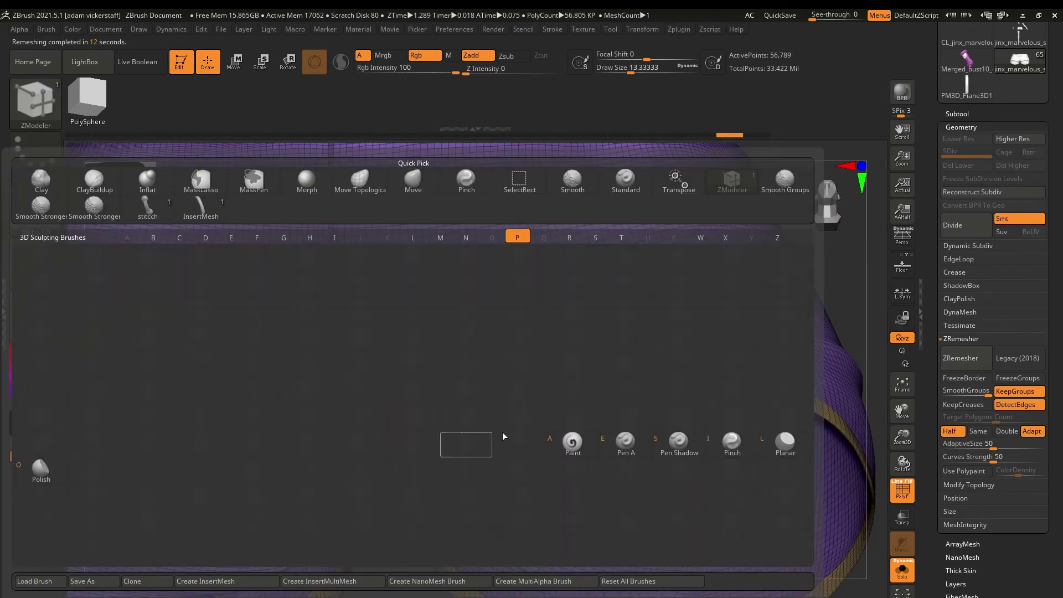
pyautogui.click(963, 359)
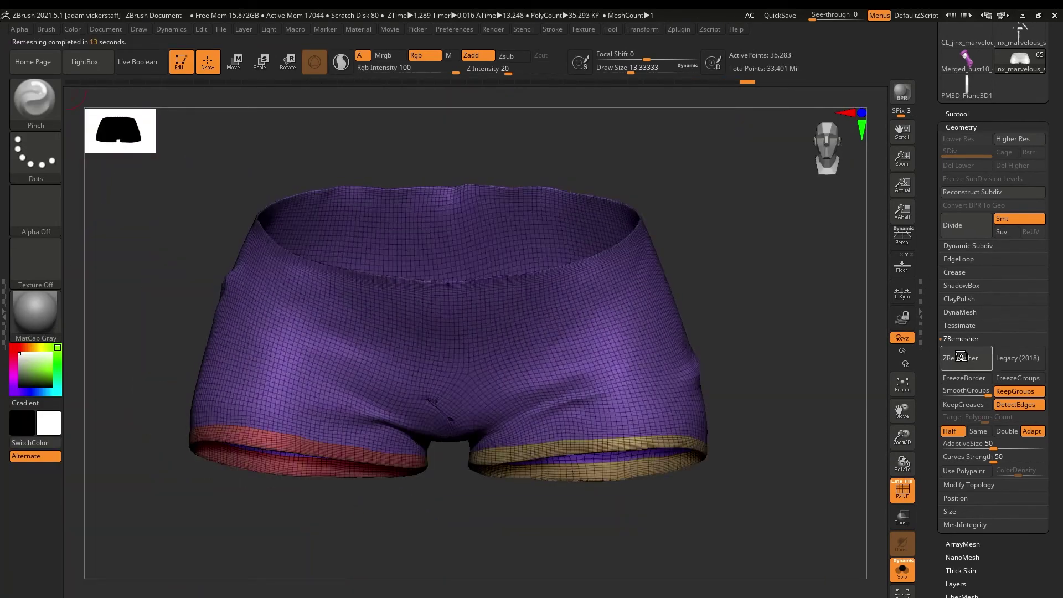
# Extrude the hem bands of both leg openings with ZModeler and subdivide the shorts to level 3.
pyautogui.hotkey('shift', 'f')
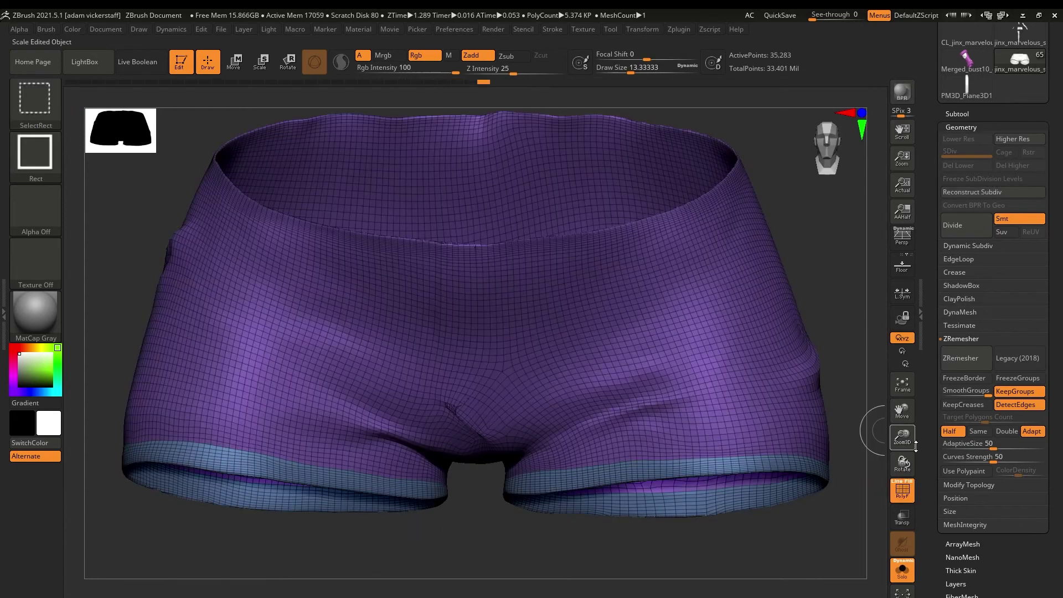
pyautogui.press('b')
pyautogui.click(581, 455)
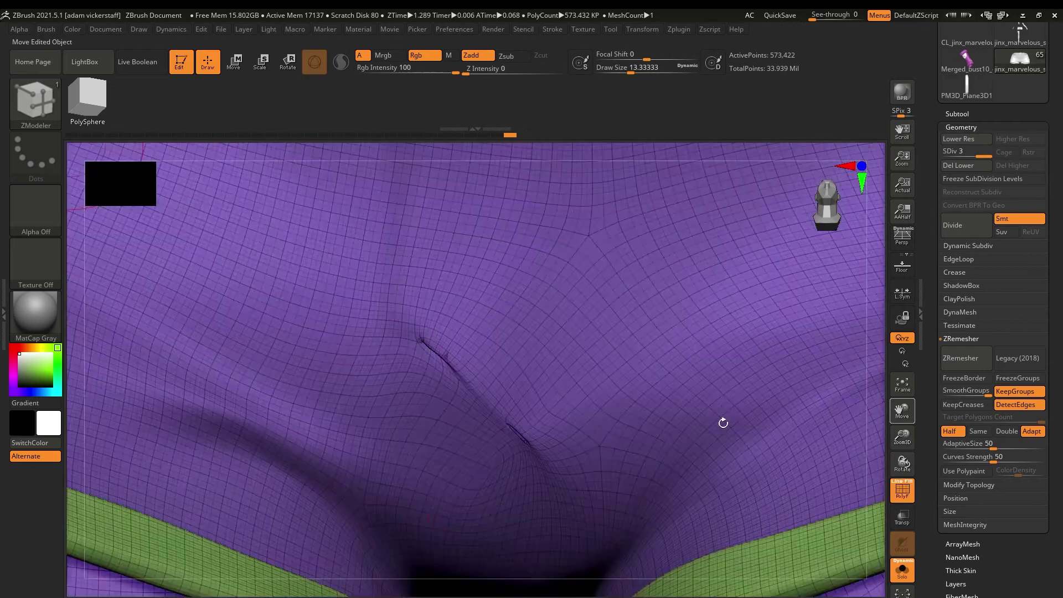
pyautogui.hotkey('shift', 'f')
# Tighten the front crotch seam of the shorts with the Pinch brush.
pyautogui.press('b')
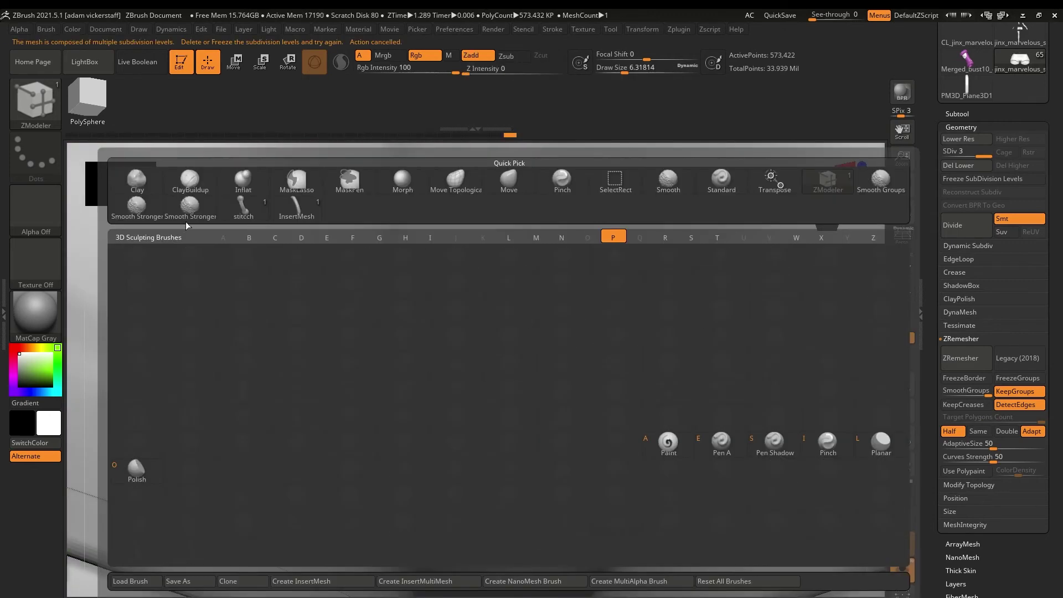
pyautogui.press('p')
pyautogui.press('i')
pyautogui.press('s')
# Adjust the leg hems from the back and front with the Move brush at the lowest subdivision level.
pyautogui.press('b')
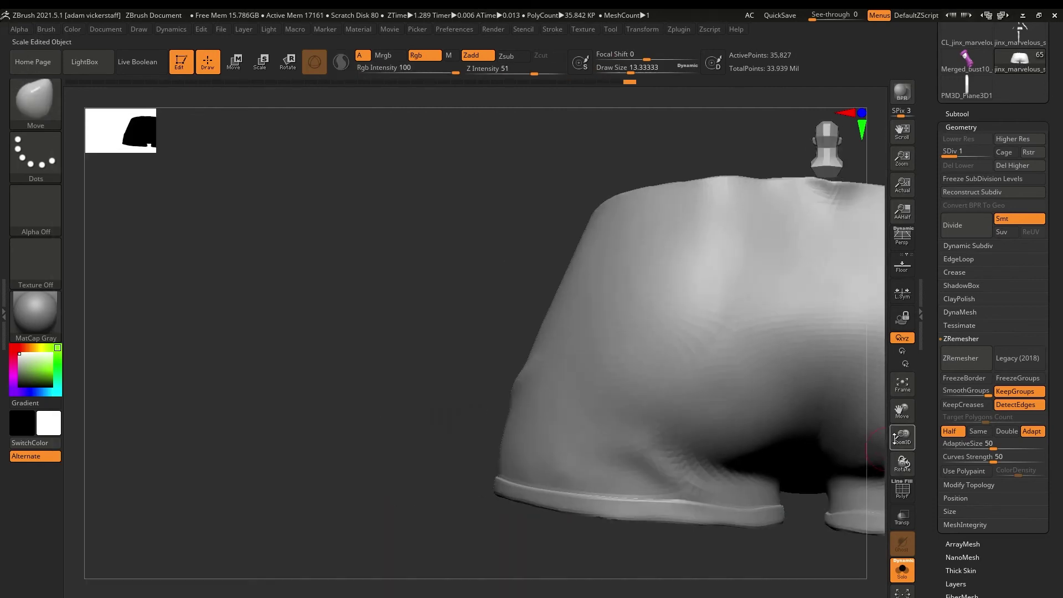
pyautogui.press('f')
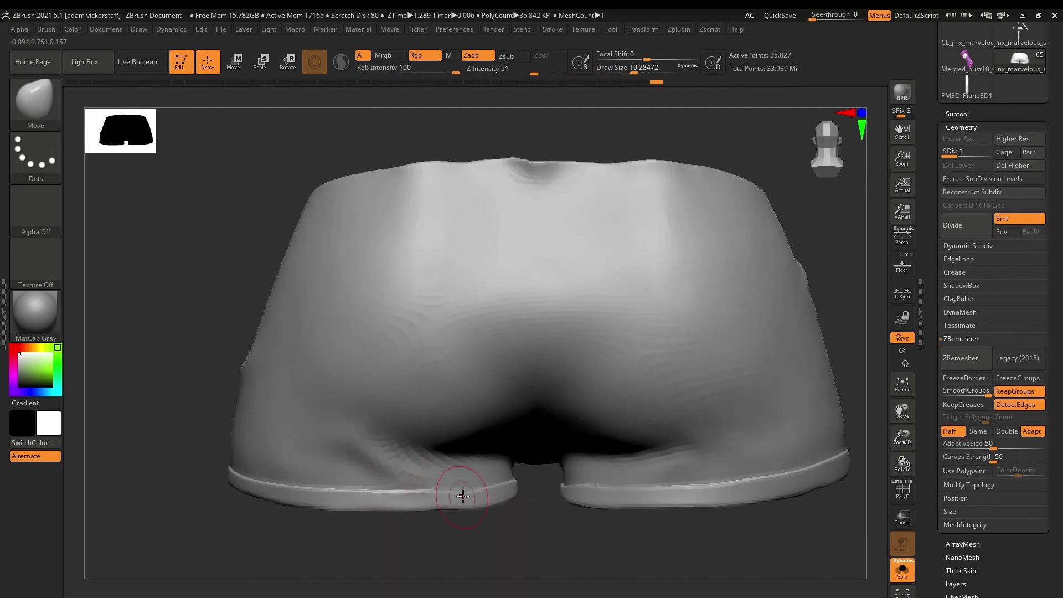
pyautogui.moveTo(701, 488); pyautogui.dragTo(600, 487, button='right')
pyautogui.moveTo(669, 465); pyautogui.dragTo(426, 479, button='right')
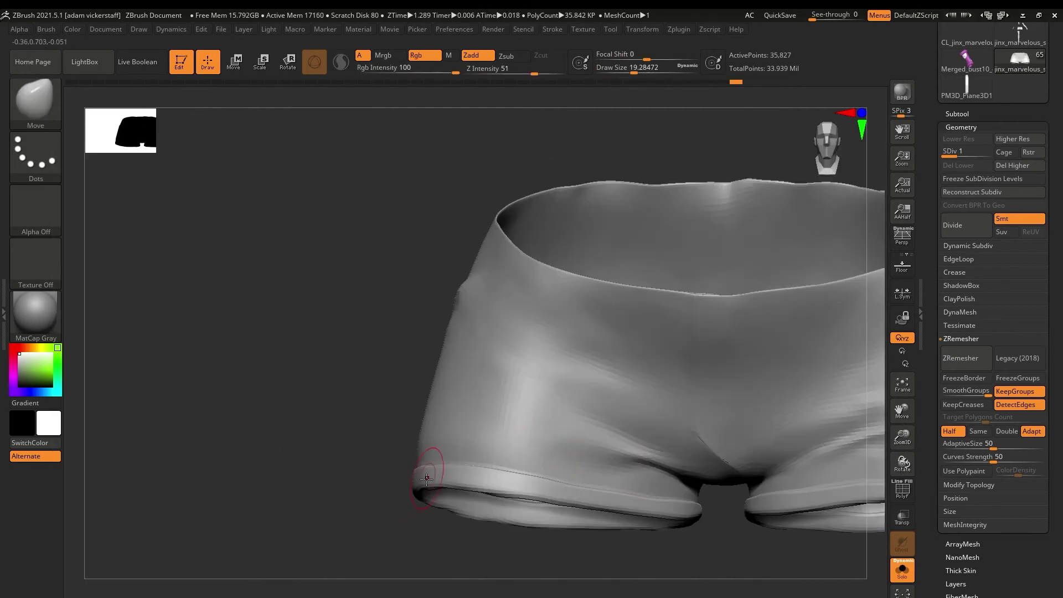
pyautogui.press('d')
pyautogui.press('d')
pyautogui.click(903, 383)
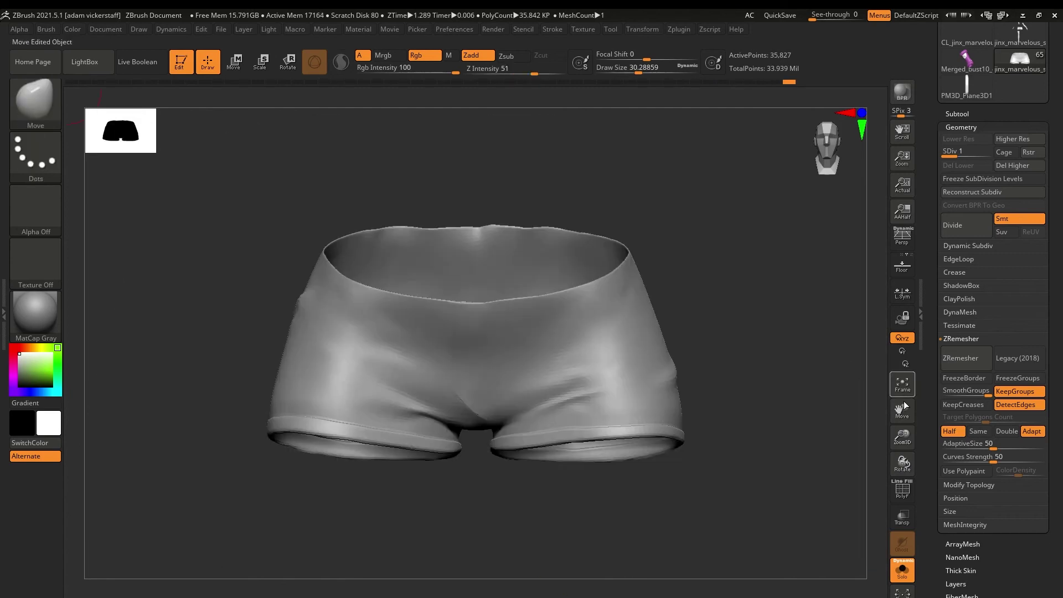
# Project all detail from the original shorts onto the remeshed shorts at a distance of 0.02.
pyautogui.click(957, 114)
pyautogui.click(999, 265)
pyautogui.click(957, 113)
pyautogui.click(966, 310)
pyautogui.click(957, 110)
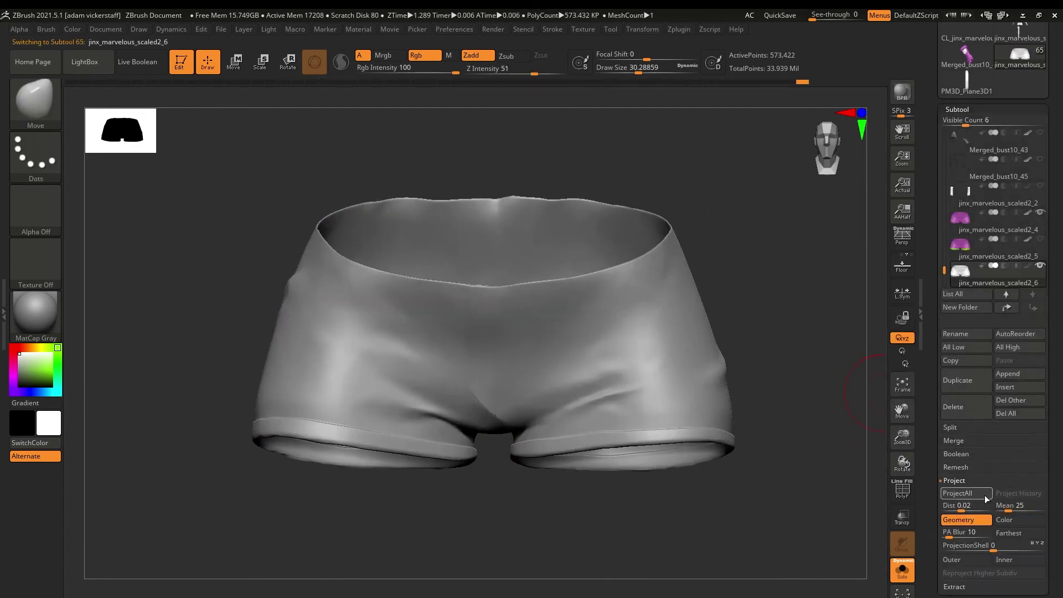
pyautogui.moveTo(802, 470)
pyautogui.mouseDown(button='right')
pyautogui.moveTo(992, 473)
pyautogui.moveTo(819, 476)
pyautogui.moveTo(797, 432)
pyautogui.mouseUp(button='right')
pyautogui.moveTo(546, 415)
pyautogui.mouseDown()
pyautogui.moveTo(520, 393)
pyautogui.moveTo(548, 416)
pyautogui.mouseUp()
# Subdivide the remeshed shorts once more and project the original shorts' detail onto them again.
pyautogui.click(958, 109)
pyautogui.click(961, 122)
pyautogui.hotkey('ctrl', 'd')
pyautogui.moveTo(775, 442); pyautogui.dragTo(900, 464, button='right')
pyautogui.click(958, 108)
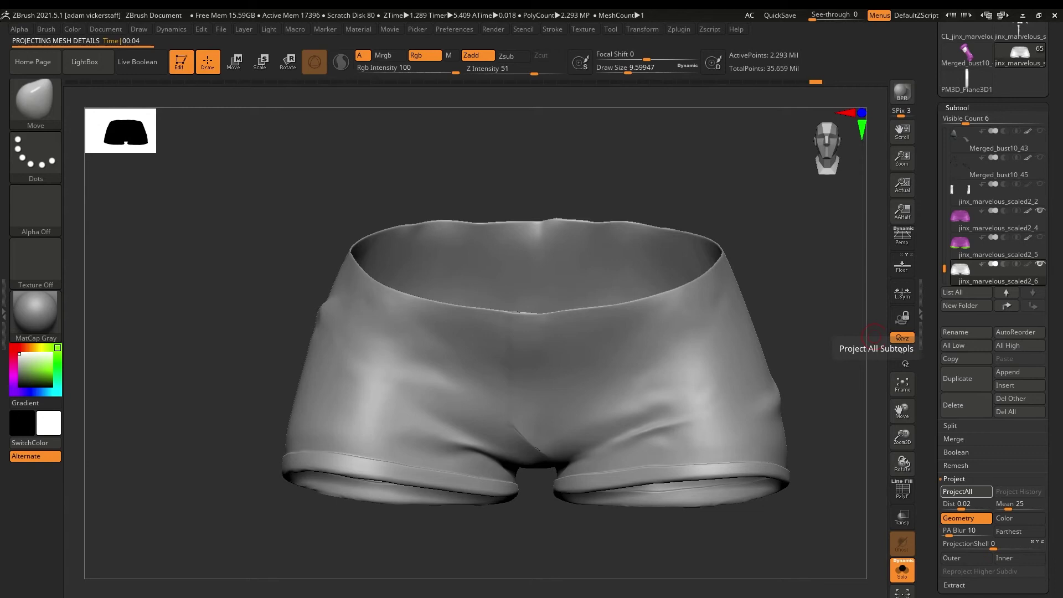
# Restore the raised hem bands around both leg openings with the Morph brush.
pyautogui.keyDown('alt'); pyautogui.moveTo(489, 540); pyautogui.dragTo(415, 505, button='right'); pyautogui.keyUp('alt')
pyautogui.press('b')
pyautogui.press('m')
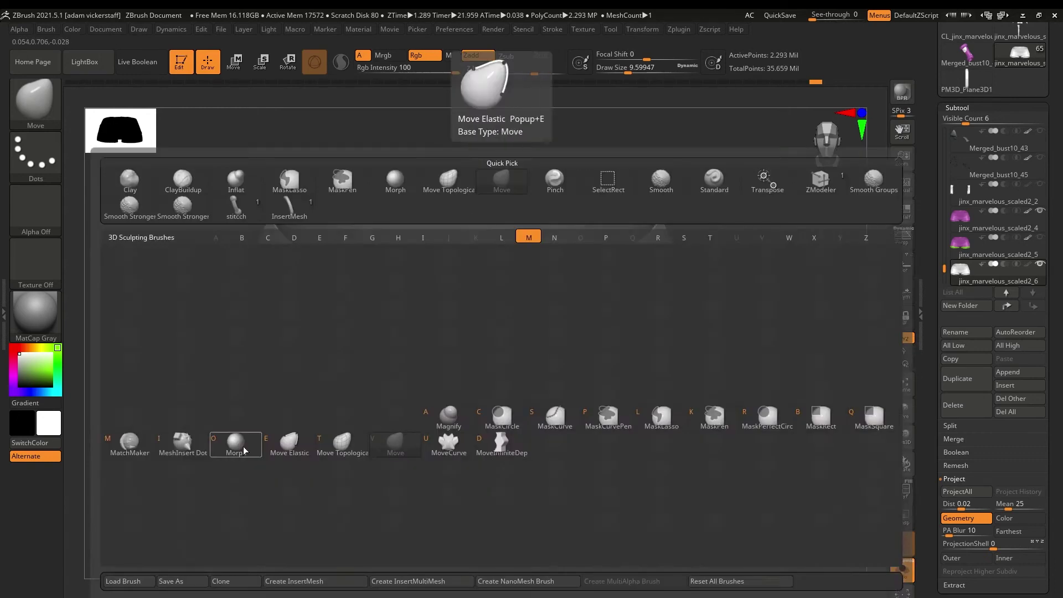
pyautogui.press('o')
pyautogui.moveTo(488, 454); pyautogui.dragTo(617, 445)
pyautogui.moveTo(627, 480); pyautogui.dragTo(403, 452, button='right')
pyautogui.moveTo(547, 441); pyautogui.dragTo(904, 439, button='right')
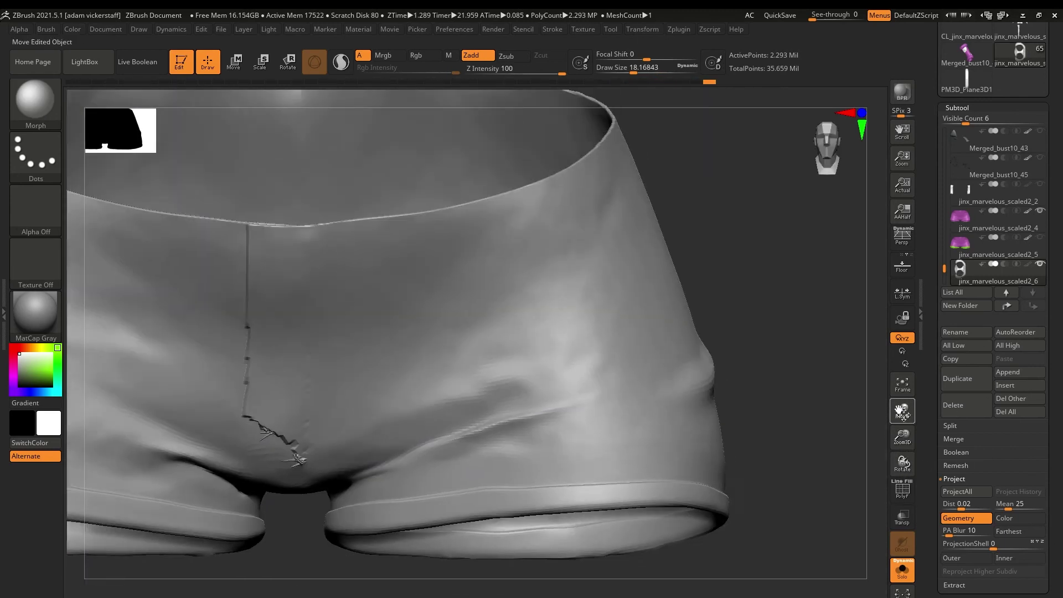
pyautogui.keyDown('alt'); pyautogui.moveTo(645, 464); pyautogui.dragTo(882, 444, button='right'); pyautogui.keyUp('alt')
# Smooth the jagged front crotch seam at a lower subdivision level.
pyautogui.click(958, 108)
pyautogui.click(961, 119)
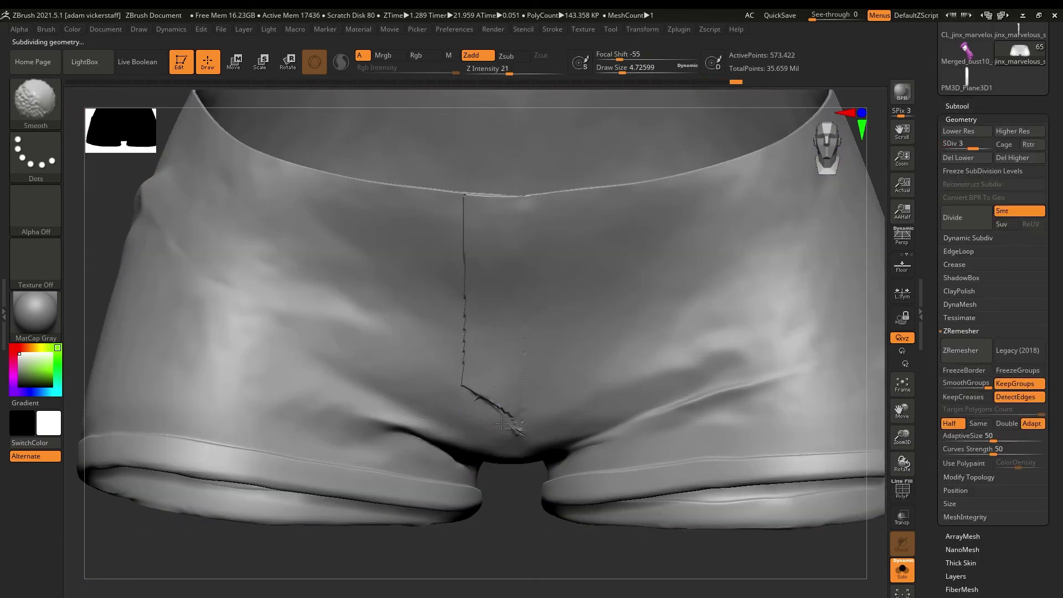
pyautogui.moveTo(502, 443)
pyautogui.keyDown('ctrl'); pyautogui.mouseDown(button='right')
pyautogui.moveTo(904, 464)
pyautogui.moveTo(961, 427)
pyautogui.mouseUp(button='right'); pyautogui.keyUp('ctrl')
pyautogui.click(45, 29)
pyautogui.keyDown('shift'); pyautogui.moveTo(462, 382); pyautogui.dragTo(450, 401); pyautogui.keyUp('shift')
pyautogui.moveTo(450, 401)
pyautogui.mouseDown(button='right')
pyautogui.moveTo(878, 434)
pyautogui.moveTo(505, 404)
pyautogui.mouseUp(button='right')
pyautogui.press('b')
pyautogui.click(503, 423)
# Show the wireframe at subdivision level 1 and lasso-select the puckered area at the front crotch seam.
pyautogui.moveTo(528, 479); pyautogui.dragTo(839, 216, button='right')
pyautogui.moveTo(433, 428)
pyautogui.mouseDown(button='right')
pyautogui.moveTo(308, 422)
pyautogui.moveTo(323, 391)
pyautogui.mouseUp(button='right')
pyautogui.hotkey('shift', 'f')
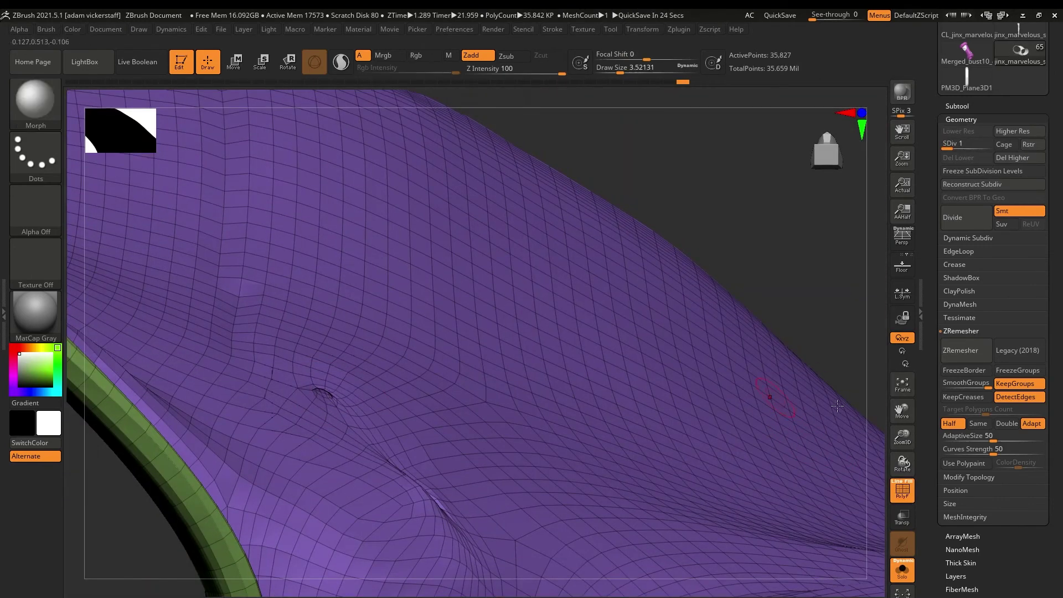
pyautogui.moveTo(837, 406); pyautogui.dragTo(609, 404, button='right')
pyautogui.moveTo(470, 354)
pyautogui.keyDown('ctrl'); pyautogui.mouseDown(button='right')
pyautogui.moveTo(476, 432)
pyautogui.moveTo(482, 388)
pyautogui.mouseUp(button='right'); pyautogui.keyUp('ctrl')
pyautogui.keyDown('ctrl'); pyautogui.keyDown('shift'); pyautogui.moveTo(337, 475); pyautogui.dragTo(275, 470); pyautogui.keyUp('shift'); pyautogui.keyUp('ctrl')
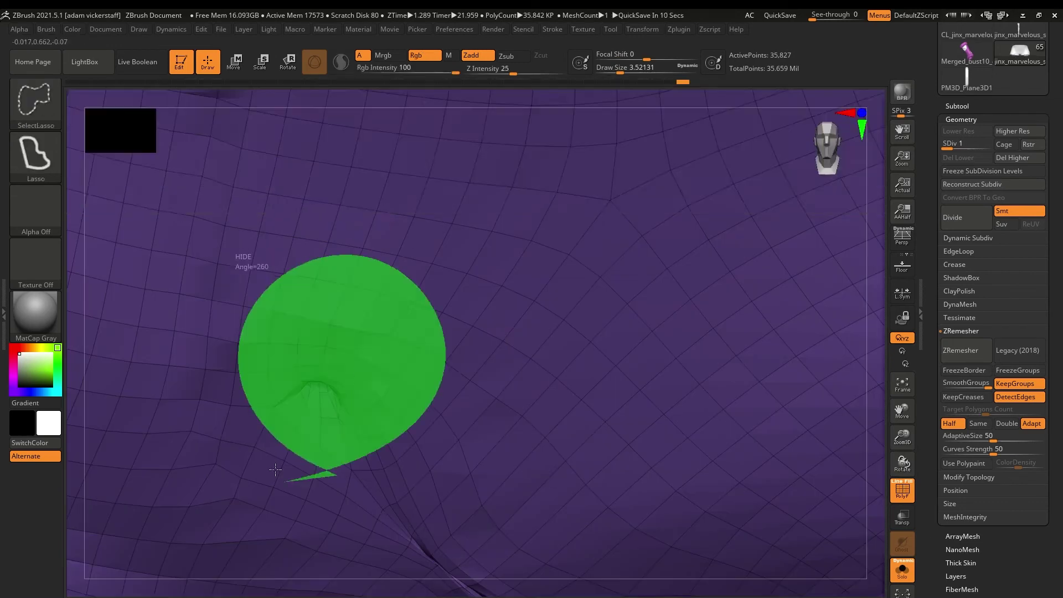
pyautogui.moveTo(902, 462); pyautogui.dragTo(910, 520)
pyautogui.moveTo(924, 453); pyautogui.dragTo(792, 431)
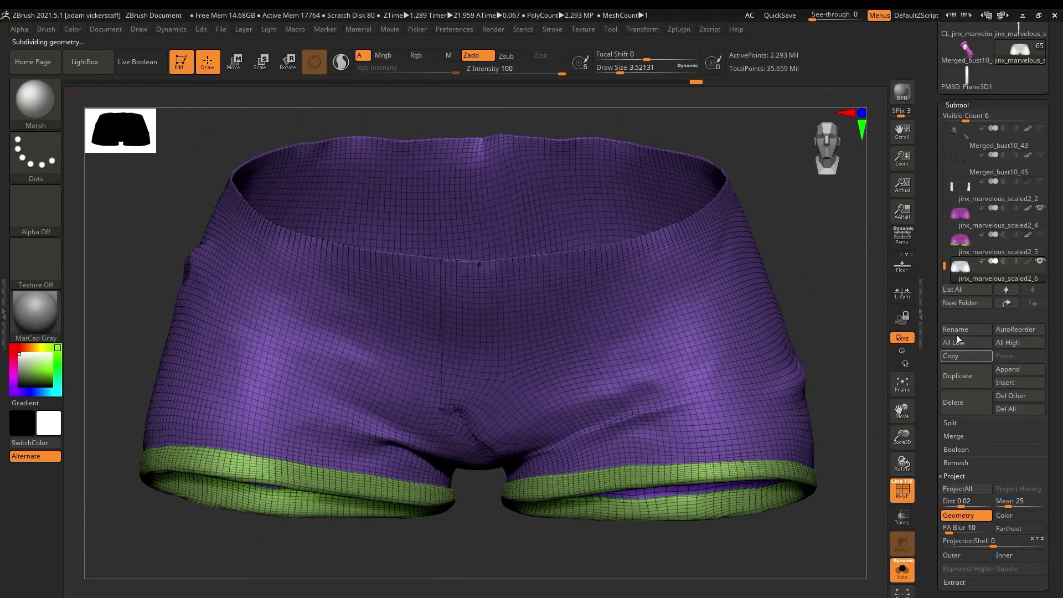
# Try to rebuild the duplicated shorts with DynaMesh at resolution 2152 and ZRemesher at half density.
pyautogui.click(966, 324)
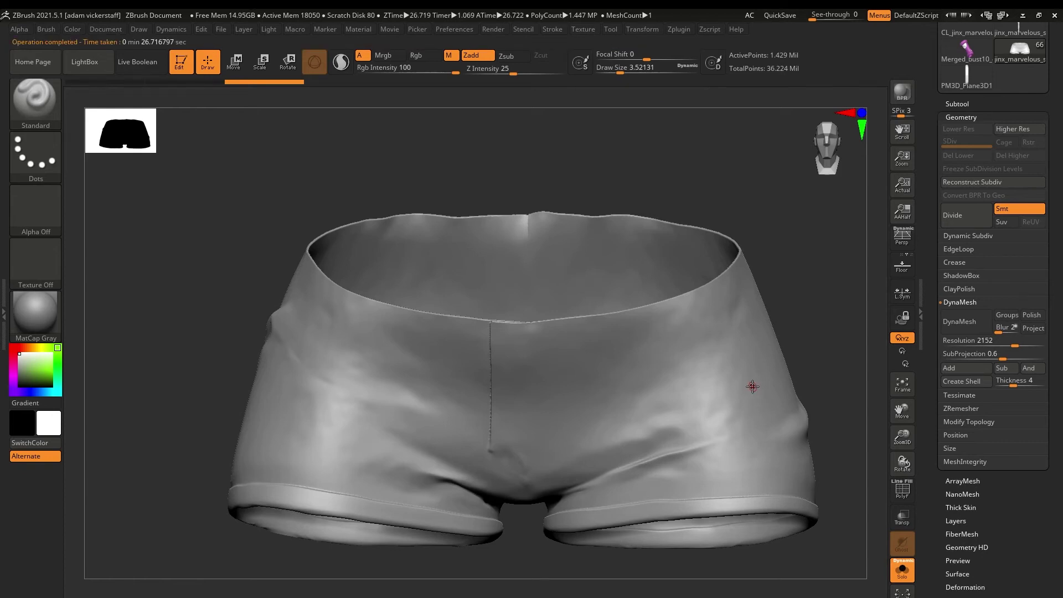
pyautogui.click(729, 338)
pyautogui.click(747, 243)
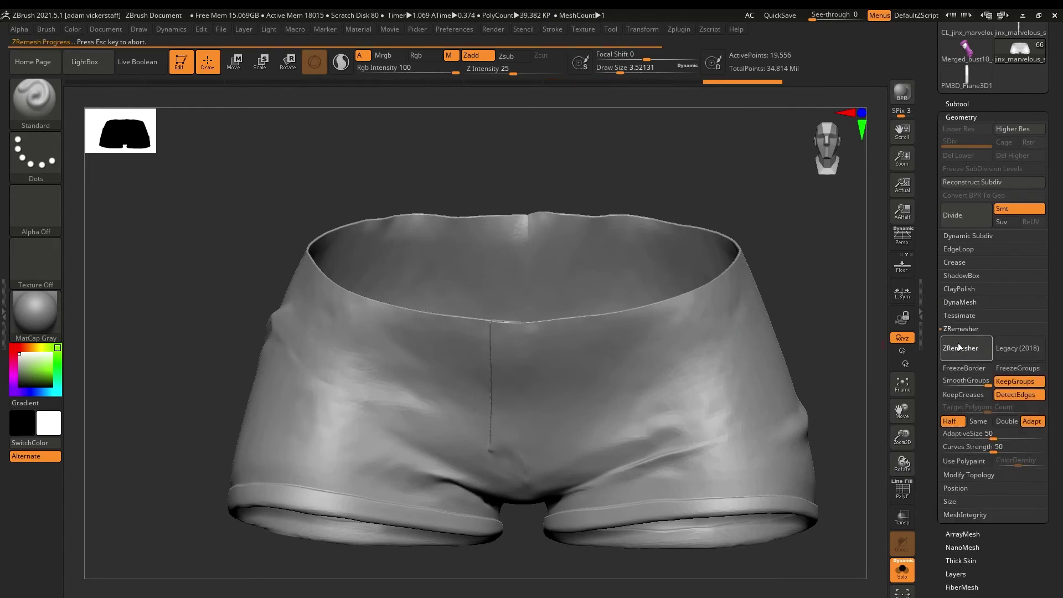
pyautogui.click(903, 490)
pyautogui.click(902, 491)
pyautogui.moveTo(849, 465); pyautogui.dragTo(902, 352)
# Undo the DynaMesh and ZRemesher rebuild of the duplicated shorts.
pyautogui.hotkey('ctrl', 'z')
pyautogui.hotkey('ctrl', 'z')
pyautogui.hotkey('ctrl', 'z')
pyautogui.hotkey('ctrl', 'z')
pyautogui.hotkey('ctrl', 'z')
pyautogui.hotkey('ctrl', 'z')
pyautogui.hotkey('ctrl', 'z')
pyautogui.hotkey('ctrl', 'z')
# Inflate and smooth the front seam of the shorts, and rebuild the mesh with DynaMesh.
pyautogui.click(960, 302)
pyautogui.moveTo(842, 410)
pyautogui.keyDown('alt'); pyautogui.mouseDown()
pyautogui.moveTo(901, 458)
pyautogui.moveTo(903, 421)
pyautogui.mouseUp(); pyautogui.keyUp('alt')
pyautogui.moveTo(603, 368); pyautogui.dragTo(606, 418)
pyautogui.moveTo(830, 449)
pyautogui.mouseDown()
pyautogui.moveTo(927, 462)
pyautogui.moveTo(908, 421)
pyautogui.mouseUp()
pyautogui.keyDown('shift'); pyautogui.moveTo(604, 354); pyautogui.dragTo(595, 420); pyautogui.keyUp('shift')
pyautogui.keyDown('alt'); pyautogui.moveTo(803, 454); pyautogui.dragTo(775, 343); pyautogui.keyUp('alt')
pyautogui.click(966, 322)
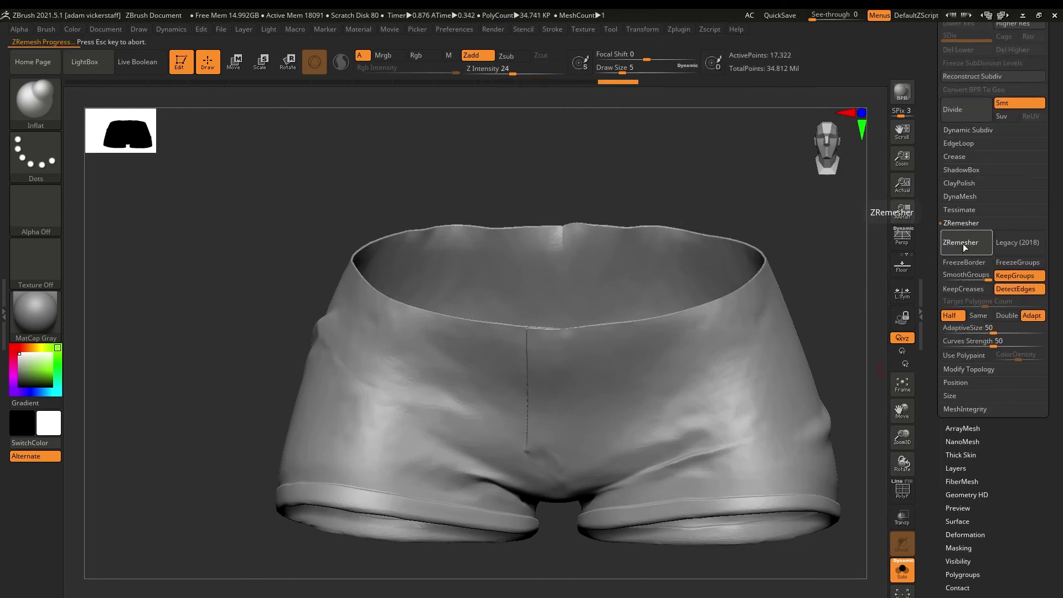
# ZRemesh the shorts at half density with KeepGroups, DetectEdges and Adapt enabled.
pyautogui.hotkey('shift', 'f')
pyautogui.moveTo(803, 211)
pyautogui.mouseDown()
pyautogui.moveTo(742, 171)
pyautogui.moveTo(802, 210)
pyautogui.mouseUp()
pyautogui.scroll(5, 969, 161)
pyautogui.click(957, 242)
pyautogui.hotkey('shift', 'f')
pyautogui.scroll(-5, 991, 332)
# Project the source shorts' detail onto jinx_marvelous_scaled2_7 at a distance of 0.02.
pyautogui.click(962, 510)
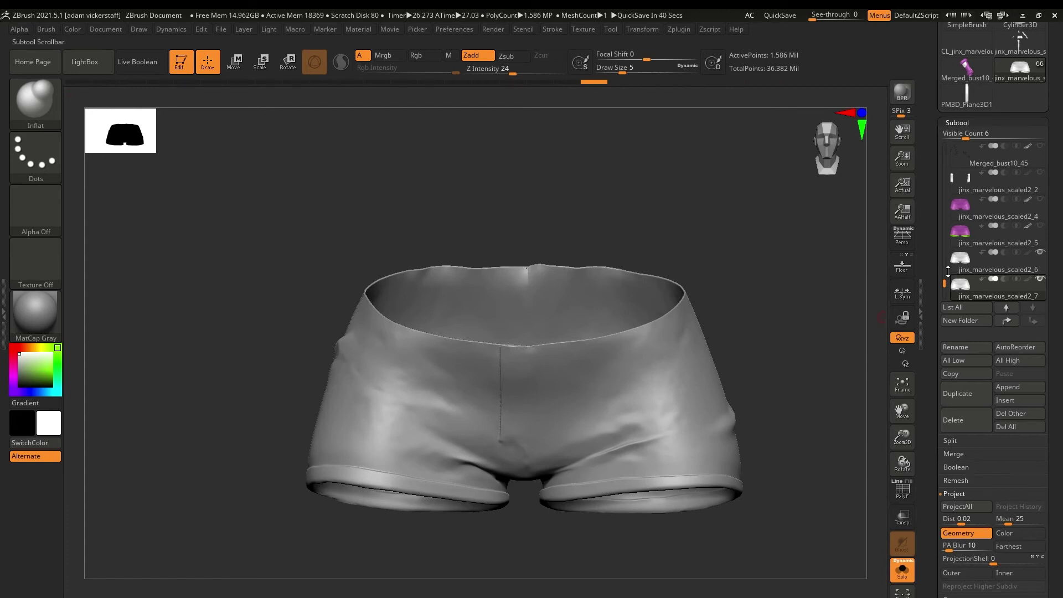
pyautogui.click(960, 216)
pyautogui.click(961, 283)
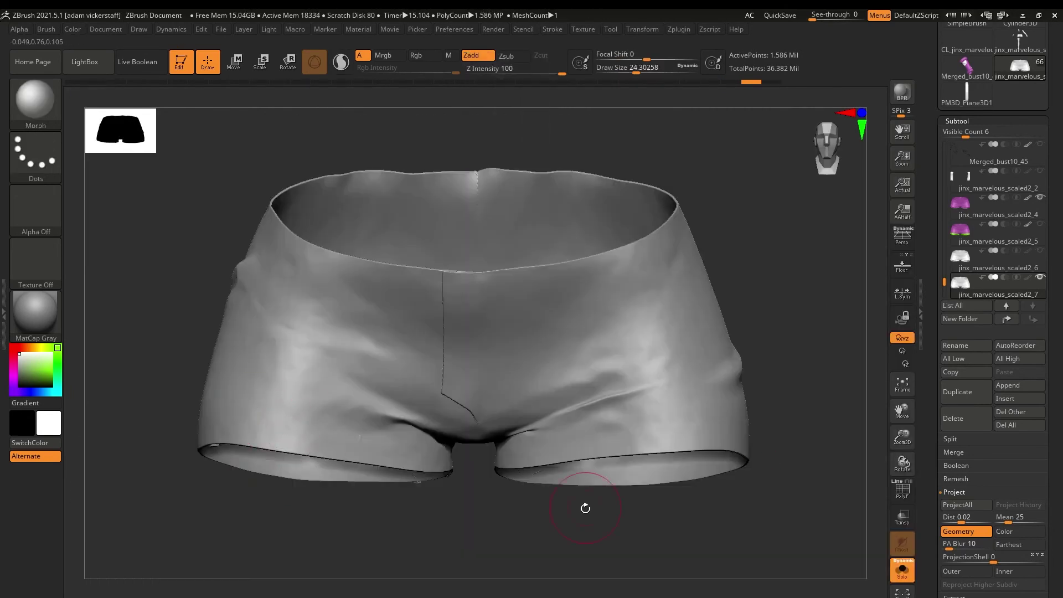
# Restore the raised hem bands around the front and outer side of both legs with the Morph brush.
pyautogui.keyDown('alt'); pyautogui.moveTo(585, 508); pyautogui.dragTo(631, 524); pyautogui.keyUp('alt')
pyautogui.moveTo(546, 485); pyautogui.dragTo(801, 499)
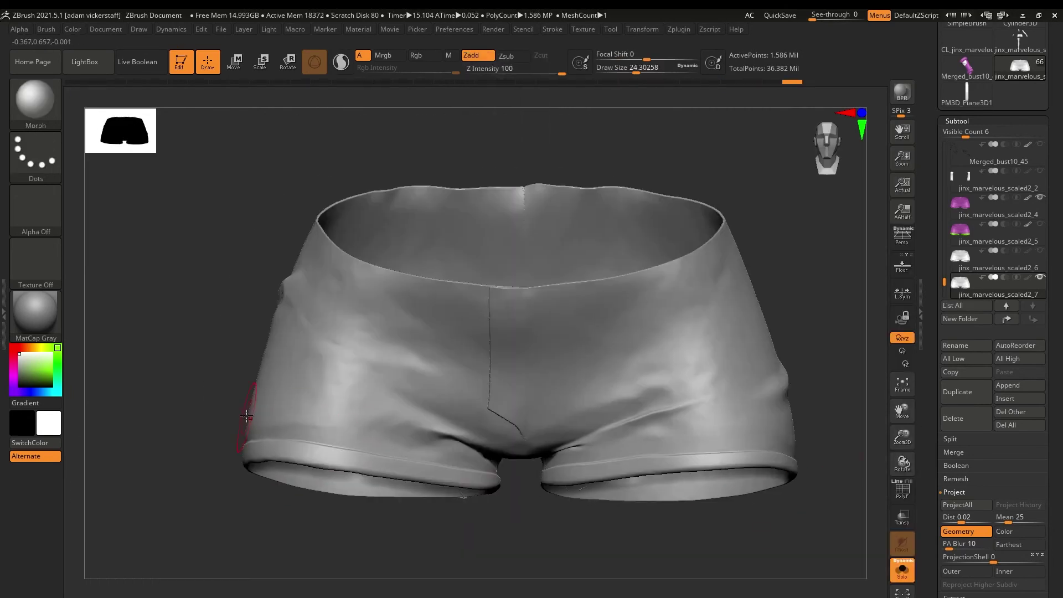
pyautogui.moveTo(902, 462); pyautogui.dragTo(137, 451)
pyautogui.moveTo(598, 475); pyautogui.dragTo(672, 487, button='right')
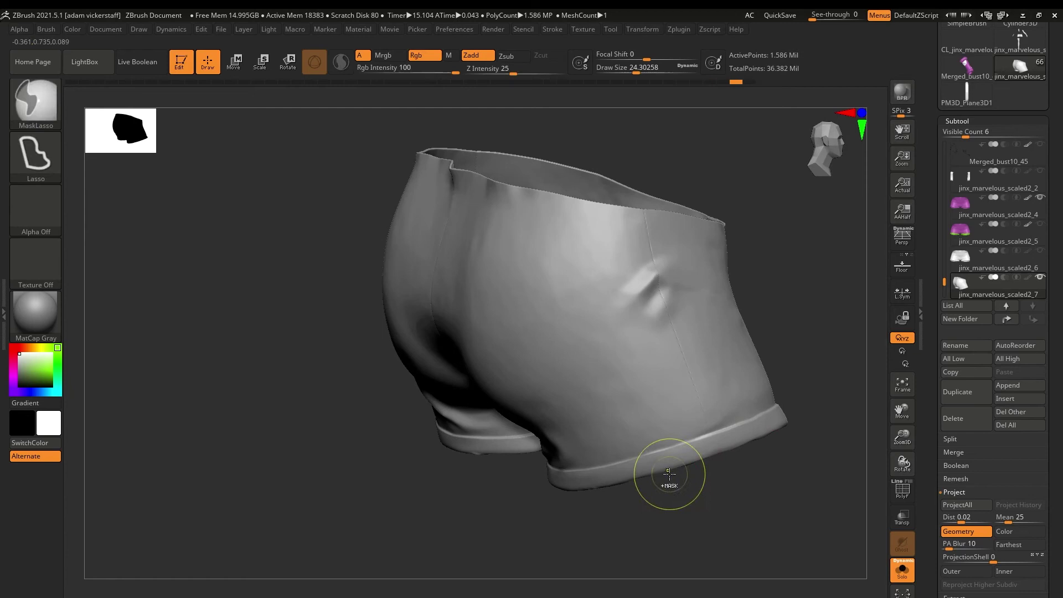
pyautogui.press('[')
# Restore the remaining hem bands across the back of the legs with the Morph brush and smooth the front surface.
pyautogui.keyDown('shift'); pyautogui.moveTo(576, 479); pyautogui.dragTo(545, 474, button='right'); pyautogui.keyUp('shift')
pyautogui.press('s')
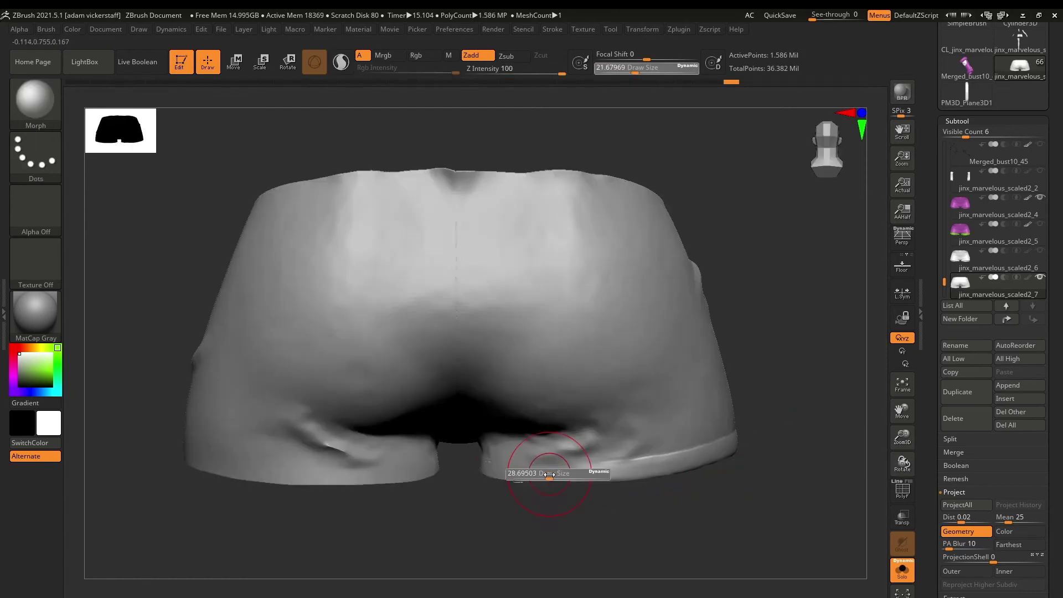
pyautogui.moveTo(731, 466); pyautogui.dragTo(400, 446, button='right')
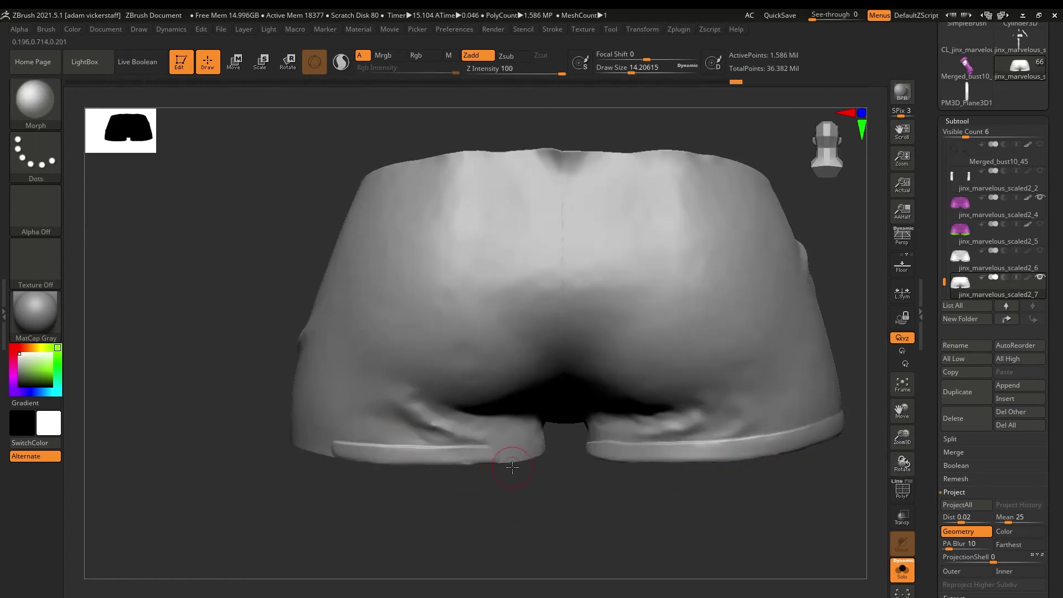
pyautogui.moveTo(282, 437); pyautogui.dragTo(691, 364, button='right')
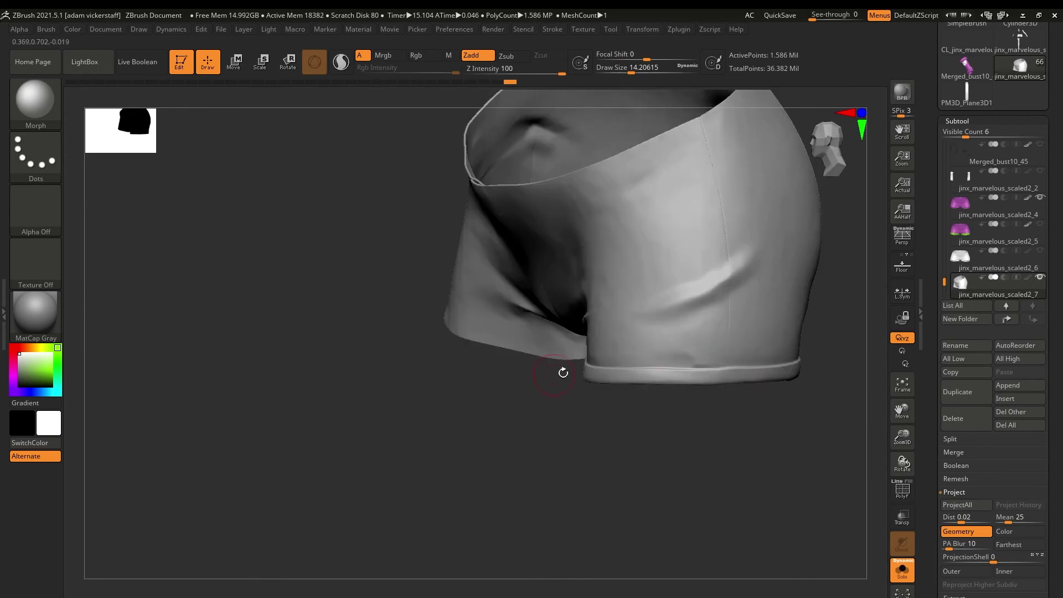
pyautogui.moveTo(901, 462); pyautogui.dragTo(683, 455)
pyautogui.moveTo(683, 456)
pyautogui.mouseDown(button='right')
pyautogui.moveTo(310, 443)
pyautogui.moveTo(672, 429)
pyautogui.moveTo(346, 378)
pyautogui.mouseUp(button='right')
pyautogui.press('s')
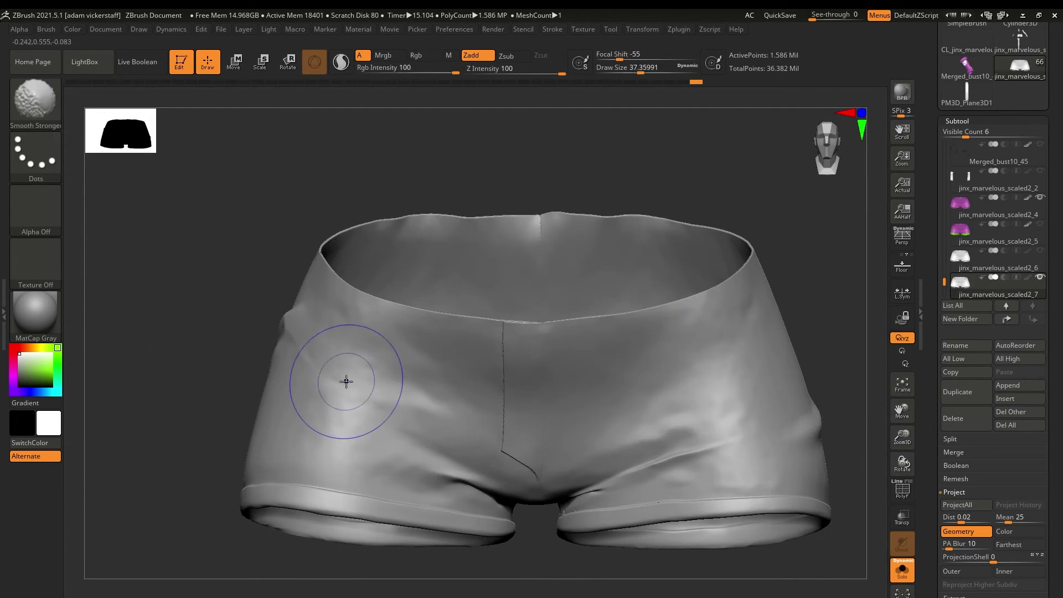
pyautogui.moveTo(770, 391); pyautogui.dragTo(851, 447, button='right')
# Delete the two superseded shorts subtools, starting with jinx_marvelous_scaled2_5.
pyautogui.click(966, 244)
pyautogui.click(966, 419)
pyautogui.click(864, 441)
pyautogui.click(966, 418)
pyautogui.click(865, 441)
# Show the whole character, sample the purple shorts color and fill the new shorts with it.
pyautogui.moveTo(902, 462); pyautogui.dragTo(886, 454)
pyautogui.keyDown('shift'); pyautogui.click(1040, 197); pyautogui.keyUp('shift')
pyautogui.click(903, 570)
pyautogui.moveTo(902, 411); pyautogui.dragTo(855, 332)
pyautogui.press('c')
pyautogui.click(73, 29)
pyautogui.click(105, 277)
pyautogui.moveTo(903, 464); pyautogui.dragTo(903, 498)
# Select the strap beside the belt buckle and isolate it with the wireframe shown.
pyautogui.keyDown('alt'); pyautogui.click(509, 346); pyautogui.keyUp('alt')
pyautogui.moveTo(902, 438); pyautogui.dragTo(898, 409)
pyautogui.click(563, 273)
pyautogui.click(496, 203)
pyautogui.moveTo(902, 411); pyautogui.dragTo(855, 437)
pyautogui.press('w')
pyautogui.moveTo(902, 464); pyautogui.dragTo(894, 479)
pyautogui.click(902, 490)
pyautogui.click(902, 570)
pyautogui.press('q')
# Delete the strap's hidden geometry and show the rest of the character again.
pyautogui.click(957, 120)
pyautogui.click(961, 134)
pyautogui.click(969, 492)
pyautogui.click(960, 411)
pyautogui.click(903, 570)
# Position the strap against the waist beside the belt buckle and isolate it.
pyautogui.moveTo(903, 437); pyautogui.dragTo(886, 482)
pyautogui.press('w')
pyautogui.moveTo(675, 421); pyautogui.dragTo(677, 423)
pyautogui.moveTo(902, 464)
pyautogui.mouseDown()
pyautogui.moveTo(830, 451)
pyautogui.moveTo(930, 463)
pyautogui.moveTo(890, 451)
pyautogui.mouseUp()
pyautogui.press('q')
pyautogui.click(902, 570)
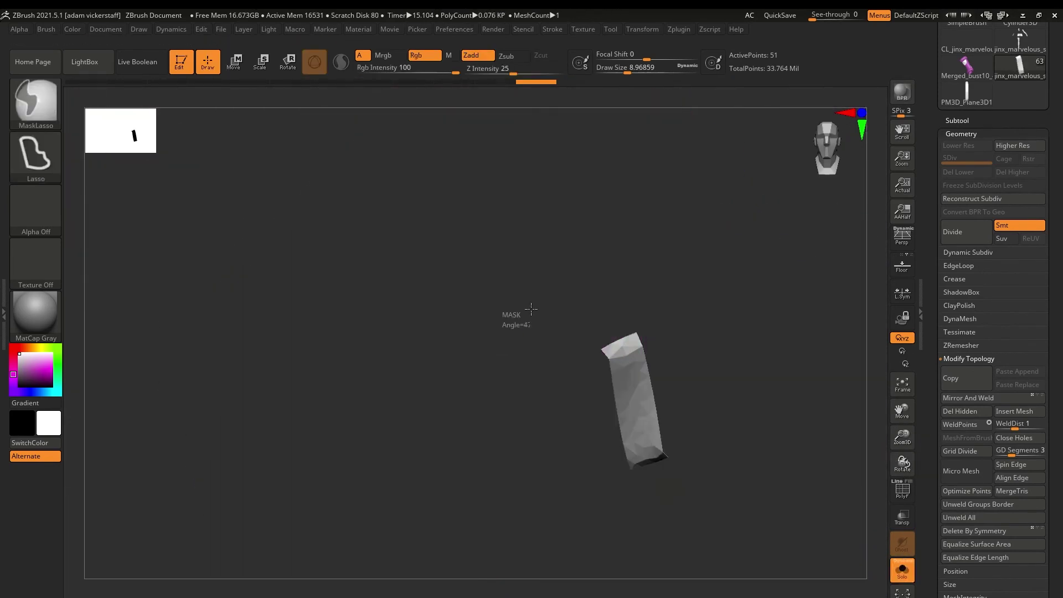
# Mask one end of the strap and bend the rest to fit over the belt with the Move brush.
pyautogui.keyDown('ctrl'); pyautogui.moveTo(668, 340); pyautogui.dragTo(601, 357); pyautogui.keyUp('ctrl')
pyautogui.click(902, 570)
pyautogui.moveTo(903, 437); pyautogui.dragTo(902, 471)
pyautogui.moveTo(632, 352); pyautogui.dragTo(643, 443, button='right')
pyautogui.moveTo(648, 443); pyautogui.dragTo(656, 450)
pyautogui.moveTo(656, 449); pyautogui.dragTo(667, 409, button='right')
pyautogui.click(902, 570)
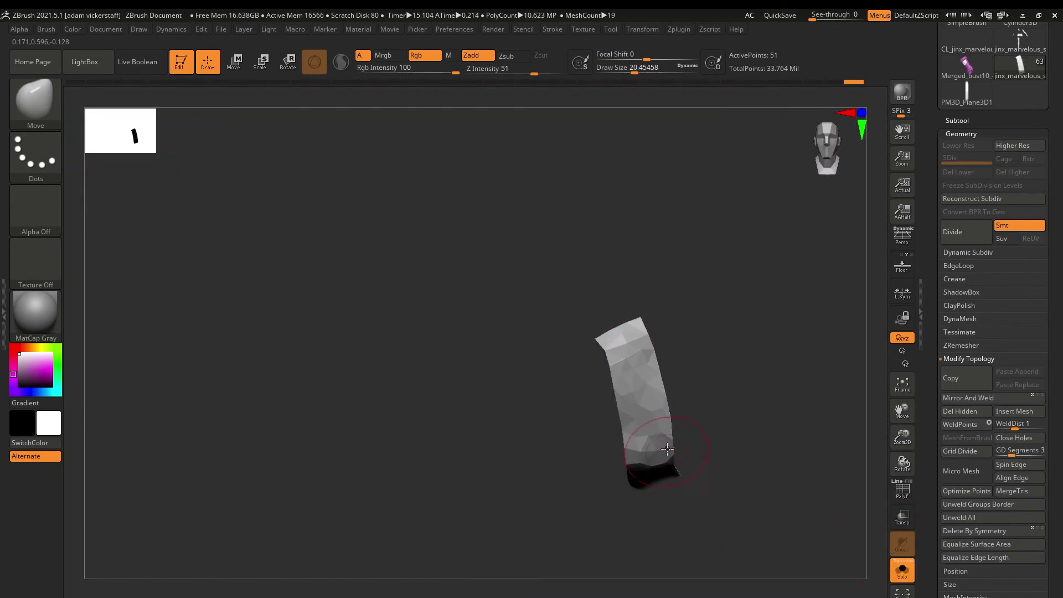
# ZRemesh the strap at the same density, give it thickness with ZModeler, and select the Move brush for refining its fit.
pyautogui.click(961, 345)
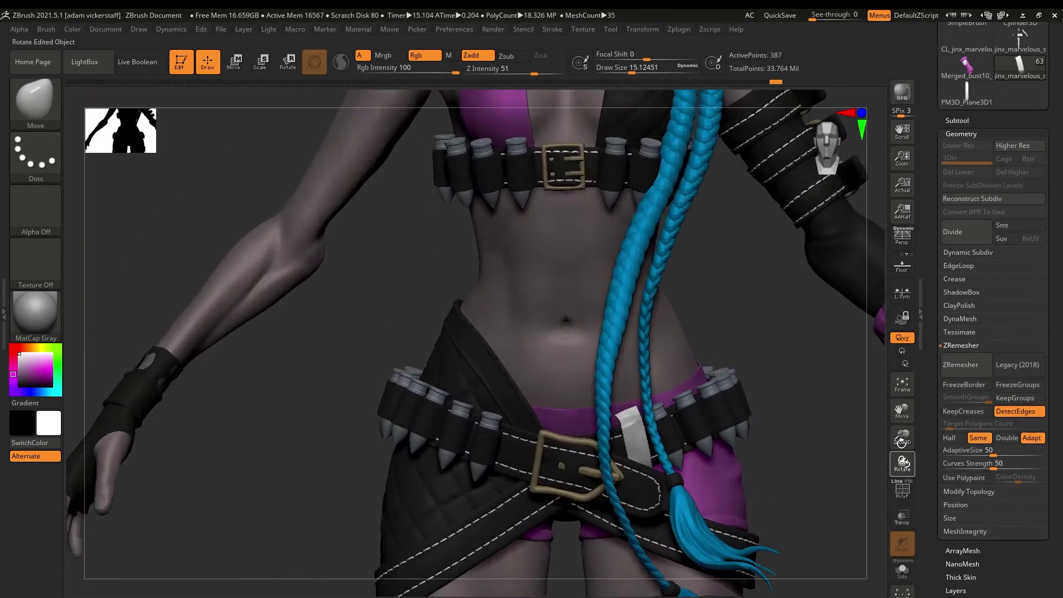
pyautogui.press('b')
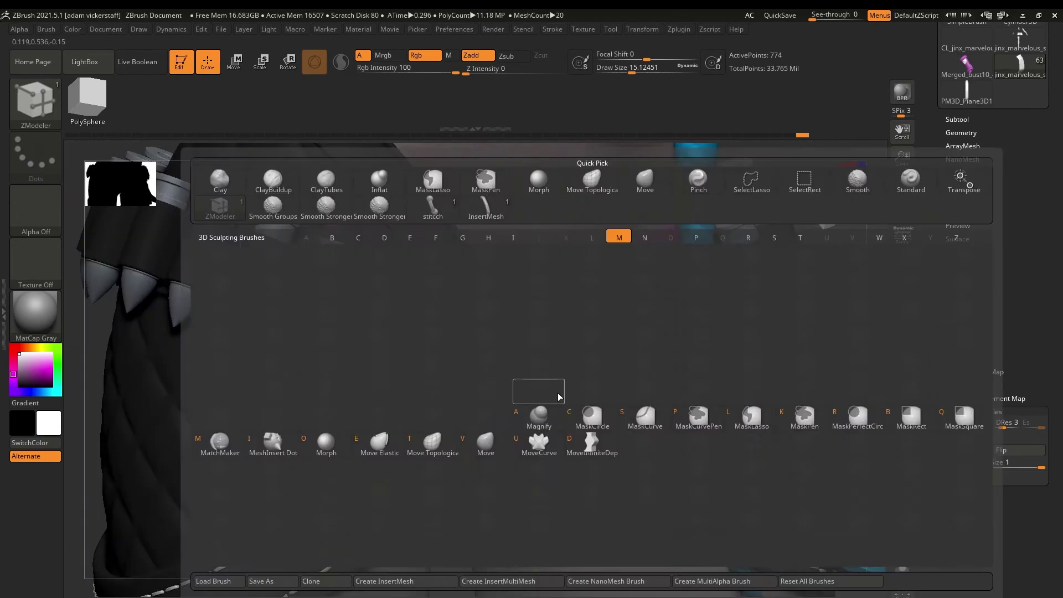
pyautogui.press('m')
pyautogui.press('v')
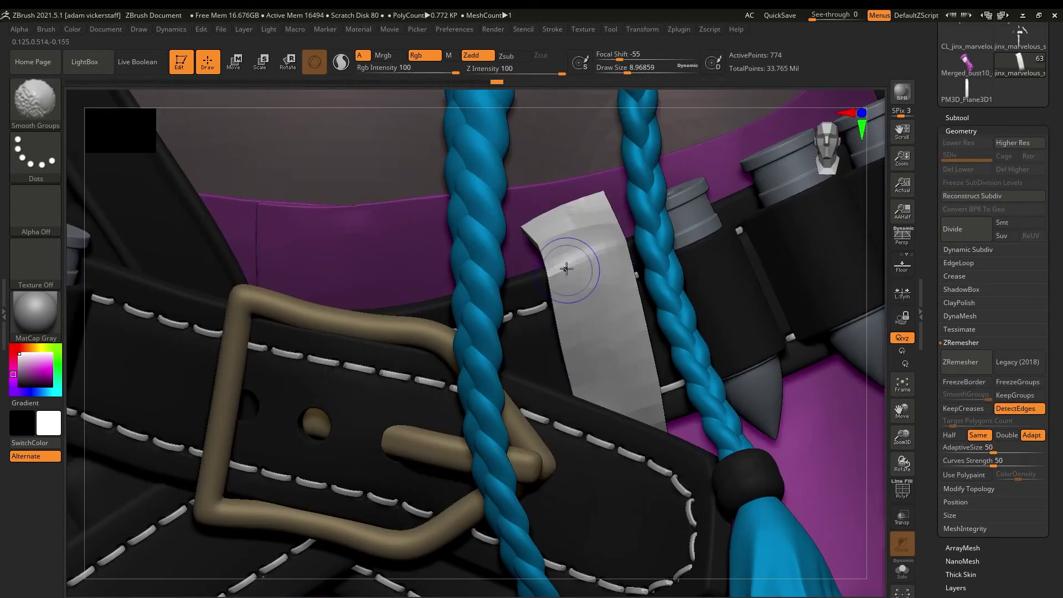
# Assign a separate polygroup to the strap's lengthwise edge loops with ZModeler and subdivide it to level 3.
pyautogui.press('b')
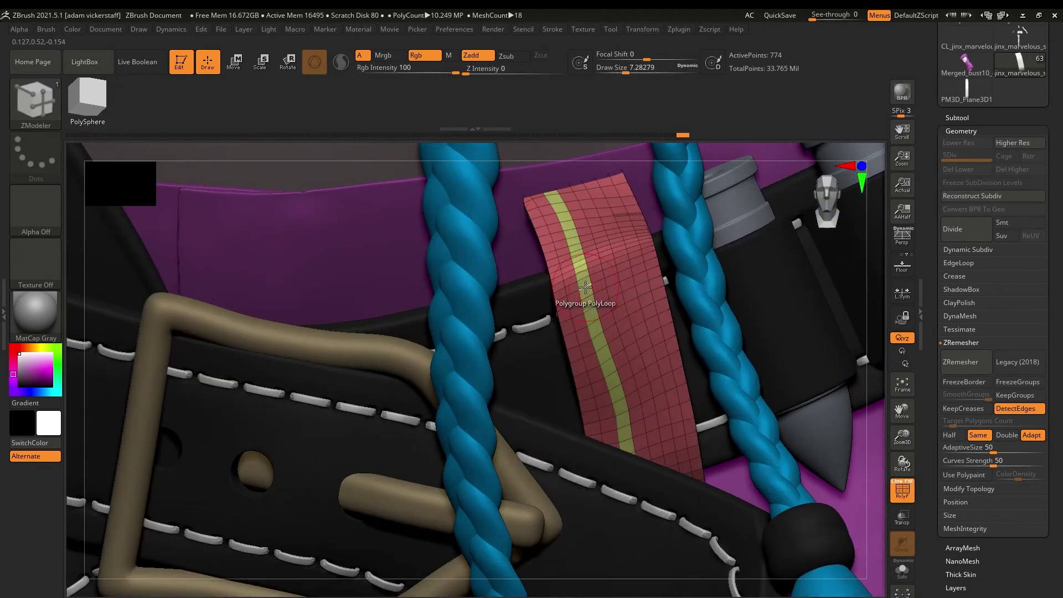
pyautogui.click(960, 276)
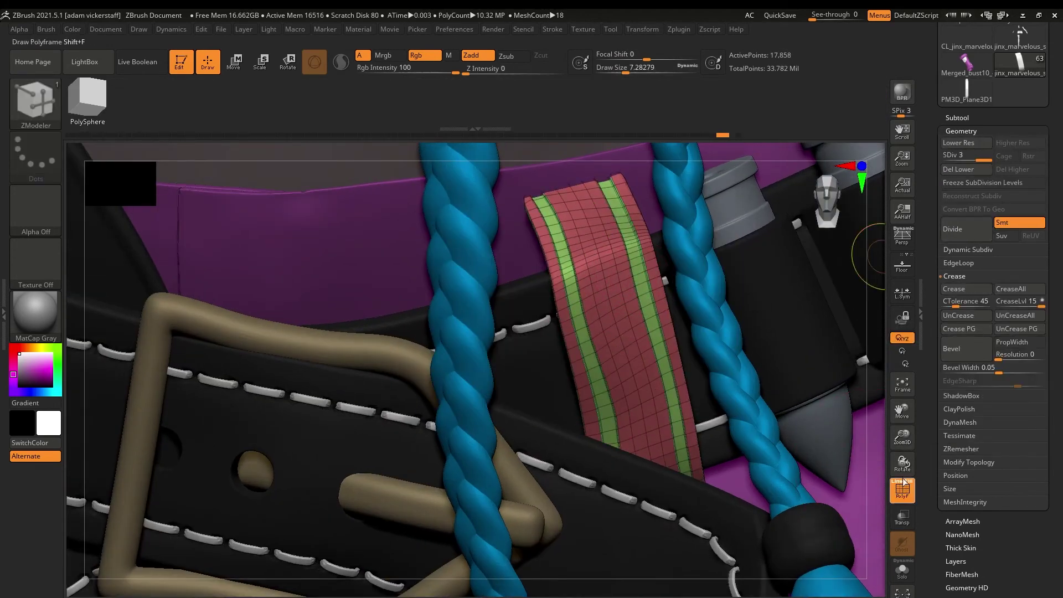
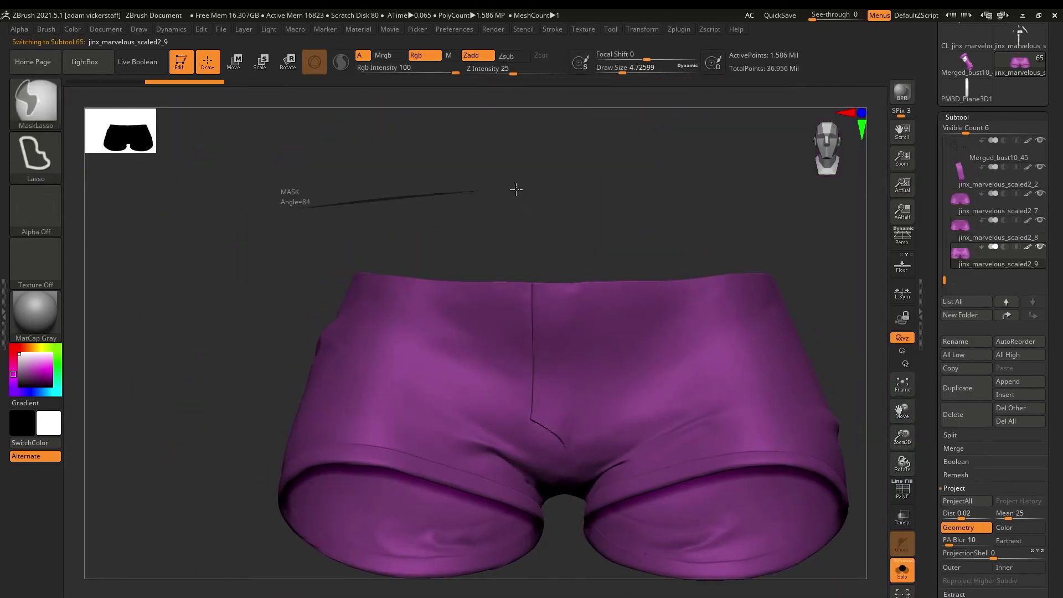
# Draw a lasso mask along the upper waist of the purple shorts.
pyautogui.keyDown('ctrl'); pyautogui.moveTo(516, 189); pyautogui.dragTo(520, 191); pyautogui.keyUp('ctrl')
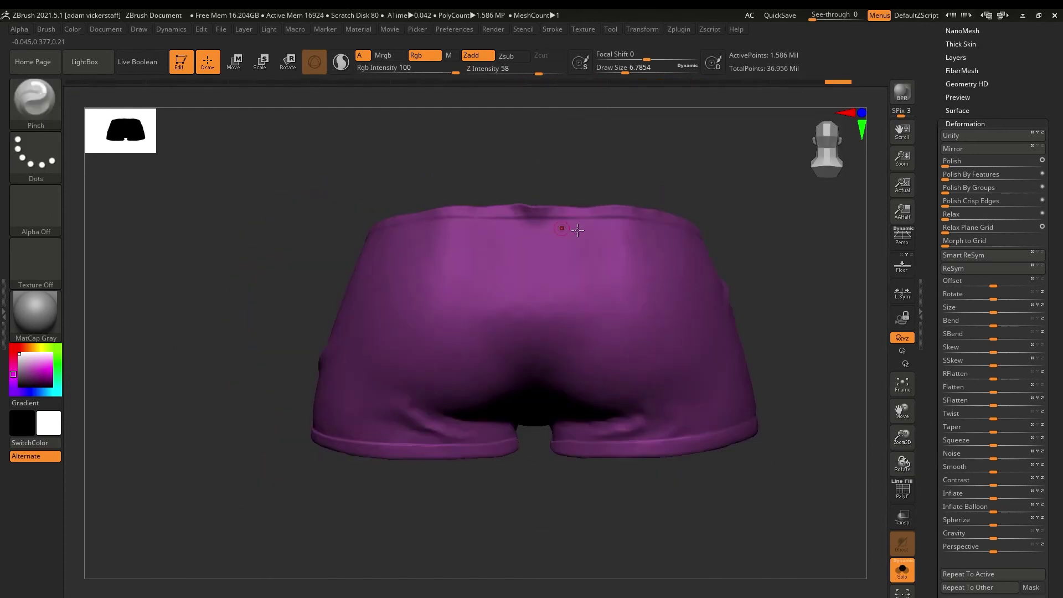
# Lay an InsertMesh stitch curve along the fly seam on the front of the shorts, down to its angled lower end.
pyautogui.click(897, 578)
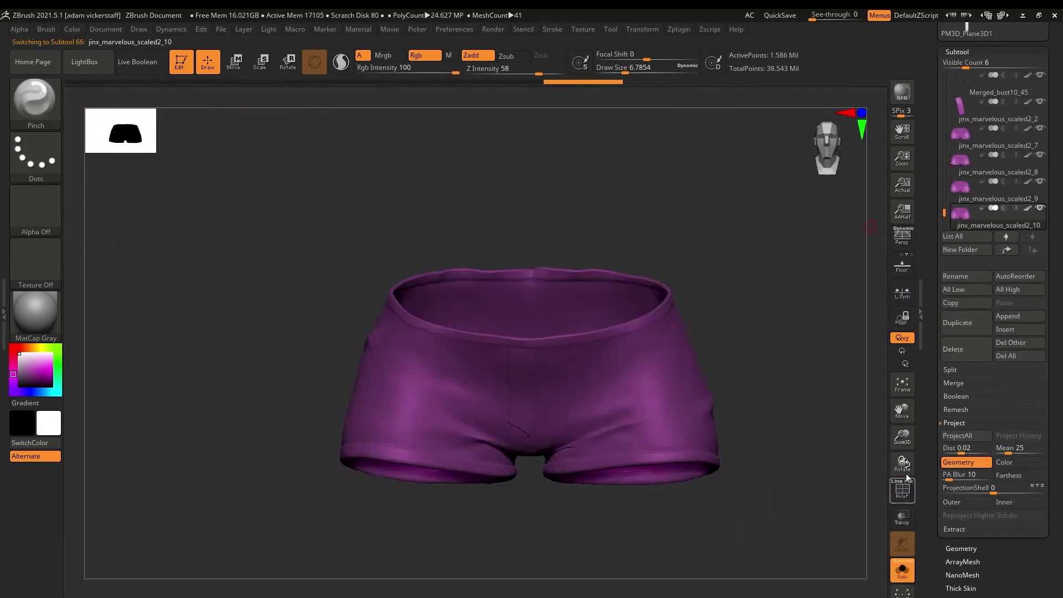
pyautogui.moveTo(469, 363)
pyautogui.mouseDown()
pyautogui.moveTo(472, 417)
pyautogui.moveTo(468, 402)
pyautogui.mouseUp()
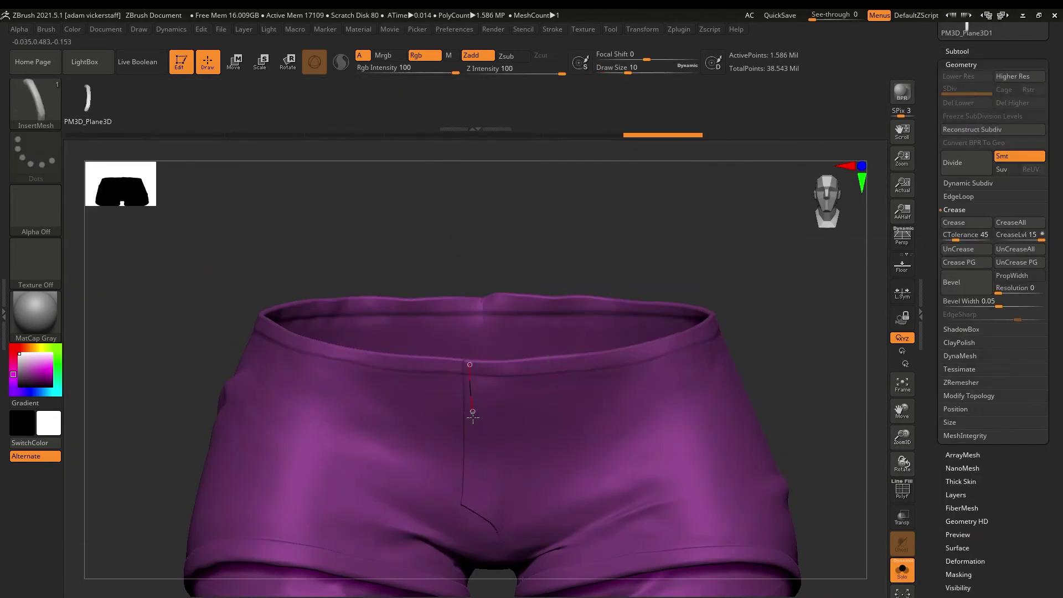
pyautogui.hotkey('ctrl', 'z')
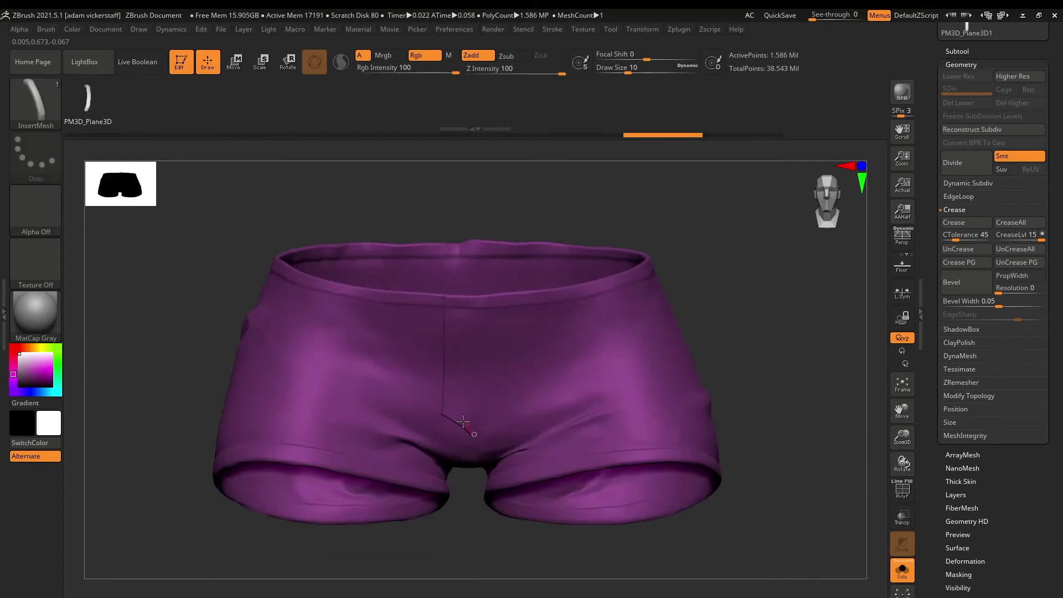
pyautogui.moveTo(443, 412); pyautogui.dragTo(473, 431)
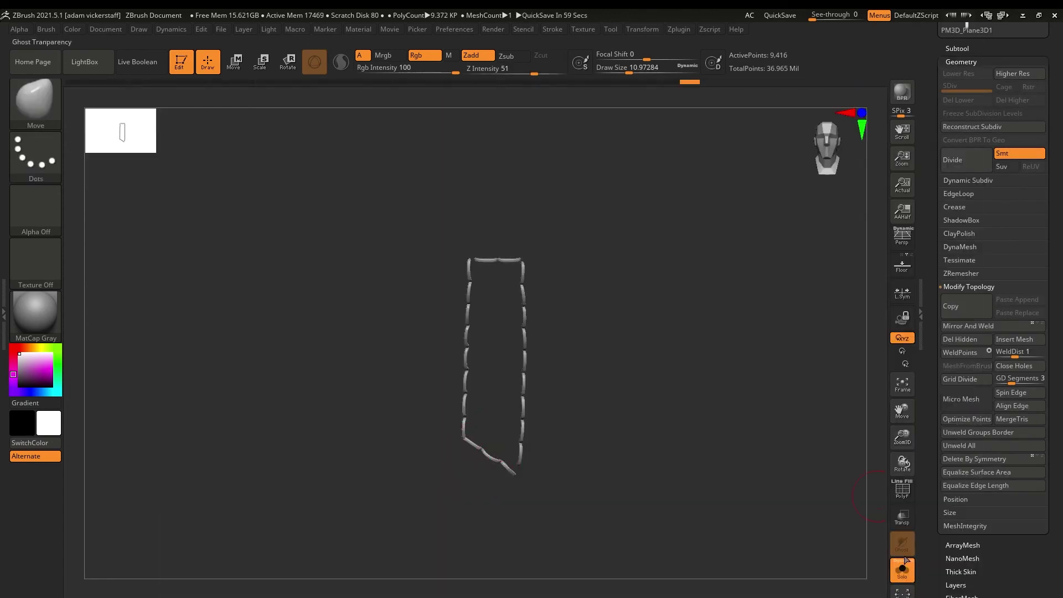
# Bring back the whole character and colour the fly stitches white.
pyautogui.click(903, 569)
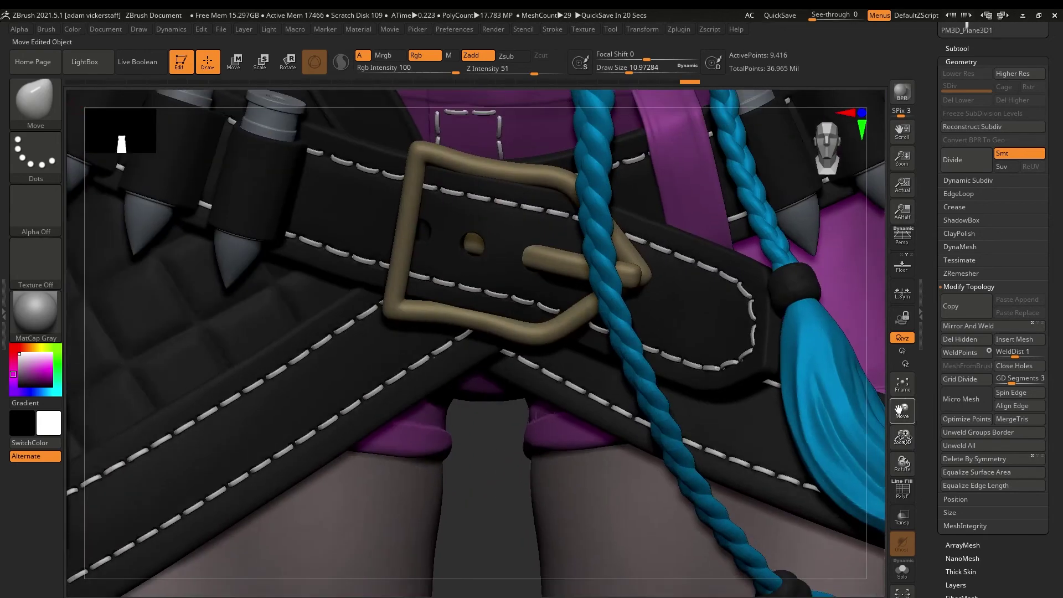
pyautogui.moveTo(902, 464); pyautogui.dragTo(898, 435)
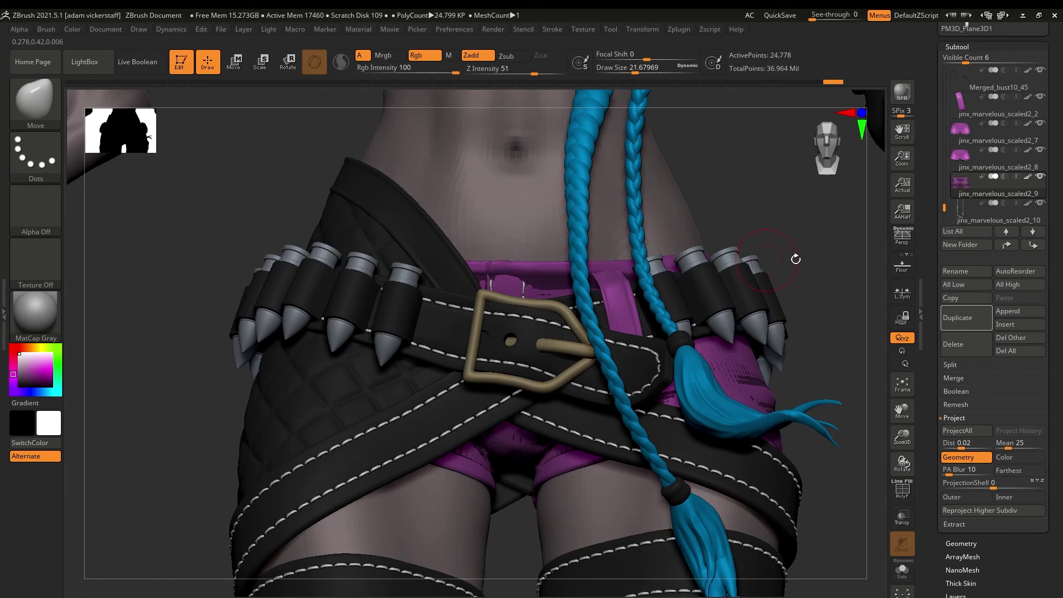
pyautogui.moveTo(902, 410); pyautogui.dragTo(906, 393)
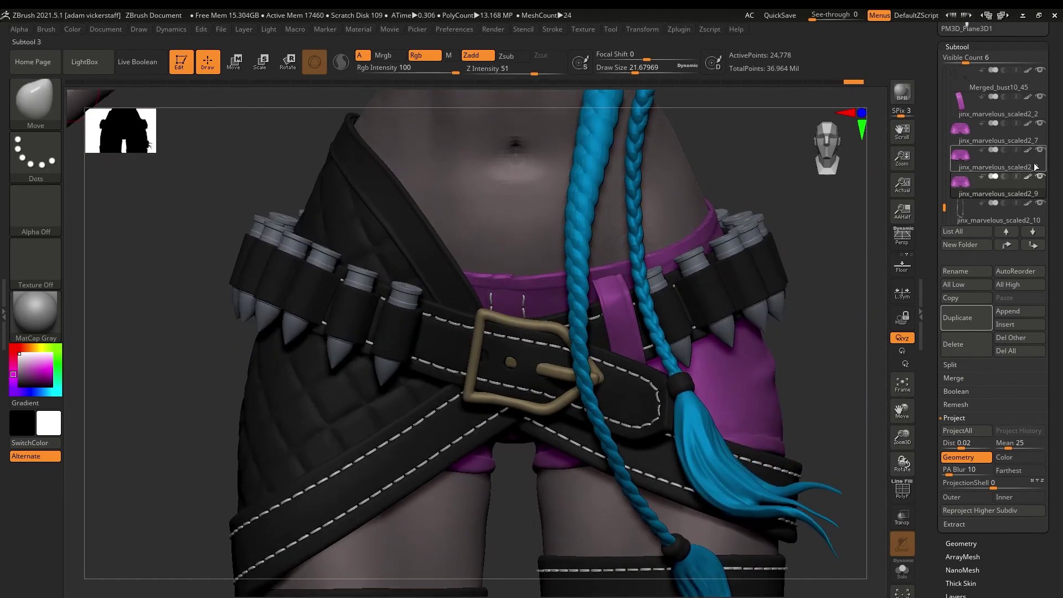
pyautogui.click(902, 571)
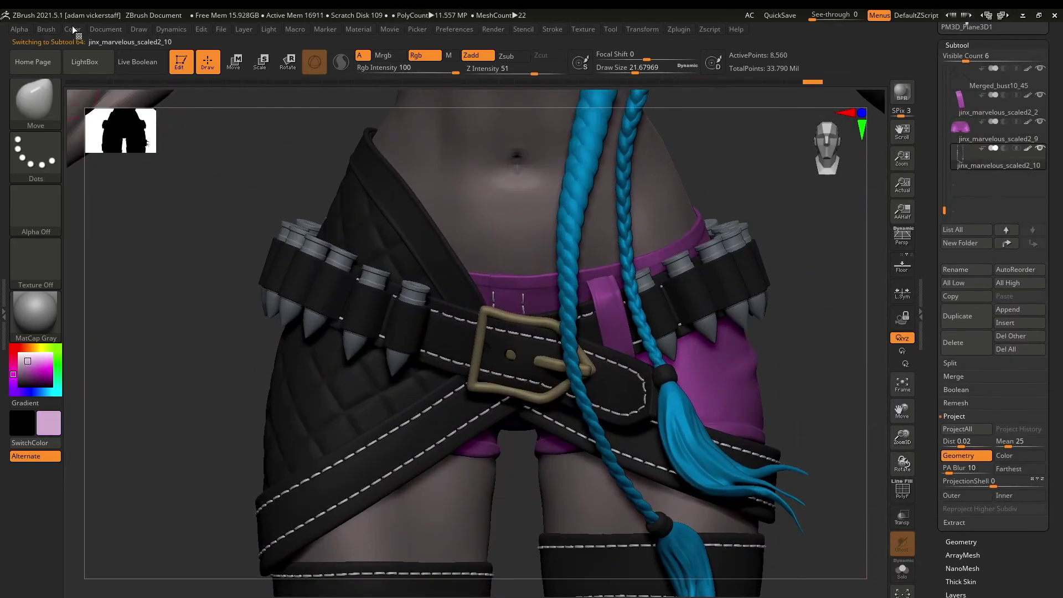
pyautogui.click(19, 353)
pyautogui.moveTo(901, 437); pyautogui.dragTo(871, 437)
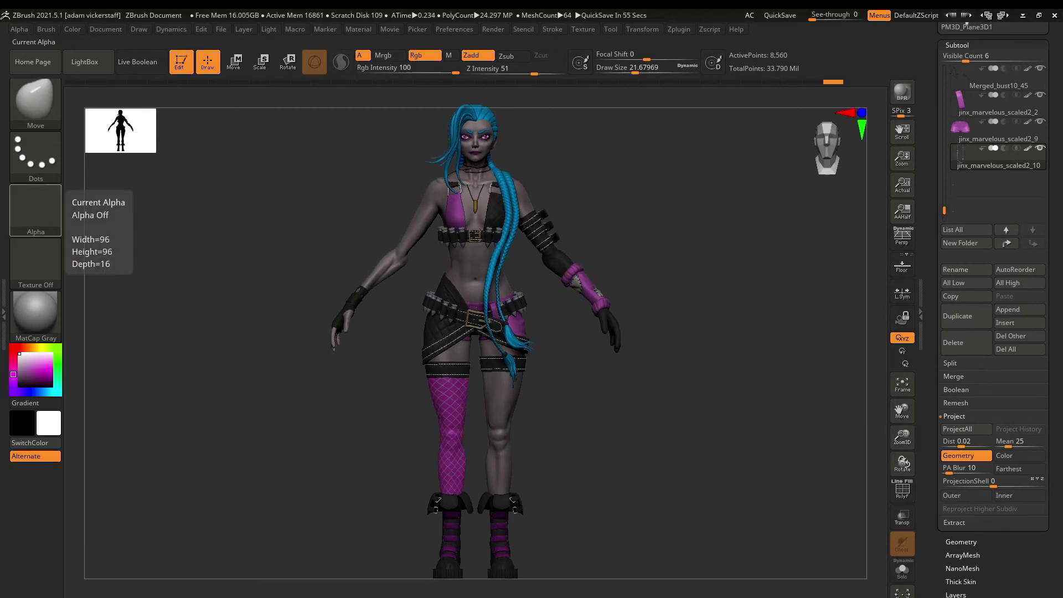
# Make the purple chest top the active subtool and choose a dark purple paint colour.
pyautogui.moveTo(901, 438); pyautogui.dragTo(902, 487)
pyautogui.moveTo(901, 410); pyautogui.dragTo(902, 521)
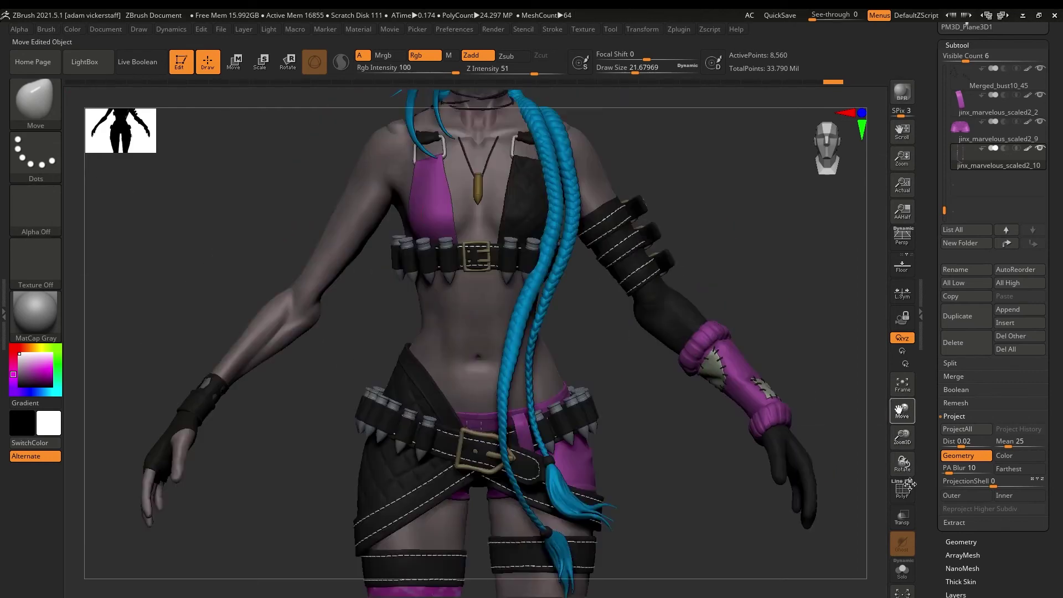
pyautogui.keyDown('alt'); pyautogui.click(451, 182); pyautogui.keyUp('alt')
pyautogui.moveTo(902, 437); pyautogui.dragTo(902, 488)
pyautogui.moveTo(902, 411); pyautogui.dragTo(919, 554)
pyautogui.moveTo(44, 372); pyautogui.dragTo(43, 382)
pyautogui.click(957, 46)
pyautogui.click(958, 59)
# Isolate the purple chest top and mask vertical stripes running down it with the MaskPen.
pyautogui.press('s')
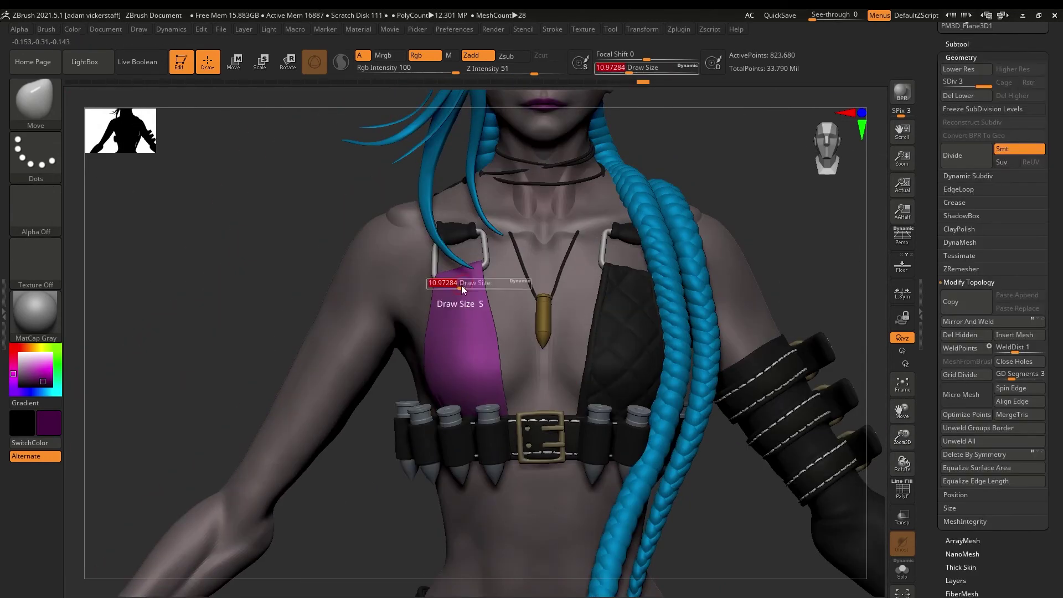
pyautogui.keyDown('ctrl'); pyautogui.moveTo(201, 315); pyautogui.dragTo(217, 335); pyautogui.keyUp('ctrl')
pyautogui.click(901, 570)
pyautogui.moveTo(371, 299)
pyautogui.mouseDown()
pyautogui.moveTo(406, 296)
pyautogui.moveTo(453, 441)
pyautogui.mouseUp()
pyautogui.keyDown('ctrl'); pyautogui.moveTo(455, 267); pyautogui.dragTo(461, 285); pyautogui.keyUp('ctrl')
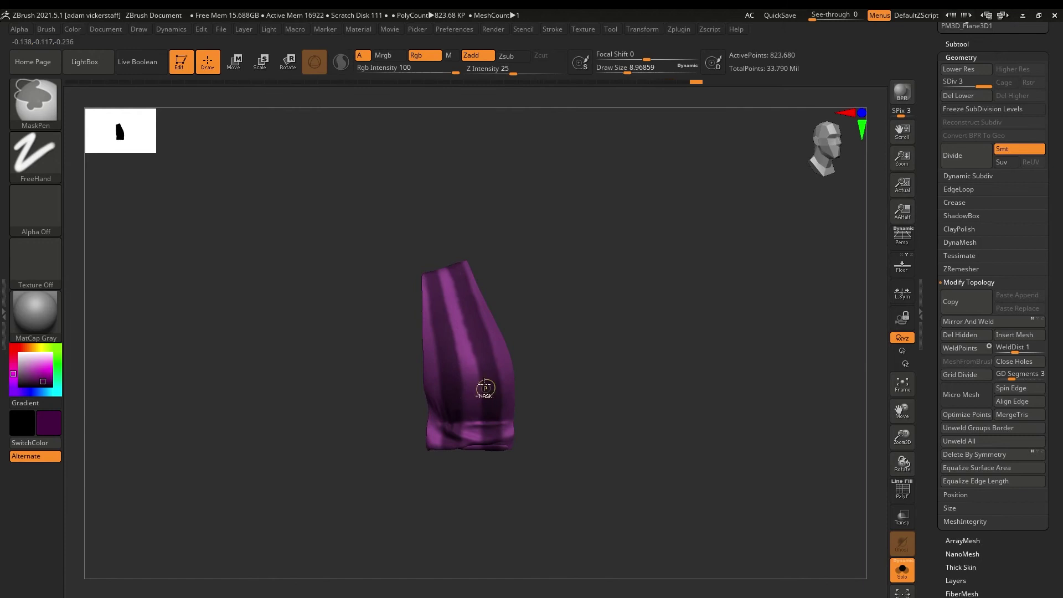
# Duplicate the masked chest top as a separate working copy and open its geometry settings.
pyautogui.moveTo(902, 437); pyautogui.dragTo(886, 465)
pyautogui.click(958, 44)
pyautogui.click(958, 314)
pyautogui.click(957, 259)
pyautogui.click(961, 56)
# Turn the stripe mask into polygroups on the copy and delete its subdivision levels above the lowest.
pyautogui.click(970, 94)
pyautogui.hotkey('ctrl', 'w')
pyautogui.click(901, 490)
pyautogui.hotkey('ctrl', 'z')
pyautogui.hotkey('shift', 'd')
pyautogui.hotkey('shift', 'd')
pyautogui.click(1013, 95)
# Even out the stripe polygroup borders with Smooth Groups, and ZRemesh the copy at half density with its groups kept.
pyautogui.keyDown('shift'); pyautogui.moveTo(455, 267); pyautogui.dragTo(497, 392); pyautogui.keyUp('shift')
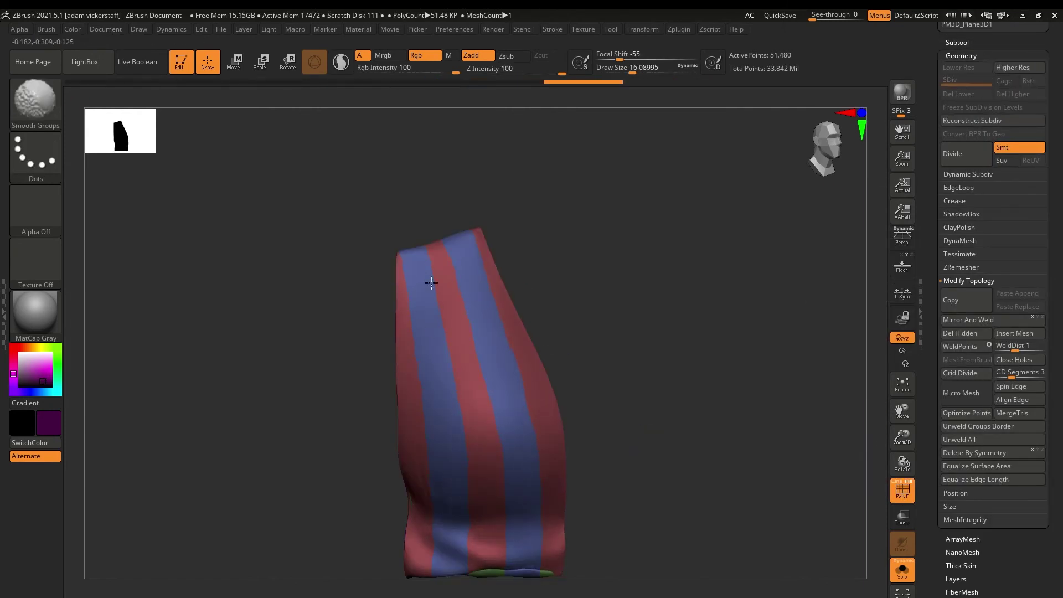
pyautogui.hotkey('shift', 'f')
pyautogui.keyDown('ctrl'); pyautogui.moveTo(354, 310); pyautogui.dragTo(332, 293, button='right'); pyautogui.keyUp('ctrl')
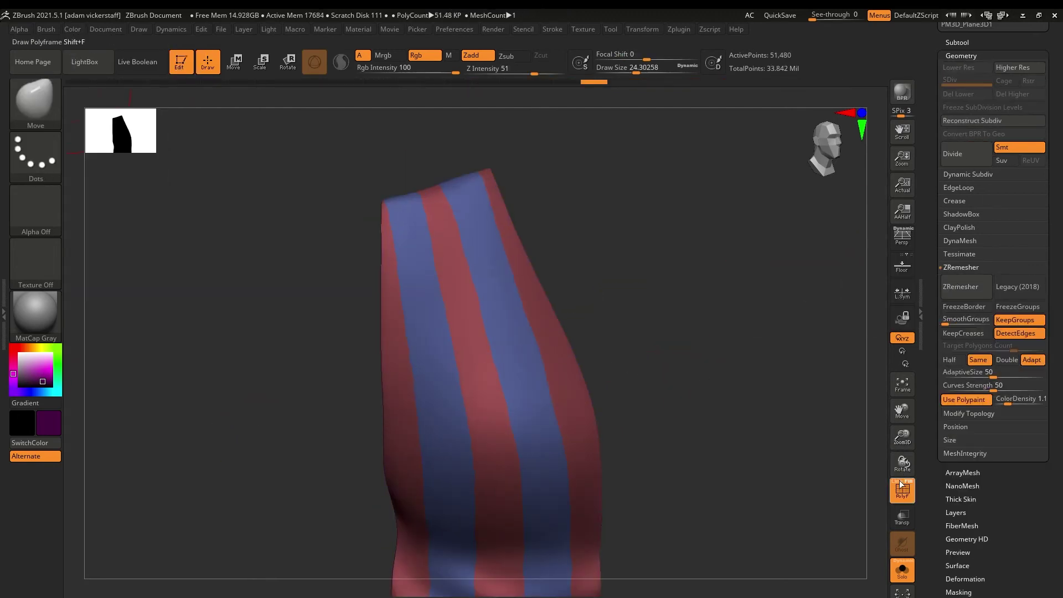
pyautogui.click(950, 360)
pyautogui.click(963, 287)
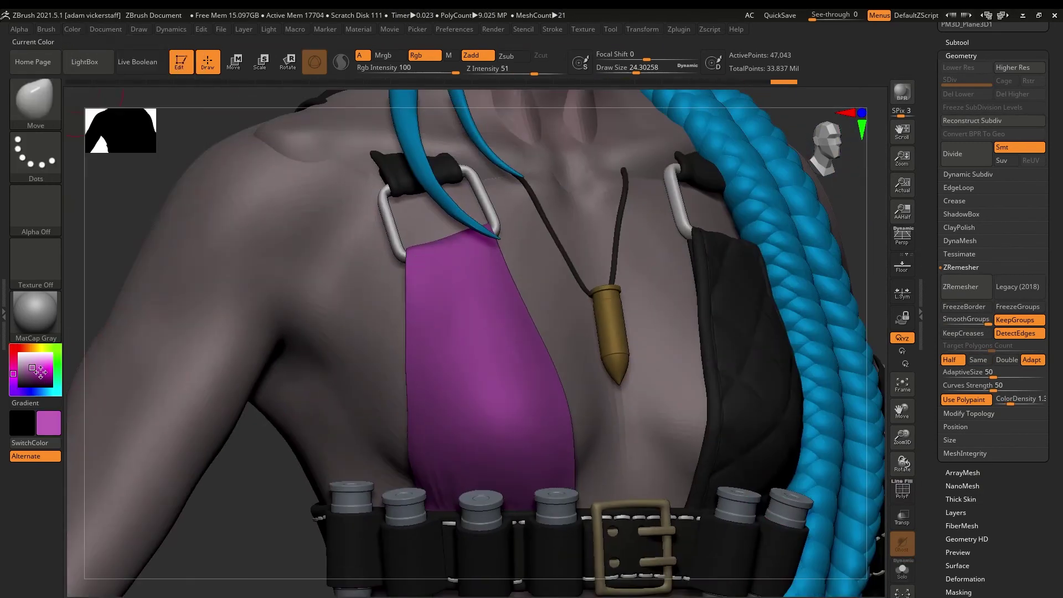
# Colour the copy's stripes dark purple and project only the colour onto the original chest top.
pyautogui.click(43, 380)
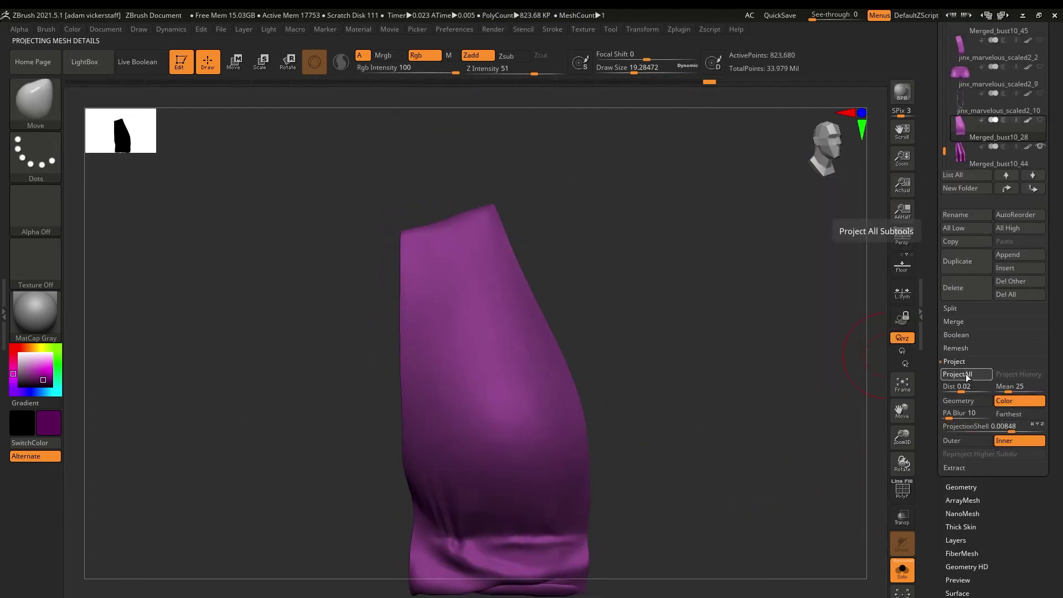
pyautogui.click(957, 373)
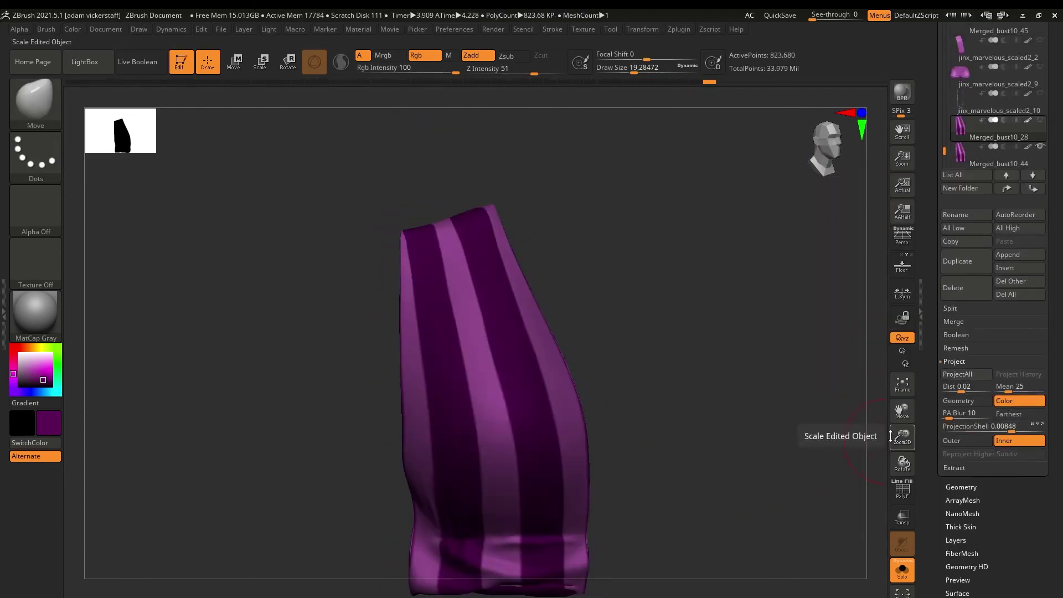
pyautogui.press('Down')
# Examine the striped chest top from several sides, both isolated and together with the full character.
pyautogui.click(903, 568)
pyautogui.moveTo(903, 464); pyautogui.dragTo(904, 465)
pyautogui.moveTo(902, 412); pyautogui.dragTo(904, 438)
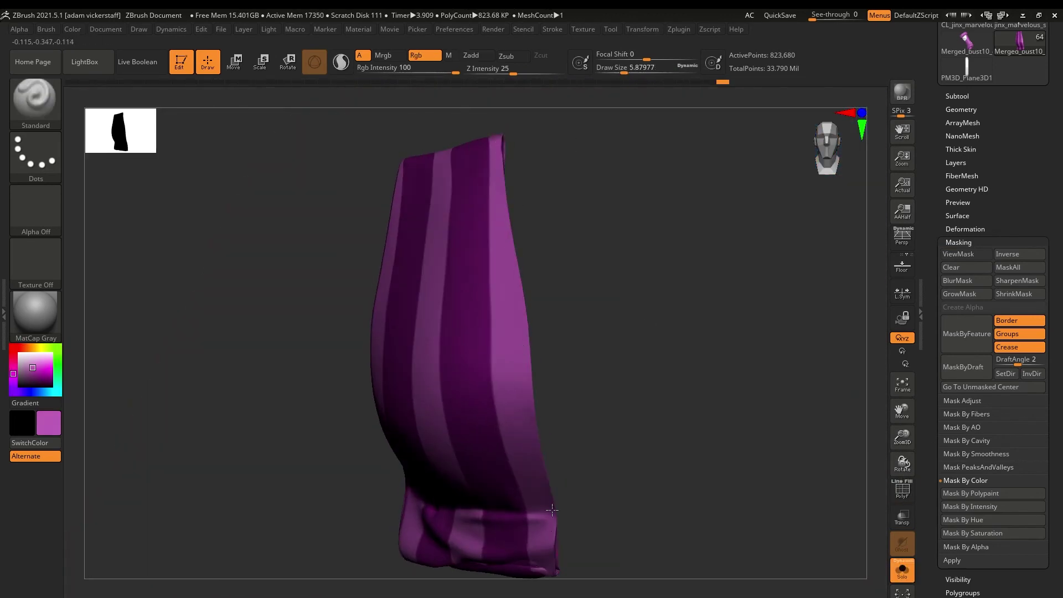
pyautogui.moveTo(614, 488)
pyautogui.mouseDown()
pyautogui.moveTo(692, 453)
pyautogui.moveTo(883, 451)
pyautogui.moveTo(719, 421)
pyautogui.mouseUp()
pyautogui.moveTo(452, 461)
pyautogui.mouseDown()
pyautogui.moveTo(335, 505)
pyautogui.moveTo(249, 332)
pyautogui.moveTo(319, 178)
pyautogui.mouseUp()
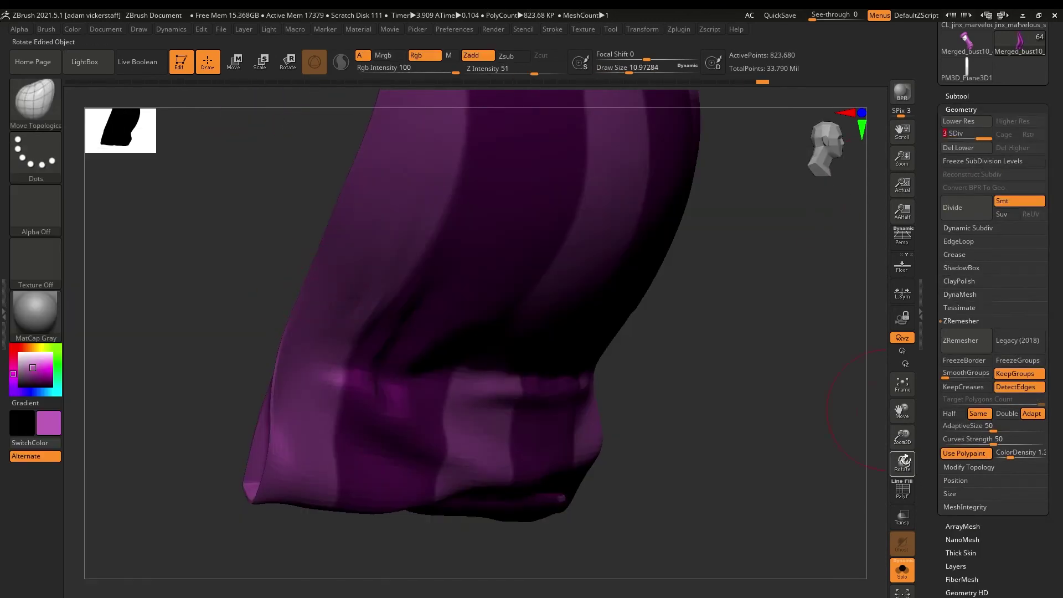
pyautogui.keyDown('shift'); pyautogui.moveTo(905, 459); pyautogui.dragTo(904, 499); pyautogui.keyUp('shift')
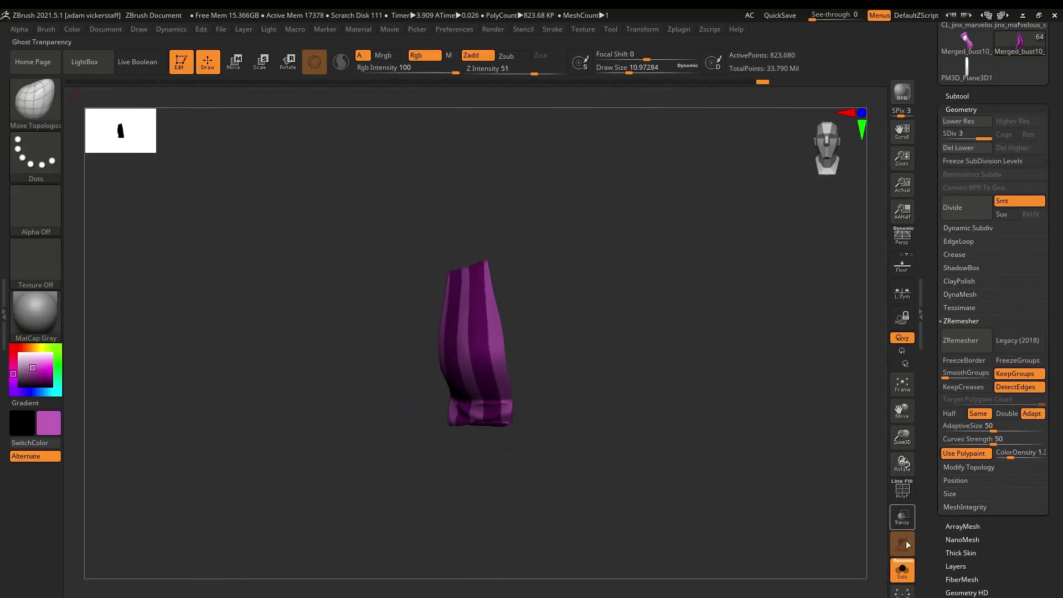
pyautogui.click(903, 570)
pyautogui.press('f')
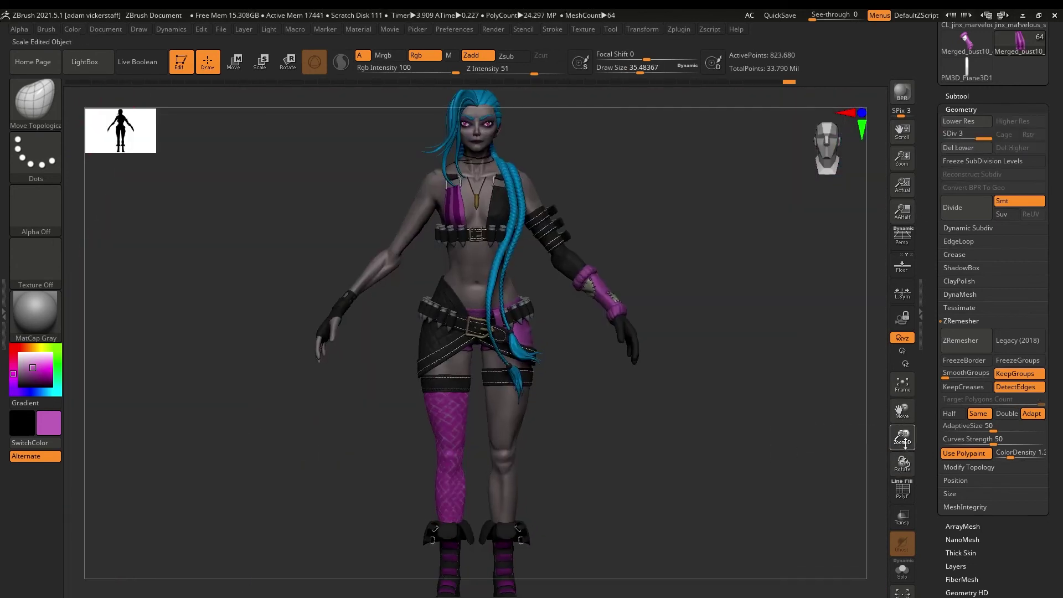
pyautogui.moveTo(906, 445); pyautogui.dragTo(905, 515)
pyautogui.moveTo(902, 411); pyautogui.dragTo(895, 255)
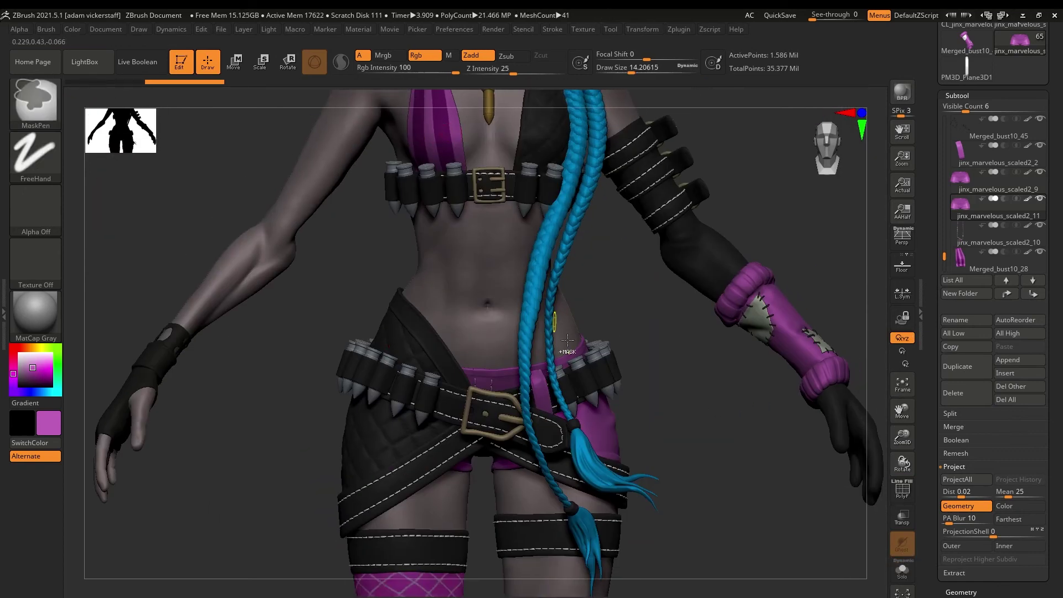
# Isolate the duplicated shorts, clear the first stripe over the fly, and mask evenly spaced vertical stripes across the front.
pyautogui.hotkey('ctrl', 'shift', 's')
pyautogui.keyDown('ctrl'); pyautogui.moveTo(440, 328); pyautogui.dragTo(431, 415); pyautogui.keyUp('ctrl')
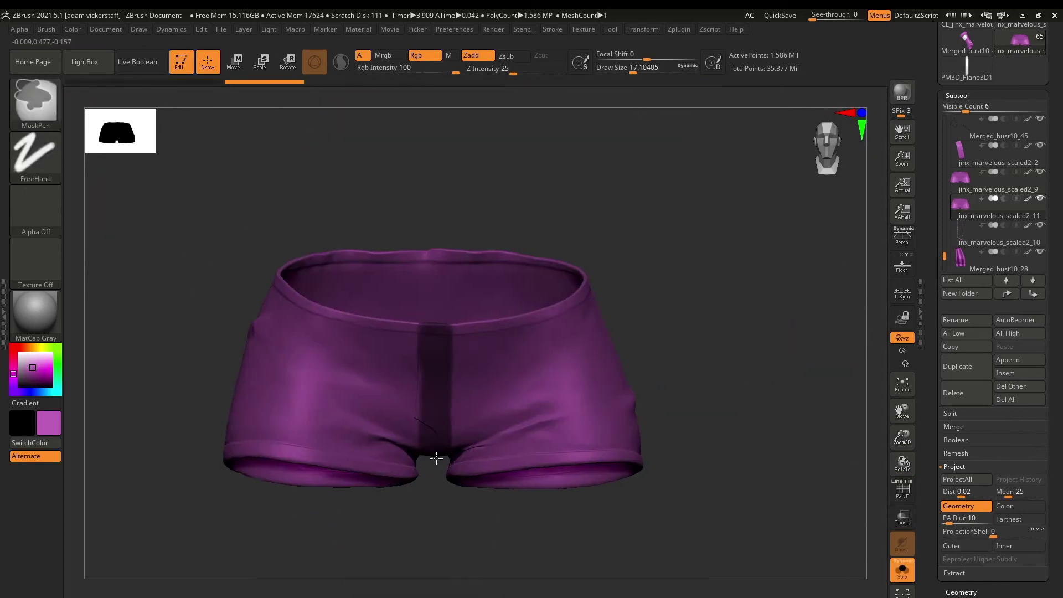
pyautogui.keyDown('ctrl'); pyautogui.moveTo(749, 504); pyautogui.dragTo(720, 481); pyautogui.keyUp('ctrl')
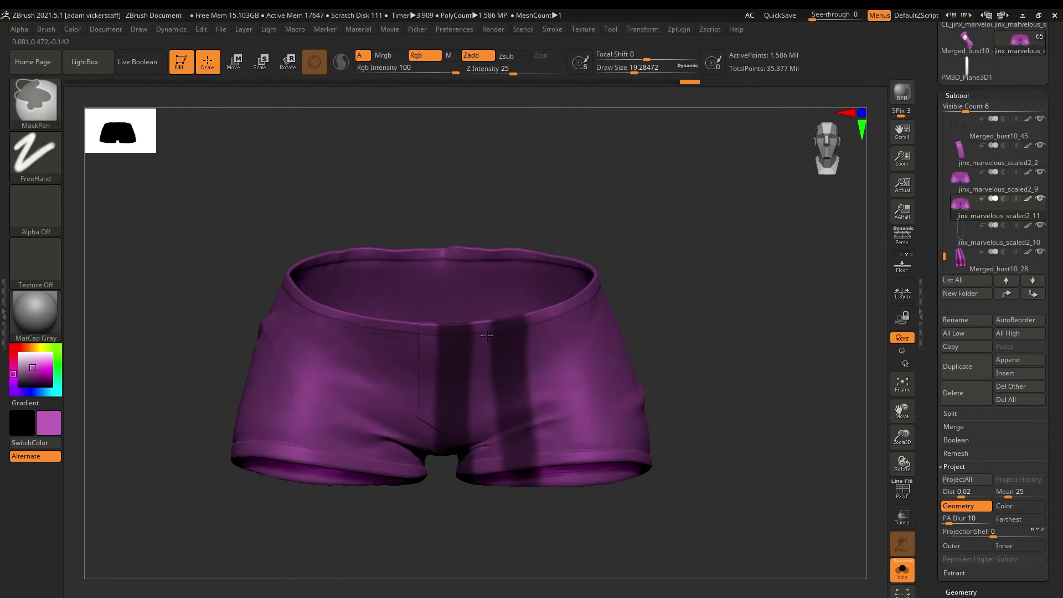
pyautogui.moveTo(576, 352); pyautogui.dragTo(577, 304, button='right')
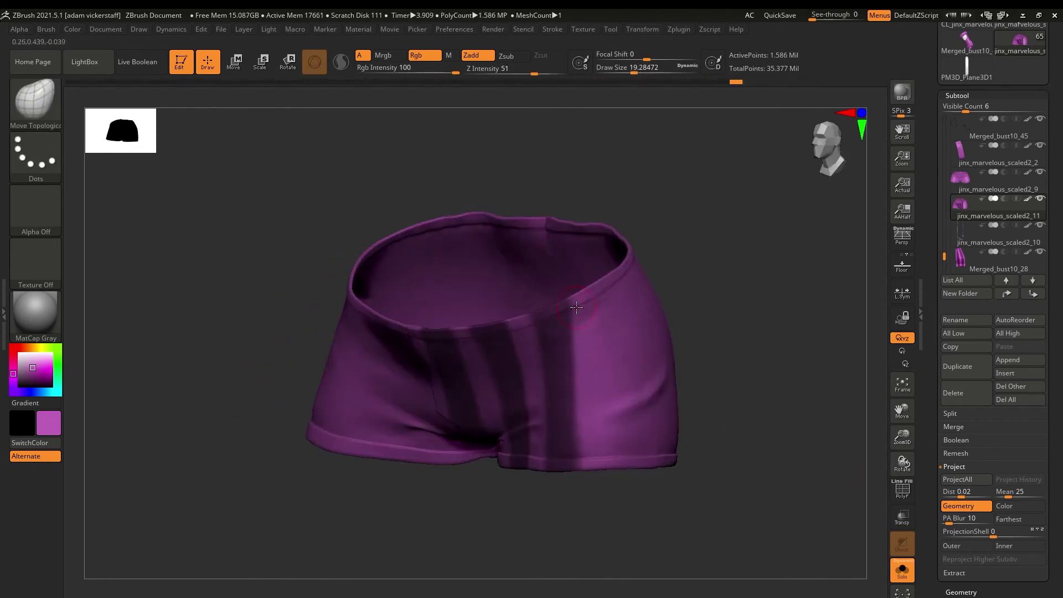
# Continue masking vertical stripes from waistband to hem around the character's left side of the shorts.
pyautogui.moveTo(617, 368); pyautogui.dragTo(576, 355, button='right')
pyautogui.keyDown('ctrl'); pyautogui.moveTo(625, 283); pyautogui.dragTo(621, 409); pyautogui.keyUp('ctrl')
pyautogui.moveTo(622, 336)
pyautogui.mouseDown(button='right')
pyautogui.moveTo(692, 343)
pyautogui.moveTo(515, 332)
pyautogui.mouseUp(button='right')
pyautogui.keyDown('ctrl'); pyautogui.moveTo(505, 283); pyautogui.dragTo(500, 426); pyautogui.keyUp('ctrl')
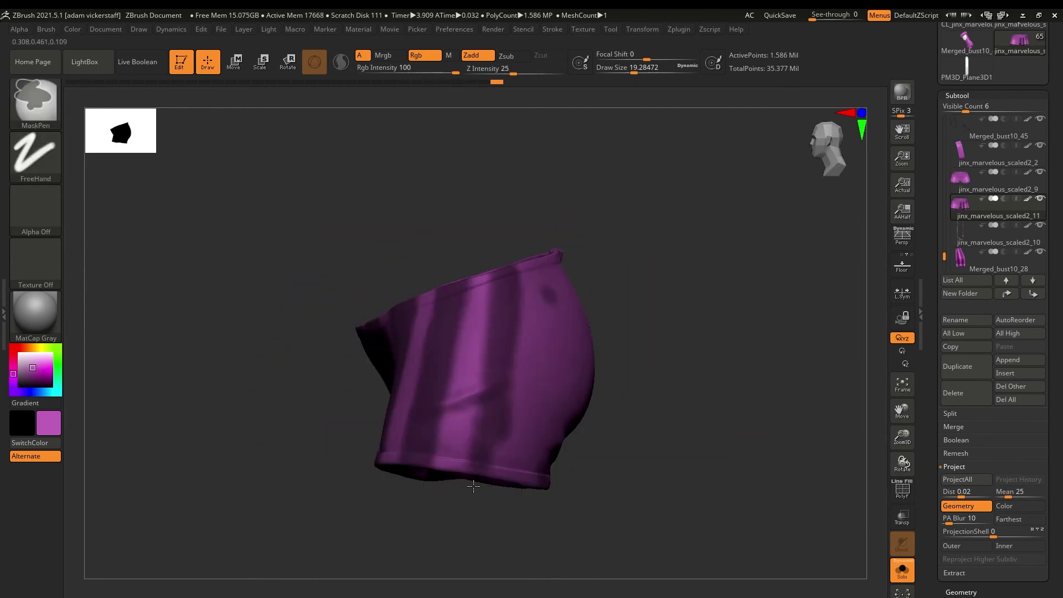
pyautogui.moveTo(626, 354); pyautogui.dragTo(543, 347, button='right')
pyautogui.keyDown('ctrl'); pyautogui.moveTo(587, 259); pyautogui.dragTo(545, 470); pyautogui.keyUp('ctrl')
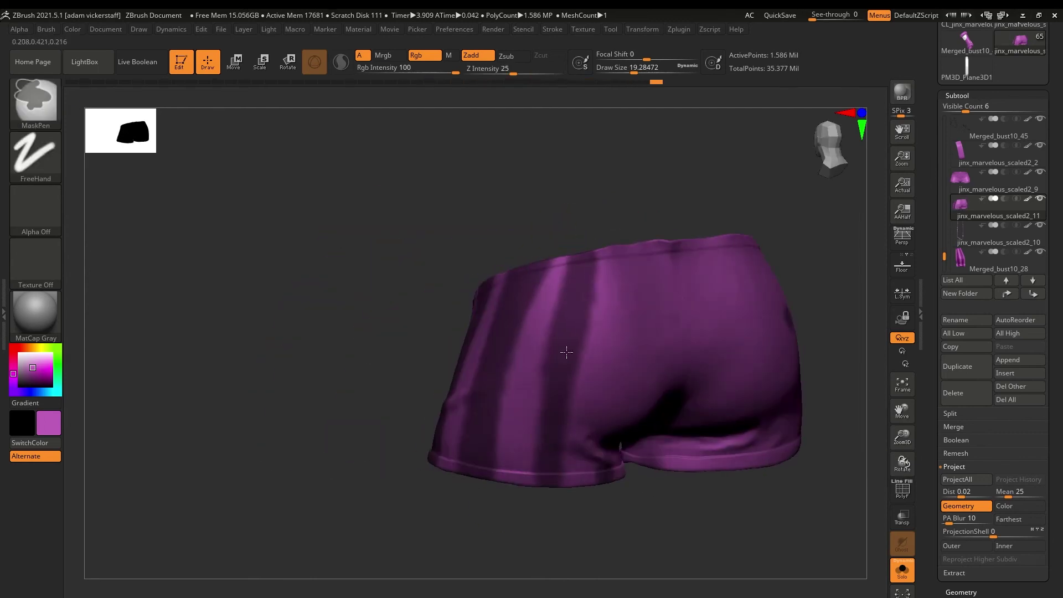
# Mask further stripes on the back of the shorts and down the front of the other leg.
pyautogui.moveTo(891, 452); pyautogui.dragTo(888, 457)
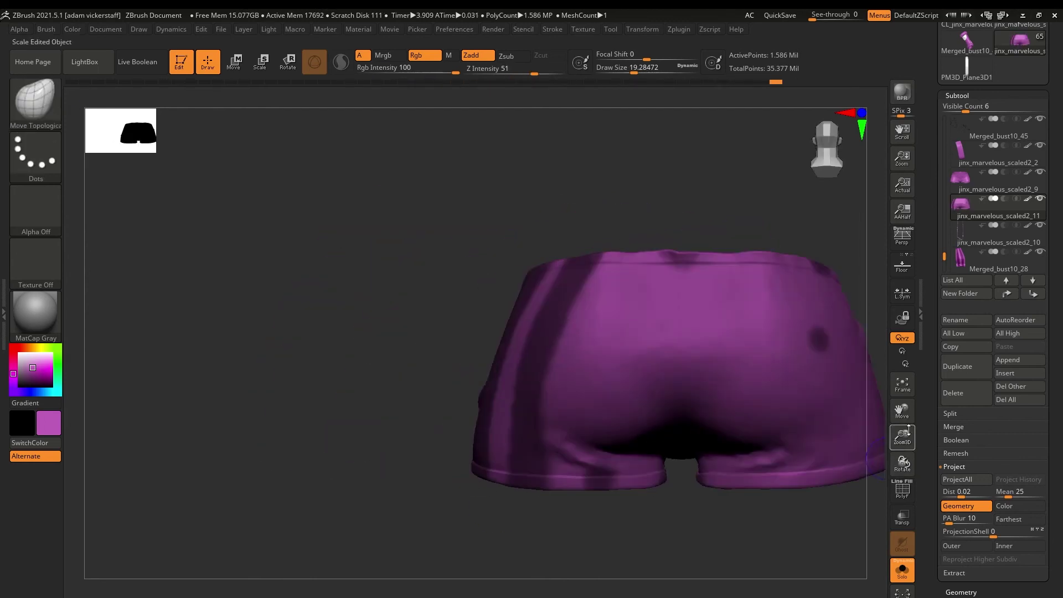
pyautogui.keyDown('ctrl'); pyautogui.moveTo(470, 246); pyautogui.dragTo(479, 325); pyautogui.keyUp('ctrl')
pyautogui.moveTo(397, 407)
pyautogui.mouseDown(button='right')
pyautogui.moveTo(308, 470)
pyautogui.moveTo(842, 468)
pyautogui.moveTo(361, 356)
pyautogui.mouseUp(button='right')
pyautogui.moveTo(902, 463)
pyautogui.mouseDown()
pyautogui.moveTo(917, 470)
pyautogui.moveTo(814, 456)
pyautogui.moveTo(391, 304)
pyautogui.mouseUp()
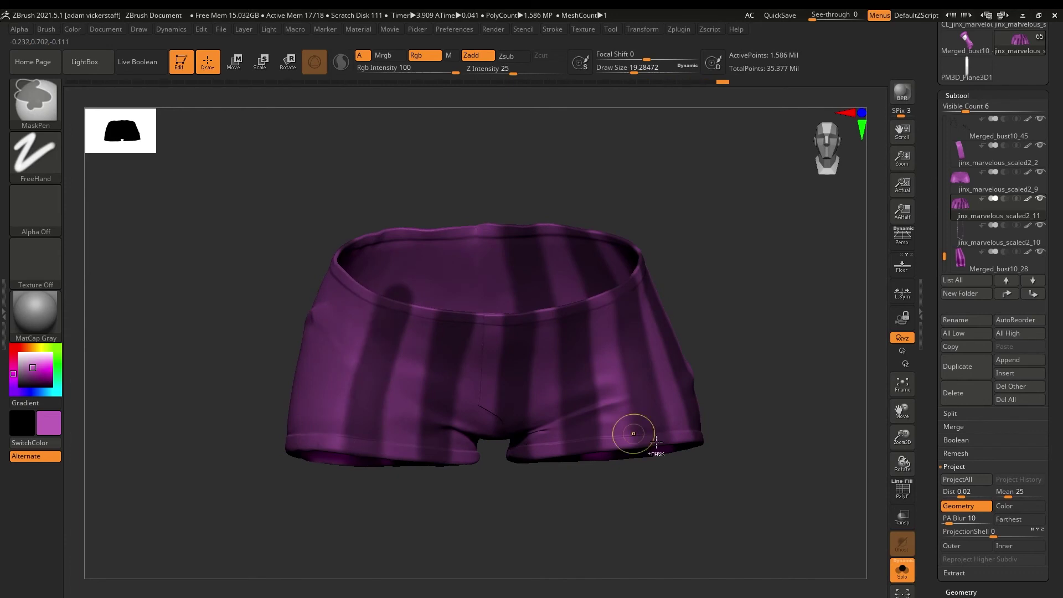
# Mask the stripes around the character's right side of the shorts and across the remaining back.
pyautogui.moveTo(378, 326); pyautogui.dragTo(317, 339, button='right')
pyautogui.moveTo(868, 433); pyautogui.dragTo(422, 284, button='right')
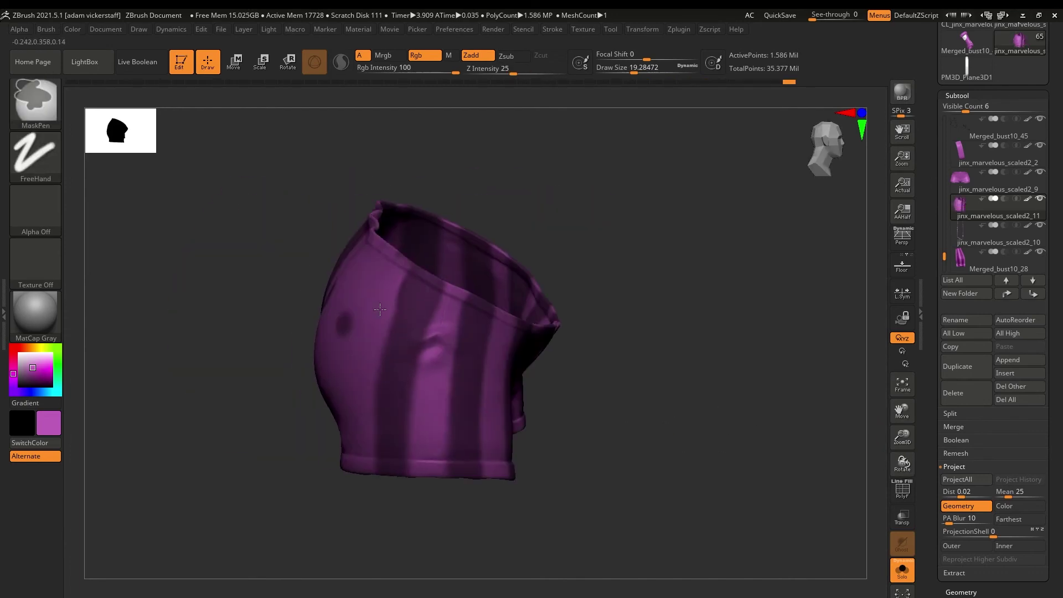
pyautogui.moveTo(654, 421); pyautogui.dragTo(863, 421)
pyautogui.keyDown('ctrl'); pyautogui.moveTo(375, 244); pyautogui.dragTo(344, 468); pyautogui.keyUp('ctrl')
pyautogui.moveTo(692, 420); pyautogui.dragTo(887, 415)
pyautogui.keyDown('ctrl'); pyautogui.moveTo(383, 243); pyautogui.dragTo(393, 483); pyautogui.keyUp('ctrl')
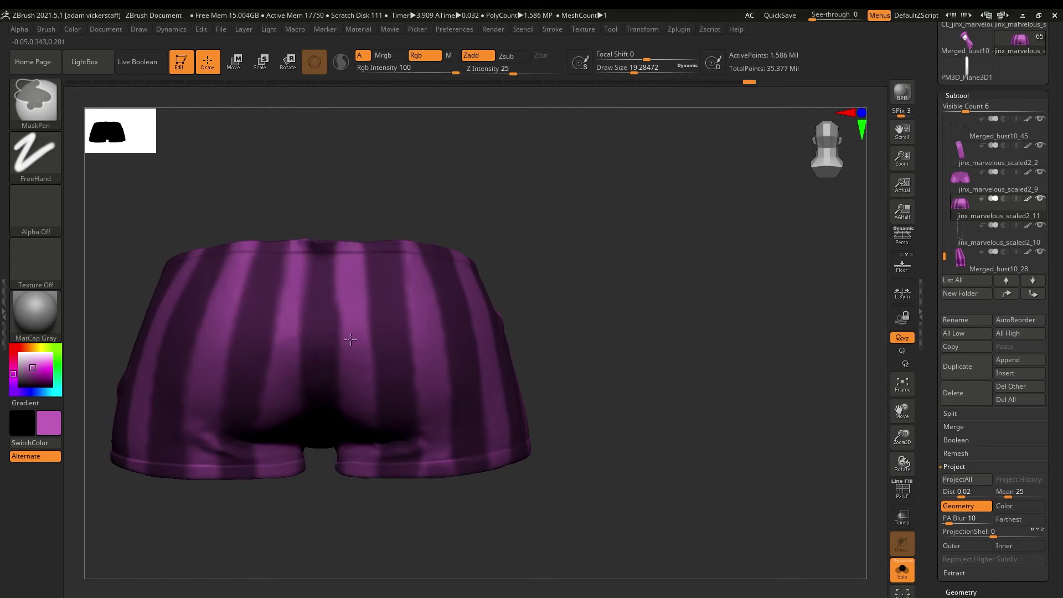
# Extend the masked stripes through the underside of the shorts around the crotch, adjusting the brush size.
pyautogui.moveTo(331, 441); pyautogui.dragTo(326, 342, button='right')
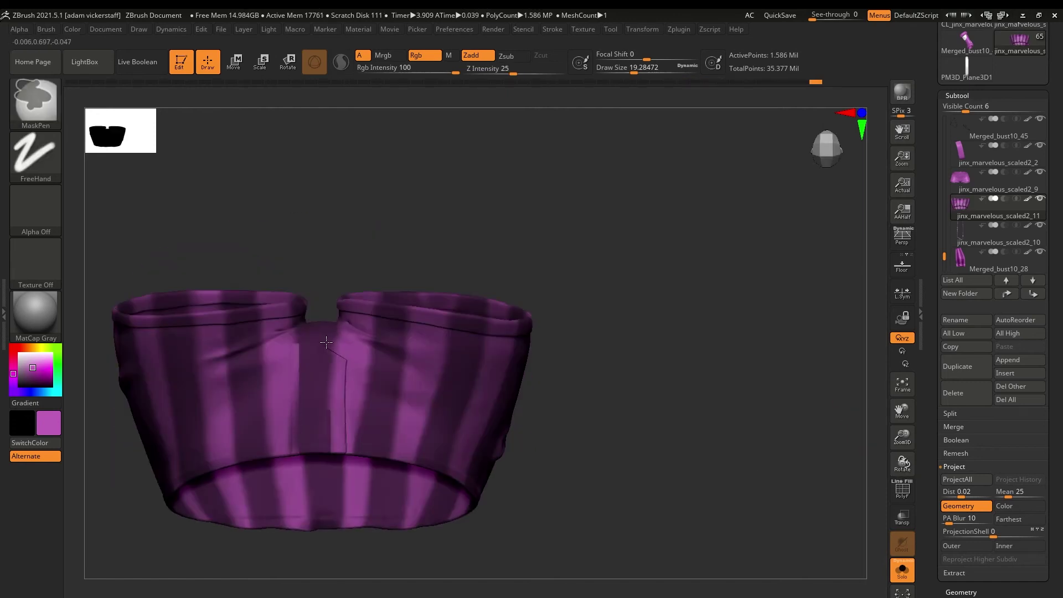
pyautogui.keyDown('ctrl'); pyautogui.moveTo(344, 389); pyautogui.dragTo(337, 464); pyautogui.keyUp('ctrl')
pyautogui.moveTo(338, 464)
pyautogui.mouseDown(button='right')
pyautogui.moveTo(309, 279)
pyautogui.moveTo(923, 456)
pyautogui.moveTo(323, 279)
pyautogui.moveTo(622, 346)
pyautogui.moveTo(284, 411)
pyautogui.mouseUp(button='right')
pyautogui.press('s')
pyautogui.click(311, 280)
# Inspect the finished stripe mask around the shorts and convert it into separate polygroups for the dark and light stripes.
pyautogui.moveTo(901, 463); pyautogui.dragTo(890, 513, button='right')
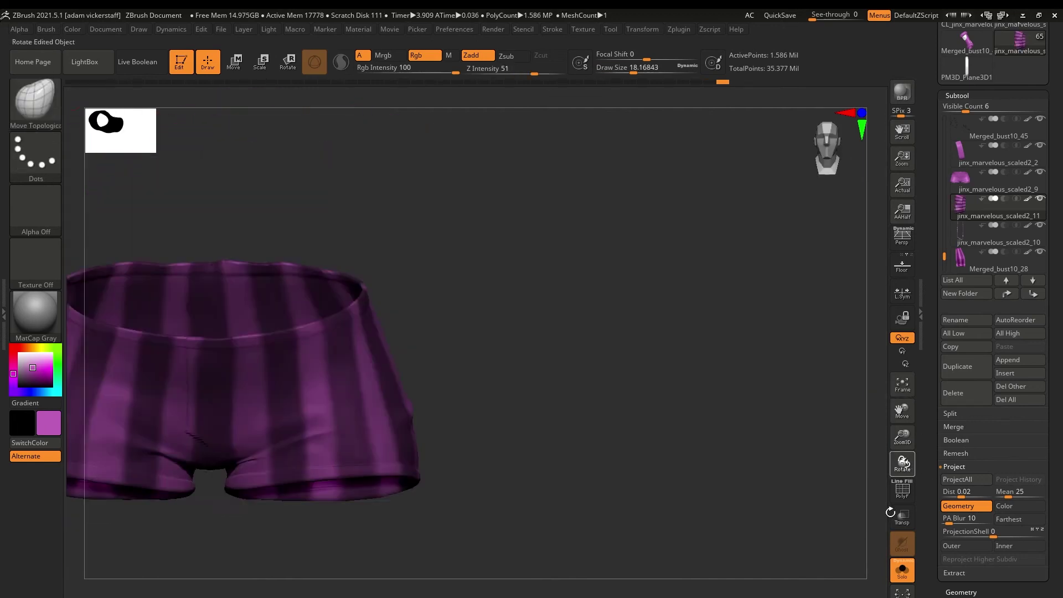
pyautogui.keyDown('alt'); pyautogui.moveTo(149, 420); pyautogui.dragTo(351, 403, button='right'); pyautogui.keyUp('alt')
pyautogui.keyDown('ctrl'); pyautogui.keyDown('shift'); pyautogui.click(351, 404); pyautogui.keyUp('shift'); pyautogui.keyUp('ctrl')
pyautogui.keyDown('ctrl'); pyautogui.keyDown('shift'); pyautogui.click(135, 249); pyautogui.keyUp('shift'); pyautogui.keyUp('ctrl')
pyautogui.hotkey('shift', 'f')
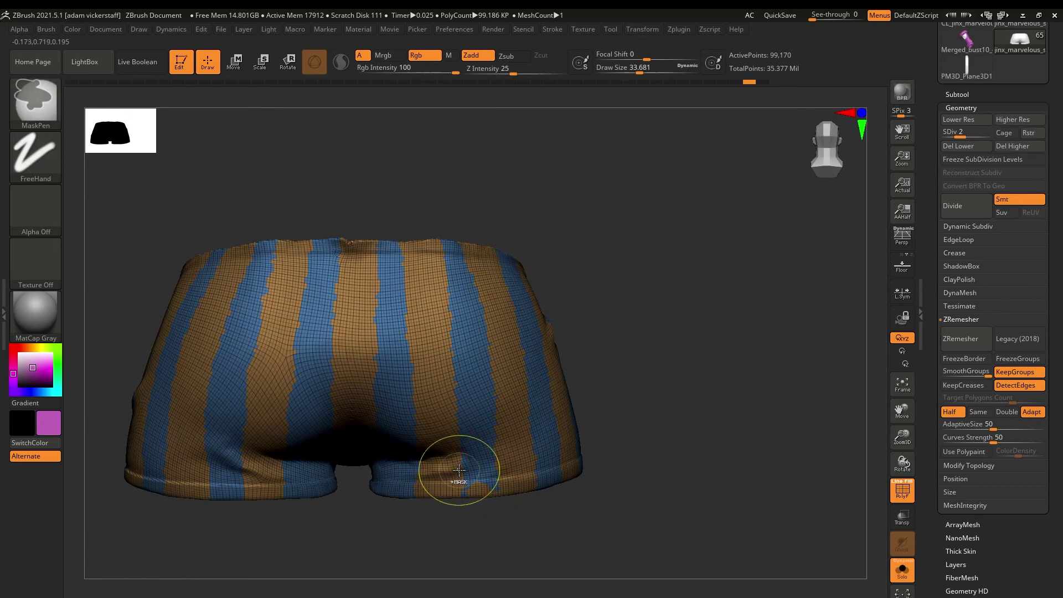
# Delete the shorts' higher subdivision levels and ZRemesh them at Half with KeepGroups enabled to get clean stripe borders.
pyautogui.press('s')
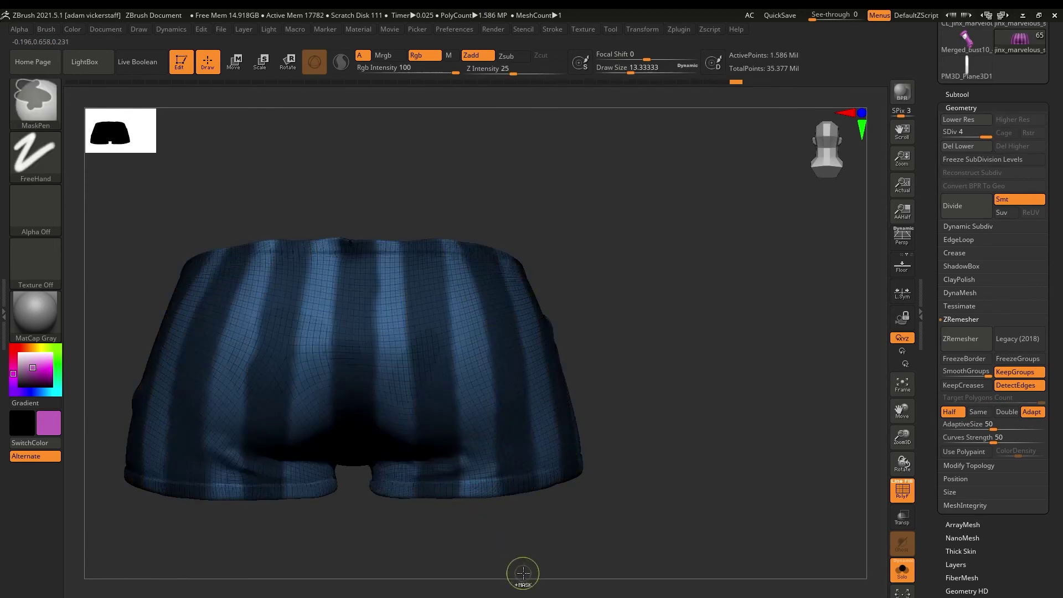
pyautogui.click(1001, 147)
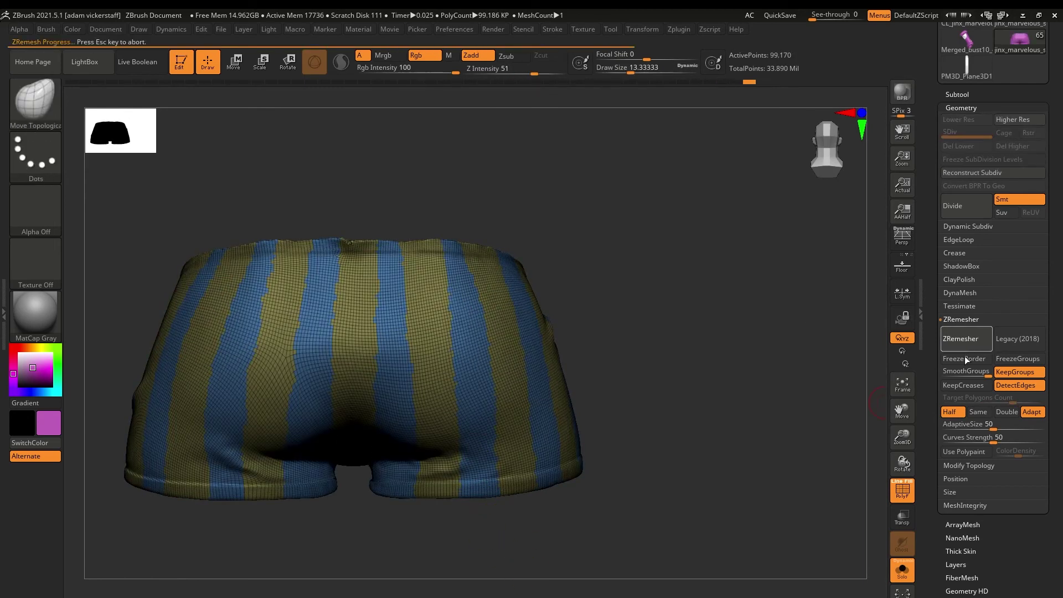
pyautogui.click(948, 341)
# Hide alternate stripe polygroups around the front and back of the remeshed shorts, leaving one set of stripes isolated.
pyautogui.moveTo(919, 437); pyautogui.dragTo(692, 421)
pyautogui.keyDown('ctrl'); pyautogui.keyDown('shift'); pyautogui.click(422, 375); pyautogui.keyUp('shift'); pyautogui.keyUp('ctrl')
pyautogui.keyDown('ctrl'); pyautogui.keyDown('shift'); pyautogui.click(504, 372); pyautogui.keyUp('shift'); pyautogui.keyUp('ctrl')
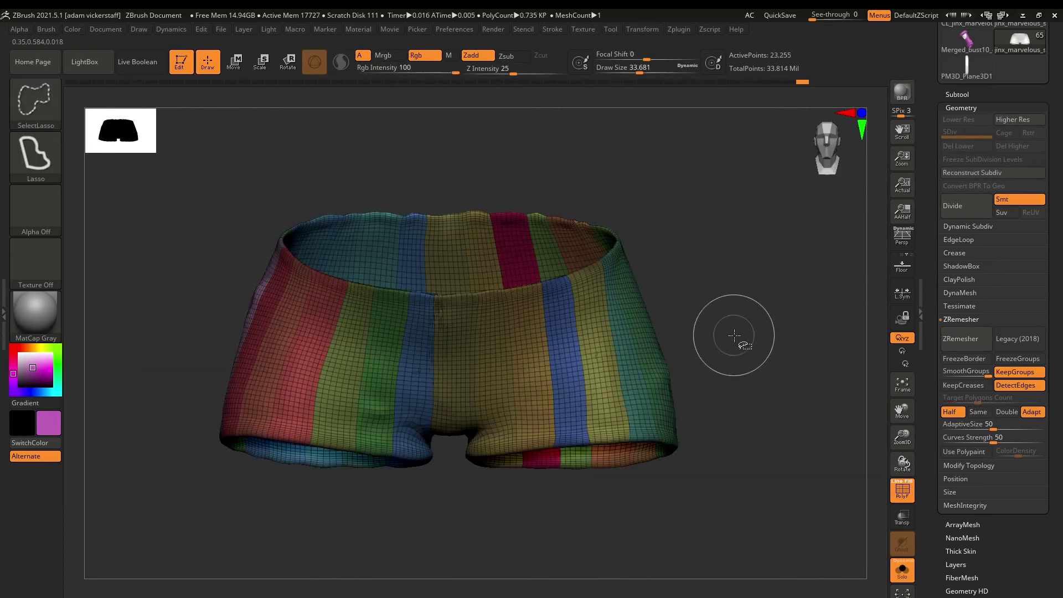
pyautogui.keyDown('ctrl'); pyautogui.keyDown('shift'); pyautogui.click(569, 368); pyautogui.keyUp('shift'); pyautogui.keyUp('ctrl')
pyautogui.keyDown('ctrl'); pyautogui.keyDown('shift'); pyautogui.click(569, 368); pyautogui.keyUp('shift'); pyautogui.keyUp('ctrl')
pyautogui.keyDown('ctrl'); pyautogui.keyDown('shift'); pyautogui.click(627, 362); pyautogui.keyUp('shift'); pyautogui.keyUp('ctrl')
pyautogui.keyDown('ctrl'); pyautogui.keyDown('shift'); pyautogui.click(764, 360); pyautogui.keyUp('shift'); pyautogui.keyUp('ctrl')
pyautogui.moveTo(863, 368)
pyautogui.mouseDown()
pyautogui.moveTo(629, 356)
pyautogui.moveTo(515, 380)
pyautogui.mouseUp()
pyautogui.keyDown('ctrl'); pyautogui.keyDown('shift'); pyautogui.click(527, 366); pyautogui.keyUp('shift'); pyautogui.keyUp('ctrl')
pyautogui.keyDown('ctrl'); pyautogui.keyDown('shift'); pyautogui.click(452, 334); pyautogui.keyUp('shift'); pyautogui.keyUp('ctrl')
# Merge the visible stripes into one polygroup and the remaining stripes into another, then show the whole shorts again.
pyautogui.hotkey('ctrl', 'w')
pyautogui.moveTo(753, 366); pyautogui.dragTo(831, 382)
pyautogui.hotkey('ctrl', 'w')
pyautogui.keyDown('ctrl'); pyautogui.keyDown('shift'); pyautogui.click(692, 376); pyautogui.keyUp('shift'); pyautogui.keyUp('ctrl')
# Project only the stripe colours onto the detailed shorts, using a projection shell of 0.01235 with Inner enabled.
pyautogui.moveTo(901, 439); pyautogui.dragTo(902, 412)
pyautogui.hotkey('shift', 'f')
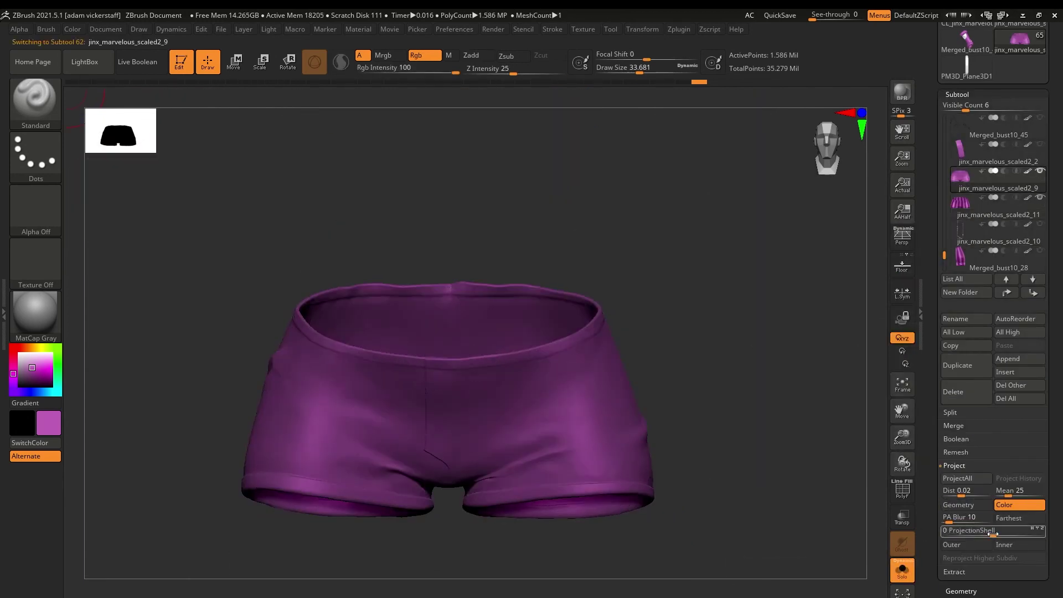
pyautogui.click(964, 479)
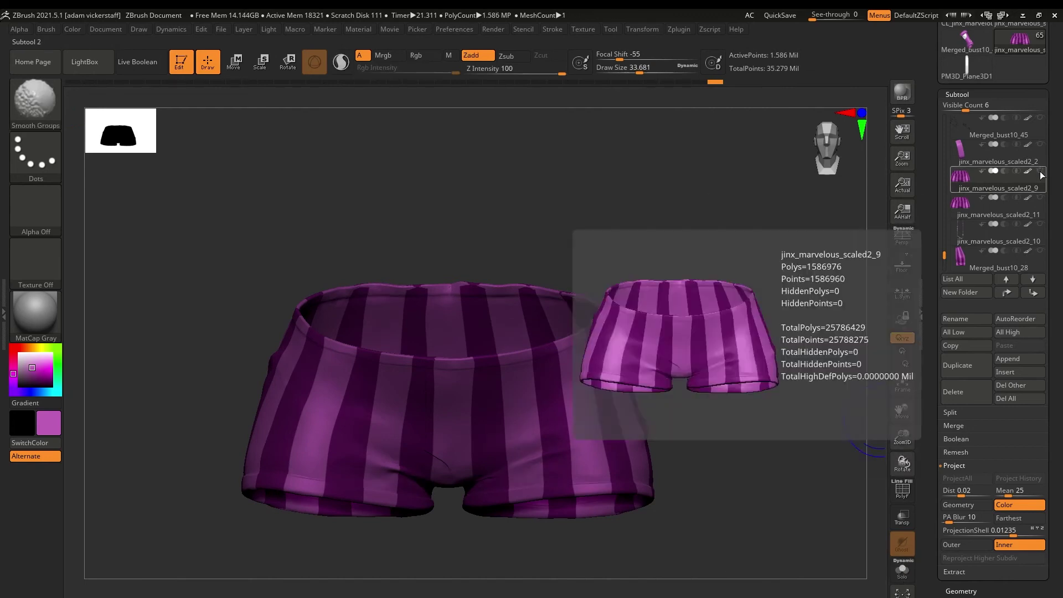
pyautogui.click(908, 573)
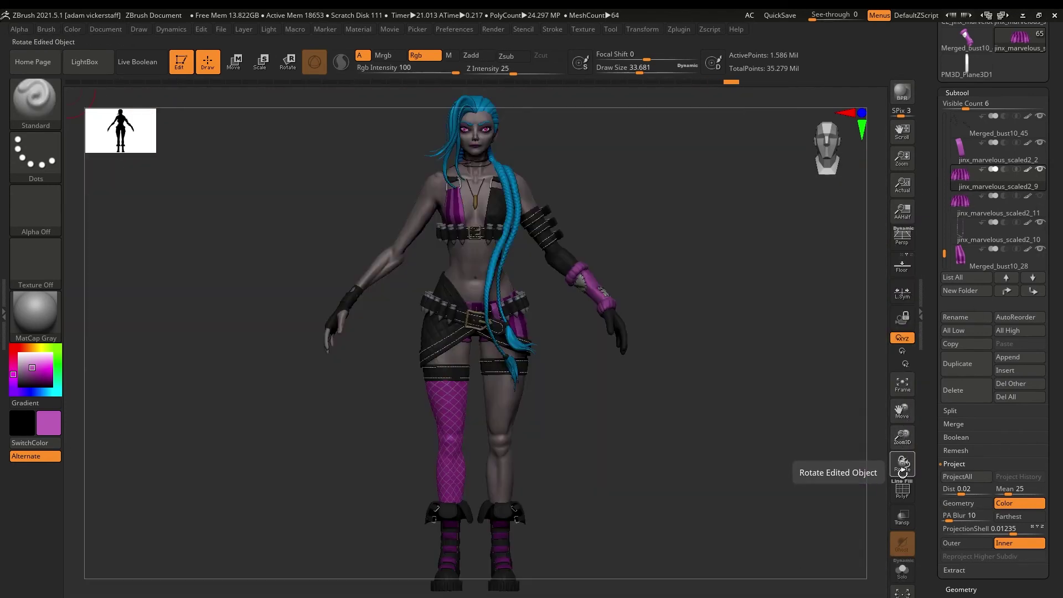
# Switch to the Standard brush and remove one of the two vertical stitch rows from the shorts' fly.
pyautogui.moveTo(902, 438); pyautogui.dragTo(903, 496)
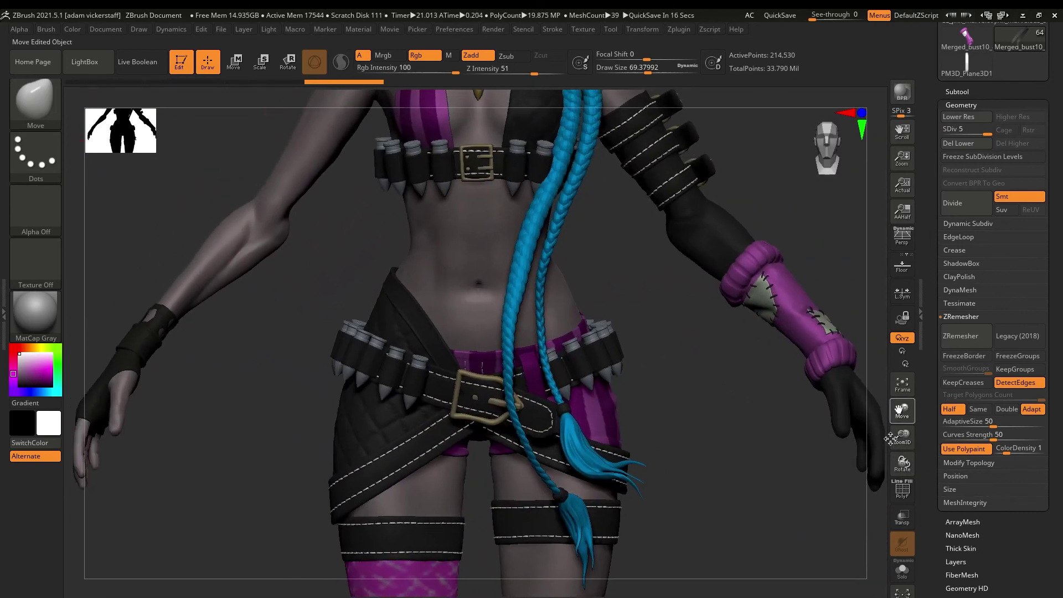
pyautogui.moveTo(900, 439); pyautogui.dragTo(903, 527)
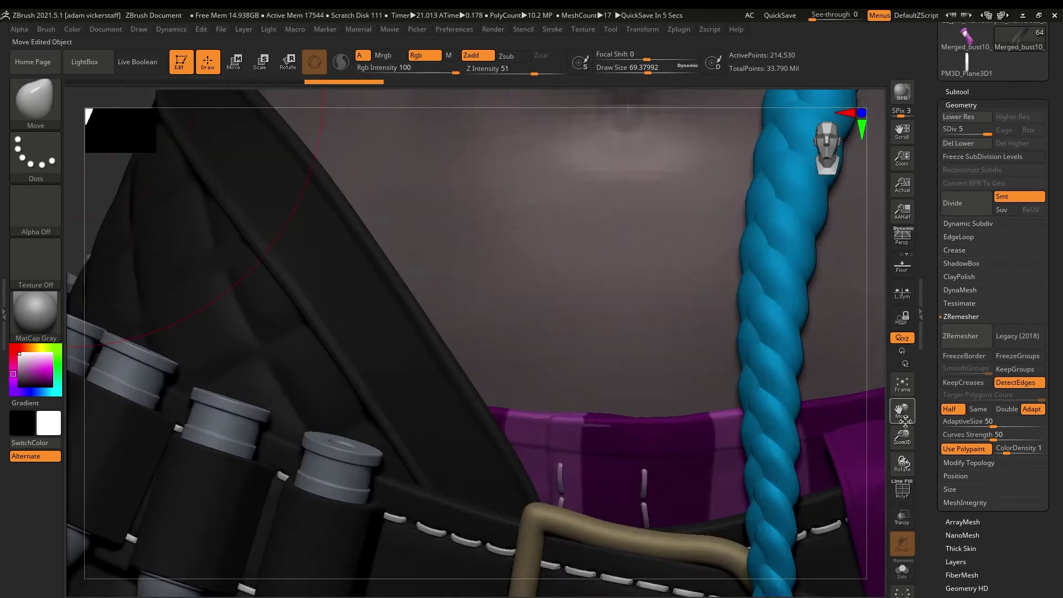
pyautogui.press('b')
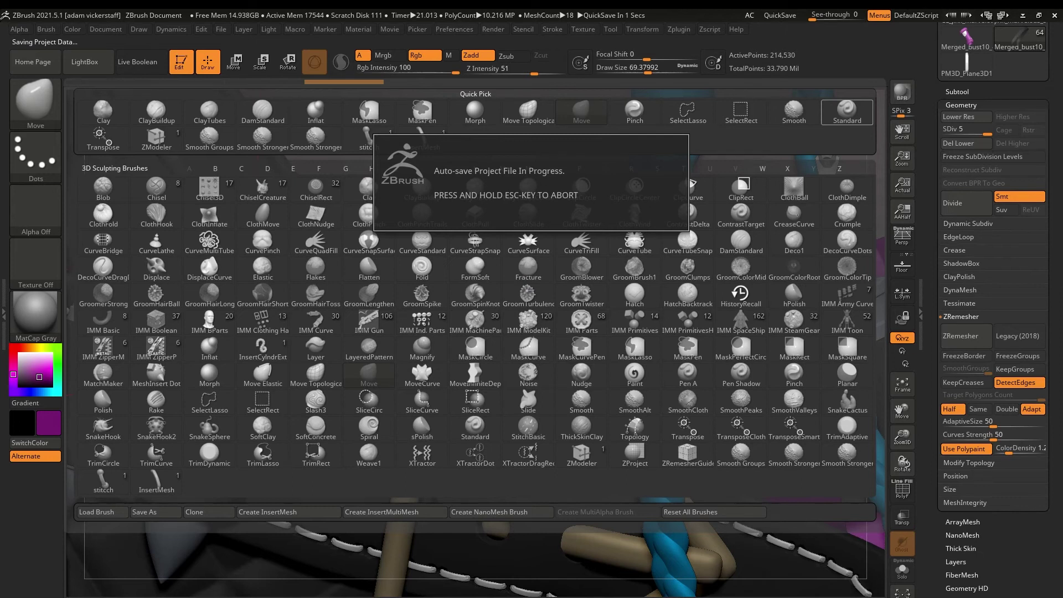
pyautogui.press('s')
pyautogui.press('t')
pyautogui.press('s')
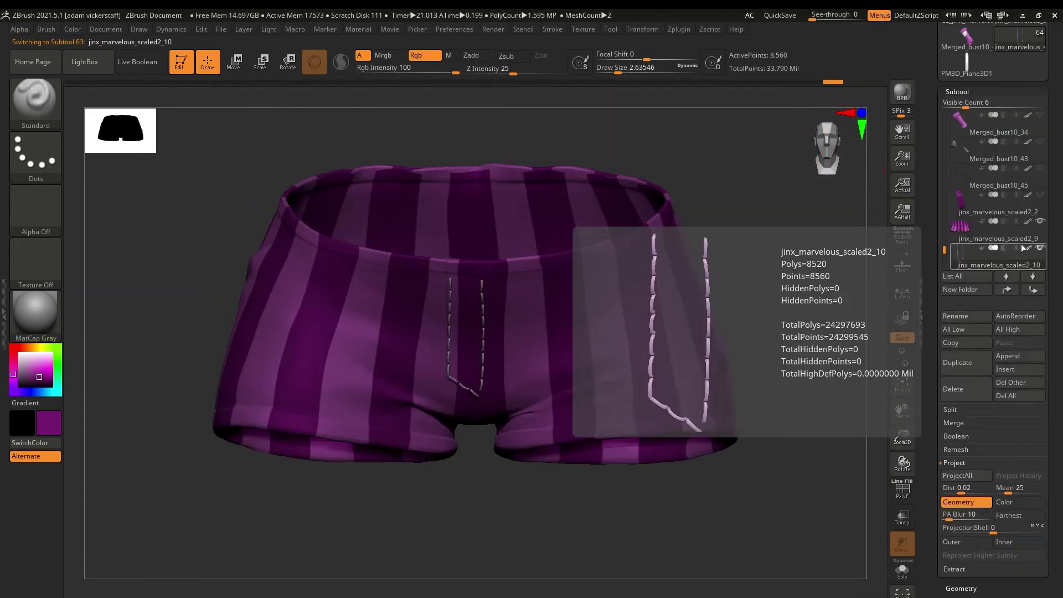
pyautogui.keyDown('ctrl'); pyautogui.keyDown('shift'); pyautogui.moveTo(481, 279); pyautogui.dragTo(464, 308); pyautogui.keyUp('shift'); pyautogui.keyUp('ctrl')
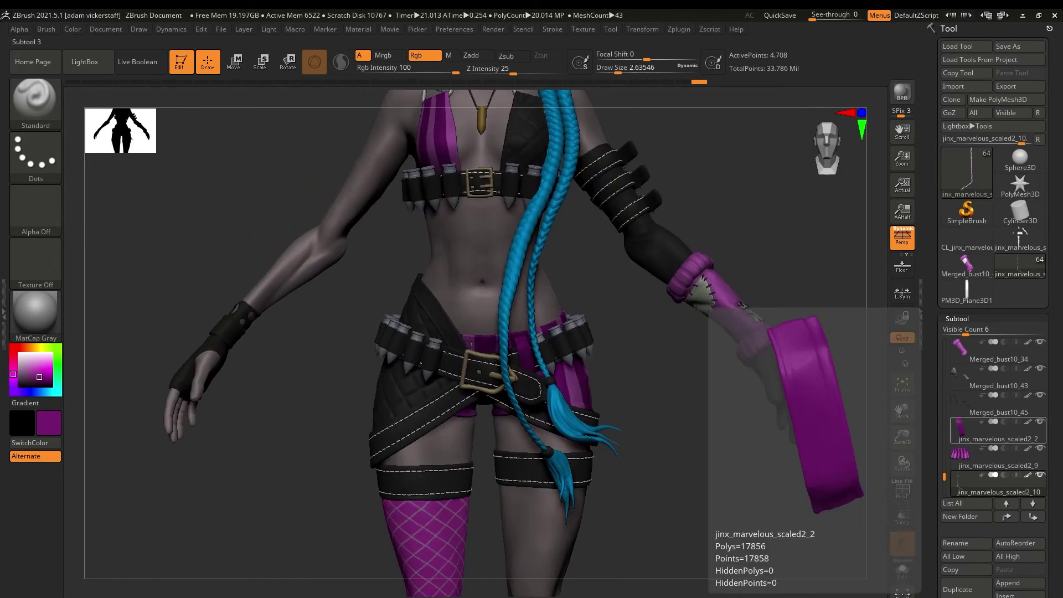
# Mask the lower hair tassel and rotate the upper braid tassel with a transpose line so it hangs over the hip strap.
pyautogui.keyDown('alt'); pyautogui.click(546, 390); pyautogui.keyUp('alt')
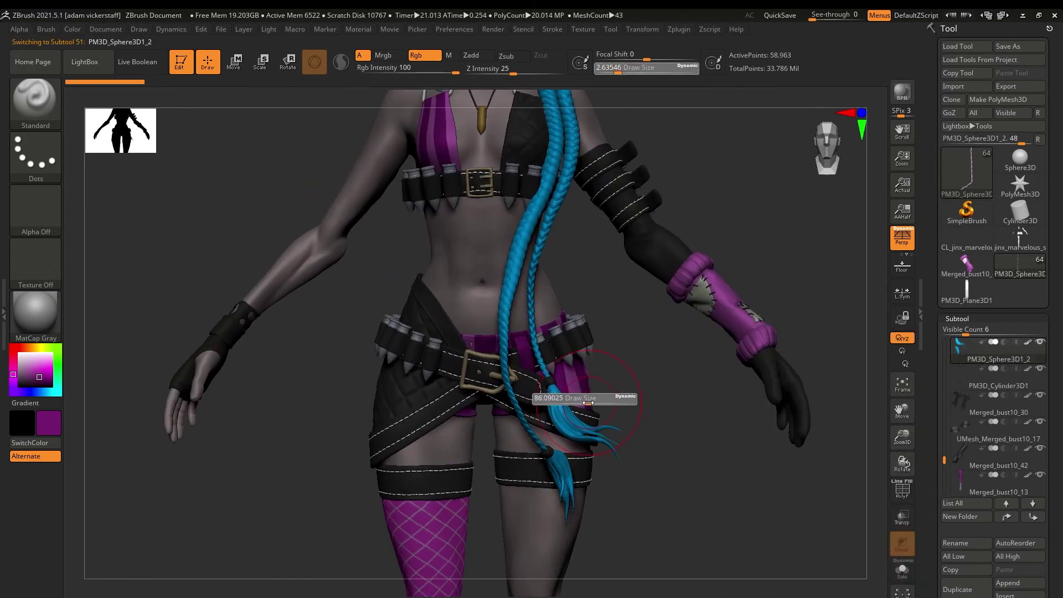
pyautogui.keyDown('ctrl'); pyautogui.moveTo(554, 382); pyautogui.dragTo(313, 532); pyautogui.keyUp('ctrl')
pyautogui.press('w')
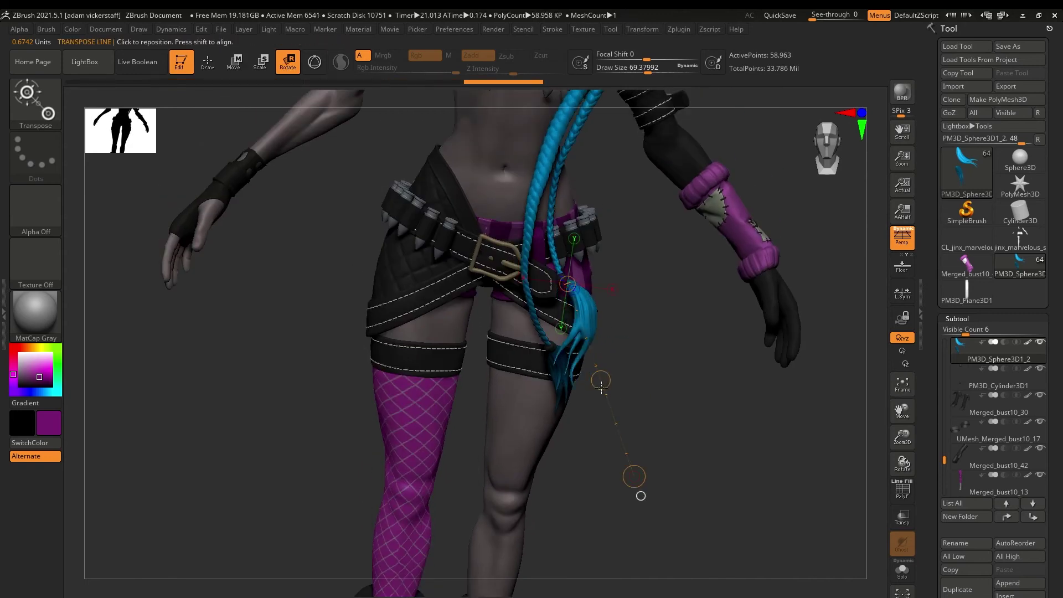
pyautogui.moveTo(902, 463)
pyautogui.mouseDown()
pyautogui.moveTo(923, 446)
pyautogui.moveTo(887, 424)
pyautogui.moveTo(902, 464)
pyautogui.mouseUp()
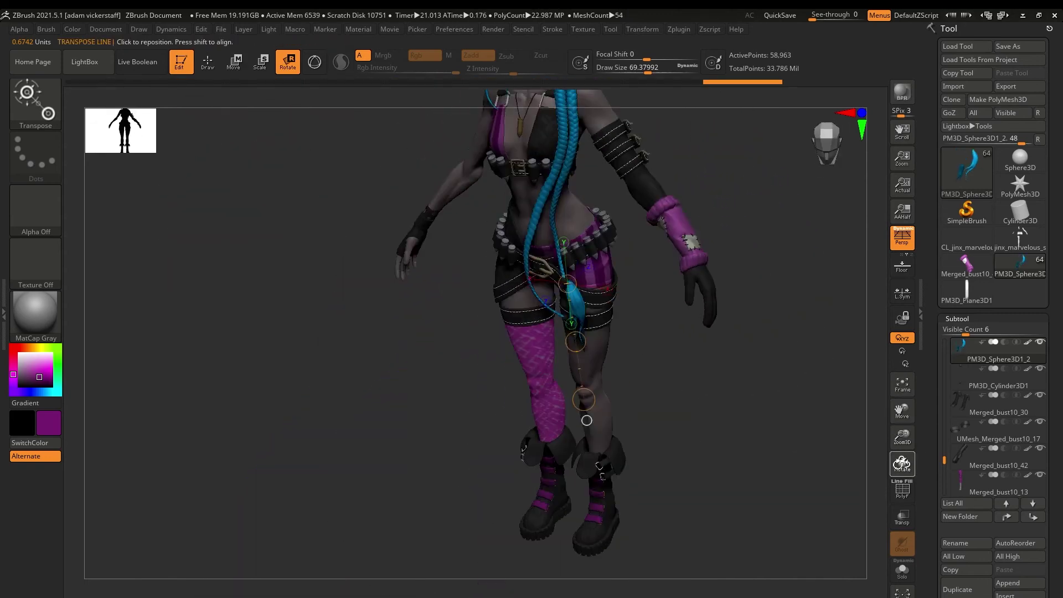
pyautogui.moveTo(573, 286); pyautogui.dragTo(246, 237)
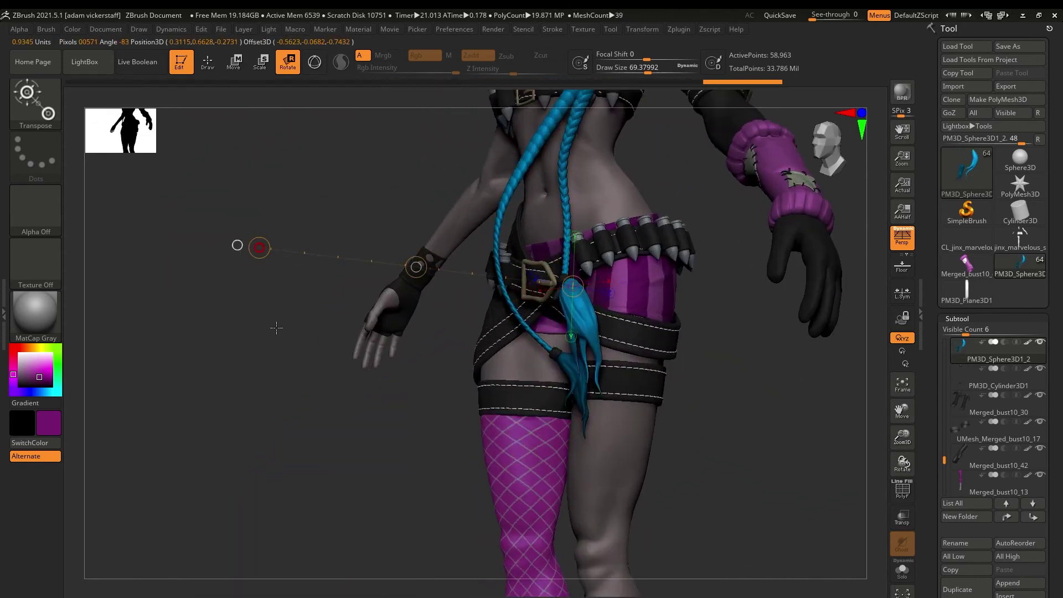
pyautogui.moveTo(902, 464); pyautogui.dragTo(927, 462)
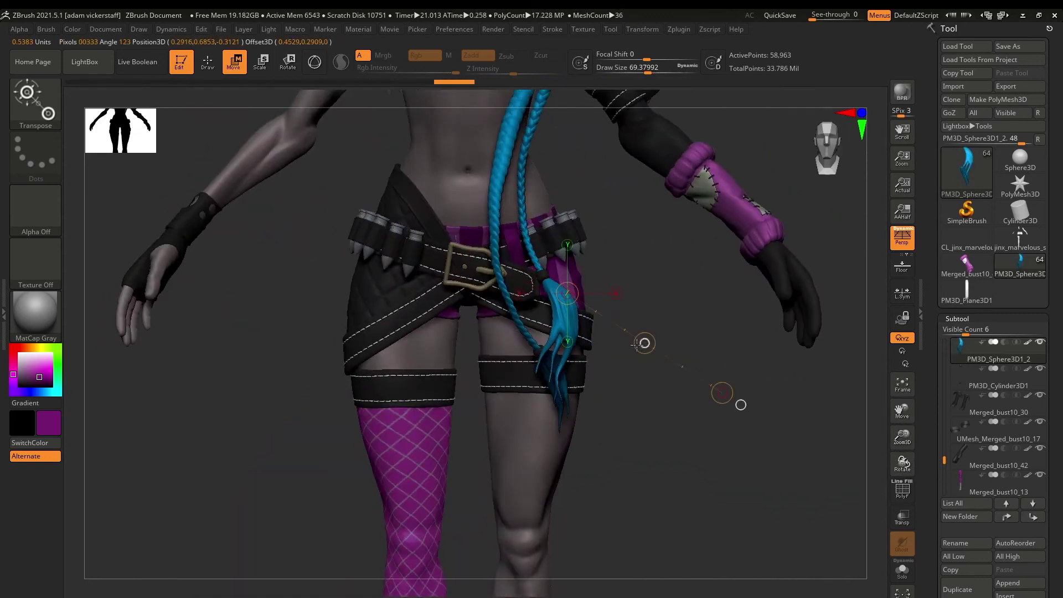
# Move and rotate the braid tassels further so they line up with the ends of the two braids.
pyautogui.moveTo(636, 344); pyautogui.dragTo(569, 261)
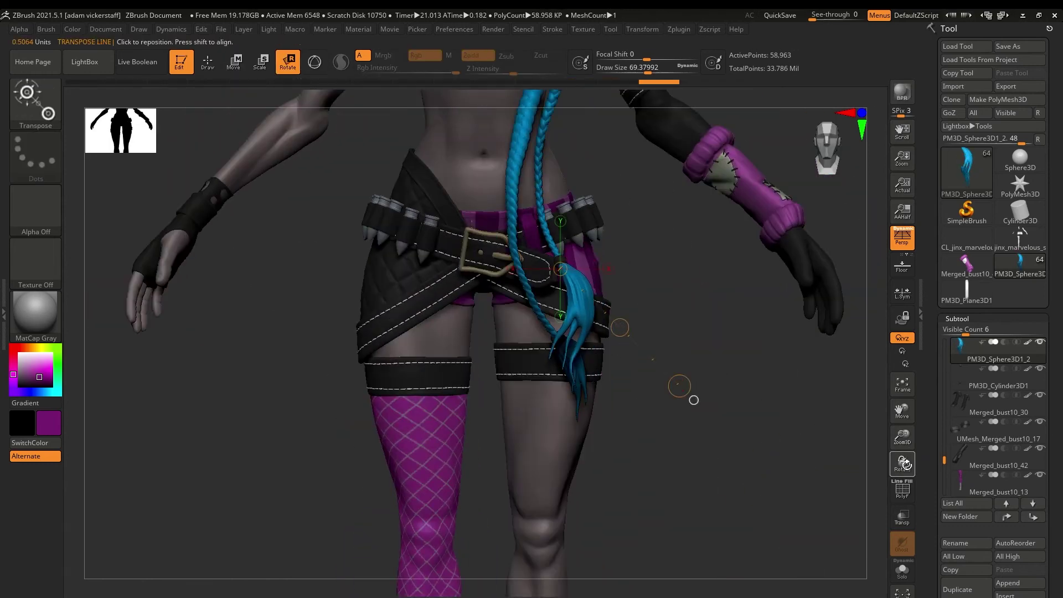
pyautogui.moveTo(905, 464); pyautogui.dragTo(891, 398)
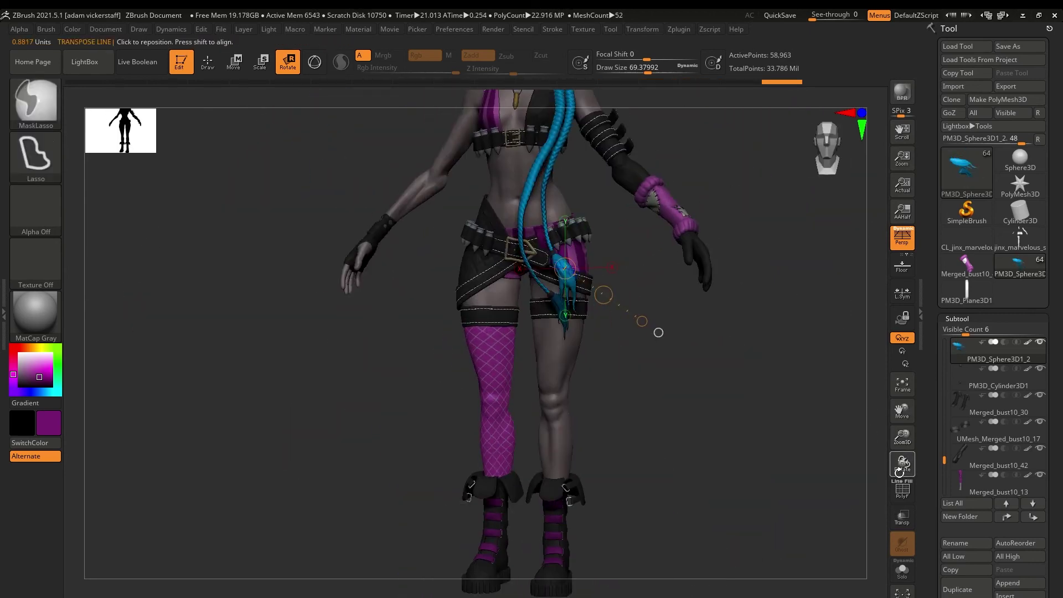
pyautogui.moveTo(553, 260); pyautogui.dragTo(549, 254)
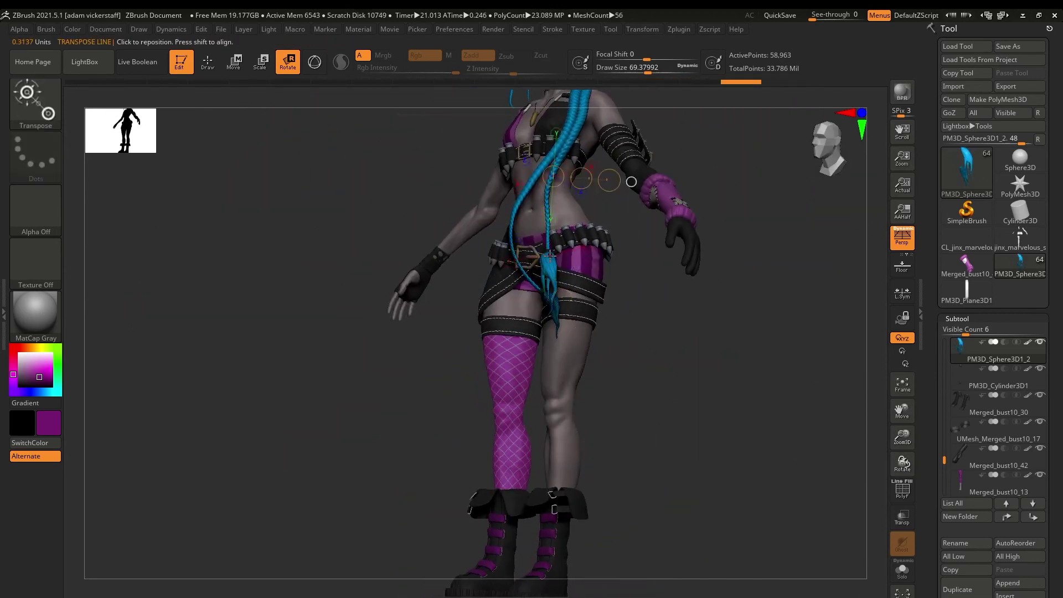
pyautogui.moveTo(902, 438); pyautogui.dragTo(892, 498)
pyautogui.press('w')
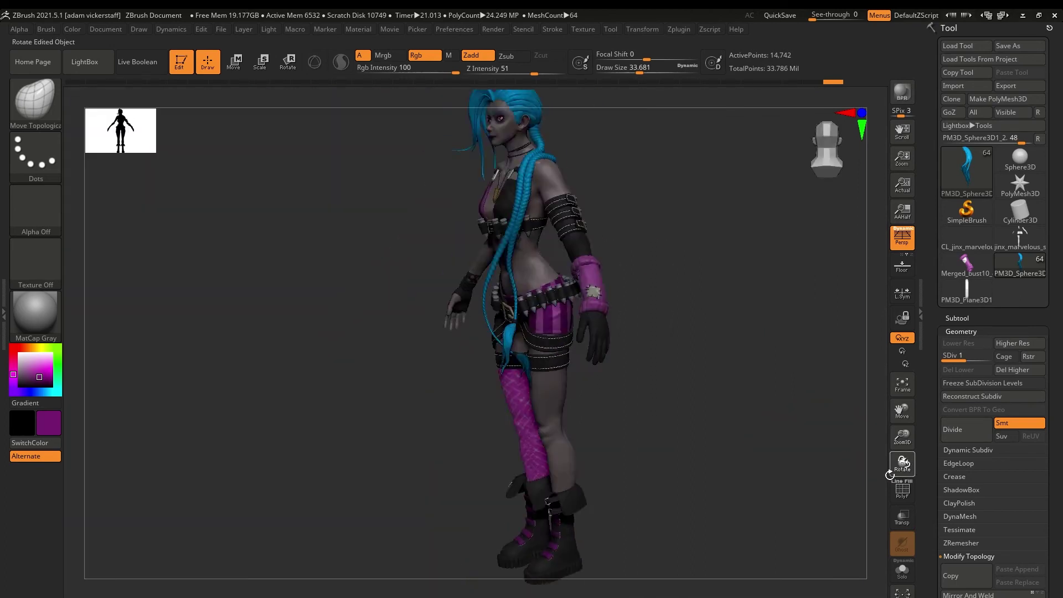
# Pull the tassels into place against the braids with Move Topological at subdivision level 1, then return to level 2.
pyautogui.moveTo(892, 477); pyautogui.dragTo(664, 339)
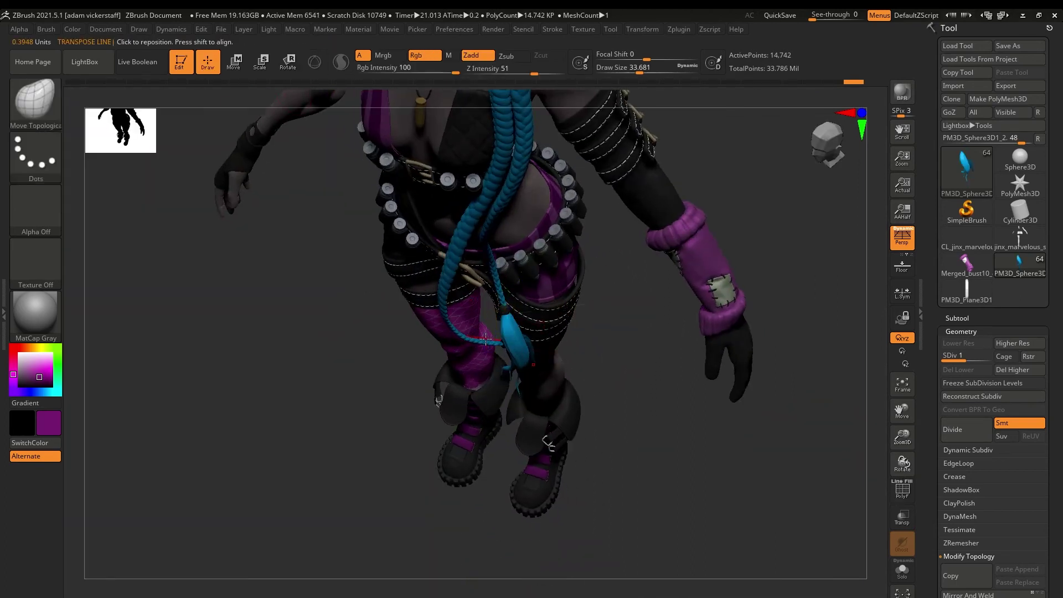
pyautogui.moveTo(902, 464); pyautogui.dragTo(845, 464)
pyautogui.moveTo(507, 344); pyautogui.dragTo(496, 339)
pyautogui.moveTo(903, 464)
pyautogui.mouseDown()
pyautogui.moveTo(954, 455)
pyautogui.moveTo(949, 470)
pyautogui.moveTo(877, 464)
pyautogui.moveTo(968, 463)
pyautogui.mouseUp()
pyautogui.press('d')
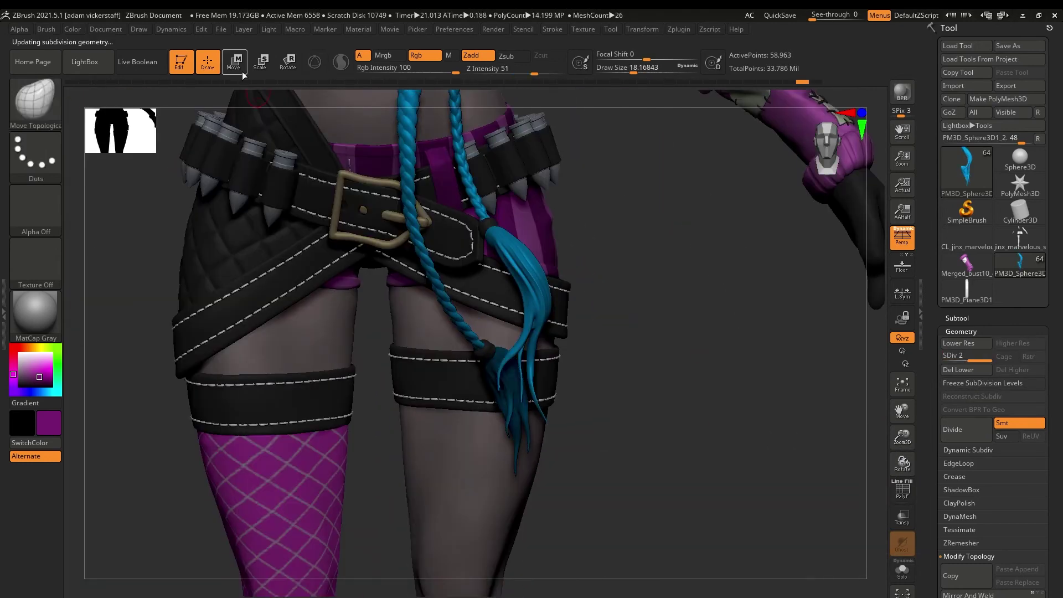
# Mask along the upper tassel with a topological transpose mask, blur the mask, and adjust the tassel with another transpose line.
pyautogui.press('w')
pyautogui.moveTo(529, 271); pyautogui.dragTo(695, 205)
pyautogui.press('q')
pyautogui.click(958, 462)
pyautogui.click(966, 502)
pyautogui.press('w')
pyautogui.moveTo(543, 317); pyautogui.dragTo(656, 294)
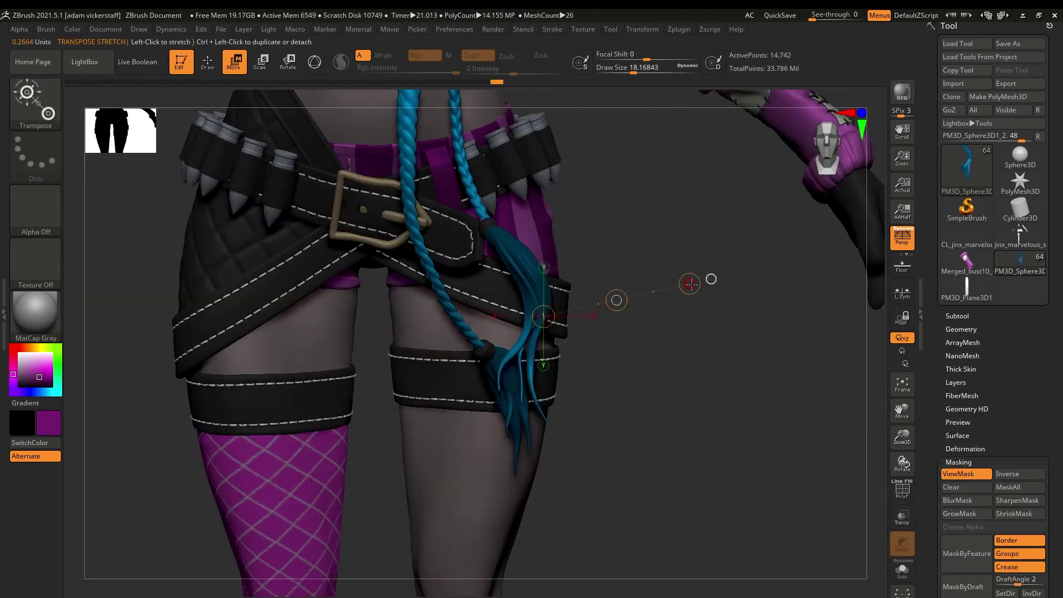
# Reshape the hair tassels from several side angles with the Move Topological brush so they follow the braids.
pyautogui.press('q')
pyautogui.press('f')
pyautogui.moveTo(902, 464)
pyautogui.mouseDown()
pyautogui.moveTo(877, 502)
pyautogui.moveTo(869, 443)
pyautogui.moveTo(889, 432)
pyautogui.mouseUp()
pyautogui.moveTo(498, 222); pyautogui.dragTo(472, 224)
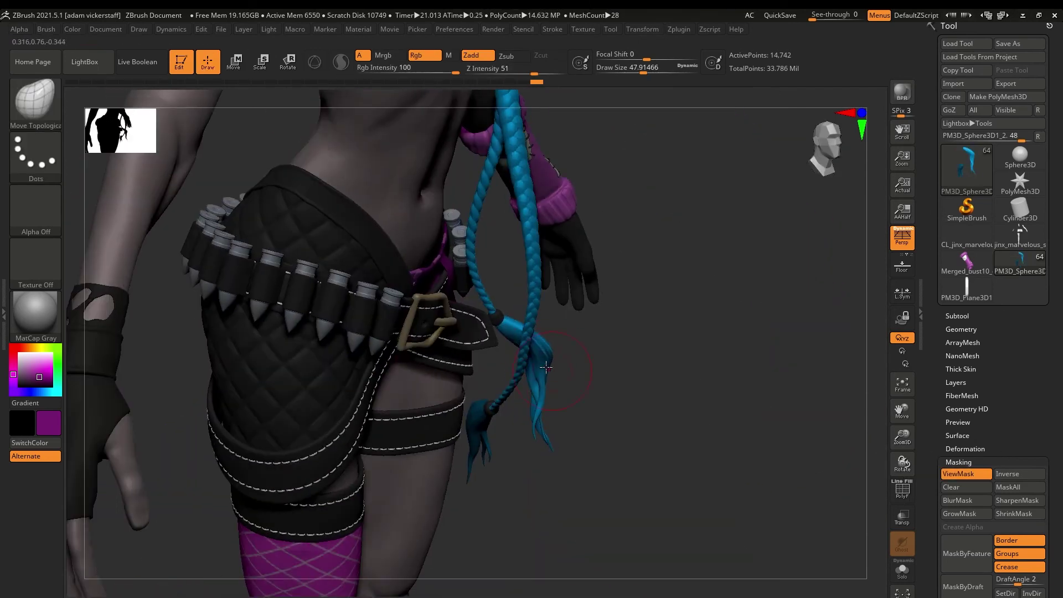
pyautogui.moveTo(903, 464)
pyautogui.mouseDown()
pyautogui.moveTo(854, 458)
pyautogui.moveTo(905, 465)
pyautogui.mouseUp()
pyautogui.moveTo(512, 331); pyautogui.dragTo(515, 333)
pyautogui.moveTo(903, 464)
pyautogui.mouseDown()
pyautogui.moveTo(894, 443)
pyautogui.moveTo(908, 467)
pyautogui.moveTo(900, 487)
pyautogui.moveTo(910, 455)
pyautogui.mouseUp()
# Drop the selected subtool to its lowest subdivision, build a Transpose Master mesh of the character, and choose the Move brush.
pyautogui.keyDown('alt'); pyautogui.click(736, 443); pyautogui.keyUp('alt')
pyautogui.click(960, 328)
pyautogui.click(949, 355)
pyautogui.keyDown('alt'); pyautogui.click(708, 270); pyautogui.keyUp('alt')
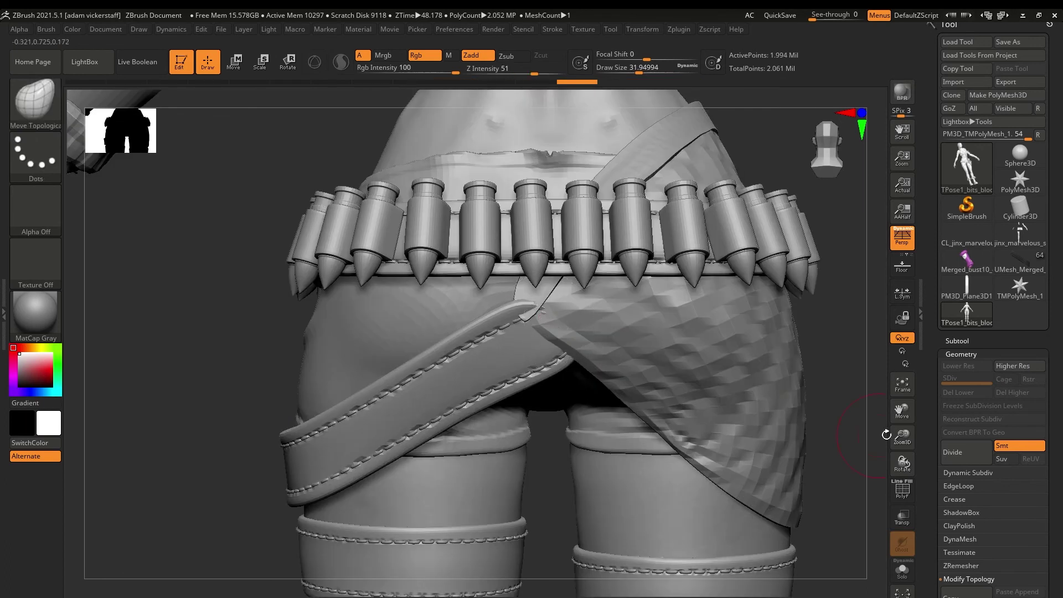
pyautogui.moveTo(887, 435)
pyautogui.keyDown('alt'); pyautogui.mouseDown()
pyautogui.moveTo(831, 446)
pyautogui.moveTo(792, 415)
pyautogui.moveTo(870, 420)
pyautogui.moveTo(831, 460)
pyautogui.mouseUp(); pyautogui.keyUp('alt')
pyautogui.keyDown('ctrl'); pyautogui.keyDown('shift'); pyautogui.click(871, 420); pyautogui.keyUp('shift'); pyautogui.keyUp('ctrl')
pyautogui.press('b')
pyautogui.press('m')
pyautogui.press('v')
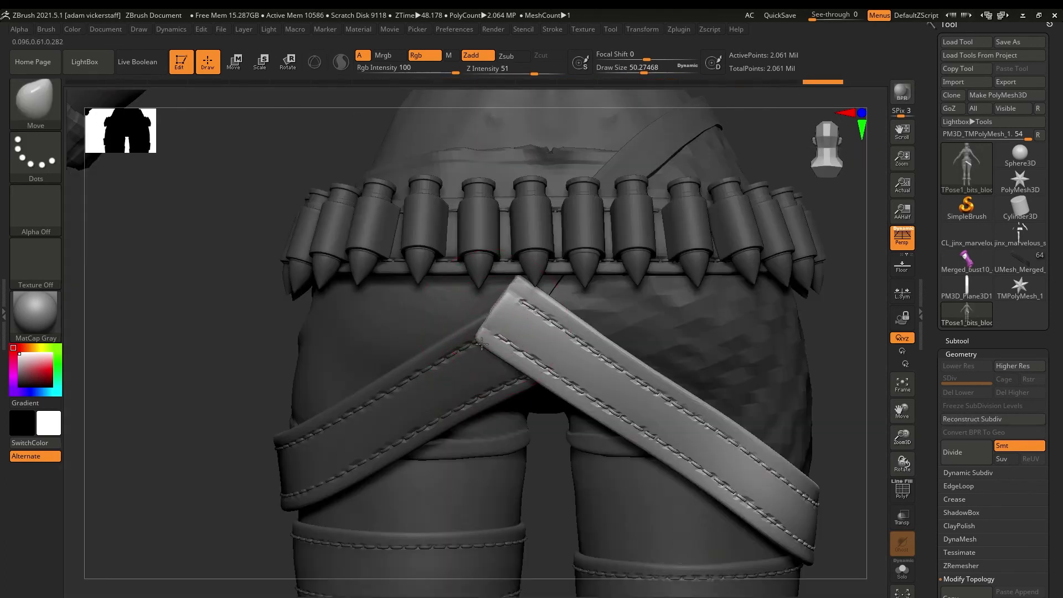
# Mask around the crossing hip straps at the back, adjust their overlap, and transfer the pose to the original subtools.
pyautogui.keyDown('alt'); pyautogui.moveTo(824, 330); pyautogui.dragTo(463, 337); pyautogui.keyUp('alt')
pyautogui.keyDown('ctrl'); pyautogui.keyDown('shift'); pyautogui.click(463, 339); pyautogui.keyUp('shift'); pyautogui.keyUp('ctrl')
pyautogui.moveTo(819, 409)
pyautogui.keyDown('alt'); pyautogui.mouseDown()
pyautogui.moveTo(797, 354)
pyautogui.moveTo(805, 421)
pyautogui.mouseUp(); pyautogui.keyUp('alt')
pyautogui.keyDown('ctrl'); pyautogui.click(797, 355); pyautogui.keyUp('ctrl')
pyautogui.keyDown('ctrl'); pyautogui.keyDown('shift'); pyautogui.click(797, 355); pyautogui.keyUp('shift'); pyautogui.keyUp('ctrl')
pyautogui.moveTo(538, 361); pyautogui.dragTo(541, 356)
pyautogui.keyDown('ctrl'); pyautogui.moveTo(828, 375); pyautogui.dragTo(842, 399); pyautogui.keyUp('ctrl')
pyautogui.keyDown('alt'); pyautogui.moveTo(830, 410); pyautogui.dragTo(819, 354); pyautogui.keyUp('alt')
pyautogui.moveTo(825, 432); pyautogui.dragTo(912, 466)
pyautogui.click(678, 29)
pyautogui.click(771, 253)
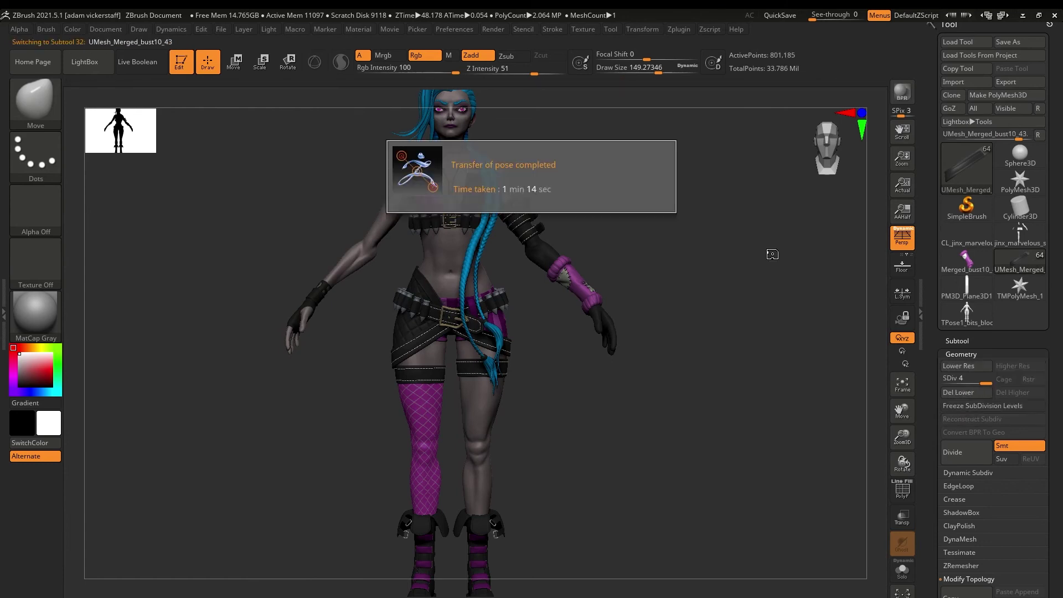
pyautogui.moveTo(686, 443)
pyautogui.mouseDown()
pyautogui.moveTo(847, 456)
pyautogui.moveTo(687, 448)
pyautogui.mouseUp()
# Move the long glove subtool beside the body in the subtool order, hide the other parts, and open the glove's layers.
pyautogui.click(957, 341)
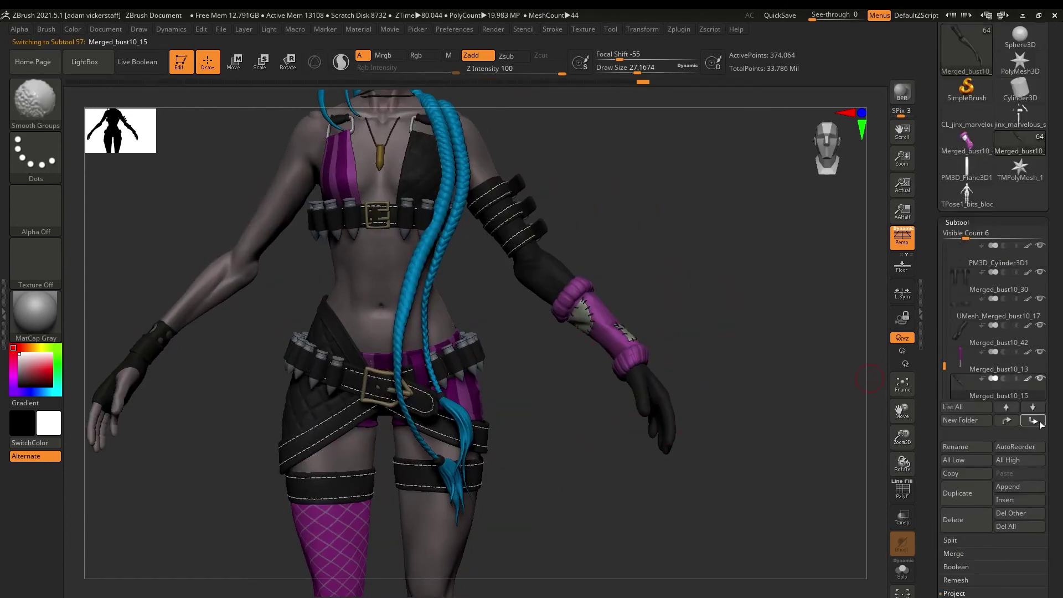
pyautogui.keyDown('alt'); pyautogui.click(382, 261); pyautogui.keyUp('alt')
pyautogui.click(1040, 379)
pyautogui.click(1041, 352)
pyautogui.click(956, 222)
pyautogui.click(954, 203)
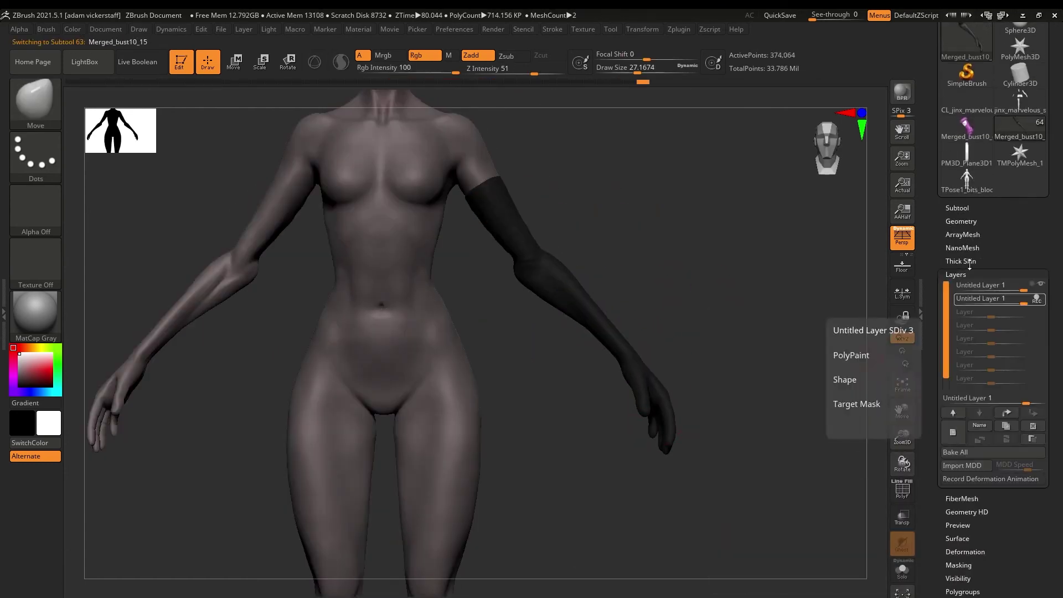
# Reduce the intensity of the glove's second layer to about 0.47 and show the rest of the character again.
pyautogui.moveTo(930, 539); pyautogui.dragTo(926, 270)
pyautogui.click(968, 318)
pyautogui.click(956, 484)
pyautogui.click(1037, 209)
pyautogui.click(957, 118)
pyautogui.click(1040, 248)
pyautogui.moveTo(720, 471); pyautogui.dragTo(916, 508)
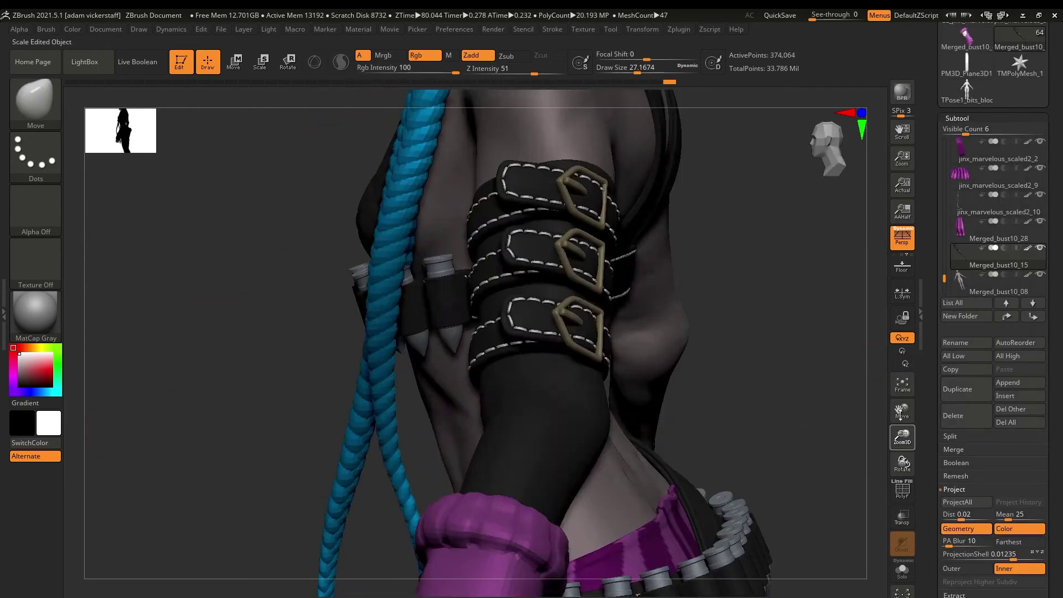
# Inspect the gloved arm and hand, and set the glove to its lowest subdivision level.
pyautogui.keyDown('alt'); pyautogui.moveTo(776, 498); pyautogui.dragTo(592, 374); pyautogui.keyUp('alt')
pyautogui.moveTo(819, 454); pyautogui.dragTo(880, 470)
pyautogui.click(956, 119)
pyautogui.click(960, 133)
pyautogui.click(947, 160)
pyautogui.click(902, 490)
pyautogui.click(901, 490)
pyautogui.click(961, 131)
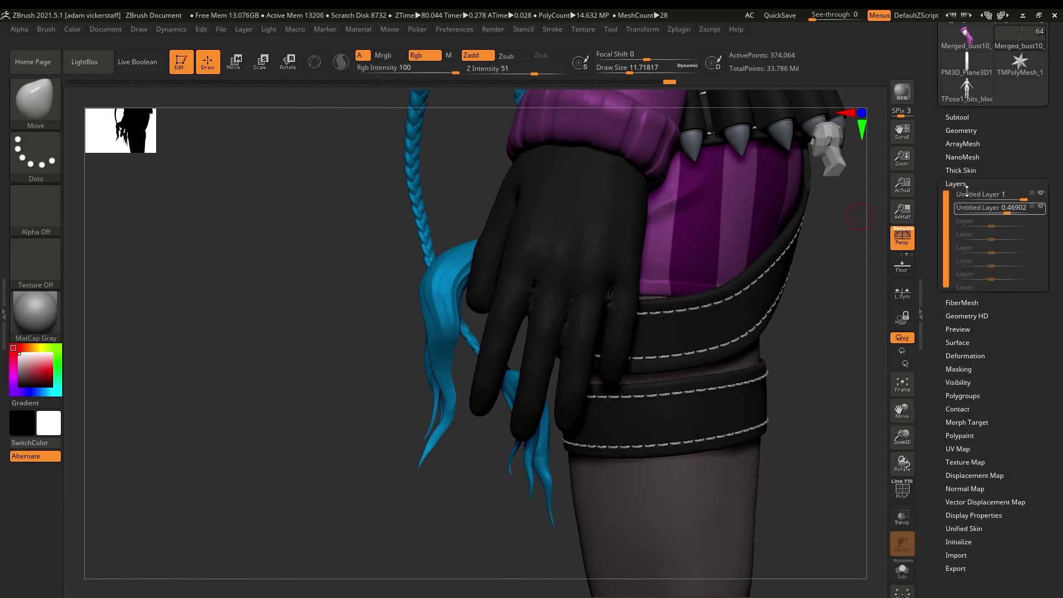
pyautogui.click(960, 185)
pyautogui.click(960, 131)
pyautogui.moveTo(656, 356); pyautogui.dragTo(756, 381, button='right')
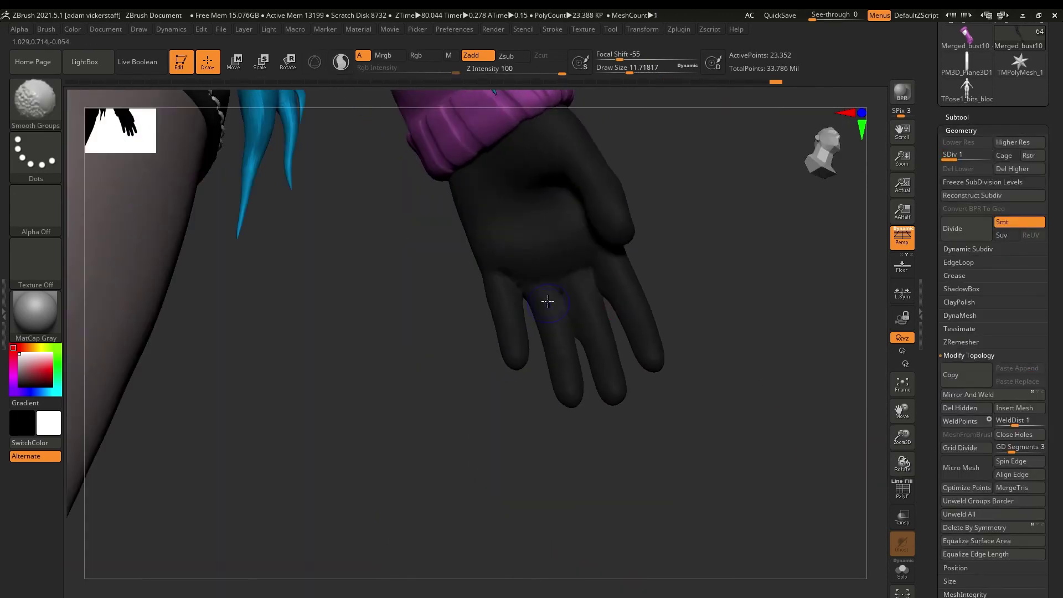
# Smooth the glove surface between the fingers and examine its wireframe up close.
pyautogui.keyDown('shift'); pyautogui.moveTo(514, 293); pyautogui.dragTo(519, 299); pyautogui.keyUp('shift')
pyautogui.hotkey('shift', 'f')
pyautogui.moveTo(775, 432); pyautogui.dragTo(904, 463)
pyautogui.keyDown('alt'); pyautogui.moveTo(775, 387); pyautogui.dragTo(720, 470); pyautogui.keyUp('alt')
pyautogui.press('s')
# Duplicate the long glove and isolate the copy with its wireframe shown.
pyautogui.moveTo(803, 471)
pyautogui.mouseDown()
pyautogui.moveTo(879, 358)
pyautogui.moveTo(903, 463)
pyautogui.moveTo(953, 244)
pyautogui.mouseUp()
pyautogui.click(959, 225)
pyautogui.keyDown('alt'); pyautogui.click(596, 394); pyautogui.keyUp('alt')
pyautogui.click(902, 570)
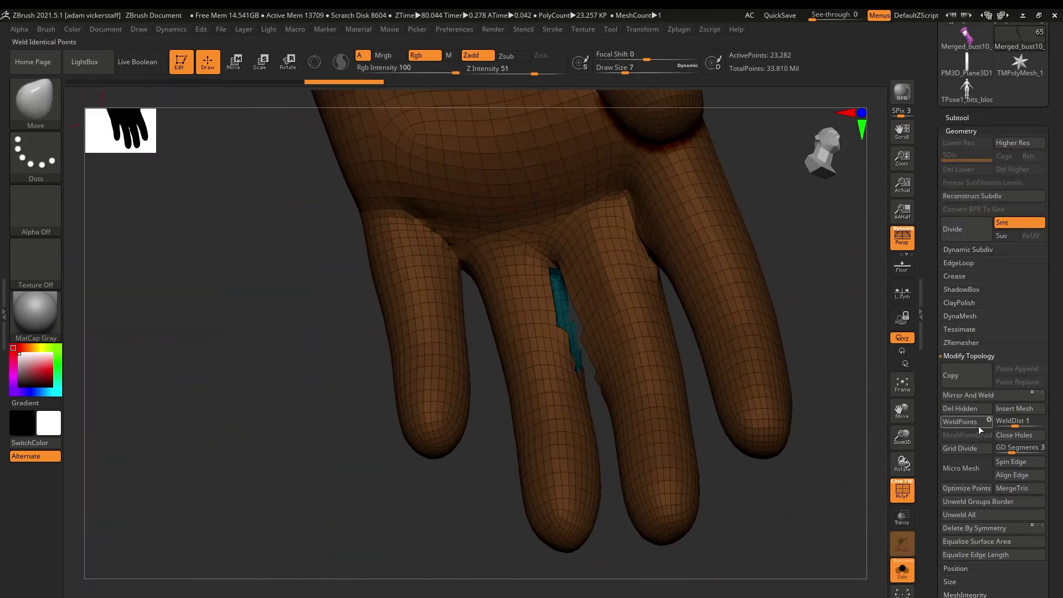
# Weld the glove copy's points, isolate its outer surface and close the holes between the fingers.
pyautogui.click(985, 424)
pyautogui.keyDown('ctrl'); pyautogui.keyDown('shift'); pyautogui.click(795, 437); pyautogui.keyUp('shift'); pyautogui.keyUp('ctrl')
pyautogui.moveTo(903, 463)
pyautogui.mouseDown()
pyautogui.moveTo(861, 405)
pyautogui.moveTo(895, 477)
pyautogui.mouseUp()
pyautogui.click(1014, 435)
pyautogui.moveTo(902, 437); pyautogui.dragTo(892, 470)
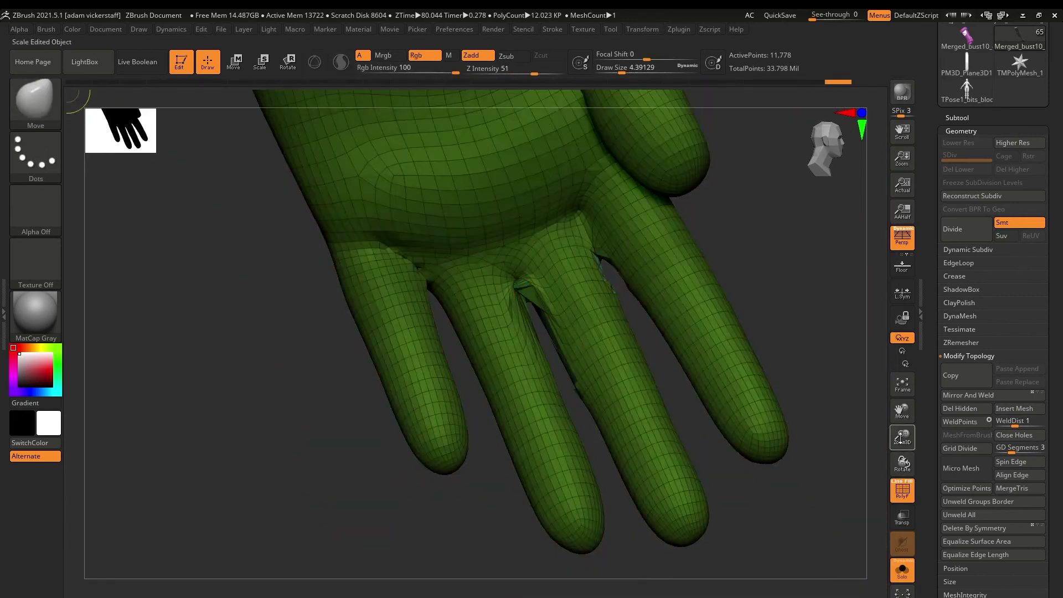
# Remesh the glove copy with ZRemesher, keeping the Same polygon density.
pyautogui.click(961, 342)
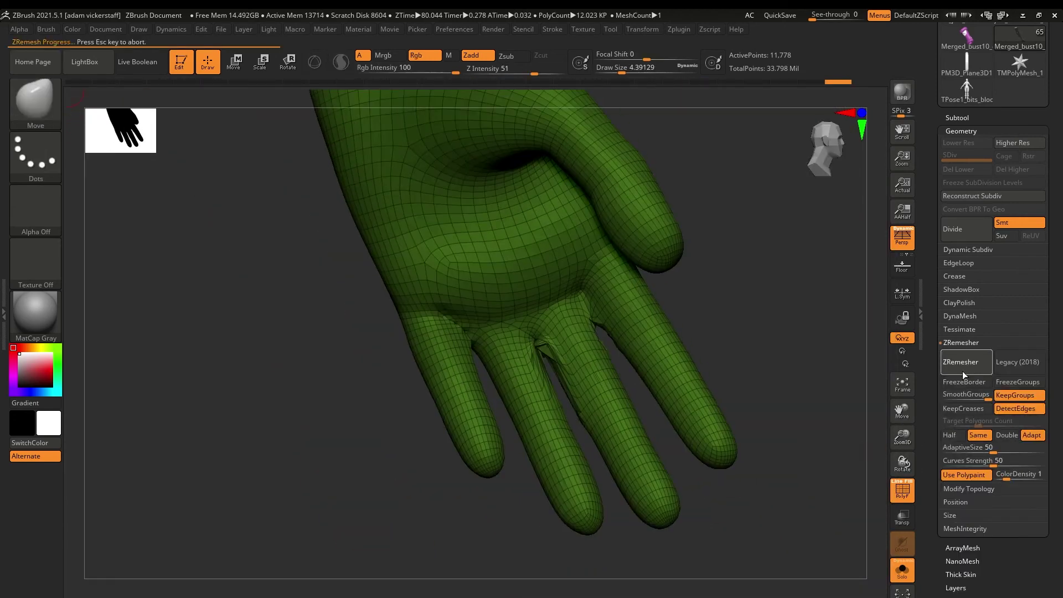
pyautogui.moveTo(902, 463); pyautogui.dragTo(869, 415)
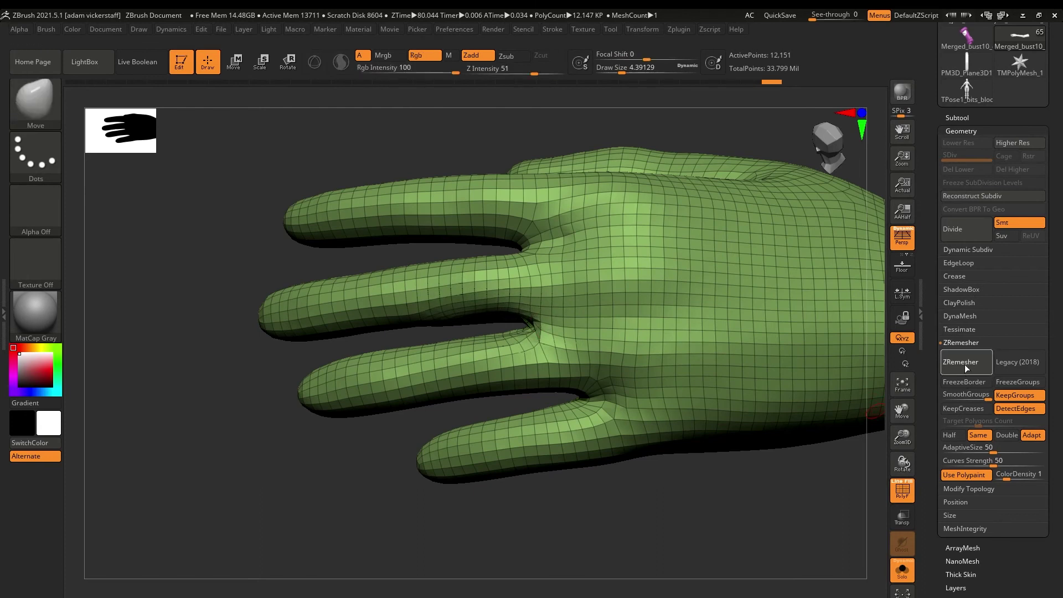
pyautogui.moveTo(902, 463); pyautogui.dragTo(903, 469)
pyautogui.click(956, 117)
pyautogui.click(958, 130)
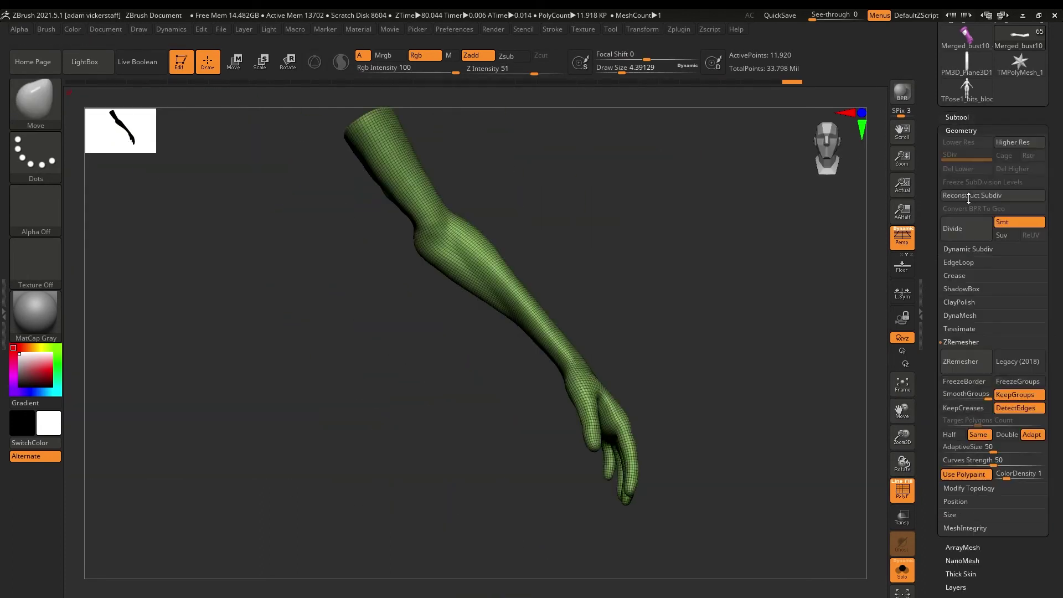
pyautogui.moveTo(902, 464); pyautogui.dragTo(880, 454)
pyautogui.moveTo(902, 437); pyautogui.dragTo(902, 454)
pyautogui.moveTo(902, 411); pyautogui.dragTo(979, 499)
# Turn off the wireframe display and make the remeshed glove the active subtool.
pyautogui.click(957, 117)
pyautogui.click(974, 260)
pyautogui.click(903, 490)
pyautogui.moveTo(903, 468); pyautogui.dragTo(886, 464)
pyautogui.click(974, 285)
pyautogui.click(957, 117)
pyautogui.click(960, 130)
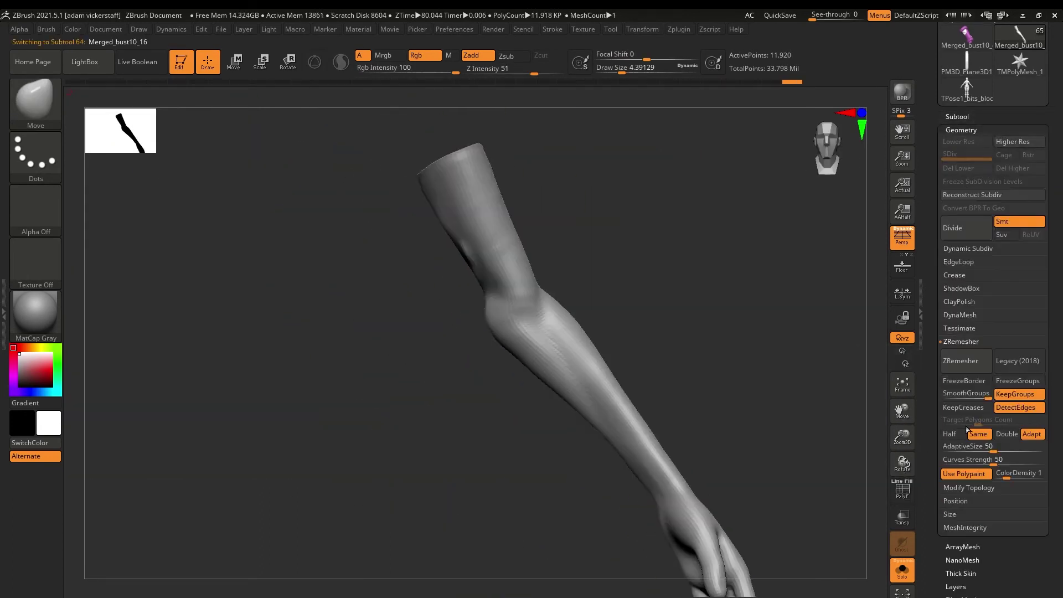
# Subdivide the remeshed glove and project the original glove's detail onto it.
pyautogui.moveTo(936, 371); pyautogui.dragTo(936, 300)
pyautogui.click(962, 157)
pyautogui.click(957, 45)
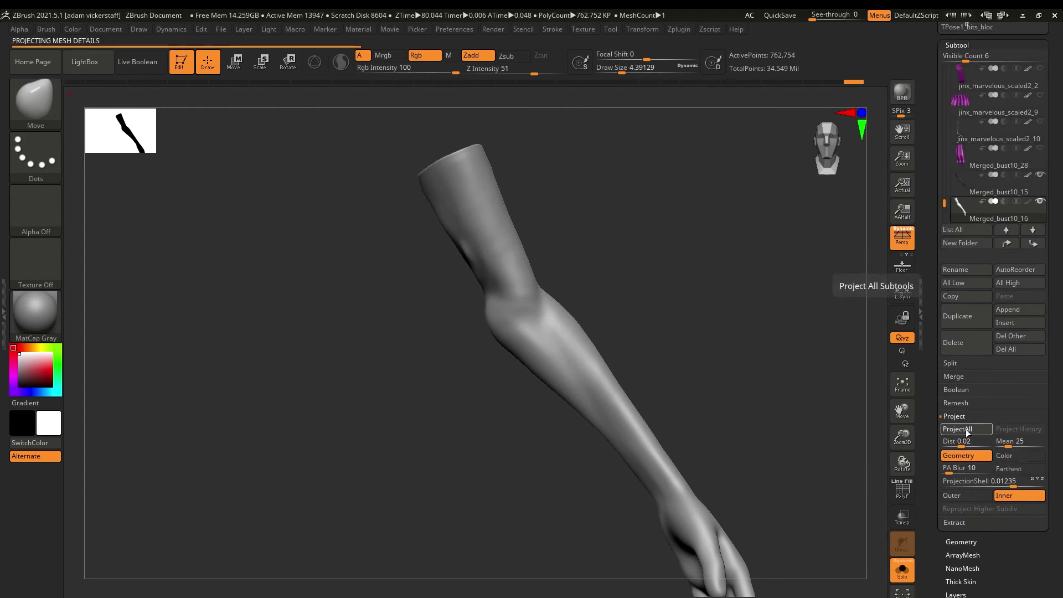
pyautogui.click(952, 430)
pyautogui.moveTo(901, 437)
pyautogui.mouseDown()
pyautogui.moveTo(912, 438)
pyautogui.moveTo(907, 460)
pyautogui.moveTo(904, 451)
pyautogui.mouseUp()
# Remove the jagged projection artifacts between the glove's fingers with the Morph brush.
pyautogui.press('b')
pyautogui.press('m')
pyautogui.press('o')
pyautogui.moveTo(556, 321); pyautogui.dragTo(526, 432)
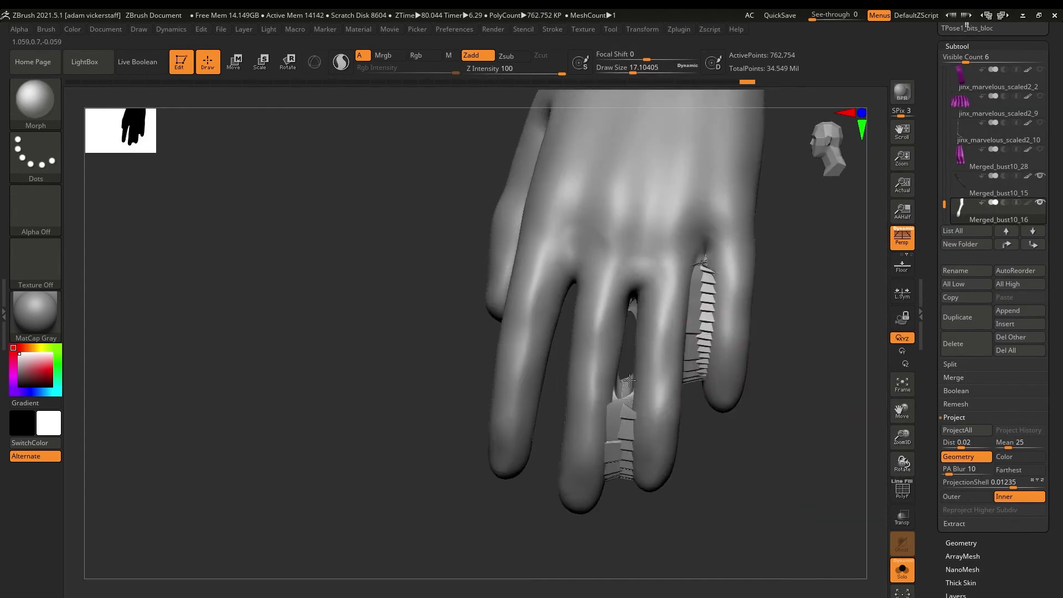
pyautogui.moveTo(626, 365); pyautogui.dragTo(617, 470)
pyautogui.moveTo(697, 271); pyautogui.dragTo(693, 377)
pyautogui.moveTo(814, 377)
pyautogui.mouseDown()
pyautogui.moveTo(932, 451)
pyautogui.moveTo(946, 399)
pyautogui.mouseUp()
pyautogui.moveTo(902, 437); pyautogui.dragTo(831, 434)
pyautogui.keyDown('shift'); pyautogui.click(40, 106); pyautogui.keyUp('shift')
pyautogui.moveTo(902, 464)
pyautogui.mouseDown()
pyautogui.moveTo(935, 421)
pyautogui.moveTo(902, 464)
pyautogui.moveTo(865, 398)
pyautogui.moveTo(902, 460)
pyautogui.moveTo(949, 425)
pyautogui.mouseUp()
# Fill the remeshed glove with black, delete the original glove and show the whole character again.
pyautogui.click(973, 210)
pyautogui.press('v')
pyautogui.click(72, 29)
pyautogui.click(120, 266)
pyautogui.press('v')
pyautogui.click(972, 184)
pyautogui.click(953, 344)
pyautogui.click(902, 570)
pyautogui.moveTo(903, 437); pyautogui.dragTo(904, 390)
pyautogui.moveTo(901, 411); pyautogui.dragTo(966, 317)
# Select the body at the bare fingers and set it to subdivision level 3.
pyautogui.press('p')
pyautogui.keyDown('alt'); pyautogui.click(238, 208); pyautogui.keyUp('alt')
pyautogui.moveTo(222, 260); pyautogui.dragTo(436, 458)
pyautogui.moveTo(911, 454); pyautogui.dragTo(908, 462)
pyautogui.moveTo(902, 410); pyautogui.dragTo(880, 222)
pyautogui.moveTo(901, 437)
pyautogui.mouseDown()
pyautogui.moveTo(903, 482)
pyautogui.moveTo(941, 454)
pyautogui.moveTo(902, 426)
pyautogui.moveTo(901, 413)
pyautogui.mouseUp()
pyautogui.click(961, 543)
pyautogui.click(984, 84)
# Isolate the hand with the fingerless glove and mask a nail shape on each fingertip with MaskPen.
pyautogui.hotkey('ctrl', 'shift')
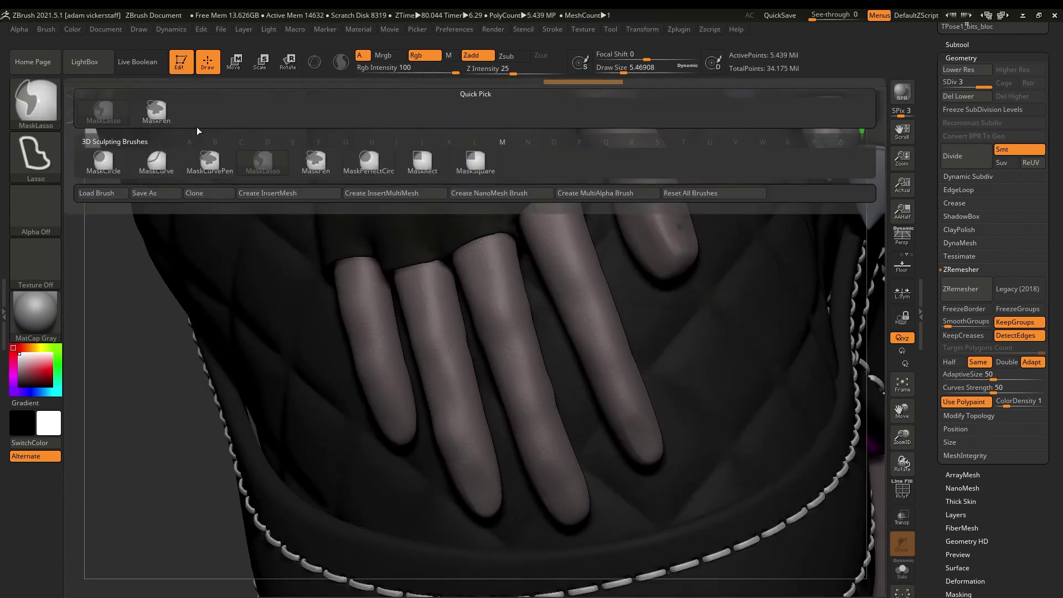
pyautogui.keyDown('ctrl'); pyautogui.keyDown('shift'); pyautogui.click(394, 417); pyautogui.keyUp('shift'); pyautogui.keyUp('ctrl')
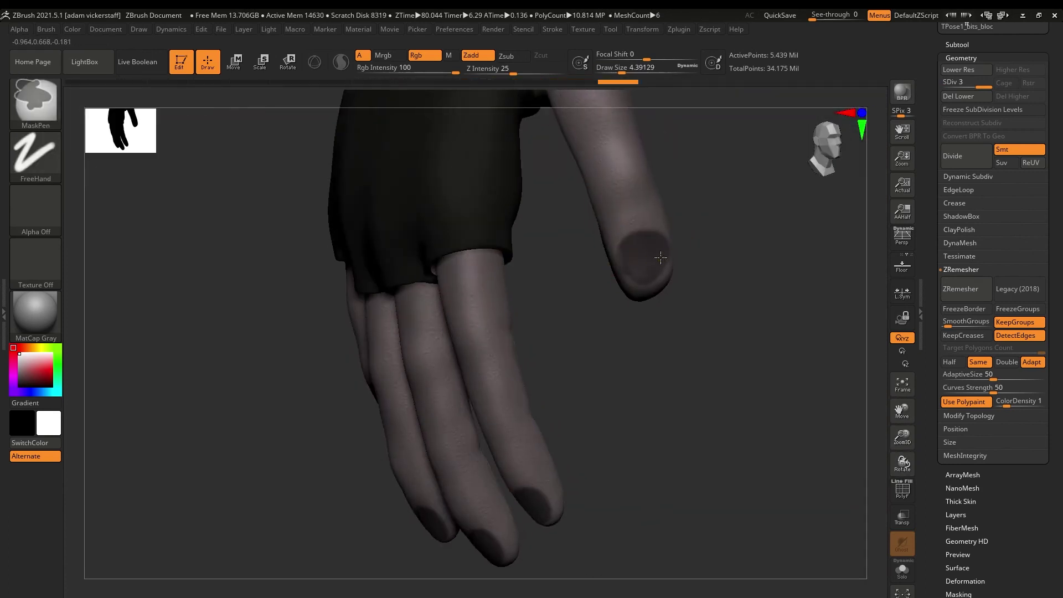
# Invert the mask so only the nails are editable, and shape them with the Move brush.
pyautogui.keyDown('ctrl'); pyautogui.click(707, 384); pyautogui.keyUp('ctrl')
pyautogui.click(956, 515)
pyautogui.click(961, 57)
pyautogui.moveTo(902, 464); pyautogui.dragTo(927, 437)
pyautogui.keyDown('ctrl'); pyautogui.keyDown('shift'); pyautogui.click(792, 372); pyautogui.keyUp('shift'); pyautogui.keyUp('ctrl')
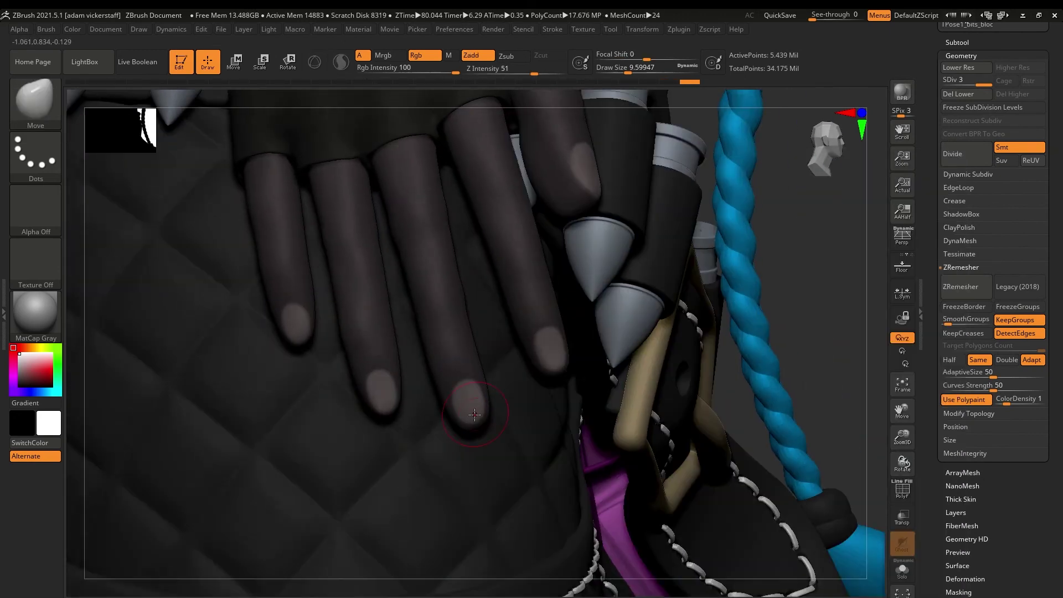
pyautogui.moveTo(902, 464); pyautogui.dragTo(877, 460)
pyautogui.moveTo(206, 284); pyautogui.dragTo(187, 280)
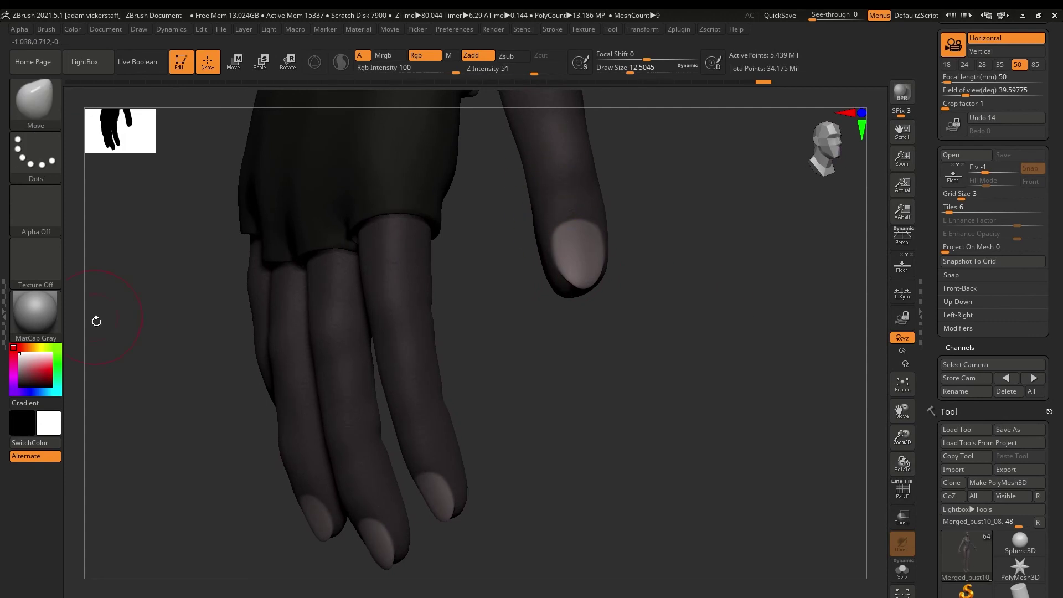
# Paint the thumbnail and fingernails black with the Standard brush.
pyautogui.click(19, 384)
pyautogui.click(35, 100)
pyautogui.click(847, 117)
pyautogui.moveTo(579, 232); pyautogui.dragTo(580, 280)
pyautogui.moveTo(431, 483); pyautogui.dragTo(445, 512)
pyautogui.moveTo(883, 460); pyautogui.dragTo(775, 449)
pyautogui.moveTo(421, 466); pyautogui.dragTo(424, 501)
pyautogui.moveTo(313, 388); pyautogui.dragTo(314, 422)
pyautogui.moveTo(908, 453); pyautogui.dragTo(886, 463)
pyautogui.click(19, 381)
pyautogui.moveTo(543, 251); pyautogui.dragTo(545, 277)
pyautogui.moveTo(902, 464)
pyautogui.mouseDown()
pyautogui.moveTo(919, 458)
pyautogui.moveTo(878, 470)
pyautogui.mouseUp()
pyautogui.moveTo(901, 411); pyautogui.dragTo(889, 461)
# Return the body to subdivision level 3 and set the brush to Zadd without colour, draw size about 3.8.
pyautogui.moveTo(934, 532); pyautogui.dragTo(935, 57)
pyautogui.click(981, 282)
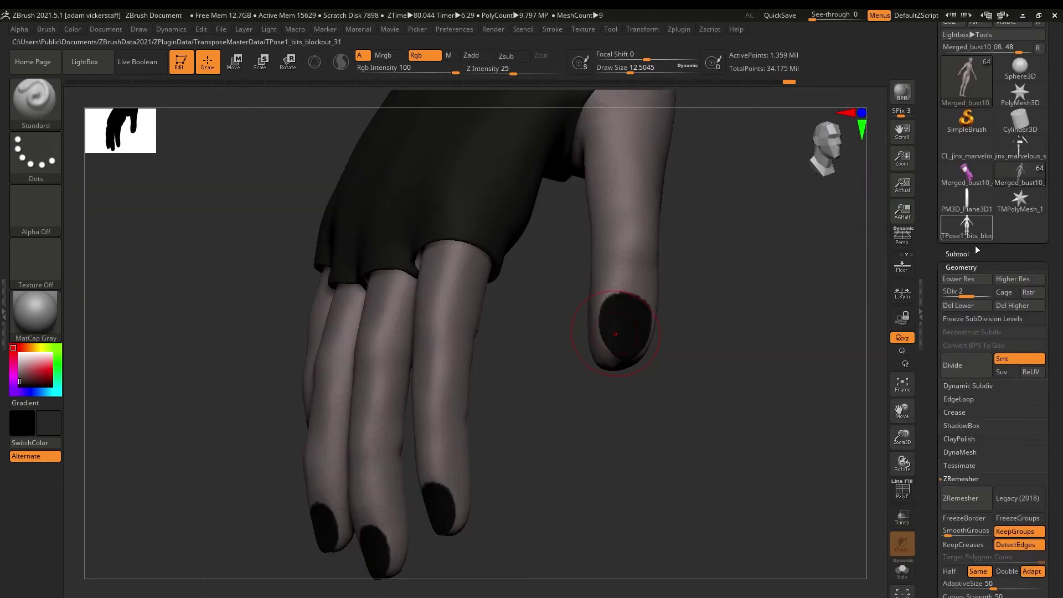
pyautogui.click(1013, 279)
pyautogui.click(478, 55)
pyautogui.click(425, 55)
pyautogui.moveTo(630, 72); pyautogui.dragTo(621, 73)
pyautogui.moveTo(901, 464); pyautogui.dragTo(912, 461)
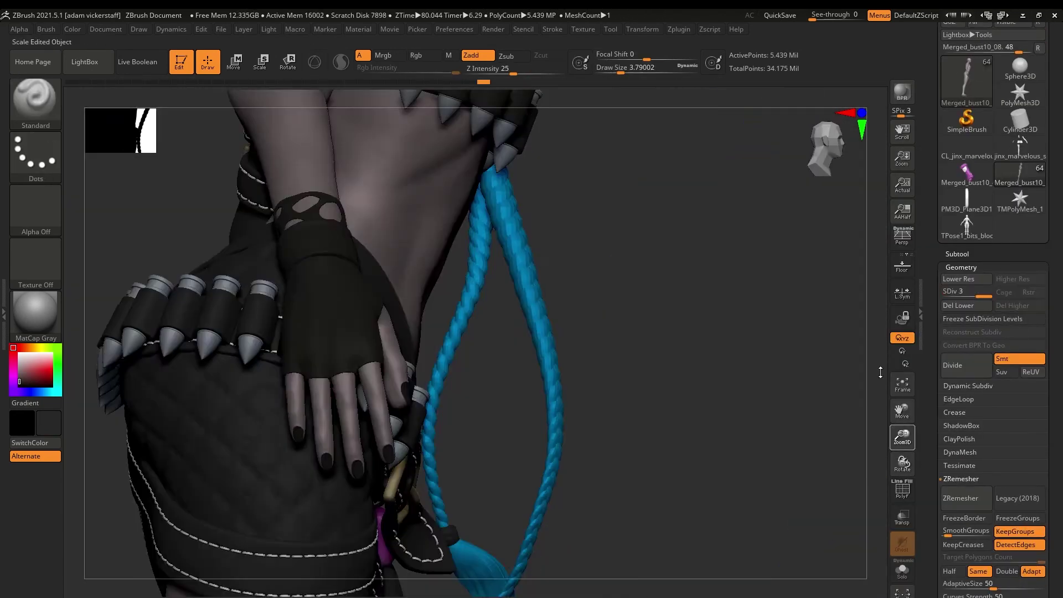
# Select the lower mouth piece in Solo mode and isolate its teeth, viewed from above.
pyautogui.click(957, 254)
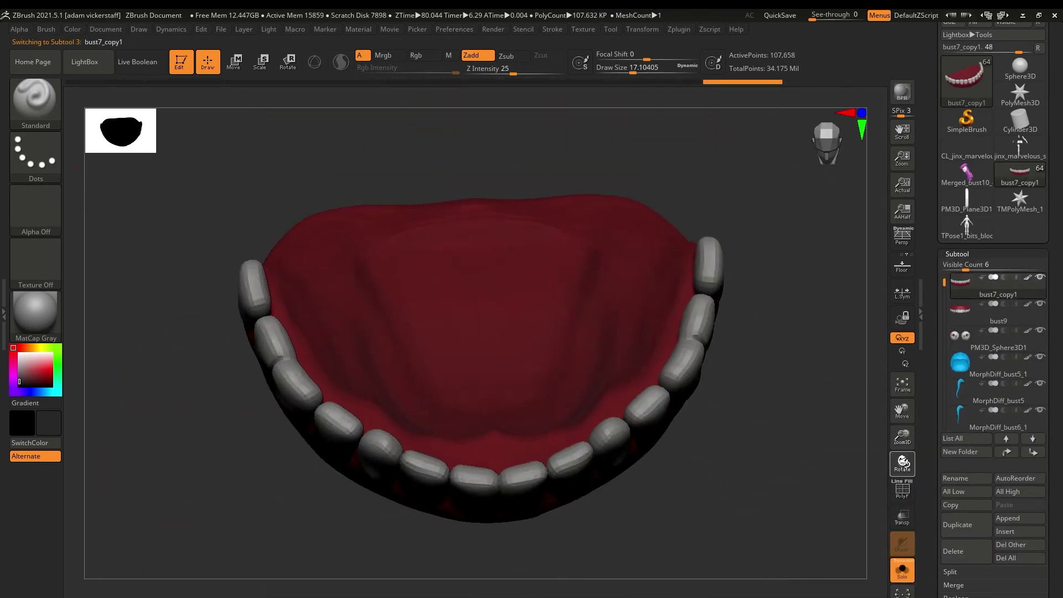
pyautogui.keyDown('ctrl'); pyautogui.keyDown('shift'); pyautogui.click(530, 328); pyautogui.keyUp('shift'); pyautogui.keyUp('ctrl')
pyautogui.keyDown('shift'); pyautogui.moveTo(529, 330); pyautogui.dragTo(482, 556); pyautogui.keyUp('shift')
# Mask the outer side of the lower back teeth and move their inner side inward to widen them.
pyautogui.keyDown('ctrl'); pyautogui.moveTo(320, 472); pyautogui.dragTo(257, 208); pyautogui.keyUp('ctrl')
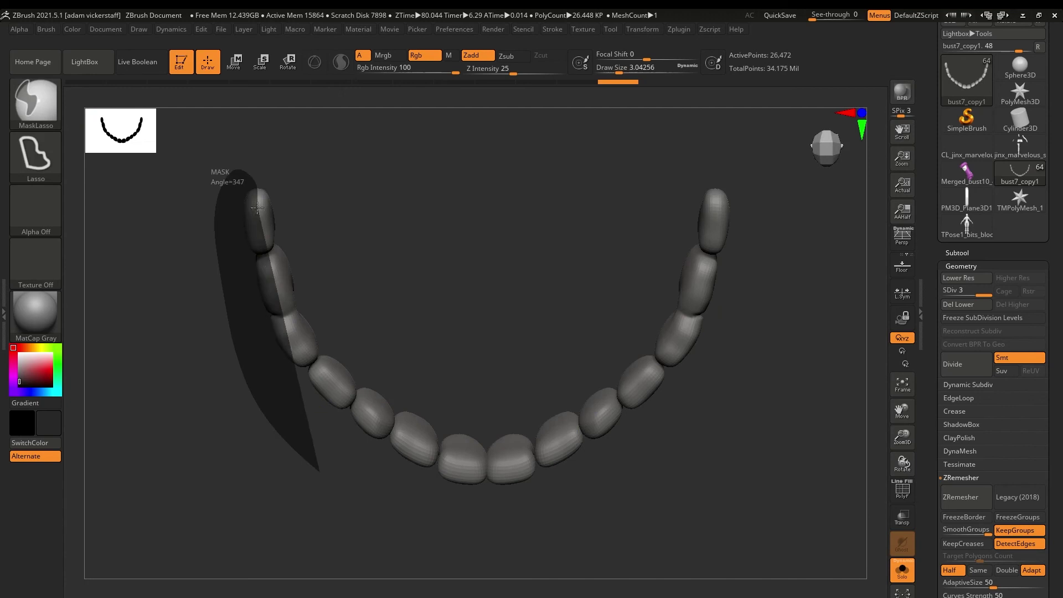
pyautogui.keyDown('ctrl'); pyautogui.click(615, 366); pyautogui.keyUp('ctrl')
pyautogui.moveTo(394, 434)
pyautogui.keyDown('ctrl'); pyautogui.mouseDown()
pyautogui.moveTo(493, 472)
pyautogui.moveTo(286, 191)
pyautogui.mouseUp(); pyautogui.keyUp('ctrl')
pyautogui.press('w')
pyautogui.moveTo(298, 209)
pyautogui.mouseDown()
pyautogui.moveTo(327, 211)
pyautogui.moveTo(362, 266)
pyautogui.mouseUp()
# Build up the chewing surfaces of the lower back teeth with ClayTubes and smooth them.
pyautogui.press('q')
pyautogui.press('b')
pyautogui.press('c')
pyautogui.press('t')
pyautogui.moveTo(339, 389); pyautogui.dragTo(346, 394)
pyautogui.hotkey('shift', 'b')
pyautogui.keyDown('shift'); pyautogui.moveTo(301, 343); pyautogui.dragTo(286, 291); pyautogui.keyUp('shift')
# Show the lower gum again and subdivide the lower mouth piece once.
pyautogui.moveTo(902, 464)
pyautogui.mouseDown()
pyautogui.moveTo(902, 388)
pyautogui.moveTo(900, 481)
pyautogui.mouseUp()
pyautogui.keyDown('ctrl'); pyautogui.keyDown('shift'); pyautogui.click(665, 531); pyautogui.keyUp('shift'); pyautogui.keyUp('ctrl')
pyautogui.hotkey('ctrl', 'd')
pyautogui.moveTo(902, 438); pyautogui.dragTo(900, 410)
pyautogui.moveTo(902, 464); pyautogui.dragTo(902, 532)
# Isolate the upper teeth, mask their outer side, widen the back teeth inward and show the gum again.
pyautogui.click(957, 253)
pyautogui.click(998, 313)
pyautogui.keyDown('ctrl'); pyautogui.keyDown('shift'); pyautogui.click(462, 404); pyautogui.keyUp('shift'); pyautogui.keyUp('ctrl')
pyautogui.moveTo(324, 495)
pyautogui.keyDown('ctrl'); pyautogui.mouseDown()
pyautogui.moveTo(504, 322)
pyautogui.moveTo(487, 355)
pyautogui.mouseUp(); pyautogui.keyUp('ctrl')
pyautogui.keyDown('ctrl'); pyautogui.click(546, 288); pyautogui.keyUp('ctrl')
pyautogui.press('w')
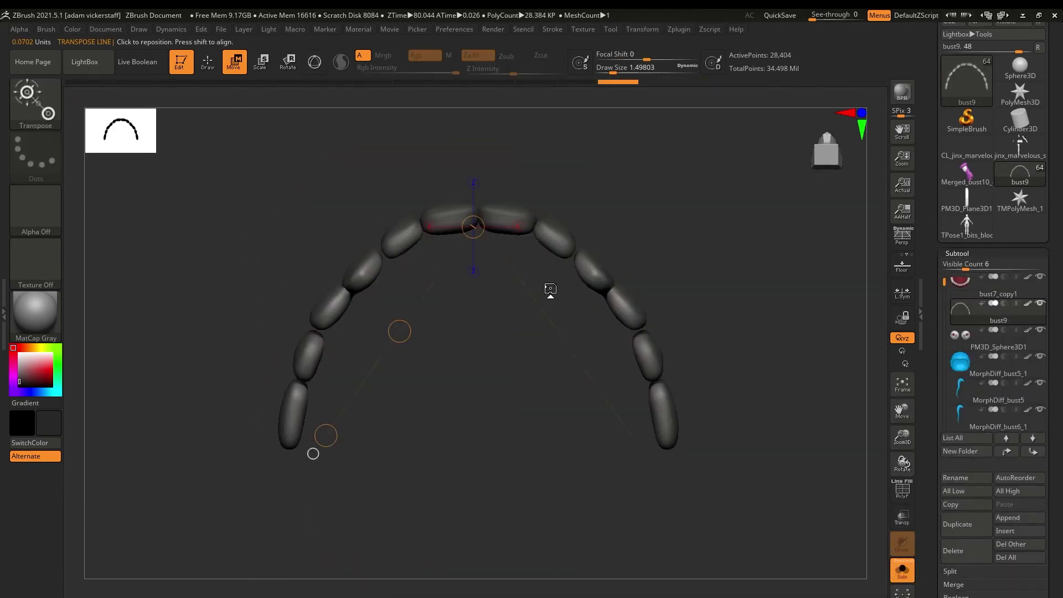
pyautogui.moveTo(325, 436); pyautogui.dragTo(343, 440)
pyautogui.keyDown('ctrl'); pyautogui.keyDown('shift'); pyautogui.click(493, 247); pyautogui.keyUp('shift'); pyautogui.keyUp('ctrl')
# Sculpt the chewing surfaces of the upper back teeth with ClayTubes and smooth them at subdivision level 4.
pyautogui.press('q')
pyautogui.moveTo(302, 405); pyautogui.dragTo(300, 429)
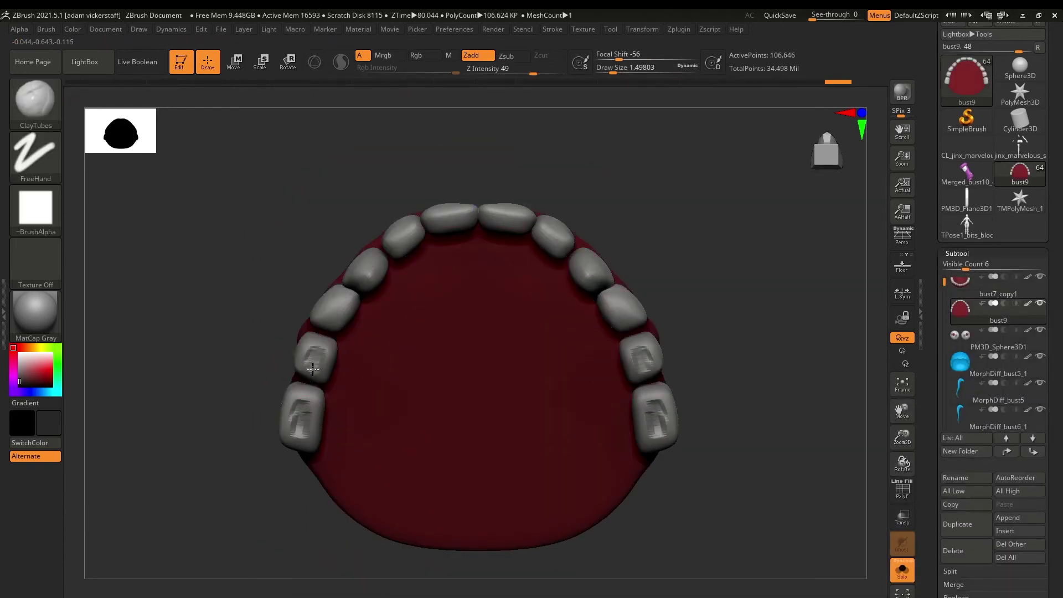
pyautogui.keyDown('shift'); pyautogui.moveTo(653, 407); pyautogui.dragTo(656, 438); pyautogui.keyUp('shift')
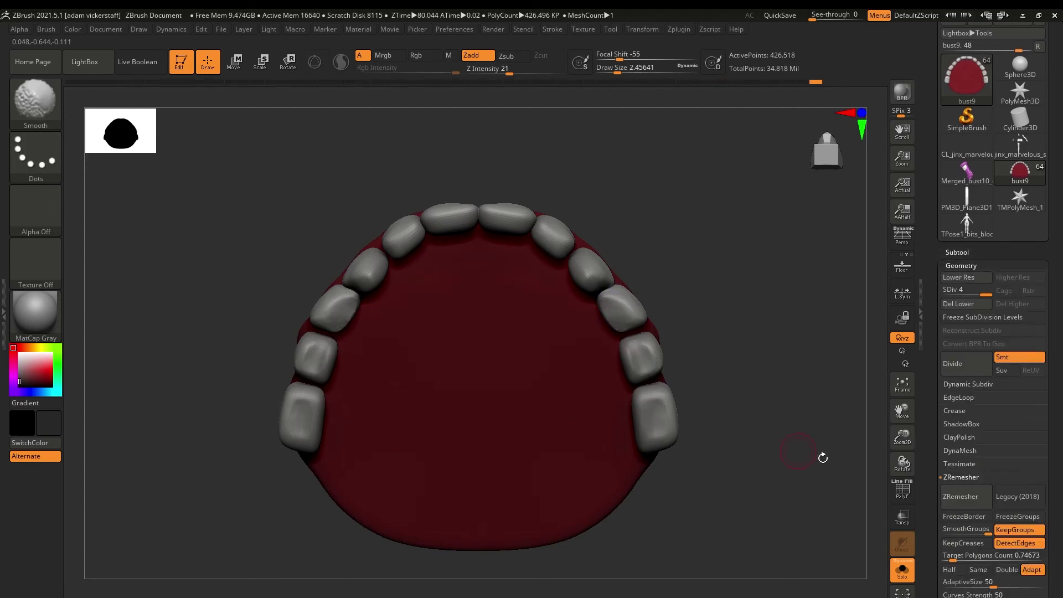
pyautogui.moveTo(902, 438); pyautogui.dragTo(902, 410)
pyautogui.keyDown('shift'); pyautogui.moveTo(903, 464); pyautogui.dragTo(902, 515); pyautogui.keyUp('shift')
pyautogui.moveTo(902, 437); pyautogui.dragTo(902, 487)
pyautogui.keyDown('shift'); pyautogui.moveTo(679, 365); pyautogui.dragTo(679, 332); pyautogui.keyUp('shift')
# Select the red piece inside the mouth and subdivide it three times, up to level 4.
pyautogui.click(957, 252)
pyautogui.scroll(-5, 963, 339)
pyautogui.click(962, 339)
pyautogui.moveTo(903, 464)
pyautogui.mouseDown()
pyautogui.moveTo(903, 410)
pyautogui.moveTo(903, 515)
pyautogui.moveTo(910, 450)
pyautogui.moveTo(908, 515)
pyautogui.moveTo(909, 468)
pyautogui.mouseUp()
pyautogui.click(958, 252)
pyautogui.click(962, 265)
pyautogui.hotkey('ctrl', 'd')
pyautogui.hotkey('ctrl', 'd')
pyautogui.hotkey('ctrl', 'd')
# Leave Solo mode and reposition the red mouth piece with the transpose Move line in transparent display.
pyautogui.click(903, 569)
pyautogui.click(902, 517)
pyautogui.press('w')
pyautogui.keyDown('shift'); pyautogui.moveTo(547, 460); pyautogui.dragTo(723, 460); pyautogui.keyUp('shift')
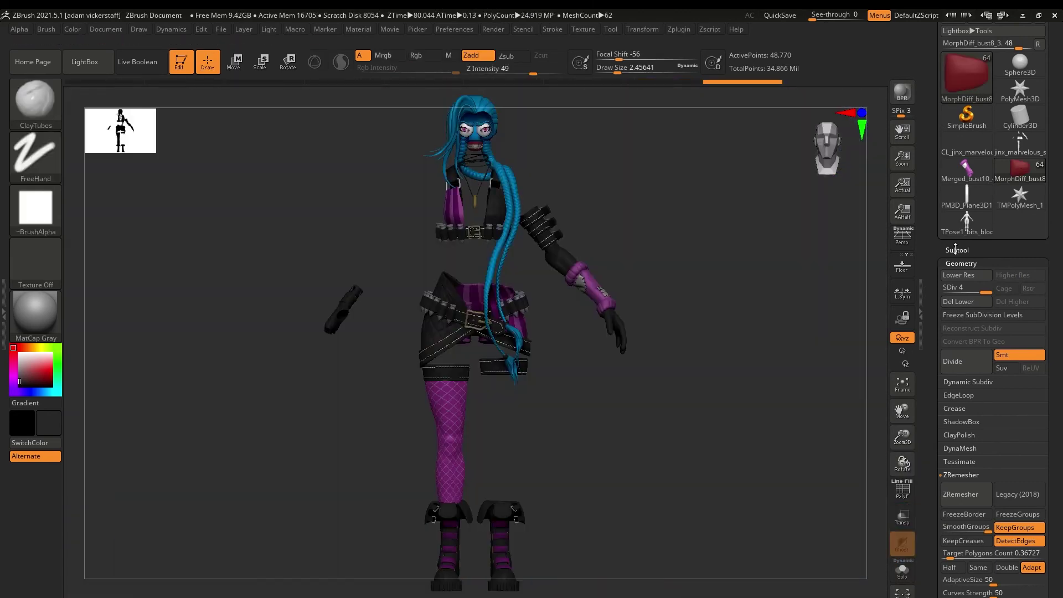
# Show the head and body again, select the body and open its texture map options.
pyautogui.click(957, 244)
pyautogui.click(961, 309)
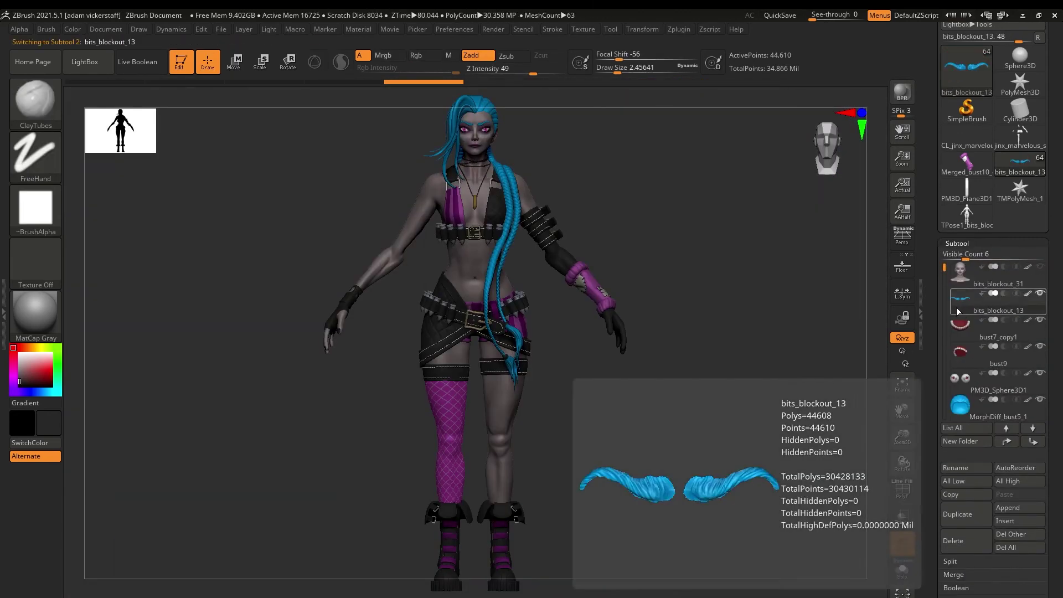
pyautogui.scroll(10, 1008, 445)
pyautogui.moveTo(903, 464)
pyautogui.mouseDown()
pyautogui.moveTo(870, 465)
pyautogui.moveTo(903, 467)
pyautogui.mouseUp()
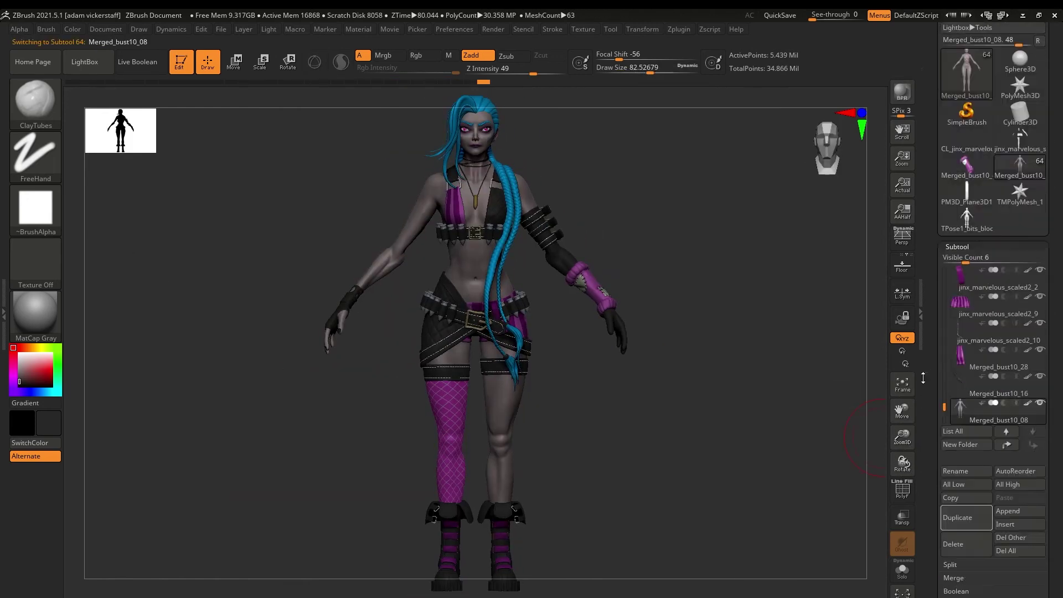
pyautogui.click(967, 131)
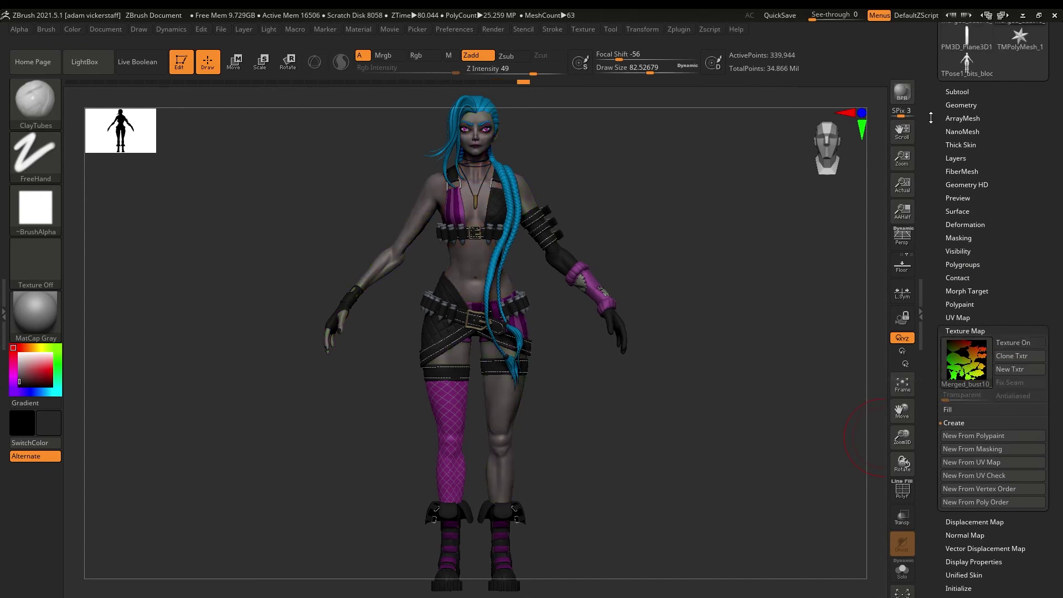
# Duplicate the body subtool and set the Standard brush to paint colour only.
pyautogui.click(957, 91)
pyautogui.click(968, 363)
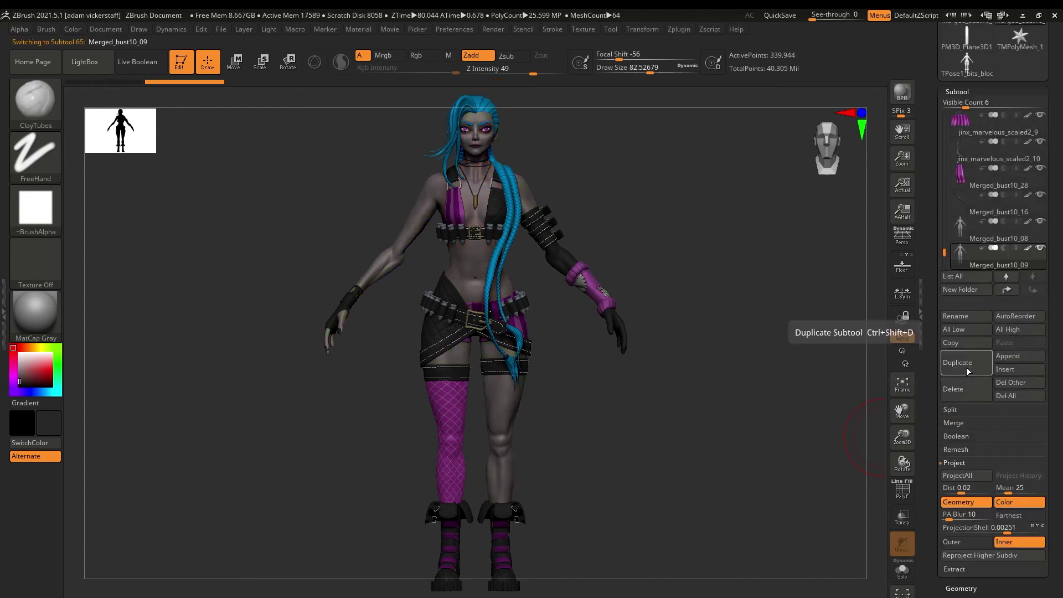
pyautogui.moveTo(902, 437); pyautogui.dragTo(903, 406)
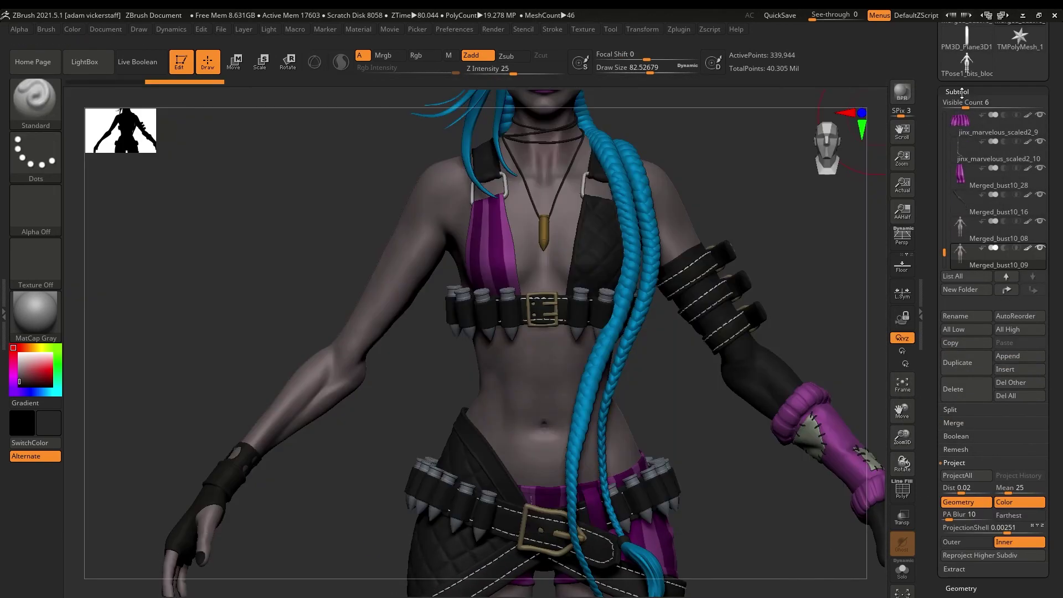
pyautogui.click(962, 92)
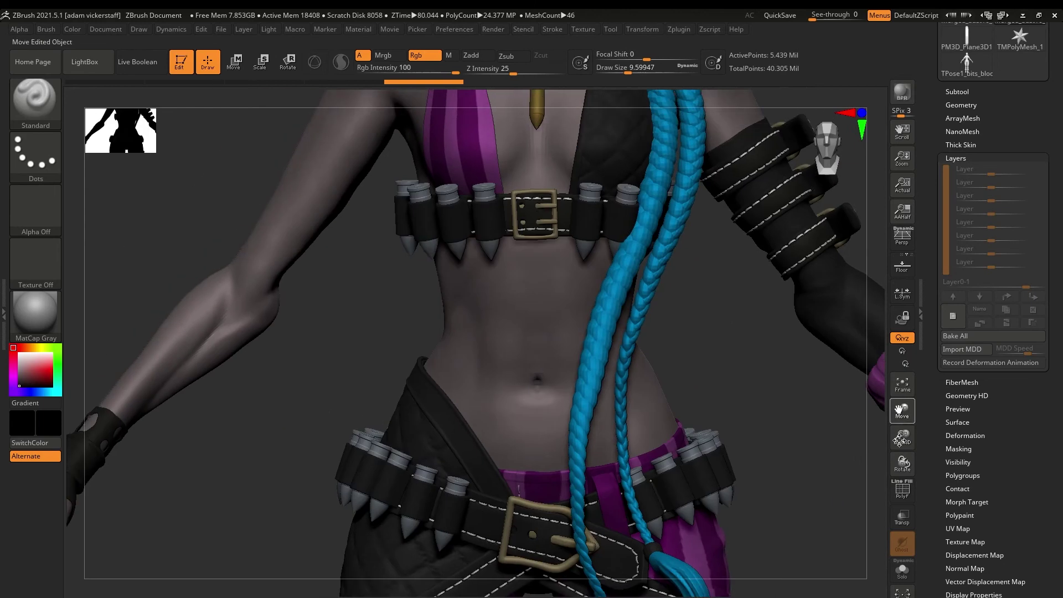
# Hide the original body, make the duplicate active and check it on its own.
pyautogui.click(957, 91)
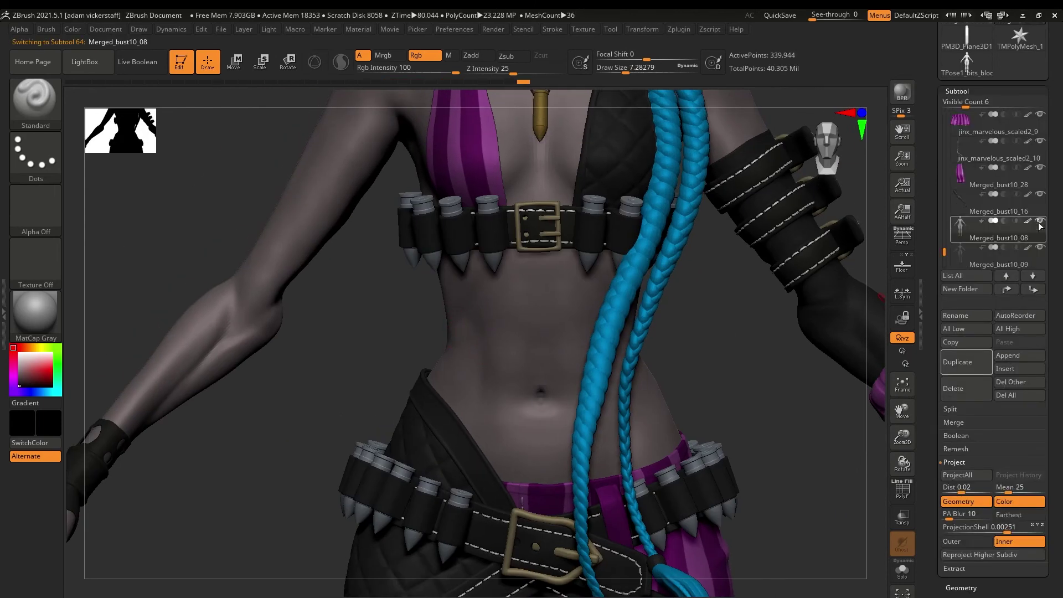
pyautogui.scroll(-2, 933, 250)
pyautogui.click(902, 571)
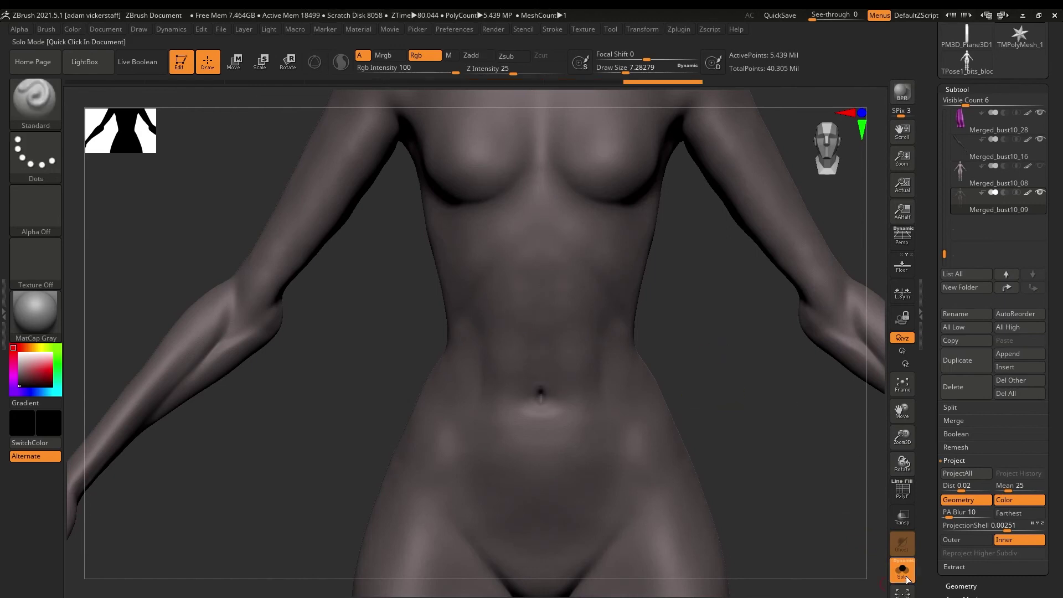
pyautogui.click(902, 571)
# Paint two black bullet shapes and dark-blue cloud swirl outlines on the bare abdomen.
pyautogui.keyDown('ctrl'); pyautogui.moveTo(488, 304); pyautogui.dragTo(502, 332); pyautogui.keyUp('ctrl')
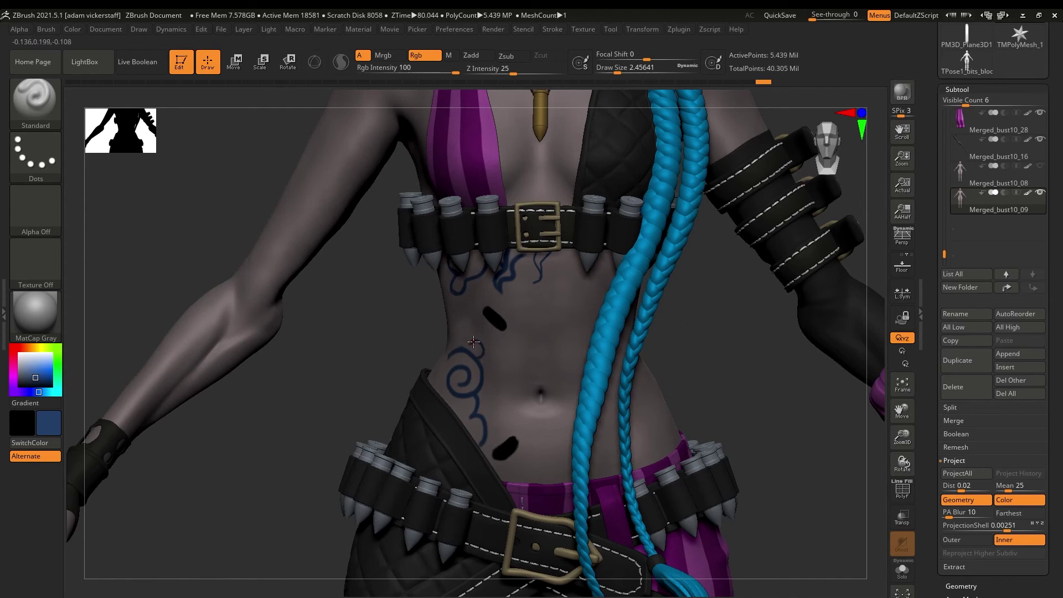
pyautogui.moveTo(360, 343); pyautogui.dragTo(474, 432)
# Fill the abdomen's cloud tattoos with light blue and colour the two bullets tan and orange.
pyautogui.click(902, 570)
pyautogui.moveTo(28, 366); pyautogui.dragTo(453, 355)
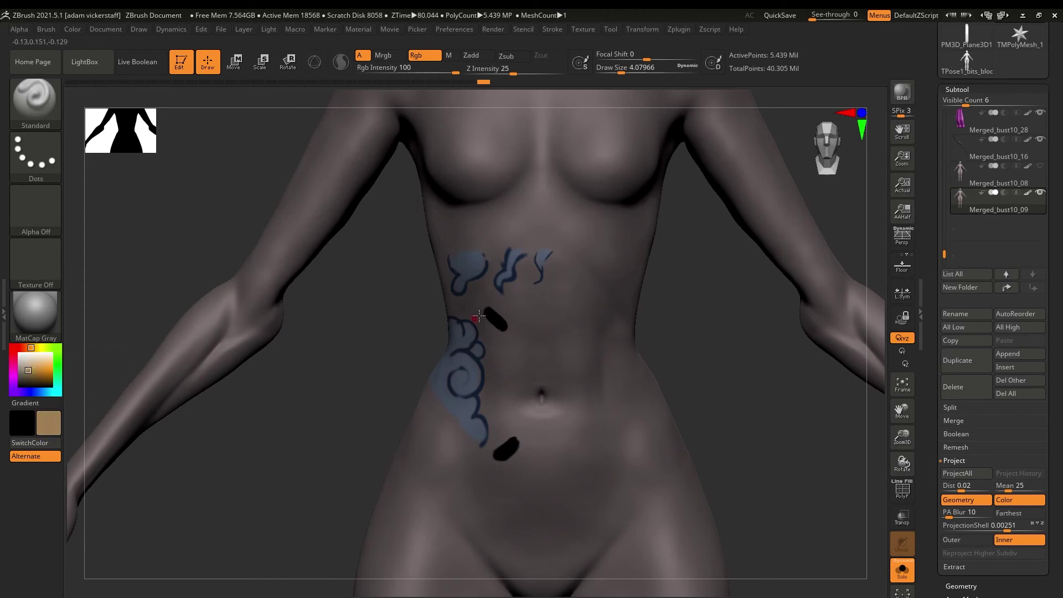
pyautogui.click(901, 570)
pyautogui.moveTo(901, 436); pyautogui.dragTo(908, 388)
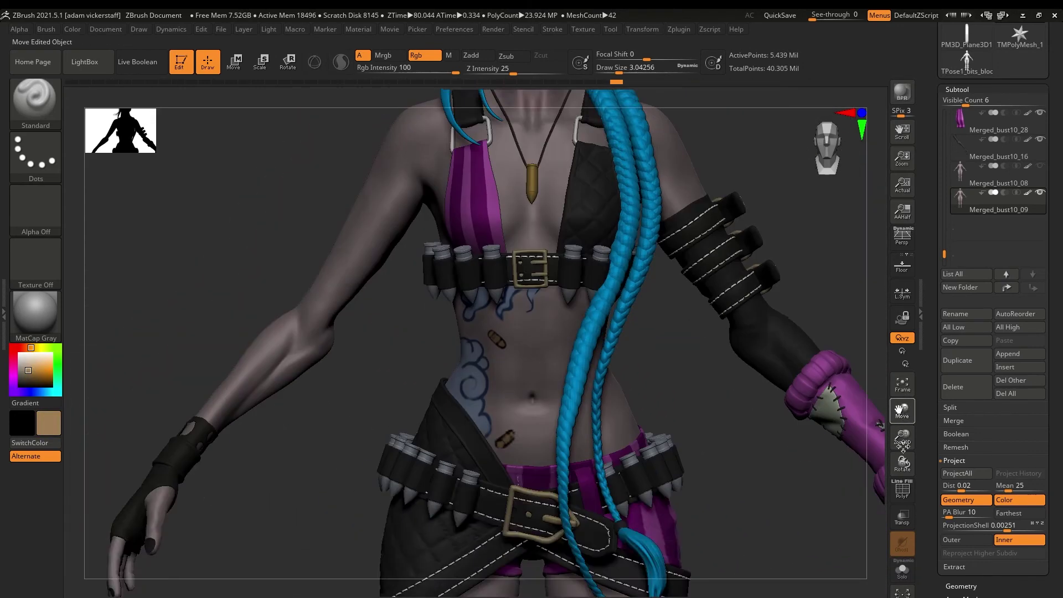
pyautogui.click(36, 366)
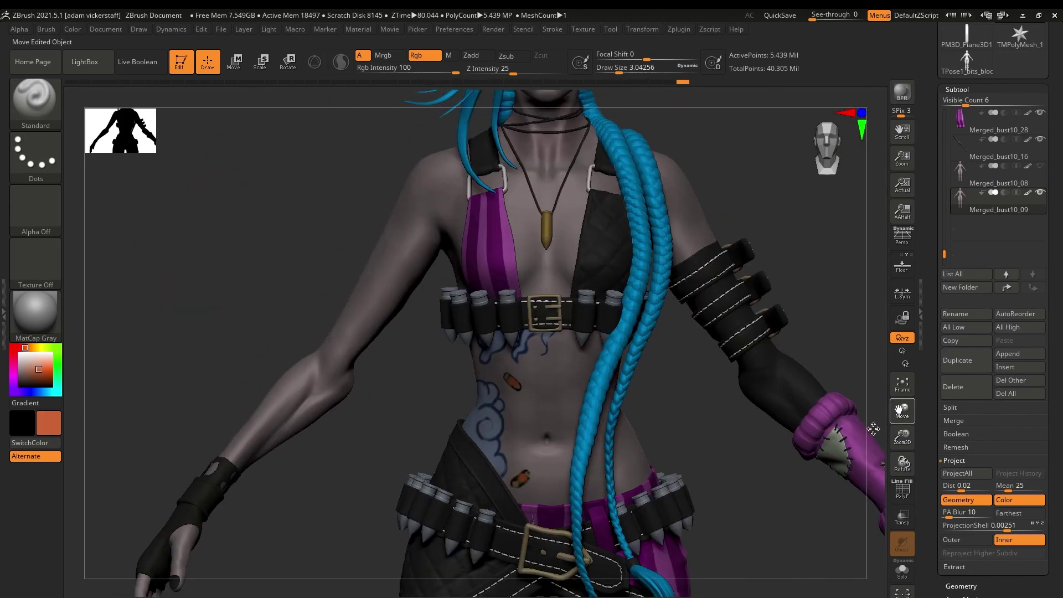
# Paint dark-blue cloud swirl outlines down the bare arm from the shoulder to the forearm.
pyautogui.moveTo(378, 290); pyautogui.dragTo(408, 301)
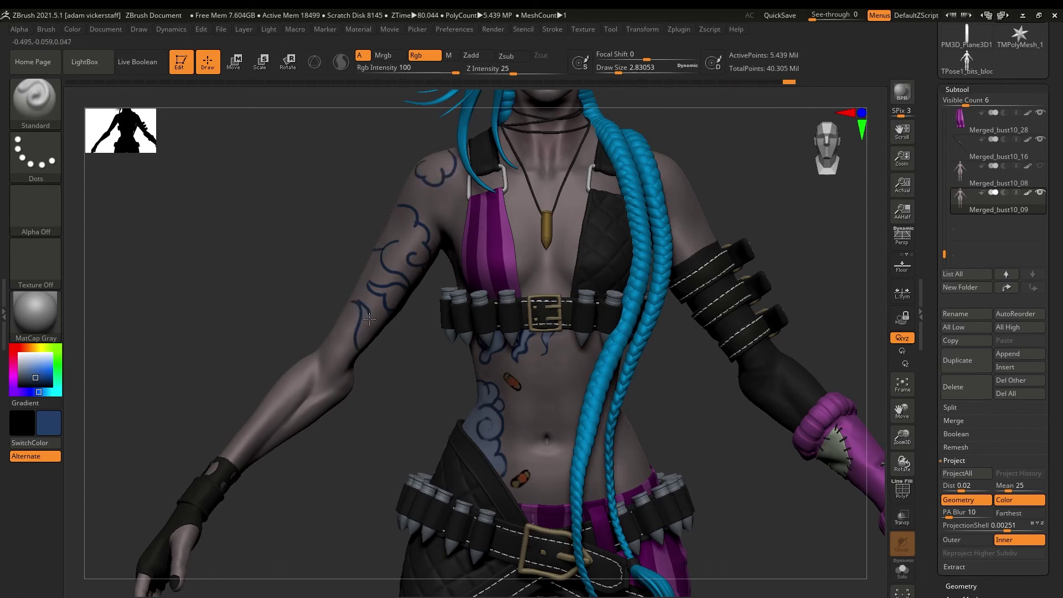
pyautogui.moveTo(902, 462); pyautogui.dragTo(343, 391)
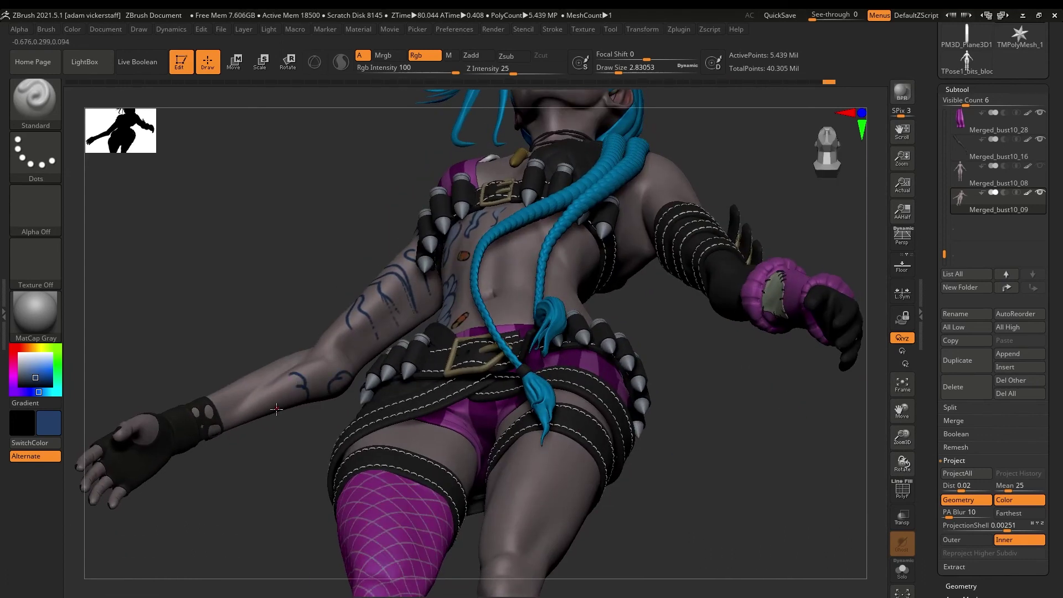
pyautogui.moveTo(808, 465); pyautogui.dragTo(280, 370)
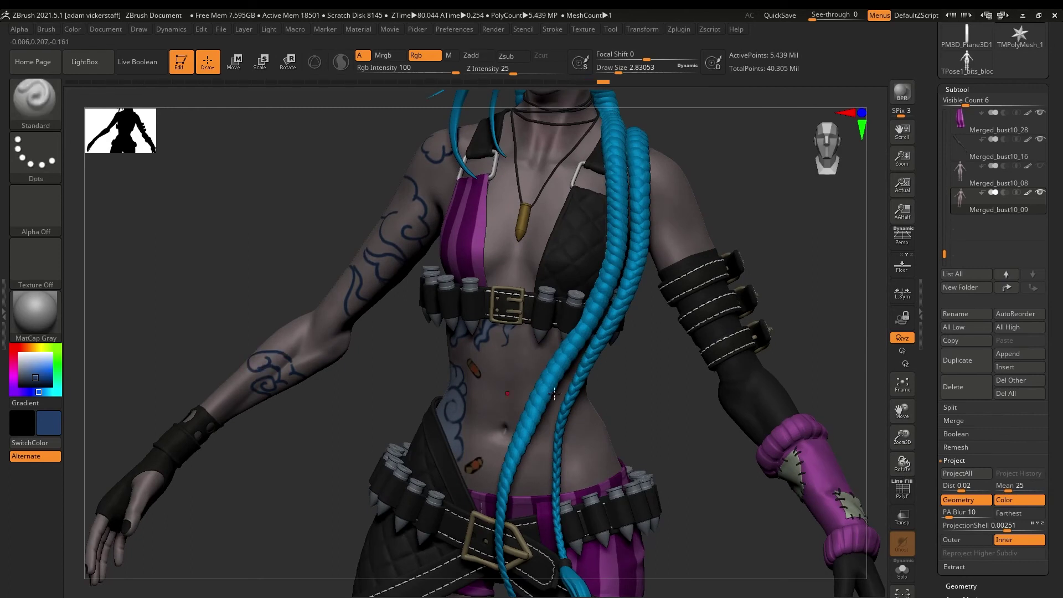
pyautogui.moveTo(296, 328); pyautogui.dragTo(331, 315)
pyautogui.moveTo(902, 435); pyautogui.dragTo(901, 465)
# Fill the bare arm's clouds with light blue and add three black bullet shapes between them.
pyautogui.press('c')
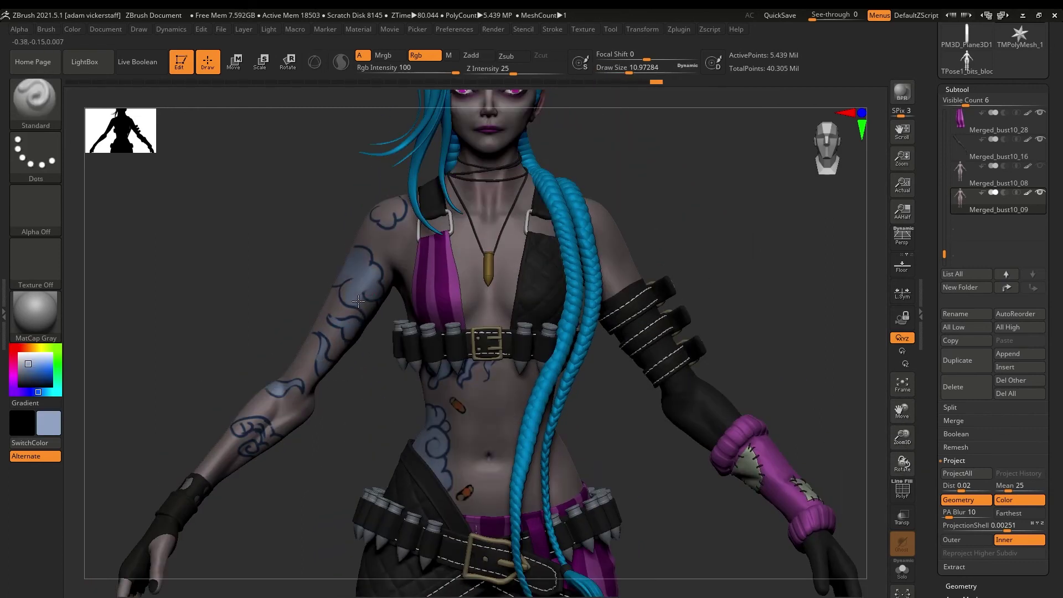
pyautogui.moveTo(383, 245); pyautogui.dragTo(387, 245)
pyautogui.moveTo(390, 240); pyautogui.dragTo(390, 253)
pyautogui.moveTo(902, 437); pyautogui.dragTo(902, 426)
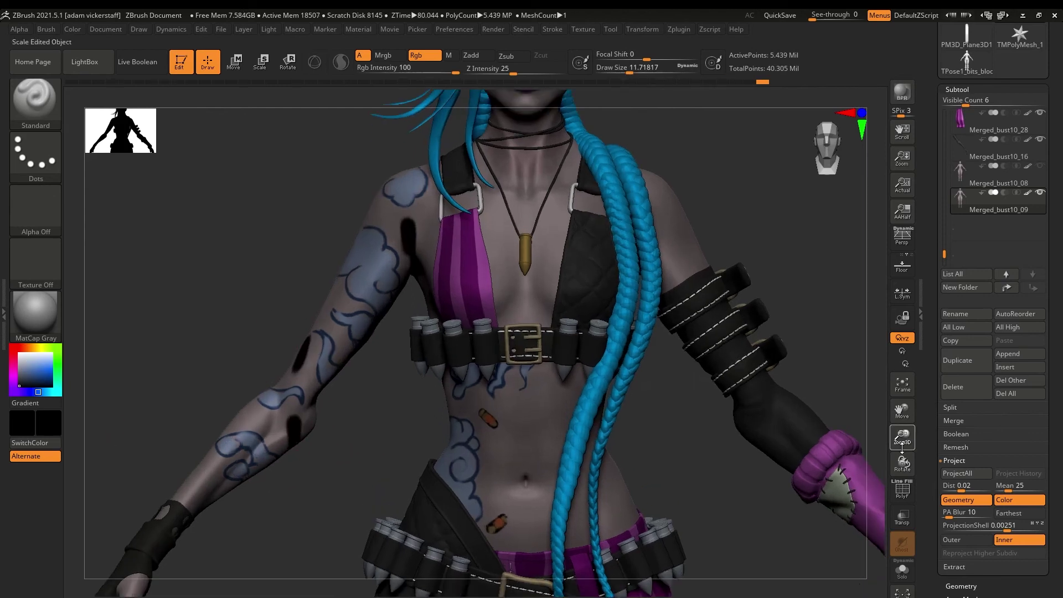
# Colour the bare arm's bullets tan and orange, and add black detail lines.
pyautogui.press('c')
pyautogui.press('s')
pyautogui.moveTo(407, 231); pyautogui.dragTo(393, 230)
pyautogui.moveTo(472, 389); pyautogui.dragTo(304, 359, button='right')
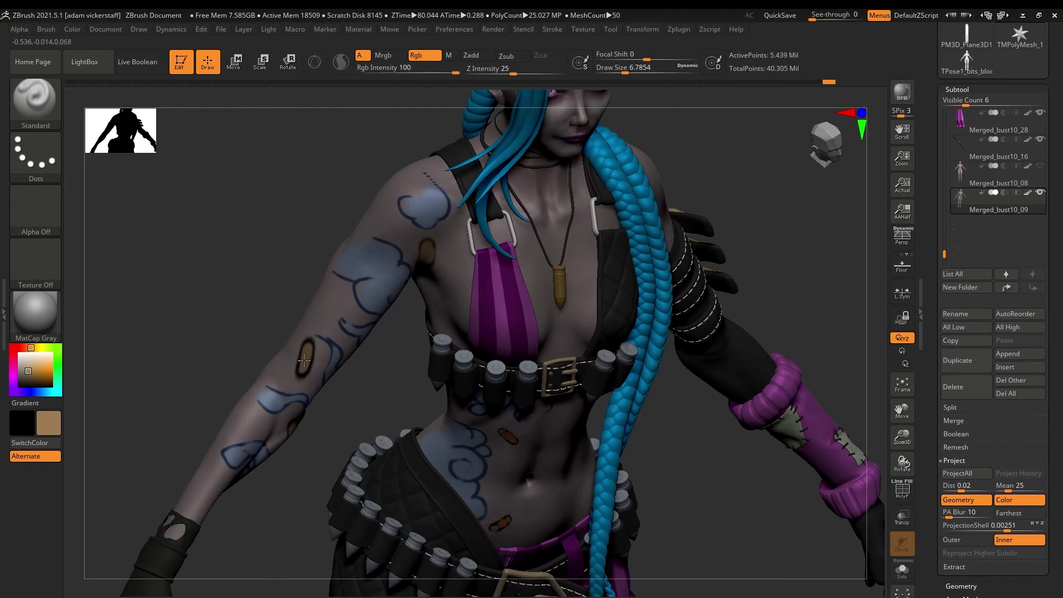
pyautogui.moveTo(819, 459); pyautogui.dragTo(288, 431, button='right')
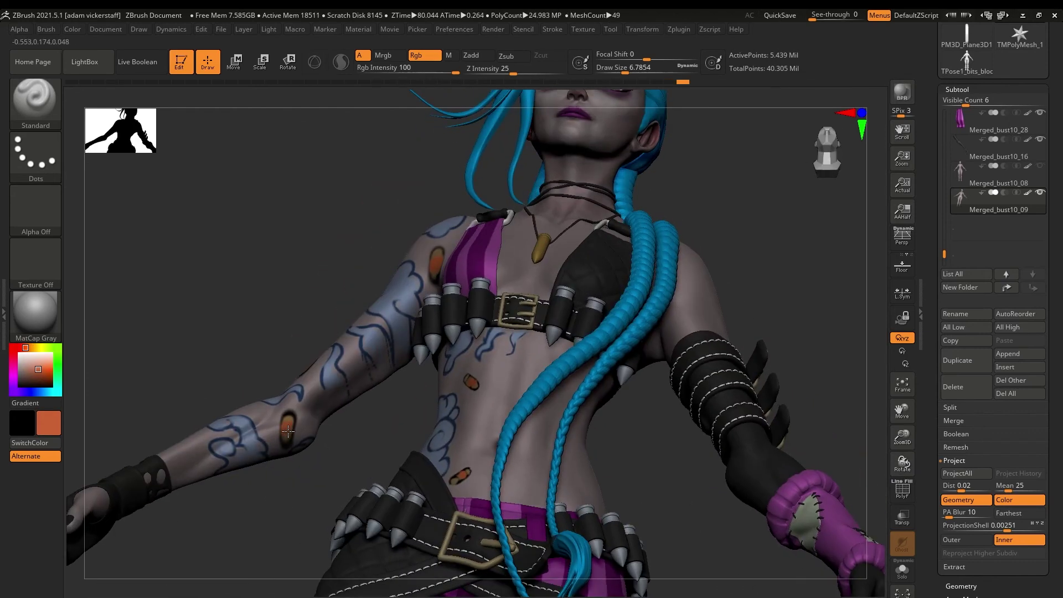
pyautogui.moveTo(423, 432); pyautogui.dragTo(310, 339, button='right')
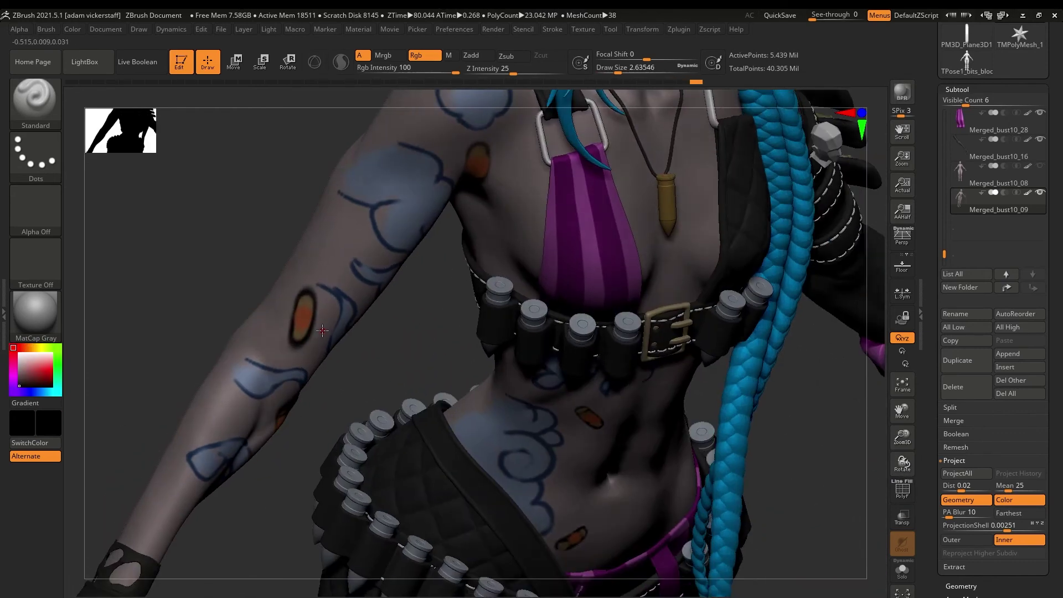
pyautogui.moveTo(902, 464); pyautogui.dragTo(820, 457)
pyautogui.moveTo(902, 437); pyautogui.dragTo(908, 393)
pyautogui.keyDown('shift'); pyautogui.moveTo(901, 465); pyautogui.dragTo(853, 464); pyautogui.keyUp('shift')
pyautogui.moveTo(902, 438); pyautogui.dragTo(968, 449)
# Continue the dark-blue cloud outlines around the back of the shoulder, upper arm and elbow.
pyautogui.press('c')
pyautogui.moveTo(902, 469); pyautogui.dragTo(997, 462)
pyautogui.moveTo(902, 411); pyautogui.dragTo(972, 434)
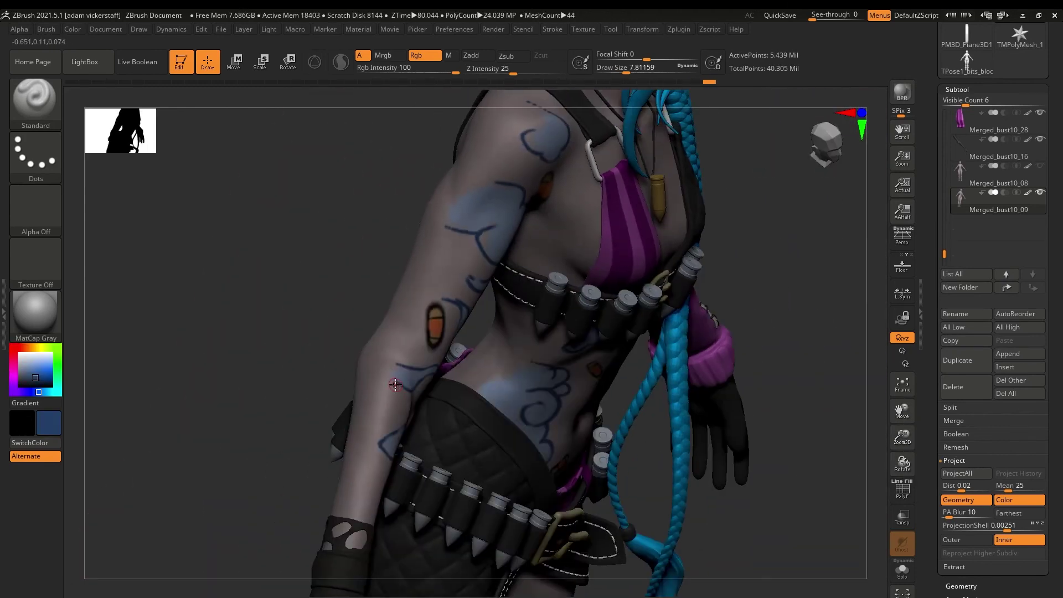
pyautogui.moveTo(521, 136); pyautogui.dragTo(474, 116)
pyautogui.moveTo(902, 411); pyautogui.dragTo(898, 590)
pyautogui.moveTo(518, 286); pyautogui.dragTo(506, 270)
pyautogui.moveTo(901, 438); pyautogui.dragTo(963, 443)
pyautogui.moveTo(902, 464)
pyautogui.mouseDown()
pyautogui.moveTo(887, 446)
pyautogui.moveTo(775, 454)
pyautogui.mouseUp()
pyautogui.moveTo(902, 437); pyautogui.dragTo(841, 440)
pyautogui.moveTo(603, 344); pyautogui.dragTo(569, 385)
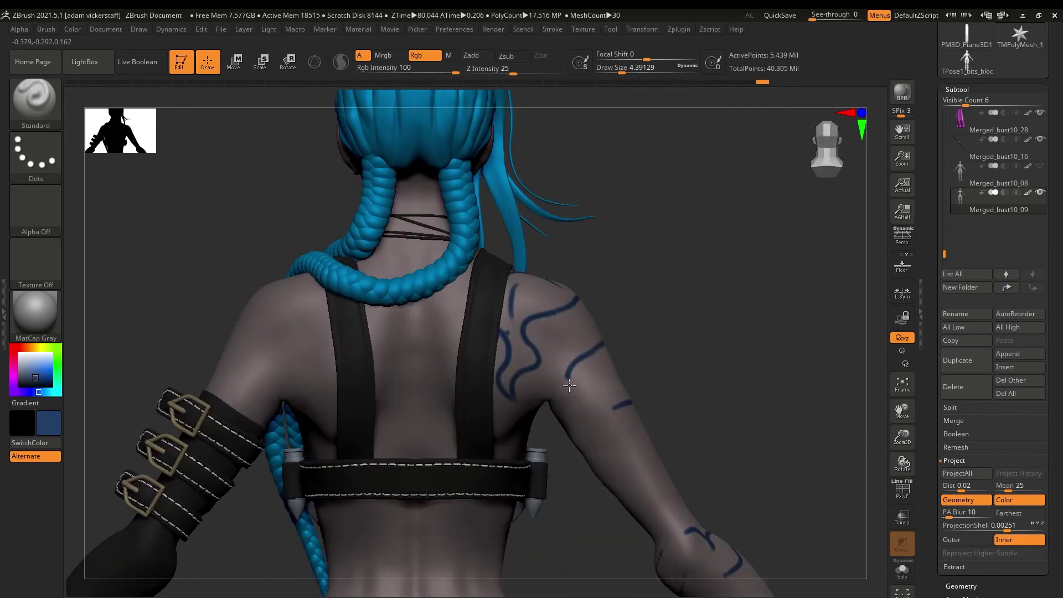
pyautogui.moveTo(902, 438); pyautogui.dragTo(961, 455)
pyautogui.moveTo(901, 464)
pyautogui.mouseDown()
pyautogui.moveTo(859, 484)
pyautogui.moveTo(904, 465)
pyautogui.moveTo(910, 483)
pyautogui.moveTo(859, 475)
pyautogui.moveTo(902, 471)
pyautogui.moveTo(937, 421)
pyautogui.moveTo(941, 454)
pyautogui.moveTo(885, 468)
pyautogui.moveTo(908, 477)
pyautogui.mouseUp()
pyautogui.moveTo(902, 464); pyautogui.dragTo(892, 492)
pyautogui.hotkey('ctrl', 'z')
# Isolate the body with Solo and paint dark-blue cloud outlines on the back ribs and lower back.
pyautogui.moveTo(901, 438)
pyautogui.mouseDown()
pyautogui.moveTo(907, 501)
pyautogui.moveTo(897, 326)
pyautogui.moveTo(899, 382)
pyautogui.mouseUp()
pyautogui.moveTo(902, 464)
pyautogui.mouseDown()
pyautogui.moveTo(819, 465)
pyautogui.moveTo(891, 457)
pyautogui.moveTo(898, 471)
pyautogui.mouseUp()
pyautogui.click(901, 517)
pyautogui.click(902, 517)
pyautogui.moveTo(902, 464)
pyautogui.mouseDown()
pyautogui.moveTo(963, 465)
pyautogui.moveTo(869, 463)
pyautogui.moveTo(962, 470)
pyautogui.moveTo(877, 467)
pyautogui.mouseUp()
pyautogui.click(902, 570)
pyautogui.press('s')
pyautogui.moveTo(456, 455); pyautogui.dragTo(473, 455)
# Fill the cloud tattoos on the hip, lower back and side ribs with light blue.
pyautogui.keyDown('ctrl'); pyautogui.moveTo(538, 386); pyautogui.dragTo(534, 353, button='right'); pyautogui.keyUp('ctrl')
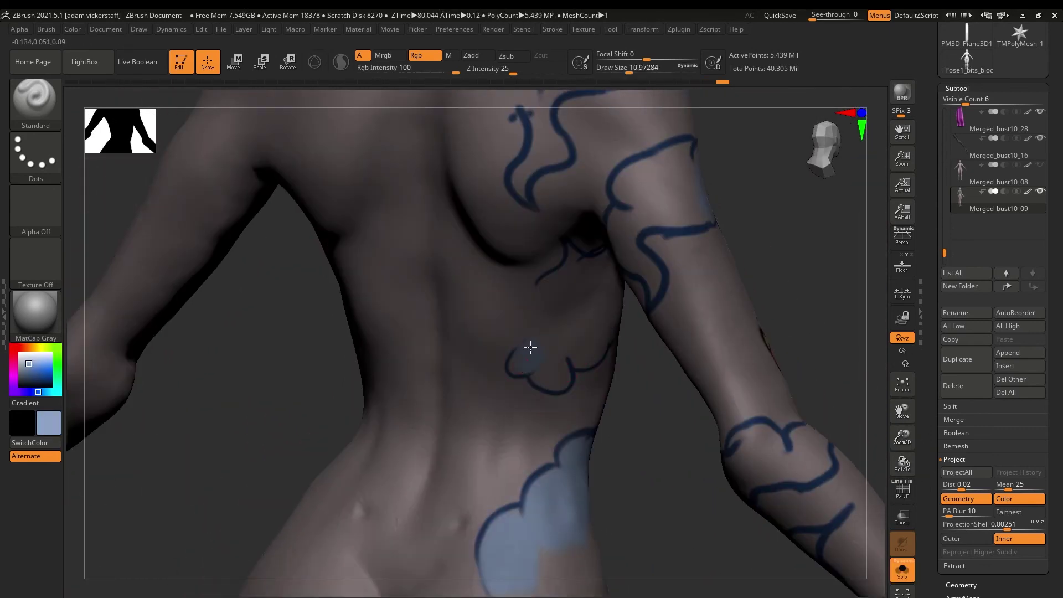
pyautogui.moveTo(902, 464); pyautogui.dragTo(775, 465)
pyautogui.press('s')
pyautogui.moveTo(597, 309); pyautogui.dragTo(591, 309)
pyautogui.moveTo(900, 468); pyautogui.dragTo(856, 466)
pyautogui.moveTo(744, 339); pyautogui.dragTo(771, 302)
pyautogui.moveTo(902, 464)
pyautogui.mouseDown()
pyautogui.moveTo(991, 464)
pyautogui.moveTo(922, 469)
pyautogui.mouseUp()
pyautogui.moveTo(684, 282); pyautogui.dragTo(682, 244)
pyautogui.moveTo(902, 464); pyautogui.dragTo(775, 464)
pyautogui.moveTo(902, 438); pyautogui.dragTo(720, 464)
# Fill the clouds on the shoulder blade and the back of the tattooed arm with light blue.
pyautogui.moveTo(901, 411); pyautogui.dragTo(425, 424)
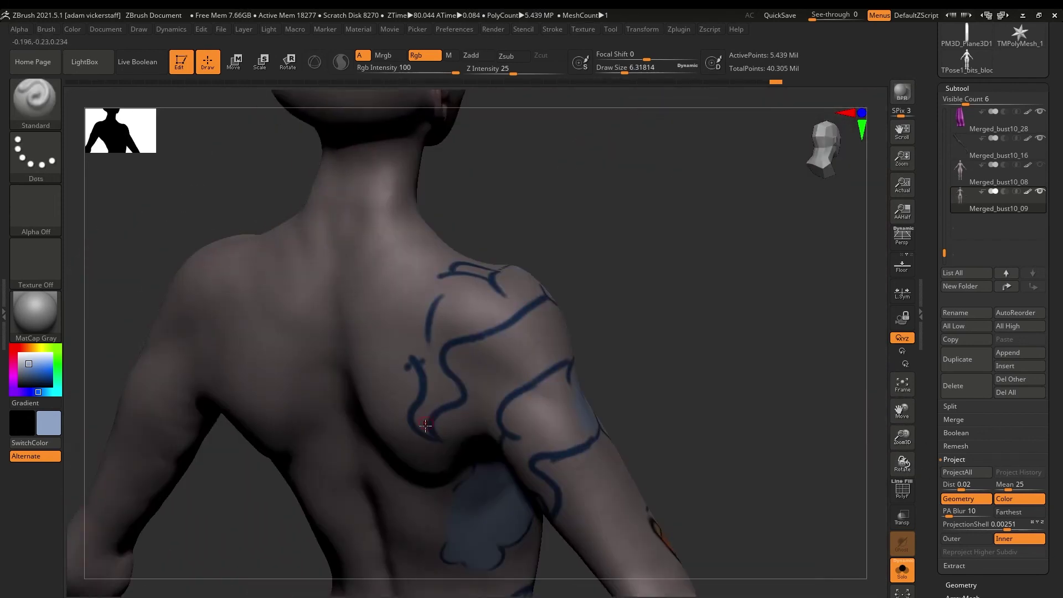
pyautogui.moveTo(890, 465)
pyautogui.mouseDown()
pyautogui.moveTo(882, 471)
pyautogui.moveTo(908, 464)
pyautogui.moveTo(719, 464)
pyautogui.mouseUp()
pyautogui.click(517, 458)
pyautogui.moveTo(902, 438); pyautogui.dragTo(902, 410)
pyautogui.moveTo(902, 464); pyautogui.dragTo(969, 443)
pyautogui.moveTo(901, 437); pyautogui.dragTo(831, 421)
pyautogui.moveTo(880, 469); pyautogui.dragTo(921, 460)
# Outline the light-blue cloud tattoo beneath the bust in dark blue.
pyautogui.moveTo(36, 369); pyautogui.dragTo(537, 308)
pyautogui.moveTo(486, 376); pyautogui.dragTo(548, 416)
pyautogui.moveTo(901, 464)
pyautogui.mouseDown()
pyautogui.moveTo(928, 451)
pyautogui.moveTo(908, 460)
pyautogui.moveTo(863, 432)
pyautogui.mouseUp()
pyautogui.moveTo(901, 411)
pyautogui.mouseDown()
pyautogui.moveTo(878, 387)
pyautogui.moveTo(658, 317)
pyautogui.mouseUp()
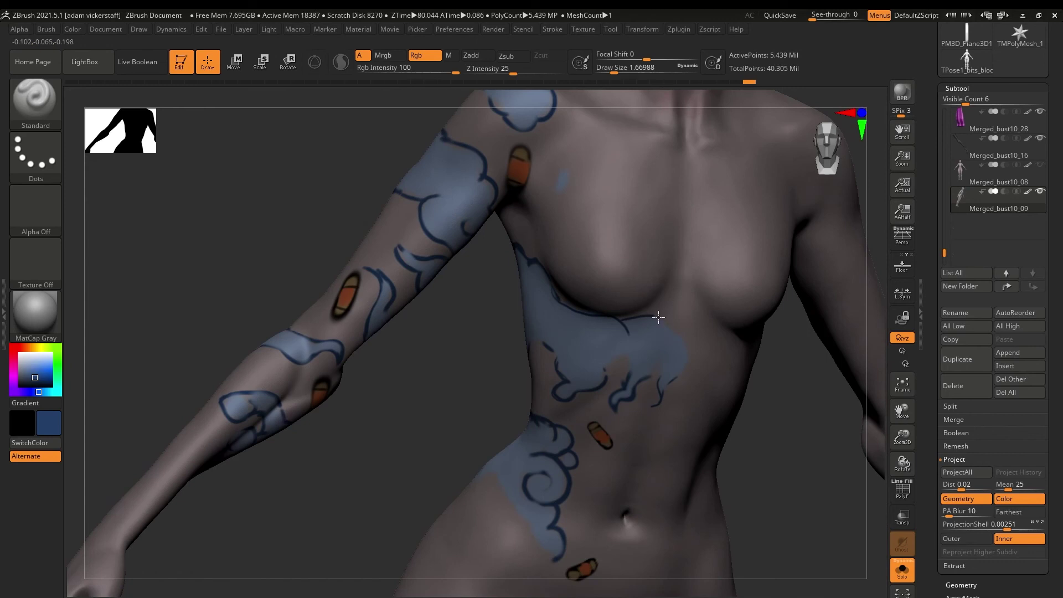
pyautogui.moveTo(651, 377); pyautogui.dragTo(657, 359)
pyautogui.moveTo(605, 372); pyautogui.dragTo(630, 374)
pyautogui.moveTo(901, 464)
pyautogui.mouseDown()
pyautogui.moveTo(902, 445)
pyautogui.moveTo(920, 456)
pyautogui.moveTo(882, 474)
pyautogui.moveTo(908, 465)
pyautogui.mouseUp()
# Paint black-outlined bullets in tan and orange on the lower back and the back of the tattooed upper arm.
pyautogui.moveTo(36, 370); pyautogui.dragTo(532, 314)
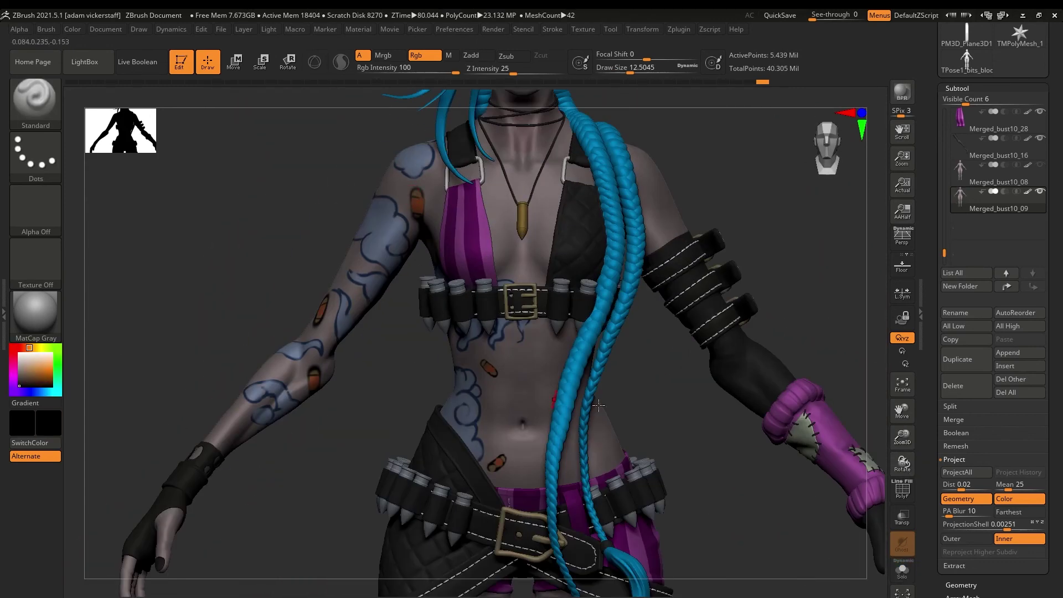
pyautogui.moveTo(599, 405); pyautogui.dragTo(543, 373)
pyautogui.moveTo(552, 291); pyautogui.dragTo(555, 308)
pyautogui.moveTo(902, 464)
pyautogui.mouseDown()
pyautogui.moveTo(870, 460)
pyautogui.moveTo(995, 458)
pyautogui.mouseUp()
pyautogui.press('c')
pyautogui.moveTo(902, 438); pyautogui.dragTo(903, 463)
pyautogui.moveTo(292, 446); pyautogui.dragTo(314, 468)
pyautogui.moveTo(901, 464); pyautogui.dragTo(892, 469)
pyautogui.moveTo(517, 308); pyautogui.dragTo(521, 336)
pyautogui.press('c')
pyautogui.moveTo(903, 463)
pyautogui.mouseDown()
pyautogui.moveTo(802, 464)
pyautogui.moveTo(996, 461)
pyautogui.mouseUp()
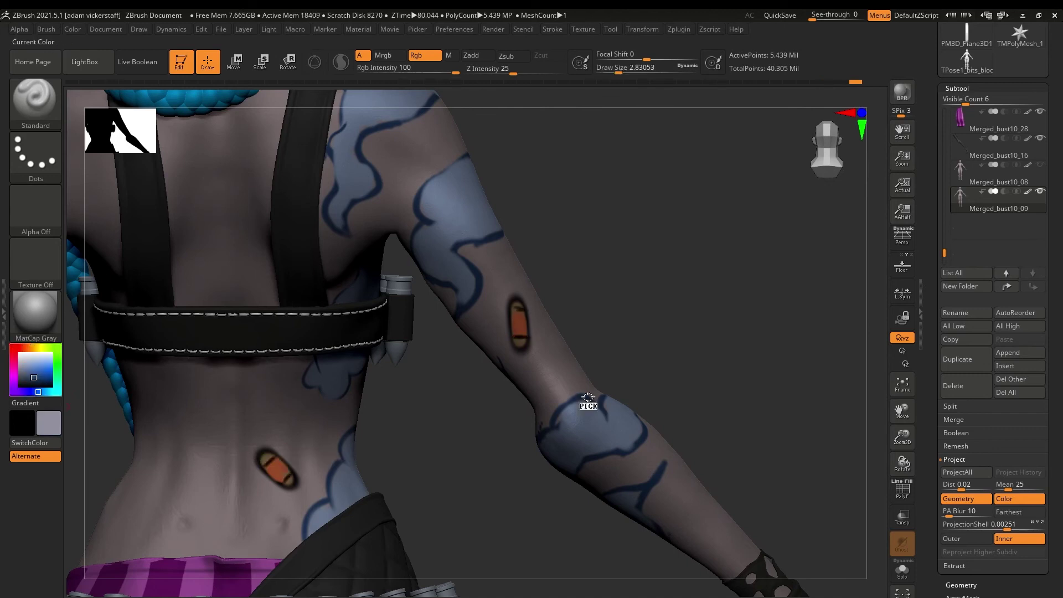
# Generate the body's texture map from its painted colours, clone it and export it as tatoo.jpg.
pyautogui.moveTo(902, 437); pyautogui.dragTo(902, 406)
pyautogui.moveTo(902, 464); pyautogui.dragTo(814, 463)
pyautogui.moveTo(902, 437); pyautogui.dragTo(902, 423)
pyautogui.moveTo(902, 464); pyautogui.dragTo(902, 432)
pyautogui.click(965, 325)
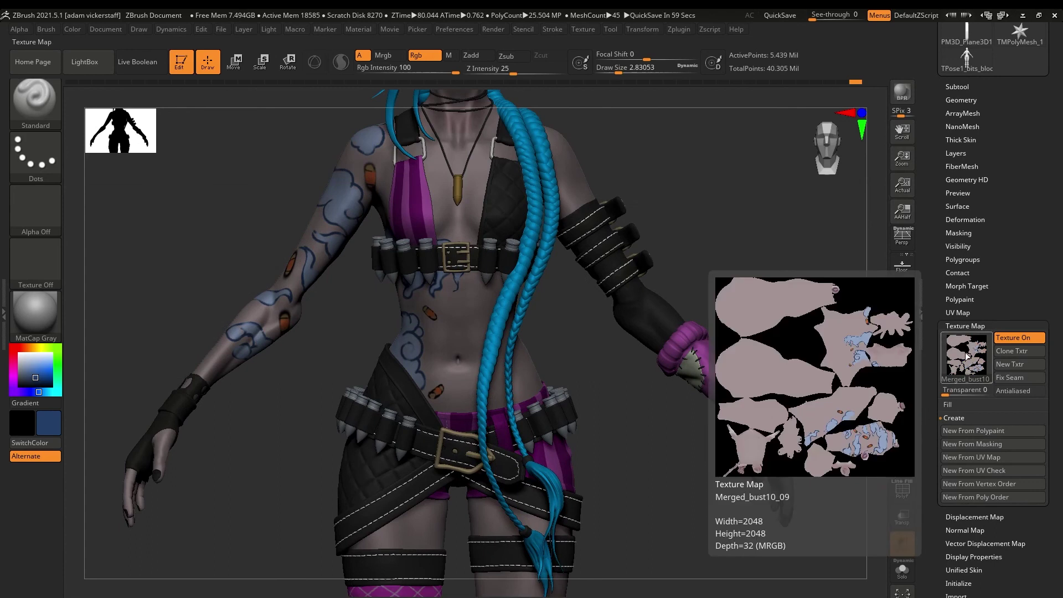
pyautogui.click(1011, 351)
pyautogui.click(35, 261)
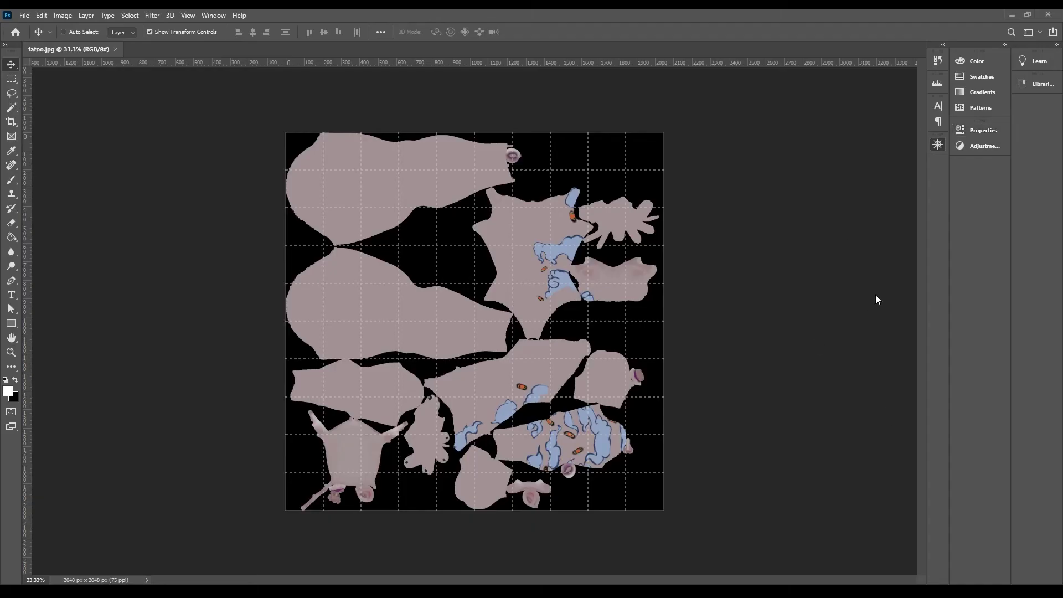
# Switch to Photoshop, create a new 1024 × 1024 px document and fill a new layer with mid grey.
pyautogui.keyDown('alt'); pyautogui.scroll(10, 452, 164); pyautogui.keyUp('alt')
pyautogui.moveTo(884, 178); pyautogui.dragTo(681, 111)
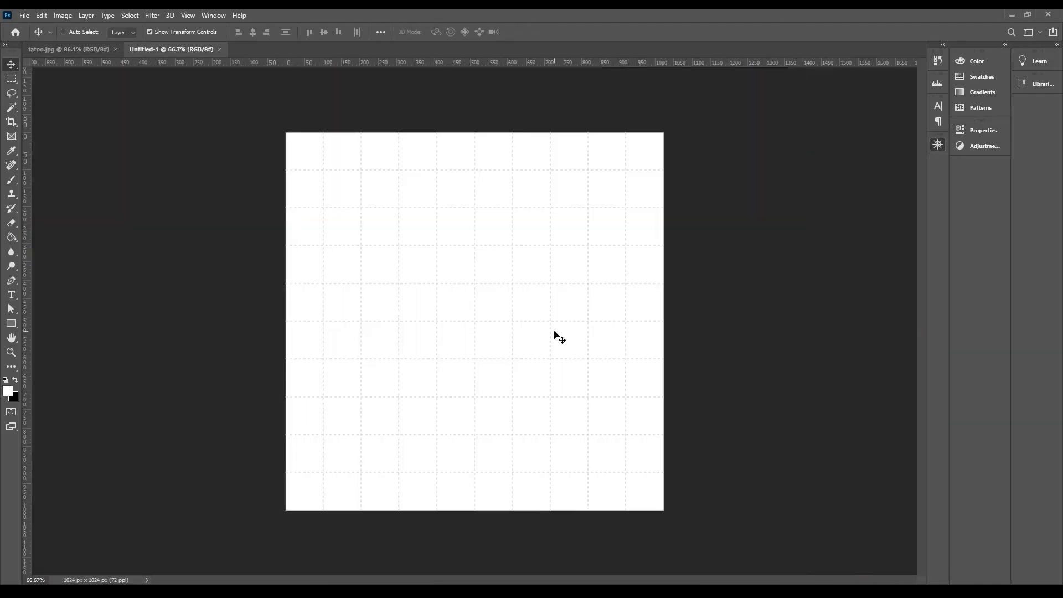
pyautogui.click(11, 280)
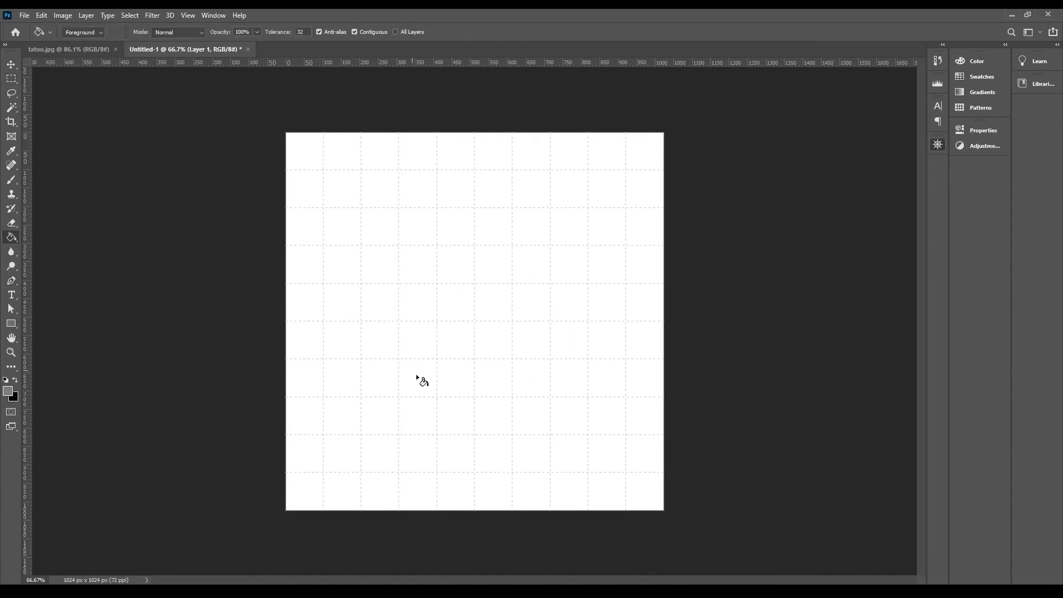
pyautogui.click(417, 374)
# Draw a rectangle six grid cells wide and two tall with the Pen tool, using an 8 px black stroke.
pyautogui.click(11, 280)
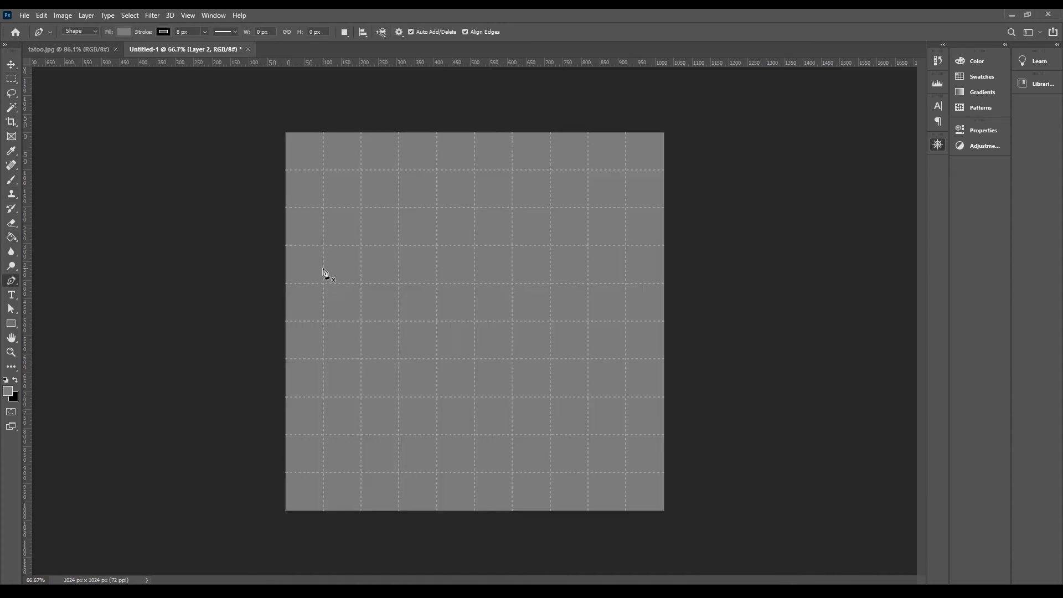
pyautogui.click(589, 360)
pyautogui.click(589, 285)
pyautogui.click(361, 285)
pyautogui.click(361, 359)
pyautogui.keyDown('alt'); pyautogui.scroll(4, 720, 324); pyautogui.keyUp('alt')
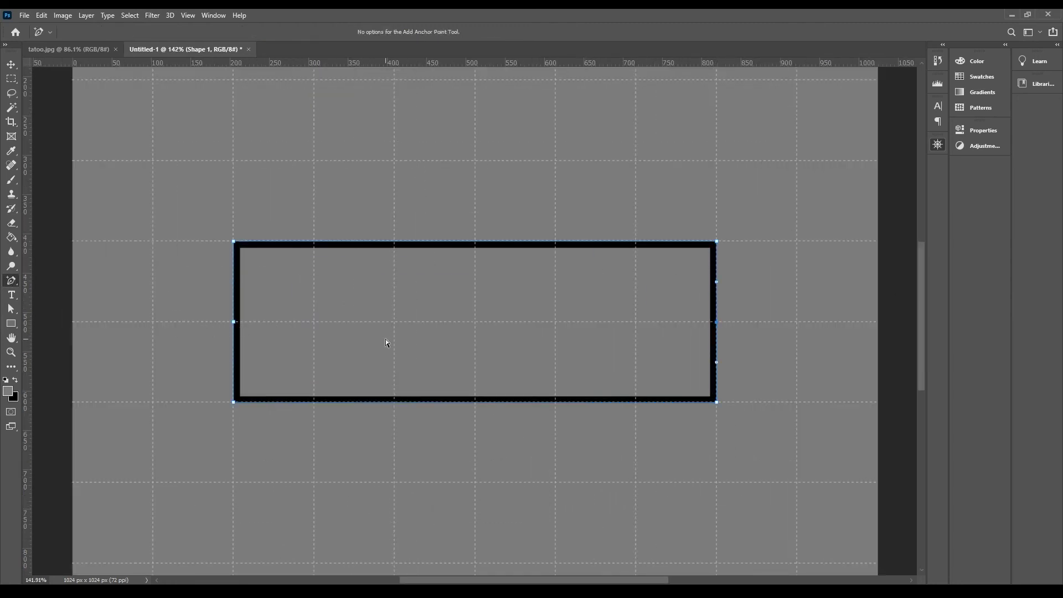
# Pull the midpoints of the rectangle's short sides outward to bulge both ends, about 696 px wide overall.
pyautogui.click(11, 309)
pyautogui.moveTo(716, 322); pyautogui.dragTo(735, 321)
pyautogui.moveTo(233, 321); pyautogui.dragTo(210, 322)
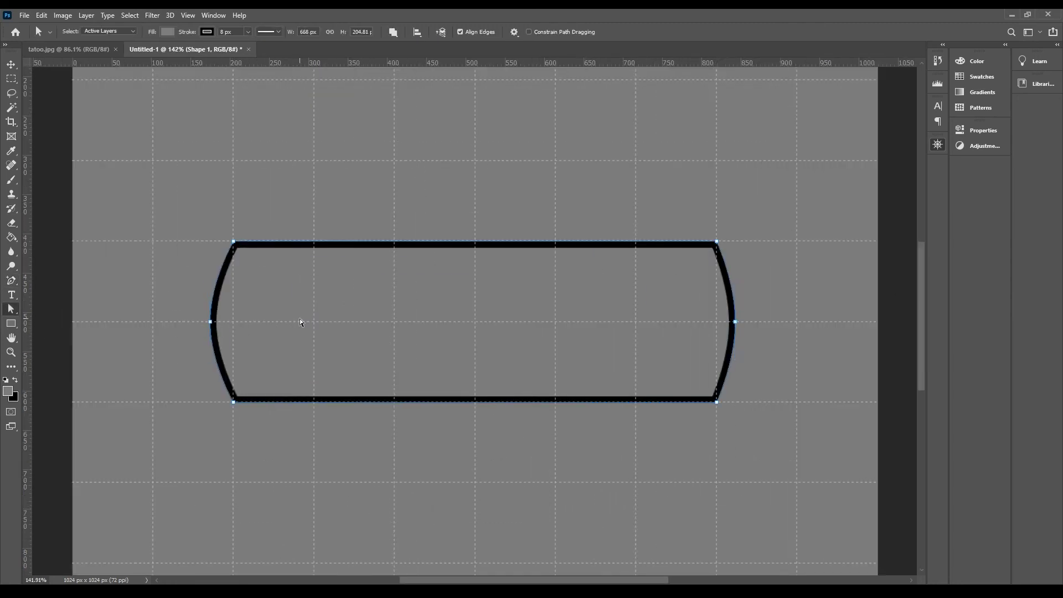
pyautogui.moveTo(736, 322); pyautogui.dragTo(747, 322)
pyautogui.moveTo(211, 321); pyautogui.dragTo(199, 322)
# Try a band line across the capsule near one end, bending it into a curve from an added midpoint.
pyautogui.click(11, 281)
pyautogui.rightClick(16, 286)
pyautogui.click(52, 282)
pyautogui.click(267, 241)
pyautogui.click(268, 402)
pyautogui.rightClick(14, 283)
pyautogui.click(53, 317)
pyautogui.click(268, 322)
pyautogui.press('a')
pyautogui.moveTo(268, 322); pyautogui.dragTo(238, 322)
# Duplicate the curved band line three times along the capsule and delete all the band lines.
pyautogui.click(837, 459)
pyautogui.click(837, 459)
pyautogui.rightClick(14, 282)
pyautogui.click(53, 282)
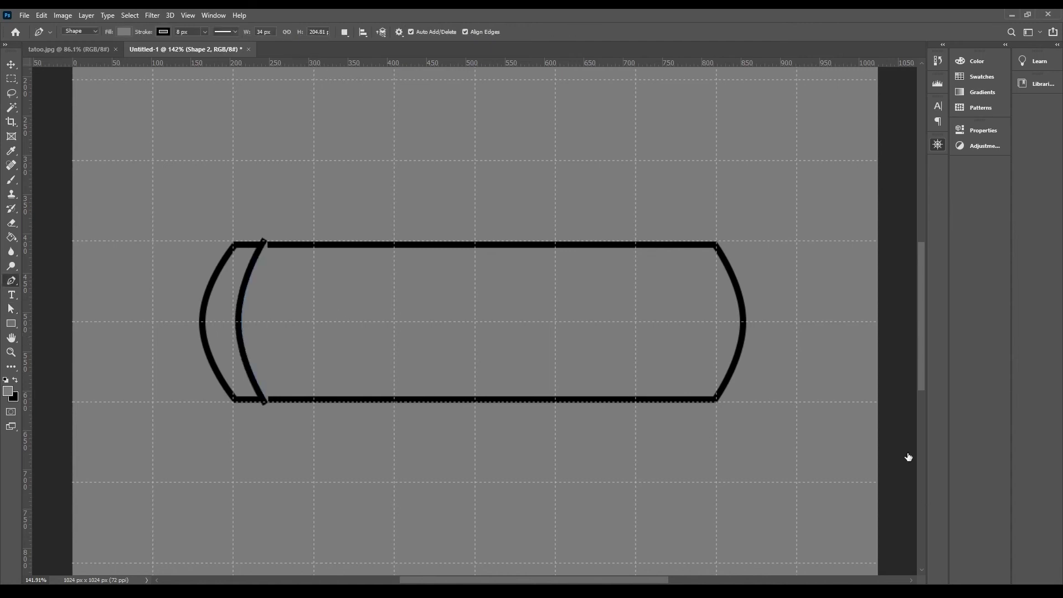
pyautogui.press('v')
pyautogui.keyDown('alt'); pyautogui.moveTo(246, 288); pyautogui.dragTo(693, 302); pyautogui.keyUp('alt')
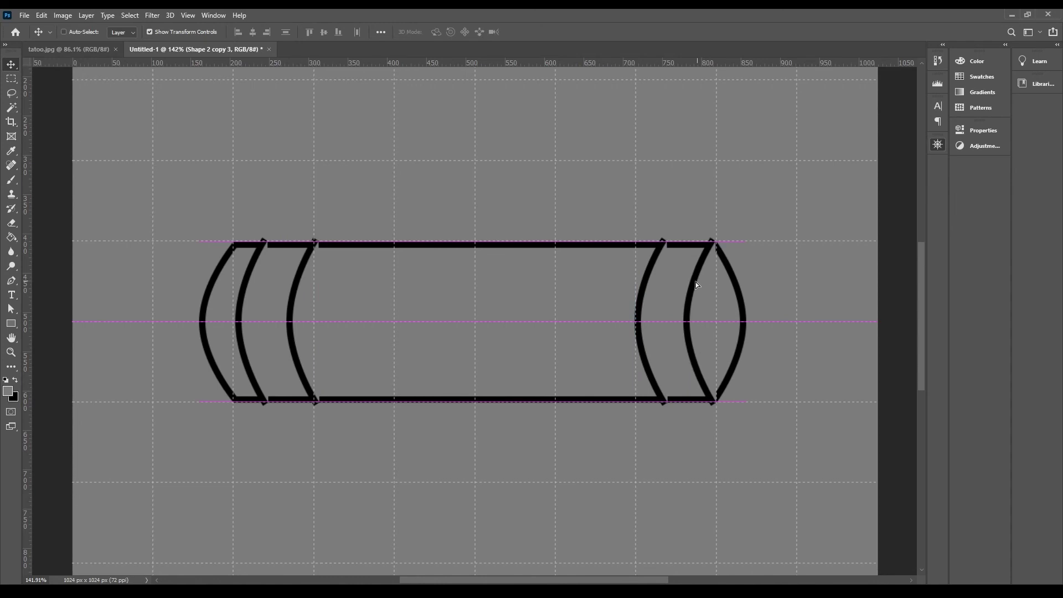
pyautogui.keyDown('shift'); pyautogui.click(920, 506); pyautogui.keyUp('shift')
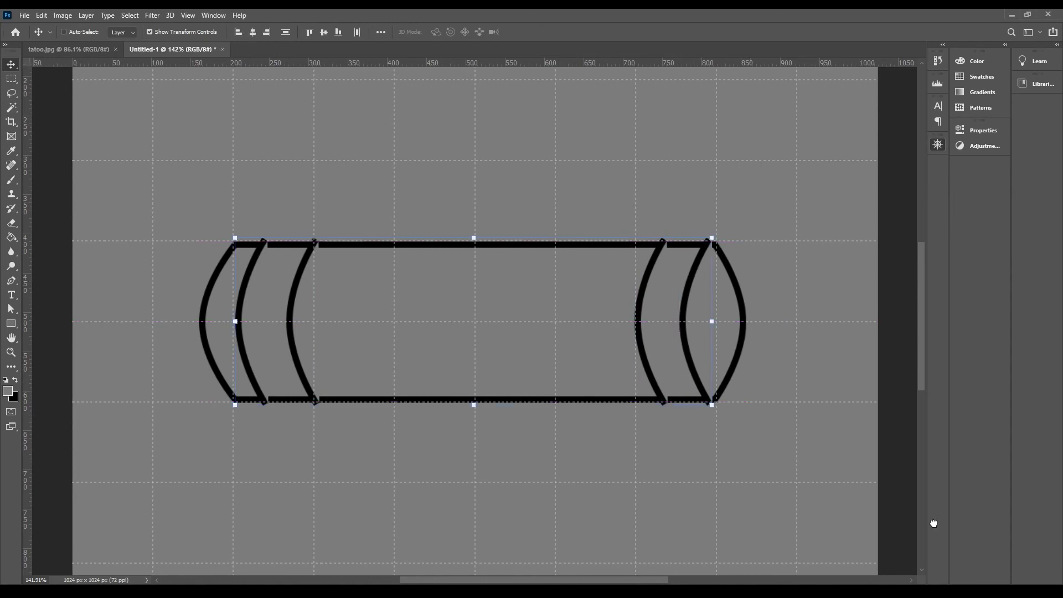
pyautogui.press('Delete')
# Lengthen the curve handles at both end midpoints to round the capsule's ends more fully.
pyautogui.click(13, 311)
pyautogui.click(199, 322)
pyautogui.moveTo(200, 281); pyautogui.dragTo(199, 251)
pyautogui.moveTo(199, 362); pyautogui.dragTo(198, 391)
pyautogui.click(745, 322)
pyautogui.moveTo(745, 281); pyautogui.dragTo(744, 250)
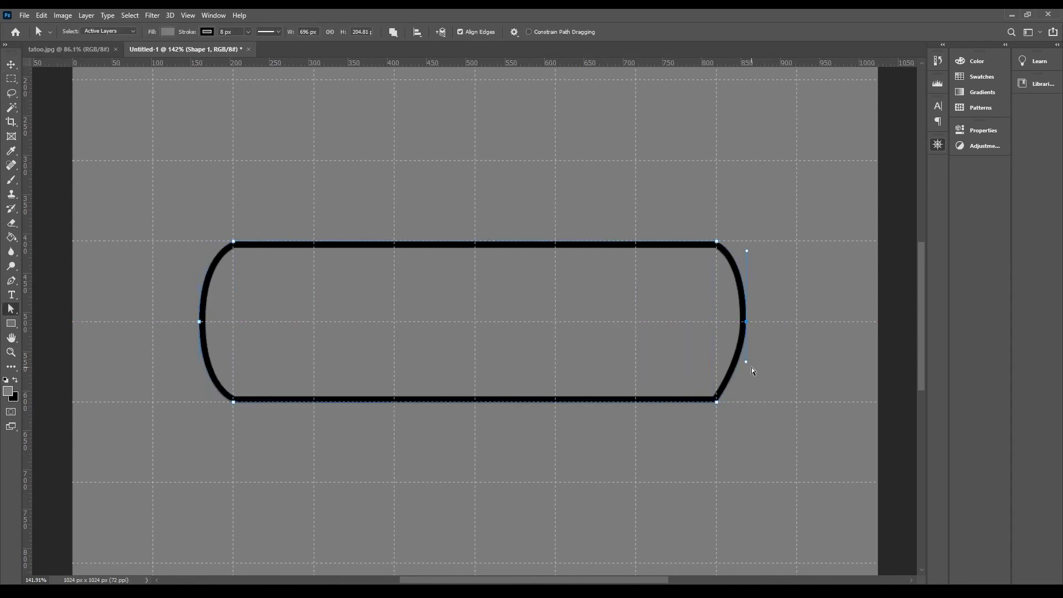
pyautogui.moveTo(746, 363); pyautogui.dragTo(751, 394)
# Draw a vertical line across the capsule, add a midpoint anchor and pull it outward into a curve.
pyautogui.press('p')
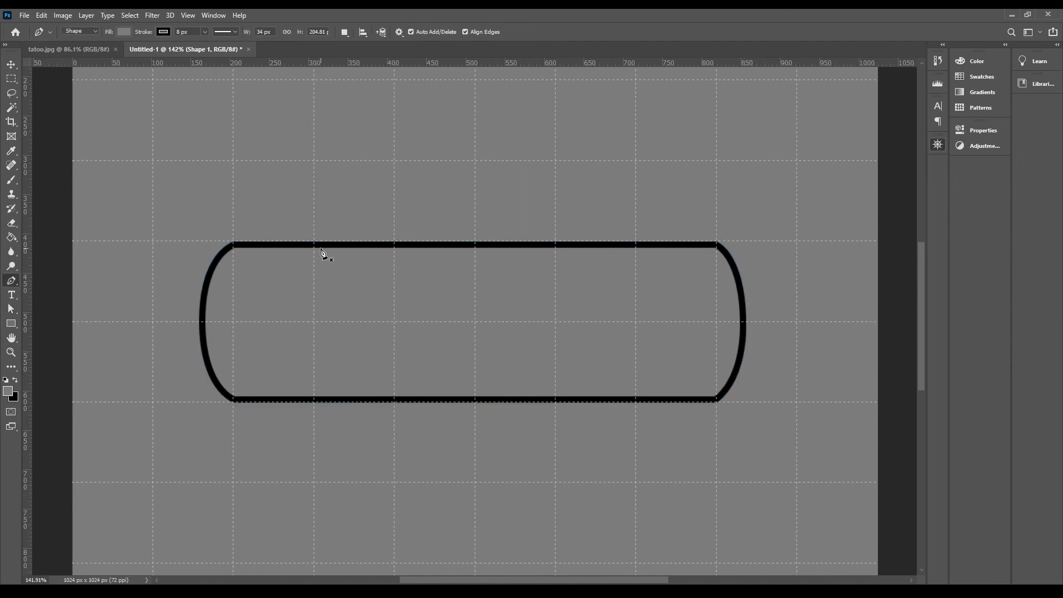
pyautogui.click(315, 401)
pyautogui.hotkey('ctrl', 'z')
pyautogui.click(314, 402)
pyautogui.rightClick(11, 280)
pyautogui.click(49, 321)
pyautogui.click(314, 322)
pyautogui.click(12, 310)
pyautogui.moveTo(314, 322); pyautogui.dragTo(289, 324)
# Move the curved line closer to the capsule's end and scale it to fit inside the outline.
pyautogui.click(11, 64)
pyautogui.moveTo(307, 281); pyautogui.dragTo(277, 280)
pyautogui.press('Up')
pyautogui.moveTo(268, 405); pyautogui.dragTo(268, 402)
pyautogui.click(549, 32)
# Duplicate the curved line three times to form bands at both ends, hide the transform controls and group the lines.
pyautogui.keyDown('alt'); pyautogui.moveTo(262, 282); pyautogui.dragTo(657, 289); pyautogui.keyUp('alt')
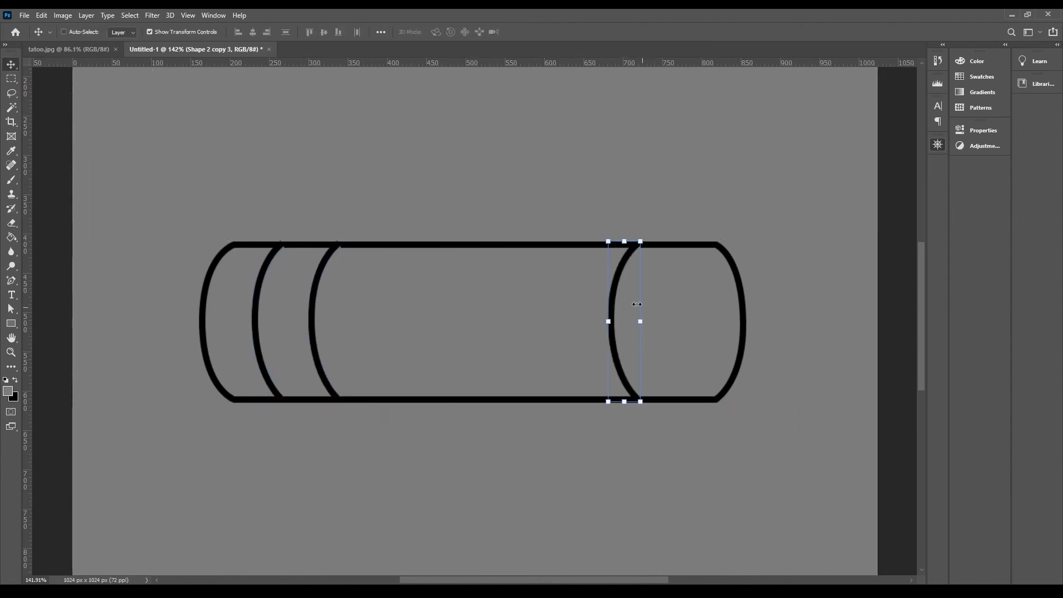
pyautogui.keyDown('alt'); pyautogui.moveTo(736, 387); pyautogui.dragTo(804, 385); pyautogui.keyUp('alt')
pyautogui.click(150, 31)
pyautogui.hotkey('ctrl', 'g')
# Add a new layer for the bullet's fill colours and choose a yellow-green foreground colour.
pyautogui.press('m')
pyautogui.click(905, 447)
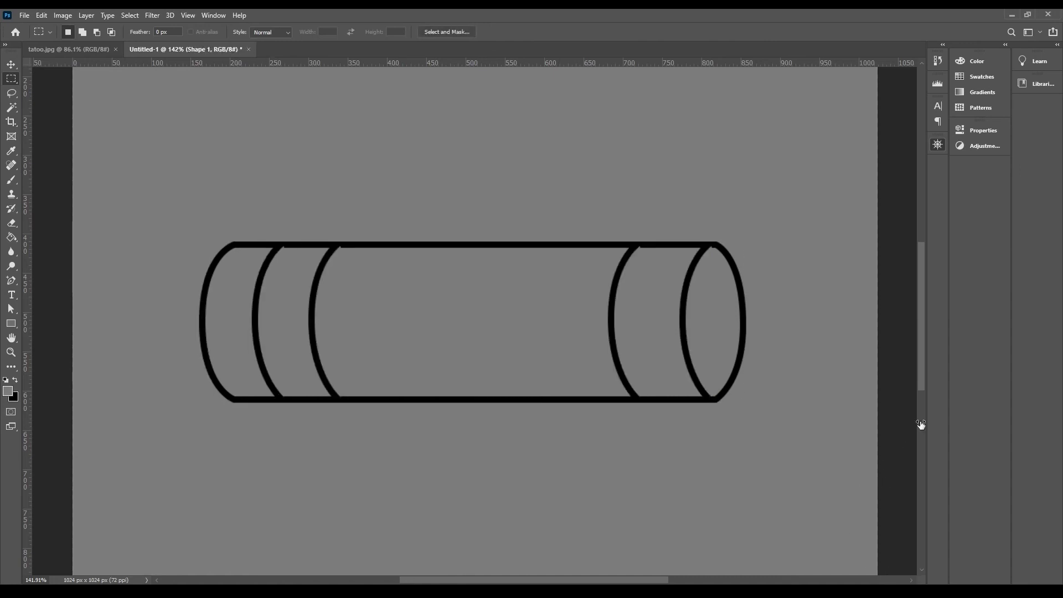
pyautogui.click(842, 483)
pyautogui.click(842, 502)
pyautogui.click(842, 502)
pyautogui.click(842, 482)
pyautogui.click(917, 476)
pyautogui.click(929, 563)
pyautogui.click(11, 180)
pyautogui.click(9, 393)
pyautogui.click(539, 260)
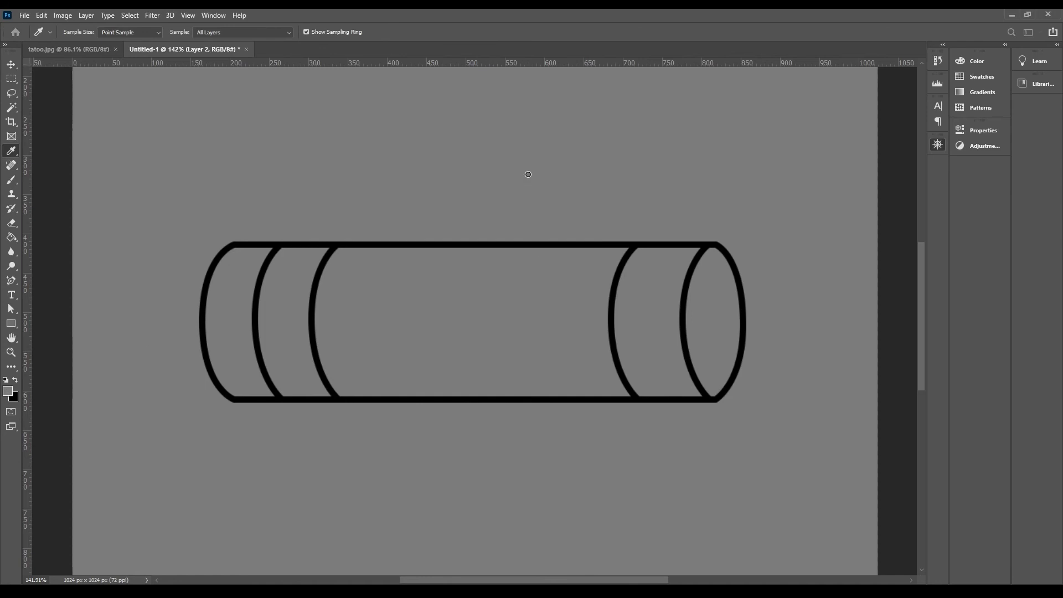
pyautogui.click(521, 171)
pyautogui.press('Return')
pyautogui.moveTo(240, 273)
pyautogui.mouseDown()
pyautogui.moveTo(244, 344)
pyautogui.moveTo(525, 339)
pyautogui.mouseUp()
pyautogui.hotkey('ctrl', 'z')
pyautogui.click(840, 460)
pyautogui.hotkey('ctrl', 'z')
pyautogui.click(843, 459)
pyautogui.click(11, 108)
pyautogui.click(312, 320)
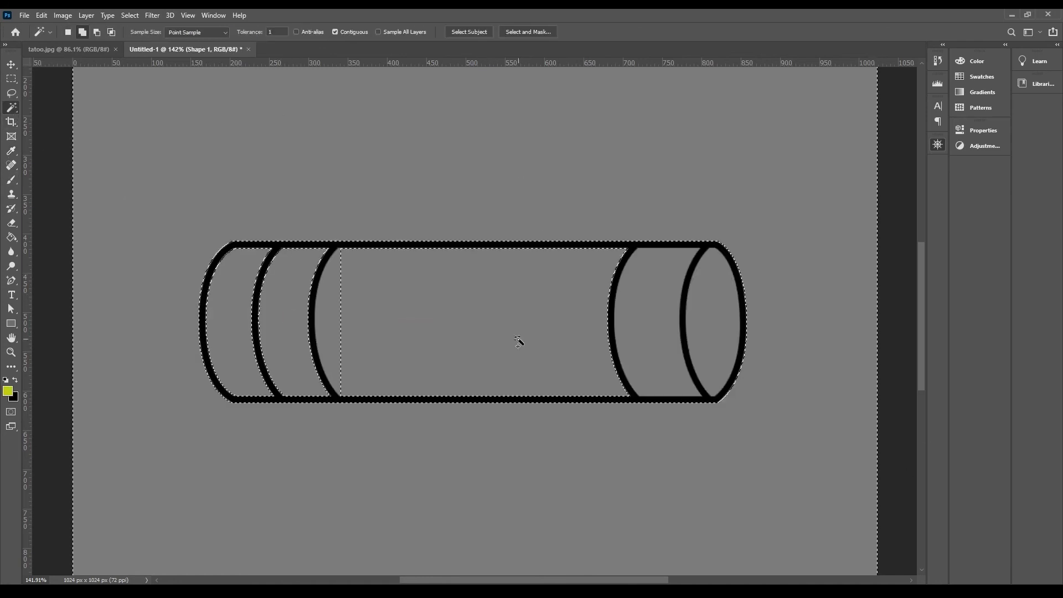
pyautogui.hotkey('ctrl', 'd')
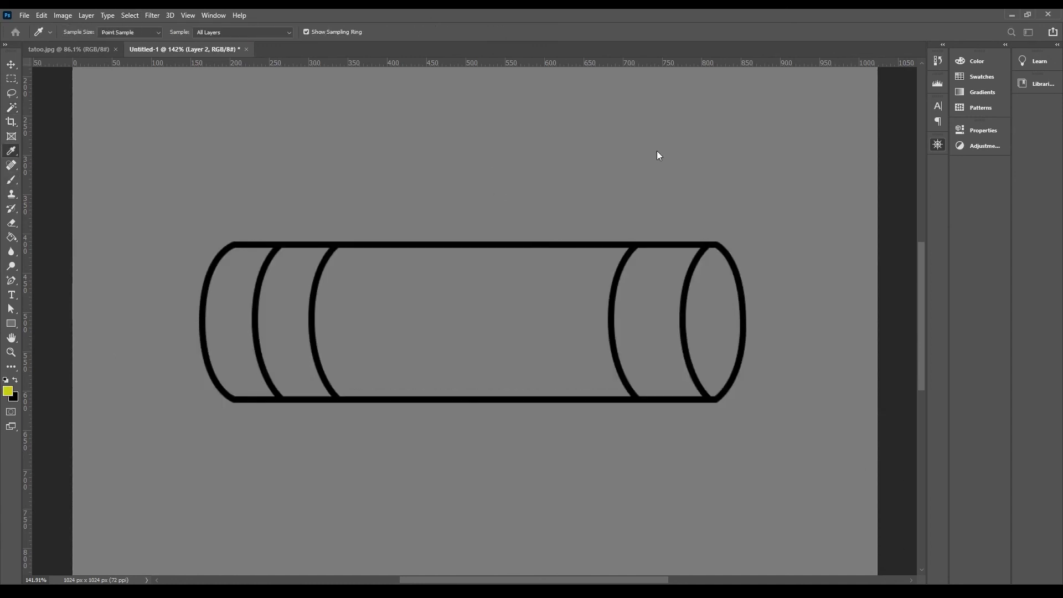
# Select the two bands at each end of the bullet and fill all four with yellow-green.
pyautogui.click(216, 302)
pyautogui.keyDown('shift'); pyautogui.click(285, 301); pyautogui.keyUp('shift')
pyautogui.keyDown('shift'); pyautogui.click(641, 299); pyautogui.keyUp('shift')
pyautogui.keyDown('shift'); pyautogui.click(714, 318); pyautogui.keyUp('shift')
pyautogui.hotkey('alt', 'BackSpace')
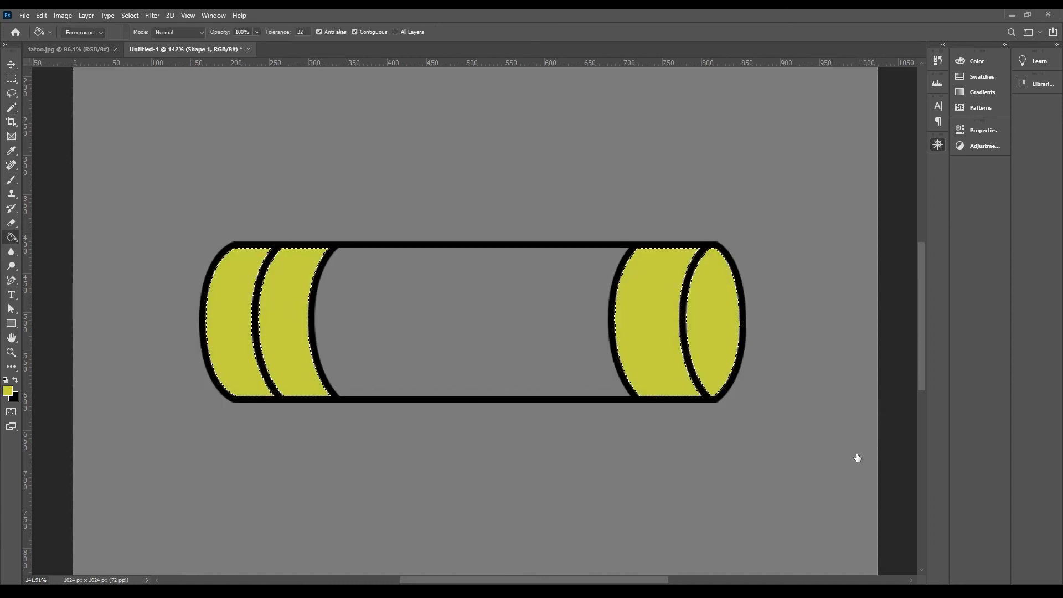
# Fill the bullet's large middle section with orange and clear the selection.
pyautogui.click(467, 315)
pyautogui.press('i')
pyautogui.click(320, 306)
pyautogui.press('g')
pyautogui.click(467, 319)
pyautogui.hotkey('ctrl', 'd')
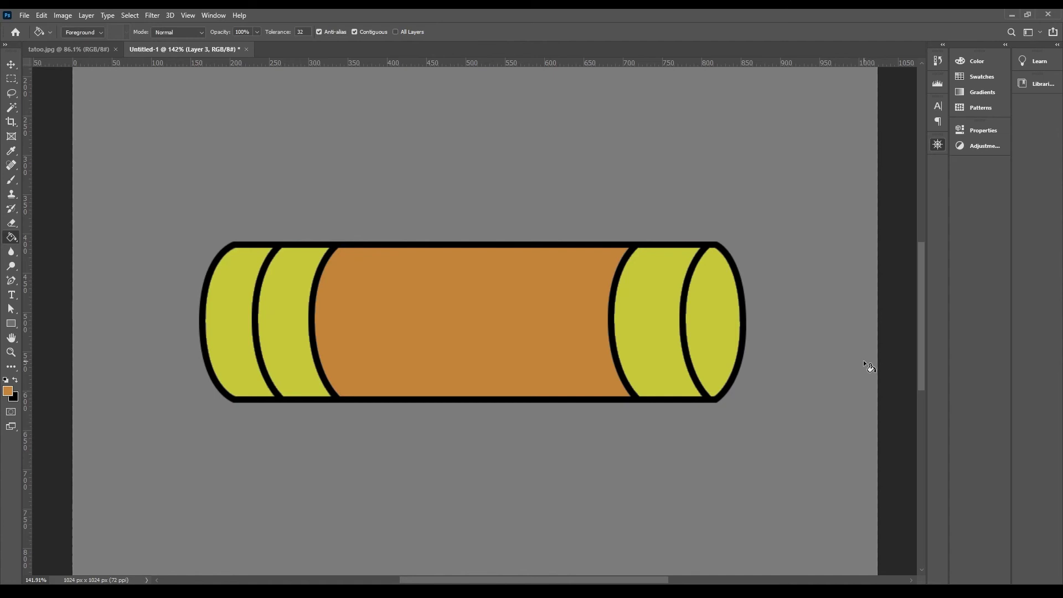
# Lower the saturation of the bullet's colours with a Hue/Saturation adjustment and merge the bullet layers.
pyautogui.keyDown('alt'); pyautogui.scroll(-7, 873, 291); pyautogui.keyUp('alt')
pyautogui.keyDown('alt'); pyautogui.scroll(6, 872, 291); pyautogui.keyUp('alt')
pyautogui.click(920, 465)
pyautogui.moveTo(855, 210); pyautogui.dragTo(834, 223)
pyautogui.click(901, 503)
pyautogui.click(902, 504)
pyautogui.hotkey('ctrl', 'e')
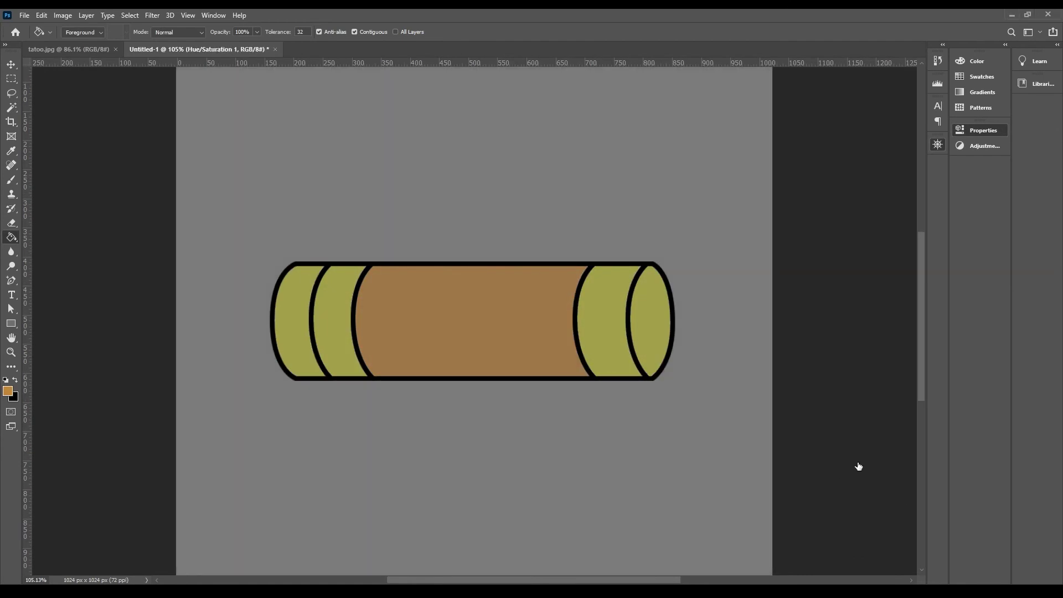
# Delete the grey backdrop behind the bullet and frame the bullet with a rectangular selection.
pyautogui.click(11, 107)
pyautogui.click(243, 211)
pyautogui.moveTo(895, 534); pyautogui.dragTo(897, 576)
pyautogui.hotkey('ctrl', 'd')
pyautogui.click(856, 459)
pyautogui.click(856, 459)
pyautogui.press('m')
pyautogui.moveTo(257, 240); pyautogui.dragTo(693, 401)
pyautogui.hotkey('ctrl', 't')
pyautogui.press('Escape')
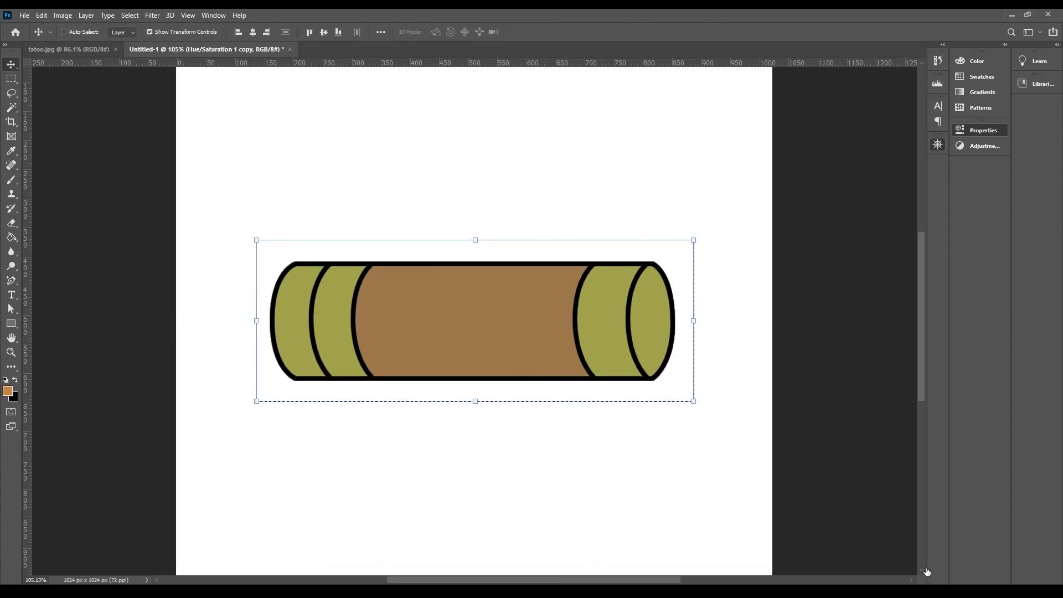
# Copy the bullet to its own layer, narrow it to about 83% of its width and centre it on the canvas.
pyautogui.hotkey('ctrl', 'j')
pyautogui.click(693, 320)
pyautogui.press('Escape')
pyautogui.click(257, 322)
pyautogui.keyDown('shift'); pyautogui.moveTo(258, 322); pyautogui.dragTo(336, 324); pyautogui.keyUp('shift')
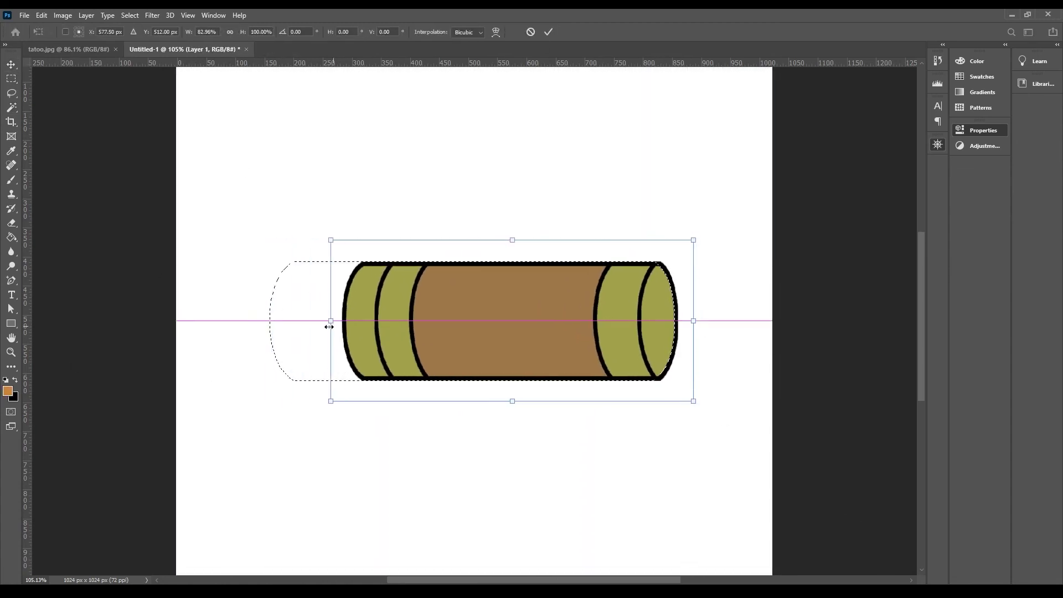
pyautogui.moveTo(506, 298); pyautogui.dragTo(467, 298)
pyautogui.press('Return')
pyautogui.hotkey('ctrl', 'a')
pyautogui.hotkey('ctrl', 'Tab')
pyautogui.moveTo(842, 542); pyautogui.dragTo(901, 78)
pyautogui.click(197, 50)
pyautogui.click(742, 456)
pyautogui.hotkey('ctrl', 'd')
# Lighten the bullet with a second Hue/Saturation adjustment and fill a new layer behind it with black.
pyautogui.click(925, 467)
pyautogui.moveTo(907, 259); pyautogui.dragTo(878, 251)
pyautogui.click(882, 463)
pyautogui.click(883, 481)
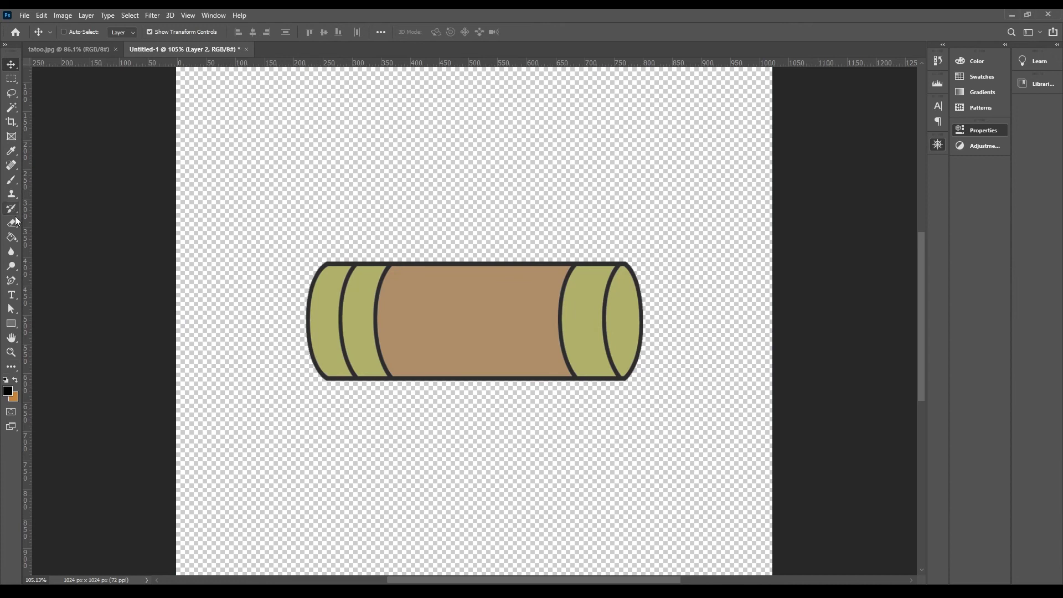
pyautogui.click(11, 237)
pyautogui.click(506, 396)
pyautogui.click(882, 463)
# Crop the canvas to a 1:1 square that closely frames the bullet.
pyautogui.click(11, 121)
pyautogui.click(982, 131)
pyautogui.keyDown('alt'); pyautogui.scroll(-3, 474, 321); pyautogui.keyUp('alt')
pyautogui.click(304, 150)
pyautogui.moveTo(305, 152); pyautogui.dragTo(361, 204)
pyautogui.click(87, 32)
pyautogui.click(99, 76)
pyautogui.moveTo(591, 439); pyautogui.dragTo(577, 424)
pyautogui.press('Return')
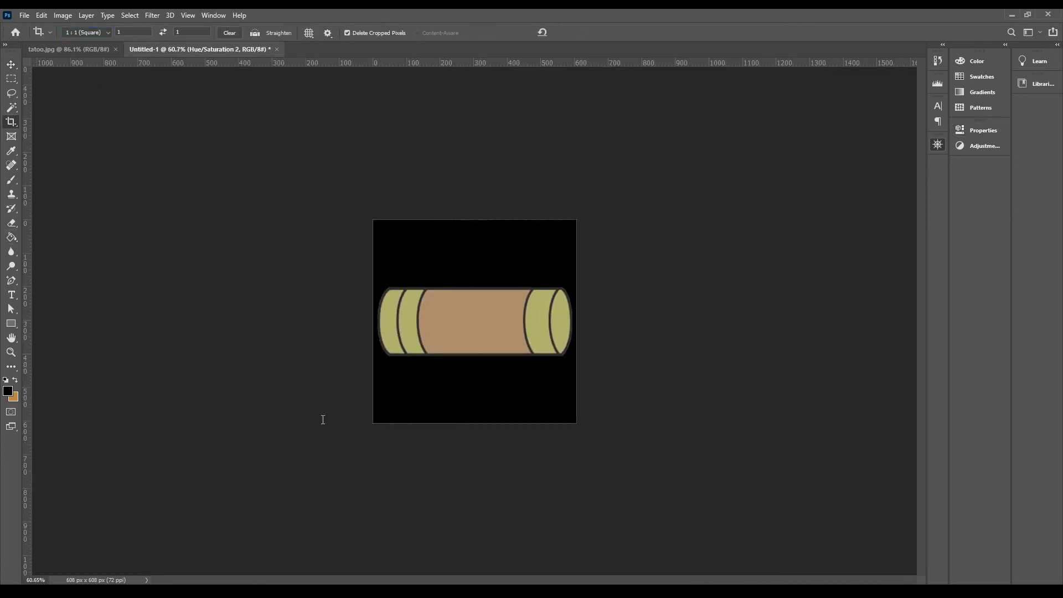
# Switch to tatoo.jpg, add a new layer and sample the cloud outline's dark blue as the foreground colour.
pyautogui.click(69, 50)
pyautogui.moveTo(721, 543); pyautogui.dragTo(717, 570)
pyautogui.keyDown('alt'); pyautogui.scroll(3, 904, 197); pyautogui.keyUp('alt')
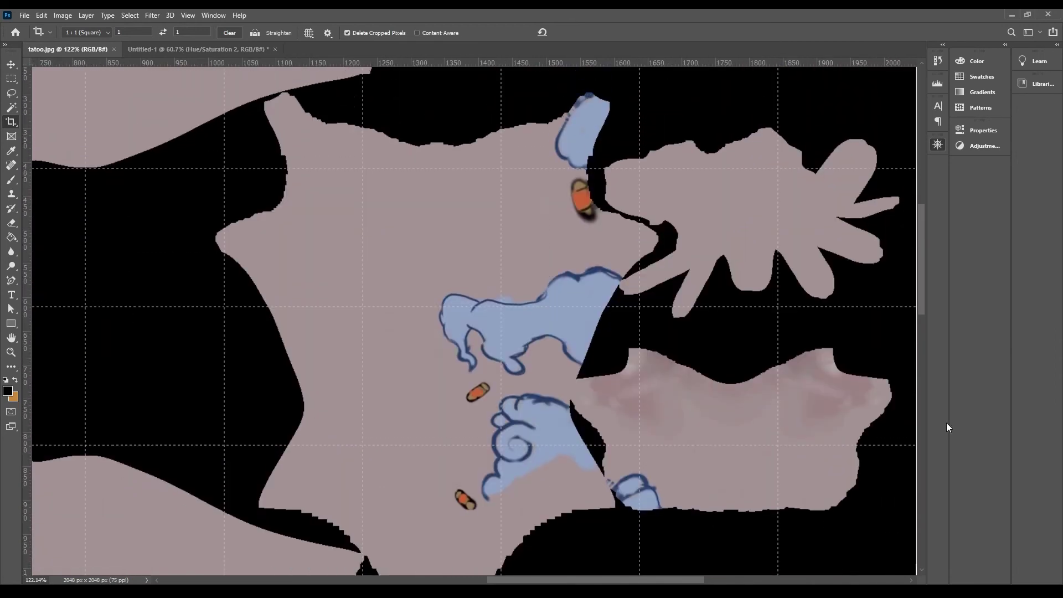
pyautogui.hotkey('ctrl', 'shift', 'n')
pyautogui.click(11, 151)
pyautogui.click(11, 281)
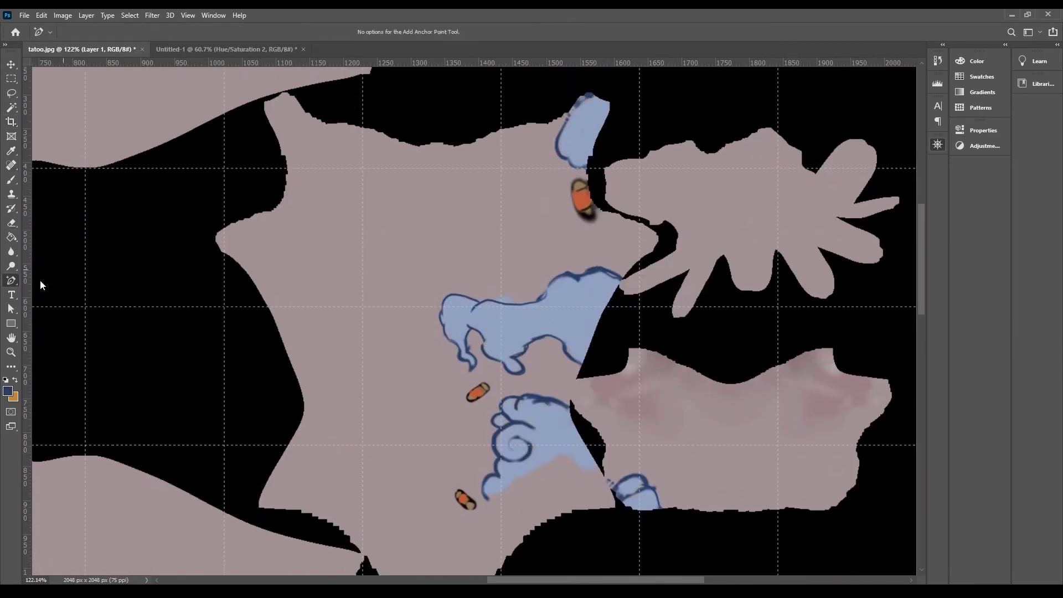
# Try to trace the small upper cloud's edge with an unfilled, dark blue 5 px stroke.
pyautogui.press('p')
pyautogui.click(589, 94)
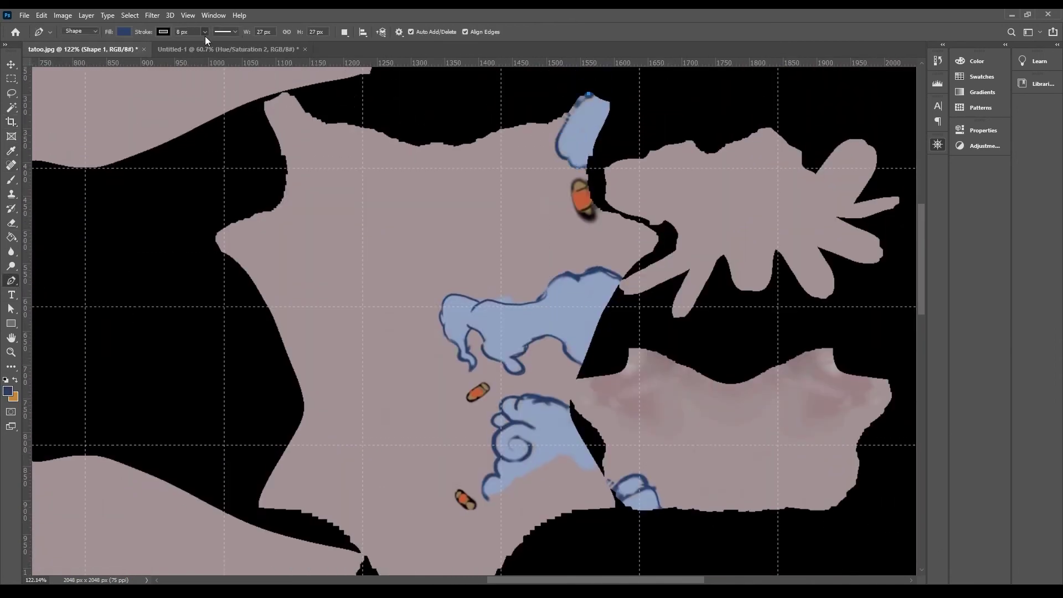
pyautogui.click(560, 158)
pyautogui.hotkey('ctrl', 'z')
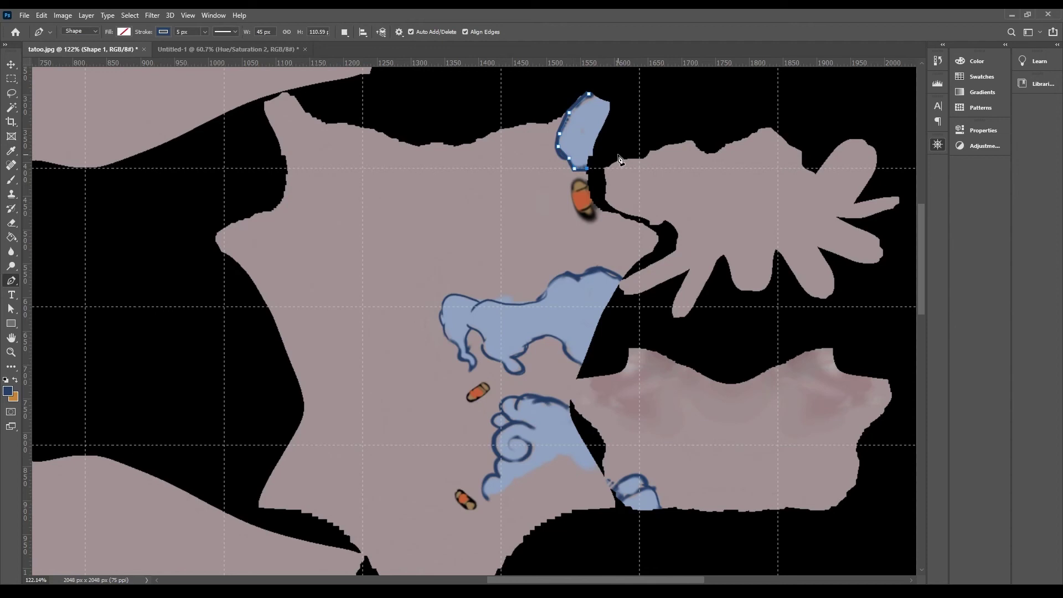
pyautogui.hotkey('ctrl', 'z')
pyautogui.keyDown('alt'); pyautogui.scroll(5, 895, 182); pyautogui.keyUp('alt')
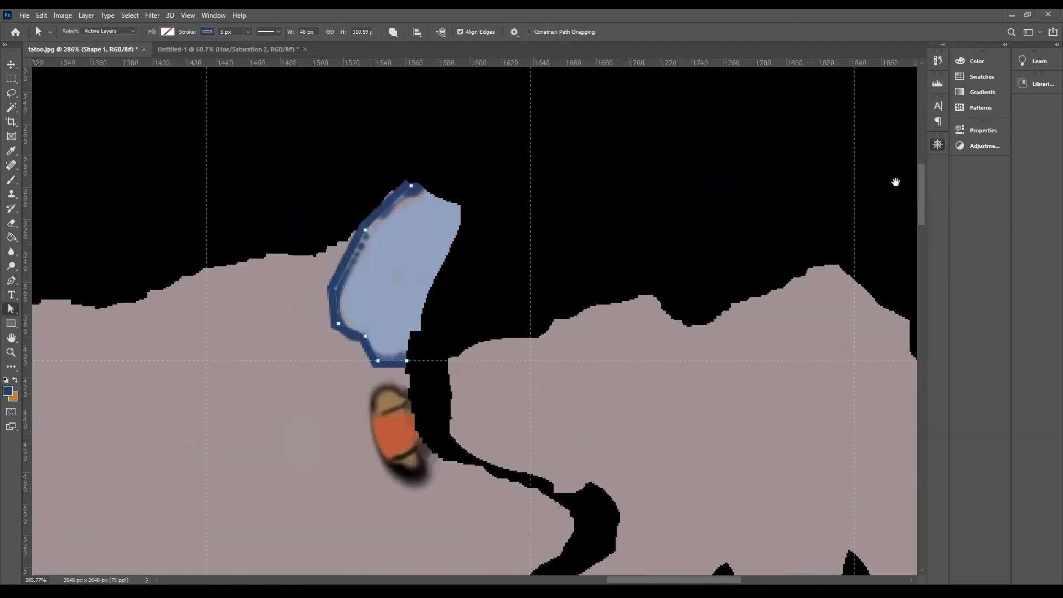
pyautogui.keyDown('ctrl'); pyautogui.hscroll(-3, 889, 193); pyautogui.keyUp('ctrl')
pyautogui.hotkey('ctrl', 'z')
# Trace the small upper cloud's outer edge with the Pen tool, using no fill and a dark blue 3 px stroke.
pyautogui.press('p')
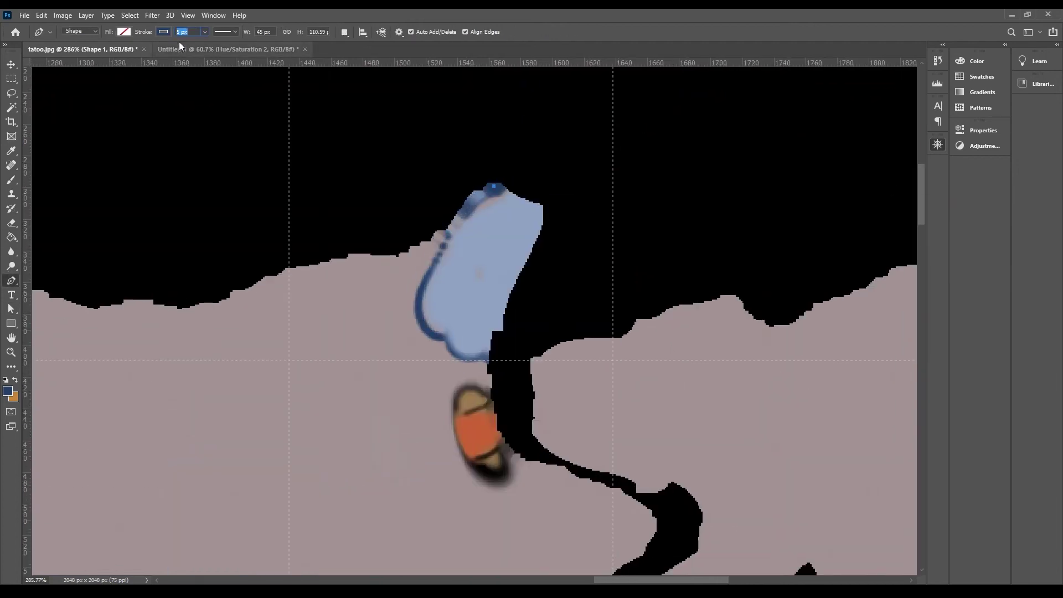
pyautogui.click(424, 327)
pyautogui.click(446, 336)
pyautogui.click(455, 355)
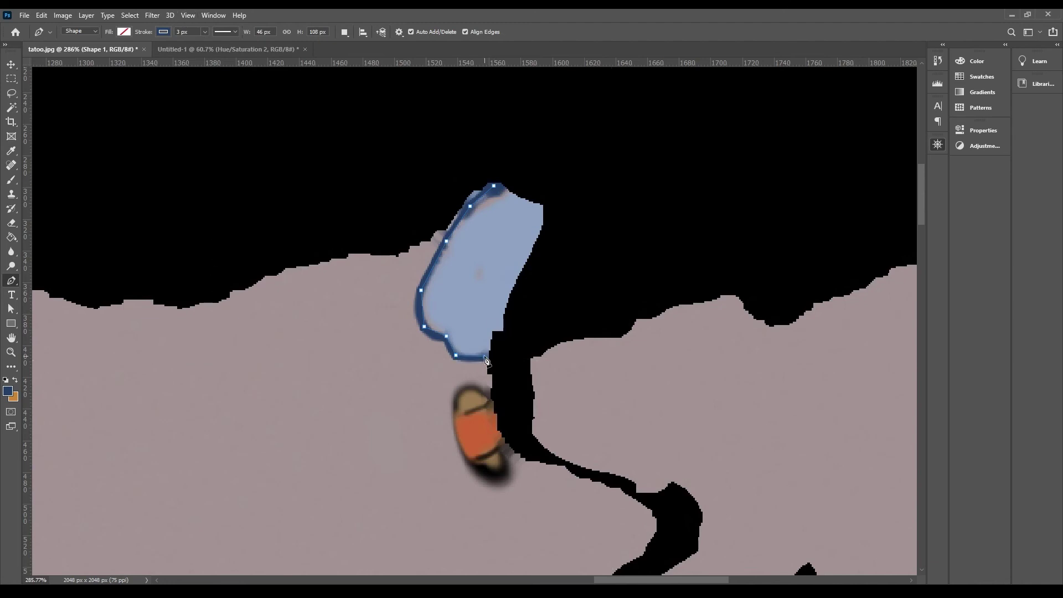
# Adjust the lower corner anchor of the small cloud's outline with the Convert Point tool to follow the painted curve.
pyautogui.press('a')
pyautogui.click(424, 327)
pyautogui.press('z')
pyautogui.click(434, 332)
pyautogui.press('a')
pyautogui.click(429, 332)
pyautogui.click(11, 310)
pyautogui.keyDown('alt'); pyautogui.moveTo(435, 333); pyautogui.dragTo(436, 341); pyautogui.keyUp('alt')
pyautogui.hotkey('ctrl', 'z')
pyautogui.click(421, 330)
pyautogui.hotkey('ctrl', 'alt')
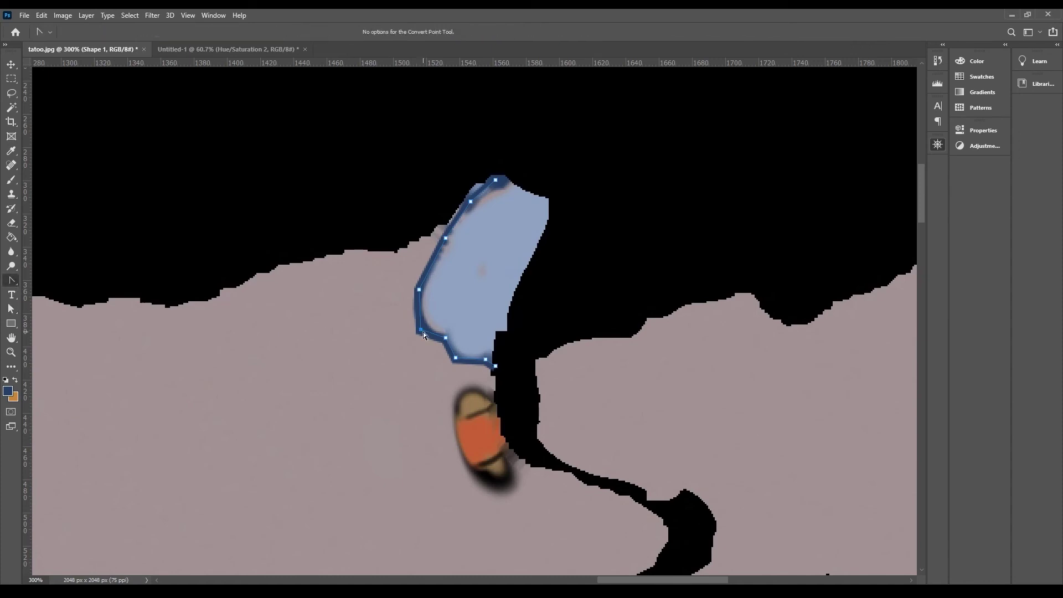
# Trace the large middle cloud's outline with the Pen tool, along its upper edge, around the tail and back along the underside.
pyautogui.scroll(-5, 135, 247)
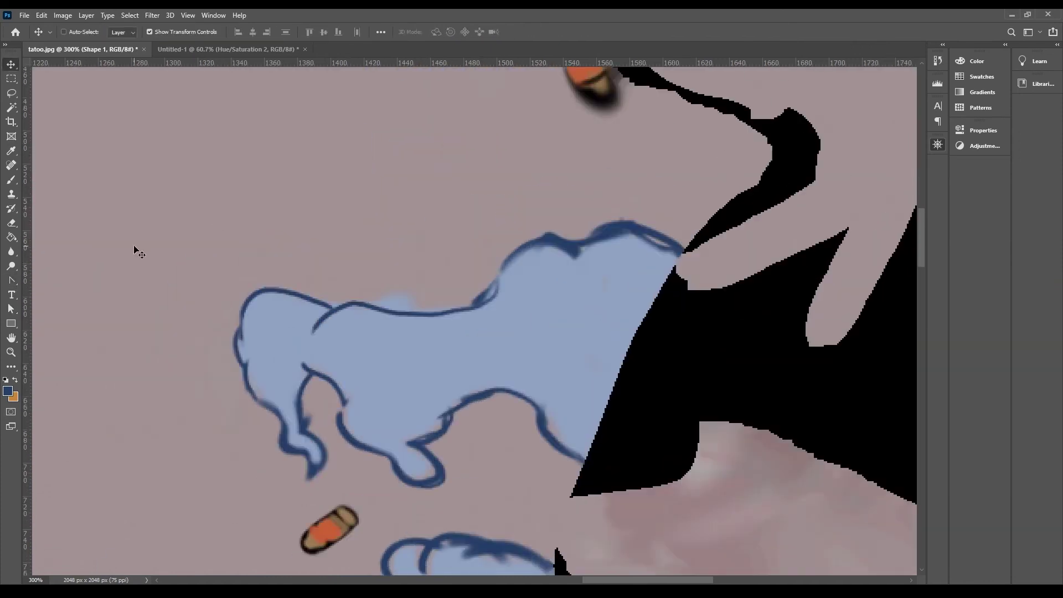
pyautogui.press('p')
pyautogui.click(684, 252)
pyautogui.click(634, 230)
pyautogui.click(581, 244)
pyautogui.click(542, 239)
pyautogui.click(508, 259)
pyautogui.click(495, 293)
pyautogui.click(449, 310)
pyautogui.click(399, 313)
pyautogui.click(336, 311)
pyautogui.click(278, 289)
pyautogui.click(247, 302)
pyautogui.click(235, 352)
pyautogui.click(273, 411)
pyautogui.click(302, 453)
pyautogui.click(309, 479)
pyautogui.click(299, 397)
pyautogui.click(337, 390)
pyautogui.click(352, 439)
pyautogui.click(406, 475)
pyautogui.click(442, 429)
pyautogui.click(516, 393)
pyautogui.click(553, 439)
pyautogui.click(585, 460)
# Add a grey-filled layer beneath the outlines and reduce its opacity to dim the texture.
pyautogui.rightClick(11, 281)
pyautogui.click(45, 338)
pyautogui.click(839, 501)
pyautogui.click(839, 501)
pyautogui.click(880, 502)
pyautogui.click(927, 568)
pyautogui.click(11, 237)
pyautogui.click(14, 380)
pyautogui.click(8, 391)
pyautogui.click(370, 215)
pyautogui.moveTo(930, 424); pyautogui.dragTo(903, 425)
# Convert the large cloud outline's corner anchors to smooth curves along its upper edge, tail and lower lobes.
pyautogui.click(11, 281)
pyautogui.moveTo(634, 230); pyautogui.dragTo(623, 229)
pyautogui.moveTo(543, 241); pyautogui.dragTo(527, 243)
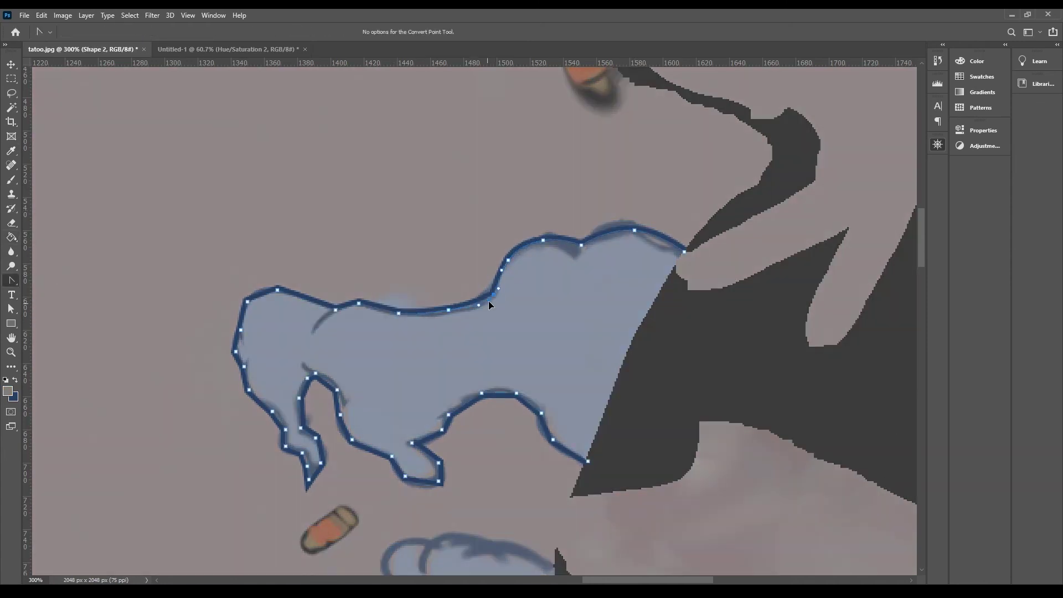
pyautogui.moveTo(278, 289); pyautogui.dragTo(258, 293)
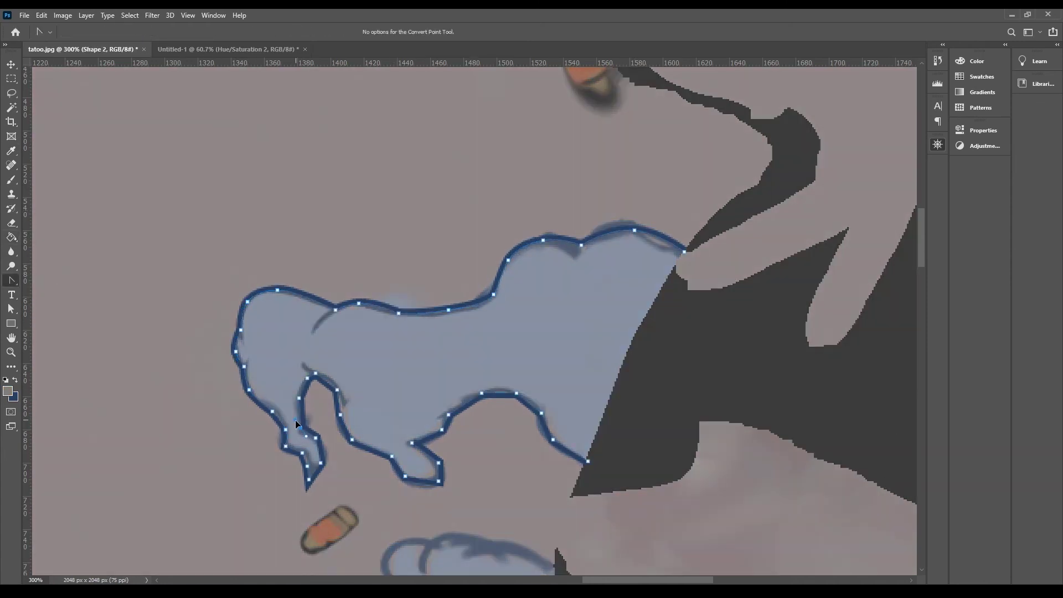
pyautogui.click(319, 375)
pyautogui.moveTo(341, 415); pyautogui.dragTo(341, 424)
pyautogui.moveTo(322, 464); pyautogui.dragTo(308, 459)
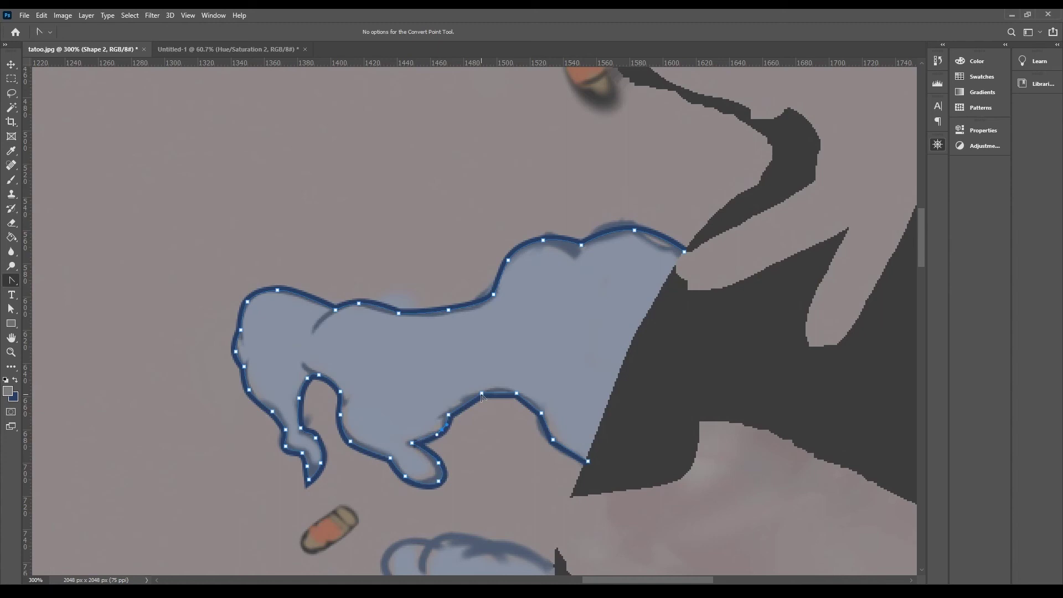
# Draw a short curved fold line inside the large cloud, joining the dip in its upper outline.
pyautogui.press('p')
pyautogui.click(314, 330)
pyautogui.click(322, 316)
pyautogui.press('alt')
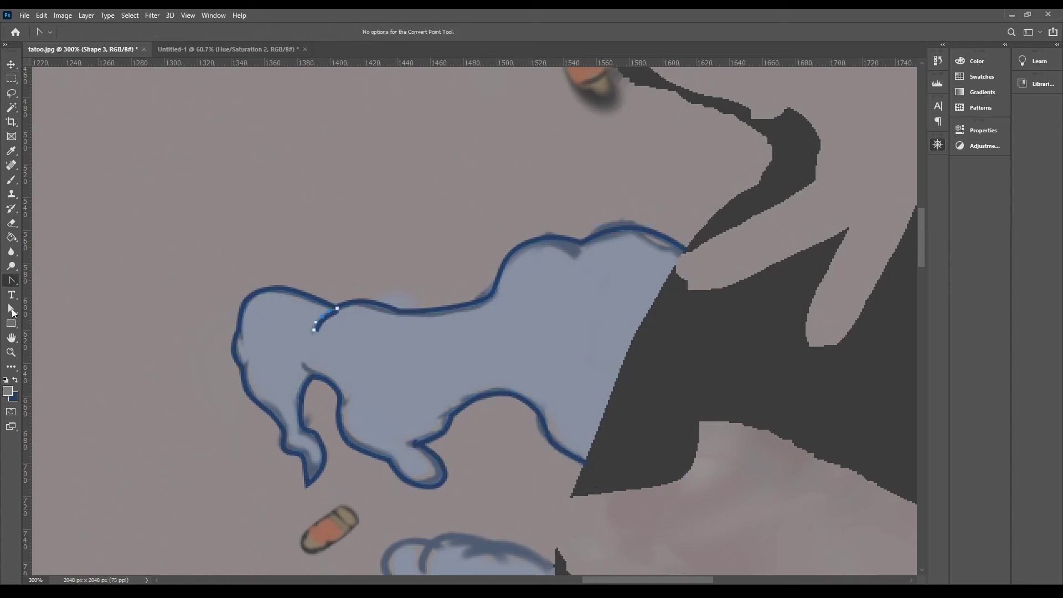
# Draw a short curved fold line inside the large cloud, at the top of the arch beside its tail.
pyautogui.click(304, 364)
pyautogui.click(50, 328)
pyautogui.moveTo(311, 373); pyautogui.dragTo(320, 380)
pyautogui.click(11, 309)
pyautogui.click(116, 303)
pyautogui.click(882, 299)
# Trace the outer outline of the spiral cloud below with the Pen tool, from its upper tip around the lobes to the lower end.
pyautogui.click(838, 550)
pyautogui.click(839, 553)
pyautogui.moveTo(914, 329); pyautogui.dragTo(885, 204)
pyautogui.moveTo(898, 105); pyautogui.dragTo(897, 201)
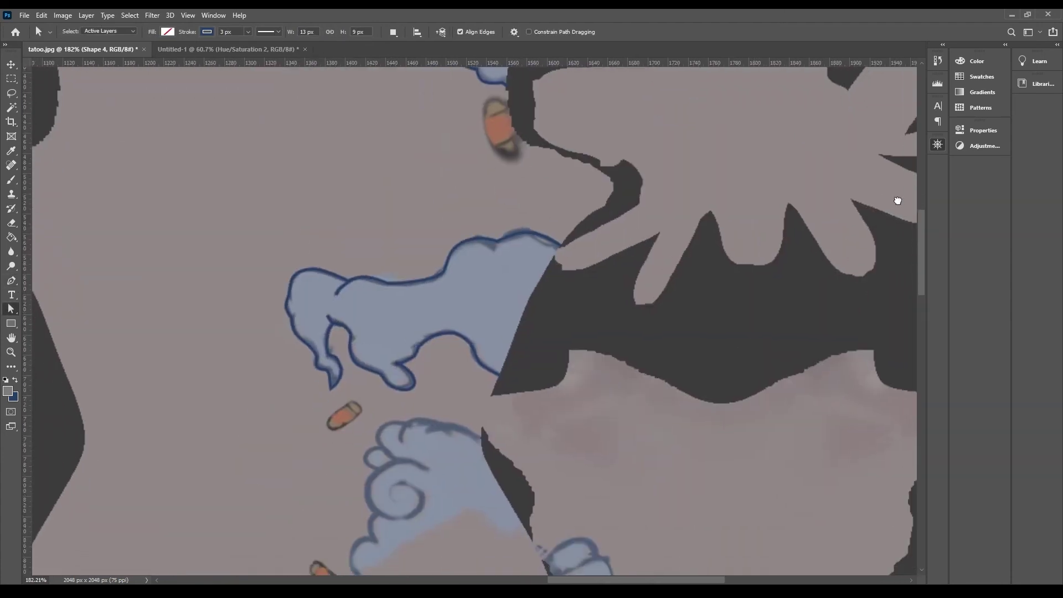
pyautogui.keyDown('alt'); pyautogui.scroll(3, 892, 238); pyautogui.keyUp('alt')
pyautogui.moveTo(896, 105); pyautogui.dragTo(891, 209)
pyautogui.click(11, 281)
pyautogui.click(473, 217)
pyautogui.click(414, 188)
pyautogui.click(392, 189)
pyautogui.click(361, 176)
pyautogui.click(331, 185)
pyautogui.click(304, 181)
pyautogui.click(281, 195)
pyautogui.click(263, 290)
pyautogui.click(278, 343)
pyautogui.click(263, 367)
pyautogui.click(275, 395)
pyautogui.click(251, 394)
pyautogui.click(228, 424)
pyautogui.click(244, 463)
pyautogui.press('v')
# Convert the spiral cloud outline's corner anchors to smooth curves so the lobes become rounded.
pyautogui.click(11, 281)
pyautogui.click(53, 335)
pyautogui.moveTo(414, 187); pyautogui.dragTo(403, 185)
pyautogui.moveTo(361, 176); pyautogui.dragTo(293, 184)
pyautogui.moveTo(282, 195); pyautogui.dragTo(276, 202)
pyautogui.moveTo(282, 215); pyautogui.dragTo(285, 220)
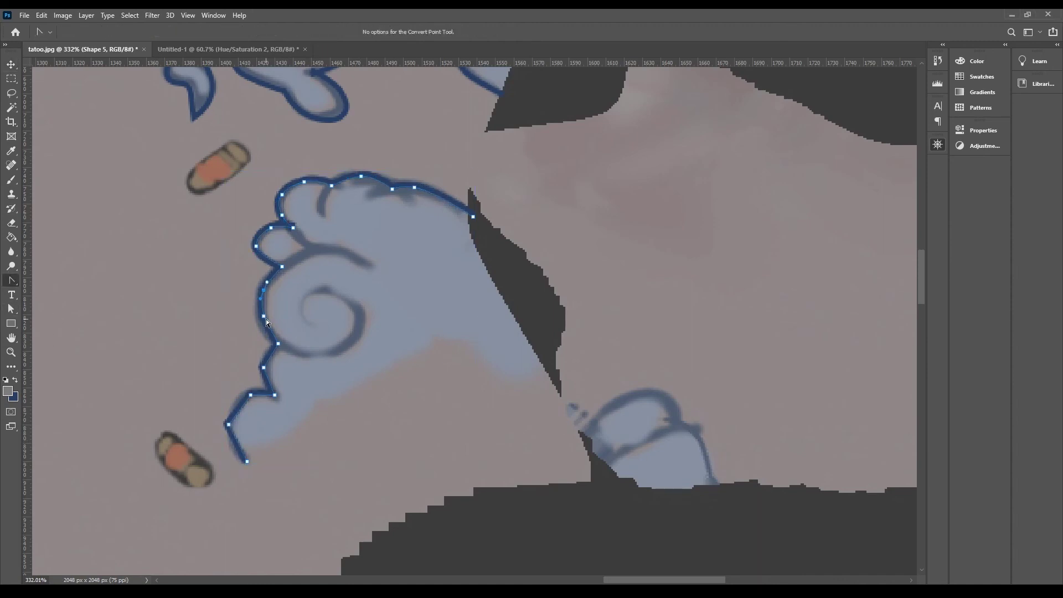
pyautogui.press('v')
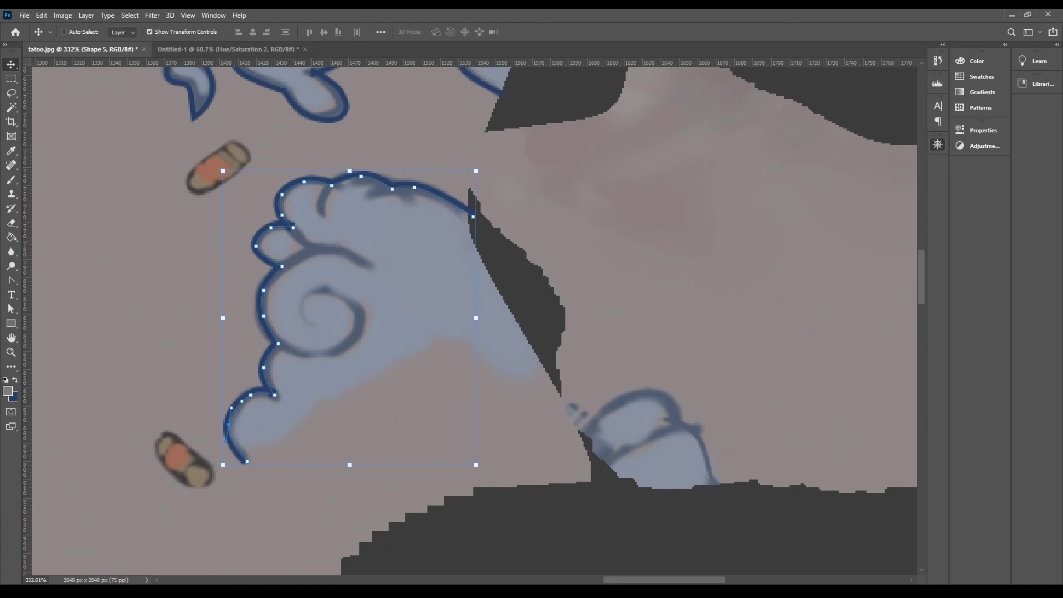
# Trace the swirl inside the cloud with the Pen tool, starting at the outline and winding inwards.
pyautogui.click(11, 281)
pyautogui.click(274, 341)
pyautogui.click(304, 354)
pyautogui.click(345, 343)
pyautogui.click(361, 318)
pyautogui.click(341, 296)
pyautogui.click(316, 290)
pyautogui.click(299, 307)
# Convert the swirl's anchors to smooth curves to form a round spiral.
pyautogui.click(48, 332)
pyautogui.moveTo(311, 325); pyautogui.dragTo(320, 328)
pyautogui.moveTo(300, 307); pyautogui.dragTo(302, 317)
pyautogui.moveTo(317, 290); pyautogui.dragTo(303, 295)
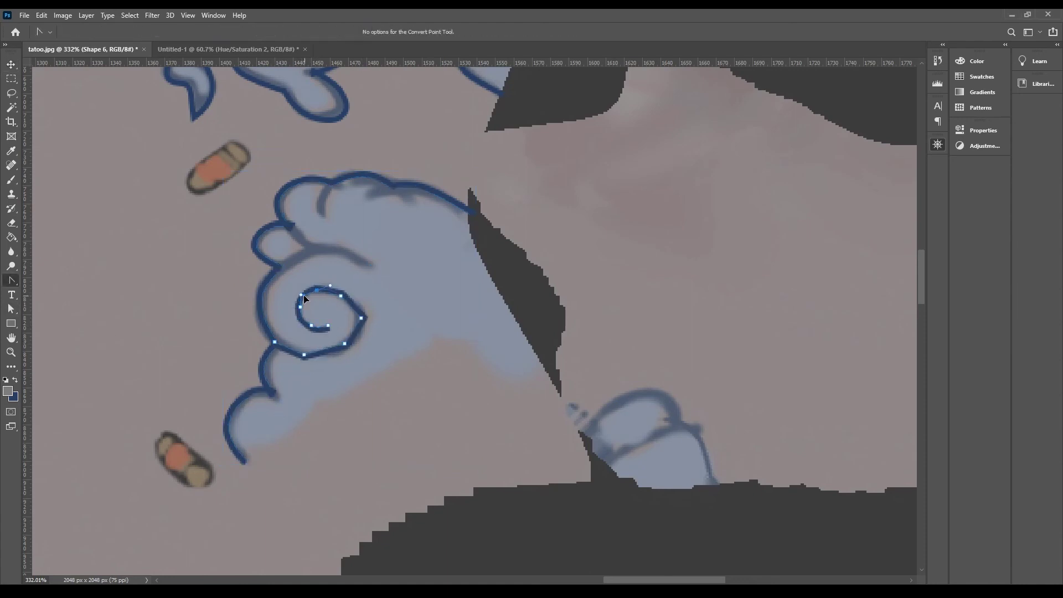
pyautogui.moveTo(345, 345)
pyautogui.mouseDown()
pyautogui.moveTo(366, 321)
pyautogui.moveTo(360, 334)
pyautogui.mouseUp()
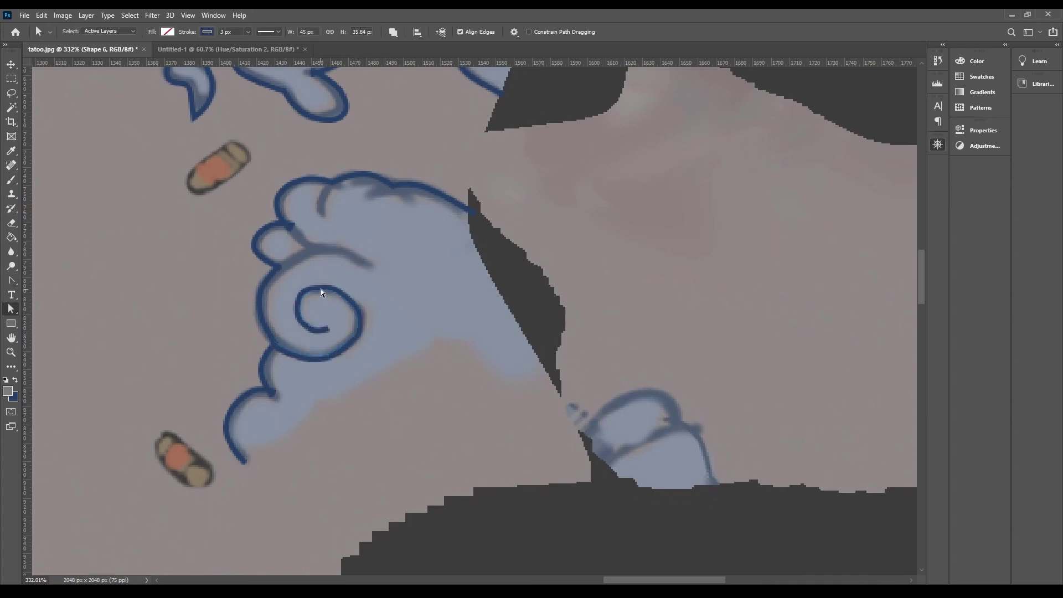
# Draw a curved line over the top of the swirl, starting at the notch in the cloud's outline, and smooth its anchors.
pyautogui.click(11, 281)
pyautogui.click(278, 267)
pyautogui.click(311, 252)
pyautogui.click(337, 250)
pyautogui.click(371, 267)
pyautogui.click(12, 308)
pyautogui.rightClick(11, 280)
pyautogui.click(49, 333)
pyautogui.click(13, 309)
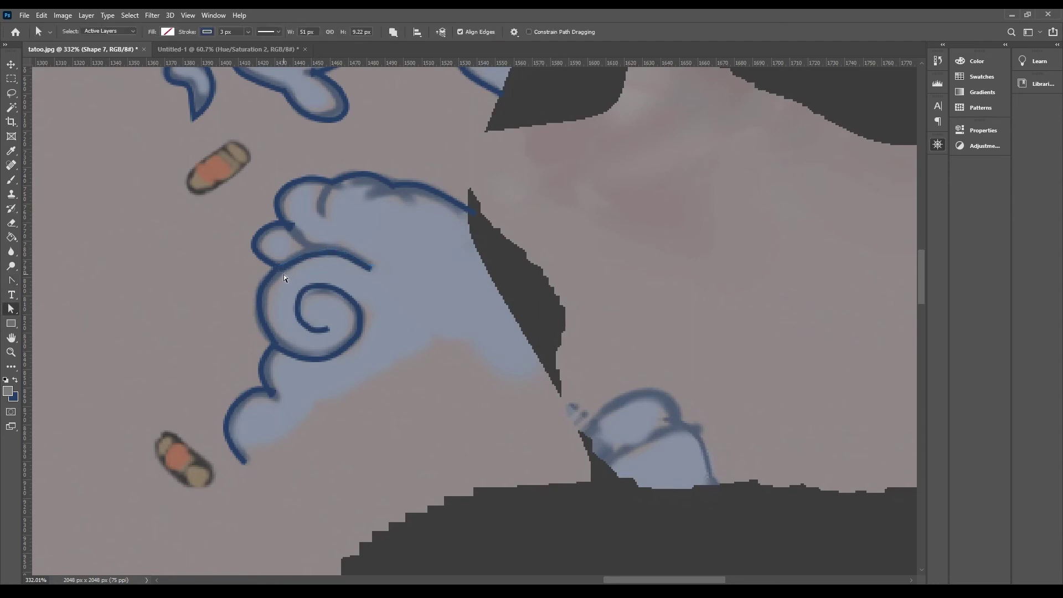
# Draw a curved connecting line from the small side lobe down to the arc above the swirl.
pyautogui.click(48, 281)
pyautogui.click(289, 226)
pyautogui.click(303, 243)
pyautogui.click(328, 252)
pyautogui.rightClick(11, 281)
pyautogui.click(49, 332)
pyautogui.moveTo(302, 243); pyautogui.dragTo(312, 251)
pyautogui.click(11, 309)
# Draw a short curved fold line down from the first dip in the spiral cloud's upper outline.
pyautogui.rightClick(11, 281)
pyautogui.click(48, 280)
pyautogui.click(332, 181)
pyautogui.click(324, 195)
pyautogui.rightClick(11, 281)
pyautogui.click(49, 333)
pyautogui.click(11, 309)
pyautogui.click(76, 330)
# Draw a short curved fold line inside the spiral cloud from the second dip in its upper outline.
pyautogui.moveTo(11, 281)
pyautogui.mouseDown()
pyautogui.moveTo(48, 280)
pyautogui.moveTo(49, 332)
pyautogui.mouseUp()
pyautogui.click(392, 187)
pyautogui.click(378, 189)
pyautogui.click(364, 198)
pyautogui.moveTo(377, 190); pyautogui.dragTo(371, 192)
pyautogui.press('a')
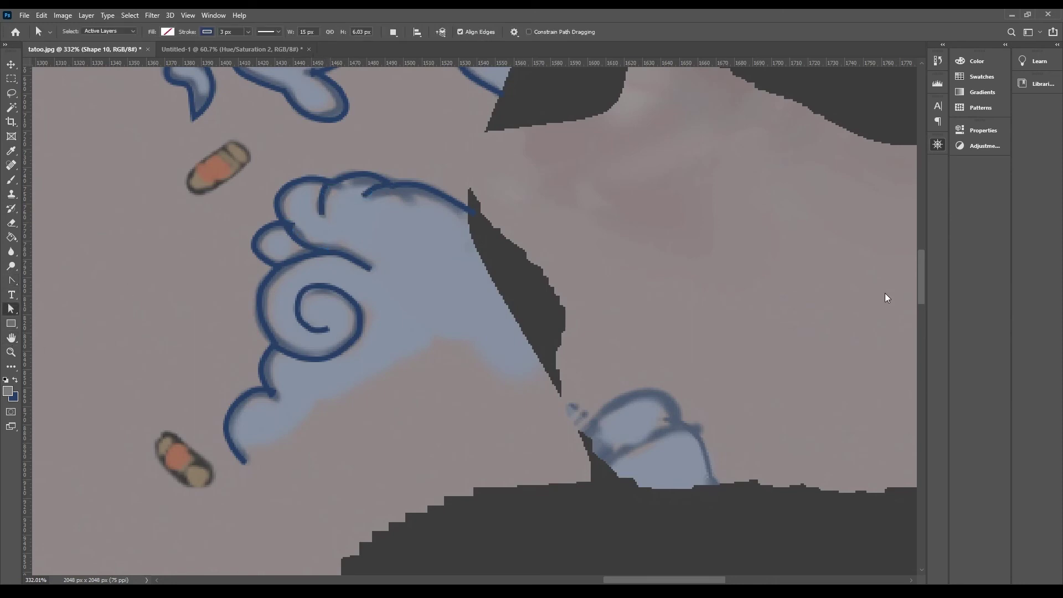
# Trace the upper outline of the small two-lobed cloud beside the spiral cloud and smooth its anchors into curves.
pyautogui.scroll(-2, 892, 249)
pyautogui.hscroll(5, 901, 207)
pyautogui.moveTo(11, 280); pyautogui.dragTo(49, 281)
pyautogui.click(277, 337)
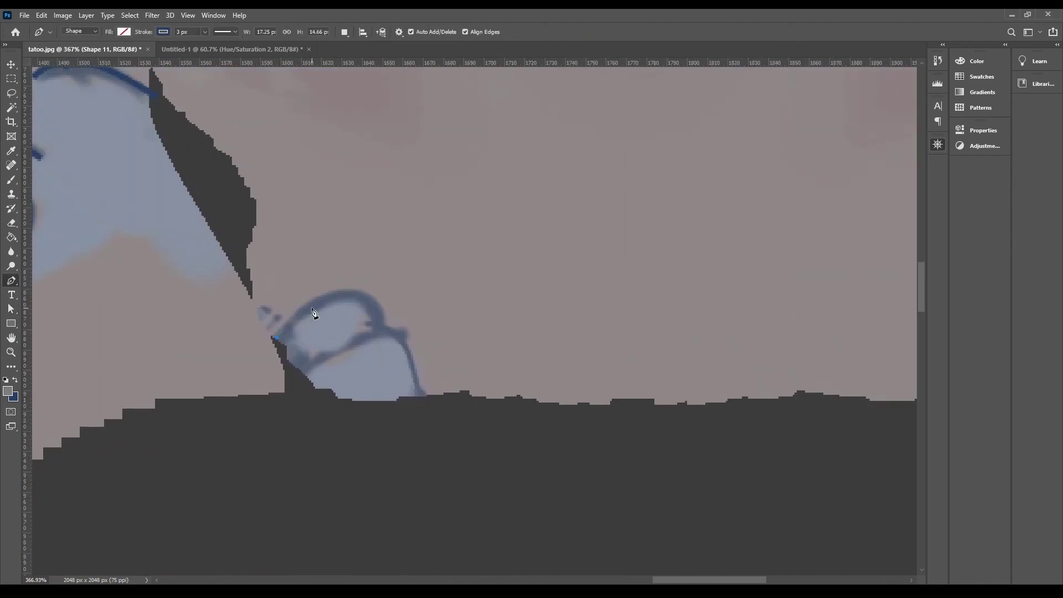
pyautogui.click(311, 306)
pyautogui.click(351, 298)
pyautogui.click(378, 320)
pyautogui.click(378, 334)
pyautogui.click(394, 333)
pyautogui.click(413, 358)
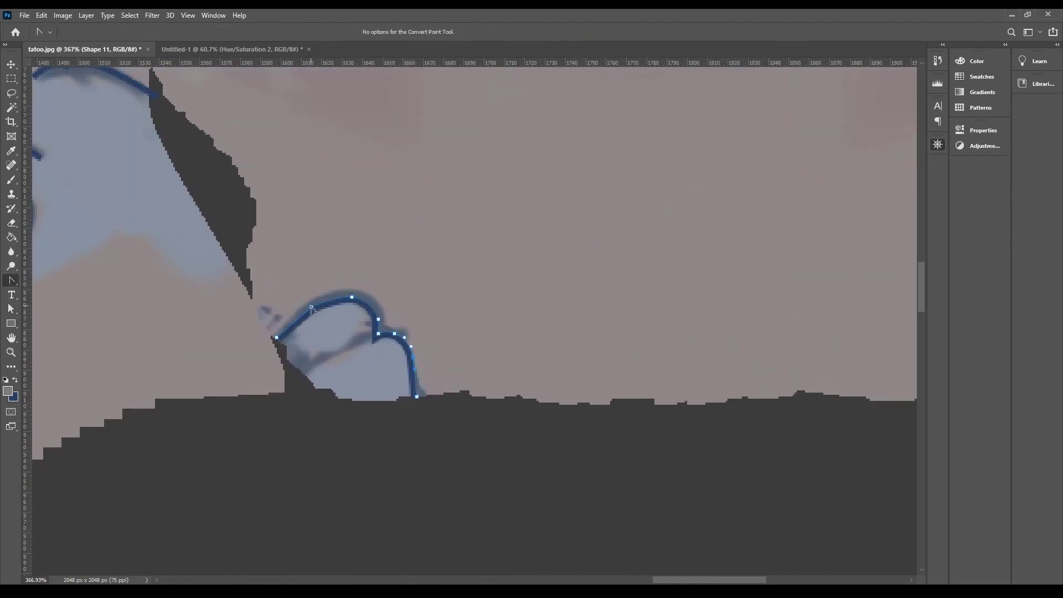
pyautogui.click(12, 309)
pyautogui.click(341, 505)
# Trace the stacked-lobe cloud beside the bullet in the lower texture area and smooth its outline into rounded lobes.
pyautogui.keyDown('alt'); pyautogui.scroll(-6, 876, 271); pyautogui.keyUp('alt')
pyautogui.scroll(-15, 884, 218)
pyautogui.hscroll(-10, 880, 245)
pyautogui.scroll(1, 880, 245)
pyautogui.moveTo(11, 281); pyautogui.dragTo(49, 281)
pyautogui.click(425, 343)
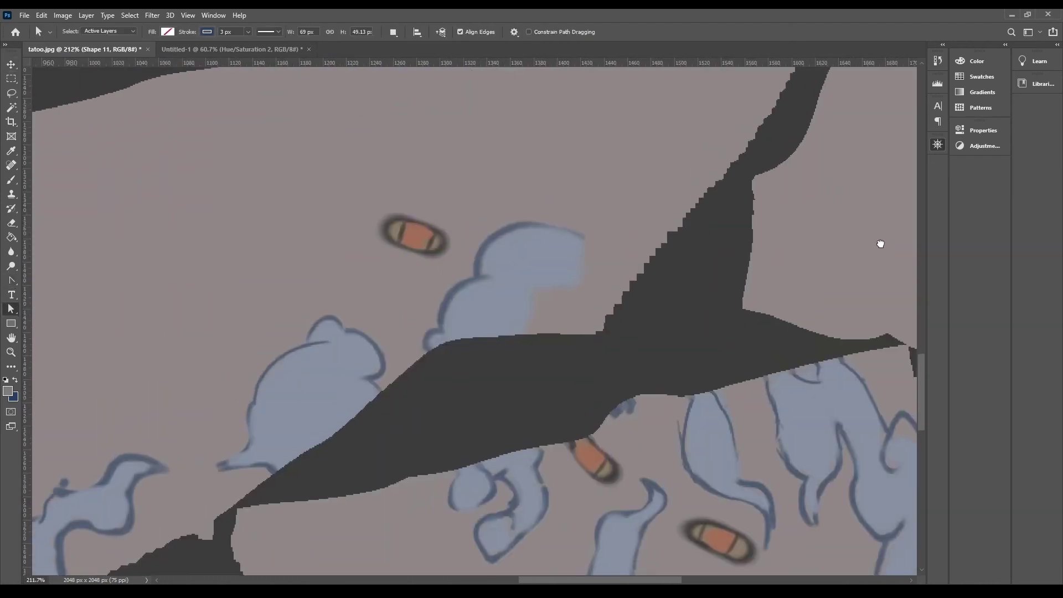
pyautogui.click(428, 335)
pyautogui.click(445, 332)
pyautogui.click(442, 308)
pyautogui.click(456, 288)
pyautogui.click(480, 278)
pyautogui.click(482, 252)
pyautogui.click(504, 234)
pyautogui.click(541, 226)
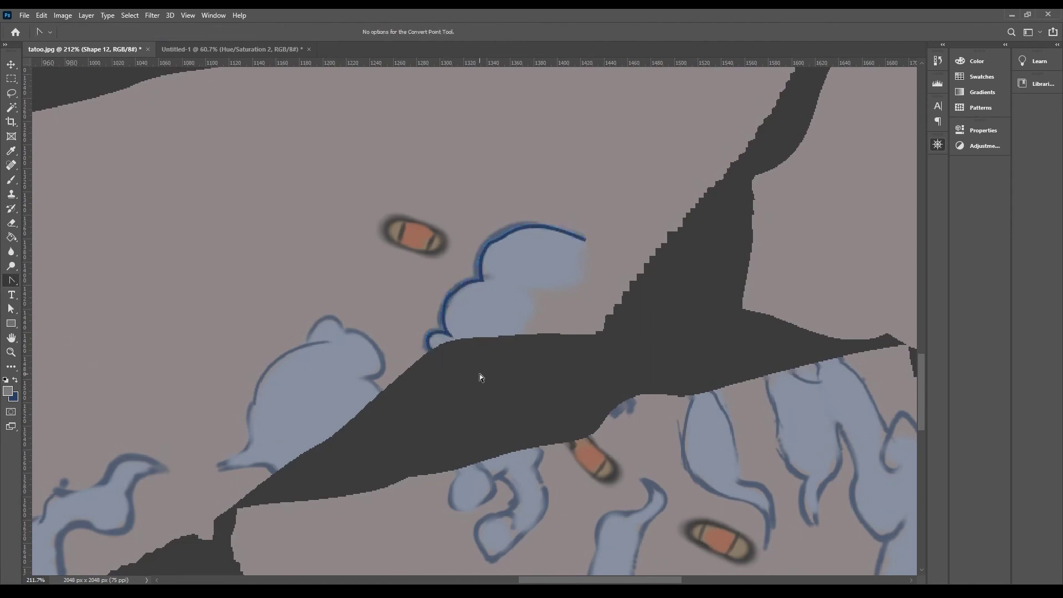
pyautogui.click(11, 309)
pyautogui.click(533, 368)
# Trace the neighbouring round cloud with the Pen tool, from its pointed tail over the small top bump to the texture edge.
pyautogui.moveTo(11, 280); pyautogui.dragTo(49, 281)
pyautogui.click(276, 474)
pyautogui.click(217, 472)
pyautogui.click(250, 443)
pyautogui.click(265, 371)
pyautogui.click(310, 345)
pyautogui.click(330, 317)
pyautogui.click(364, 334)
pyautogui.click(382, 375)
pyautogui.click(385, 395)
# Convert the round cloud outline's anchors to smooth curves around its top bump, side and tail.
pyautogui.moveTo(11, 281); pyautogui.dragTo(53, 339)
pyautogui.moveTo(330, 316); pyautogui.dragTo(376, 340)
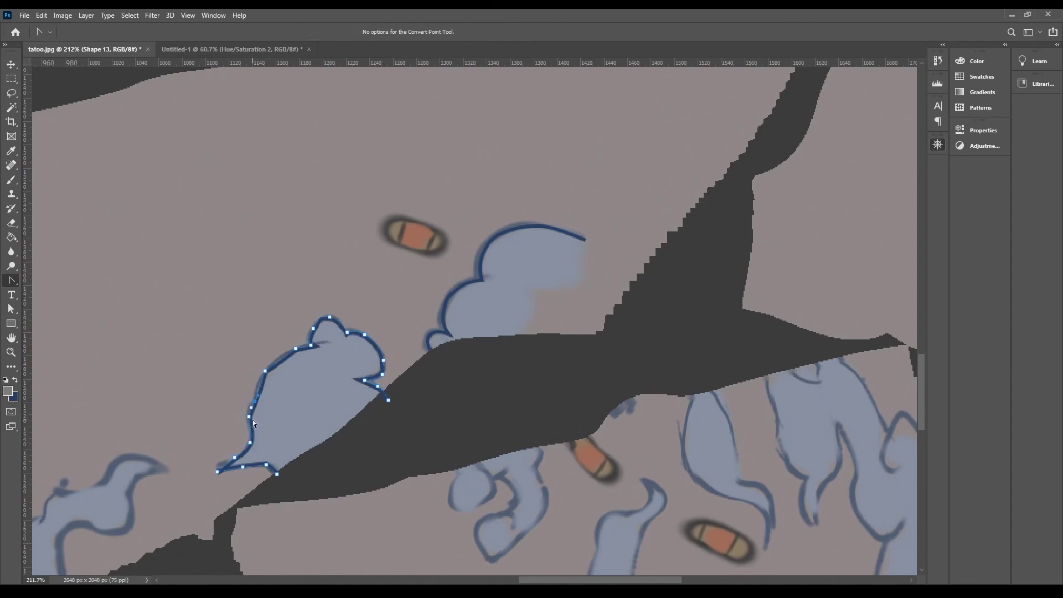
pyautogui.moveTo(307, 345); pyautogui.dragTo(308, 346)
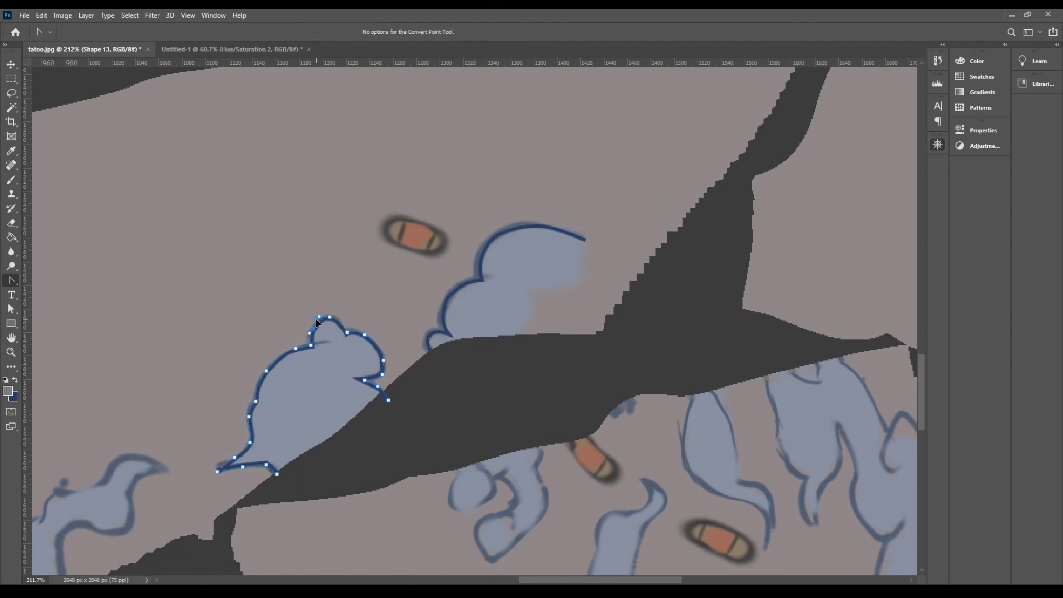
pyautogui.click(314, 330)
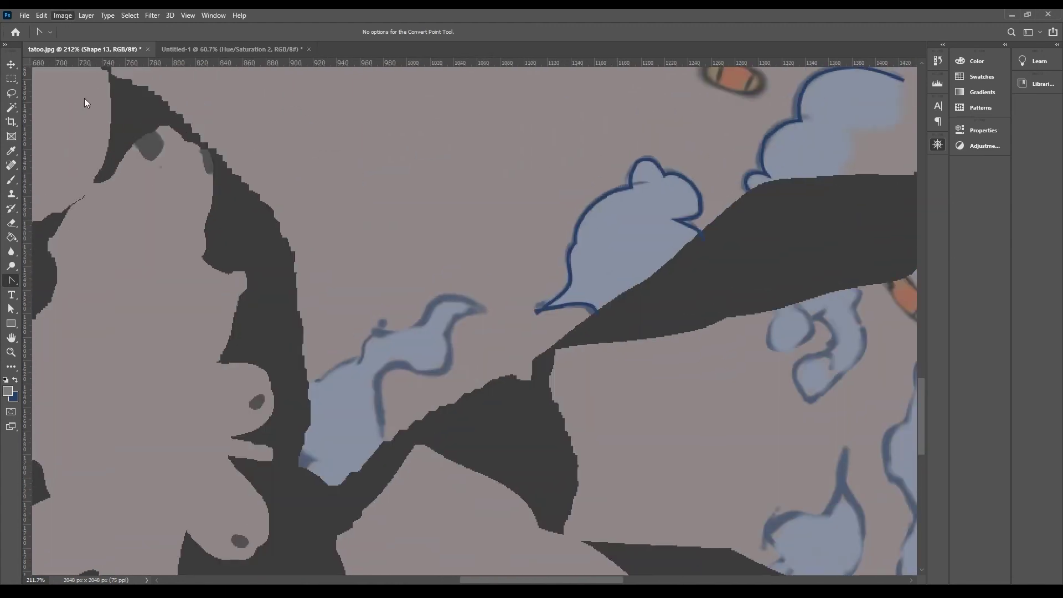
# Enlarge the image to 4096 × 4096 px.
pyautogui.moveTo(323, 202); pyautogui.dragTo(868, 249)
pyautogui.keyDown('alt'); pyautogui.scroll(-3, 876, 297); pyautogui.keyUp('alt')
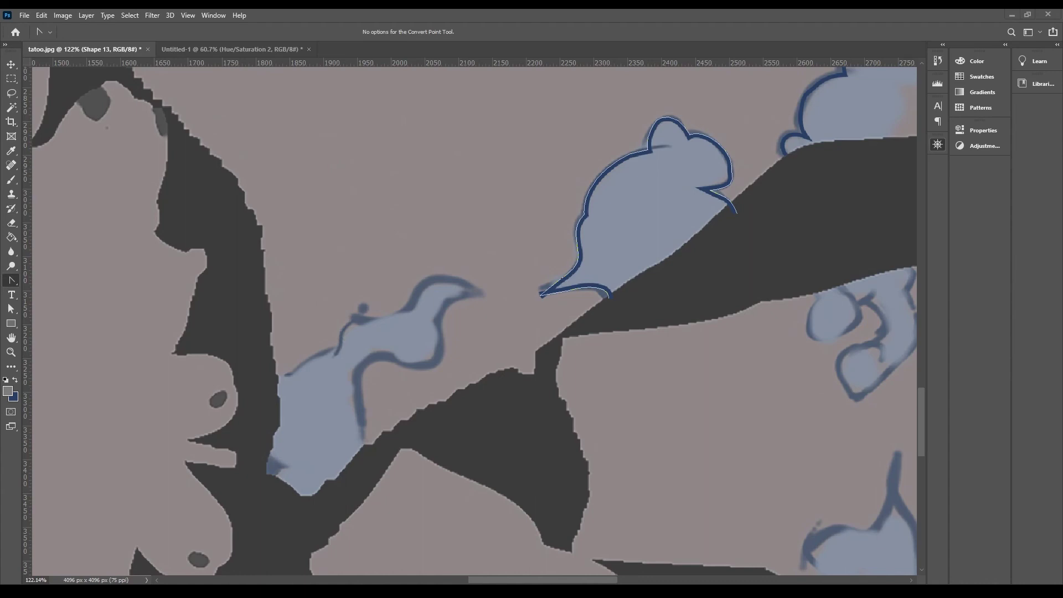
# Trace the wavy, smoke-like cloud's outline with the Pen tool, along its upper edge, around the pointed tip and back underneath.
pyautogui.moveTo(17, 287); pyautogui.dragTo(49, 282)
pyautogui.click(273, 379)
pyautogui.click(310, 359)
pyautogui.click(340, 346)
pyautogui.click(345, 325)
pyautogui.click(367, 319)
pyautogui.click(406, 310)
pyautogui.click(422, 285)
pyautogui.click(483, 296)
pyautogui.click(447, 300)
pyautogui.click(438, 319)
pyautogui.click(442, 345)
pyautogui.click(434, 362)
pyautogui.click(404, 364)
# Convert the wavy cloud outline's anchors to smooth curves and finish the path.
pyautogui.moveTo(11, 280); pyautogui.dragTo(72, 350)
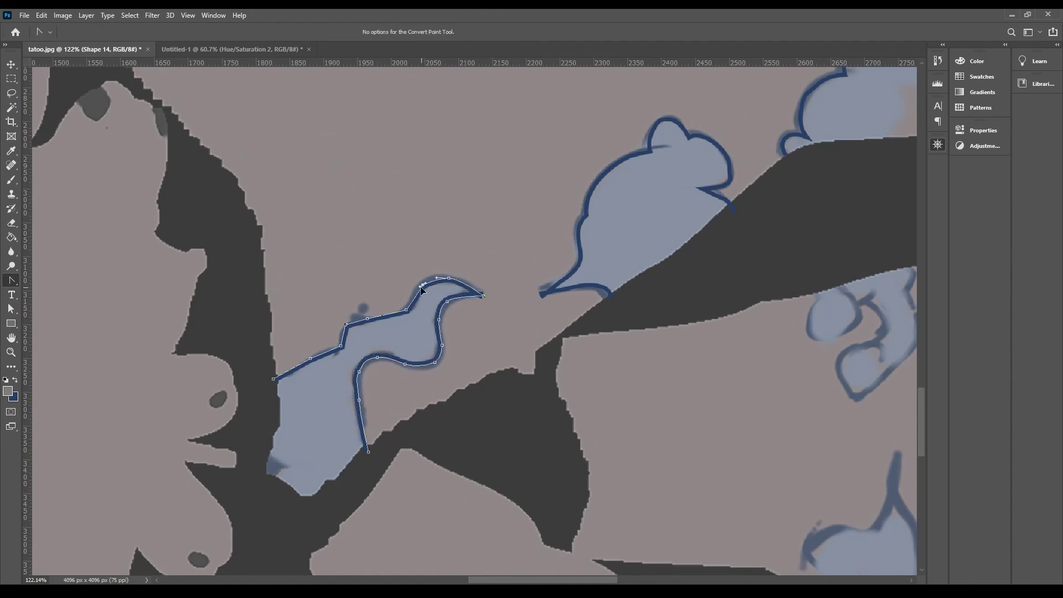
pyautogui.click(342, 326)
pyautogui.press('Return')
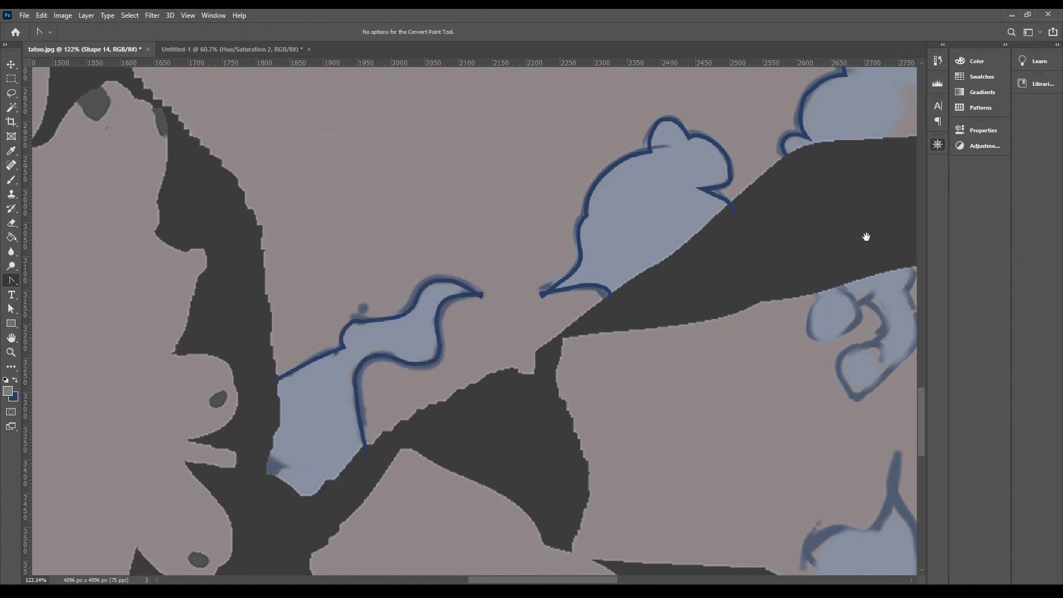
# Outline the small round cloud near the texture's upper edge with the Pen tool and convert its anchors to smooth curves.
pyautogui.moveTo(859, 223); pyautogui.dragTo(402, 223)
pyautogui.moveTo(902, 237); pyautogui.dragTo(849, 138)
pyautogui.click(298, 222)
pyautogui.click(321, 242)
pyautogui.click(349, 220)
pyautogui.click(332, 185)
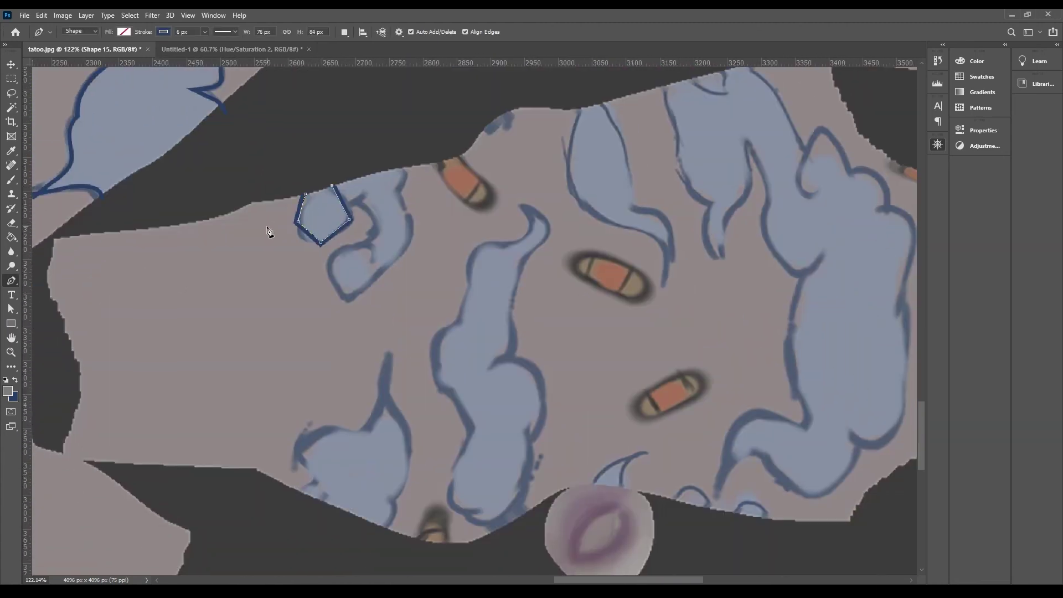
pyautogui.rightClick(11, 281)
pyautogui.click(55, 350)
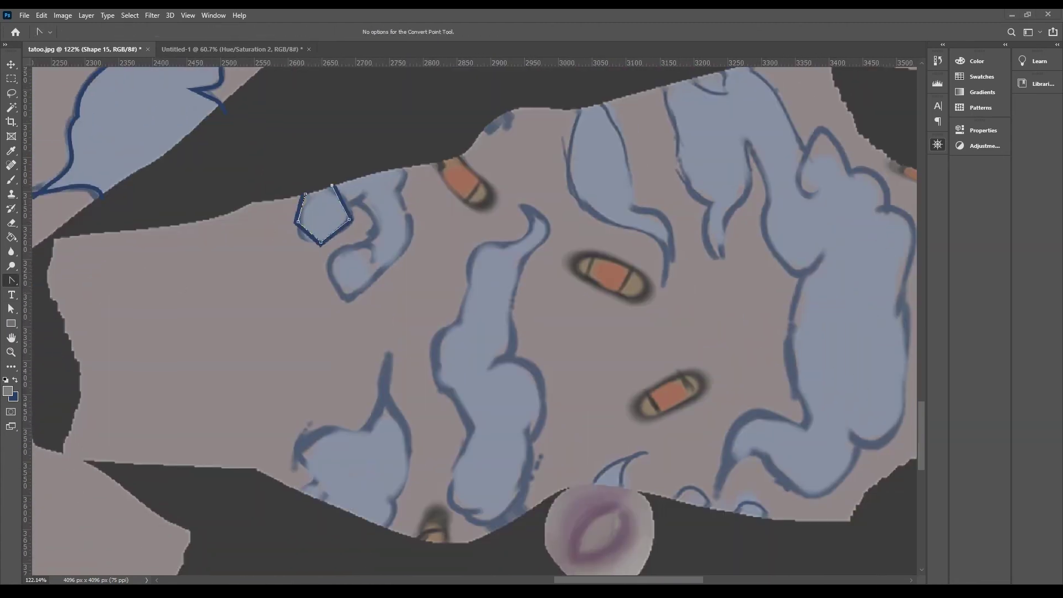
pyautogui.moveTo(297, 222); pyautogui.dragTo(299, 238)
pyautogui.moveTo(321, 242)
pyautogui.mouseDown()
pyautogui.moveTo(335, 242)
pyautogui.moveTo(350, 206)
pyautogui.mouseUp()
# Draw a short open Pen path linking the round cloud's edge to the neighbouring hook-shaped cloud.
pyautogui.rightClick(11, 281)
pyautogui.click(50, 282)
pyautogui.click(348, 204)
pyautogui.click(359, 200)
pyautogui.click(369, 192)
# Trace the hook-shaped cloud beside the round one as a new Pen path and convert its anchors to smooth curves.
pyautogui.rightClick(11, 281)
pyautogui.click(49, 281)
pyautogui.click(360, 205)
pyautogui.click(377, 220)
pyautogui.click(369, 241)
pyautogui.click(342, 249)
pyautogui.click(330, 264)
pyautogui.click(336, 286)
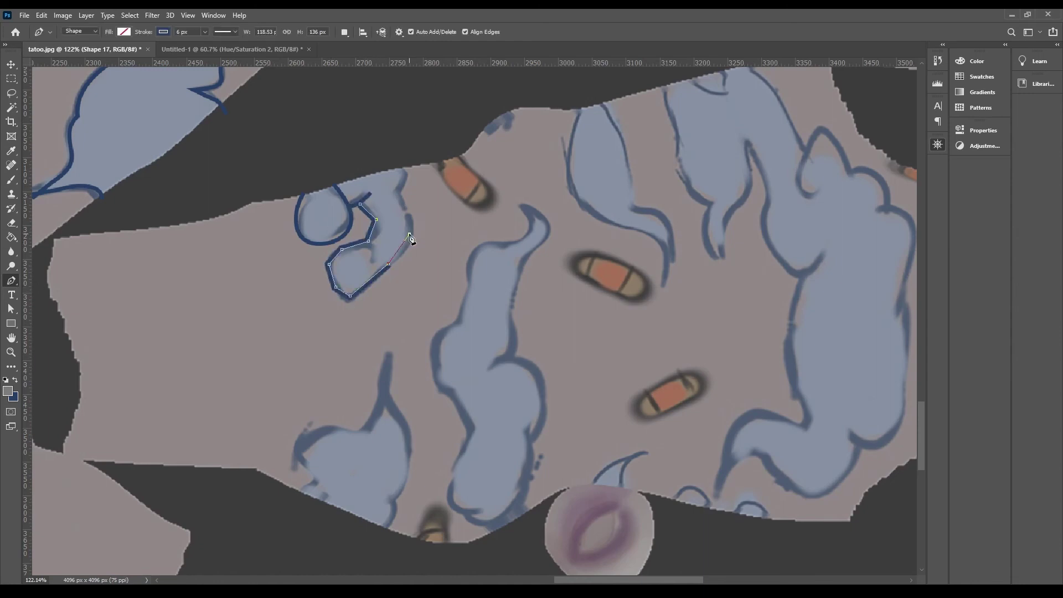
pyautogui.moveTo(410, 234); pyautogui.dragTo(410, 250)
pyautogui.moveTo(342, 250); pyautogui.dragTo(348, 246)
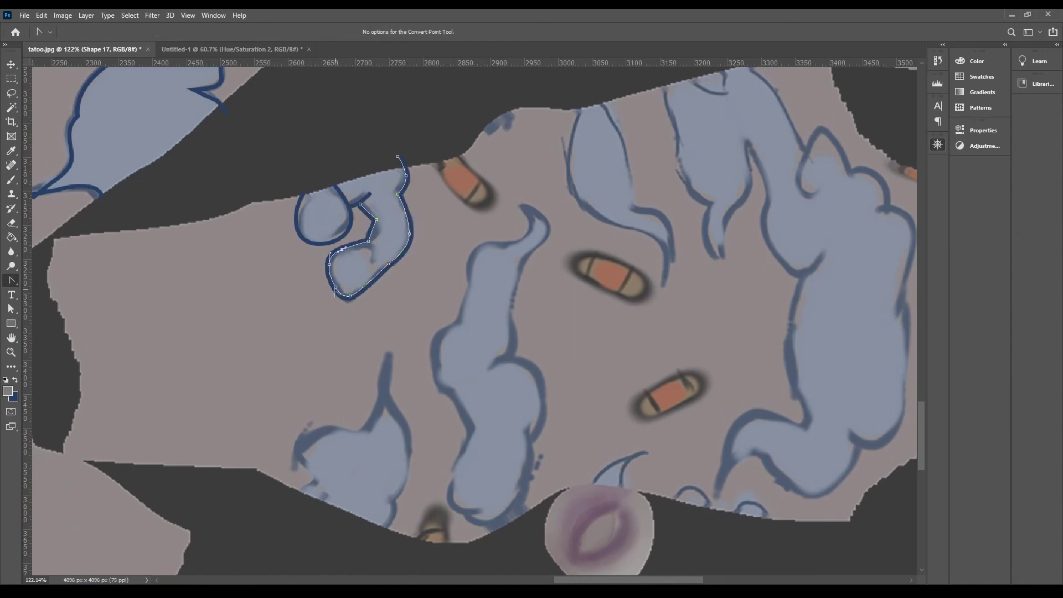
# Trace the cloud with the tall pointed tip along the lower edge of the skin piece with the Pen tool.
pyautogui.rightClick(11, 281)
pyautogui.click(50, 282)
pyautogui.click(297, 491)
pyautogui.click(295, 450)
pyautogui.click(355, 436)
pyautogui.click(387, 368)
pyautogui.click(408, 451)
pyautogui.click(407, 479)
pyautogui.click(391, 500)
pyautogui.click(393, 513)
pyautogui.click(382, 533)
# Convert the pointed cloud outline's anchors to smooth curves along its rounded shoulder, tip and lower side.
pyautogui.click(11, 309)
pyautogui.rightClick(12, 280)
pyautogui.click(49, 334)
pyautogui.moveTo(324, 432); pyautogui.dragTo(295, 441)
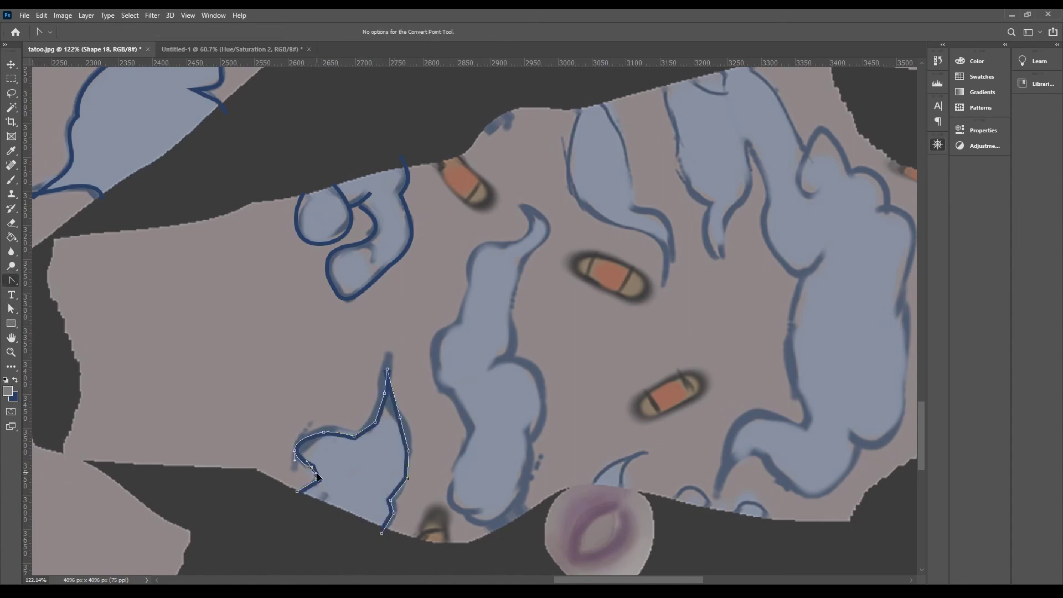
pyautogui.moveTo(385, 392); pyautogui.dragTo(381, 410)
pyautogui.moveTo(408, 479); pyautogui.dragTo(405, 492)
pyautogui.moveTo(394, 512); pyautogui.dragTo(392, 523)
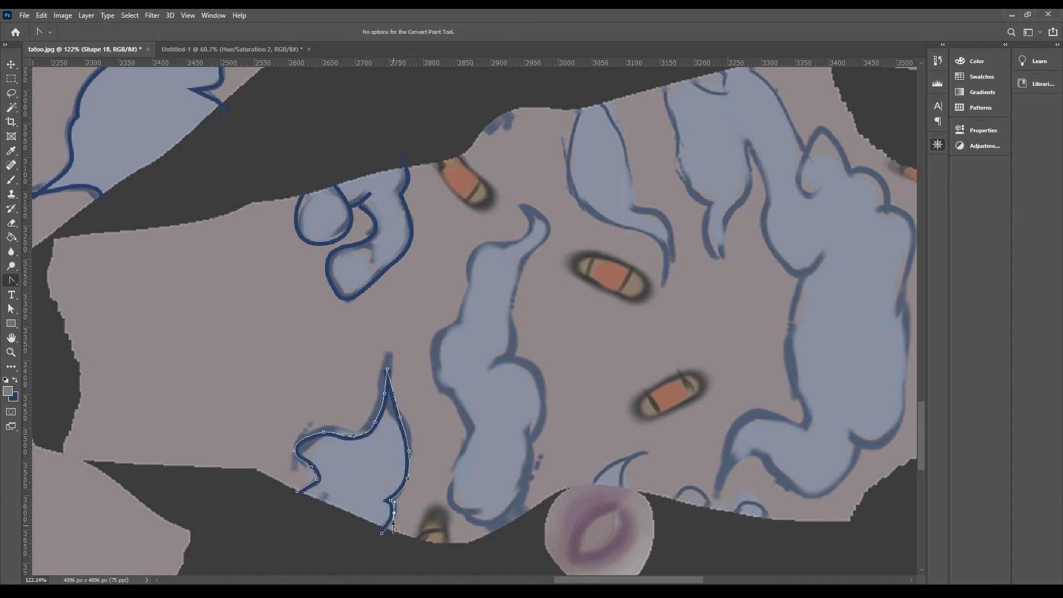
# Trace the tall wavy smoke cloud between the pointed cloud and the bullets with the Pen tool, from its hooked tip to its base.
pyautogui.moveTo(314, 306); pyautogui.dragTo(201, 321)
pyautogui.rightClick(11, 280)
pyautogui.click(49, 281)
pyautogui.click(409, 219)
pyautogui.click(437, 237)
pyautogui.click(426, 261)
pyautogui.click(415, 374)
pyautogui.click(429, 402)
pyautogui.click(430, 431)
pyautogui.click(422, 451)
pyautogui.click(417, 457)
pyautogui.click(416, 480)
pyautogui.click(409, 507)
pyautogui.click(399, 525)
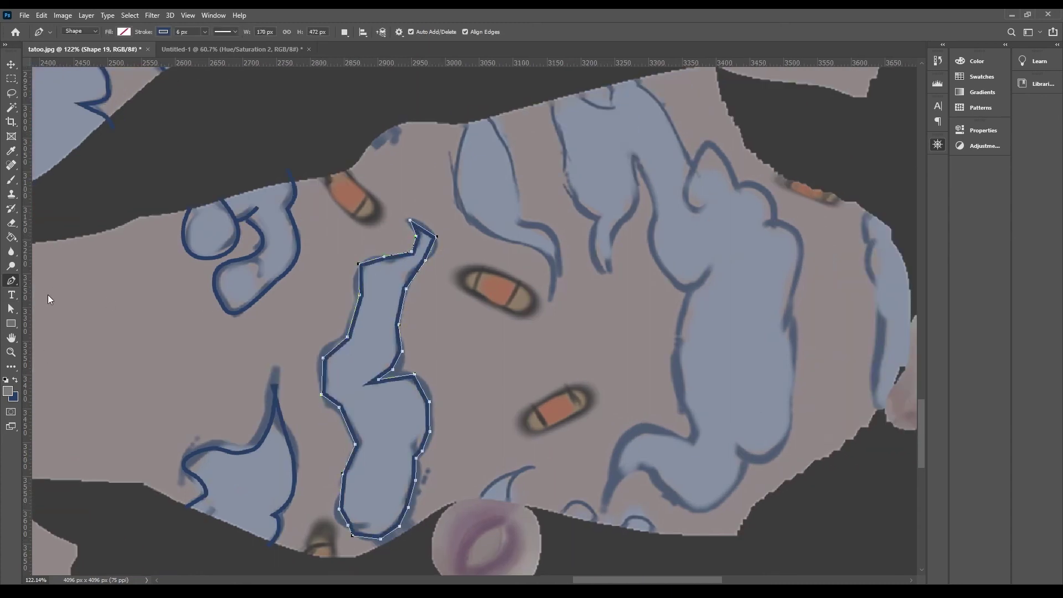
# Convert the tall wavy cloud outline's anchors to smooth curves, refine the inner notch and finish the path.
pyautogui.keyDown('alt'); pyautogui.moveTo(437, 237); pyautogui.dragTo(438, 247); pyautogui.keyUp('alt')
pyautogui.moveTo(415, 375); pyautogui.dragTo(425, 378)
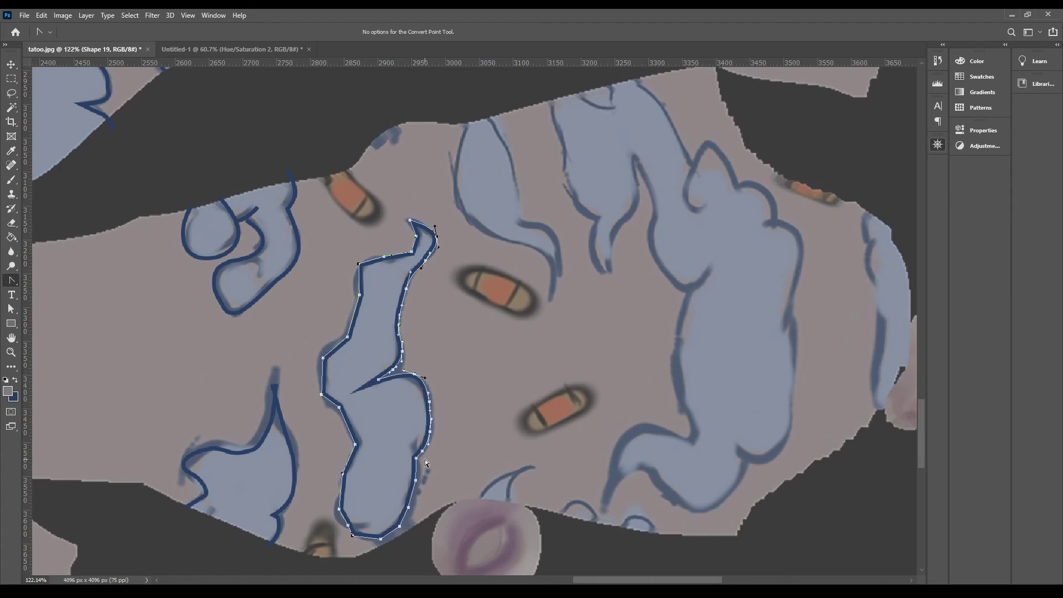
pyautogui.moveTo(343, 473); pyautogui.dragTo(339, 493)
pyautogui.moveTo(340, 407); pyautogui.dragTo(328, 343)
pyautogui.moveTo(360, 295); pyautogui.dragTo(356, 308)
pyautogui.moveTo(358, 264); pyautogui.dragTo(364, 257)
pyautogui.click(281, 161)
pyautogui.click(379, 380)
pyautogui.moveTo(379, 380); pyautogui.dragTo(380, 381)
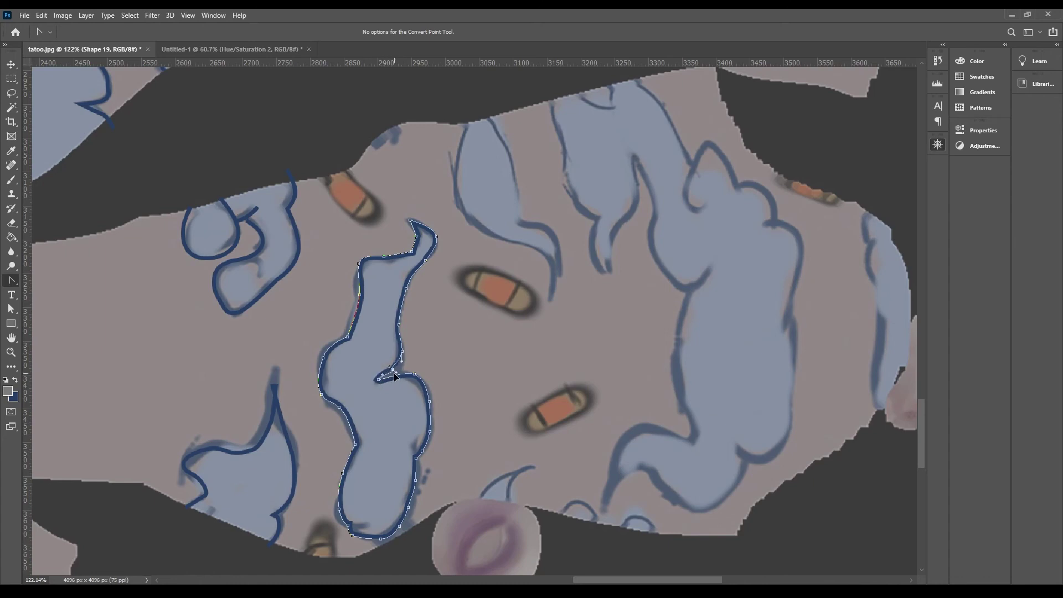
pyautogui.press('a')
pyautogui.press('Escape')
# Outline the teardrop-shaped cloud with the curling tail above the bullets and smooth its anchors into curves.
pyautogui.moveTo(893, 255); pyautogui.dragTo(708, 256)
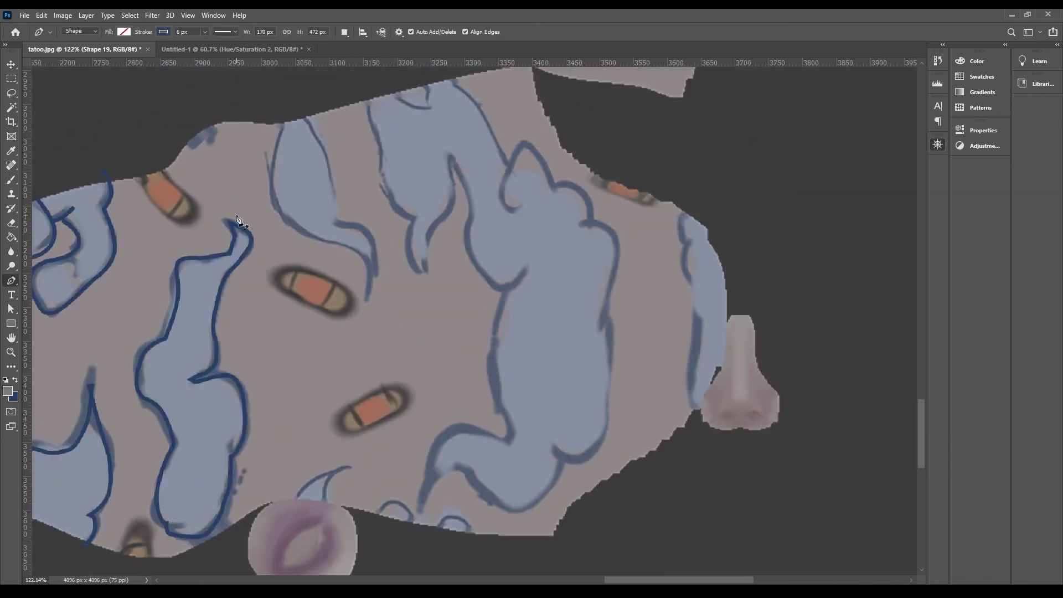
pyautogui.moveTo(329, 170); pyautogui.dragTo(325, 150)
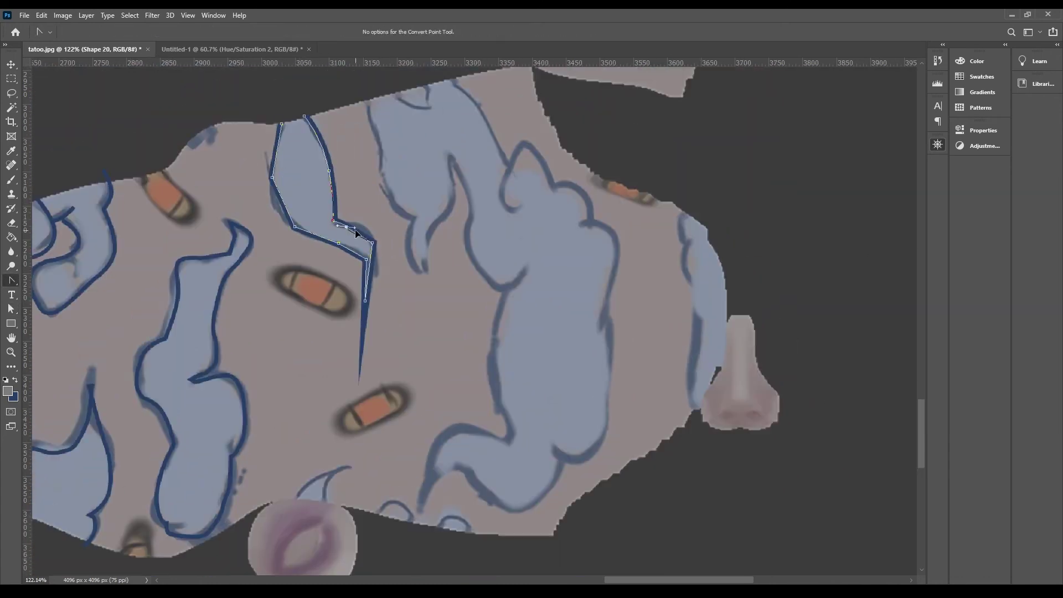
pyautogui.moveTo(372, 242); pyautogui.dragTo(371, 306)
pyautogui.press('Escape')
# Trace the small horn-shaped wisp just above the purple mouth patch as a separate Pen path.
pyautogui.press('p')
pyautogui.click(295, 499)
pyautogui.click(347, 468)
pyautogui.click(324, 488)
pyautogui.click(325, 504)
pyautogui.press('Escape')
# Trace the whole outline of the large branching cloud with the Pen tool, including its drip, top bumps and lower tail, and close the path.
pyautogui.press('p')
pyautogui.click(418, 507)
pyautogui.click(437, 443)
pyautogui.click(513, 435)
pyautogui.click(506, 297)
pyautogui.click(469, 255)
pyautogui.click(449, 155)
pyautogui.click(411, 263)
pyautogui.click(381, 178)
pyautogui.click(365, 93)
pyautogui.click(433, 109)
pyautogui.click(451, 71)
pyautogui.click(487, 120)
pyautogui.click(517, 150)
pyautogui.click(552, 184)
pyautogui.click(590, 200)
pyautogui.click(589, 221)
pyautogui.click(601, 322)
pyautogui.click(605, 427)
pyautogui.click(560, 457)
pyautogui.click(510, 509)
pyautogui.click(417, 508)
# Convert the large cloud outline's anchors to smooth curves along its lower tail, rounded base and outer side.
pyautogui.rightClick(11, 281)
pyautogui.click(56, 335)
pyautogui.moveTo(444, 474); pyautogui.dragTo(467, 473)
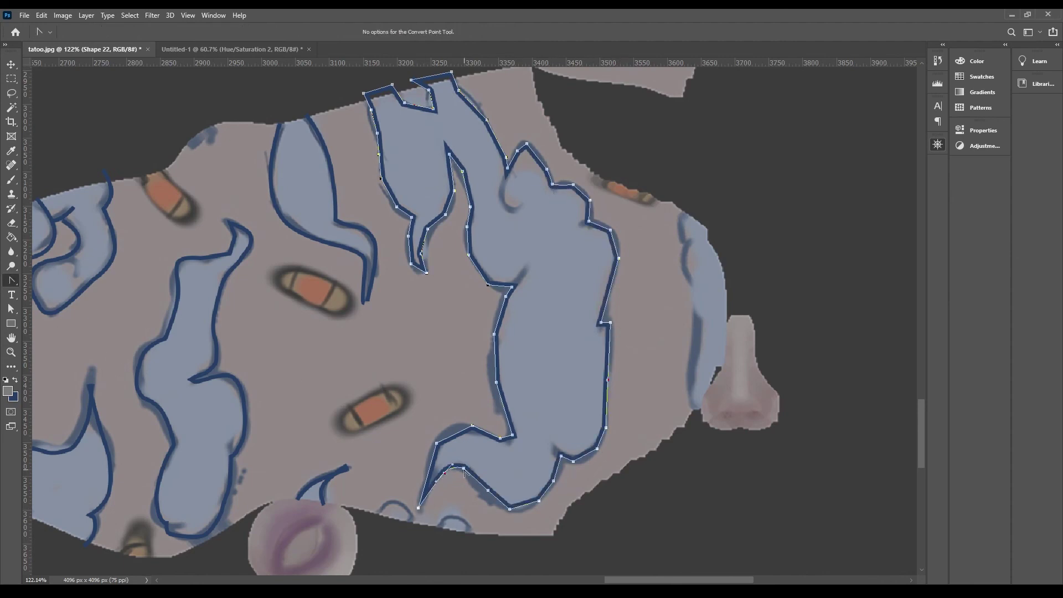
pyautogui.moveTo(509, 509); pyautogui.dragTo(524, 510)
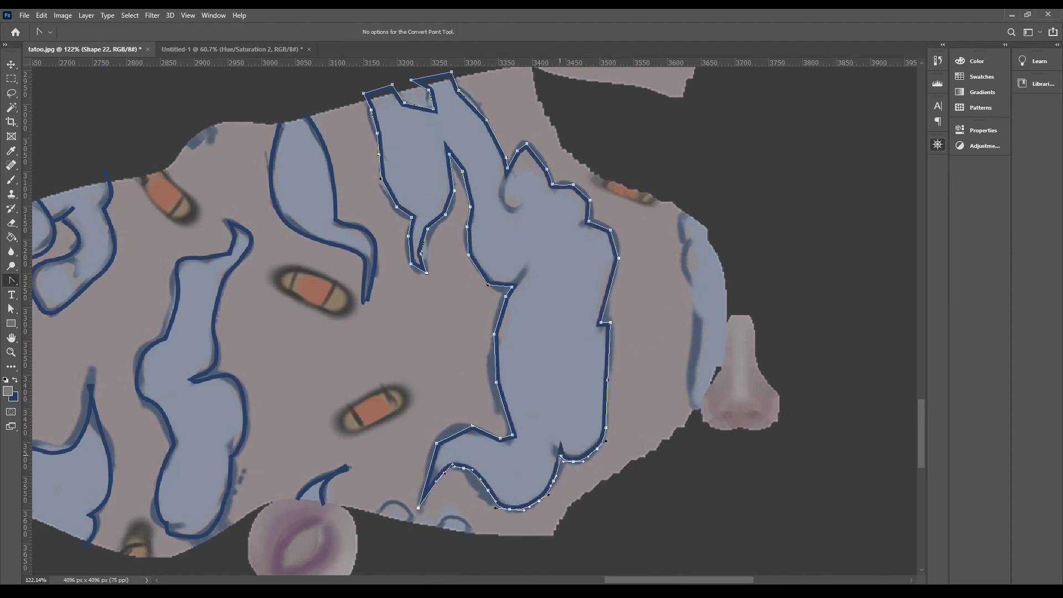
pyautogui.moveTo(620, 266); pyautogui.dragTo(616, 265)
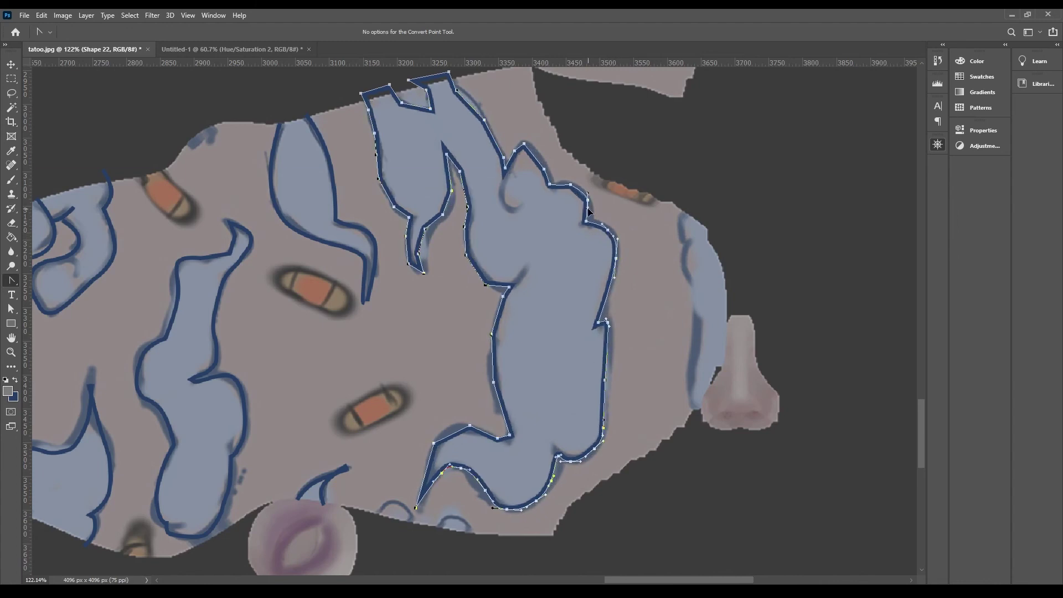
pyautogui.press('a')
# Smooth the large cloud outline's anchors along its upper edge and around the hanging drip.
pyautogui.moveTo(496, 147); pyautogui.dragTo(438, 106)
pyautogui.press('p')
pyautogui.moveTo(405, 101); pyautogui.dragTo(413, 109)
pyautogui.moveTo(379, 155); pyautogui.dragTo(382, 163)
pyautogui.moveTo(381, 177); pyautogui.dragTo(378, 168)
pyautogui.hotkey('ctrl', 'z')
pyautogui.moveTo(397, 206); pyautogui.dragTo(390, 199)
pyautogui.moveTo(409, 236); pyautogui.dragTo(409, 223)
pyautogui.moveTo(412, 263); pyautogui.dragTo(409, 257)
pyautogui.moveTo(422, 253); pyautogui.dragTo(439, 220)
# Smooth the remaining anchors down the large cloud's inner side, from the fork to the lower tail, and finish the path.
pyautogui.moveTo(454, 191); pyautogui.dragTo(456, 180)
pyautogui.moveTo(464, 171); pyautogui.dragTo(457, 161)
pyautogui.moveTo(471, 206)
pyautogui.mouseDown()
pyautogui.moveTo(470, 192)
pyautogui.moveTo(470, 214)
pyautogui.mouseUp()
pyautogui.moveTo(468, 255); pyautogui.dragTo(466, 243)
pyautogui.moveTo(488, 284); pyautogui.dragTo(480, 280)
pyautogui.moveTo(506, 295); pyautogui.dragTo(509, 288)
pyautogui.moveTo(495, 333); pyautogui.dragTo(497, 314)
pyautogui.moveTo(496, 381); pyautogui.dragTo(493, 367)
pyautogui.moveTo(500, 438); pyautogui.dragTo(443, 434)
pyautogui.moveTo(465, 470); pyautogui.dragTo(464, 468)
pyautogui.click(429, 363)
# Draw the small curl inside the large cloud's upper bump as an open Pen path and smooth its curve.
pyautogui.rightClick(11, 281)
pyautogui.click(506, 172)
pyautogui.click(499, 193)
pyautogui.click(510, 208)
pyautogui.click(525, 204)
pyautogui.keyDown('alt'); pyautogui.moveTo(510, 208); pyautogui.dragTo(516, 210); pyautogui.keyUp('alt')
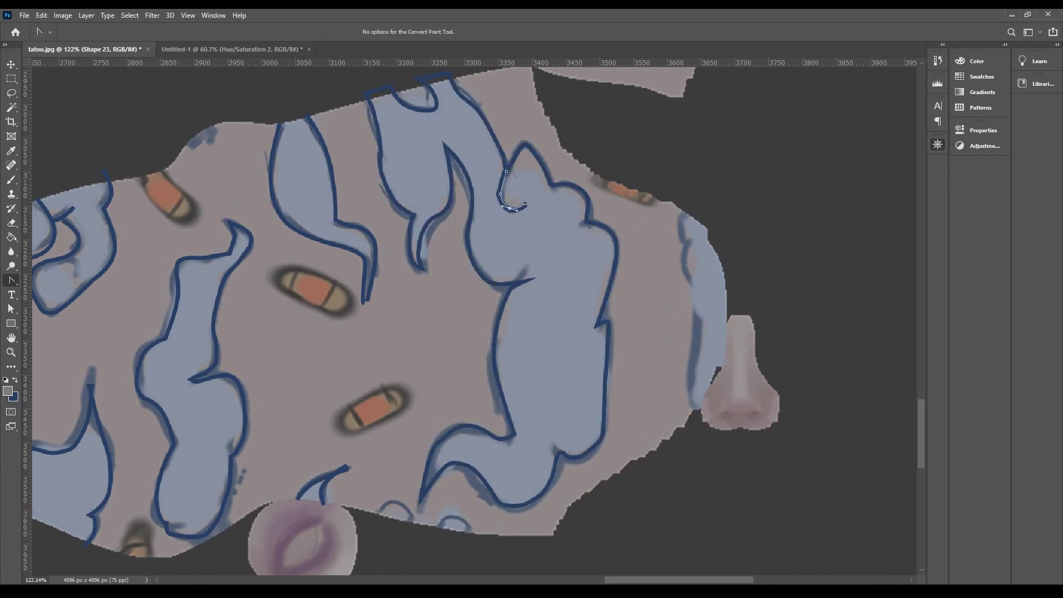
# Trace the two small cloud bumps along the skin piece's lower edge with one Pen path and round off their anchors.
pyautogui.click(371, 519)
pyautogui.click(389, 502)
pyautogui.click(408, 507)
pyautogui.click(412, 526)
pyautogui.click(439, 536)
pyautogui.click(456, 517)
pyautogui.click(468, 523)
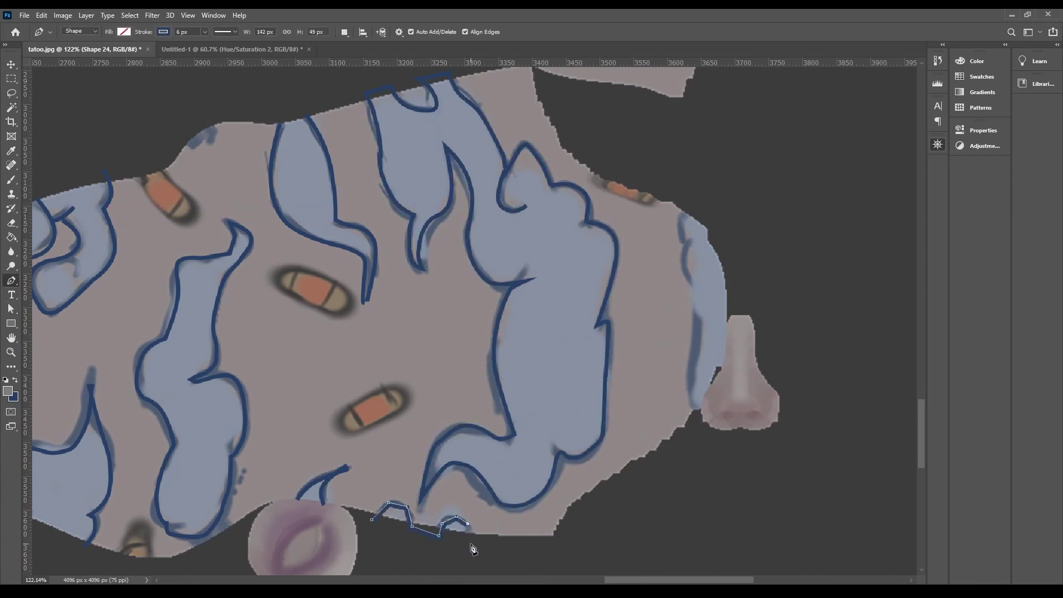
pyautogui.click(470, 544)
pyautogui.moveTo(468, 523); pyautogui.dragTo(470, 530)
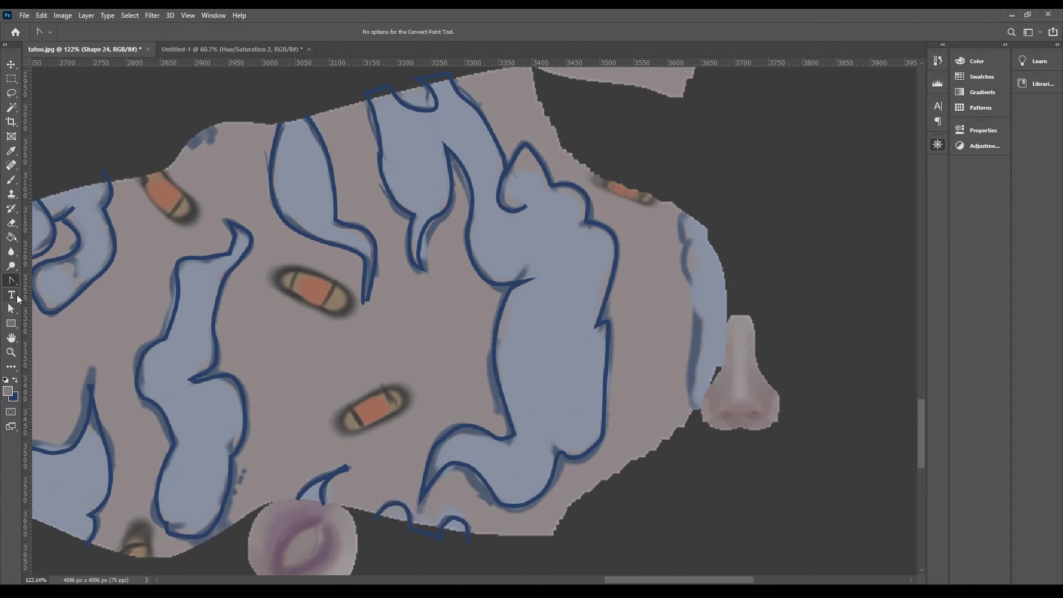
# Trace the inner edge of the narrow cloud strip beside the nose with a new Pen path.
pyautogui.rightClick(11, 280)
pyautogui.click(695, 417)
pyautogui.click(690, 384)
pyautogui.click(696, 327)
pyautogui.click(695, 285)
pyautogui.click(683, 269)
pyautogui.click(685, 248)
# Convert the narrow cloud strip's path anchors to smooth curves and adjust the bend near its upper end.
pyautogui.moveTo(681, 227)
pyautogui.mouseDown()
pyautogui.moveTo(679, 215)
pyautogui.moveTo(686, 242)
pyautogui.mouseUp()
pyautogui.moveTo(683, 269); pyautogui.dragTo(683, 259)
pyautogui.moveTo(696, 327); pyautogui.dragTo(697, 311)
pyautogui.moveTo(690, 384); pyautogui.dragTo(690, 370)
pyautogui.click(12, 308)
pyautogui.click(689, 243)
pyautogui.press('alt')
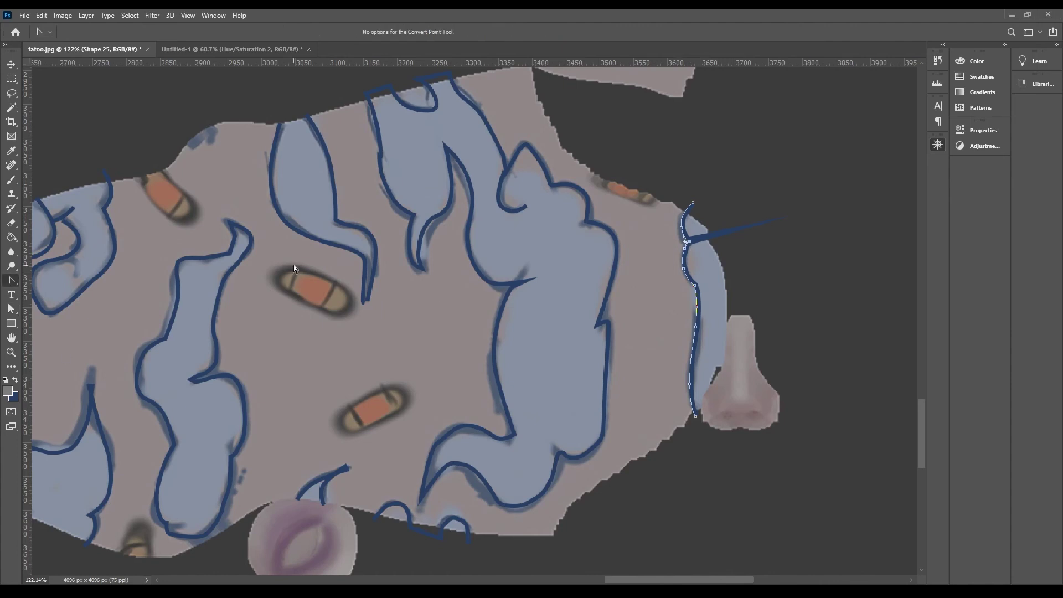
# Select all the cloud outline shape layers and merge them into one layer.
pyautogui.keyDown('alt'); pyautogui.scroll(-5, 878, 261); pyautogui.keyUp('alt')
pyautogui.keyDown('alt'); pyautogui.scroll(5, 876, 297); pyautogui.keyUp('alt')
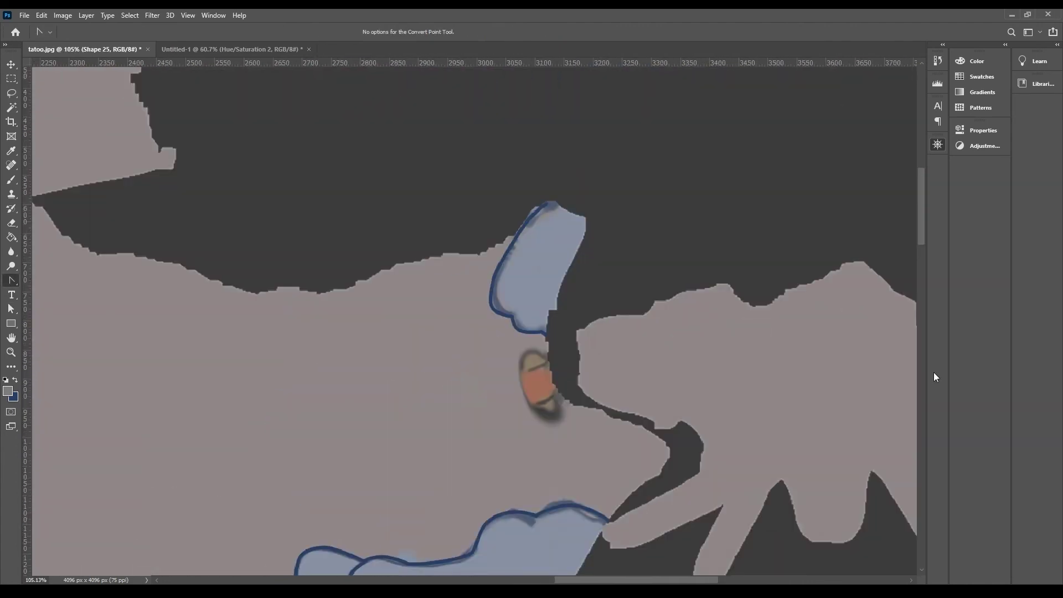
pyautogui.keyDown('shift'); pyautogui.click(900, 486); pyautogui.keyUp('shift')
pyautogui.hotkey('ctrl', 'e')
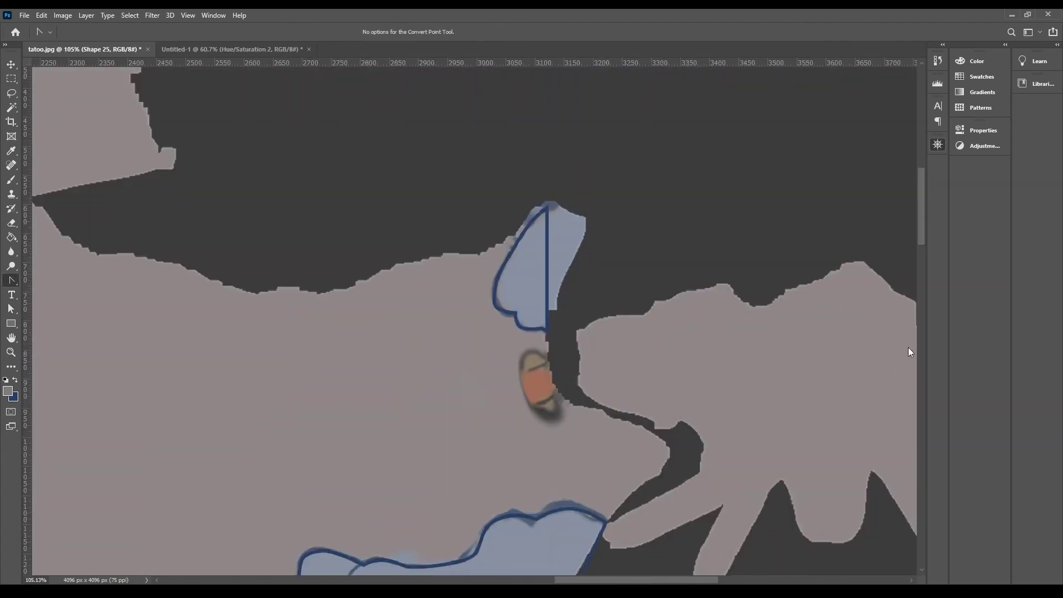
# Erase the straight closing line of the small upper cloud and thicken its curved outline with the dark blue Brush.
pyautogui.click(11, 223)
pyautogui.keyDown('alt'); pyautogui.scroll(3, 661, 197); pyautogui.keyUp('alt')
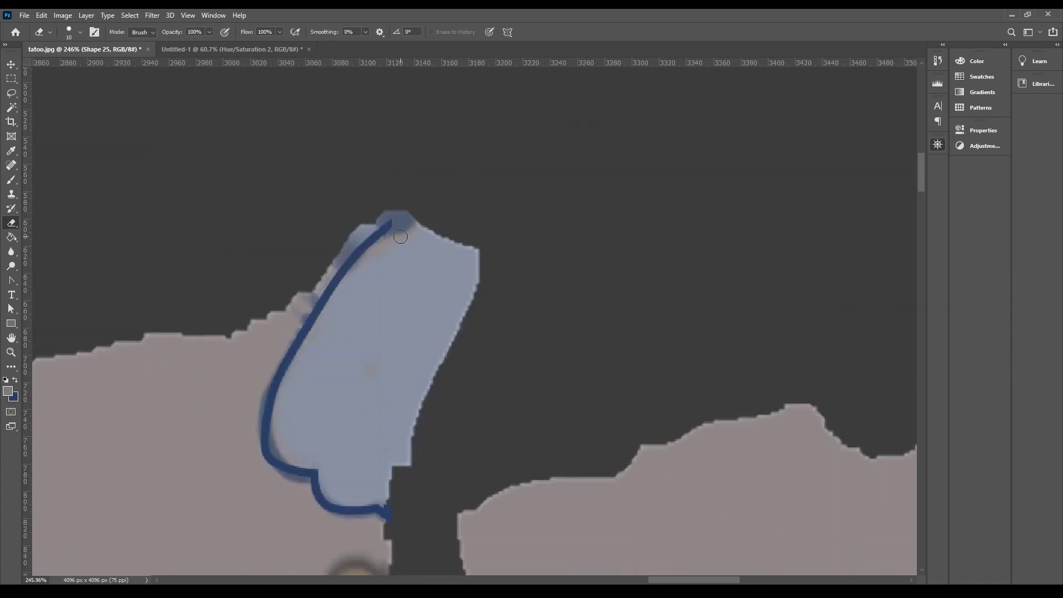
pyautogui.press('b')
pyautogui.press('x')
pyautogui.click(266, 131)
pyautogui.moveTo(264, 419)
pyautogui.mouseDown()
pyautogui.moveTo(341, 515)
pyautogui.moveTo(380, 515)
pyautogui.mouseUp()
pyautogui.moveTo(864, 239); pyautogui.dragTo(893, 181)
pyautogui.moveTo(403, 177); pyautogui.dragTo(448, 146)
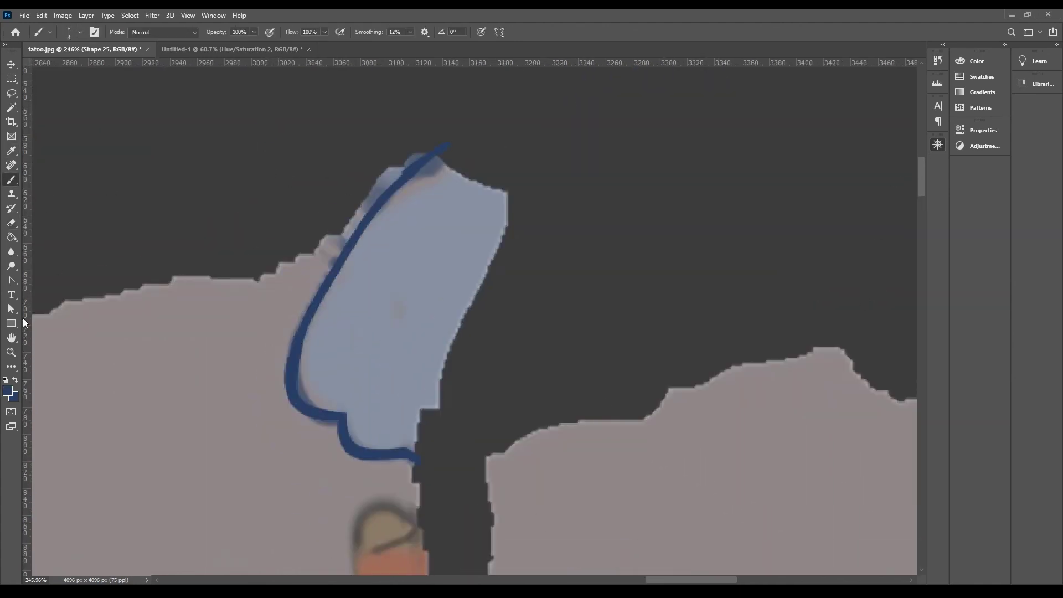
# Erase the overshooting end of the small upper cloud's outline and the closing lines of the wide cloud below it.
pyautogui.press('e')
pyautogui.moveTo(755, 553)
pyautogui.mouseDown()
pyautogui.moveTo(892, 192)
pyautogui.moveTo(897, 24)
pyautogui.mouseUp()
pyautogui.moveTo(688, 232); pyautogui.dragTo(541, 553)
pyautogui.moveTo(440, 353); pyautogui.dragTo(384, 326)
pyautogui.click(251, 453)
pyautogui.click(178, 507)
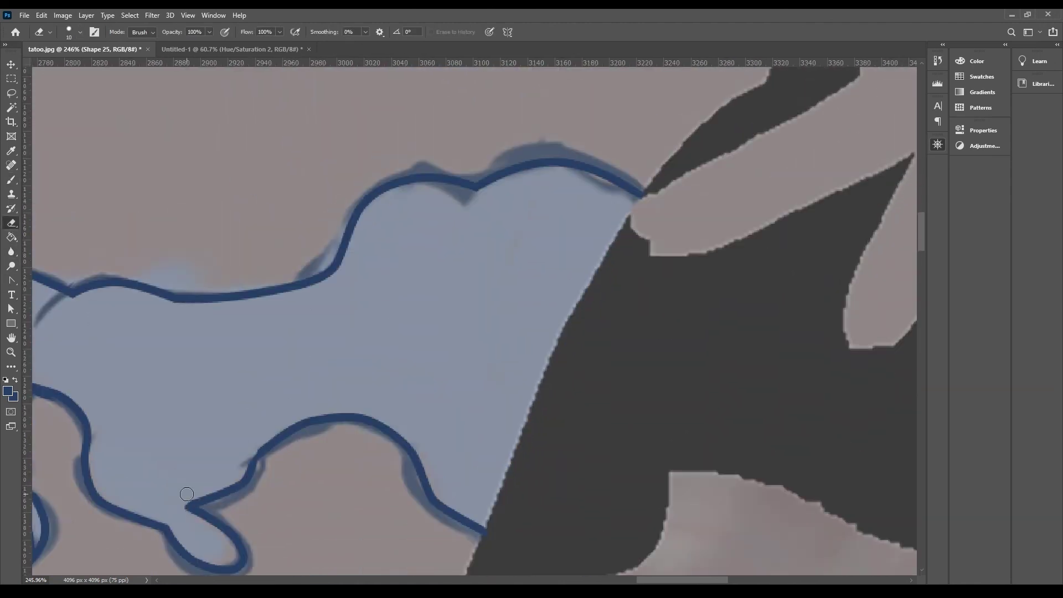
# Hide the texture and thicken the wide cloud's outline along its upper bumps, outer side and lower lobe.
pyautogui.press('b')
pyautogui.click(838, 398)
pyautogui.moveTo(516, 166)
pyautogui.mouseDown()
pyautogui.moveTo(594, 165)
pyautogui.moveTo(637, 188)
pyautogui.mouseUp()
pyautogui.moveTo(693, 223); pyautogui.dragTo(892, 196)
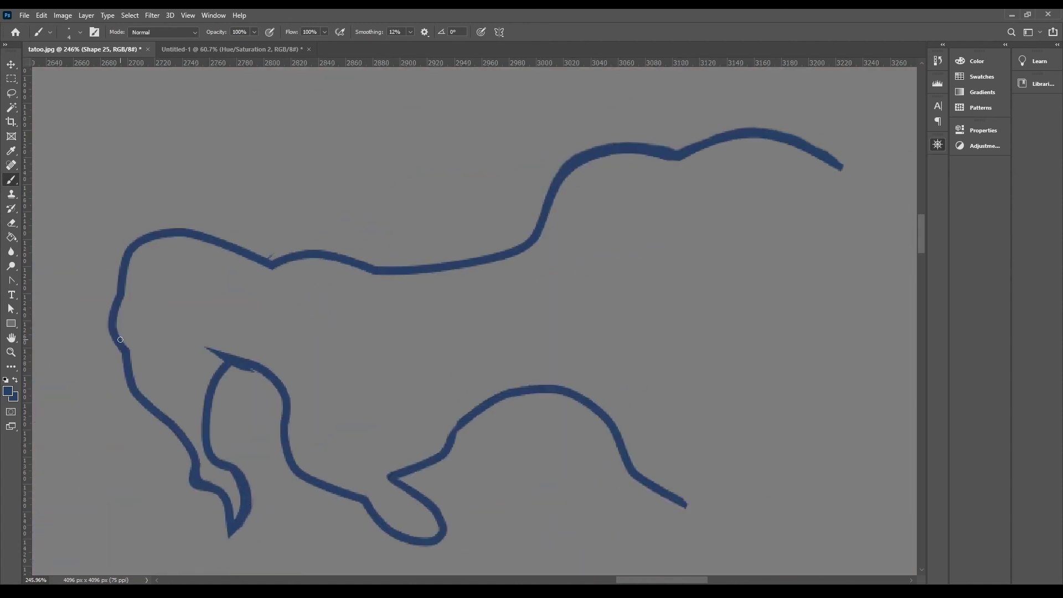
pyautogui.moveTo(450, 438); pyautogui.dragTo(382, 520)
# Erase the stray spikes where the wide cloud's outline curves meet and show the texture again.
pyautogui.press('e')
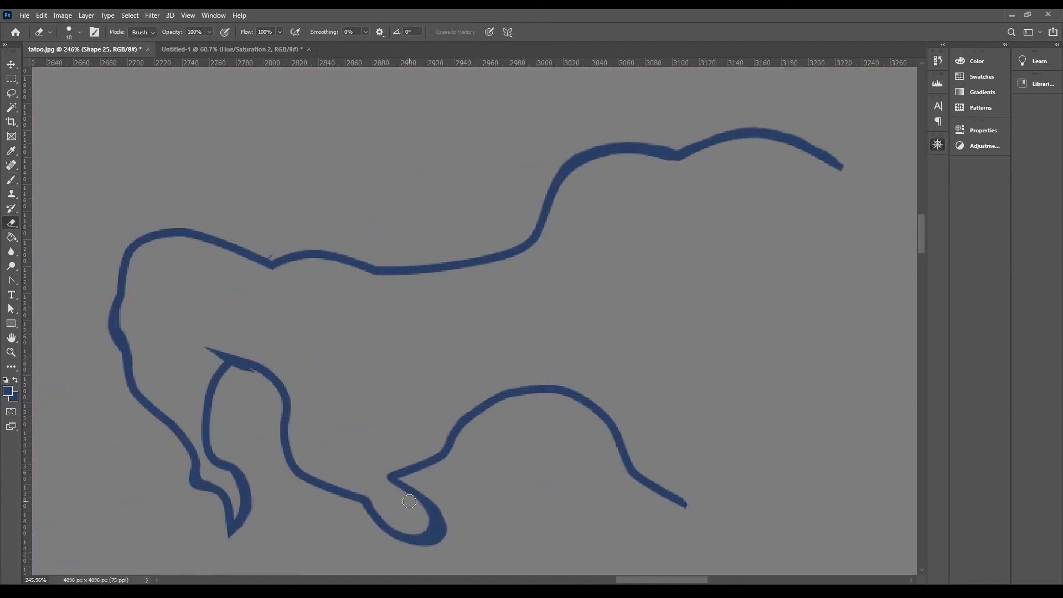
pyautogui.moveTo(205, 346); pyautogui.dragTo(252, 370)
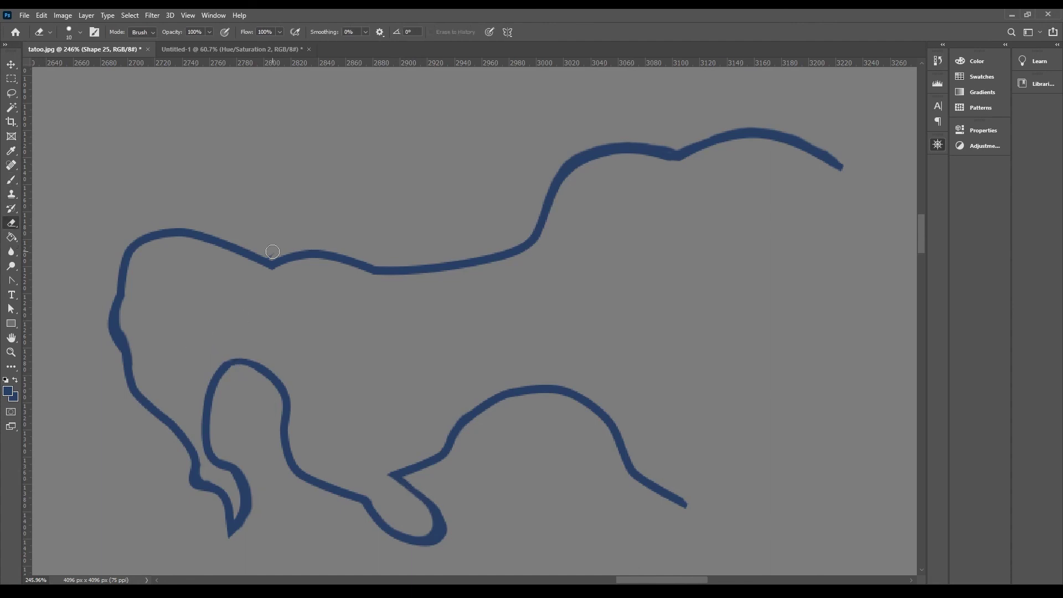
pyautogui.click(840, 399)
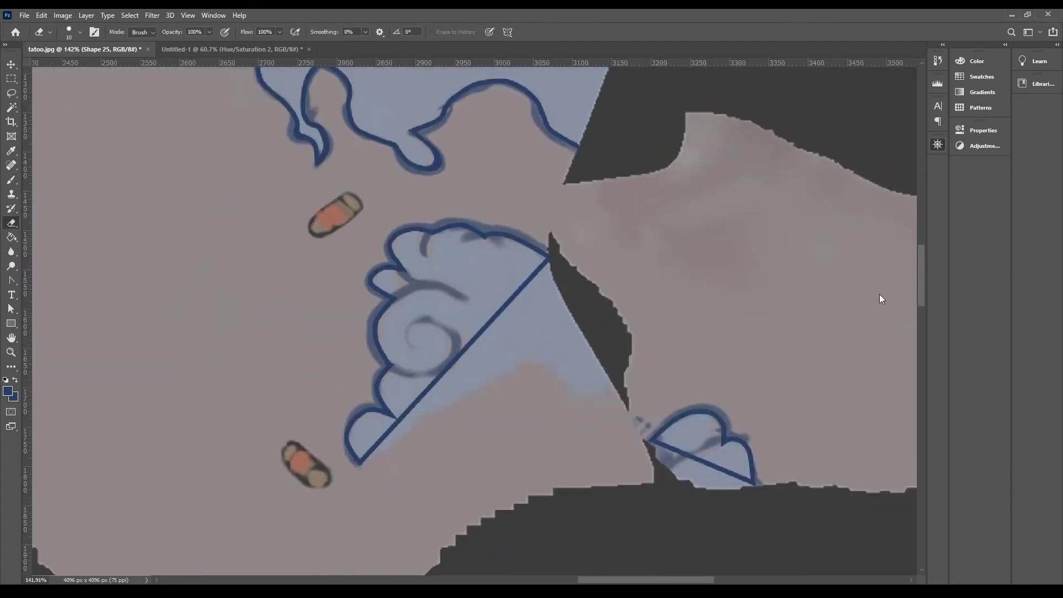
# Erase the spiral cloud's straight closing line and paint the swirl inside it with the dark blue Brush.
pyautogui.keyDown('alt'); pyautogui.scroll(2, 469, 327); pyautogui.keyUp('alt')
pyautogui.moveTo(338, 490); pyautogui.dragTo(567, 247)
pyautogui.press('b')
pyautogui.moveTo(365, 382); pyautogui.dragTo(399, 357)
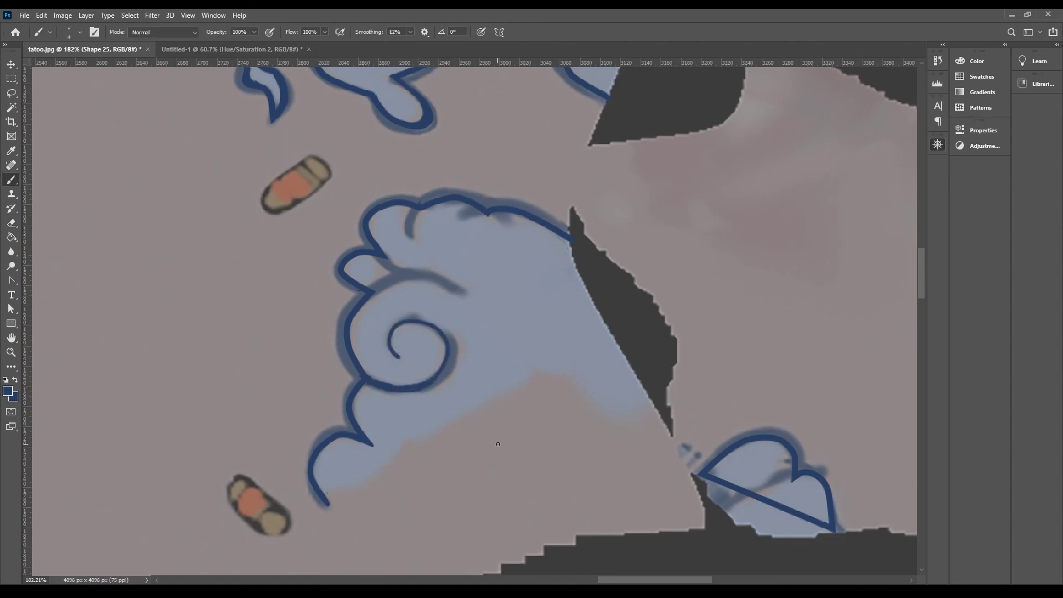
# Paint the spiral cloud's inner curls, thicken the swirl with a slightly larger Brush and trim its inner edge.
pyautogui.moveTo(382, 251); pyautogui.dragTo(461, 297)
pyautogui.press(']')
pyautogui.moveTo(465, 219); pyautogui.dragTo(486, 210)
pyautogui.moveTo(437, 327)
pyautogui.mouseDown()
pyautogui.moveTo(448, 343)
pyautogui.moveTo(410, 385)
pyautogui.moveTo(437, 328)
pyautogui.moveTo(426, 321)
pyautogui.mouseUp()
pyautogui.press('e')
pyautogui.moveTo(388, 382); pyautogui.dragTo(432, 338)
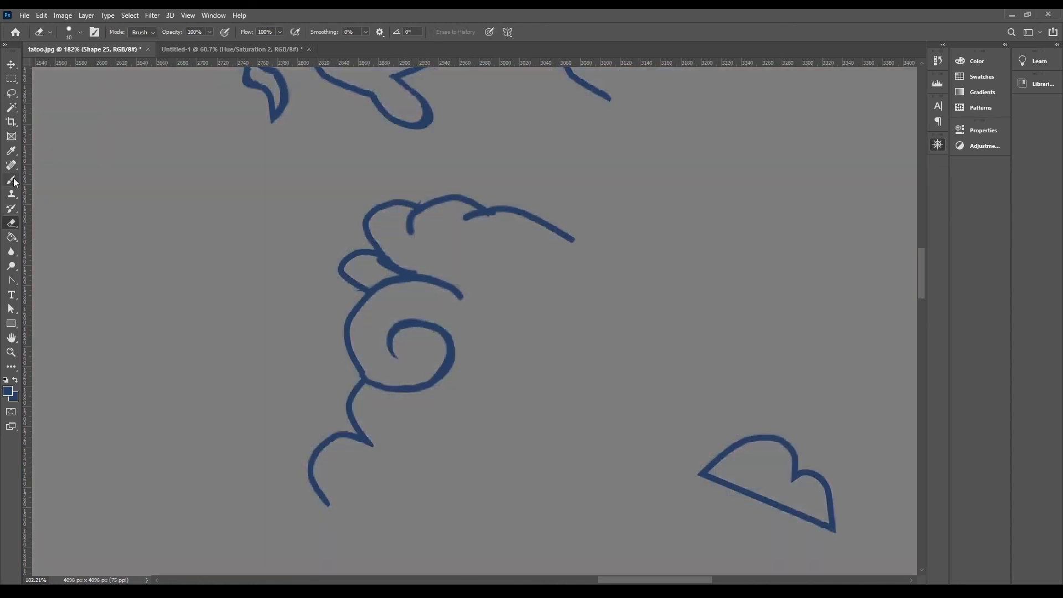
# Thicken the underside of the swirl and taper the ends of the spiral cloud's inner curls with the Eraser.
pyautogui.click(13, 181)
pyautogui.moveTo(381, 385); pyautogui.dragTo(428, 388)
pyautogui.press('e')
pyautogui.press('b')
pyautogui.press('e')
pyautogui.moveTo(413, 231); pyautogui.dragTo(420, 195)
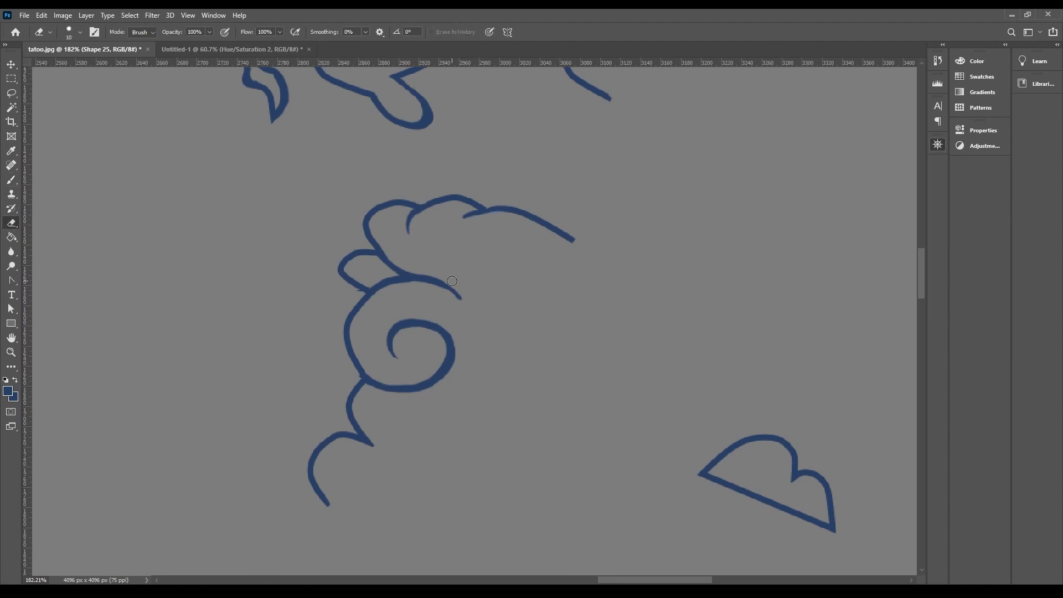
# Thicken the outline of the spiral cloud's small side lobe and the outer curve just below it.
pyautogui.press('b')
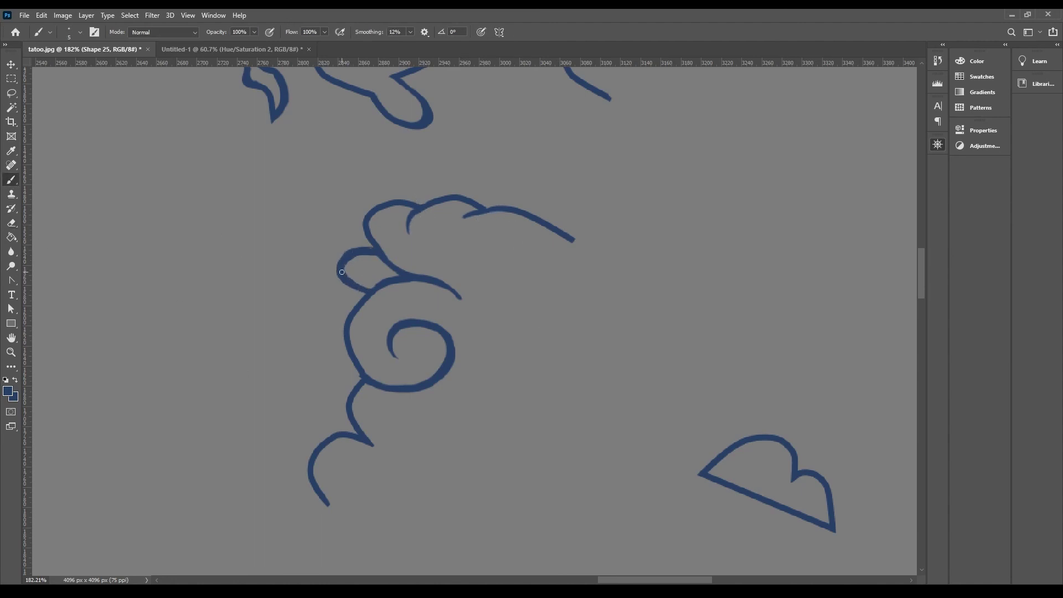
pyautogui.click(13, 223)
pyautogui.click(11, 179)
pyautogui.moveTo(371, 289)
pyautogui.mouseDown()
pyautogui.moveTo(382, 281)
pyautogui.moveTo(357, 321)
pyautogui.mouseUp()
# Erase the straight base line of the small two-bump cloud to the right of the spiral cloud.
pyautogui.click(12, 224)
pyautogui.moveTo(597, 422); pyautogui.dragTo(218, 296)
pyautogui.moveTo(892, 206); pyautogui.dragTo(870, 227)
pyautogui.moveTo(300, 369)
pyautogui.mouseDown()
pyautogui.moveTo(434, 425)
pyautogui.moveTo(317, 371)
pyautogui.mouseUp()
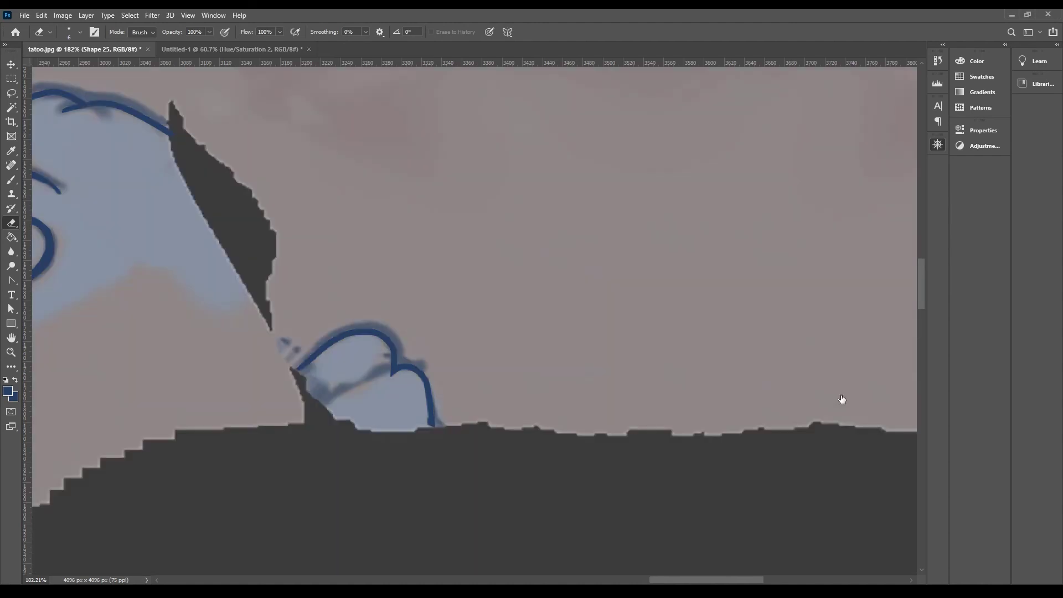
# Clean the stepped cloud's loose tip, extend the line between its bumps, and erase the neighbouring rounded cloud's closing line.
pyautogui.press('b')
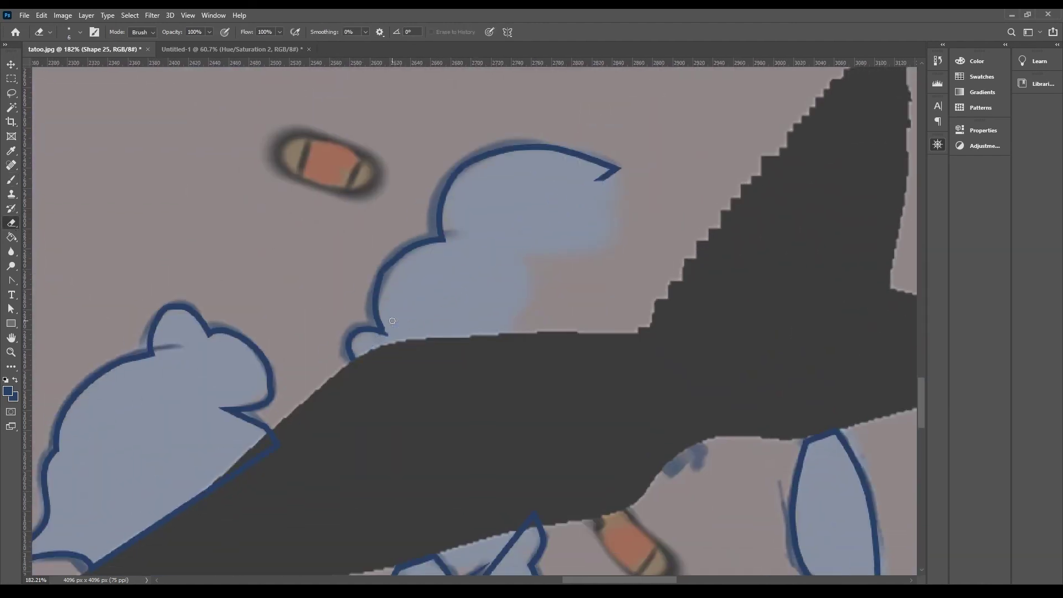
pyautogui.moveTo(882, 240); pyautogui.dragTo(710, 389)
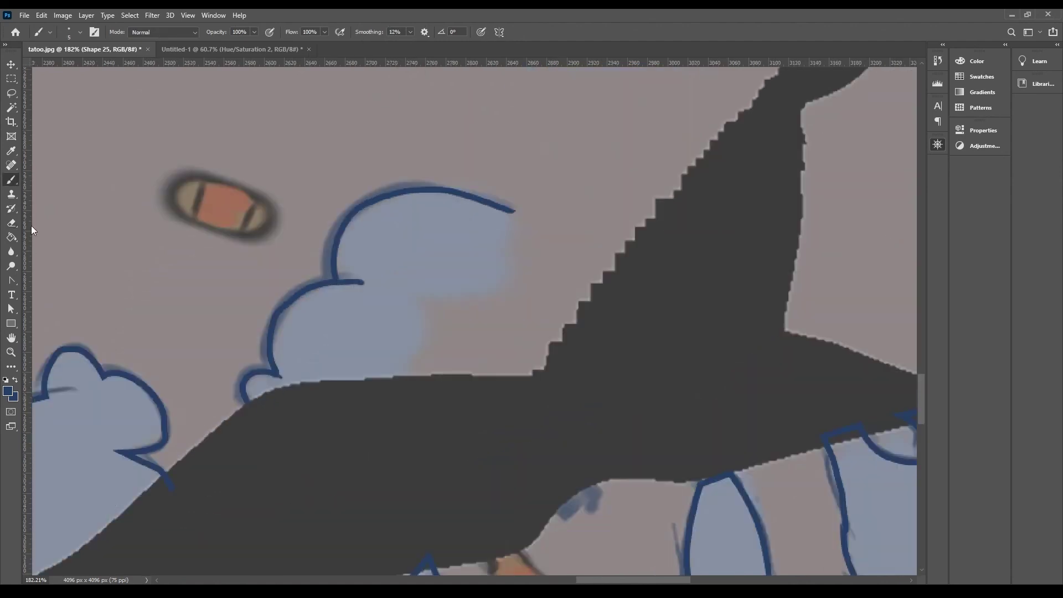
pyautogui.moveTo(606, 393); pyautogui.dragTo(878, 244)
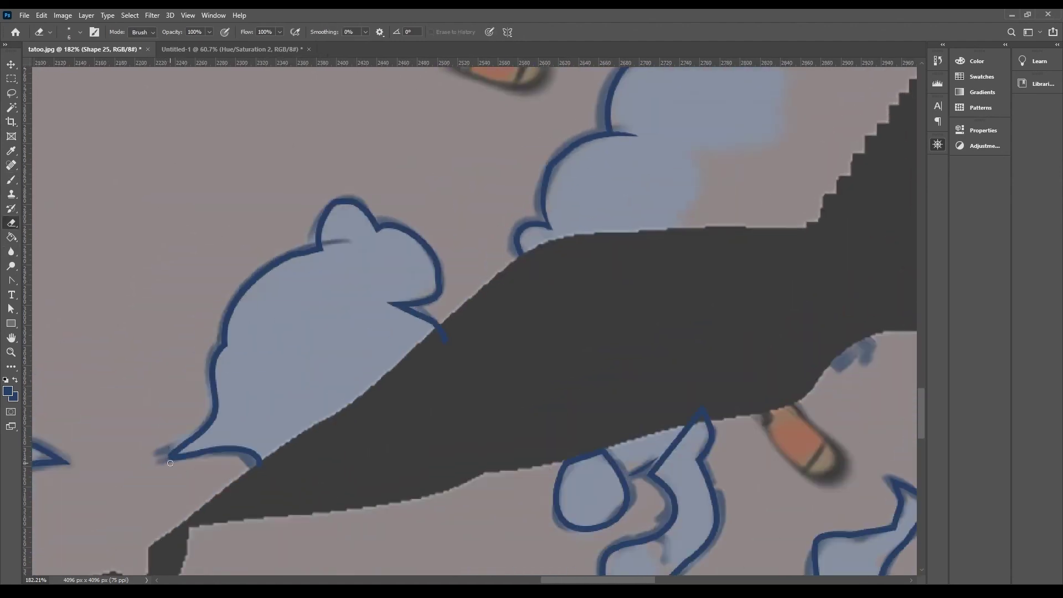
# Erase the closing line of the wavy pointed cloud and thicken the outline along its outer bends.
pyautogui.moveTo(167, 464); pyautogui.dragTo(589, 285)
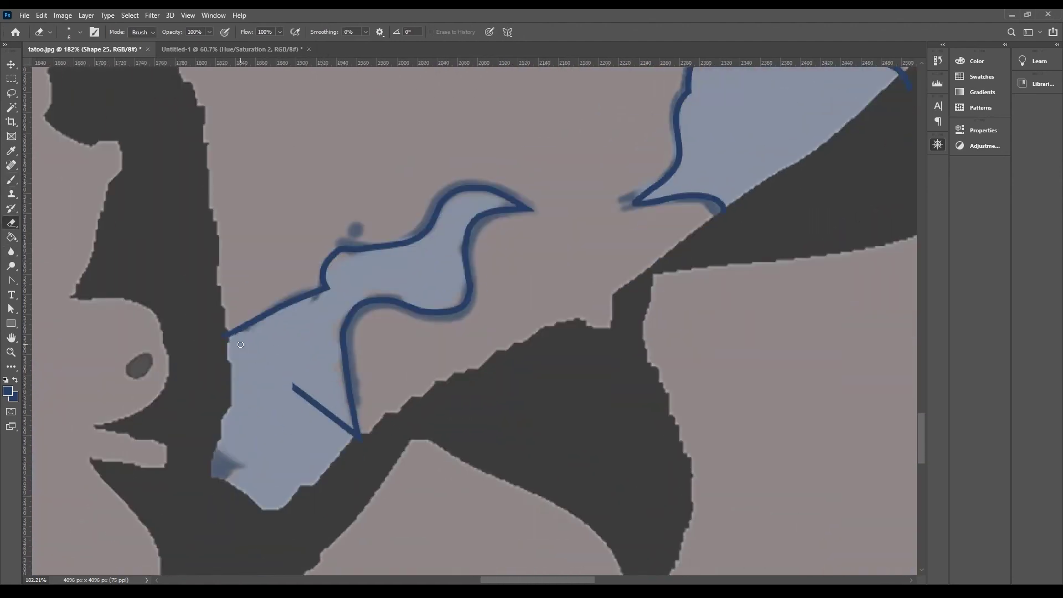
pyautogui.moveTo(288, 381); pyautogui.dragTo(358, 437)
pyautogui.press('b')
pyautogui.moveTo(331, 251); pyautogui.dragTo(323, 287)
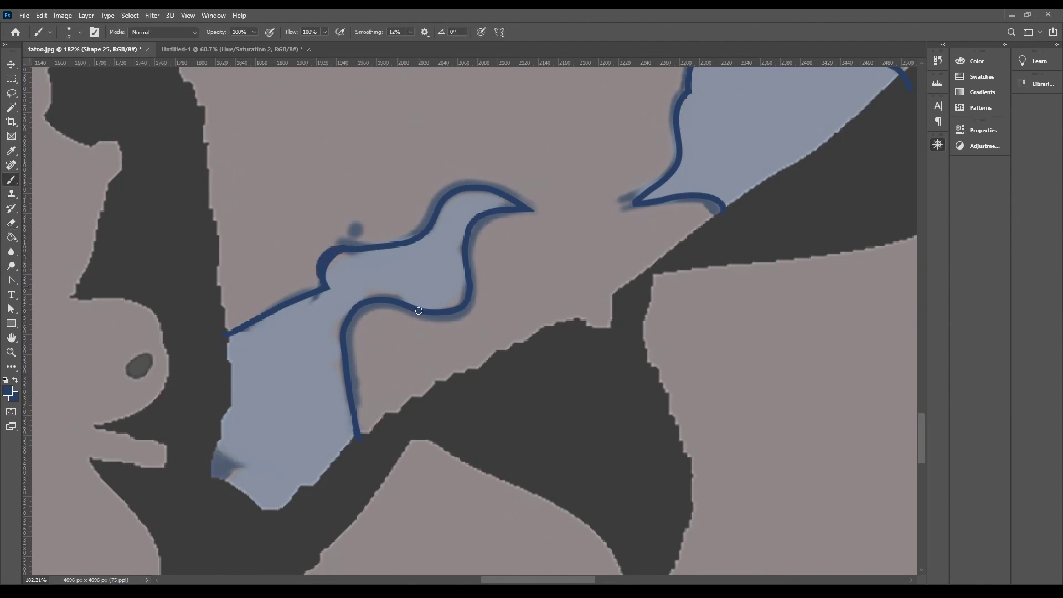
pyautogui.press('e')
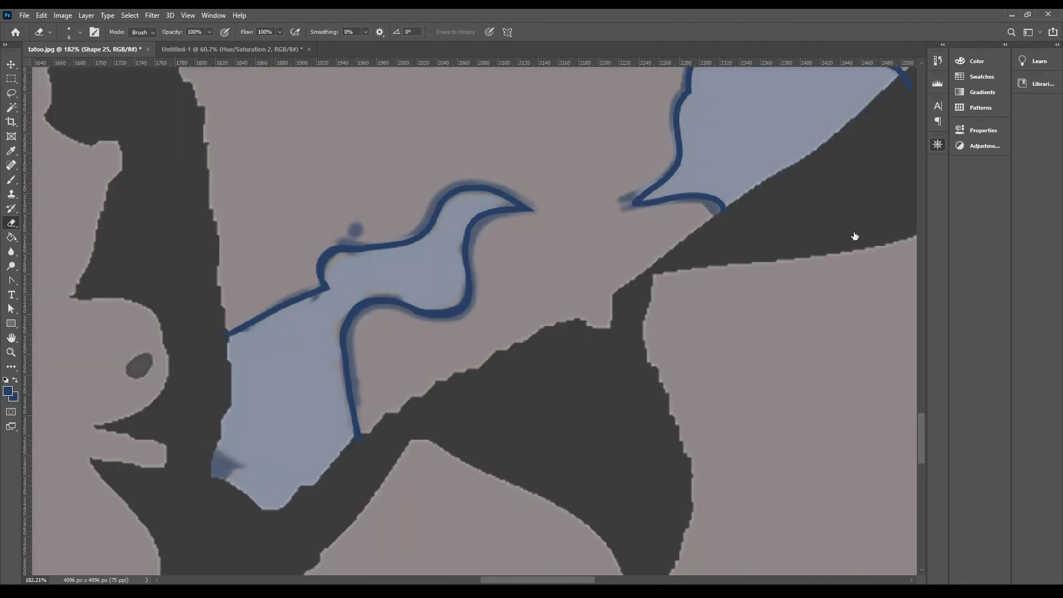
# Erase the closing lines of the droplet and S-shaped clouds with a larger Eraser and touch up their outlines.
pyautogui.moveTo(854, 237); pyautogui.dragTo(159, 280)
pyautogui.press(']')
pyautogui.press(']')
pyautogui.moveTo(422, 260); pyautogui.dragTo(465, 208)
pyautogui.moveTo(746, 124)
pyautogui.mouseDown()
pyautogui.moveTo(750, 113)
pyautogui.moveTo(768, 118)
pyautogui.mouseUp()
pyautogui.press('b')
pyautogui.moveTo(333, 254); pyautogui.dragTo(336, 243)
pyautogui.moveTo(373, 242); pyautogui.dragTo(368, 234)
pyautogui.moveTo(395, 268)
pyautogui.mouseDown()
pyautogui.moveTo(428, 235)
pyautogui.moveTo(415, 253)
pyautogui.mouseUp()
pyautogui.press('e')
# Thicken the leaf-shaped cloud's tail with a smaller Brush and trim it to a point with the Eraser.
pyautogui.moveTo(890, 246)
pyautogui.mouseDown()
pyautogui.moveTo(540, 314)
pyautogui.moveTo(383, 331)
pyautogui.mouseUp()
pyautogui.press('[')
pyautogui.press('[')
pyautogui.press('b')
pyautogui.moveTo(318, 357)
pyautogui.mouseDown()
pyautogui.moveTo(371, 407)
pyautogui.moveTo(370, 431)
pyautogui.mouseUp()
pyautogui.press('e')
pyautogui.moveTo(359, 471); pyautogui.dragTo(360, 428)
pyautogui.moveTo(376, 390)
pyautogui.mouseDown()
pyautogui.moveTo(363, 455)
pyautogui.moveTo(363, 419)
pyautogui.mouseUp()
# Thicken the outer left edge of the leaf-shaped cloud and tidy the stroke with the Eraser.
pyautogui.press('b')
pyautogui.press('e')
pyautogui.press('b')
pyautogui.moveTo(226, 246)
pyautogui.mouseDown()
pyautogui.moveTo(224, 330)
pyautogui.moveTo(271, 369)
pyautogui.moveTo(217, 264)
pyautogui.mouseUp()
pyautogui.press('e')
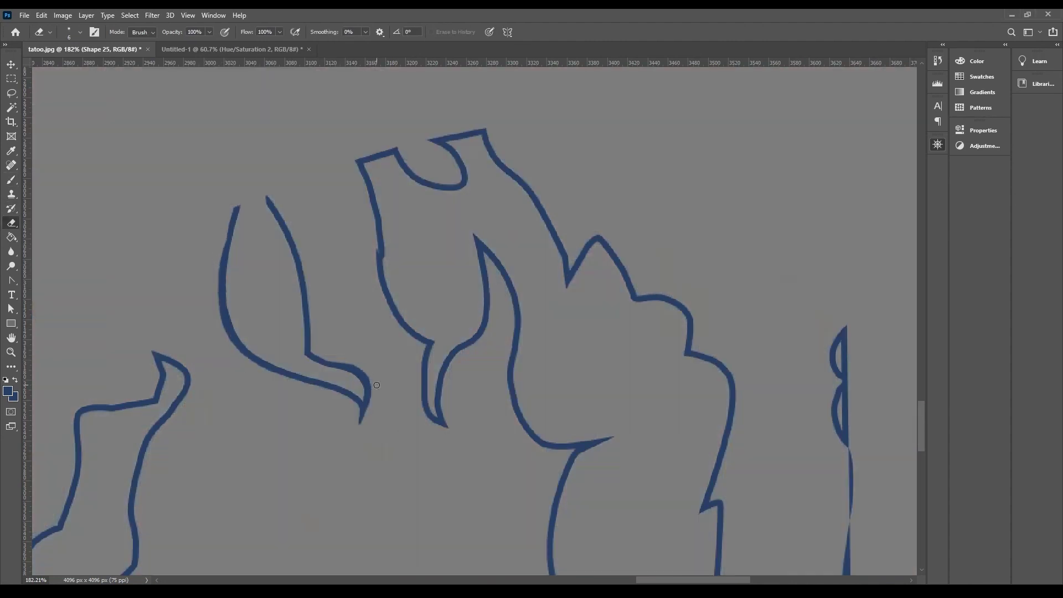
# Smooth the left side of the large dripping cloud and erase the closing lines along its upper edge.
pyautogui.press('b')
pyautogui.moveTo(379, 230); pyautogui.dragTo(403, 316)
pyautogui.press('e')
pyautogui.moveTo(386, 254); pyautogui.dragTo(403, 315)
pyautogui.moveTo(382, 153); pyautogui.dragTo(363, 151)
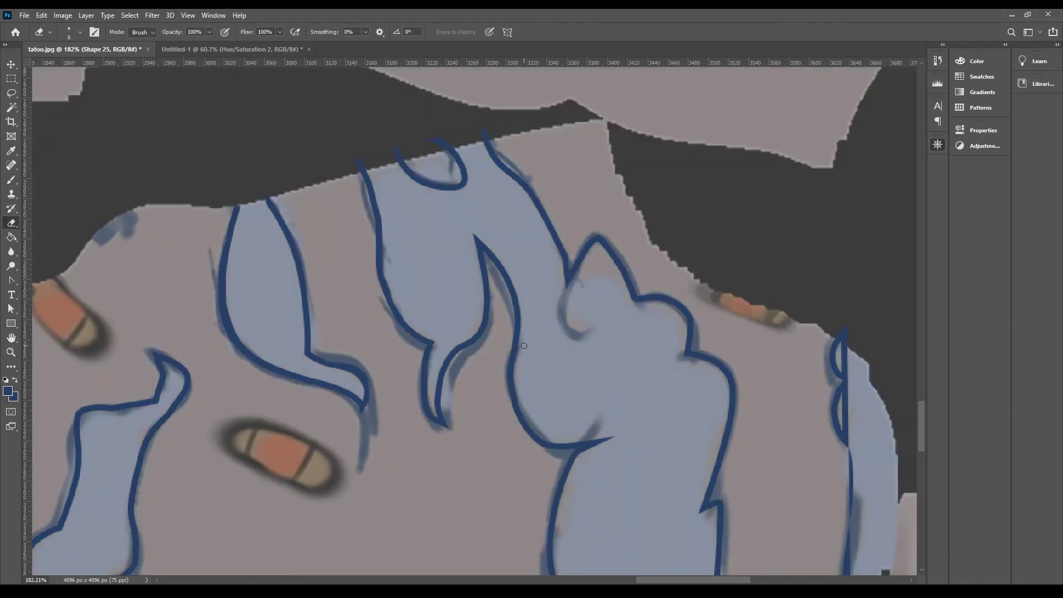
# Paint a hooked curl and a second inward curve inside the large dripping cloud, and taper their ends.
pyautogui.press('b')
pyautogui.moveTo(567, 284); pyautogui.dragTo(596, 322)
pyautogui.moveTo(609, 442); pyautogui.dragTo(460, 231)
pyautogui.moveTo(431, 235); pyautogui.dragTo(452, 193)
pyautogui.moveTo(558, 295); pyautogui.dragTo(523, 325)
pyautogui.hotkey('ctrl', 'z')
pyautogui.moveTo(348, 447); pyautogui.dragTo(312, 477)
pyautogui.moveTo(866, 256); pyautogui.dragTo(885, 530)
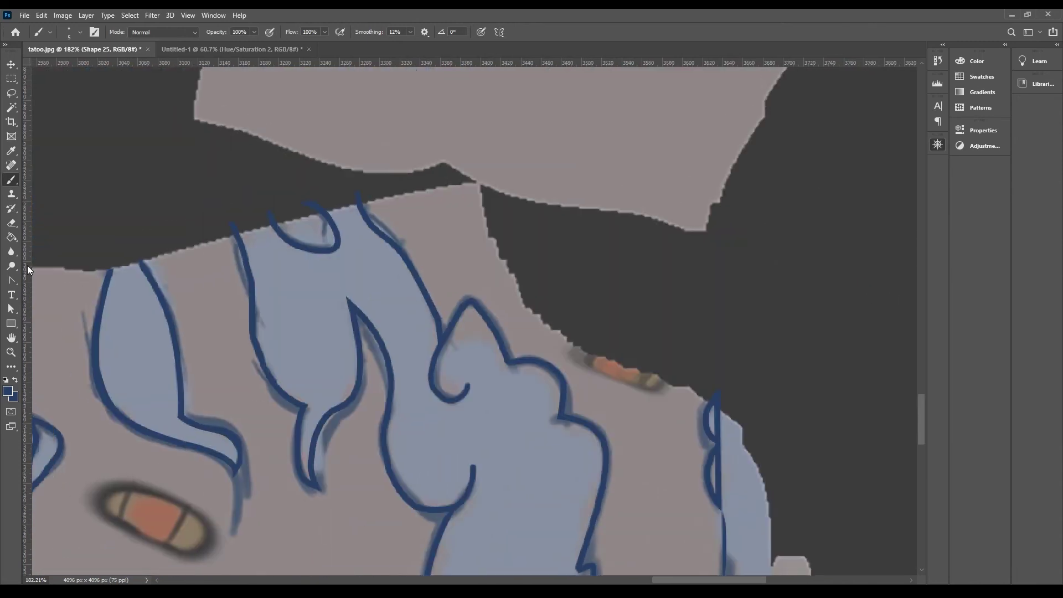
pyautogui.press('e')
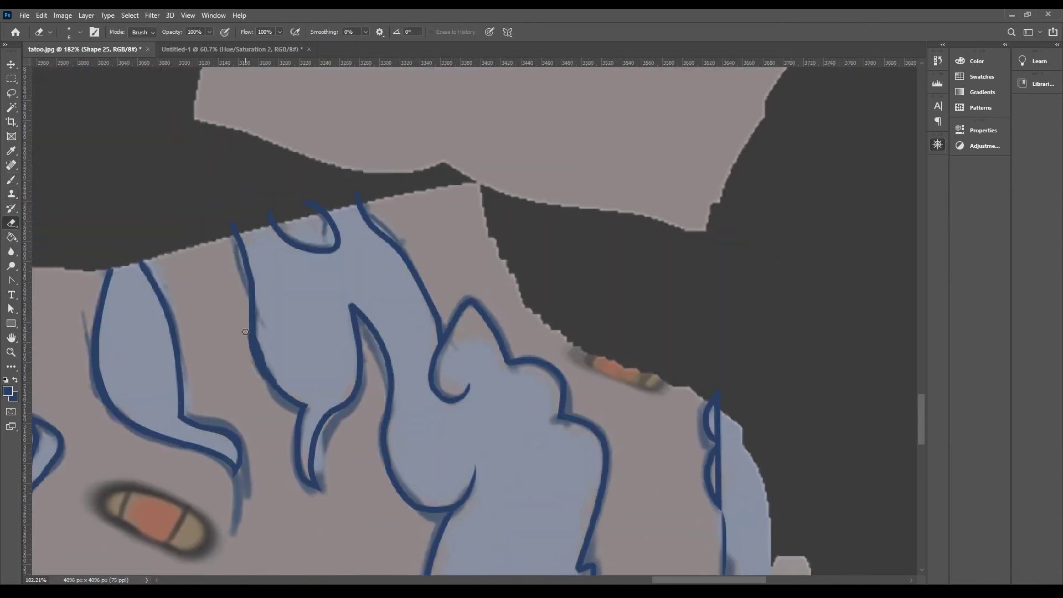
# Erase the straight closing line of the narrow cloud strip beside the nose and clean up its curved edge.
pyautogui.moveTo(848, 277); pyautogui.dragTo(805, 78)
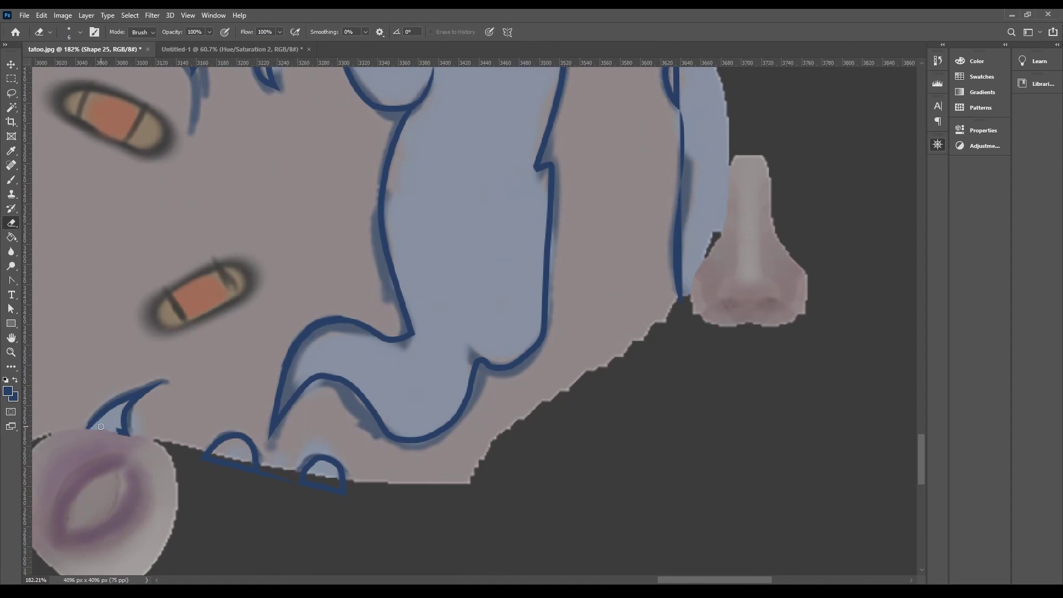
pyautogui.moveTo(680, 172); pyautogui.dragTo(456, 464)
pyautogui.moveTo(453, 330)
pyautogui.mouseDown()
pyautogui.moveTo(457, 395)
pyautogui.moveTo(457, 270)
pyautogui.moveTo(461, 465)
pyautogui.mouseUp()
pyautogui.press('b')
pyautogui.press('e')
pyautogui.moveTo(462, 465)
pyautogui.mouseDown()
pyautogui.moveTo(457, 270)
pyautogui.moveTo(461, 469)
pyautogui.mouseUp()
pyautogui.press('b')
pyautogui.press('e')
pyautogui.moveTo(455, 212); pyautogui.dragTo(466, 221)
pyautogui.moveTo(450, 291); pyautogui.dragTo(445, 395)
# Thicken the lower right edge of the large dripping cloud and trim the line with the Eraser.
pyautogui.moveTo(649, 392)
pyautogui.mouseDown()
pyautogui.moveTo(905, 244)
pyautogui.moveTo(713, 370)
pyautogui.mouseUp()
pyautogui.moveTo(375, 320); pyautogui.dragTo(391, 404)
pyautogui.press('b')
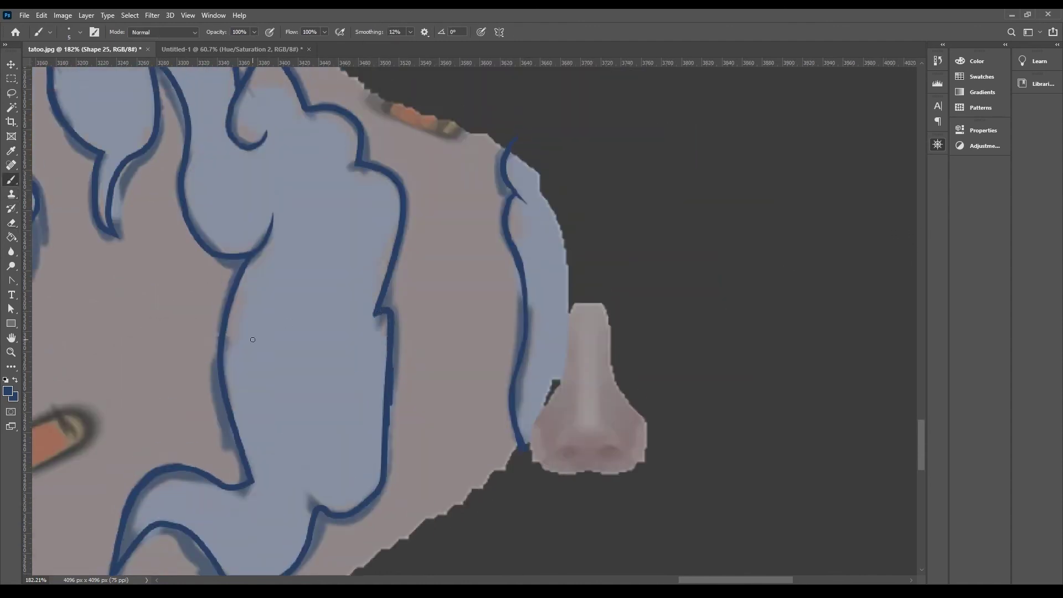
pyautogui.press('e')
pyautogui.moveTo(394, 362); pyautogui.dragTo(389, 481)
# Paint short inner curls at the base and right notch of the tall cloud and taper them with the Eraser.
pyautogui.moveTo(217, 486); pyautogui.dragTo(892, 254)
pyautogui.press('b')
pyautogui.moveTo(407, 381); pyautogui.dragTo(439, 382)
pyautogui.moveTo(496, 252); pyautogui.dragTo(504, 282)
pyautogui.press('e')
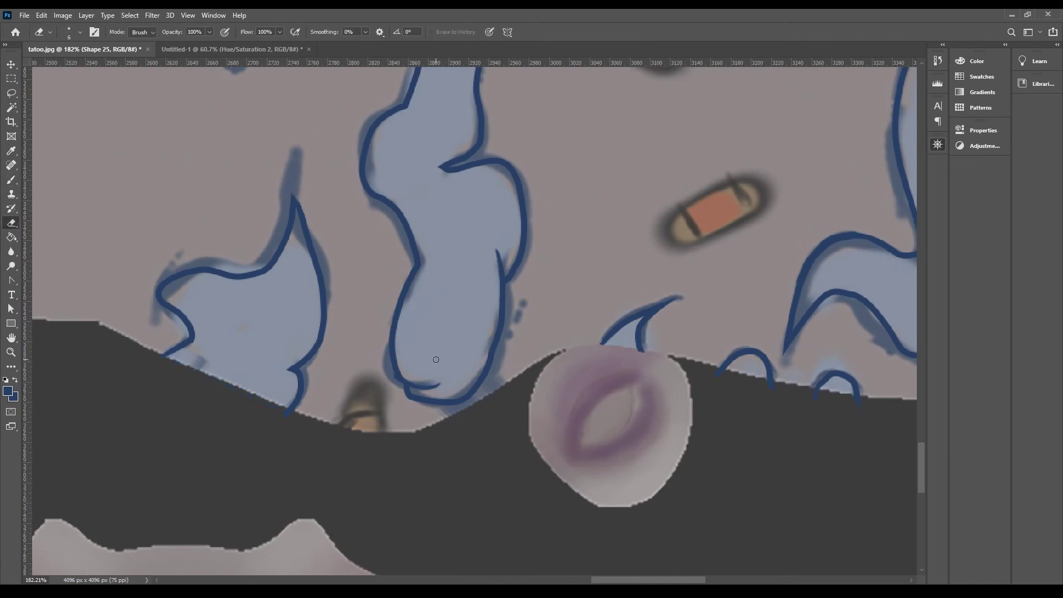
# Thicken the flame-shaped cloud's outline at its left tip and along its lower right edge.
pyautogui.press('b')
pyautogui.moveTo(197, 273); pyautogui.dragTo(168, 304)
pyautogui.moveTo(301, 376); pyautogui.dragTo(299, 409)
pyautogui.moveTo(888, 294); pyautogui.dragTo(873, 294)
pyautogui.moveTo(906, 214); pyautogui.dragTo(906, 188)
# Sample the clouds' light blue, enlarge the Brush to 30 and paint the wide cloud's fill on Layer 2.
pyautogui.keyDown('alt'); pyautogui.click(658, 315); pyautogui.keyUp('alt')
pyautogui.keyDown('alt'); pyautogui.scroll(5, 784, 116); pyautogui.keyUp('alt')
pyautogui.click(897, 424)
pyautogui.press(']')
pyautogui.press(']')
pyautogui.press(']')
pyautogui.press(']')
pyautogui.press(']')
pyautogui.press(']')
pyautogui.press(']')
pyautogui.press(']')
pyautogui.press(']')
pyautogui.moveTo(501, 213)
pyautogui.mouseDown()
pyautogui.moveTo(466, 242)
pyautogui.moveTo(501, 213)
pyautogui.mouseUp()
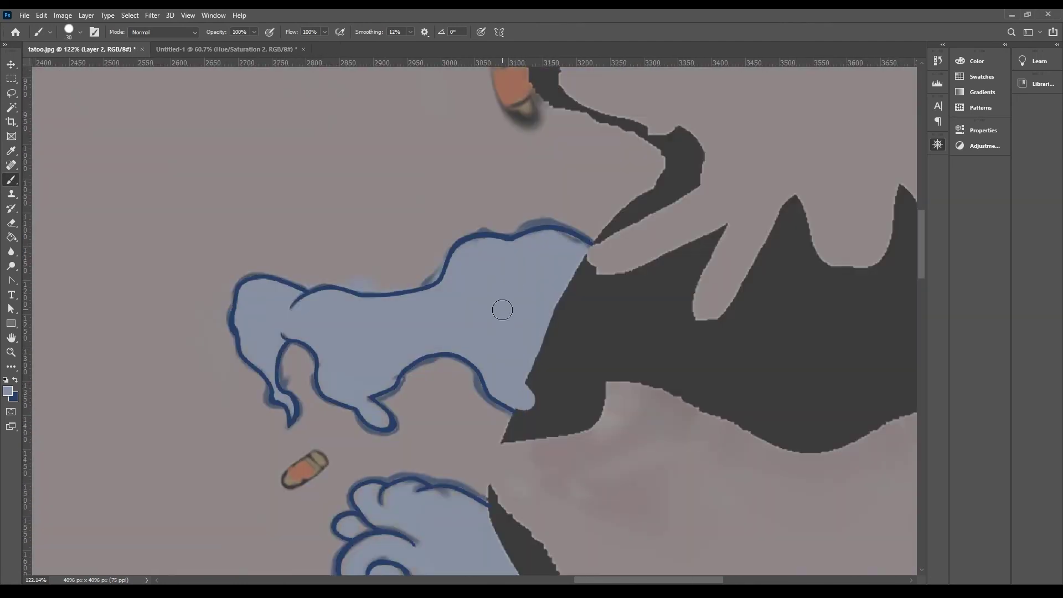
pyautogui.moveTo(570, 238); pyautogui.dragTo(592, 265)
pyautogui.moveTo(261, 299)
pyautogui.mouseDown()
pyautogui.moveTo(271, 332)
pyautogui.moveTo(377, 333)
pyautogui.moveTo(512, 382)
pyautogui.moveTo(526, 323)
pyautogui.mouseUp()
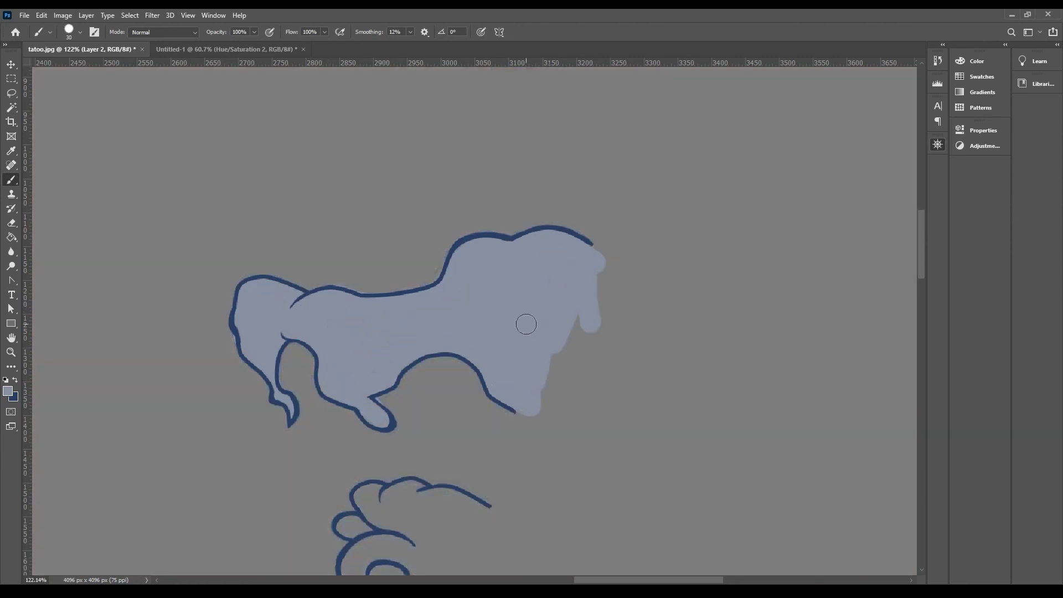
pyautogui.press('e')
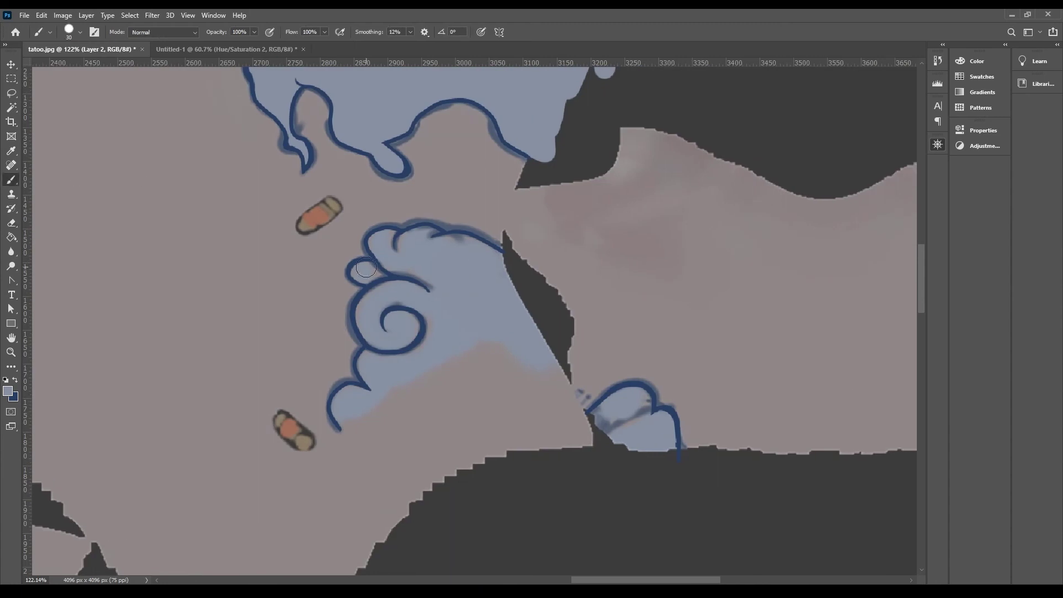
# Fill the spiral cloud and the small two-bump cloud beside it with light blue, and save the document as tatoo.psd.
pyautogui.moveTo(366, 271)
pyautogui.mouseDown()
pyautogui.moveTo(406, 240)
pyautogui.moveTo(379, 355)
pyautogui.mouseUp()
pyautogui.moveTo(366, 307)
pyautogui.mouseDown()
pyautogui.moveTo(409, 321)
pyautogui.moveTo(499, 254)
pyautogui.moveTo(403, 238)
pyautogui.mouseUp()
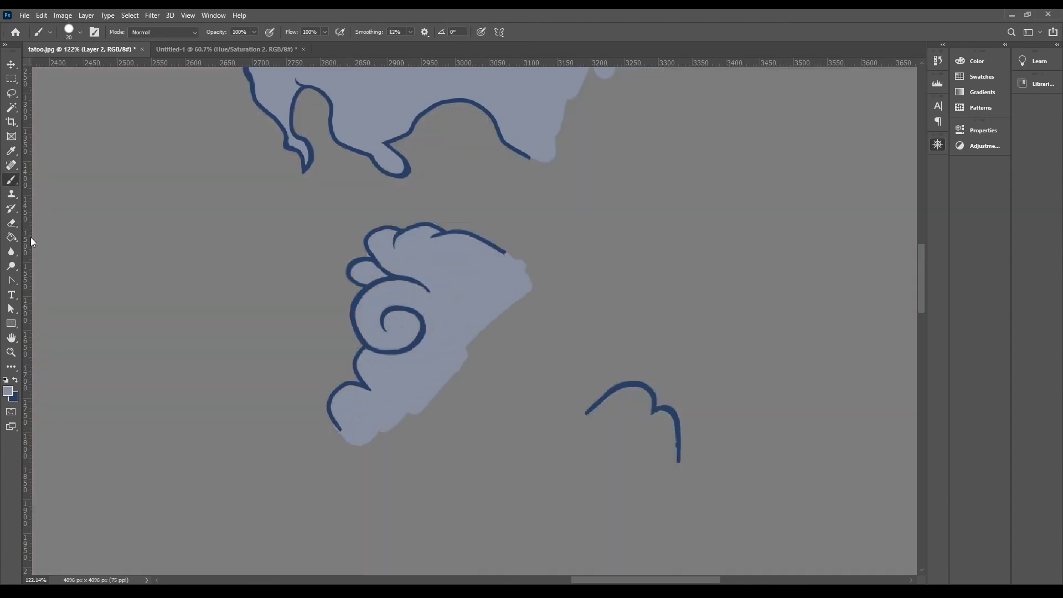
pyautogui.press('e')
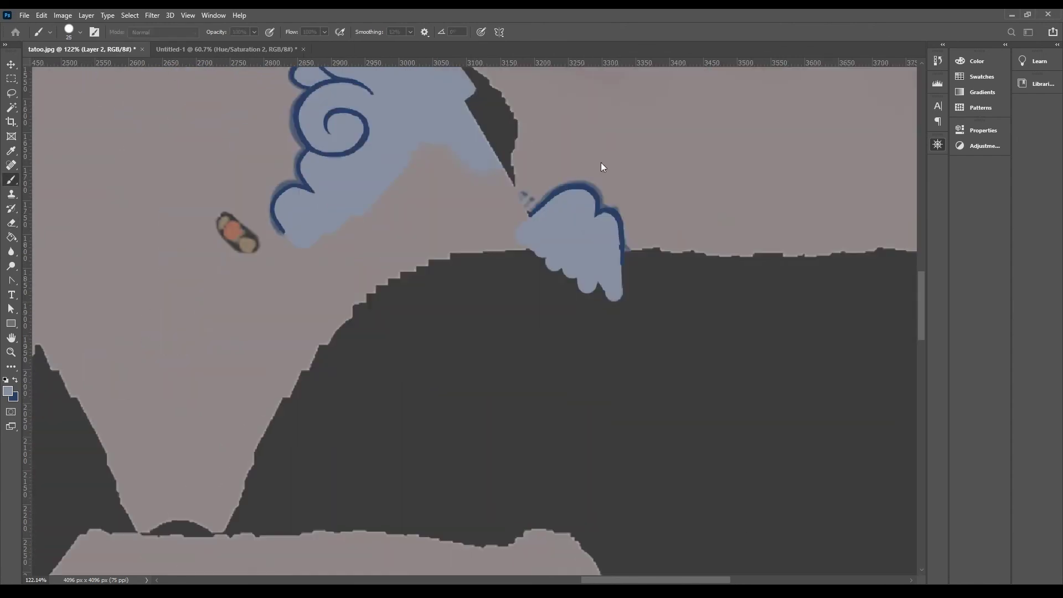
pyautogui.hotkey('ctrl', 's')
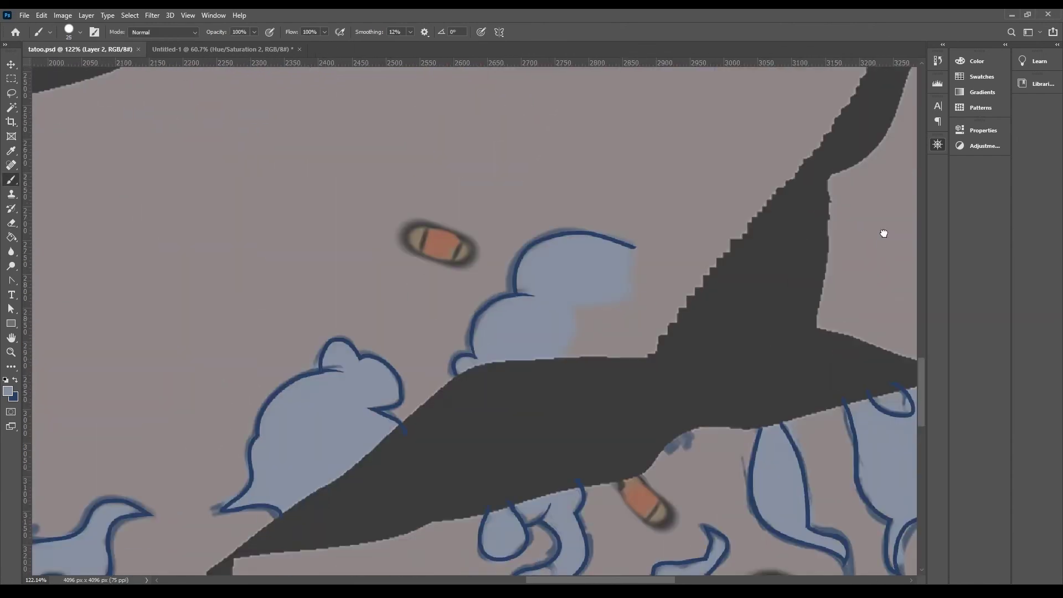
# Fill the stepped cloud, the rounded cloud beside it and the wavy pointed cloud with light blue, tidying the spill.
pyautogui.moveTo(448, 377); pyautogui.dragTo(480, 353)
pyautogui.moveTo(509, 299); pyautogui.dragTo(540, 246)
pyautogui.moveTo(540, 294)
pyautogui.mouseDown()
pyautogui.moveTo(465, 377)
pyautogui.moveTo(572, 310)
pyautogui.moveTo(468, 385)
pyautogui.mouseUp()
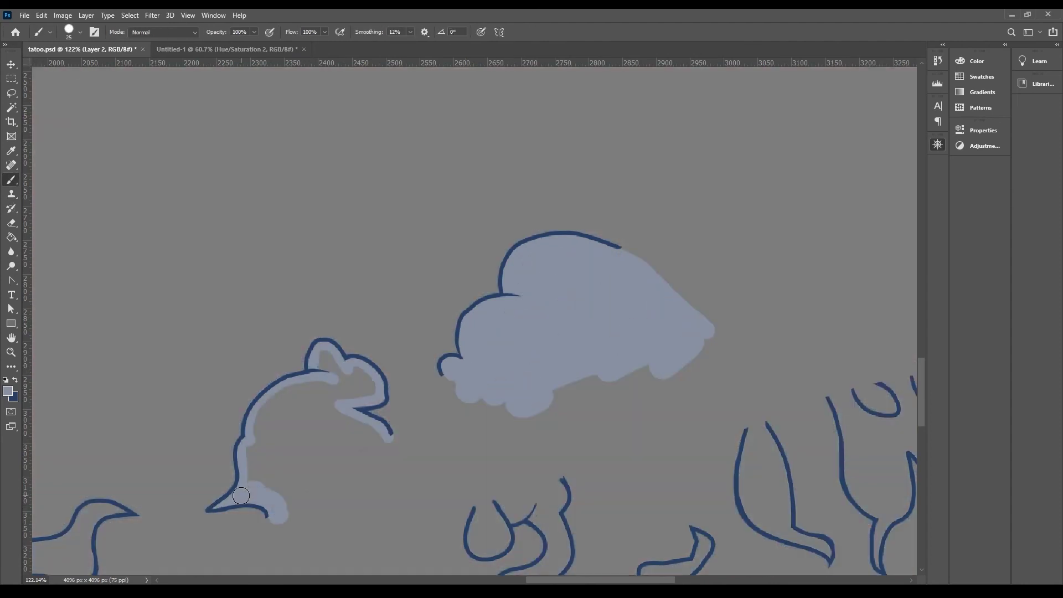
pyautogui.moveTo(288, 438)
pyautogui.mouseDown()
pyautogui.moveTo(354, 382)
pyautogui.moveTo(332, 476)
pyautogui.moveTo(393, 454)
pyautogui.mouseUp()
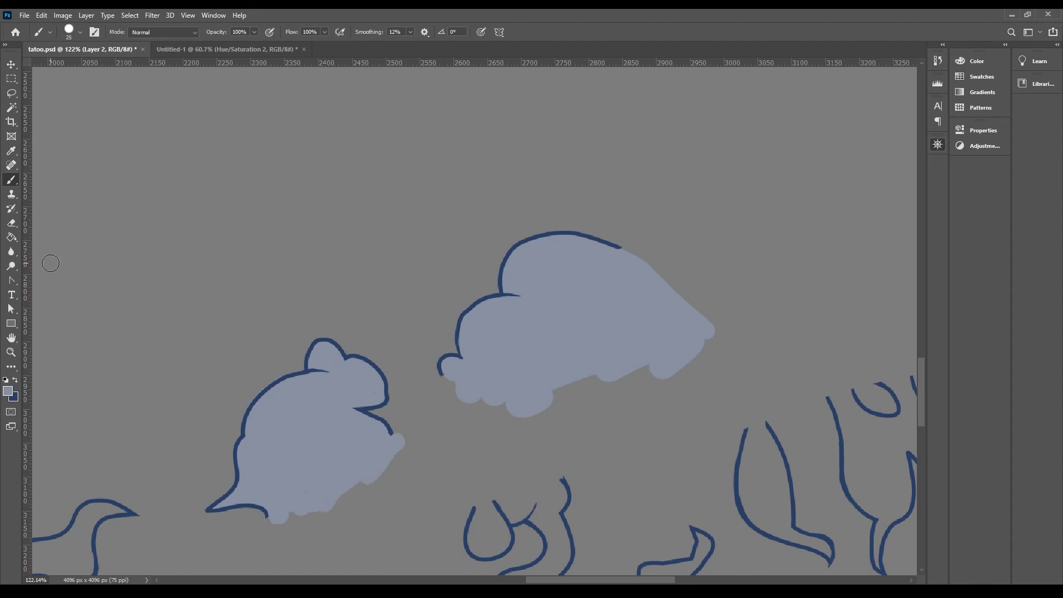
pyautogui.moveTo(232, 415)
pyautogui.mouseDown()
pyautogui.moveTo(222, 487)
pyautogui.moveTo(293, 387)
pyautogui.mouseUp()
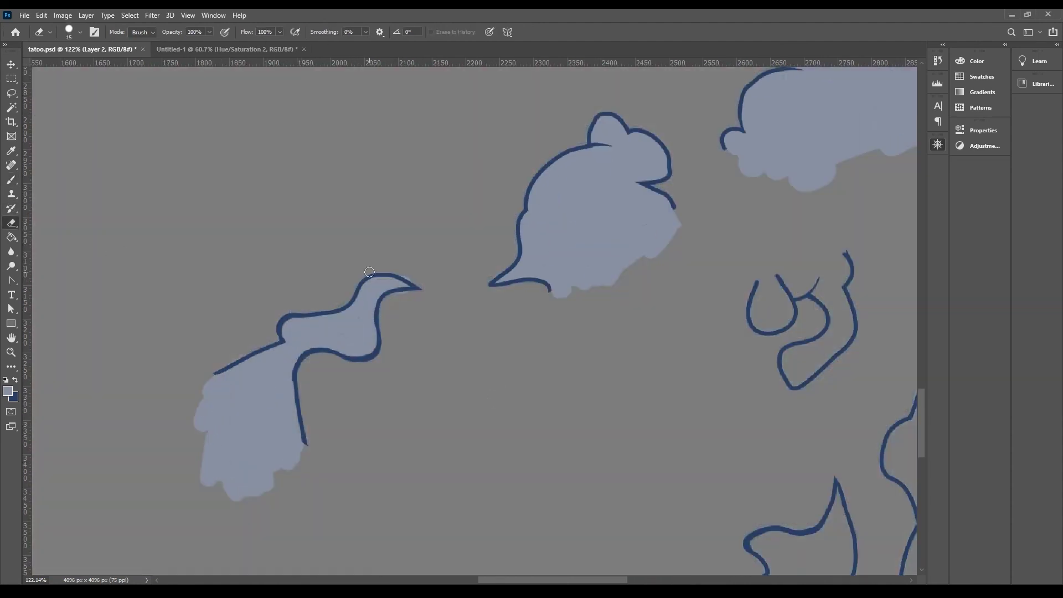
pyautogui.click(839, 422)
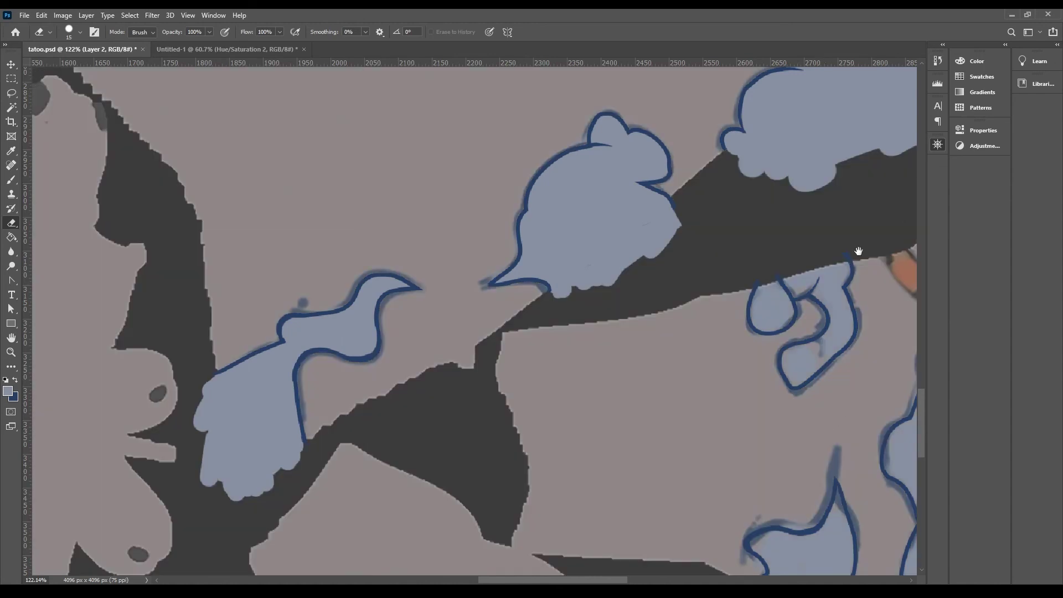
# Fill the leaf-shaped cloud and the upper part of the large branching cloud with light blue.
pyautogui.click(903, 216)
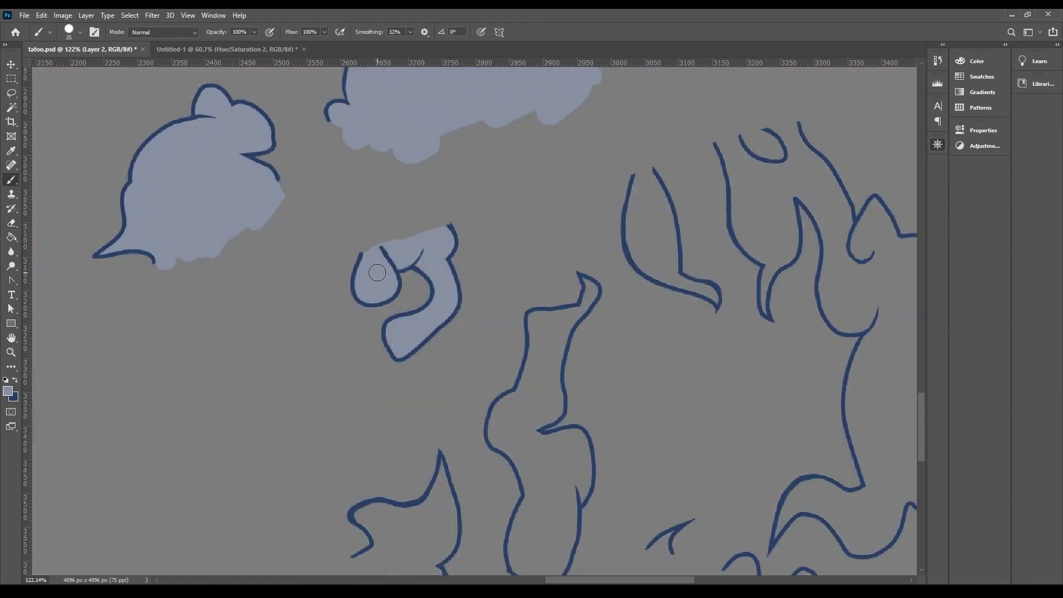
pyautogui.moveTo(669, 193); pyautogui.dragTo(500, 249)
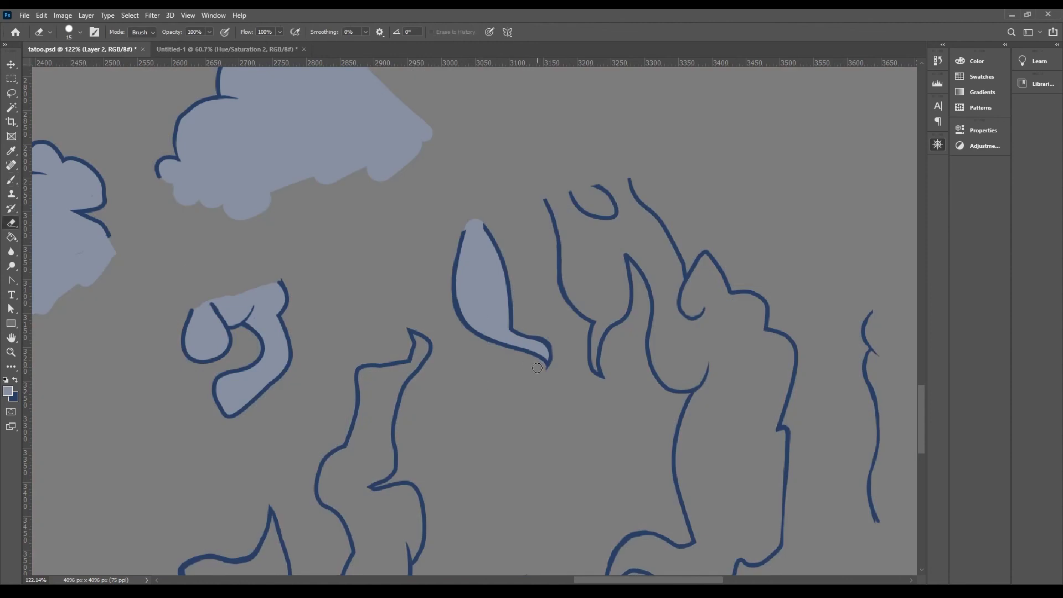
pyautogui.moveTo(562, 201); pyautogui.dragTo(404, 256)
pyautogui.press('b')
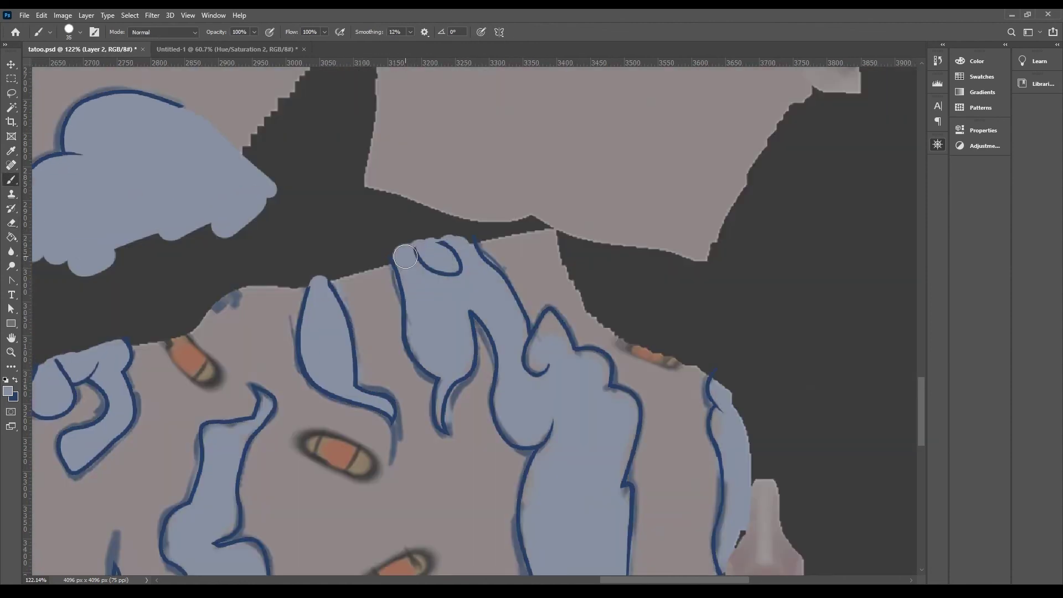
pyautogui.moveTo(448, 370); pyautogui.dragTo(441, 417)
pyautogui.moveTo(554, 435)
pyautogui.mouseDown()
pyautogui.moveTo(514, 320)
pyautogui.moveTo(455, 266)
pyautogui.mouseUp()
# Enlarge the Brush and fill the long curling body of the large branching cloud with light blue.
pyautogui.press(']')
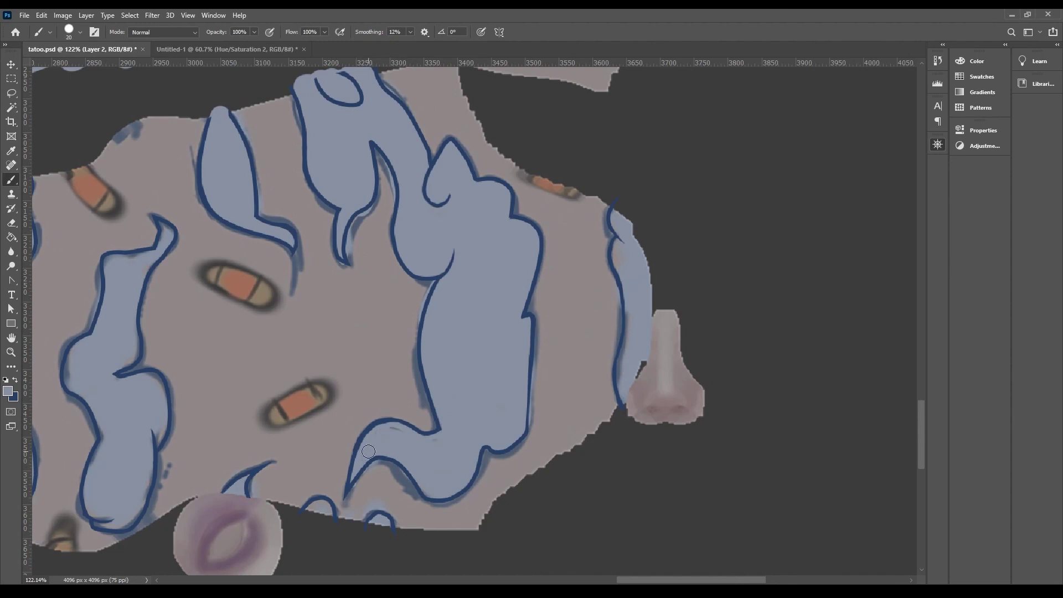
pyautogui.click(840, 415)
pyautogui.press(']')
pyautogui.press(']')
pyautogui.press(']')
pyautogui.press(']')
pyautogui.press(']')
pyautogui.moveTo(455, 302); pyautogui.dragTo(467, 264)
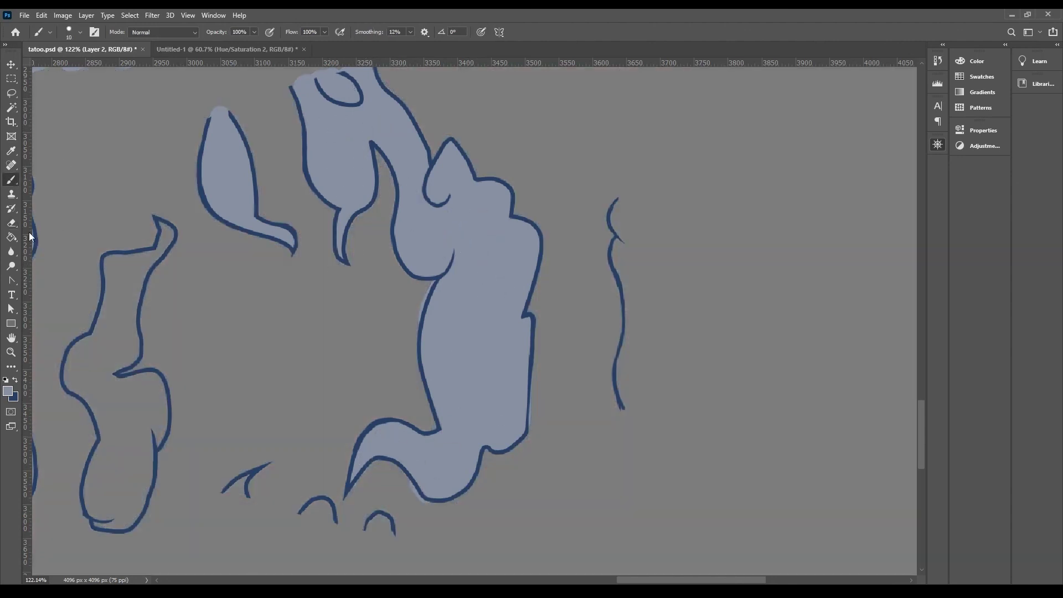
# Fill the narrow wavy cloud and the three small partial clouds along the piece's lower edge, erasing the spill.
pyautogui.click(841, 421)
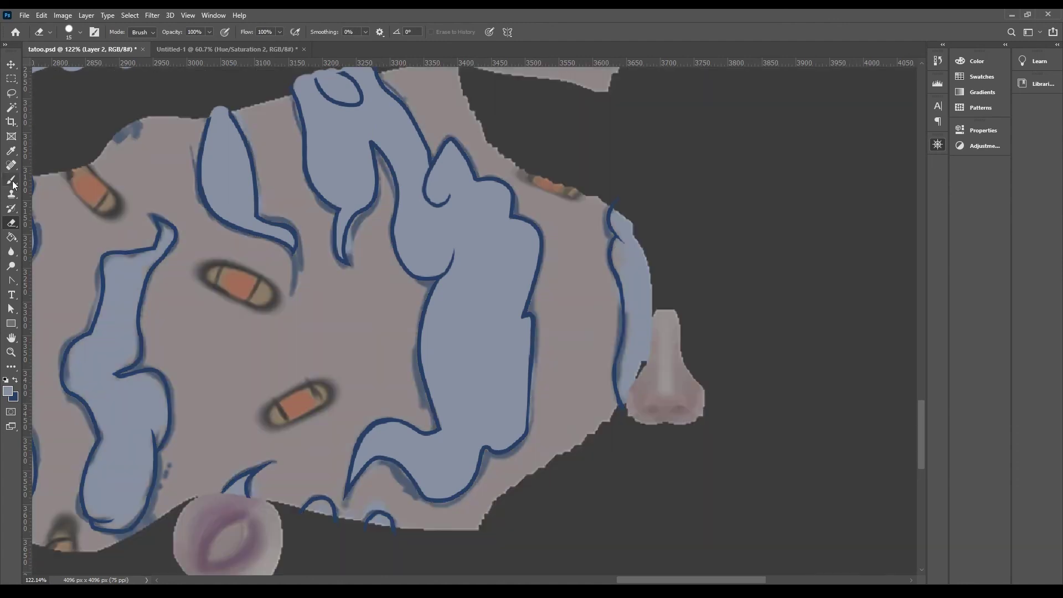
pyautogui.click(842, 414)
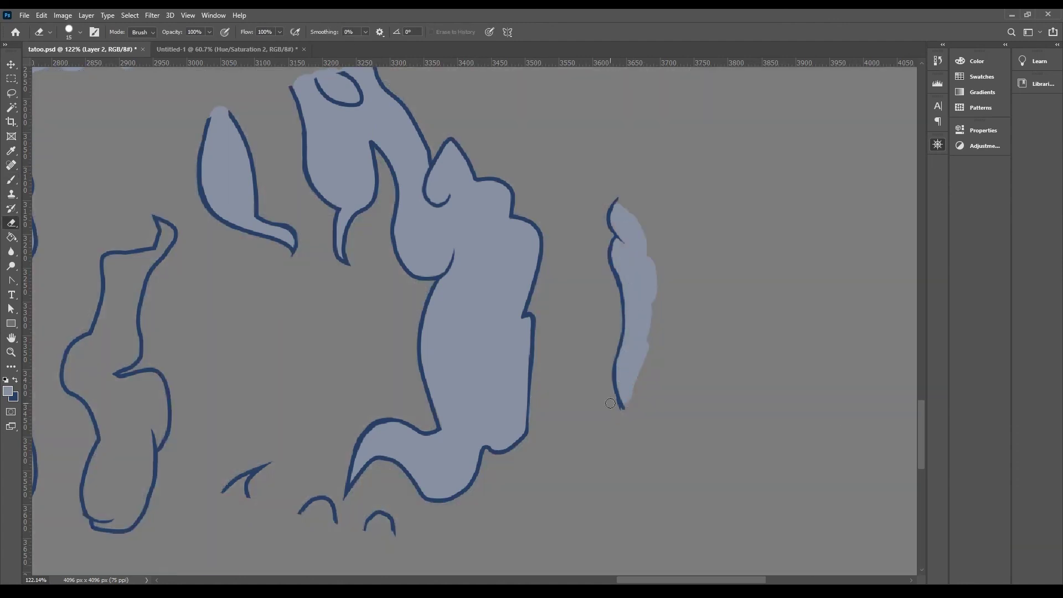
pyautogui.moveTo(333, 443); pyautogui.dragTo(502, 259)
pyautogui.click(842, 415)
pyautogui.click(11, 224)
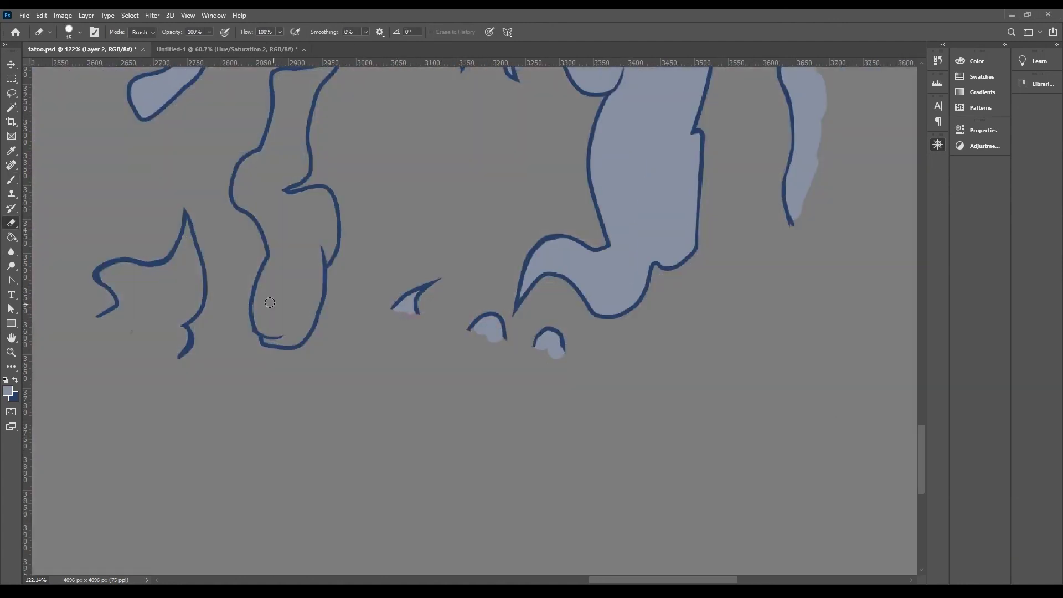
# Fill the tall wavy cloud and the flame-shaped cloud beside it with light blue.
pyautogui.moveTo(332, 277); pyautogui.dragTo(473, 404)
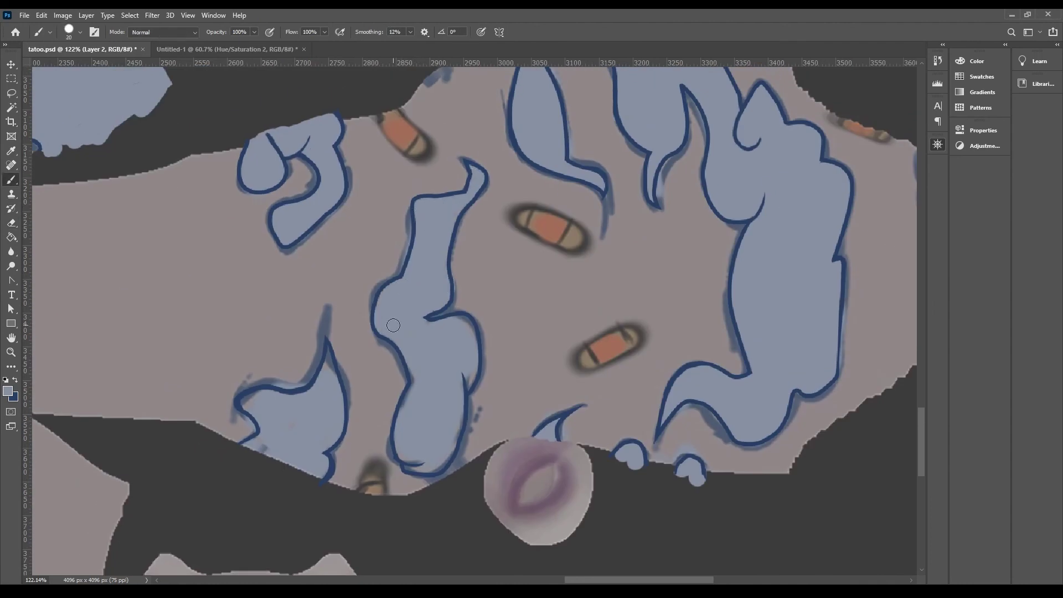
pyautogui.moveTo(434, 443); pyautogui.dragTo(432, 271)
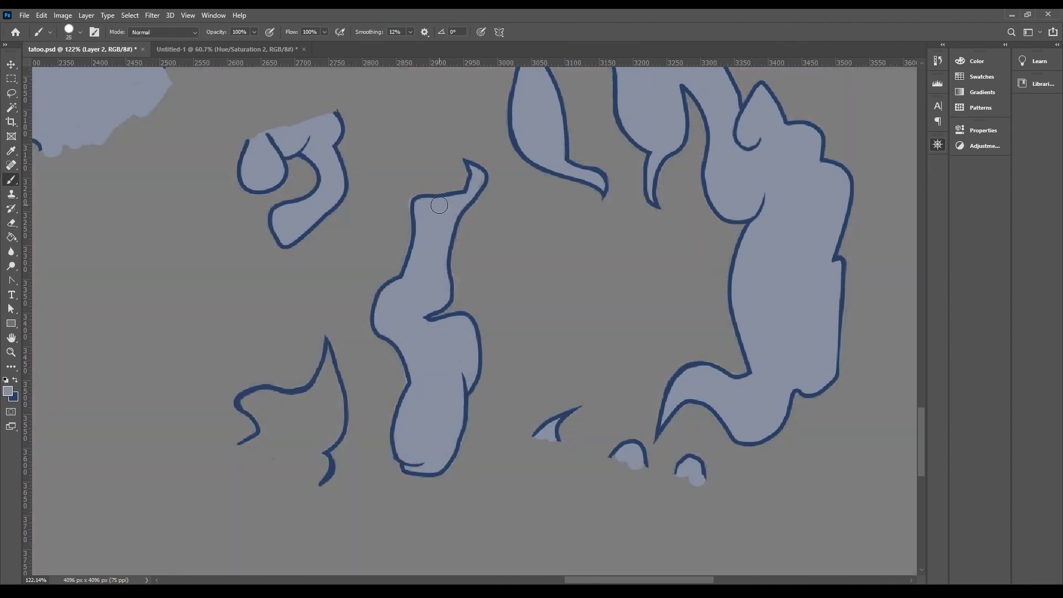
pyautogui.moveTo(396, 462); pyautogui.dragTo(573, 434)
pyautogui.press('b')
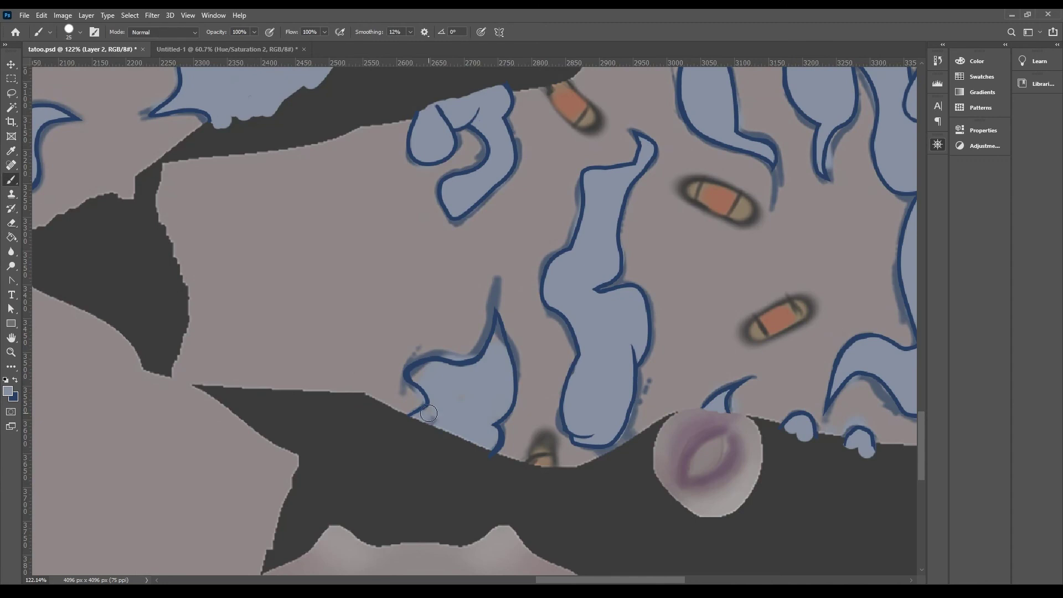
pyautogui.moveTo(431, 414); pyautogui.dragTo(470, 470)
pyautogui.click(840, 375)
pyautogui.click(840, 375)
pyautogui.press('e')
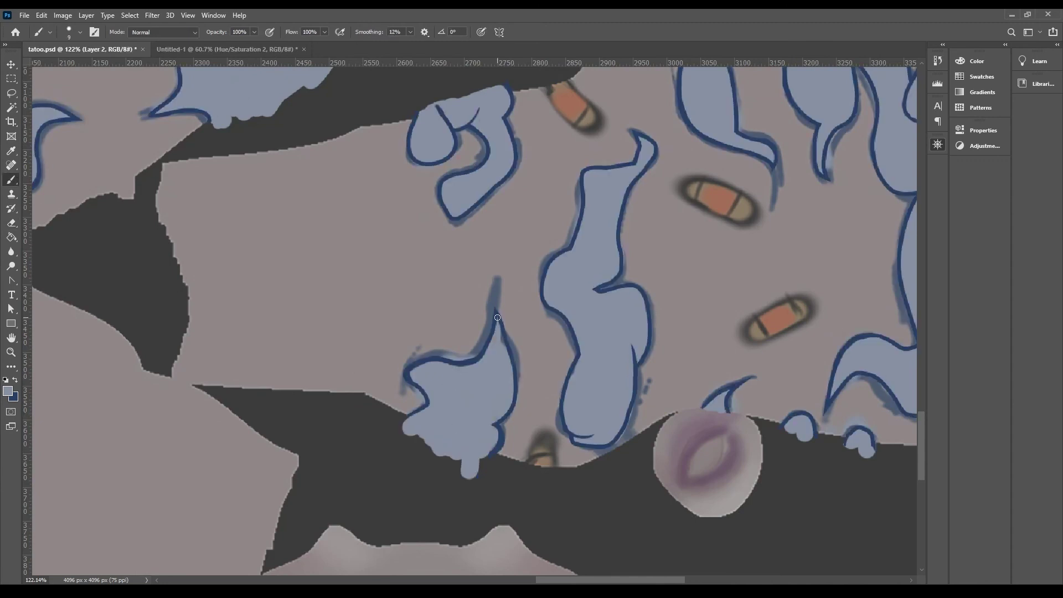
# Sample the skin colour and fill Layer 1 with it as a solid background behind the cloud tattoos.
pyautogui.keyDown('alt'); pyautogui.scroll(-12, 875, 291); pyautogui.keyUp('alt')
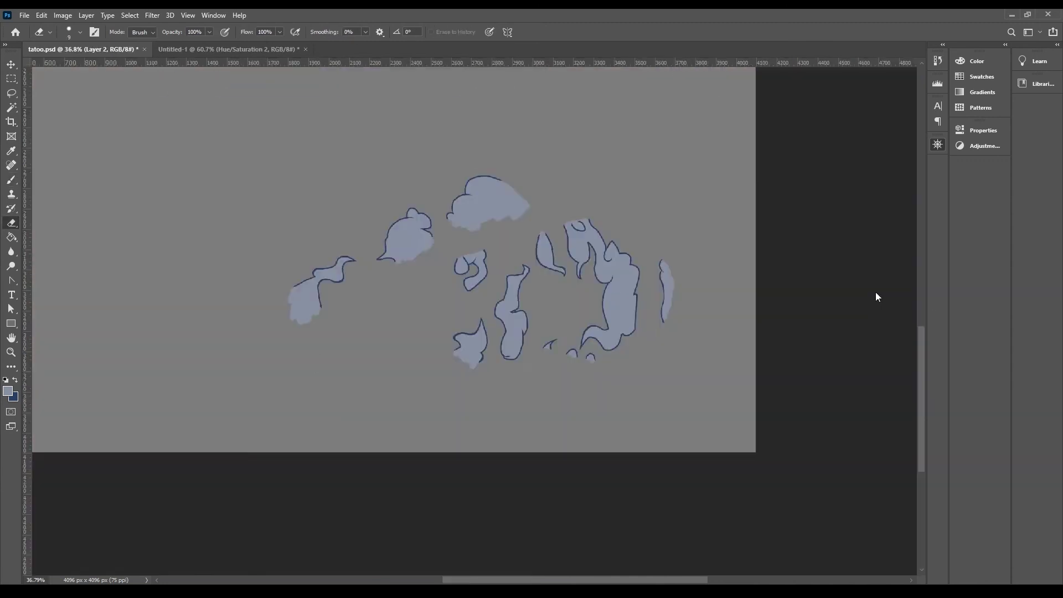
pyautogui.keyDown('alt'); pyautogui.scroll(2, 875, 291); pyautogui.keyUp('alt')
pyautogui.click(838, 328)
pyautogui.keyDown('alt'); pyautogui.scroll(-11, 873, 290); pyautogui.keyUp('alt')
pyautogui.click(870, 442)
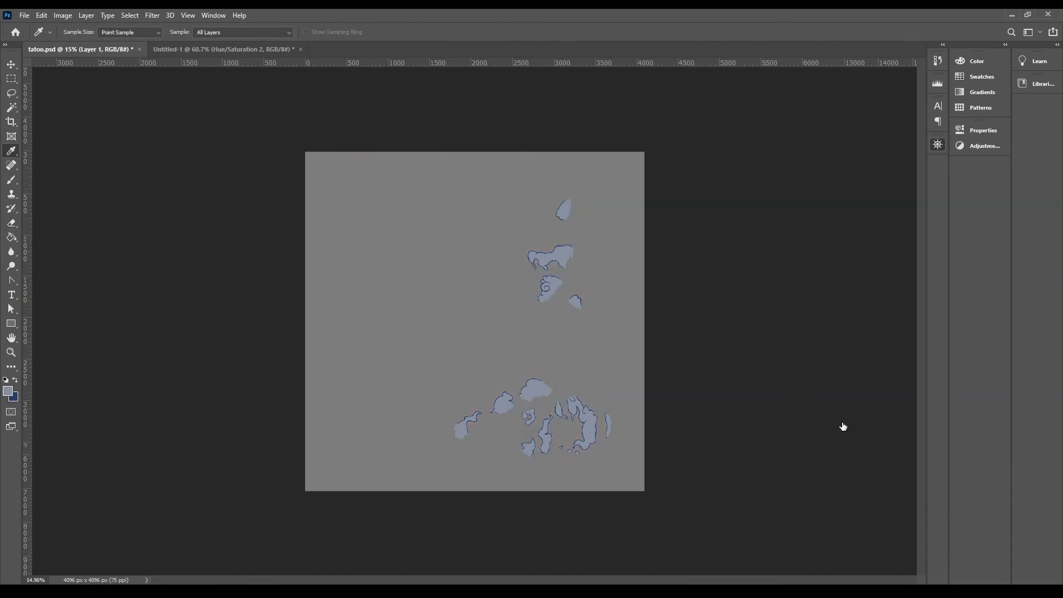
pyautogui.press('g')
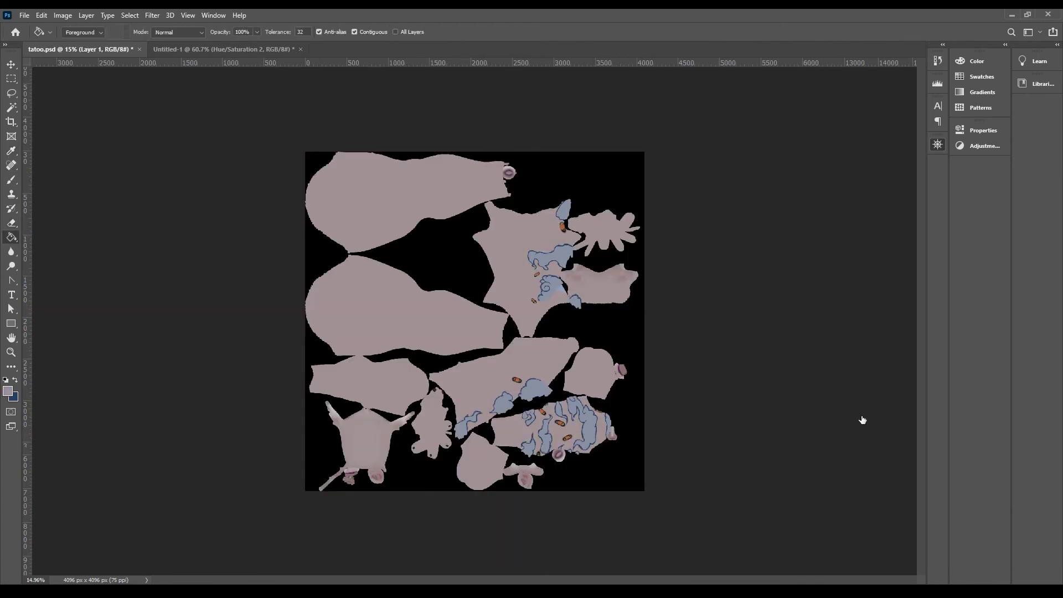
pyautogui.hotkey('ctrl', 'alt', 'z')
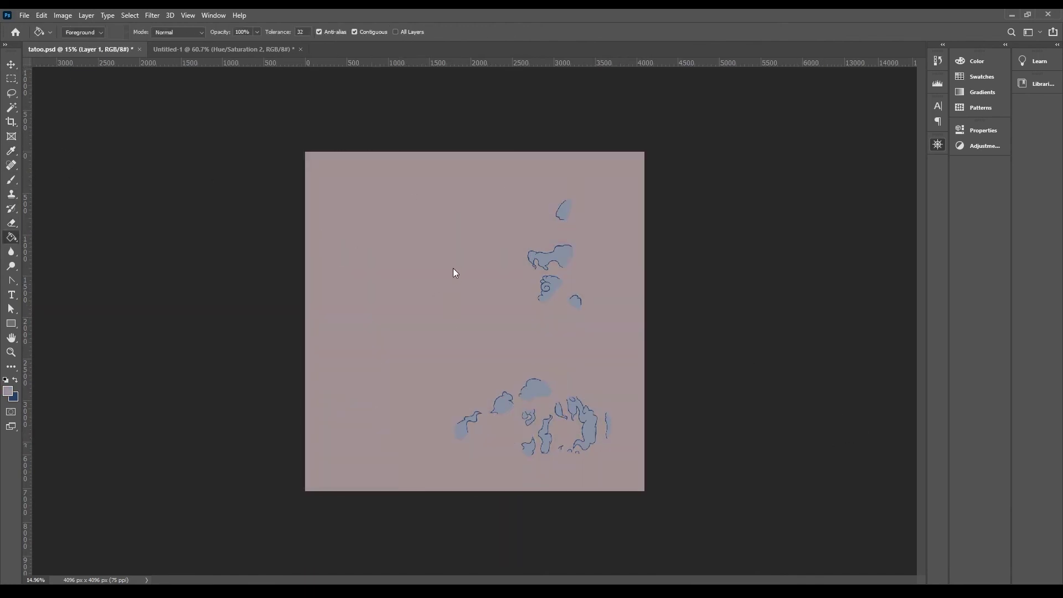
# Mark the positions of the bullet tattoos with short red strokes on Layer 3.
pyautogui.hotkey('ctrl', 'alt', 'z')
pyautogui.hotkey('ctrl', '+')
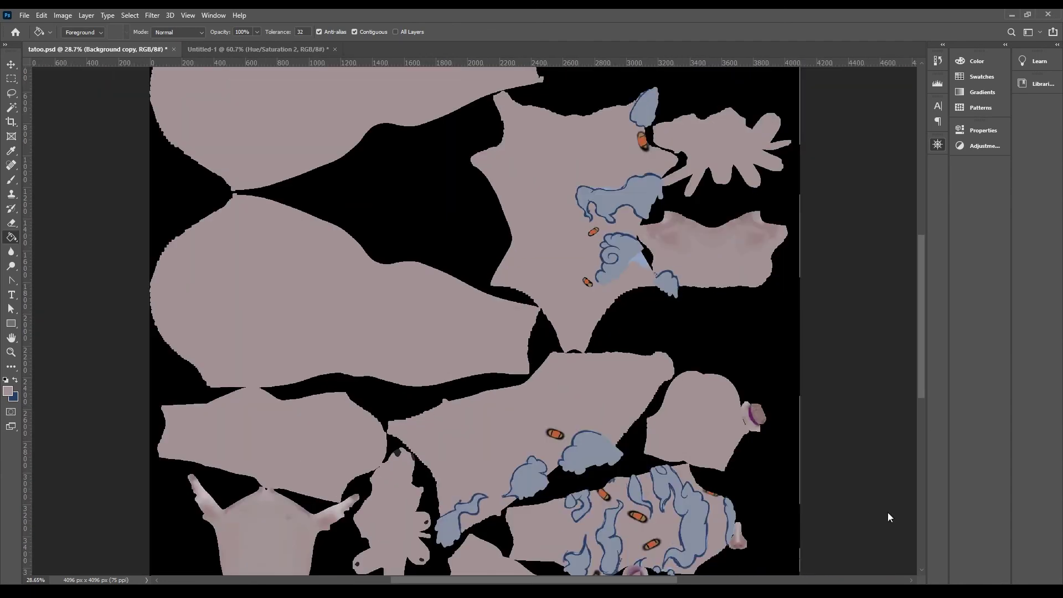
pyautogui.hotkey('ctrl', 'z')
pyautogui.hotkey('ctrl', 'z')
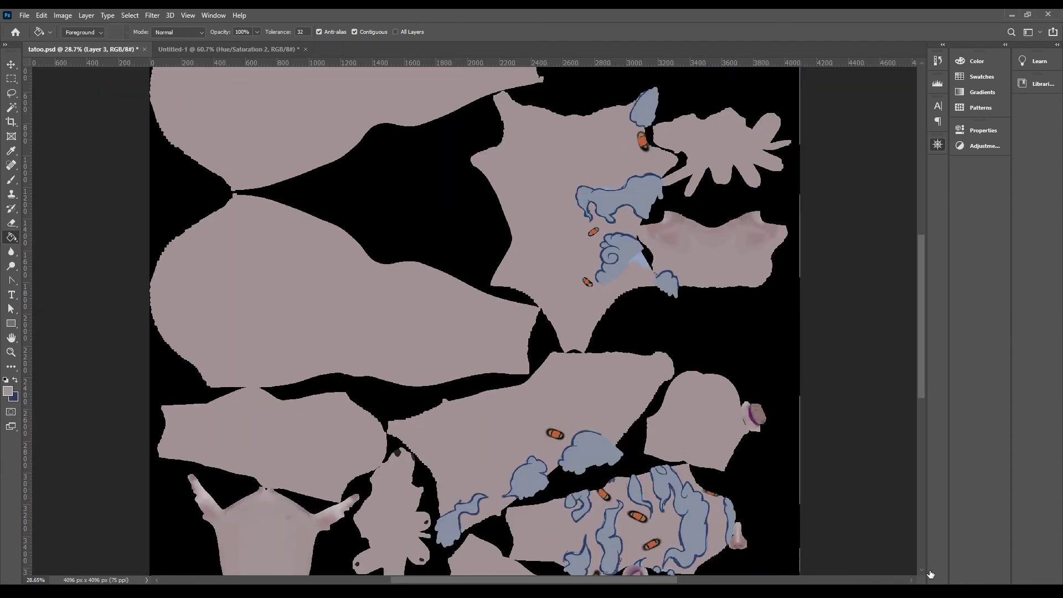
pyautogui.moveTo(631, 513); pyautogui.dragTo(642, 519)
pyautogui.moveTo(645, 547); pyautogui.dragTo(655, 541)
pyautogui.moveTo(706, 491); pyautogui.dragTo(711, 494)
pyautogui.scroll(-3, 898, 238)
pyautogui.keyDown('alt'); pyautogui.scroll(-4, 875, 294); pyautogui.keyUp('alt')
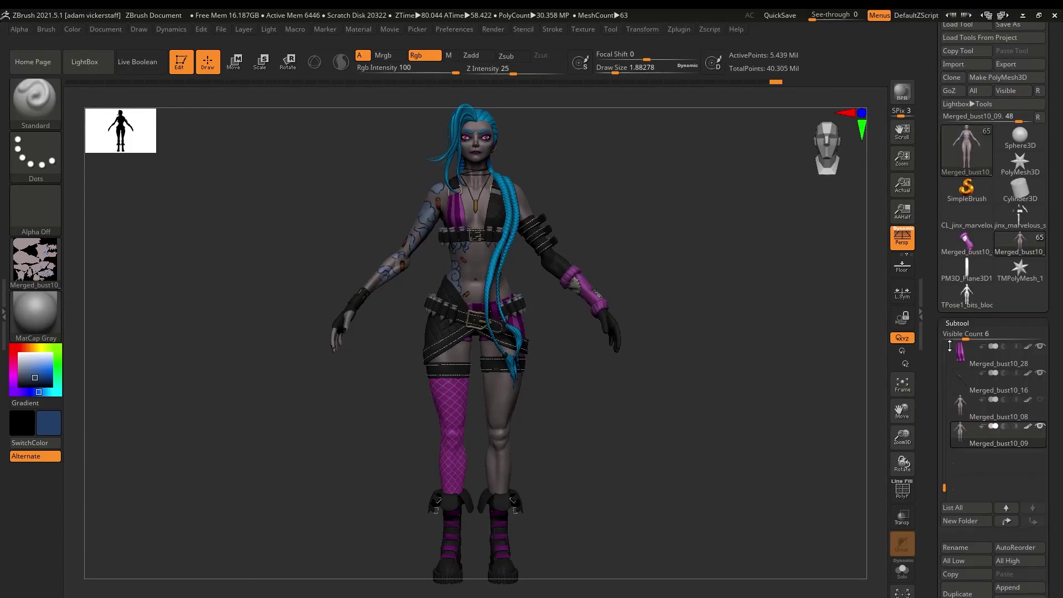
# Switch to ZBrush, import the tatoo image as the body's texture map and isolate the body.
pyautogui.moveTo(902, 437); pyautogui.dragTo(918, 523)
pyautogui.moveTo(936, 443); pyautogui.dragTo(936, 269)
pyautogui.click(957, 111)
pyautogui.click(961, 124)
pyautogui.click(965, 349)
pyautogui.click(966, 380)
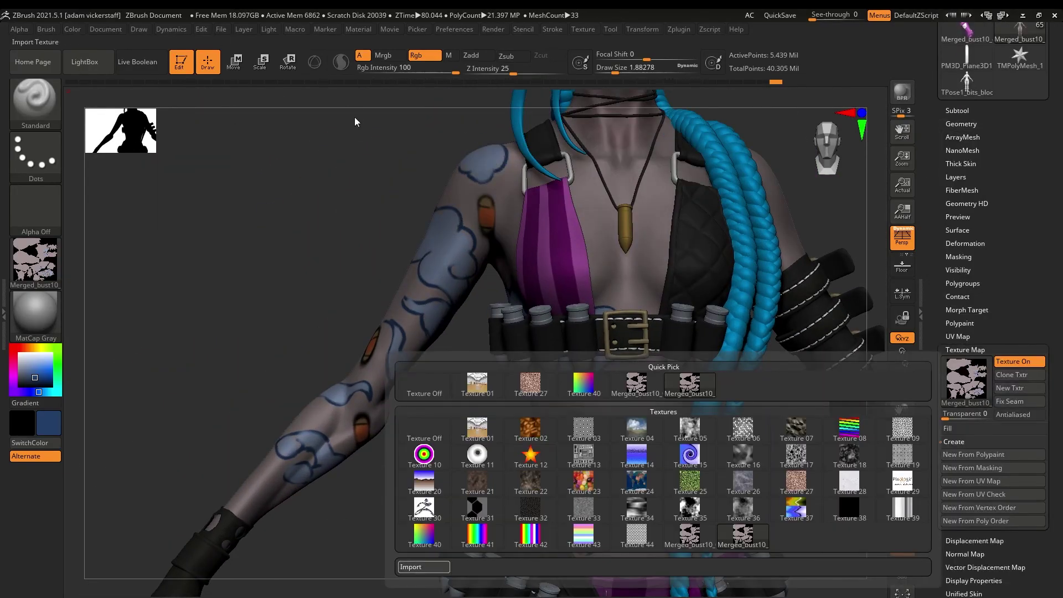
pyautogui.click(902, 570)
pyautogui.moveTo(901, 437); pyautogui.dragTo(900, 353)
pyautogui.press('f')
pyautogui.click(1012, 363)
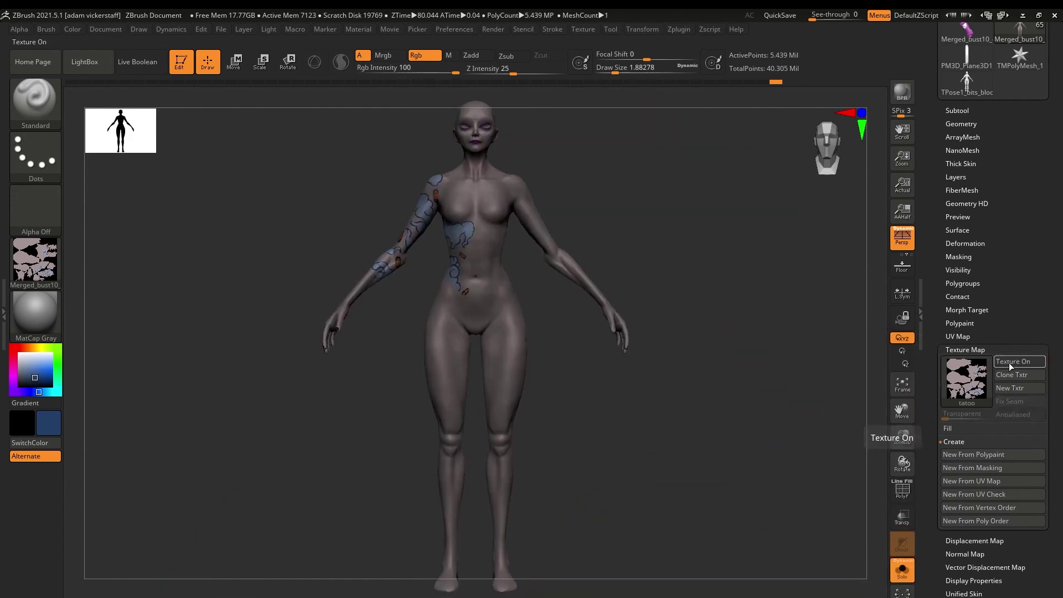
pyautogui.click(1012, 363)
# Import cloud_tattoos as the body's texture map, convert it to polypaint and turn the texture map off.
pyautogui.click(957, 110)
pyautogui.click(1032, 216)
pyautogui.click(957, 110)
pyautogui.moveTo(902, 437); pyautogui.dragTo(903, 509)
pyautogui.click(966, 380)
pyautogui.click(423, 564)
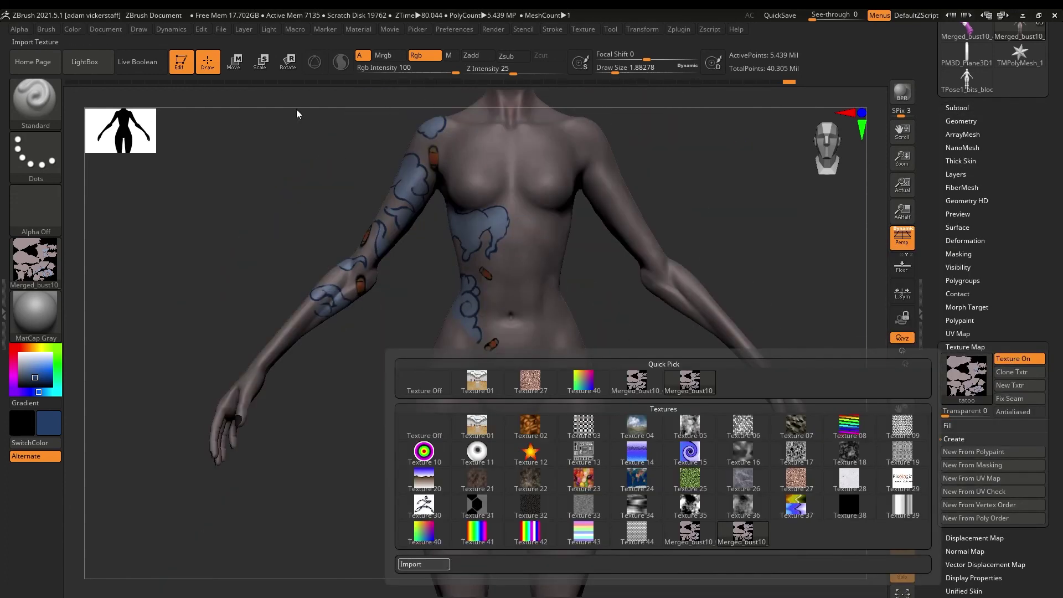
pyautogui.moveTo(902, 437); pyautogui.dragTo(902, 465)
pyautogui.moveTo(902, 412); pyautogui.dragTo(908, 498)
pyautogui.moveTo(902, 464)
pyautogui.mouseDown()
pyautogui.moveTo(936, 468)
pyautogui.moveTo(907, 462)
pyautogui.moveTo(903, 499)
pyautogui.mouseUp()
pyautogui.click(960, 320)
pyautogui.click(959, 320)
pyautogui.click(965, 347)
pyautogui.click(1013, 358)
# Clear the brush's texture and sample the colour of the spiral cloud on the waist.
pyautogui.moveTo(902, 410); pyautogui.dragTo(933, 558)
pyautogui.click(35, 263)
pyautogui.moveTo(35, 369); pyautogui.dragTo(465, 287)
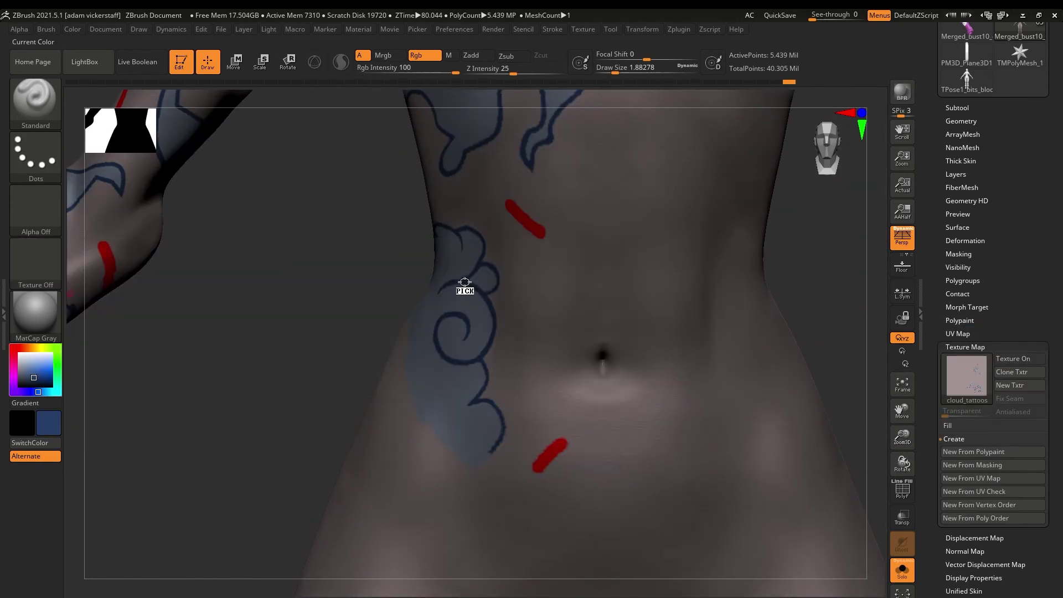
# Inspect the cloud tattoos and red bullet marks around the back and torso, and turn off perspective.
pyautogui.moveTo(902, 411); pyautogui.dragTo(969, 595)
pyautogui.moveTo(901, 464); pyautogui.dragTo(966, 458)
pyautogui.moveTo(642, 232); pyautogui.dragTo(424, 384, button='right')
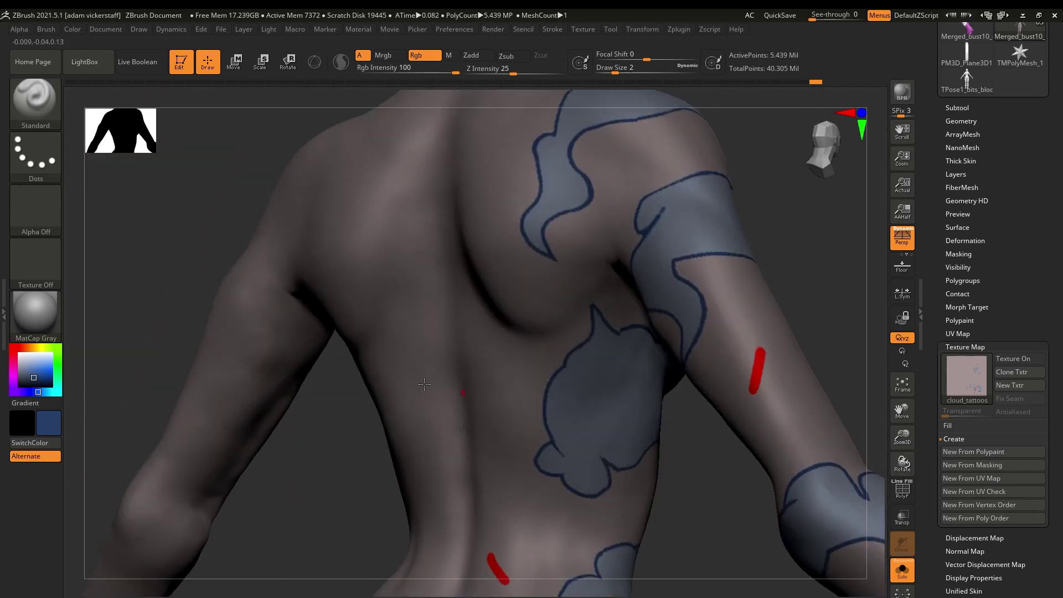
pyautogui.moveTo(902, 437); pyautogui.dragTo(720, 464)
pyautogui.moveTo(902, 410); pyautogui.dragTo(719, 393)
pyautogui.moveTo(902, 437); pyautogui.dragTo(902, 460)
pyautogui.moveTo(902, 411); pyautogui.dragTo(925, 475)
pyautogui.click(902, 238)
# Import the bullet_tattoo image as a texture and add it to Spotlight.
pyautogui.moveTo(583, 35)
pyautogui.click(614, 161)
pyautogui.click(72, 347)
pyautogui.doubleClick(331, 152)
pyautogui.click(668, 251)
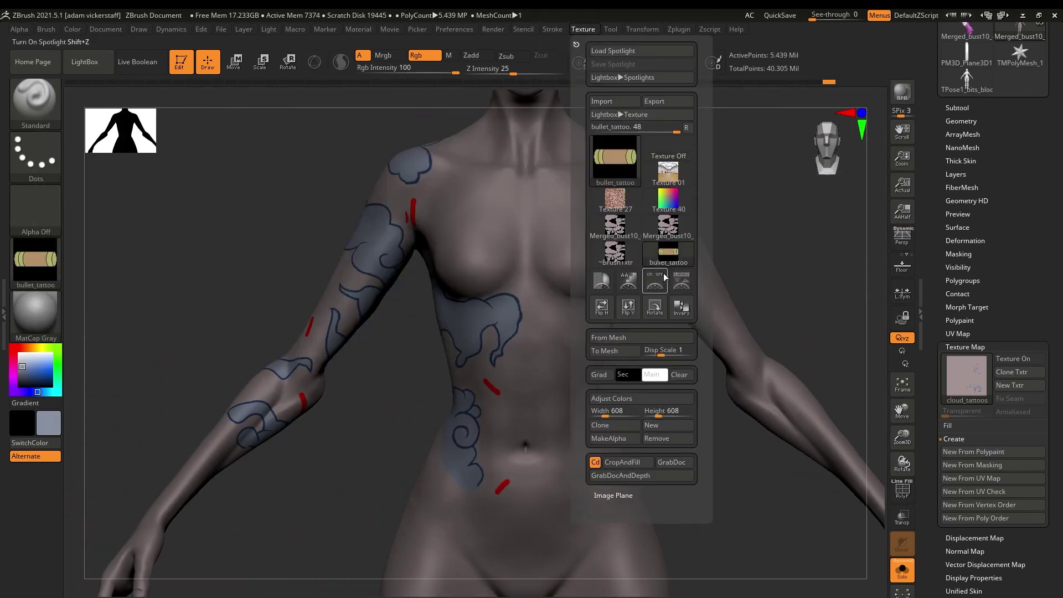
pyautogui.click(681, 281)
# Move, scale and rotate the Spotlight bullet to fit the red mark on the waist between the clouds.
pyautogui.moveTo(323, 281); pyautogui.dragTo(466, 290)
pyautogui.moveTo(472, 208); pyautogui.dragTo(421, 221)
pyautogui.keyDown('ctrl'); pyautogui.moveTo(531, 193); pyautogui.dragTo(546, 229, button='right'); pyautogui.keyUp('ctrl')
pyautogui.moveTo(466, 291); pyautogui.dragTo(436, 328)
pyautogui.moveTo(625, 256); pyautogui.dragTo(628, 268)
pyautogui.click(446, 368)
pyautogui.moveTo(454, 285); pyautogui.dragTo(383, 312)
pyautogui.moveTo(446, 368); pyautogui.dragTo(434, 331)
pyautogui.moveTo(458, 251); pyautogui.dragTo(437, 248)
pyautogui.moveTo(474, 294); pyautogui.dragTo(476, 290)
pyautogui.moveTo(460, 247); pyautogui.dragTo(437, 244)
pyautogui.moveTo(509, 319); pyautogui.dragTo(509, 314)
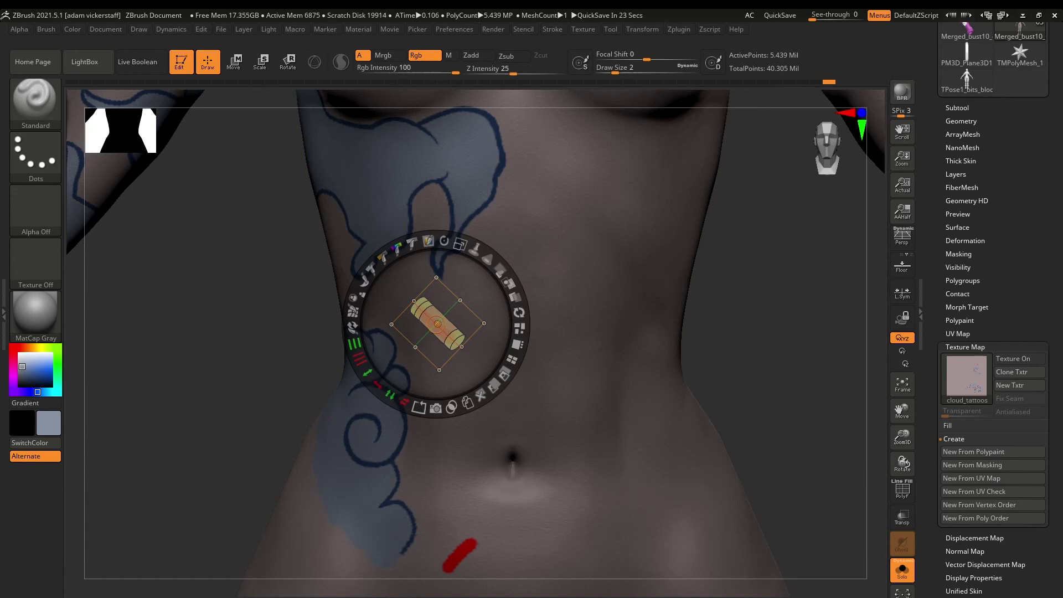
# Import another bullet image into Spotlight and scale and rotate it at the red mark on the waist.
pyautogui.click(583, 30)
pyautogui.click(612, 177)
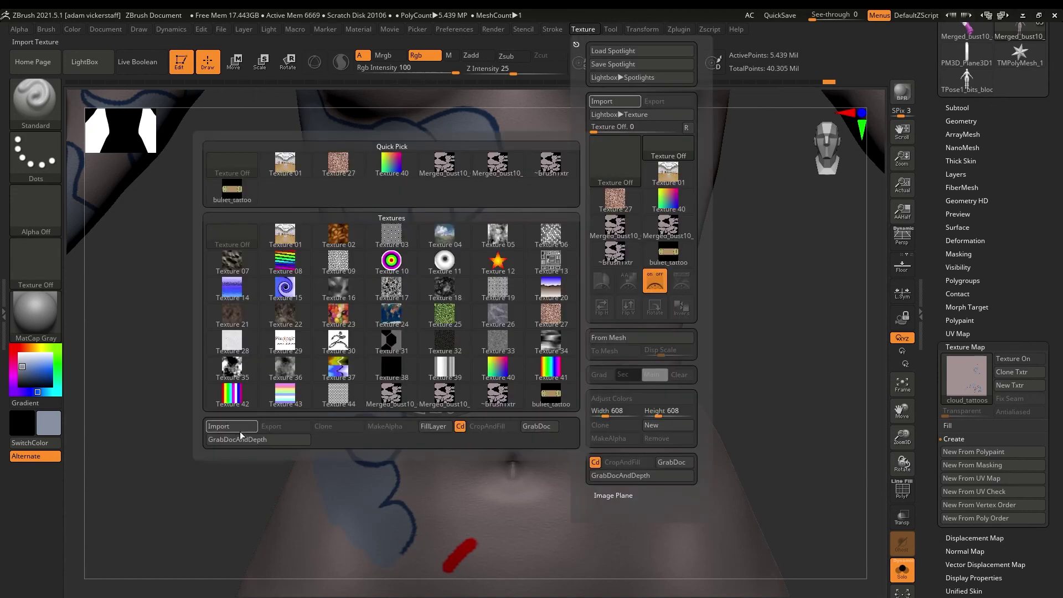
pyautogui.click(221, 427)
pyautogui.click(655, 306)
pyautogui.moveTo(497, 260); pyautogui.dragTo(404, 232)
pyautogui.moveTo(464, 232); pyautogui.dragTo(451, 228)
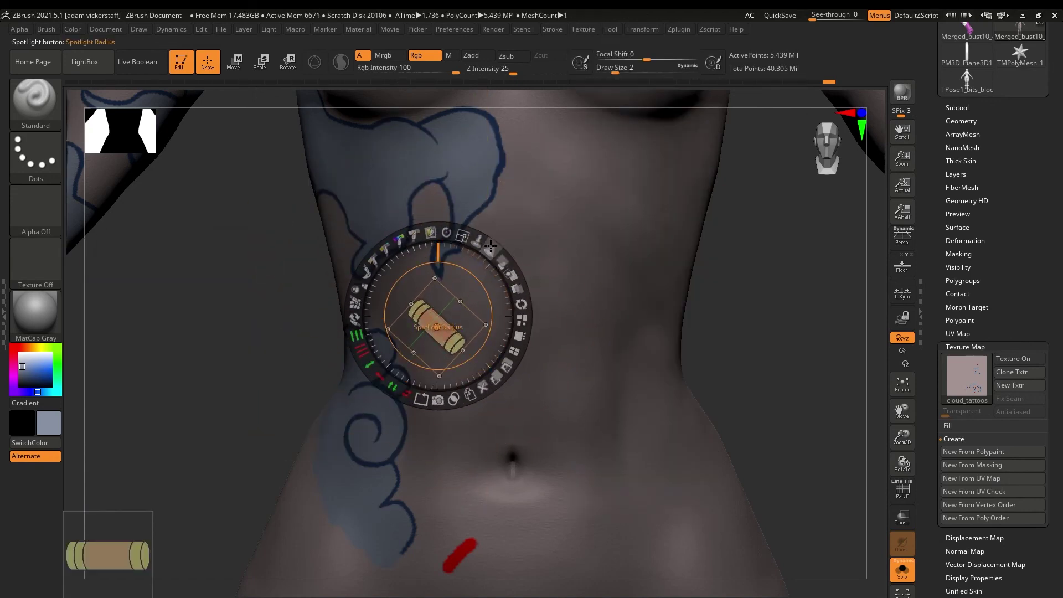
# Increase the draw size and paint the bullet tattoo over the red mark on the waist.
pyautogui.press('z')
pyautogui.moveTo(615, 73); pyautogui.dragTo(633, 72)
pyautogui.moveTo(416, 308); pyautogui.dragTo(459, 349)
pyautogui.moveTo(902, 437); pyautogui.dragTo(906, 371)
pyautogui.press('z')
# Try to reposition the Spotlight bullet and paint it over the red mark on the hip.
pyautogui.moveTo(446, 233)
pyautogui.mouseDown()
pyautogui.moveTo(385, 283)
pyautogui.moveTo(378, 306)
pyautogui.mouseUp()
pyautogui.moveTo(438, 316); pyautogui.dragTo(486, 364)
pyautogui.moveTo(499, 278); pyautogui.dragTo(481, 308)
pyautogui.press('z')
pyautogui.moveTo(477, 380); pyautogui.dragTo(512, 339)
pyautogui.moveTo(902, 410); pyautogui.dragTo(966, 487)
pyautogui.moveTo(903, 429)
pyautogui.mouseDown()
pyautogui.moveTo(913, 438)
pyautogui.moveTo(905, 470)
pyautogui.mouseUp()
pyautogui.hotkey('ctrl', 'z')
# Subdivide the body to SDiv 4 and paint the bullet tattoo over the red mark on the hip.
pyautogui.click(961, 121)
pyautogui.click(963, 221)
pyautogui.press('z')
pyautogui.press('z')
pyautogui.moveTo(488, 431); pyautogui.dragTo(522, 391)
# Reposition and rotate the Spotlight bullet and paint it over the mark on the waist at the higher resolution.
pyautogui.moveTo(902, 436)
pyautogui.mouseDown()
pyautogui.moveTo(905, 407)
pyautogui.moveTo(1041, 443)
pyautogui.mouseUp()
pyautogui.moveTo(902, 437); pyautogui.dragTo(902, 465)
pyautogui.moveTo(902, 410); pyautogui.dragTo(776, 343)
pyautogui.press('z')
pyautogui.click(524, 408)
pyautogui.moveTo(523, 408); pyautogui.dragTo(543, 322)
pyautogui.moveTo(621, 296); pyautogui.dragTo(546, 239)
pyautogui.press('z')
pyautogui.moveTo(521, 310); pyautogui.dragTo(548, 354)
pyautogui.moveTo(902, 437)
pyautogui.mouseDown()
pyautogui.moveTo(903, 410)
pyautogui.moveTo(903, 465)
pyautogui.moveTo(903, 410)
pyautogui.mouseUp()
# Move the Spotlight bullet to the red mark at the front of the shoulder and paint it there.
pyautogui.press('z')
pyautogui.hotkey('shift', 'z')
pyautogui.hotkey('shift', 'z')
pyautogui.moveTo(476, 277); pyautogui.dragTo(471, 199)
pyautogui.press('z')
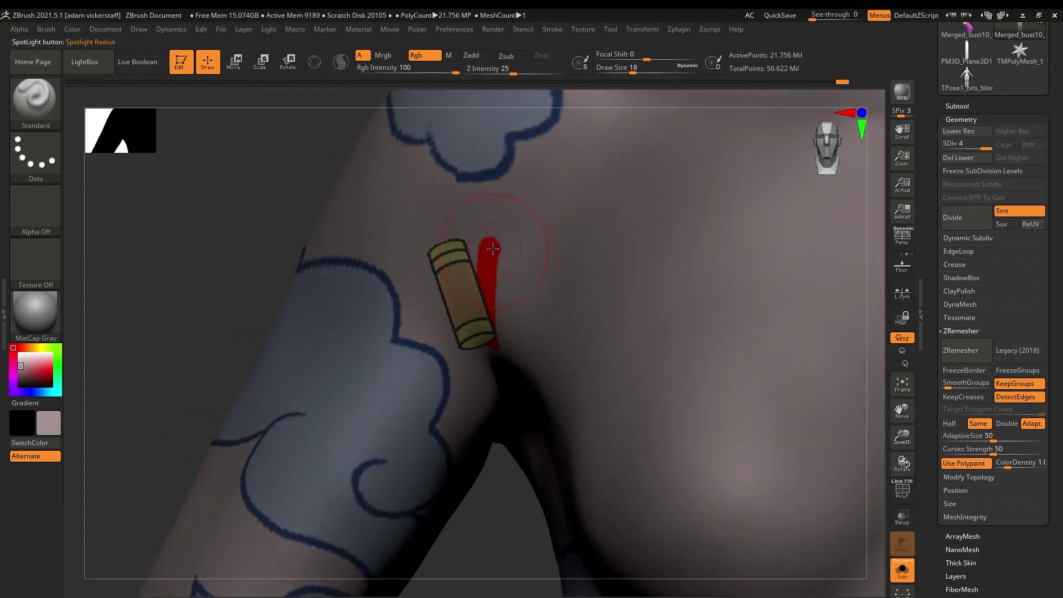
pyautogui.press('ctrl')
pyautogui.press('f')
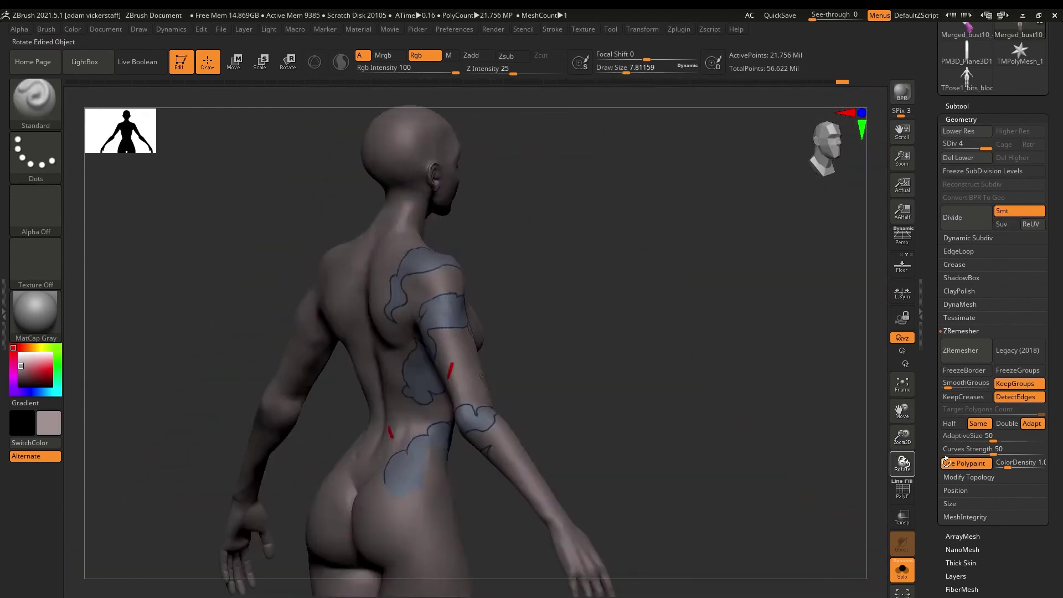
# Move the Spotlight bullet to the red mark on the back of the upper arm and paint it.
pyautogui.hotkey('shift', 'z')
pyautogui.moveTo(524, 224)
pyautogui.mouseDown()
pyautogui.moveTo(631, 249)
pyautogui.moveTo(650, 239)
pyautogui.moveTo(632, 253)
pyautogui.mouseUp()
pyautogui.press('z')
pyautogui.moveTo(613, 290); pyautogui.dragTo(613, 313)
pyautogui.press('z')
# Rotate and move the Spotlight bullet to the red mark on the lower back and paint it.
pyautogui.moveTo(627, 219); pyautogui.dragTo(588, 226)
pyautogui.moveTo(615, 268)
pyautogui.mouseDown()
pyautogui.moveTo(392, 387)
pyautogui.moveTo(405, 436)
pyautogui.mouseUp()
pyautogui.press('z')
pyautogui.moveTo(429, 389); pyautogui.dragTo(423, 439)
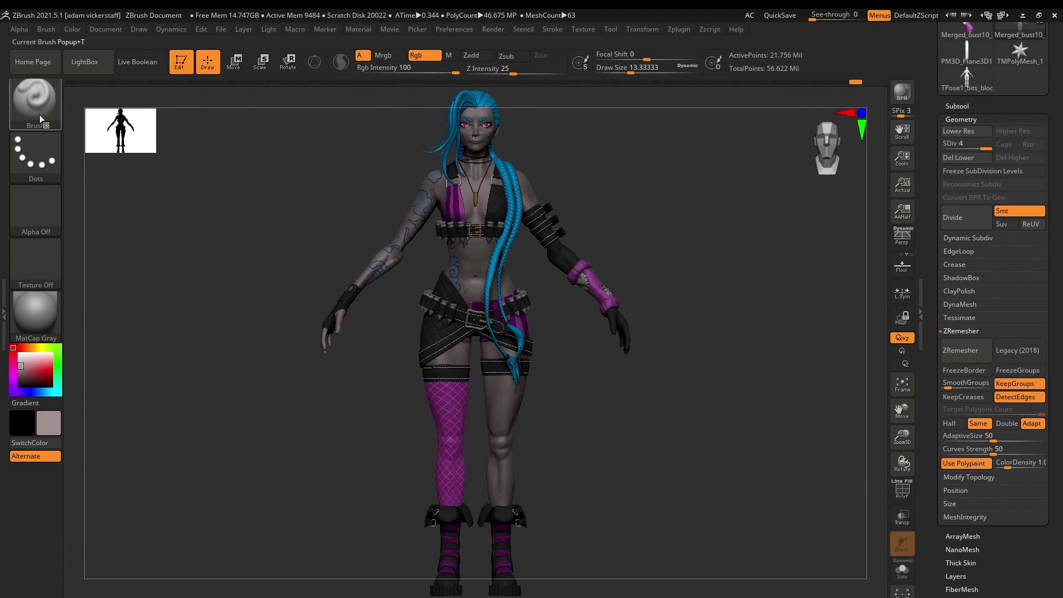
# Show only the body mesh Merged_bust10_08 and limit its projection to colour, with geometry excluded.
pyautogui.keyDown('shift'); pyautogui.click(1041, 209); pyautogui.keyUp('shift')
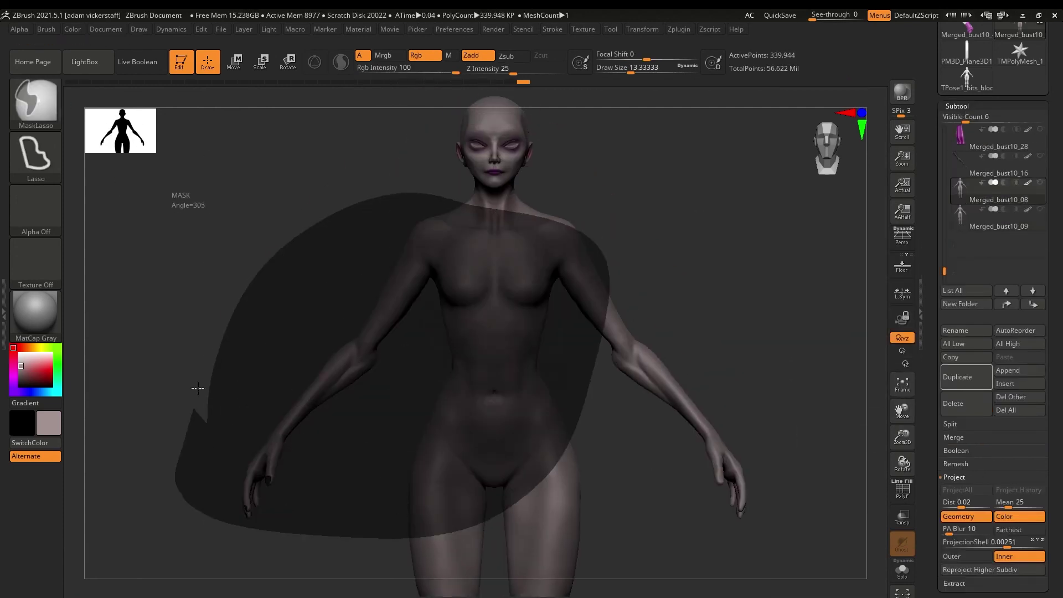
pyautogui.click(966, 187)
pyautogui.click(966, 516)
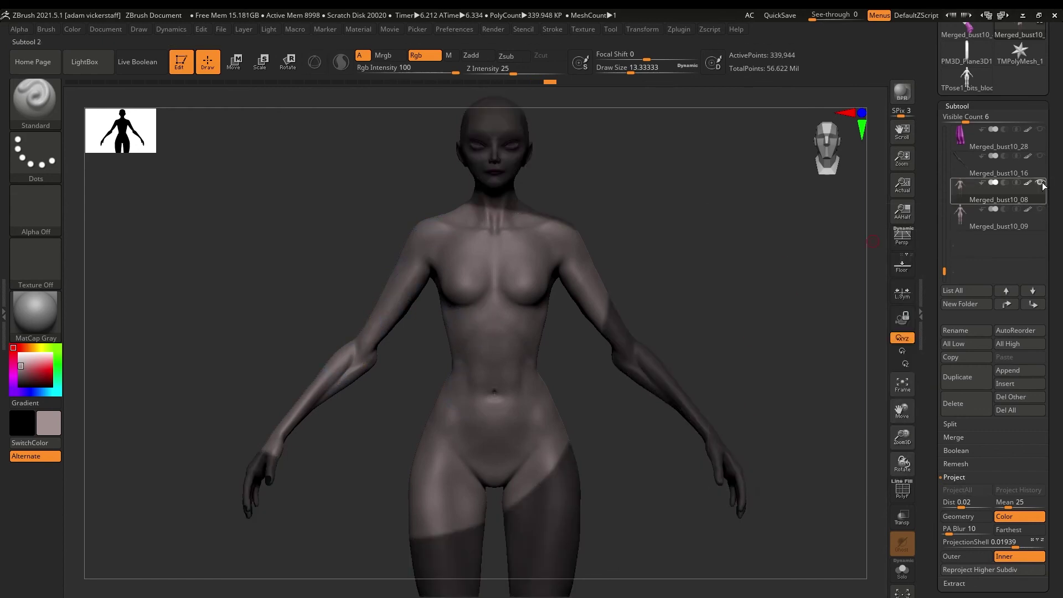
# Refine the lasso mask around the body's tattooed torso and arm, then invert it.
pyautogui.click(956, 105)
pyautogui.click(956, 171)
pyautogui.click(962, 104)
pyautogui.moveTo(320, 477)
pyautogui.keyDown('ctrl'); pyautogui.mouseDown()
pyautogui.moveTo(360, 194)
pyautogui.moveTo(421, 509)
pyautogui.mouseUp(); pyautogui.keyUp('ctrl')
pyautogui.click(961, 104)
pyautogui.click(956, 170)
pyautogui.click(959, 103)
pyautogui.moveTo(337, 458)
pyautogui.keyDown('ctrl'); pyautogui.mouseDown()
pyautogui.moveTo(224, 291)
pyautogui.moveTo(332, 193)
pyautogui.mouseUp(); pyautogui.keyUp('ctrl')
pyautogui.moveTo(439, 456)
pyautogui.keyDown('ctrl'); pyautogui.mouseDown()
pyautogui.moveTo(359, 251)
pyautogui.moveTo(415, 503)
pyautogui.mouseUp(); pyautogui.keyUp('ctrl')
pyautogui.keyDown('ctrl'); pyautogui.click(775, 387); pyautogui.keyUp('ctrl')
# Set the masked body to its lowest subdivision level, show the source body Merged_bust10_09, and store a morph target.
pyautogui.click(961, 115)
pyautogui.moveTo(989, 139); pyautogui.dragTo(965, 140)
pyautogui.click(962, 113)
pyautogui.click(958, 247)
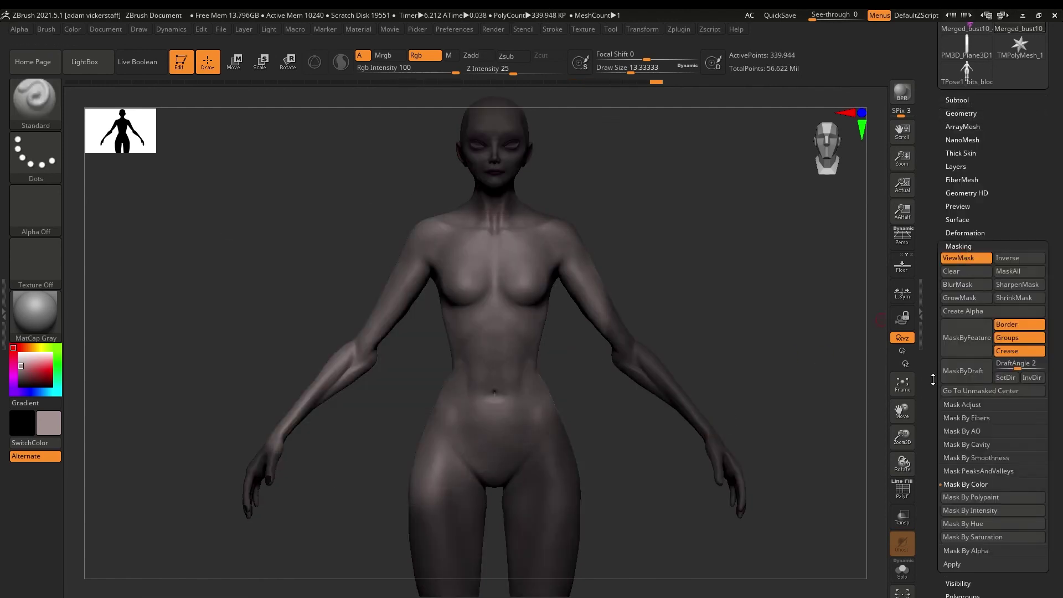
pyautogui.click(957, 100)
pyautogui.click(1040, 203)
pyautogui.click(957, 99)
pyautogui.click(964, 297)
pyautogui.click(959, 308)
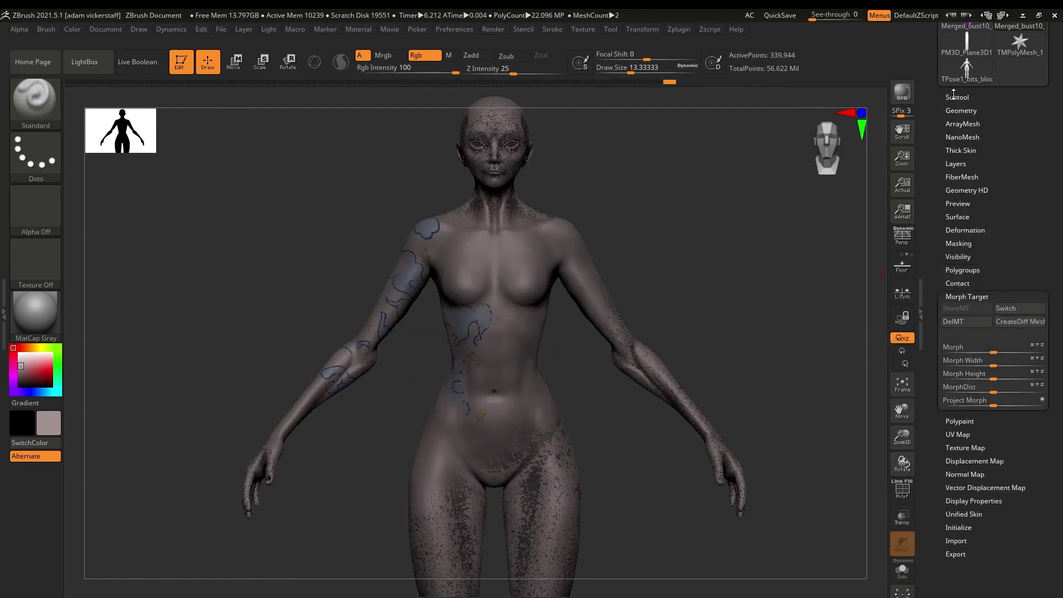
# Project the tattoo colour onto the low-resolution body and hide the source body.
pyautogui.click(958, 97)
pyautogui.click(966, 481)
pyautogui.click(1040, 201)
pyautogui.moveTo(901, 437); pyautogui.dragTo(902, 498)
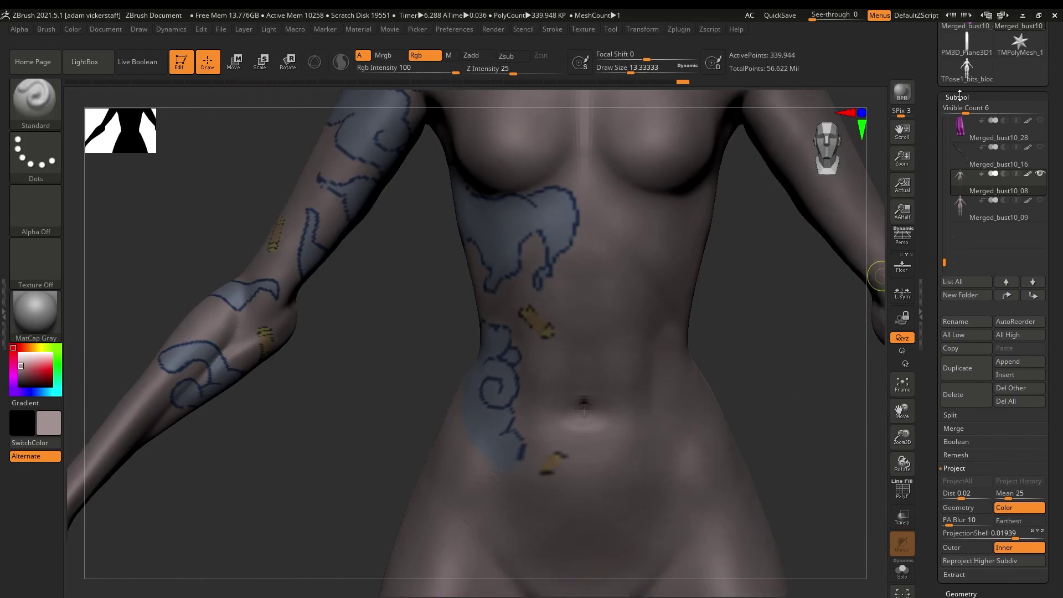
# Raise the body to subdivision level 3, project the tattoo colour again, and inspect the waist tattoos up close.
pyautogui.click(957, 98)
pyautogui.click(961, 111)
pyautogui.moveTo(950, 136); pyautogui.dragTo(985, 136)
pyautogui.moveTo(902, 437); pyautogui.dragTo(902, 404)
pyautogui.click(957, 97)
pyautogui.click(969, 480)
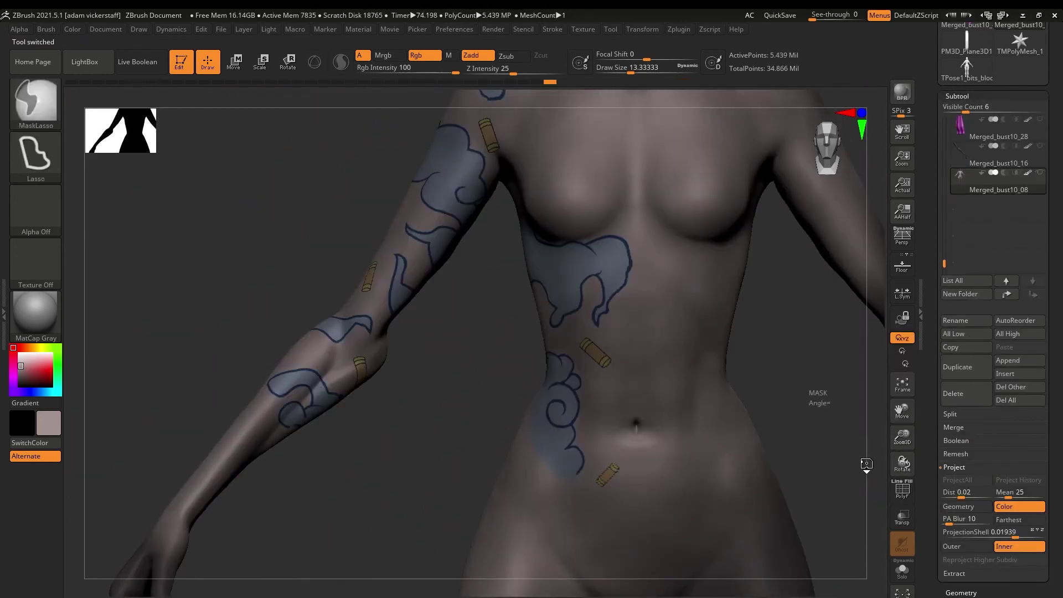
pyautogui.keyDown('alt'); pyautogui.moveTo(823, 407); pyautogui.dragTo(78, 304); pyautogui.keyUp('alt')
pyautogui.click(957, 96)
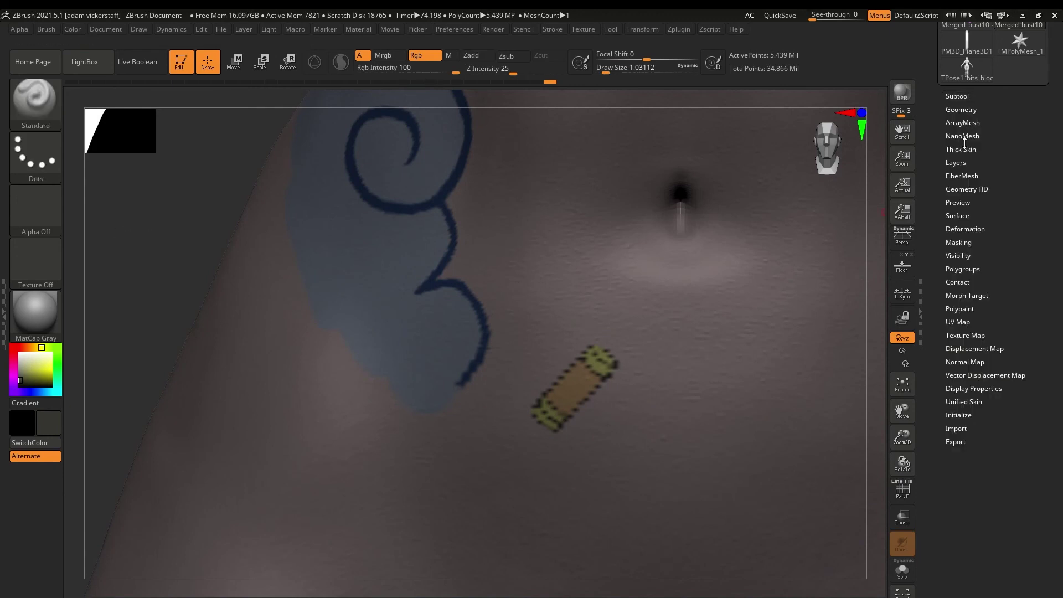
pyautogui.moveTo(900, 442); pyautogui.dragTo(899, 355)
pyautogui.moveTo(902, 410); pyautogui.dragTo(938, 542)
pyautogui.keyDown('ctrl'); pyautogui.keyDown('shift'); pyautogui.click(636, 367); pyautogui.keyUp('shift'); pyautogui.keyUp('ctrl')
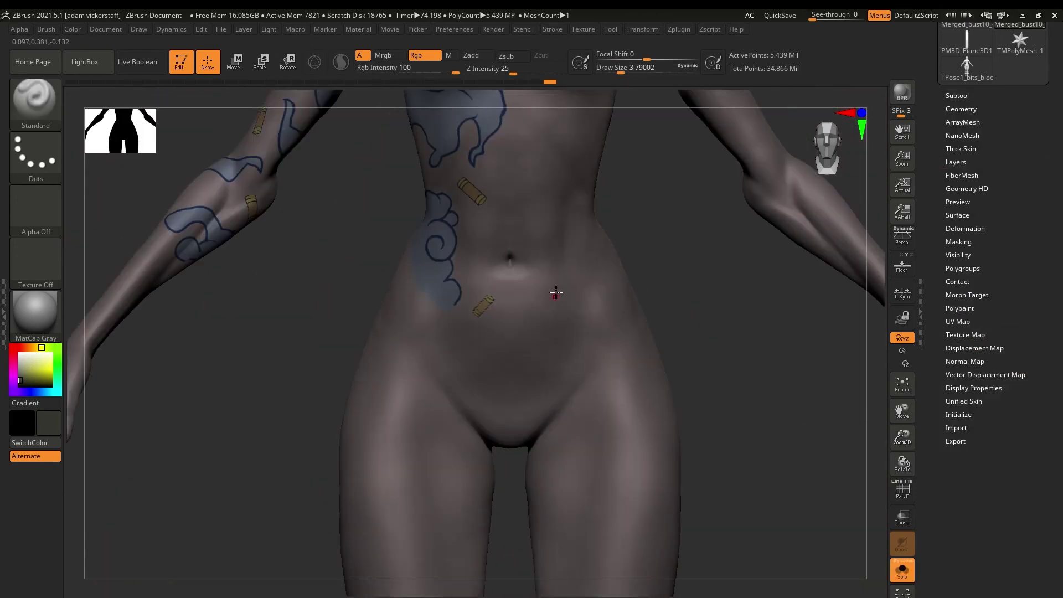
# Switch to the head subtool bits_blockout_32 and set the brush to Rgb only with a near-black colour.
pyautogui.click(955, 163)
pyautogui.click(966, 543)
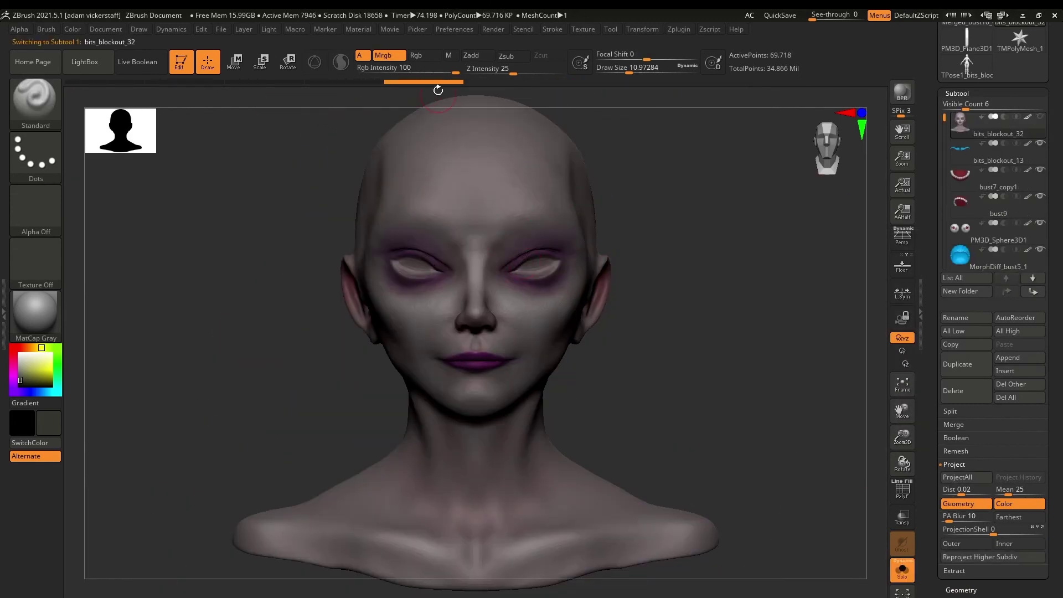
pyautogui.click(424, 55)
pyautogui.click(36, 102)
pyautogui.click(19, 383)
pyautogui.moveTo(908, 465)
pyautogui.mouseDown()
pyautogui.moveTo(899, 470)
pyautogui.moveTo(909, 467)
pyautogui.mouseUp()
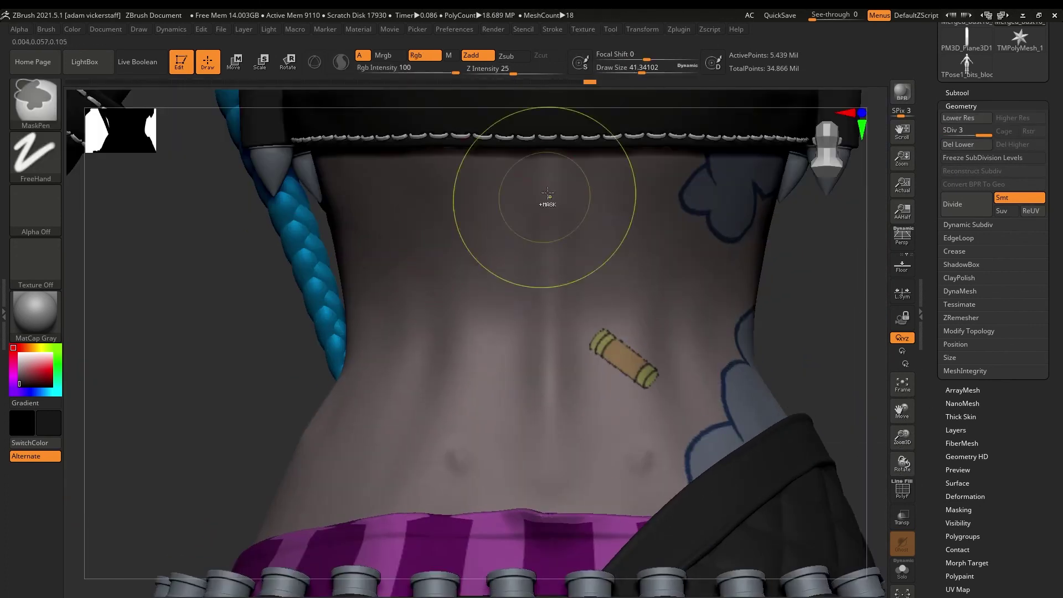
# Edit the body's surface noise in NoiseMaker with alpha scale 0.2226 and strength -0.0408, and accept it.
pyautogui.keyDown('ctrl'); pyautogui.click(204, 370); pyautogui.keyUp('ctrl')
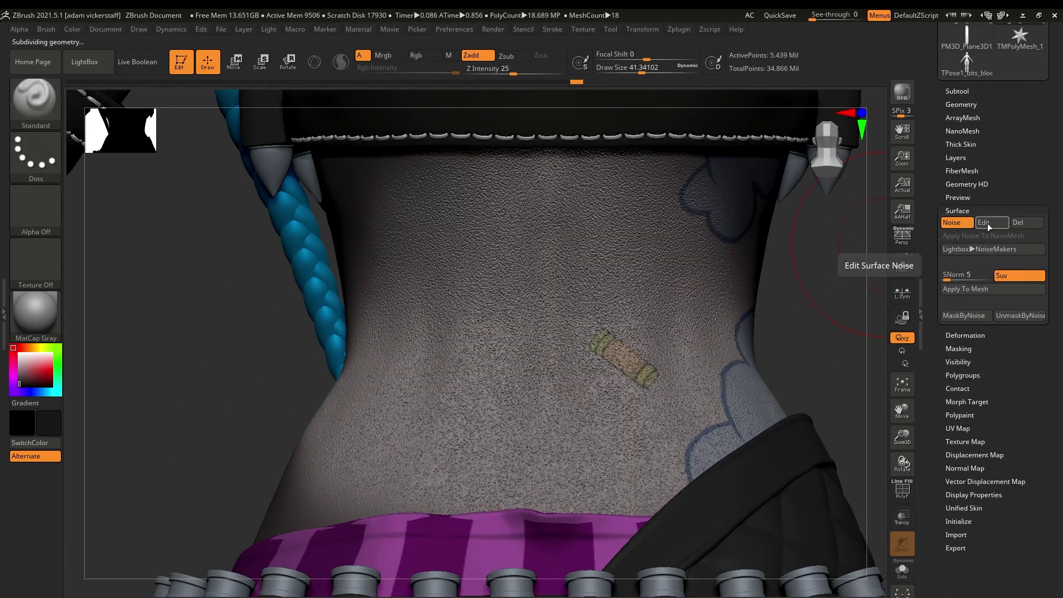
pyautogui.click(989, 224)
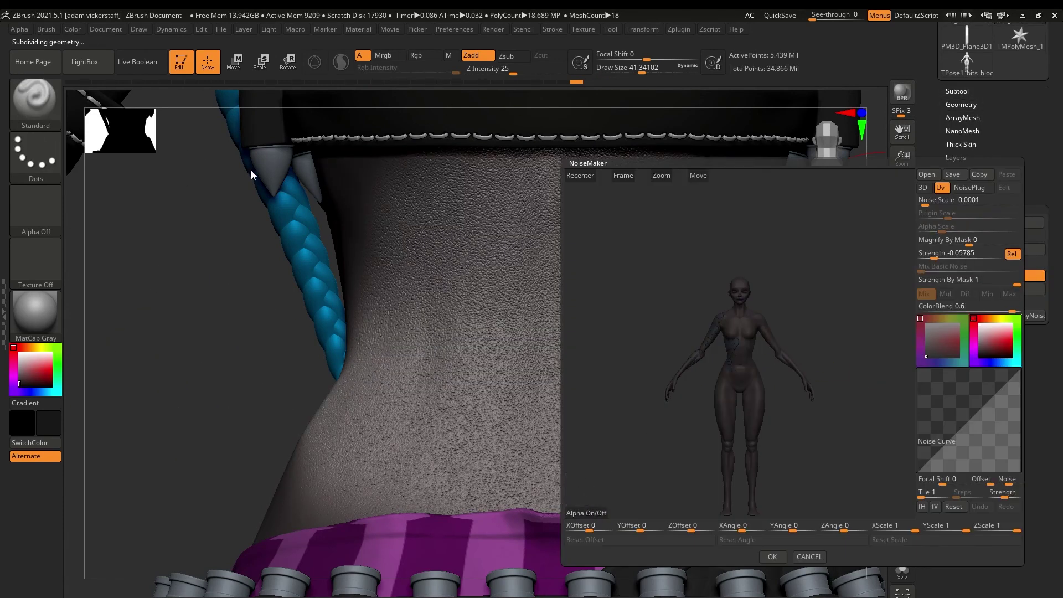
pyautogui.moveTo(656, 175)
pyautogui.mouseDown()
pyautogui.moveTo(783, 430)
pyautogui.moveTo(660, 175)
pyautogui.mouseUp()
pyautogui.moveTo(939, 223); pyautogui.dragTo(935, 258)
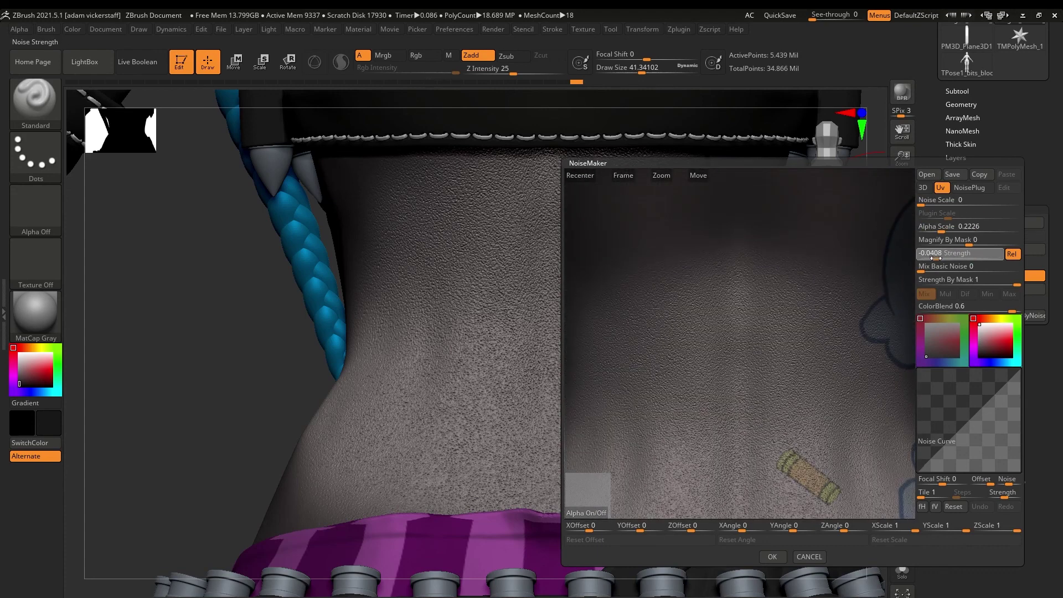
pyautogui.click(772, 557)
# Apply the skin surface noise to the body mesh.
pyautogui.click(962, 350)
pyautogui.click(959, 160)
pyautogui.click(958, 159)
pyautogui.click(959, 213)
pyautogui.click(973, 293)
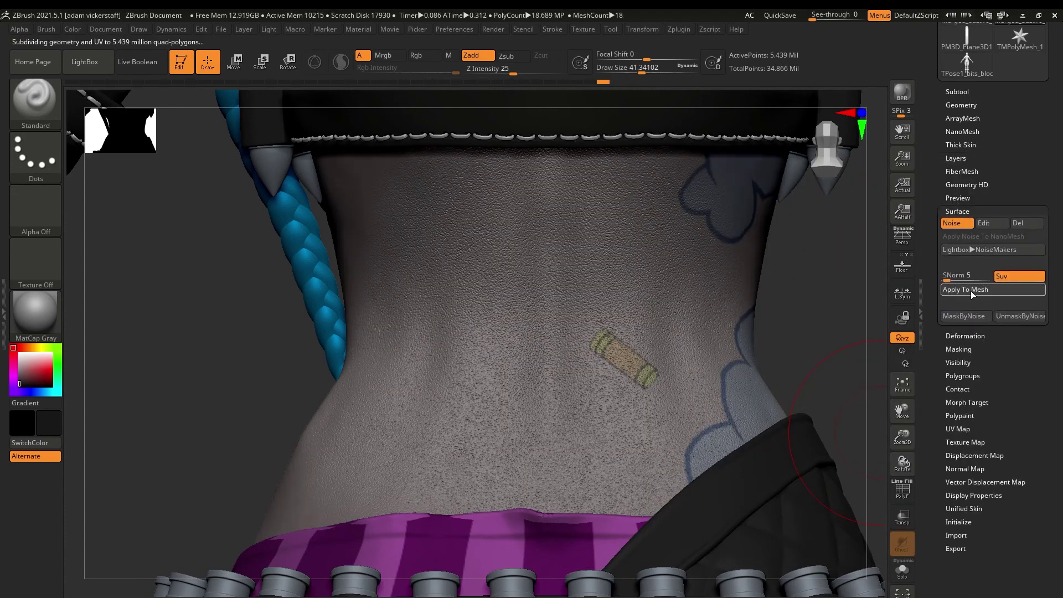
# Activate surface noise on the body again and accept the NoiseMaker settings.
pyautogui.click(955, 158)
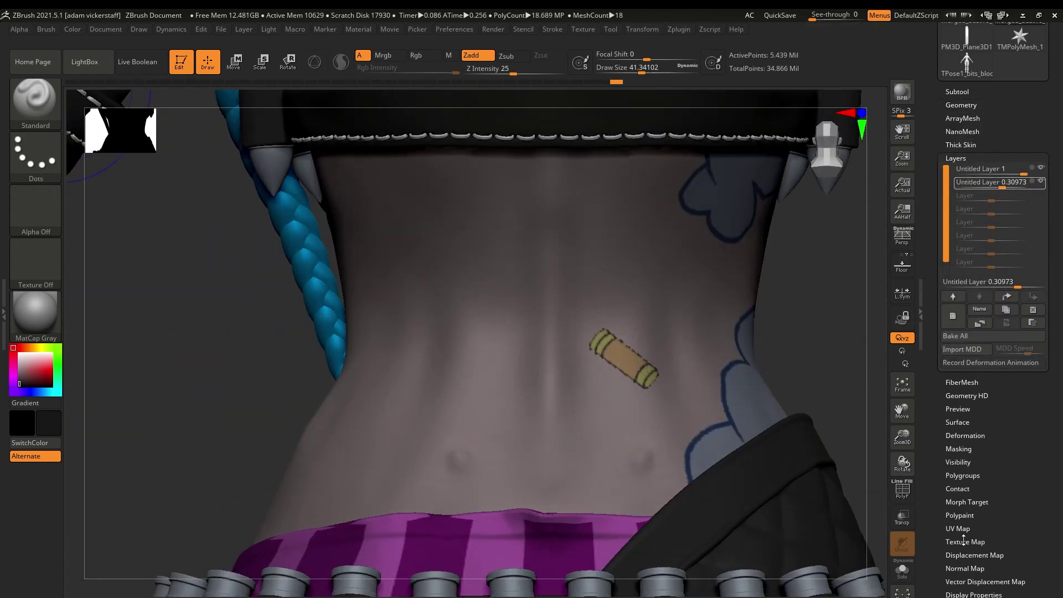
pyautogui.click(958, 449)
pyautogui.click(959, 212)
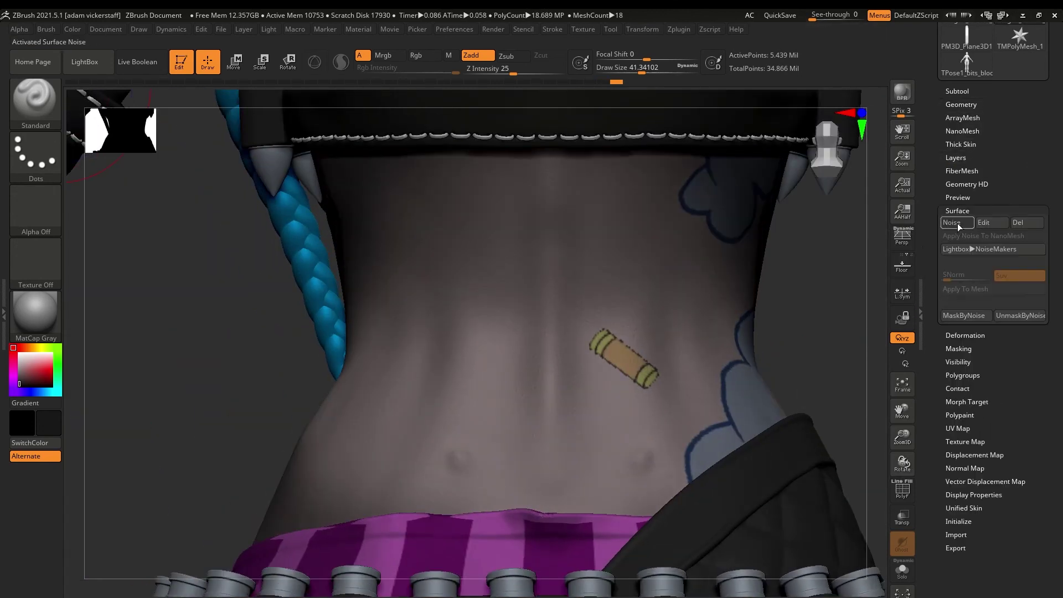
pyautogui.click(973, 275)
pyautogui.click(772, 557)
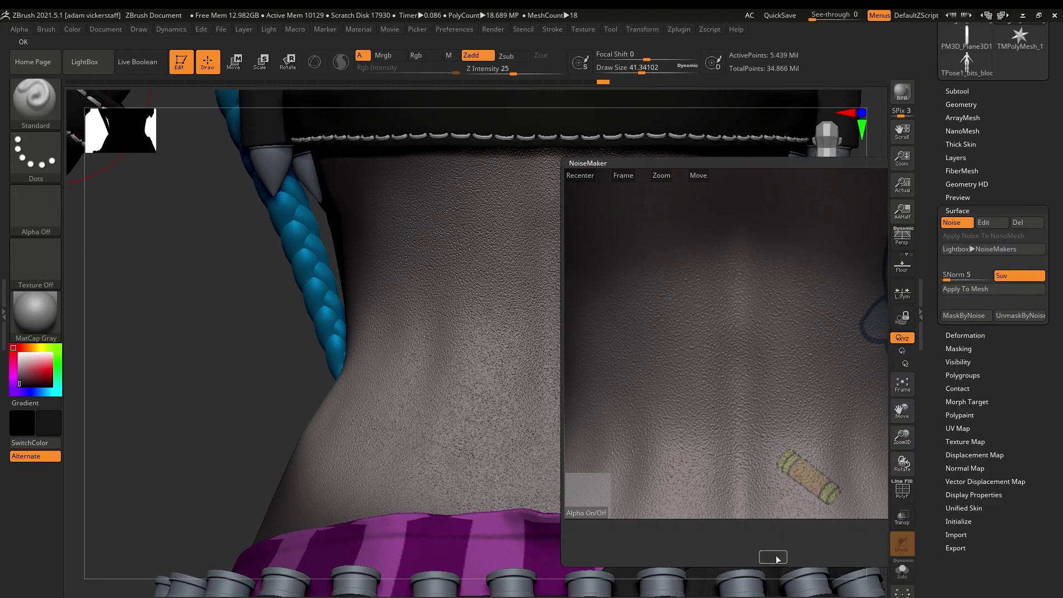
# Bake all of the body's sculpt layers into the mesh.
pyautogui.click(955, 158)
pyautogui.moveTo(868, 434); pyautogui.dragTo(842, 437)
pyautogui.click(958, 448)
pyautogui.click(955, 158)
pyautogui.click(955, 336)
# Set the brush to paint colour only, with Zadd off, at draw size 10.
pyautogui.moveTo(742, 442); pyautogui.dragTo(831, 474)
pyautogui.click(902, 569)
pyautogui.keyDown('alt'); pyautogui.moveTo(877, 387); pyautogui.dragTo(1005, 166); pyautogui.keyUp('alt')
pyautogui.click(424, 55)
pyautogui.click(477, 56)
pyautogui.moveTo(878, 277)
pyautogui.keyDown('alt'); pyautogui.mouseDown()
pyautogui.moveTo(877, 443)
pyautogui.moveTo(877, 166)
pyautogui.mouseUp(); pyautogui.keyUp('alt')
pyautogui.press('s')
pyautogui.click(552, 29)
# Set the draw size to 1.05517 and choose a colour for touching up the lower-back bullet tattoo.
pyautogui.moveTo(901, 437)
pyautogui.mouseDown()
pyautogui.moveTo(902, 425)
pyautogui.moveTo(908, 520)
pyautogui.mouseUp()
pyautogui.moveTo(901, 437); pyautogui.dragTo(902, 465)
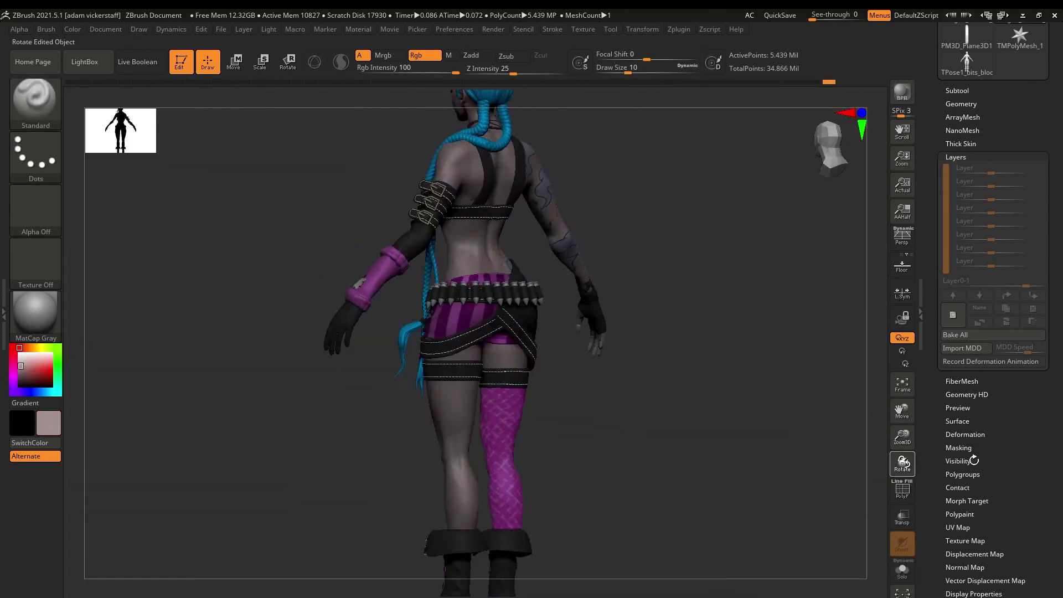
pyautogui.moveTo(968, 460); pyautogui.dragTo(1024, 463)
pyautogui.moveTo(902, 437); pyautogui.dragTo(902, 465)
pyautogui.moveTo(902, 410); pyautogui.dragTo(902, 413)
pyautogui.moveTo(902, 464); pyautogui.dragTo(996, 464)
pyautogui.moveTo(902, 438); pyautogui.dragTo(902, 510)
pyautogui.press('s')
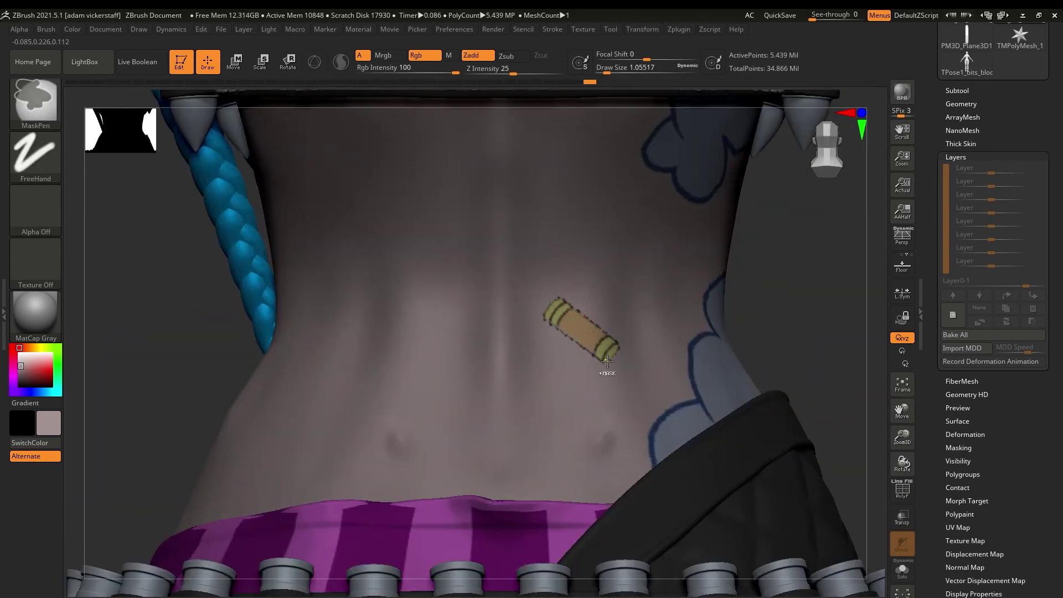
pyautogui.click(37, 382)
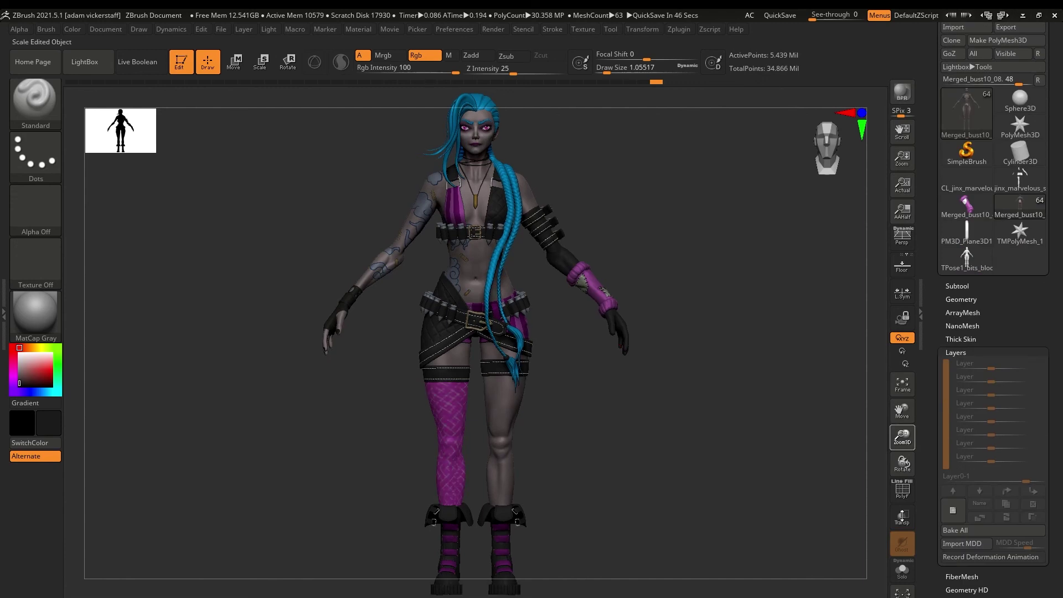
# Isolate the body and paint the missing dark blue outline along the top of the rib cloud tattoo at draw size 2.
pyautogui.moveTo(902, 515); pyautogui.dragTo(902, 548)
pyautogui.moveTo(902, 411); pyautogui.dragTo(902, 498)
pyautogui.moveTo(902, 437); pyautogui.dragTo(902, 515)
pyautogui.moveTo(901, 410); pyautogui.dragTo(901, 592)
pyautogui.press(']')
pyautogui.press('c')
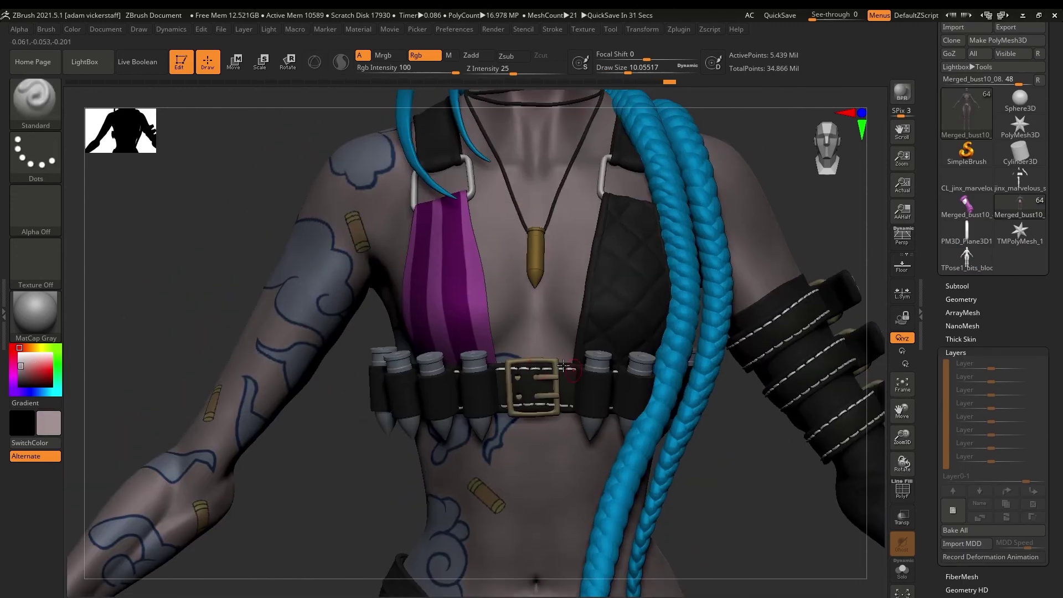
pyautogui.hotkey('ctrl', 'shift', 's')
pyautogui.moveTo(435, 438); pyautogui.dragTo(433, 441)
pyautogui.moveTo(902, 438); pyautogui.dragTo(902, 476)
pyautogui.moveTo(902, 410); pyautogui.dragTo(908, 431)
pyautogui.moveTo(627, 73); pyautogui.dragTo(615, 72)
pyautogui.moveTo(431, 348); pyautogui.dragTo(467, 352)
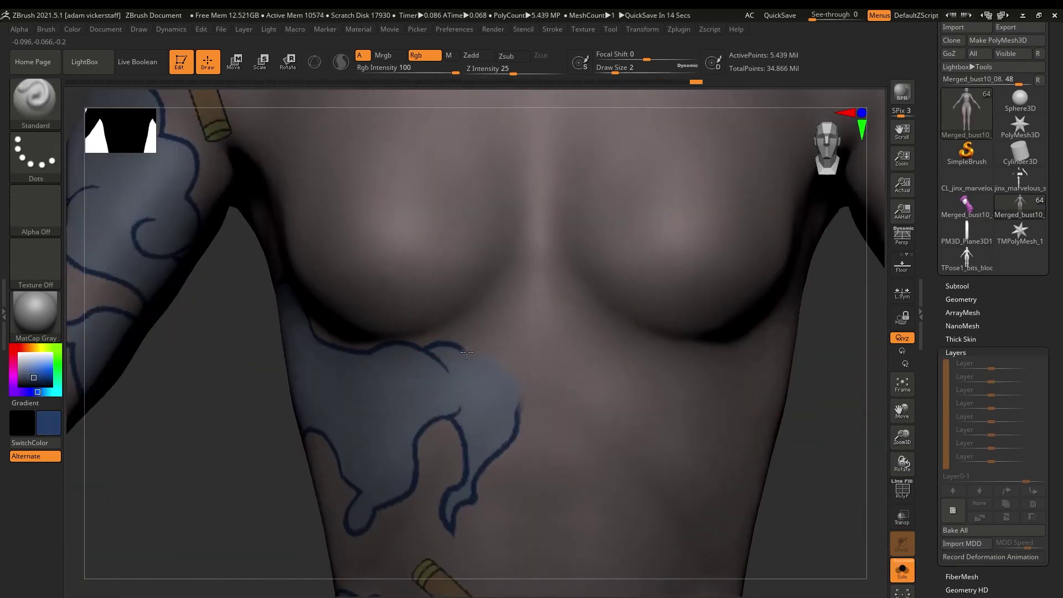
# Bring back all subtools and create a Transpose Master posing mesh of the whole character.
pyautogui.click(901, 571)
pyautogui.keyDown('alt'); pyautogui.moveTo(855, 476); pyautogui.dragTo(856, 395); pyautogui.keyUp('alt')
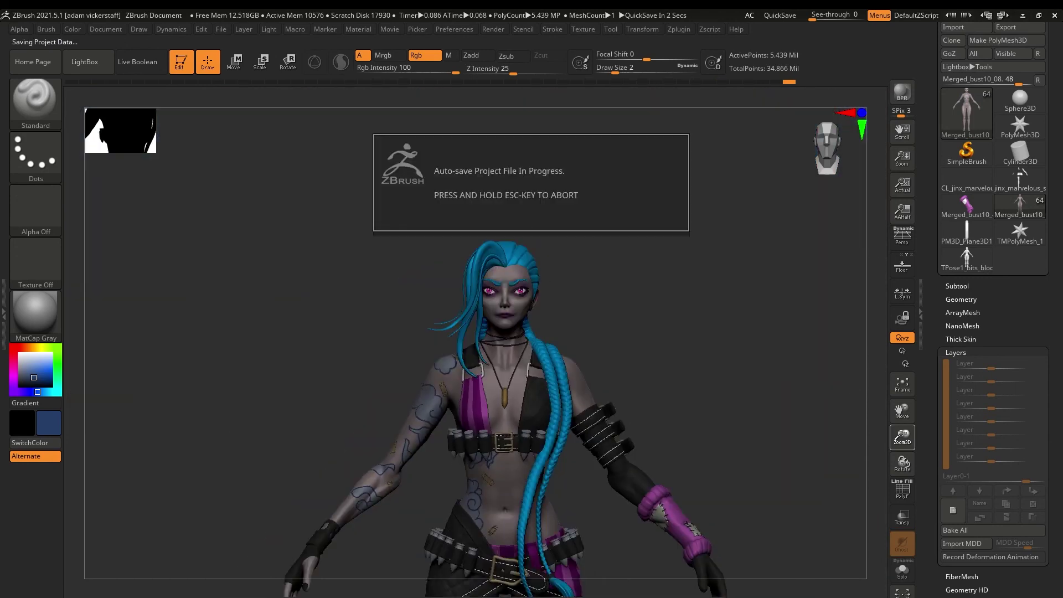
pyautogui.click(901, 385)
pyautogui.moveTo(858, 459); pyautogui.dragTo(900, 462)
pyautogui.click(688, 29)
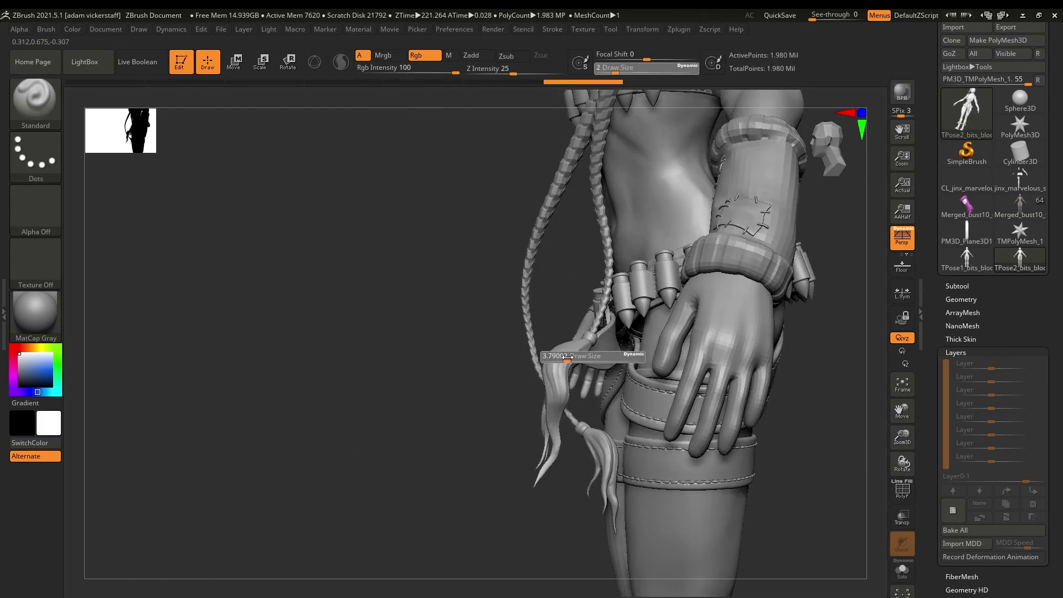
# Lasso-mask the posing mesh except for one braid's lower end and rotate that end outward.
pyautogui.keyDown('ctrl'); pyautogui.moveTo(736, 120); pyautogui.dragTo(435, 528); pyautogui.keyUp('ctrl')
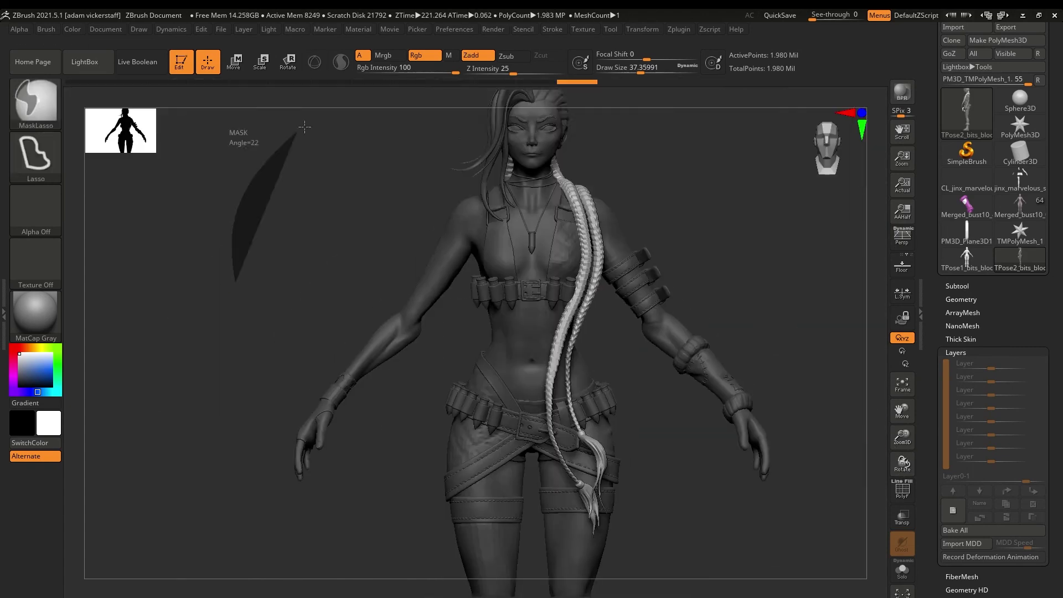
pyautogui.moveTo(863, 481); pyautogui.dragTo(709, 475)
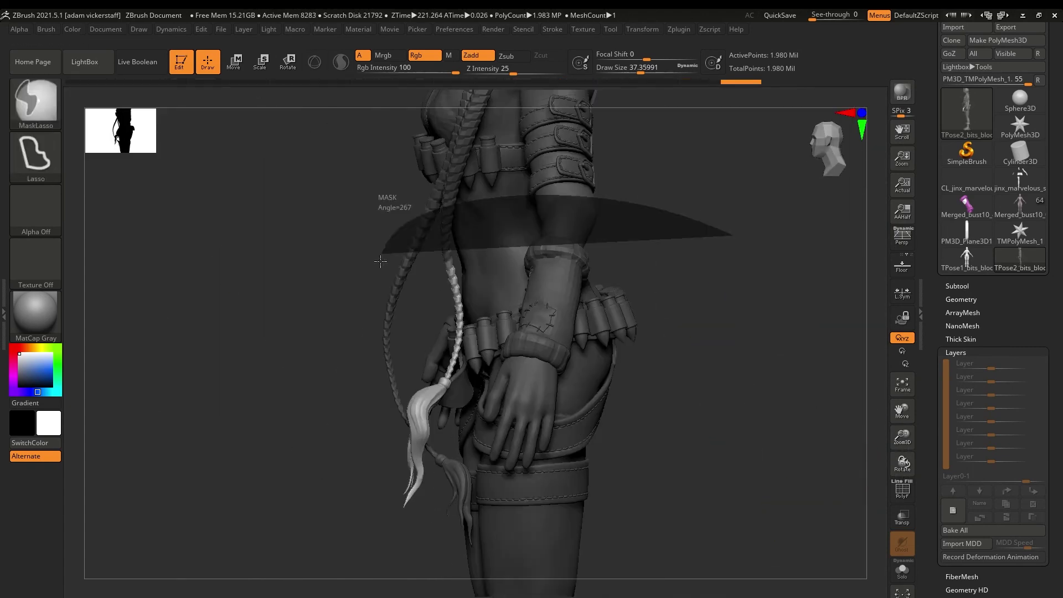
pyautogui.click(958, 431)
pyautogui.press('r')
pyautogui.moveTo(903, 463)
pyautogui.mouseDown()
pyautogui.moveTo(941, 459)
pyautogui.moveTo(582, 308)
pyautogui.mouseUp()
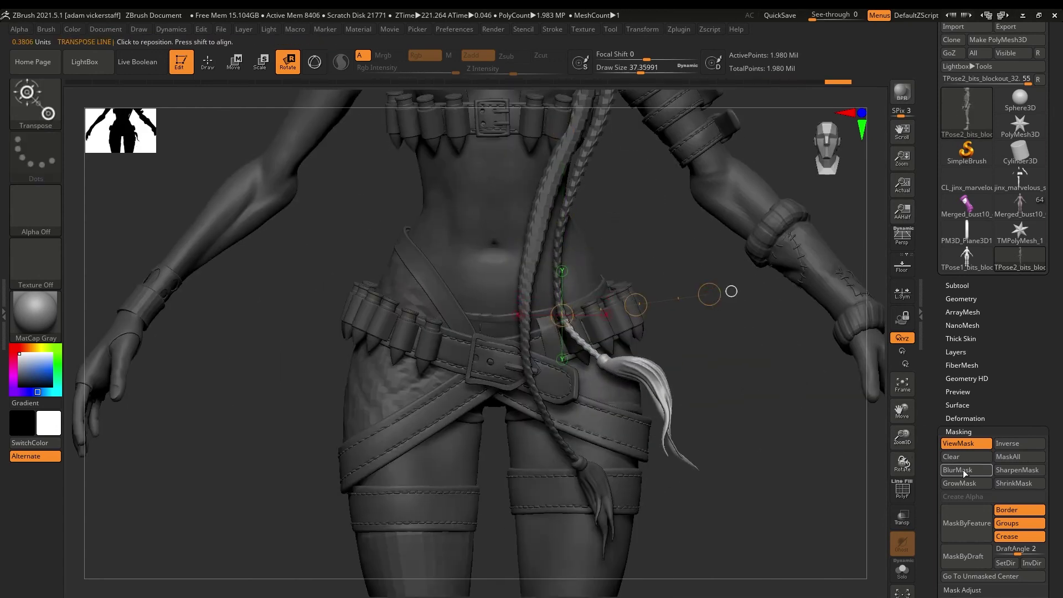
# Isolate the braid's parts and extend the mask over the braid so only its hair tassel stays unmasked.
pyautogui.click(208, 62)
pyautogui.keyDown('ctrl'); pyautogui.keyDown('shift'); pyautogui.click(631, 382); pyautogui.keyUp('shift'); pyautogui.keyUp('ctrl')
pyautogui.click(959, 431)
pyautogui.keyDown('ctrl'); pyautogui.keyDown('shift'); pyautogui.click(757, 387); pyautogui.keyUp('shift'); pyautogui.keyUp('ctrl')
pyautogui.keyDown('ctrl'); pyautogui.keyDown('shift'); pyautogui.click(571, 338); pyautogui.keyUp('shift'); pyautogui.keyUp('ctrl')
pyautogui.keyDown('ctrl'); pyautogui.moveTo(686, 268); pyautogui.dragTo(747, 334); pyautogui.keyUp('ctrl')
pyautogui.moveTo(903, 463); pyautogui.dragTo(906, 463)
pyautogui.keyDown('ctrl'); pyautogui.keyDown('shift'); pyautogui.click(599, 366); pyautogui.keyUp('shift'); pyautogui.keyUp('ctrl')
pyautogui.keyDown('ctrl'); pyautogui.moveTo(627, 316); pyautogui.dragTo(701, 343); pyautogui.keyUp('ctrl')
pyautogui.keyDown('ctrl'); pyautogui.keyDown('shift'); pyautogui.click(701, 343); pyautogui.keyUp('shift'); pyautogui.keyUp('ctrl')
pyautogui.click(902, 490)
pyautogui.click(903, 490)
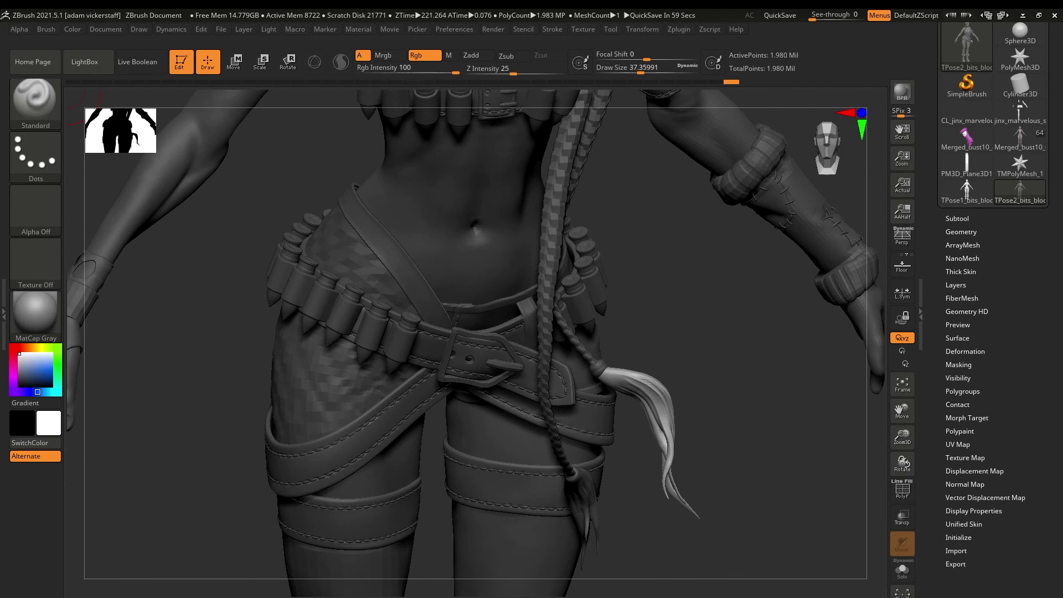
# Rotate and move the unmasked hair tassel from several angles so it curves away from the thigh.
pyautogui.press('r')
pyautogui.moveTo(902, 462)
pyautogui.mouseDown()
pyautogui.moveTo(831, 382)
pyautogui.moveTo(819, 398)
pyautogui.moveTo(921, 505)
pyautogui.moveTo(886, 421)
pyautogui.mouseUp()
pyautogui.press('w')
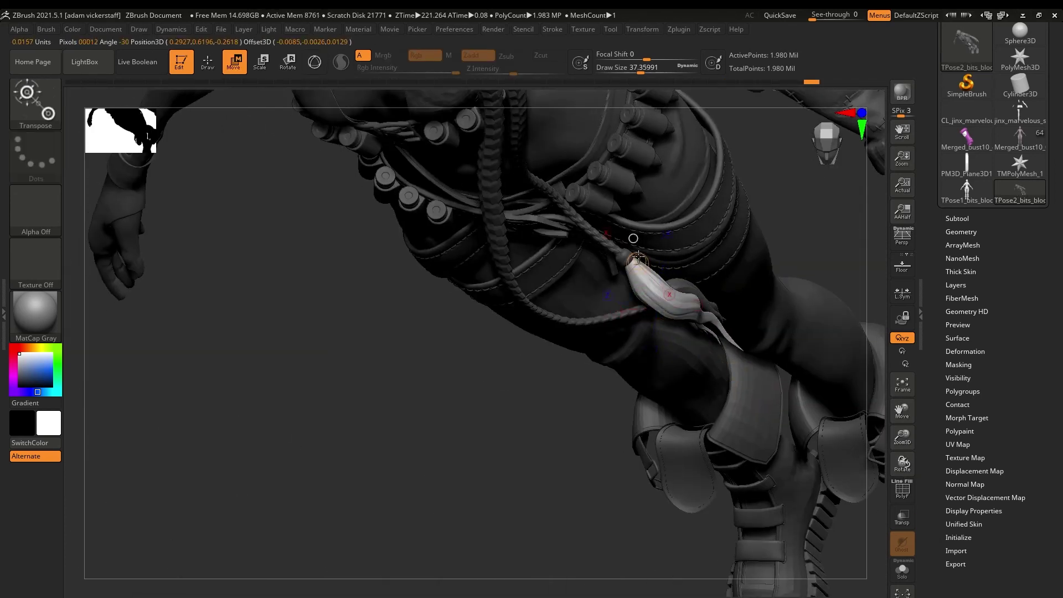
pyautogui.press('r')
pyautogui.moveTo(629, 257); pyautogui.dragTo(786, 188)
pyautogui.press('d')
pyautogui.moveTo(902, 462); pyautogui.dragTo(664, 462)
pyautogui.moveTo(524, 314); pyautogui.dragTo(745, 167)
pyautogui.moveTo(902, 464); pyautogui.dragTo(956, 468)
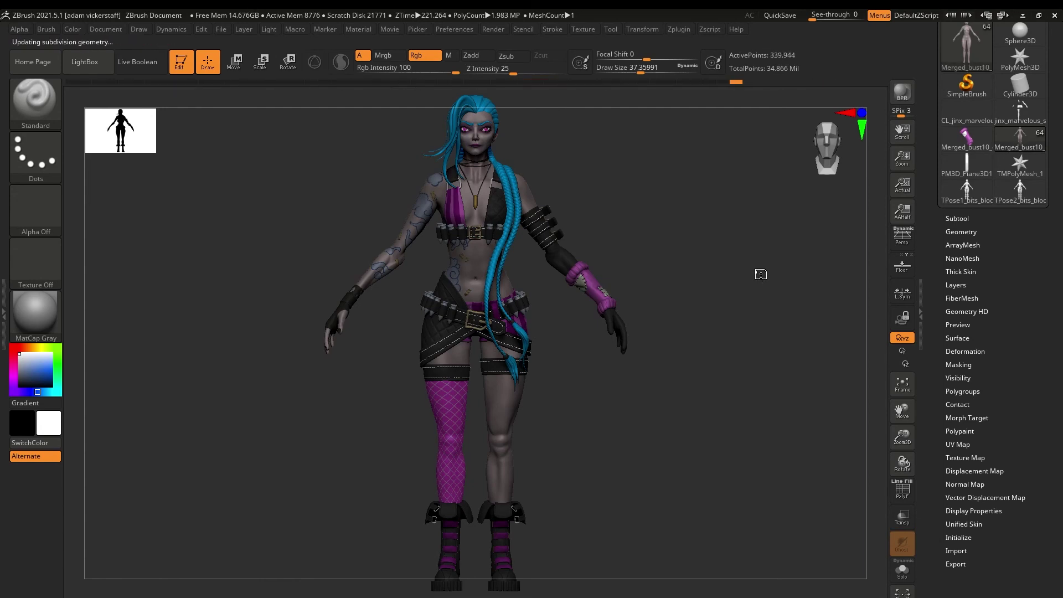
# Turn on perspective for the full character and save the tool to a file.
pyautogui.press('p')
pyautogui.moveTo(760, 275); pyautogui.dragTo(904, 464)
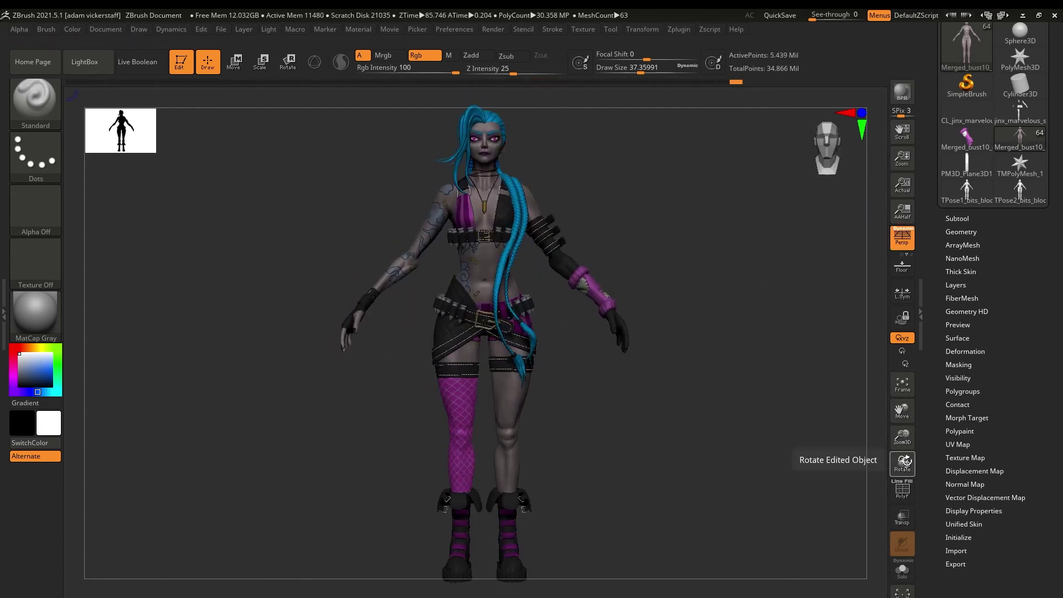
pyautogui.moveTo(932, 100); pyautogui.dragTo(948, 255)
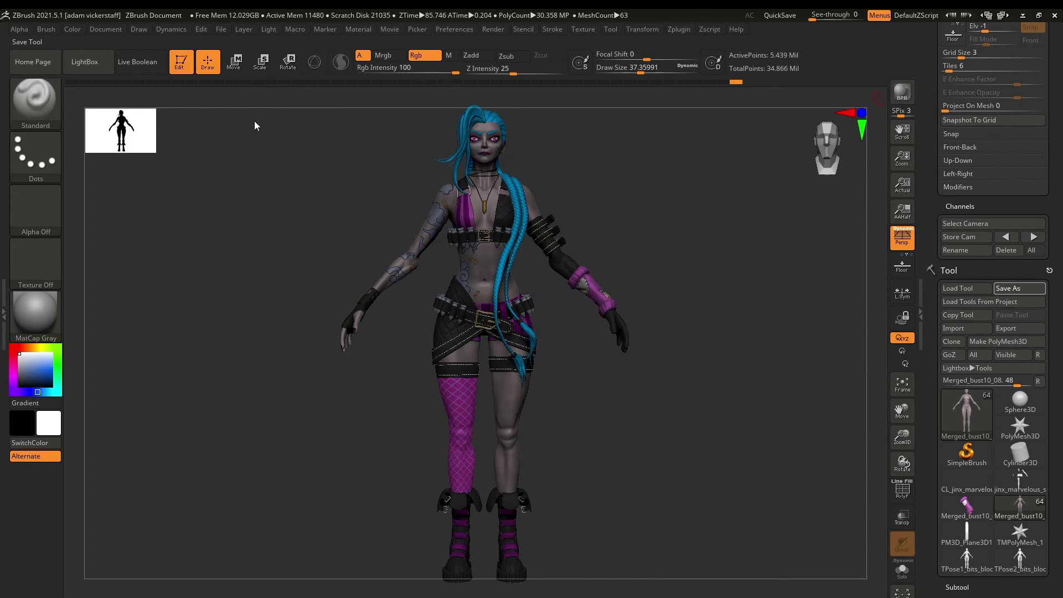